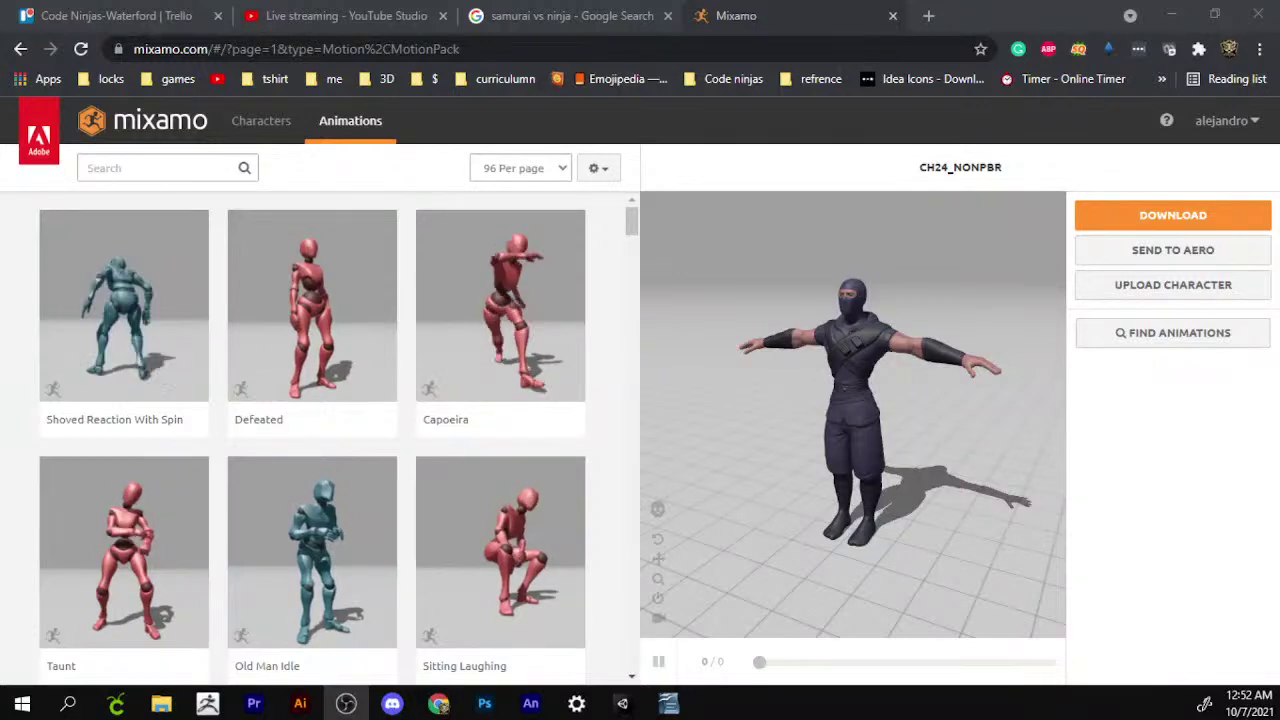
Filter Mixamo's animations to the 507 'idle' results and orbit the ninja preview.
left_click(157, 157)
type("idl")
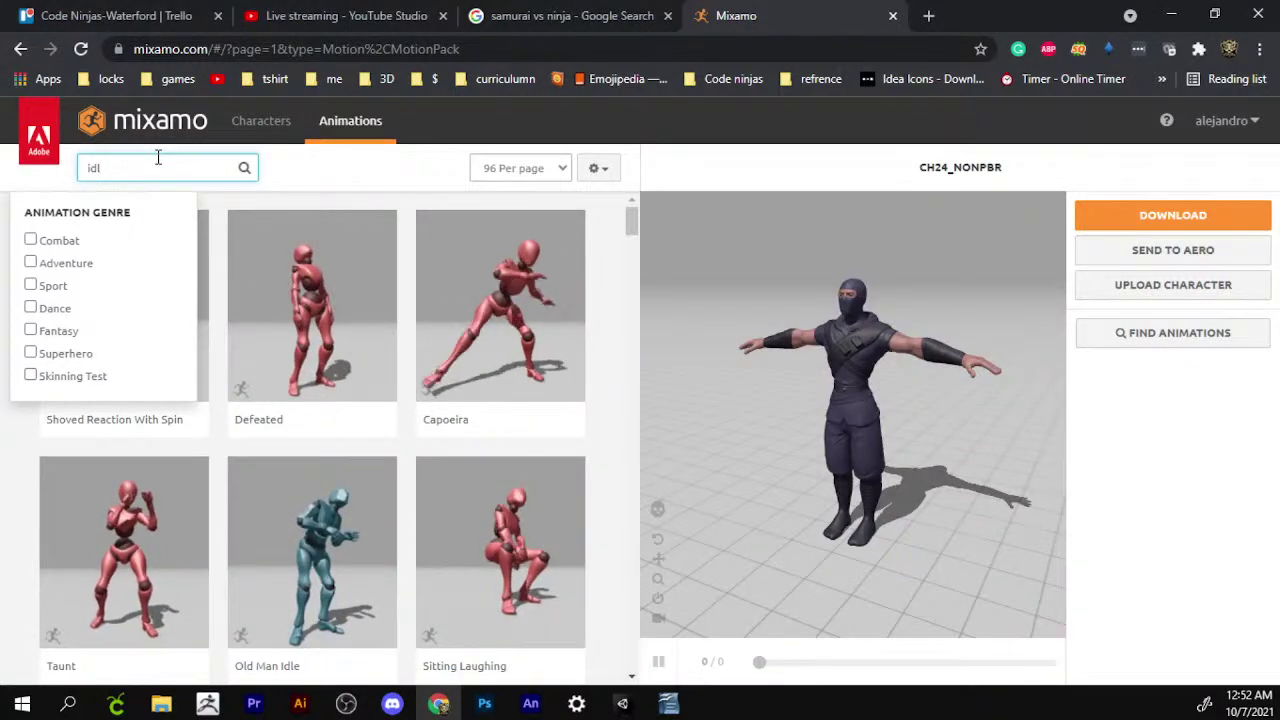
type("e")
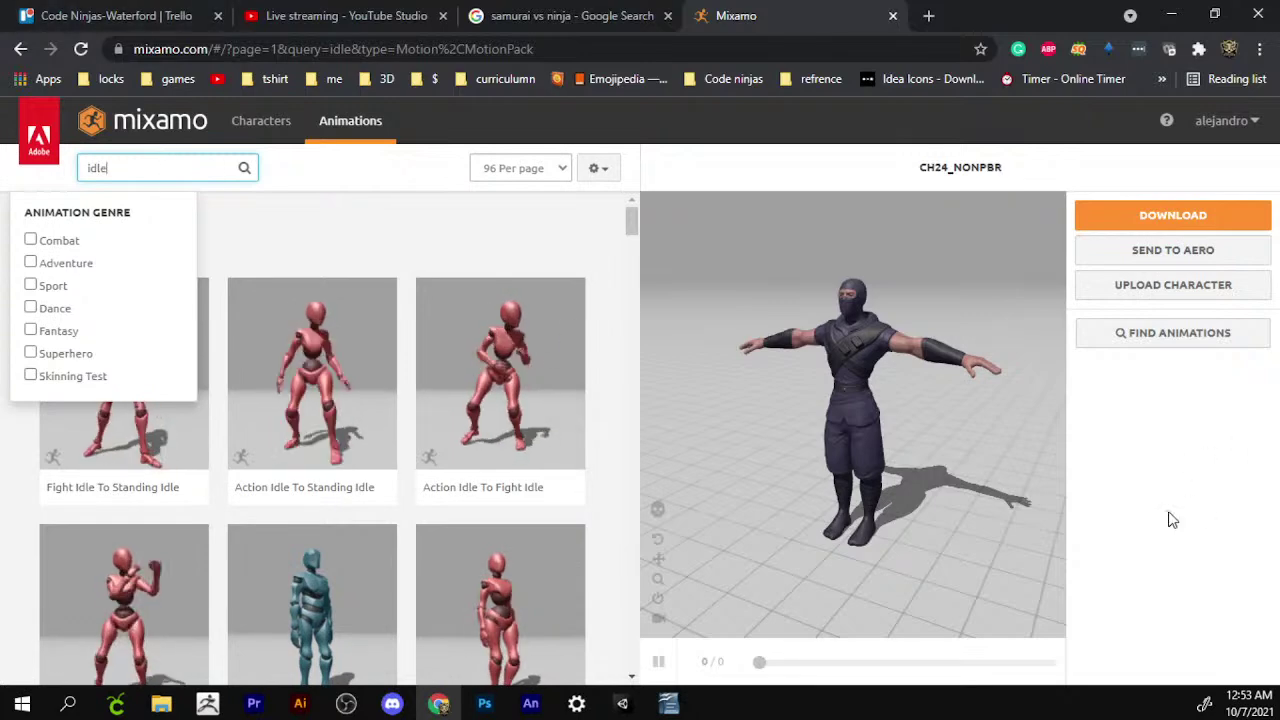
mouse_move(900, 425)
left_mouse_down()
mouse_move(857, 420)
mouse_move(960, 420)
mouse_move(876, 428)
mouse_move(914, 414)
mouse_move(891, 377)
mouse_move(903, 277)
mouse_move(935, 260)
left_mouse_up()
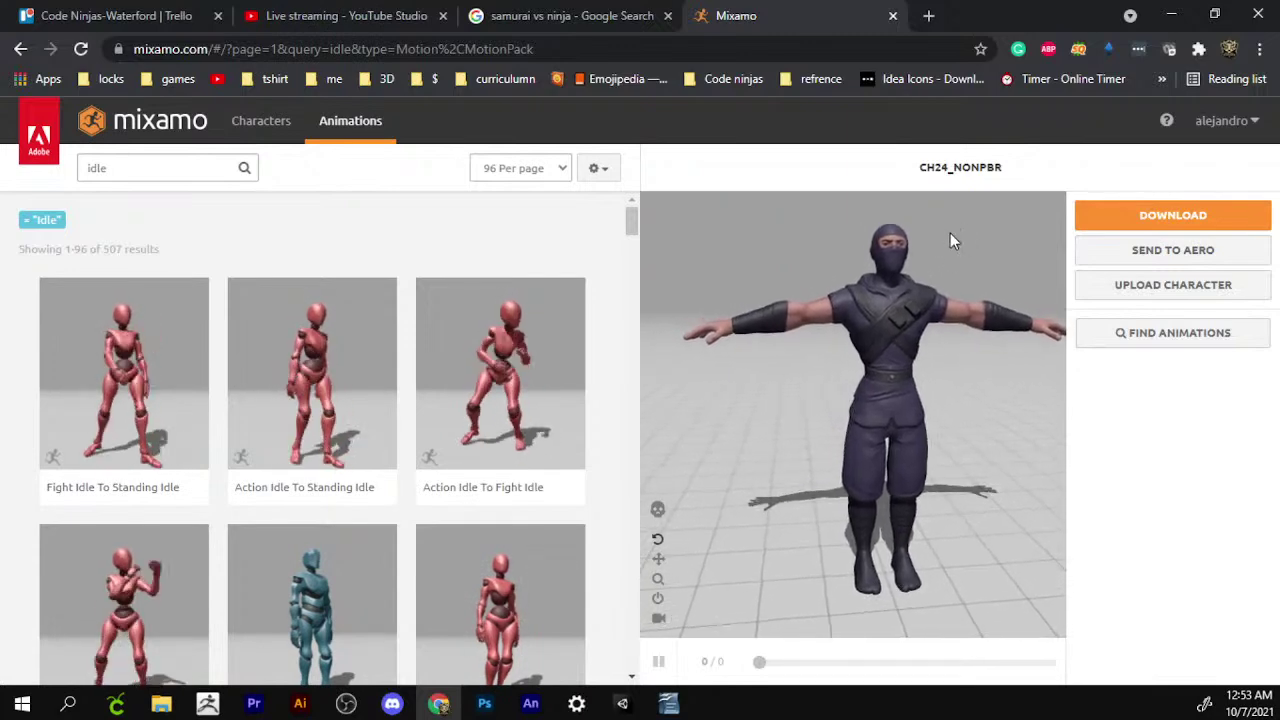
Clear the search on the Characters tab, load Mousey and orbit it from behind.
left_click(284, 124)
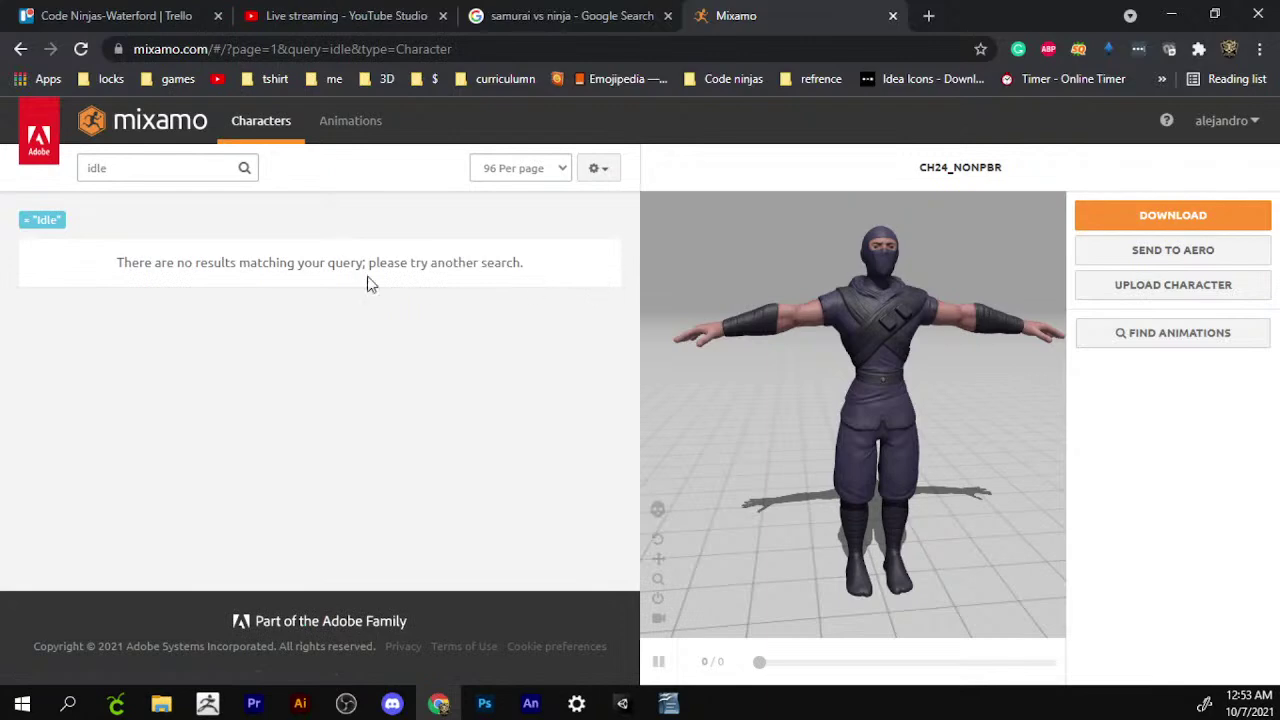
key("BackSpace")
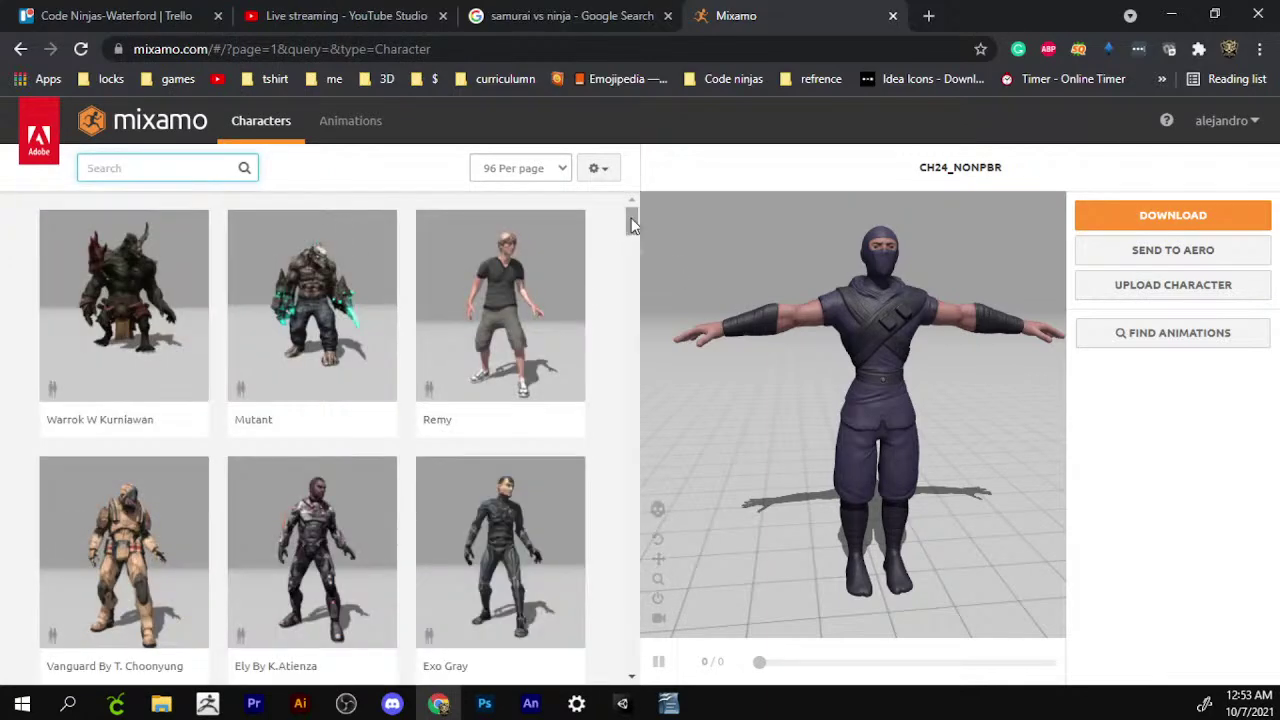
left_click_drag(631, 218, 632, 326)
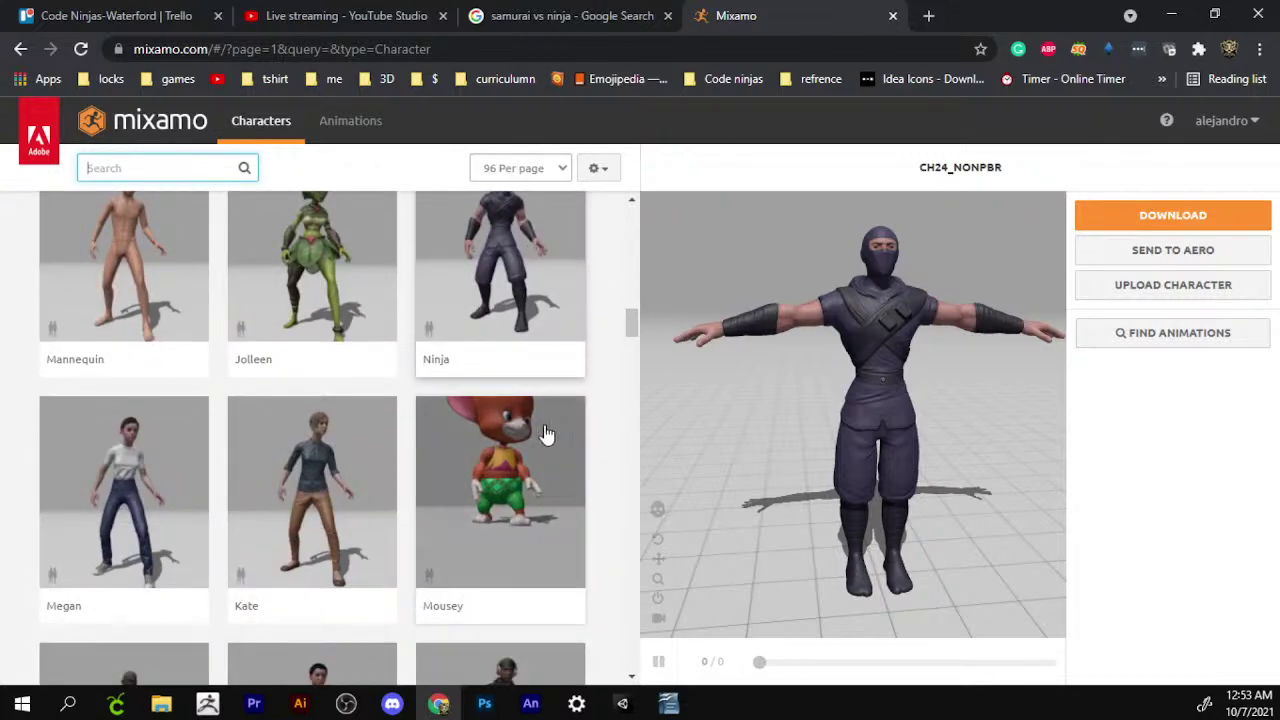
left_click(545, 435)
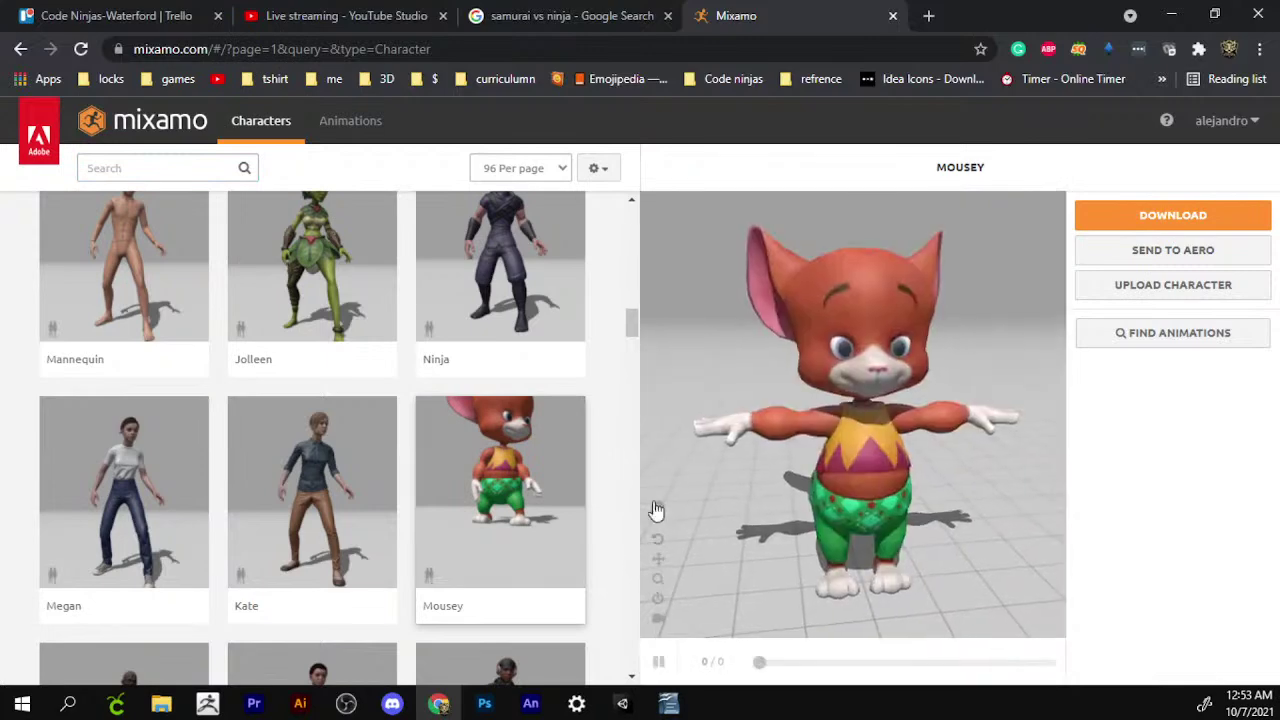
mouse_move(847, 354)
left_mouse_down()
mouse_move(985, 345)
mouse_move(914, 359)
mouse_move(586, 363)
left_mouse_up()
left_click_drag(637, 320, 642, 453)
scroll(600, 452, "down", 5)
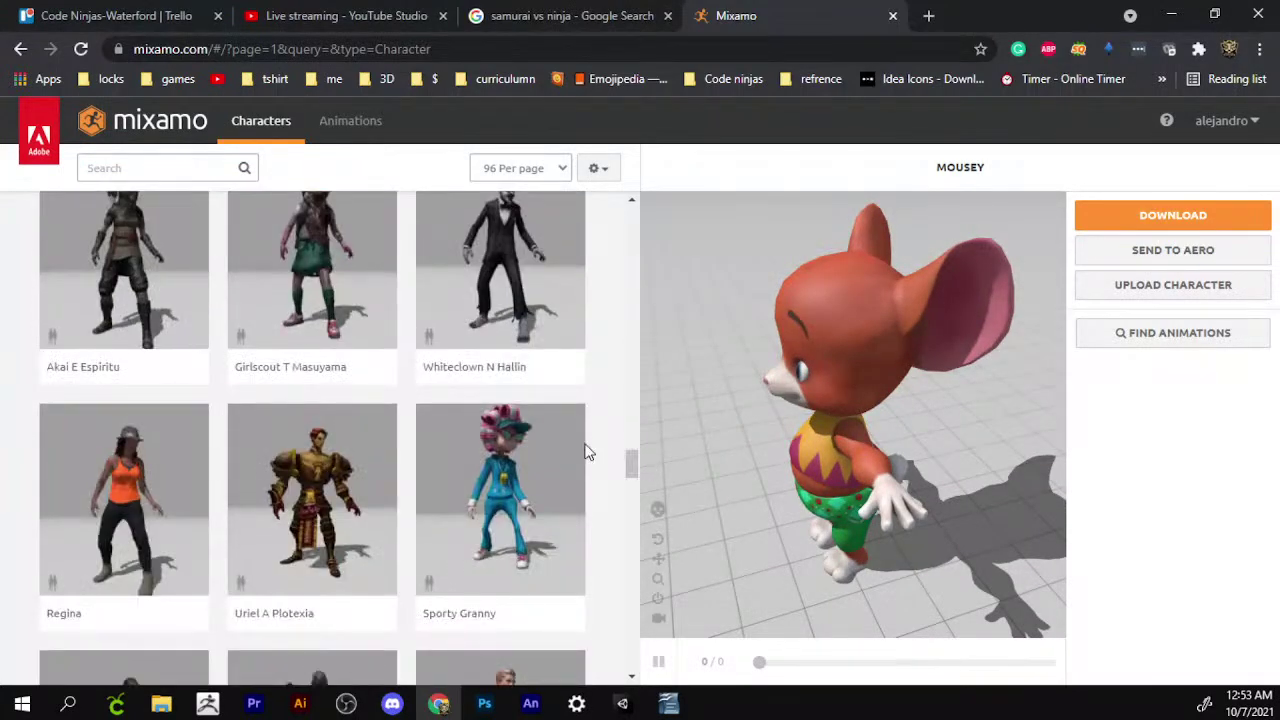
Load Uriel A Plotexia, orbit to its back, and scroll further down the character grid.
left_click(309, 470)
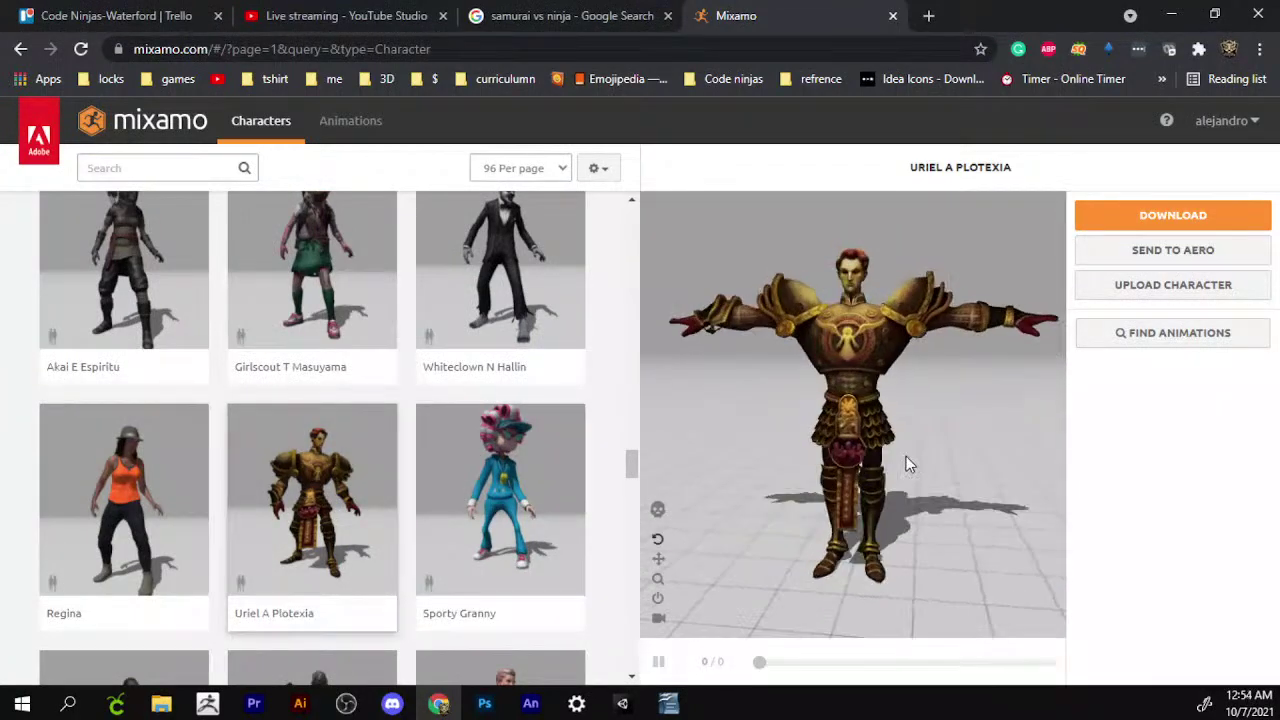
scroll(905, 463, "up", 3)
scroll(915, 445, "up", 3)
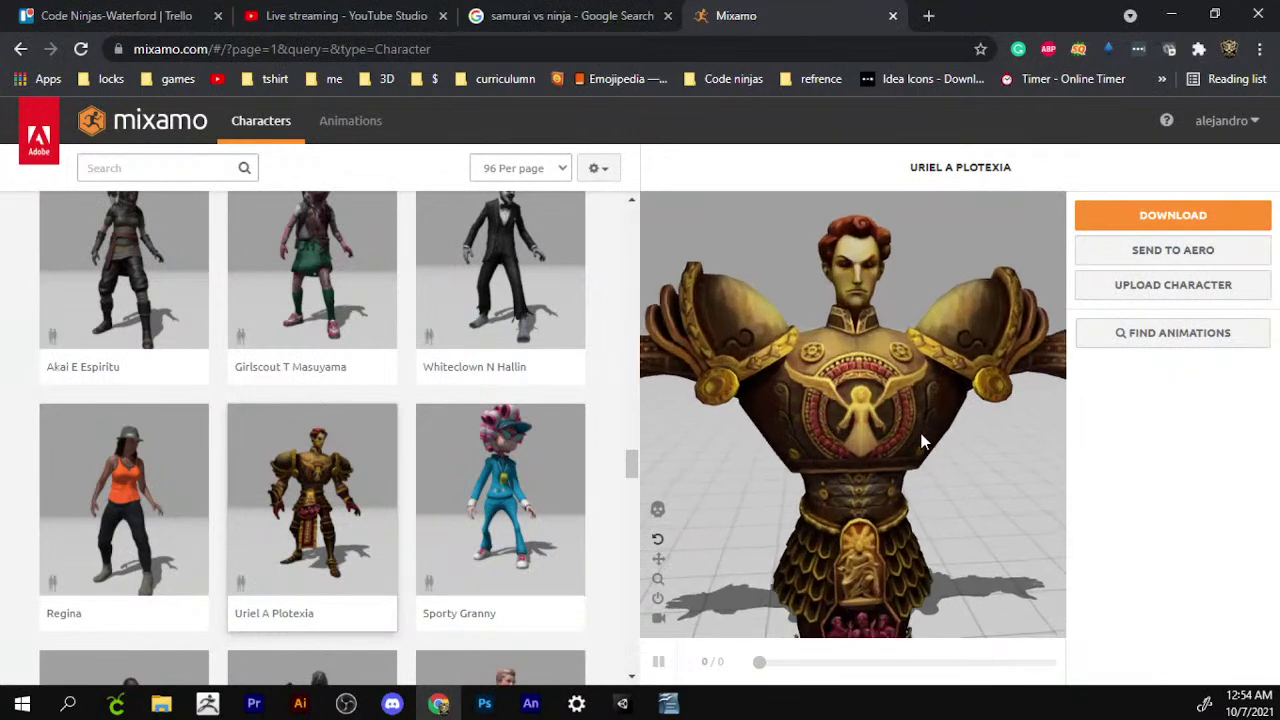
scroll(925, 440, "up", 2)
scroll(915, 405, "down", 1)
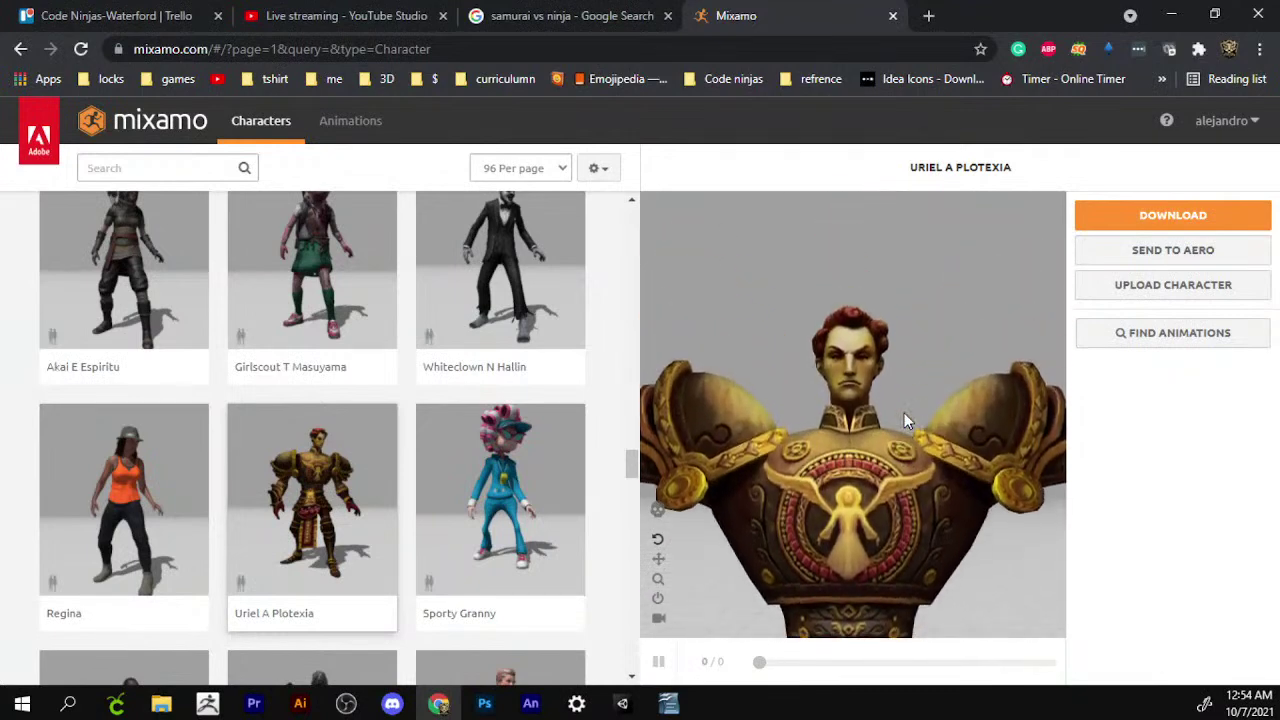
mouse_move(904, 412)
left_mouse_down()
mouse_move(881, 388)
mouse_move(1062, 398)
mouse_move(766, 398)
left_mouse_up()
scroll(925, 408, "down", 3)
scroll(925, 408, "down", 2)
scroll(517, 400, "down", 4)
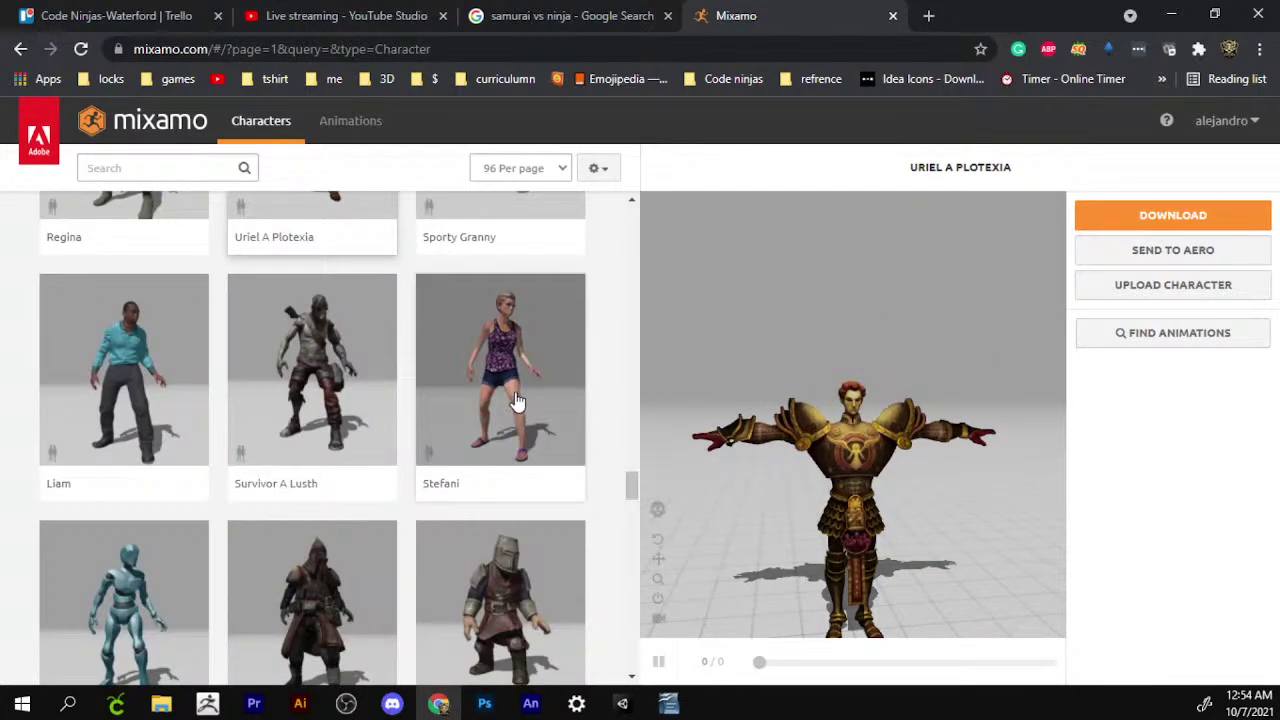
scroll(515, 400, "down", 3)
scroll(510, 405, "down", 5)
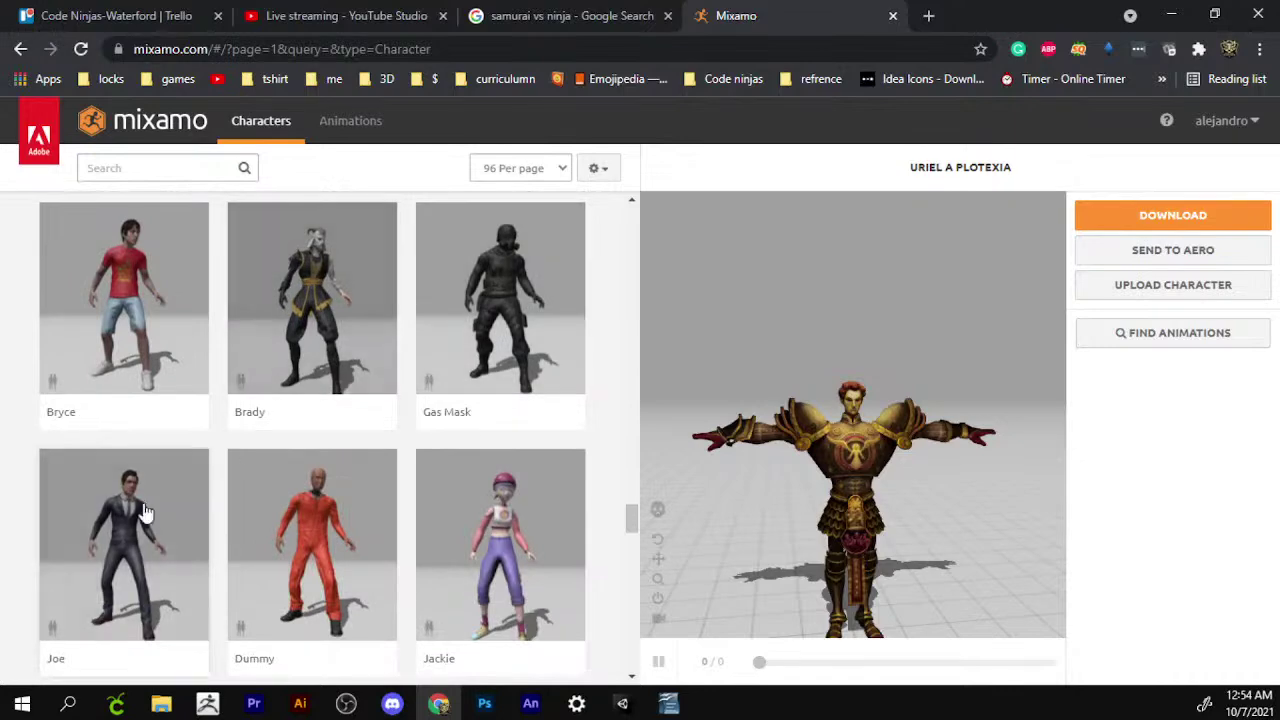
scroll(250, 490, "down", 4)
Load the Jones character and toggle Enable Skeleton View on and off.
scroll(400, 430, "down", 2)
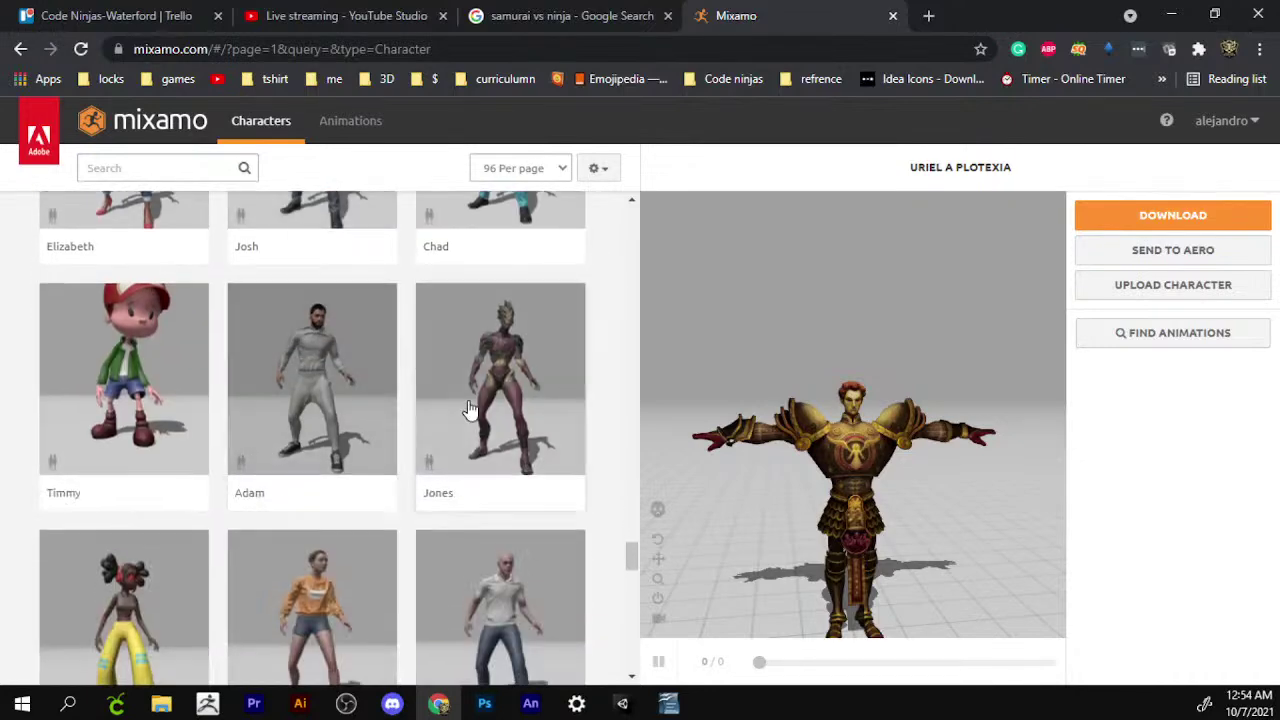
left_click(505, 385)
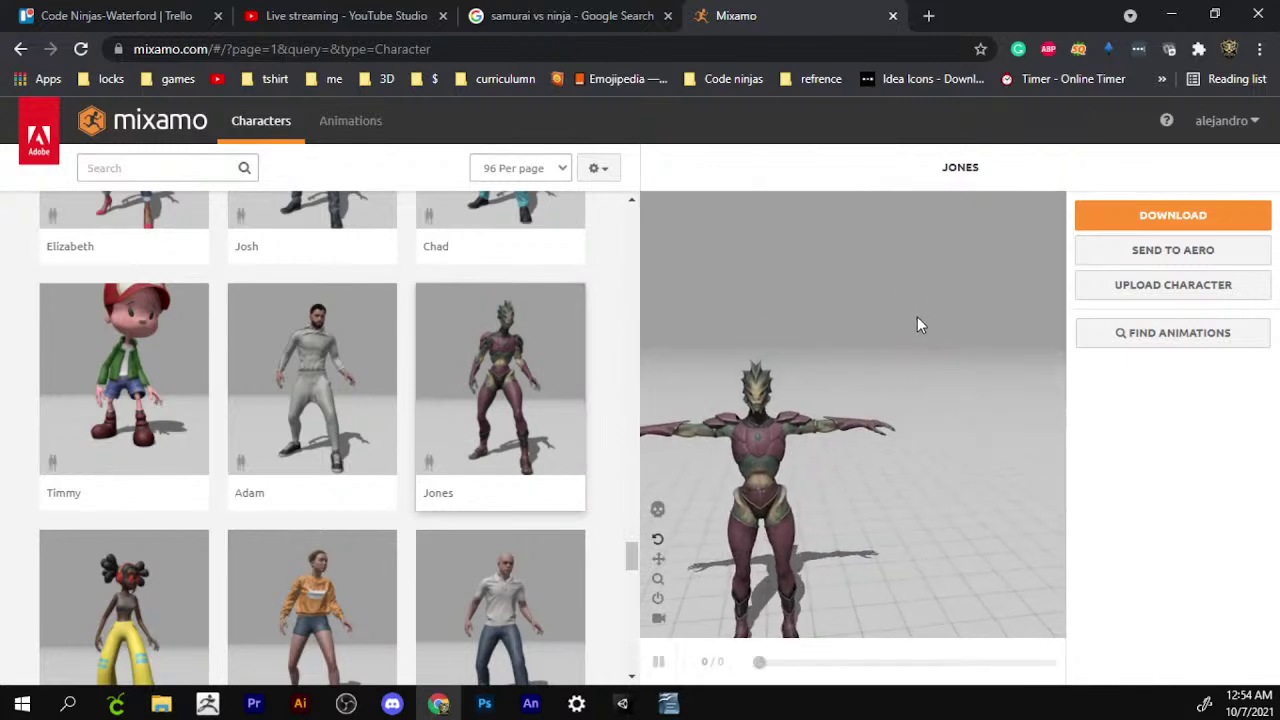
scroll(910, 340, "up", 5)
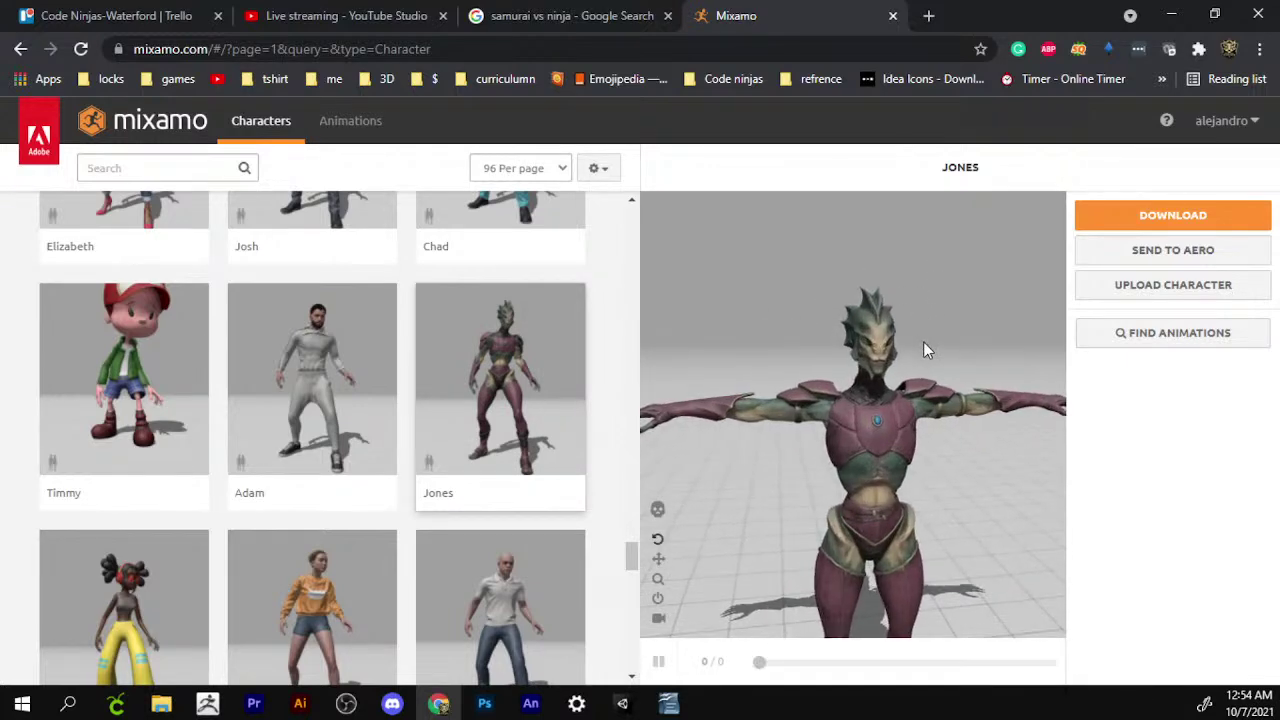
scroll(923, 341, "up", 3)
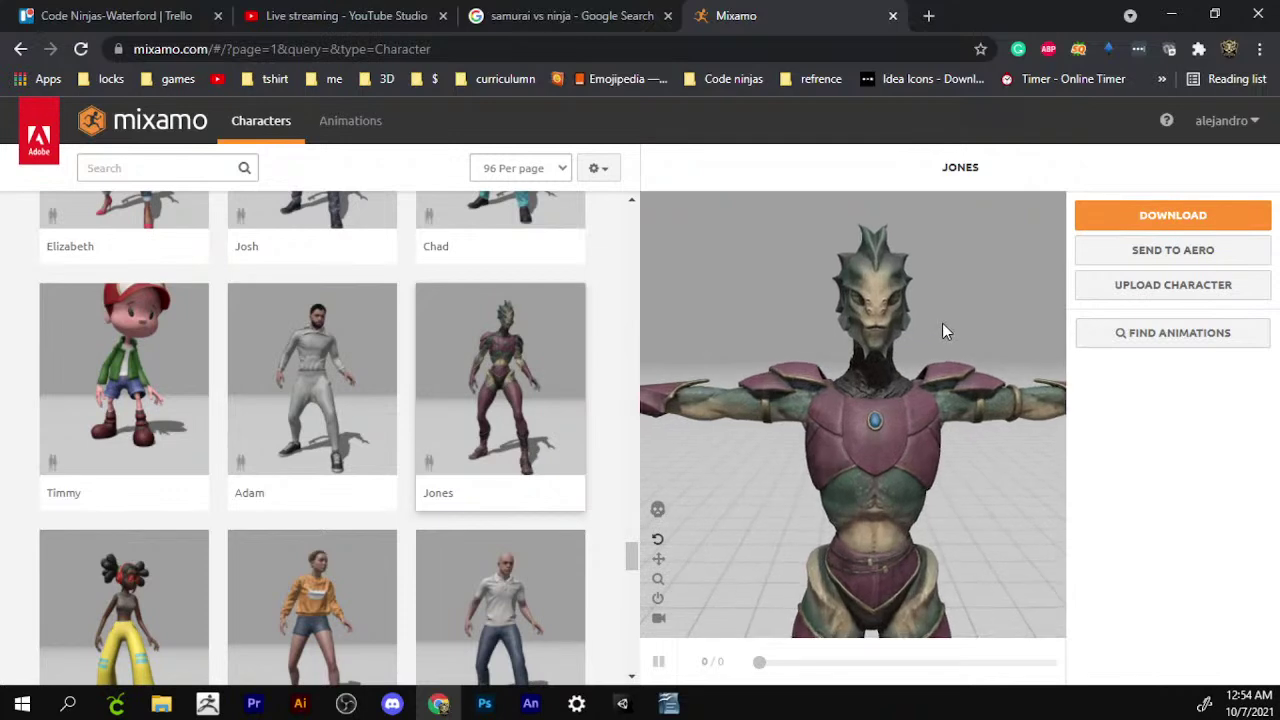
left_click_drag(966, 300, 885, 311)
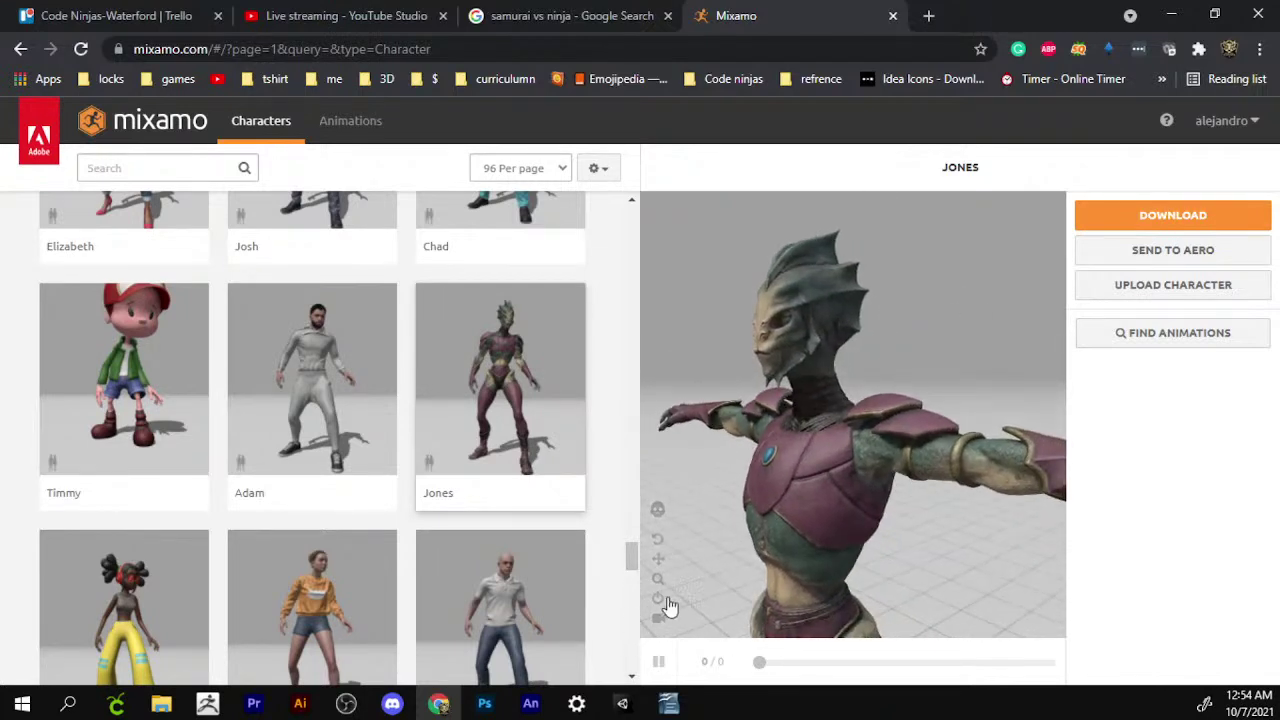
left_click(658, 512)
left_click(658, 512)
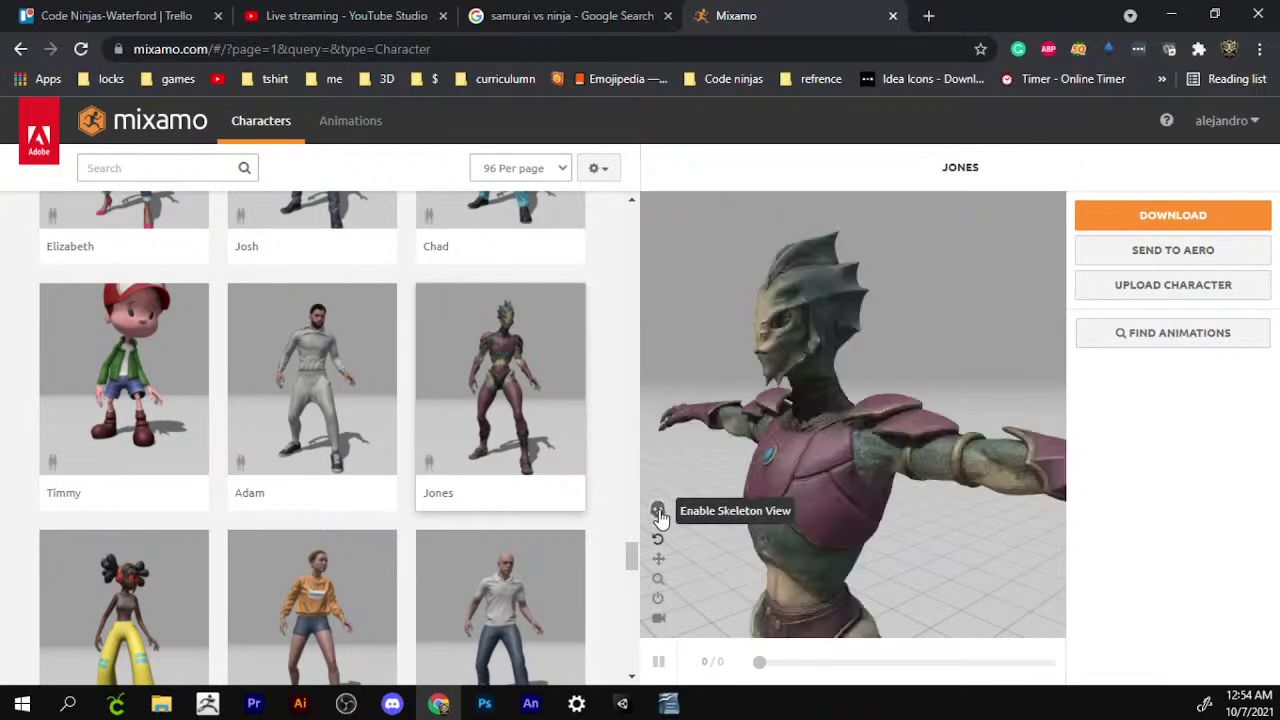
Turn Jones to face forward, comparing skeleton view with the textured model again.
left_click_drag(743, 464, 809, 431)
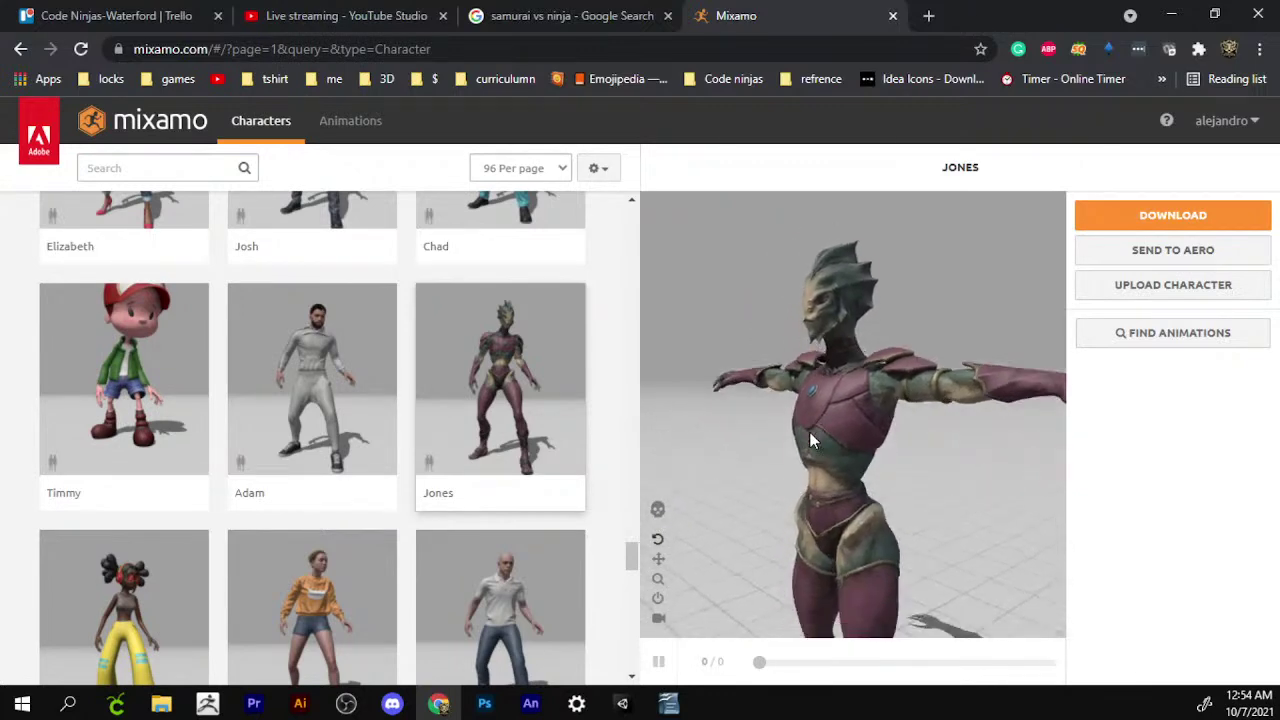
scroll(809, 420, "down", 3)
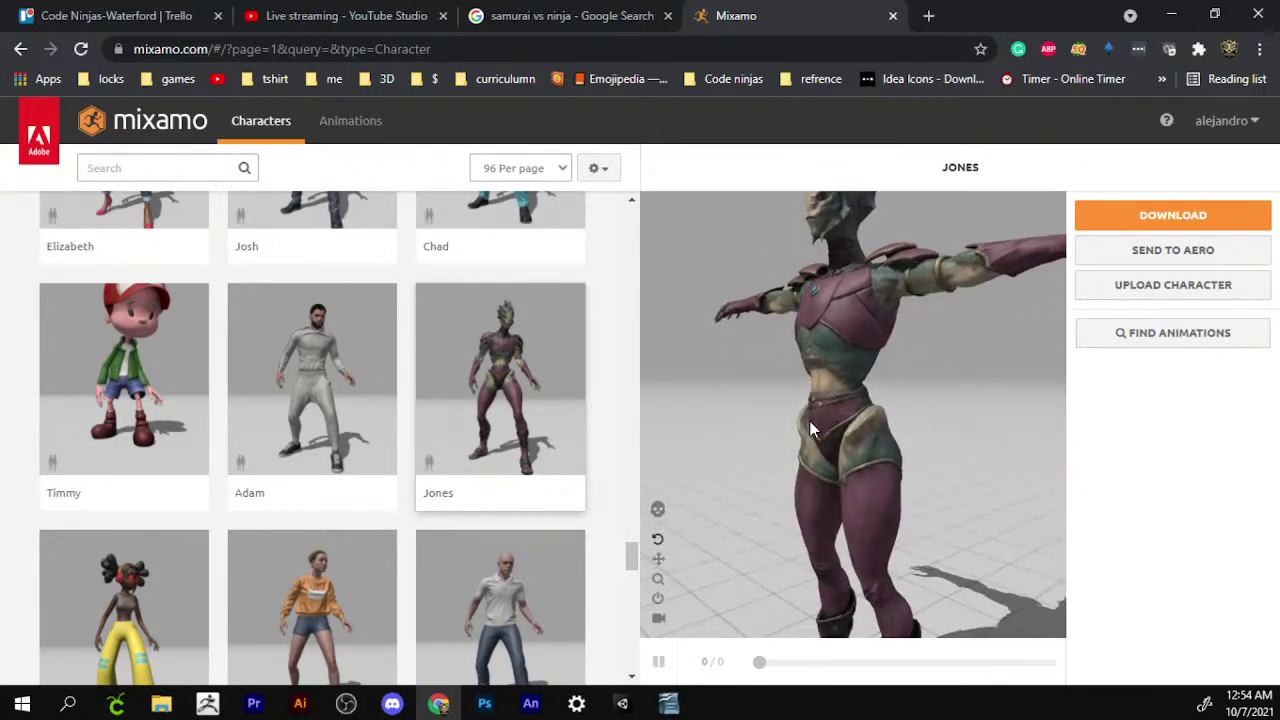
left_click(658, 511)
left_click(658, 512)
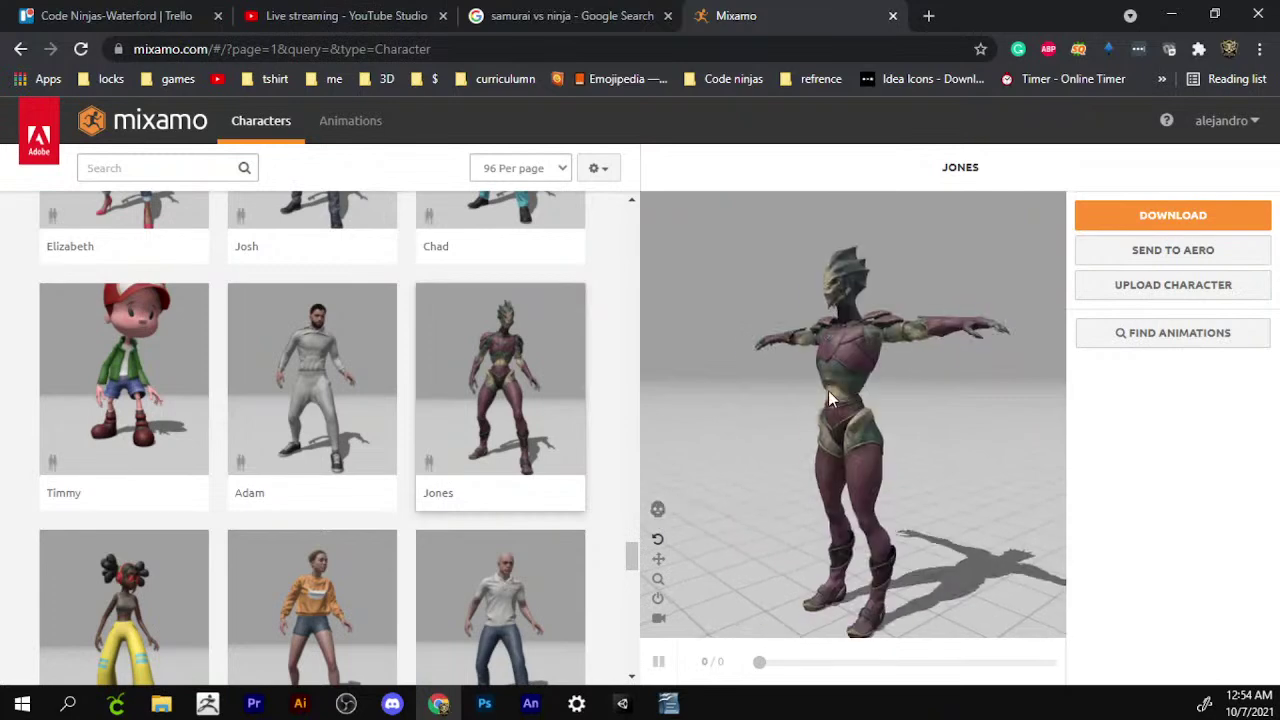
scroll(835, 370, "up", 2)
scroll(845, 330, "up", 3)
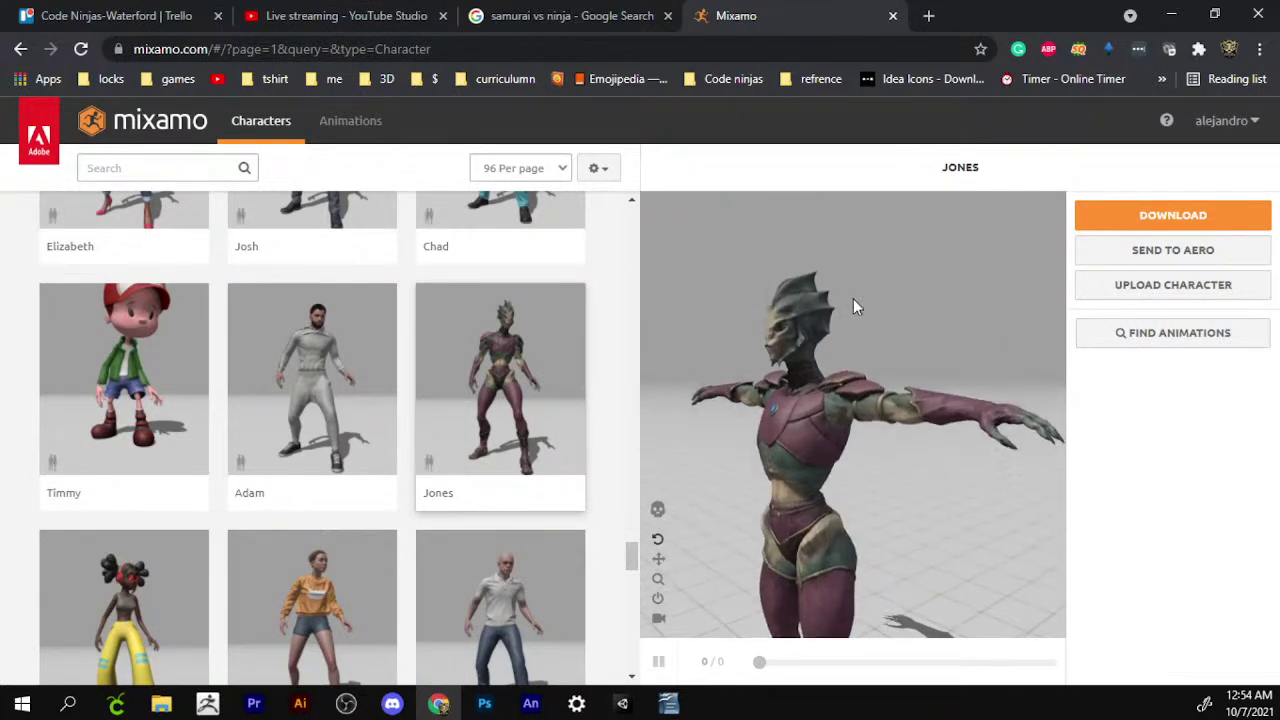
left_click_drag(951, 303, 1007, 317)
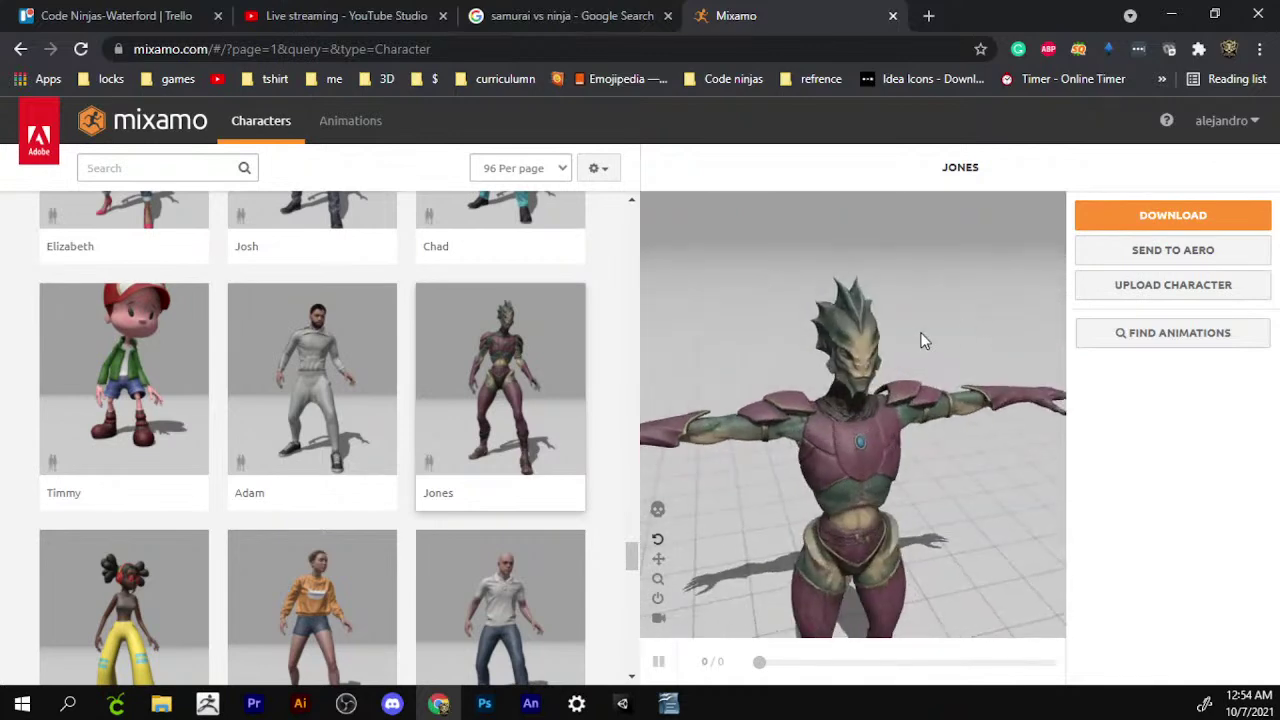
Zoom in close on Jones to inspect its head and chest armor.
scroll(893, 359, "up", 2)
scroll(948, 304, "up", 2)
scroll(944, 314, "up", 1)
scroll(925, 335, "up", 1)
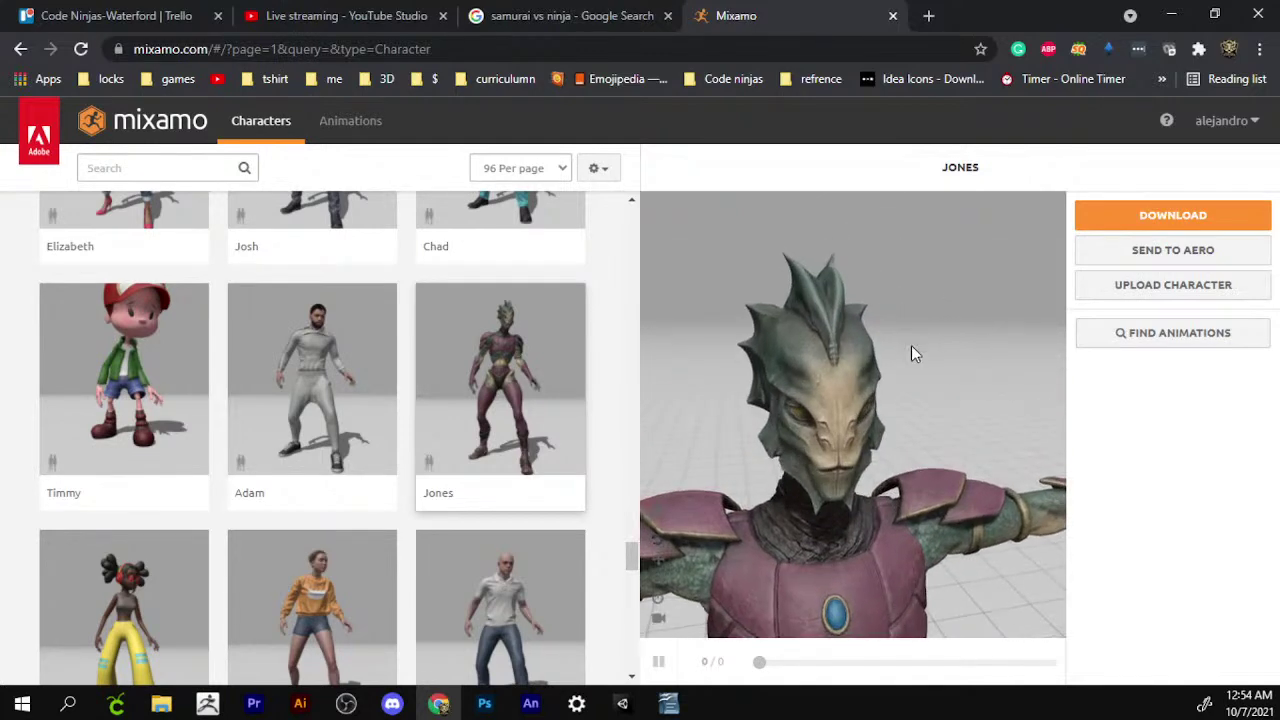
scroll(915, 351, "up", 1)
scroll(940, 362, "up", 1)
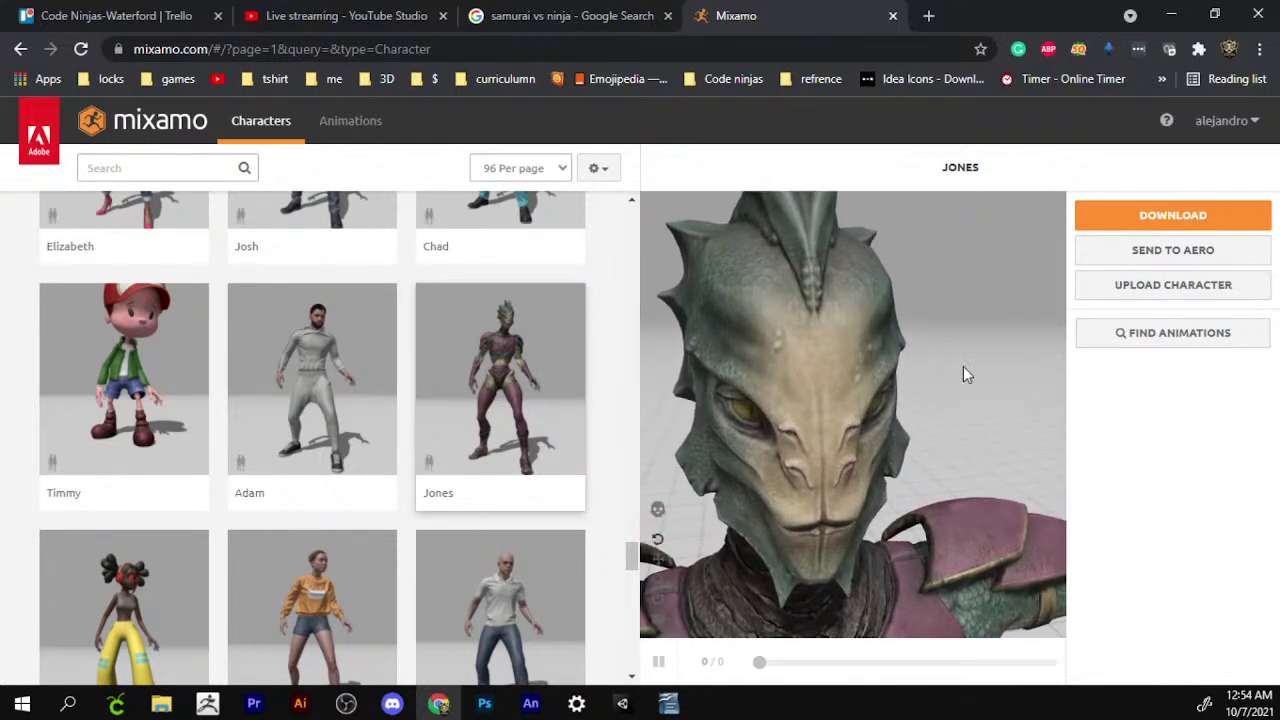
left_click_drag(963, 374, 1007, 343)
mouse_move(1018, 470)
left_mouse_down()
mouse_move(1006, 427)
mouse_move(1032, 441)
left_mouse_up()
scroll(1032, 440, "up", 2)
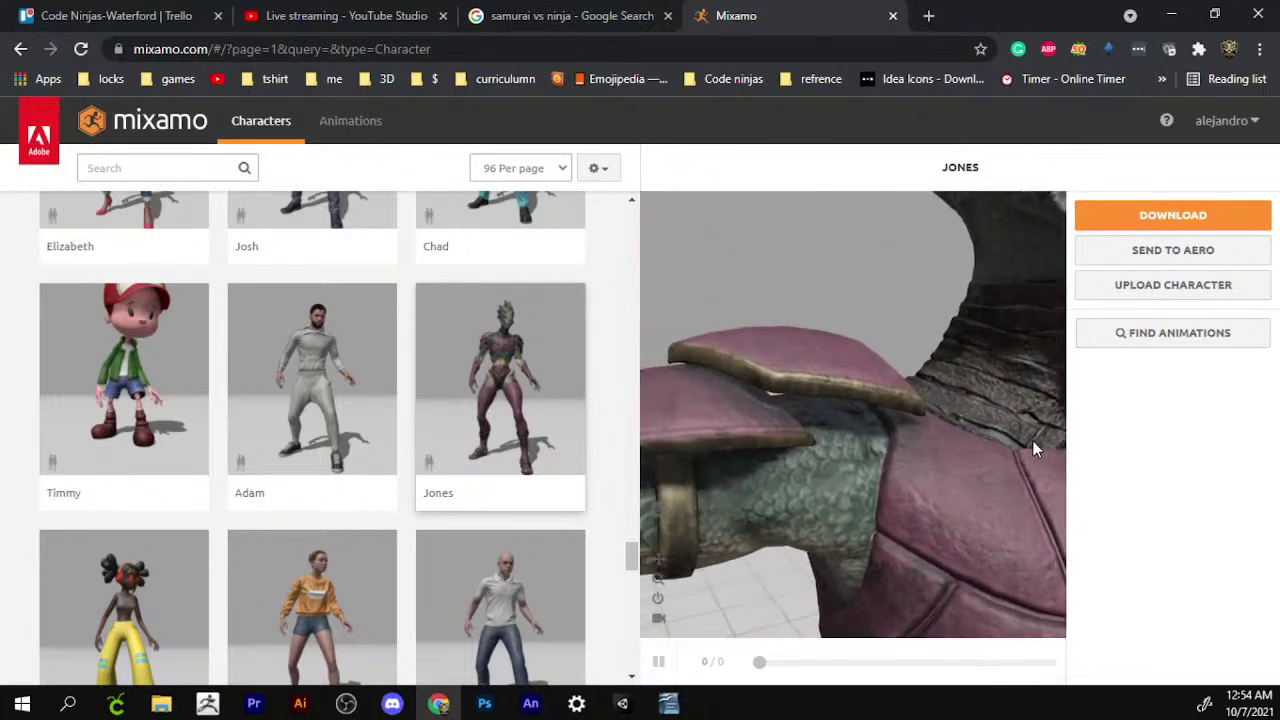
Load Adam, then zoom out and orbit to a full-body front view of its T-pose.
left_click(325, 376)
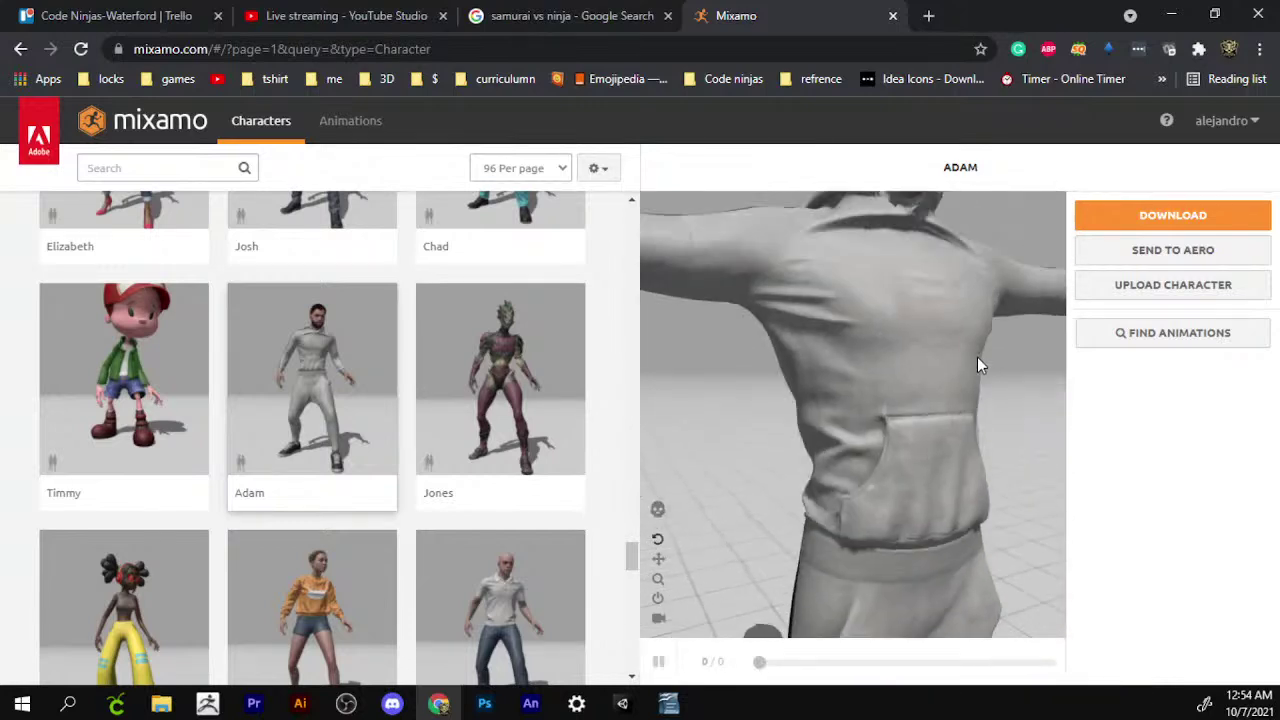
mouse_move(856, 267)
left_mouse_down()
mouse_move(907, 369)
mouse_move(946, 371)
mouse_move(747, 377)
mouse_move(767, 363)
mouse_move(808, 431)
left_mouse_up()
scroll(789, 474, "down", 3)
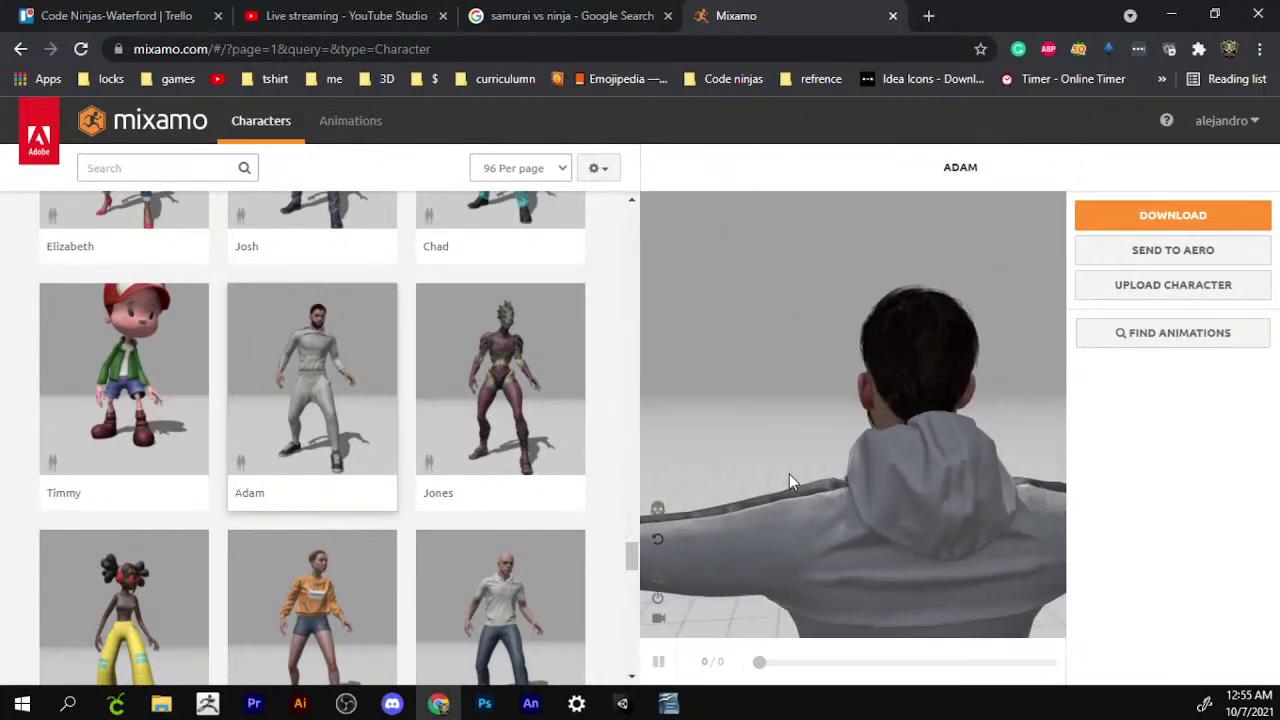
scroll(768, 440, "down", 3)
scroll(770, 454, "down", 2)
scroll(767, 468, "down", 2)
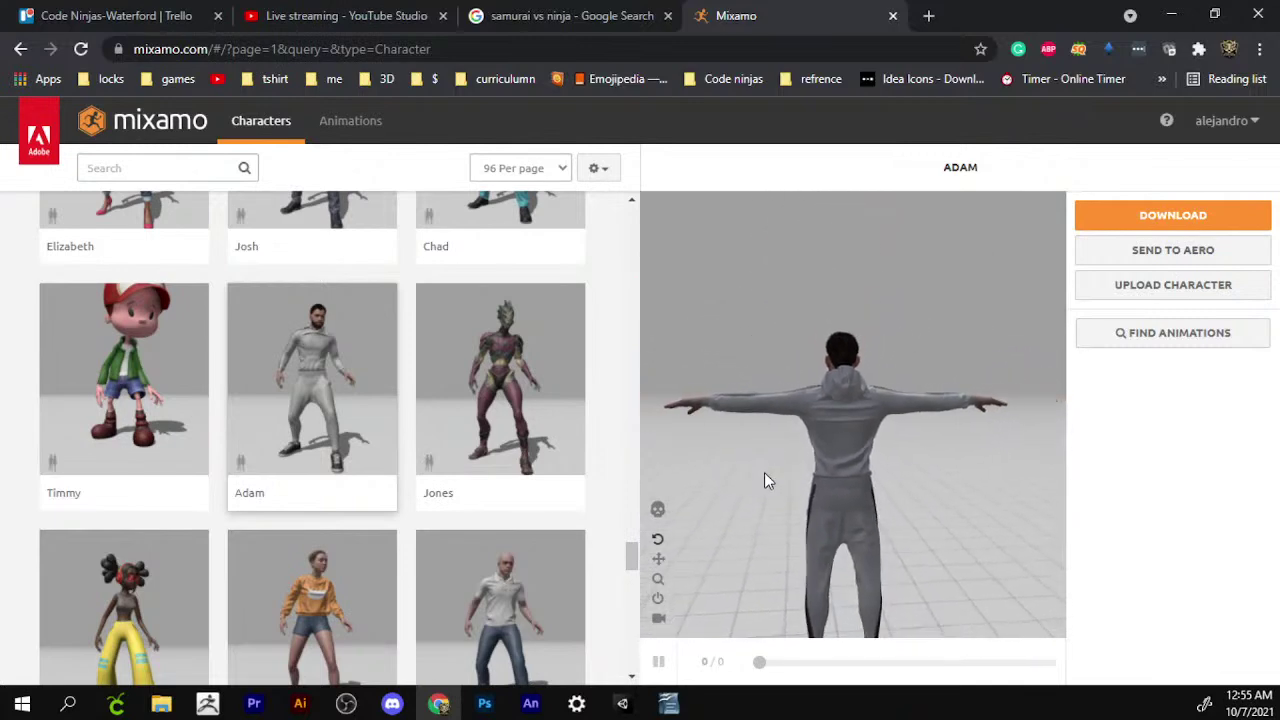
left_click_drag(764, 472, 966, 474)
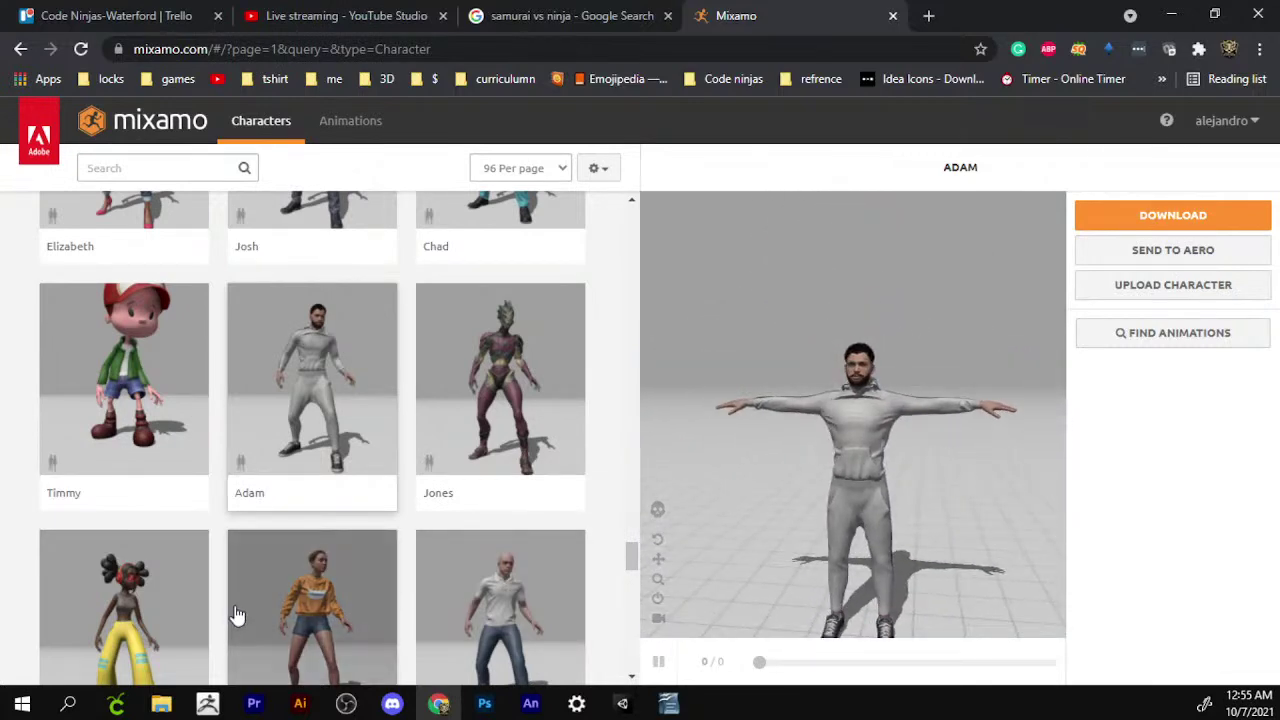
scroll(345, 538, "down", 1)
Load Sophie, inspect her face in close-up profile, then go to the Animations tab.
left_click(345, 538)
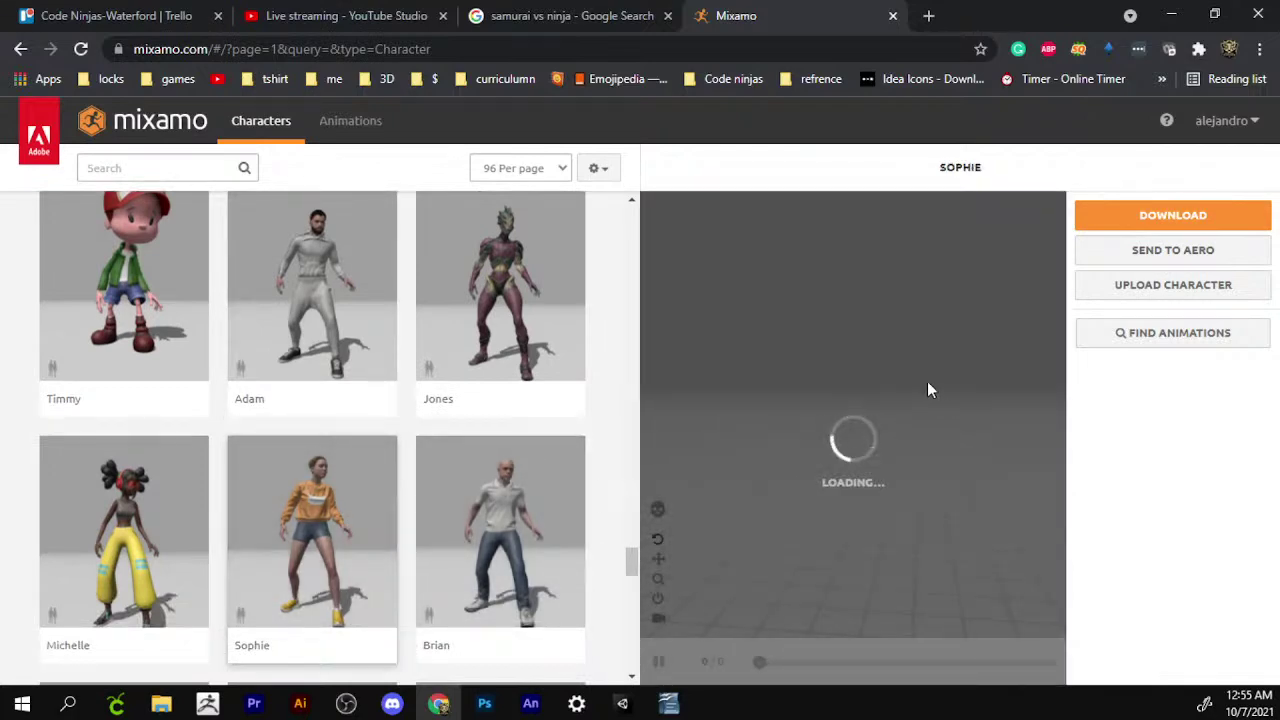
scroll(969, 402, "up", 2)
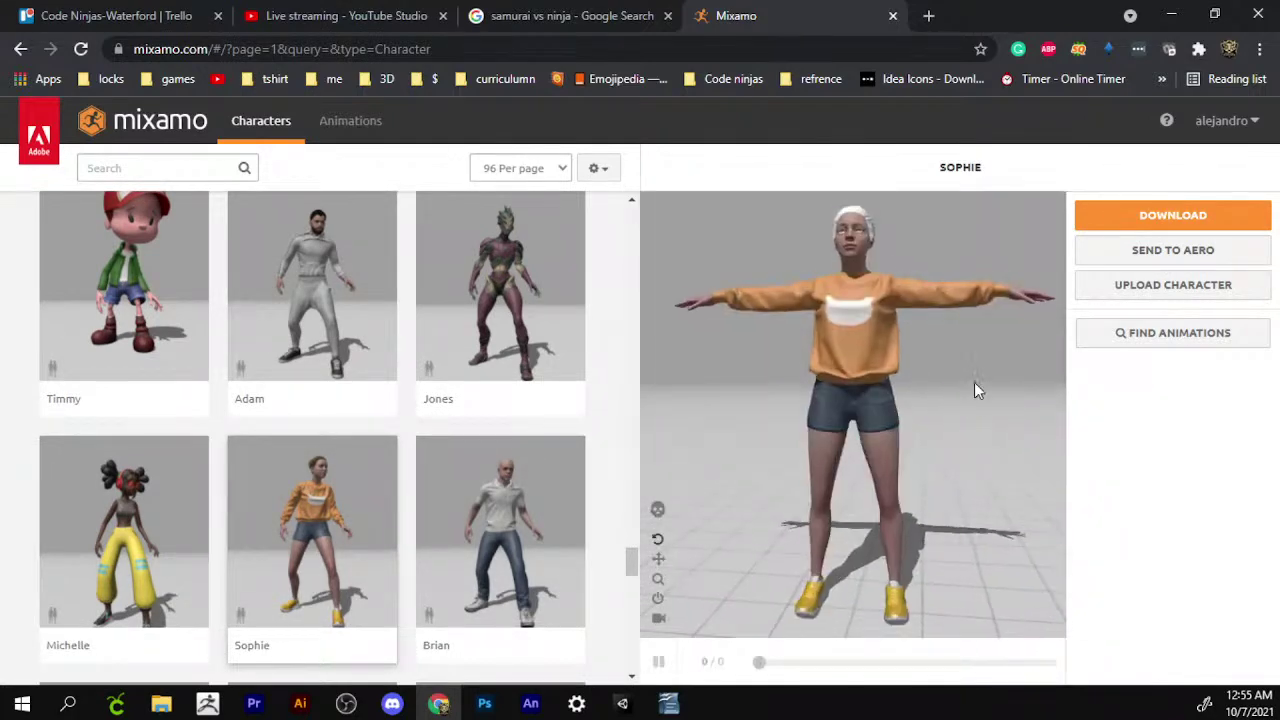
scroll(974, 382, "up", 2)
left_click_drag(984, 390, 992, 359)
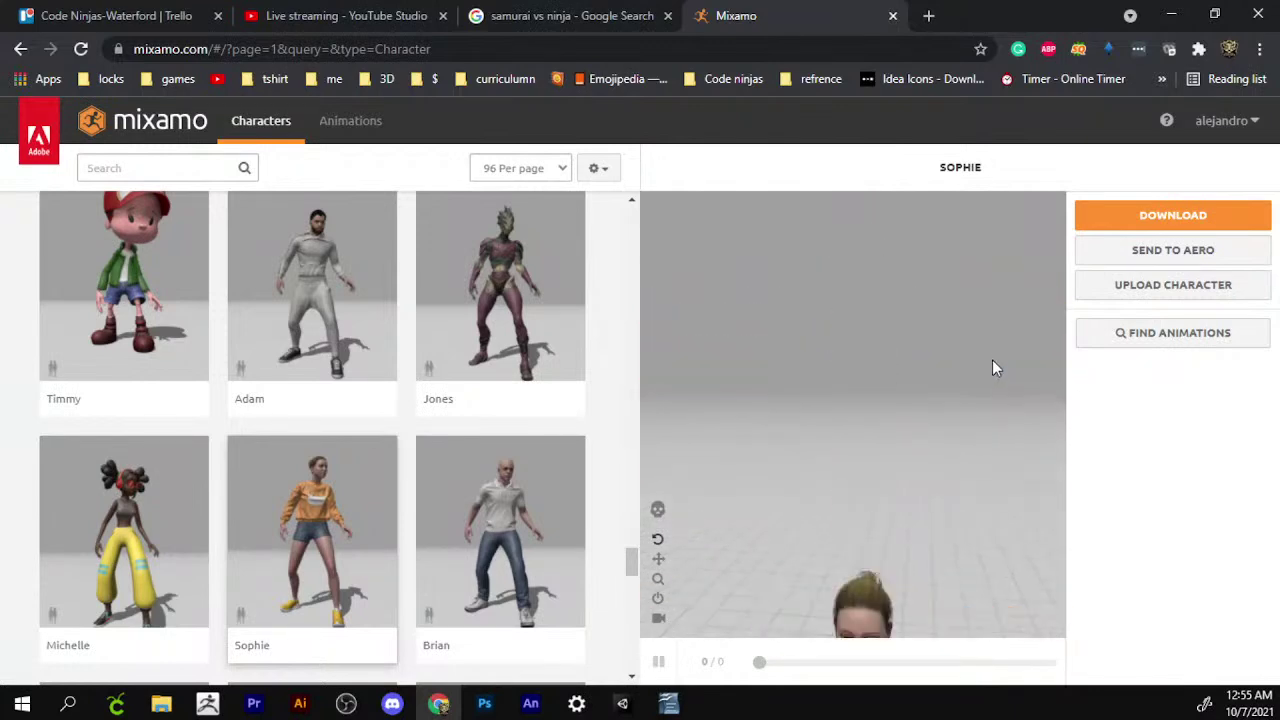
scroll(895, 420, "up", 2)
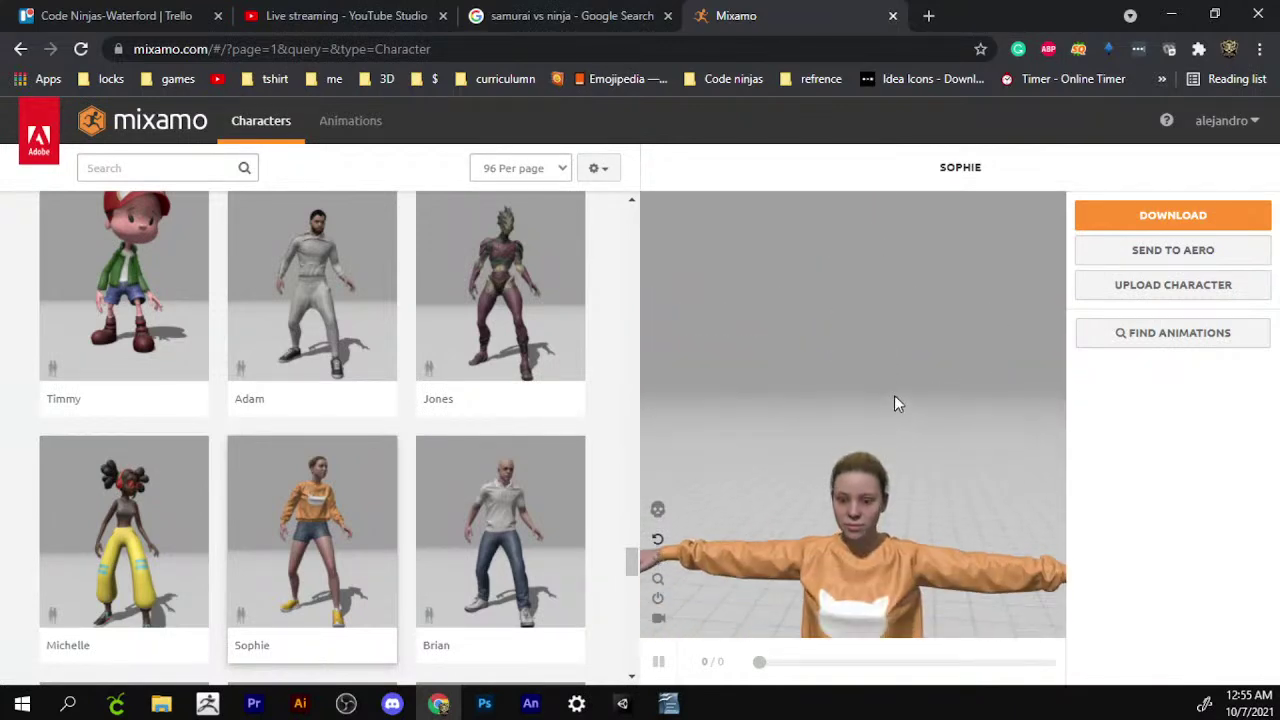
scroll(925, 455, "up", 2)
mouse_move(925, 460)
left_mouse_down()
mouse_move(958, 442)
mouse_move(946, 407)
mouse_move(906, 401)
mouse_move(894, 380)
mouse_move(960, 397)
mouse_move(816, 410)
mouse_move(618, 397)
left_mouse_up()
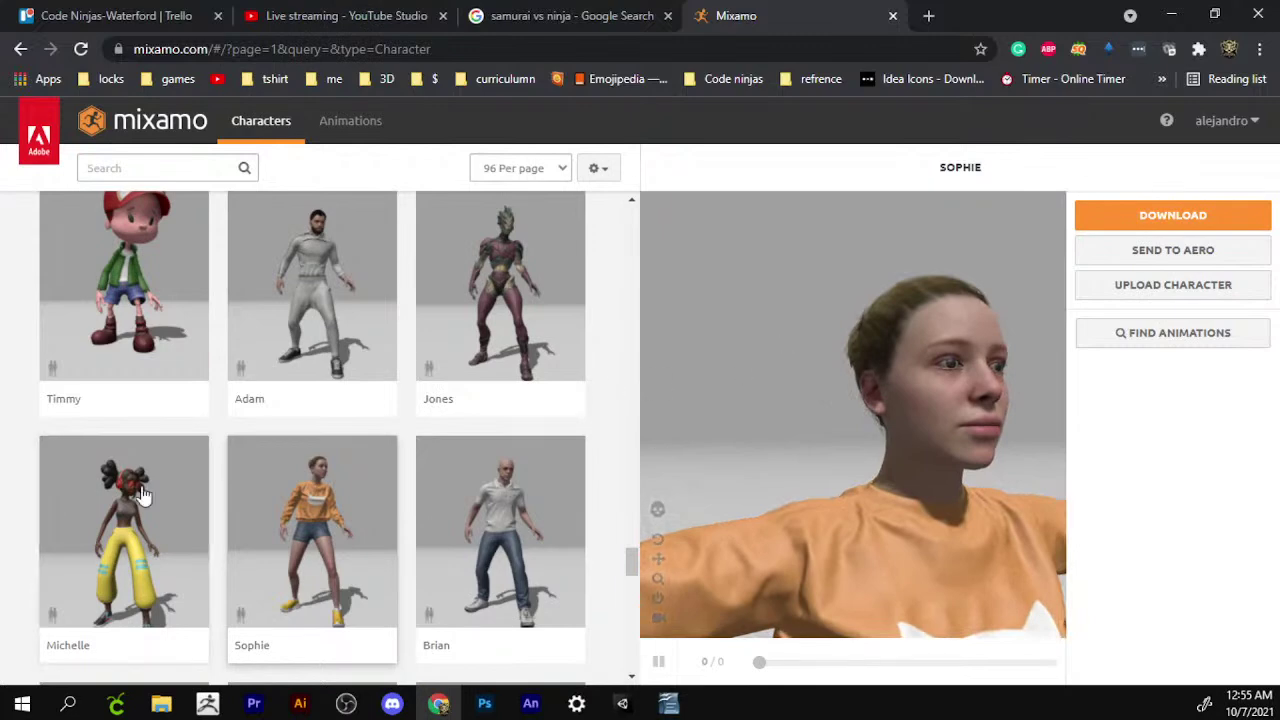
left_click(372, 121)
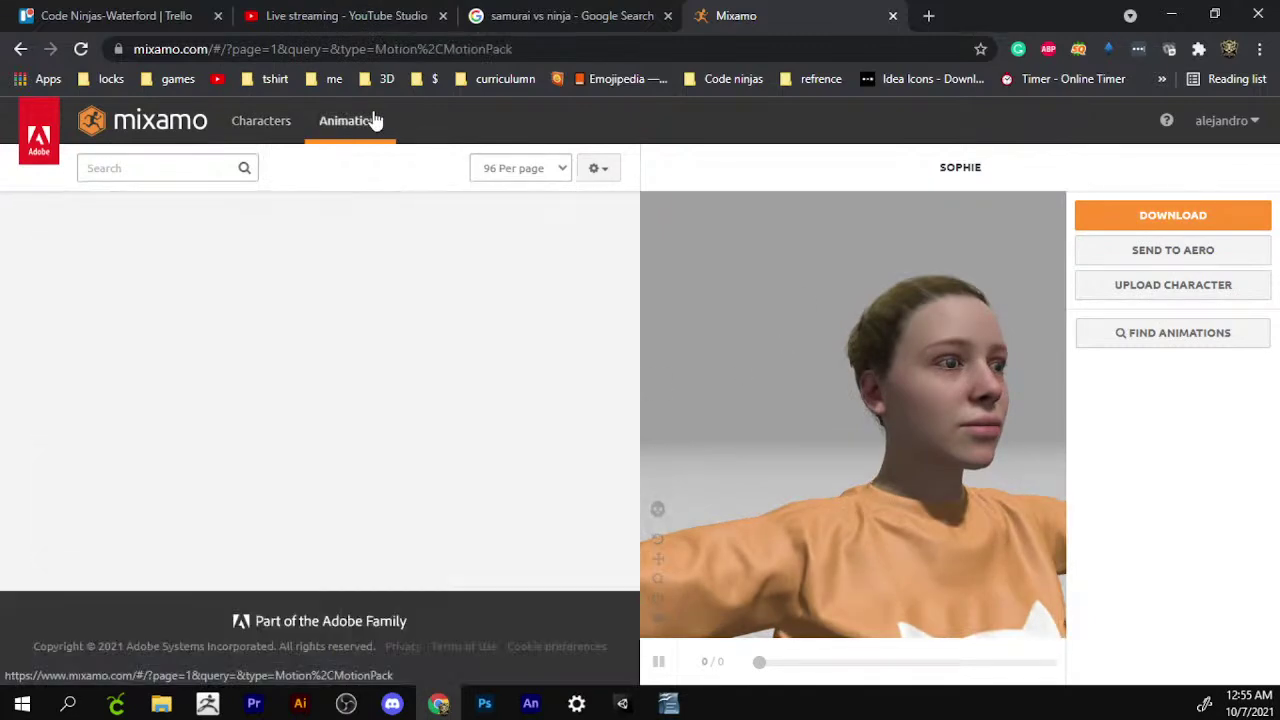
Return to Characters, load the Ninja in T-pose, and reopen the Animations tab.
left_click(257, 124)
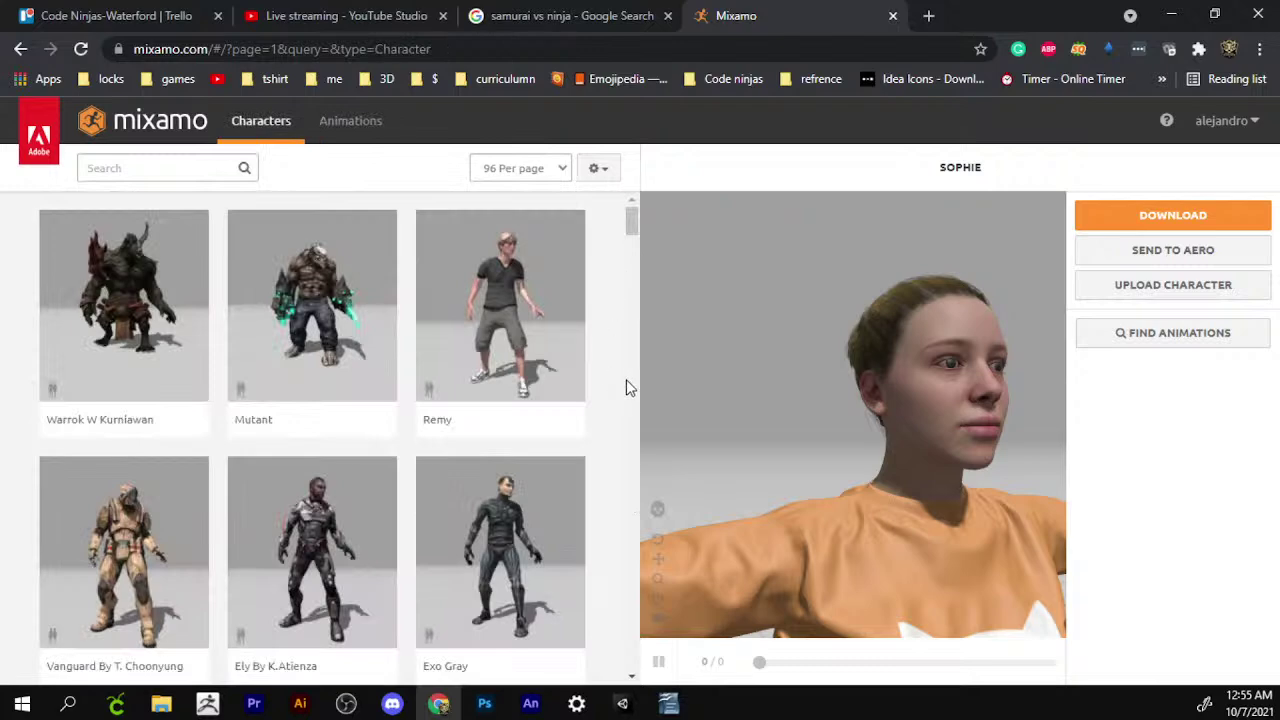
scroll(525, 390, "down", 3)
scroll(515, 405, "down", 3)
scroll(509, 414, "down", 3)
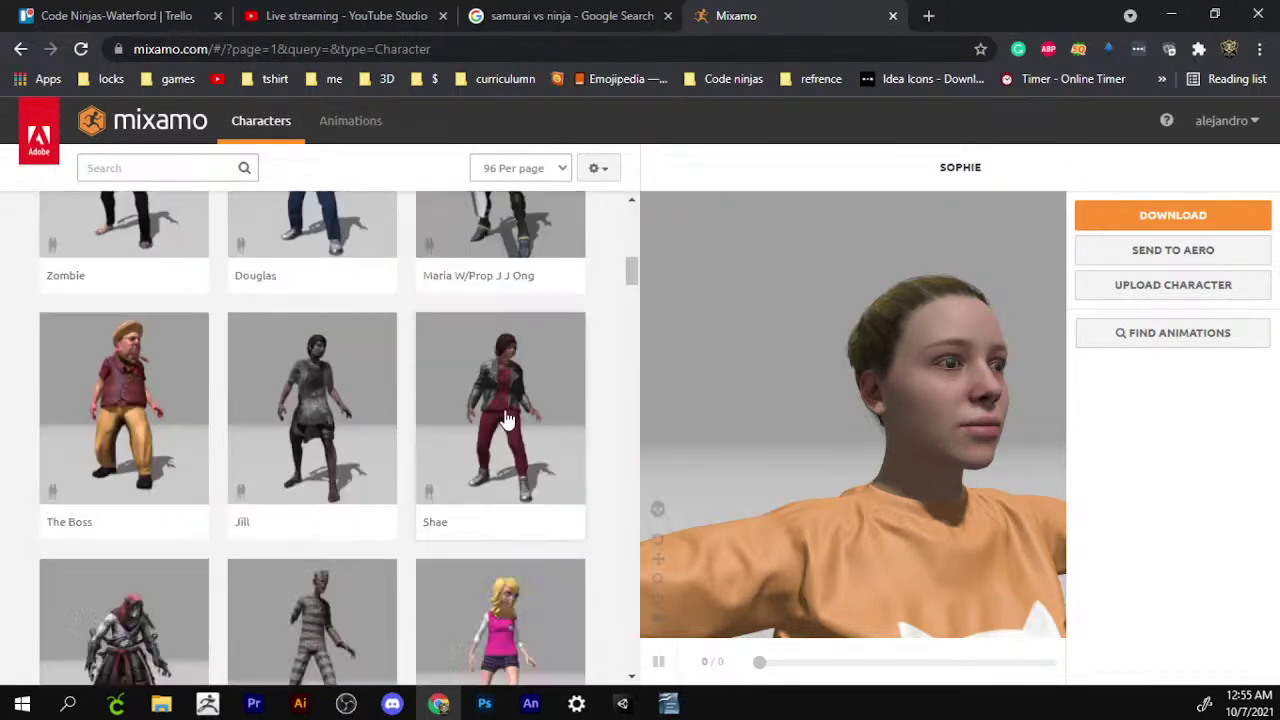
scroll(505, 422, "down", 3)
scroll(503, 424, "down", 3)
scroll(500, 423, "down", 4)
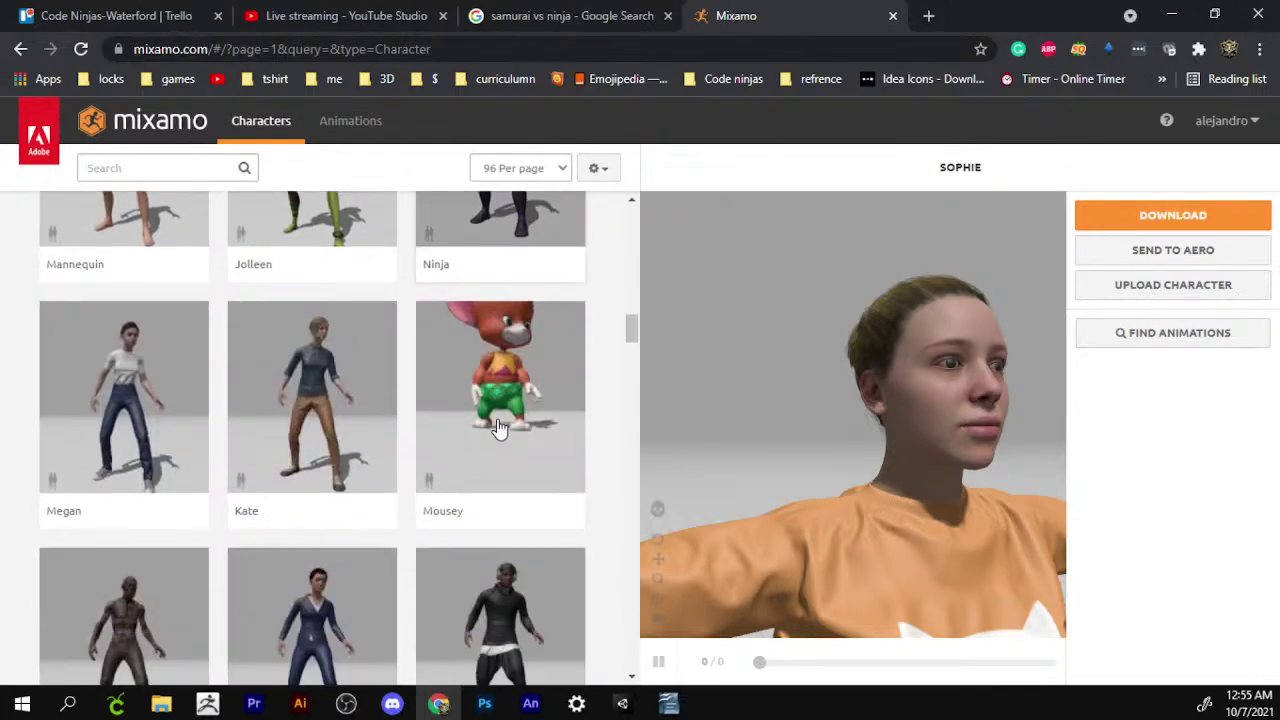
left_click(491, 236)
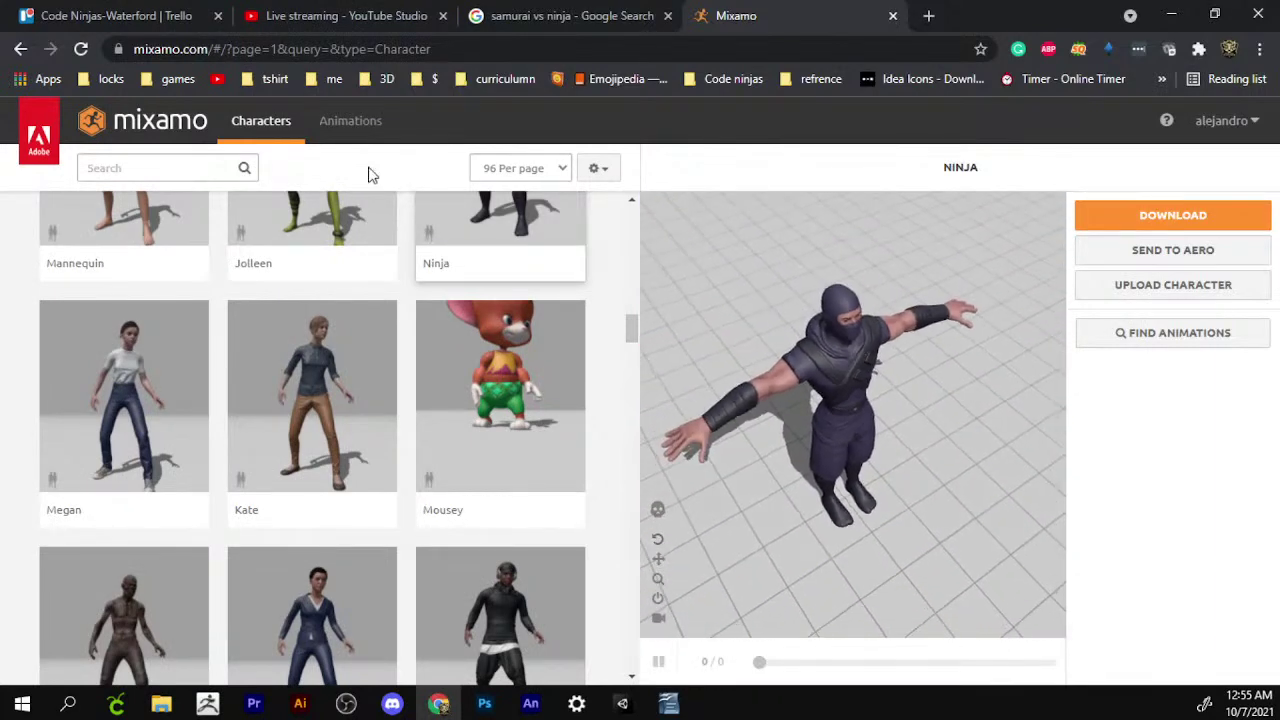
left_click(337, 121)
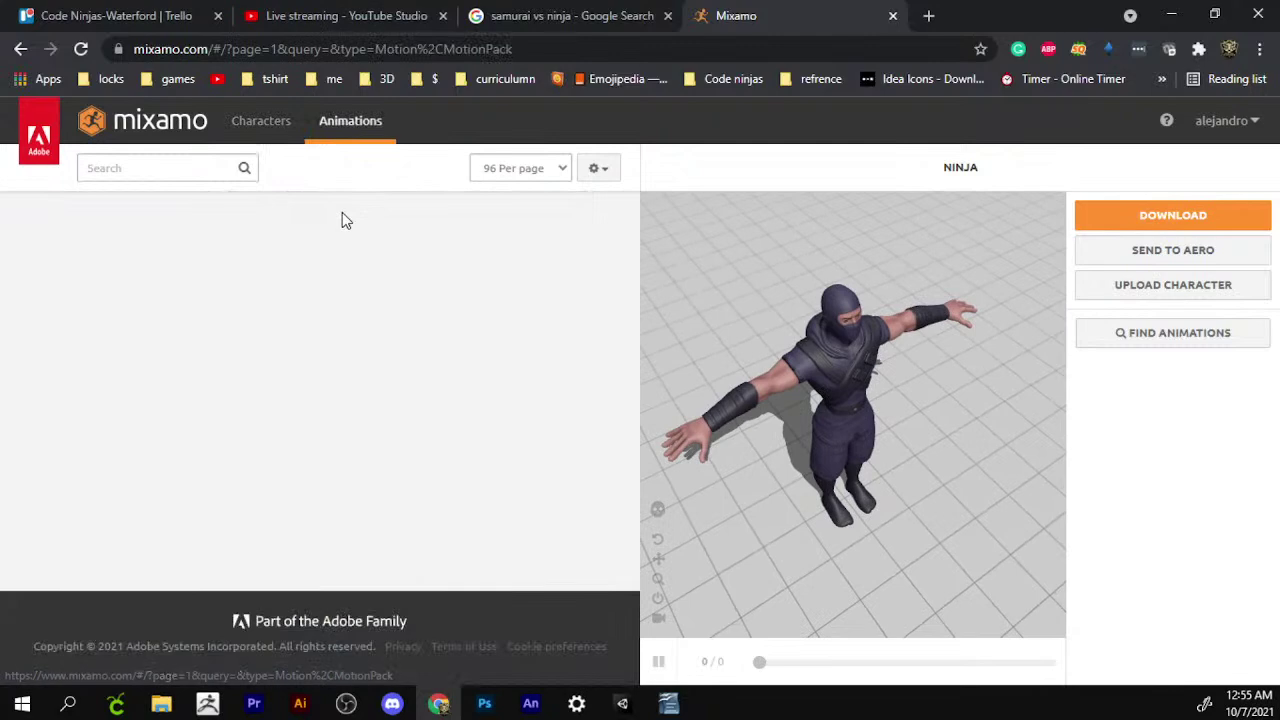
Search 'idle', try Action Idle To Fight Idle and Breathing Idle, then apply Idle and open Download.
left_click(157, 168)
type("i")
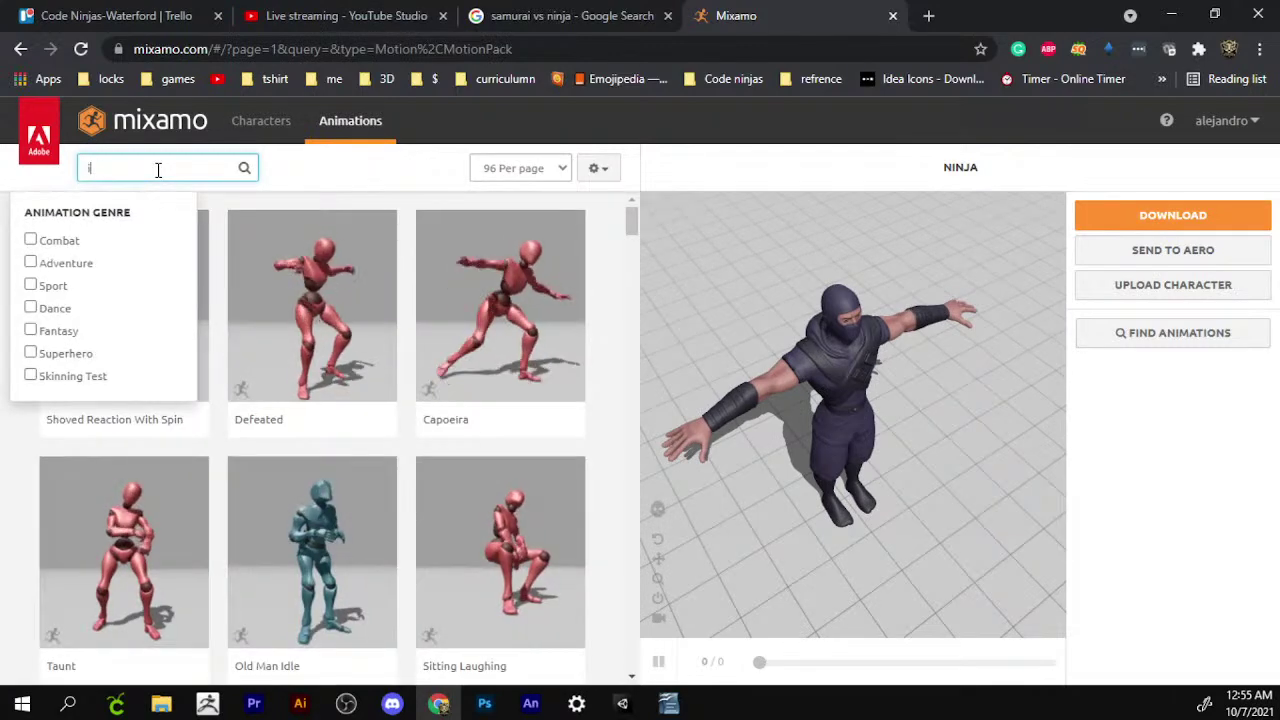
type("dle")
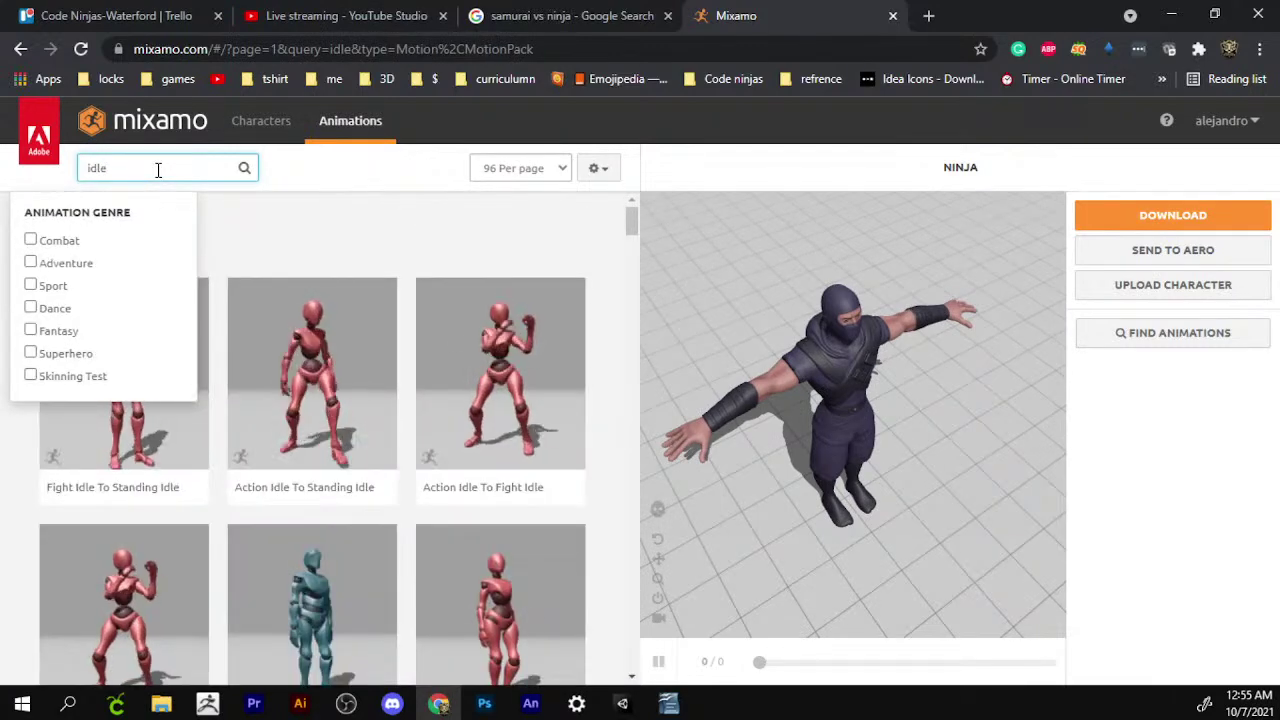
left_click(545, 402)
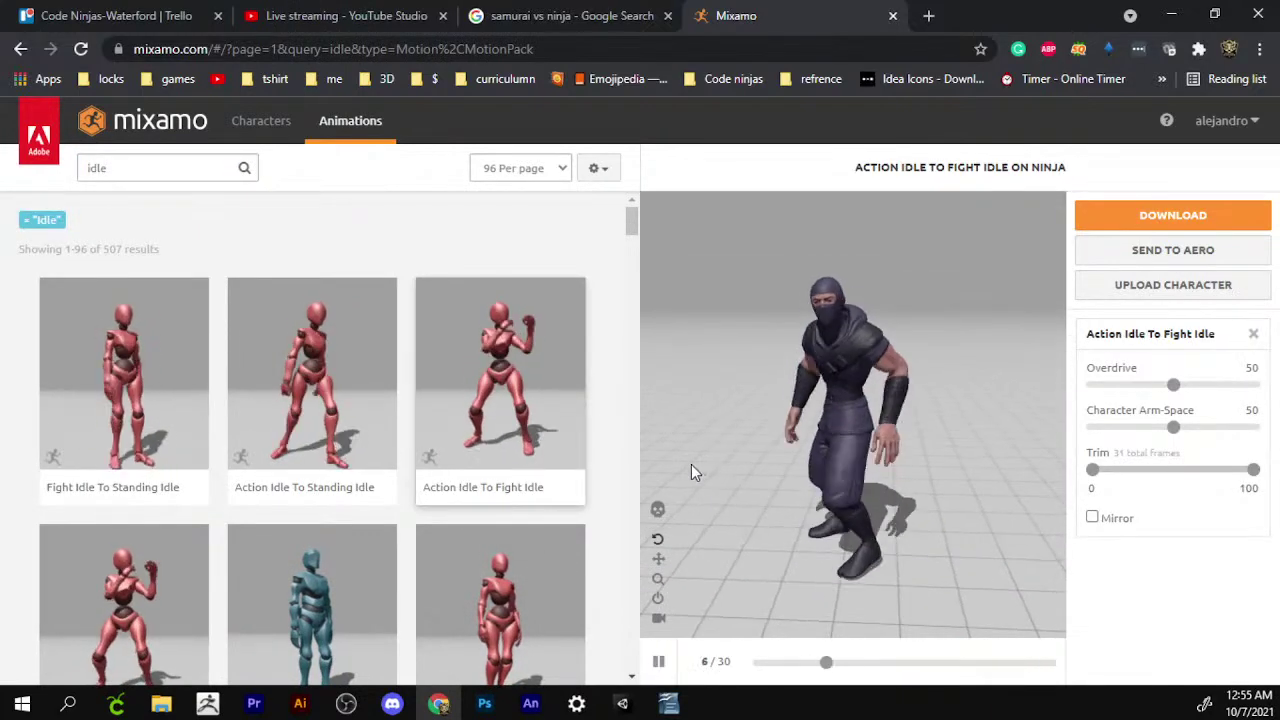
scroll(425, 532, "down", 2)
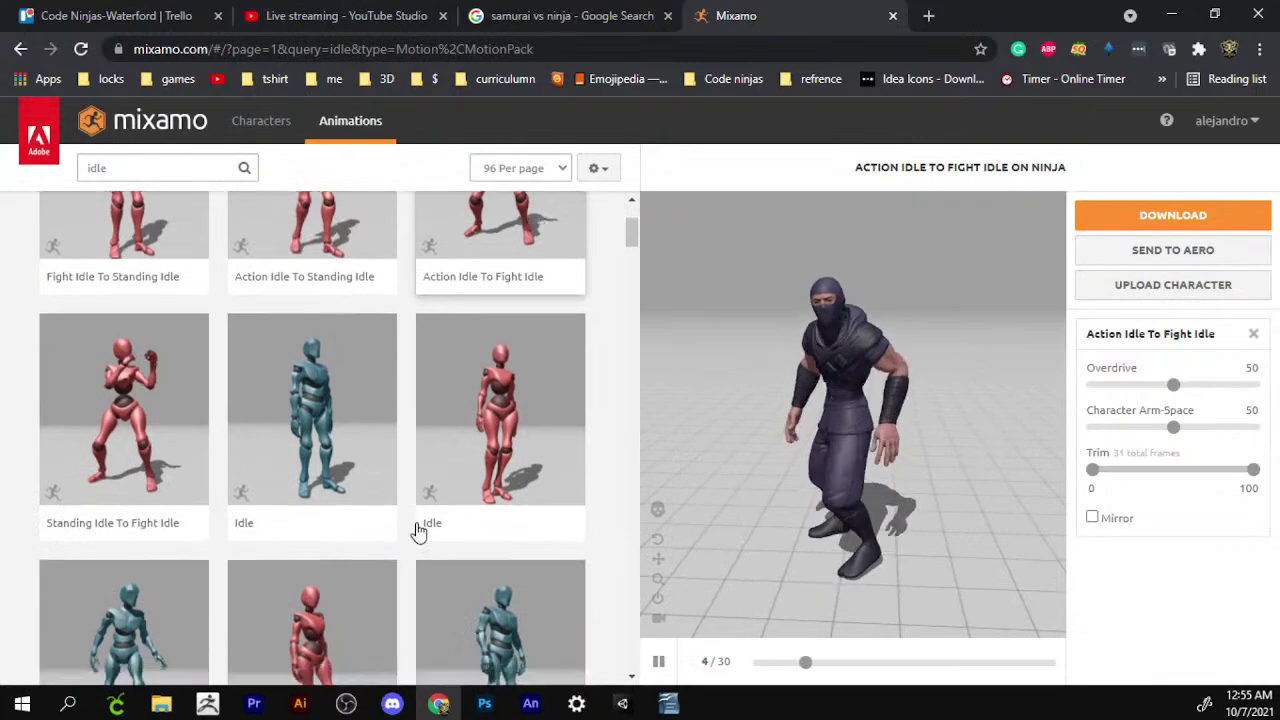
scroll(420, 532, "down", 2)
left_click(119, 470)
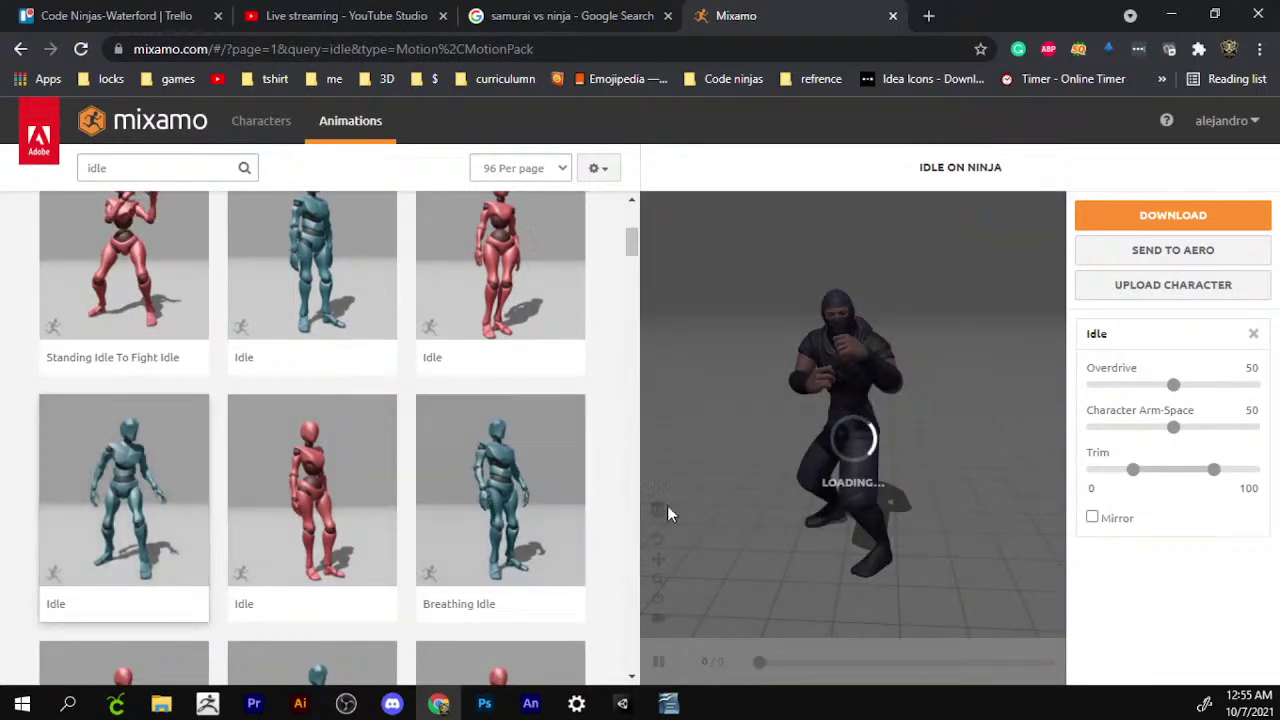
left_click(556, 503)
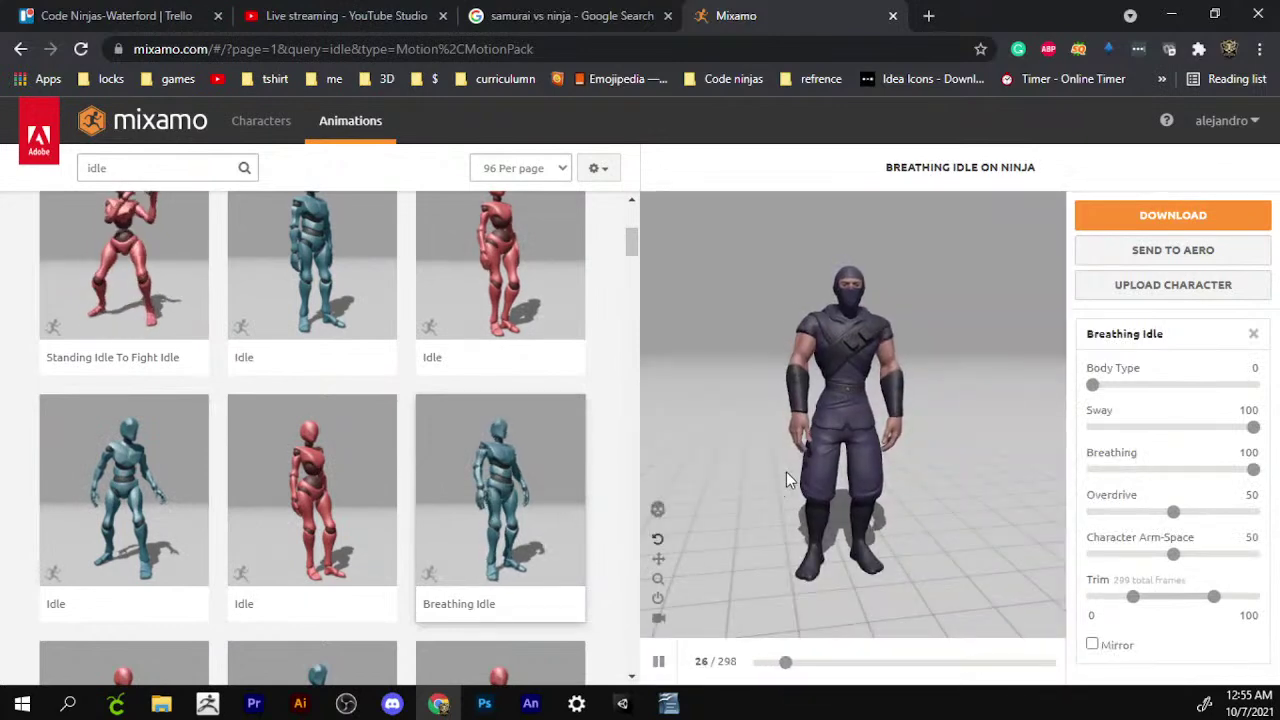
left_click(150, 490)
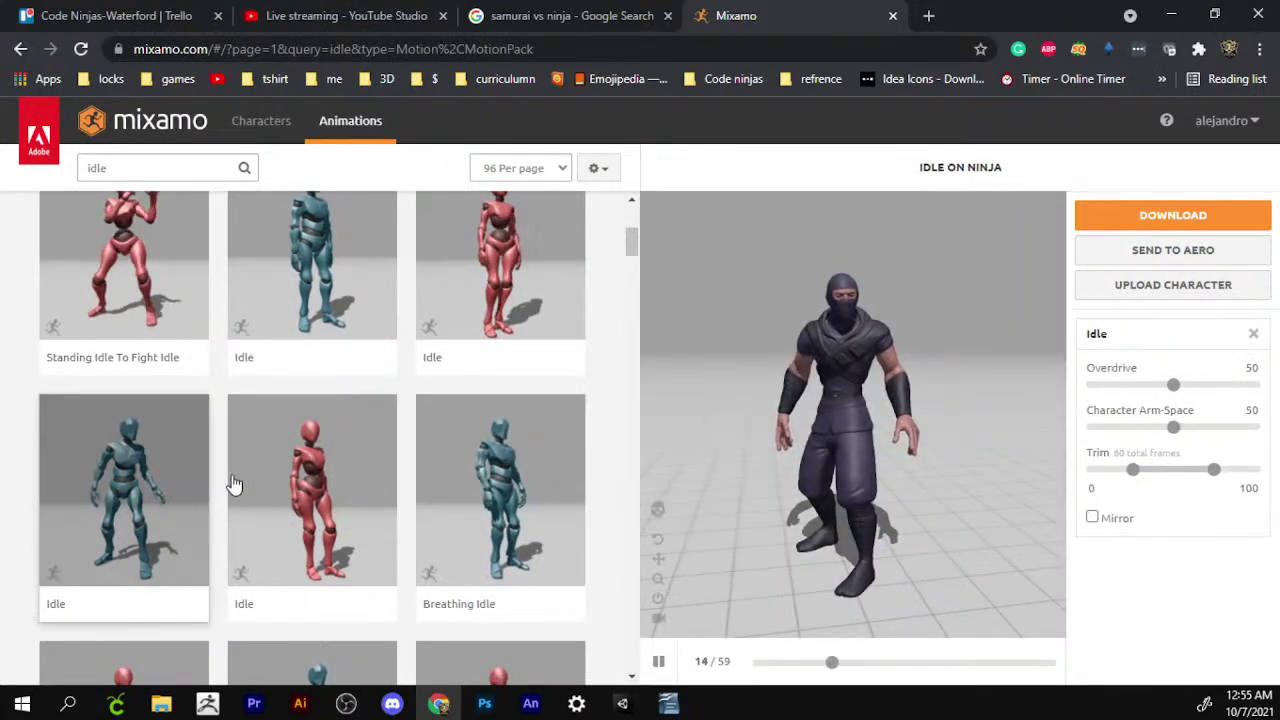
left_click(1121, 220)
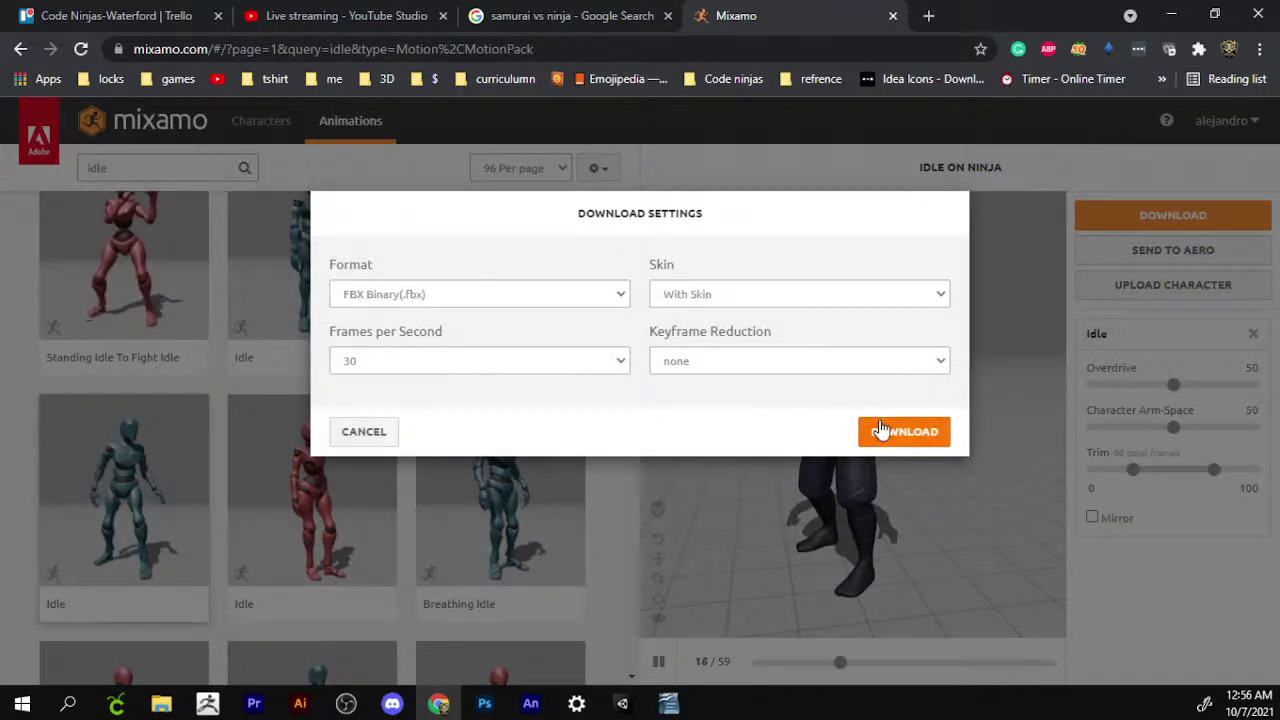
Download the Idle animation as FBX Binary, With Skin, at 30 fps.
left_click(798, 295)
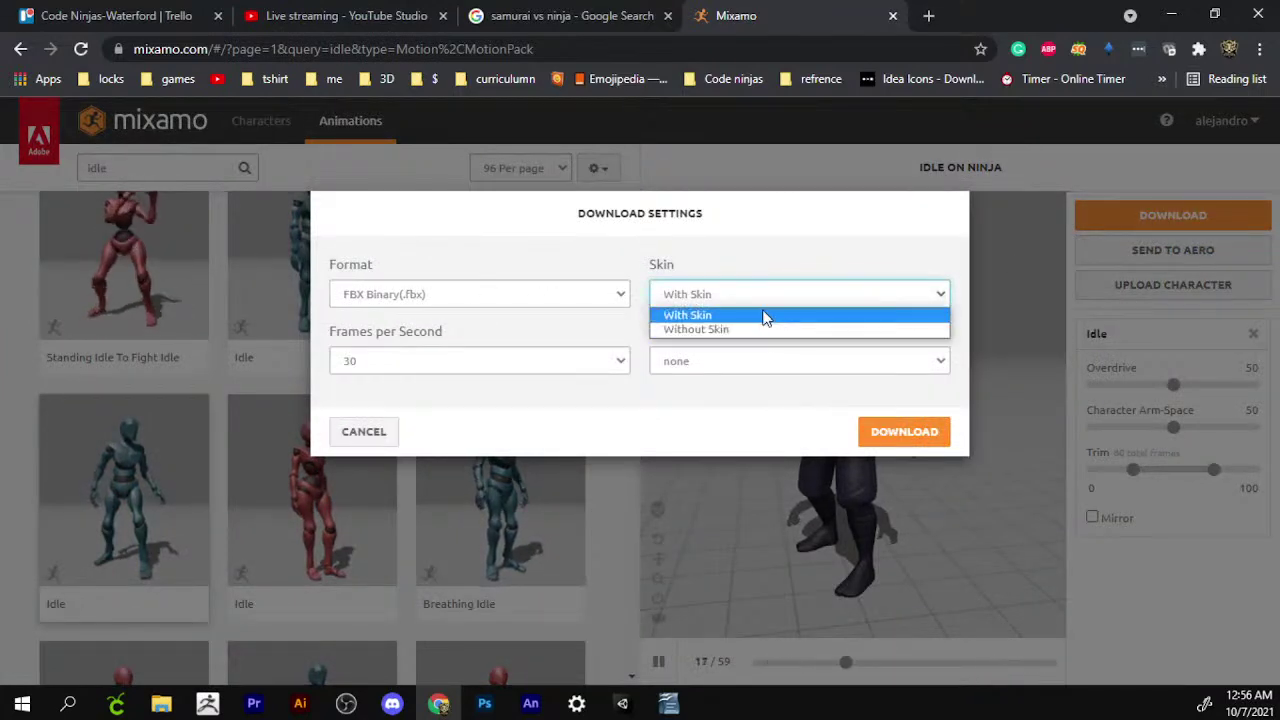
left_click(763, 316)
left_click(555, 296)
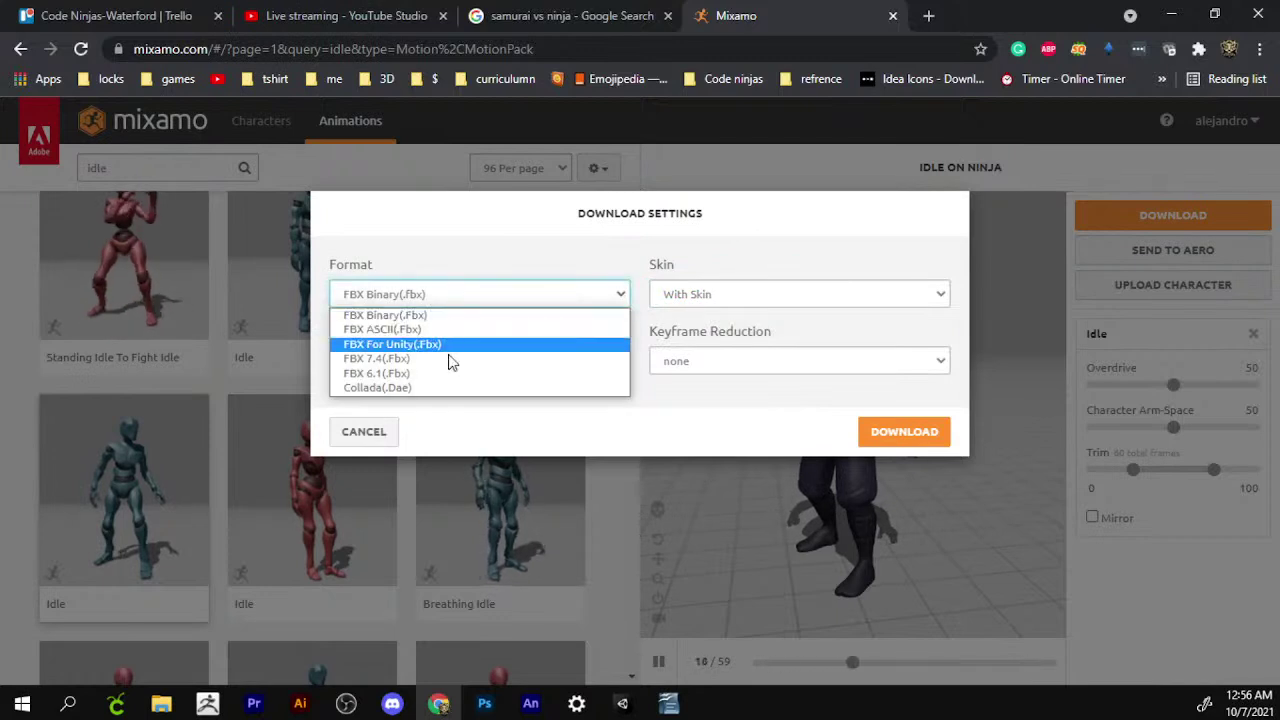
left_click(465, 411)
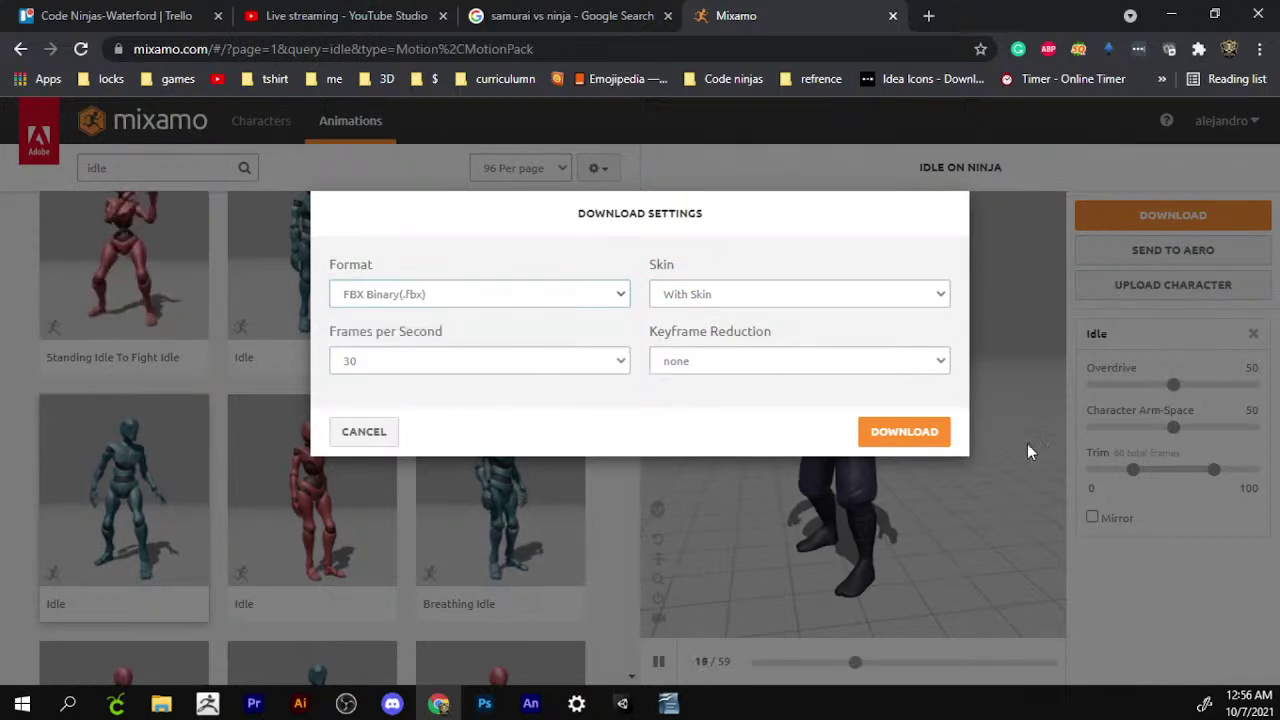
left_click(899, 438)
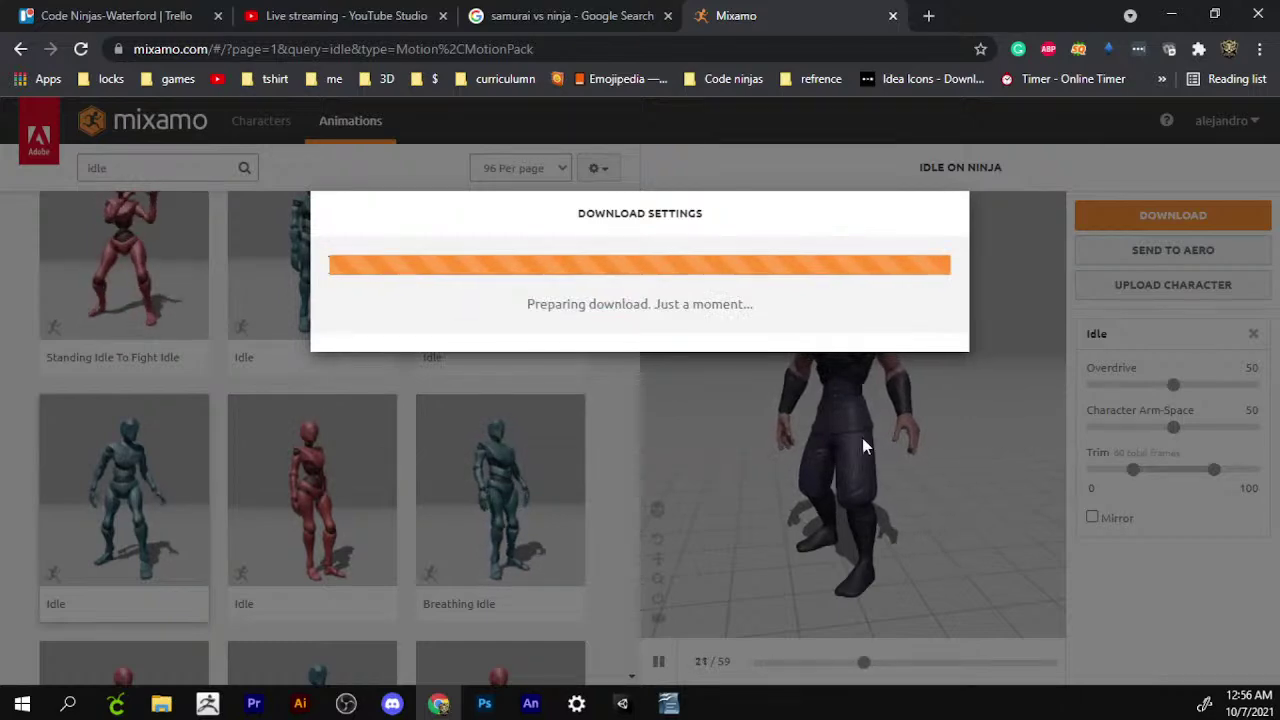
In Animate at 50% zoom, draw a blue square near the stage's top-left.
left_click(531, 704)
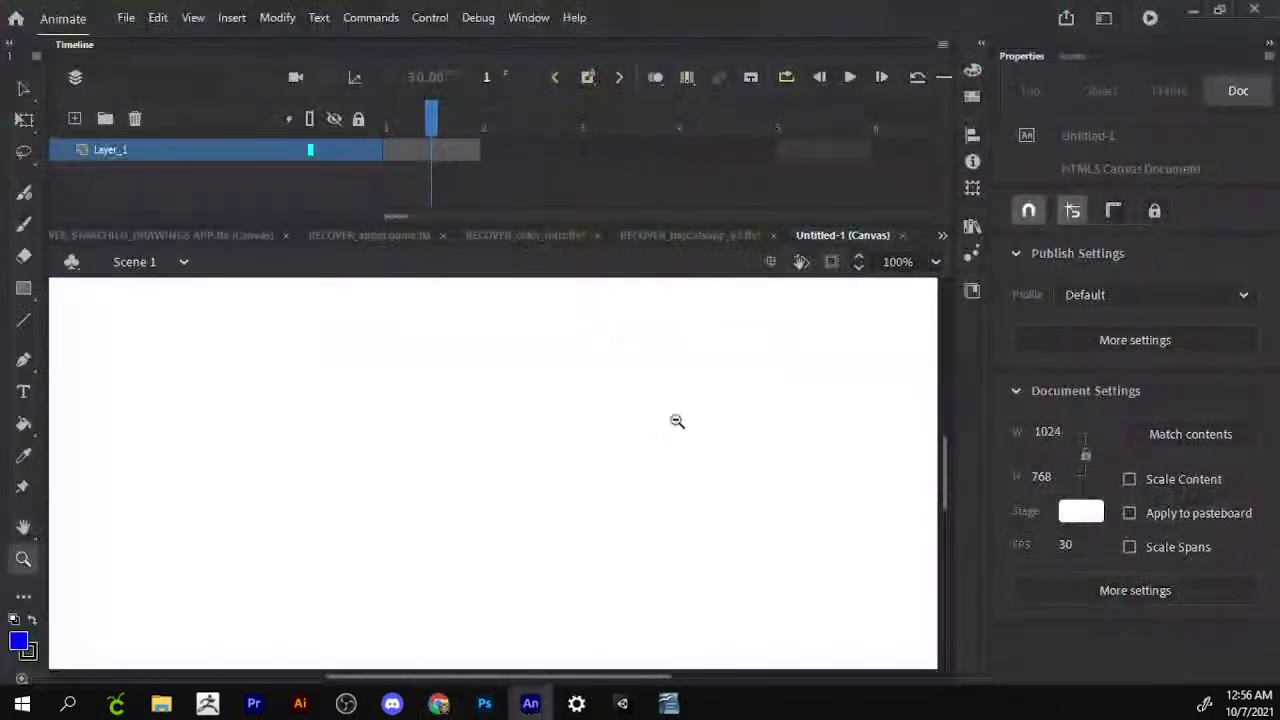
left_click(591, 471, "alt")
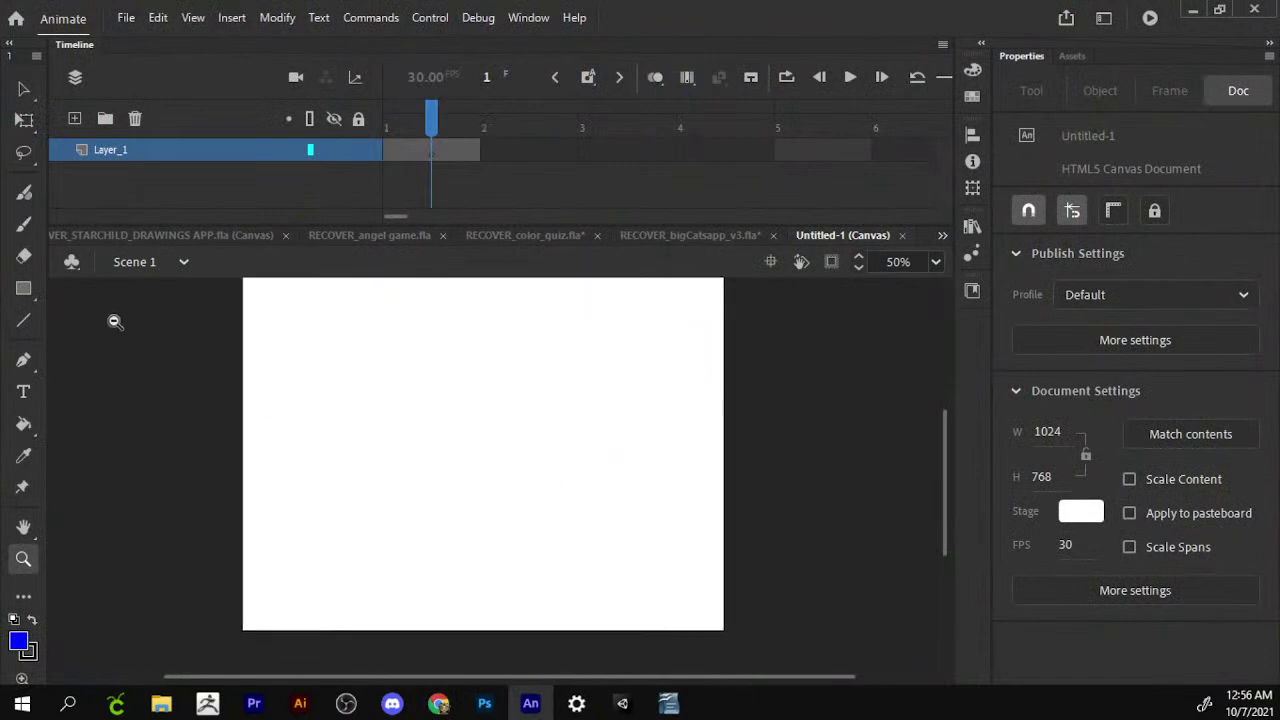
left_click(24, 290)
left_click_drag(387, 299, 254, 434)
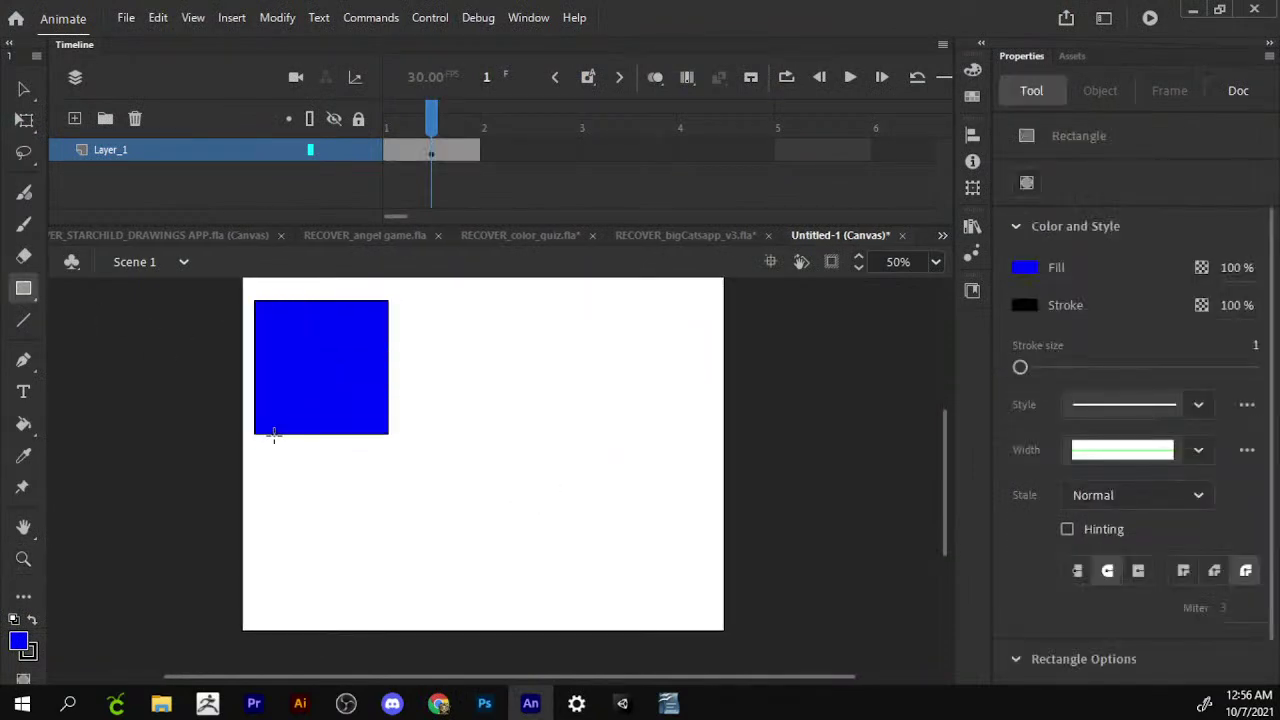
key("v")
key("r")
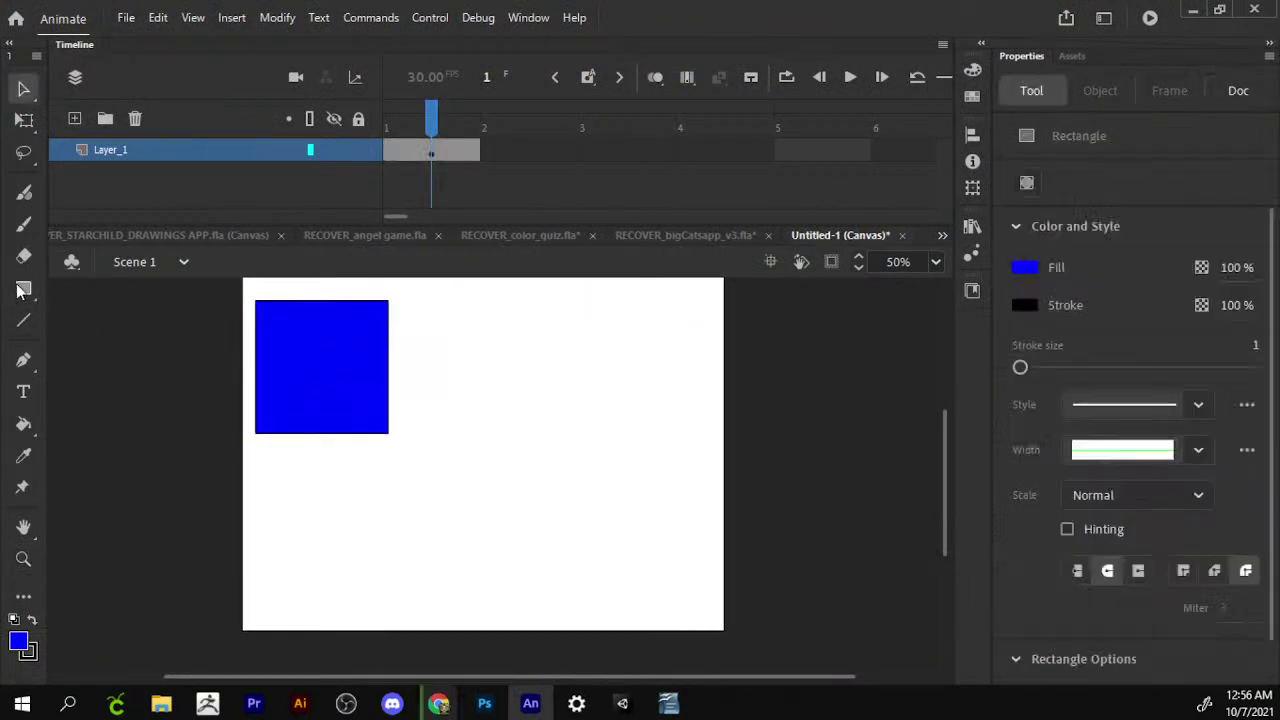
Draw a blue circle at the top right and Alt-drag a copy downward.
left_click(24, 290)
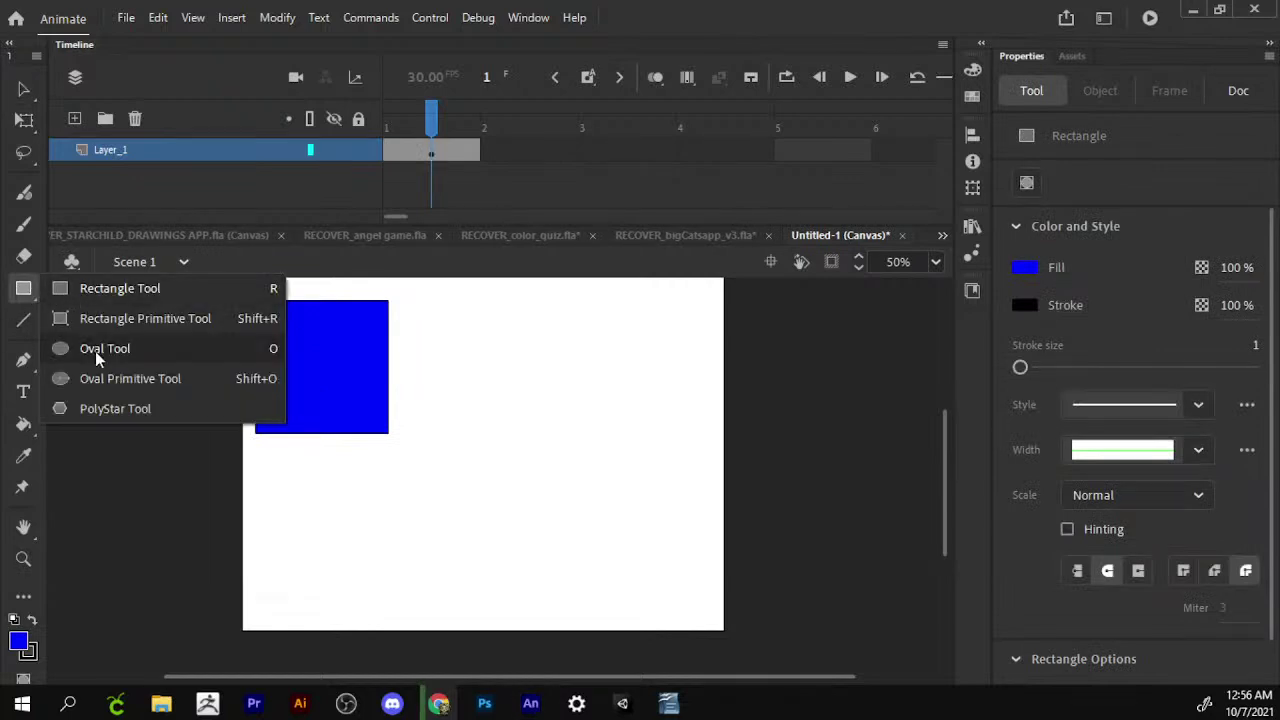
left_click(91, 346)
left_click_drag(688, 297, 568, 386)
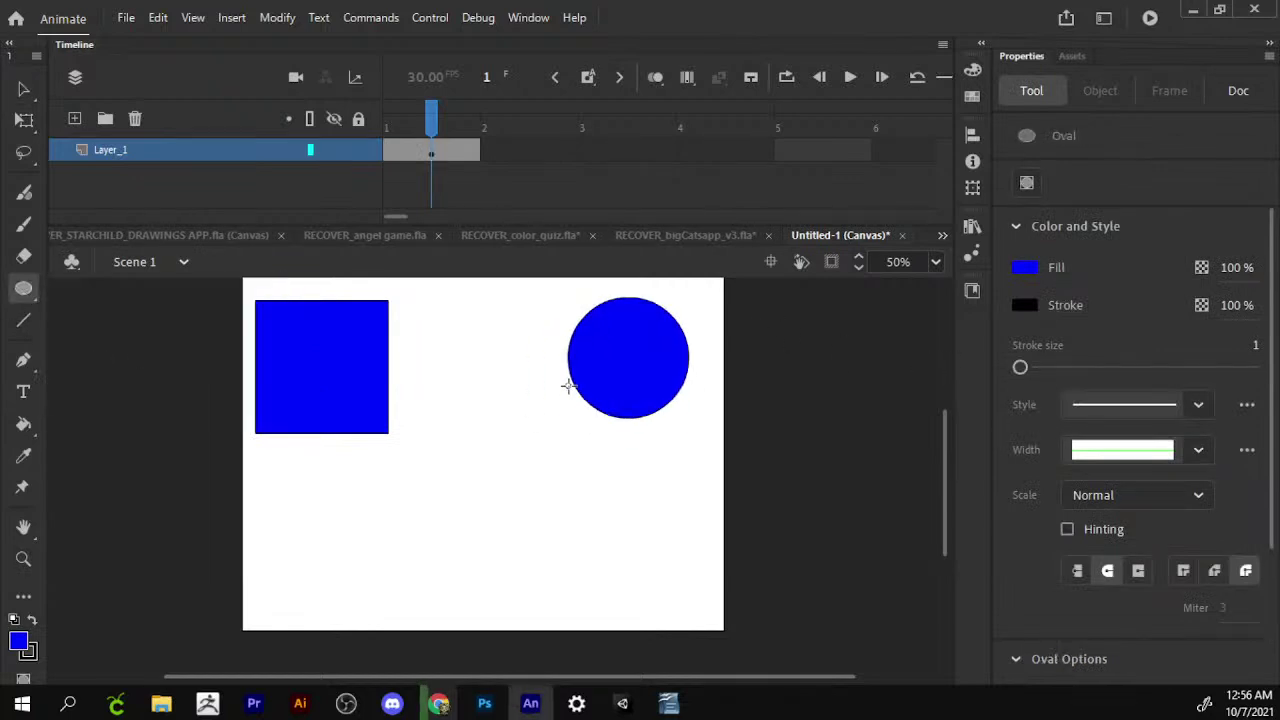
key("v")
double_click(652, 354)
mouse_move(646, 352)
left_mouse_down()
mouse_move(636, 536)
mouse_move(508, 537)
left_mouse_up()
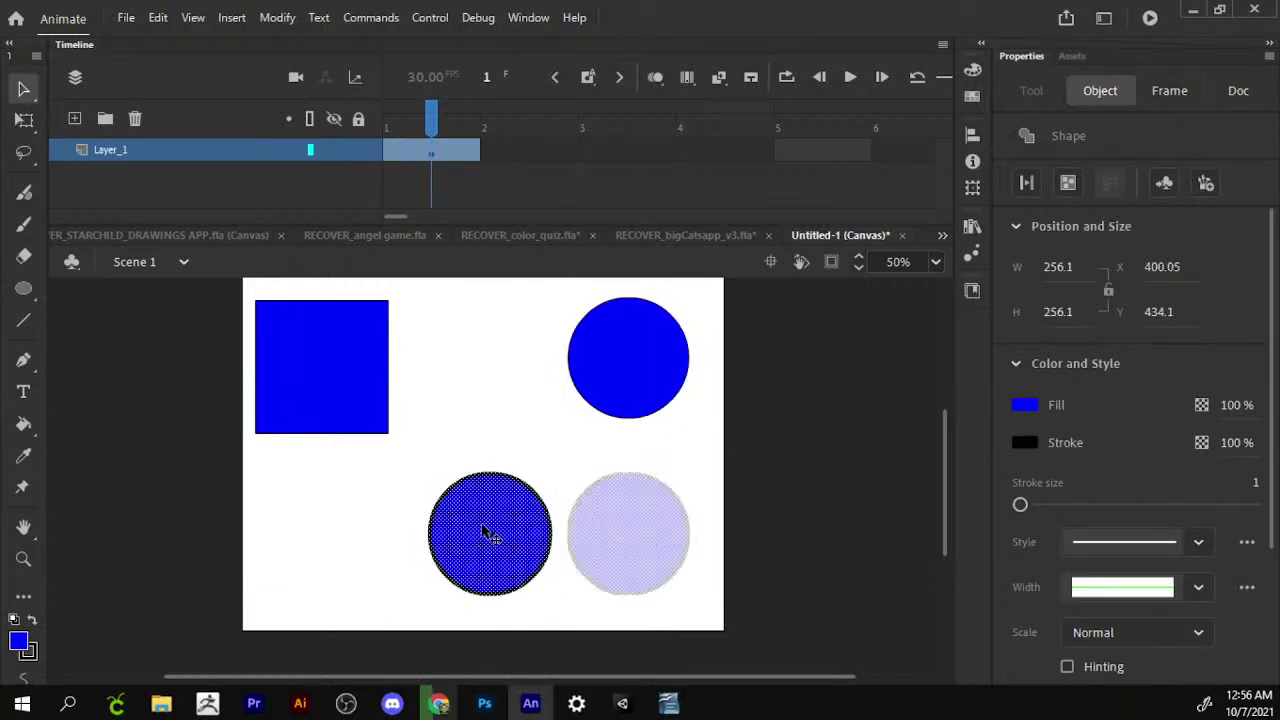
left_click(604, 490)
Enlarge the lower circle copy with the Free Transform tool.
left_click(494, 522)
key("q")
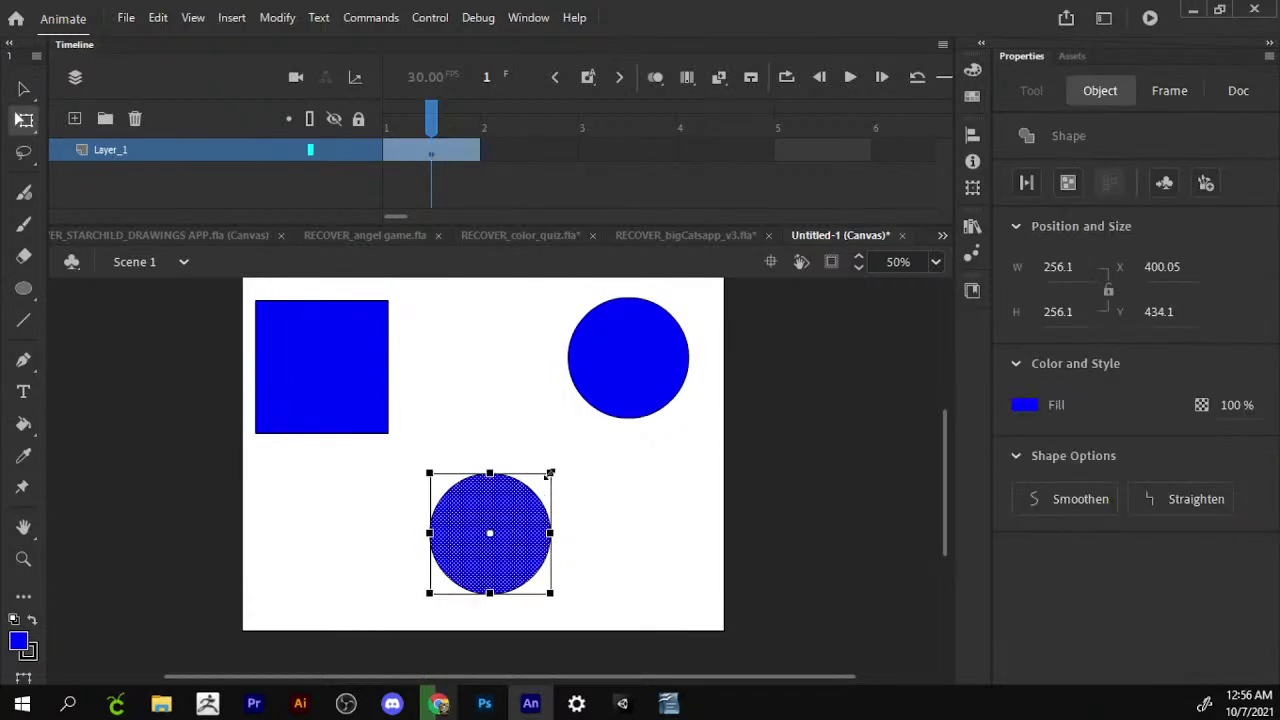
left_click_drag(550, 472, 574, 450)
left_click(600, 449)
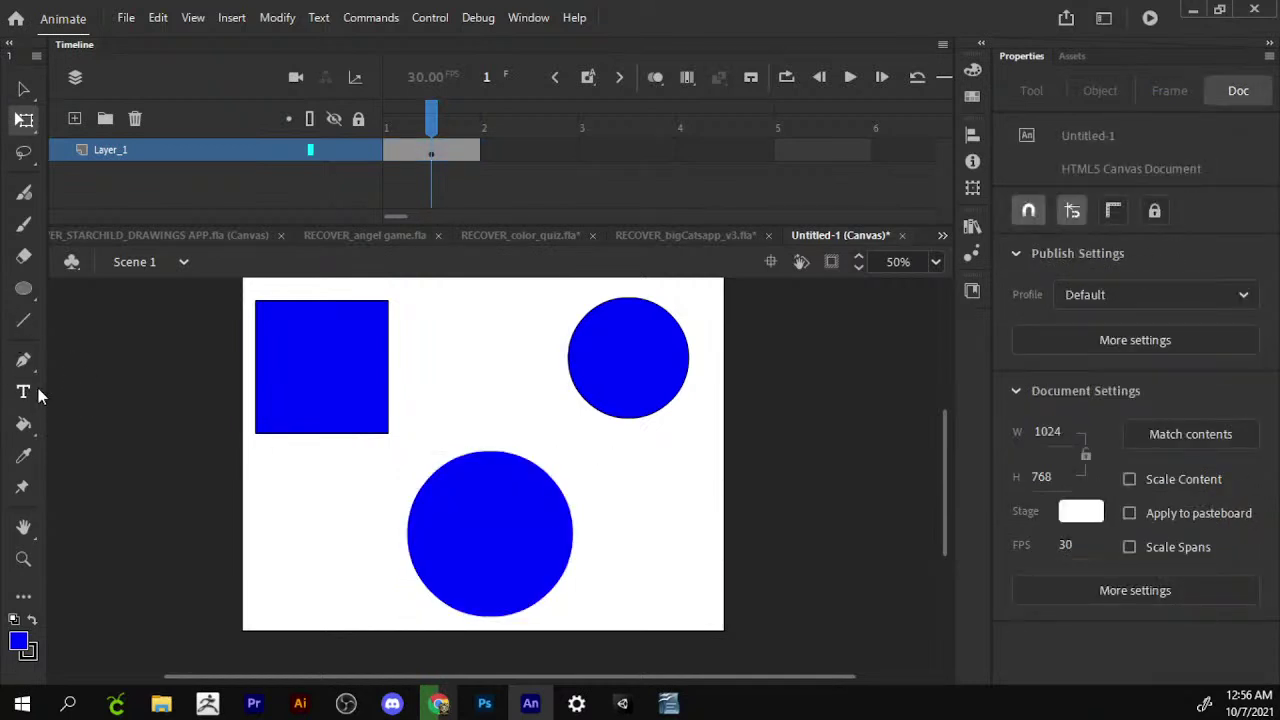
left_click(24, 392)
Create a dynamic text box reading 'inspire academy game development' and widen it to 316.
left_click(440, 377)
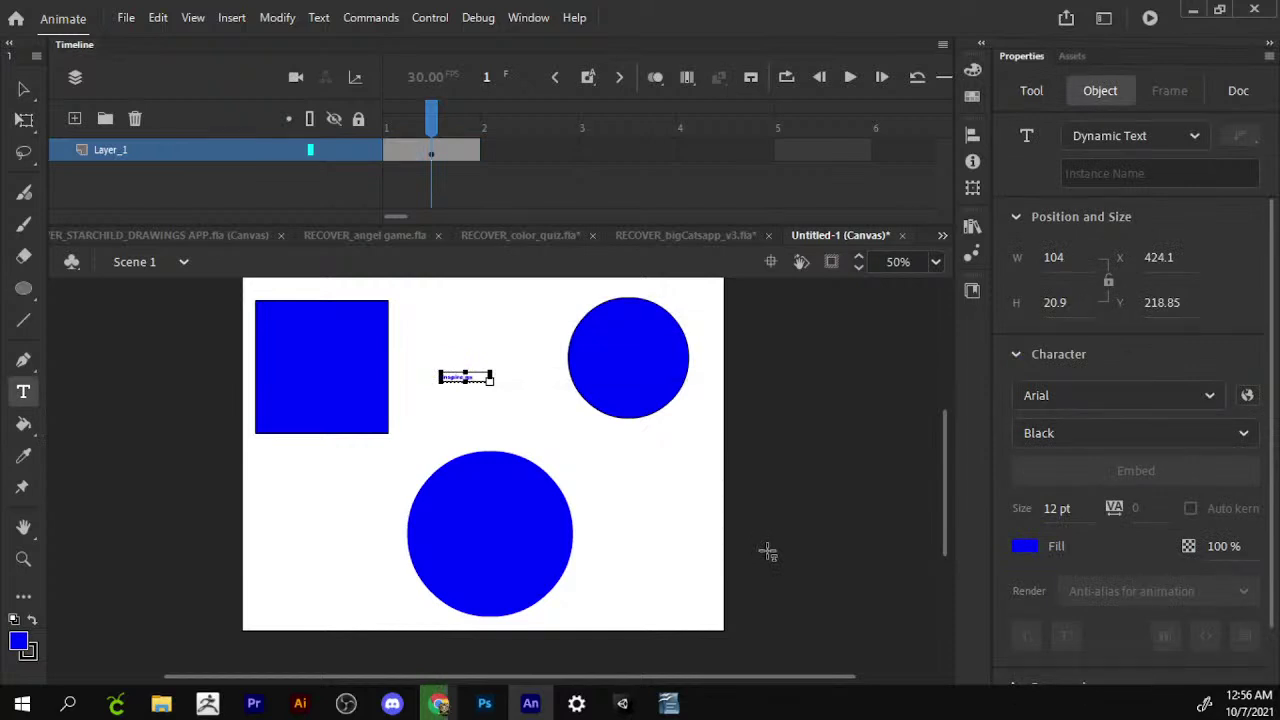
key("Return")
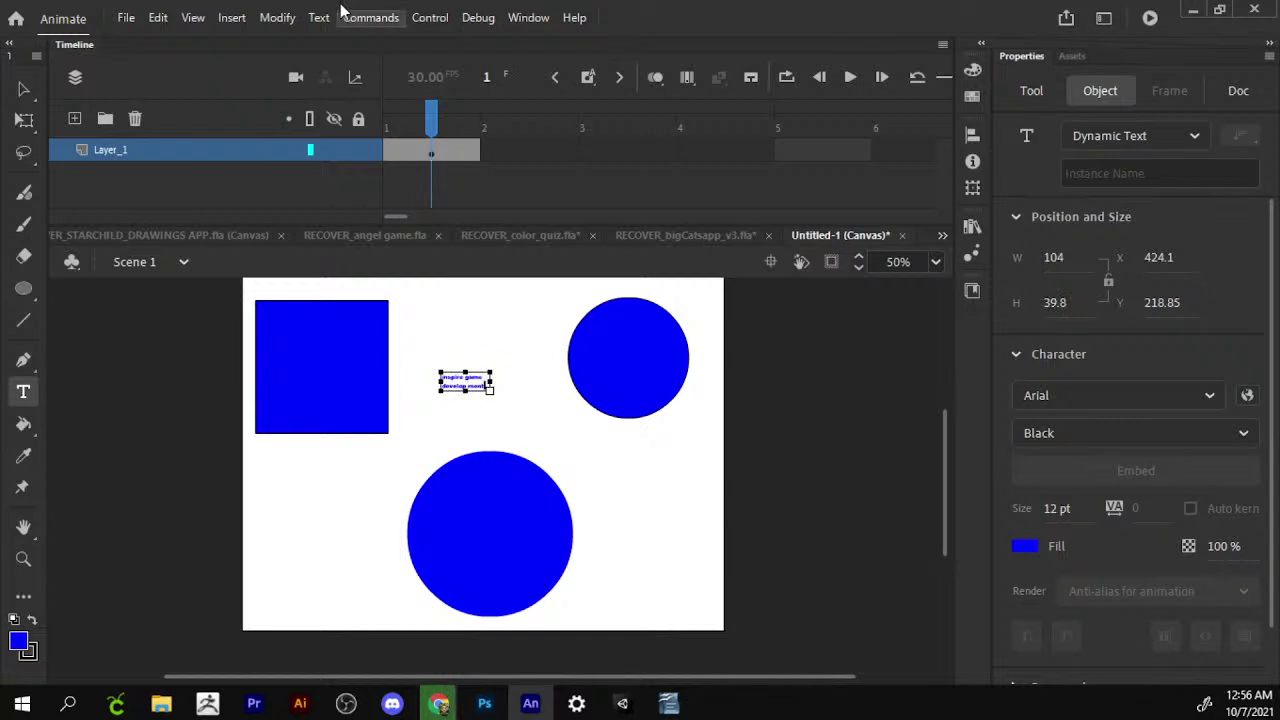
left_click(24, 119)
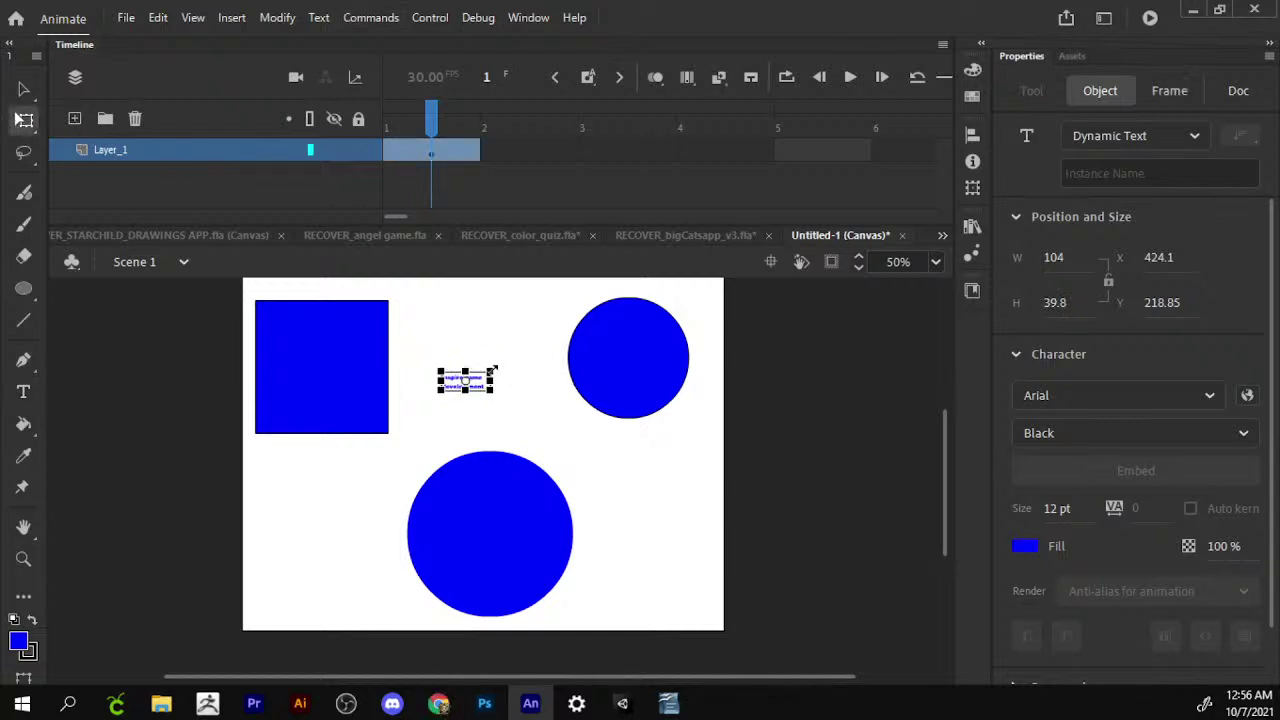
left_click_drag(492, 372, 543, 349)
left_click_drag(470, 380, 480, 310)
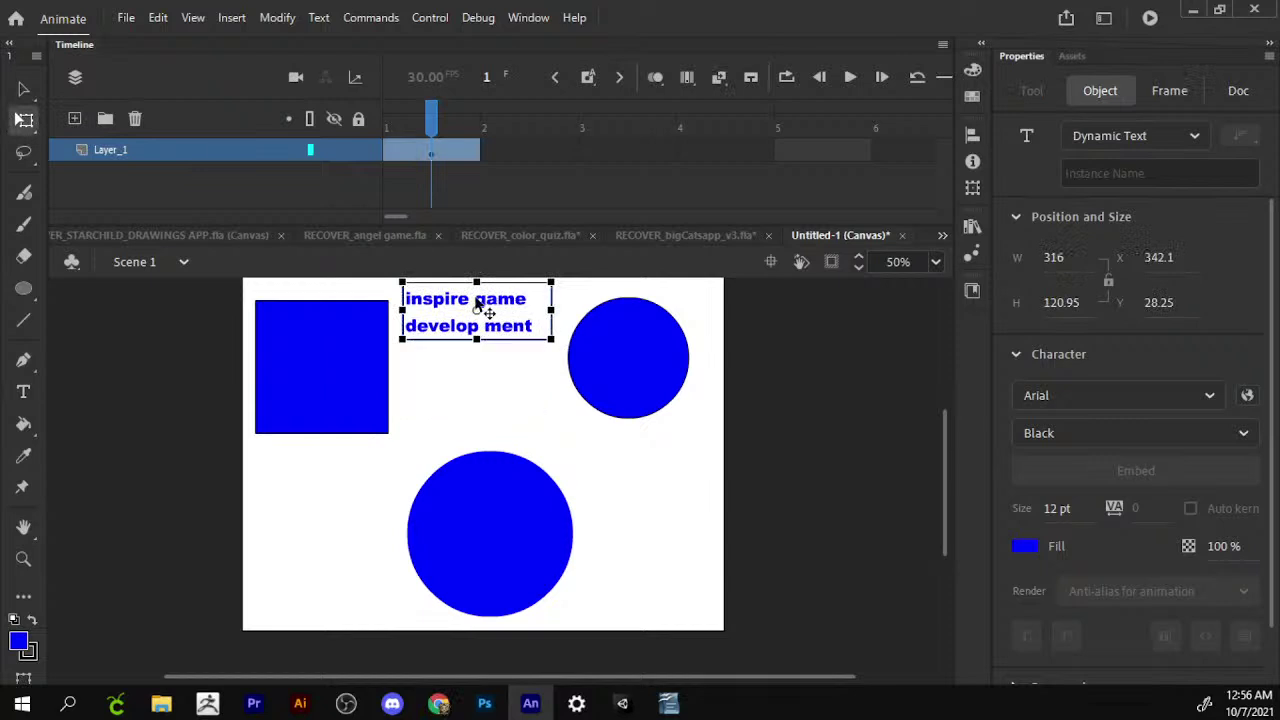
double_click(476, 300)
type("acade")
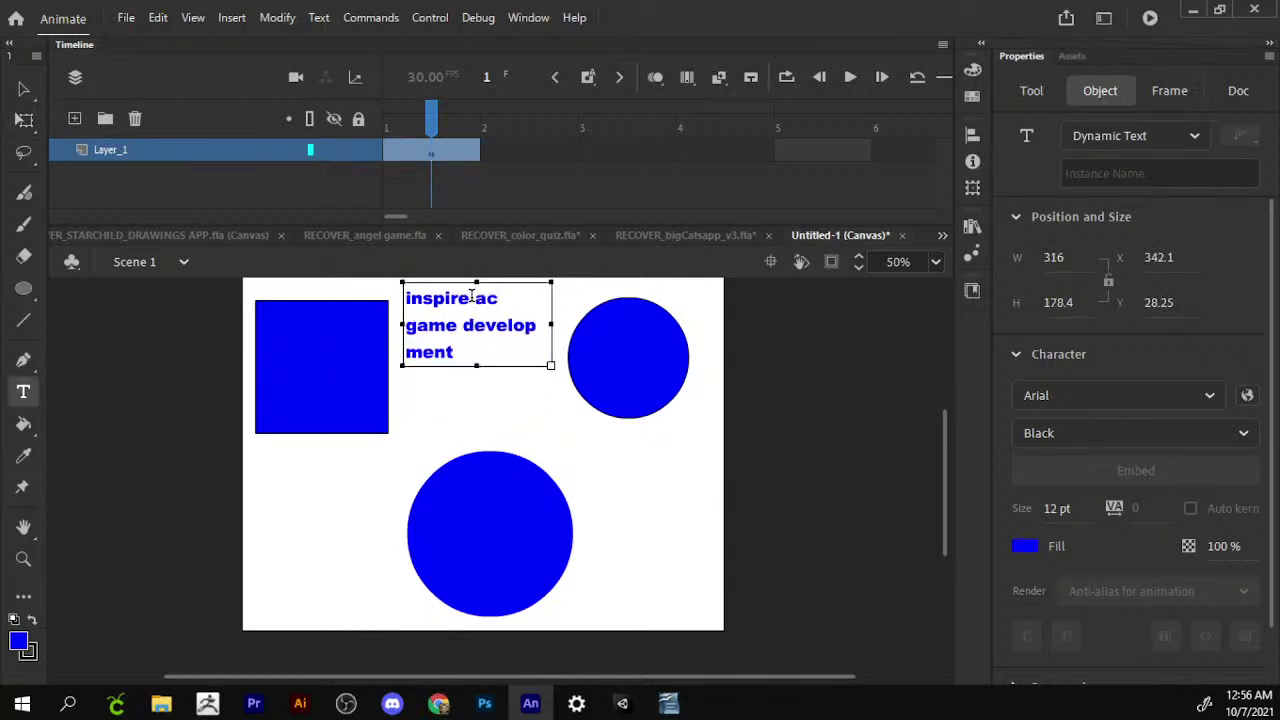
type("my")
mouse_move(180, 149)
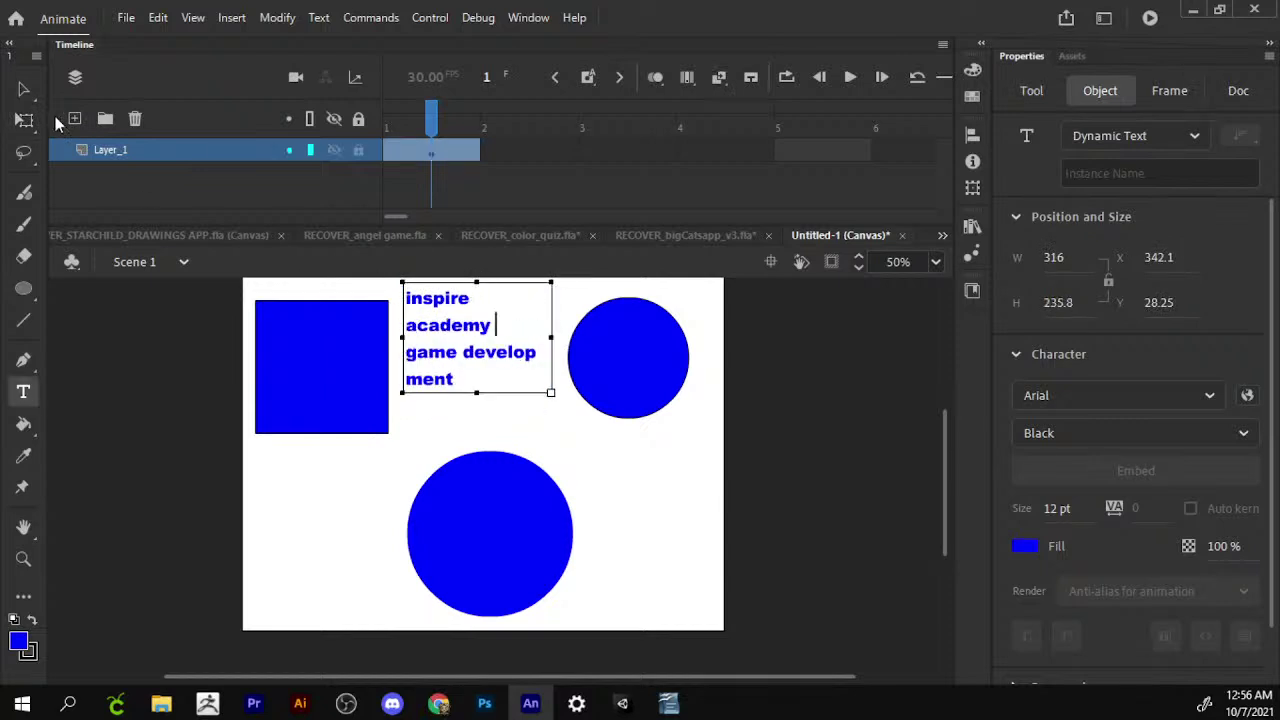
Position the inspire academy text block between the blue square and the top circle.
key("Escape")
left_click_drag(488, 374, 157, 600)
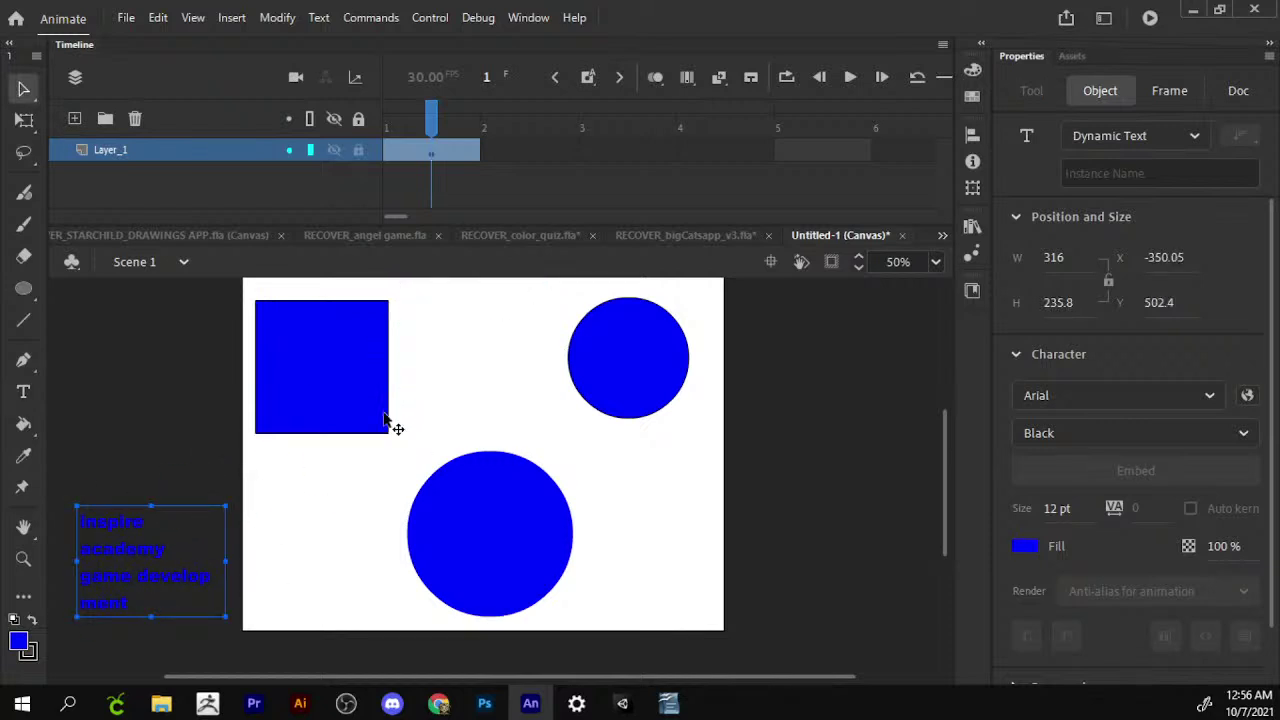
left_click(509, 571)
scroll(549, 540, "down", 1)
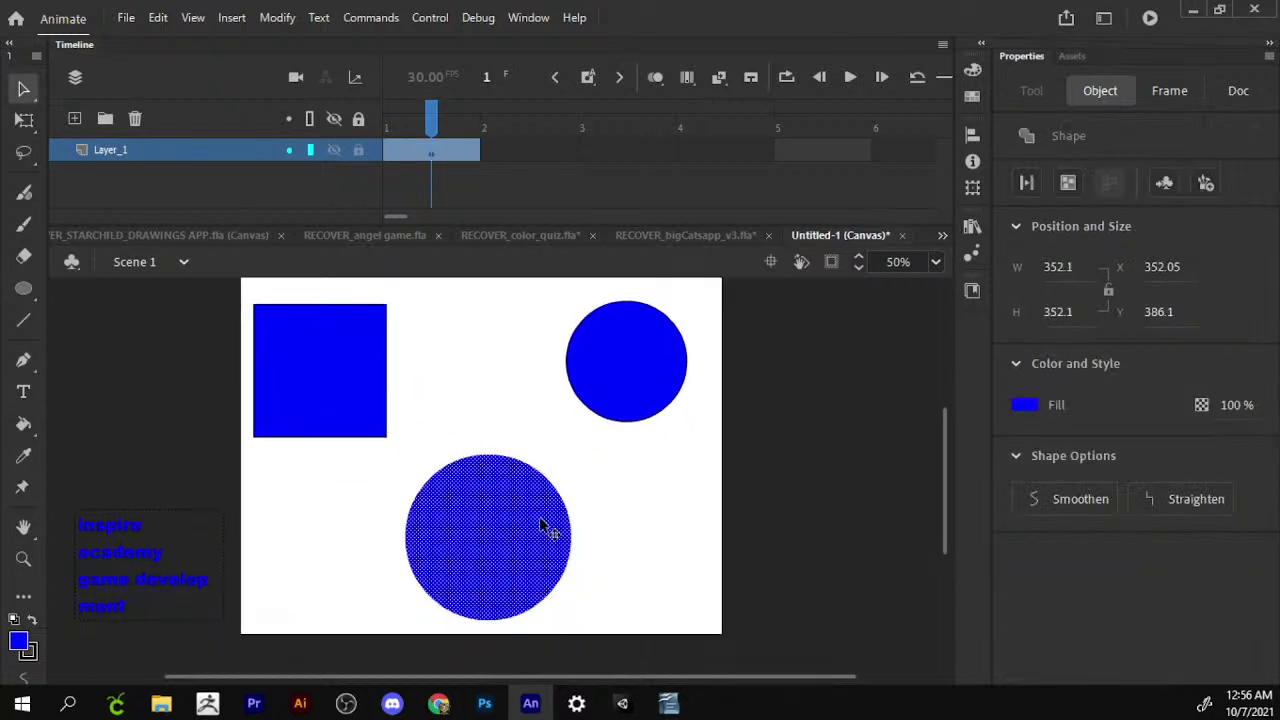
left_click_drag(136, 583, 470, 385)
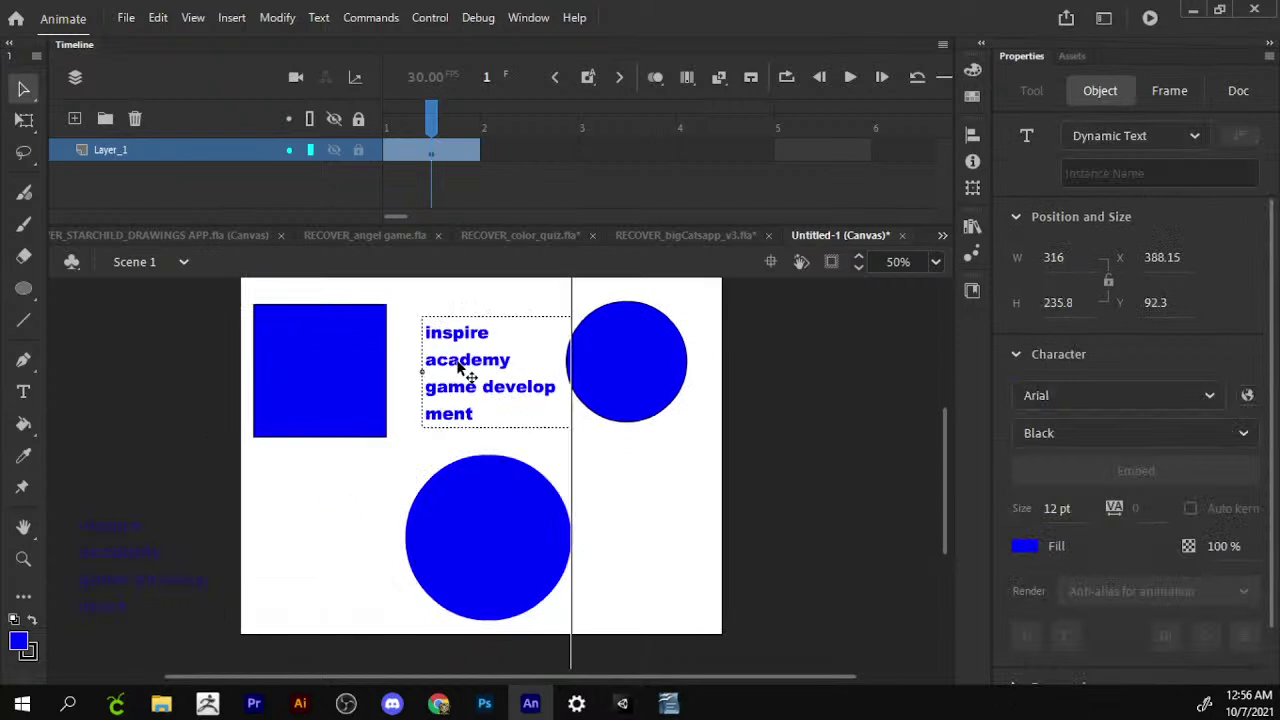
left_click(677, 406)
In the Big Cats document, zoom in on the cat-silhouettes picture and nudge it up-left.
left_click(706, 240)
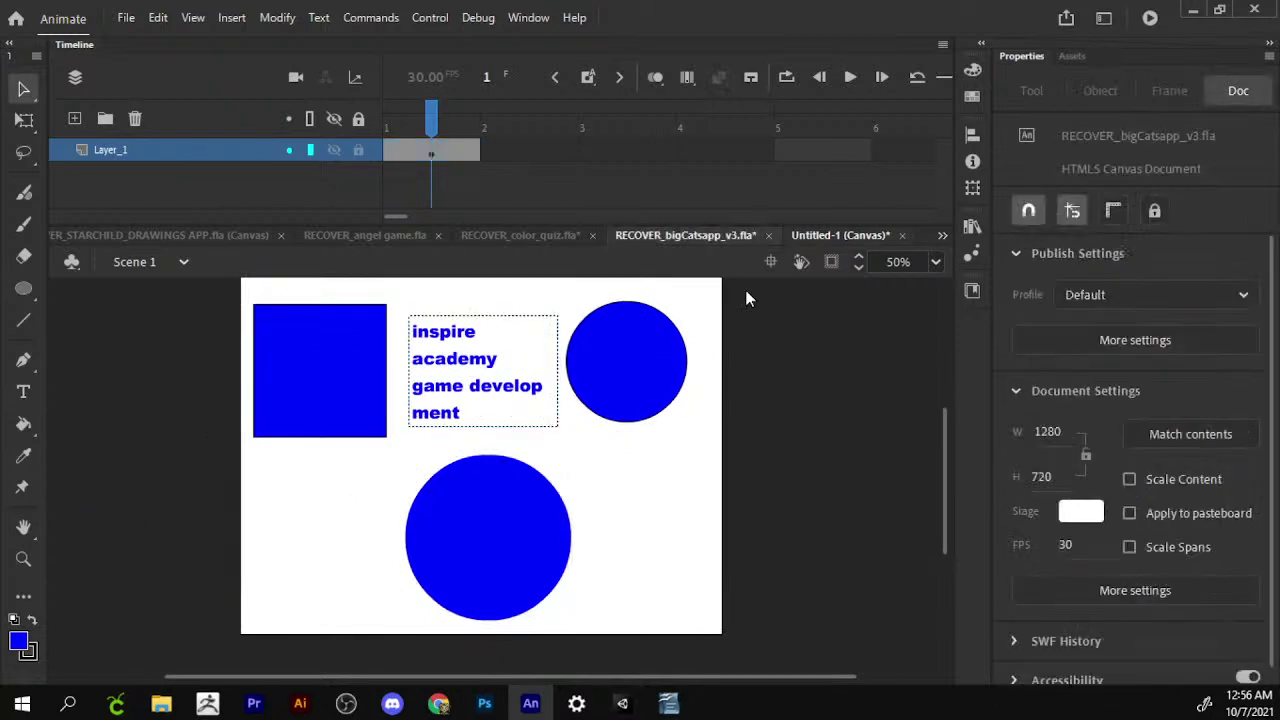
left_click(507, 442)
key("z")
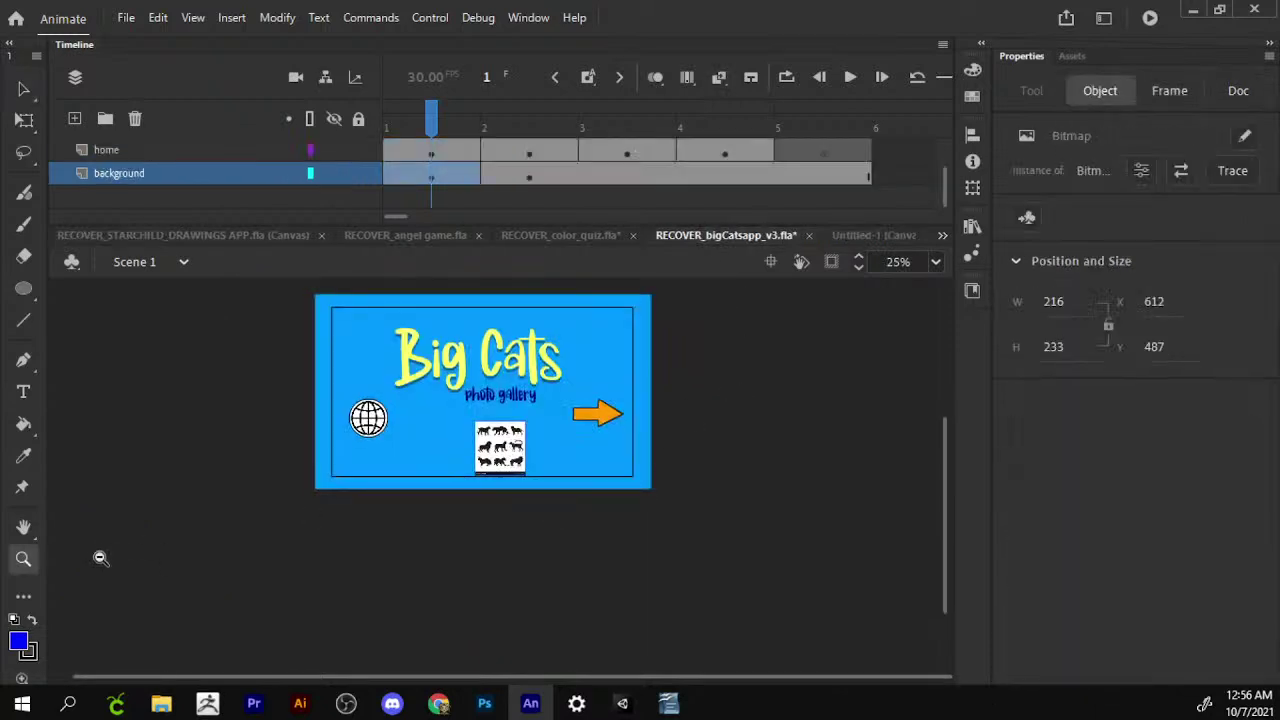
left_click(504, 428)
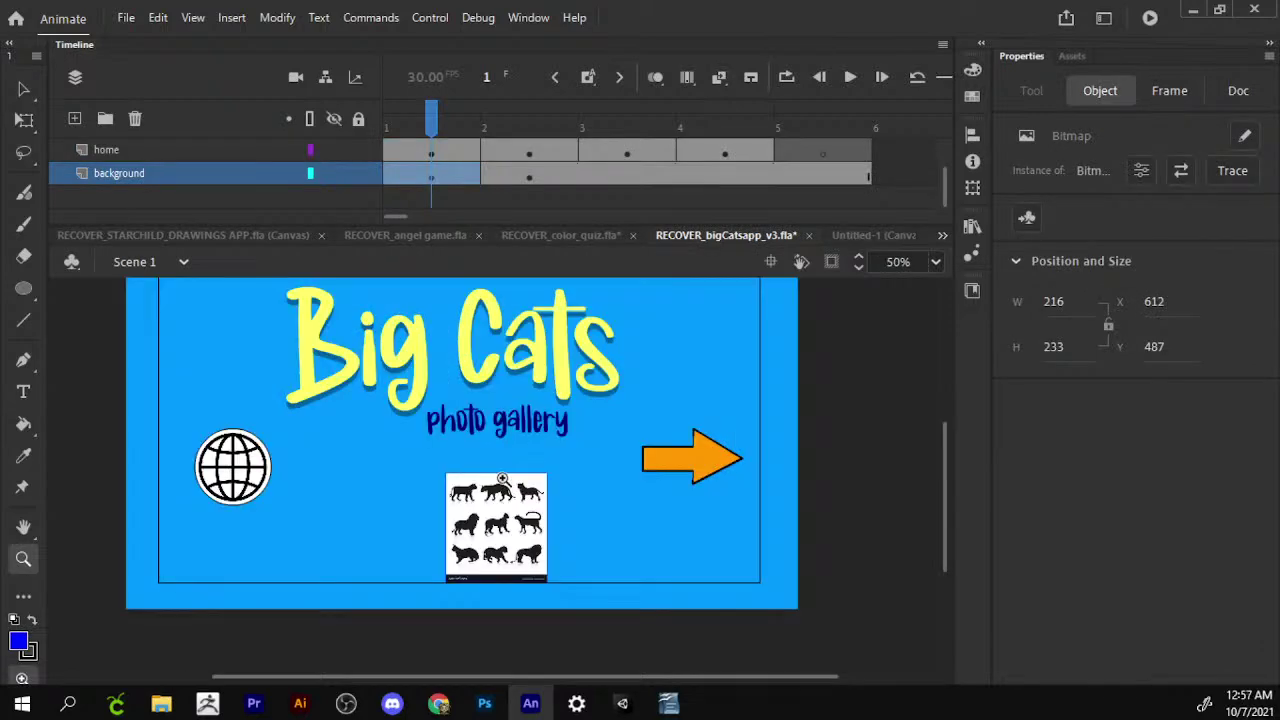
left_click(512, 472)
key("v")
left_click_drag(514, 469, 491, 434)
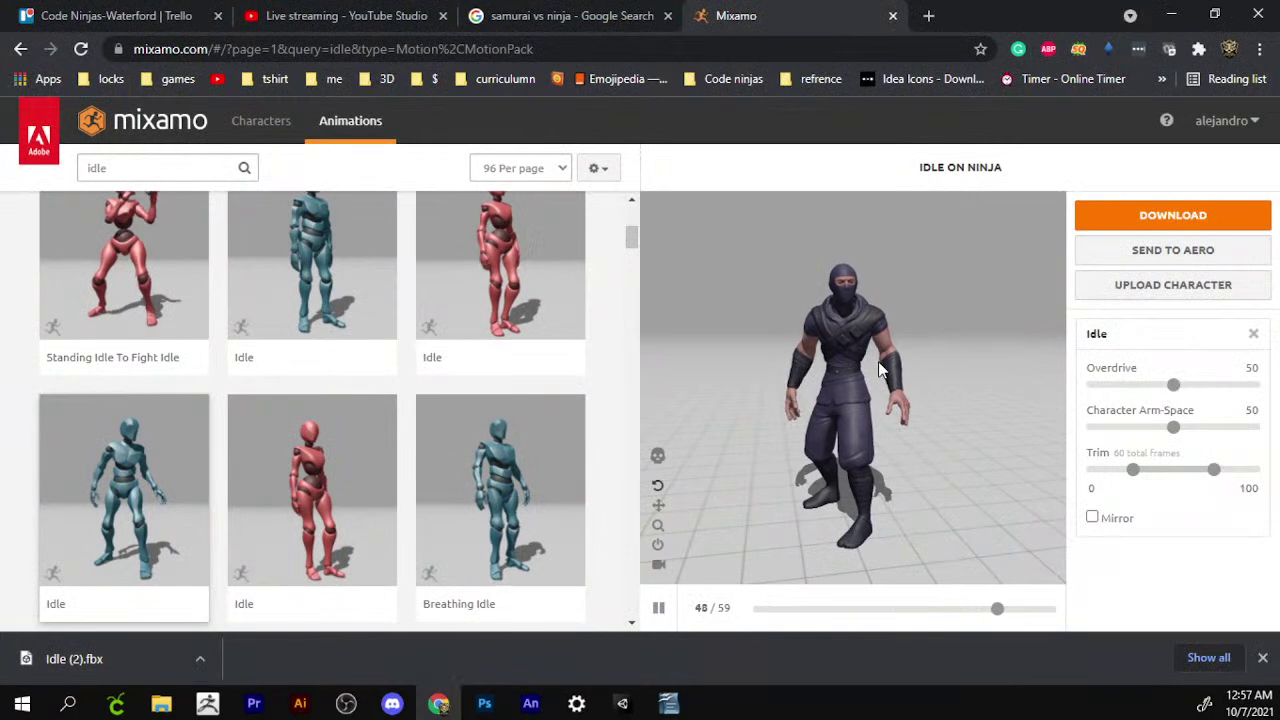
Minimise Chrome and bring Unity forward with its top-level Assets folder shown.
left_click(1178, 11)
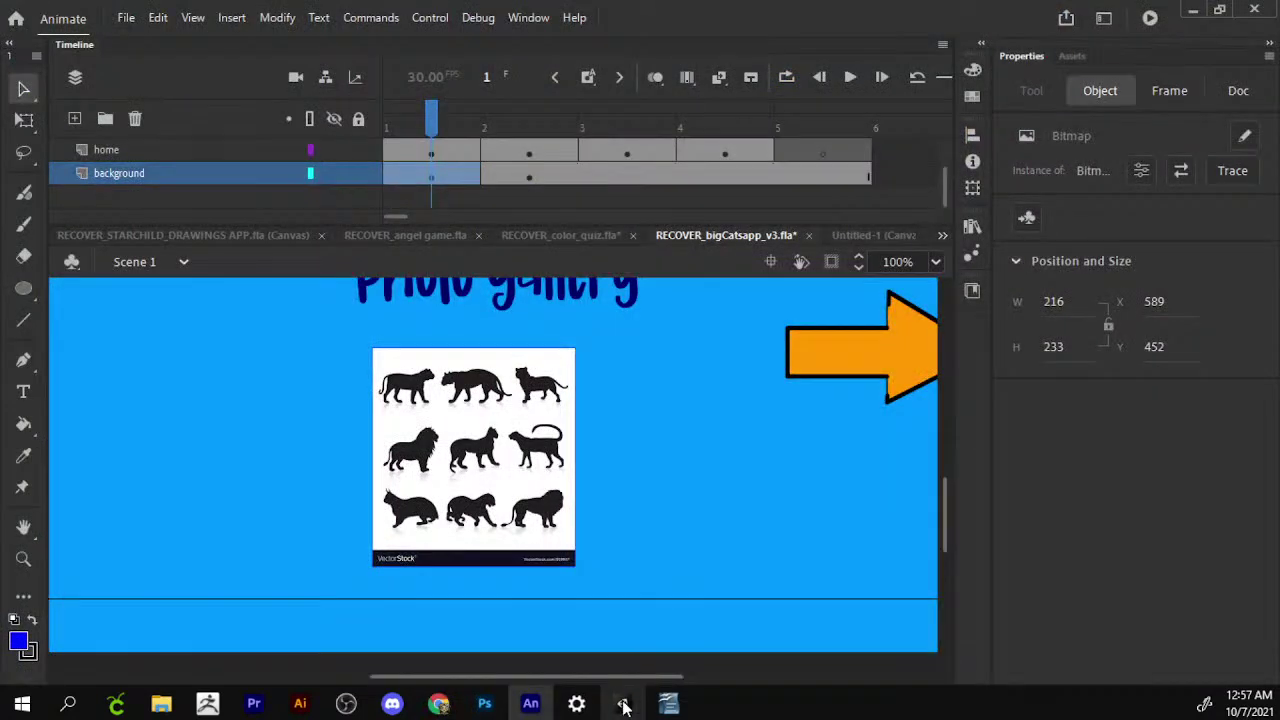
left_click(622, 703)
left_click(52, 524)
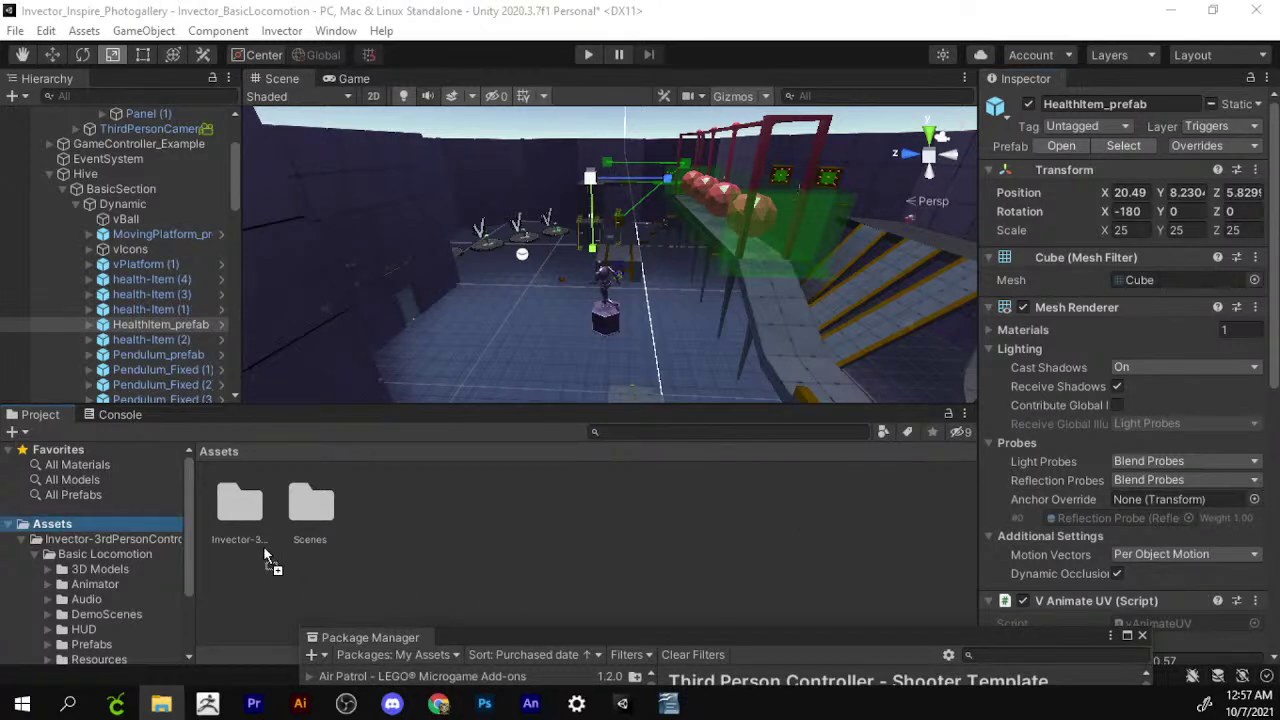
Import Idle (2).fbx into Unity's Assets, open the Package Manager, and return to Animate.
left_click_drag(273, 560, 477, 510)
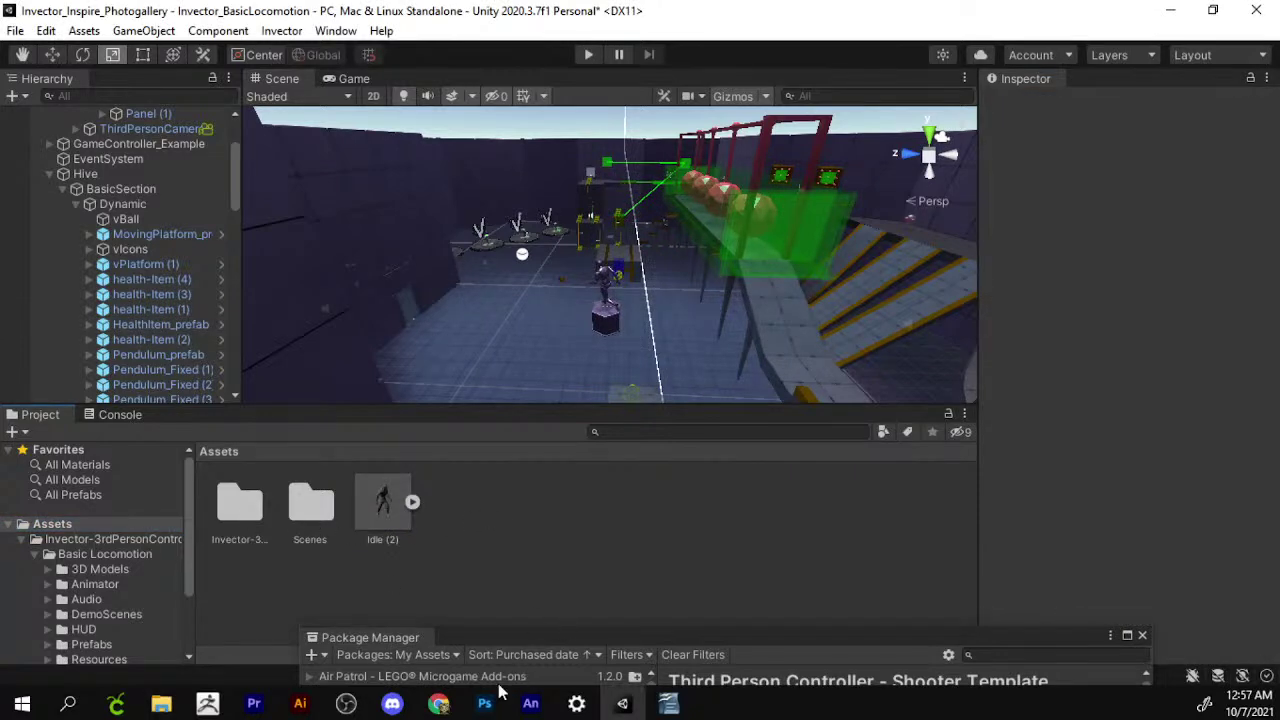
left_click(336, 30)
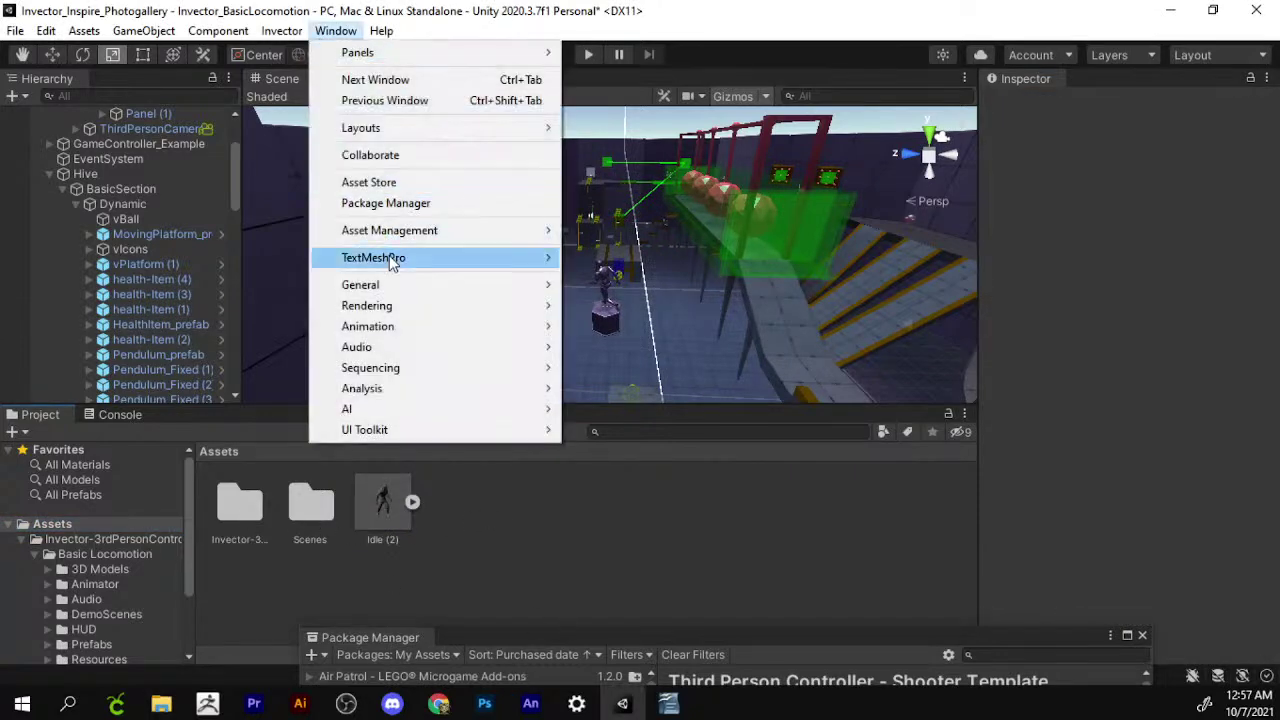
left_click(408, 204)
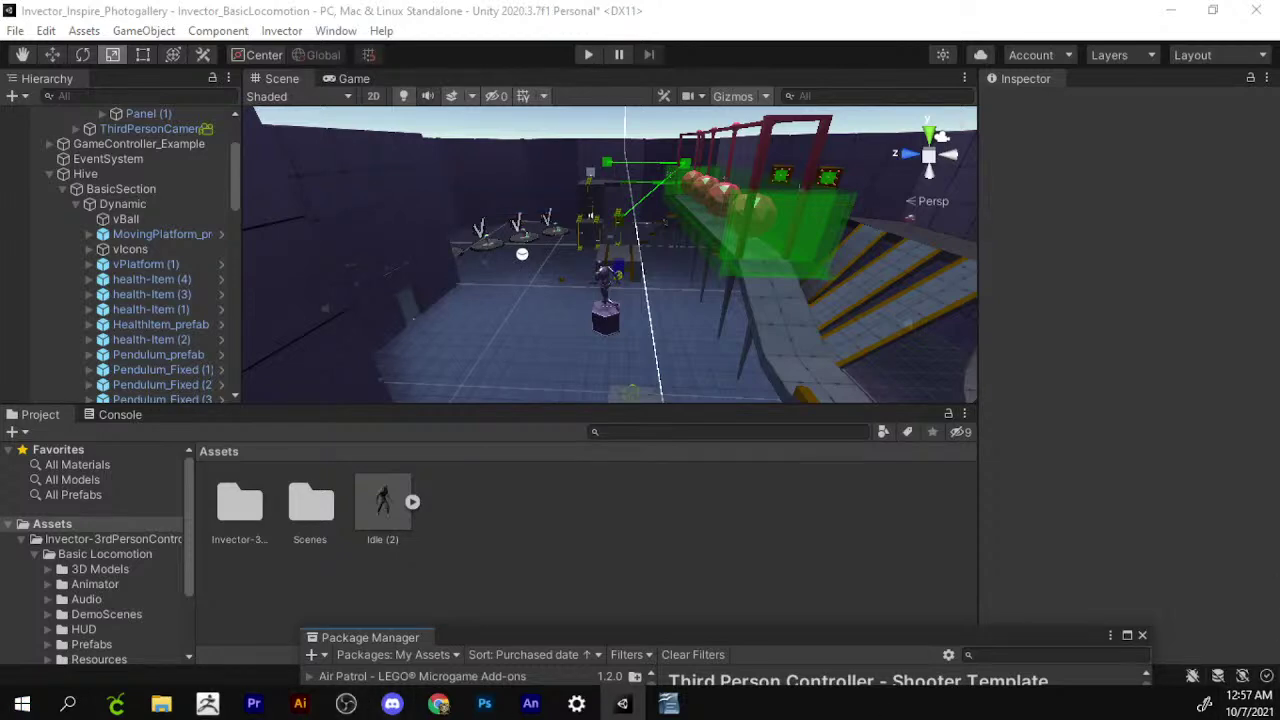
left_click(530, 703)
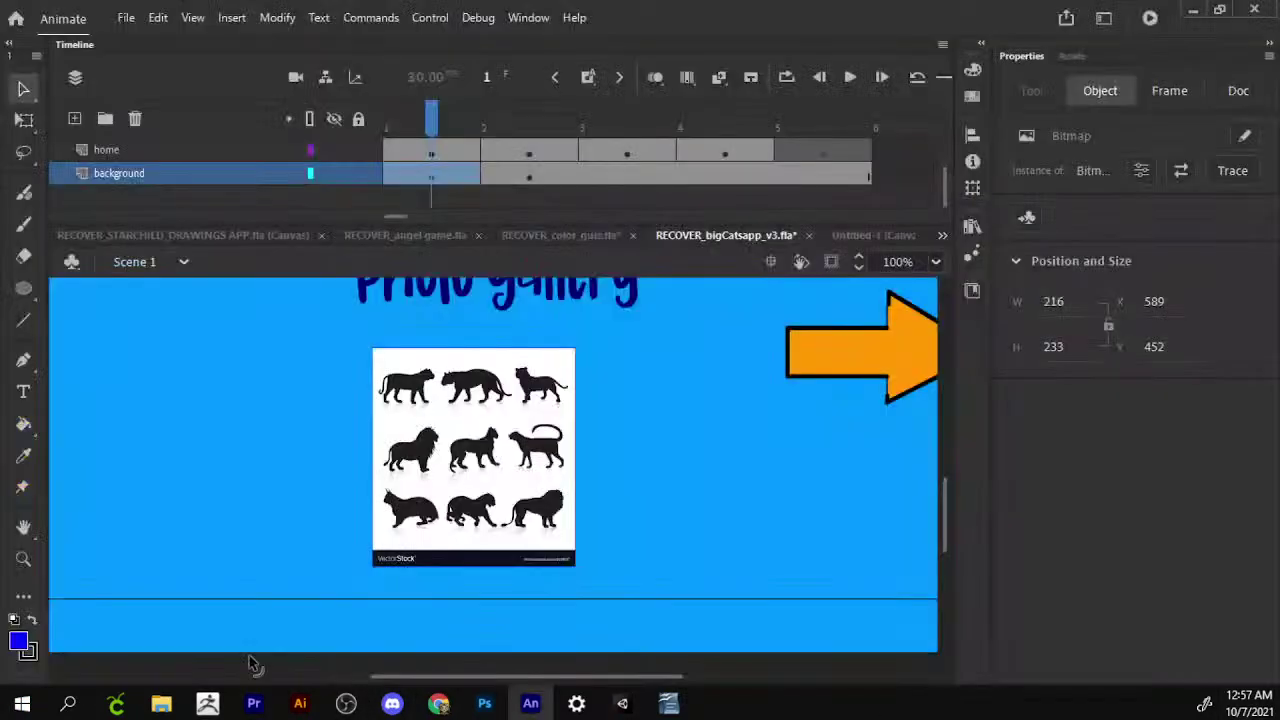
In Untitled-1, copy the text block beside the lower circle and retype it 'Unity invector demo'.
left_click(882, 234)
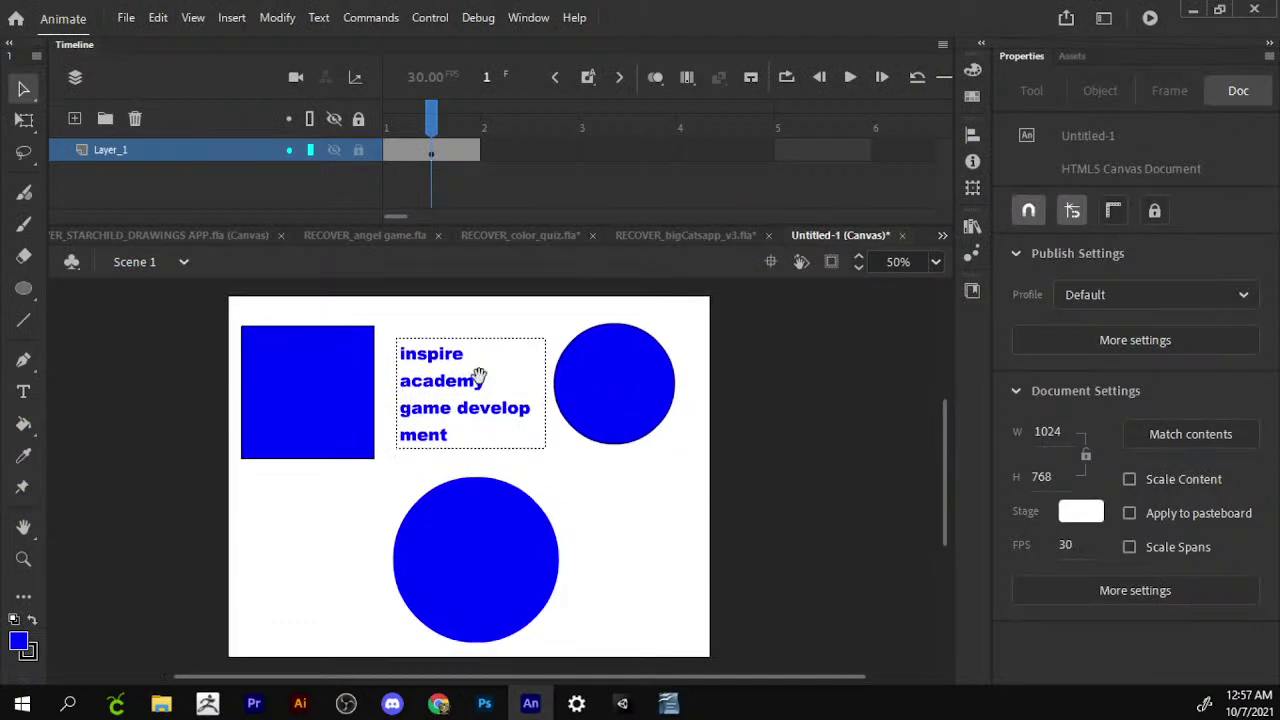
left_click(440, 390)
left_click_drag(408, 402, 612, 506, "alt")
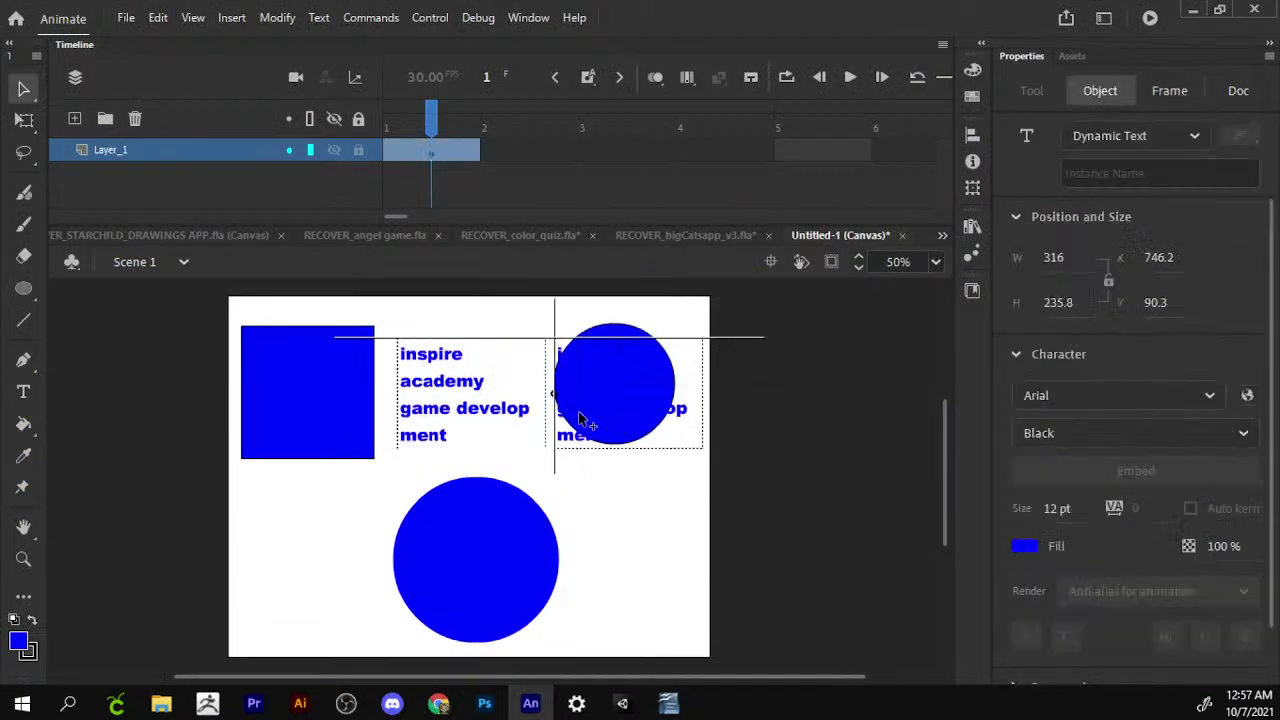
double_click(612, 506)
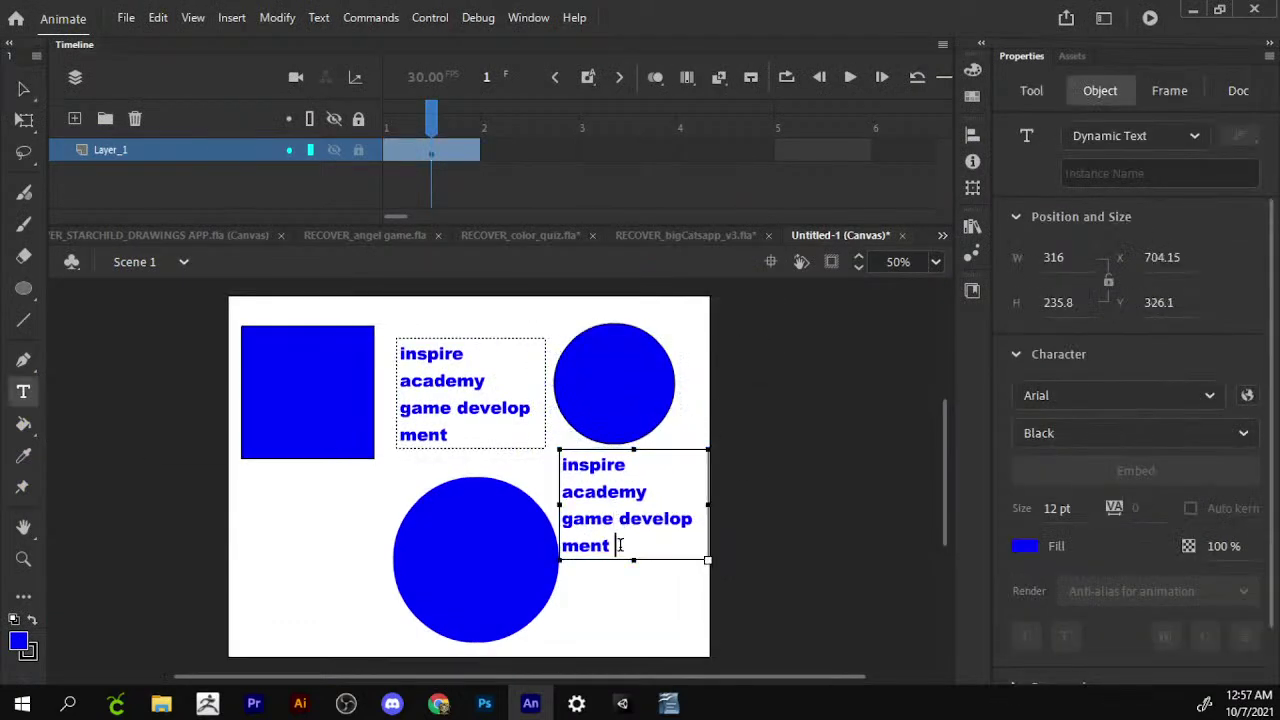
key("ctrl+a")
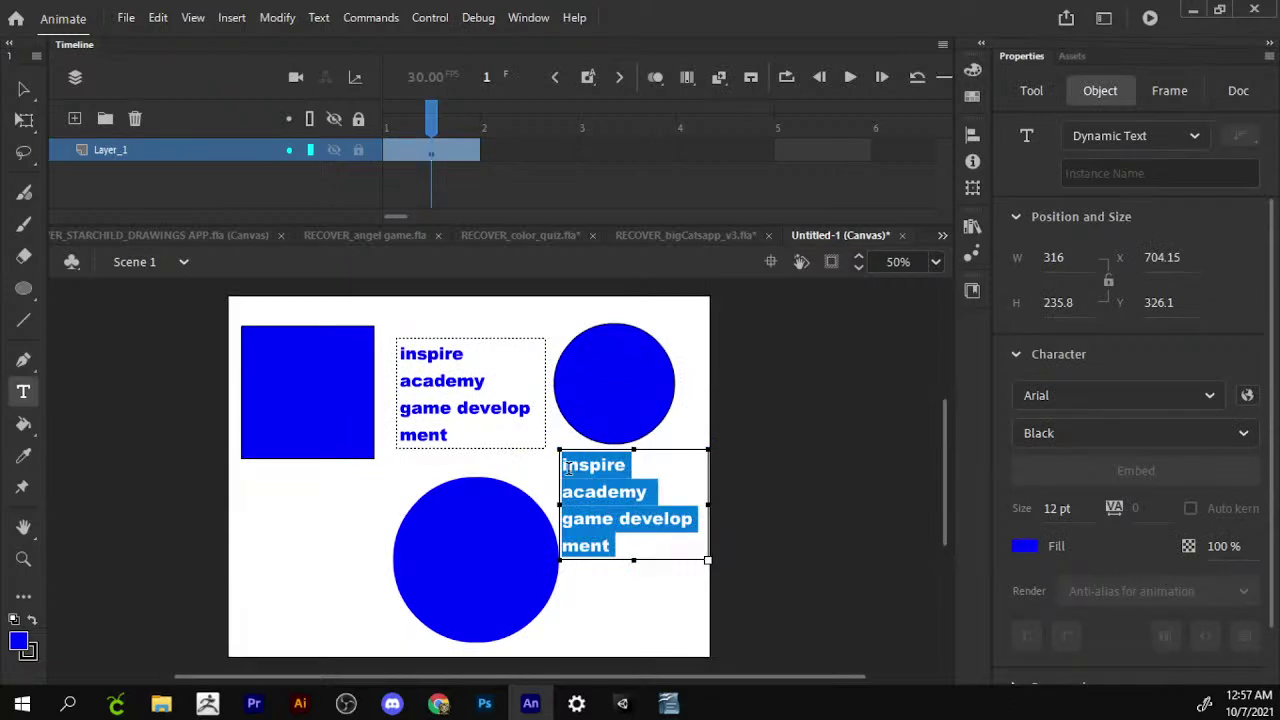
type("u")
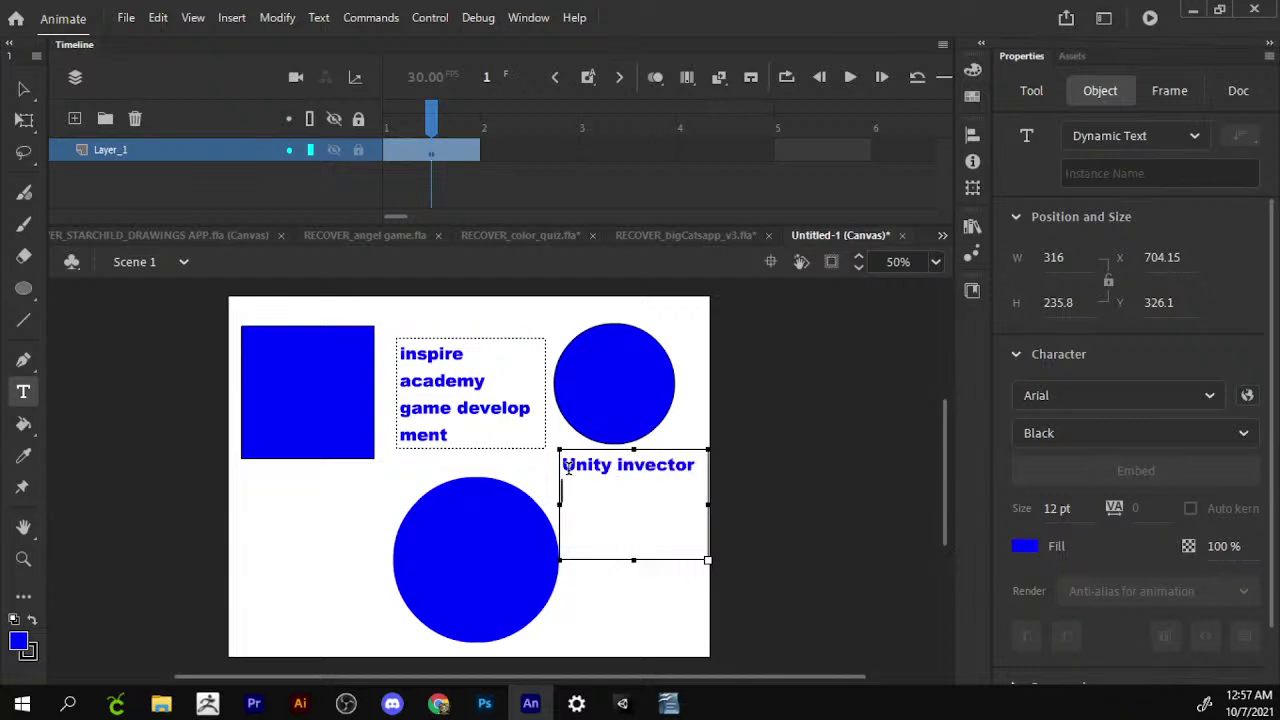
type("demo")
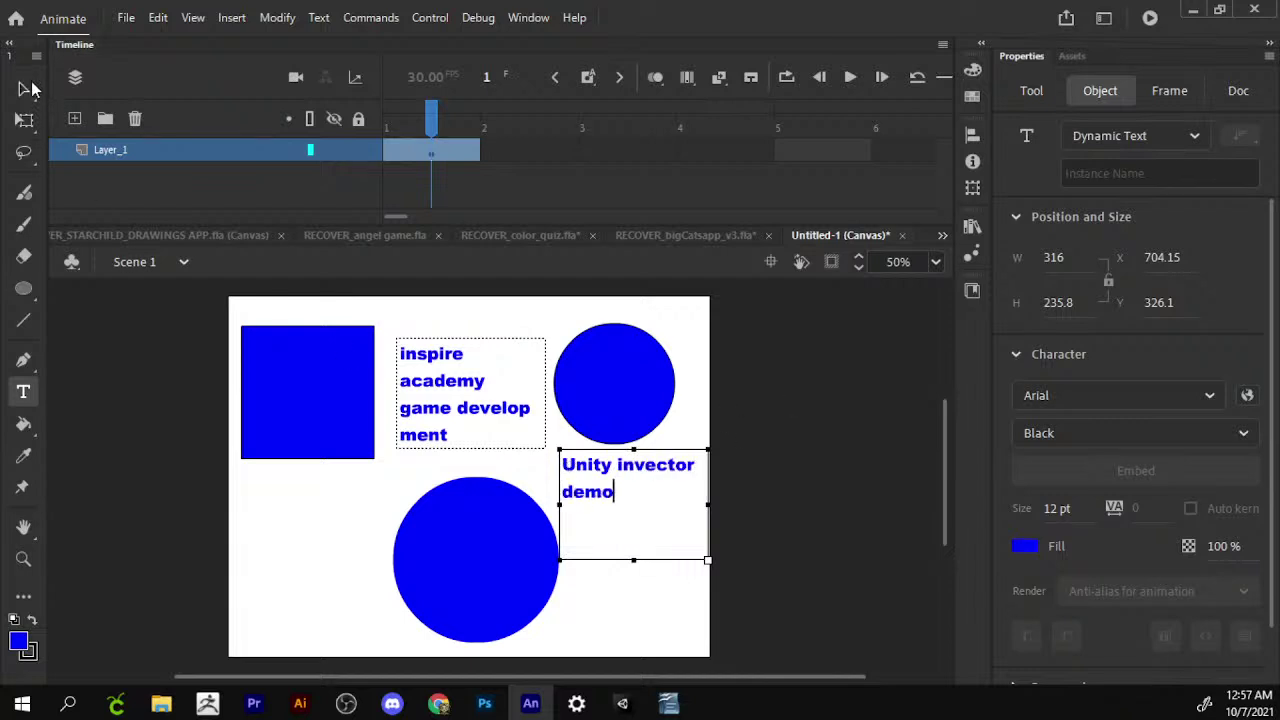
Shrink the Unity invector demo text box and delete the top circle's blue fill.
left_click(24, 88)
key("q")
left_click_drag(708, 450, 682, 468)
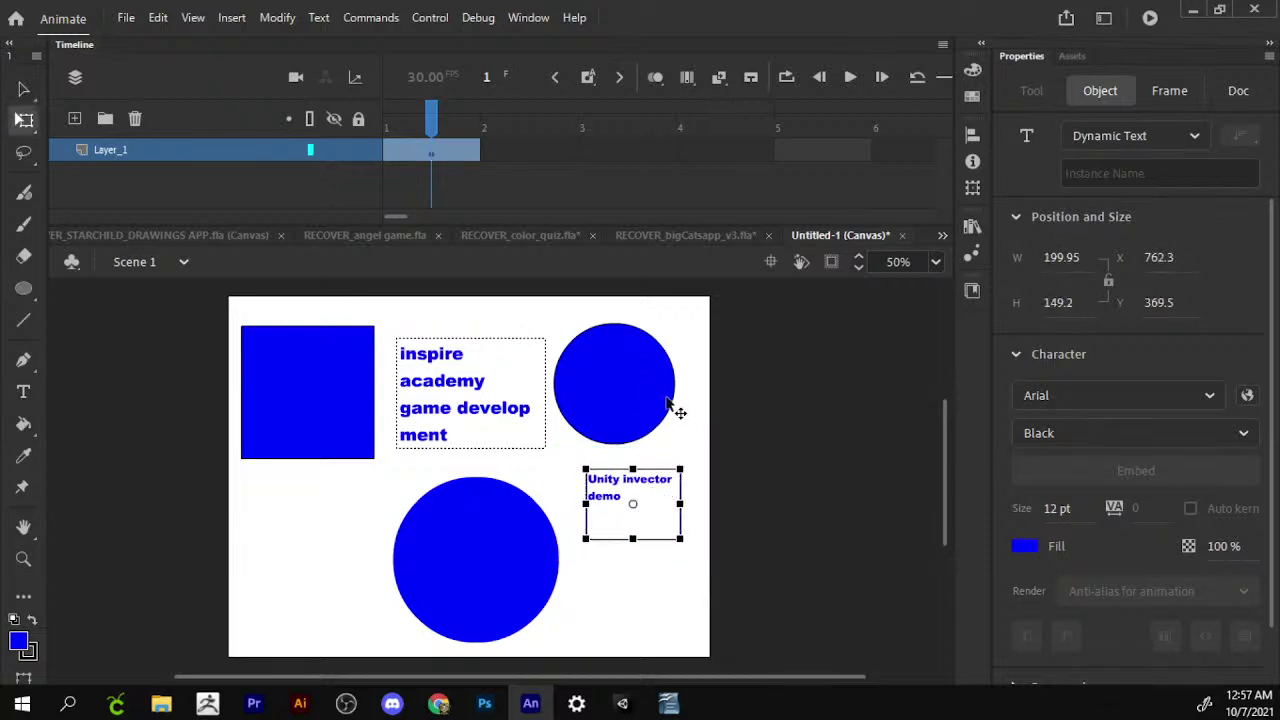
left_click(617, 391)
key("Delete")
Delete the square's blue fill and the blue bottom circle.
left_click(346, 398)
key("Delete")
left_click(510, 560)
key("Delete")
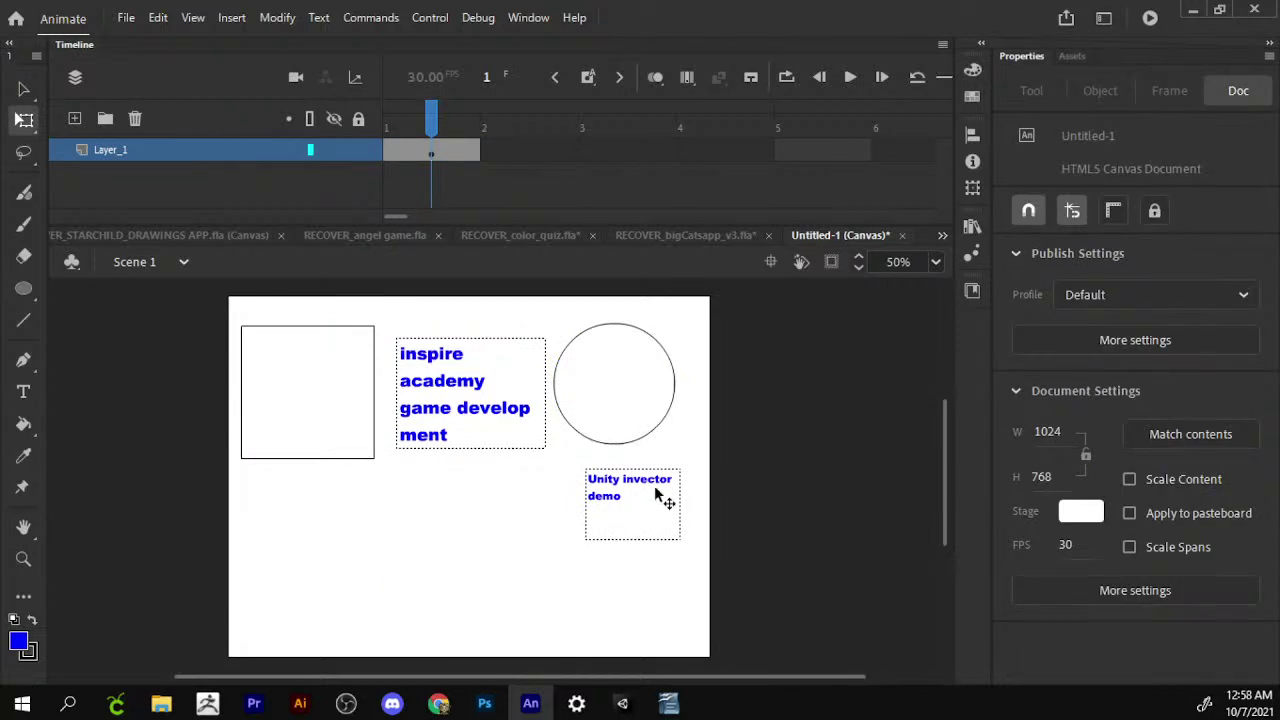
Replace the square with a circle-outline copy and put Unity invector demo in the top-right circle.
left_click(617, 443)
key("v")
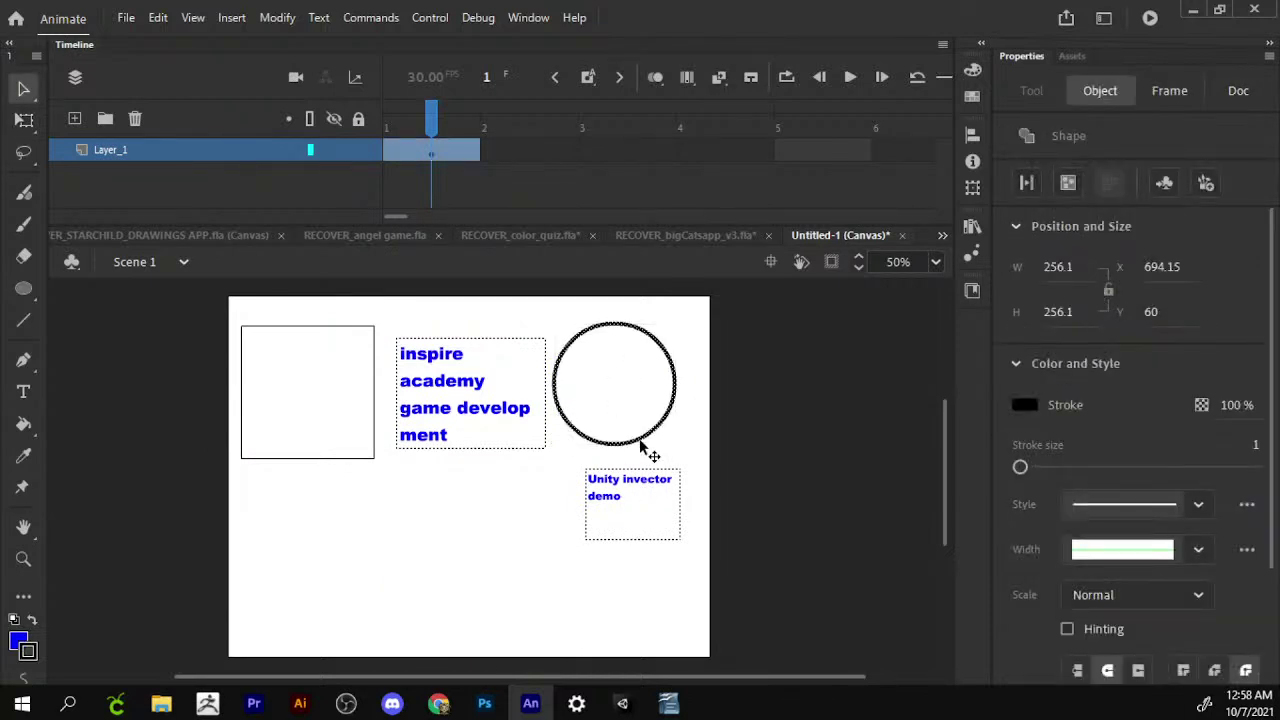
left_click_drag(647, 440, 494, 593)
left_click(374, 444)
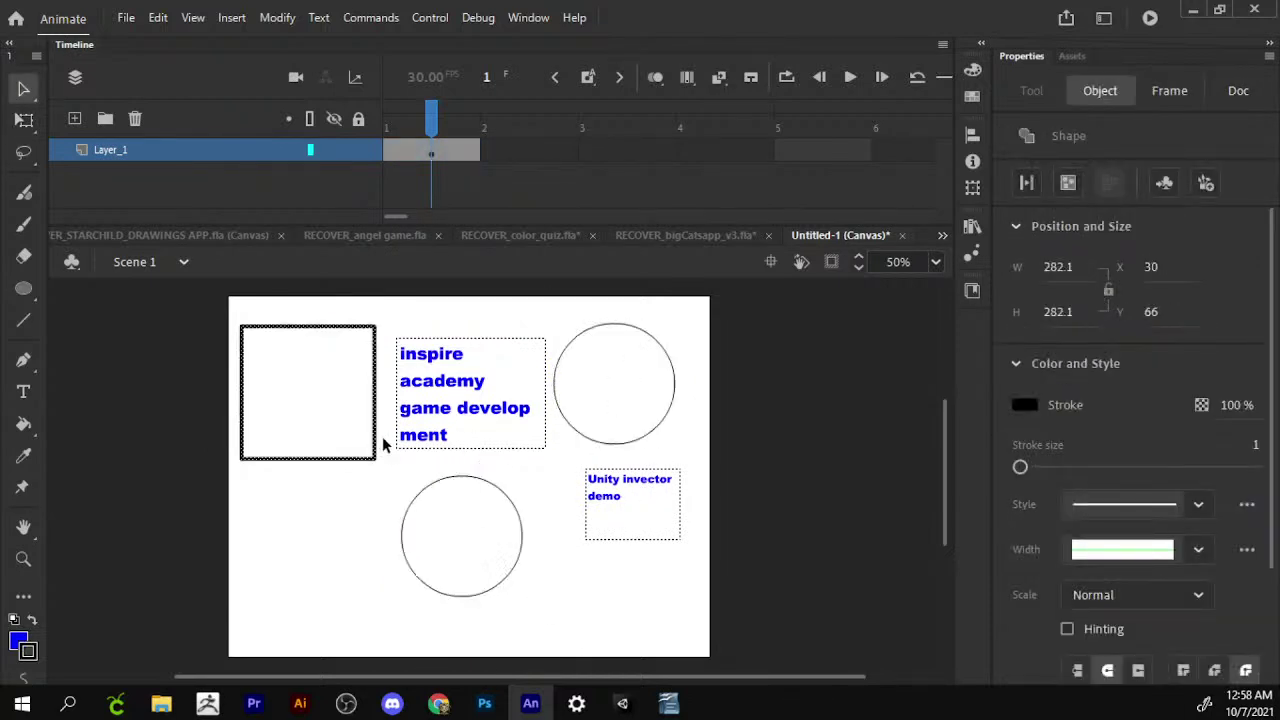
key("Delete")
left_click_drag(503, 491, 361, 414)
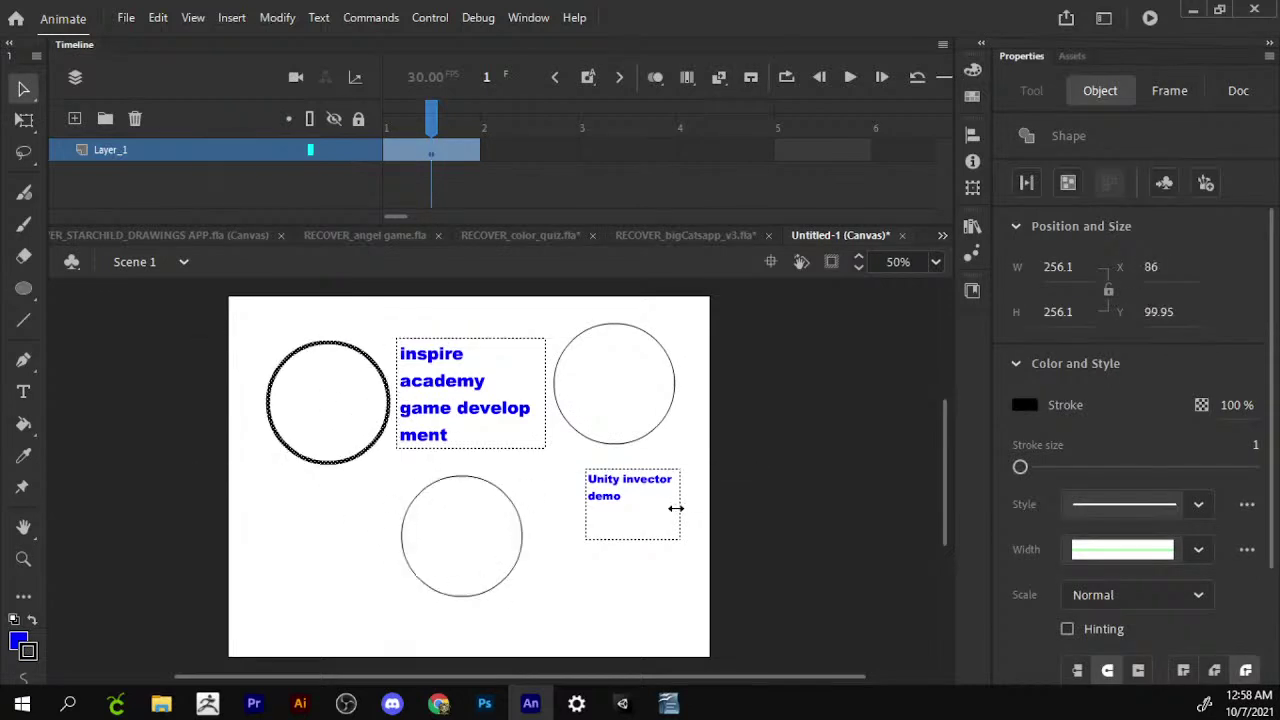
mouse_move(640, 487)
left_mouse_down()
mouse_move(623, 386)
mouse_move(446, 506)
left_mouse_up()
Retype the copied text as 'animate' and enlarge its text box.
key("t")
key("ctrl+a")
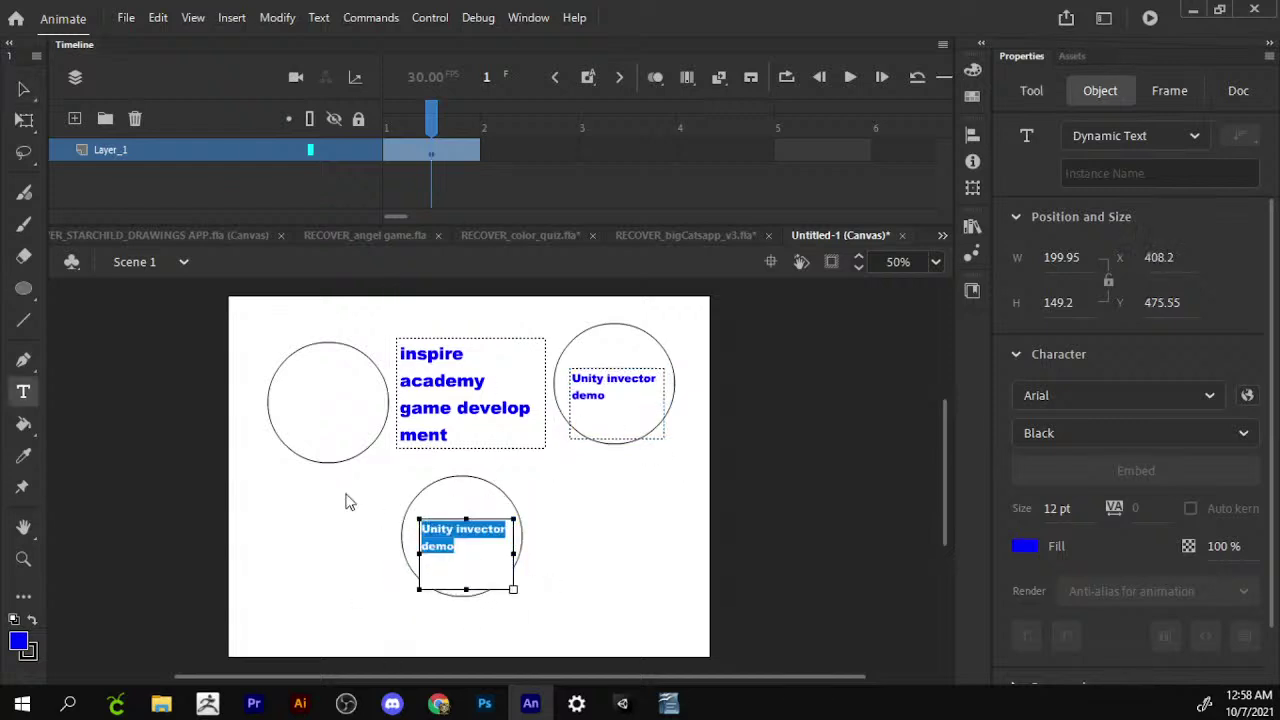
type("ar")
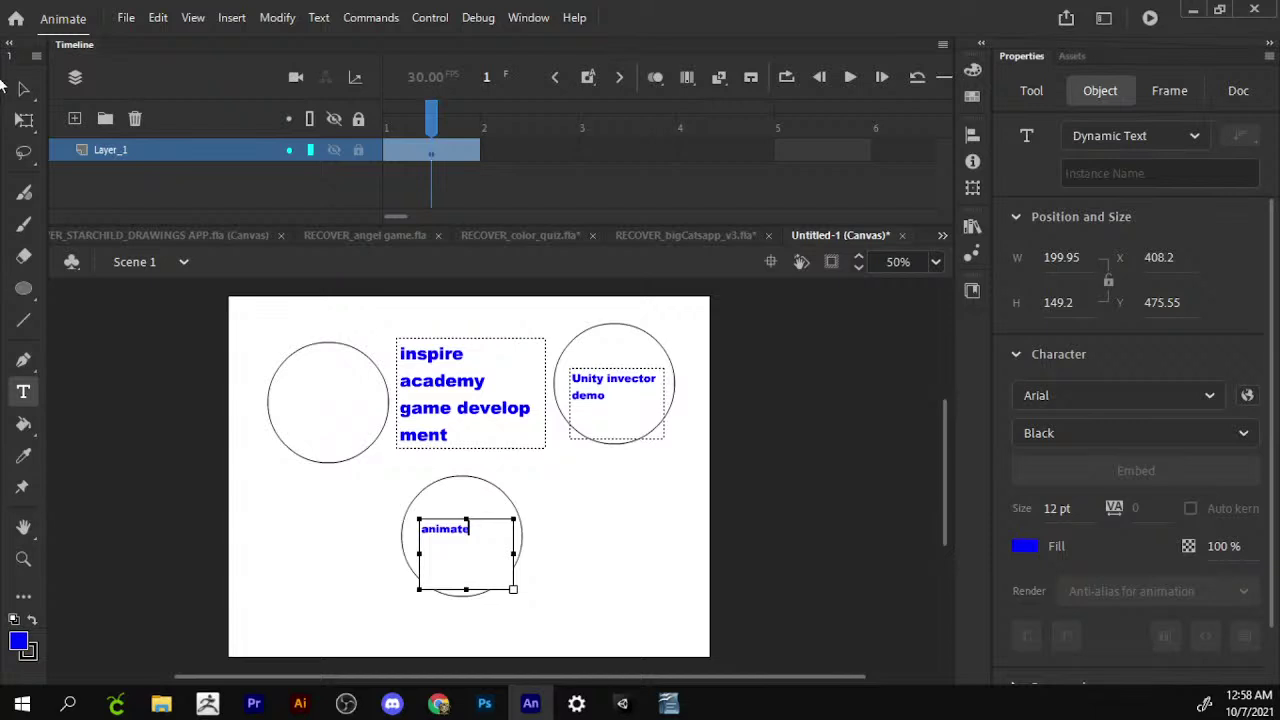
left_click(24, 88)
left_click(24, 119)
mouse_move(513, 519)
left_mouse_down()
mouse_move(541, 481)
mouse_move(557, 486)
left_mouse_up()
Duplicate the animate text, change the copy to 'animation', and move it into the bottom circle.
mouse_move(436, 519)
left_mouse_down()
mouse_move(475, 525)
mouse_move(470, 540)
left_mouse_up()
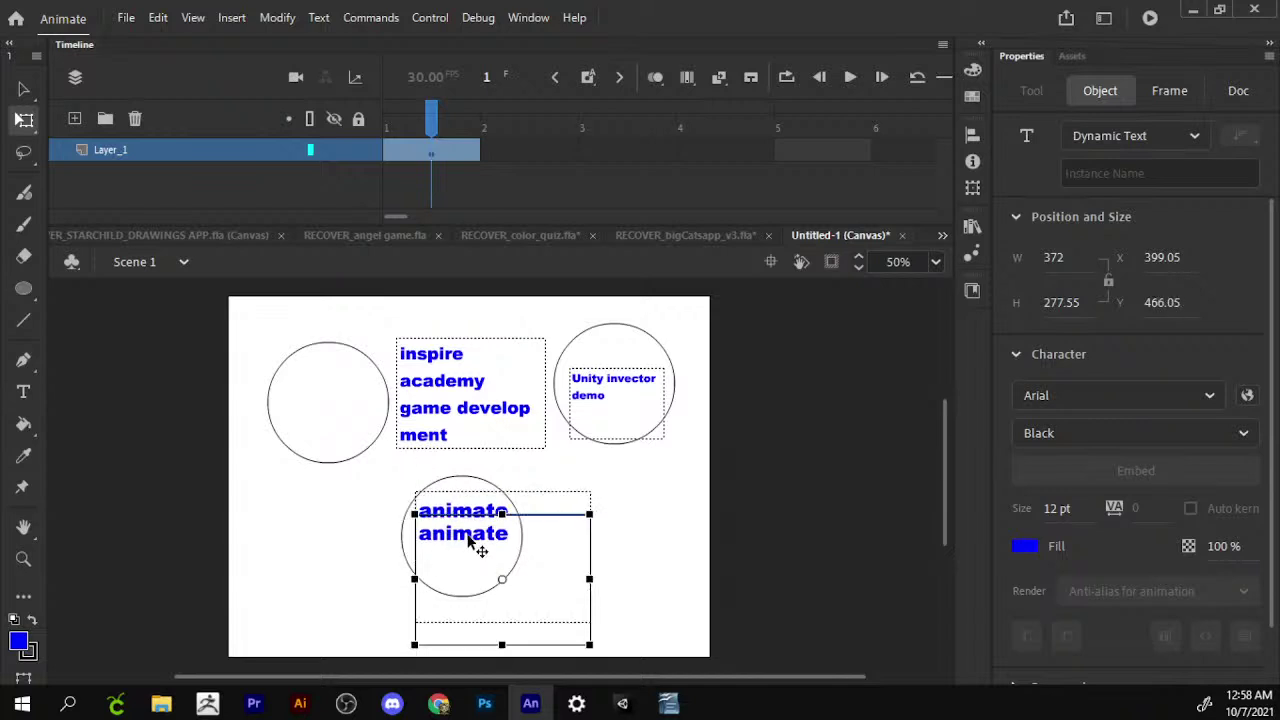
key("t")
double_click(470, 538)
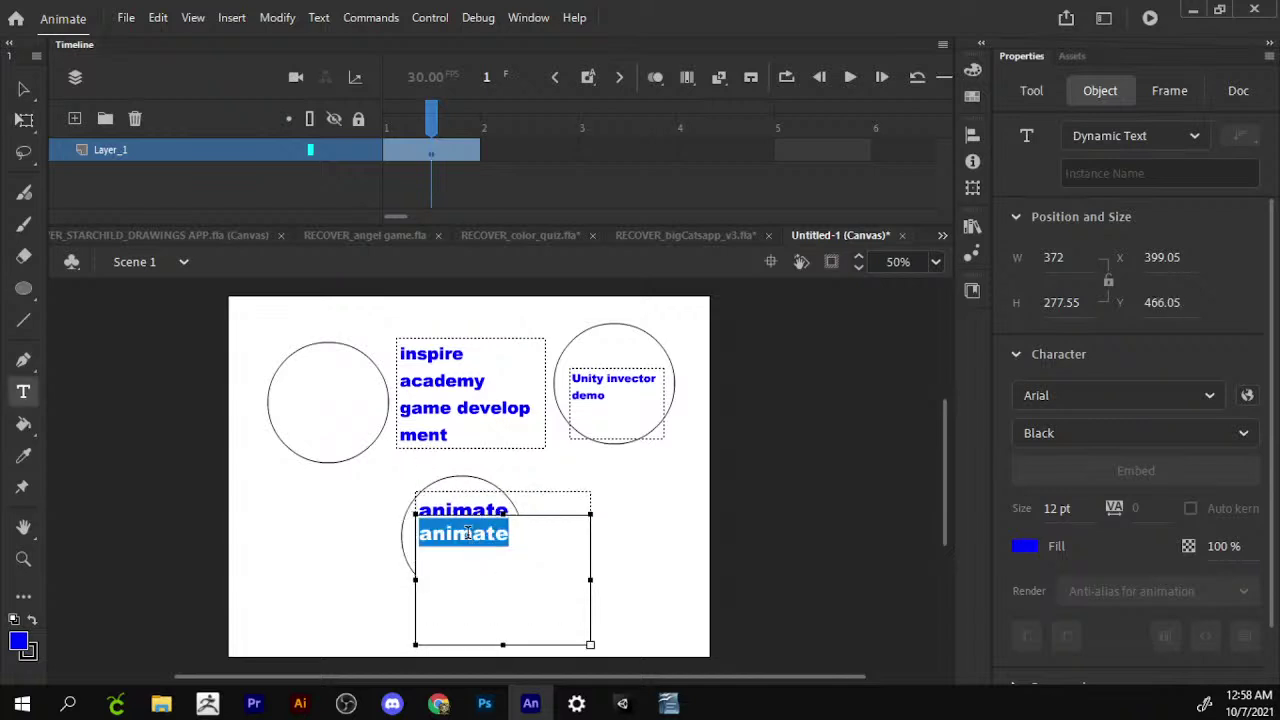
type("an")
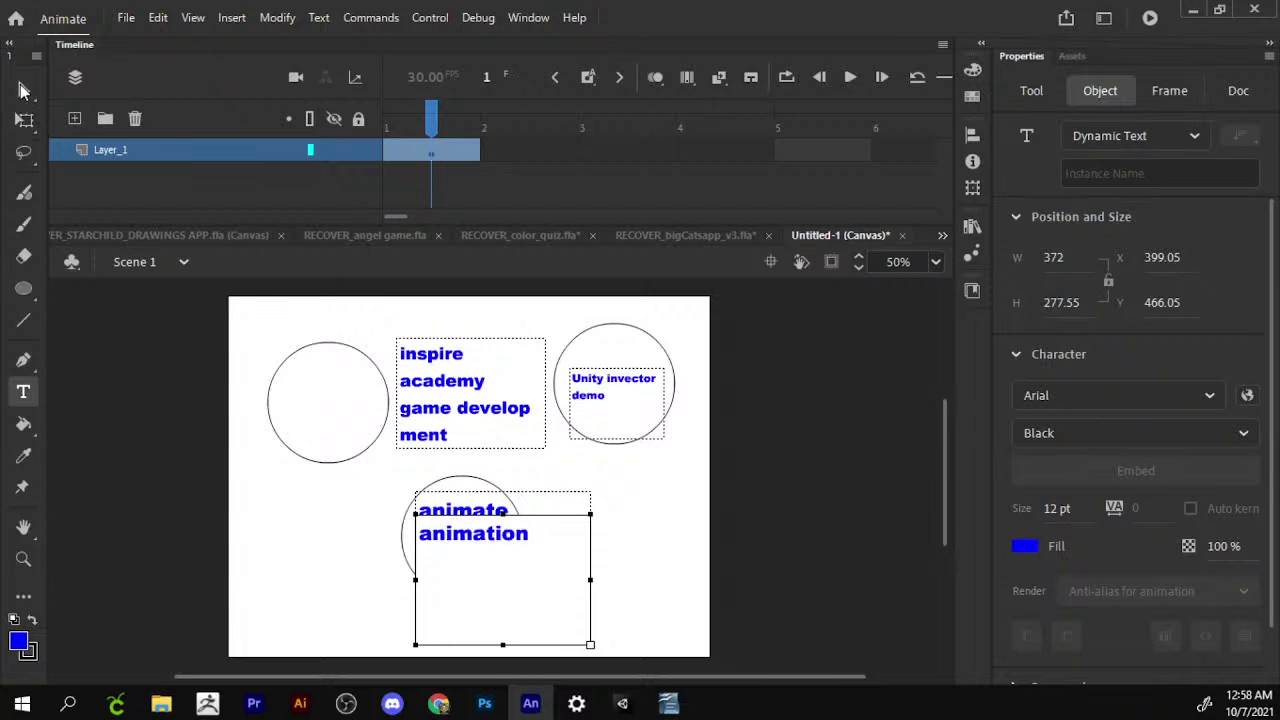
left_click(24, 90)
mouse_move(490, 552)
left_mouse_down()
mouse_move(478, 484)
mouse_move(456, 516)
left_mouse_up()
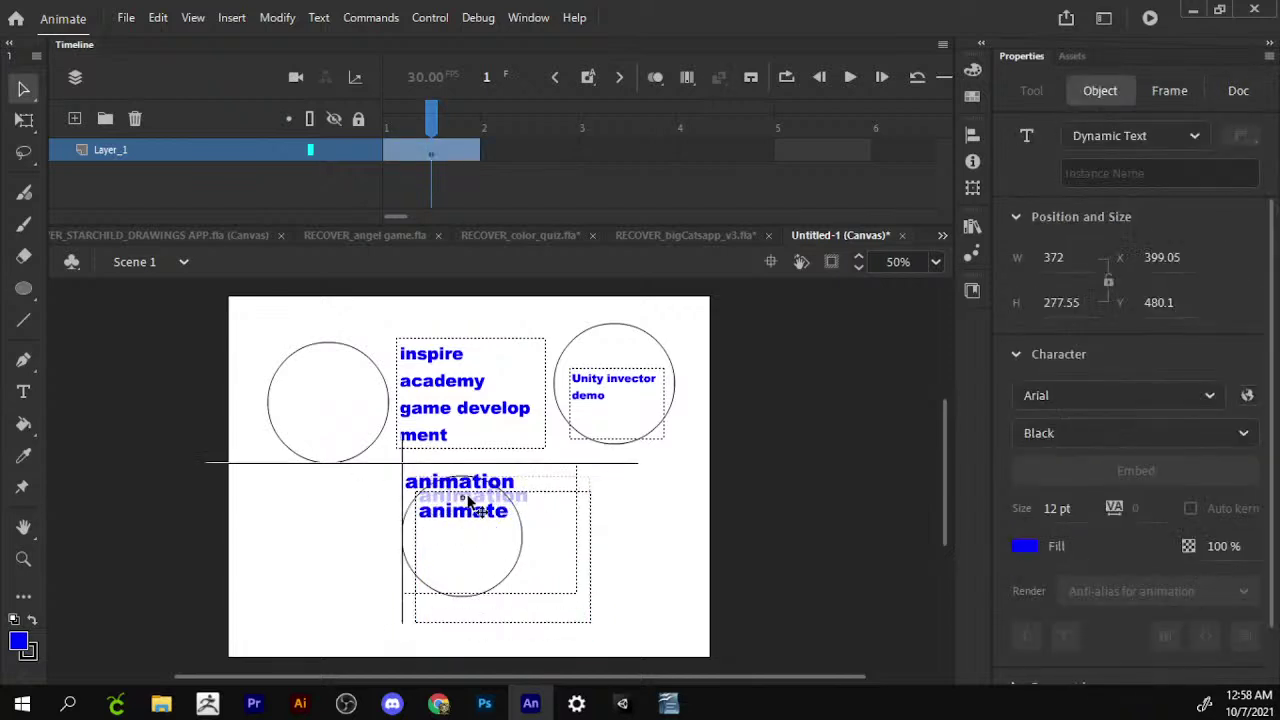
Nudge the animation text left and delete the inspire academy text box.
left_click(398, 495)
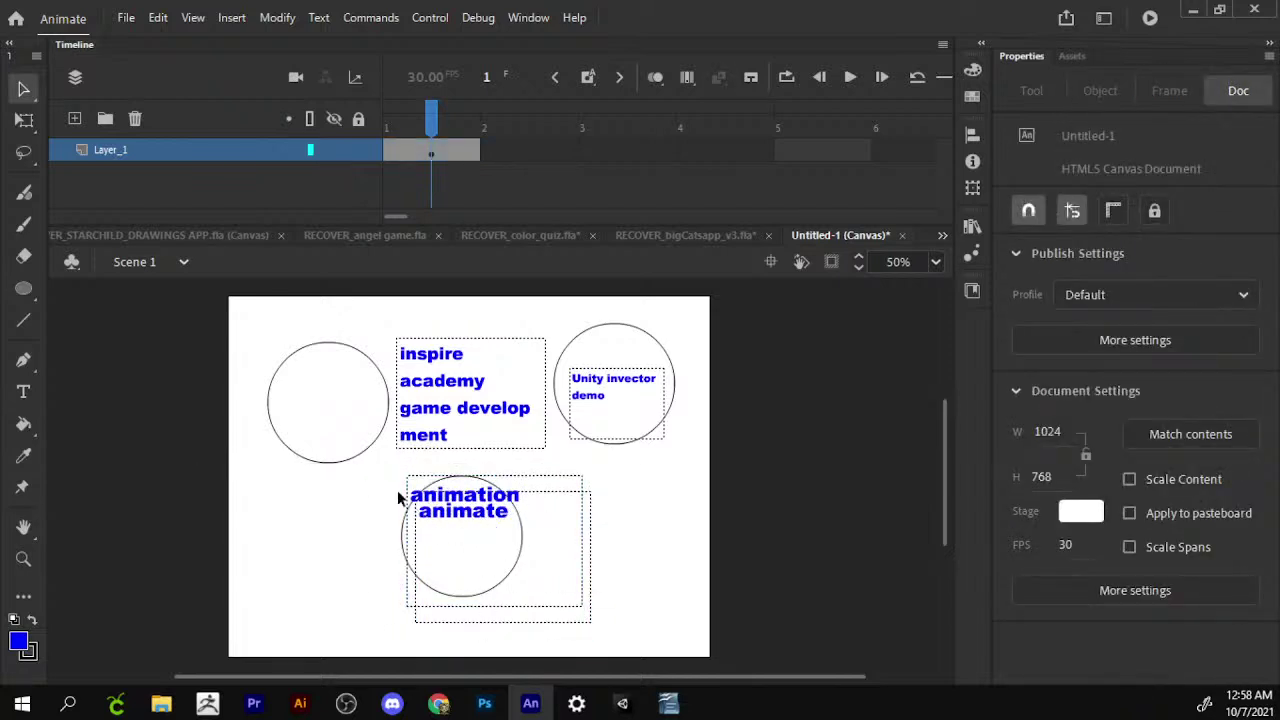
left_click(516, 440)
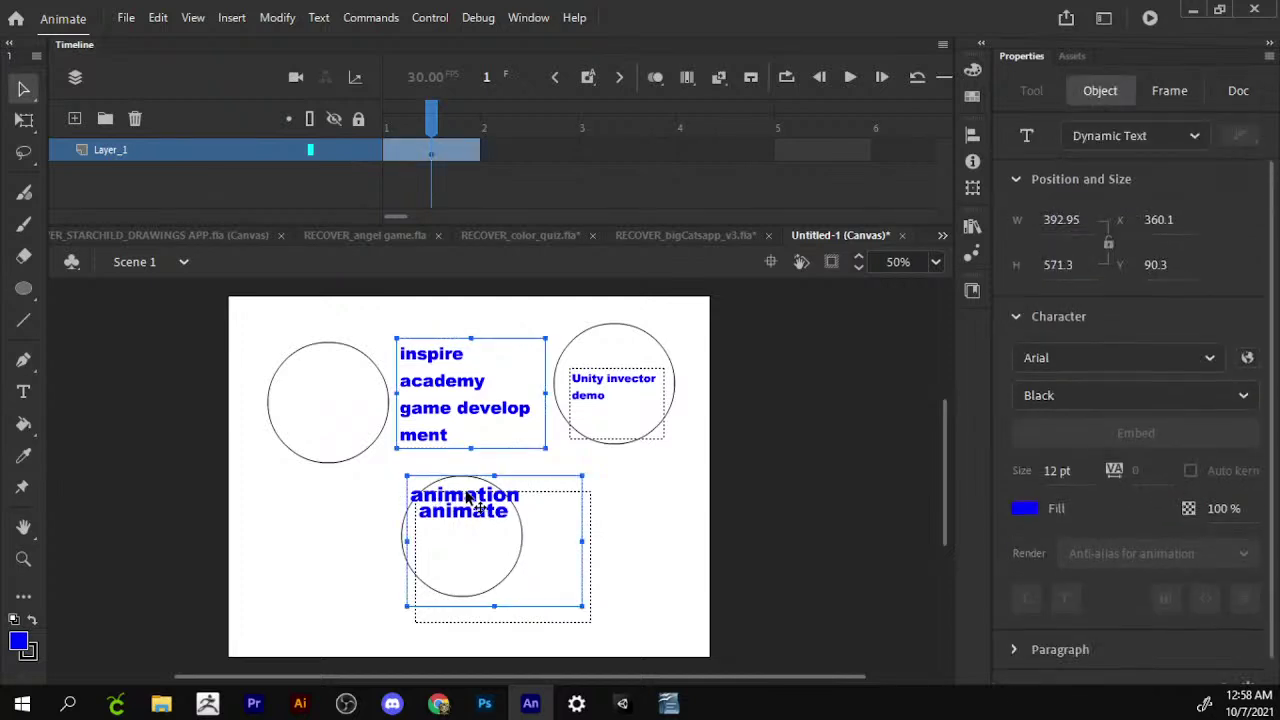
left_click(646, 575)
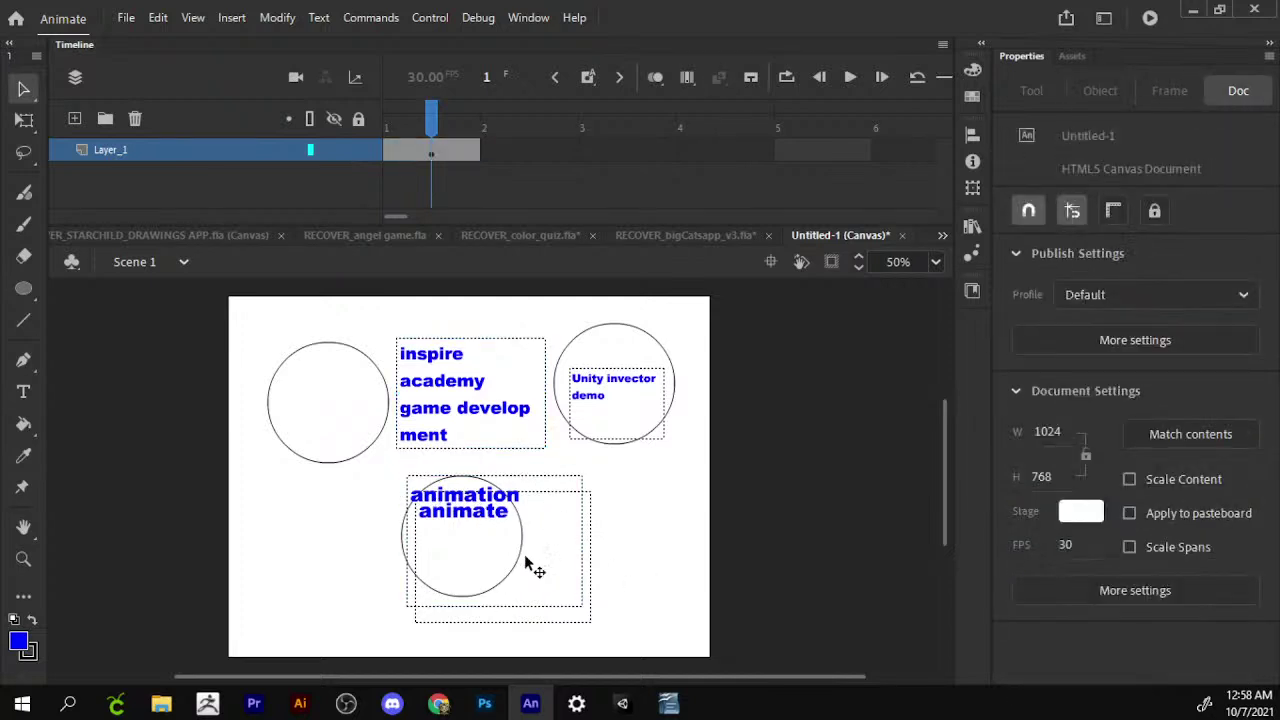
left_click_drag(528, 562, 490, 563)
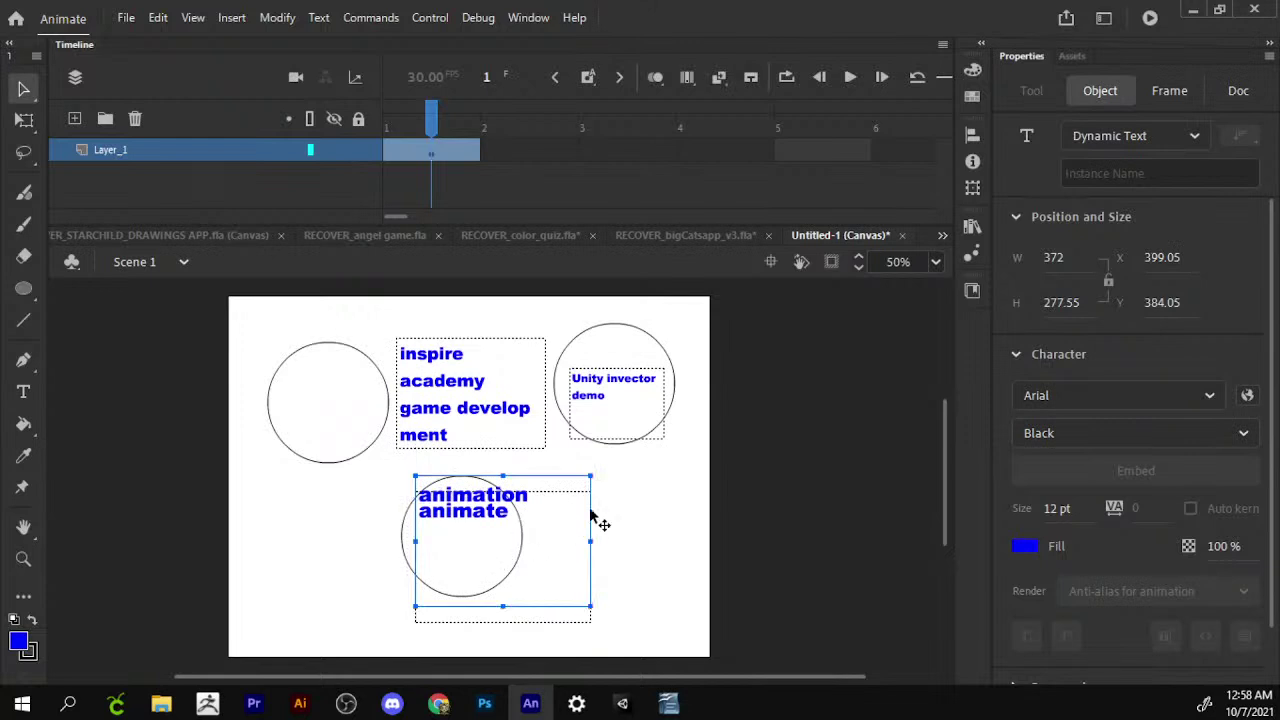
left_click(645, 494)
mouse_move(462, 387)
left_mouse_down()
mouse_move(378, 372)
mouse_move(303, 521)
left_mouse_up()
key("Delete")
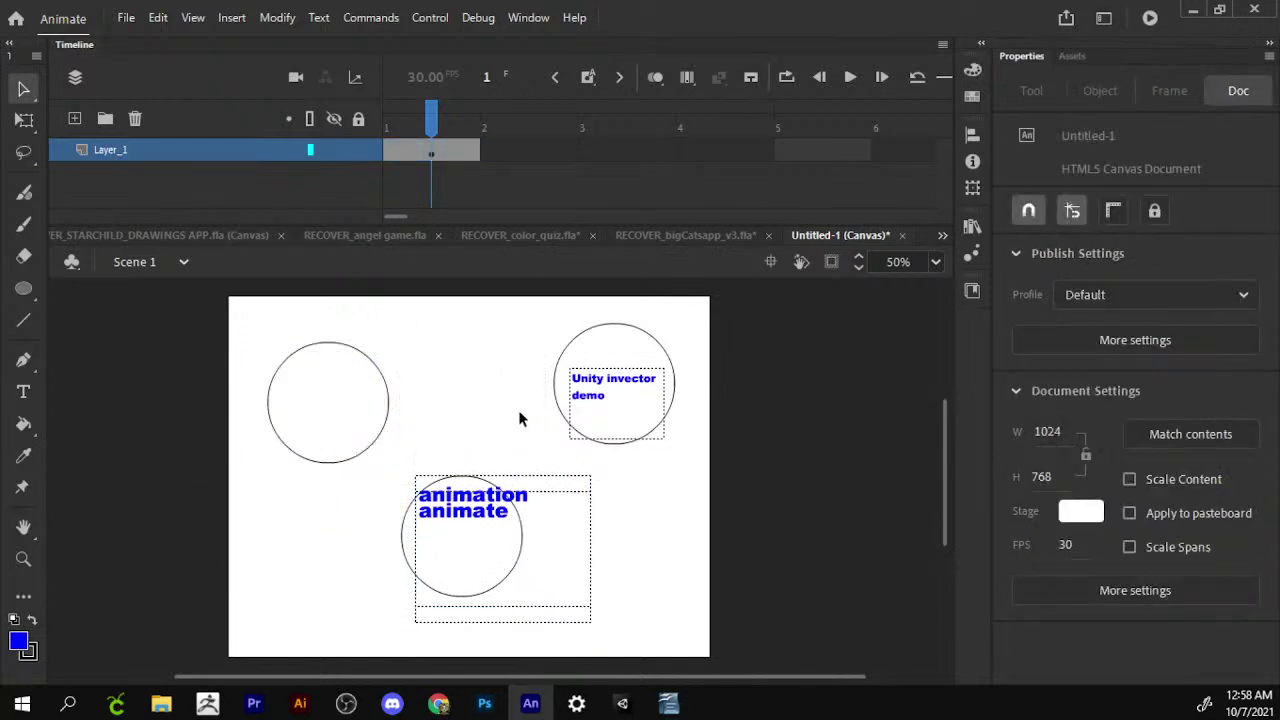
Restore the deleted text, cut it down to 'INSPIRE', and move it to the stage top.
key("ctrl+z")
double_click(286, 578)
left_click_drag(323, 571, 240, 520)
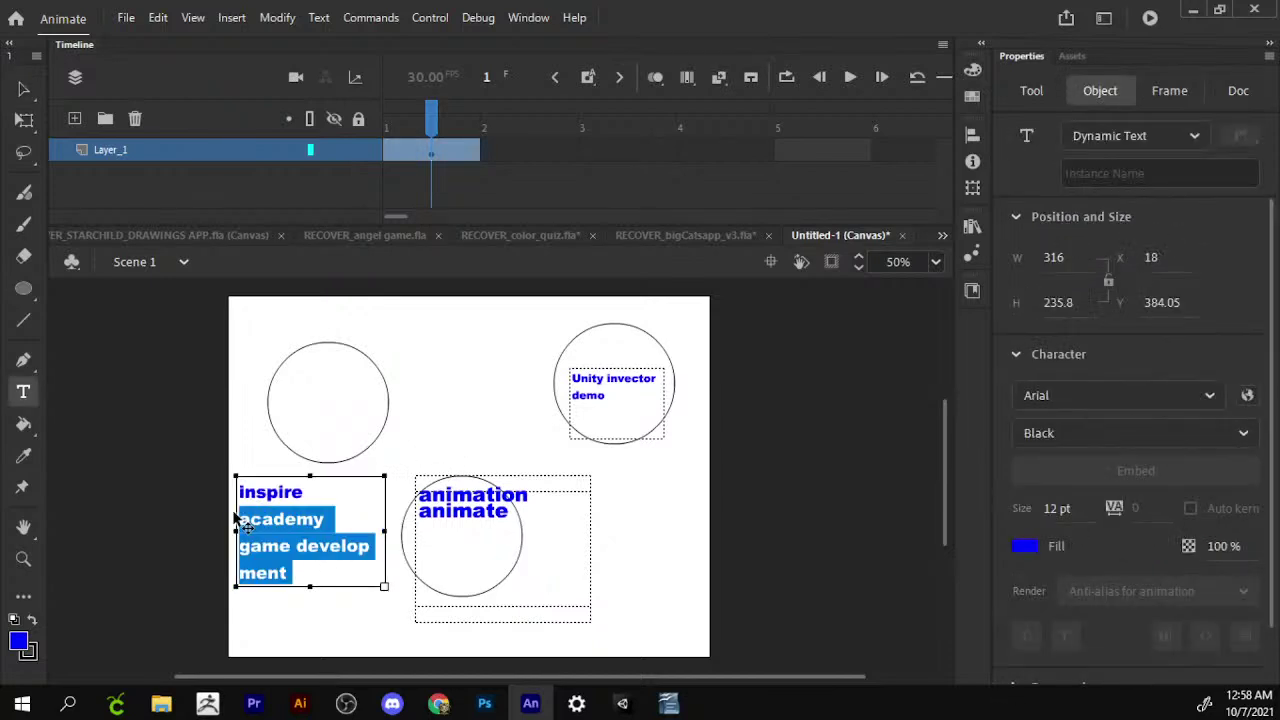
key("BackSpace")
key("ctrl+a")
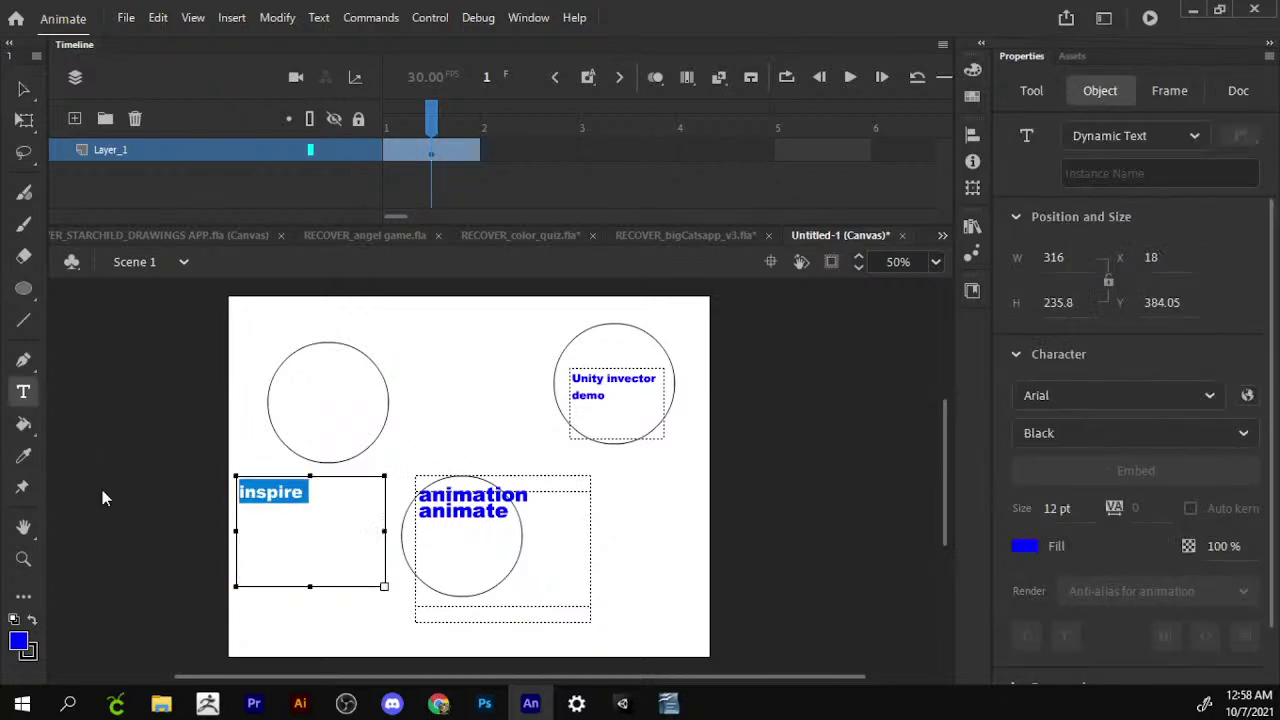
type("INSPIRE")
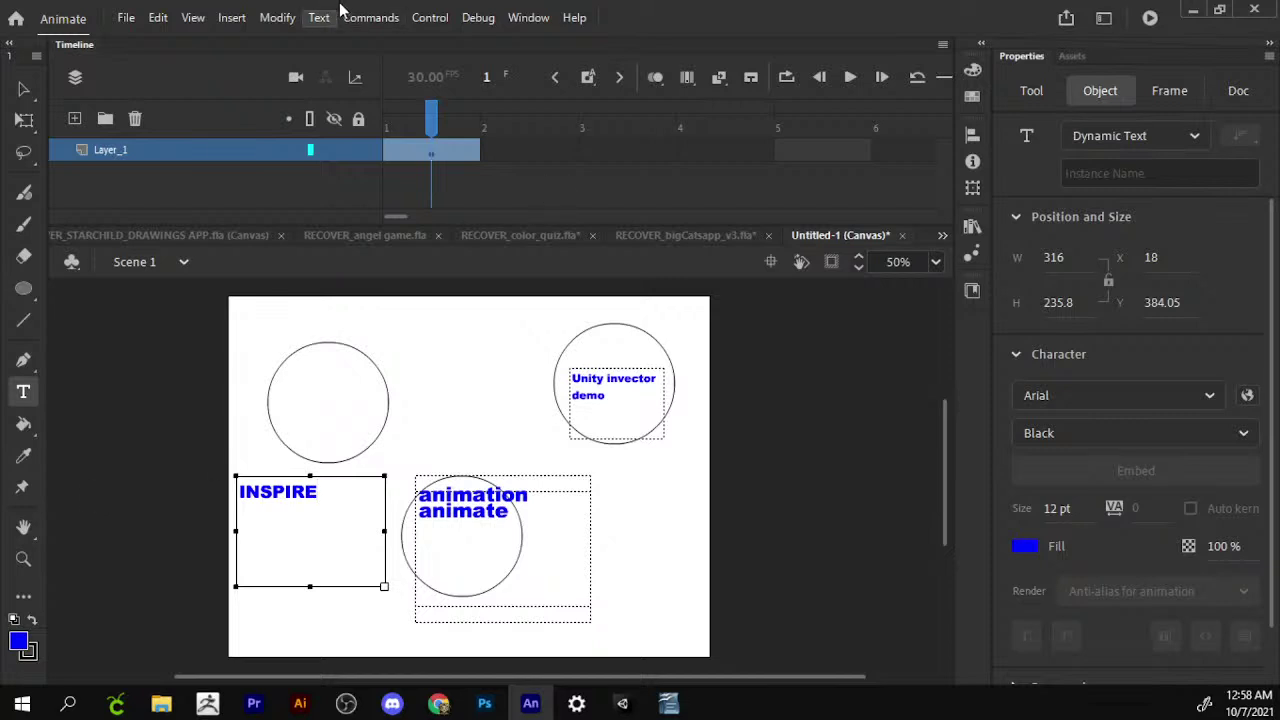
left_click(24, 89)
left_click_drag(320, 535, 489, 316)
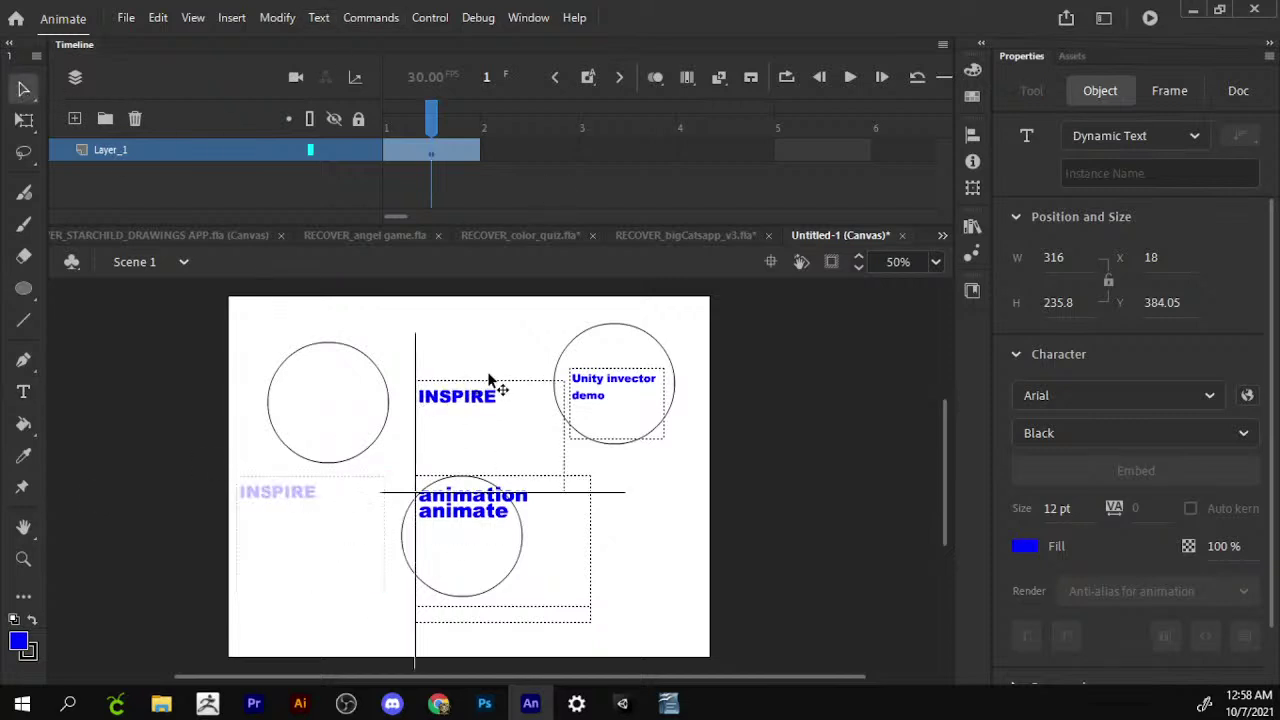
left_click(578, 492)
Enlarge the Unity invector demo text box.
left_click(646, 392)
key("q")
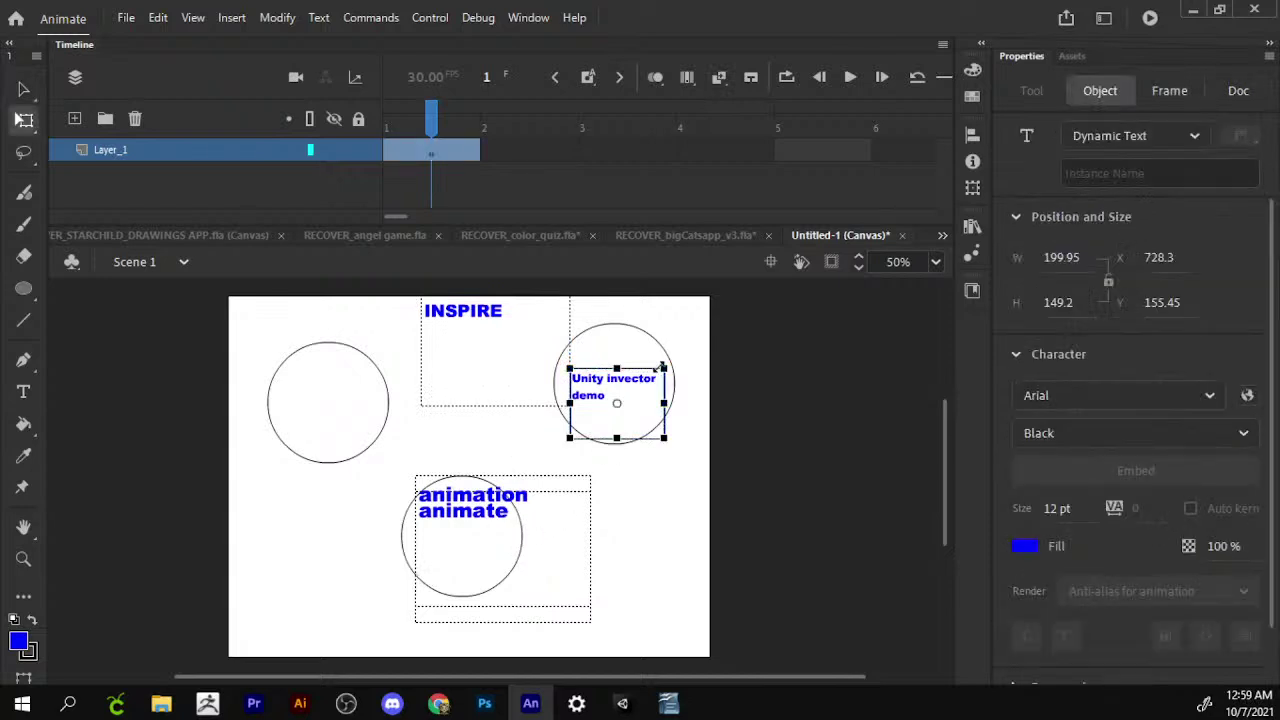
left_click_drag(664, 369, 682, 320)
double_click(600, 374)
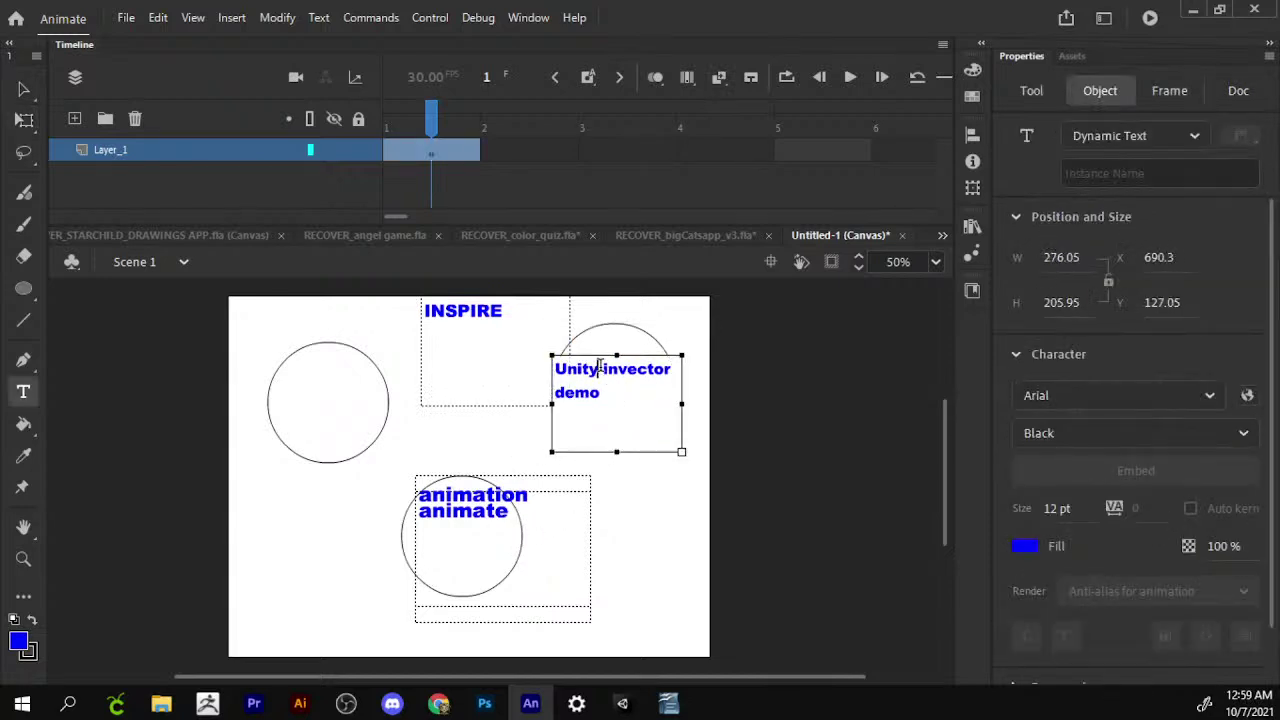
left_click(22, 90)
Copy that text into the left circle, retype it 'ACTION SCRIPT 101', and centre it.
mouse_move(593, 405)
left_mouse_down()
mouse_move(326, 381)
mouse_move(343, 381)
mouse_move(244, 323)
left_mouse_up()
double_click(350, 407)
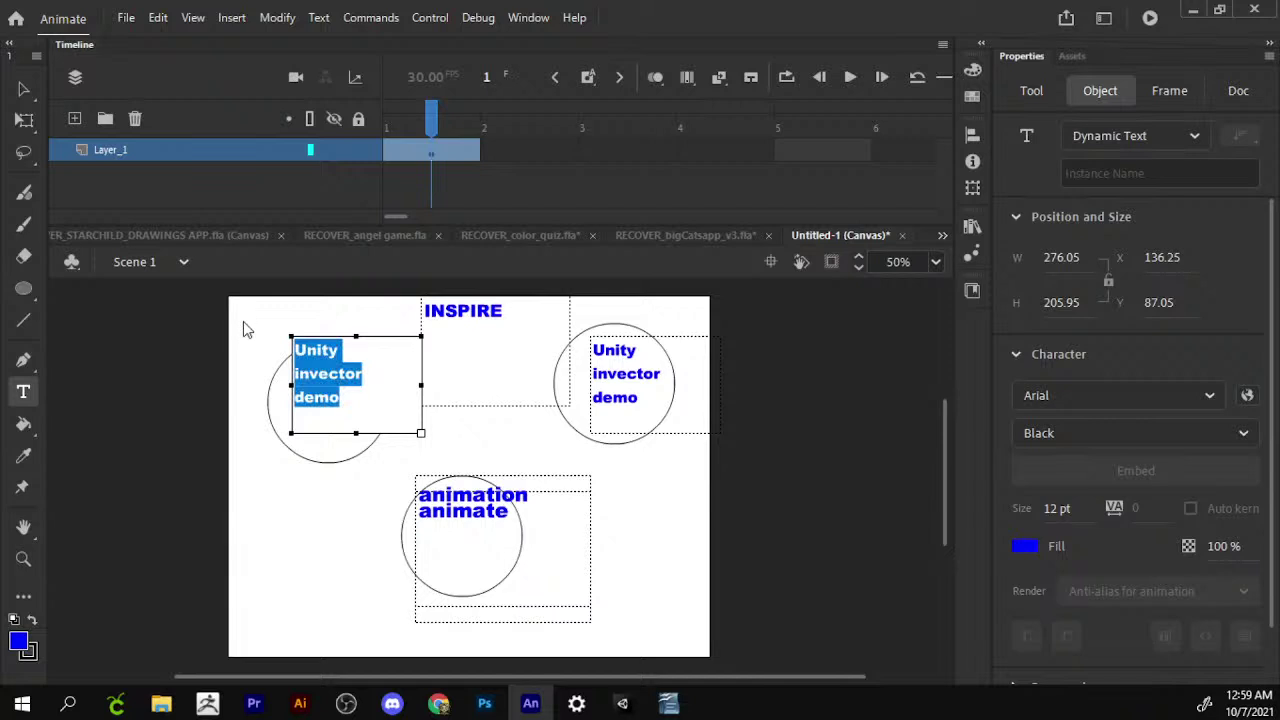
type("ACTI")
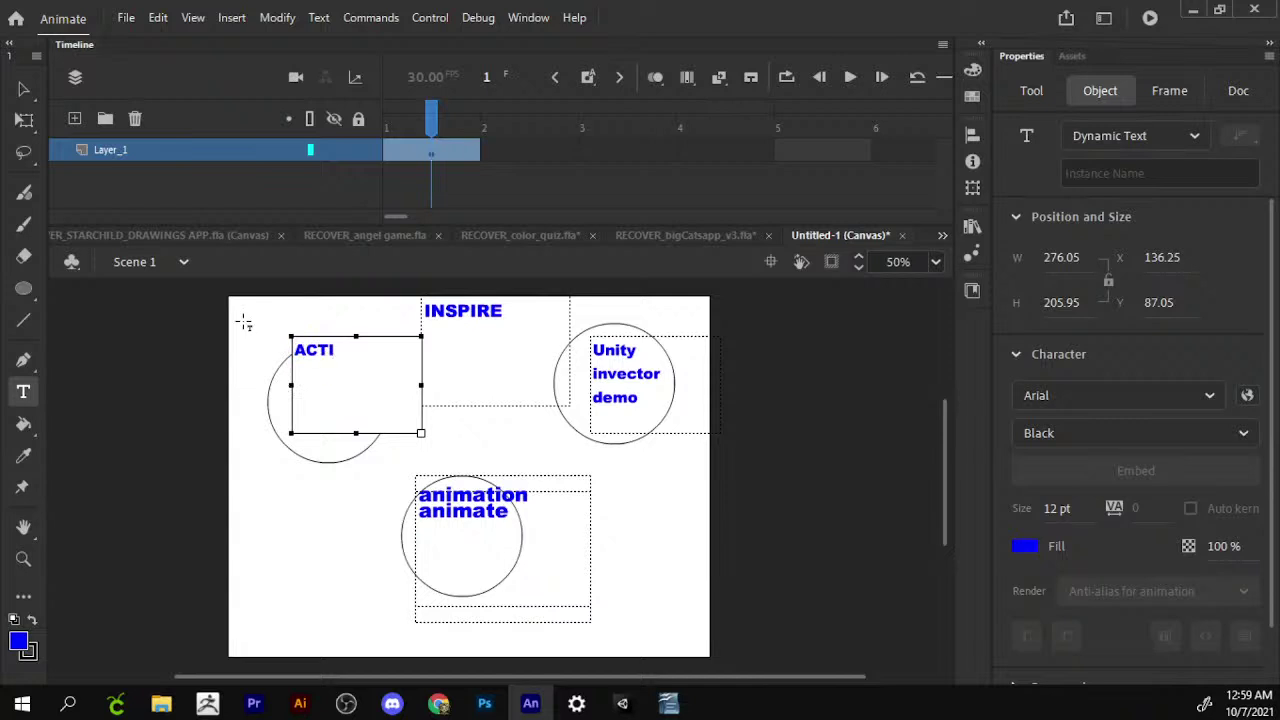
type("M")
type("T 101")
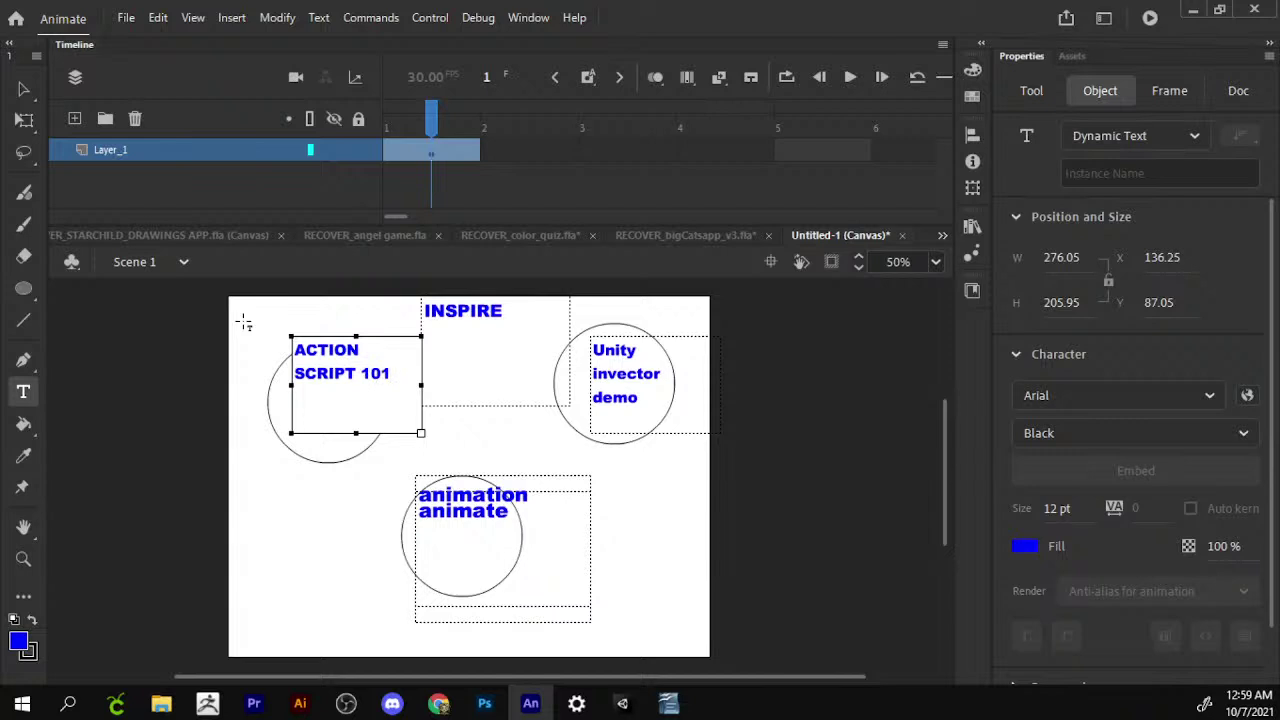
left_click(24, 88)
left_click_drag(322, 388, 310, 425)
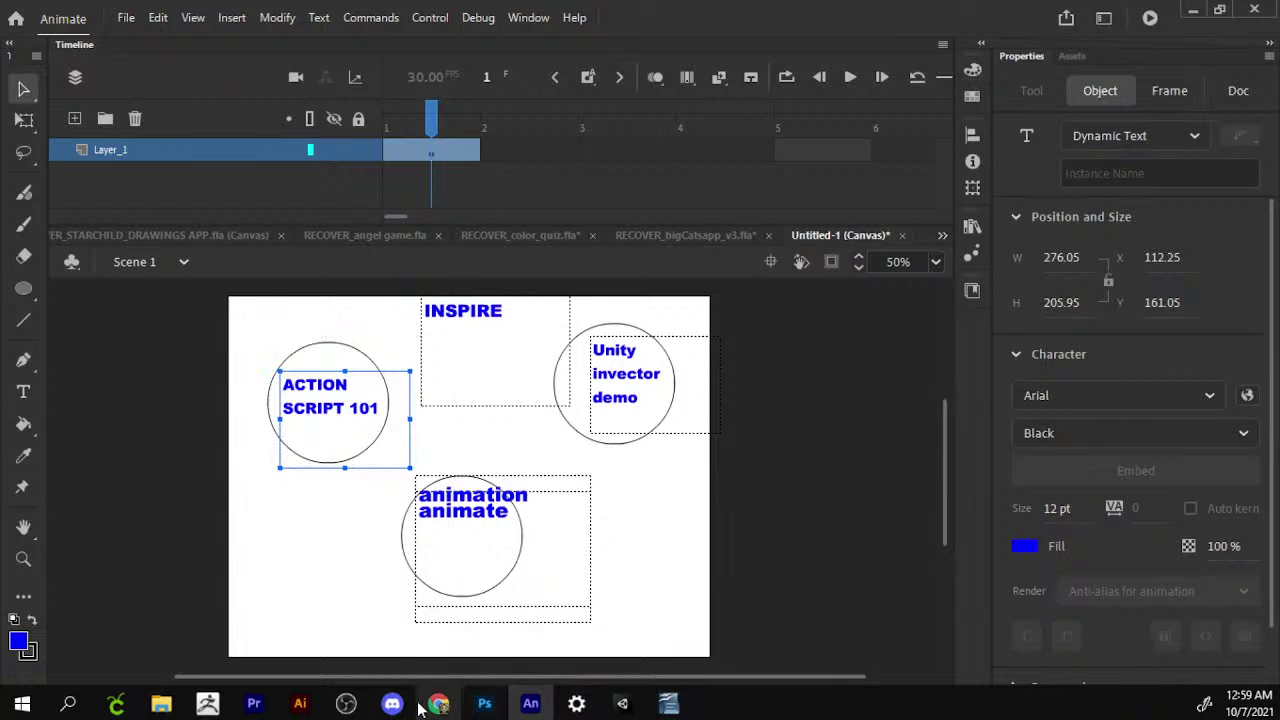
Nudge the ACTION SCRIPT 101 circle up-left and raise the INSPIRE text to the stage top.
left_click(493, 328)
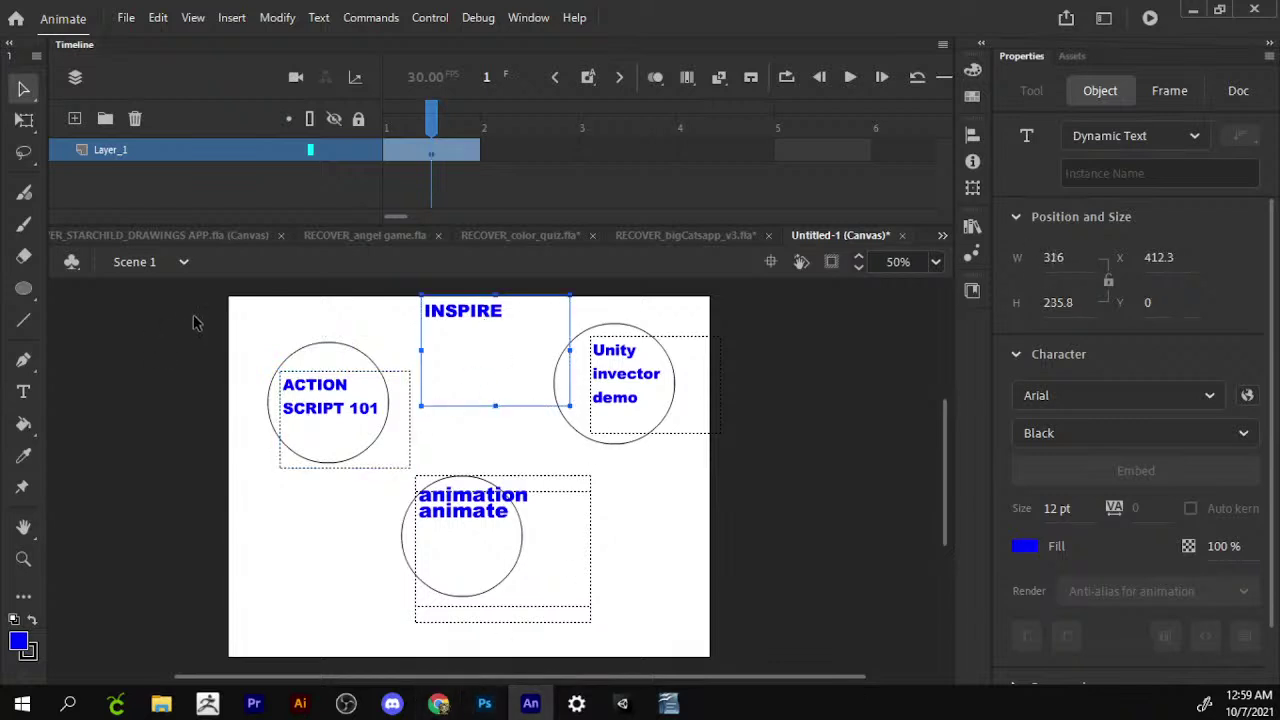
left_click_drag(196, 322, 400, 490)
mouse_move(332, 412)
left_mouse_down()
mouse_move(322, 378)
mouse_move(335, 395)
left_mouse_up()
left_click_drag(480, 335, 484, 324)
Extend the title to 'INSPIRE GAME DEV 101 STATIONS' and centre it on the stage.
double_click(484, 324)
type("GA")
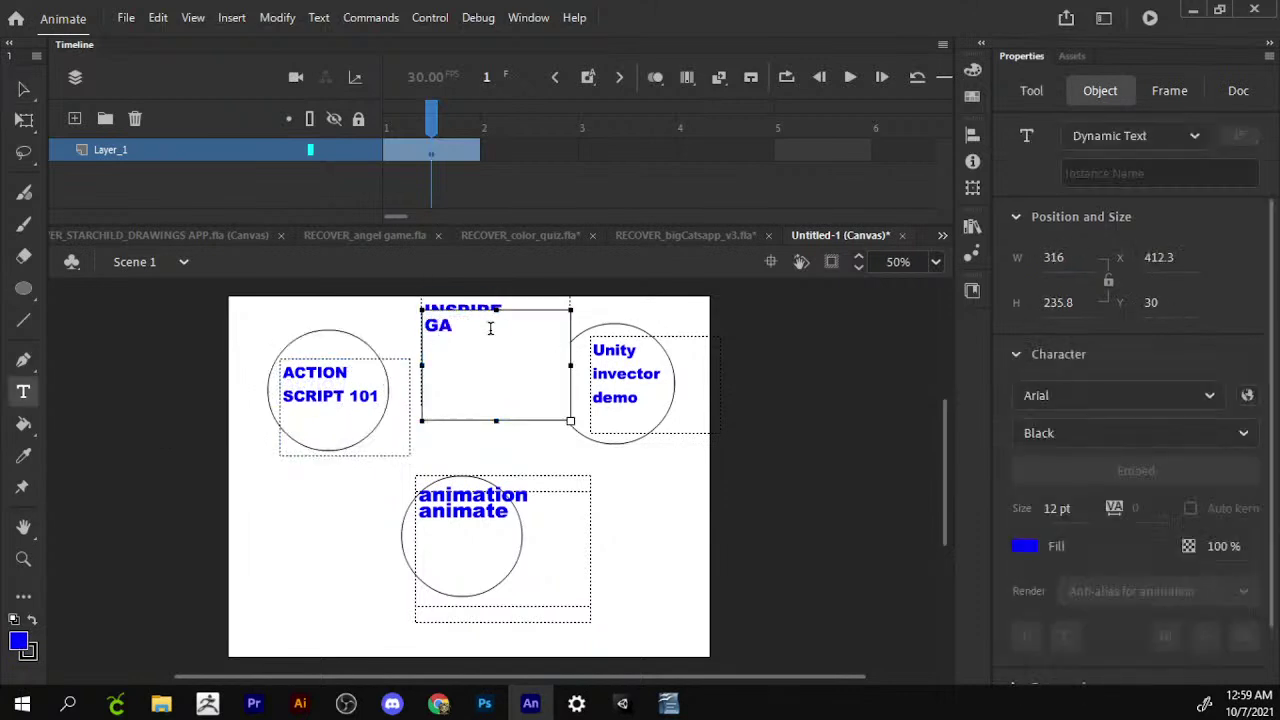
type("ME DEM")
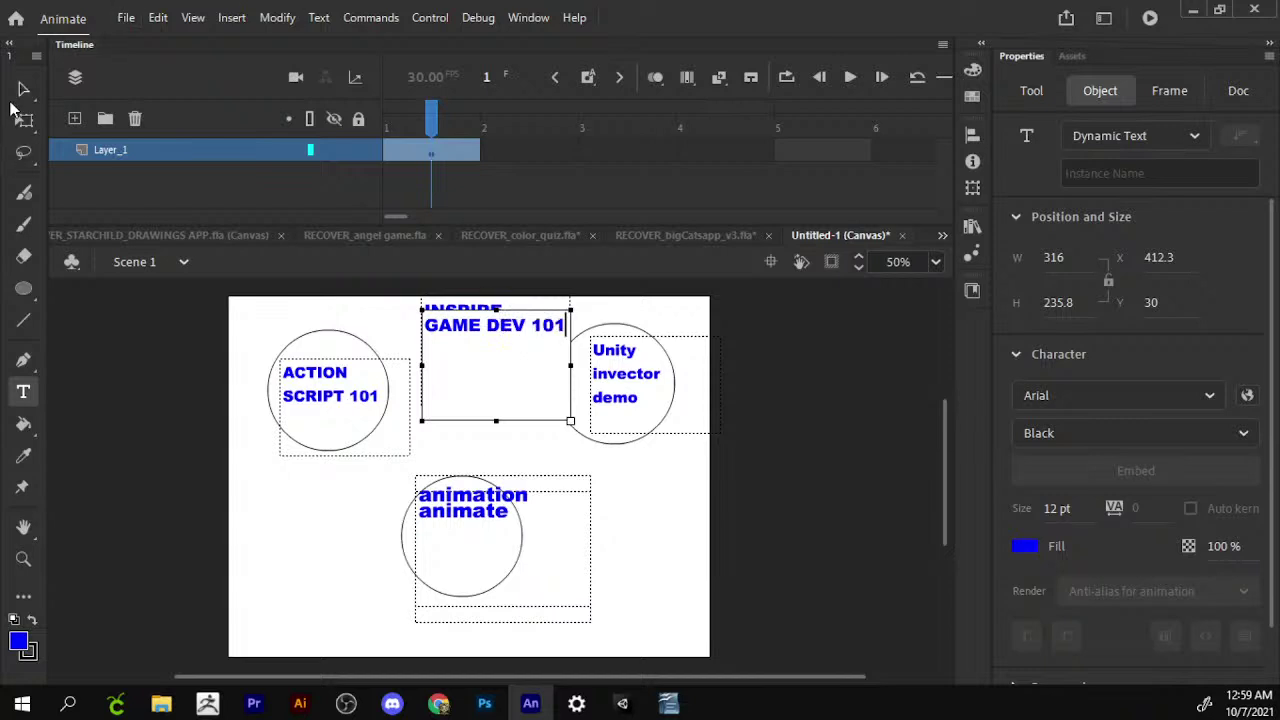
left_click(24, 88)
mouse_move(572, 347)
left_mouse_down()
mouse_move(537, 362)
mouse_move(320, 344)
left_mouse_up()
key("t")
left_click(500, 343)
type("STATIONS")
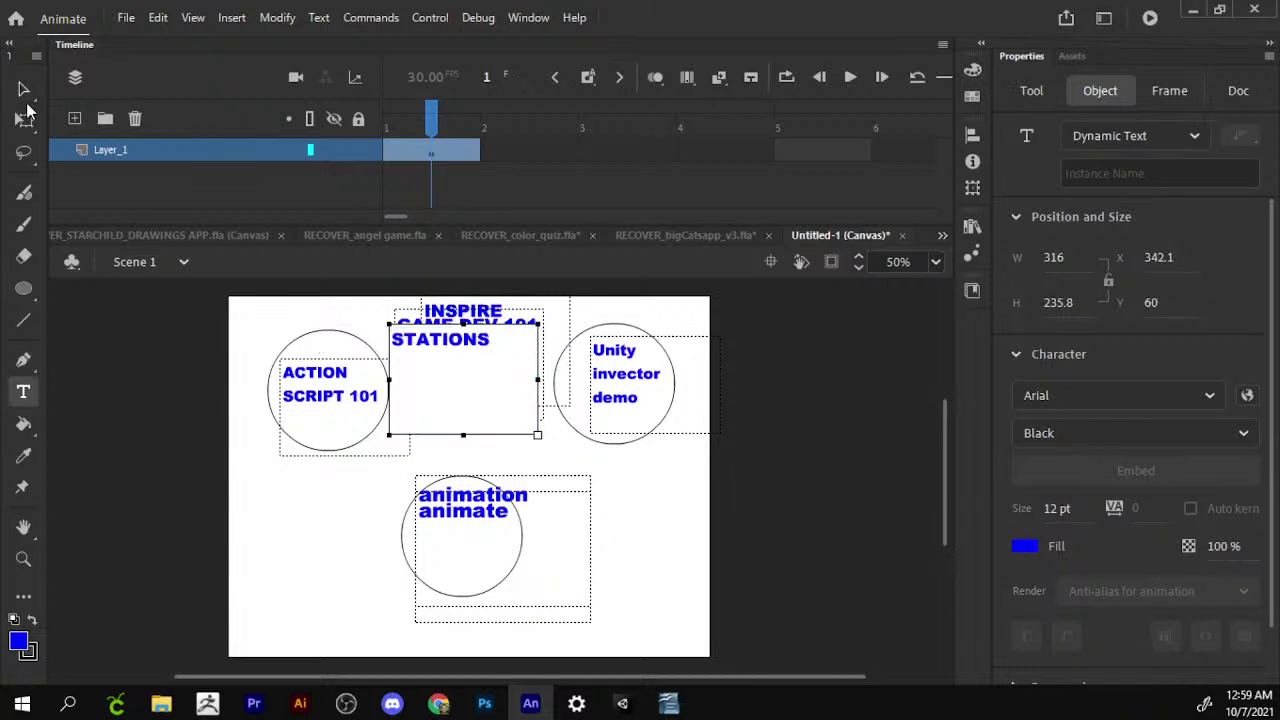
left_click(25, 98)
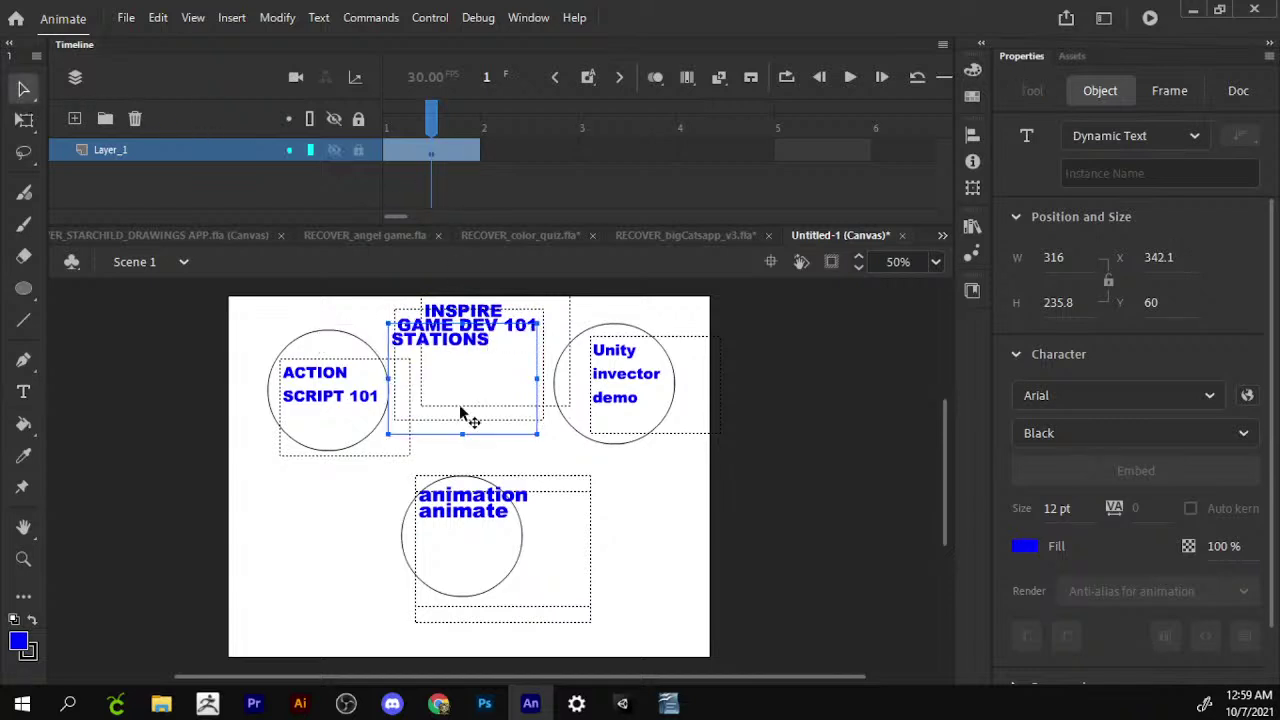
left_click_drag(480, 337, 497, 337)
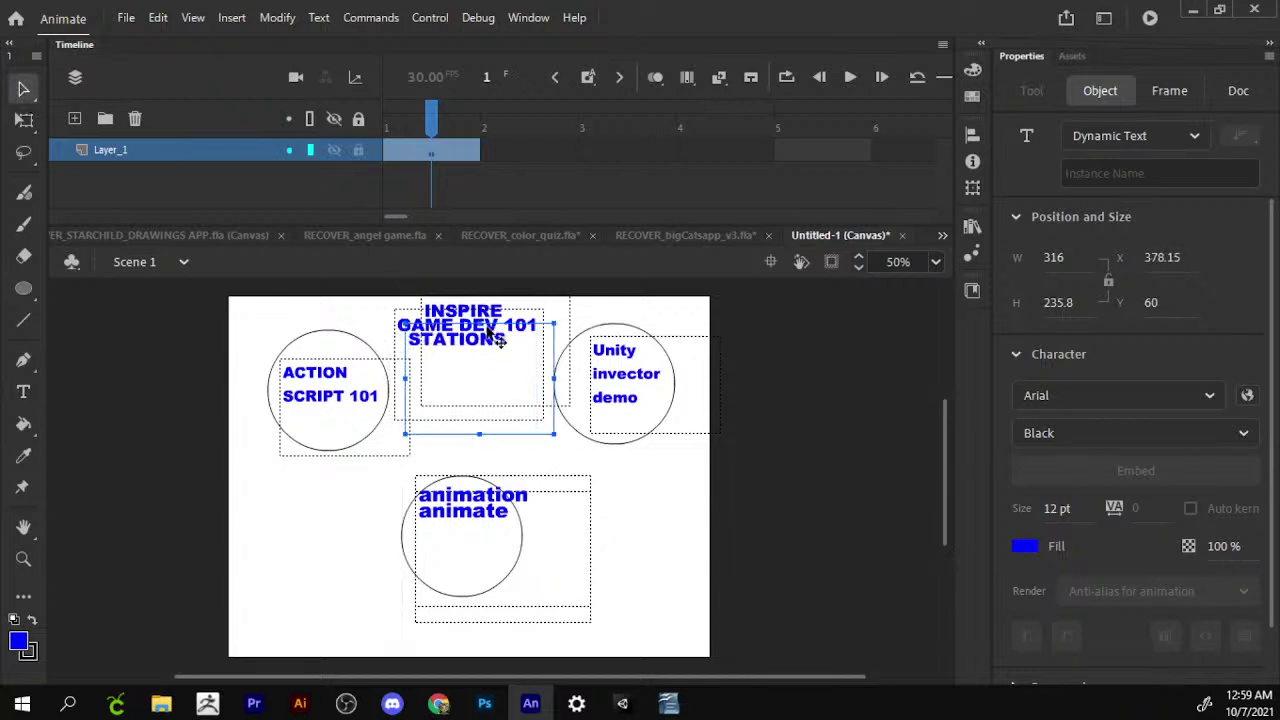
Move the Unity circle and the ACTION SCRIPT circle, each with its text, lower on the stage.
left_click(351, 348)
scroll(520, 400, "up", 1)
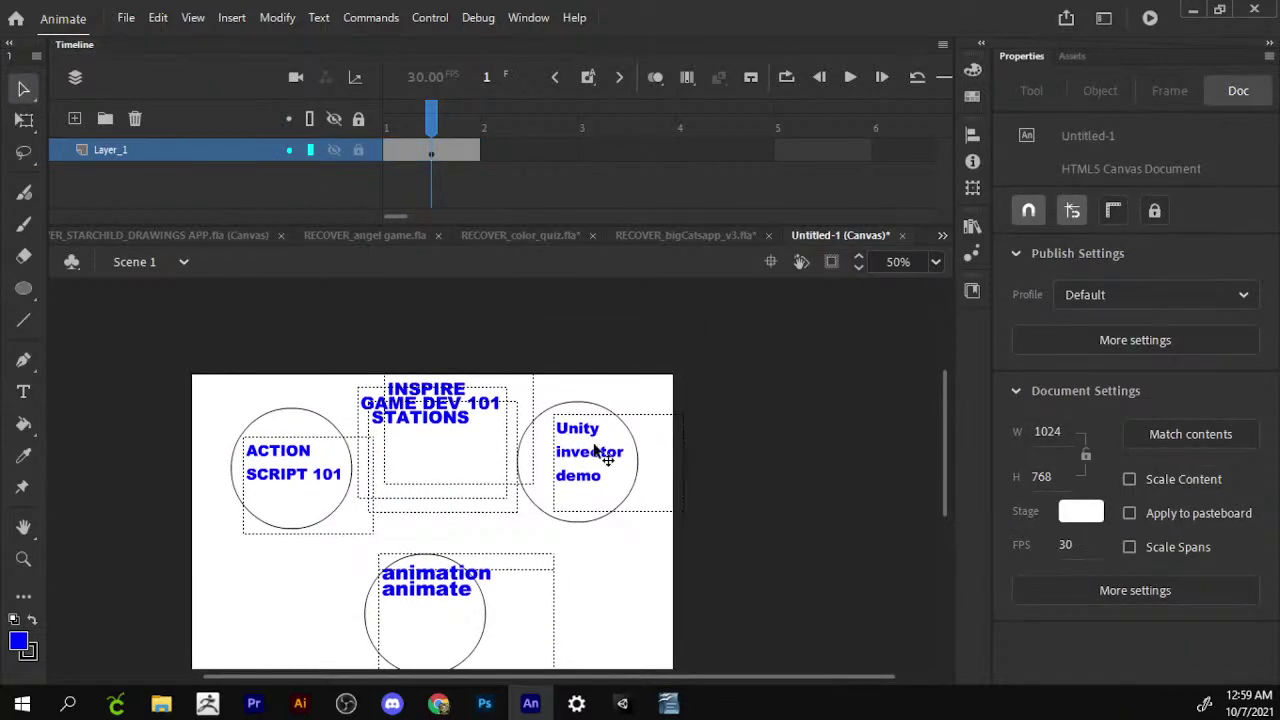
left_click_drag(690, 330, 500, 490)
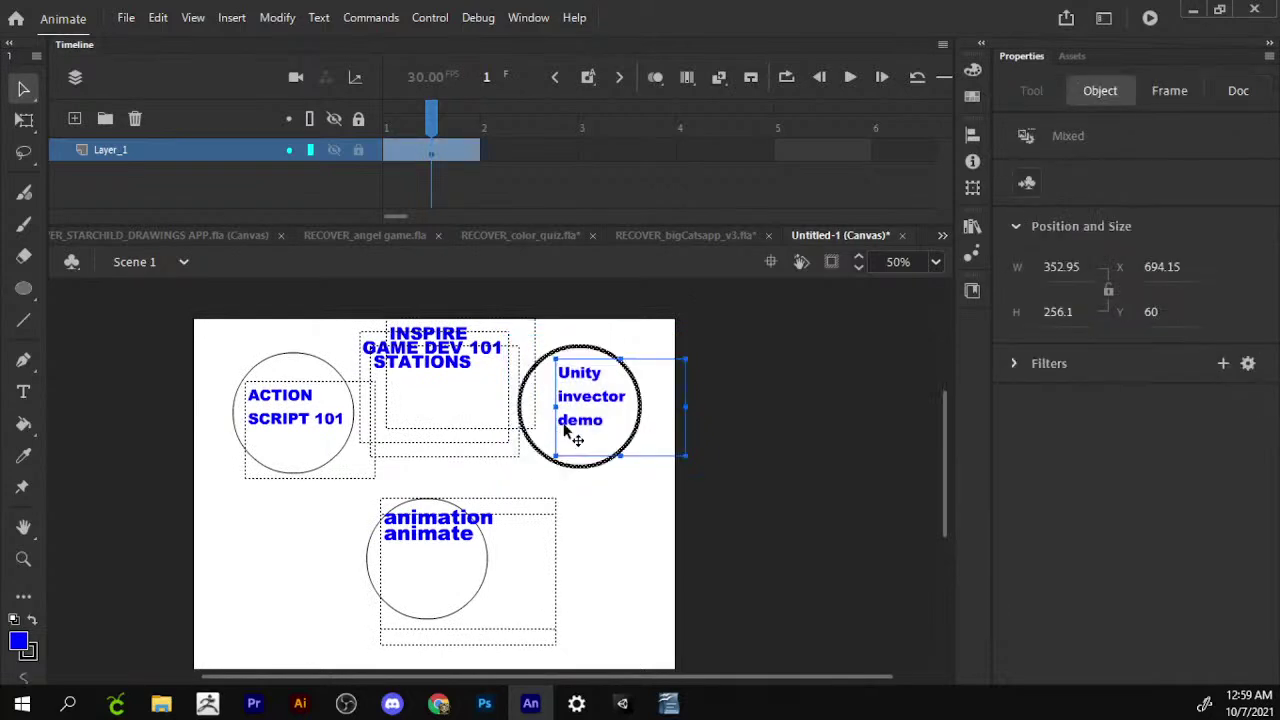
left_click_drag(603, 418, 605, 488)
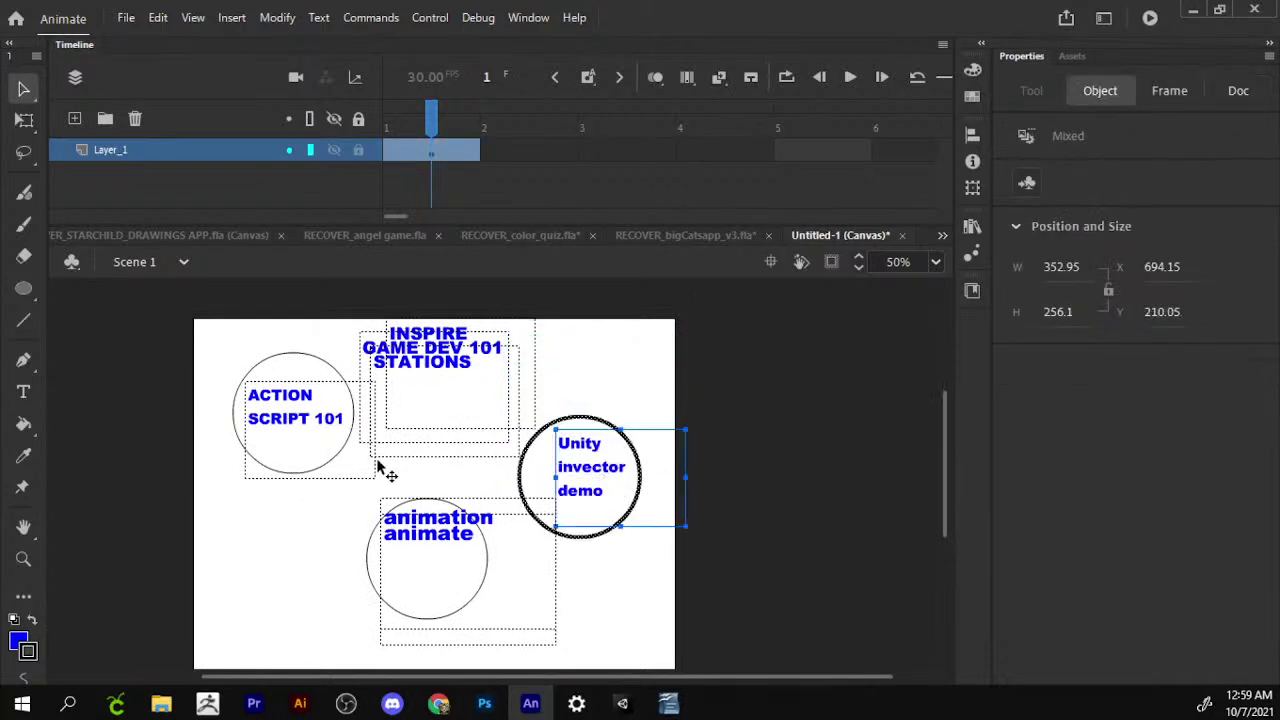
left_click_drag(213, 349, 354, 491)
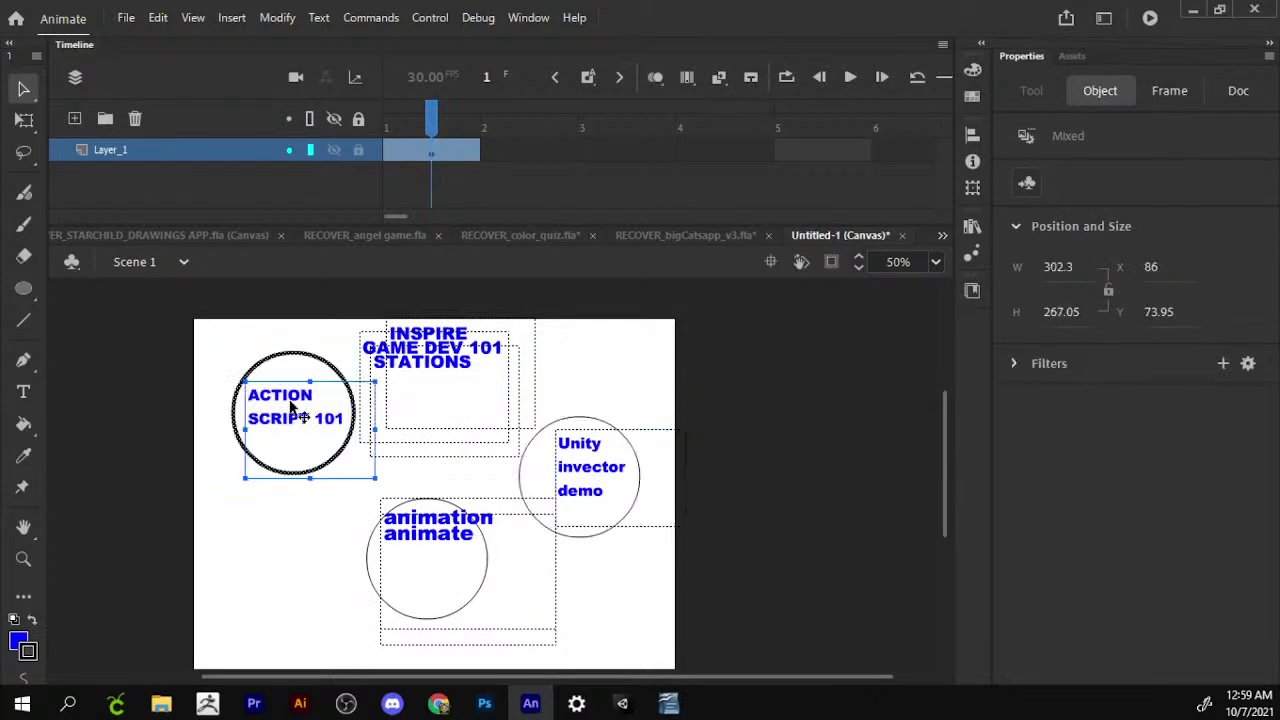
left_click_drag(283, 397, 283, 474)
Separate the word 'animation' to the stage's lower-left, leaving 'animate' in the bottom circle.
scroll(360, 525, "down", 1)
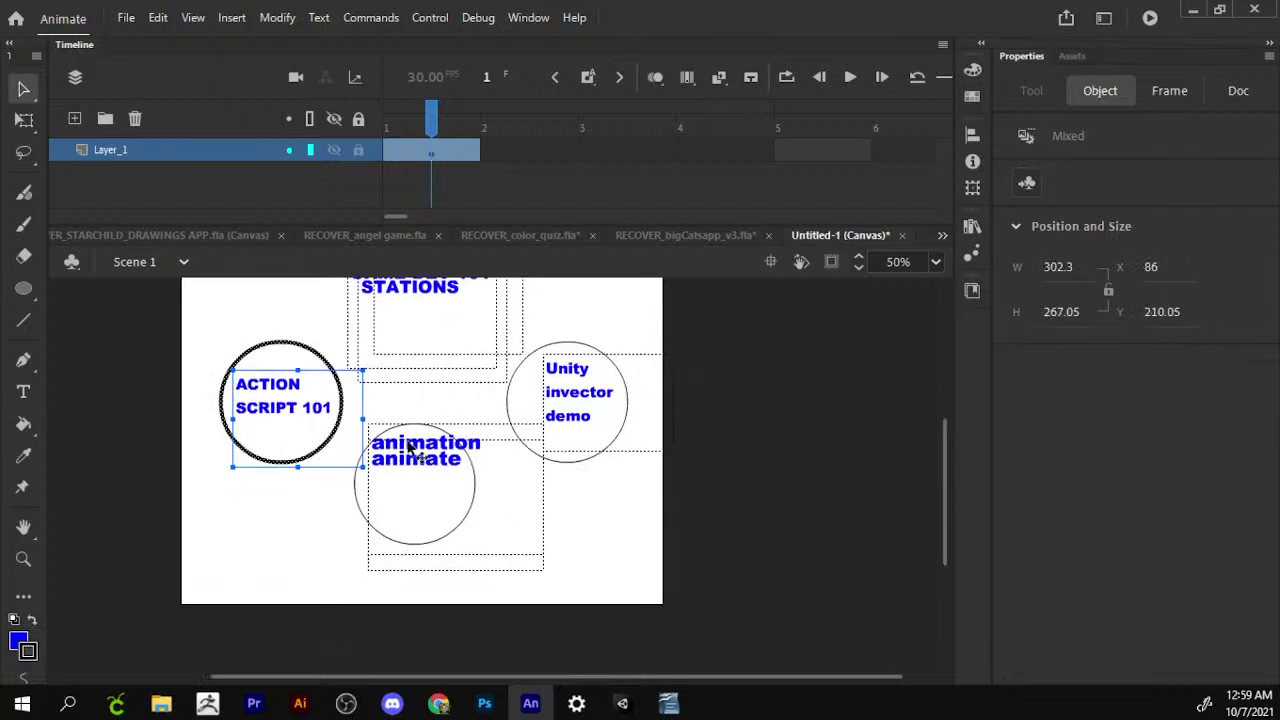
left_click(430, 466)
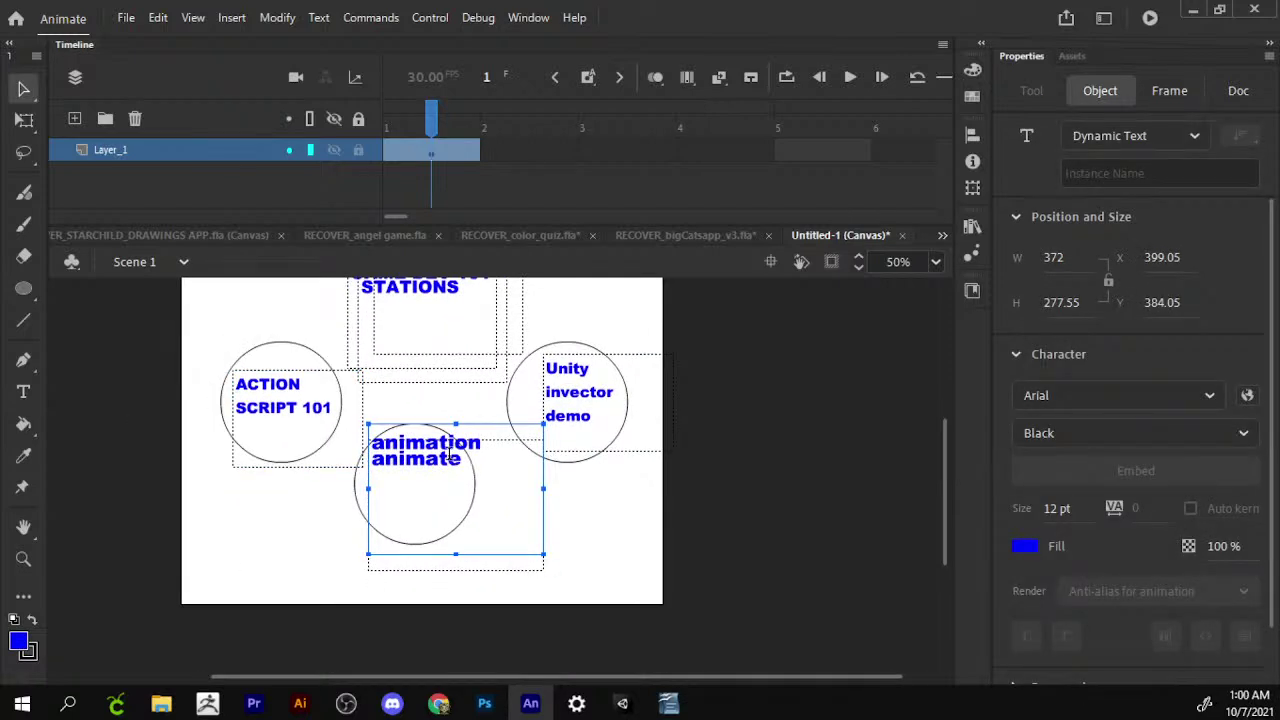
double_click(458, 462)
left_click(24, 89)
key("shift+Up")
key("shift+Up")
key("shift+Up")
key("shift+Up")
key("shift+Up")
key("shift+Up")
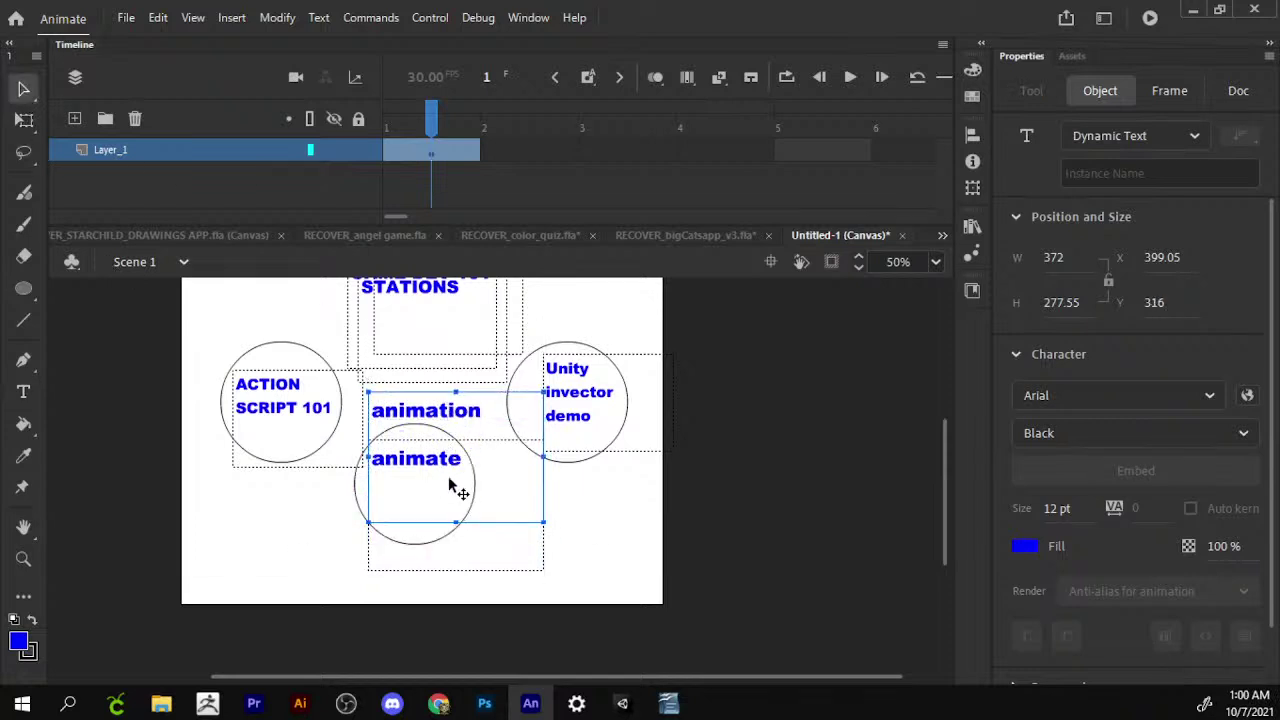
left_click(293, 530)
double_click(437, 460)
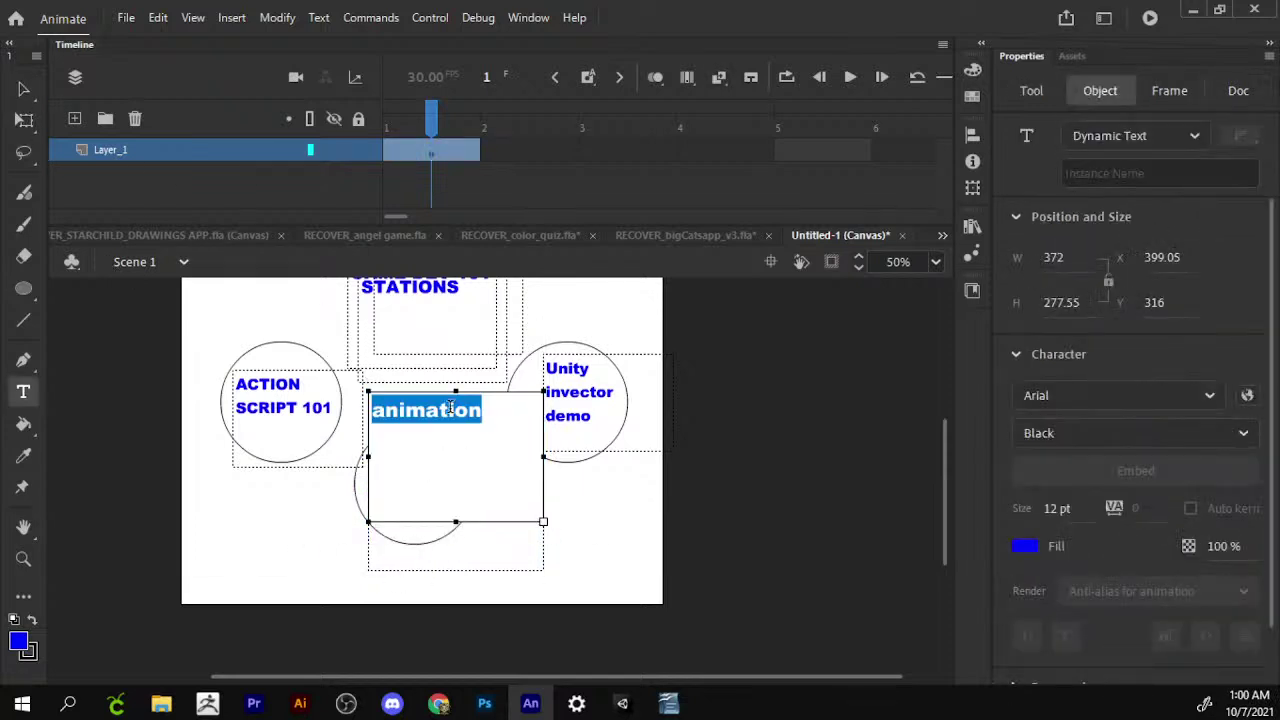
left_click(24, 89)
left_click_drag(471, 430, 263, 597)
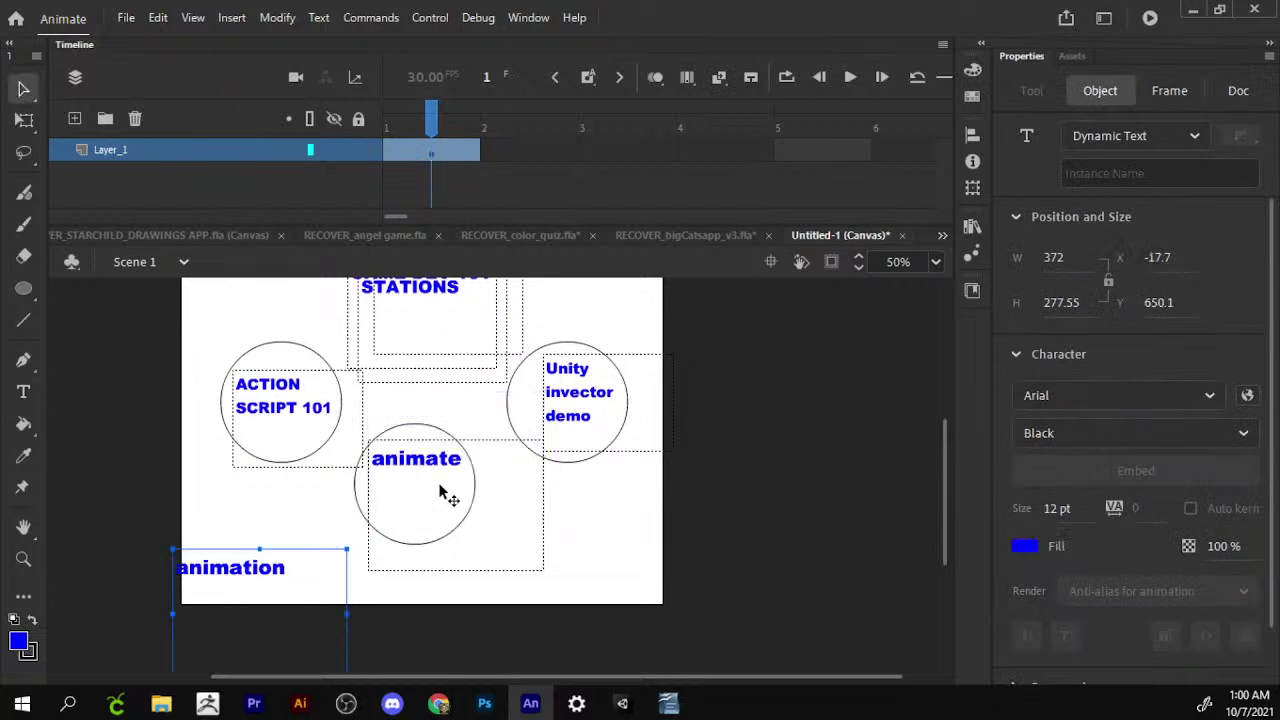
double_click(449, 466)
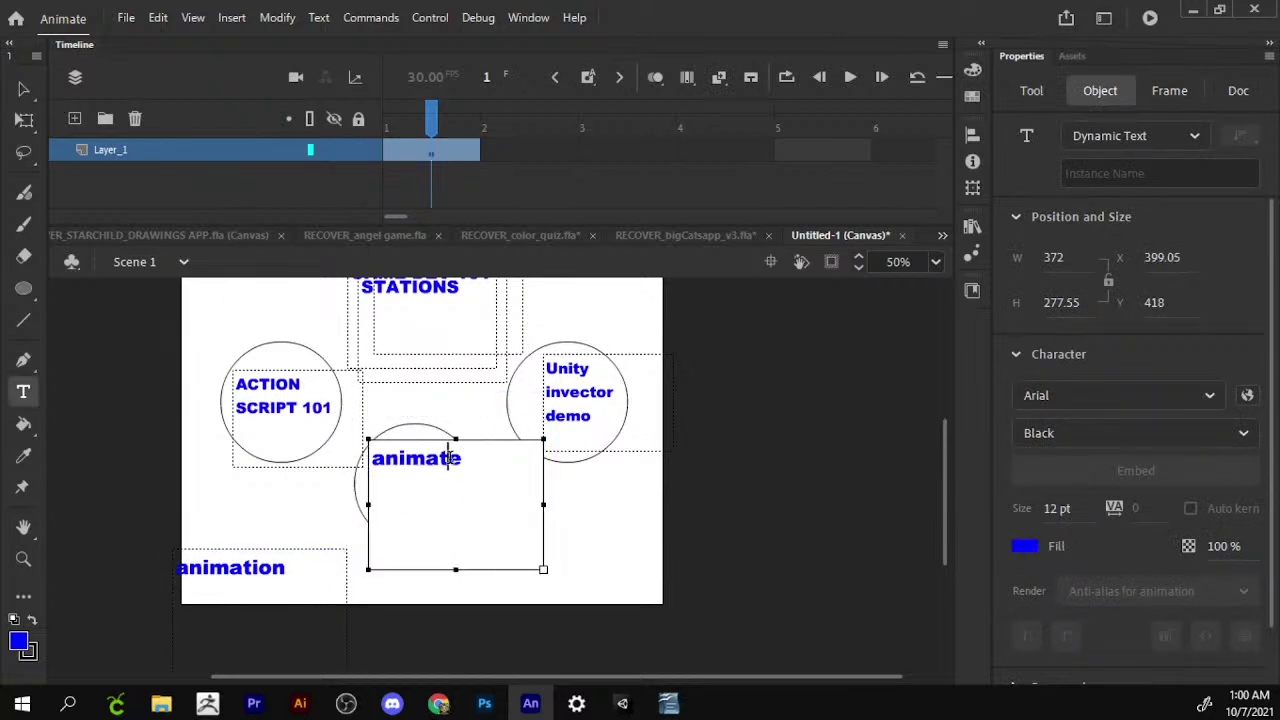
Replace the bottom circle's 'animate' text with 101 and move it down.
key("ctrl+a")
type("1")
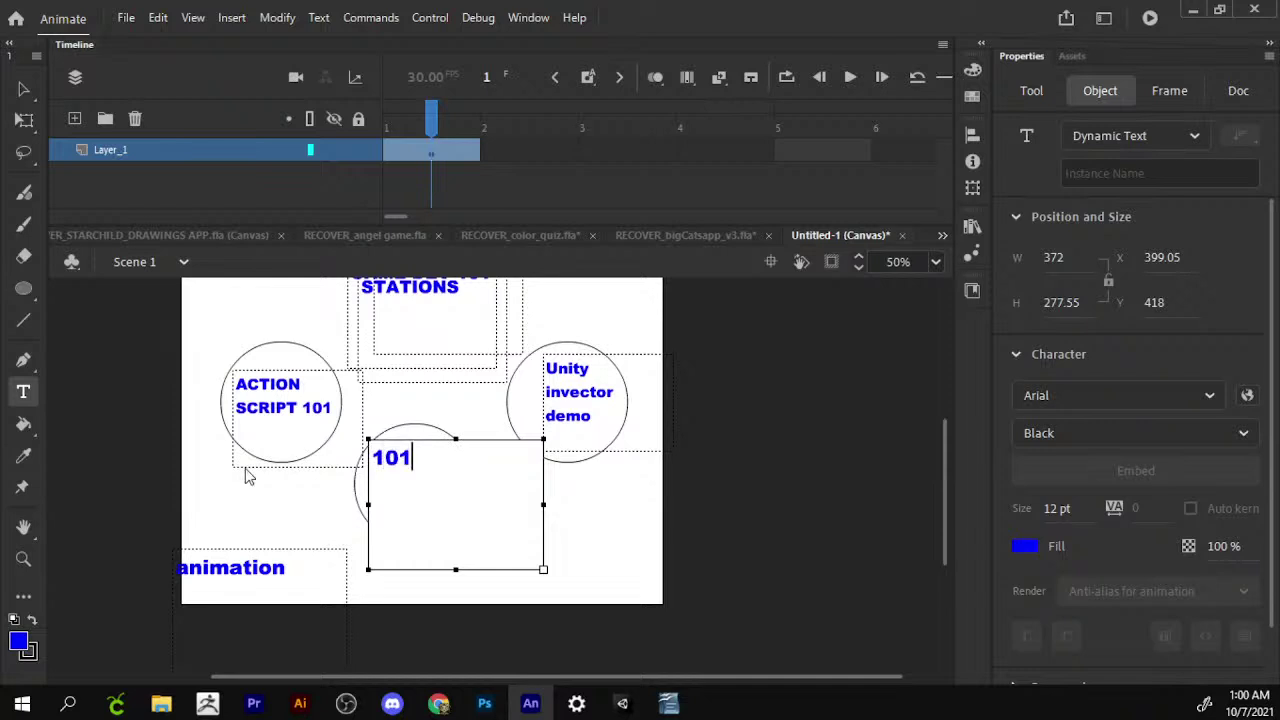
left_click(24, 89)
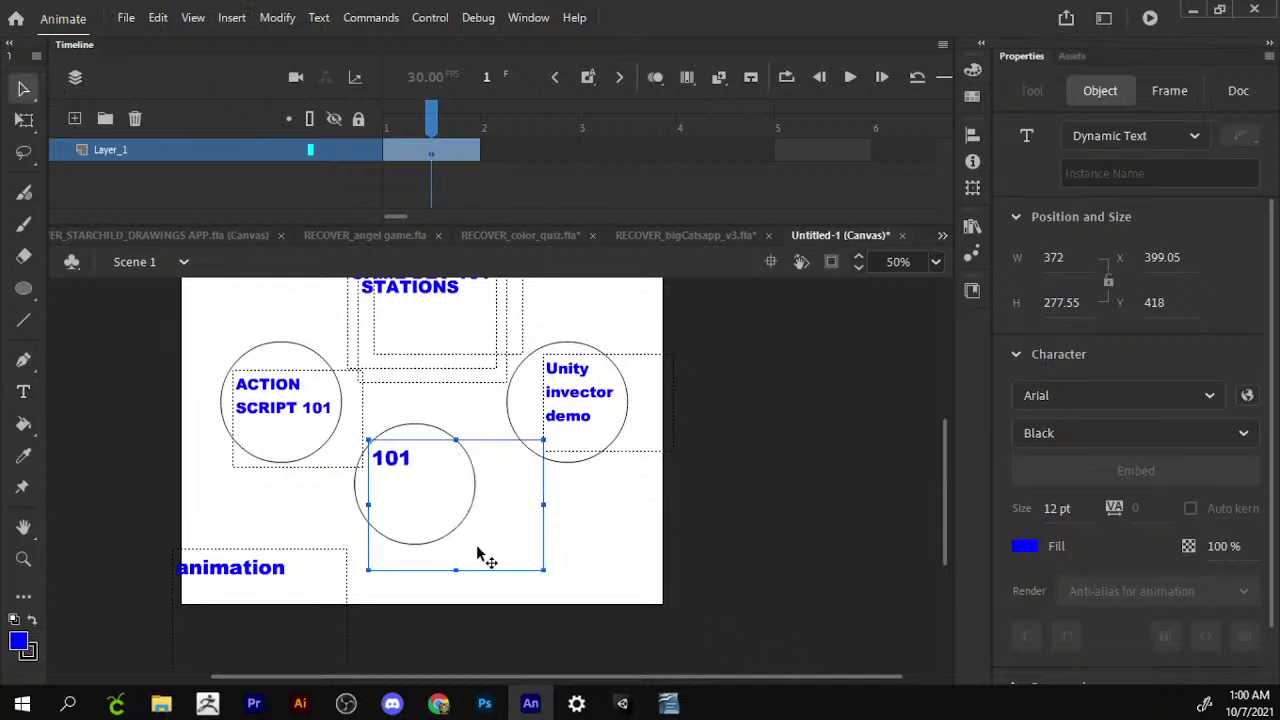
left_click_drag(406, 471, 418, 513)
Move the animation text above 101 and capitalise it to 'Animation'.
key("q")
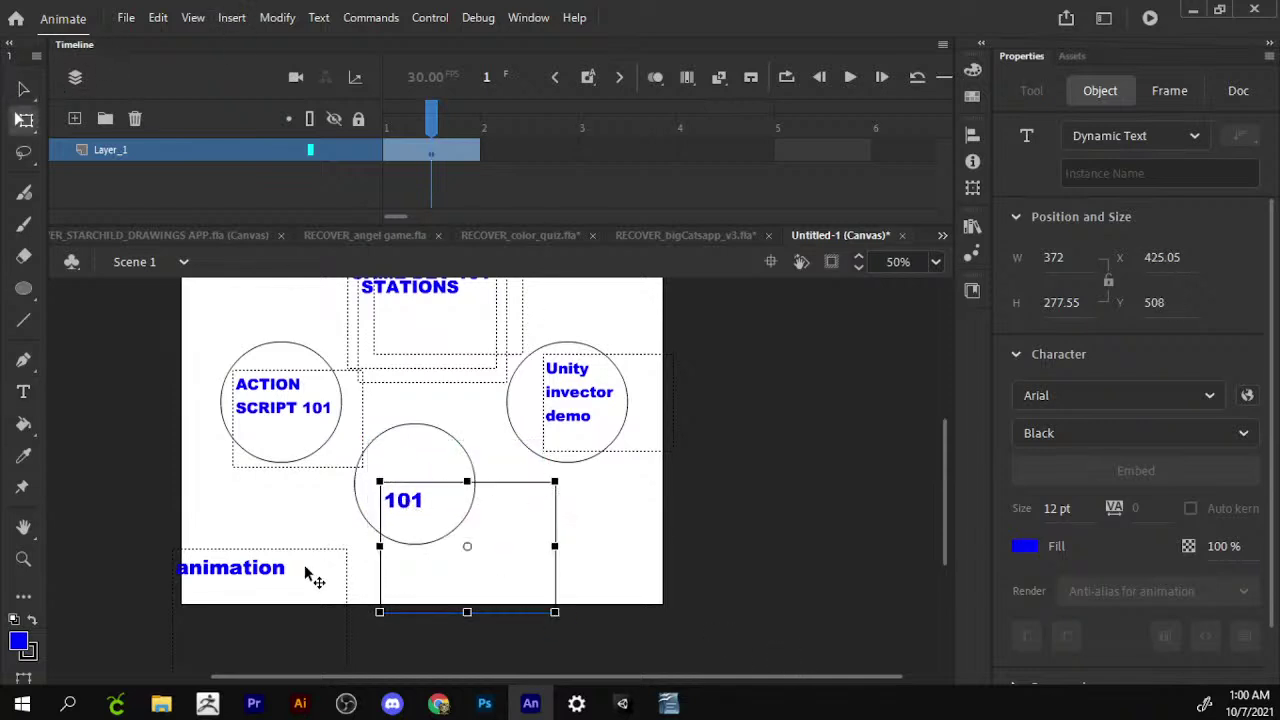
mouse_move(308, 572)
left_mouse_down()
mouse_move(395, 487)
mouse_move(360, 478)
left_mouse_up()
double_click(365, 490)
key("BackSpace")
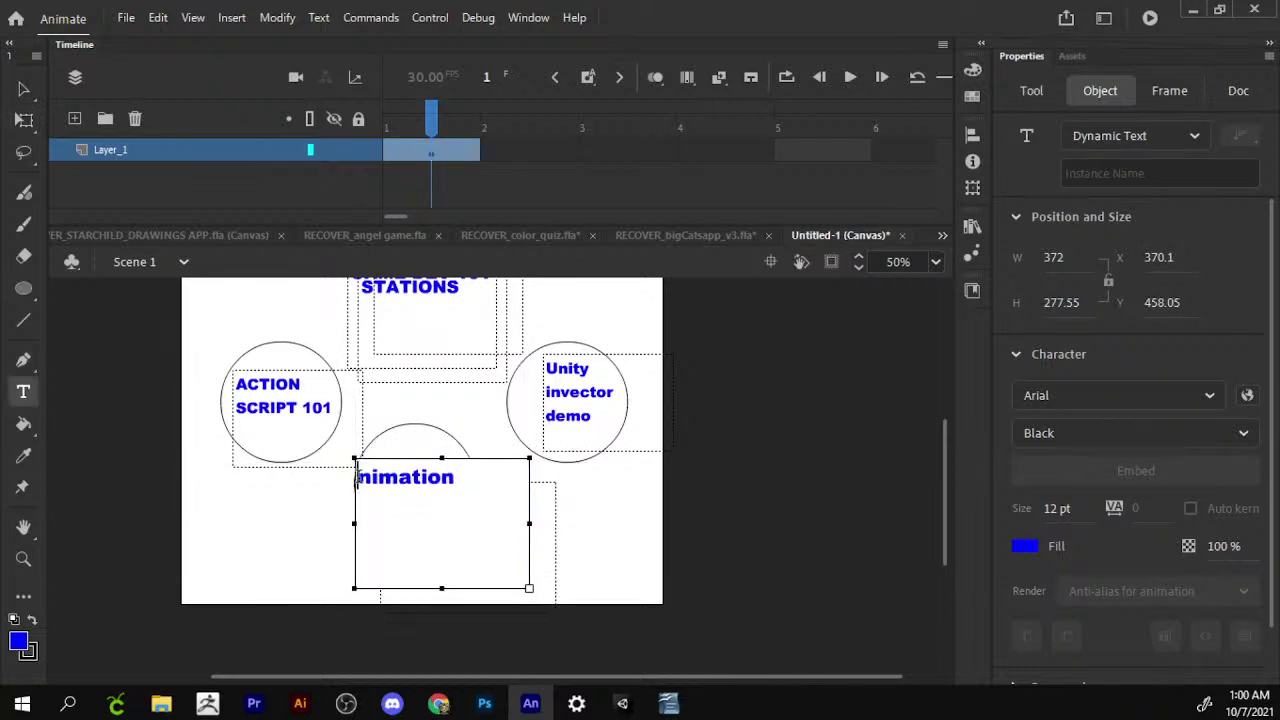
type("a")
key("BackSpace")
type("A")
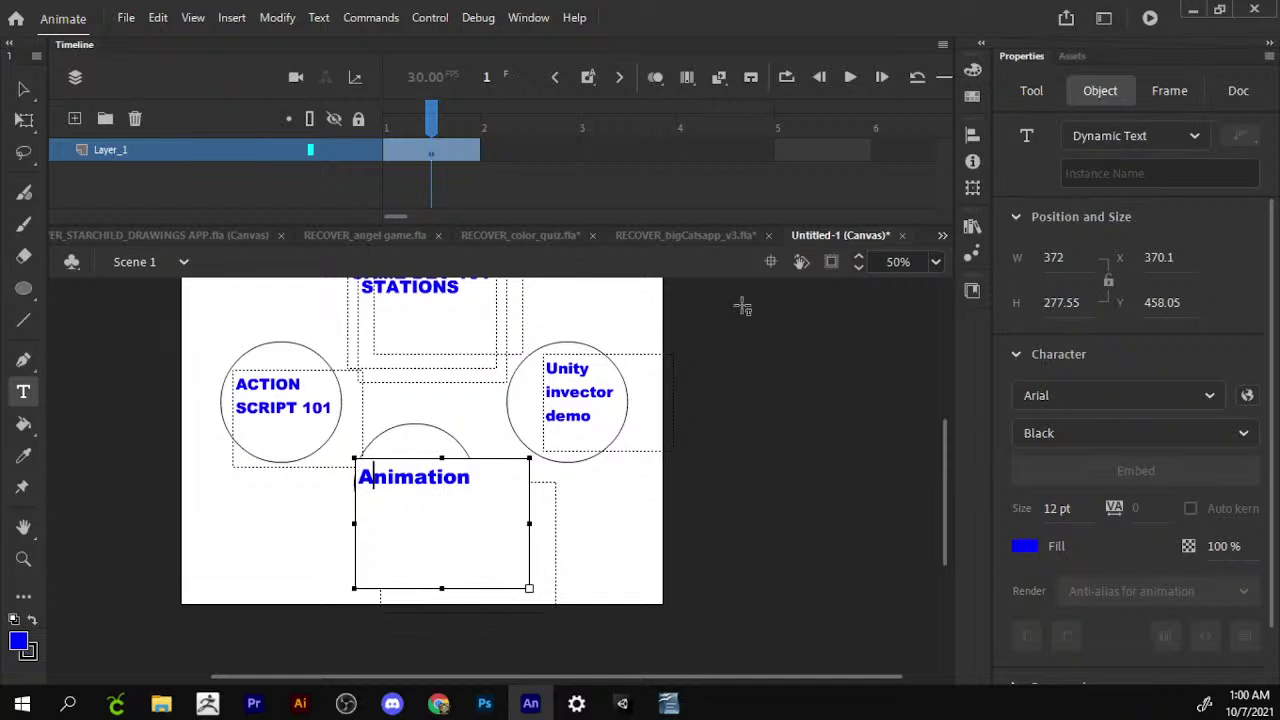
left_click(24, 90)
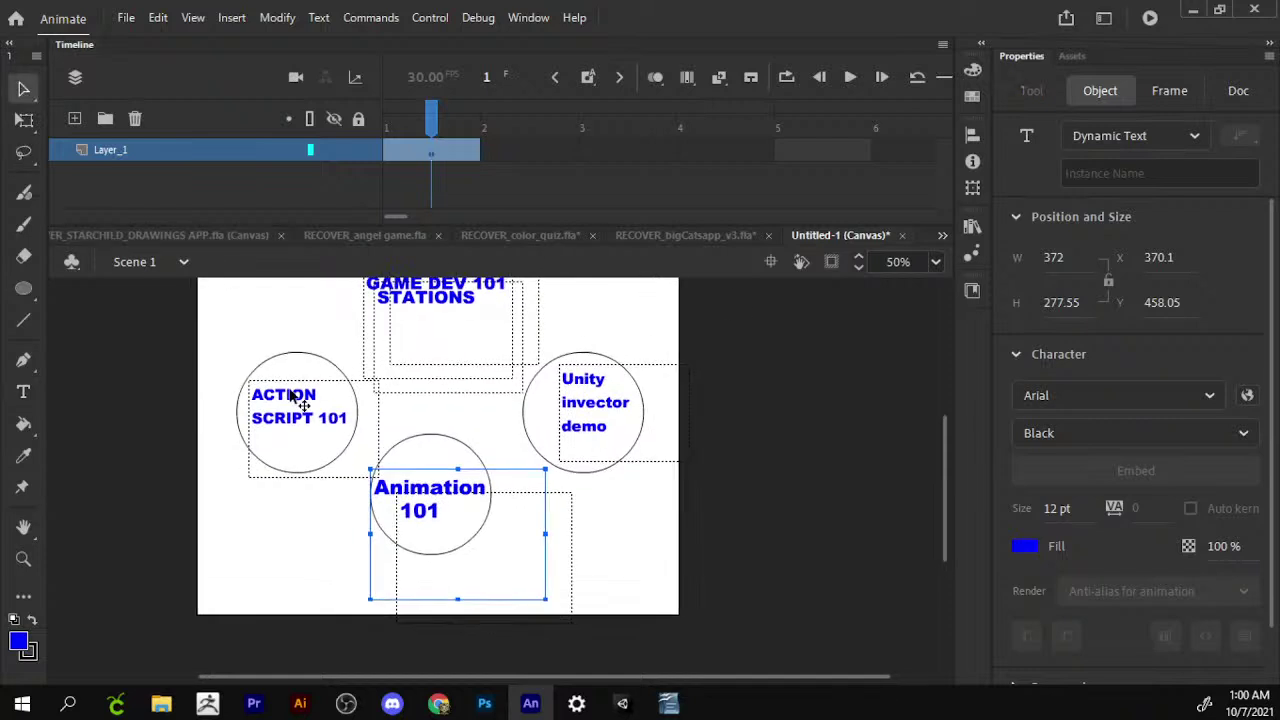
Spread the side circles, moving ACTION SCRIPT left and Unity right.
left_click_drag(204, 333, 358, 490)
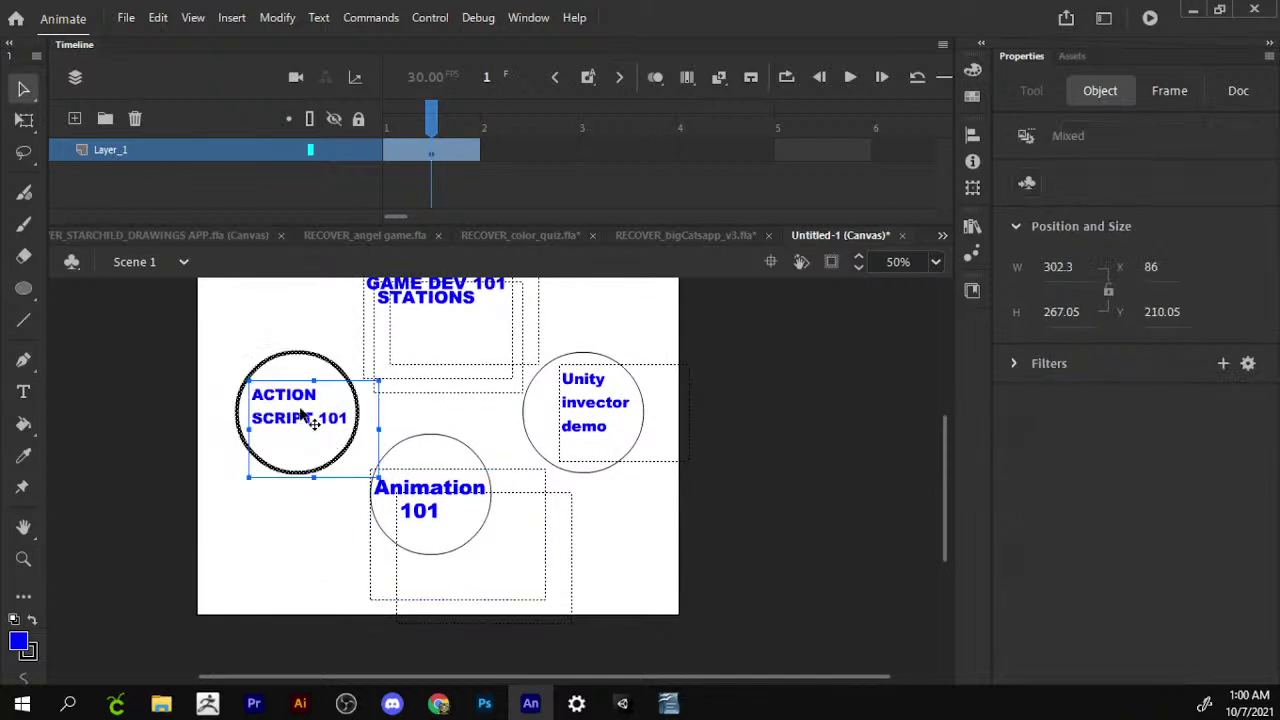
left_click_drag(300, 413, 271, 414)
left_click_drag(777, 329, 527, 505)
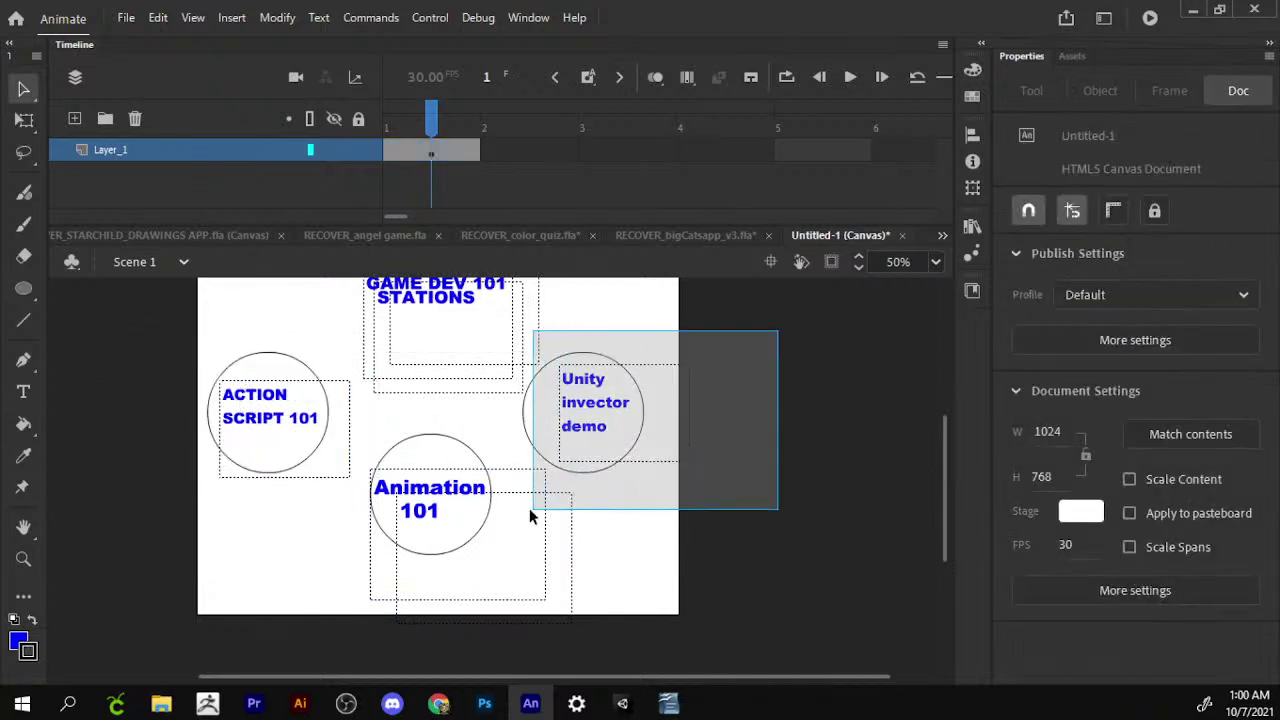
mouse_move(614, 432)
left_mouse_down()
mouse_move(657, 432)
mouse_move(612, 414)
left_mouse_up()
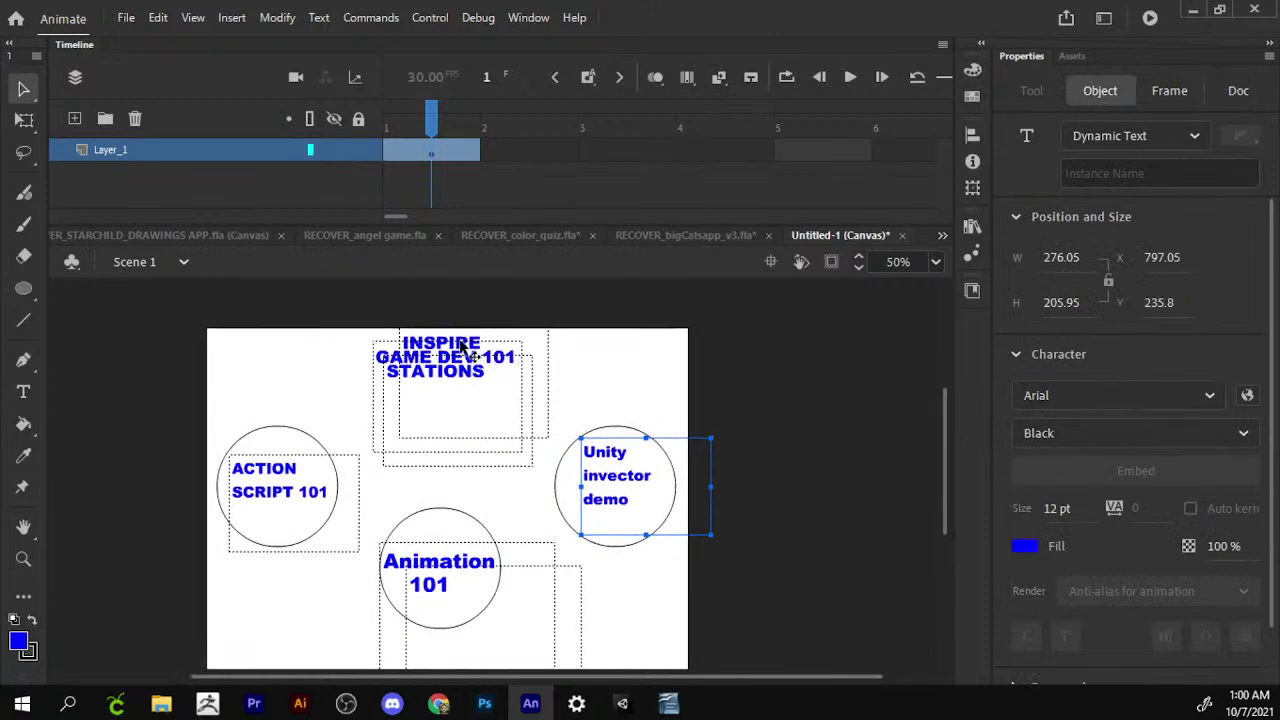
Shrink the INSPIRE GAME DEV 101 STATIONS title into the lower left.
left_click_drag(462, 347, 457, 350)
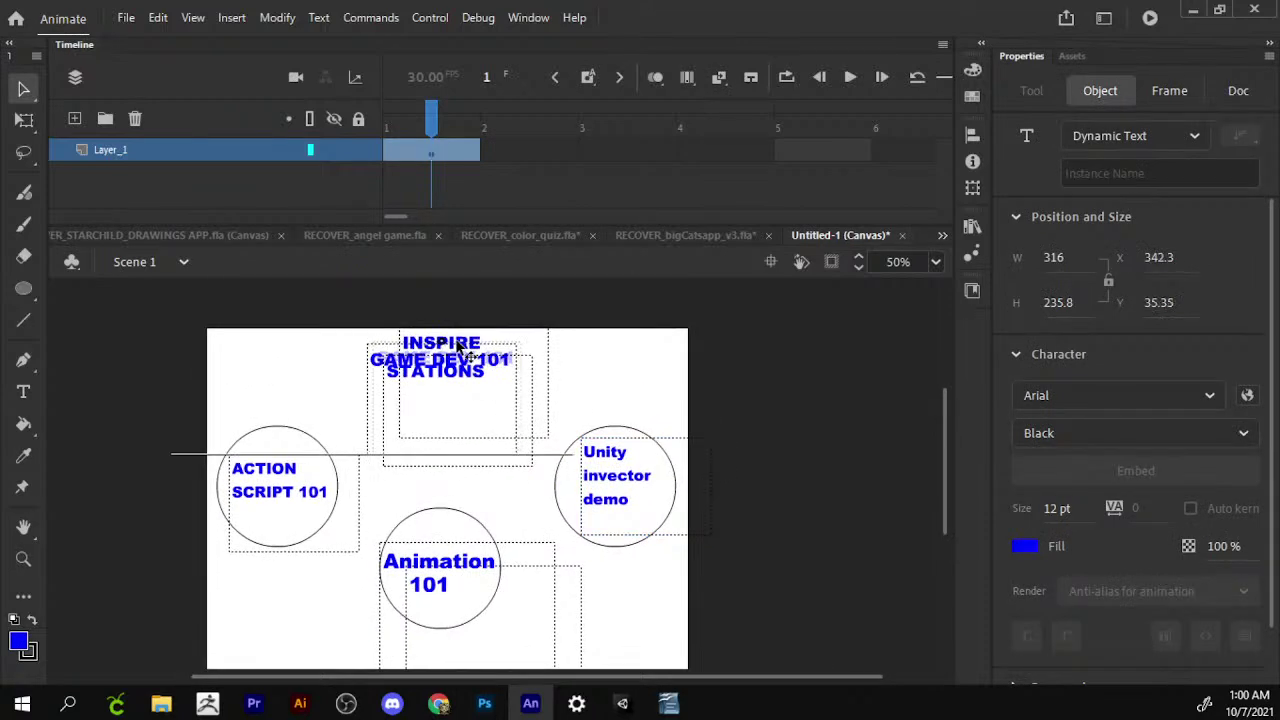
left_click(619, 331)
left_click(468, 380)
left_click(647, 307)
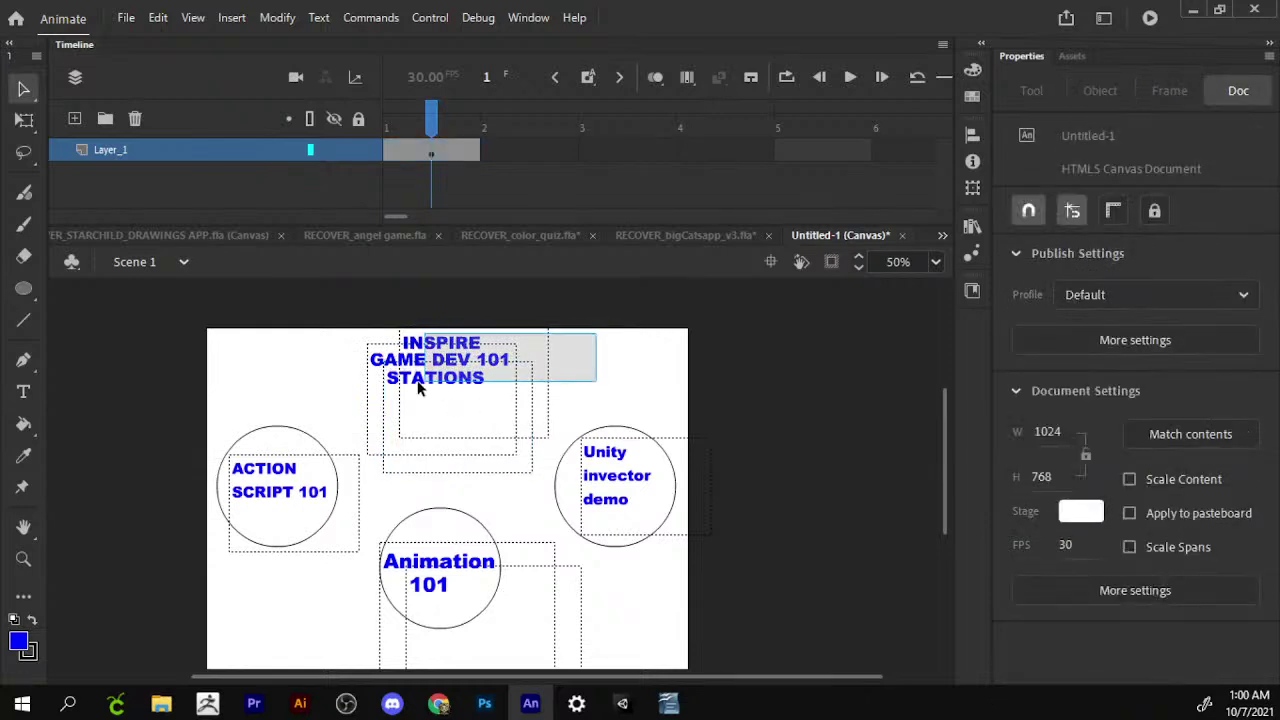
left_click_drag(435, 367, 558, 545)
key("q")
mouse_move(666, 514)
left_mouse_down()
mouse_move(645, 513)
mouse_move(603, 548)
mouse_move(290, 642)
left_mouse_up()
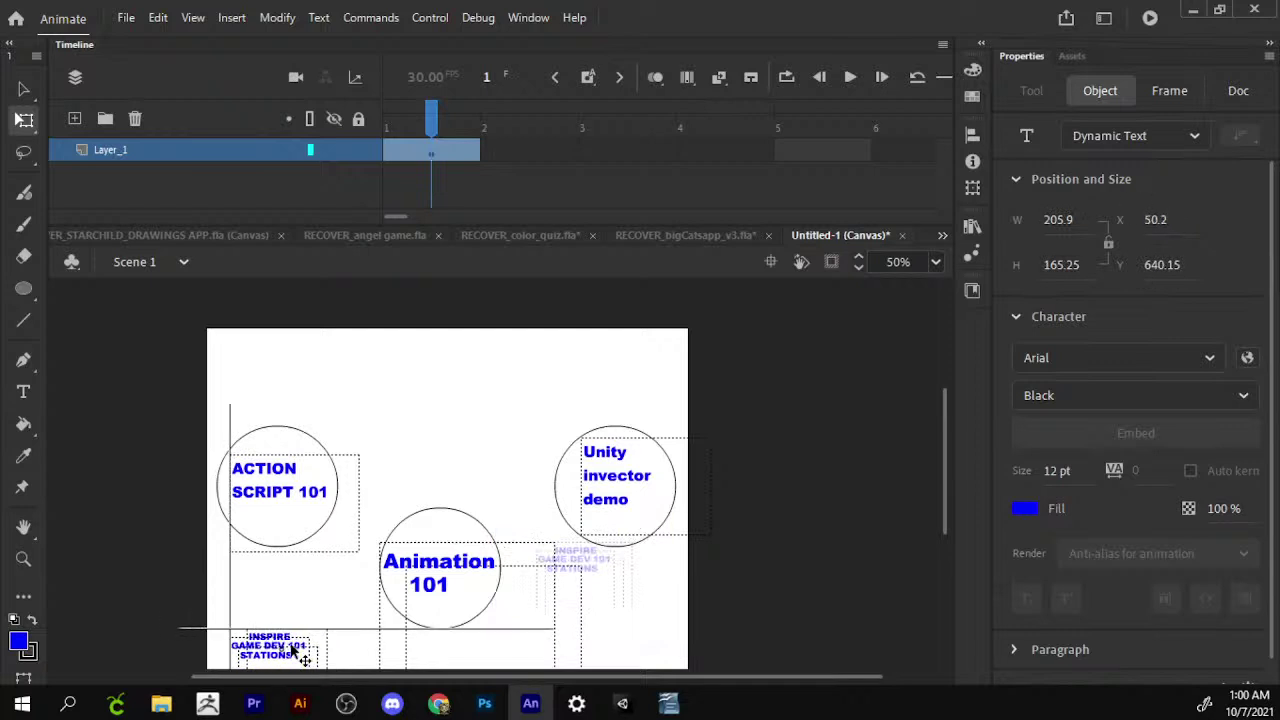
left_click(345, 546)
Place a copy of the Animation text at top centre and retype it as MAIN.
left_click_drag(511, 565, 495, 432)
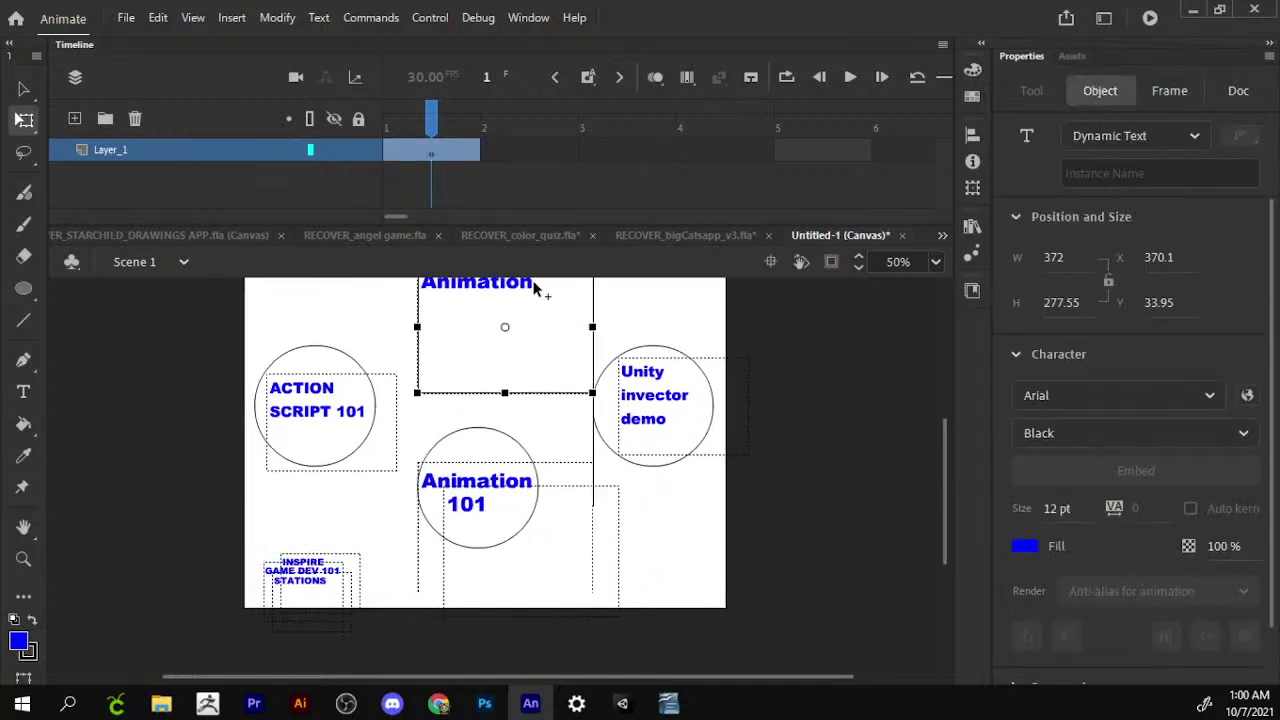
double_click(505, 420)
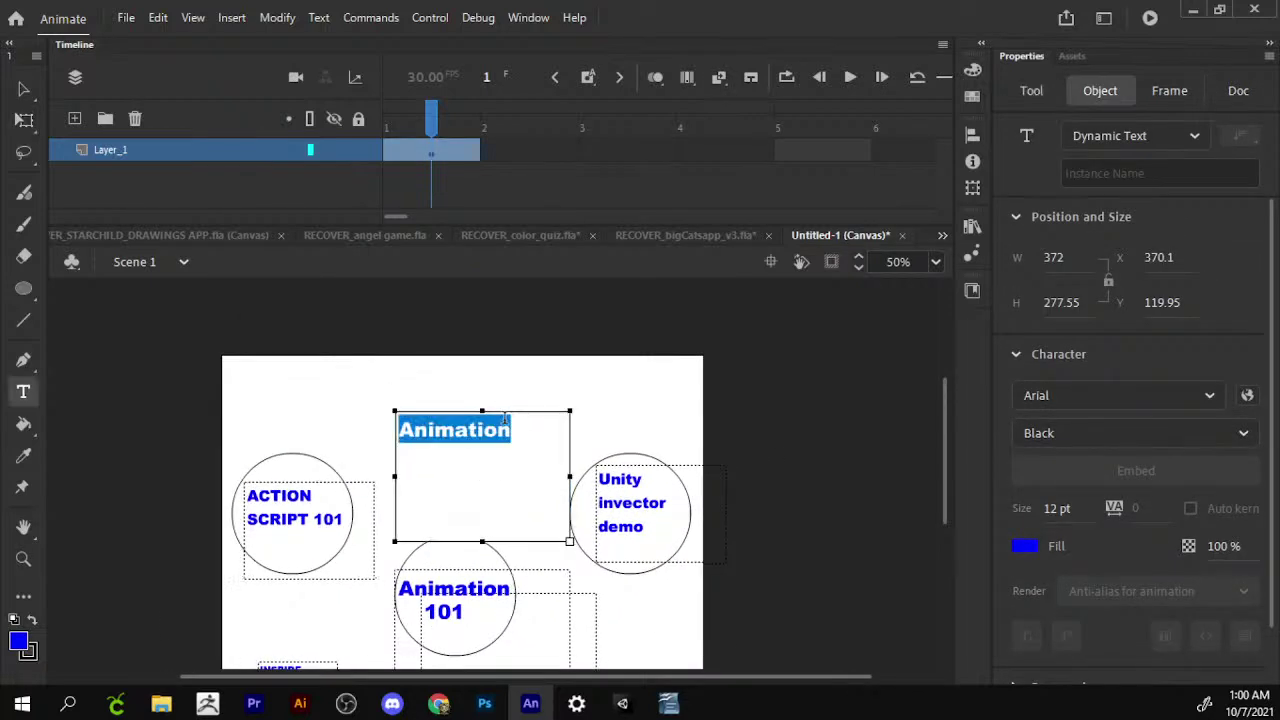
type("MAIN")
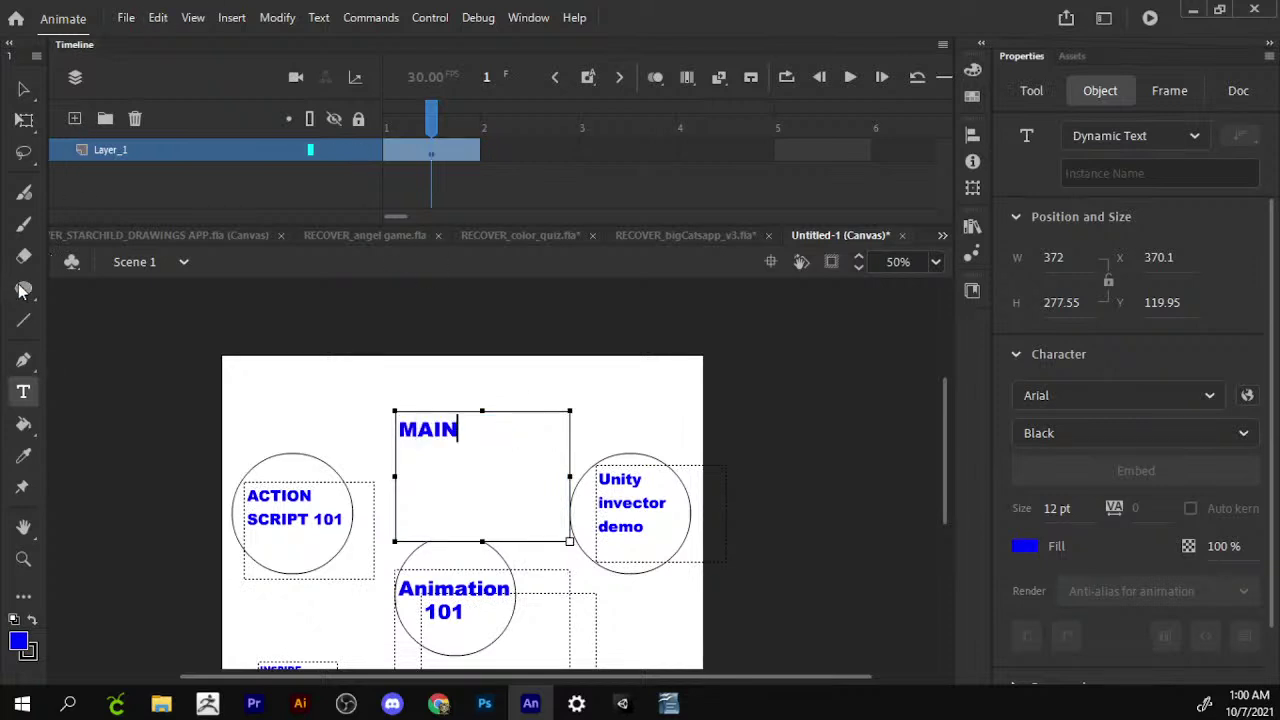
Draw a blue rectangle along the stage top and shorten its height.
left_click_drag(24, 290, 90, 286)
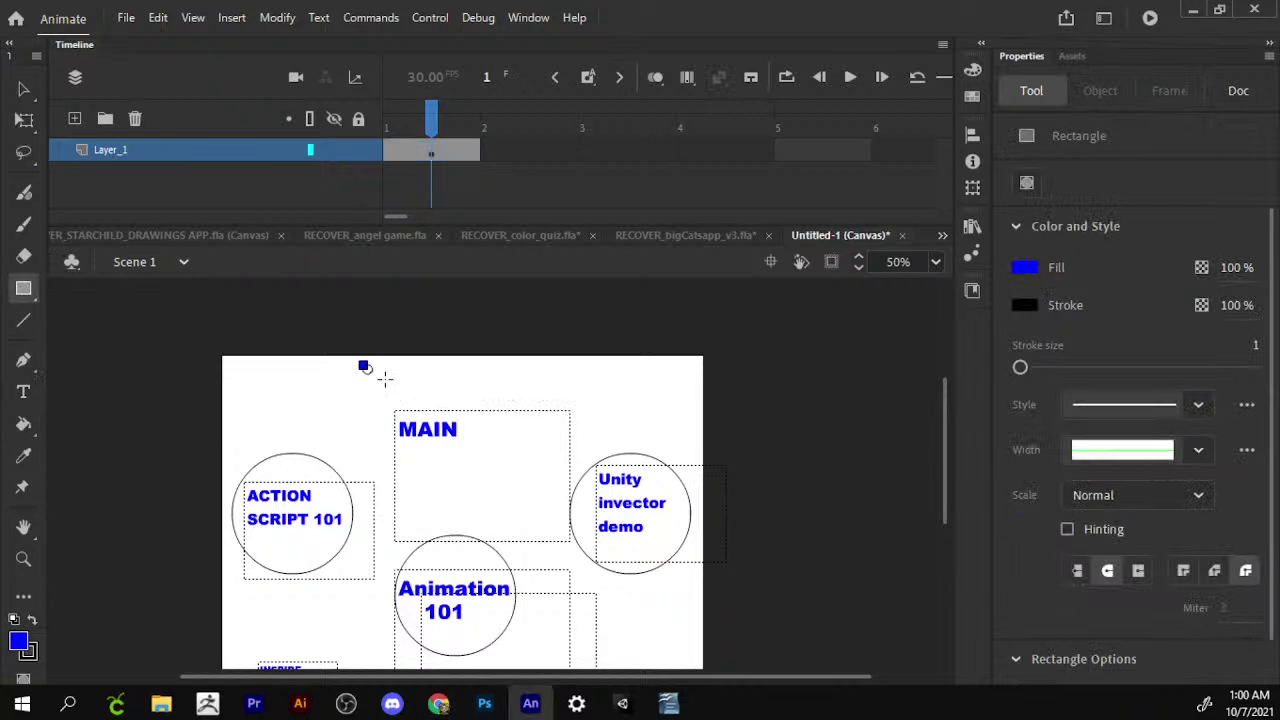
left_click_drag(385, 378, 575, 433)
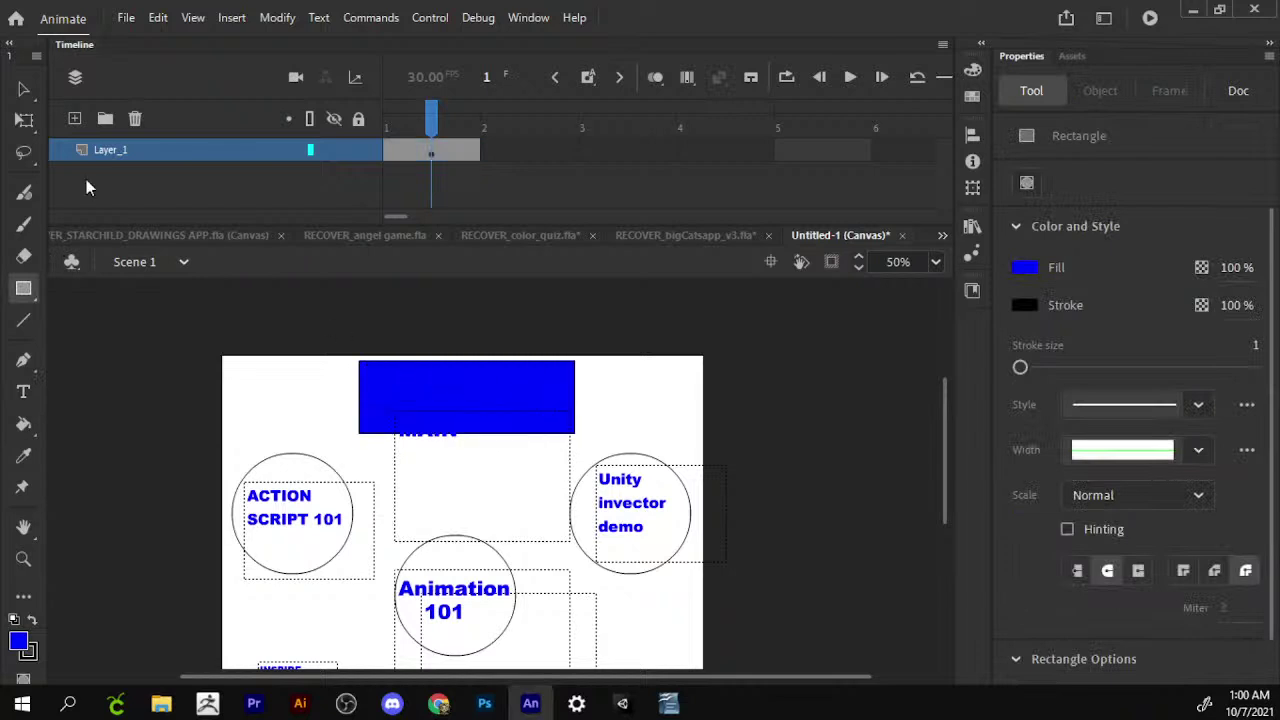
left_click(24, 89)
left_click(480, 410)
left_click_drag(488, 398, 488, 378)
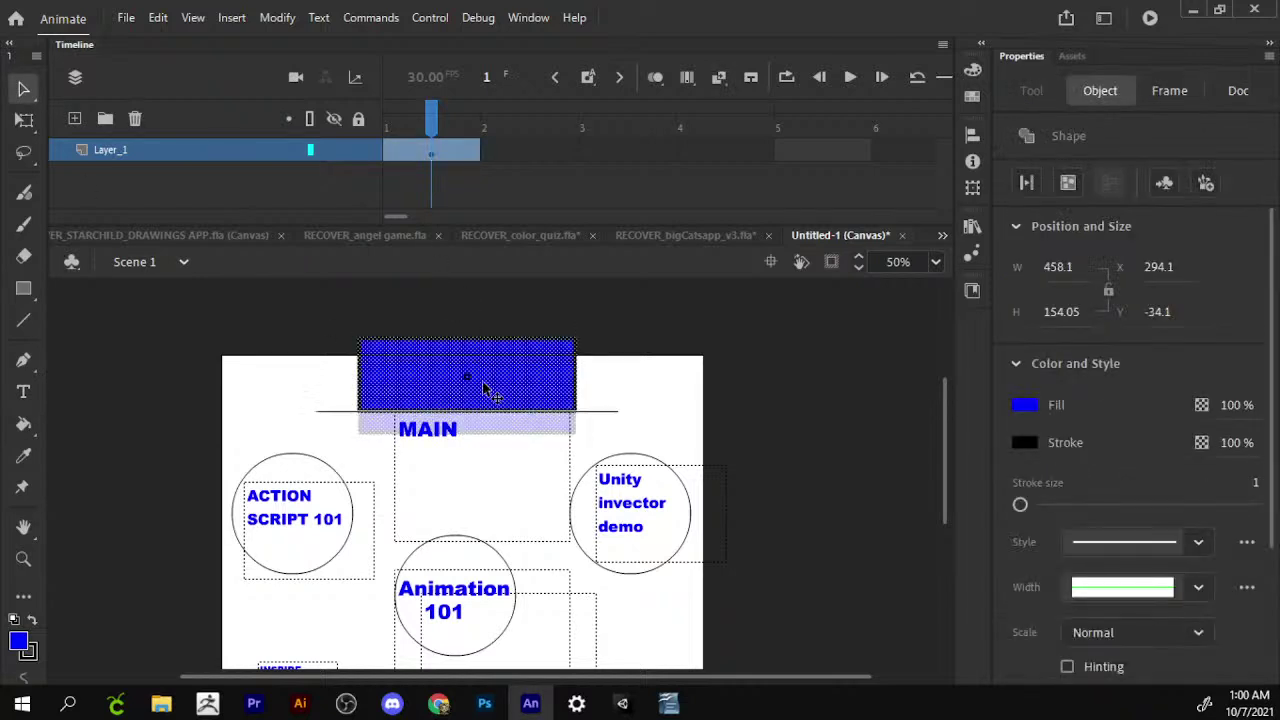
key("q")
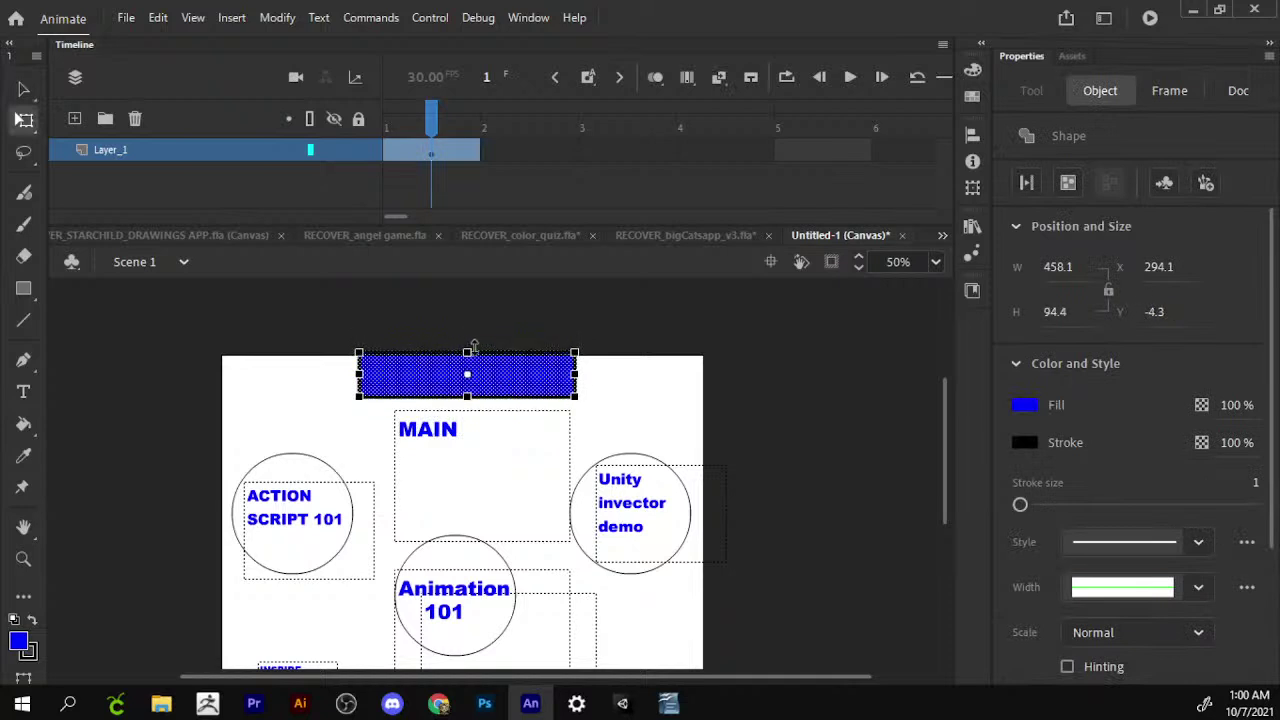
left_click_drag(467, 336, 467, 360)
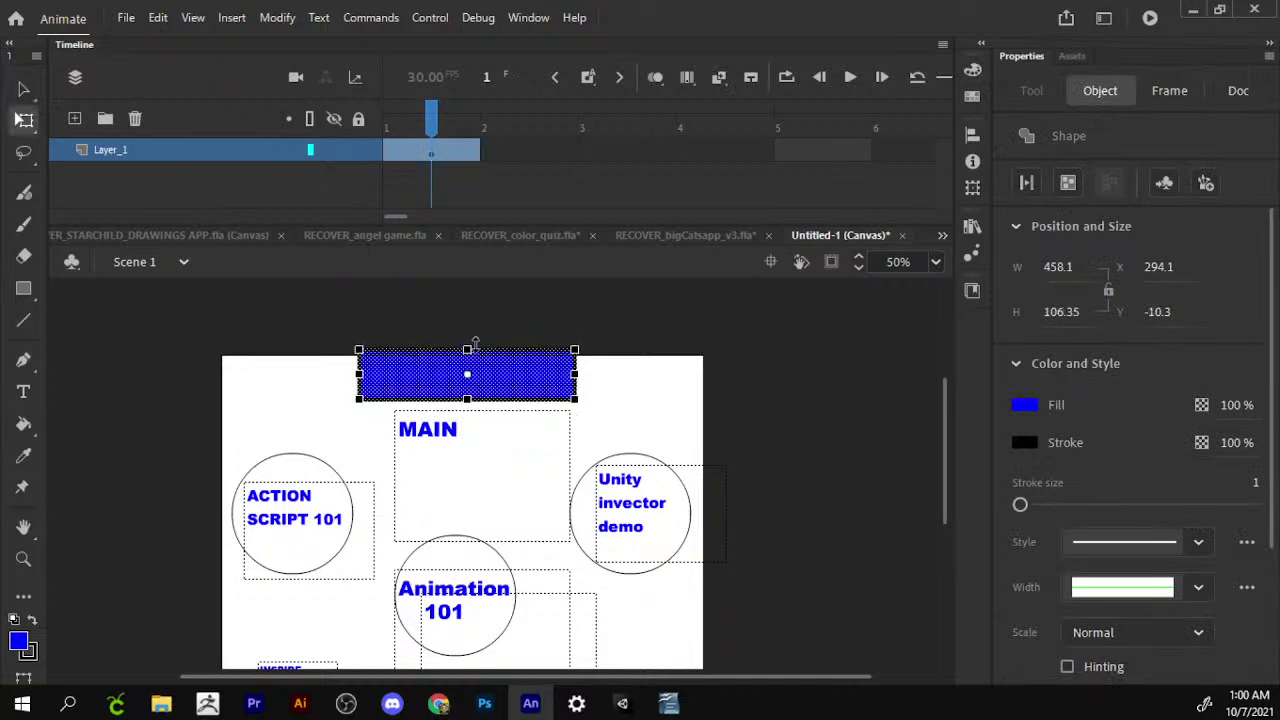
left_click(455, 440)
Move the MAIN text field above the stage and shrink it to one line high.
key("t")
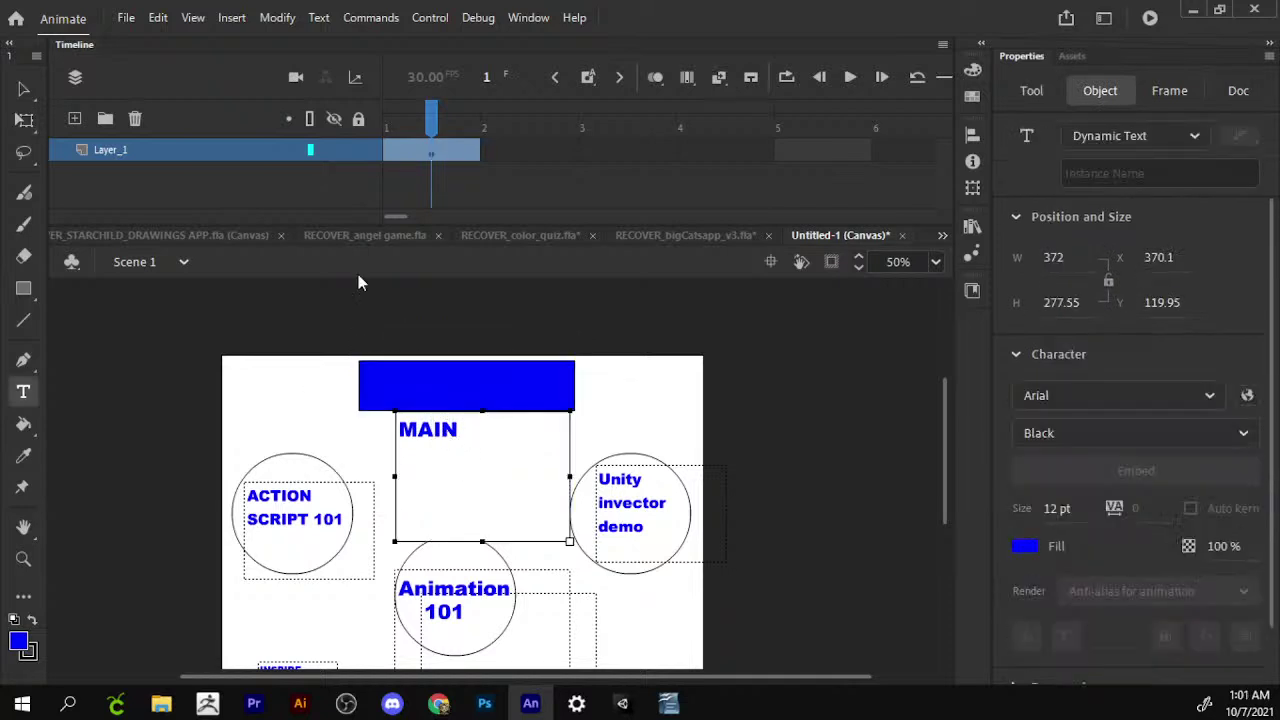
left_click(24, 88)
mouse_move(488, 431)
left_mouse_down()
mouse_move(545, 418)
mouse_move(547, 327)
left_mouse_up()
double_click(505, 328)
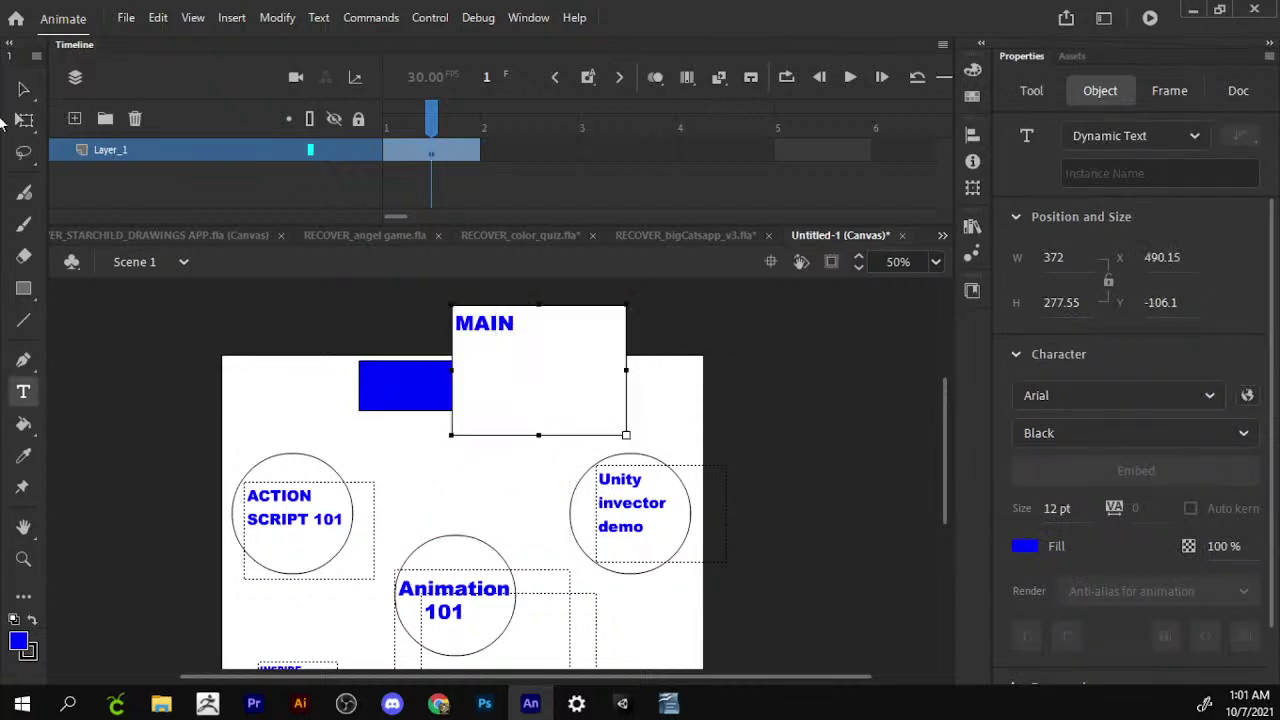
left_click(24, 88)
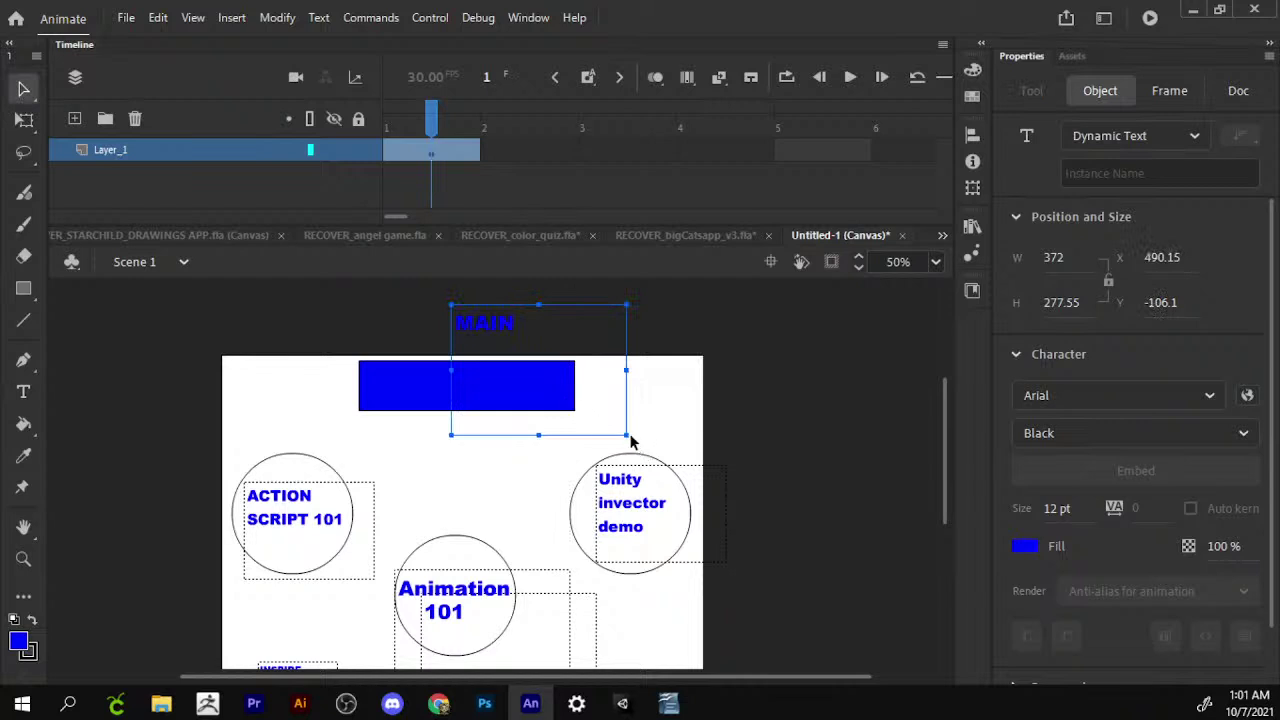
left_click_drag(538, 435, 538, 346)
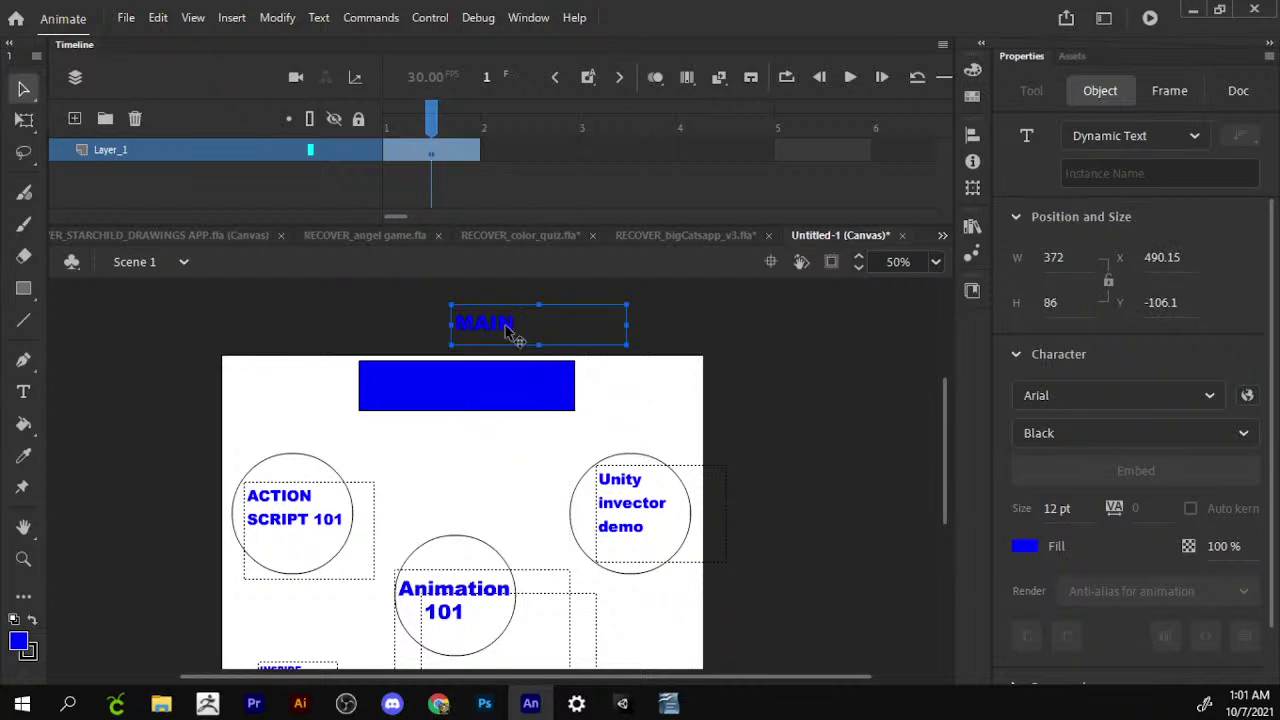
Retype the heading text as MAIN DISPLAY.
double_click(507, 323)
type("PO")
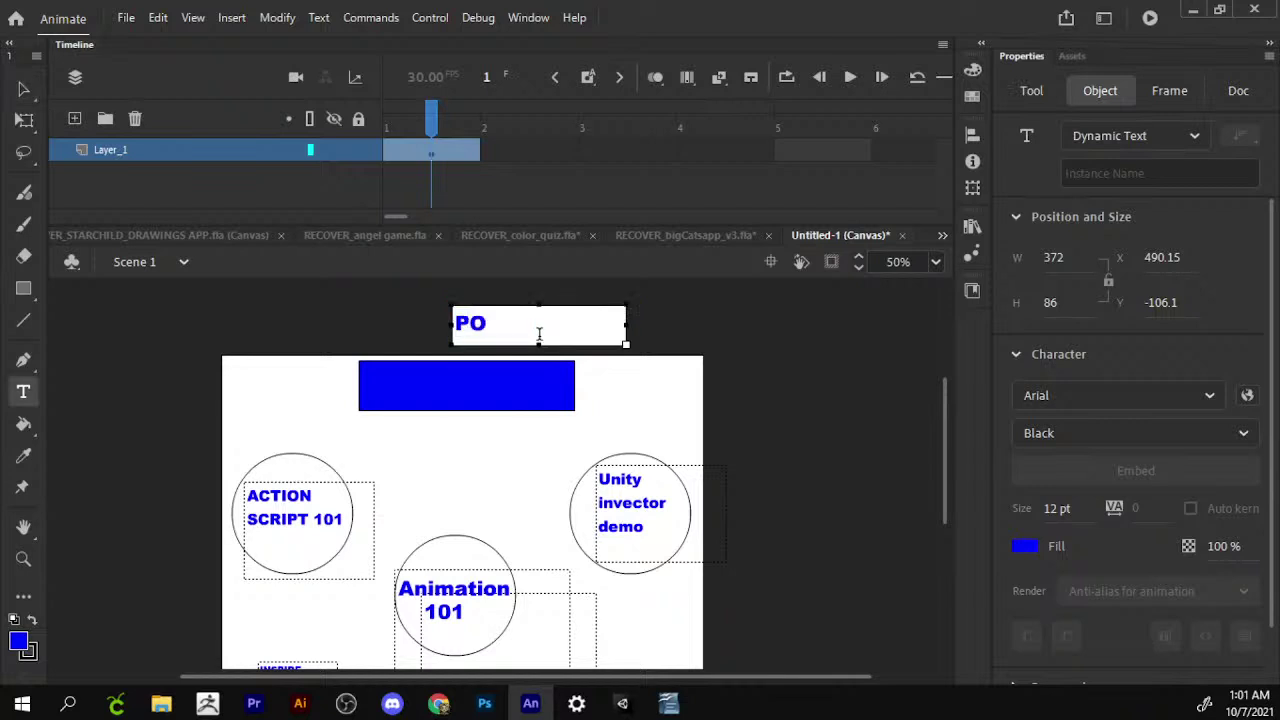
type("WERPOINT")
left_click(18, 90)
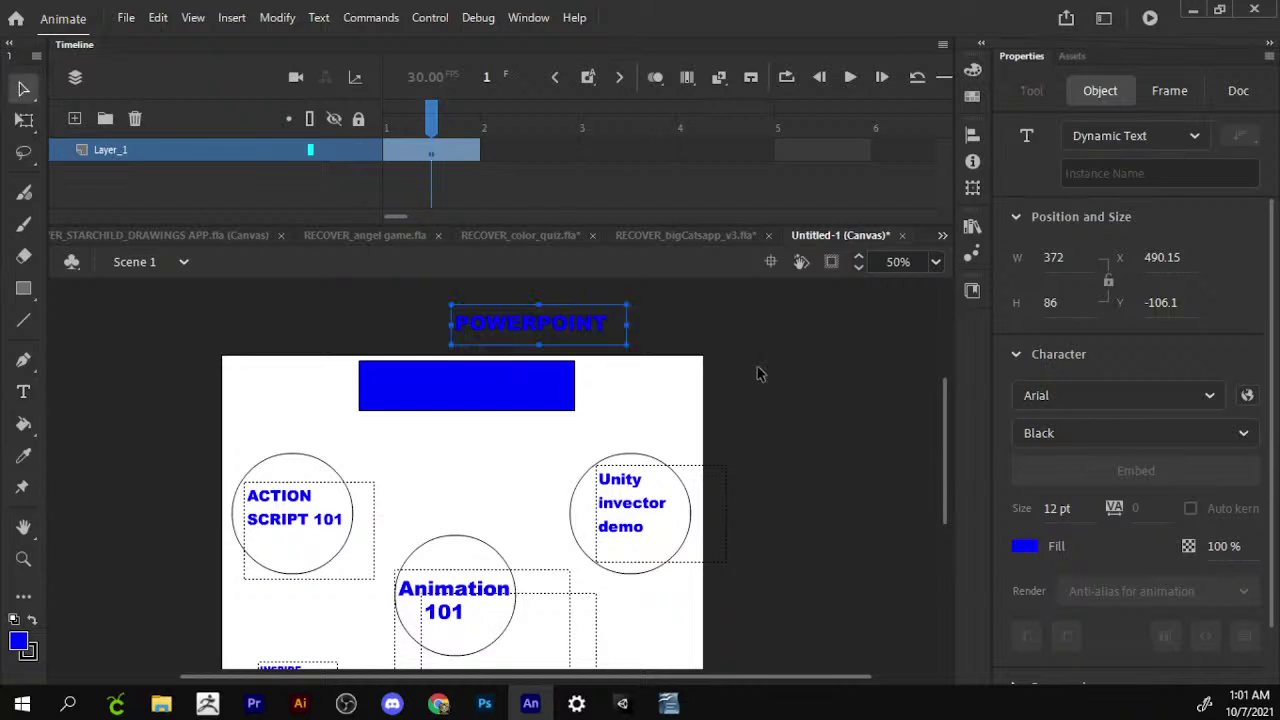
double_click(532, 323)
type("MA")
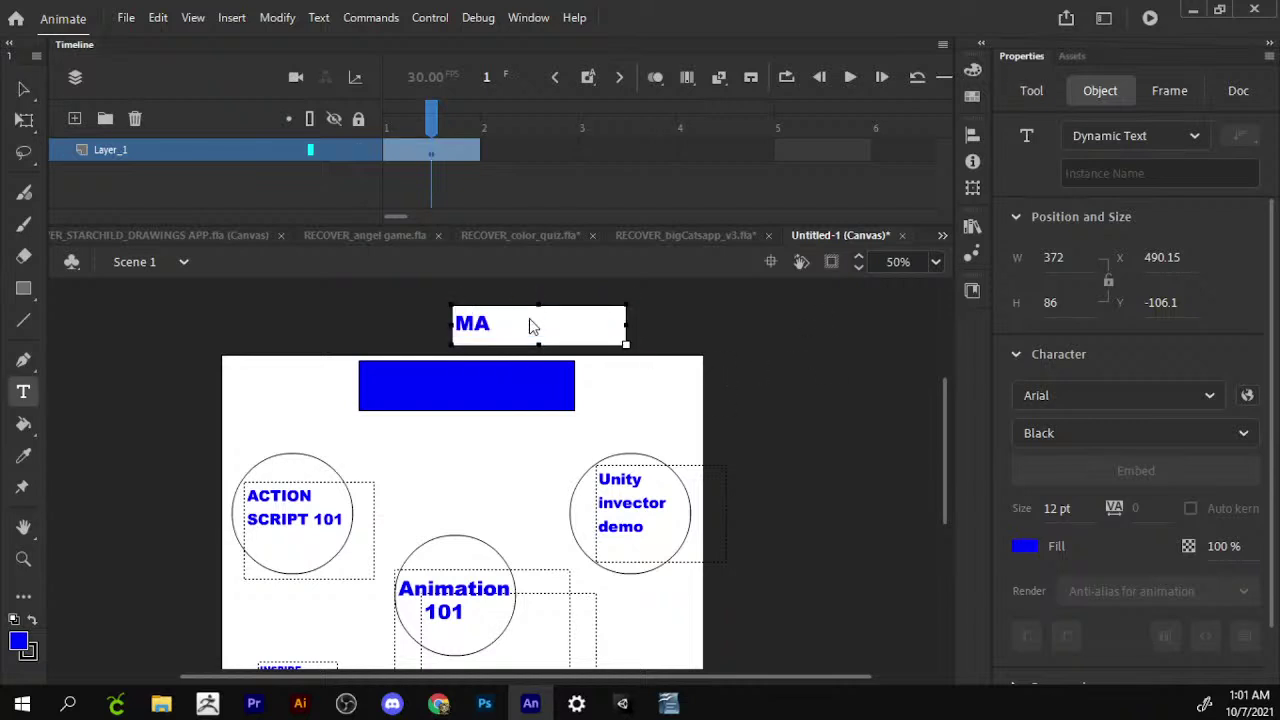
type("IN DISPLAY")
left_click(26, 88)
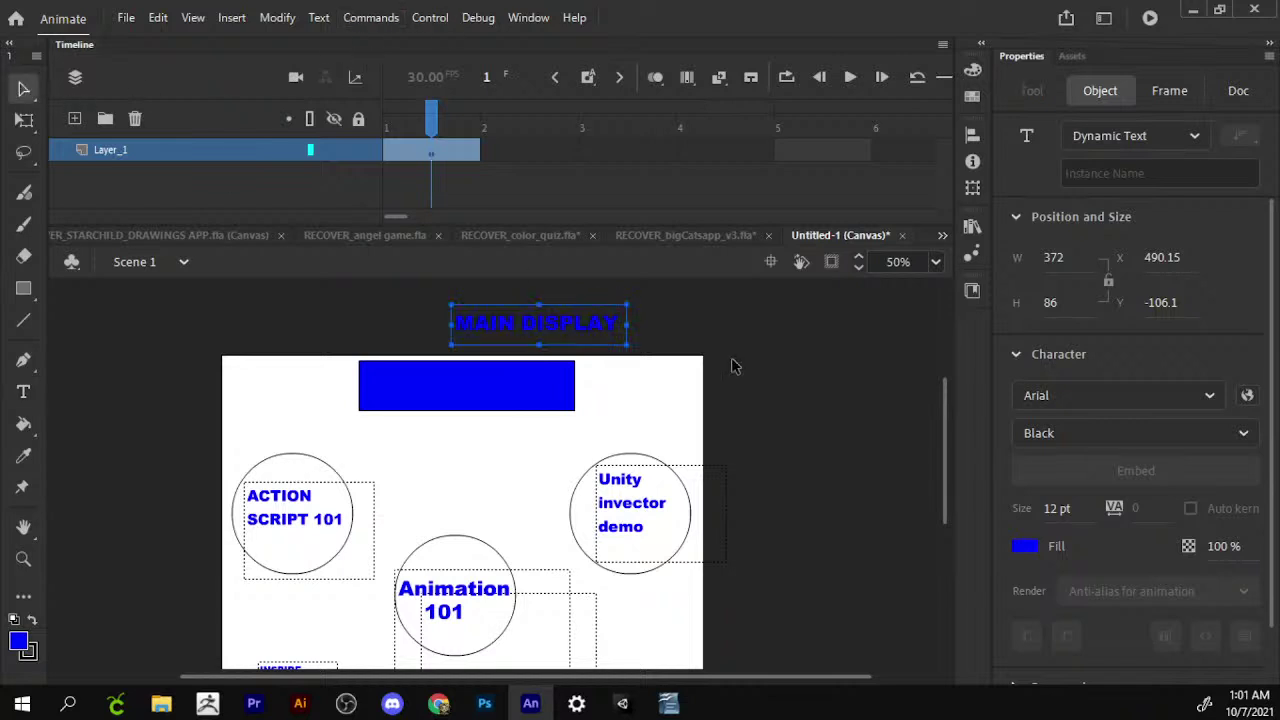
Move the MAIN DISPLAY text onto the blue bar and colour it white.
left_click_drag(590, 332, 500, 395)
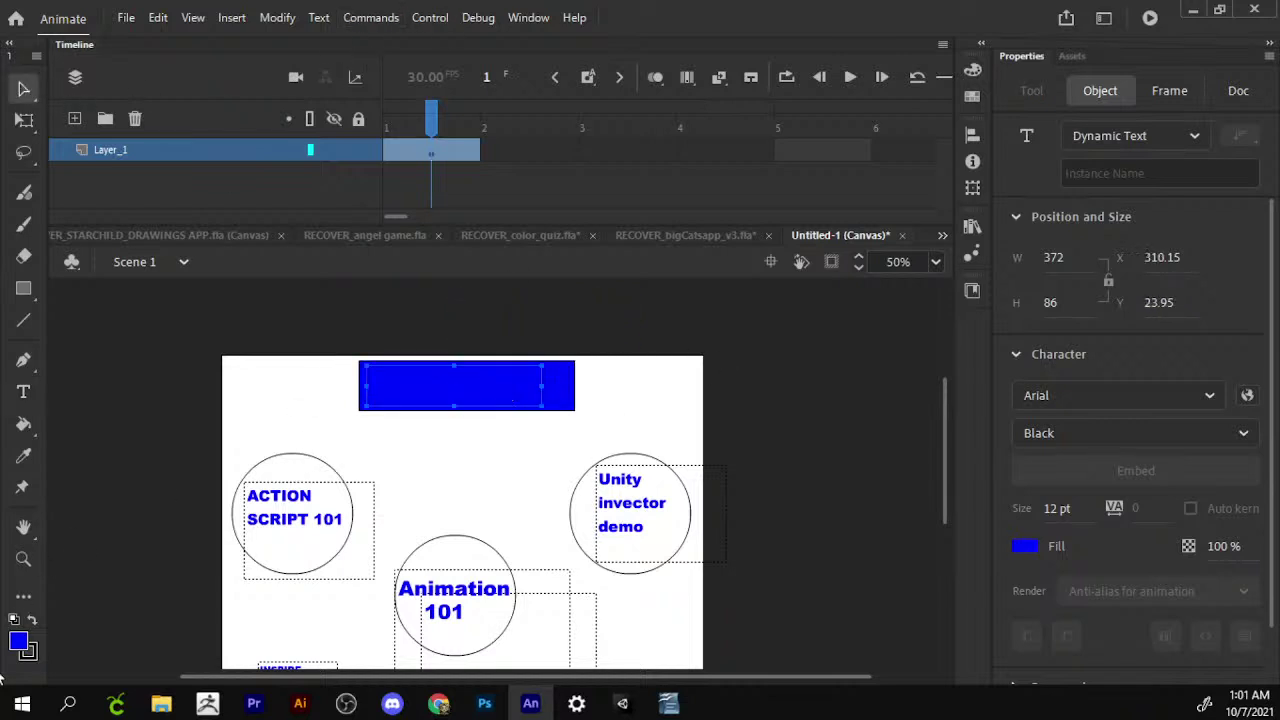
left_click(20, 641)
left_click(612, 428)
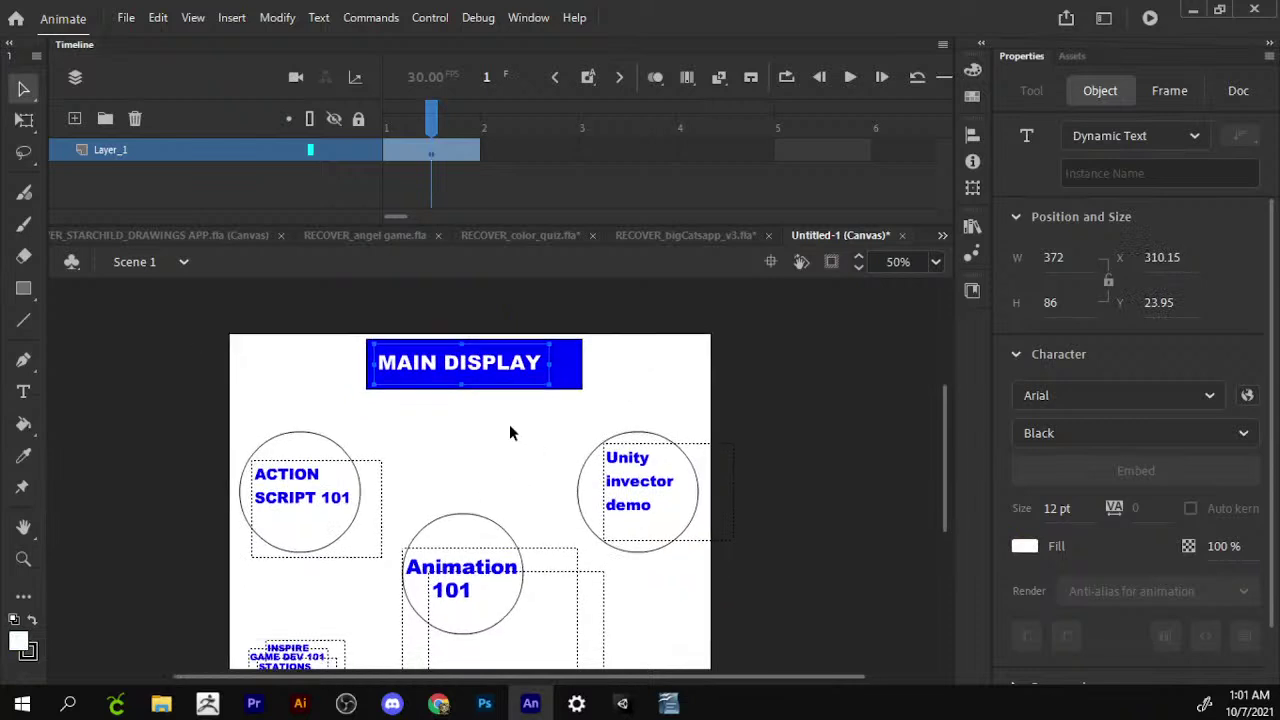
scroll(515, 430, "down", 1)
left_click(480, 534)
Reposition the Animation 101 circle group on the stage.
scroll(480, 534, "down", 2)
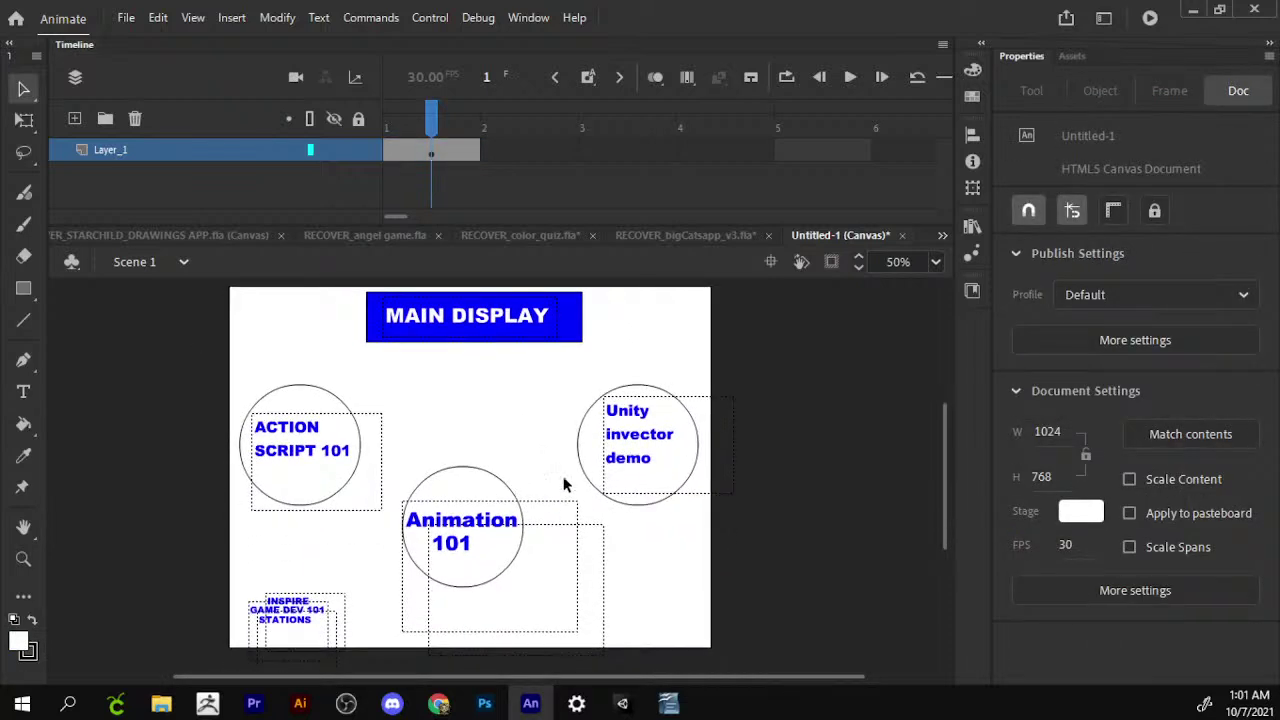
mouse_move(563, 435)
left_mouse_down()
mouse_move(425, 597)
mouse_move(398, 604)
left_mouse_up()
mouse_move(466, 528)
left_mouse_down()
mouse_move(500, 491)
mouse_move(504, 570)
left_mouse_up()
left_click(395, 437)
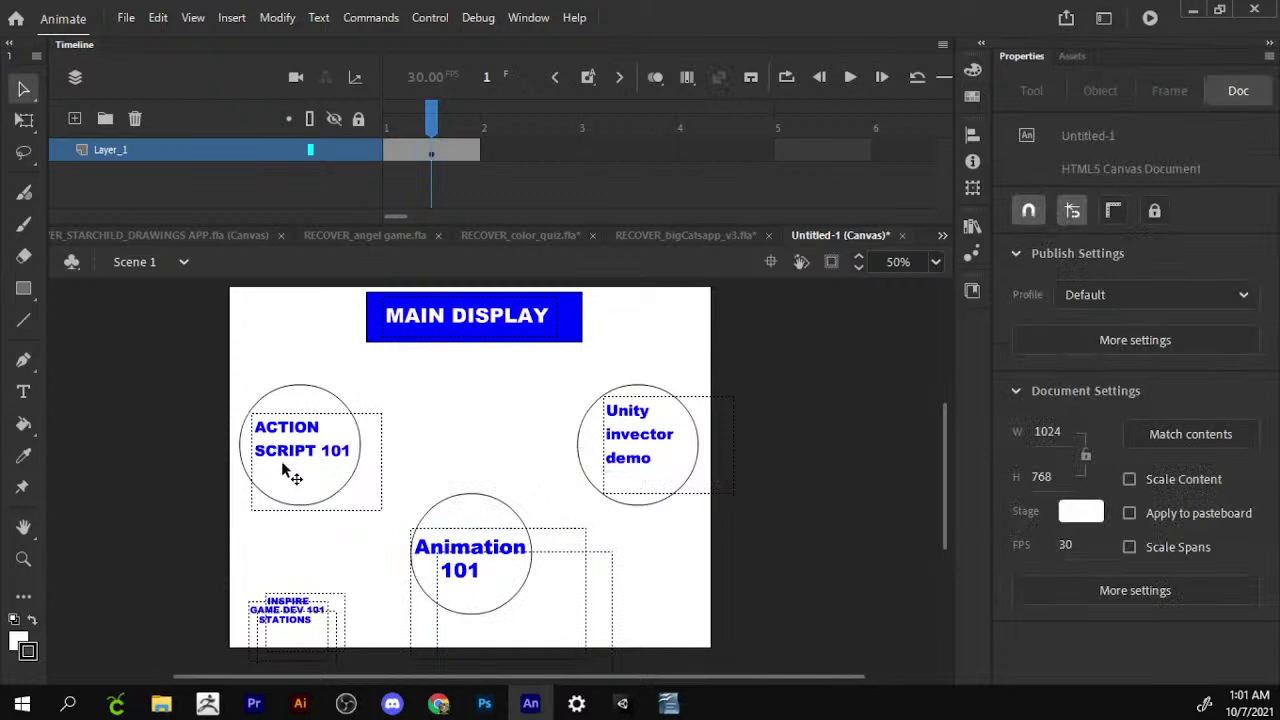
Put 101 on its own line in ACTION SCRIPT 101 and change 'Unity invector demo' to Unity 101.
double_click(320, 448)
key("Return")
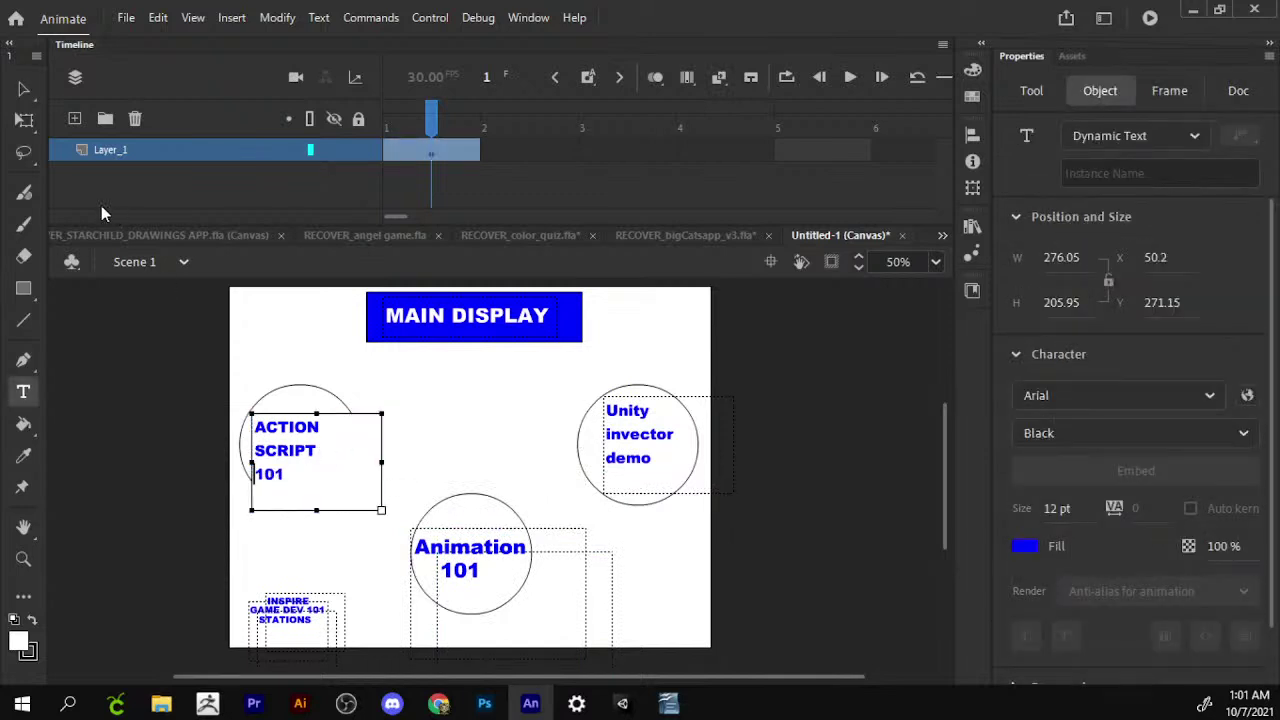
left_click(24, 89)
double_click(626, 458)
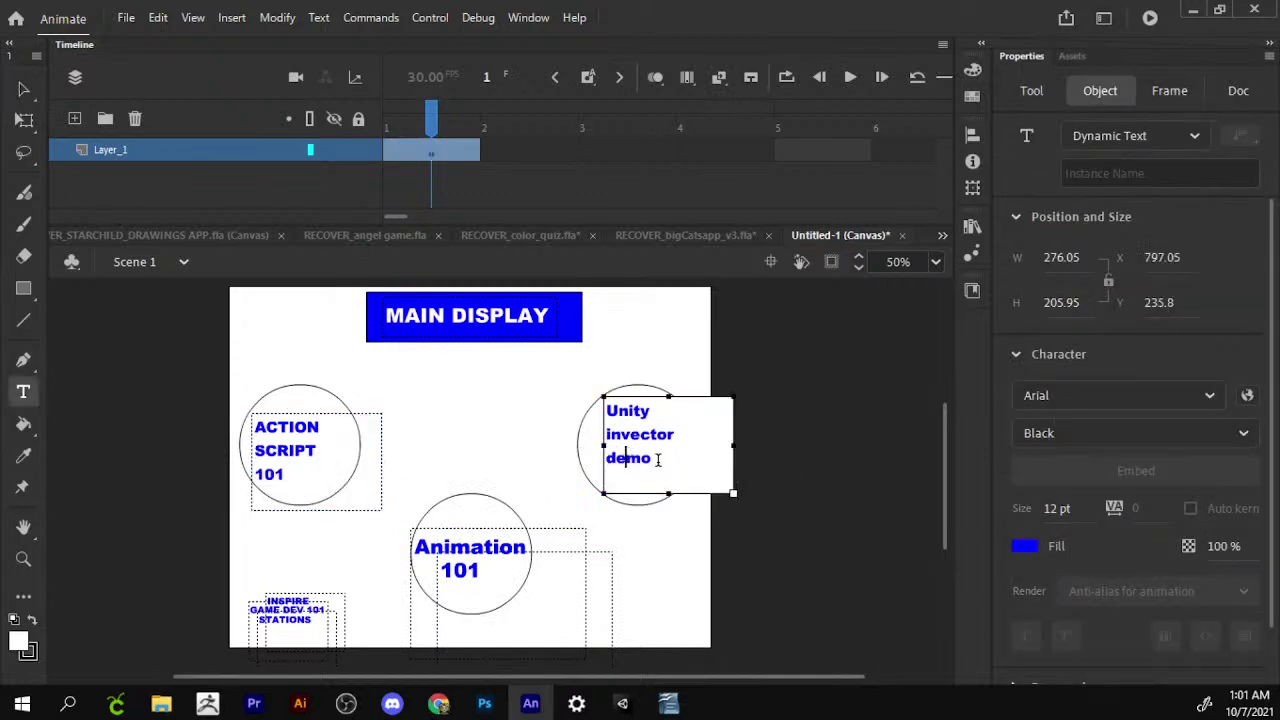
left_click_drag(658, 459, 533, 437)
type("1-01")
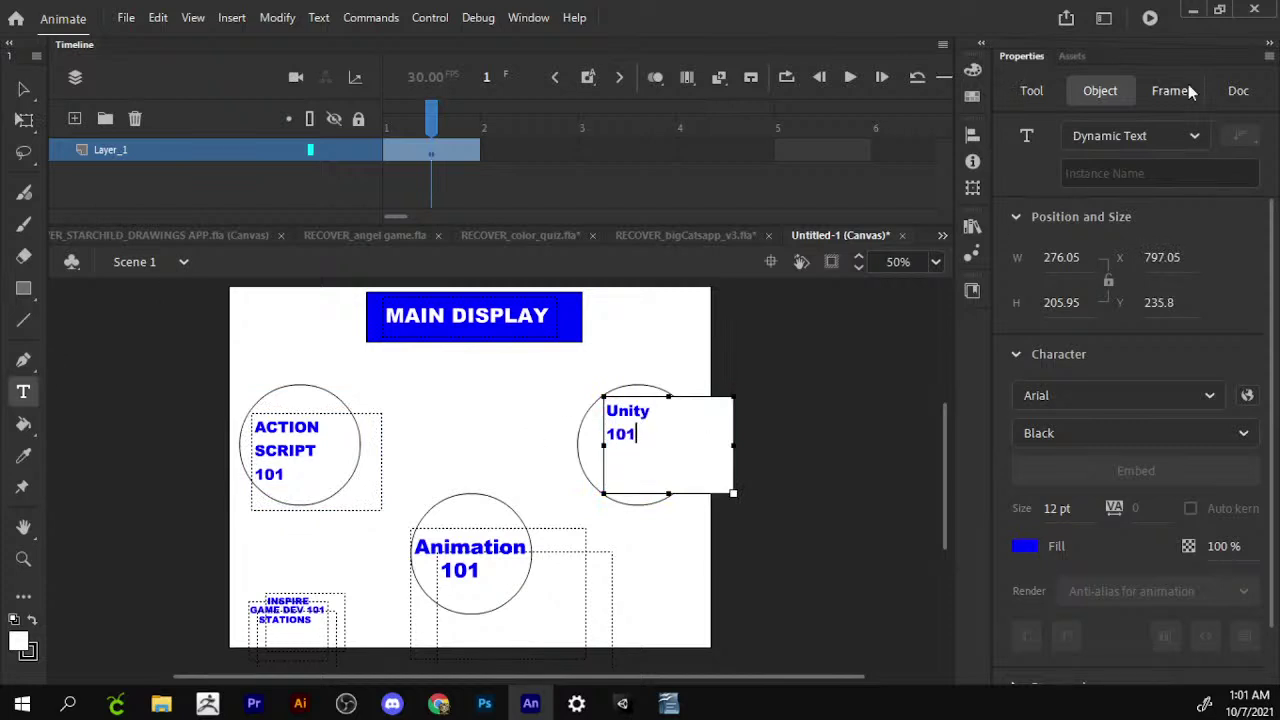
left_click(24, 89)
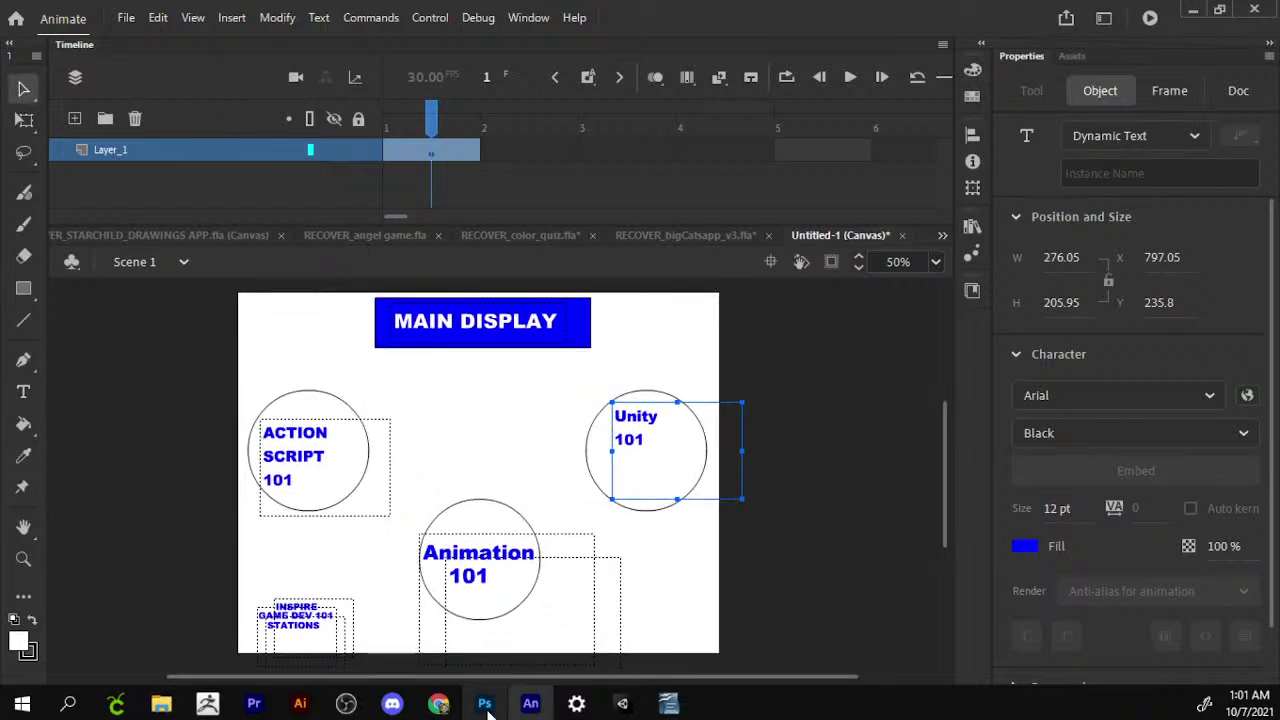
Nudge the Animation 101 and ACTION SCRIPT 101 labels into alignment.
left_click_drag(503, 568, 468, 585)
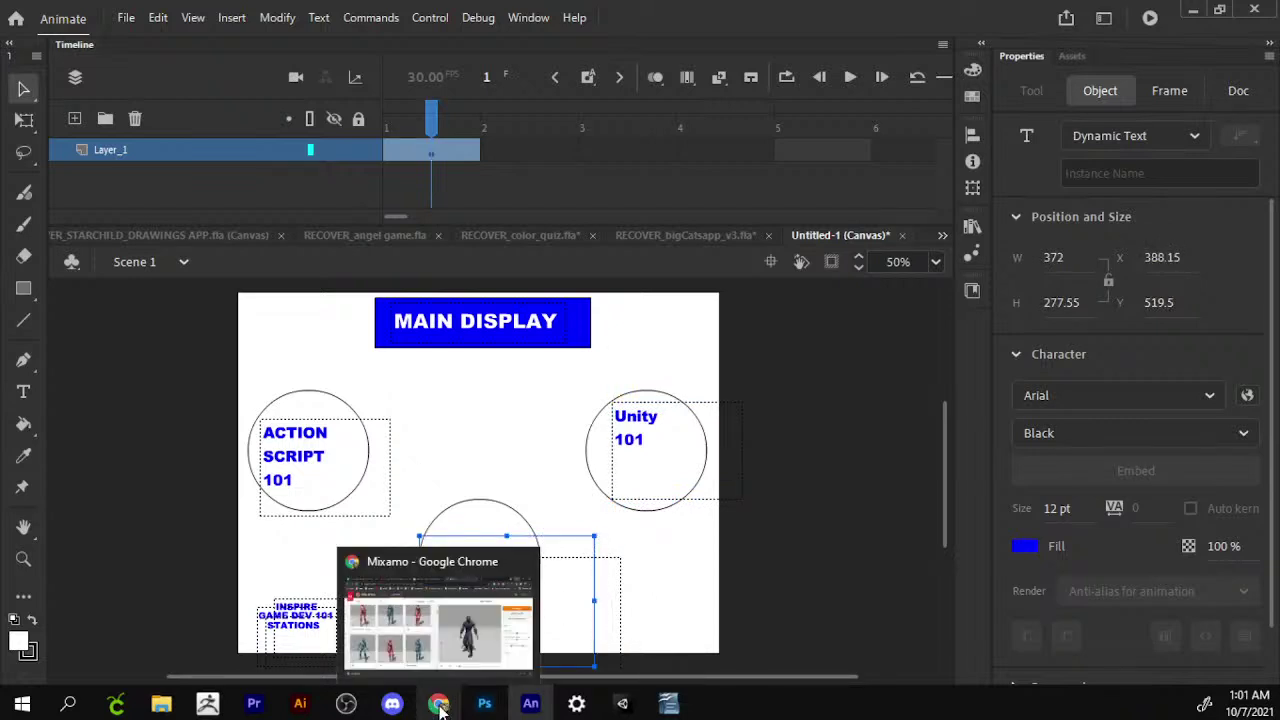
left_click(700, 540)
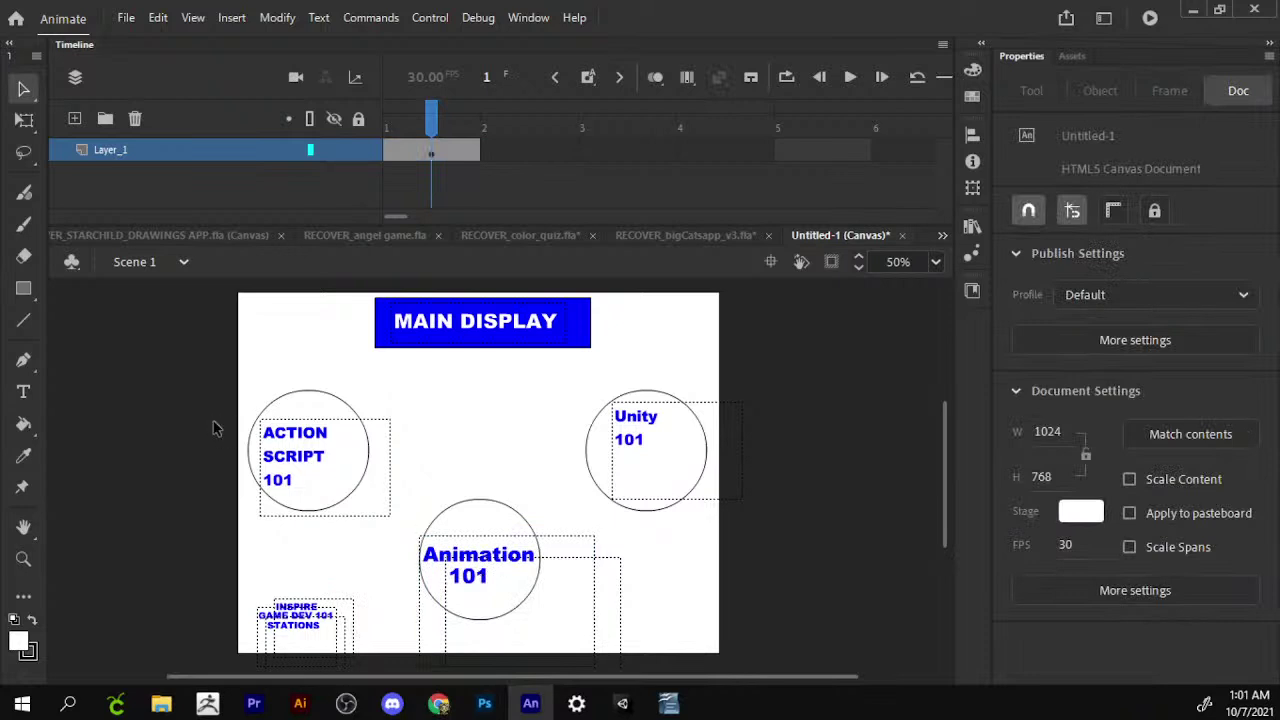
left_click_drag(335, 455, 322, 443)
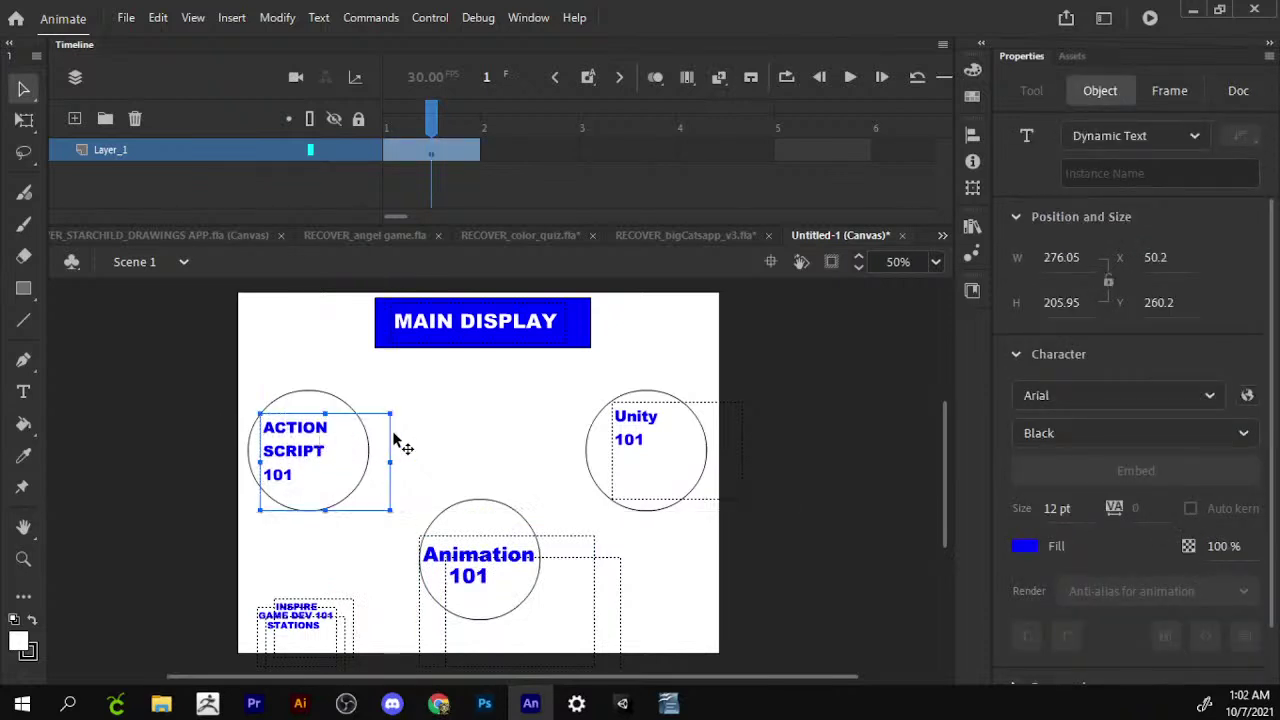
left_click(478, 416)
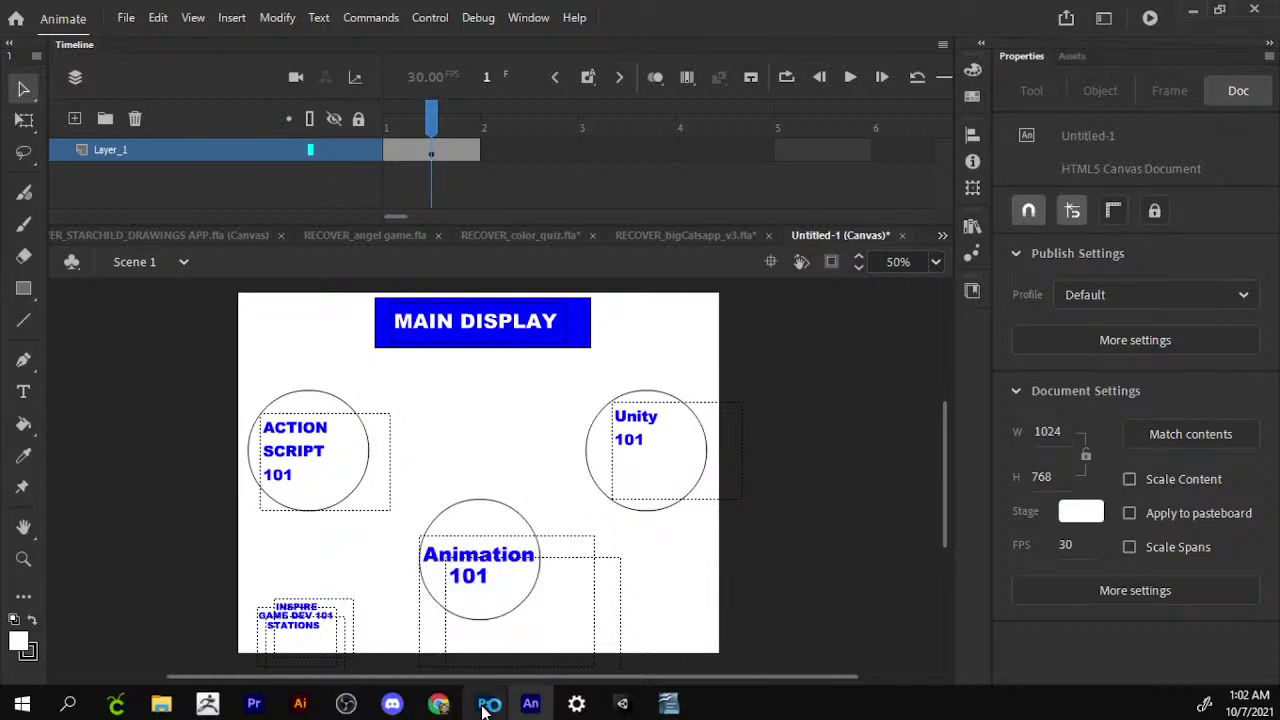
In Unity's Package Manager, select the Samurai Low Poly package and import it.
left_click(622, 703)
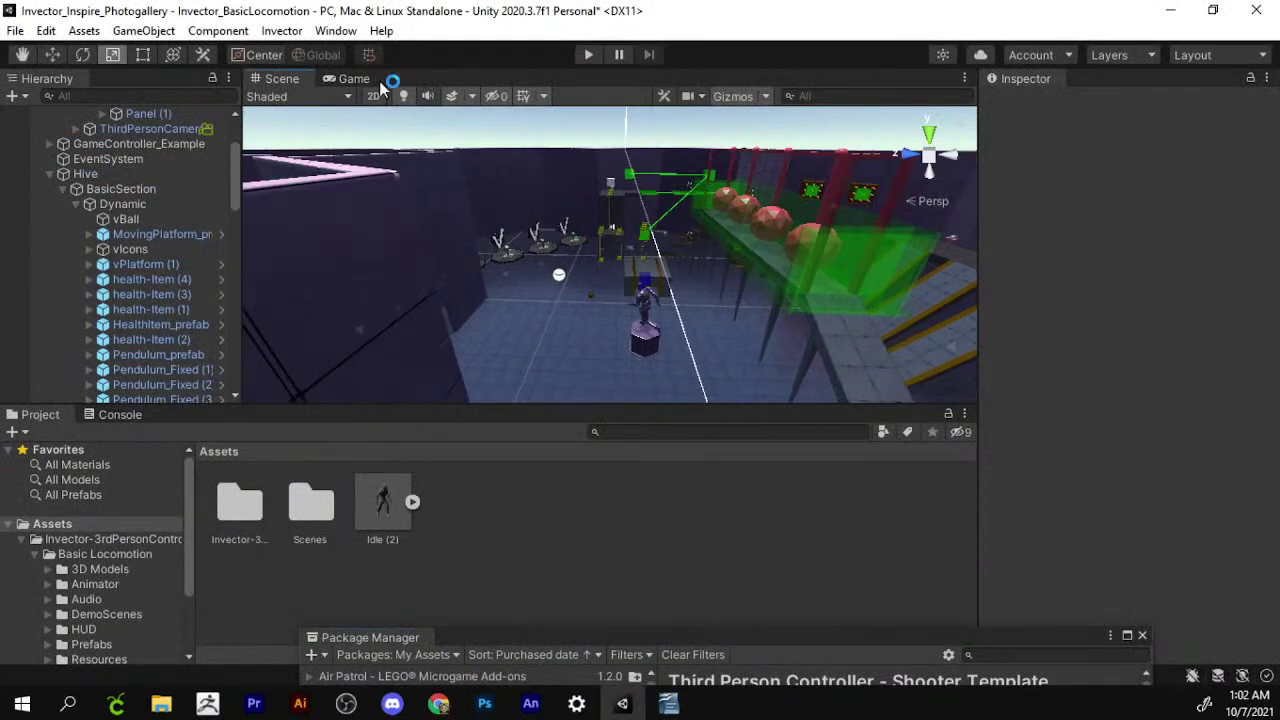
left_click(335, 30)
left_click(396, 214)
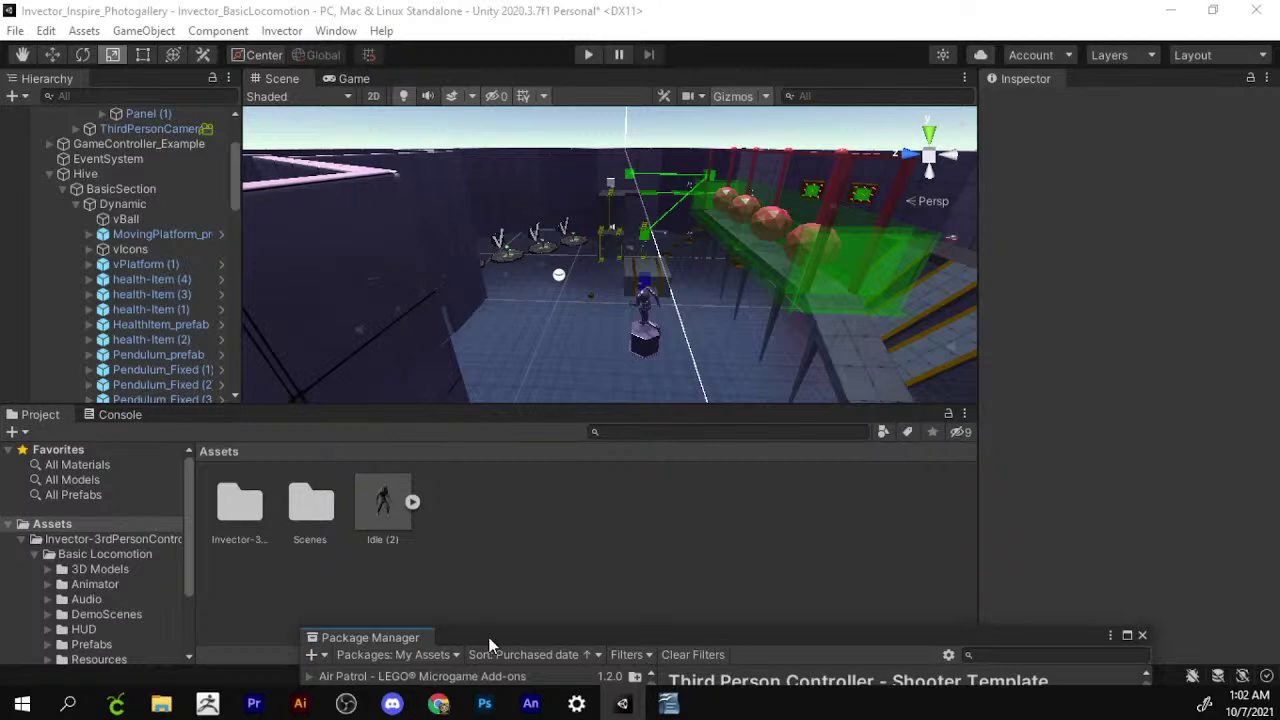
left_click_drag(489, 641, 349, 247)
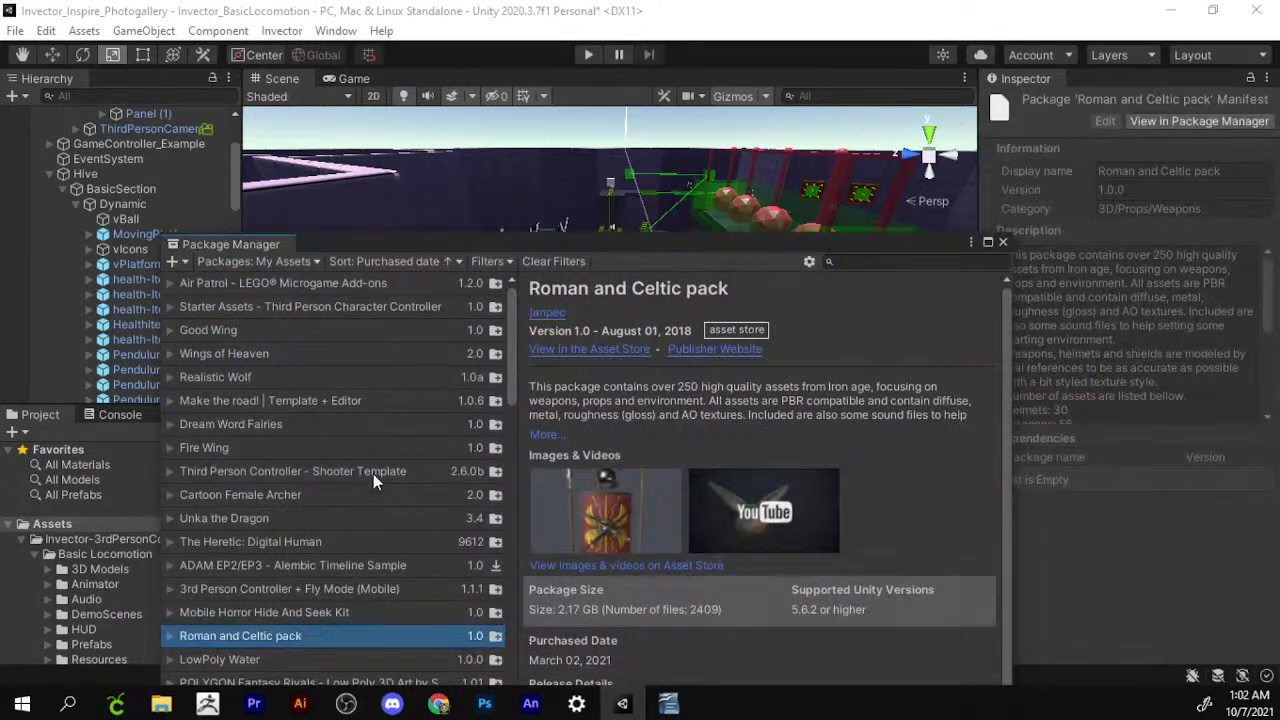
left_click_drag(415, 244, 410, 92)
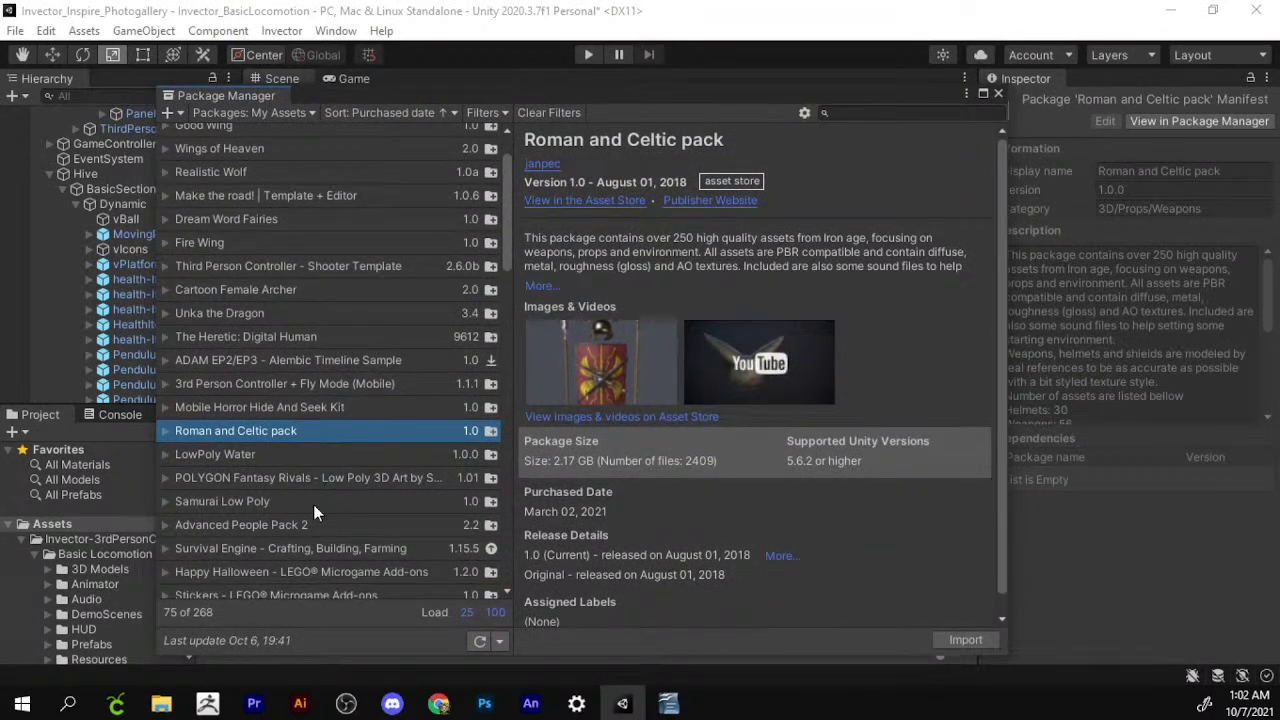
left_click(313, 504)
left_click(980, 640)
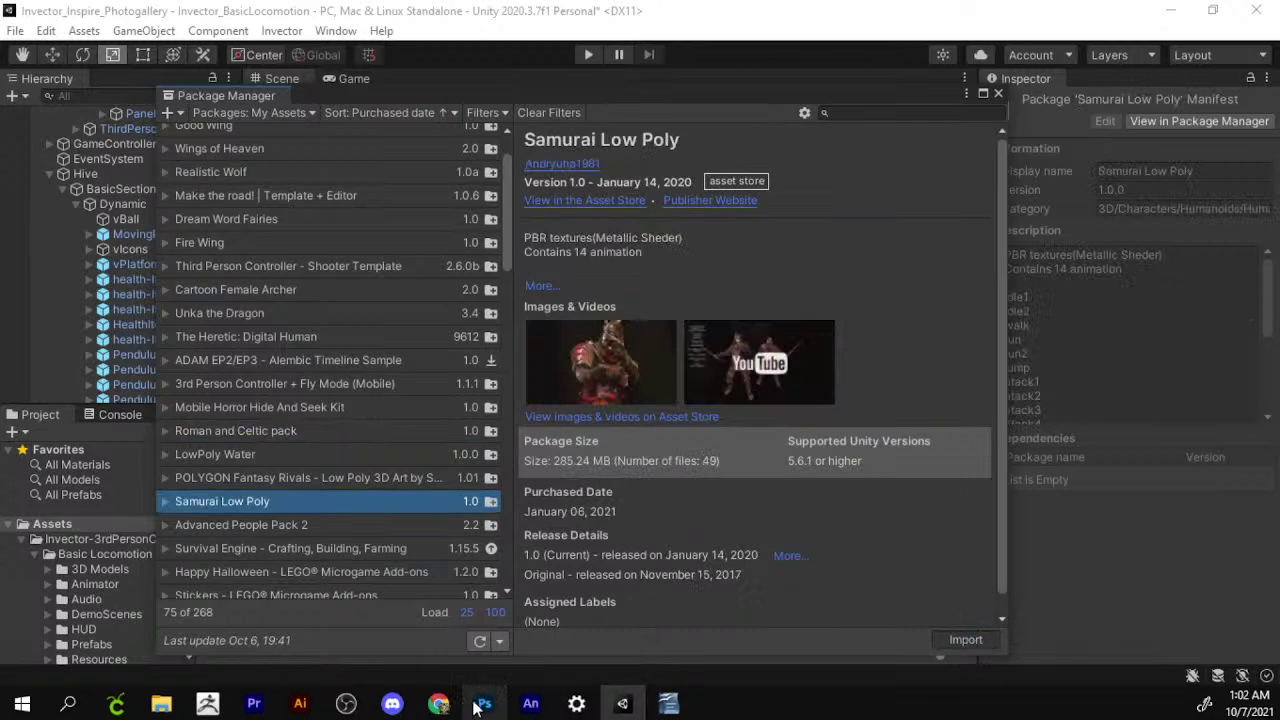
Close the Mixamo and samurai search browser tabs, then return to Adobe Animate.
left_click(438, 703)
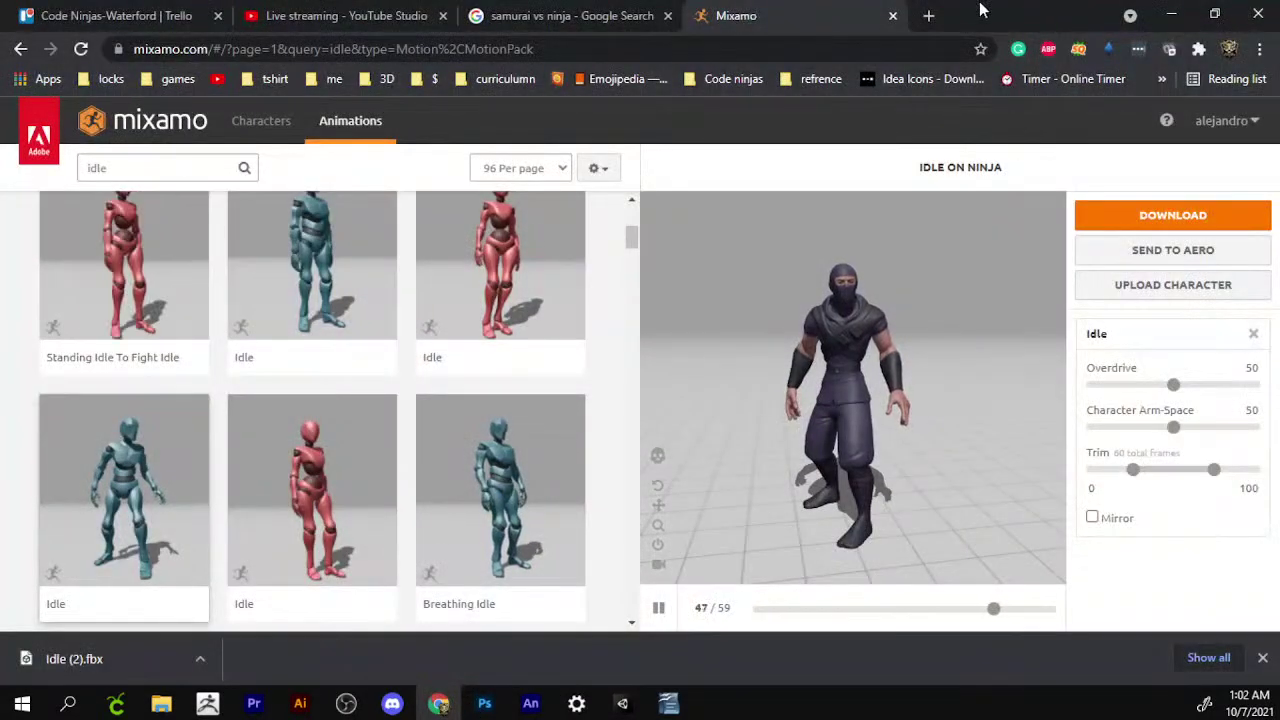
left_click(893, 15)
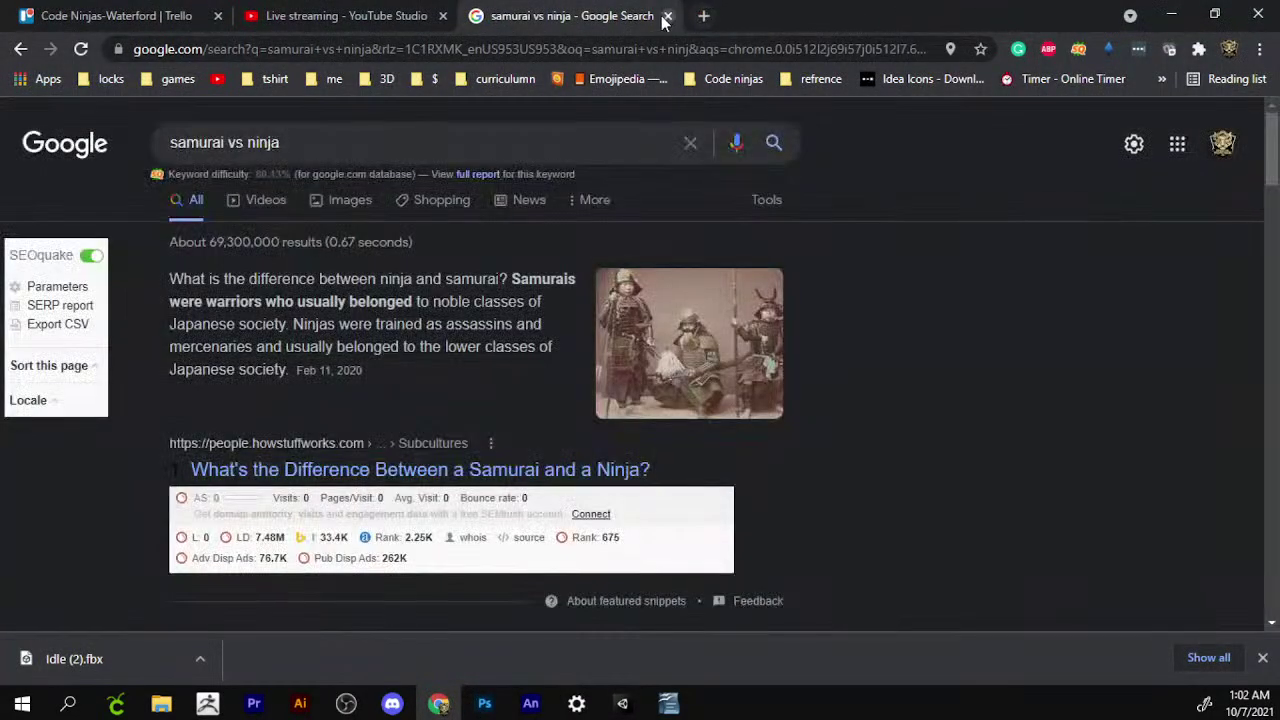
left_click(668, 16)
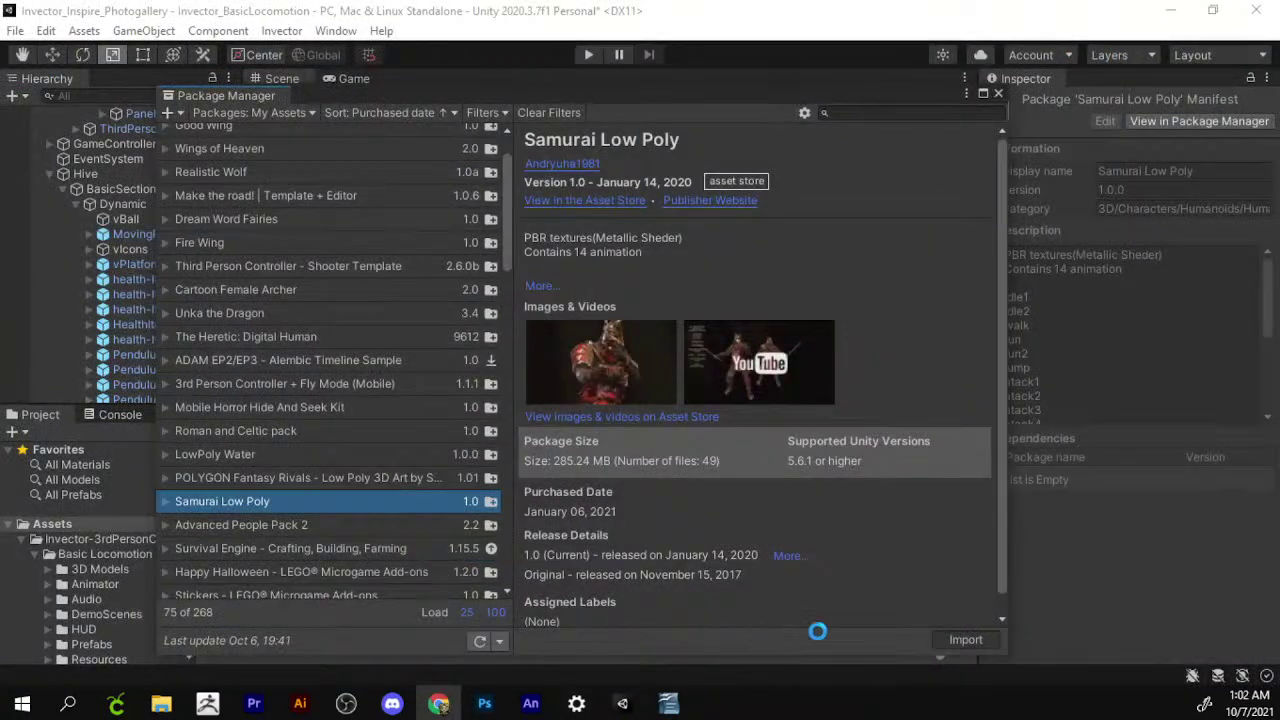
left_click(530, 703)
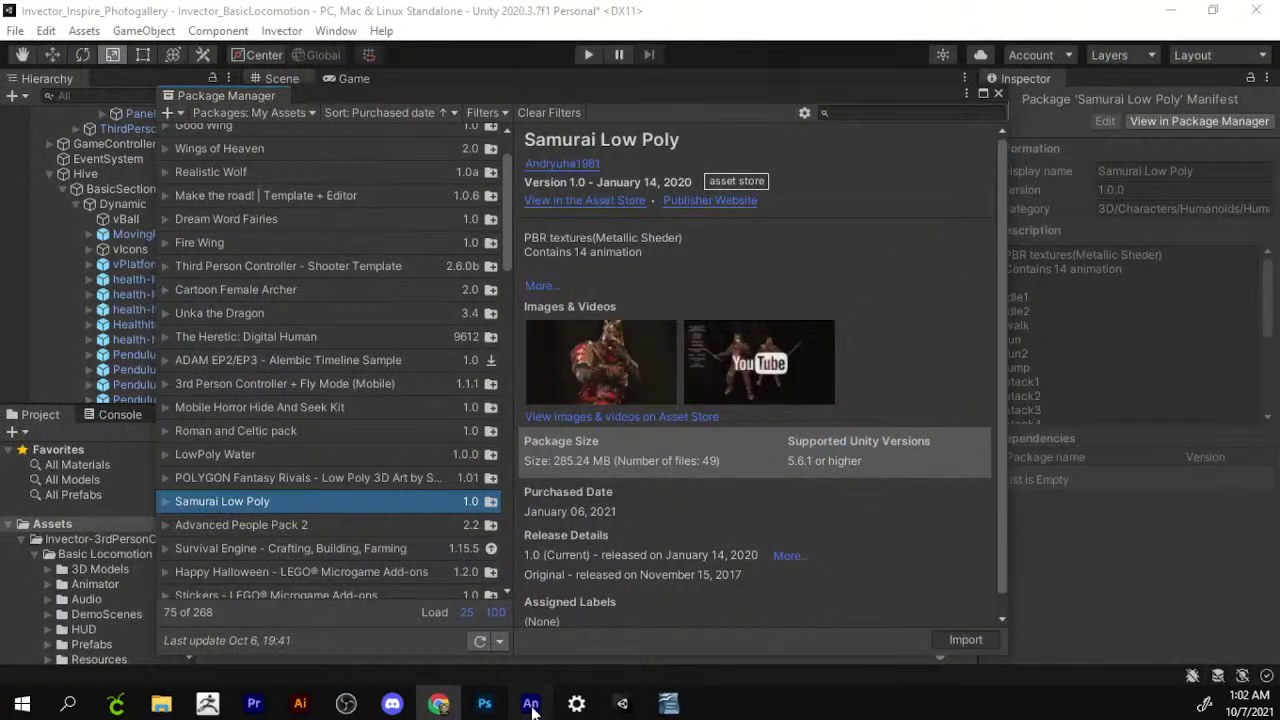
Zoom in on the Unity circle and shift the Unity 101 text box down and right.
scroll(709, 403, "down", 1)
key("z")
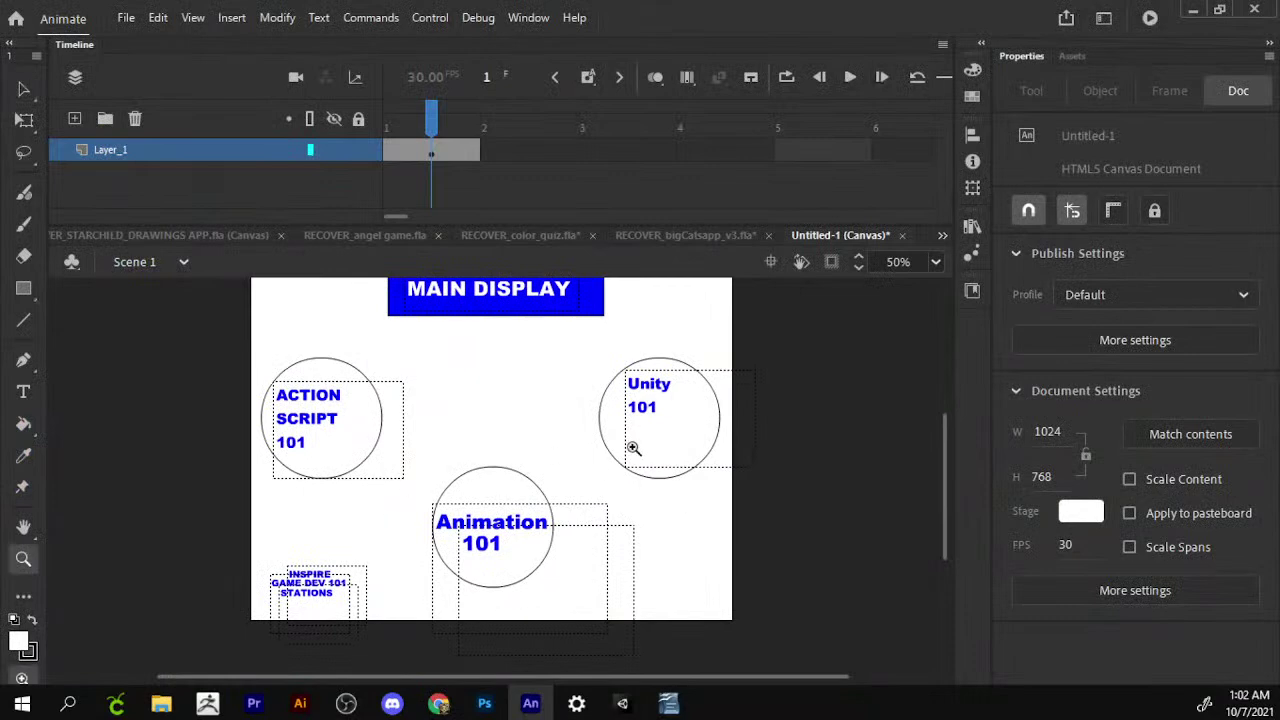
left_click(633, 448)
scroll(560, 410, "down", 3)
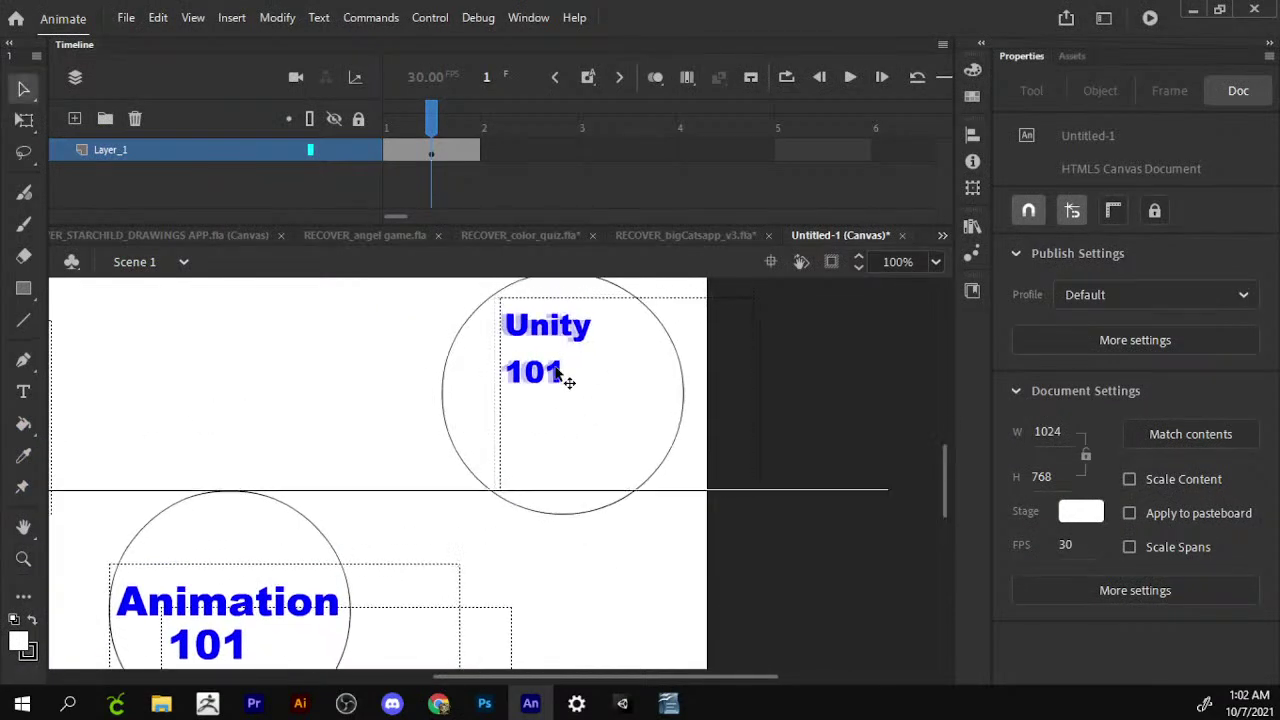
left_click_drag(566, 385, 580, 458)
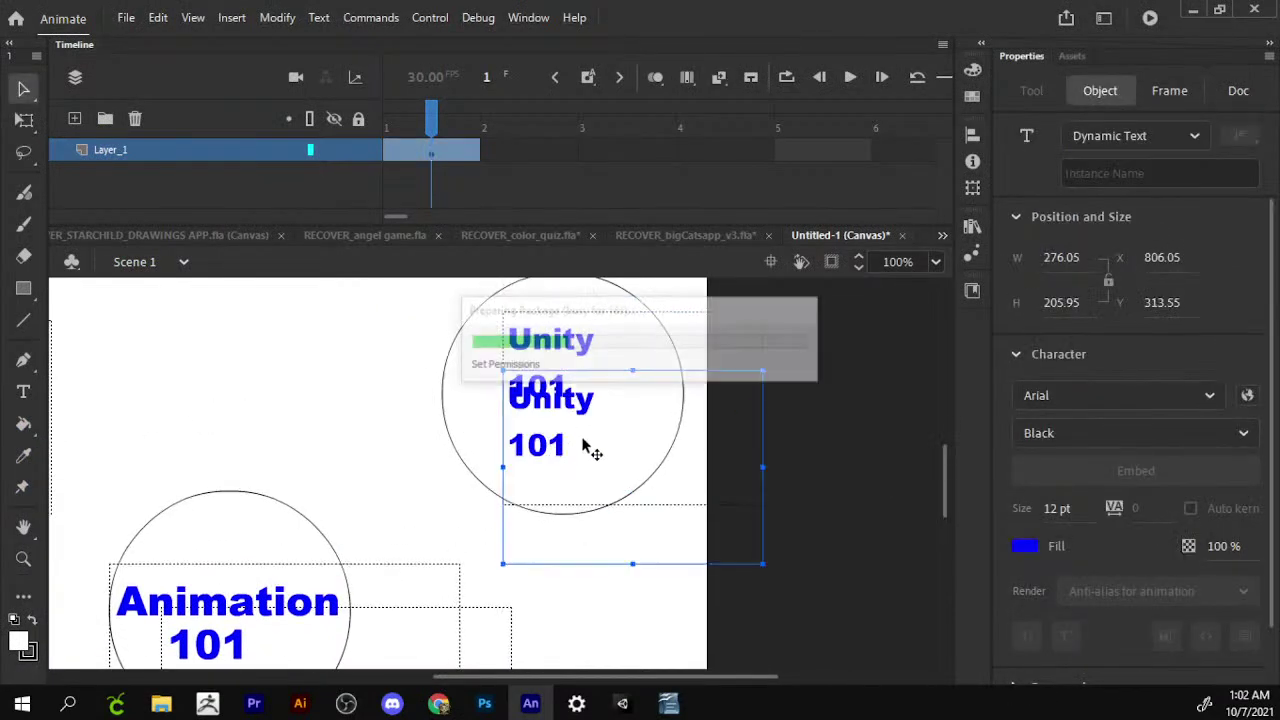
double_click(583, 440)
key("ctrl+a")
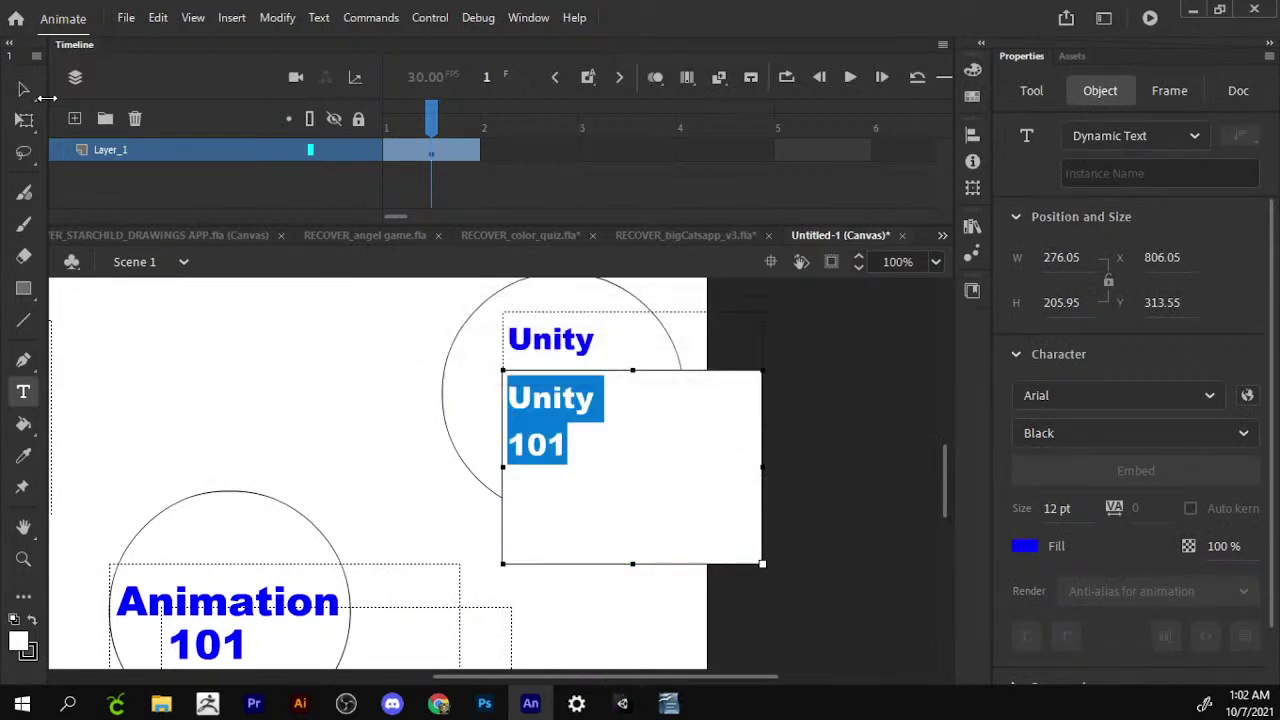
left_click(24, 89)
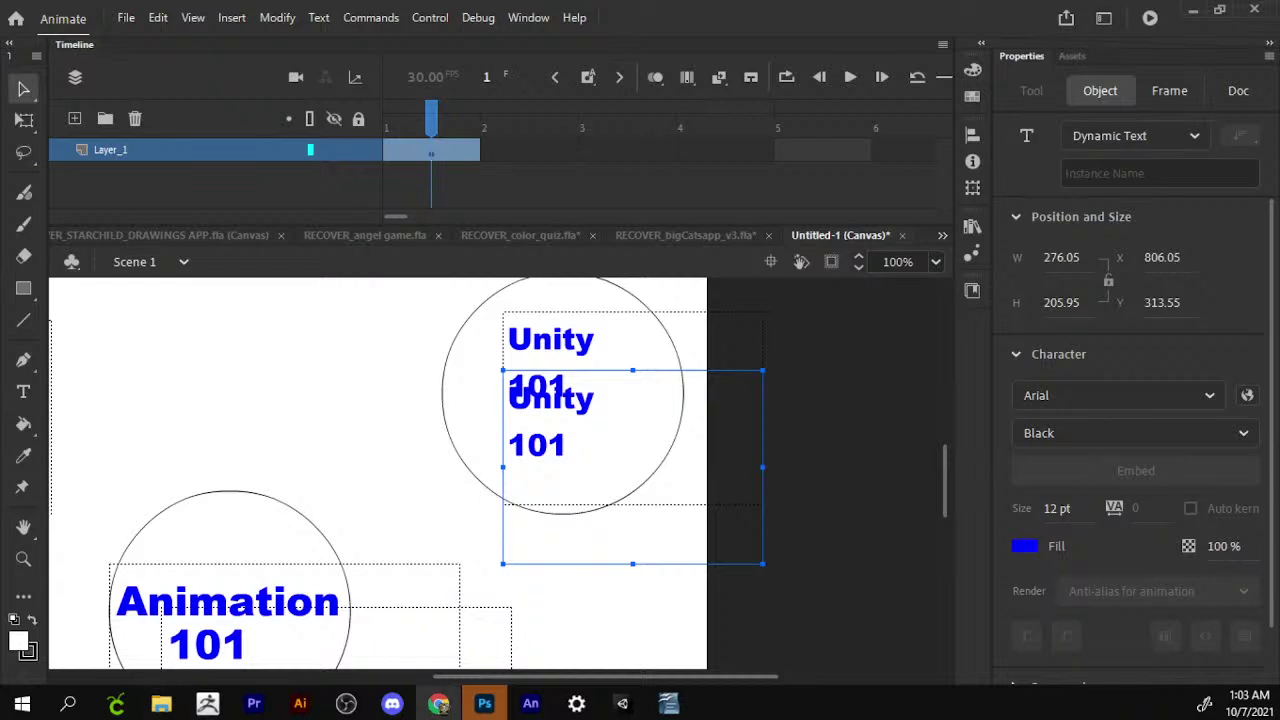
In Photoshop, close the sports-uniform document and cancel an Open file dialog.
left_click(484, 703)
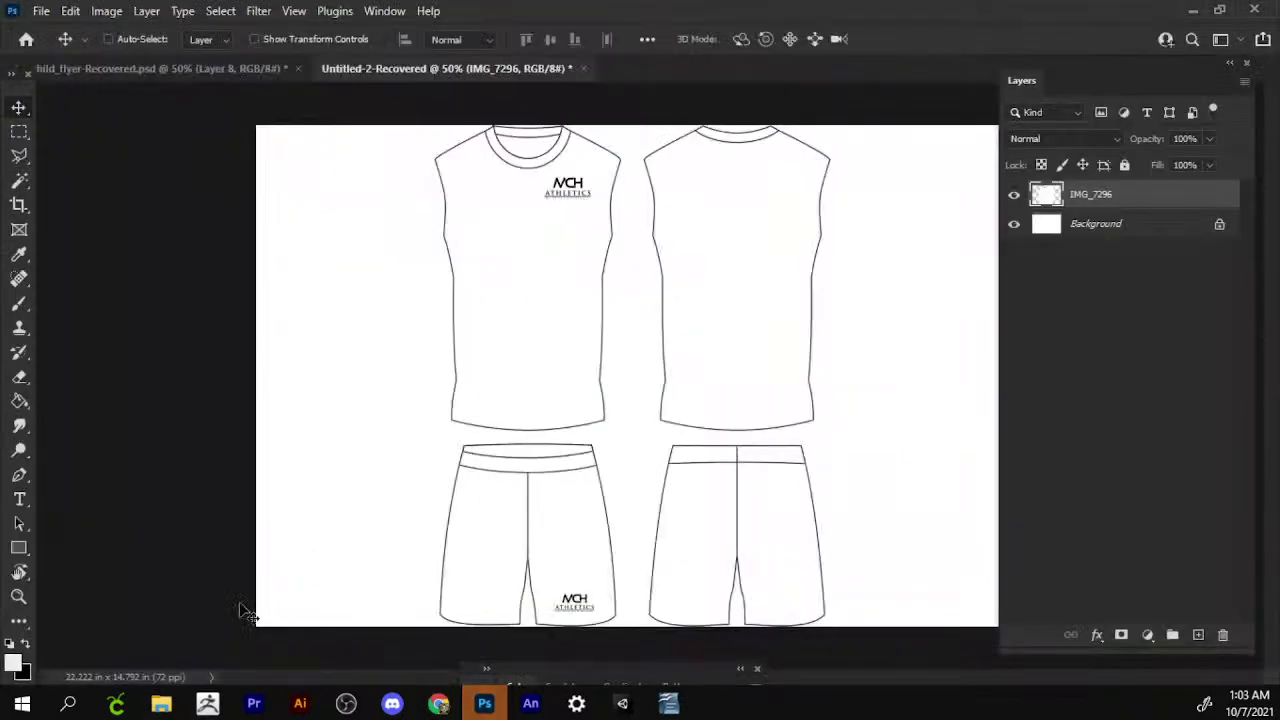
left_click(584, 69)
left_click(633, 273)
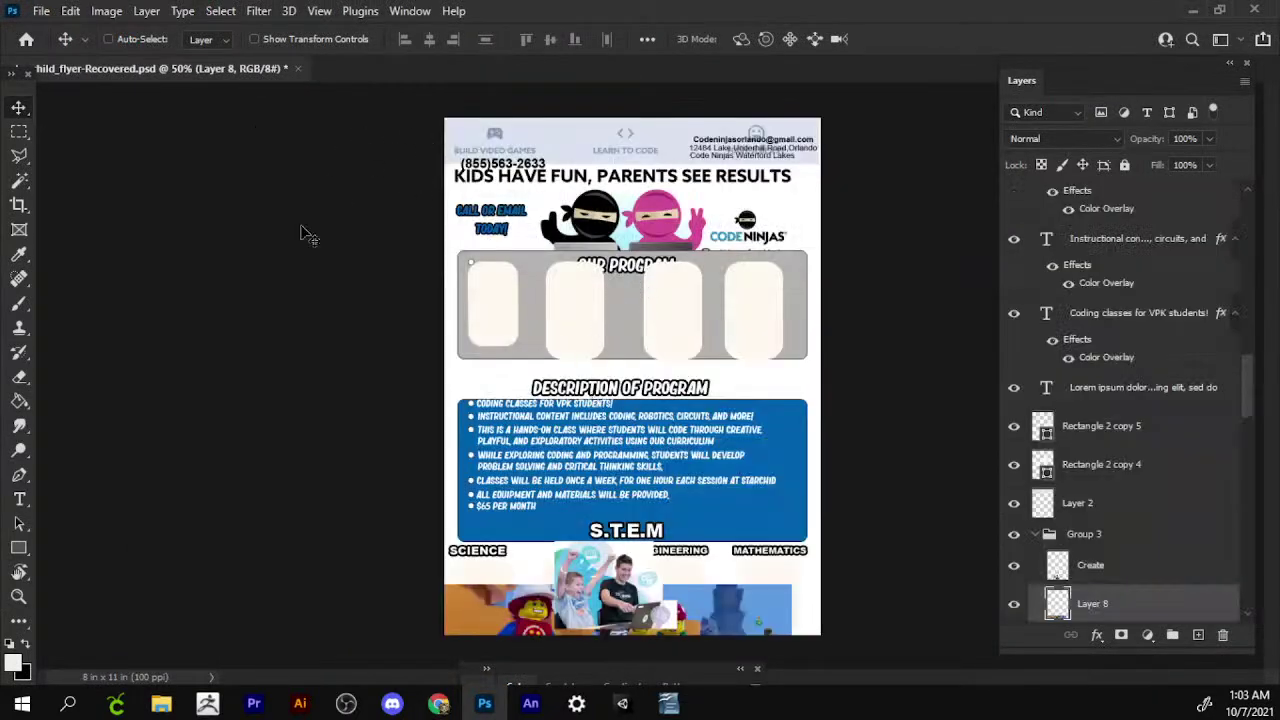
left_click(41, 11)
left_click(55, 48)
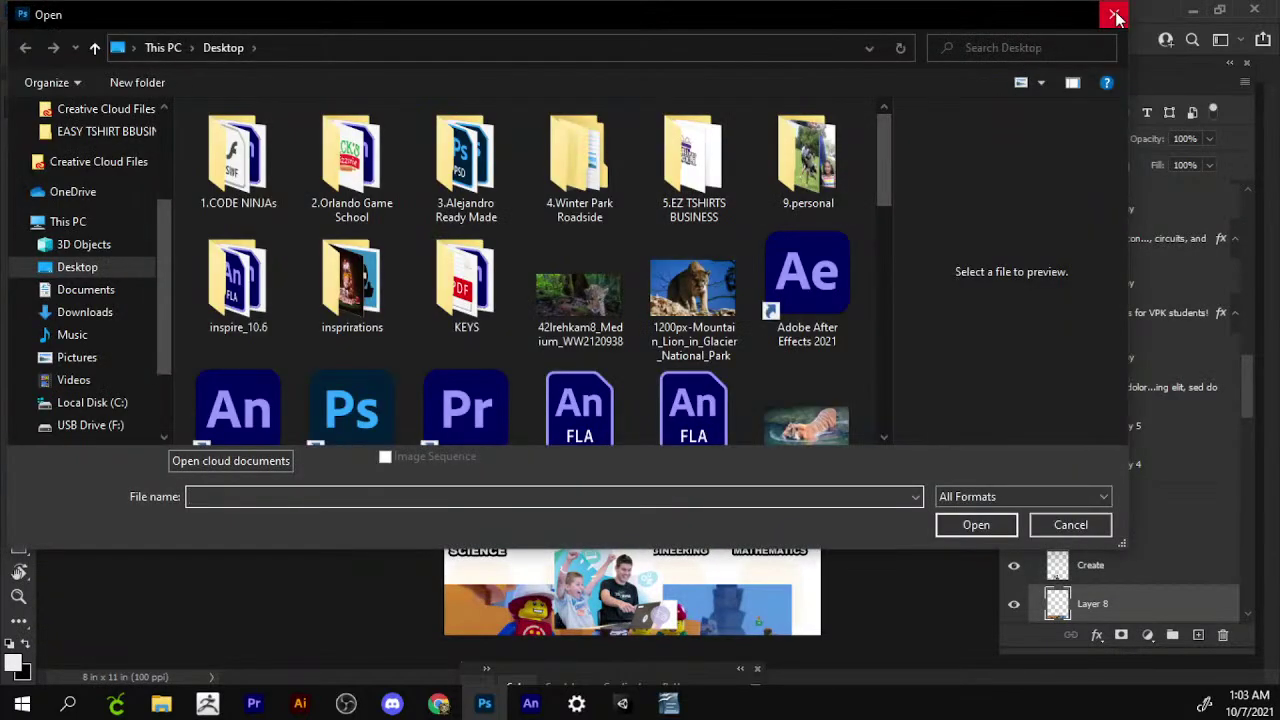
left_click(1114, 14)
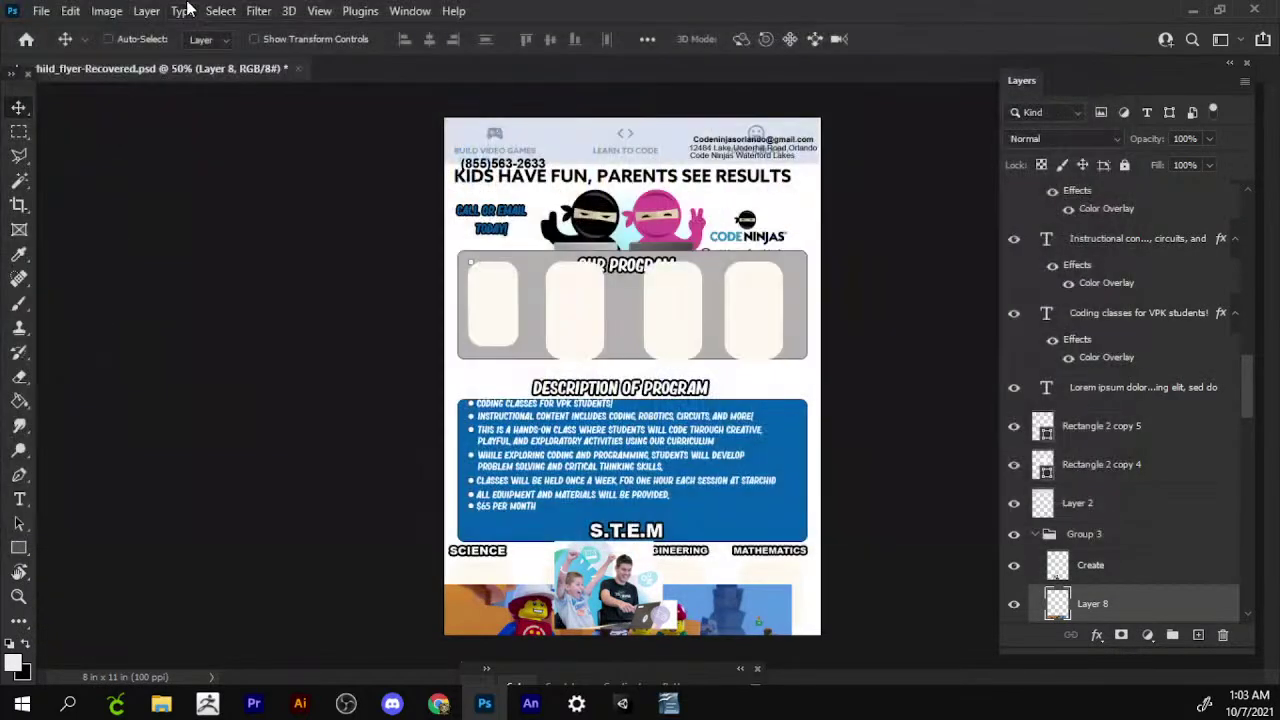
Create a new blank 8 x 11 in, 72 ppi document and return to the kids flyer.
left_click(41, 11)
left_click(100, 44)
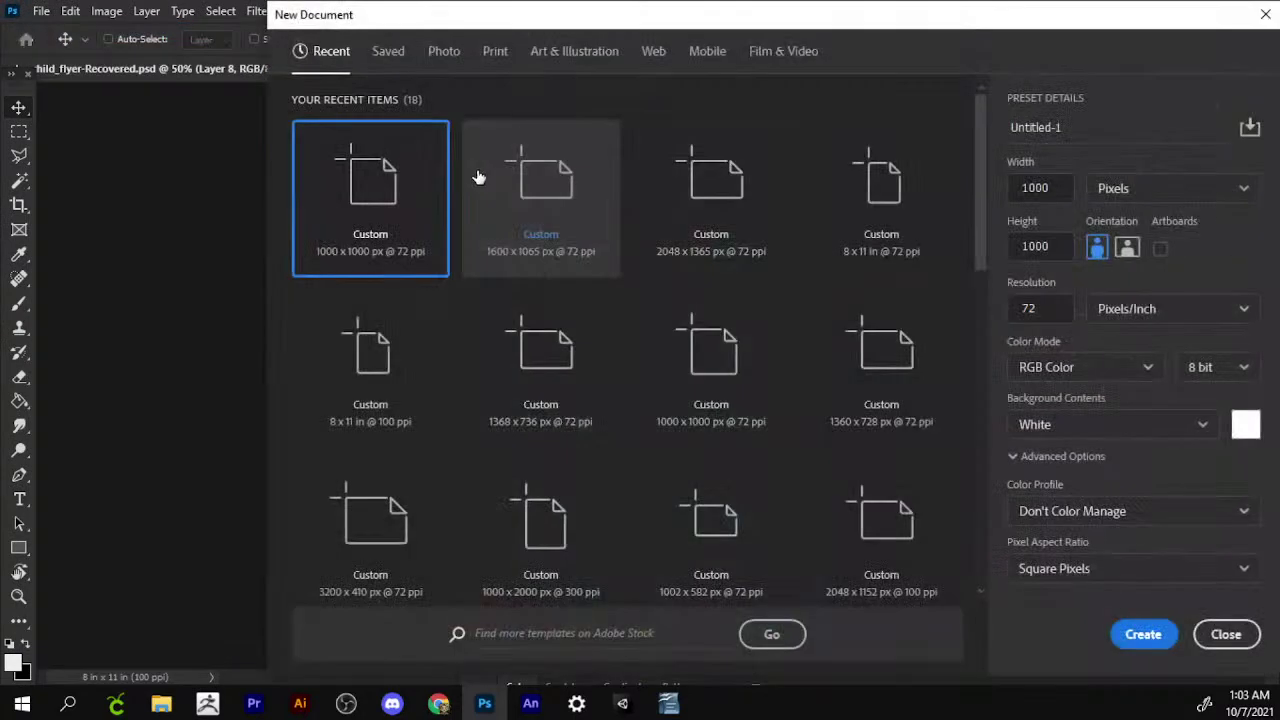
double_click(391, 406)
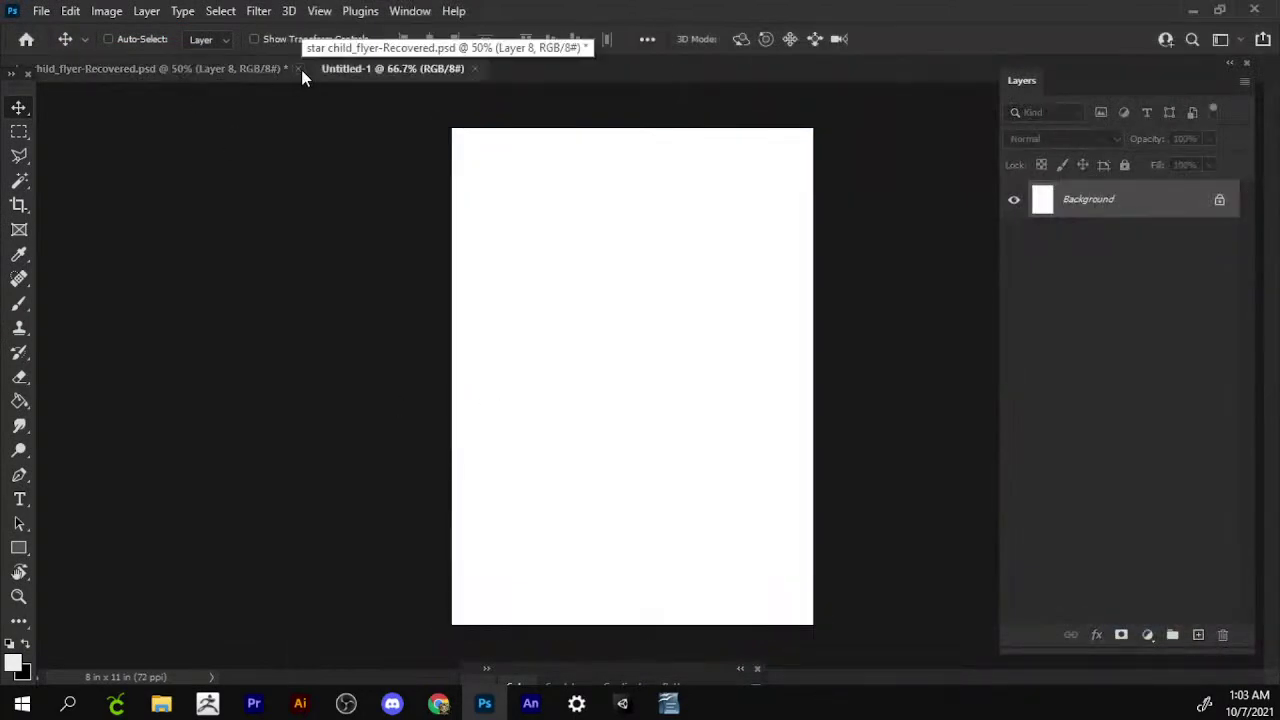
left_click(239, 70)
Drag the Copy of Dual Program A5 Flyer (3) layer into the new page, then undo it.
right_click(590, 226)
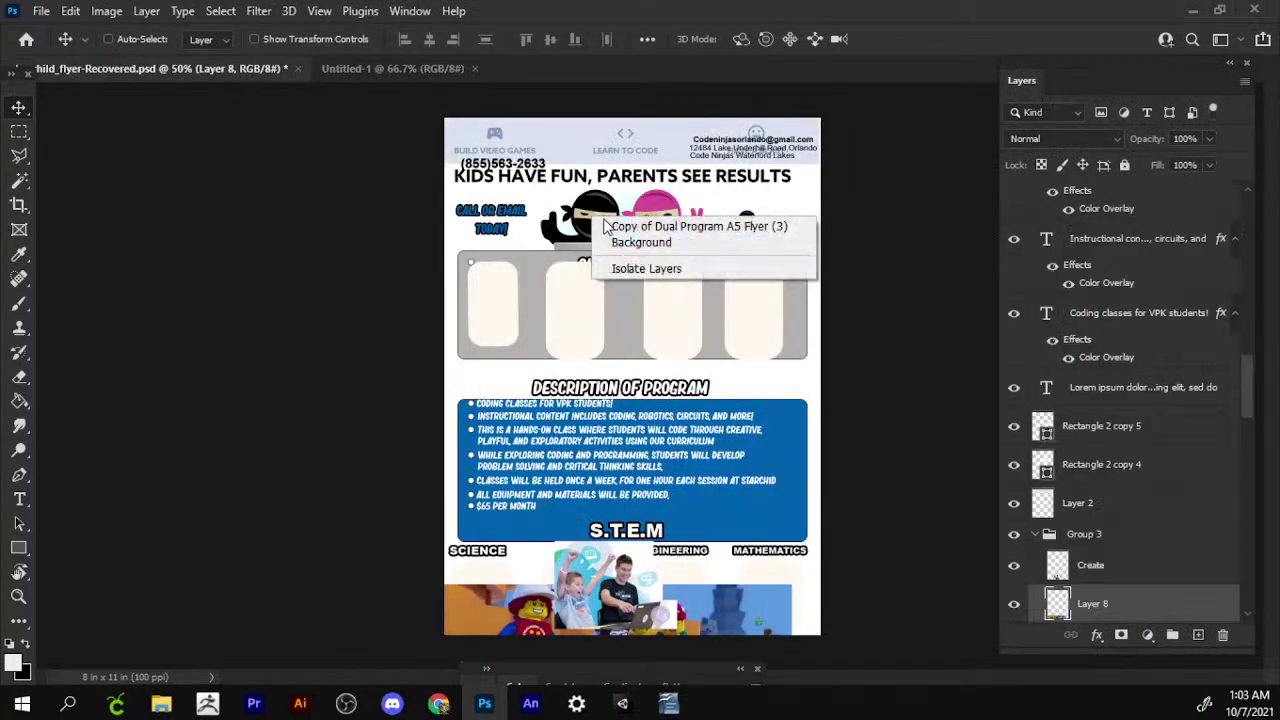
left_click(686, 223)
left_click_drag(660, 230, 537, 63)
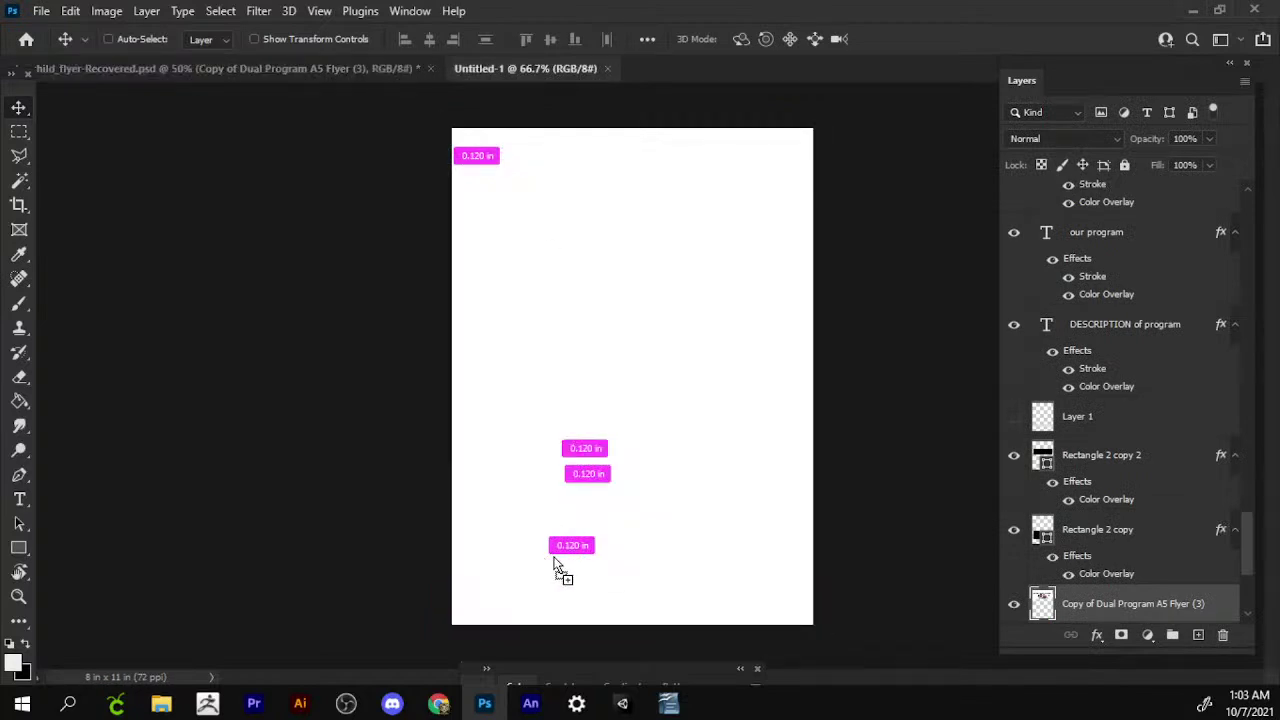
left_click_drag(555, 565, 651, 563)
mouse_move(663, 654)
left_mouse_down()
mouse_move(490, 459)
mouse_move(571, 528)
left_mouse_up()
key("ctrl+z")
key("ctrl+z")
Drag the flyer layer from the kids flyer onto the blank Untitled-1 page again.
left_click(273, 68)
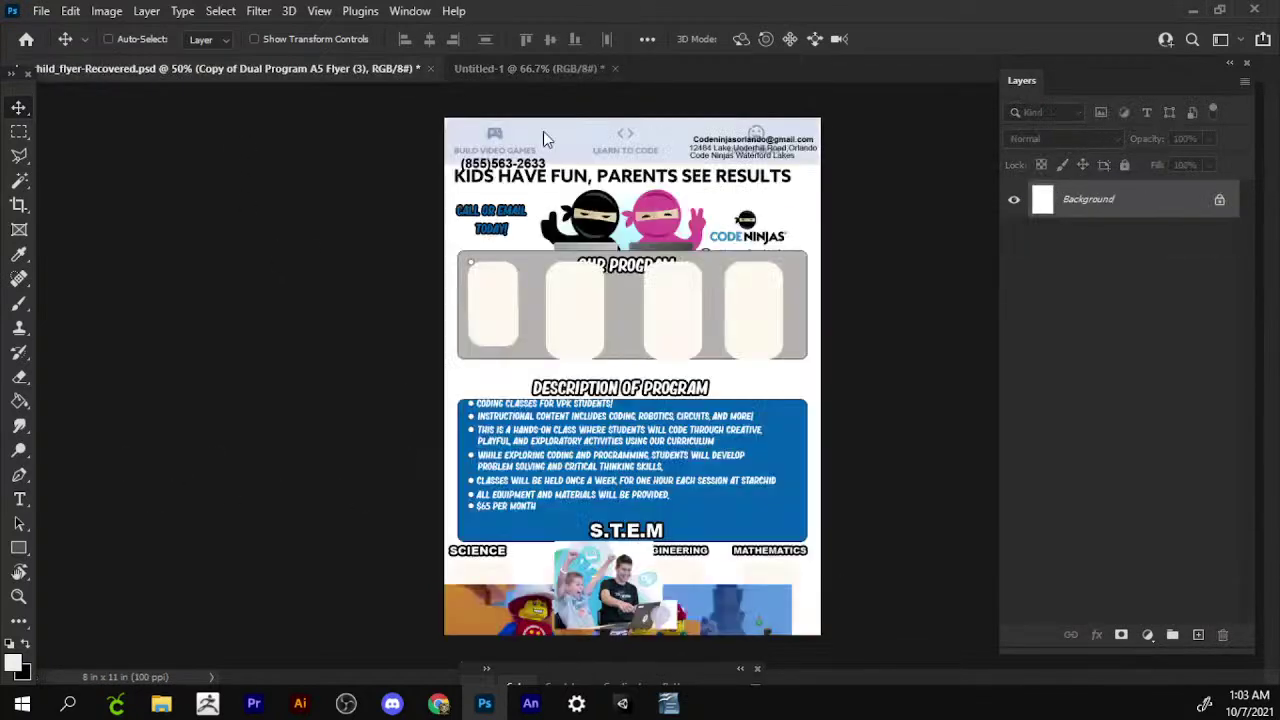
right_click(673, 218)
left_click(694, 229)
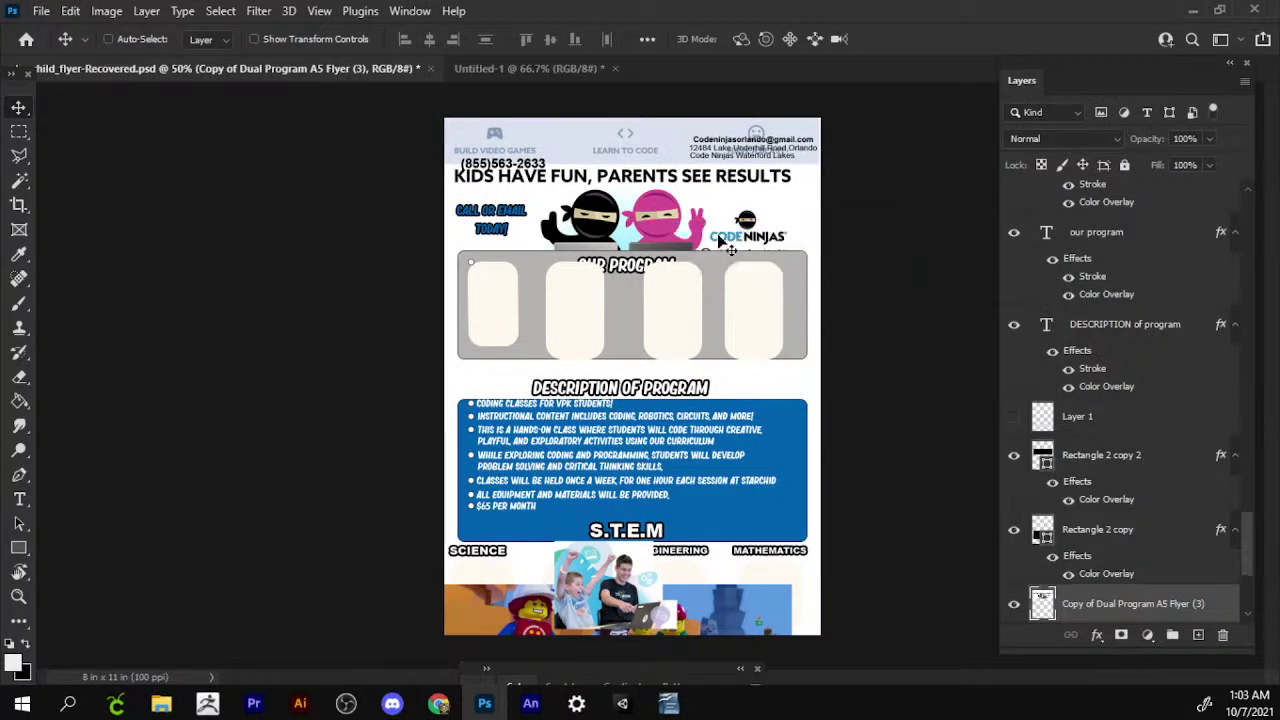
left_click_drag(720, 243, 538, 72)
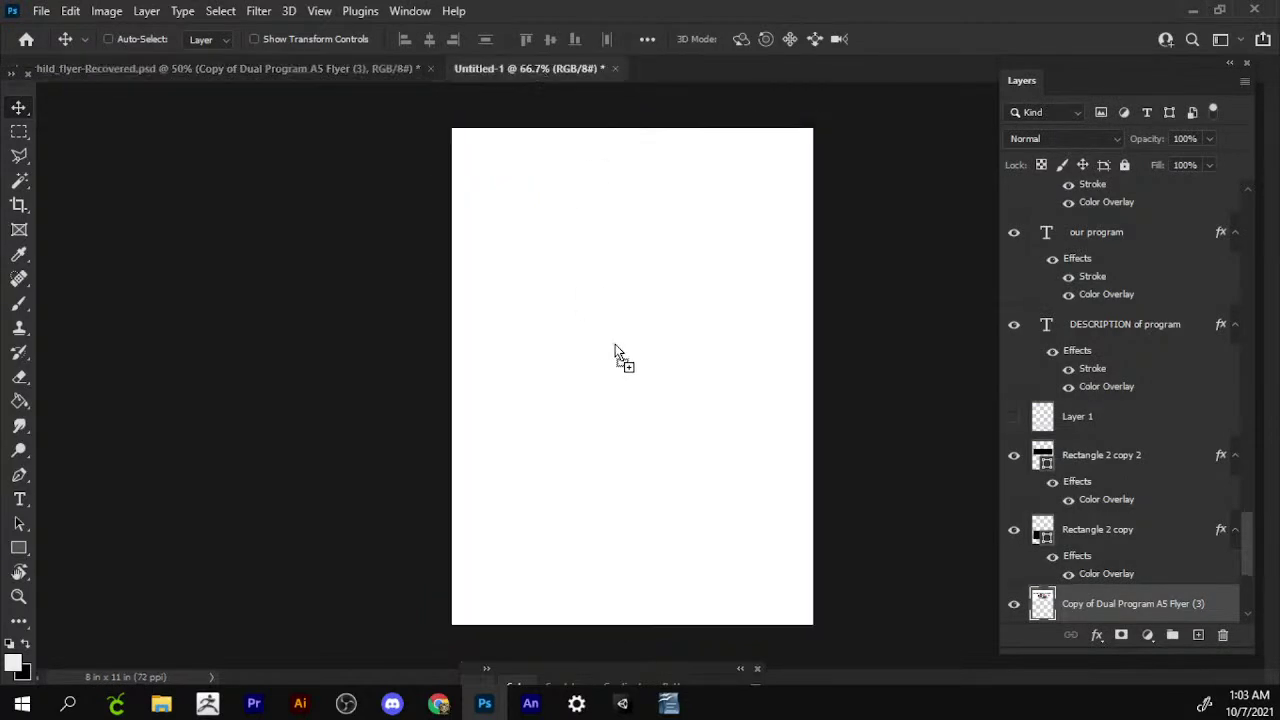
mouse_move(615, 352)
left_mouse_down()
mouse_move(668, 268)
mouse_move(548, 298)
left_mouse_up()
Scale the flyer down with Free Transform and move it lower right.
key("ctrl+t")
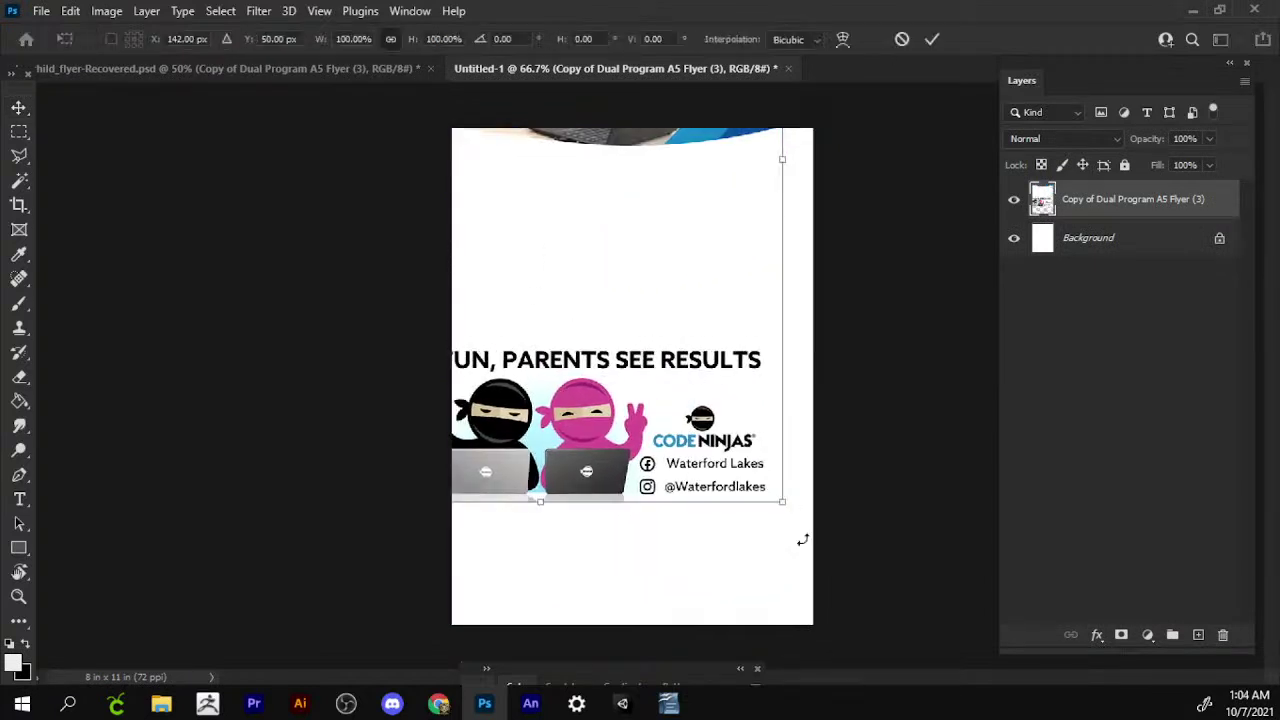
mouse_move(784, 501)
left_mouse_down()
mouse_move(654, 426)
mouse_move(595, 340)
left_mouse_up()
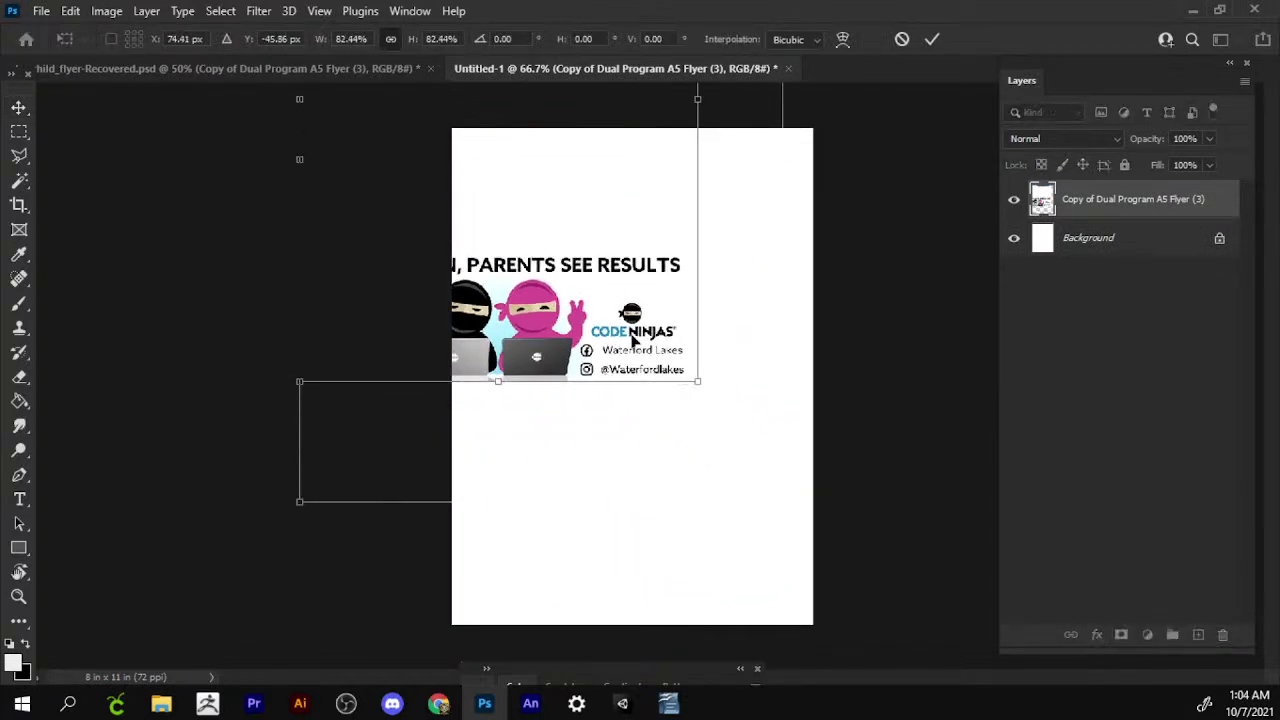
key("Return")
mouse_move(693, 380)
left_mouse_down()
mouse_move(752, 515)
mouse_move(677, 466)
mouse_move(706, 474)
mouse_move(720, 545)
left_mouse_up()
key("ctrl+t")
key("Return")
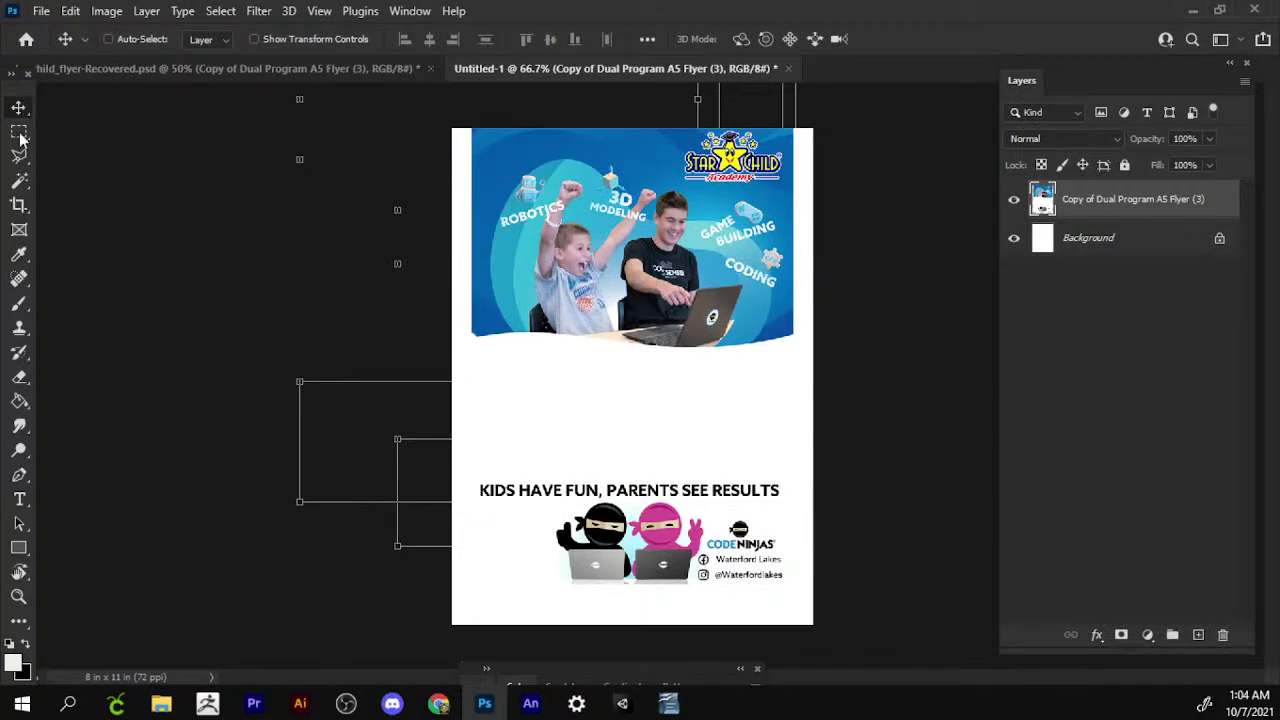
Copy the bottom tagline-and-ninjas strip onto its own layer.
left_click(20, 135)
left_click_drag(830, 443, 450, 640)
right_click(610, 504)
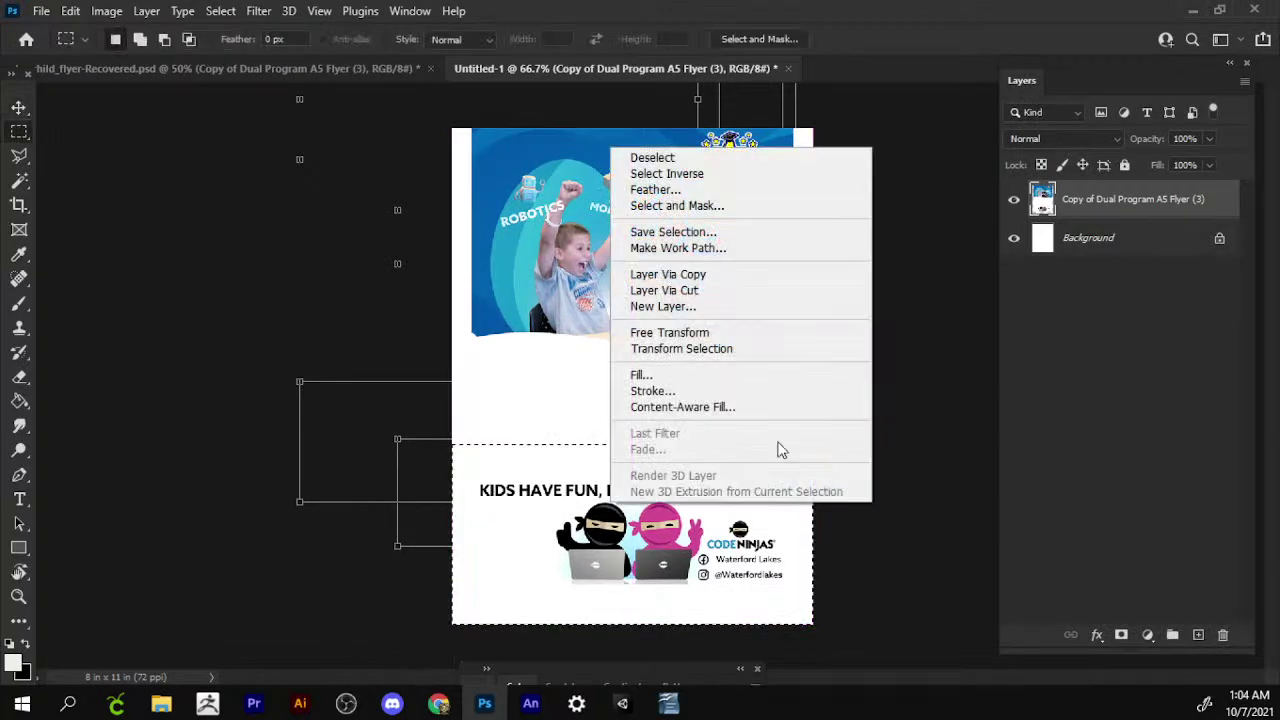
left_click(737, 290)
Delete the full flyer layer and move Layer 1 lower on the page.
key("v")
right_click(748, 288)
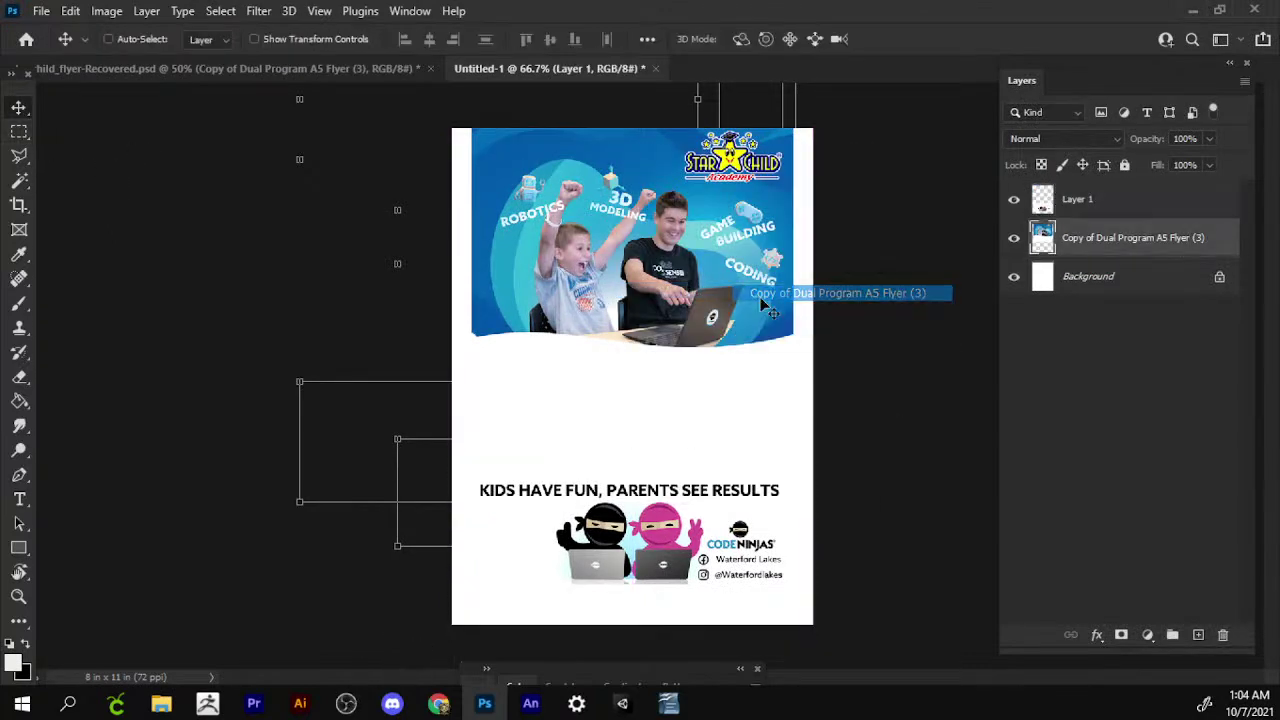
left_click_drag(763, 304, 757, 164)
key("Delete")
right_click(712, 566)
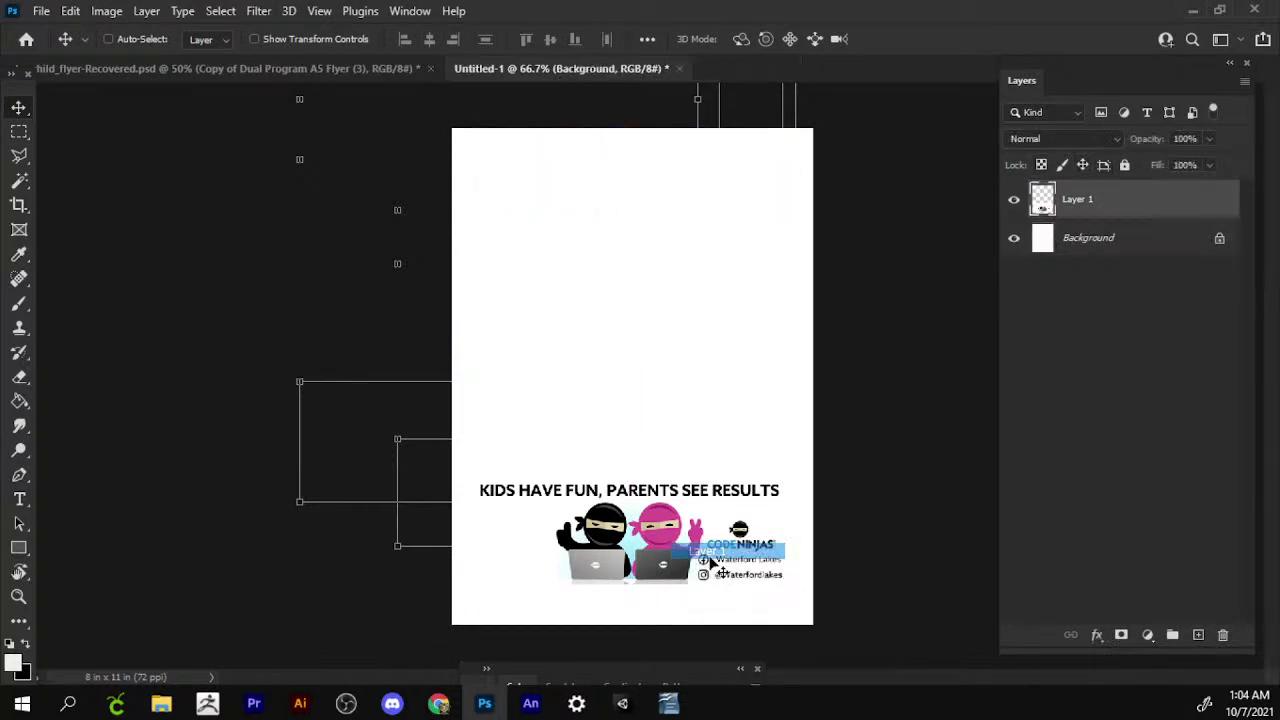
left_click(705, 551)
left_click_drag(712, 566, 712, 597)
Erase the tagline strip across the bottom of the flyer and clear the selection.
key("m")
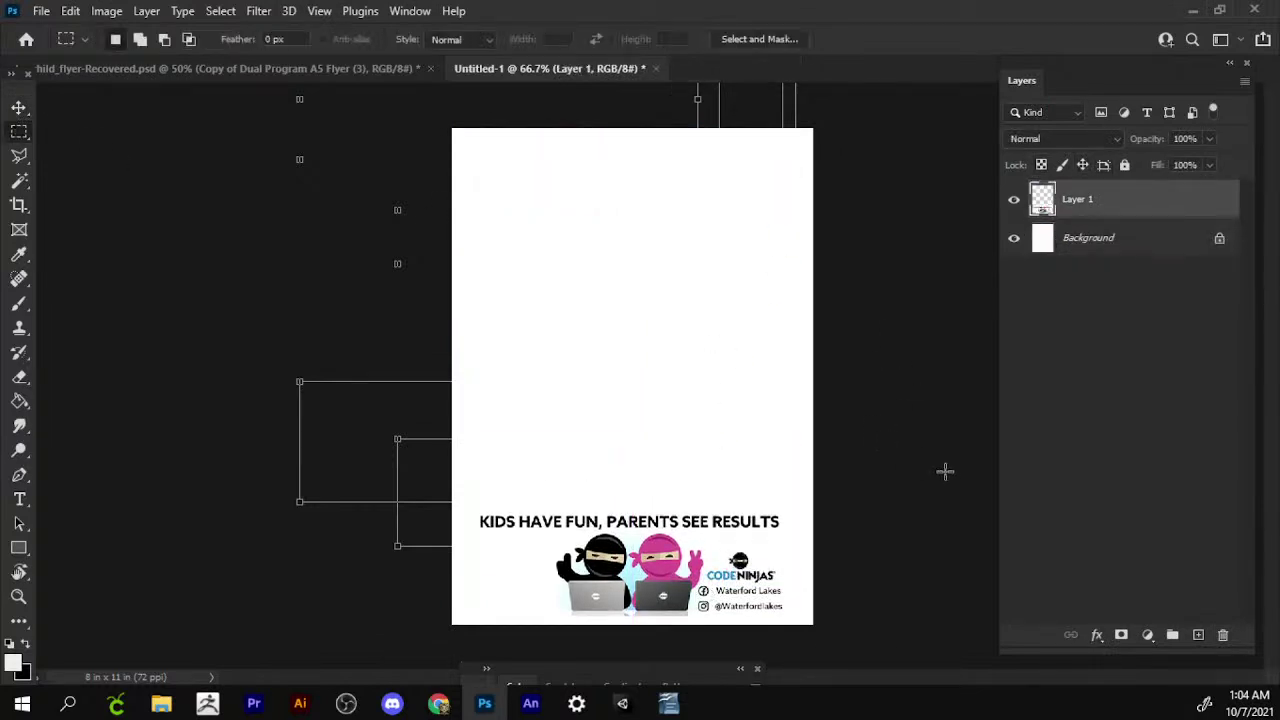
left_click_drag(840, 436, 413, 533)
key("Delete")
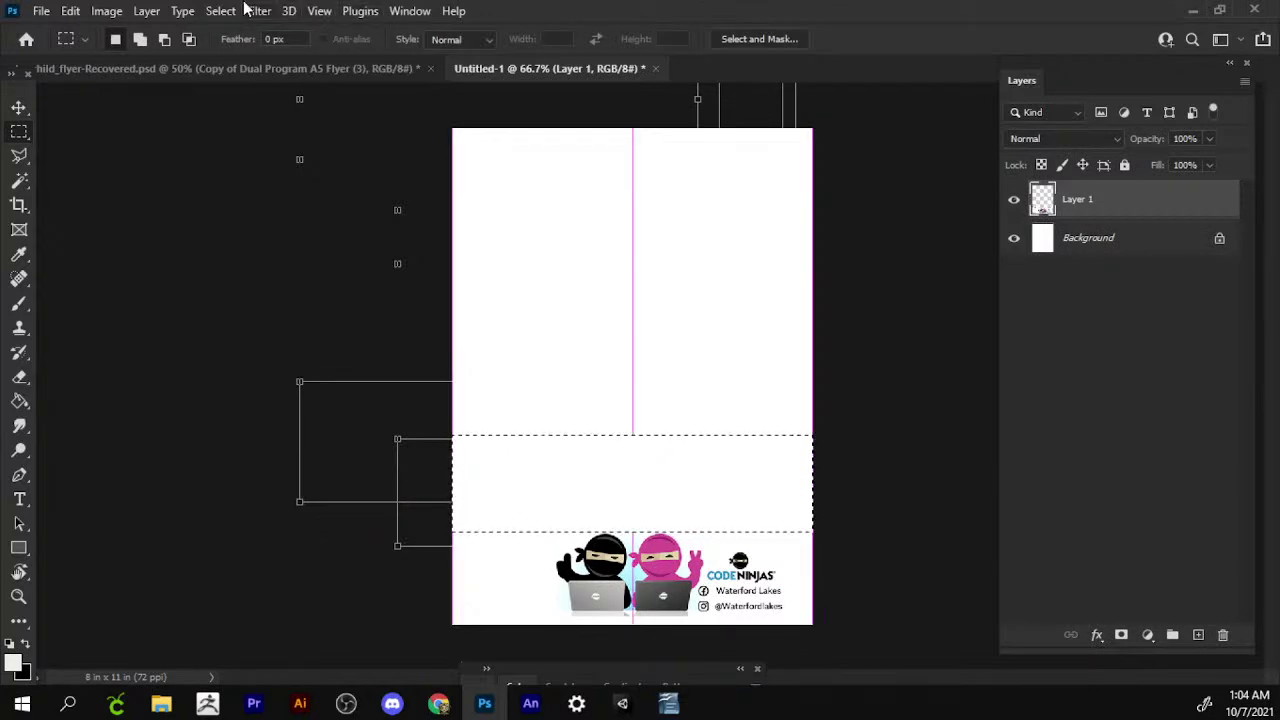
left_click(221, 10)
left_click(243, 48)
Move the logo slightly lower on the page.
key("v")
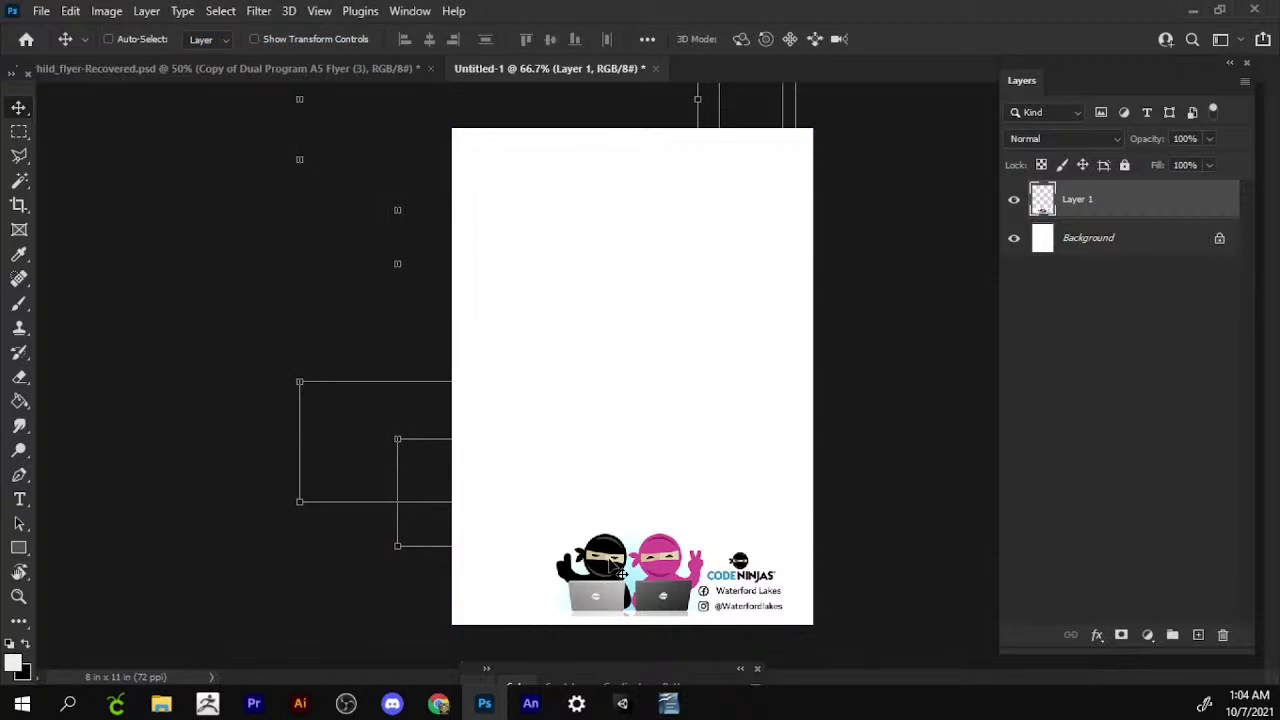
right_click(655, 578)
left_click(689, 580)
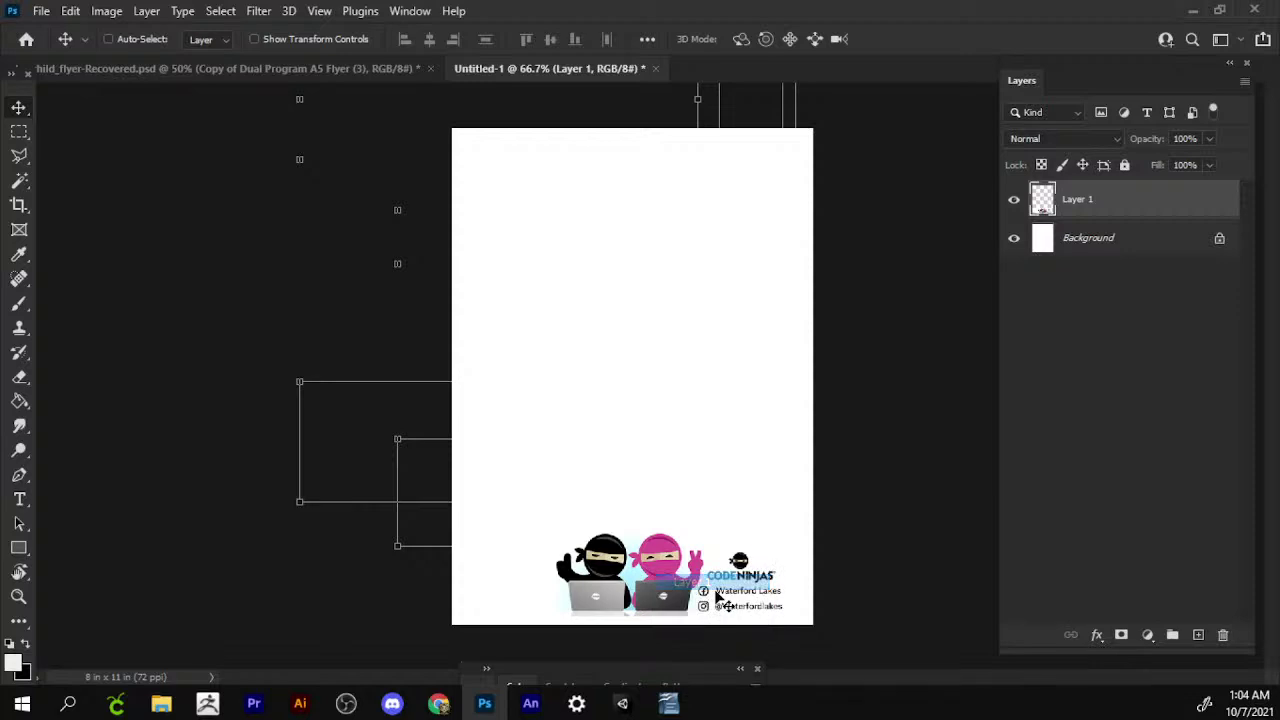
left_click_drag(718, 605, 718, 622)
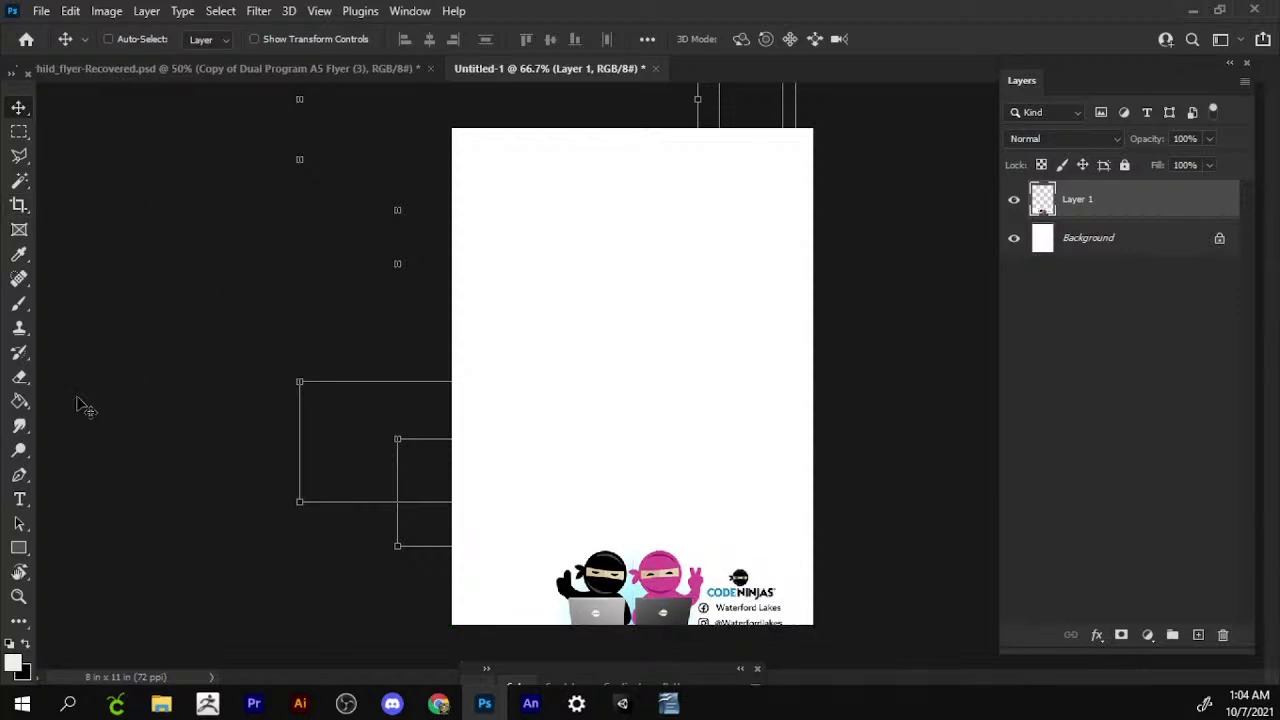
Add a WEEK 3 heading at the page's top-left and enlarge it to about 165%.
left_click(19, 499)
left_click(499, 176)
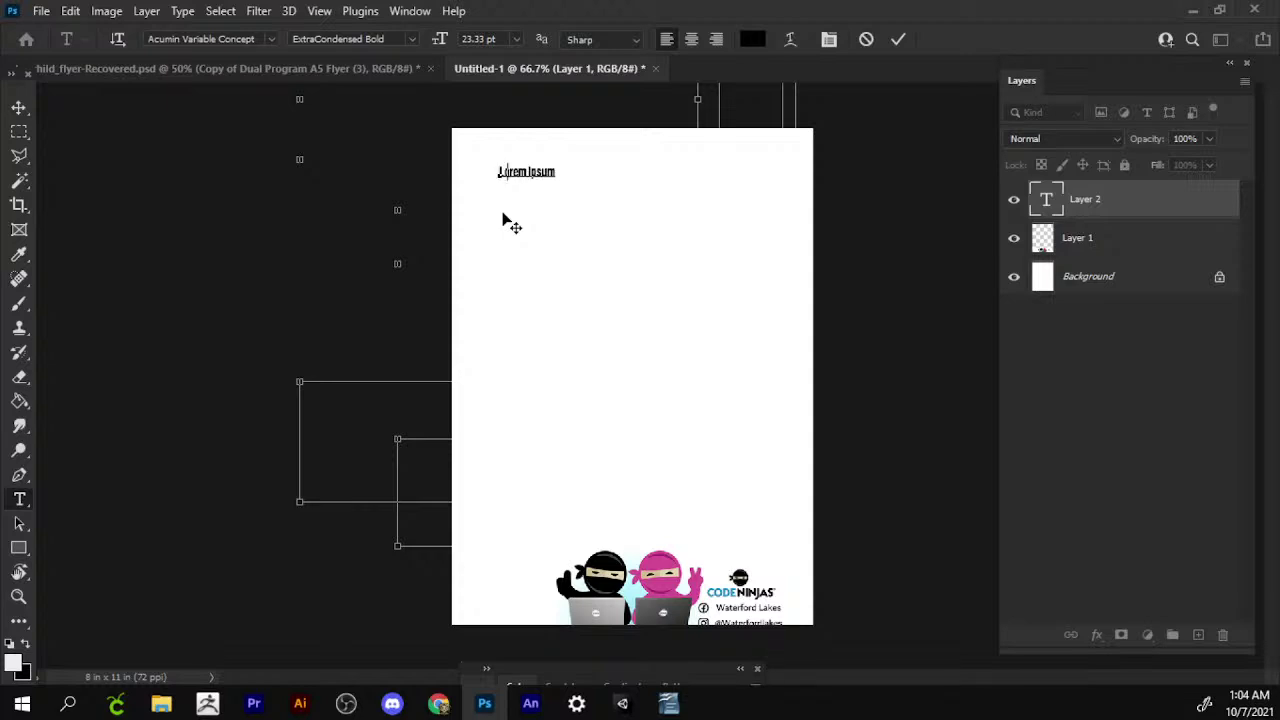
type("WEEK 3")
left_click(19, 107)
key("ctrl+t")
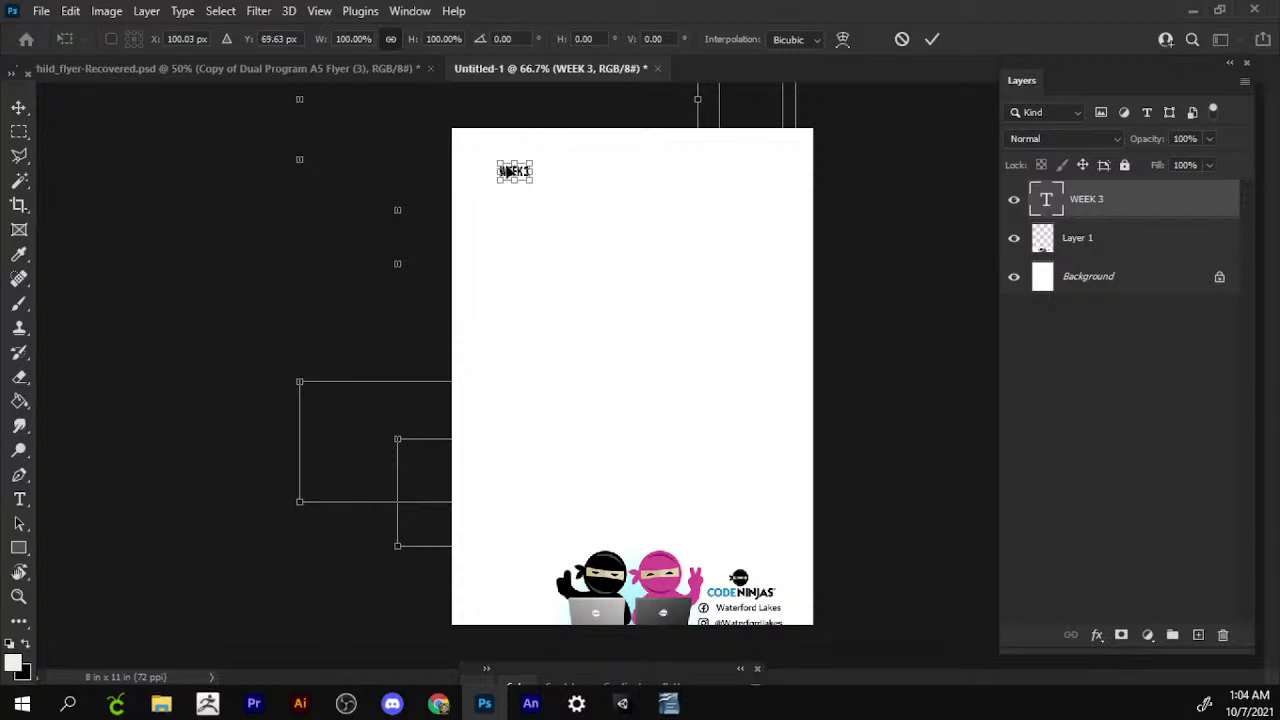
mouse_move(533, 163)
left_mouse_down()
mouse_move(549, 153)
mouse_move(518, 148)
mouse_move(556, 148)
left_mouse_up()
key("Return")
double_click(518, 148)
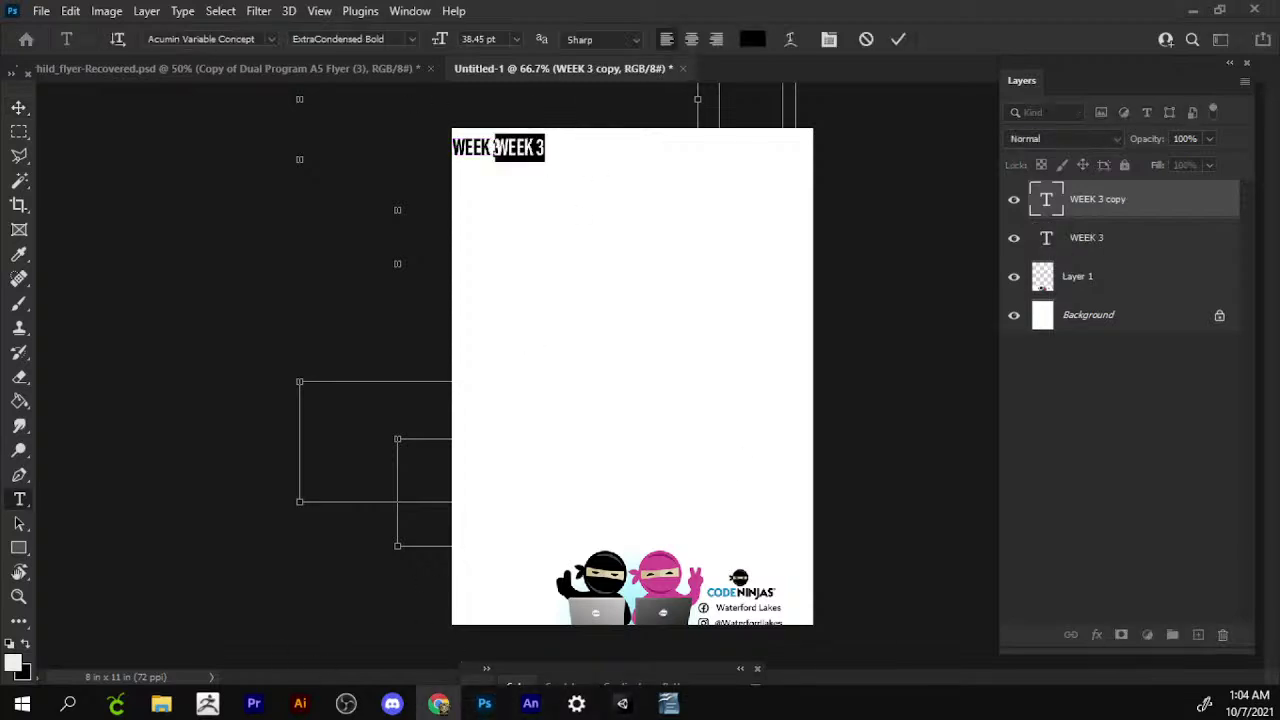
Return to Animate and zoom the stage out to 50%.
left_click(530, 703)
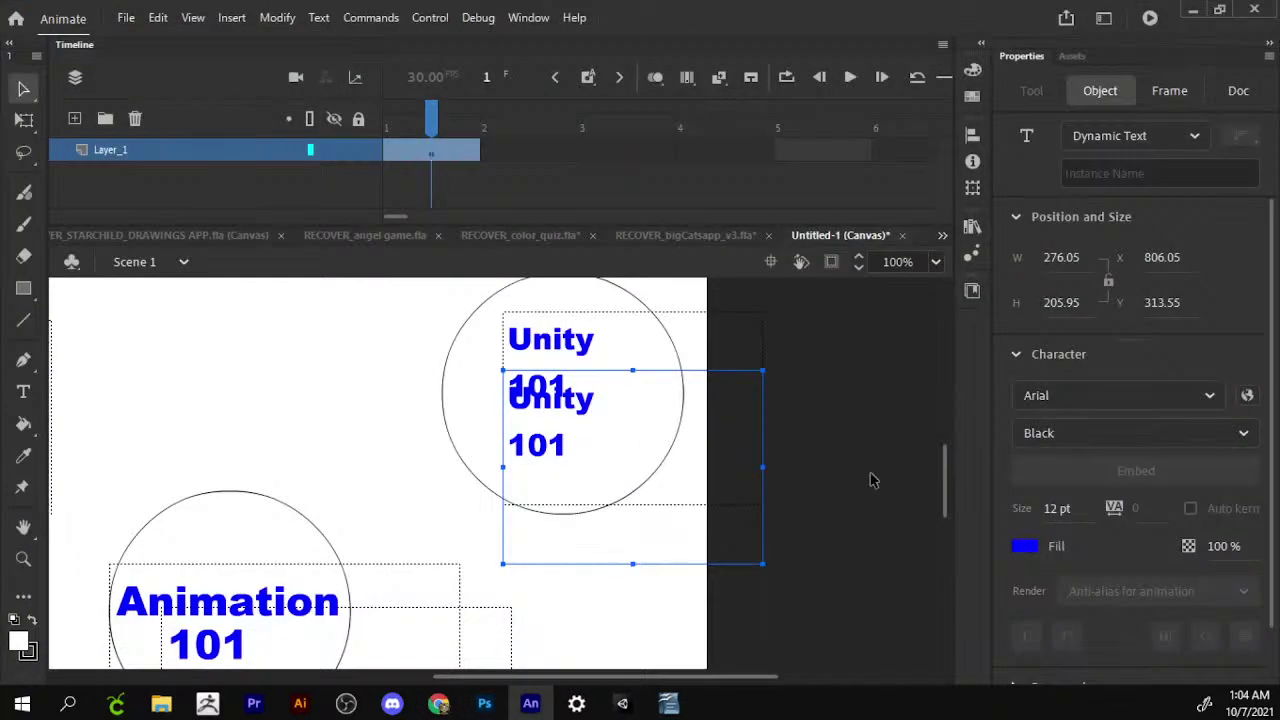
scroll(468, 595, "left", 5)
scroll(468, 595, "up", 2)
scroll(468, 595, "right", 4)
scroll(468, 595, "up", 1)
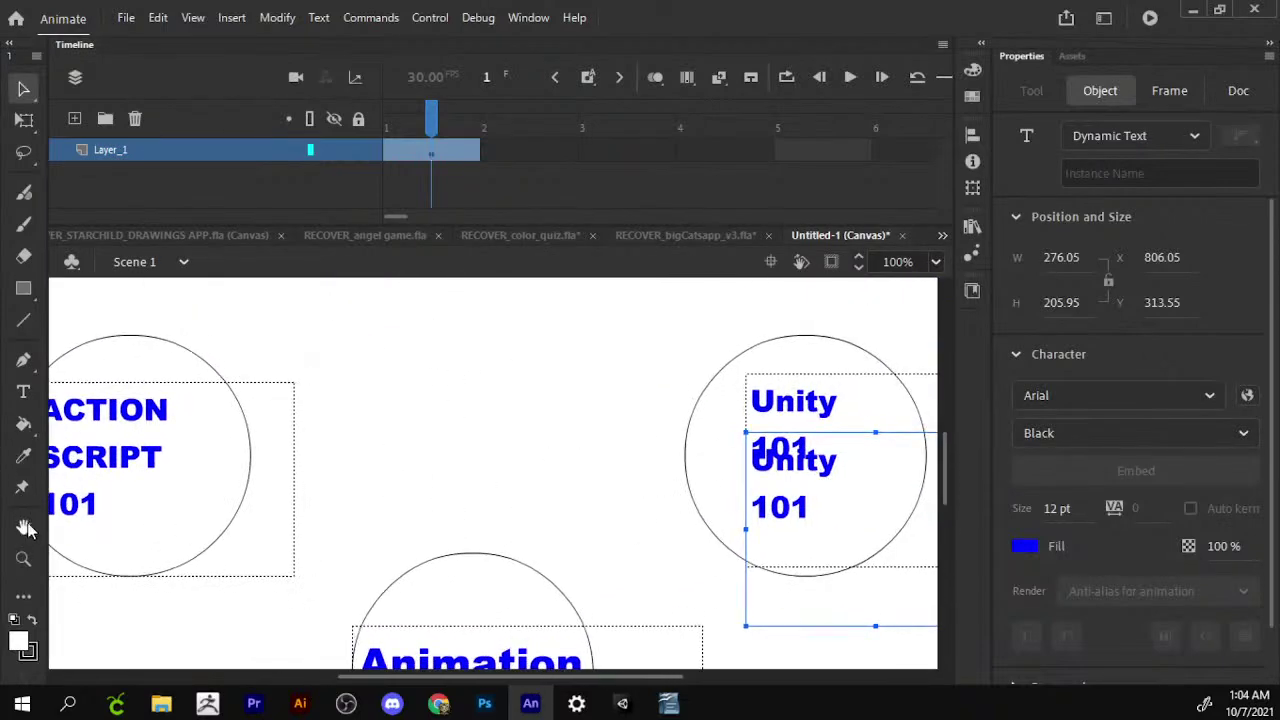
left_click(23, 559)
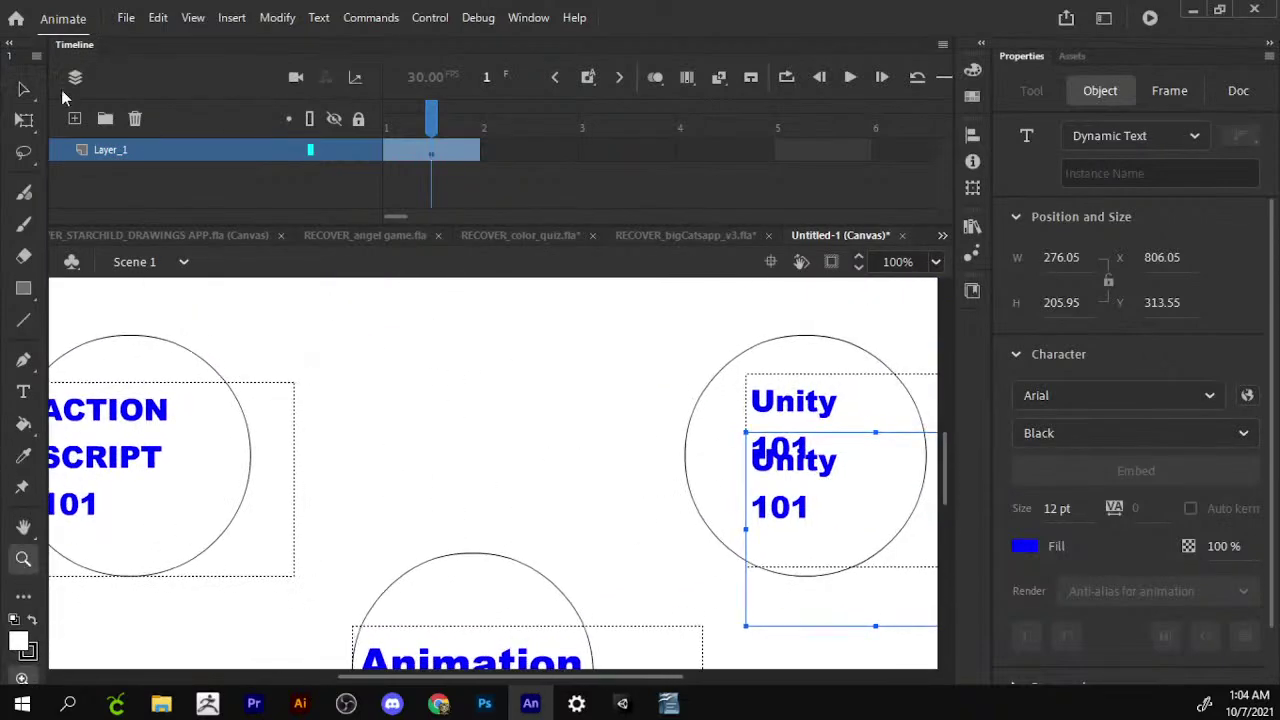
left_click_drag(27, 63, 119, 100)
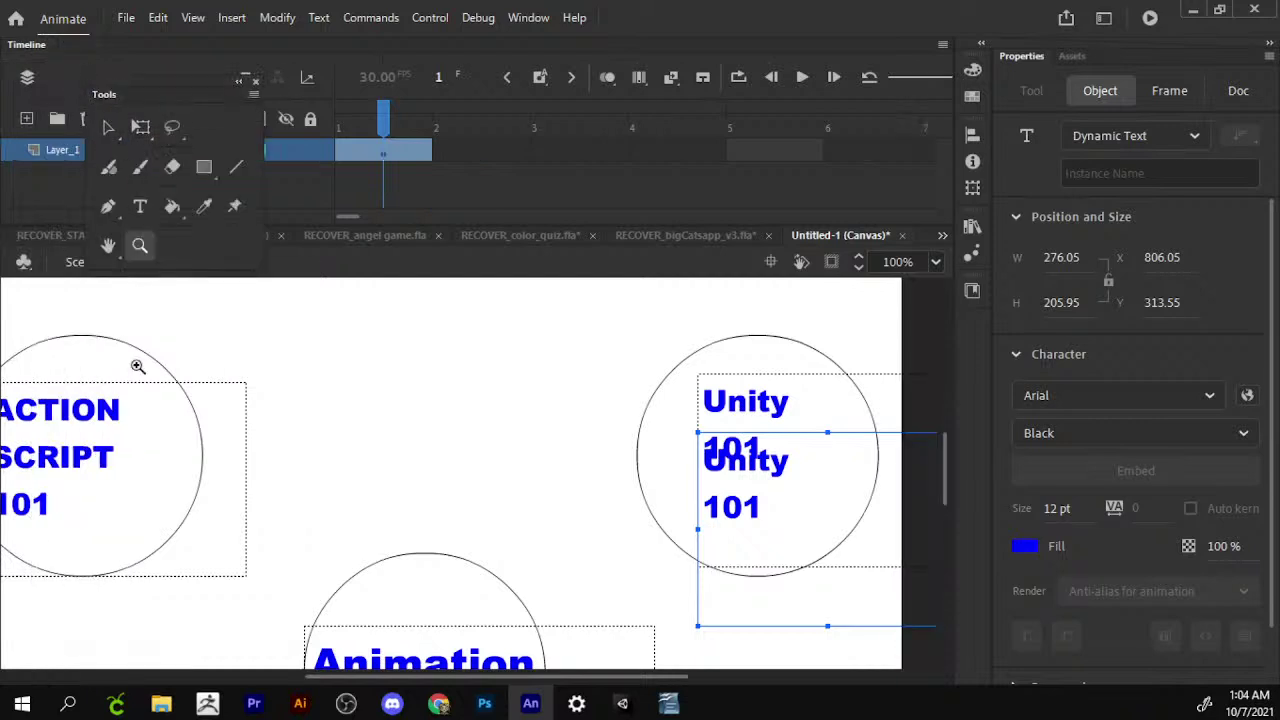
left_click_drag(180, 272, 163, 348)
left_click(190, 315)
left_click(524, 524)
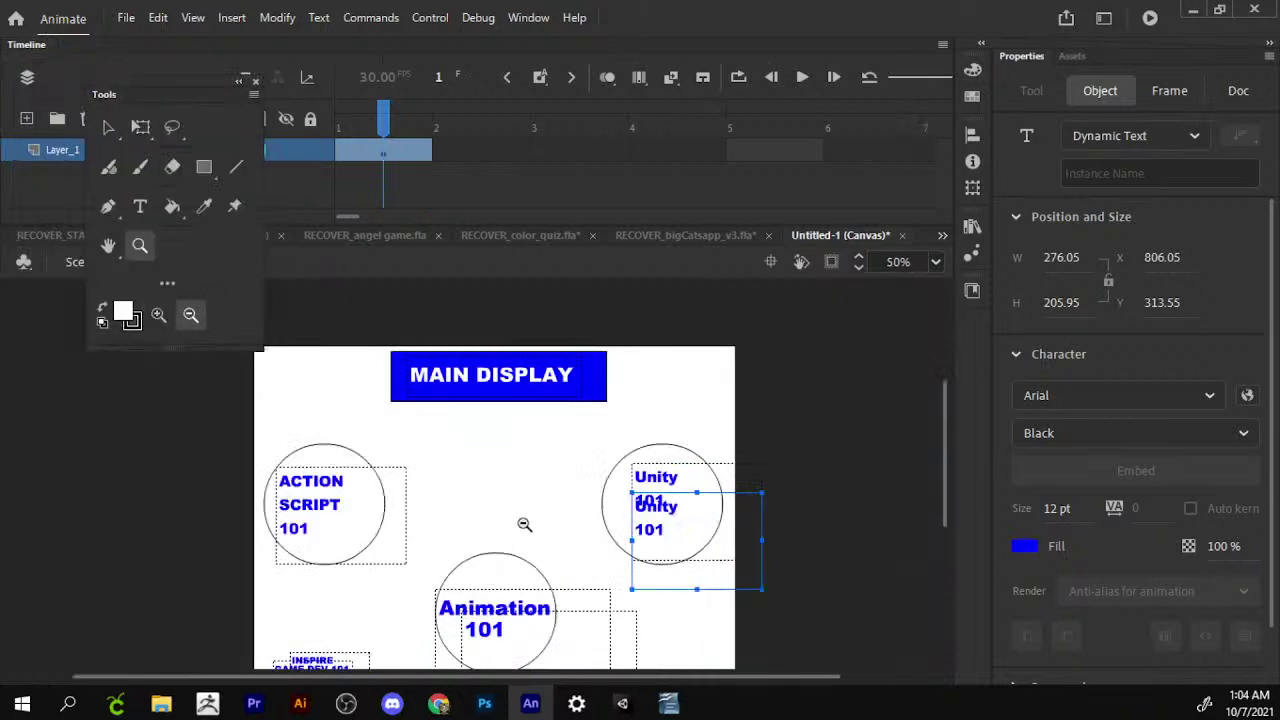
Line up the Animation 101, ACTION SCRIPT and Unity circles in one row.
key("v")
left_click_drag(610, 460, 470, 600)
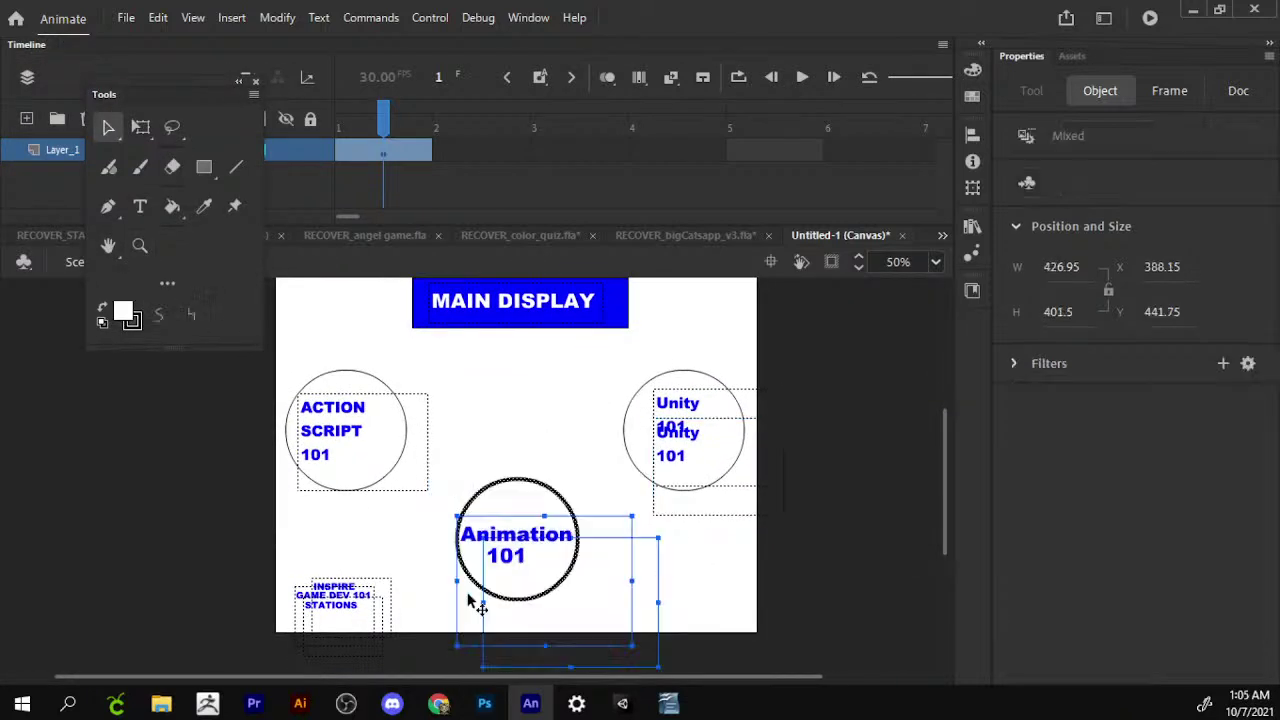
left_click_drag(548, 540, 548, 424)
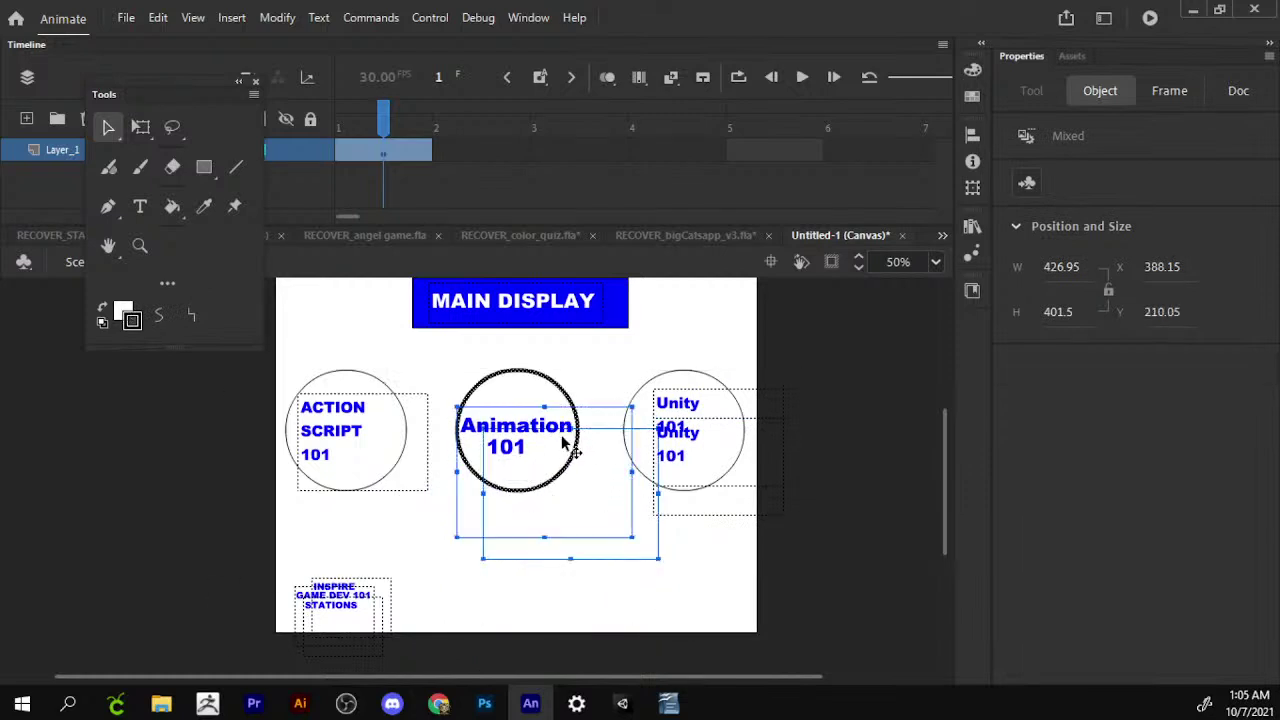
key("z")
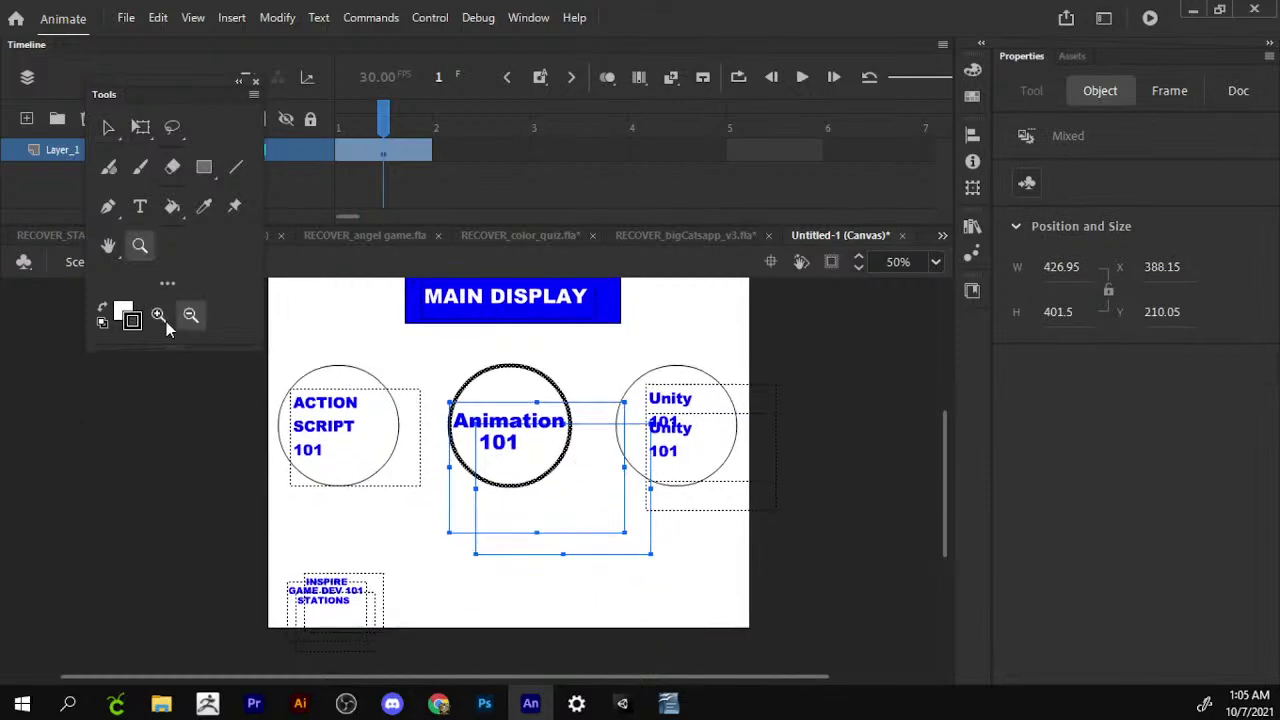
left_click(158, 315)
left_click(463, 416)
key("v")
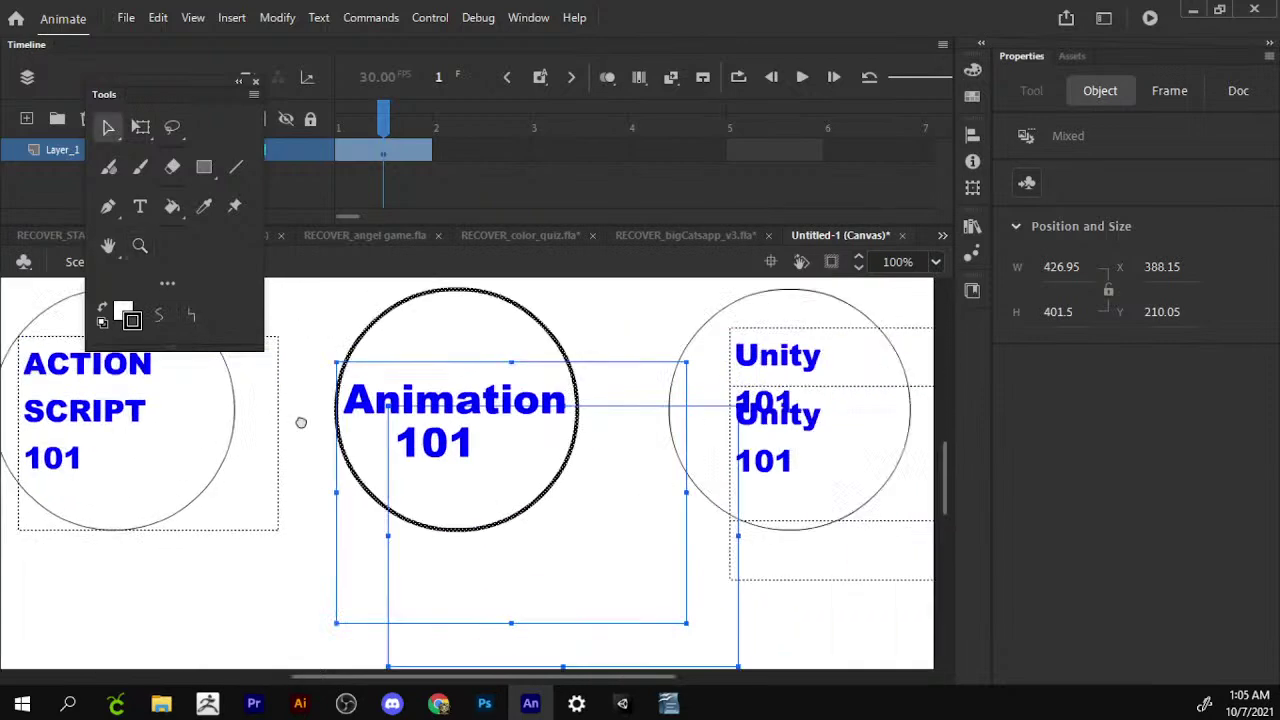
scroll(760, 370, "left", 3)
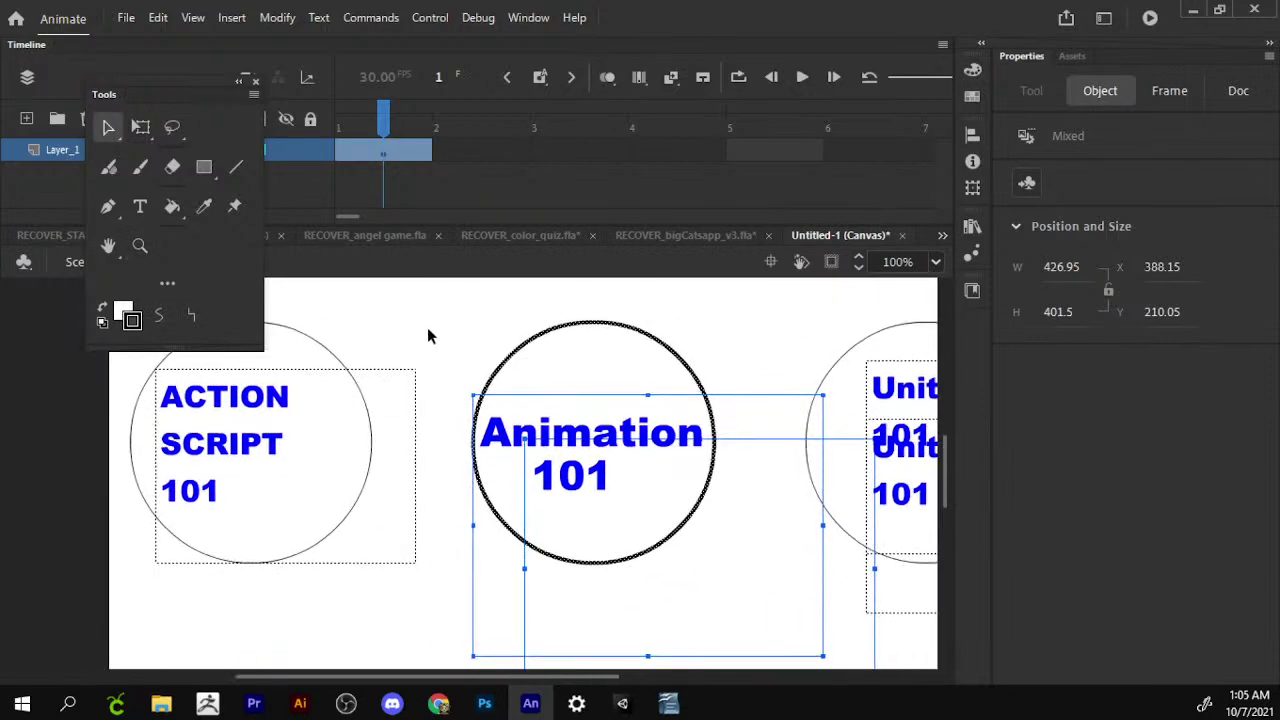
left_click(108, 628)
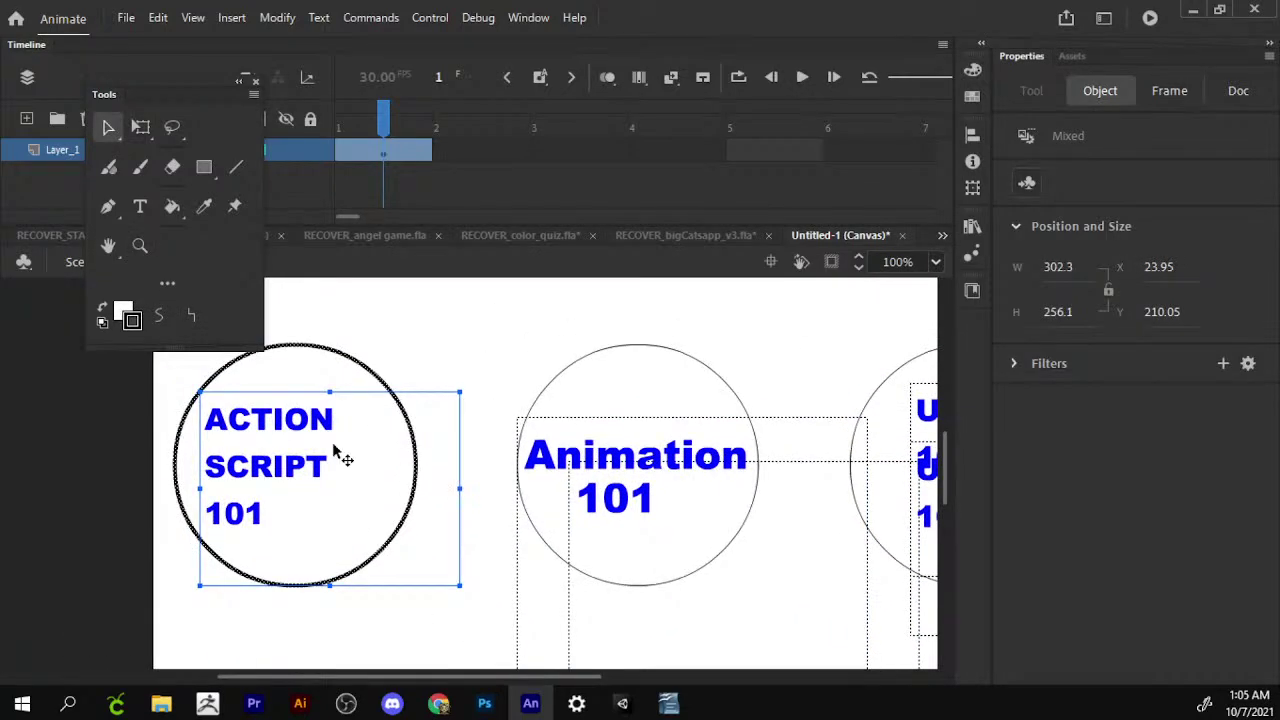
left_click_drag(340, 452, 405, 482)
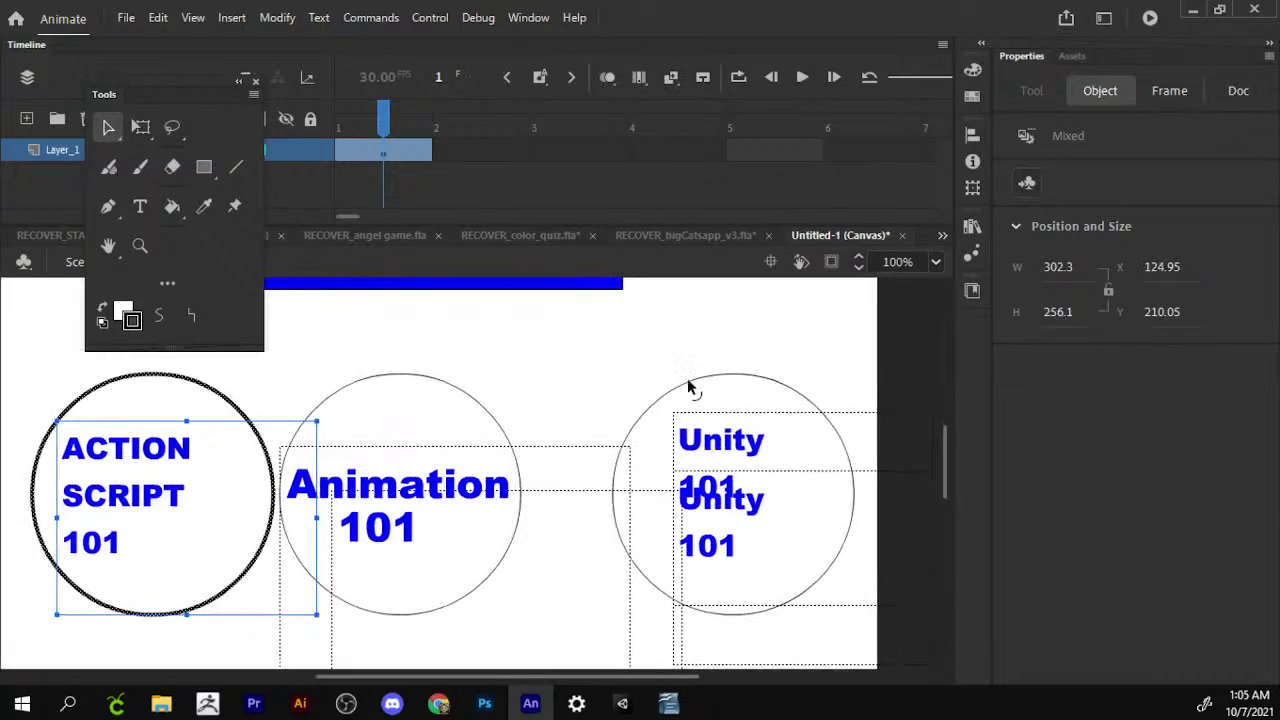
left_click_drag(893, 377, 565, 675)
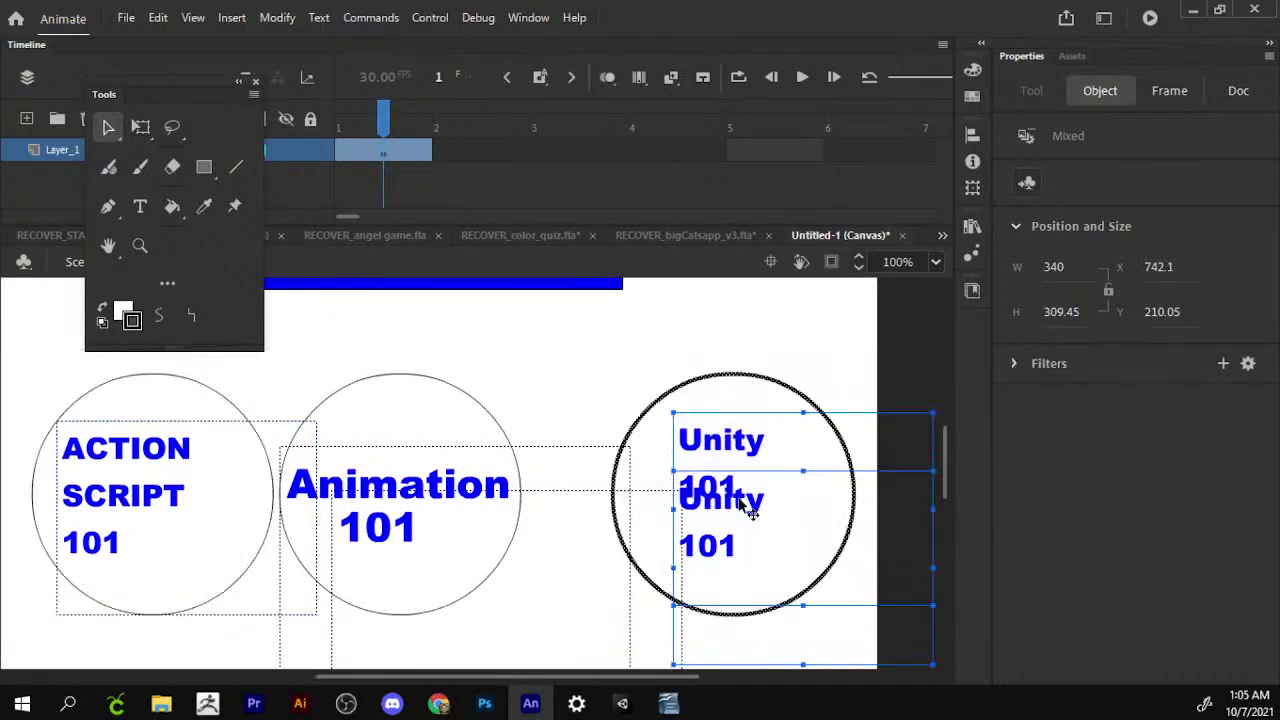
left_click_drag(750, 510, 671, 510)
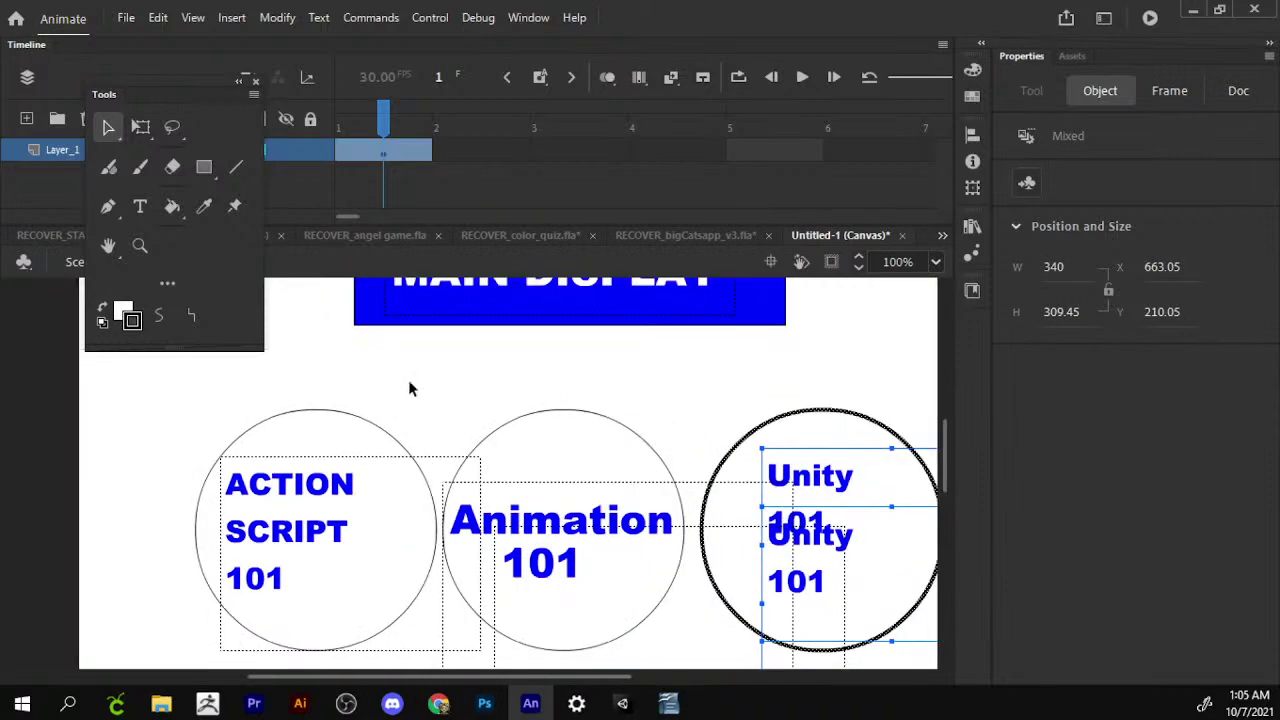
Rescale all three circle groups together with Free Transform to about 672.6 × 307.55.
left_click_drag(146, 390, 936, 668)
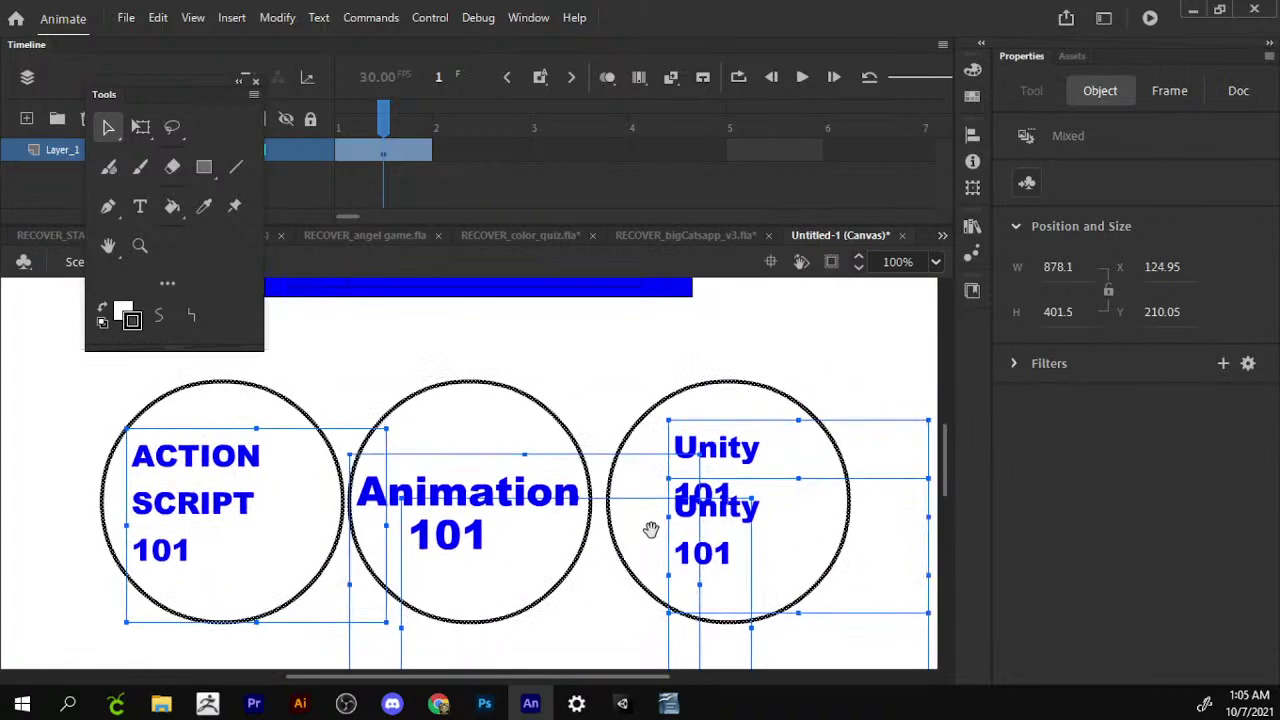
key("q")
mouse_move(930, 380)
left_mouse_down()
mouse_move(834, 443)
mouse_move(754, 460)
left_mouse_up()
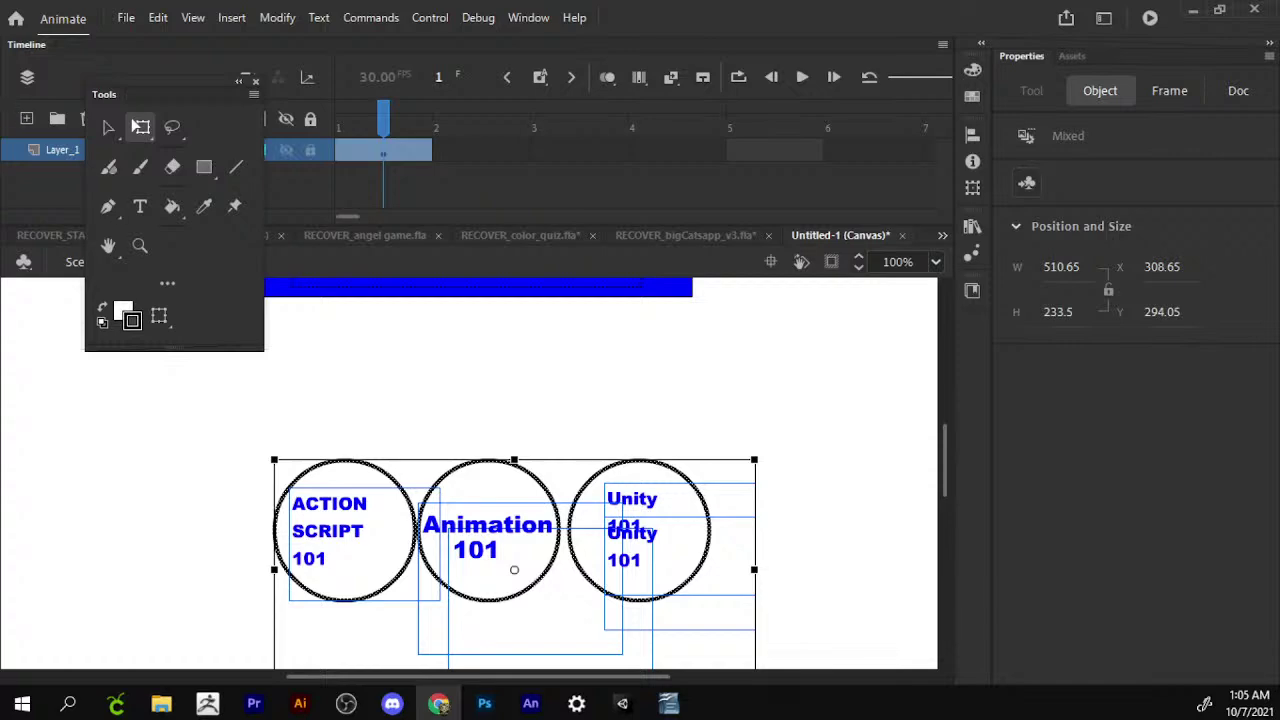
left_click_drag(748, 466, 877, 394)
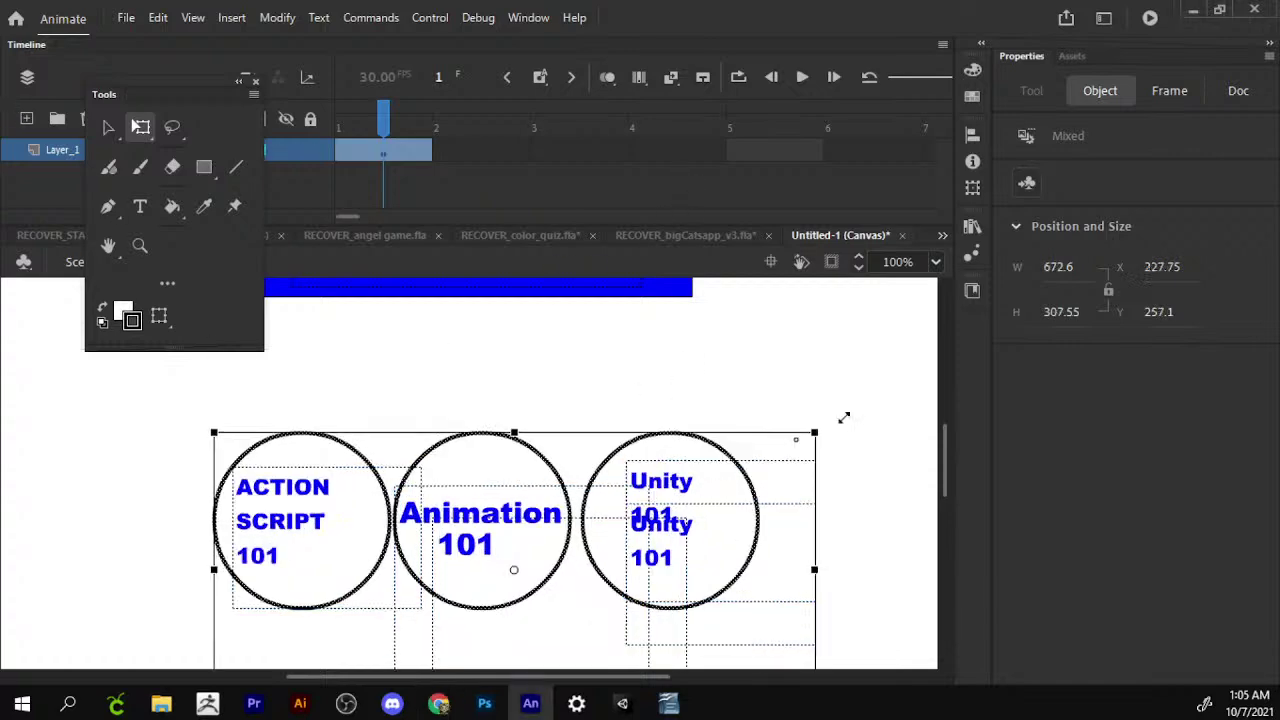
Nudge the ACTION SCRIPT text right and place a copy of the Unity circle beside it.
left_click(514, 391)
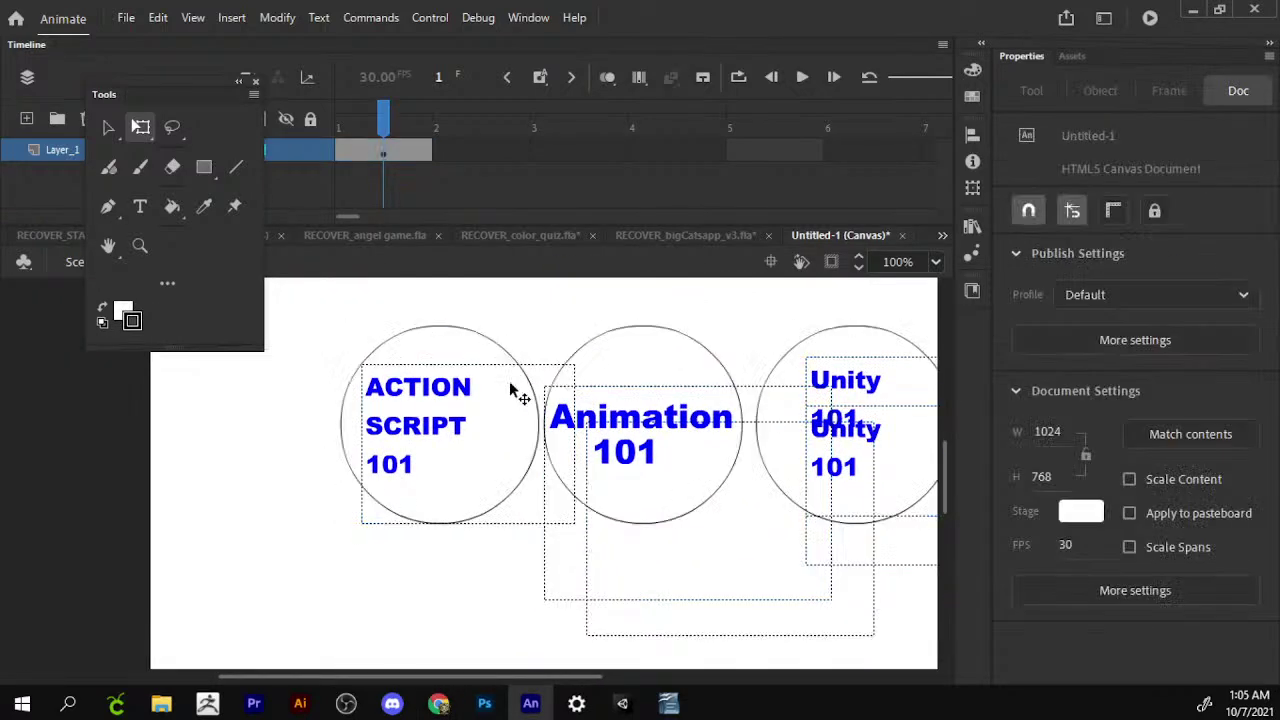
left_click_drag(424, 440, 451, 440)
left_click_drag(848, 425, 808, 508)
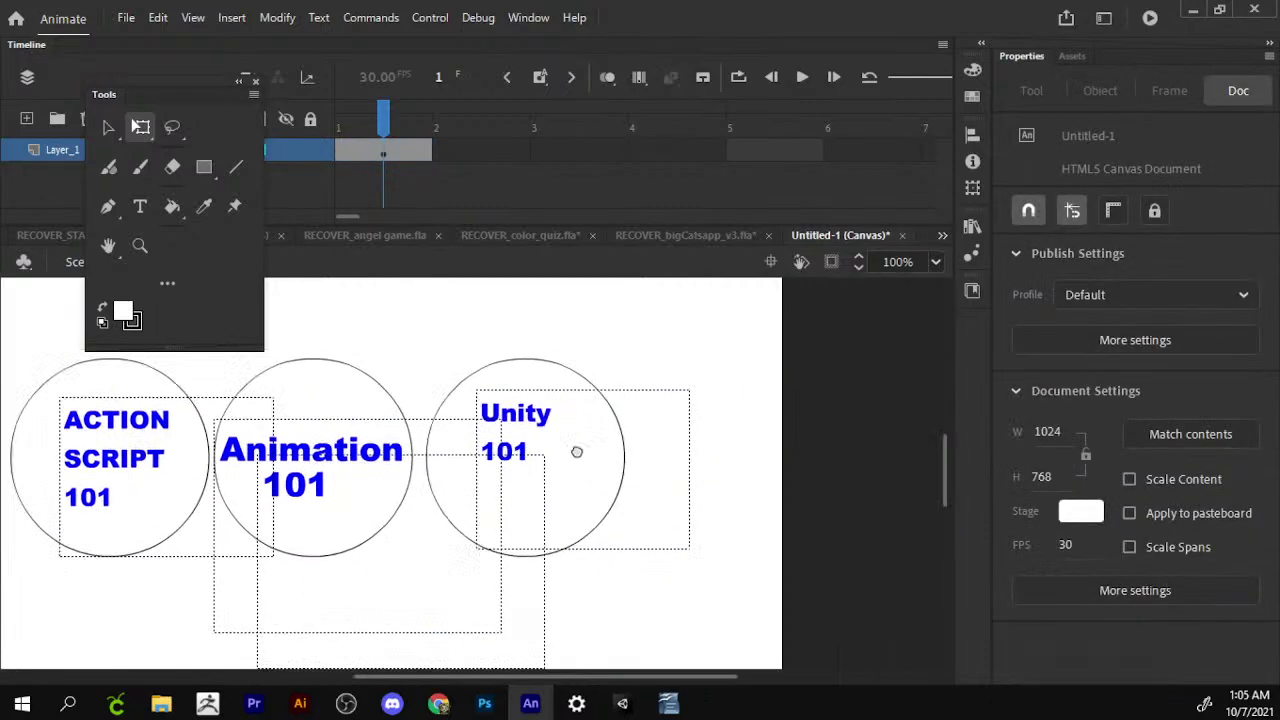
left_click_drag(651, 346, 415, 545)
mouse_move(469, 463)
left_mouse_down()
mouse_move(700, 463)
mouse_move(588, 414)
left_mouse_up()
Relabel the copied circle 'INTRO TO 3D MODELING and 3d printing'.
double_click(700, 462)
type("INTRO")
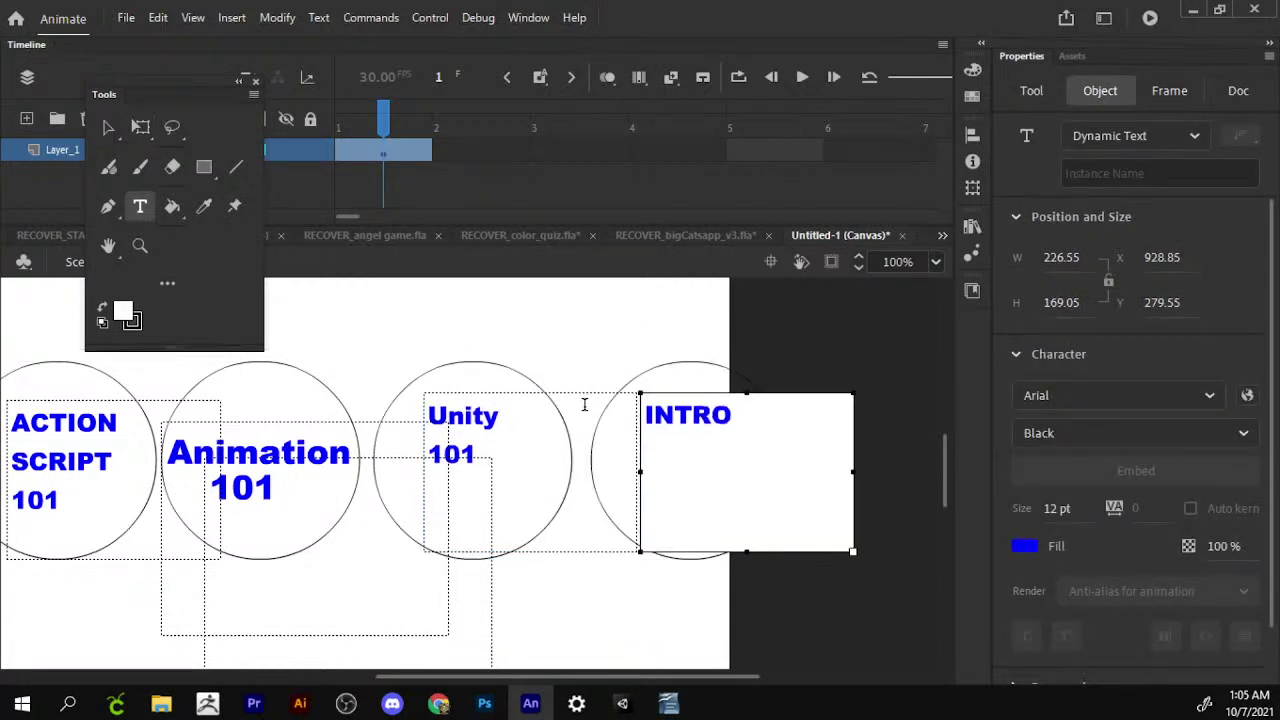
type(" TO 3D ")
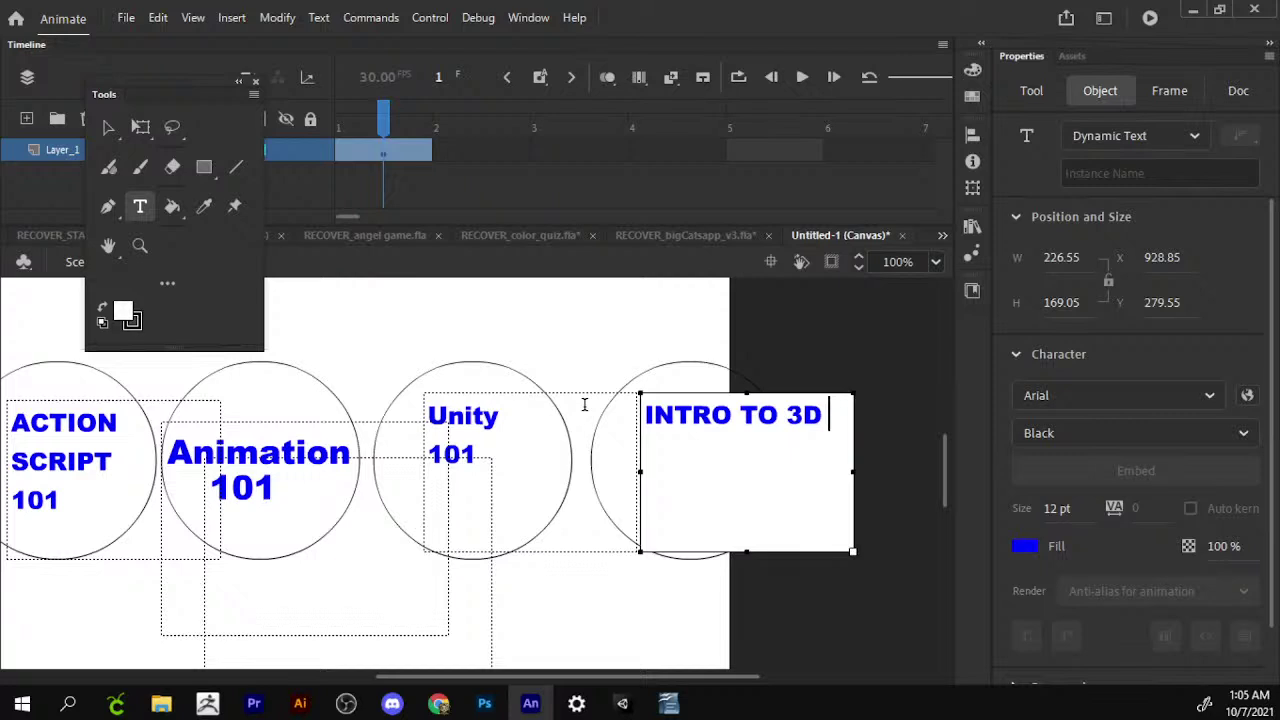
type("MODELING and")
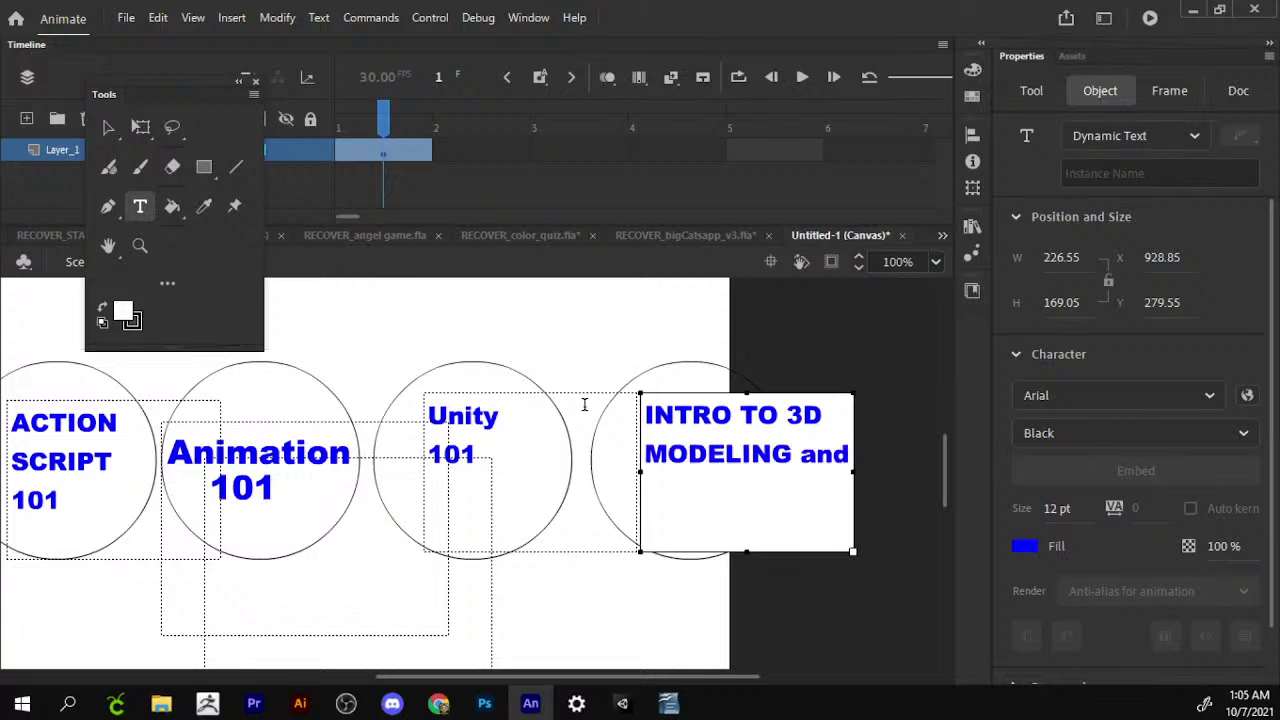
type(" 3d pri")
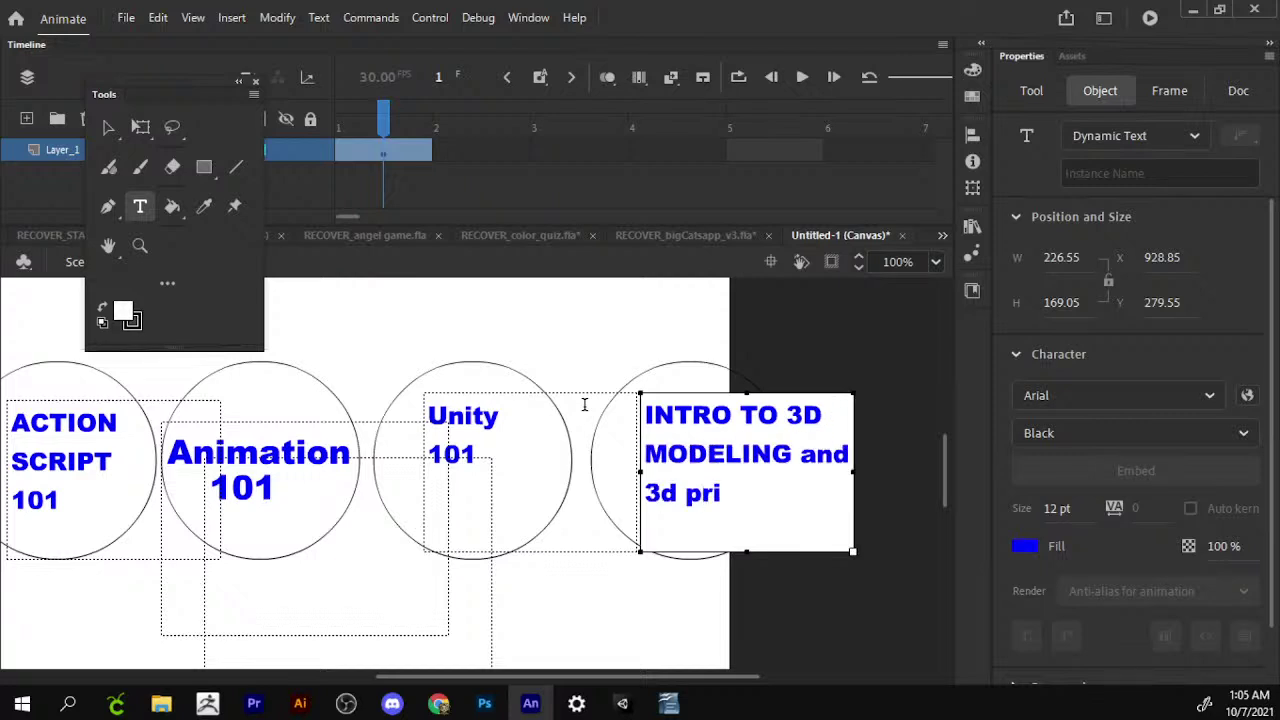
type("nting")
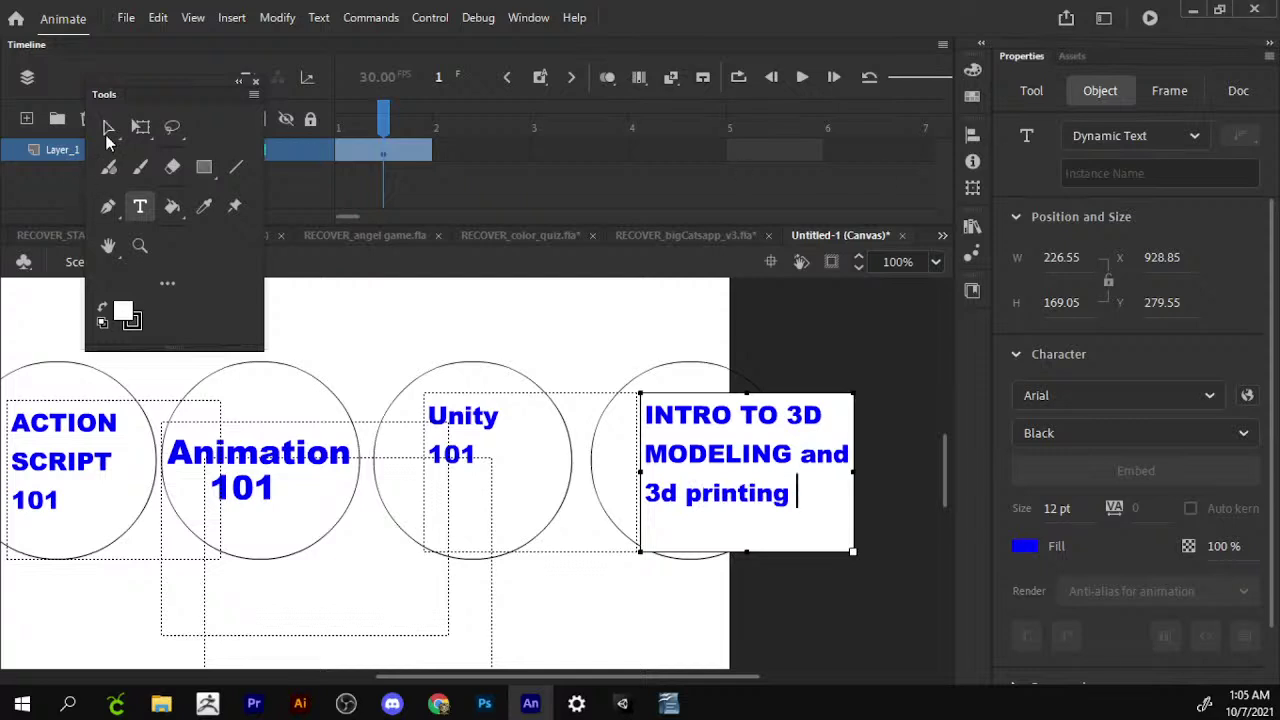
left_click(108, 127)
Zoom in on the new label, then back out until the whole stage shows.
left_click(140, 245)
left_click(190, 315)
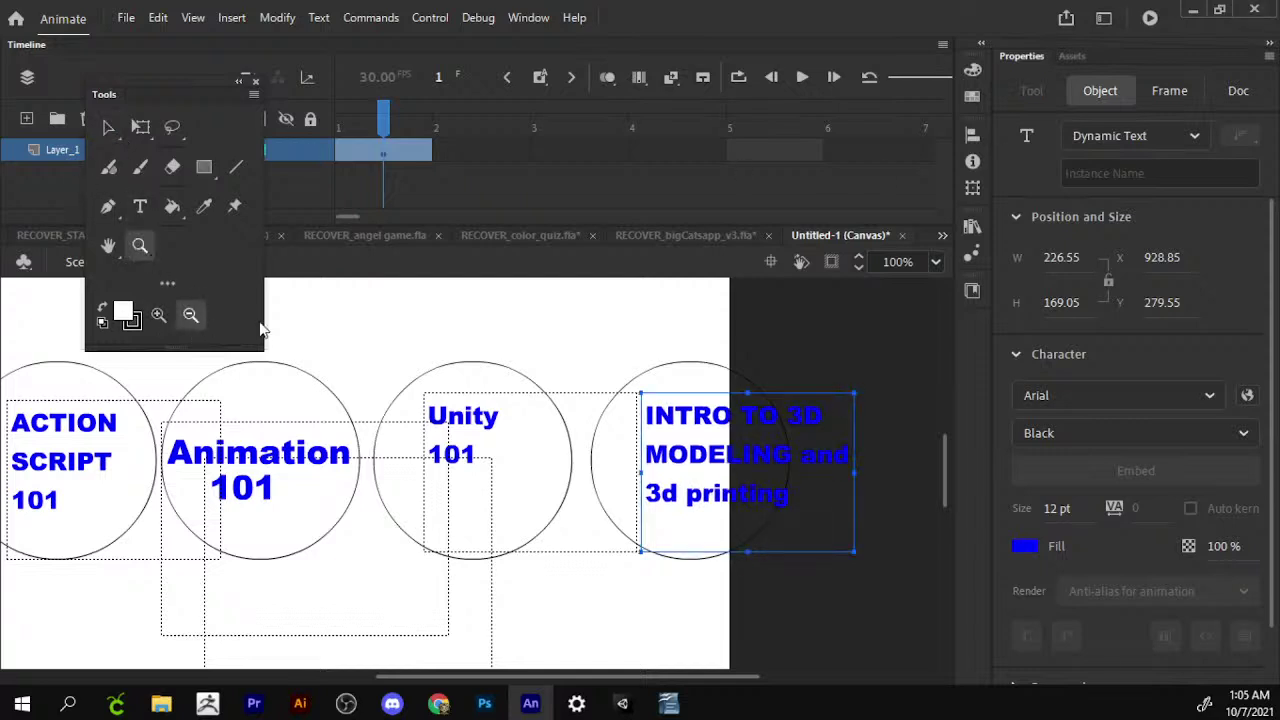
left_click_drag(812, 405, 842, 425)
left_click(563, 482)
left_click(563, 484)
left_click(563, 486)
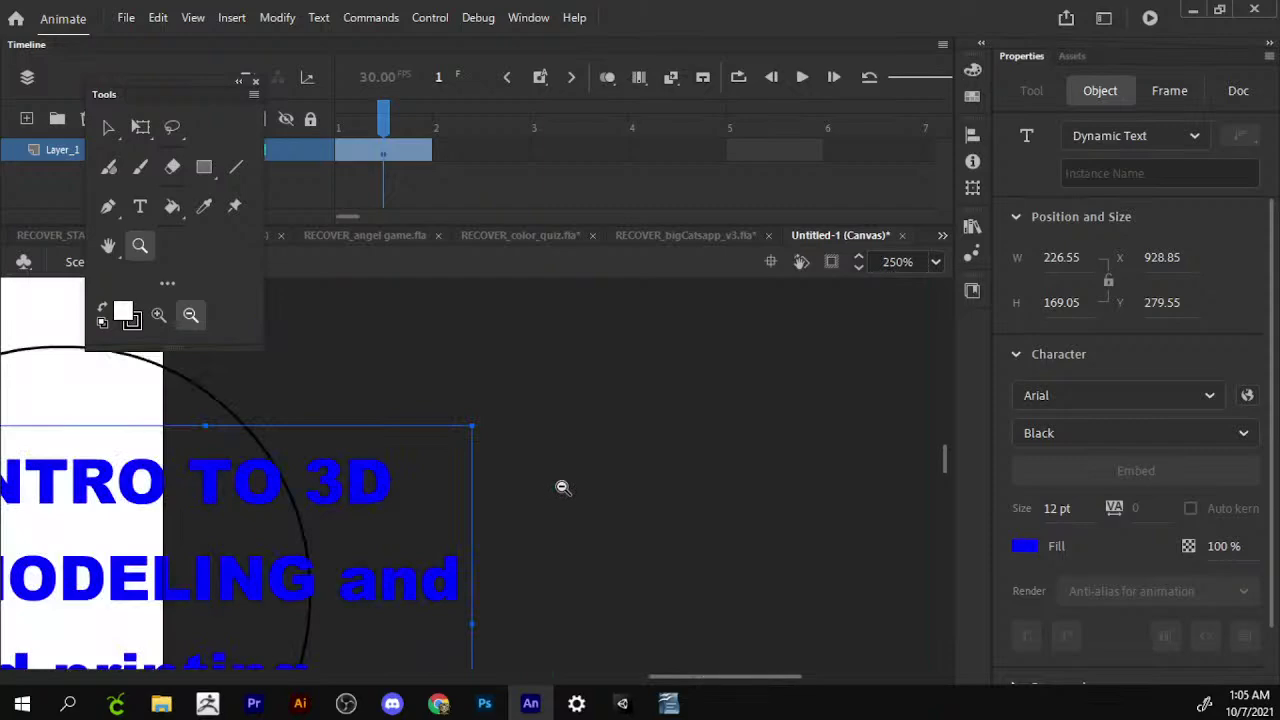
left_click(558, 494)
left_click(549, 506)
Shift all circles and labels further left on the stage.
key("v")
left_click_drag(766, 440, 92, 650)
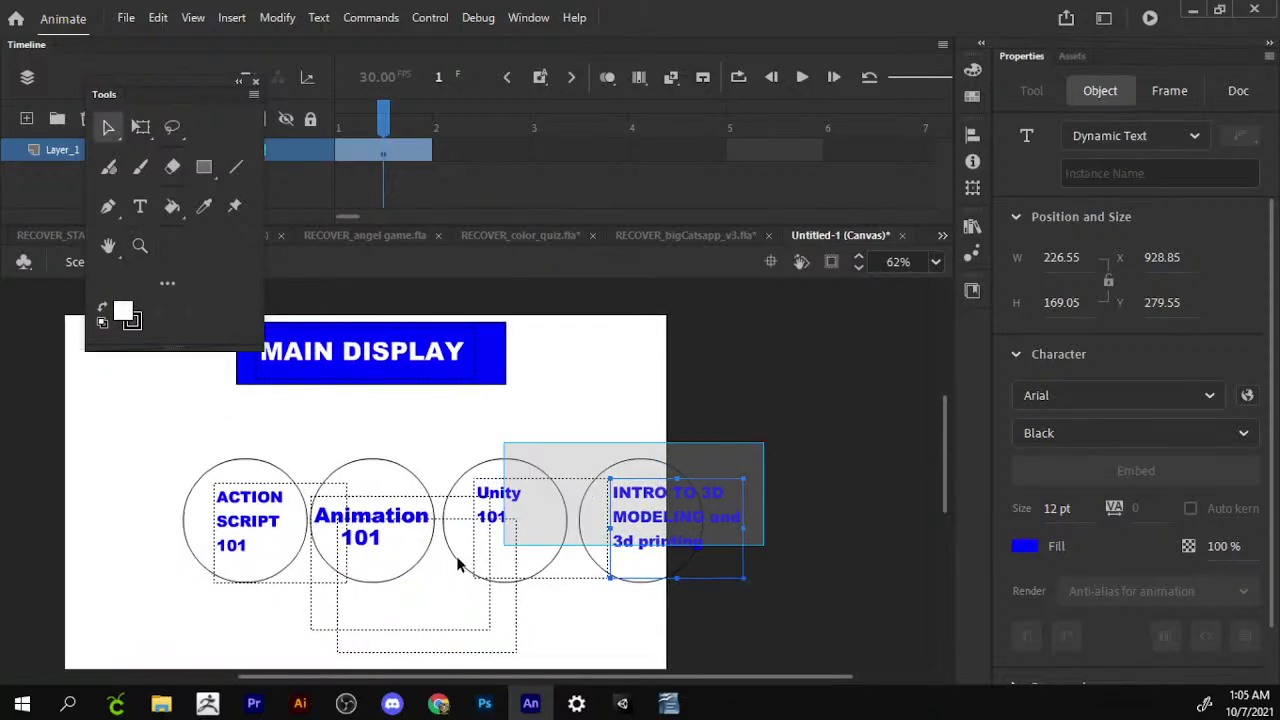
left_click_drag(385, 524, 297, 524)
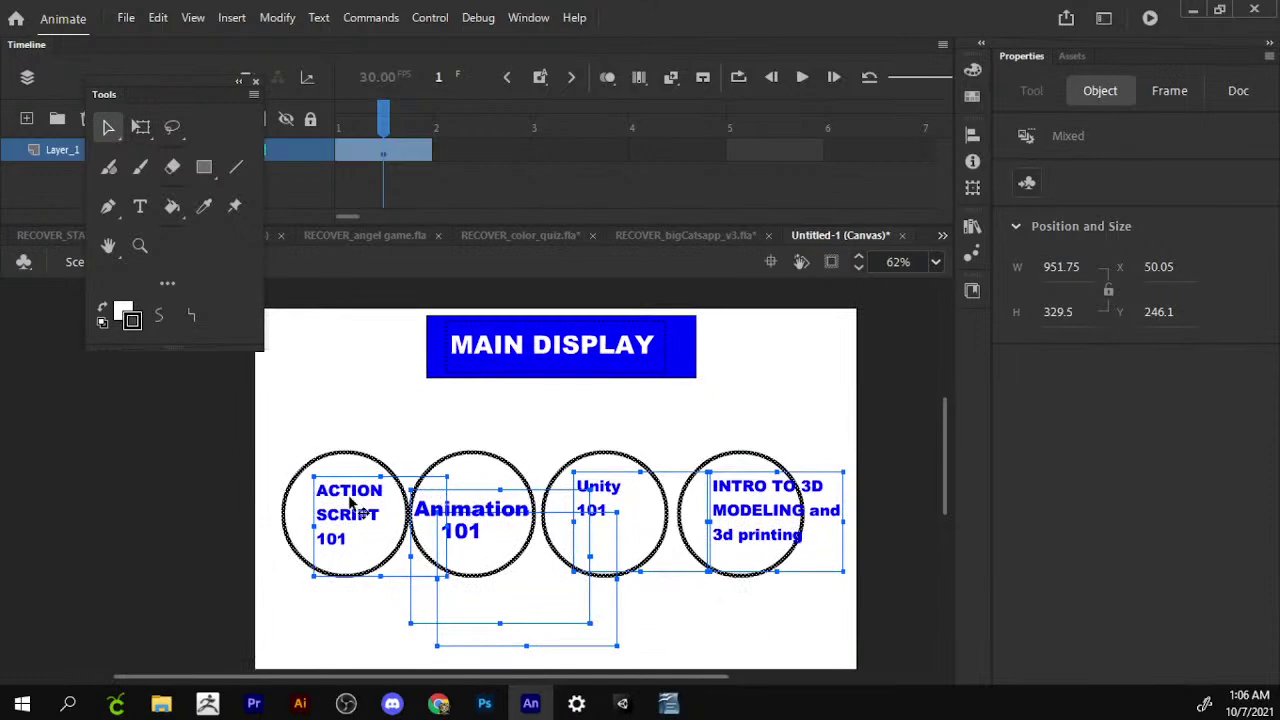
scroll(420, 510, "down", 2)
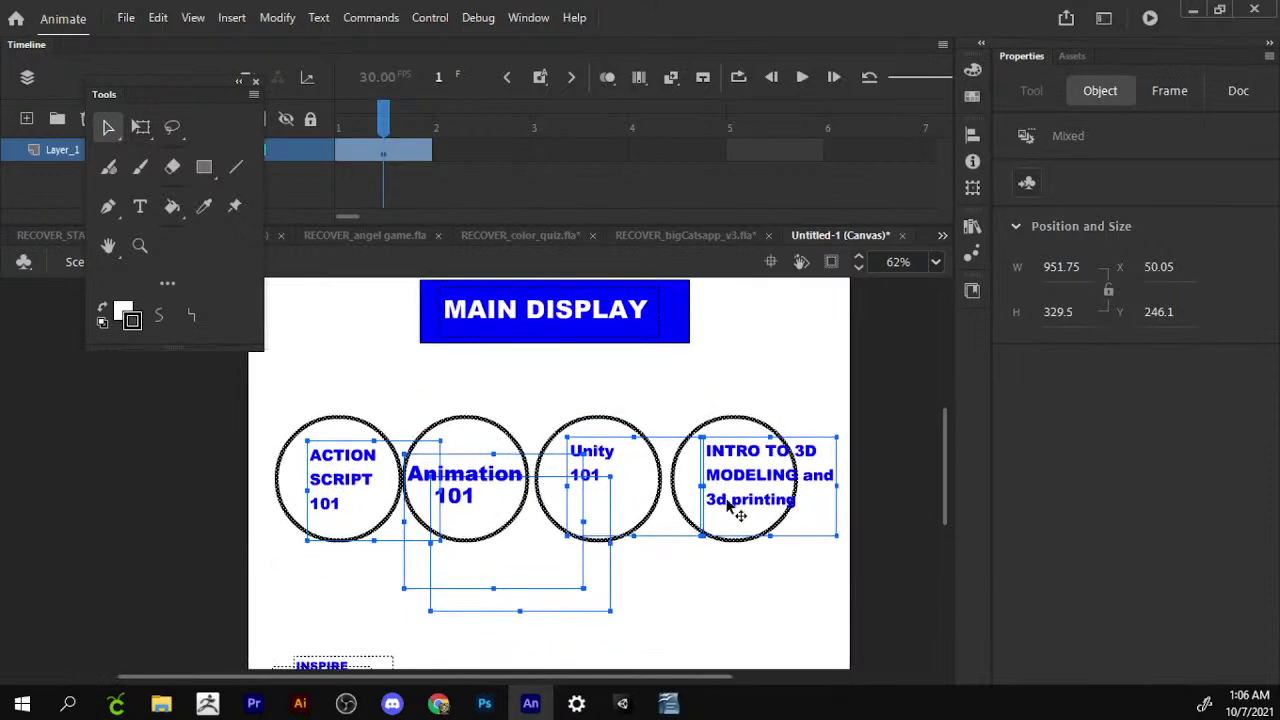
Replace the start of the fourth label with 'PREVIEW WEEK 4'.
left_click_drag(828, 414, 703, 532)
left_click(700, 535)
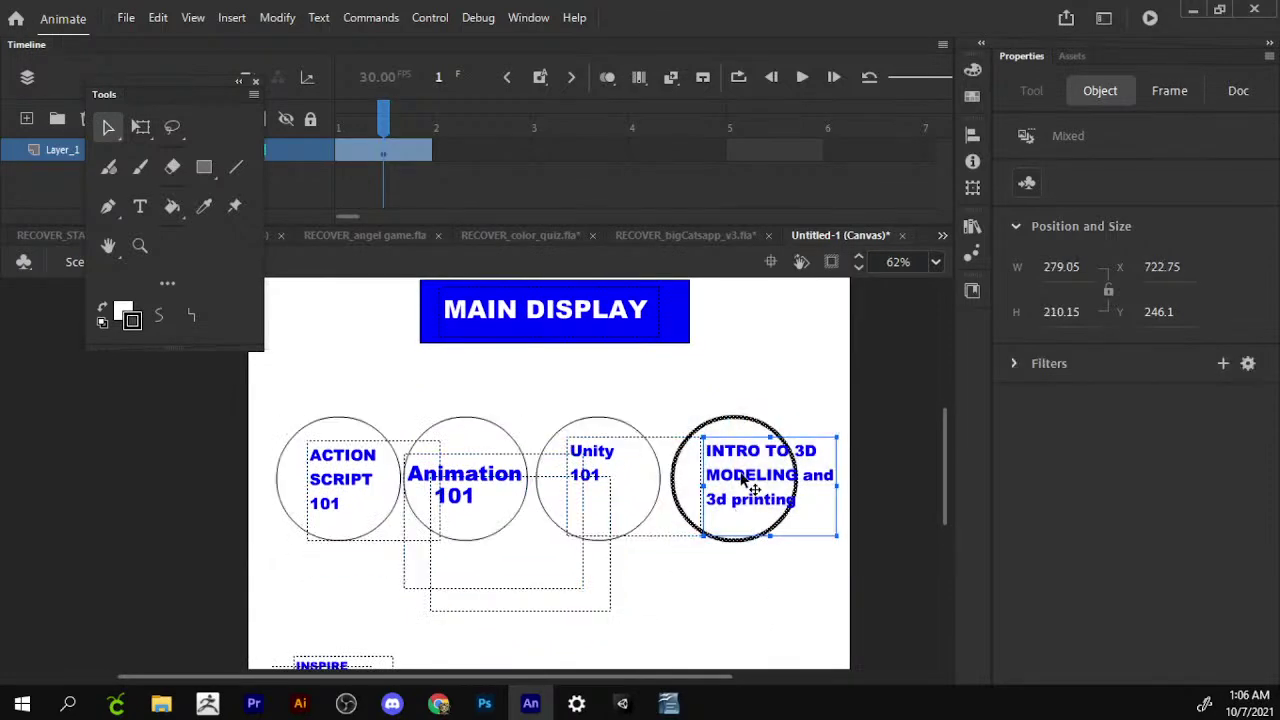
left_click(813, 437)
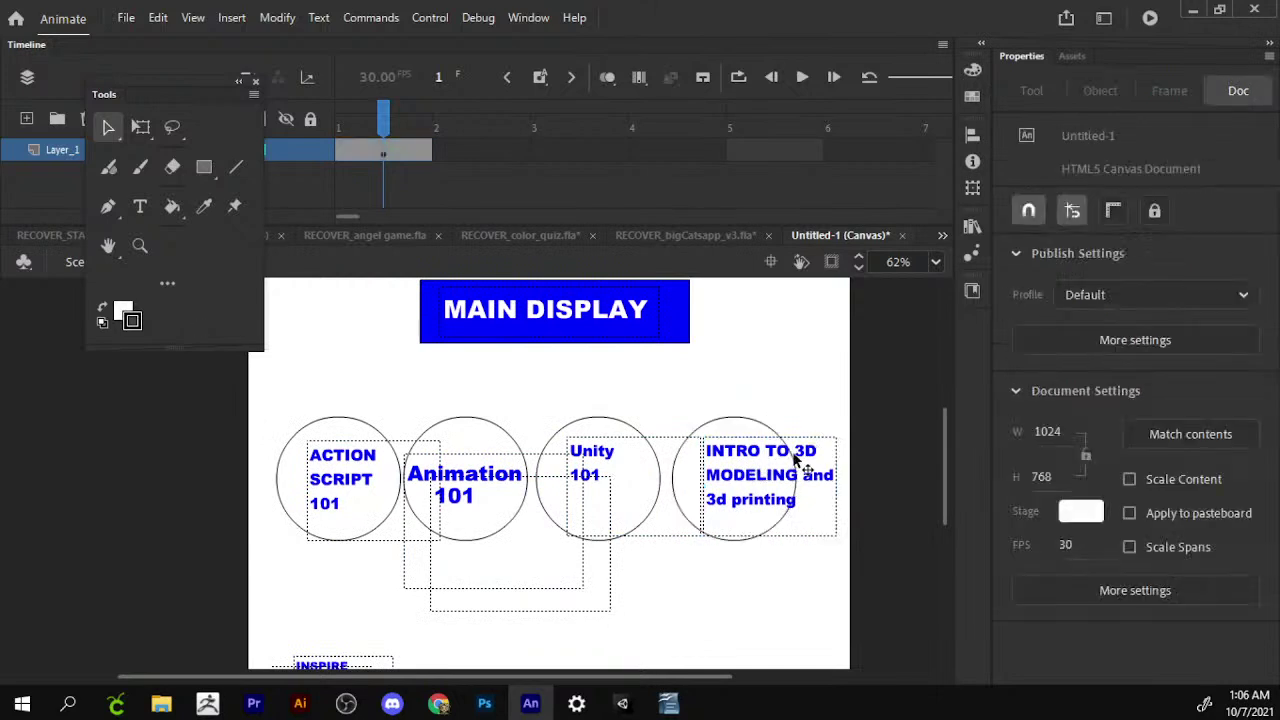
double_click(794, 451)
left_click_drag(764, 449, 607, 458)
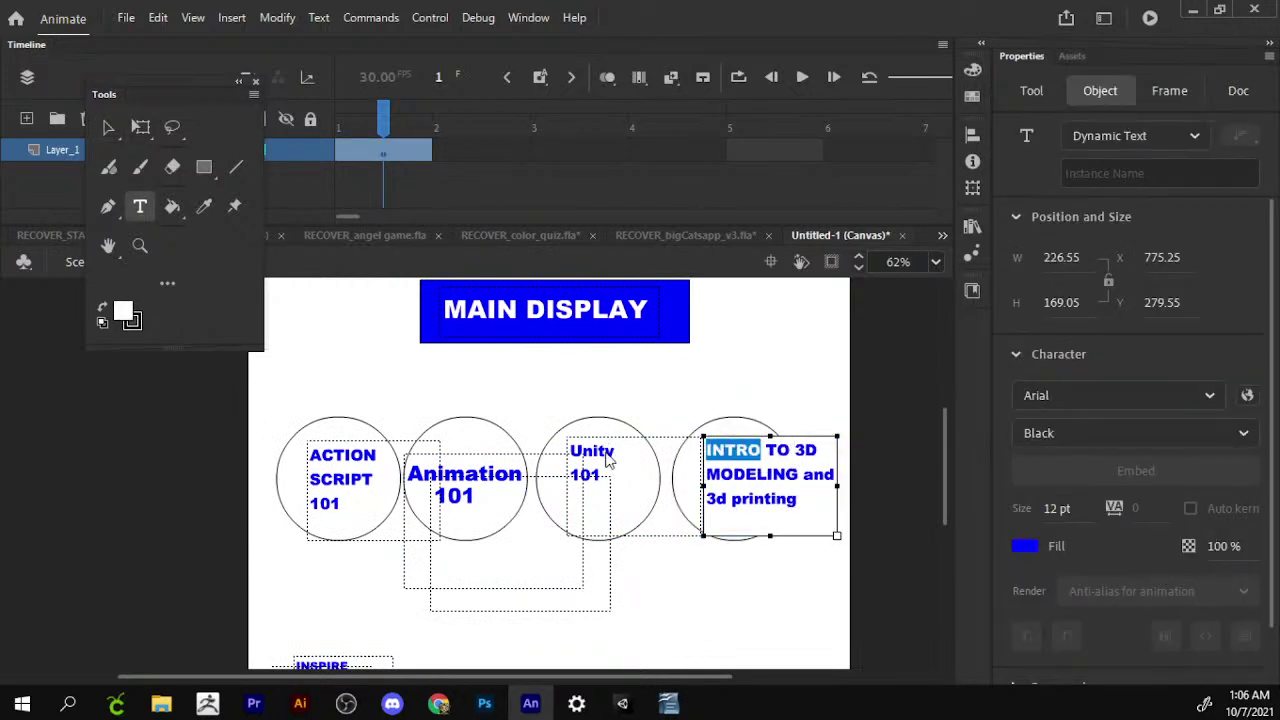
type("pre")
key("BackSpace")
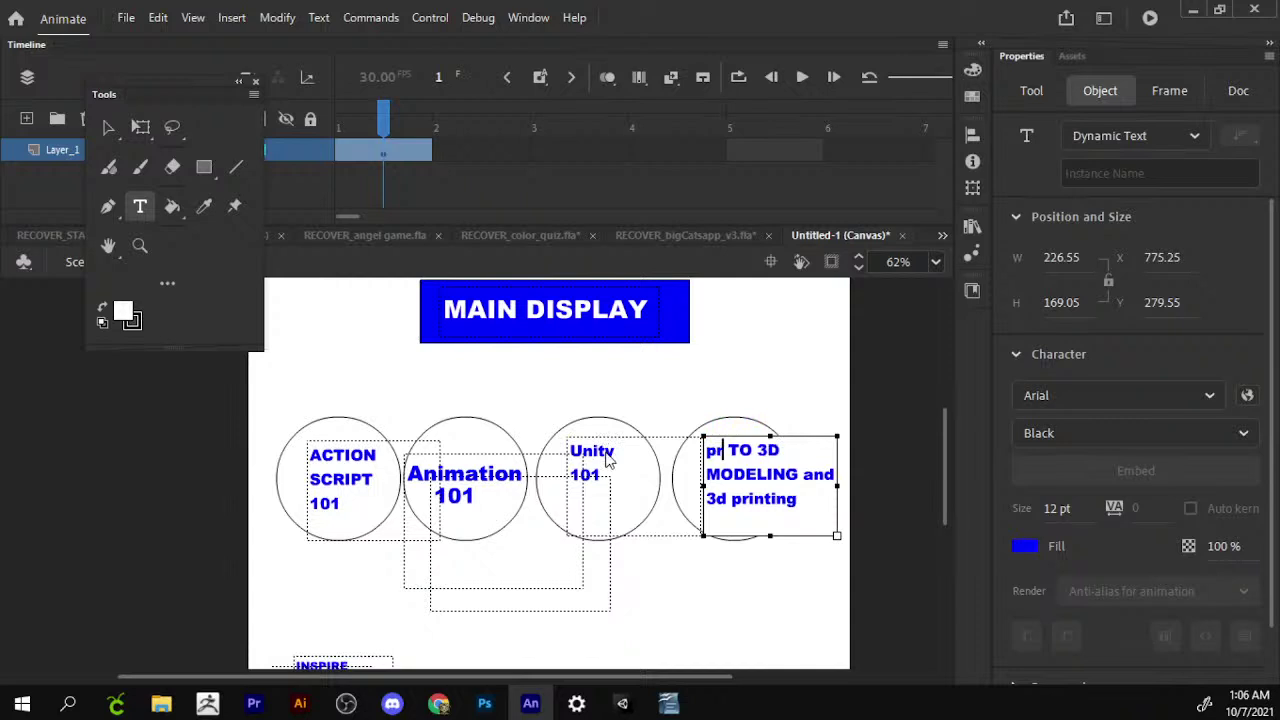
key("BackSpace")
key("BackSpace")
type("PREVIE")
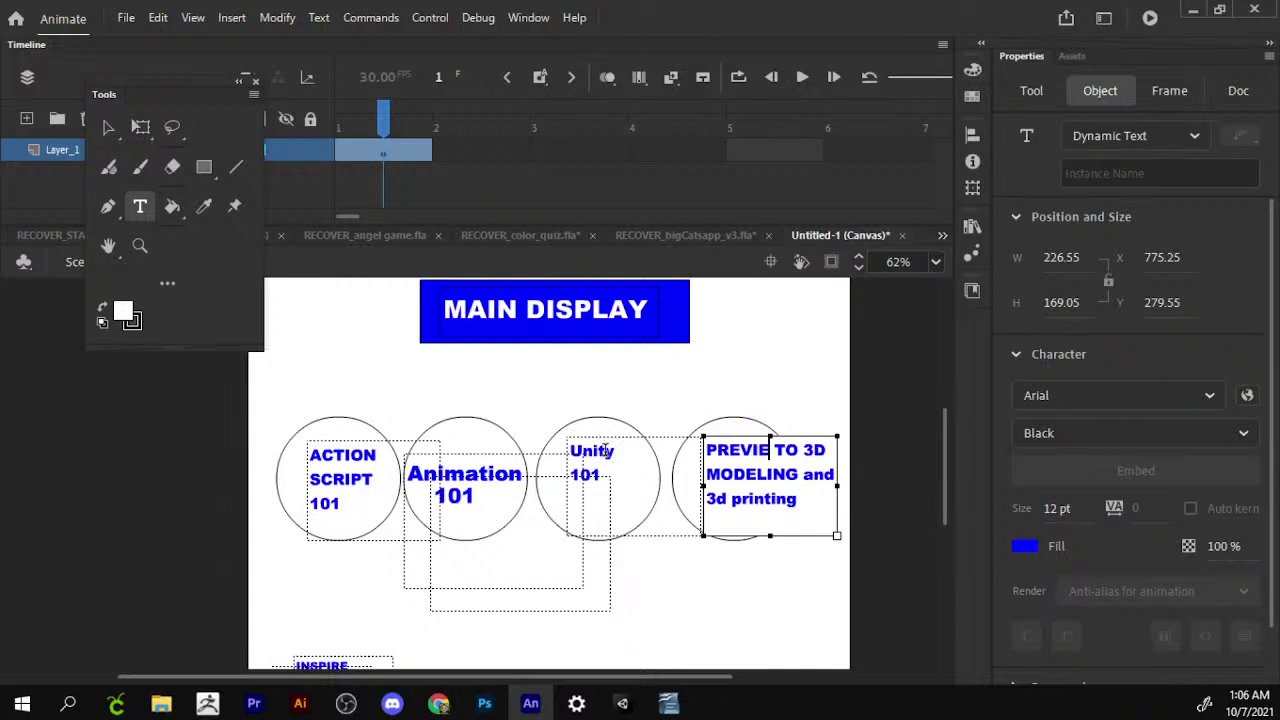
type("W")
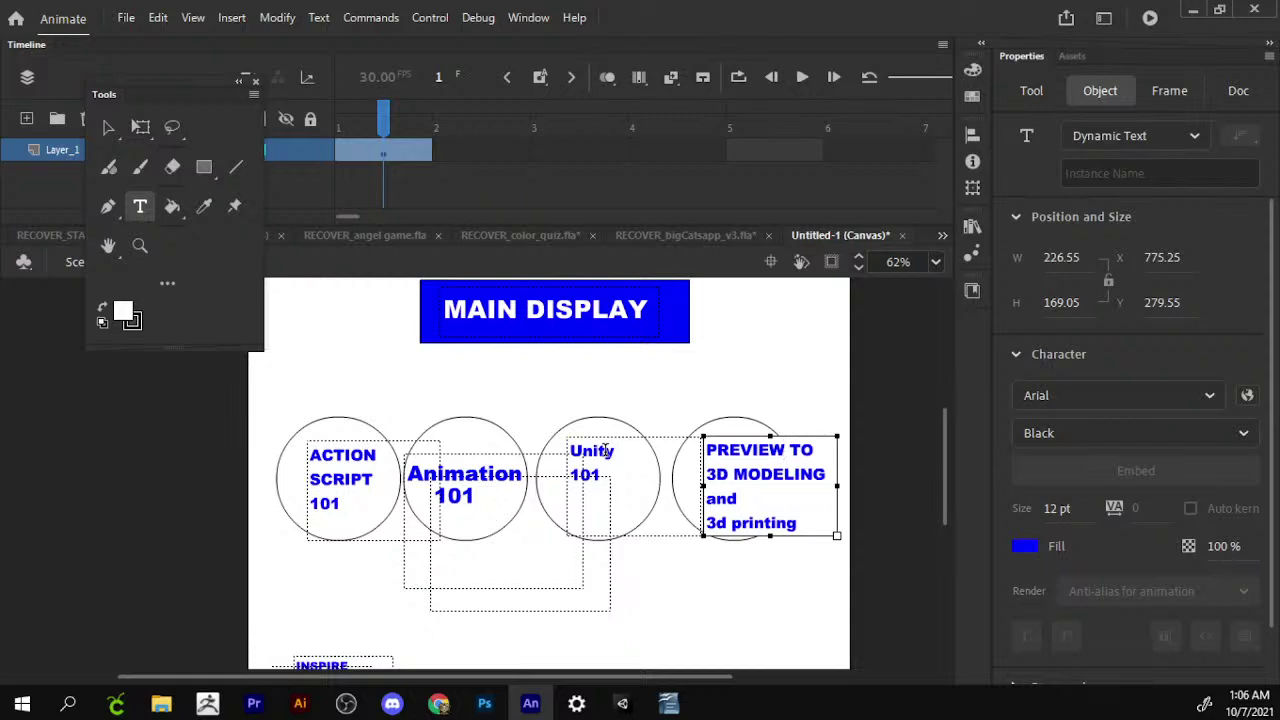
type("WEEK")
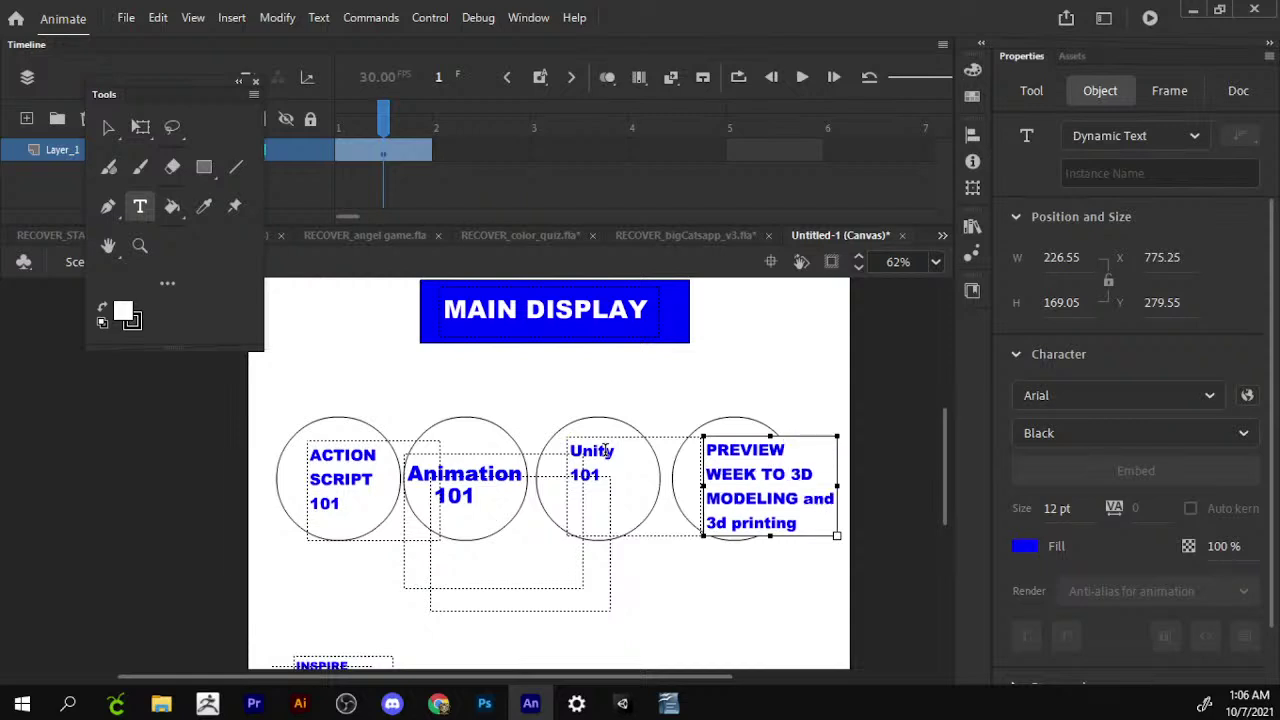
type(" 4")
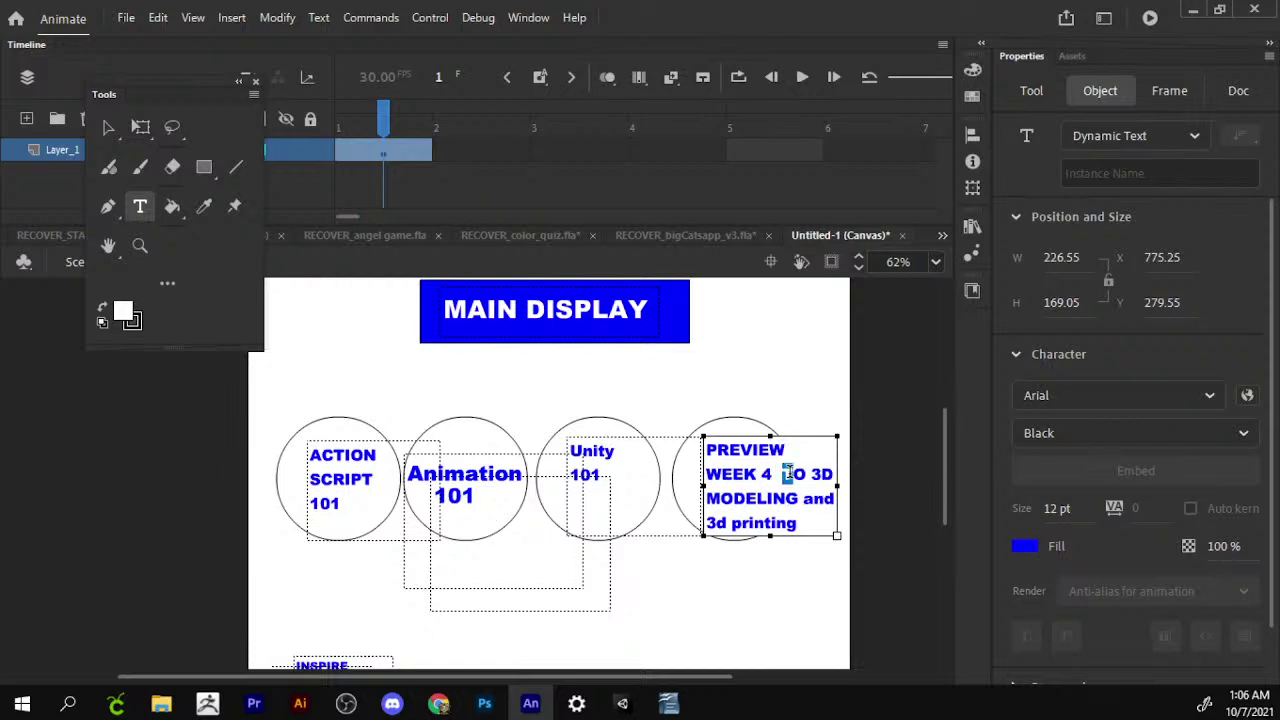
Complete the label as 'PREVIEW WEEK 4 : INTRO TO 3D MODELING and 3d printing'.
left_click_drag(782, 474, 806, 476)
type(": INTRO ")
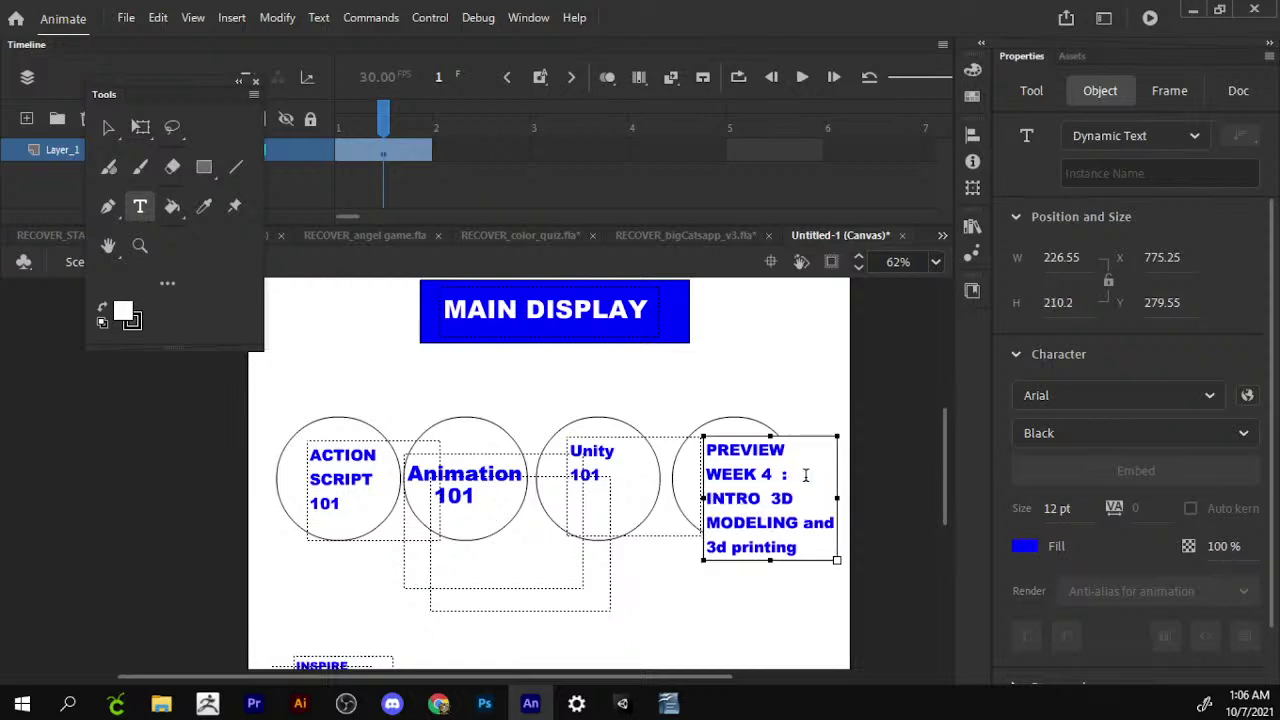
type("OT")
key("BackSpace")
key("BackSpace")
type("TO")
Shrink the PREVIEW label and center it inside the fourth circle.
left_click(108, 127)
left_click(140, 127)
mouse_move(838, 437)
left_mouse_down()
mouse_move(812, 458)
mouse_move(826, 444)
left_mouse_up()
left_click_drag(765, 495, 734, 478)
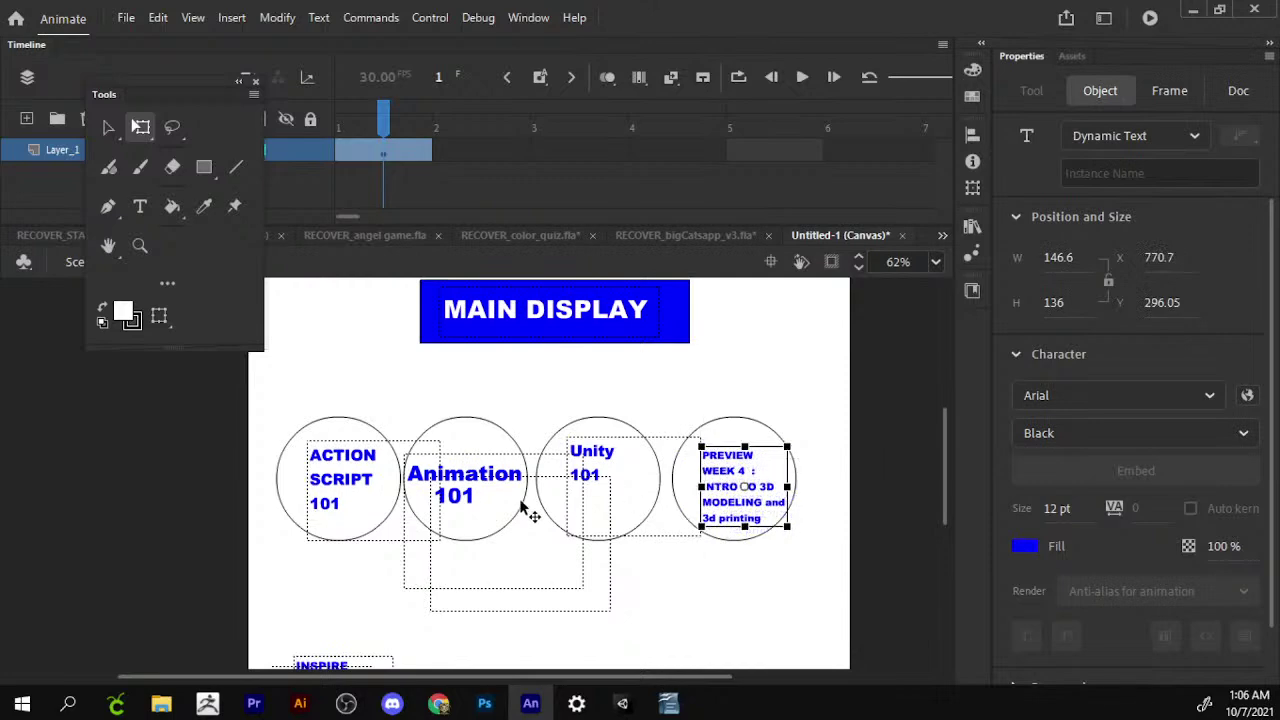
Undo an accidental Animation 101 rotation and nudge the ACTION SCRIPT label slightly up.
left_click(466, 487)
scroll(480, 485, "down", 1)
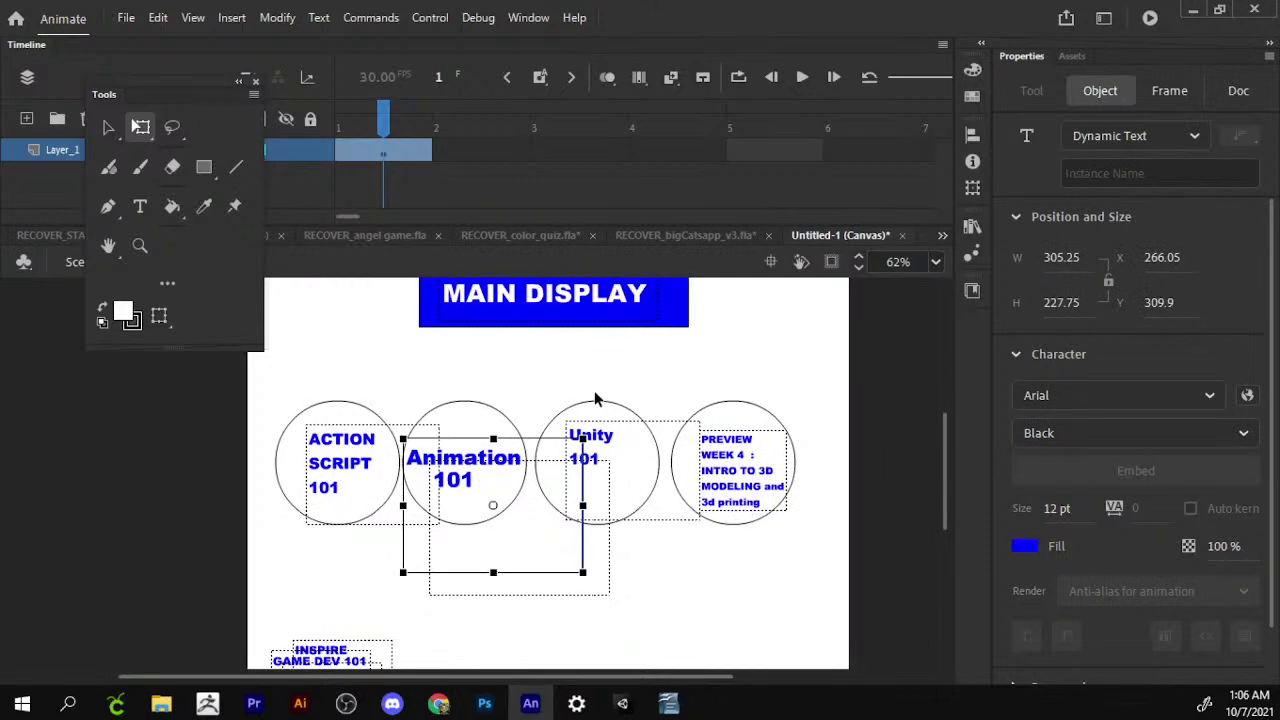
scroll(595, 400, "down", 1)
left_click_drag(589, 437, 600, 443)
key("ctrl+z")
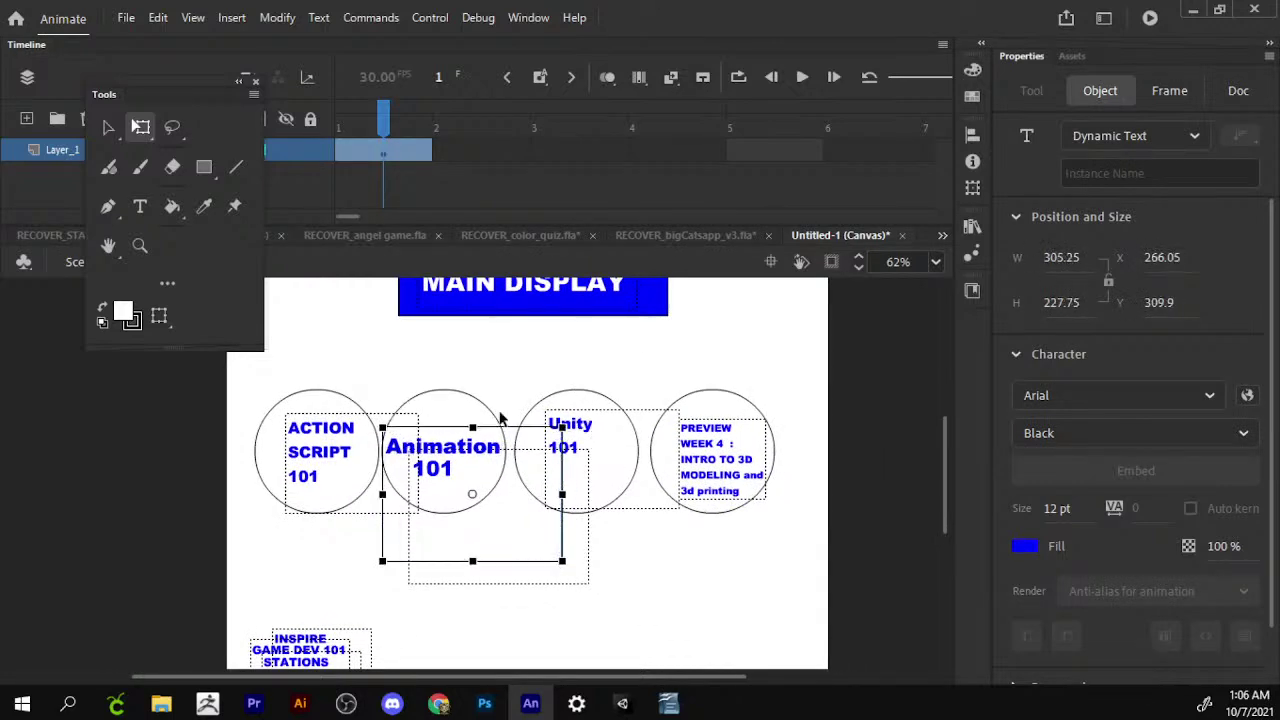
left_click(478, 370)
scroll(477, 403, "down", 1)
left_click(415, 412)
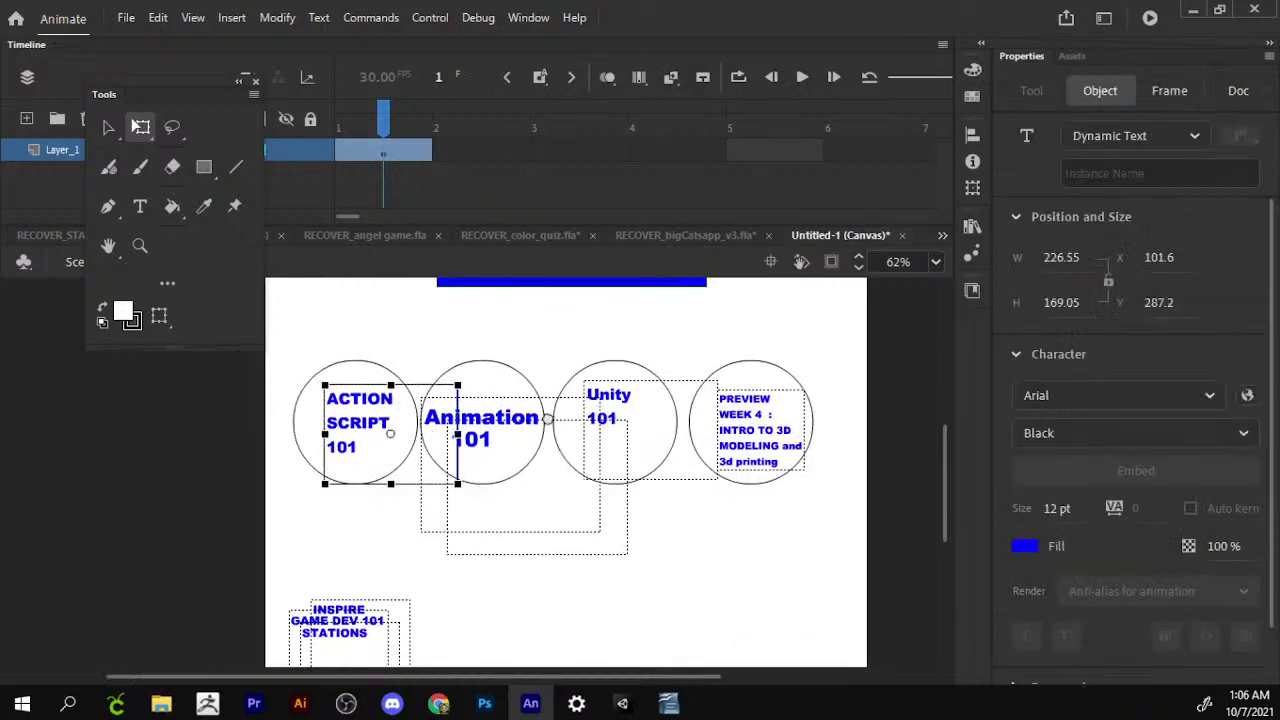
scroll(614, 386, "up", 2)
scroll(734, 437, "up", 1)
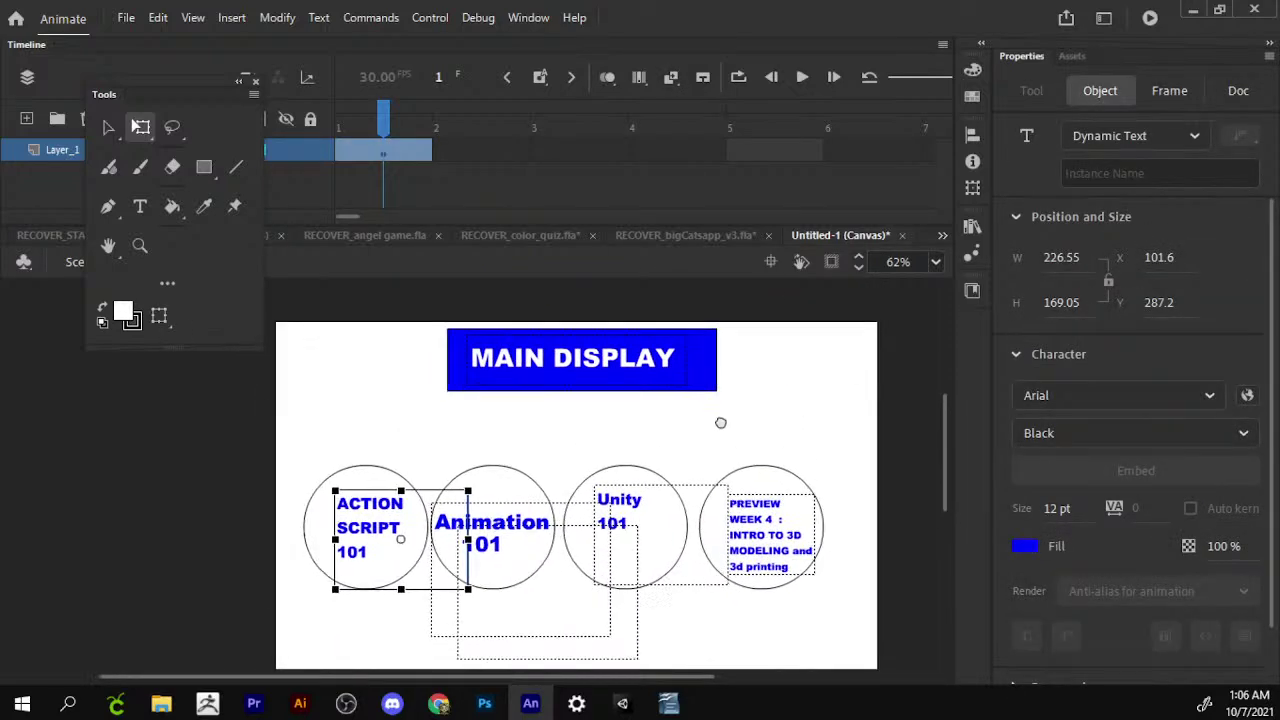
scroll(762, 477, "down", 1)
scroll(755, 445, "down", 1)
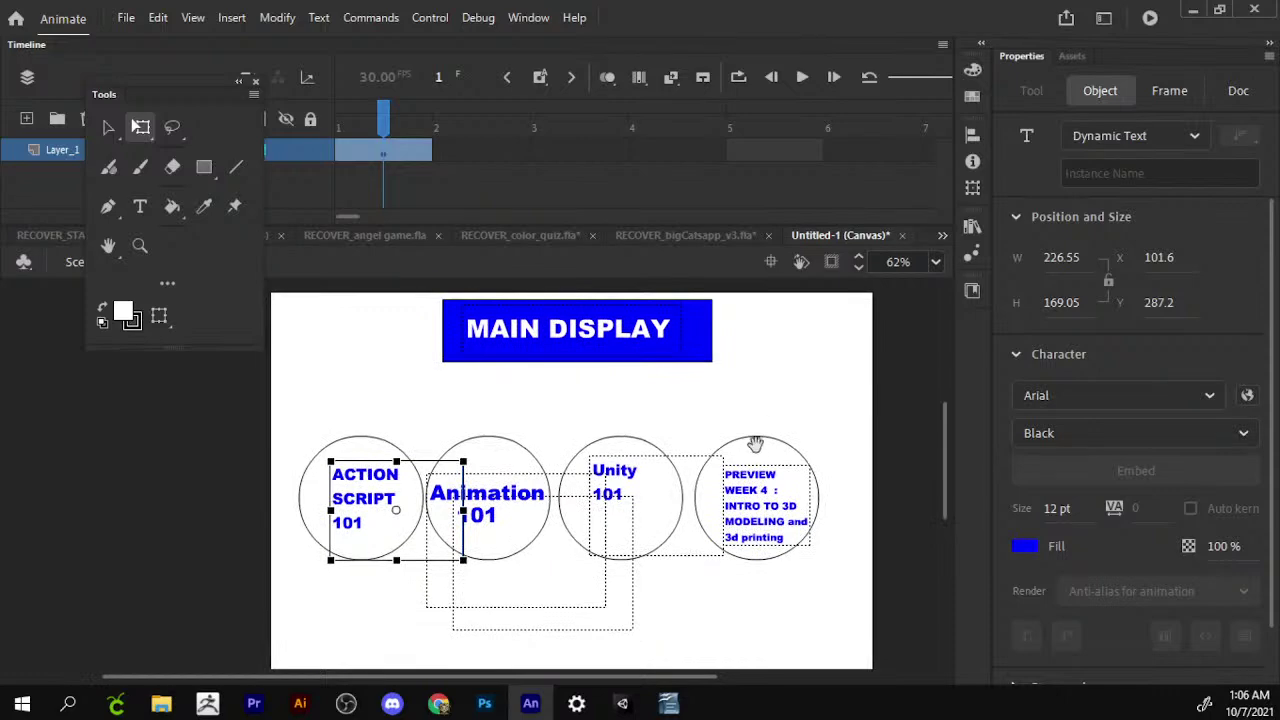
scroll(755, 443, "down", 1)
scroll(754, 428, "down", 1)
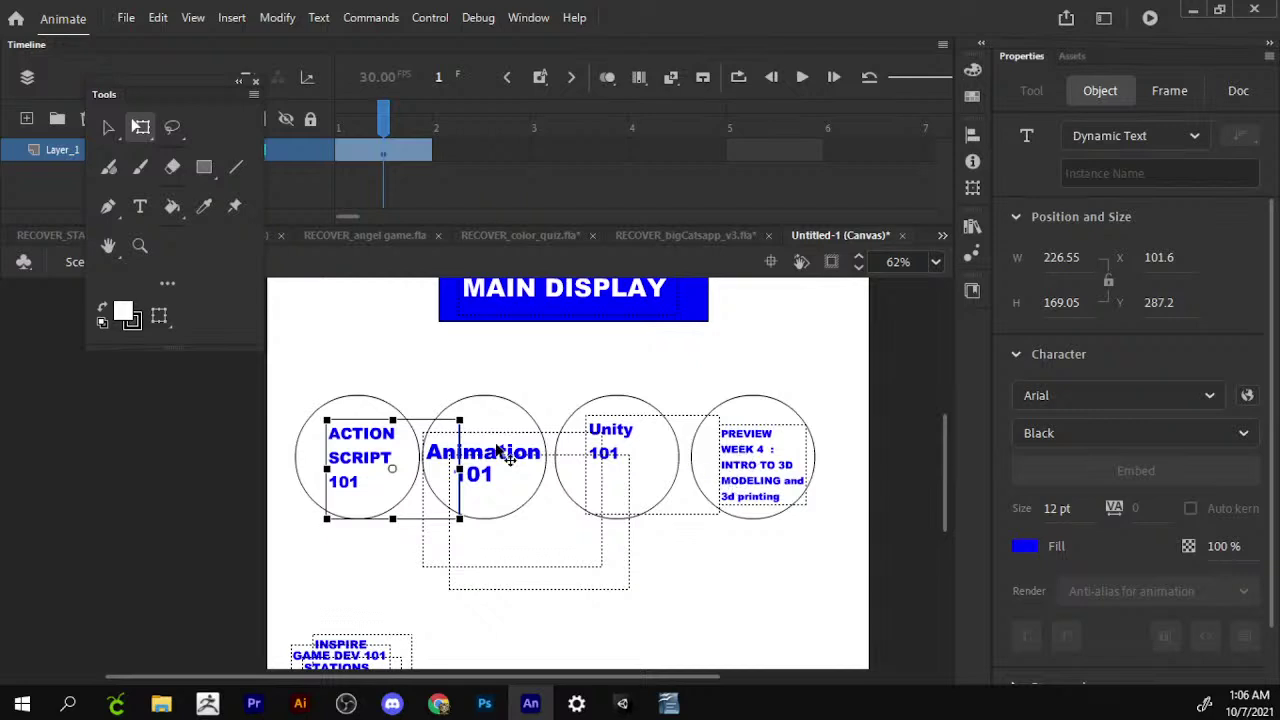
left_click_drag(460, 470, 458, 459)
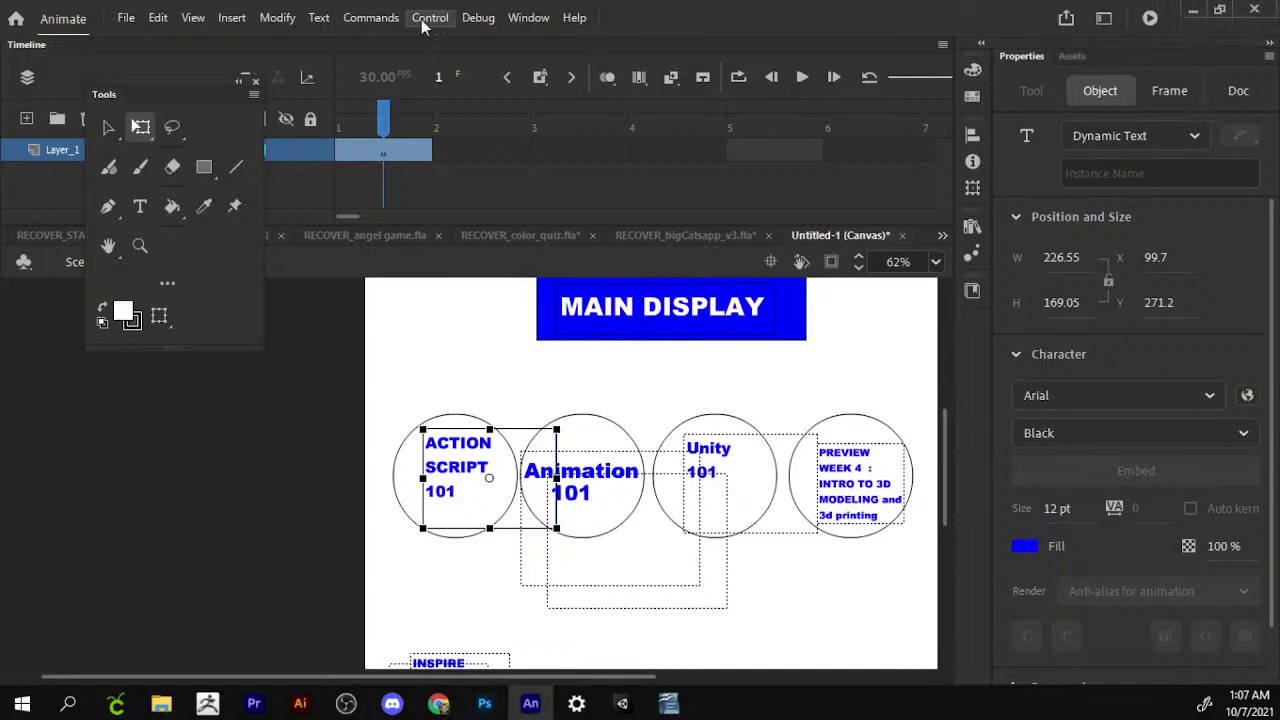
Minimize Animate and Photoshop and close Unity's package import window.
left_click(1191, 11)
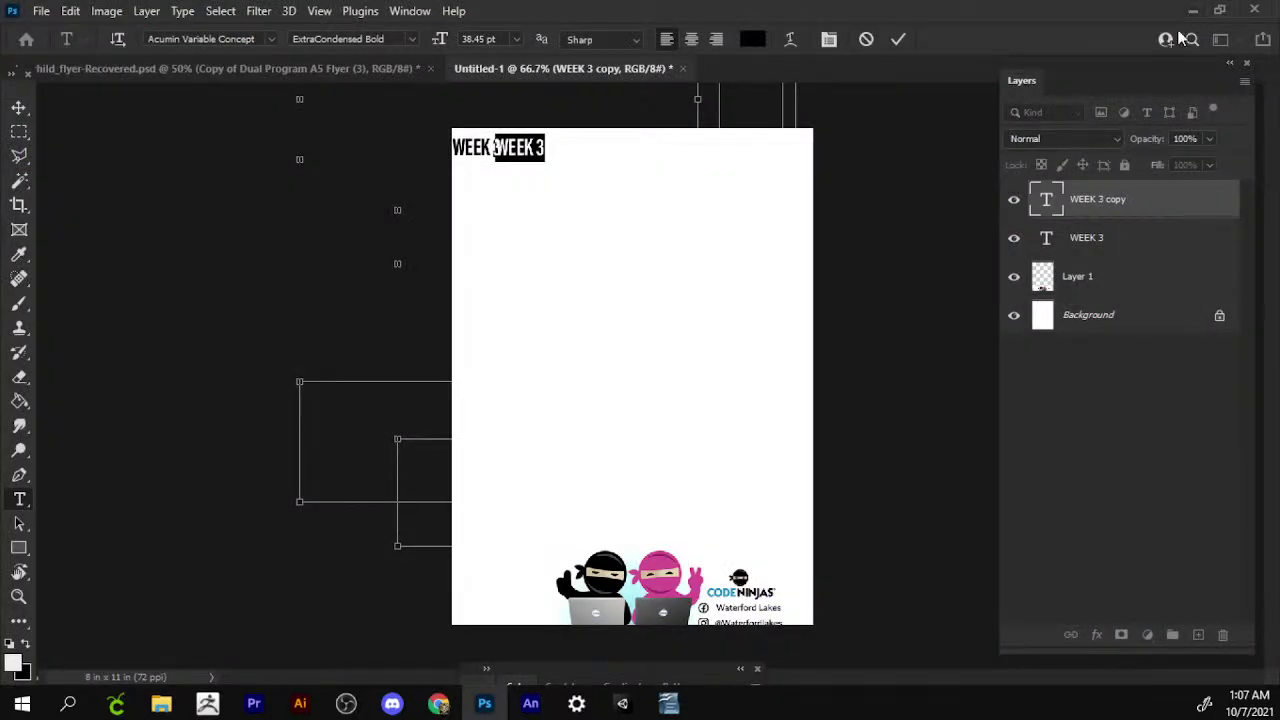
left_click(1191, 11)
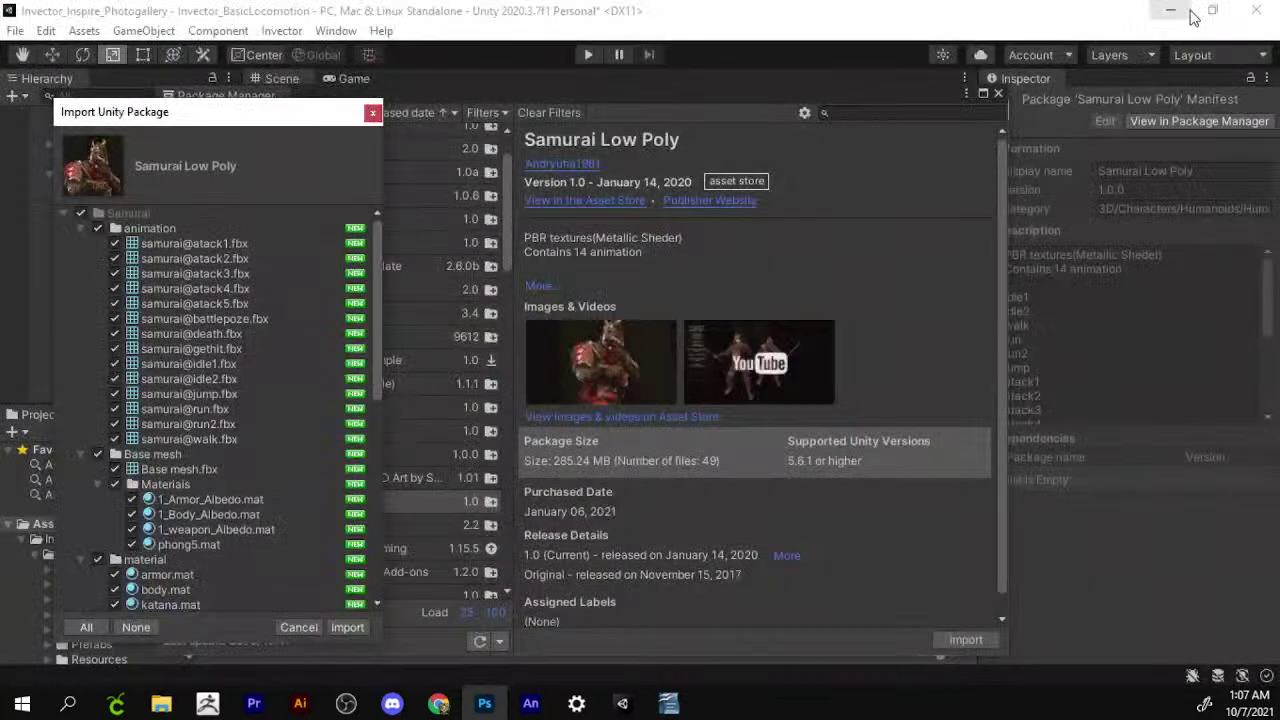
left_click(350, 627)
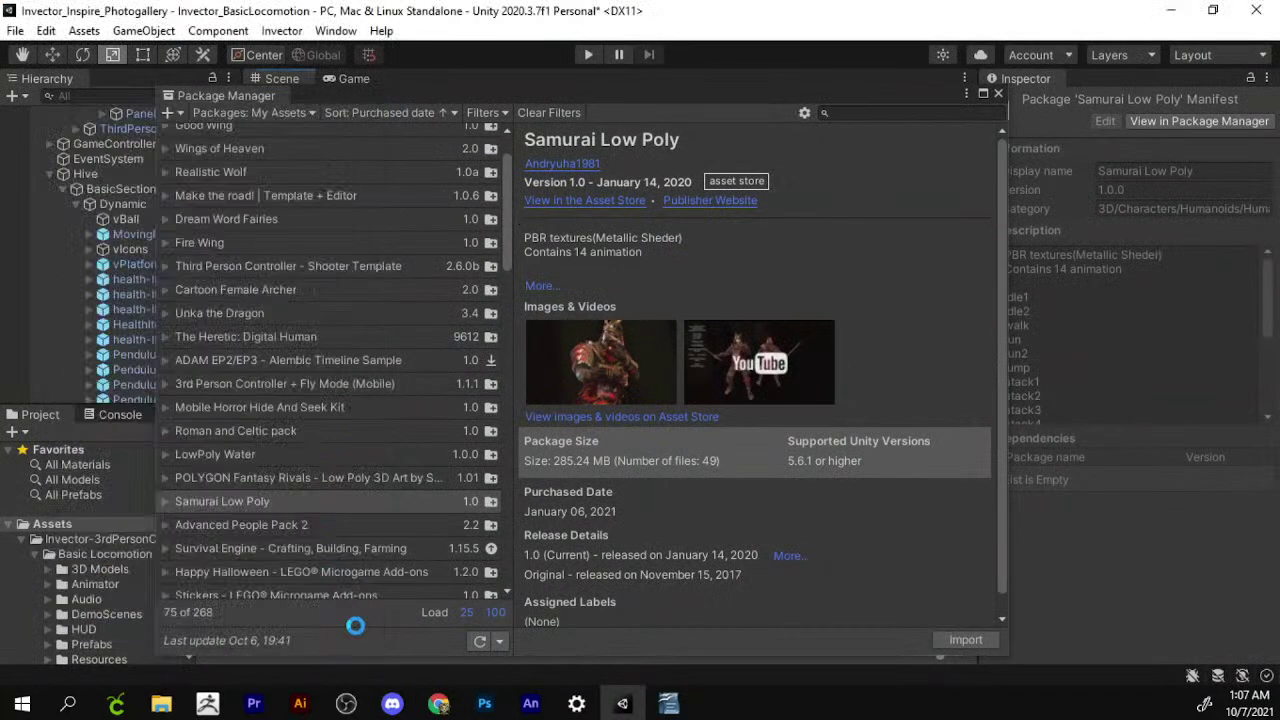
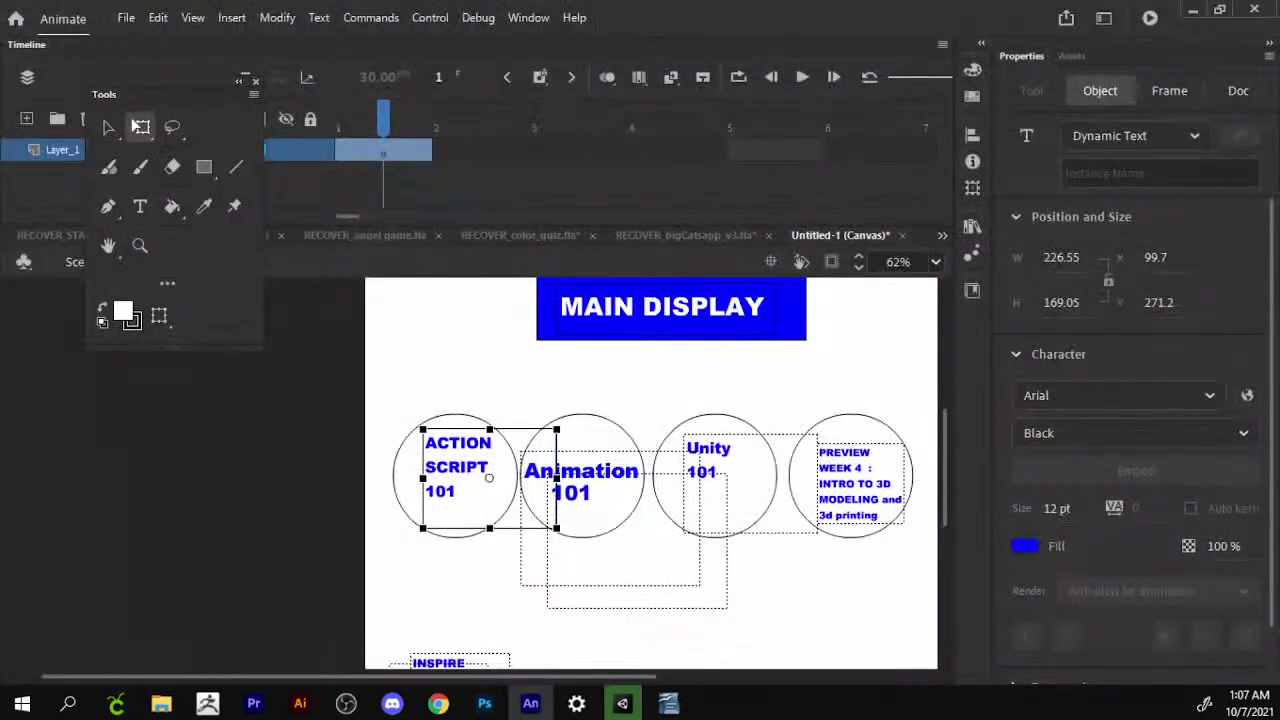
Bring up the RECOVER_bigCatsapp_v3.fla document and preview the other gallery photos across frames.
scroll(757, 306, "down", 2)
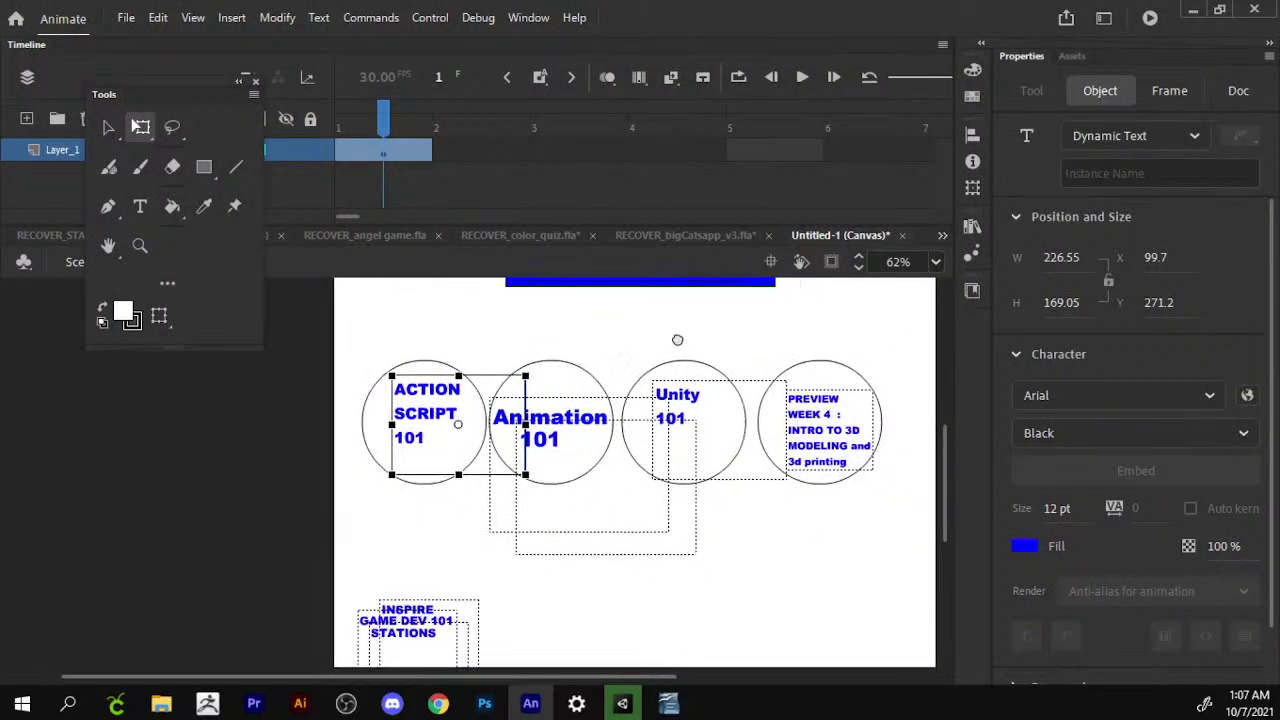
left_click(678, 238)
key("z")
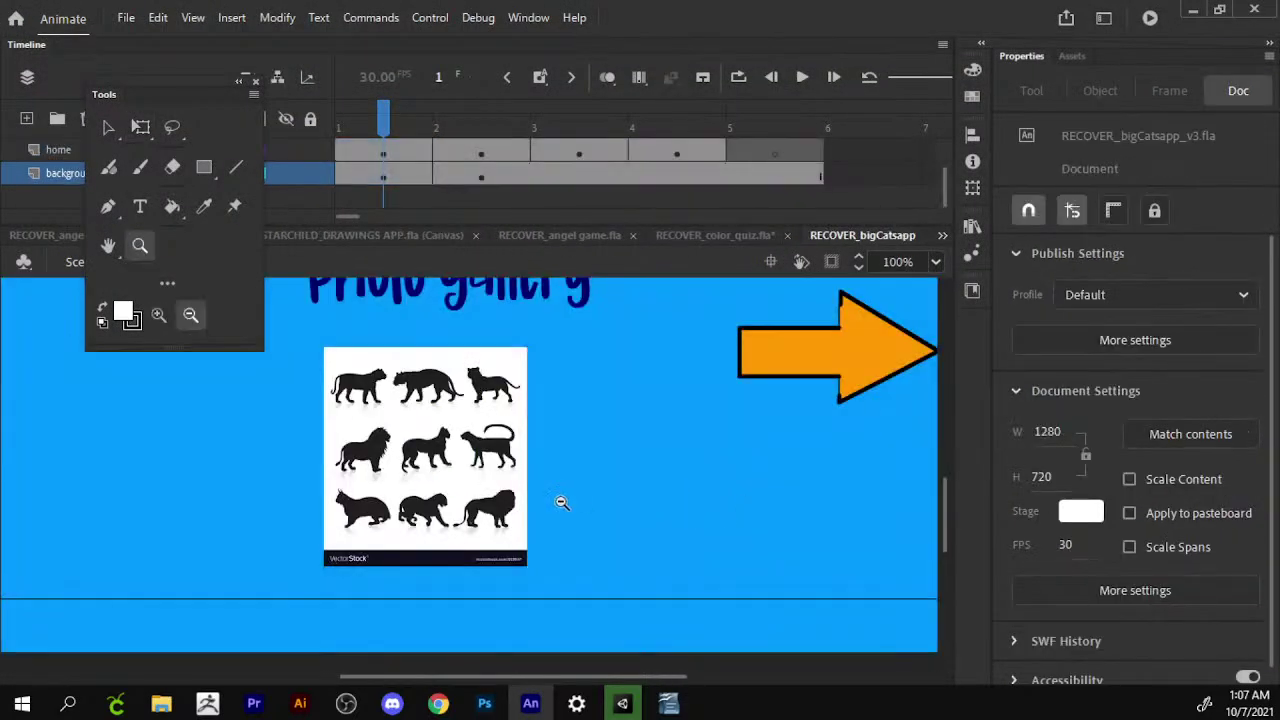
left_click(136, 319)
left_click_drag(482, 128, 379, 150)
Zoom to 200% on the big-cats picture and drag it slightly lower on the stage.
left_click(158, 315)
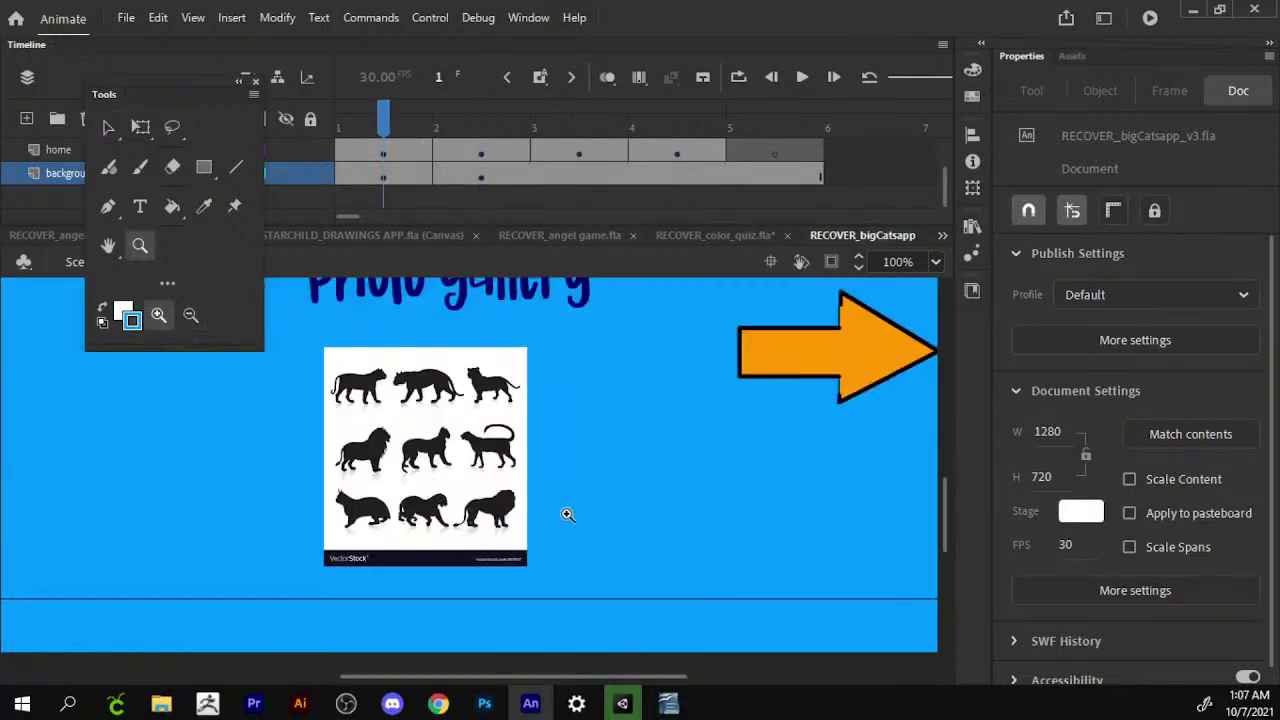
left_click(466, 488)
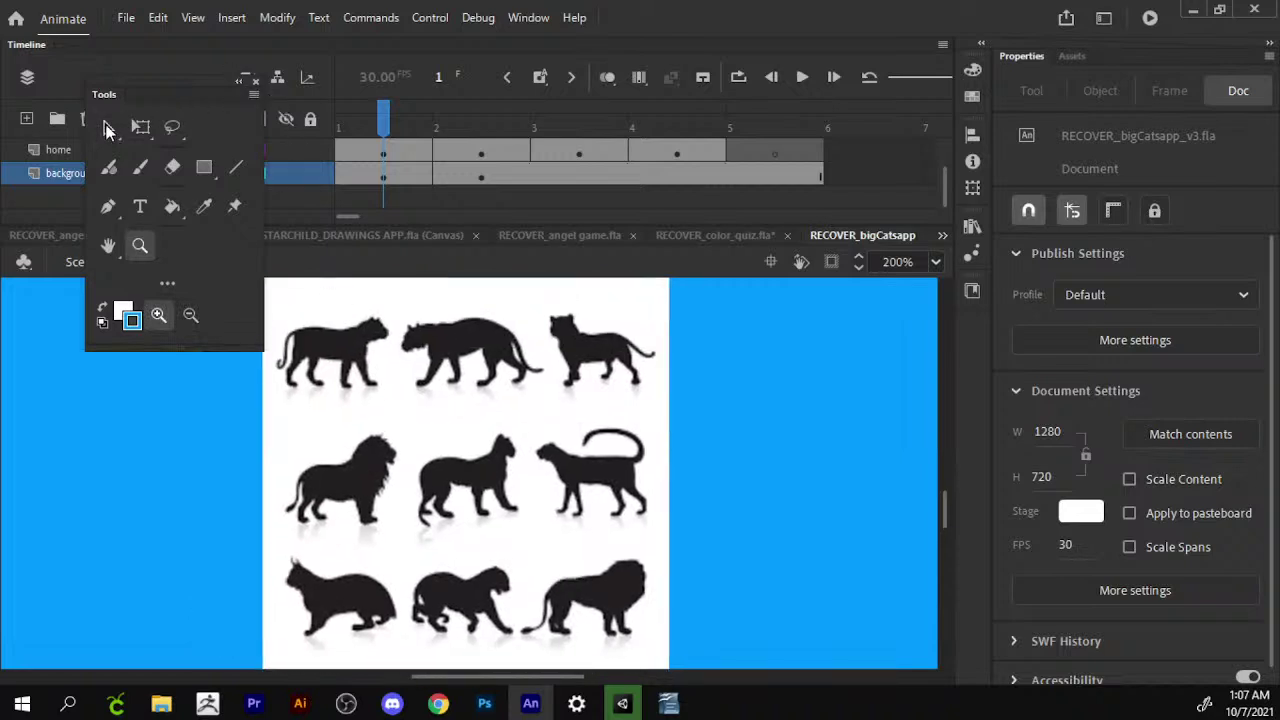
left_click(108, 130)
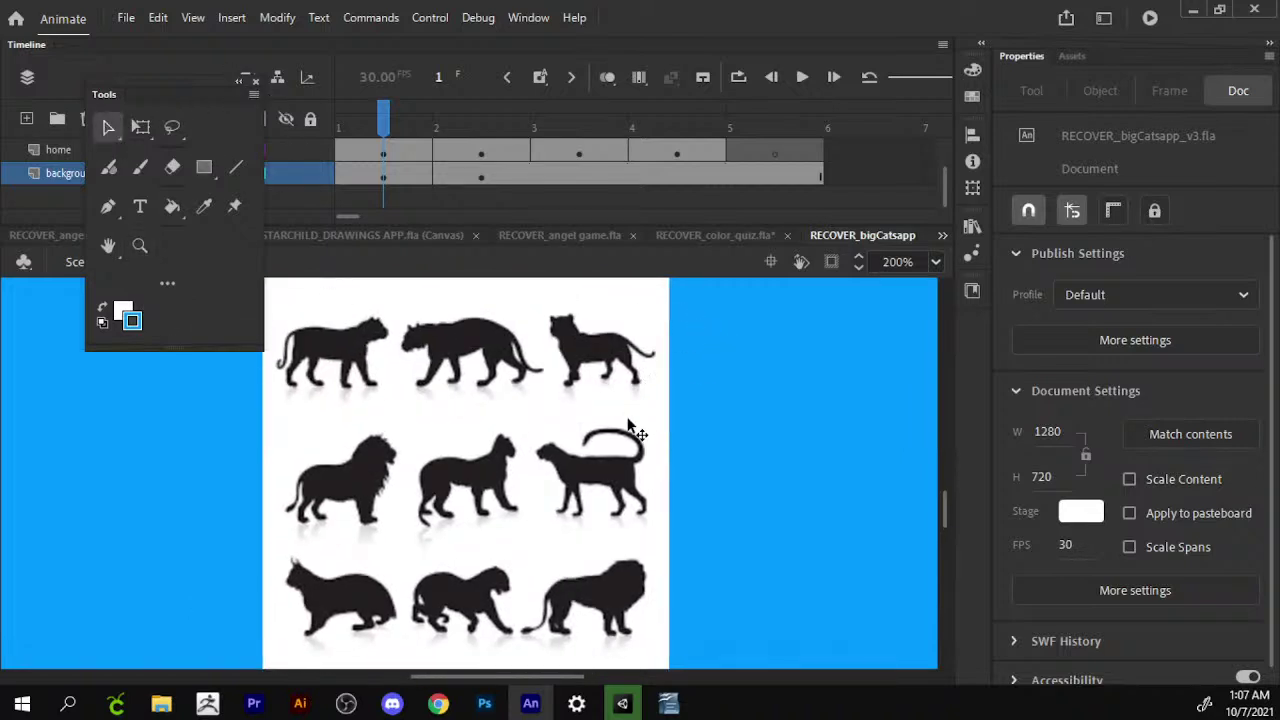
mouse_move(630, 425)
left_mouse_down()
mouse_move(629, 451)
mouse_move(705, 432)
left_mouse_up()
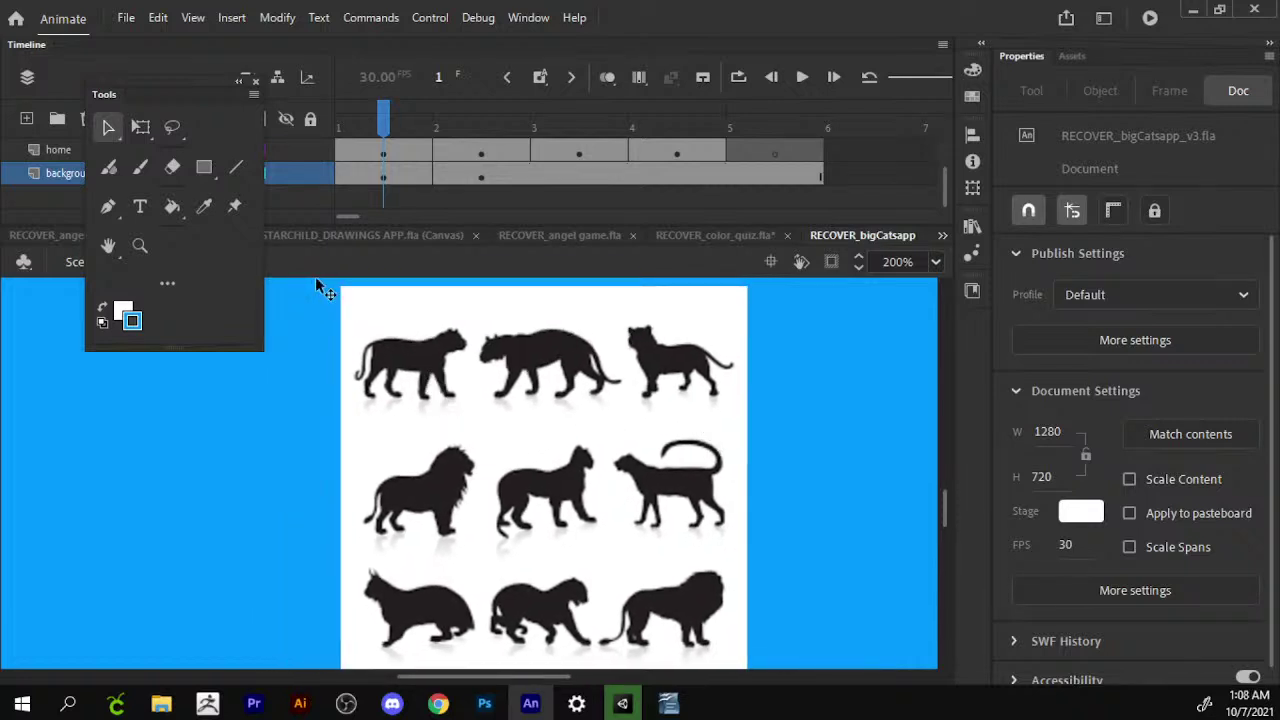
Trace the big-cats bitmap into vector shapes with Modify > Bitmap > Trace Bitmap.
left_click(277, 17)
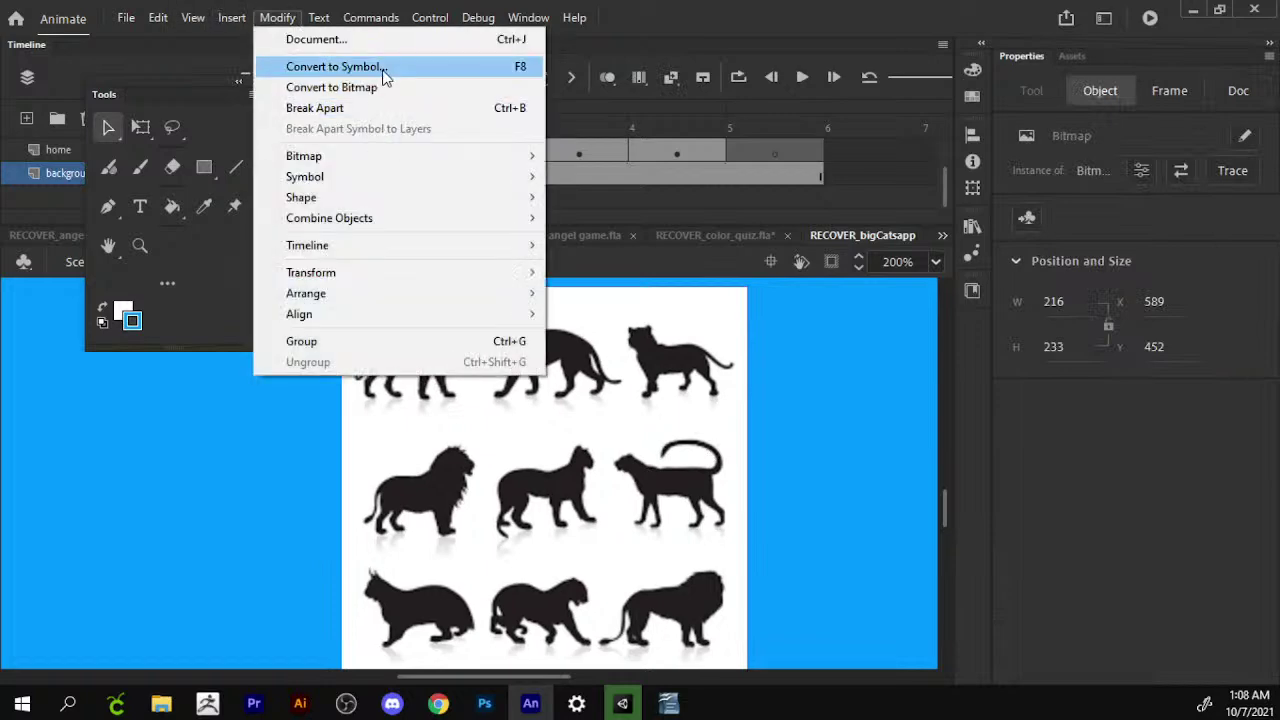
mouse_move(304, 156)
left_click(645, 176)
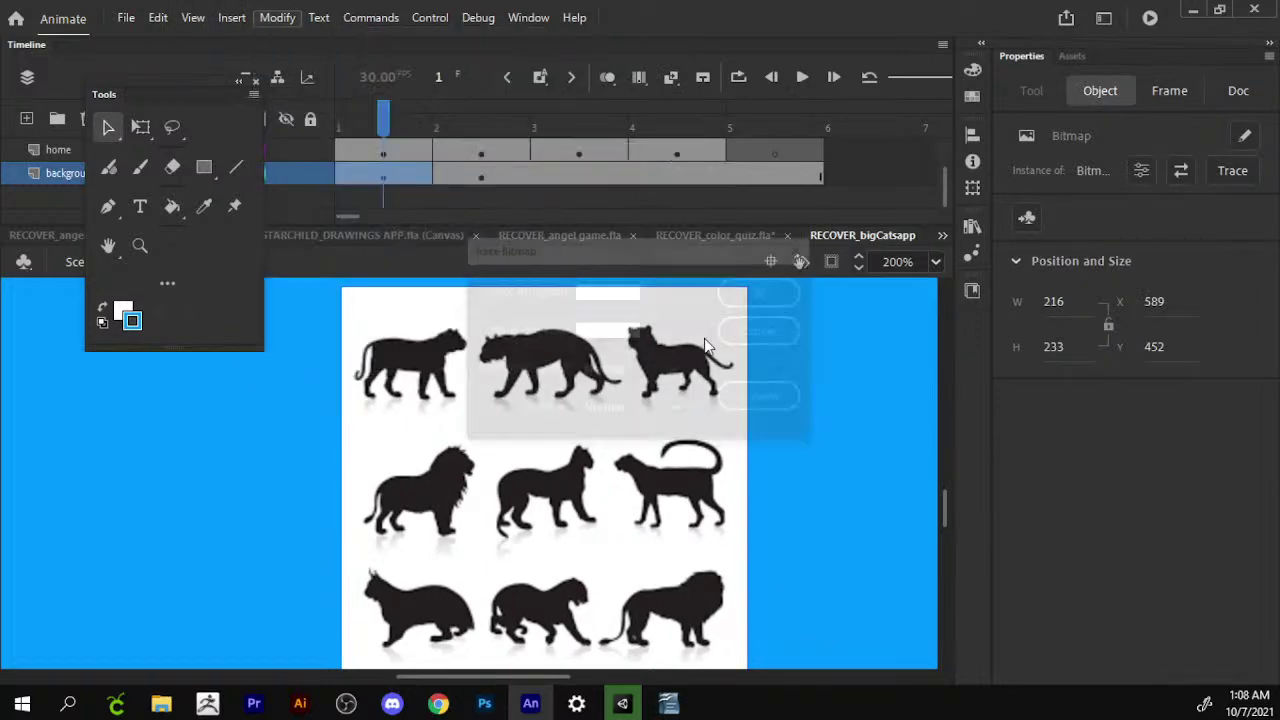
left_click(770, 401)
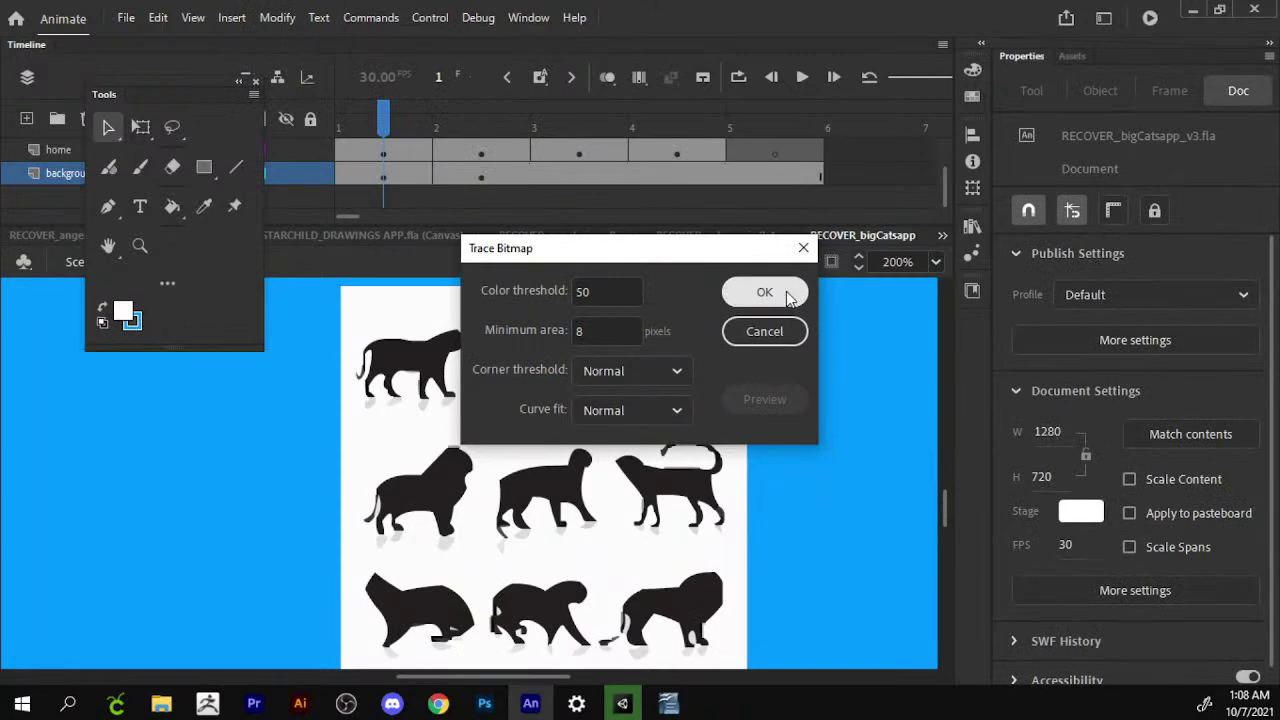
left_click(768, 291)
Zoom back out to 100% and delete the traced big-cats picture.
left_click(144, 249)
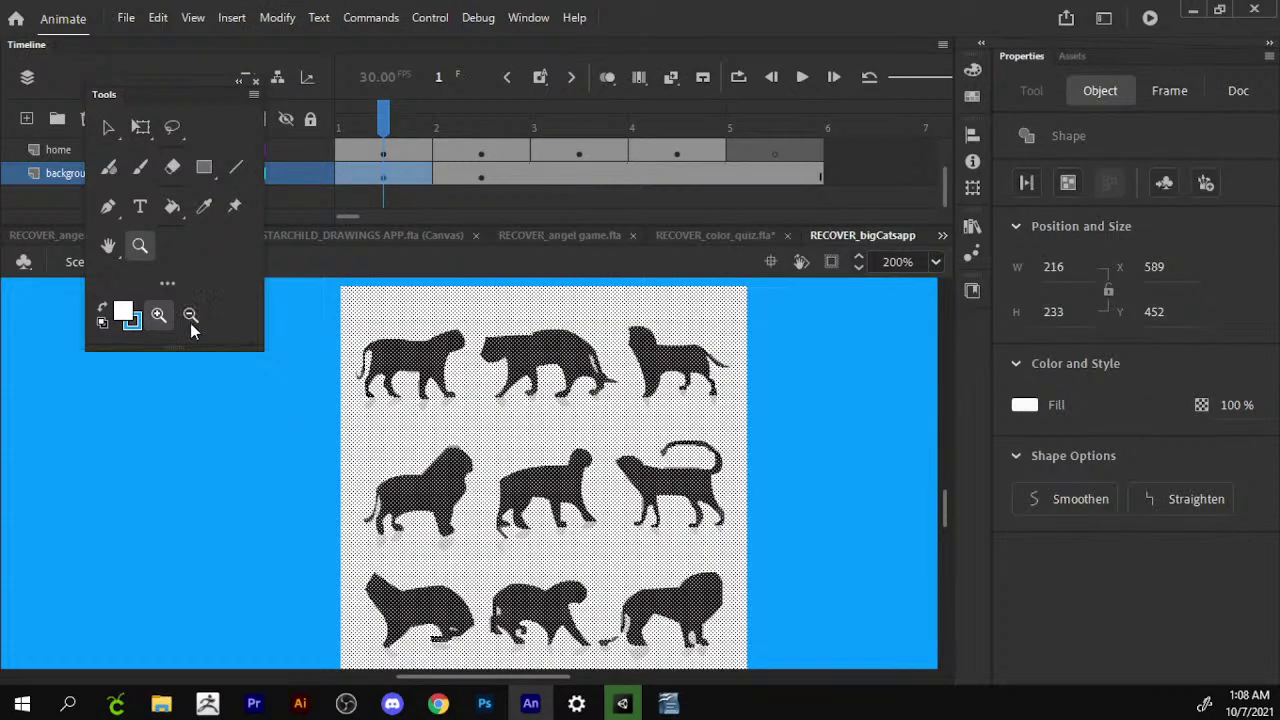
key("ctrl+minus")
key("ctrl+e")
key("v")
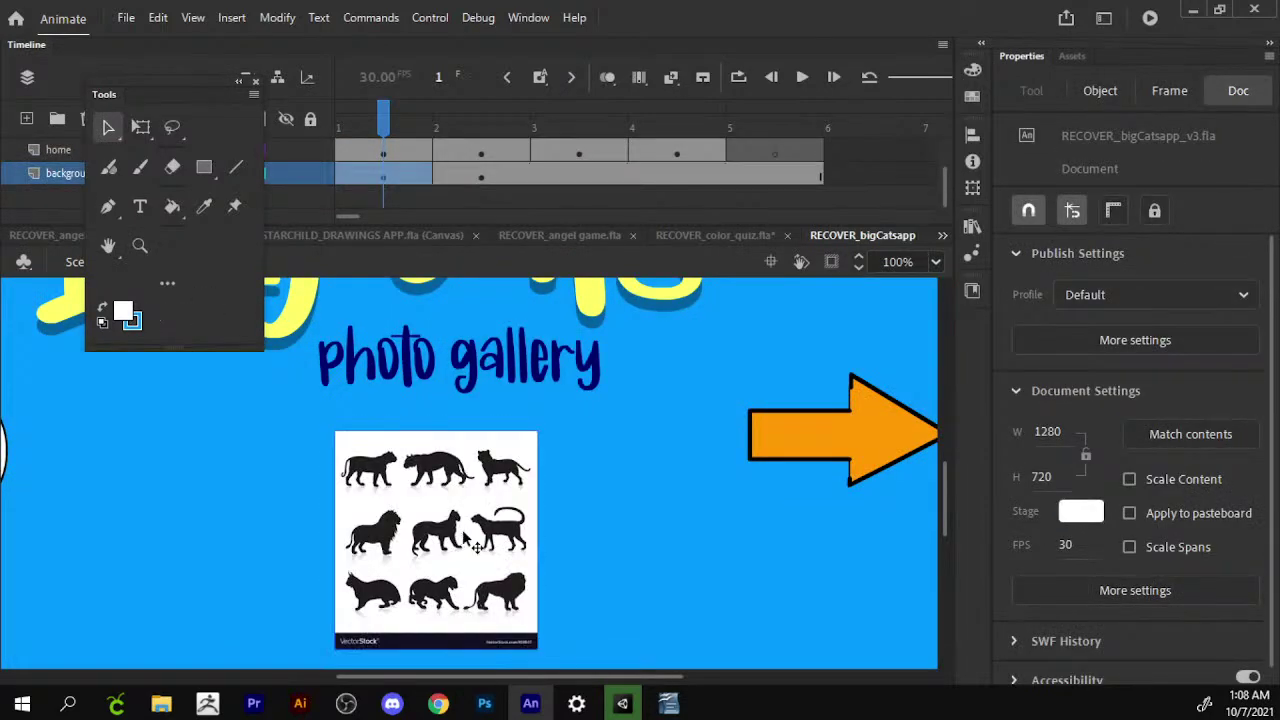
key("Delete")
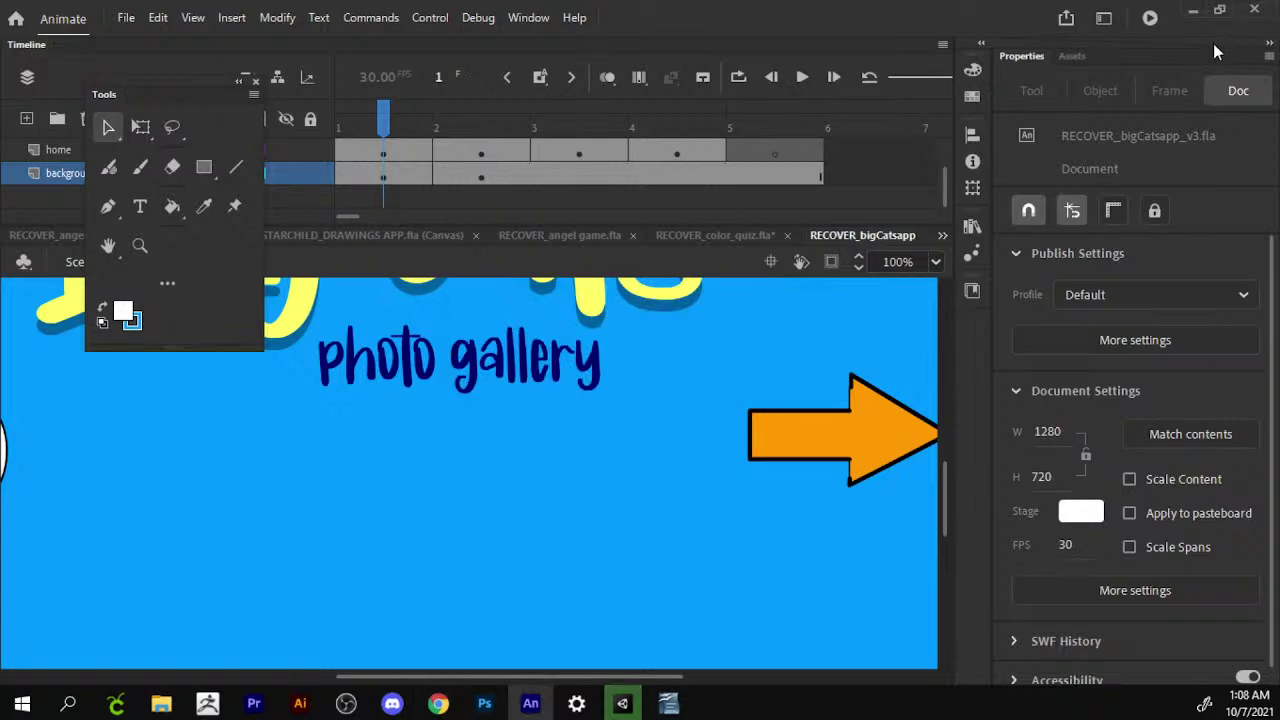
Minimize Animate to check on Unity, then return to Animate's RECOVER_color_quiz.fla file.
left_click(1192, 10)
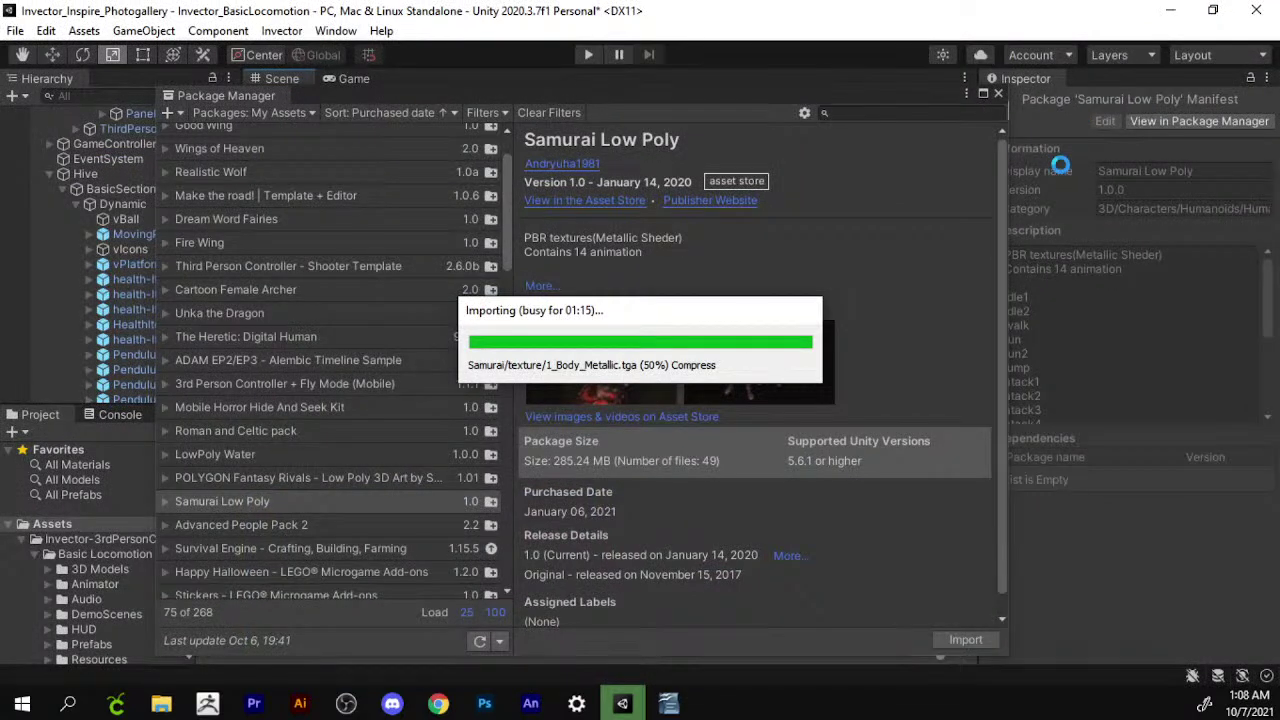
right_click(441, 706)
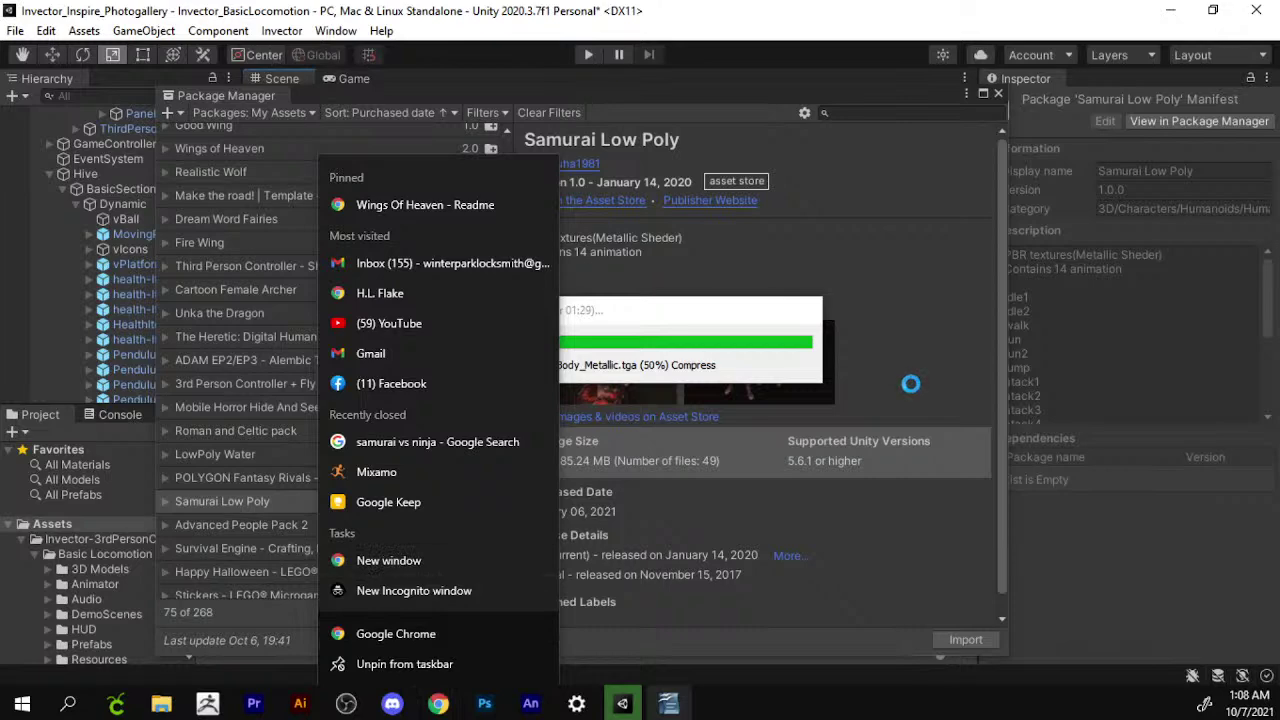
left_click(622, 703)
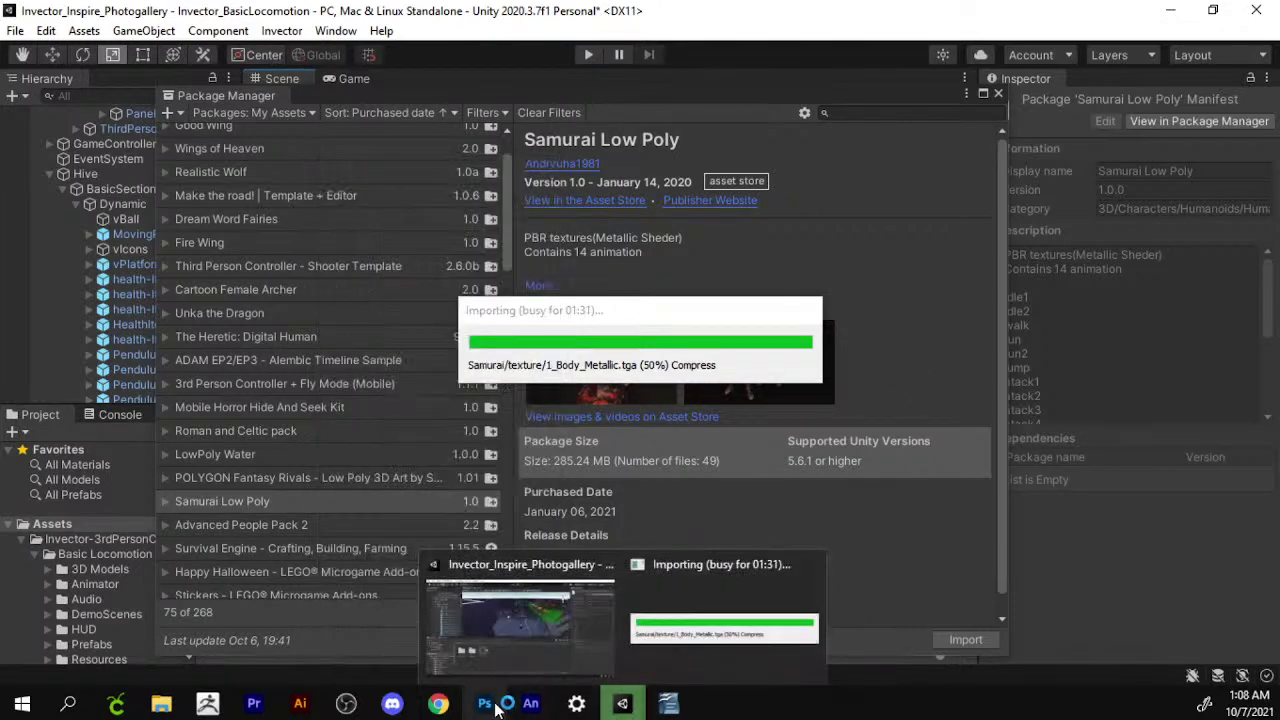
left_click(530, 703)
left_click(683, 241)
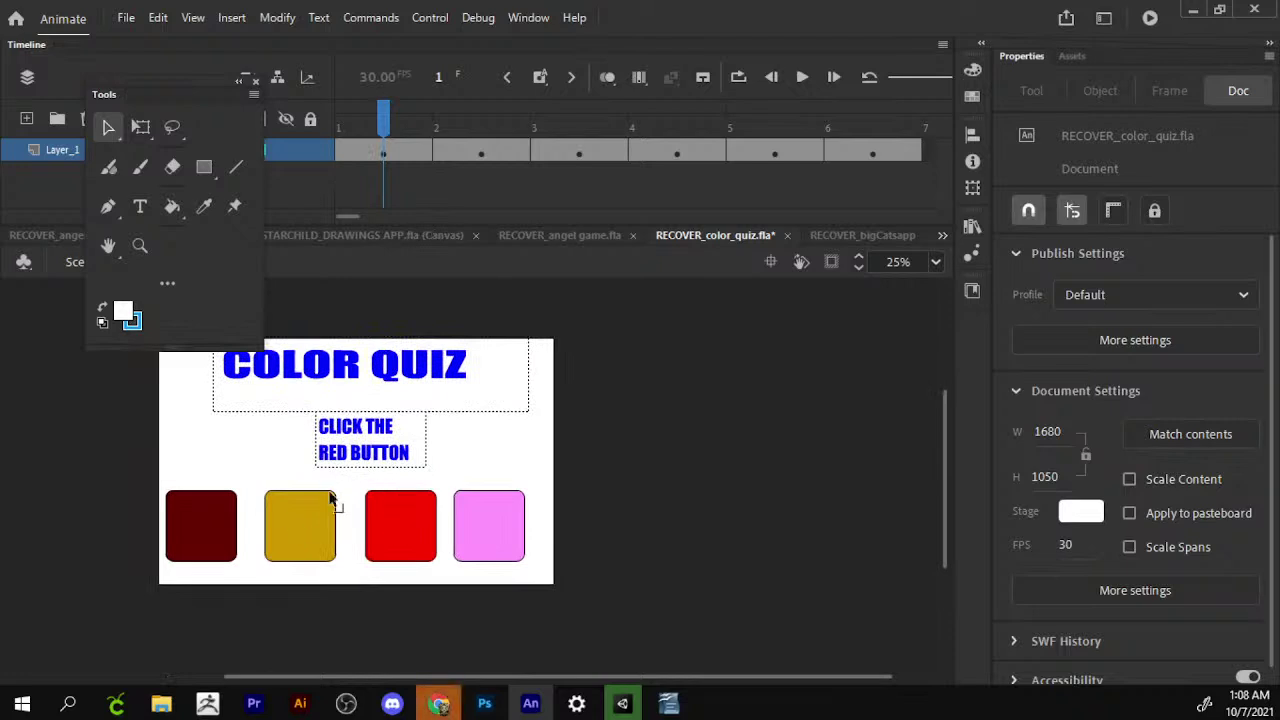
Select the yellow quiz square, glance at Google Keep, then bring Unity to the front.
left_click(290, 525)
mouse_move(438, 704)
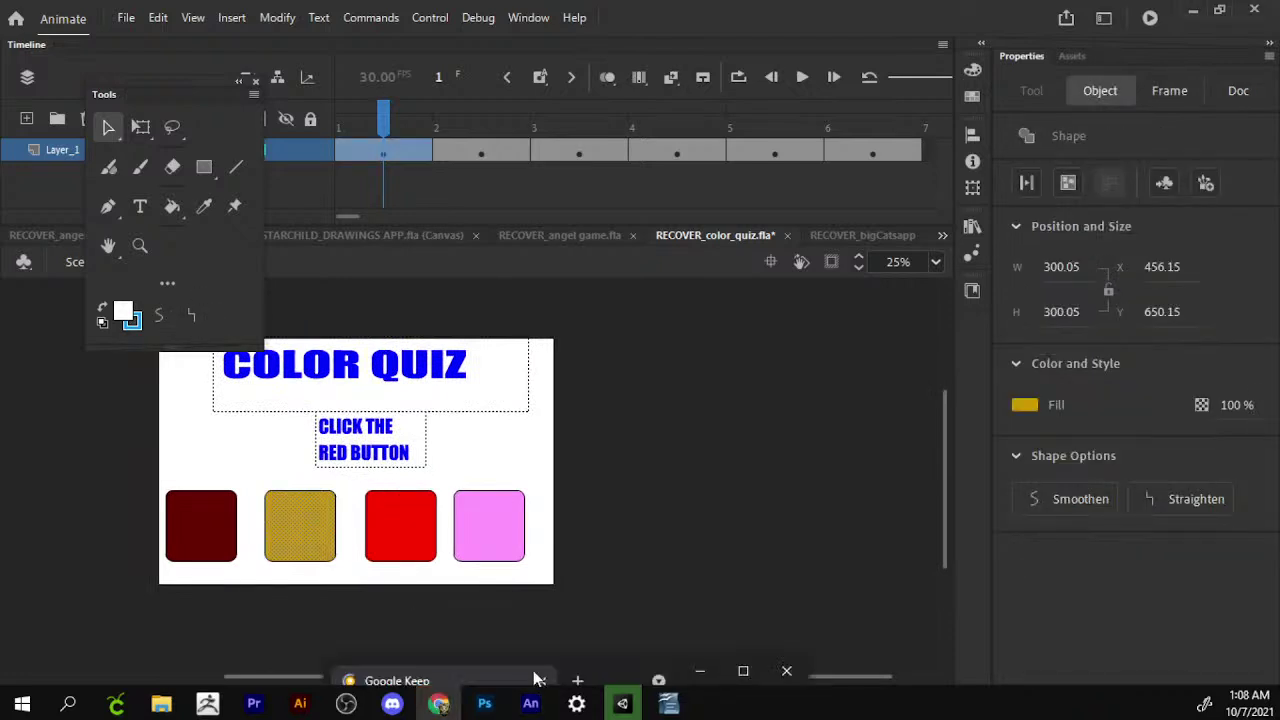
left_click(744, 671)
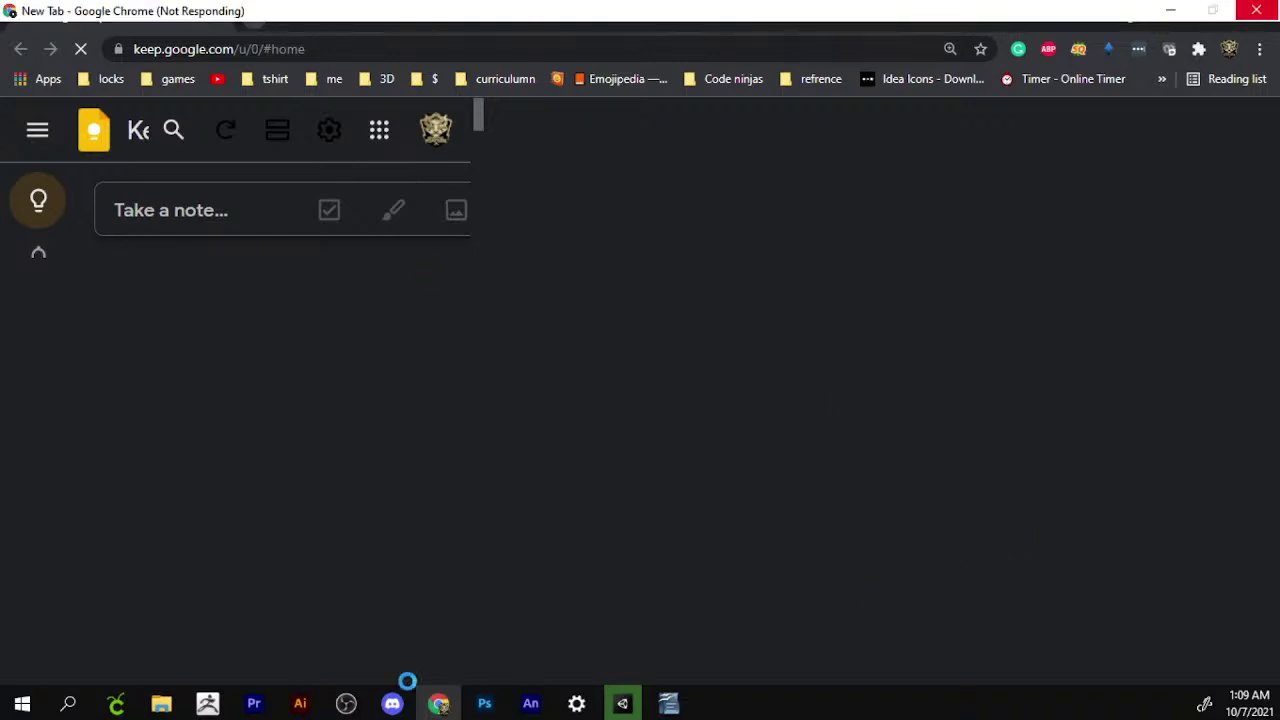
left_click(620, 705)
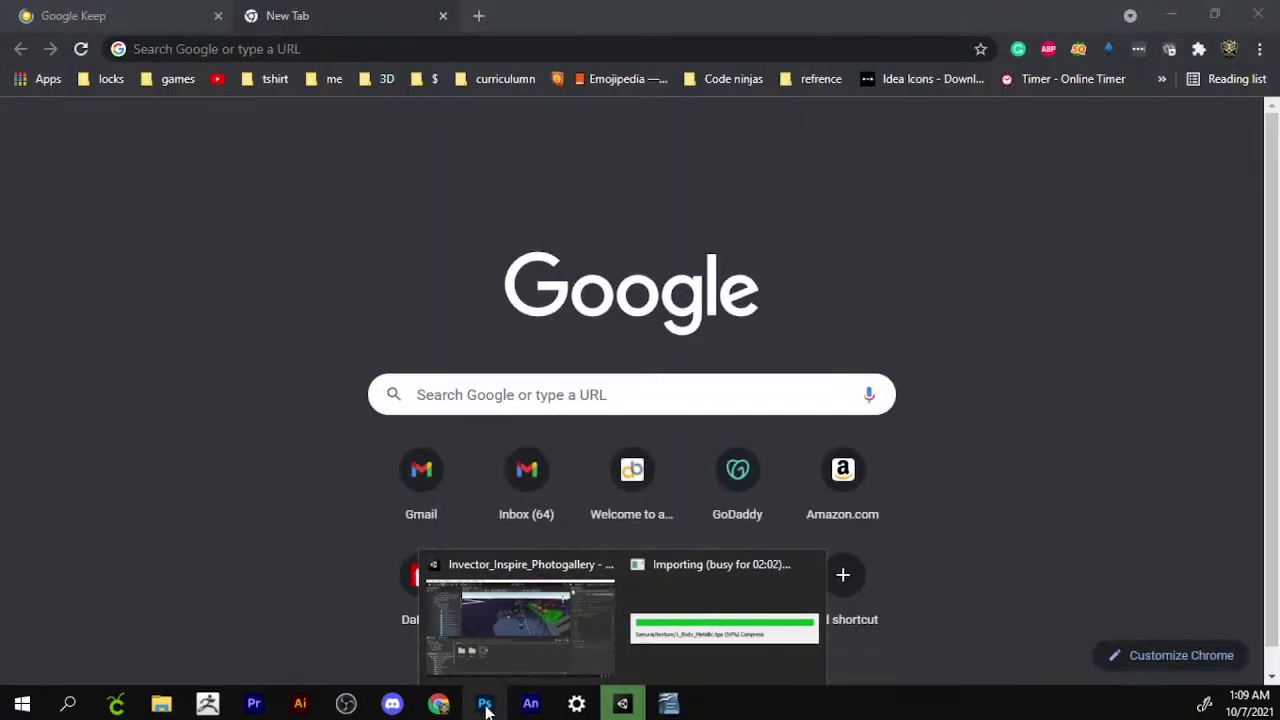
In Photoshop, replace the second WEEK 3 with ACTION SCRIPT 101 and move it beside WEEK 3.
left_click(485, 705)
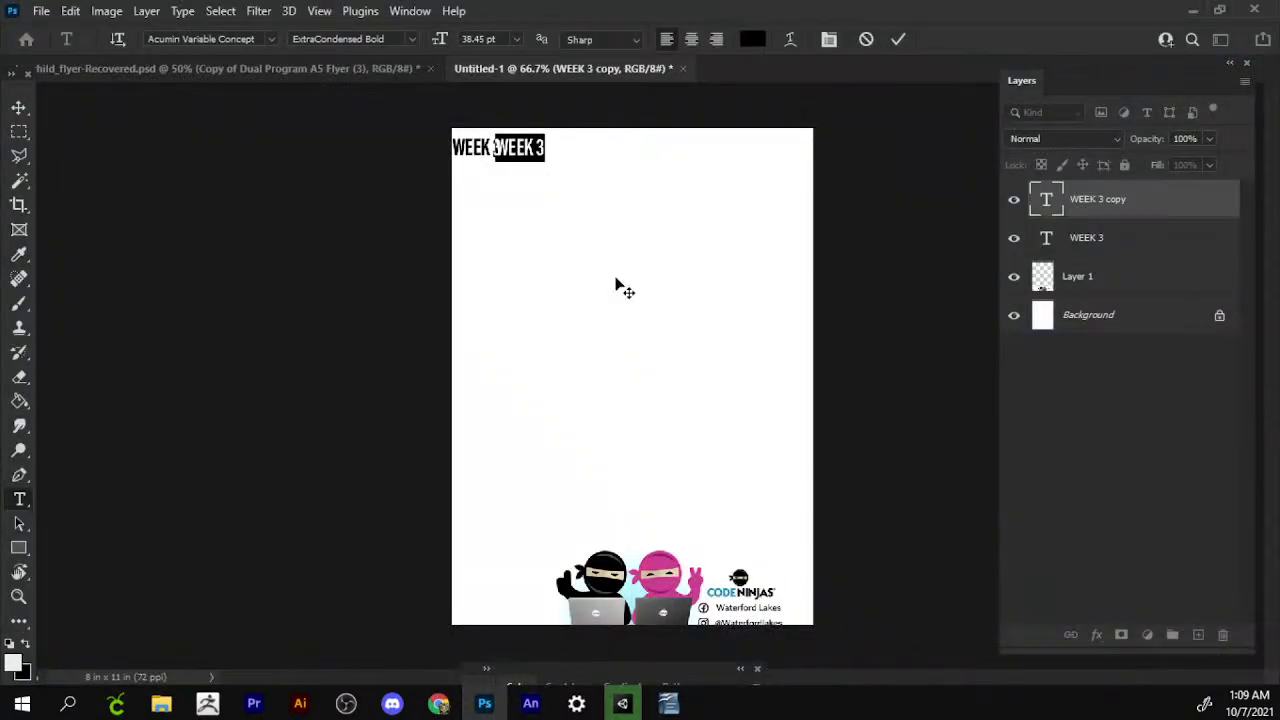
left_click(507, 148)
key("shift+End")
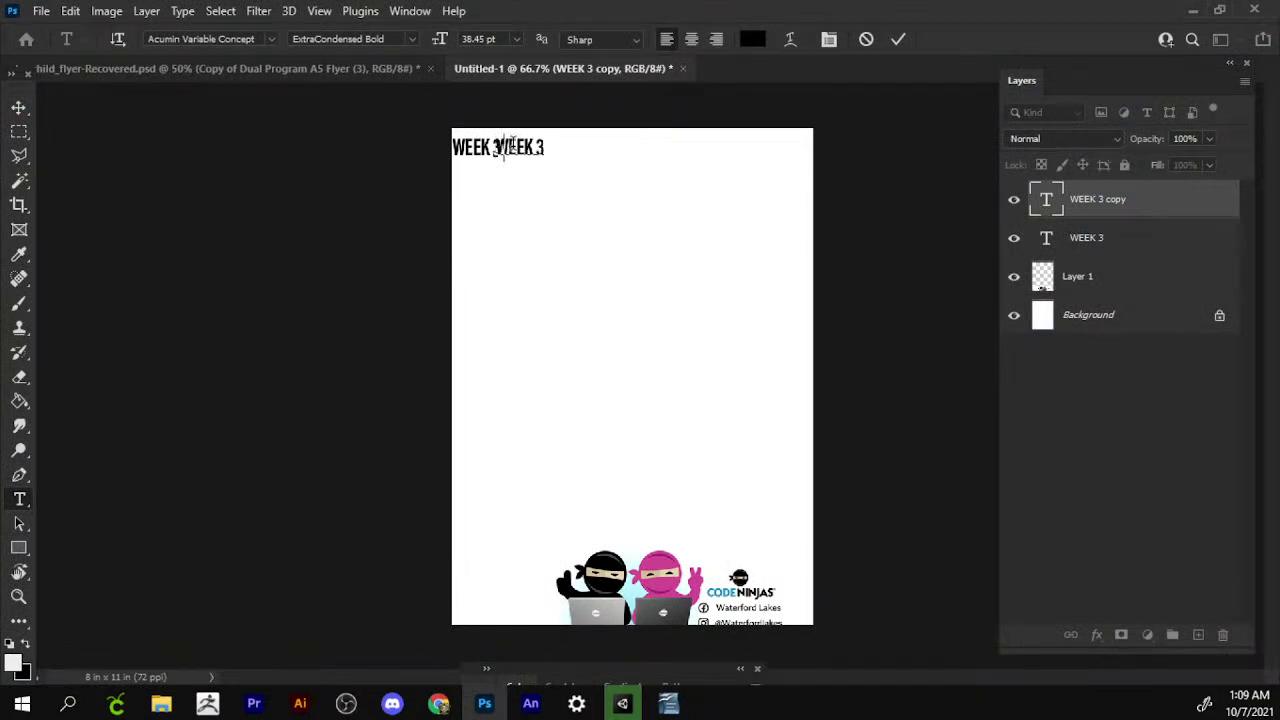
type("ACTION SC")
type("RIPT 101")
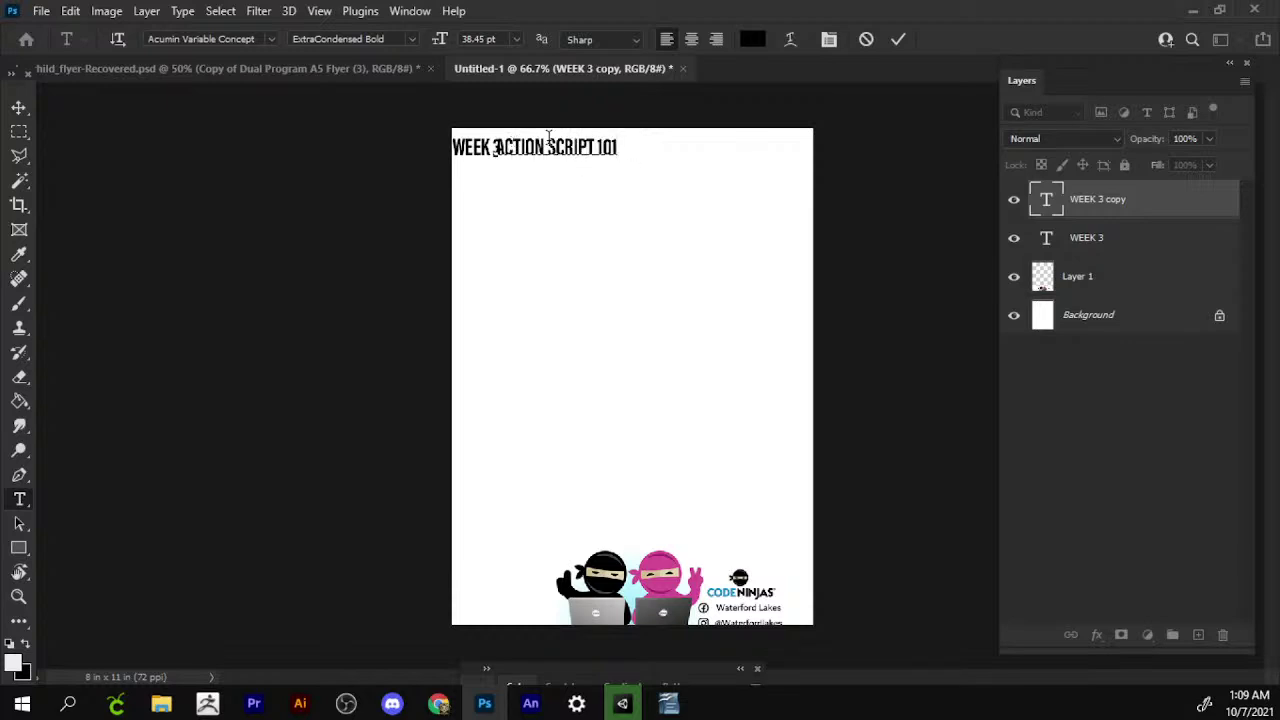
left_click(21, 109)
left_click_drag(549, 189, 567, 210)
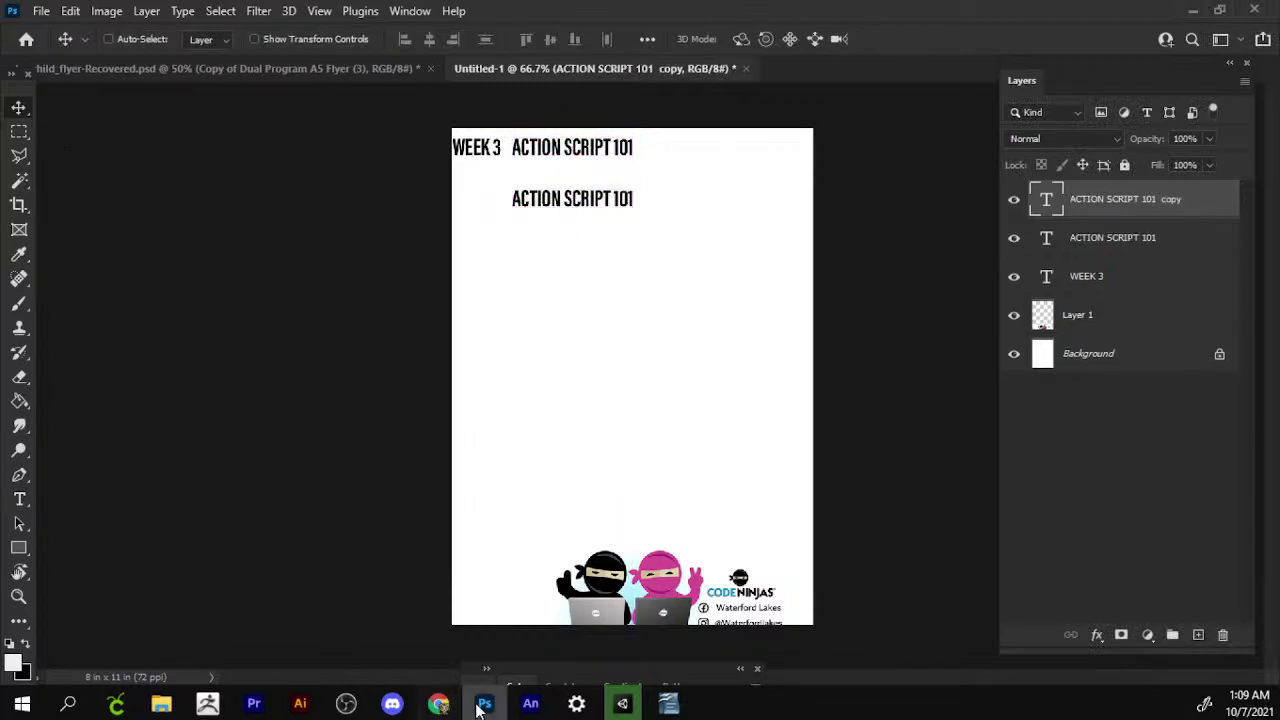
Check the Google Keep notes in Chrome, then return to the star child flyer document.
left_click(439, 703)
left_click(130, 15)
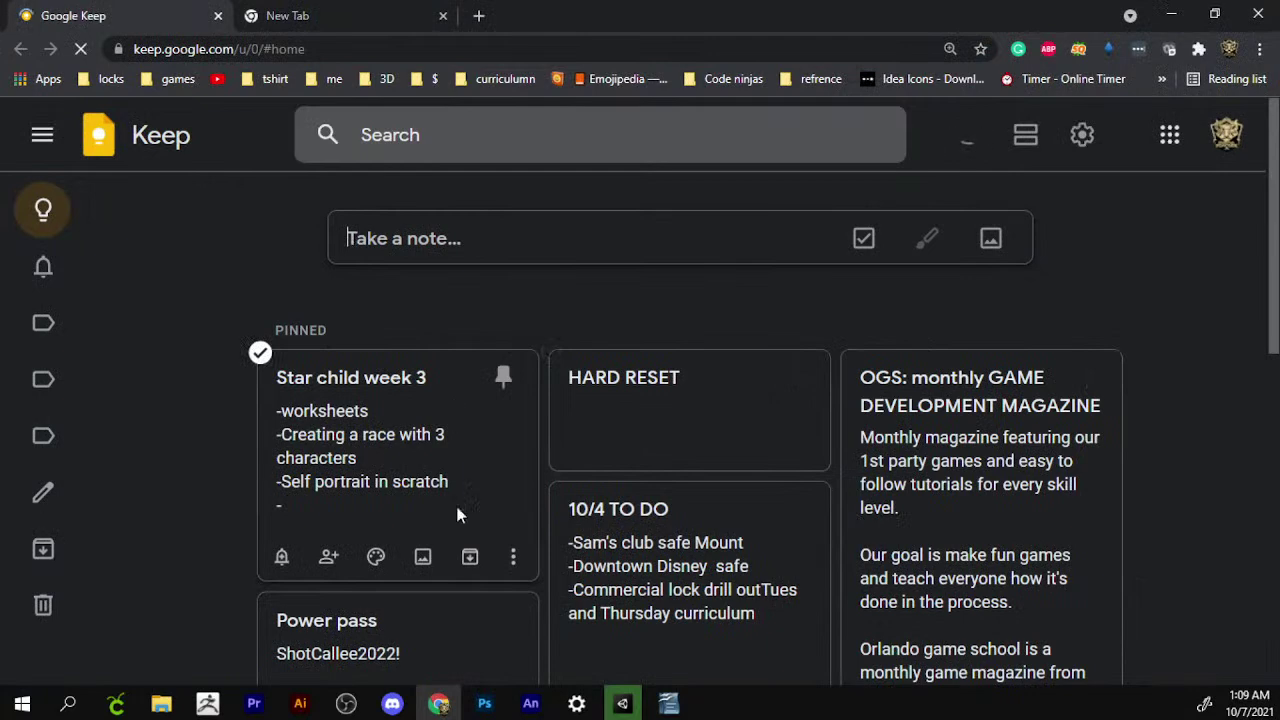
scroll(1174, 331, "down", 5)
left_click(1171, 14)
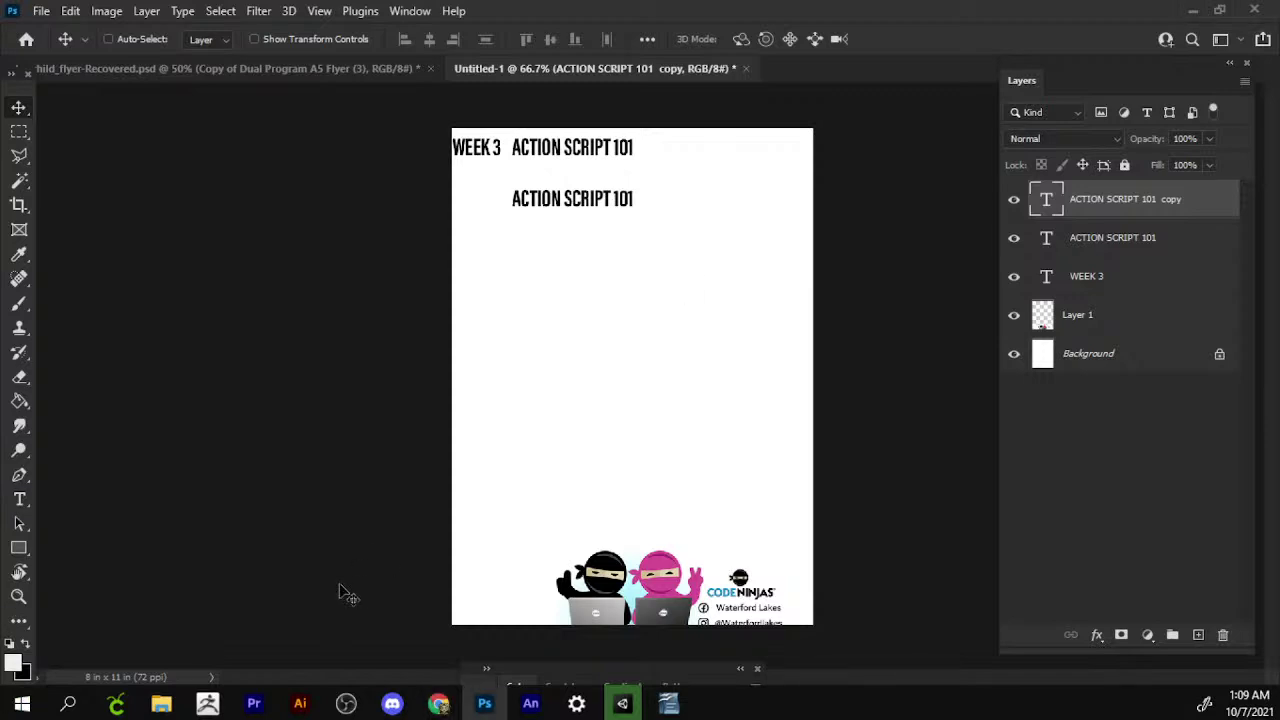
left_click(433, 68)
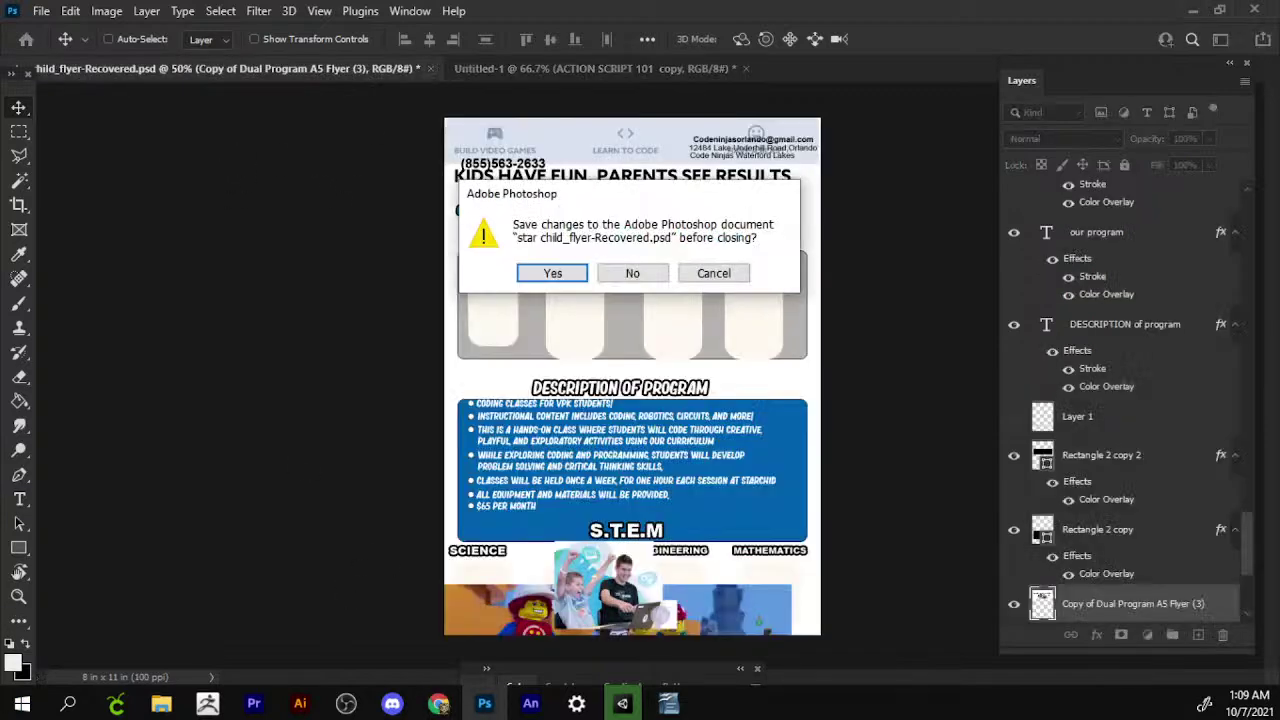
Close the flyer without saving and start saving the worksheet as WORKSHEET.
left_click(648, 274)
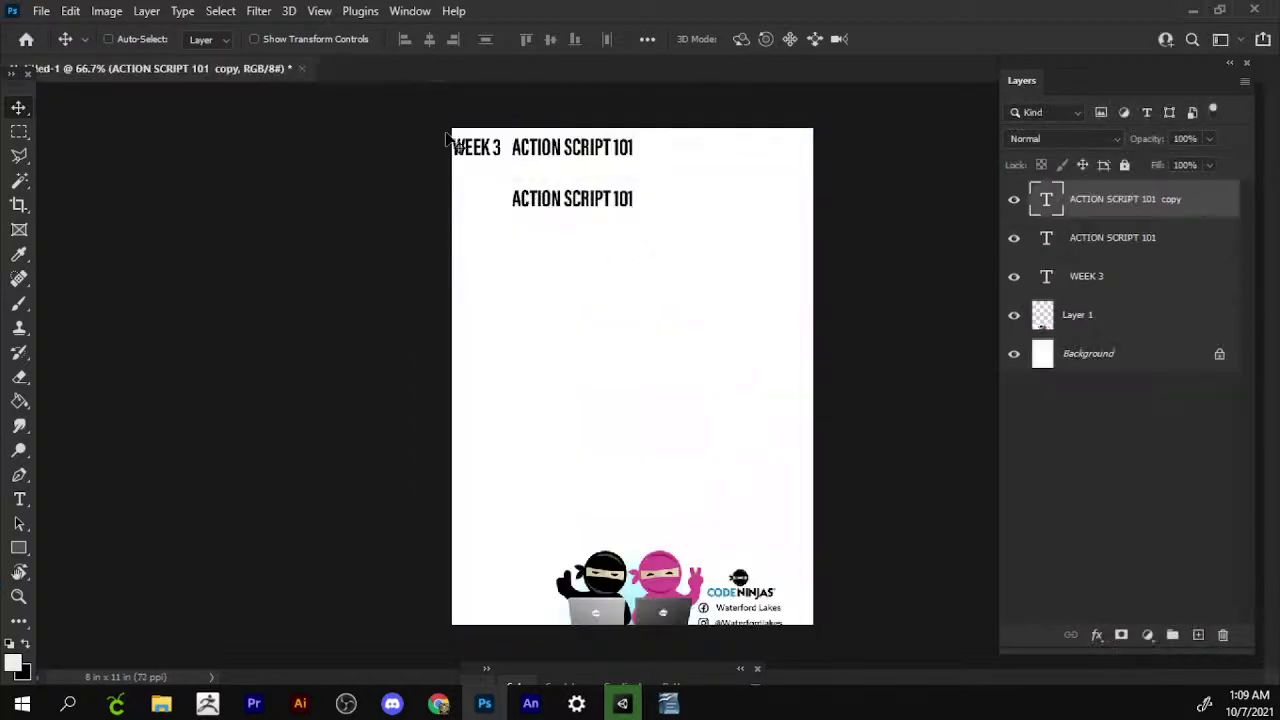
left_click(41, 11)
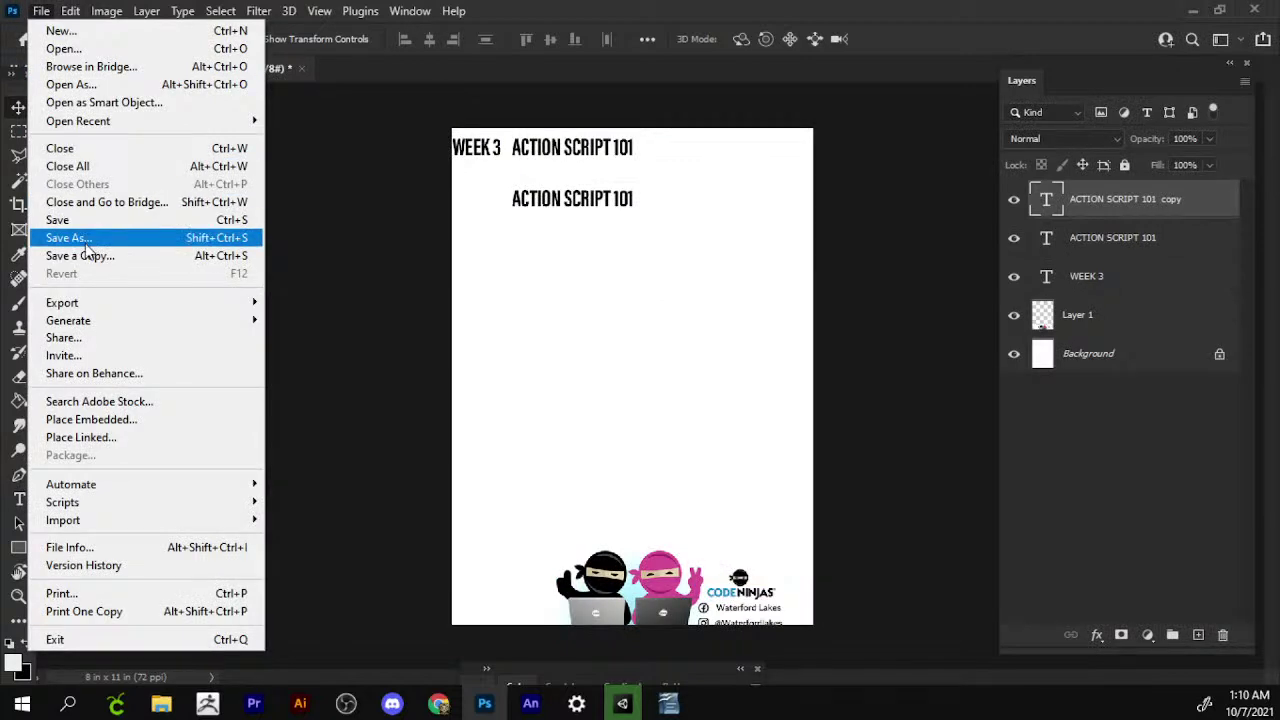
left_click(85, 243)
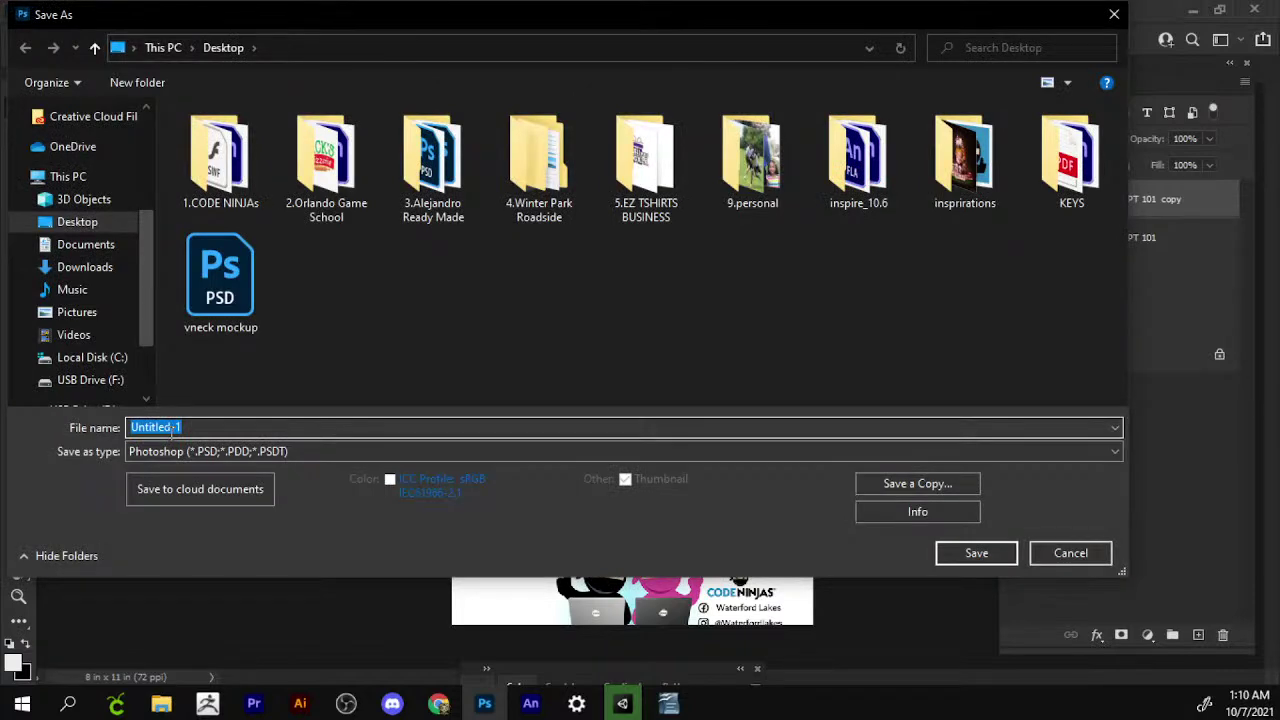
type("WORK")
type("SHEET")
Create a new 10.7 folder on the Desktop and save WORKSHEET.psd inside it.
left_click(135, 86)
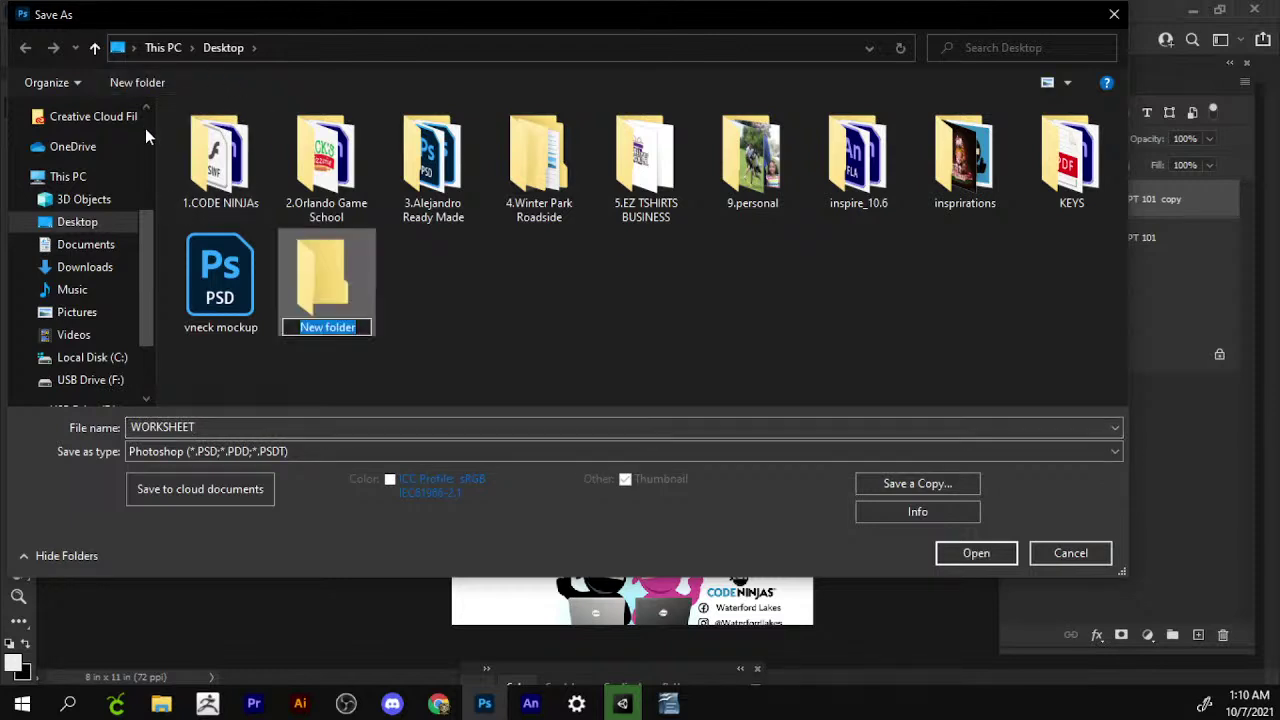
type("10.")
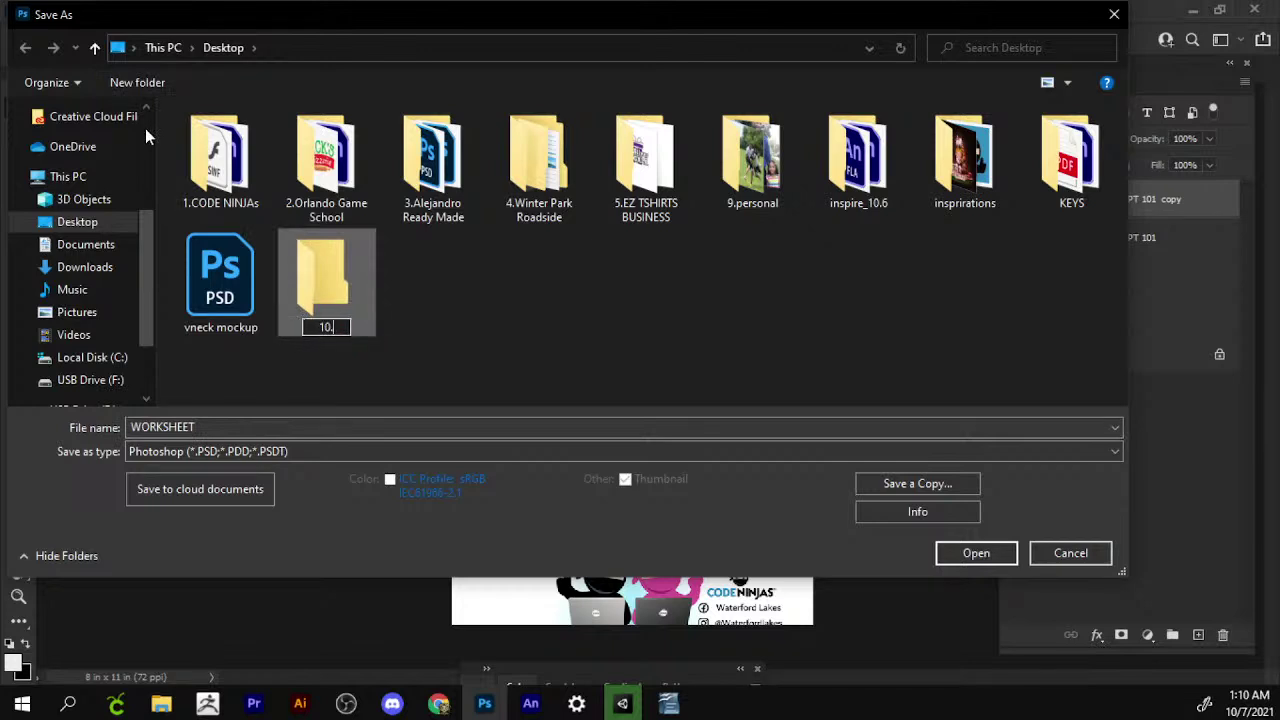
type("7")
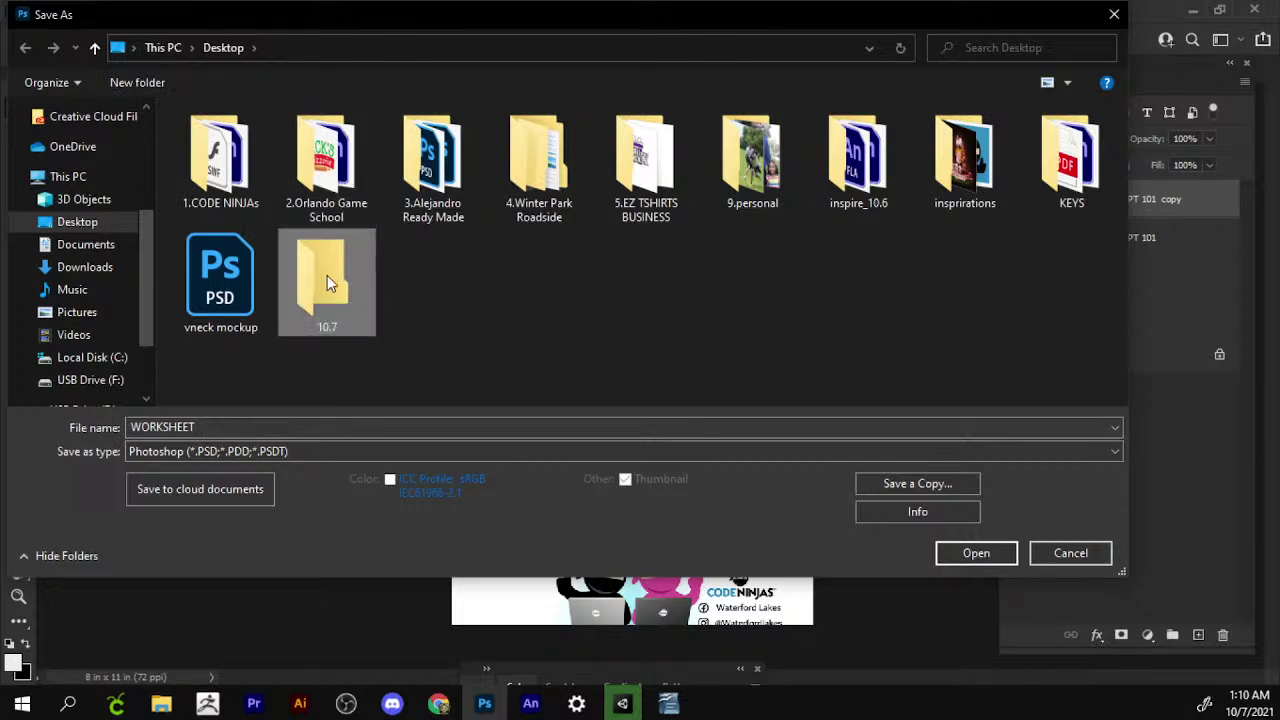
double_click(327, 275)
double_click(200, 427)
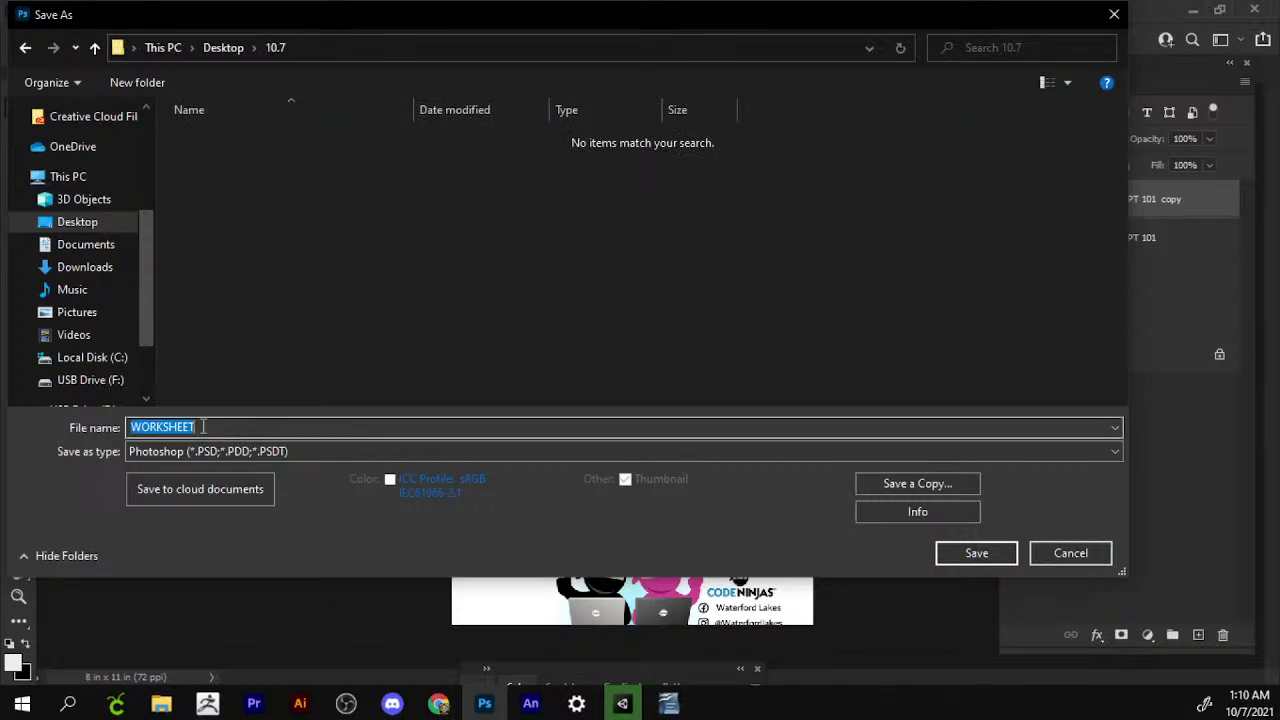
left_click(1003, 553)
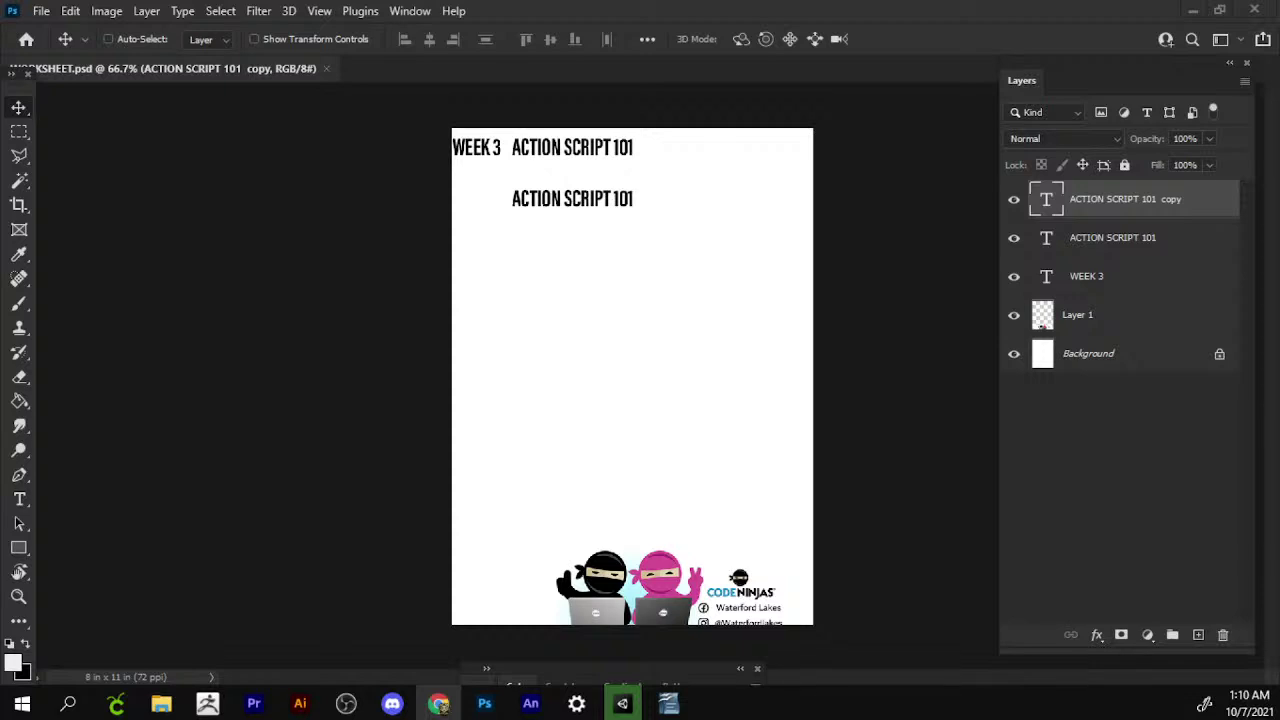
Paste the Adobe Animate logo as a new layer and scale it down to fit the page.
left_click(610, 395)
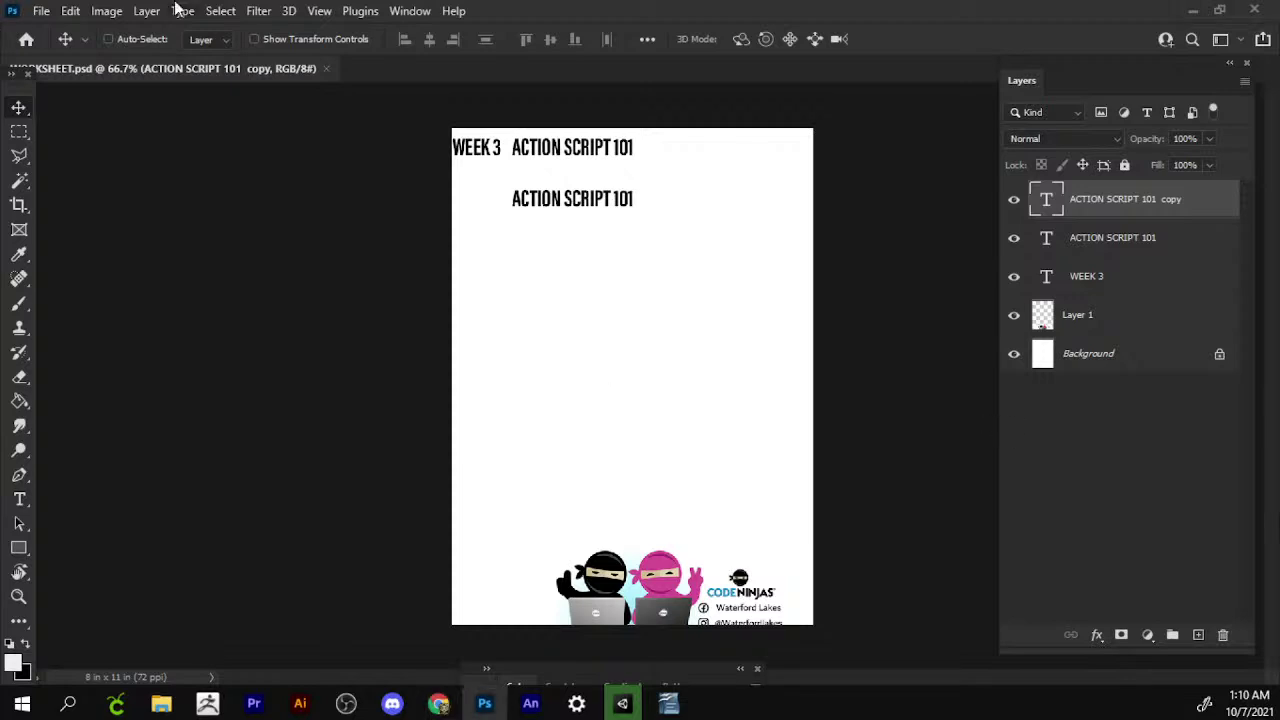
left_click(72, 11)
left_click(80, 171)
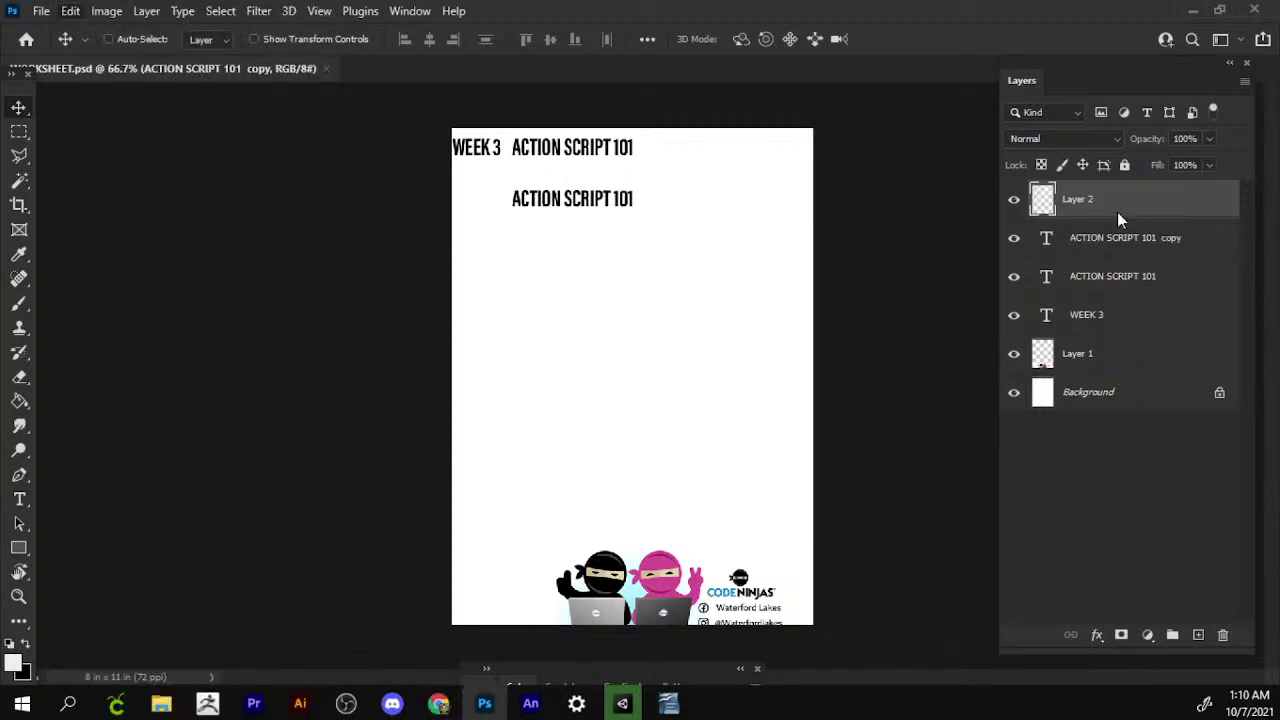
left_click_drag(725, 425, 366, 506)
key("ctrl+t")
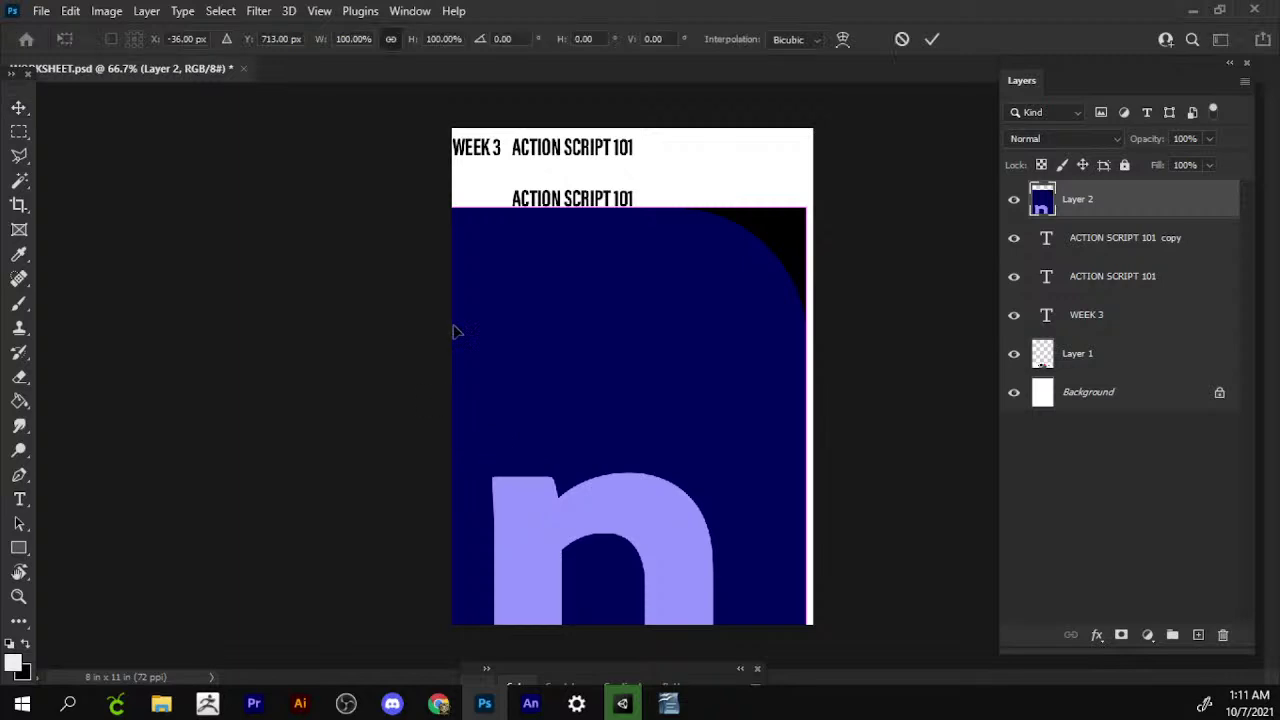
mouse_move(805, 209)
left_mouse_down()
mouse_move(341, 603)
mouse_move(760, 520)
mouse_move(797, 221)
mouse_move(630, 393)
left_mouse_up()
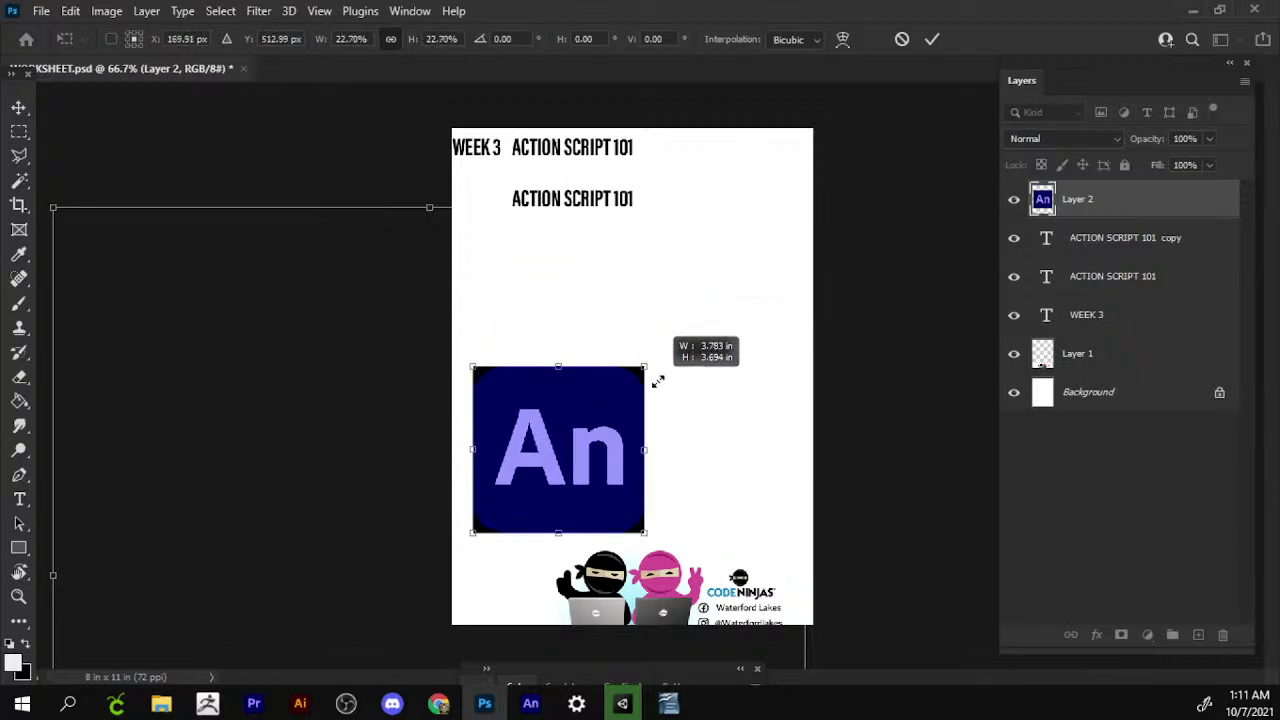
key("Return")
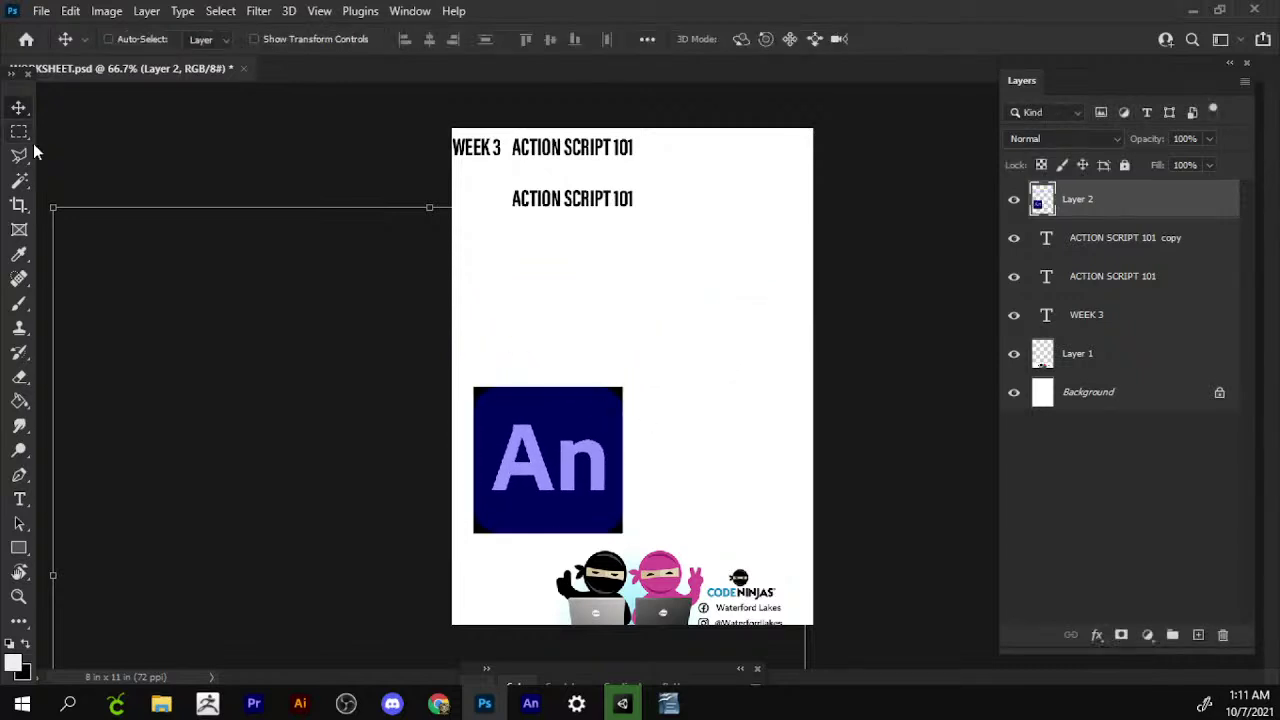
Delete the logo's dark corners with the Magic Wand tool.
left_click(19, 180)
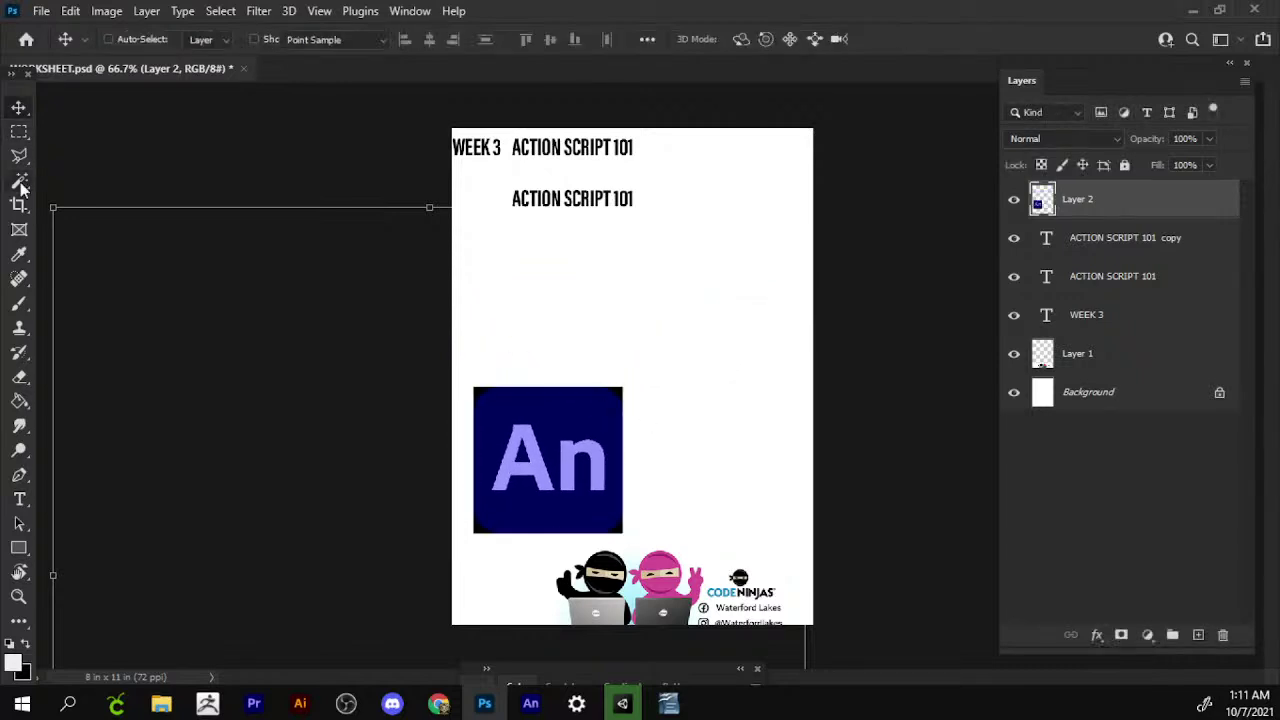
left_click(476, 390)
key("Delete")
left_click(476, 530)
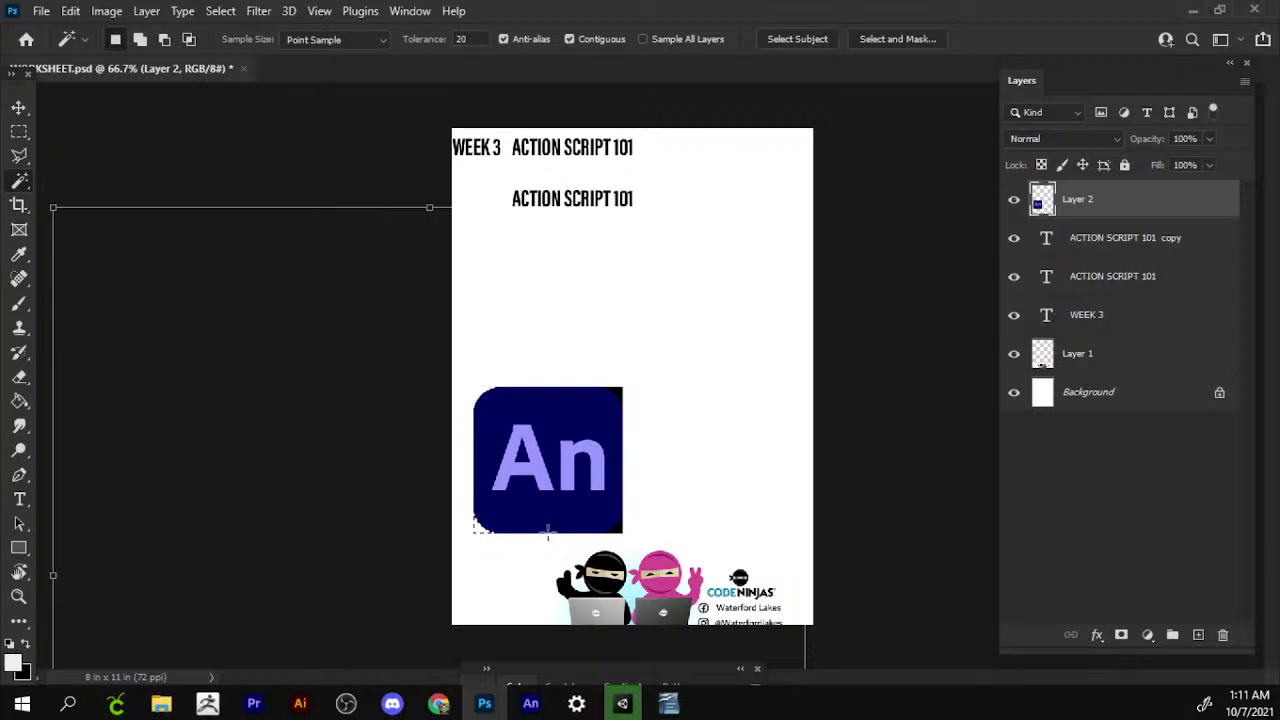
key("Delete")
left_click(619, 529)
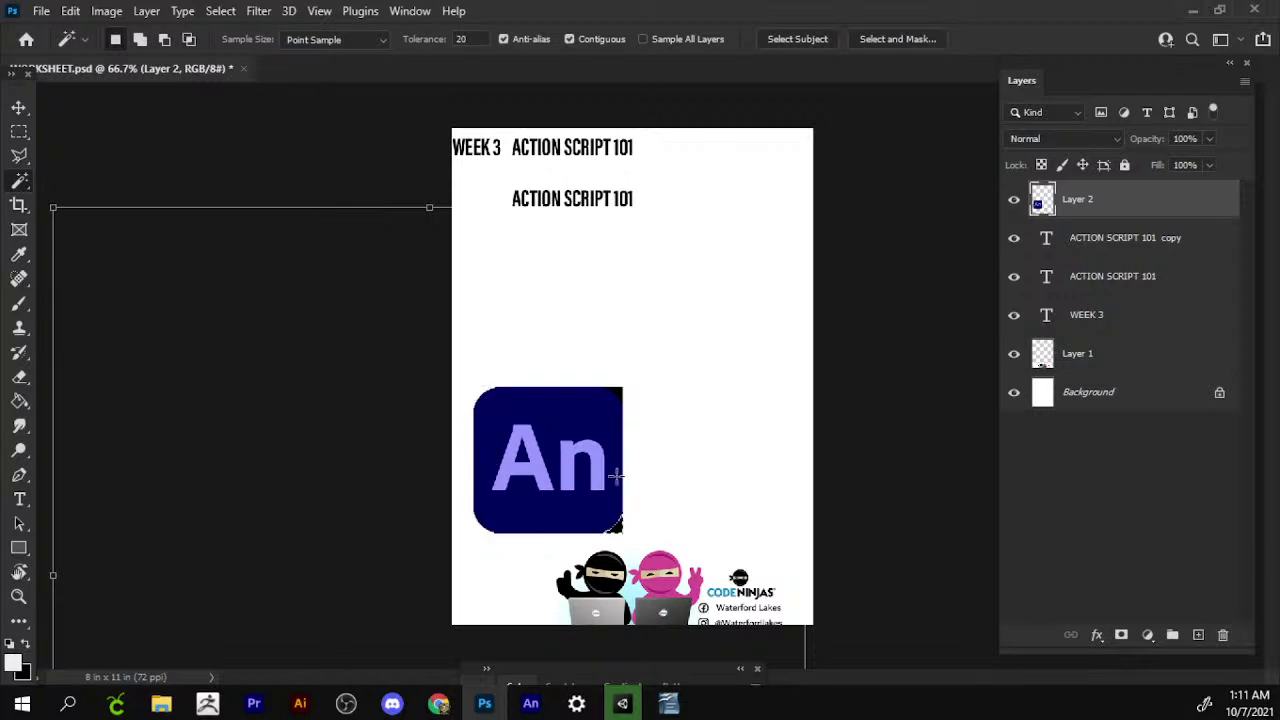
key("Delete")
left_click(613, 394)
Deselect, then shrink the logo further and place it in the page's top-right corner.
left_click(220, 10)
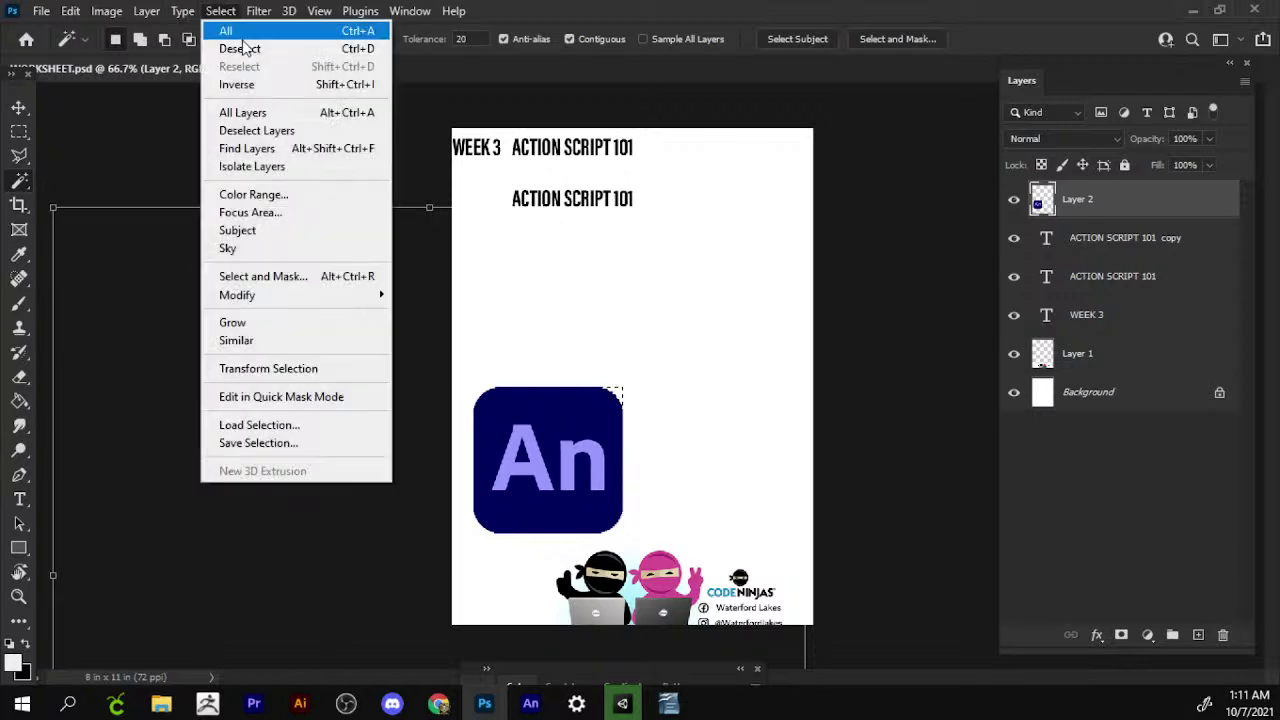
left_click(242, 47)
key("ctrl+t")
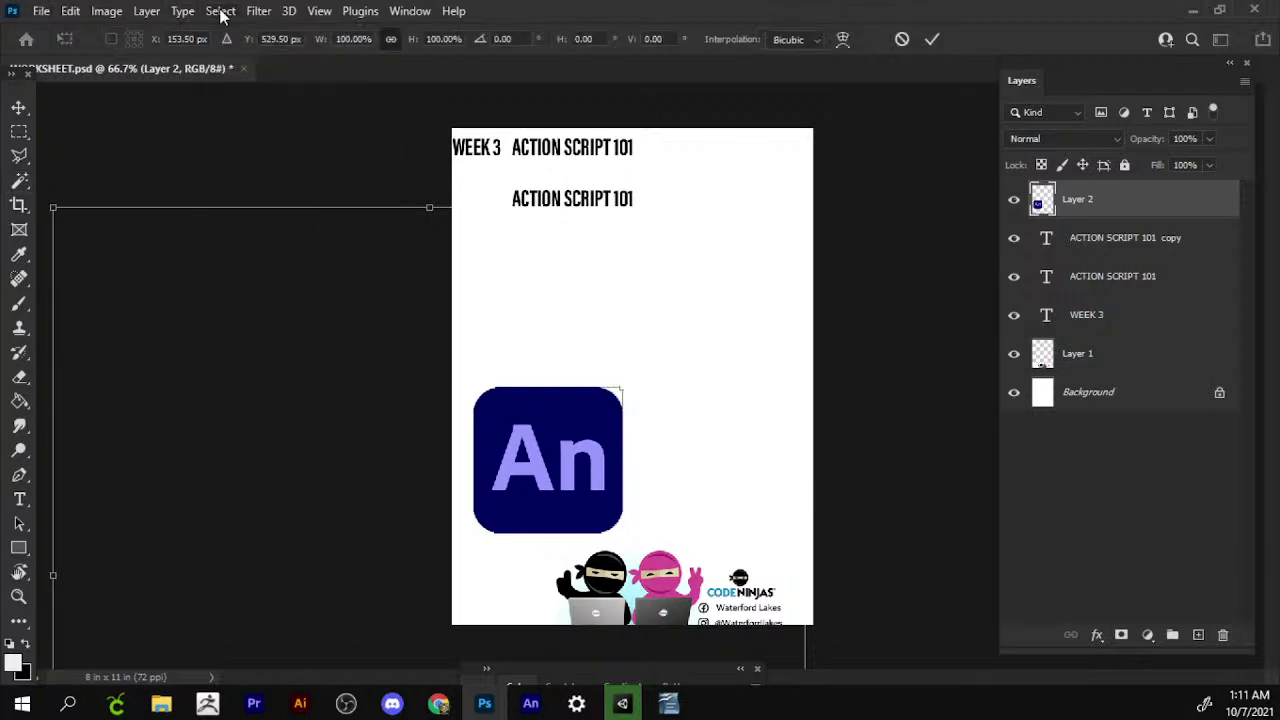
left_click(220, 10)
left_click(122, 78)
left_click(19, 107)
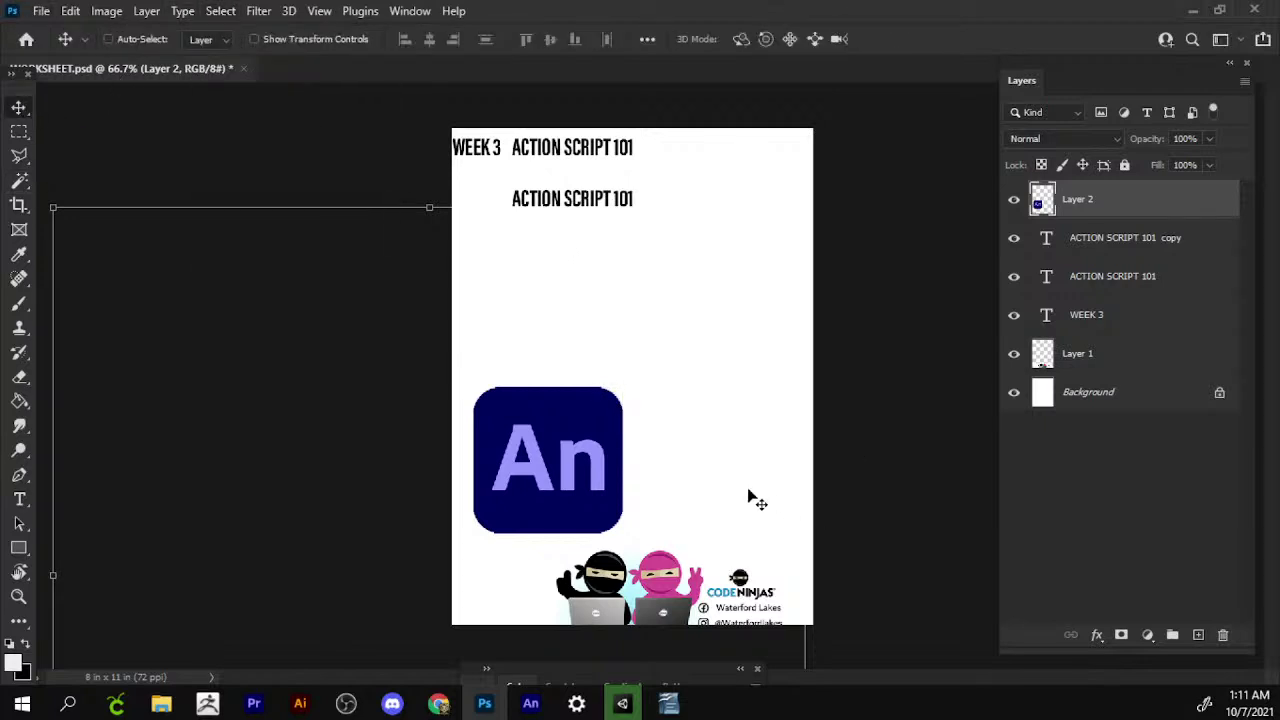
key("ctrl+t")
mouse_move(622, 389)
left_mouse_down()
mouse_move(549, 472)
mouse_move(752, 238)
mouse_move(775, 154)
left_mouse_up()
key("Return")
Alt-drag a copy of ACTION SCRIPT 101 below and retype the second line as VECTOR ART.
right_click(611, 214)
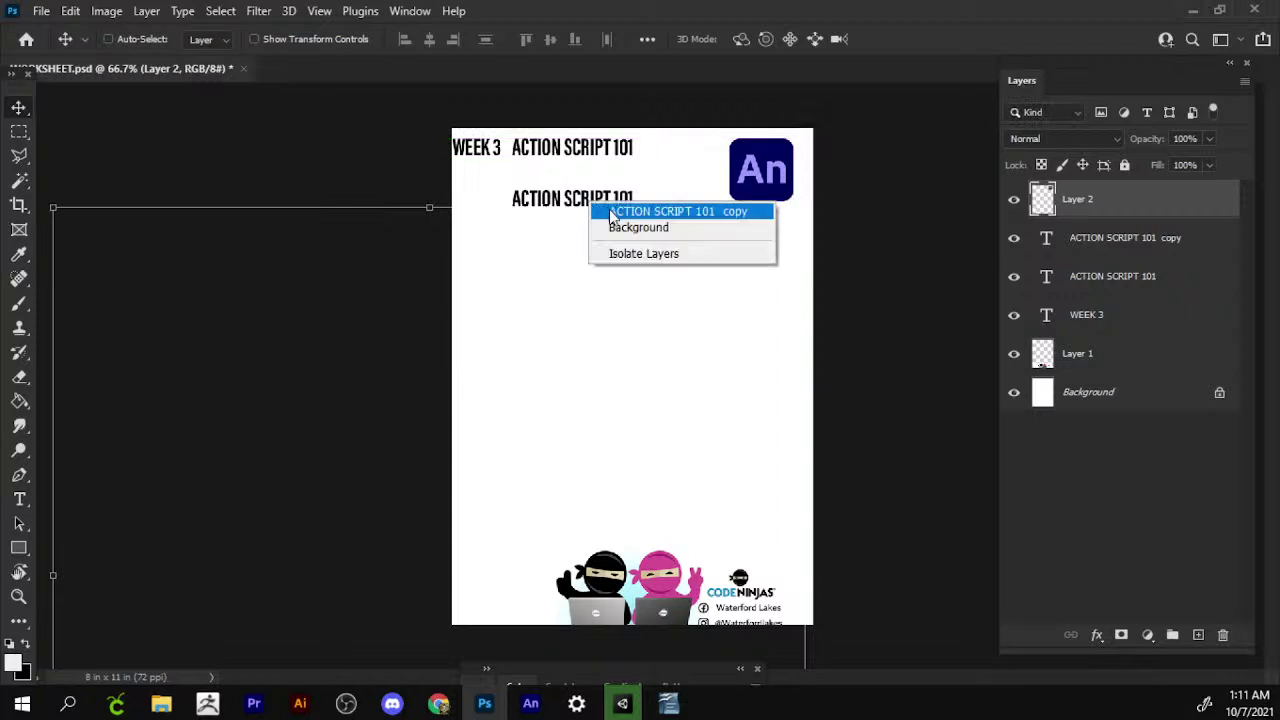
left_click(612, 214)
left_click_drag(623, 206, 618, 278)
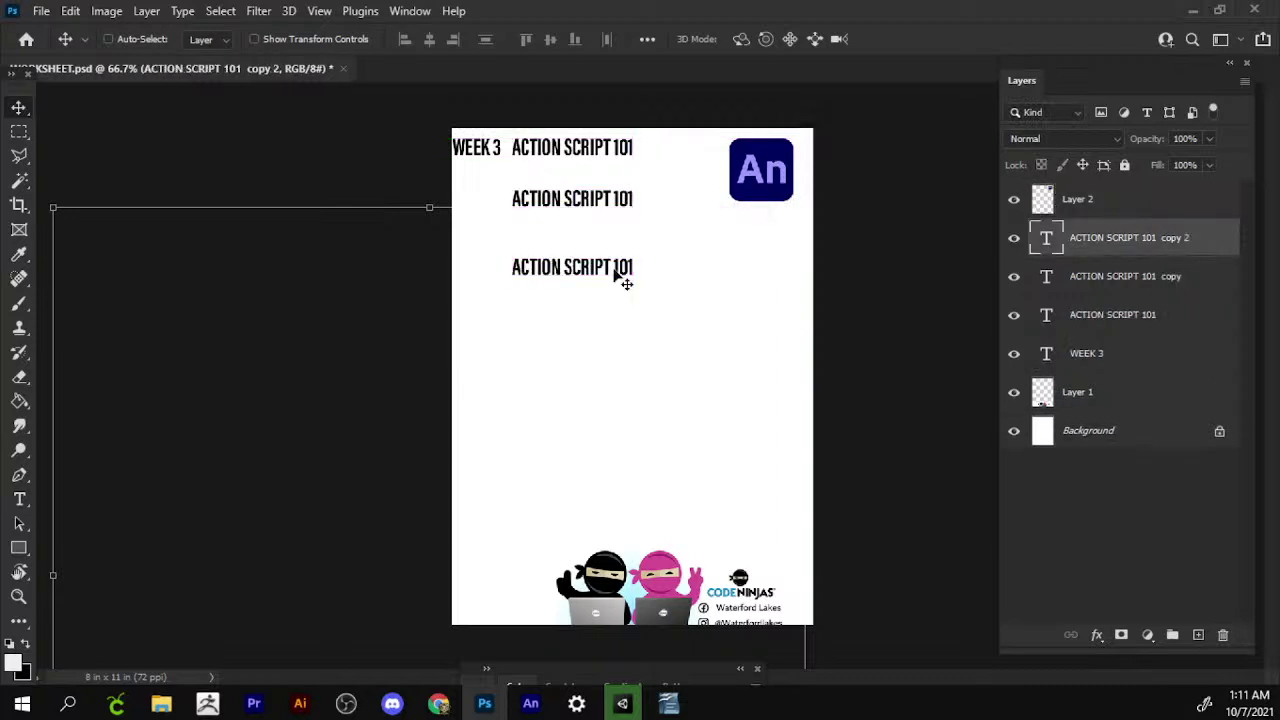
double_click(605, 195)
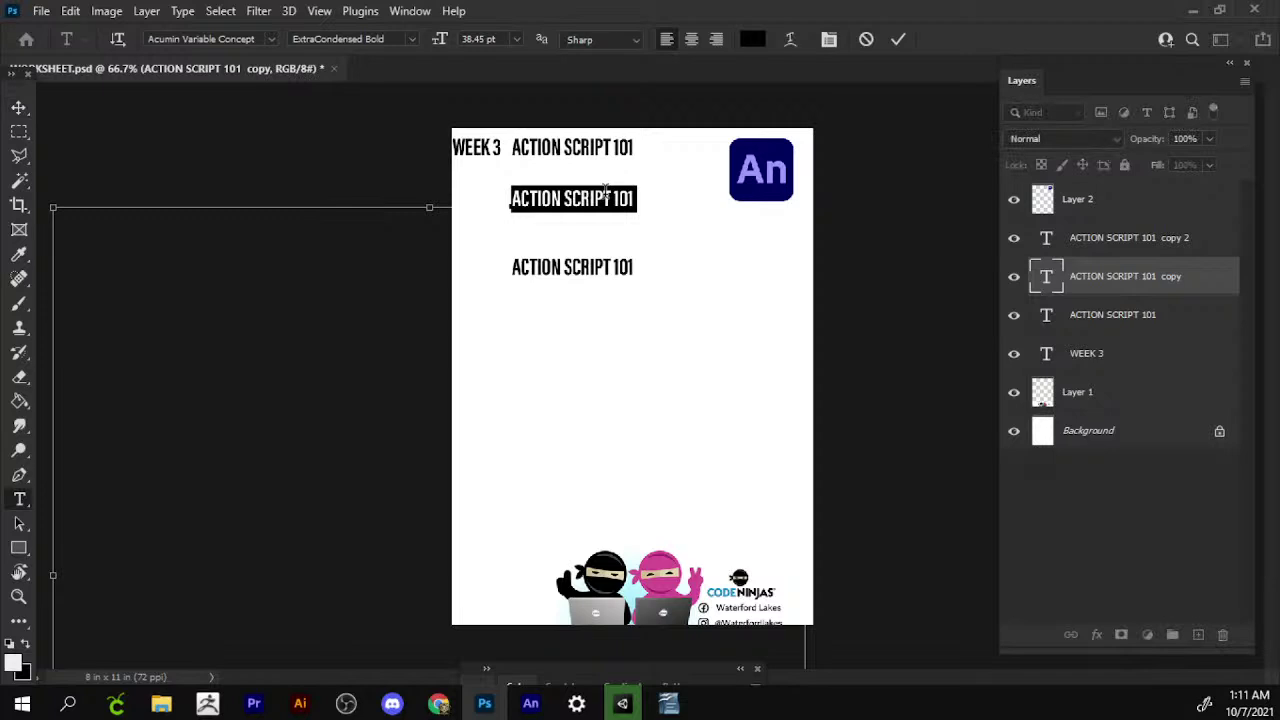
type("VECTOR ")
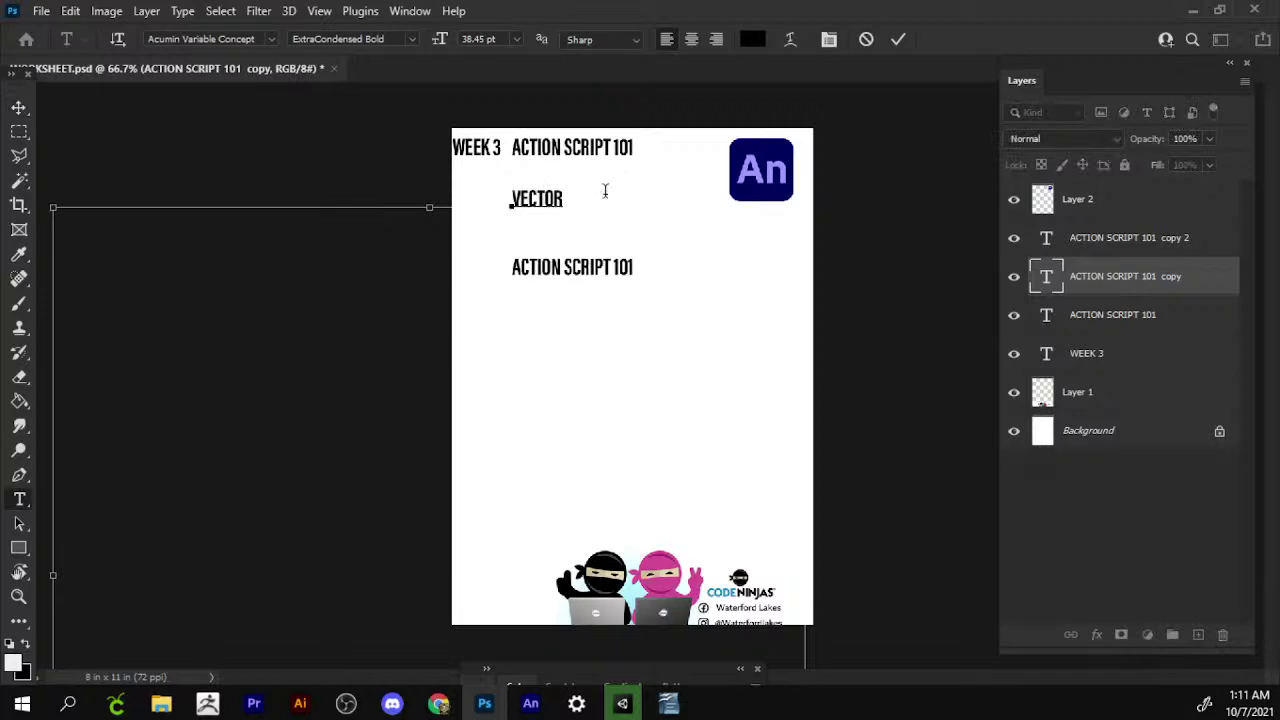
type("ART")
key("Escape")
key("v")
Alt-drag another ACTION SCRIPT 101 copy onto a new line beneath the middle line.
right_click(594, 263)
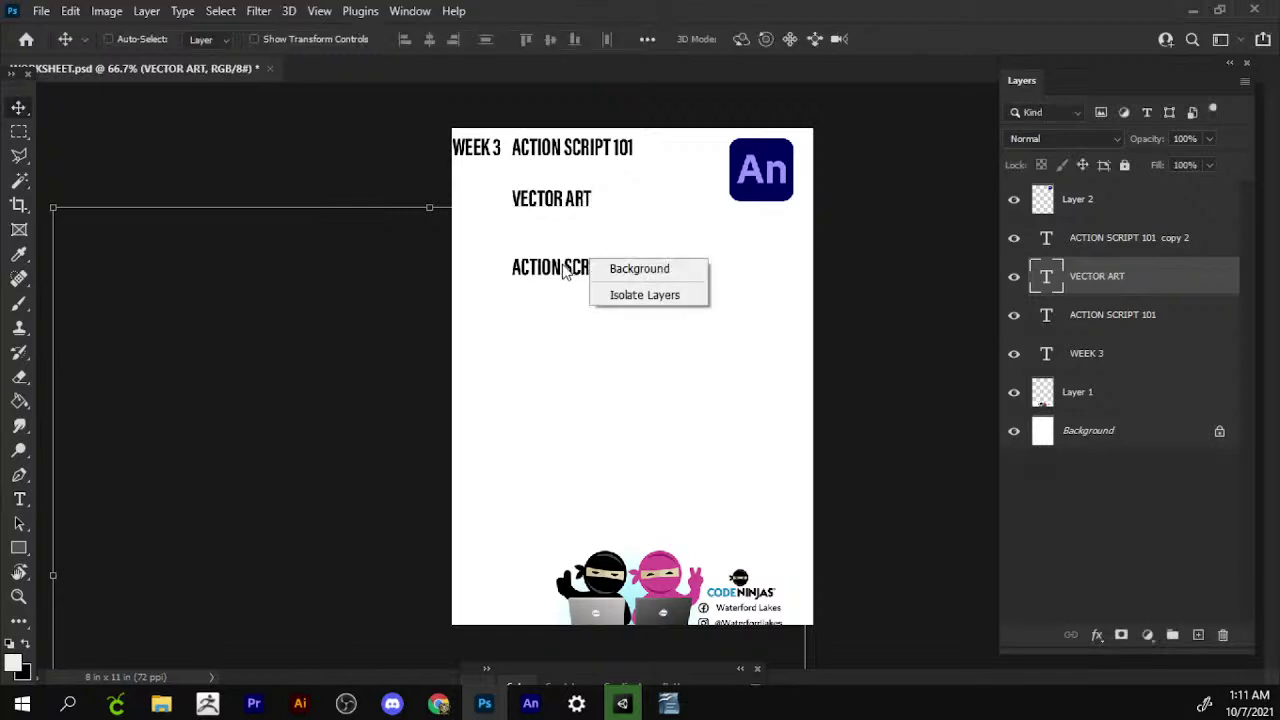
right_click(562, 262)
left_click(610, 268)
mouse_move(618, 289)
left_mouse_down()
mouse_move(618, 367)
mouse_move(624, 358)
left_mouse_up()
key("t")
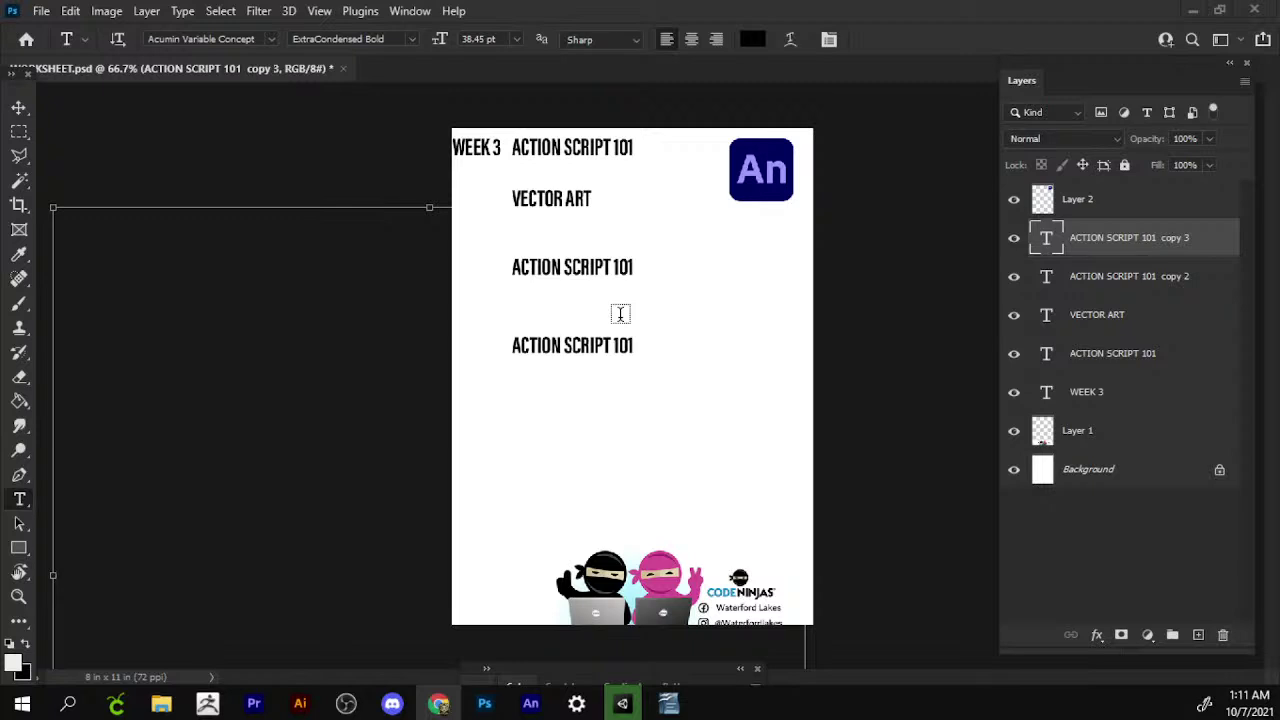
left_click(20, 108)
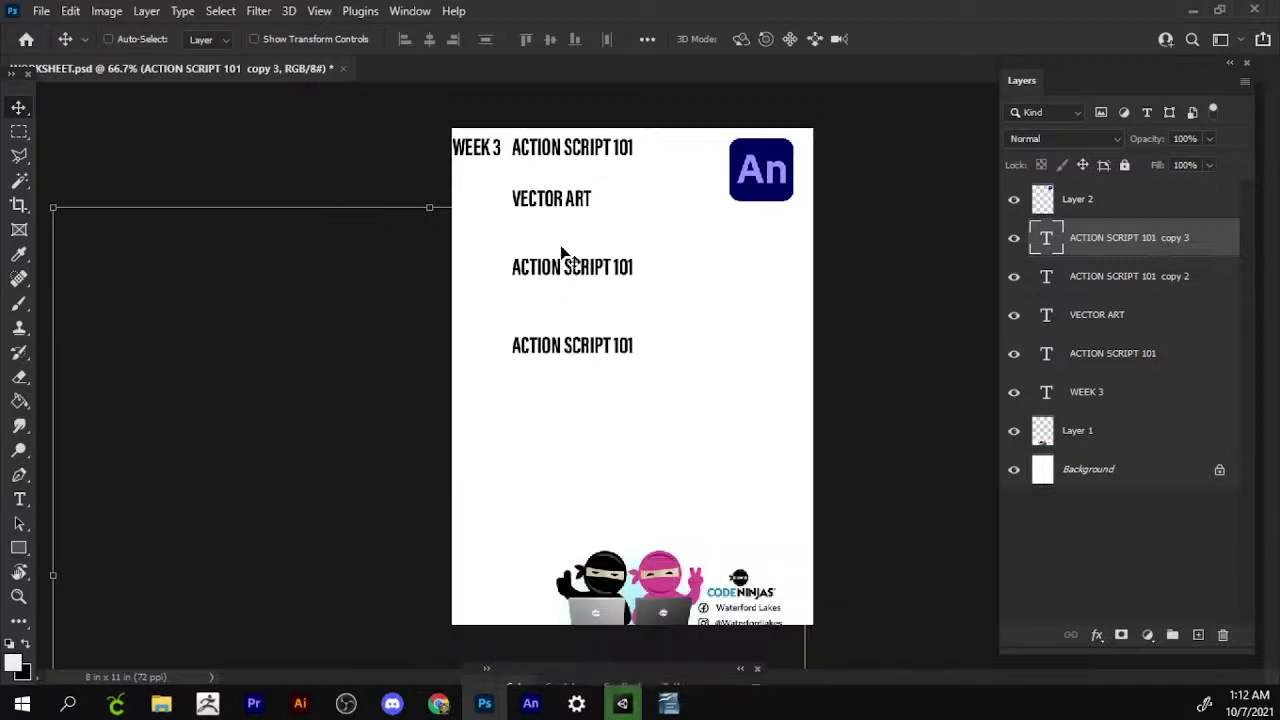
Nudge VECTOR ART and the middle ACTION SCRIPT 101 line slightly left.
right_click(538, 198)
left_click(576, 212)
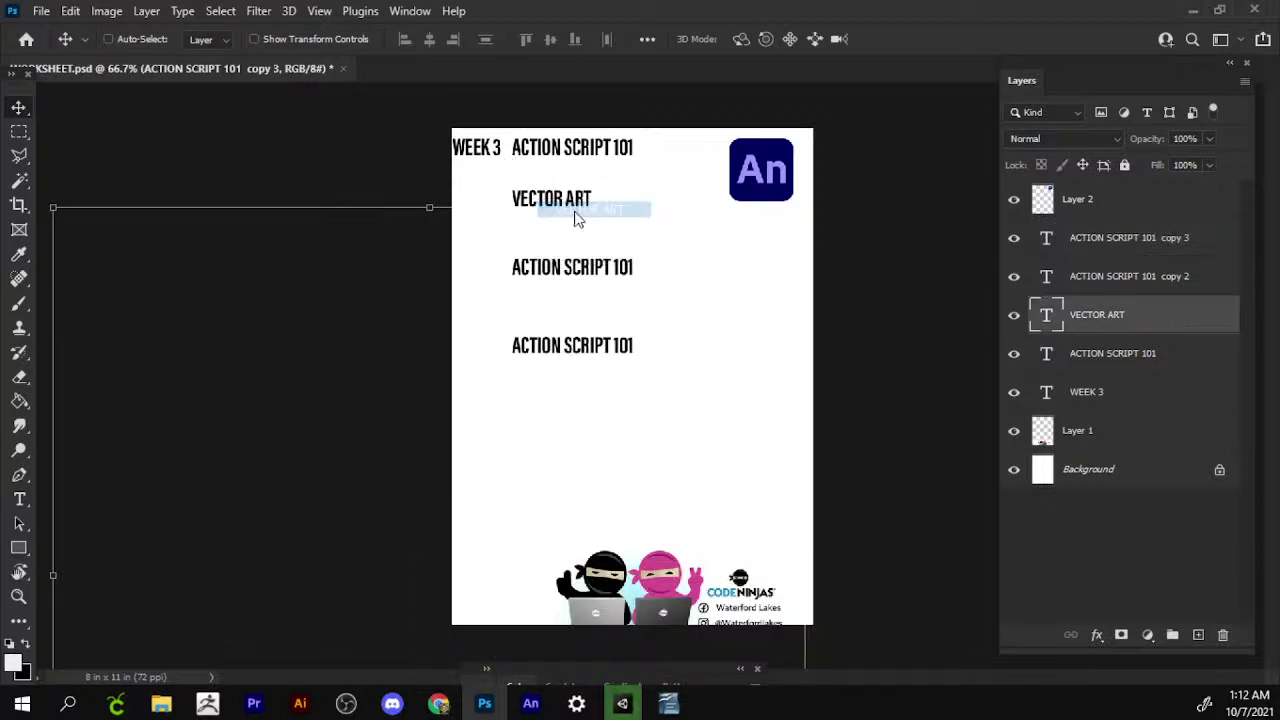
left_click_drag(576, 220, 556, 220)
right_click(598, 272)
left_click(625, 284)
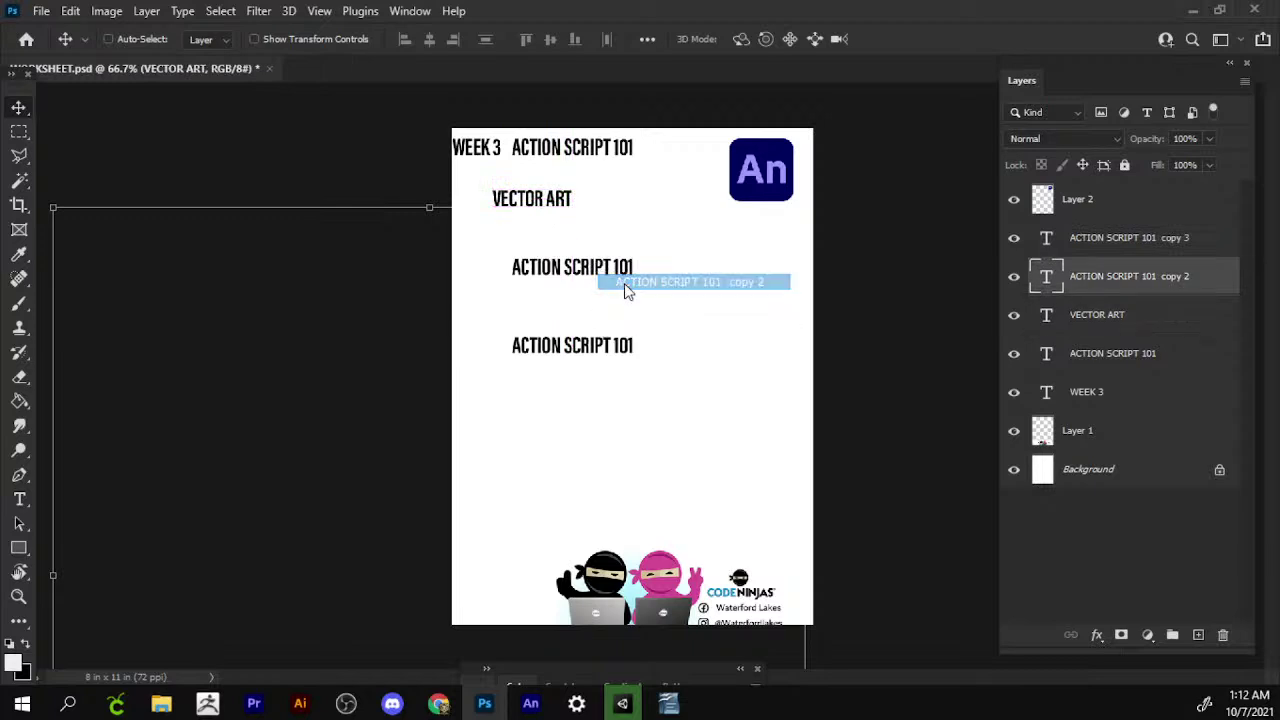
left_click_drag(614, 287, 594, 287)
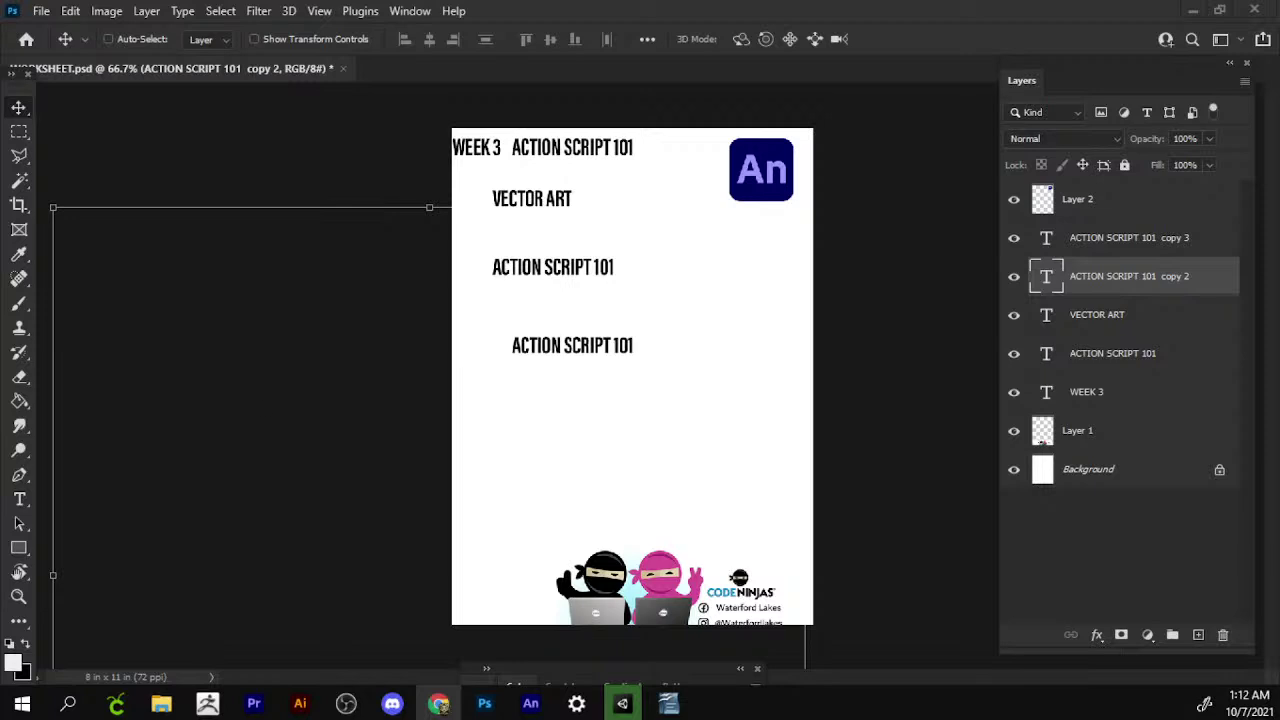
Retype the VECTOR ART heading as ADOBE ANIMATE 101 and nudge it left and up.
left_click(531, 200)
double_click(531, 200)
type("A")
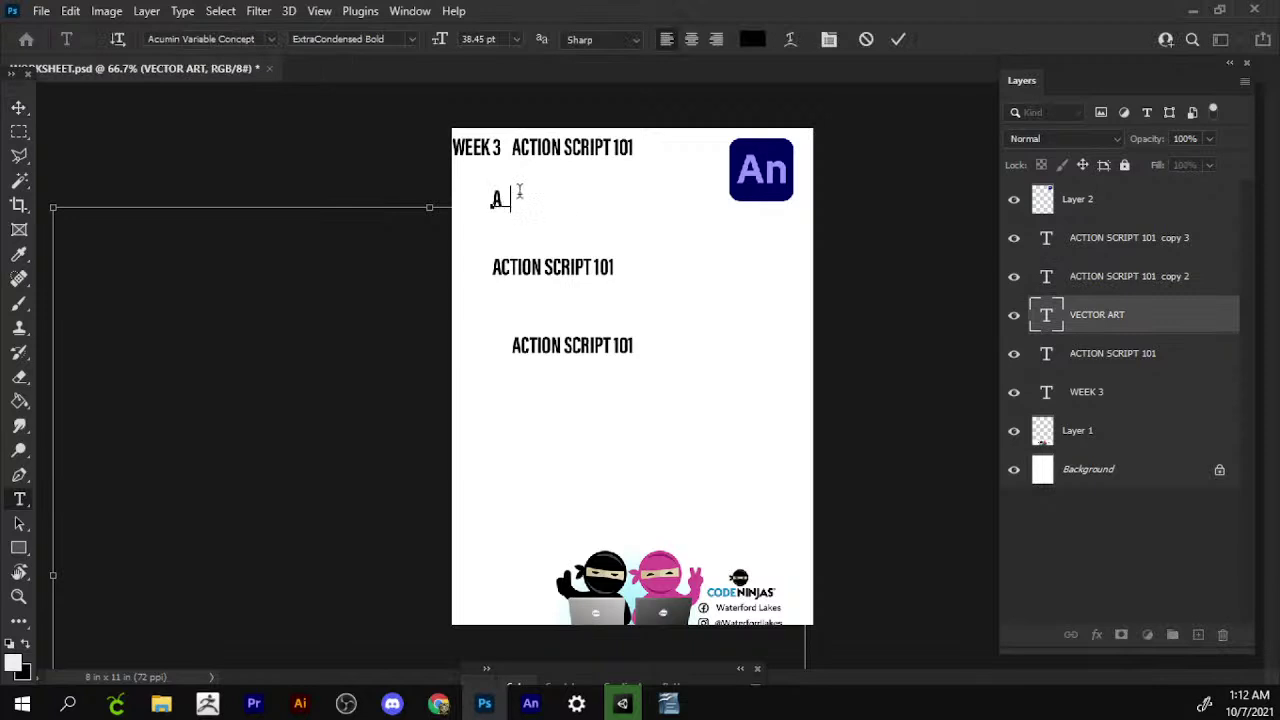
type("DOBE ANIMA")
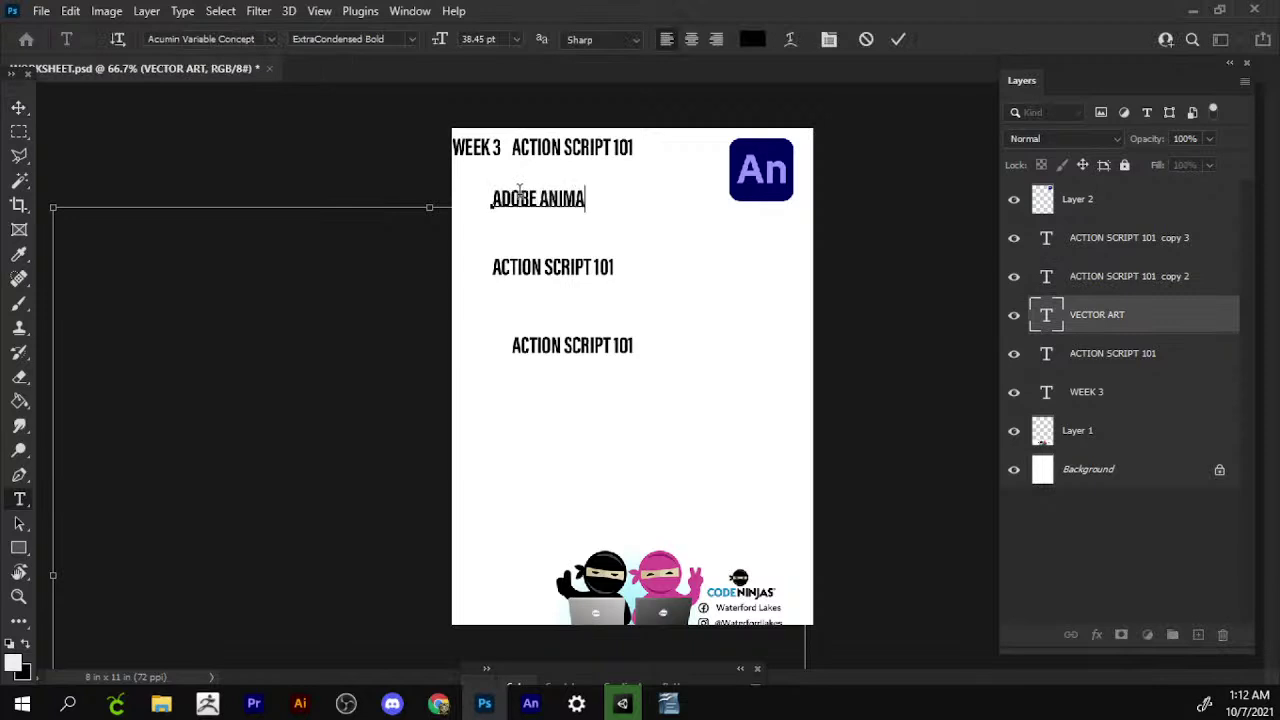
type("TE 101")
left_click(19, 107)
left_click_drag(600, 204, 579, 204)
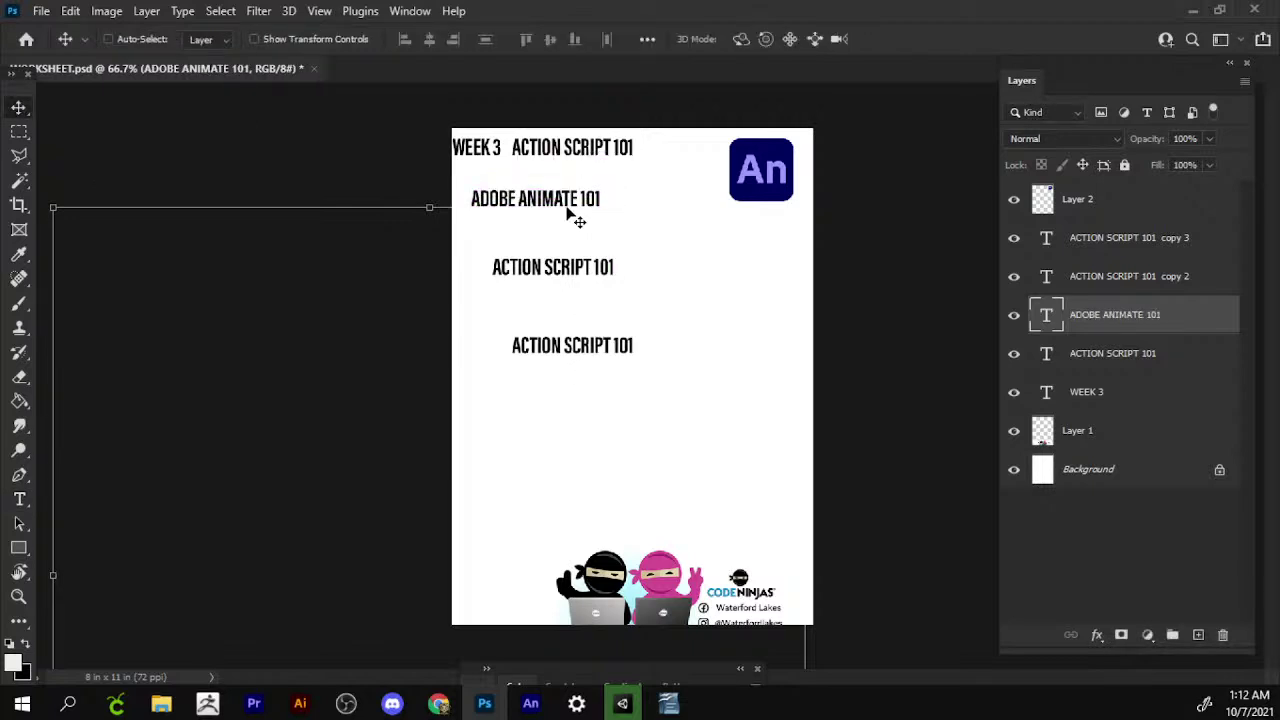
left_click_drag(580, 206, 577, 188)
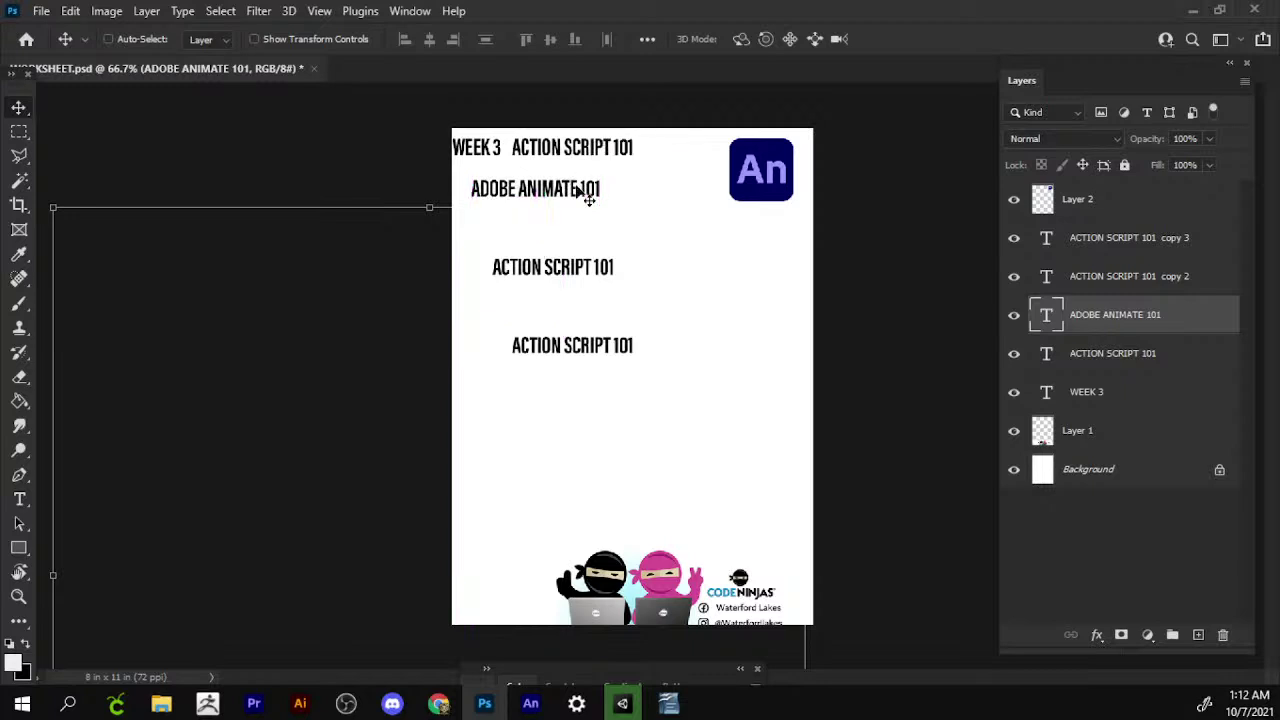
Delete the old ACTION SCRIPT 101 title and scale ADOBE ANIMATE 101 into place beside WEEK 3.
right_click(582, 158)
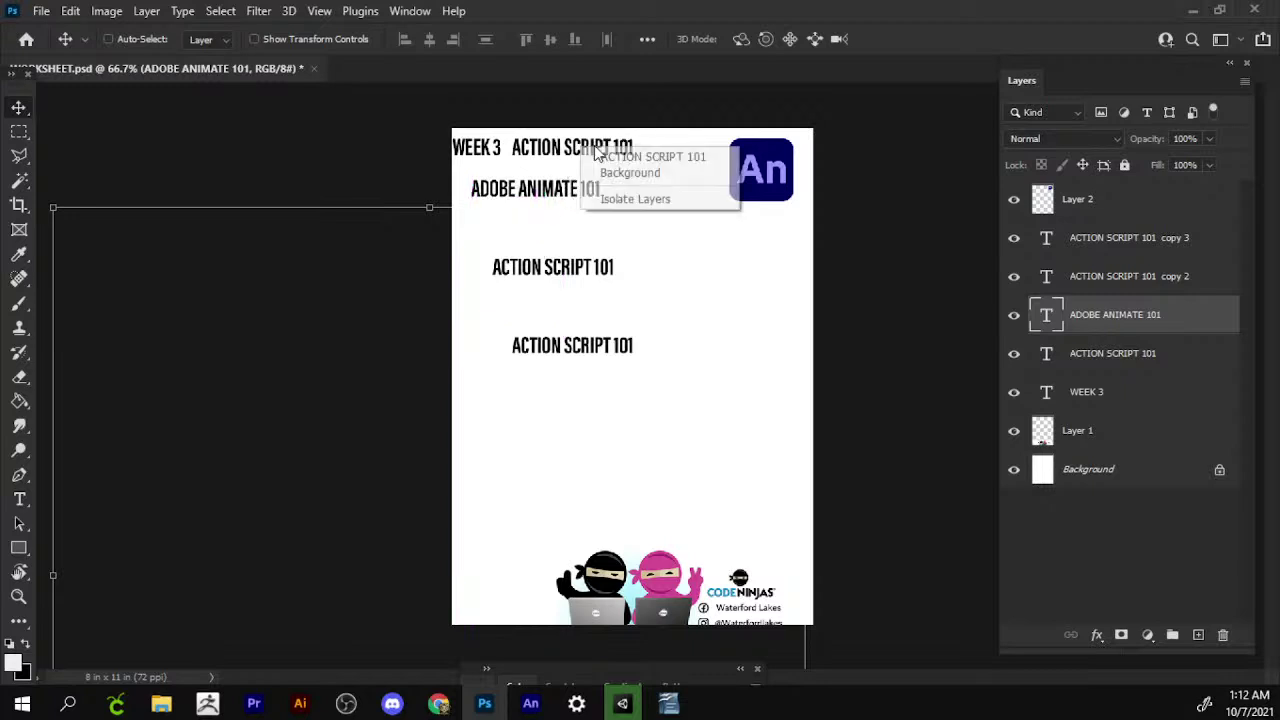
left_click(600, 159)
key("Delete")
left_click(582, 205)
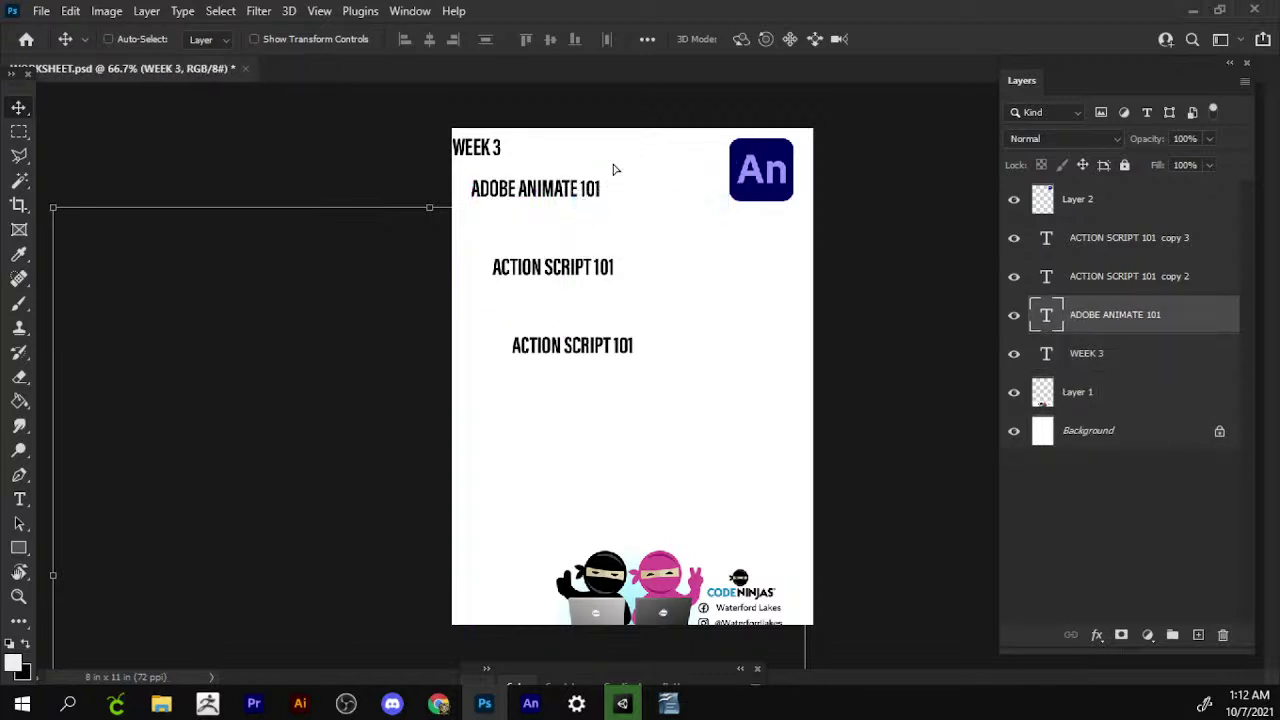
mouse_move(614, 166)
left_mouse_down()
mouse_move(651, 134)
mouse_move(685, 170)
left_mouse_up()
key("ctrl+t")
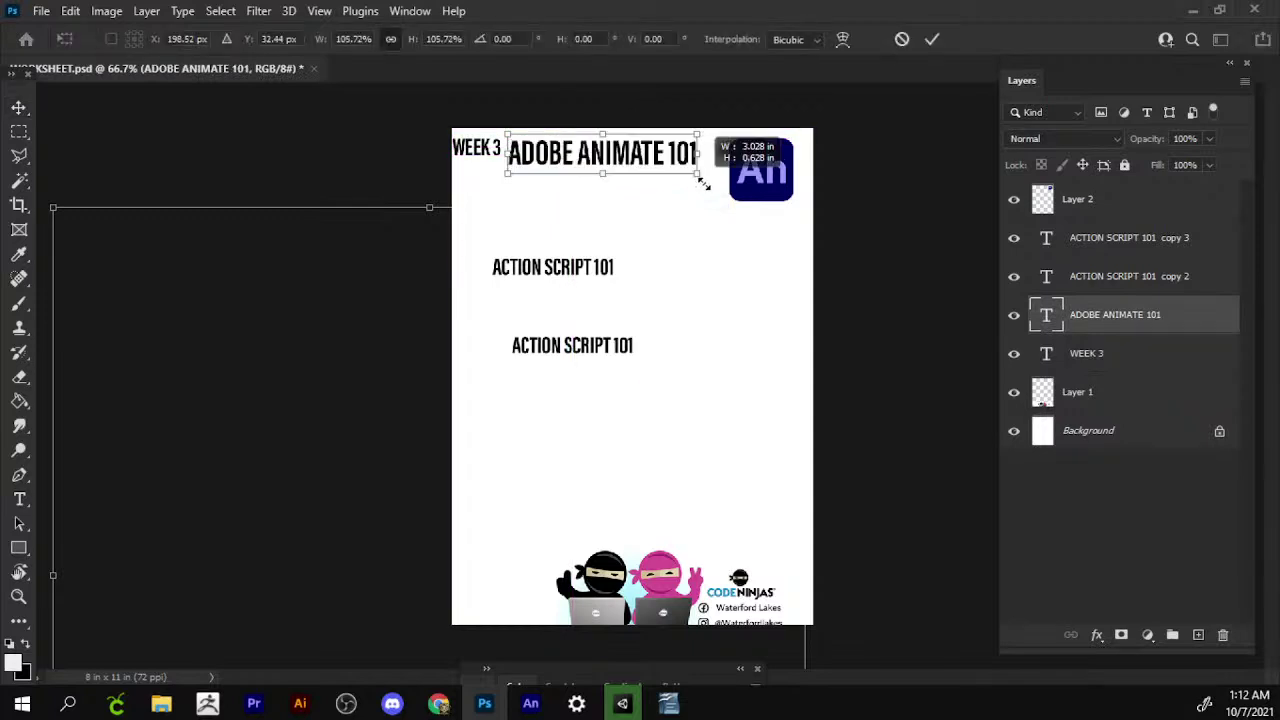
key("Return")
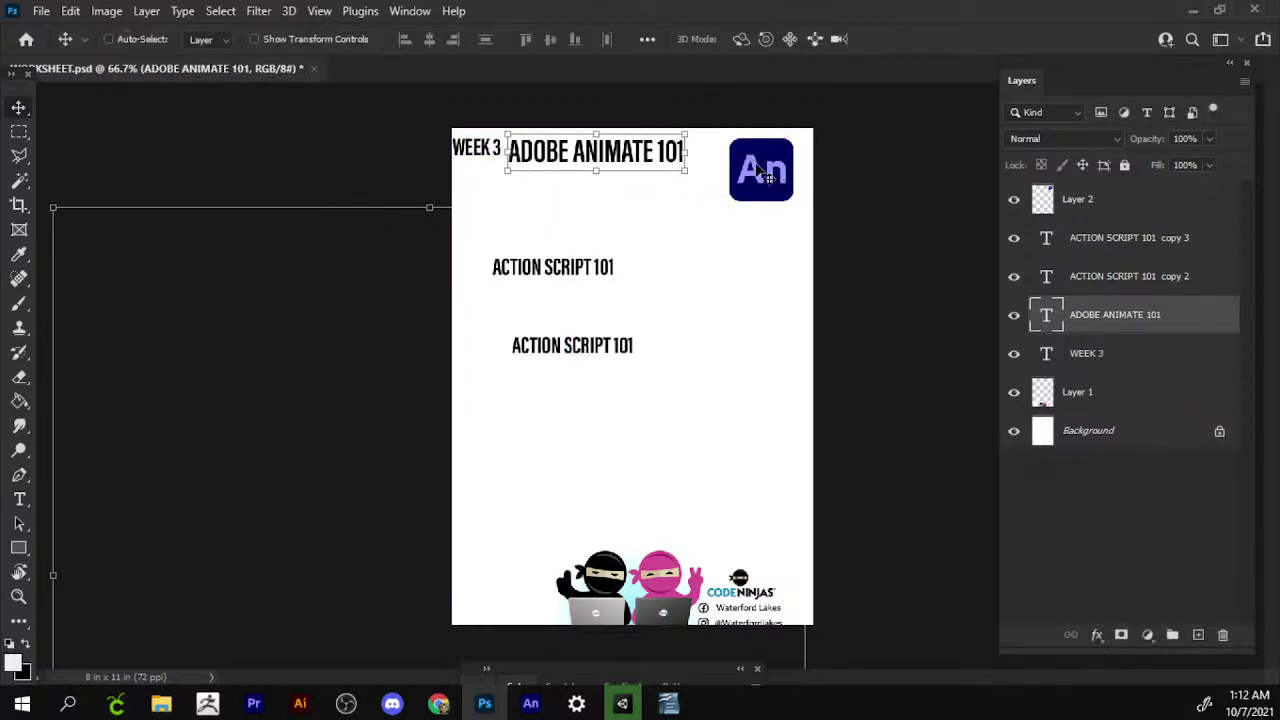
right_click(562, 280)
Copy the ACTION SCRIPT 101 line up under the title and retype it as A. UI OVERVIEW.
left_click(570, 281)
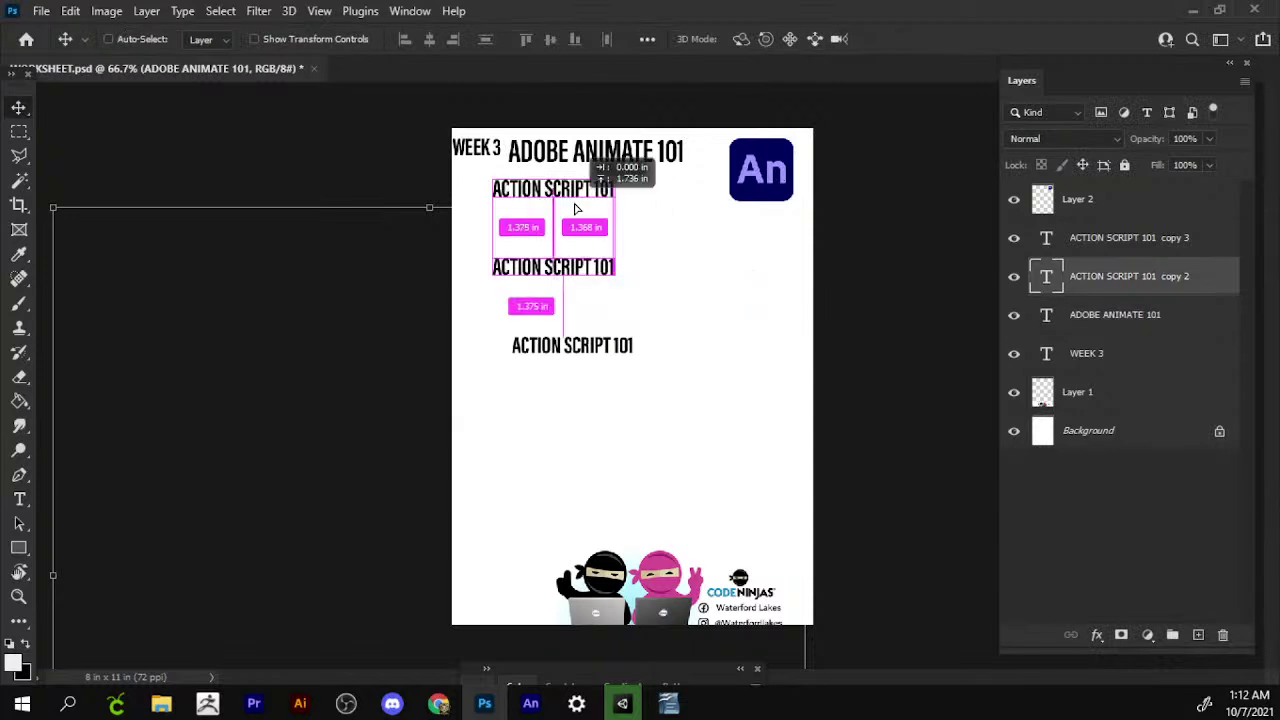
left_click_drag(570, 270, 573, 192)
double_click(575, 190)
left_click(575, 197)
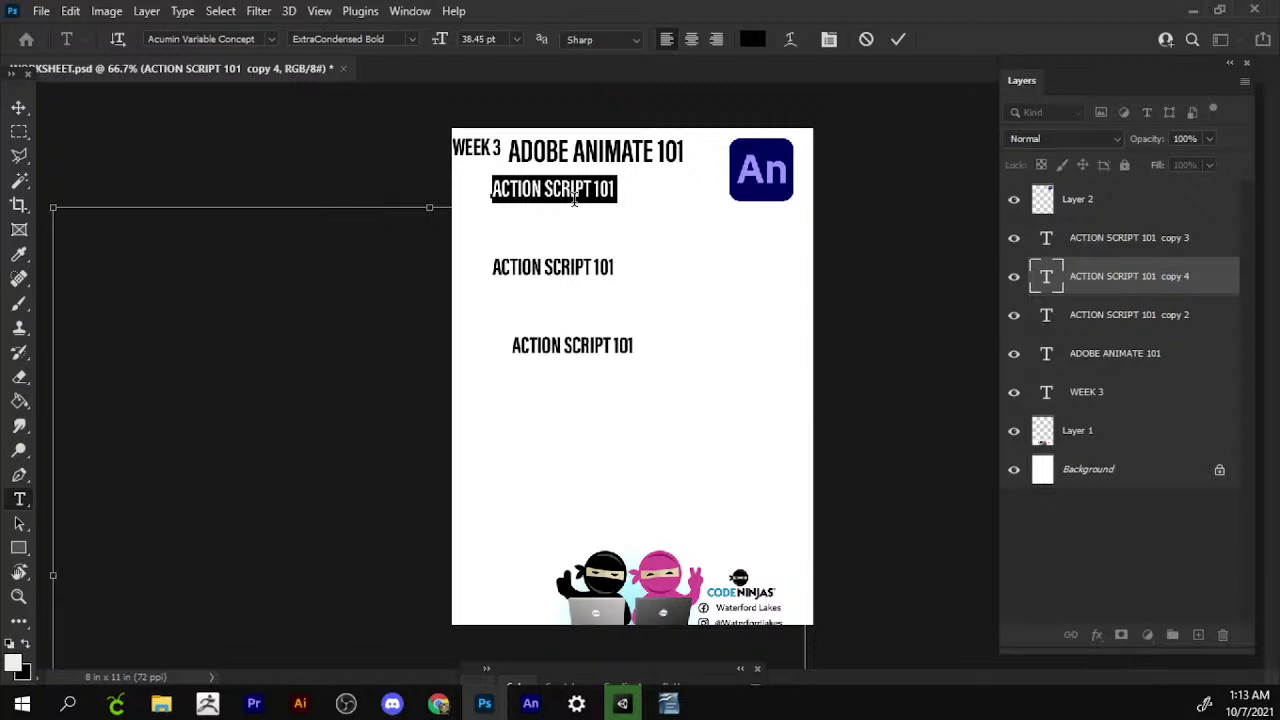
type("A.")
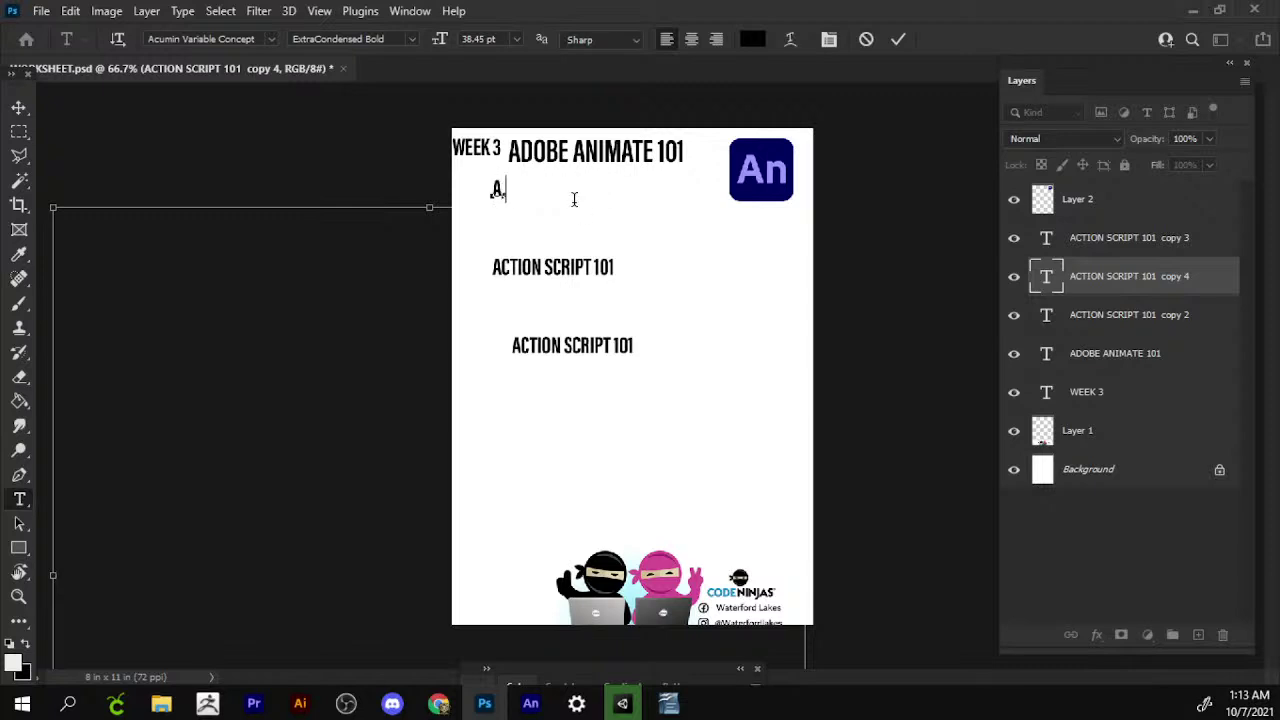
type(" PRO")
type("GRAM OVER")
type("VIEW.")
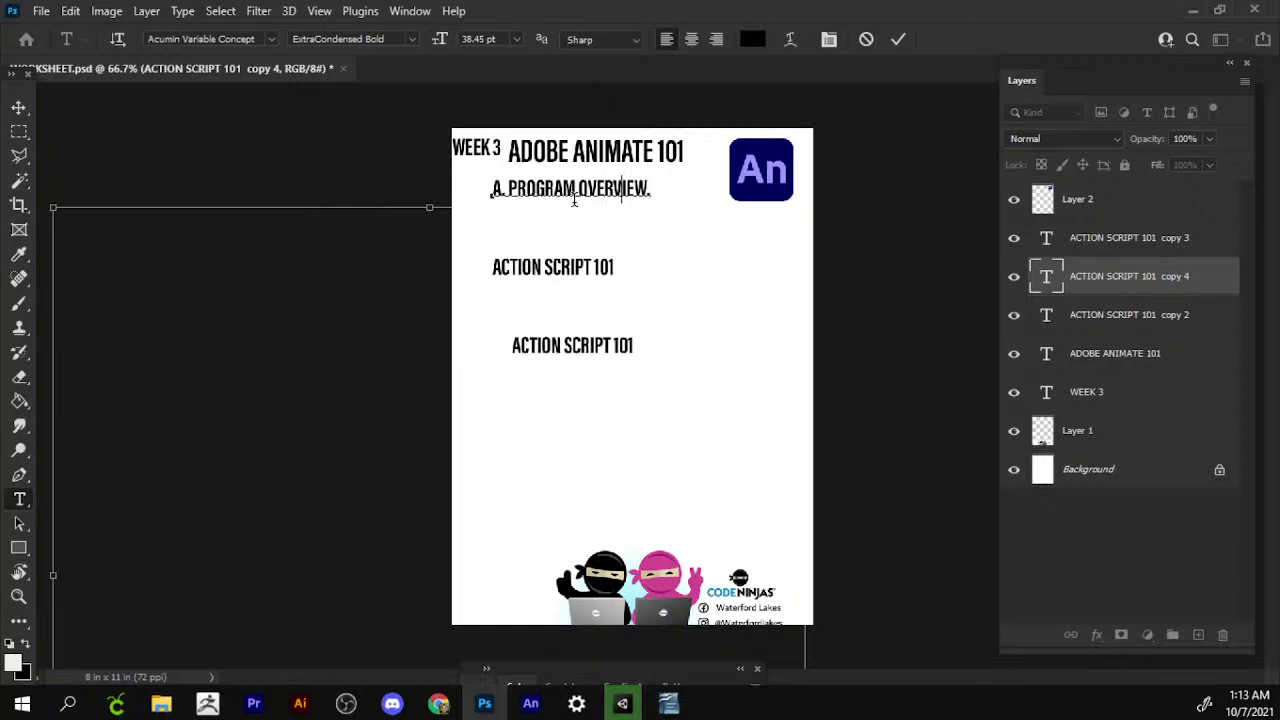
key("BackSpace")
key("BackSpace")
key("BackSpace")
key("BackSpace")
key("BackSpace")
key("BackSpace")
type("UI")
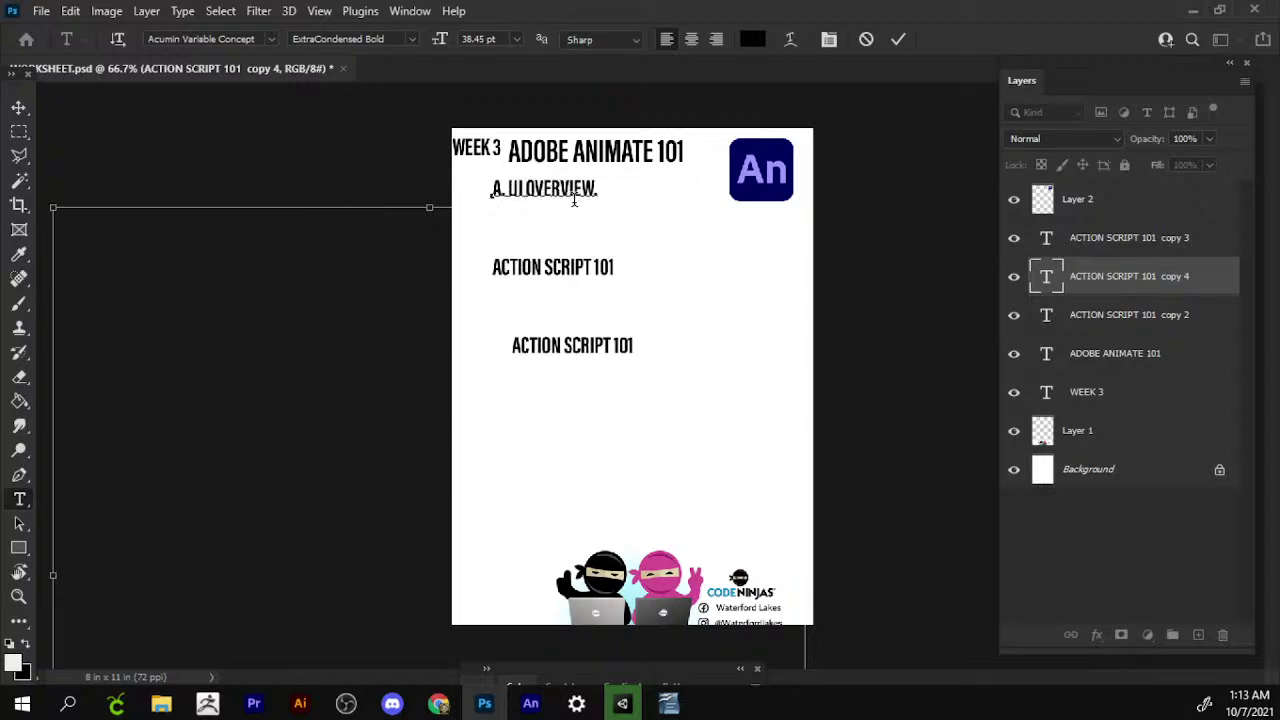
left_click(18, 107)
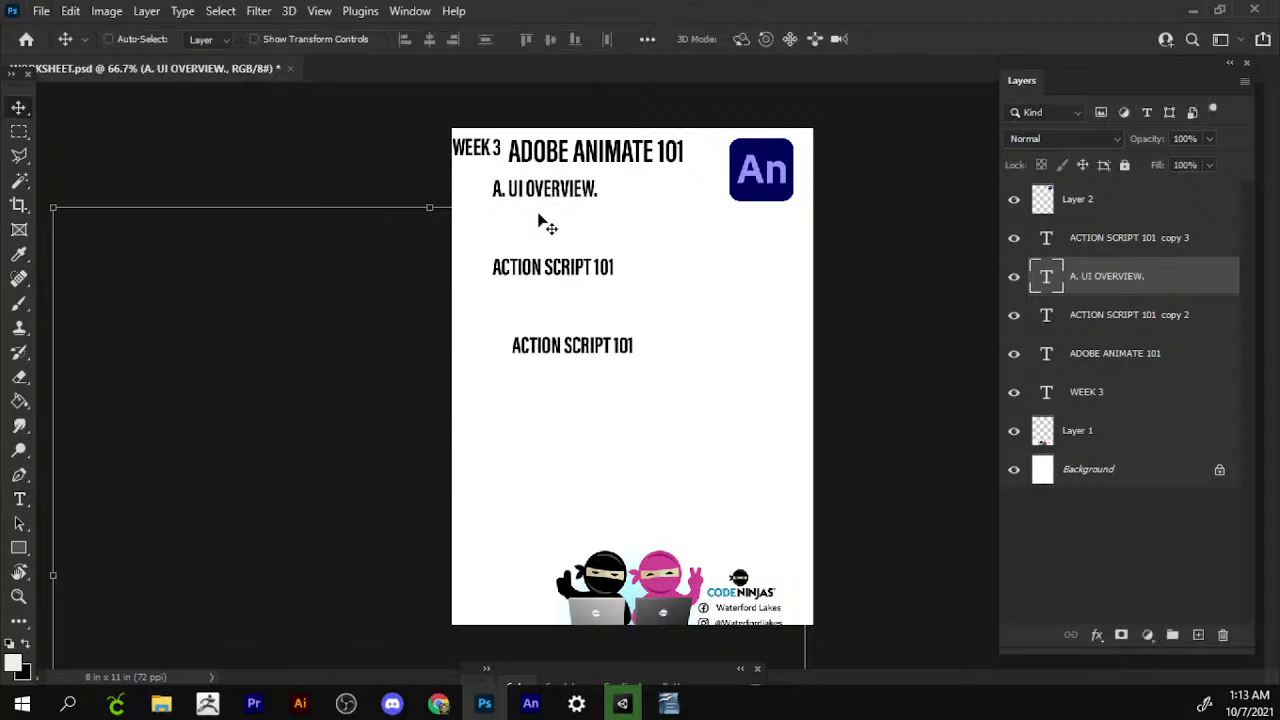
Alt-drag a copy of the A. UI OVERVIEW. line below and retype it as B. 2D ASSET CREATION.
mouse_move(543, 218)
left_mouse_down()
mouse_move(556, 250)
mouse_move(475, 240)
left_mouse_up()
key("t")
key("BackSpace")
type("B. UI OVERVIEW.")
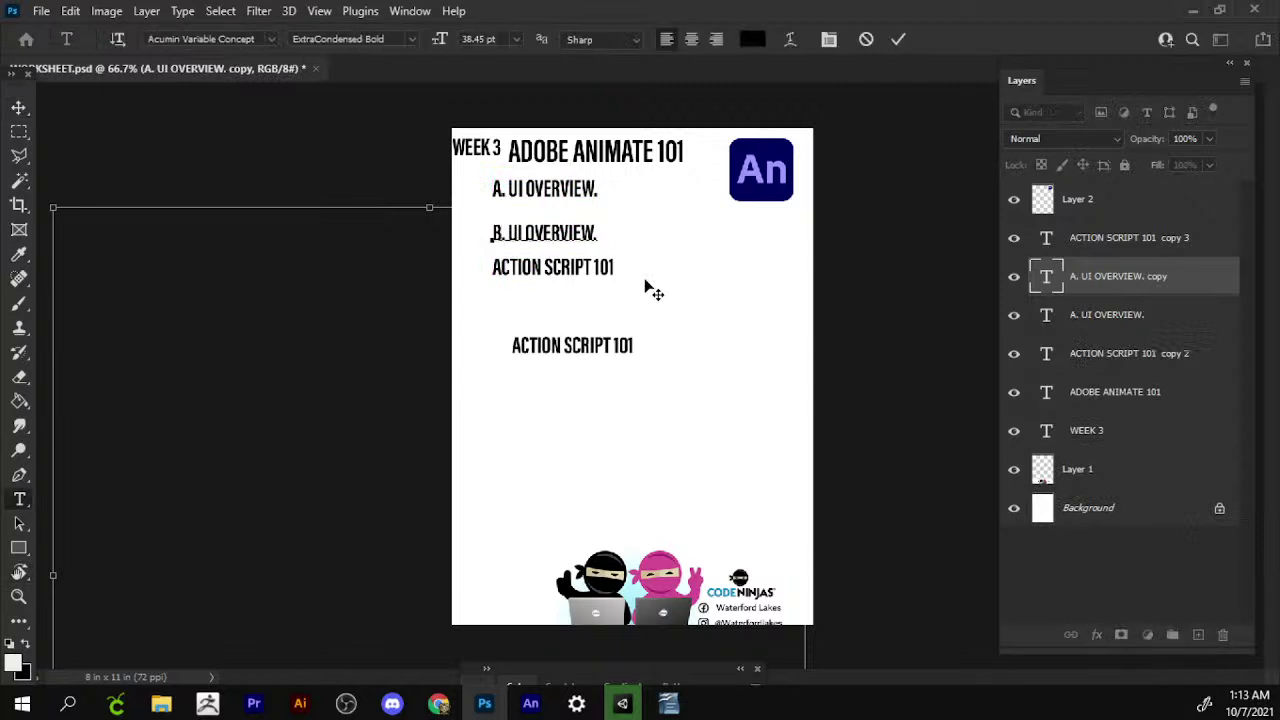
left_click_drag(508, 234, 716, 233)
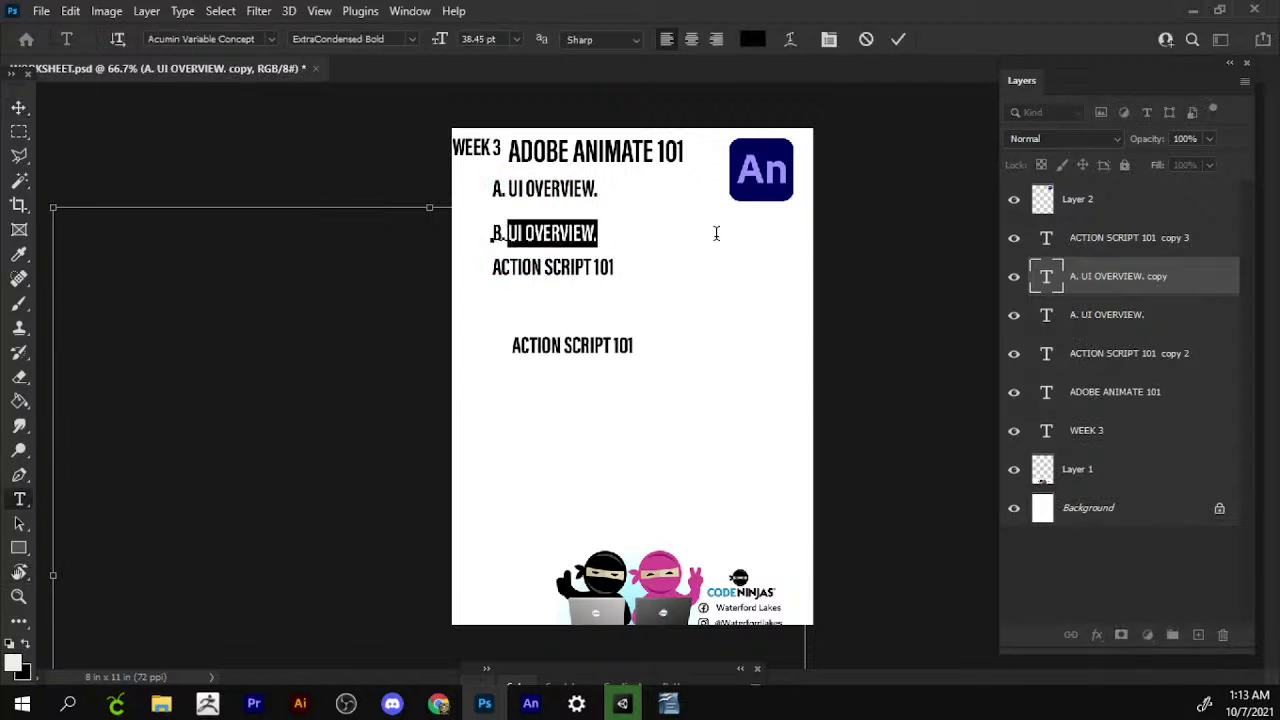
key("Left")
type("2D")
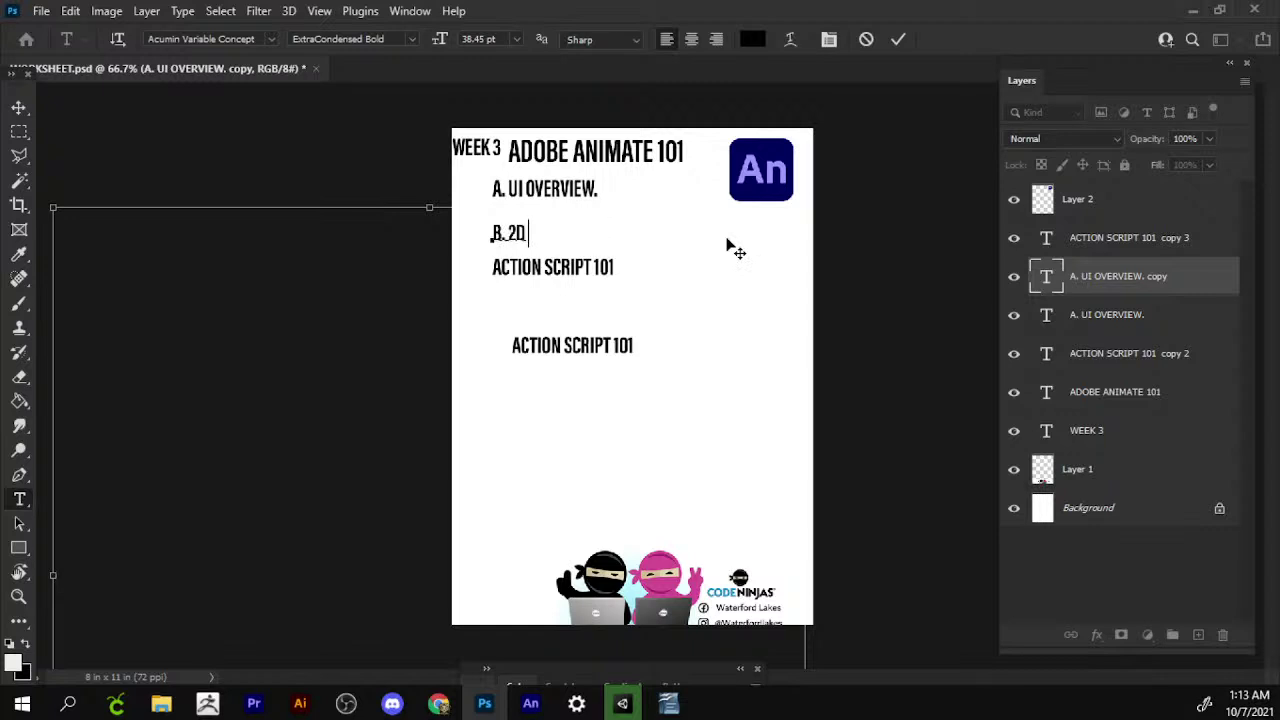
type(" ASSET CREA")
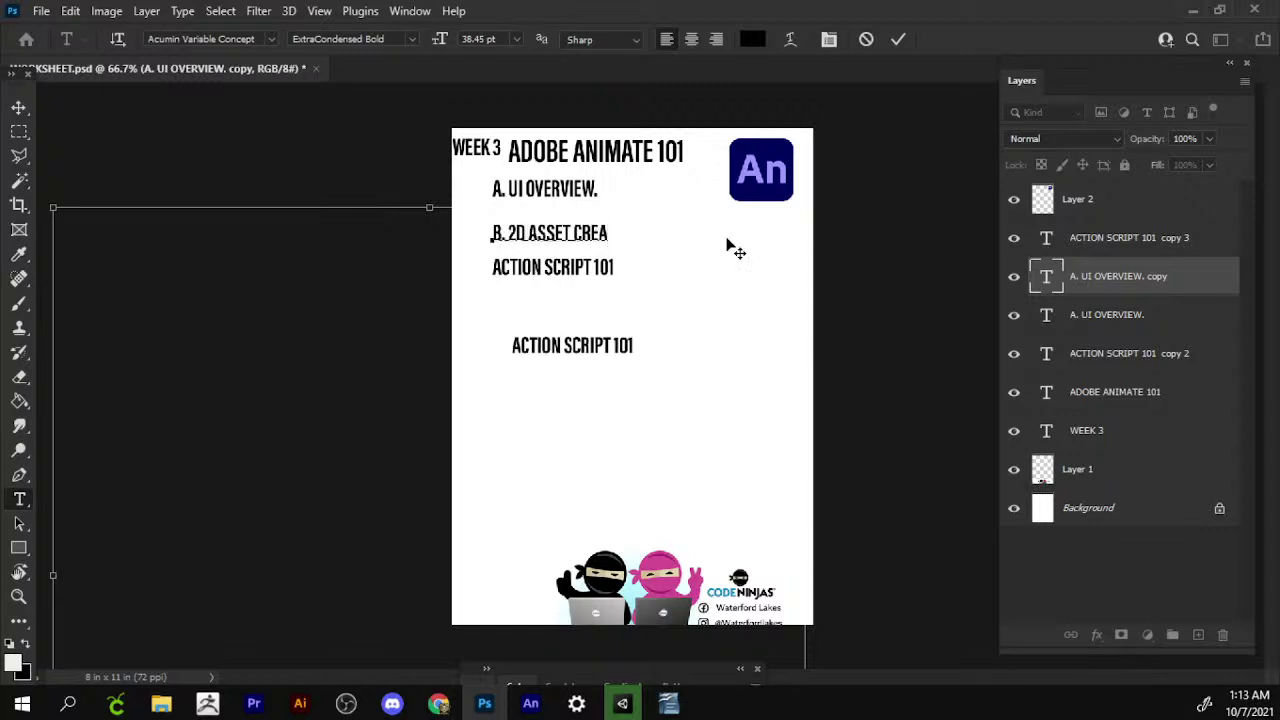
type("TION")
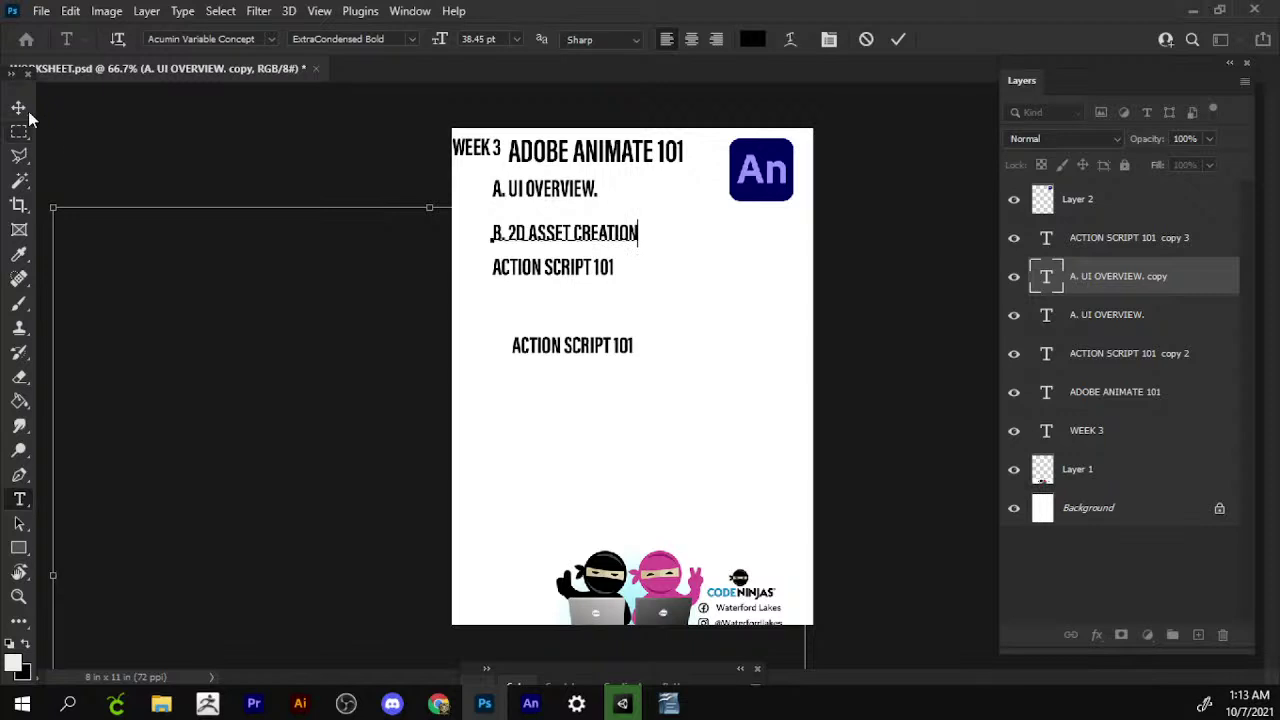
left_click(19, 107)
right_click(549, 281)
Retype the ACTION SCRIPT 101 copy 2 heading as C.CODE A BUTTON.
left_click(617, 277)
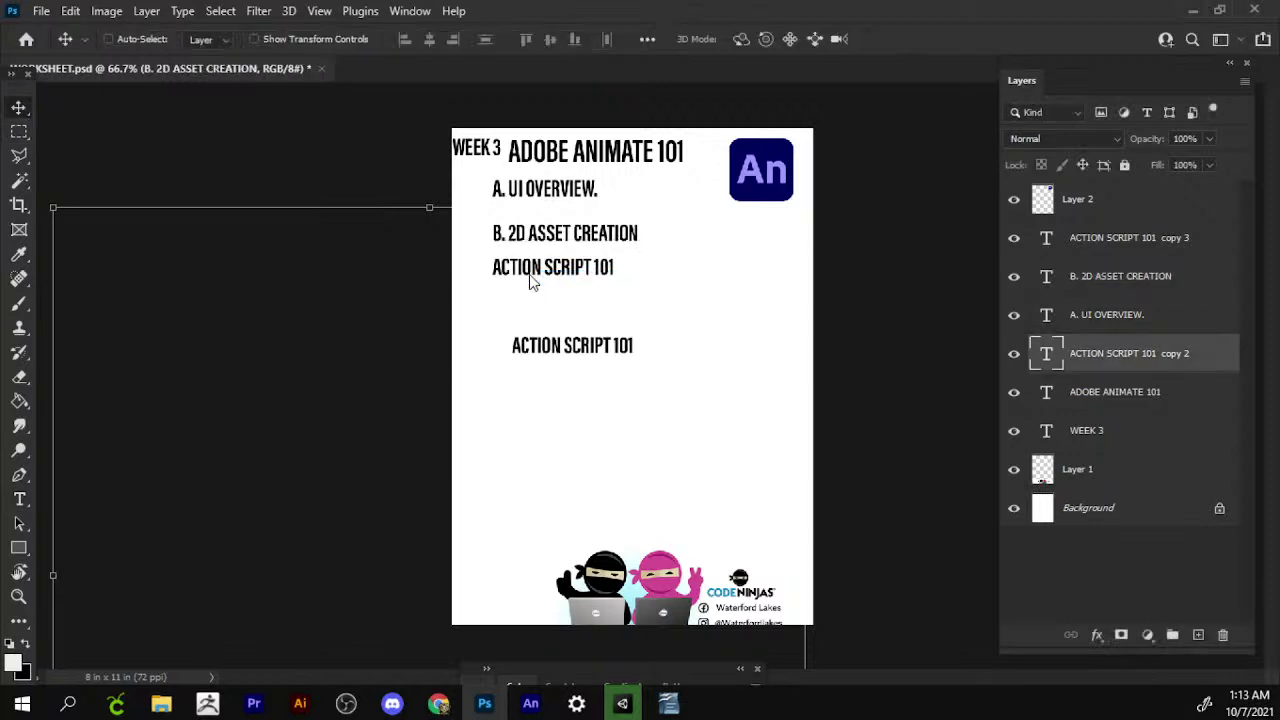
key("t")
left_click(490, 268)
left_click_drag(487, 268, 483, 270)
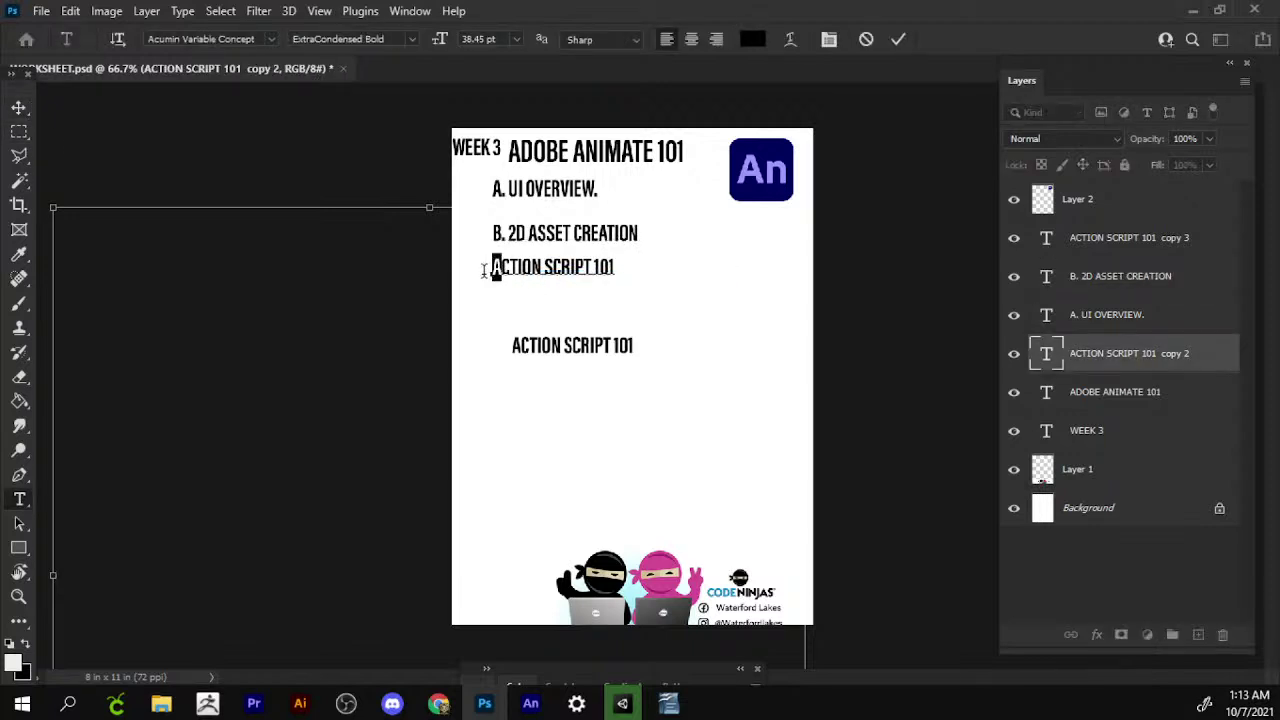
type("C")
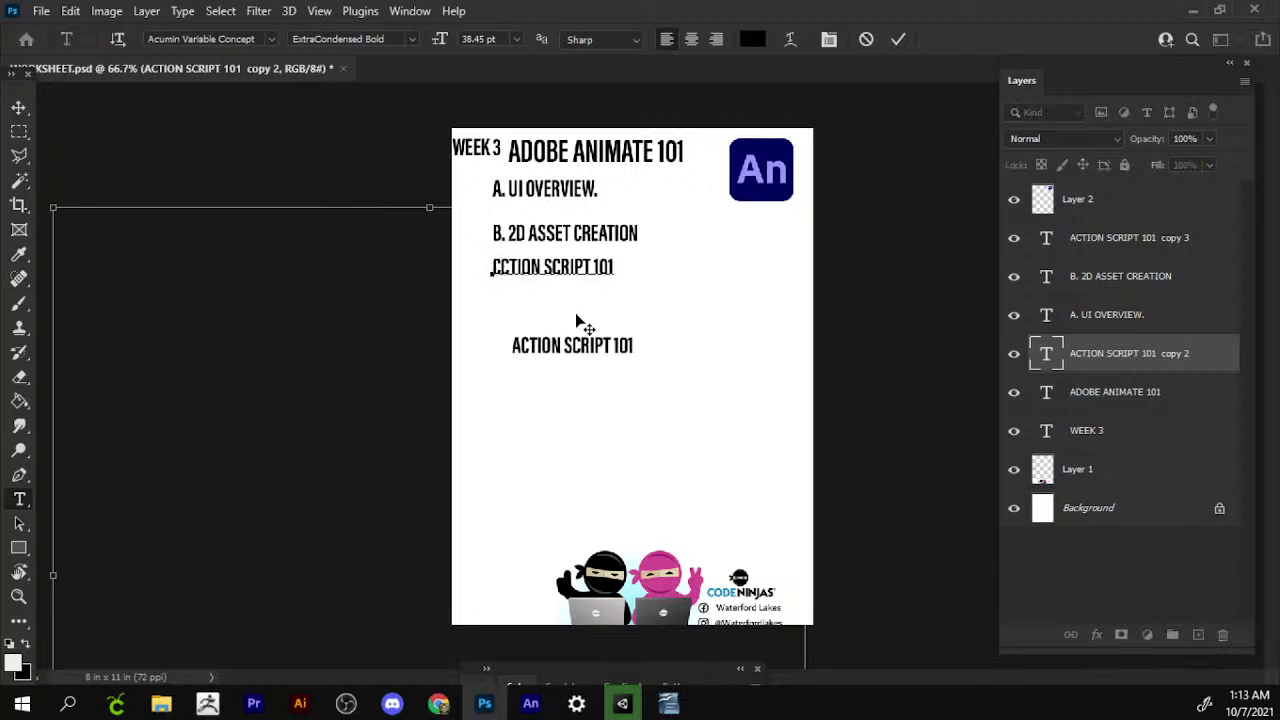
type(".")
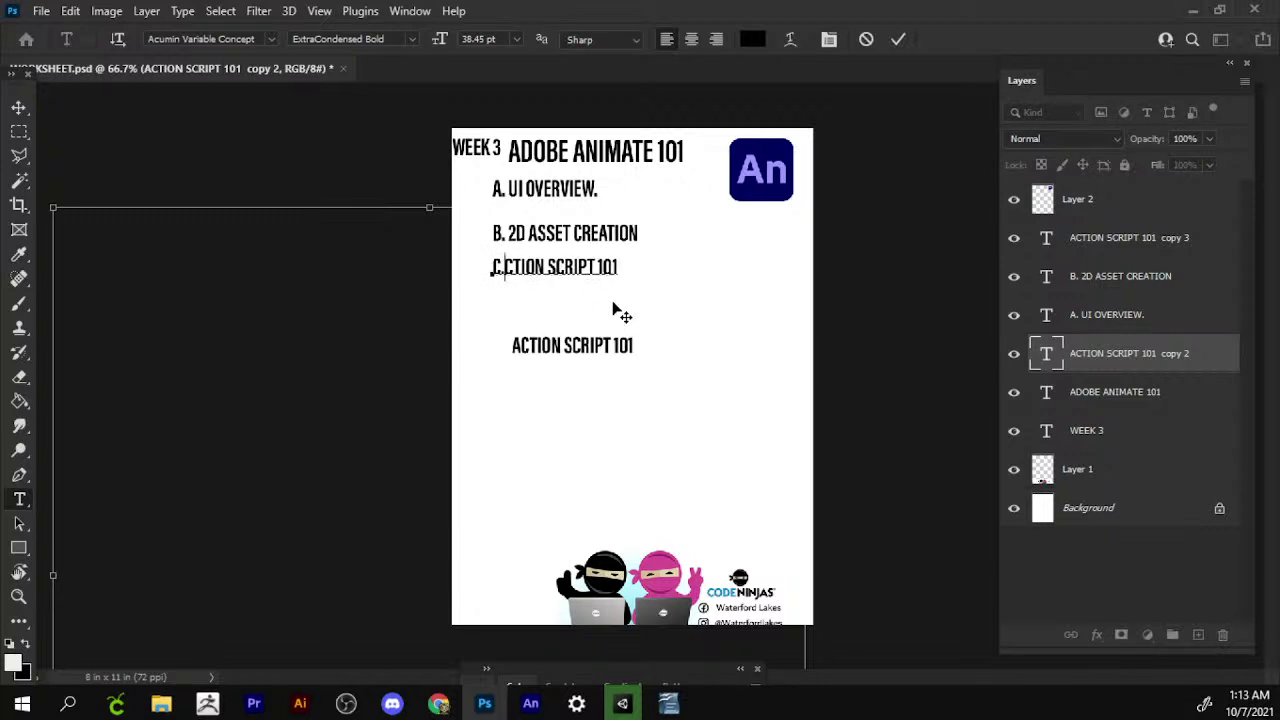
left_click_drag(509, 267, 705, 263)
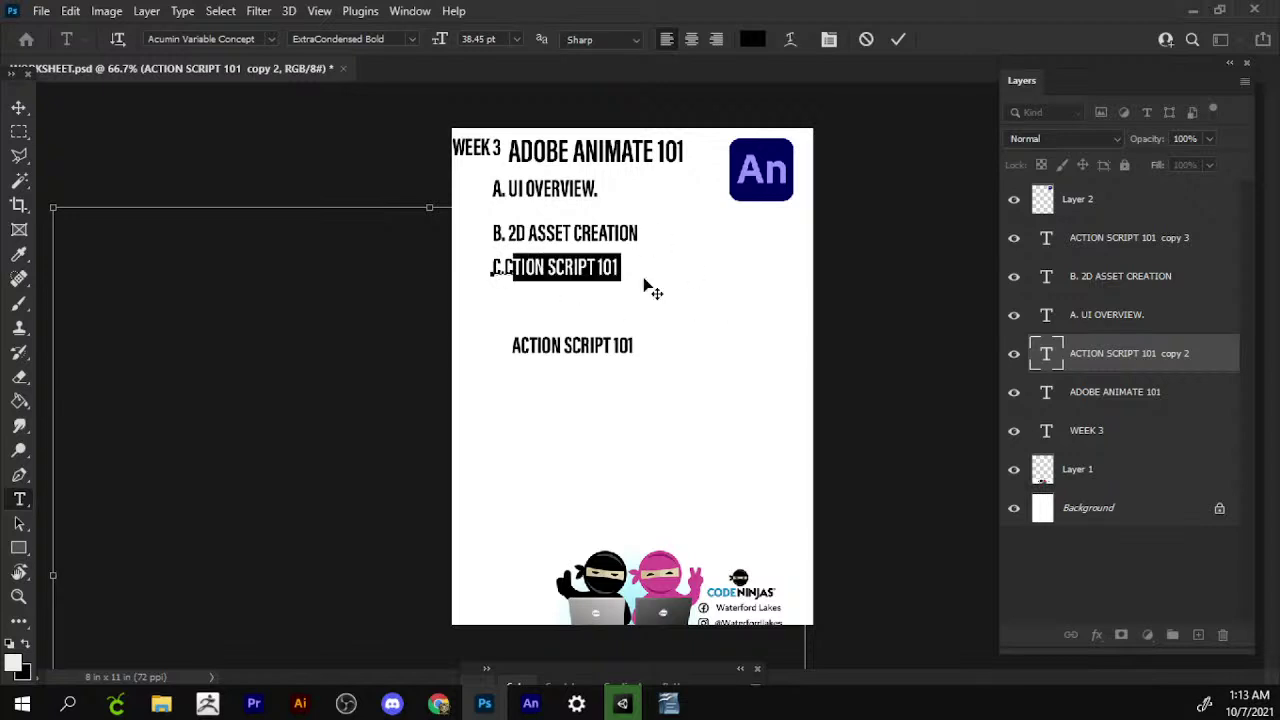
key("BackSpace")
key("BackSpace")
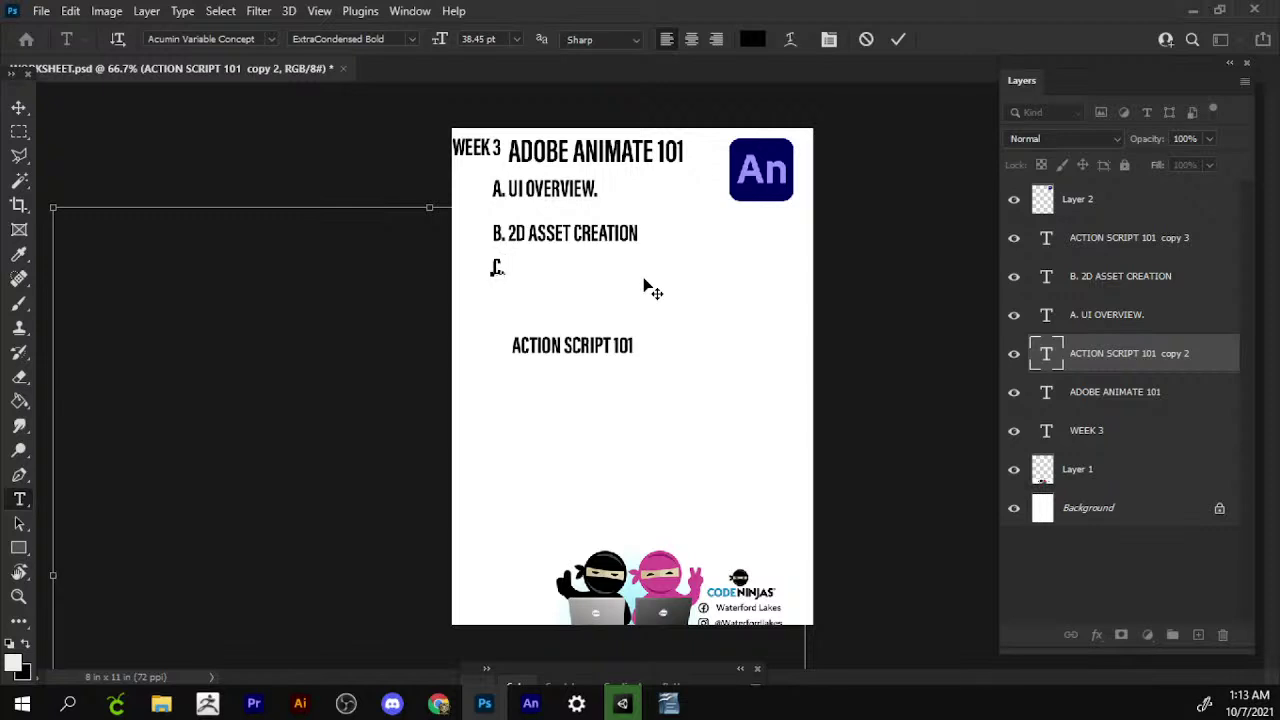
type("MAKE")
key("BackSpace")
key("BackSpace")
key("BackSpace")
key("BackSpace")
type("CODE")
type(" A BUTTON")
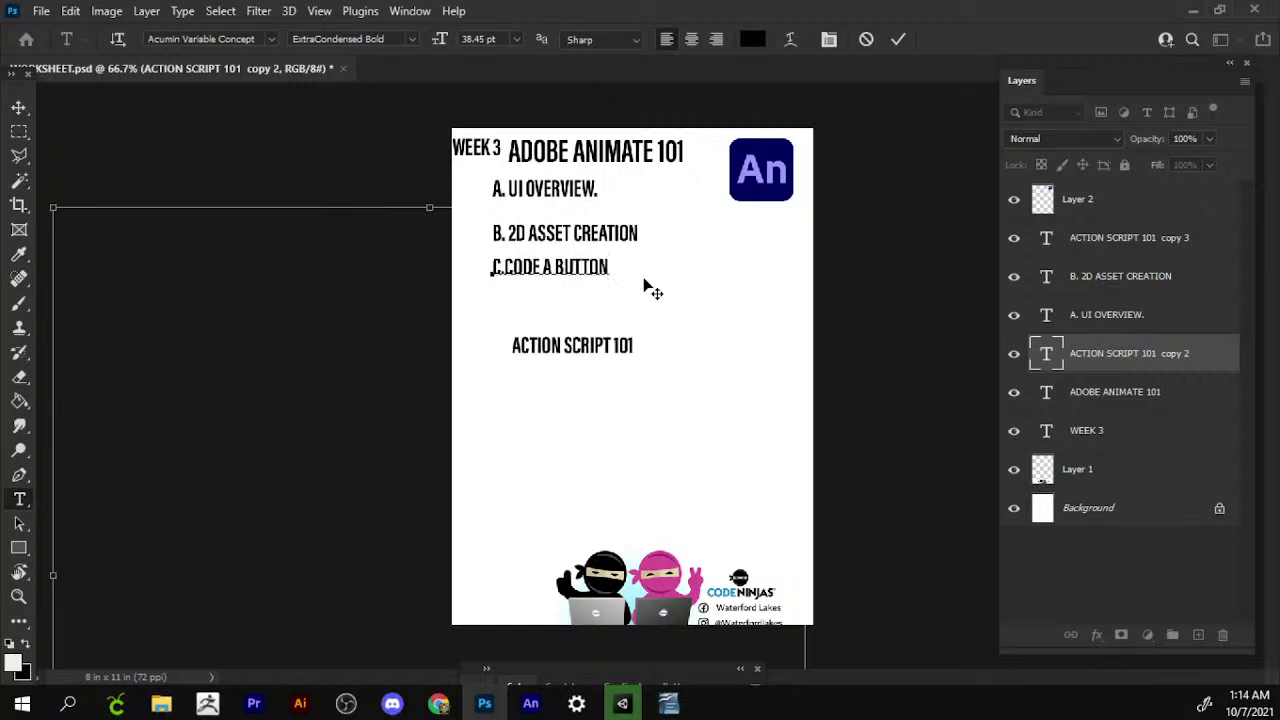
left_click(19, 107)
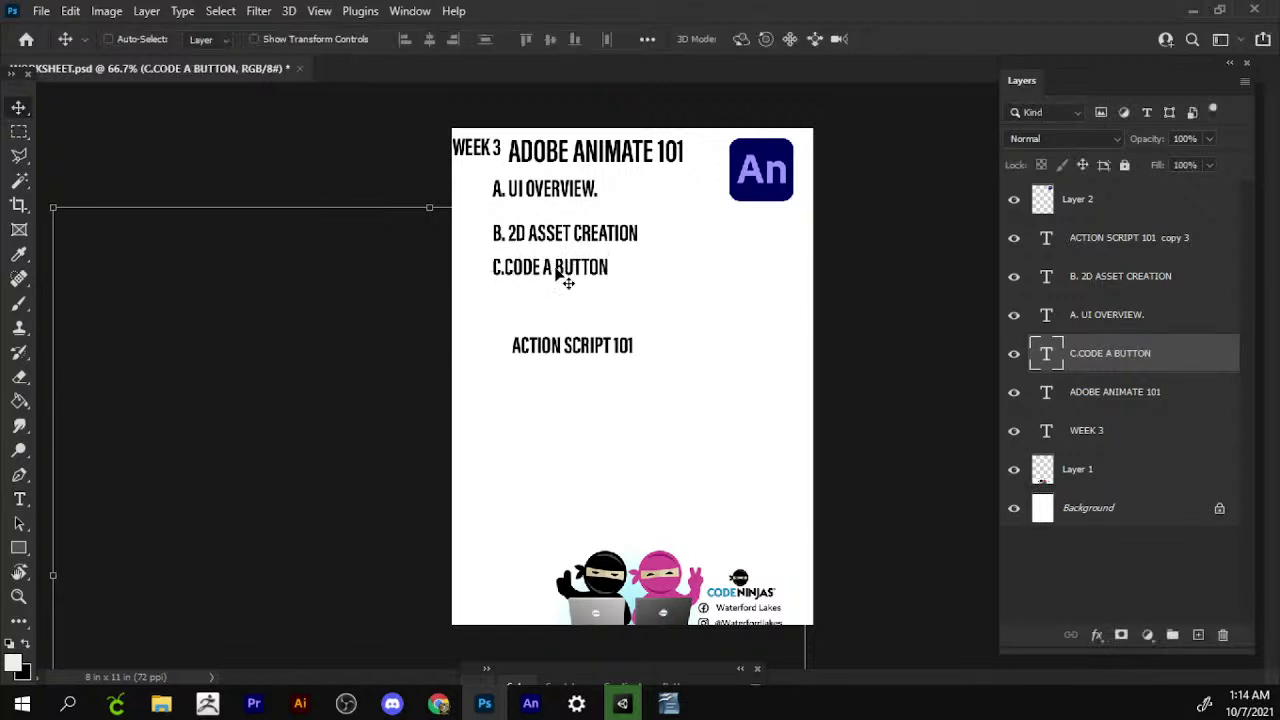
Duplicate the C.CODE A BUTTON line below and align the original under the B heading.
left_click_drag(557, 273, 566, 281)
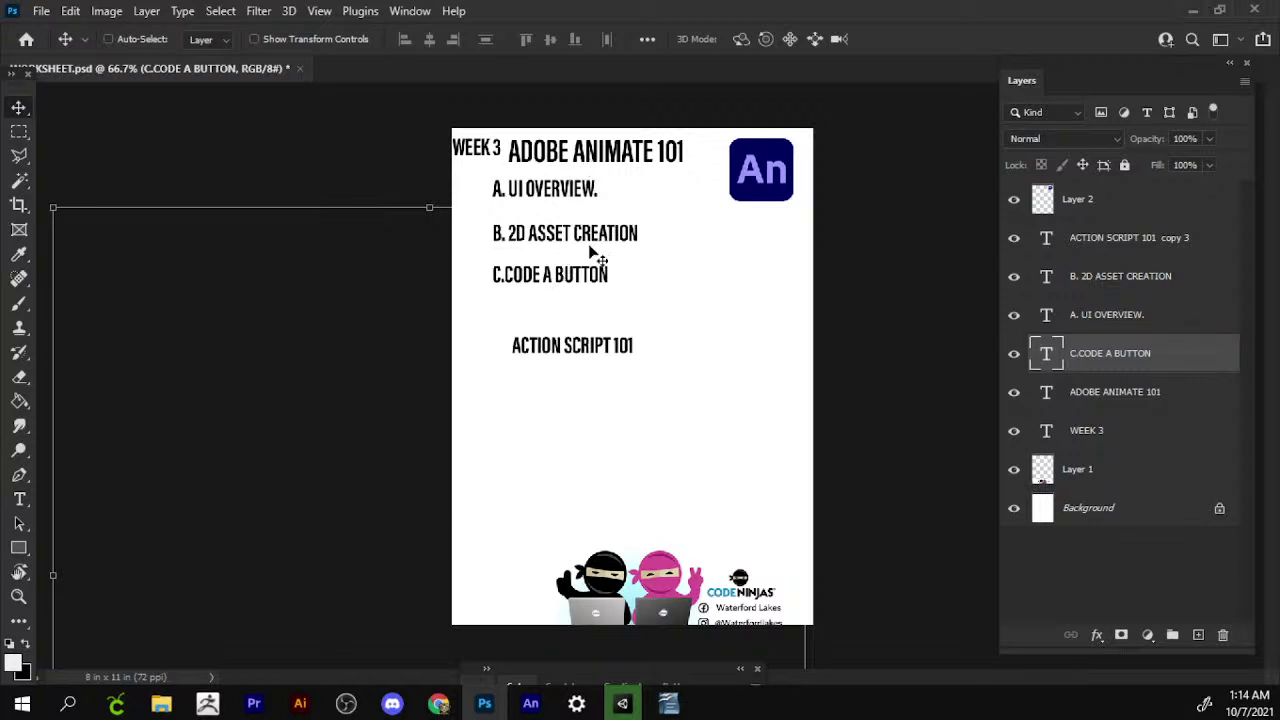
right_click(576, 278)
left_click(598, 287)
left_click_drag(608, 294, 607, 340)
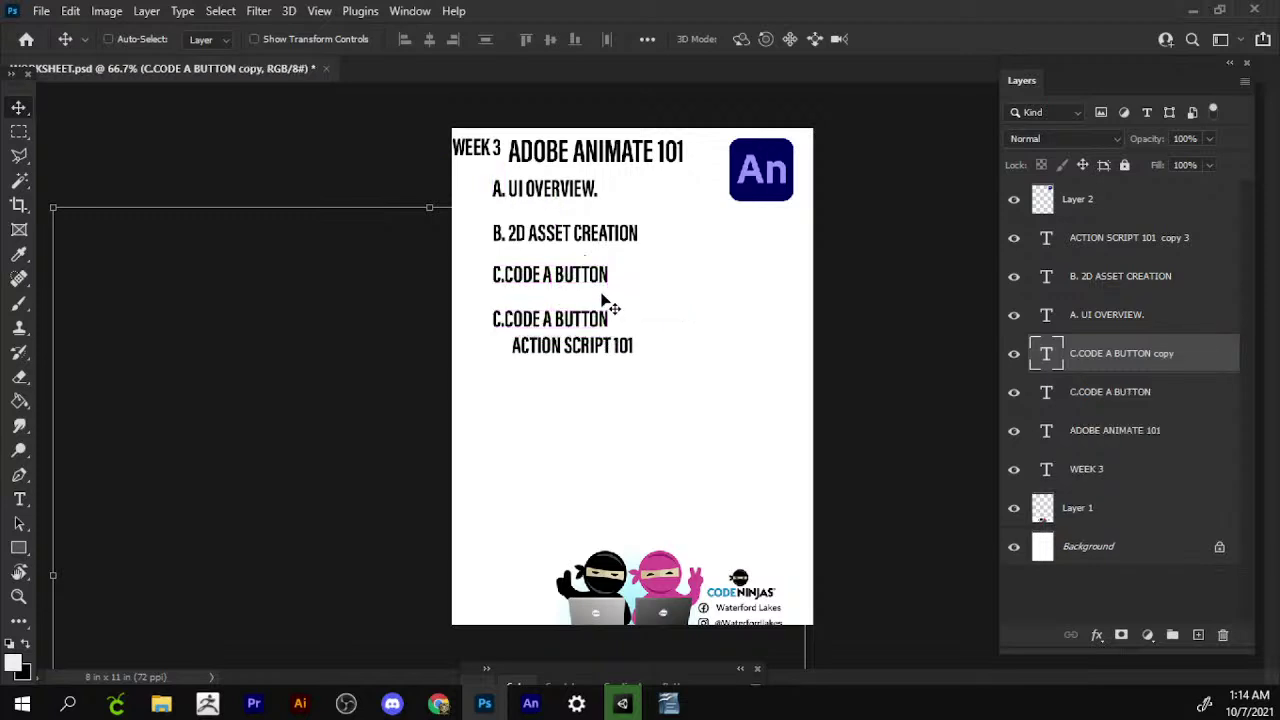
key("t")
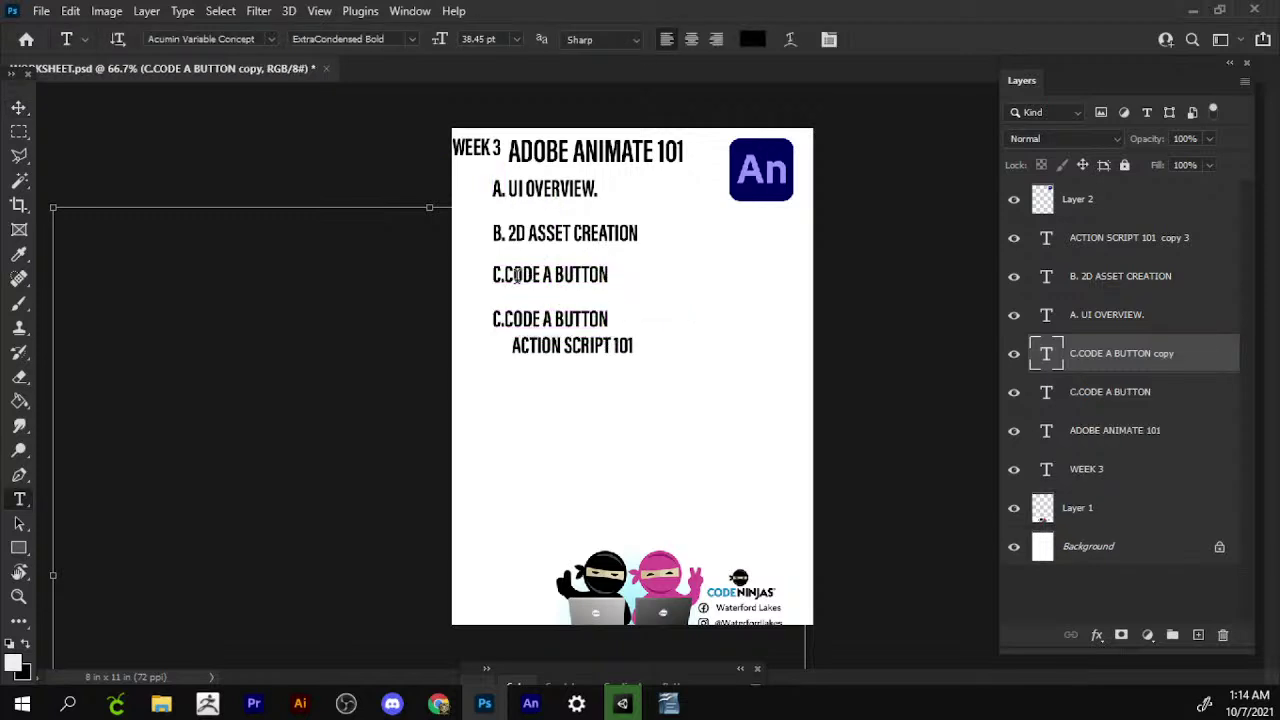
left_click(616, 278)
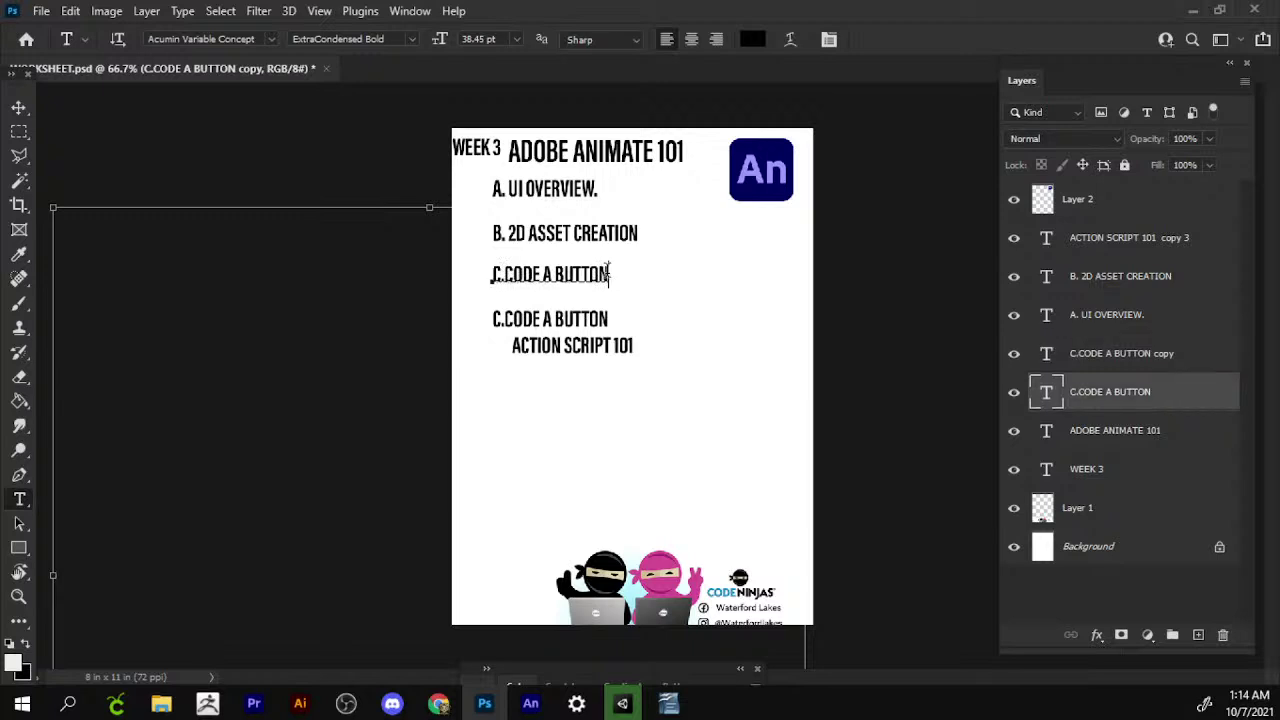
type("WITHC")
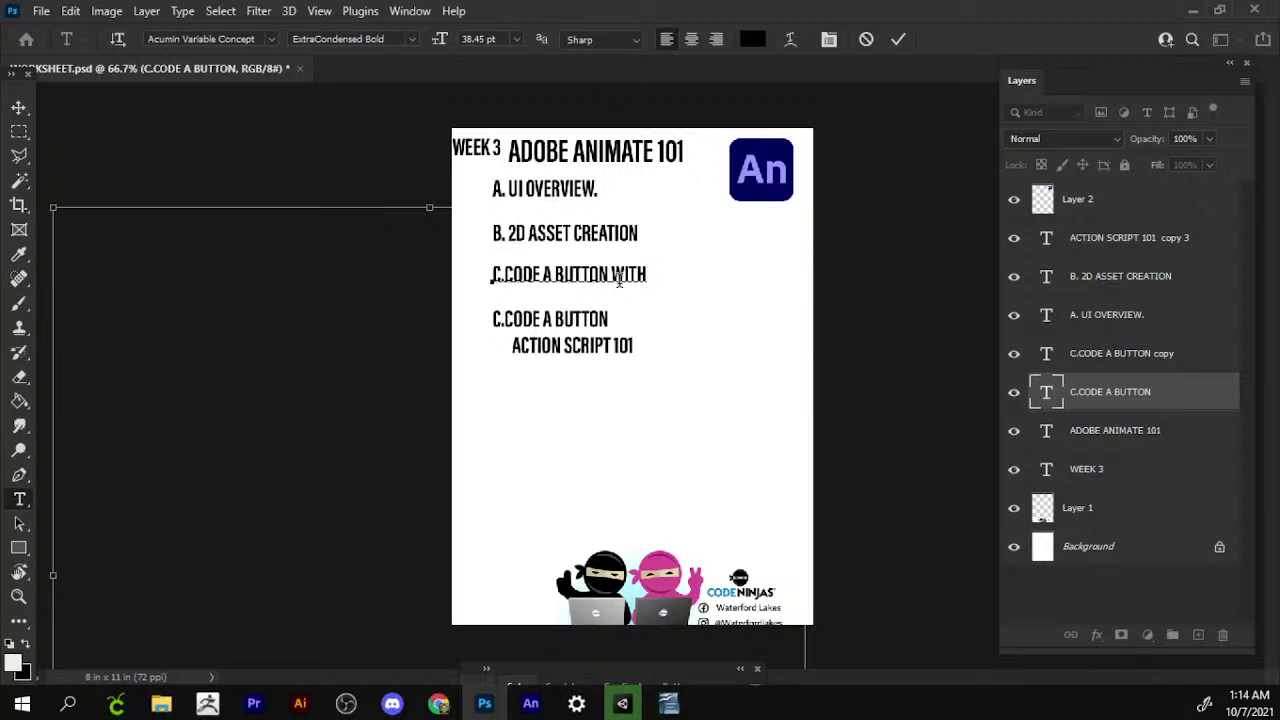
key("BackSpace")
key("BackSpace")
key("BackSpace")
key("BackSpace")
left_click(19, 107)
mouse_move(551, 395)
left_mouse_down()
mouse_move(545, 406)
mouse_move(551, 395)
left_mouse_up()
Move the ACTION SCRIPT 101 copy 3 line down-left and shorten it to ACTION SCRIPT.
right_click(622, 358)
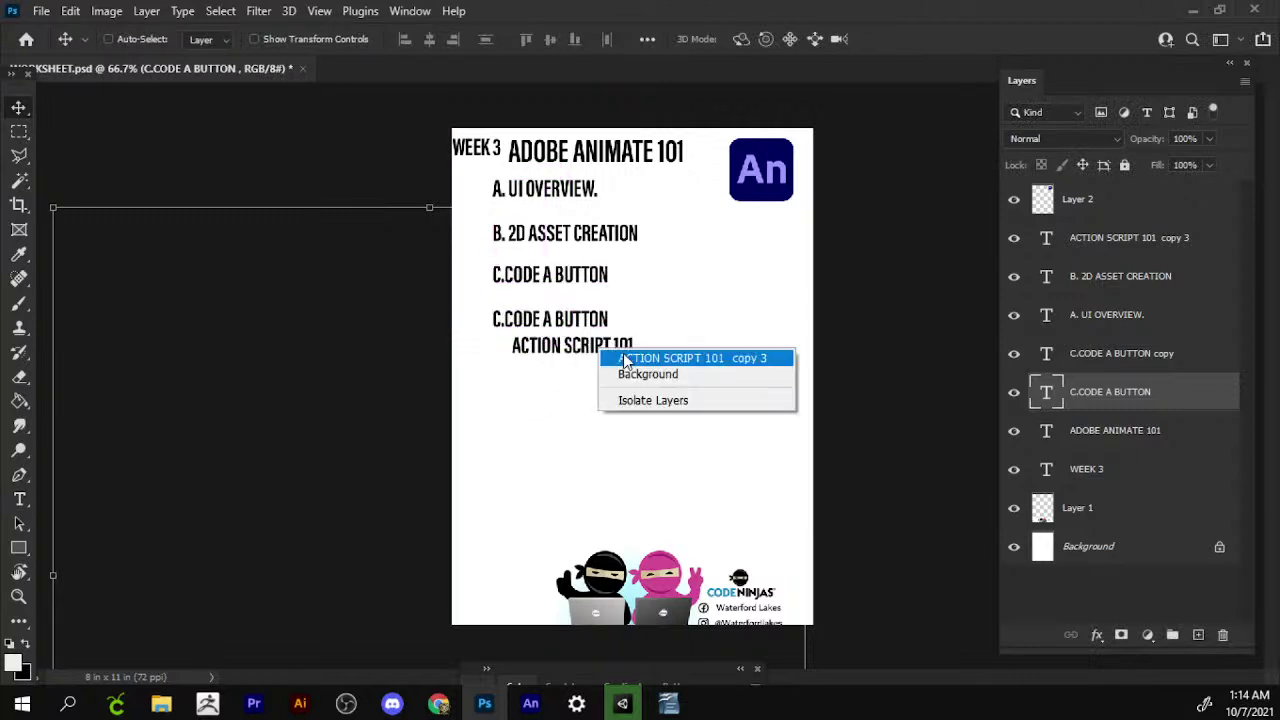
left_click(624, 358)
left_click_drag(627, 368, 586, 414)
key("t")
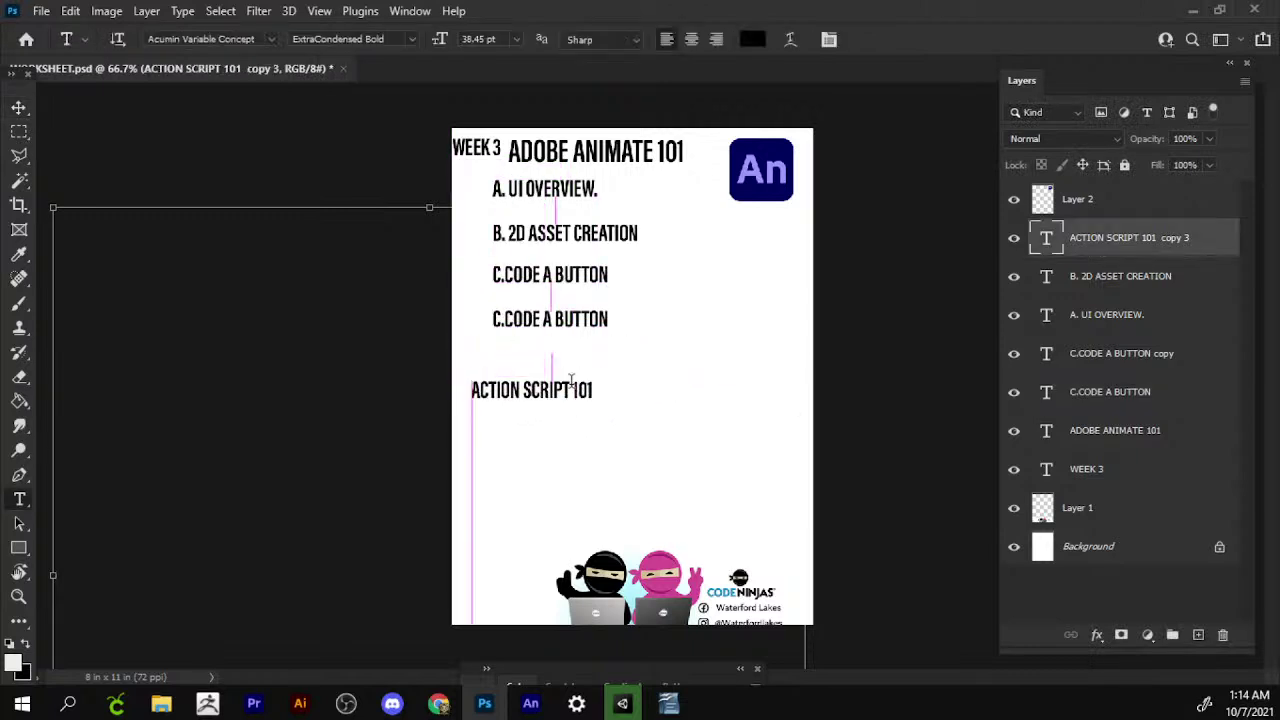
double_click(580, 389)
key("BackSpace")
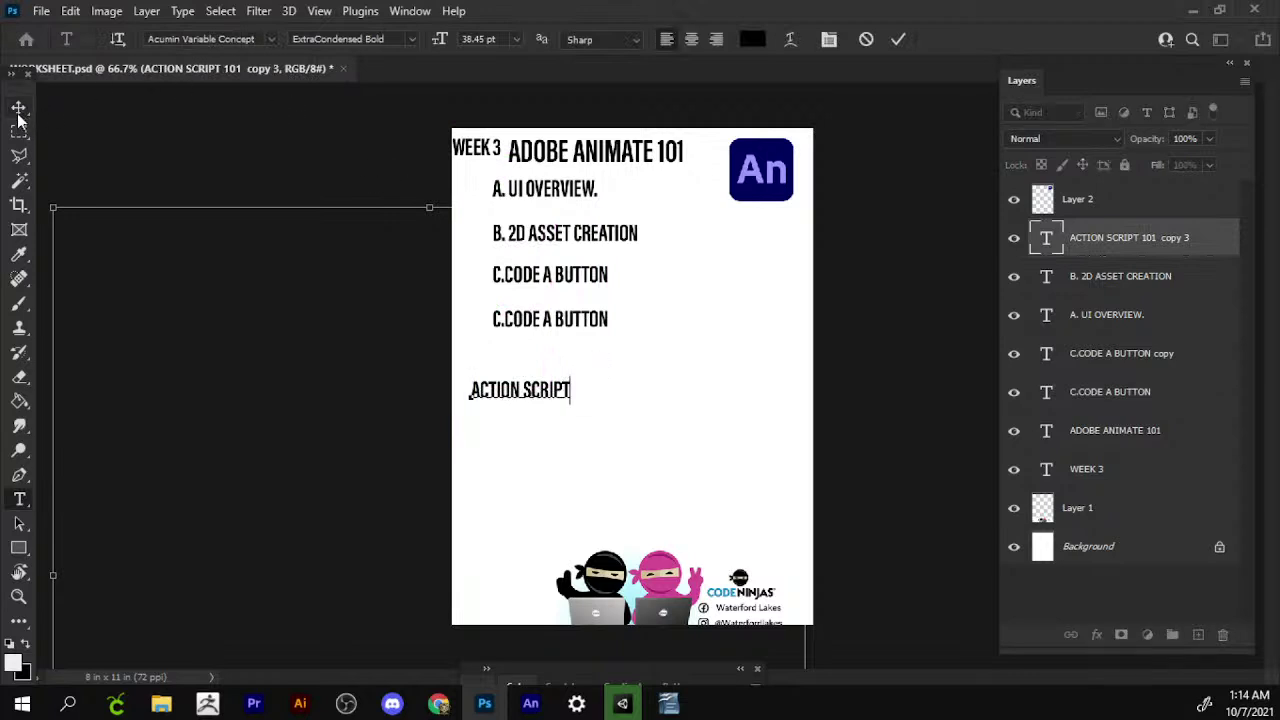
left_click(18, 112)
left_click_drag(558, 418, 563, 436)
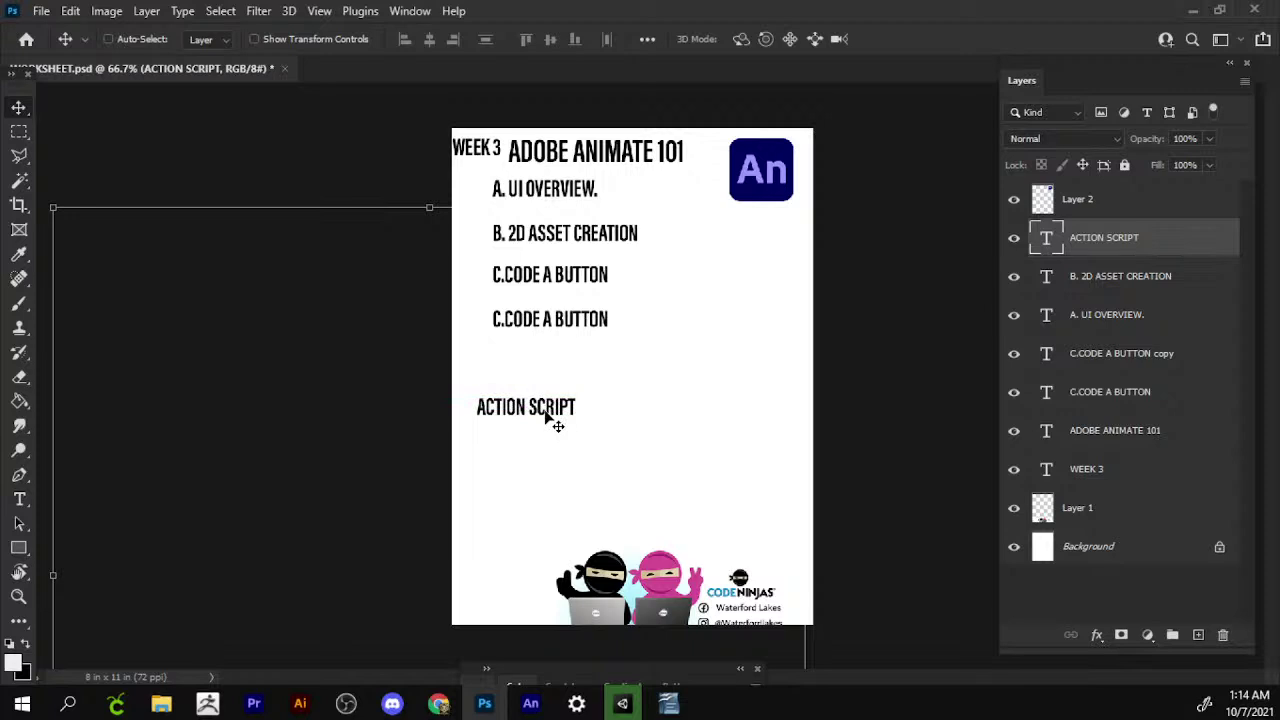
Duplicate ACTION SCRIPT to its right and rename the copy ANIMATION.
left_click_drag(553, 422, 770, 418)
key("t")
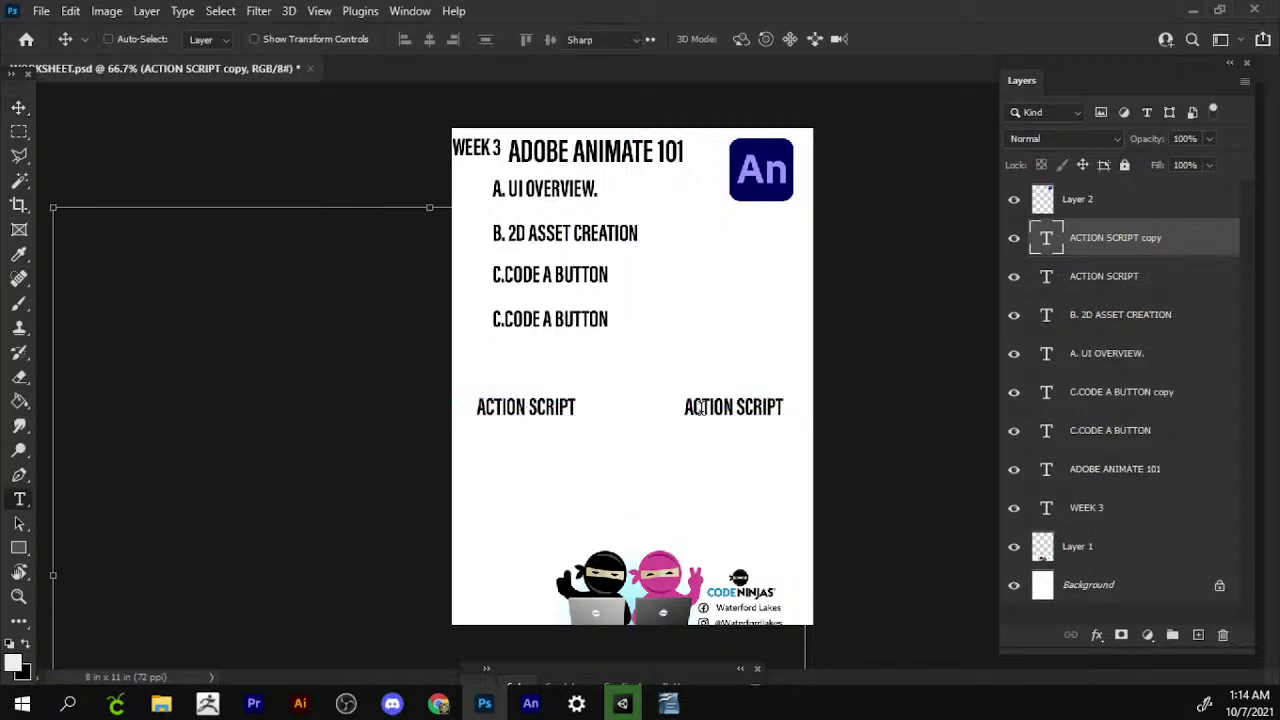
triple_click(701, 407)
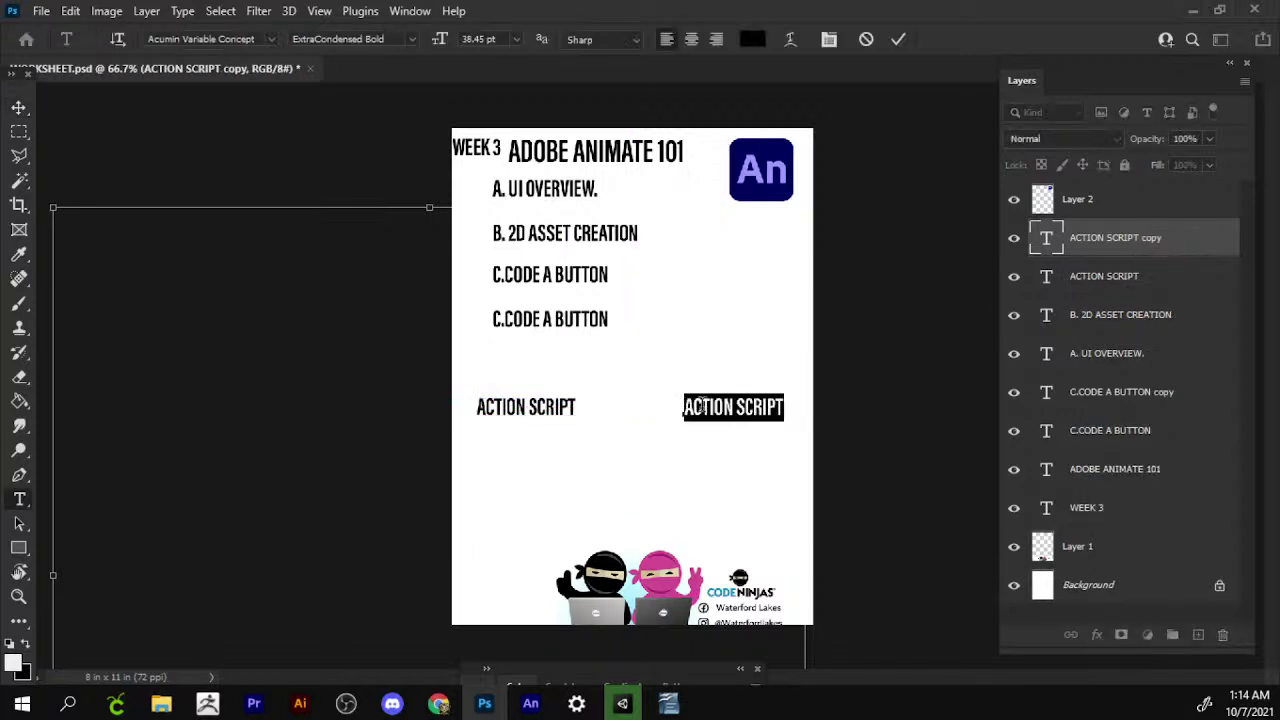
type("ANIMATION")
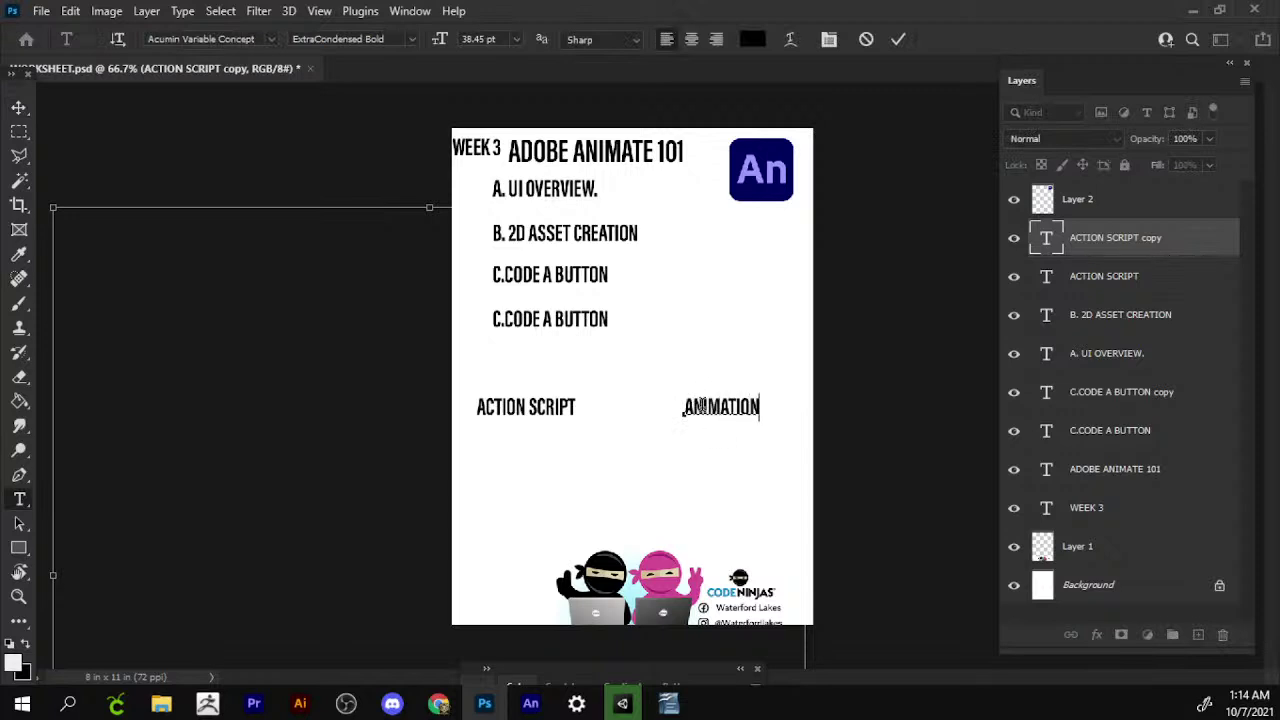
left_click(20, 108)
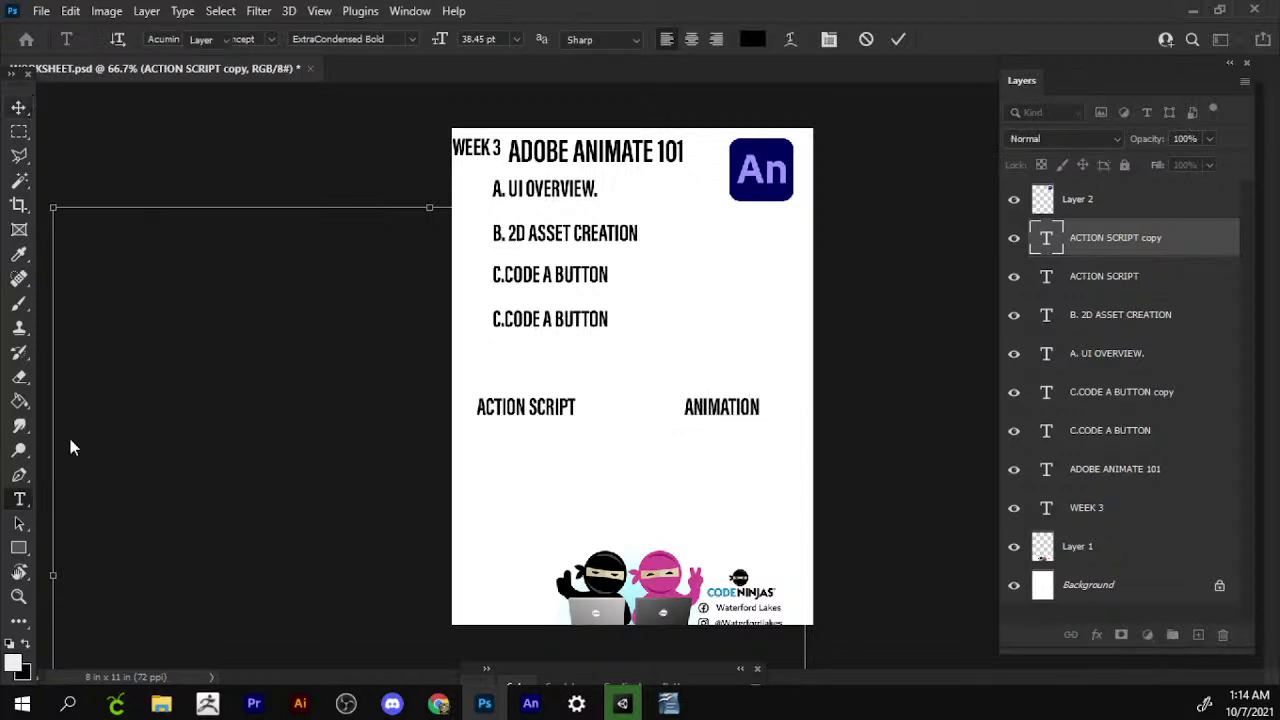
left_click(20, 546)
key("shift+u")
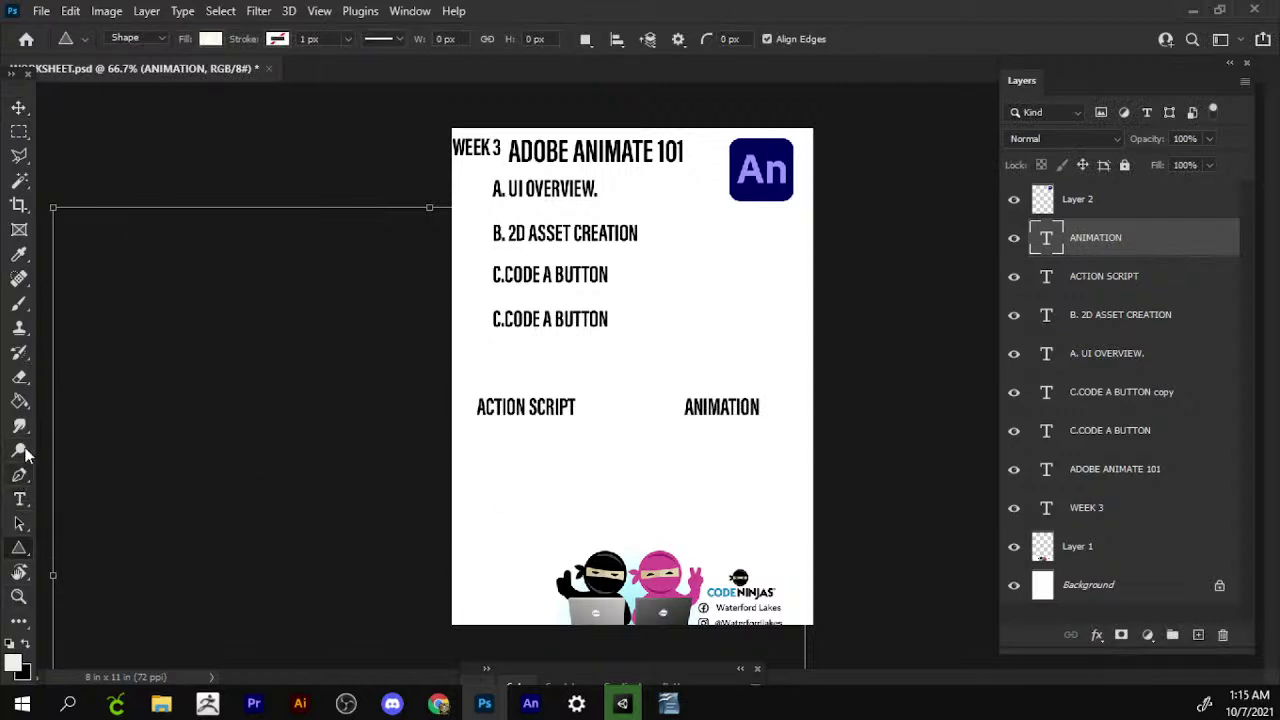
Line up ANIMATION beside ACTION SCRIPT and draw a pale rectangle beneath each label.
left_click(19, 107)
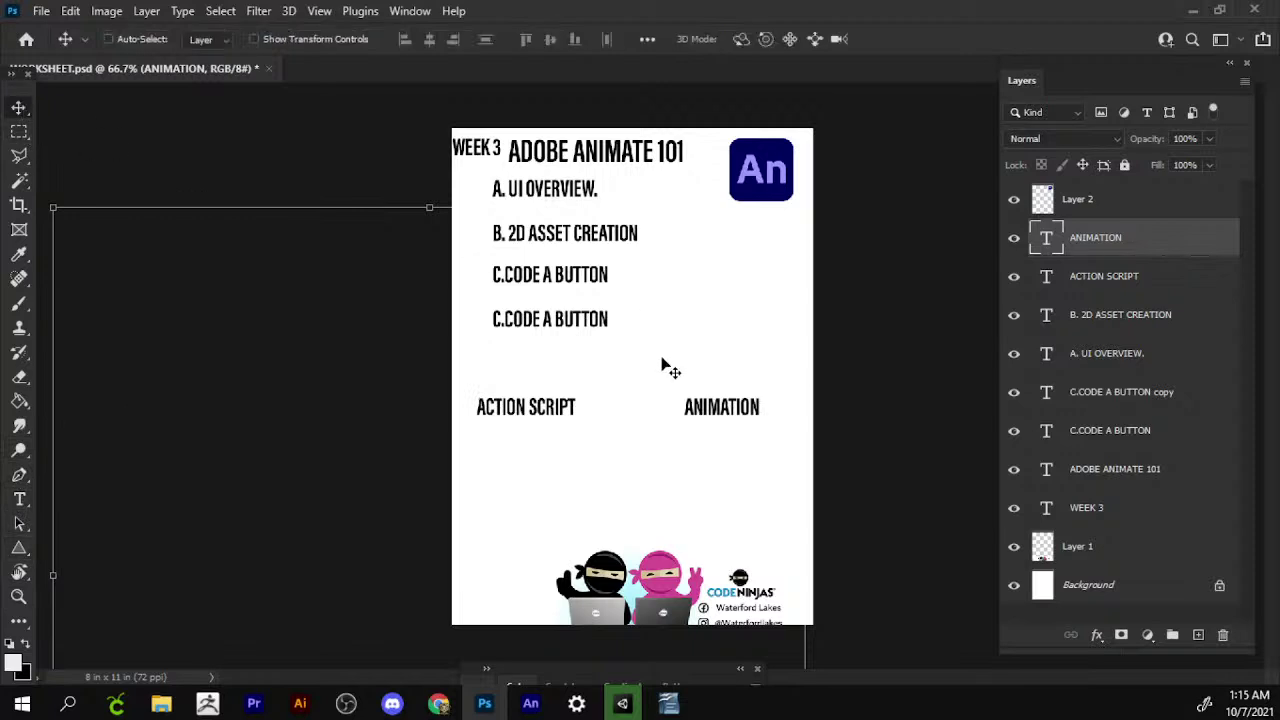
left_click_drag(686, 404, 694, 405)
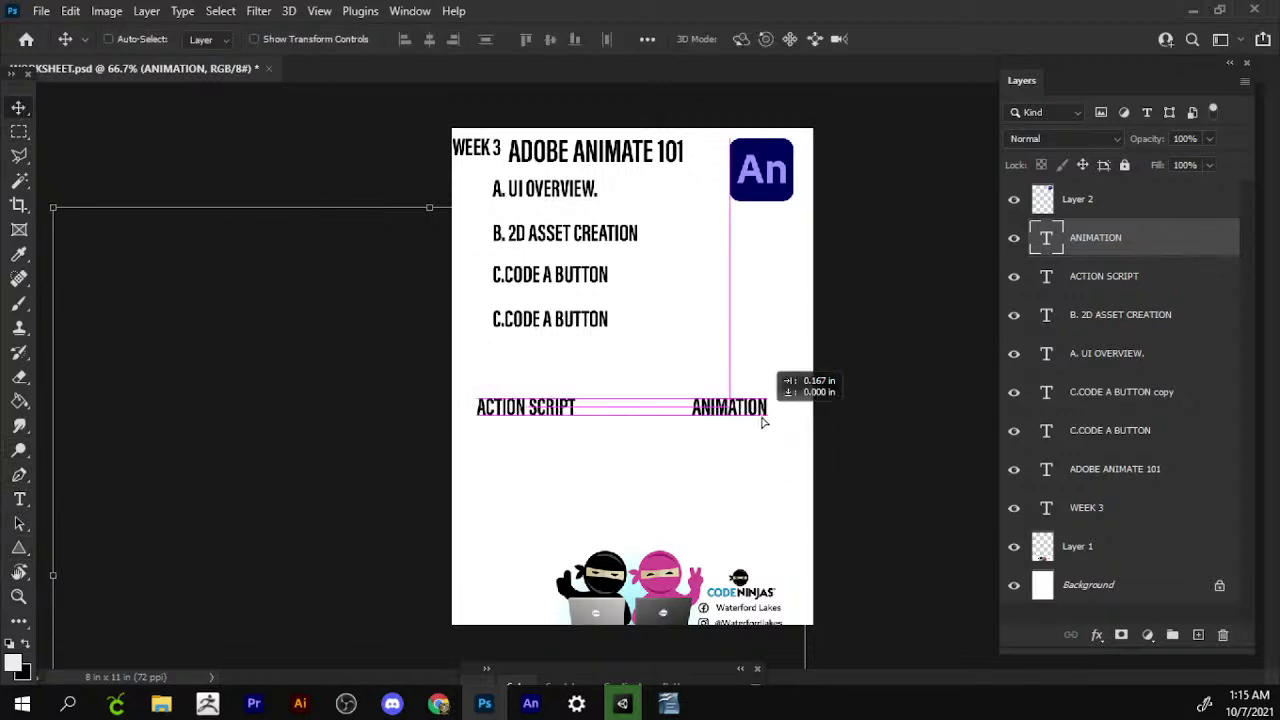
left_click(19, 547)
left_click(90, 543)
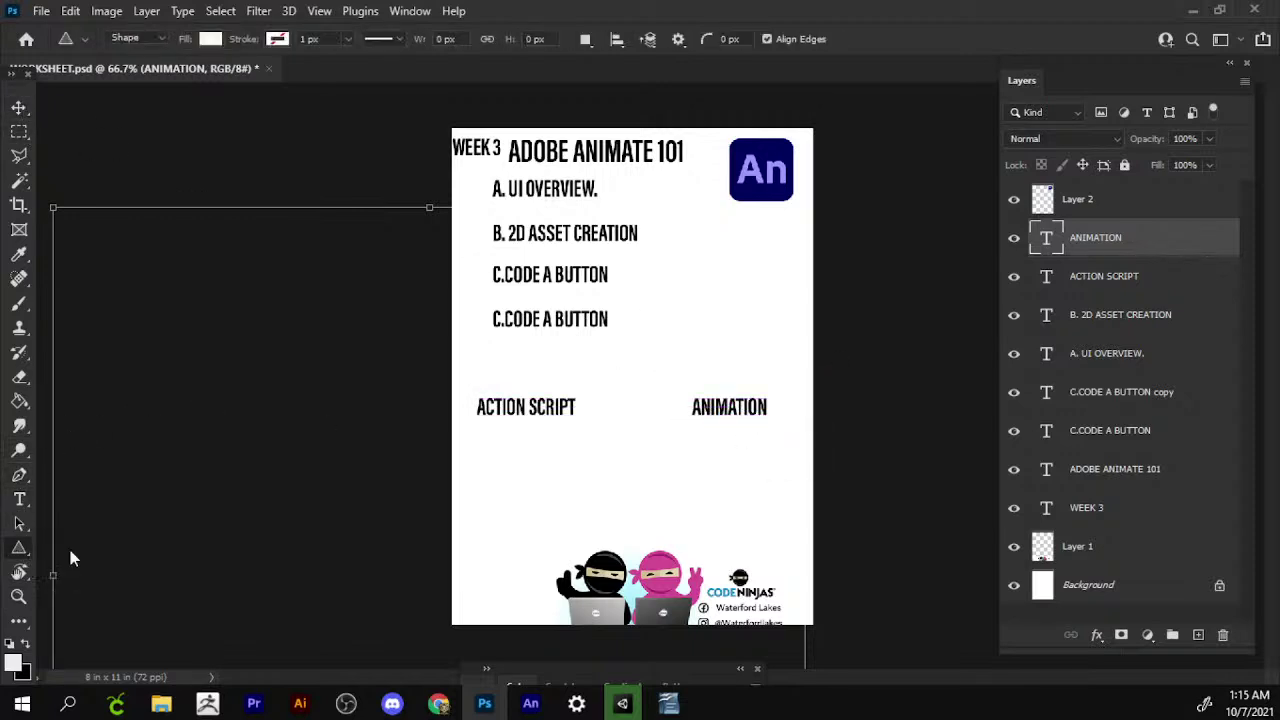
left_click_drag(471, 420, 583, 557)
left_click_drag(688, 424, 800, 562)
key("v")
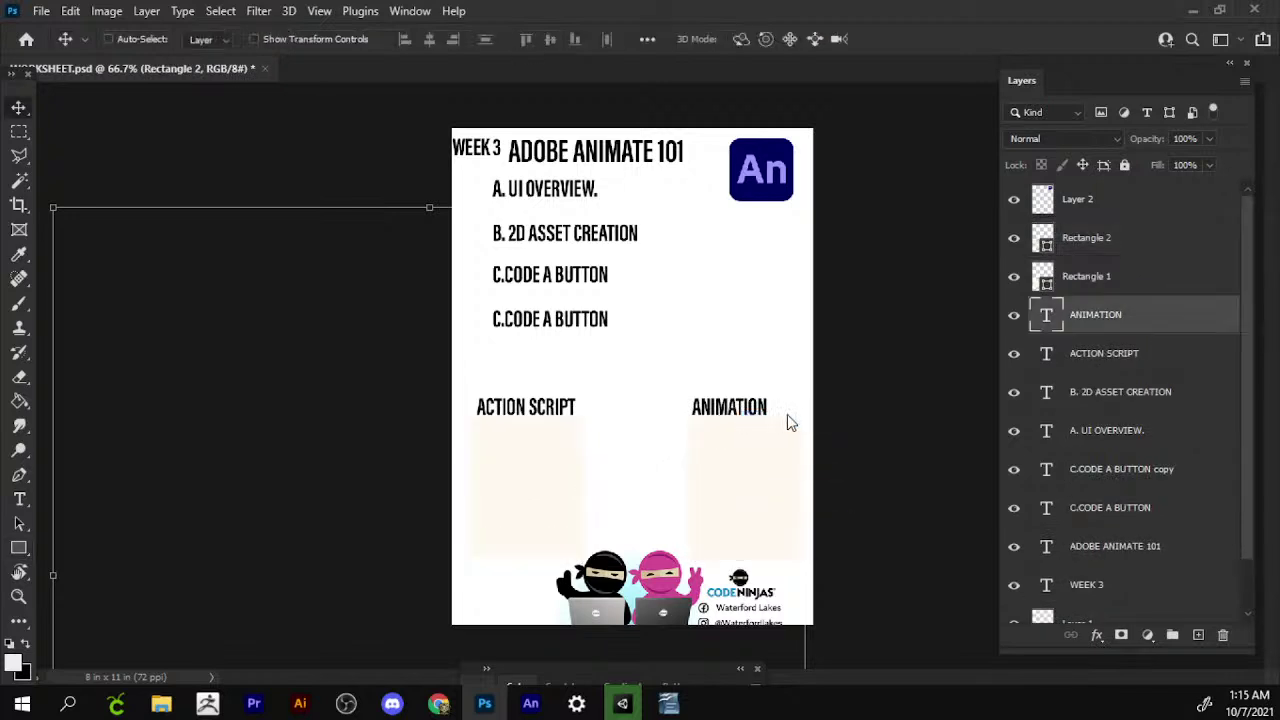
left_click_drag(770, 421, 786, 421)
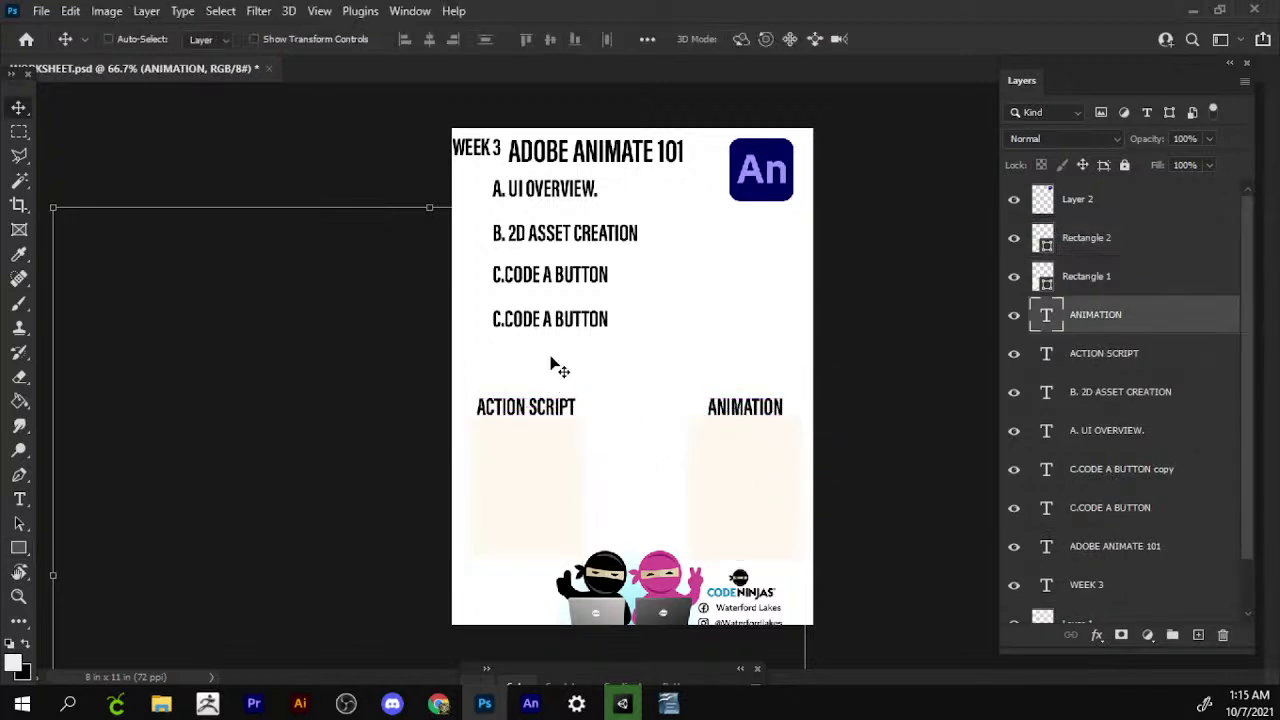
Copy the second C.CODE A BUTTON line below, reword it to D. CREATING A PHOTO GALLERY APP, and left-align it.
right_click(638, 156)
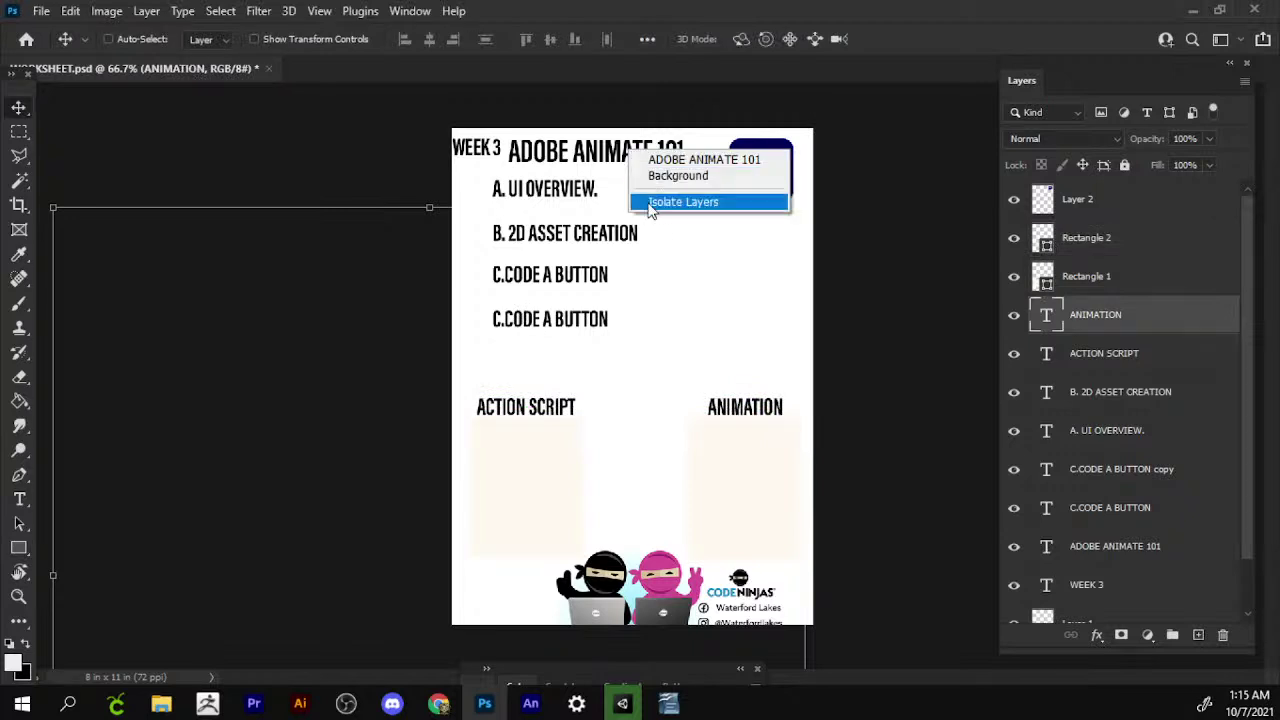
left_click(573, 230)
right_click(566, 325)
left_click(603, 328)
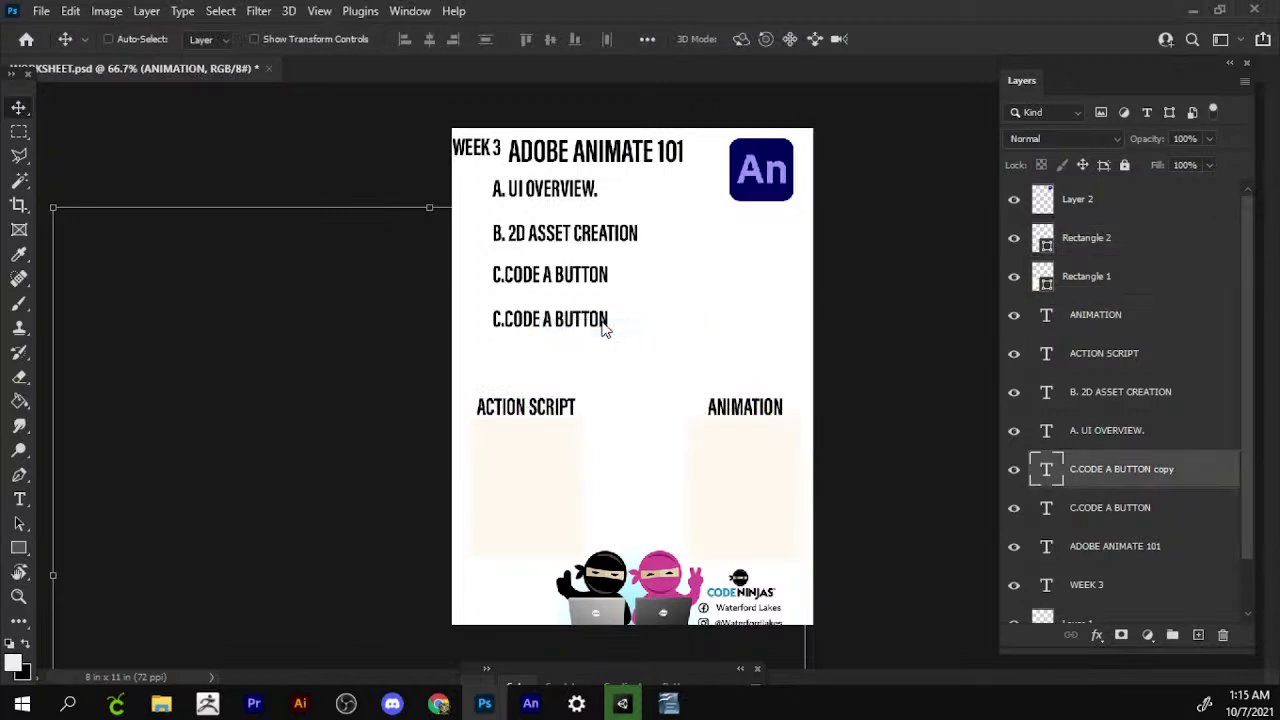
mouse_move(603, 328)
left_mouse_down()
mouse_move(617, 374)
mouse_move(668, 368)
mouse_move(657, 368)
left_mouse_up()
key("t")
left_click(656, 363)
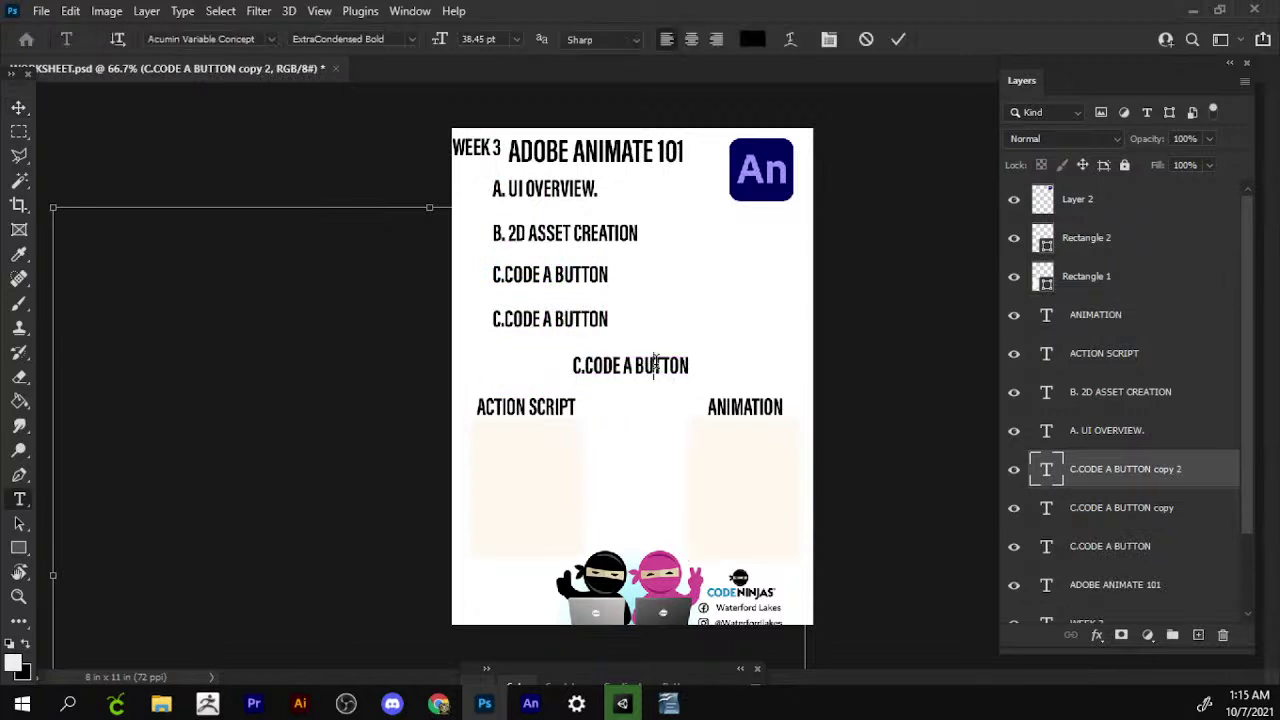
key("ctrl+a")
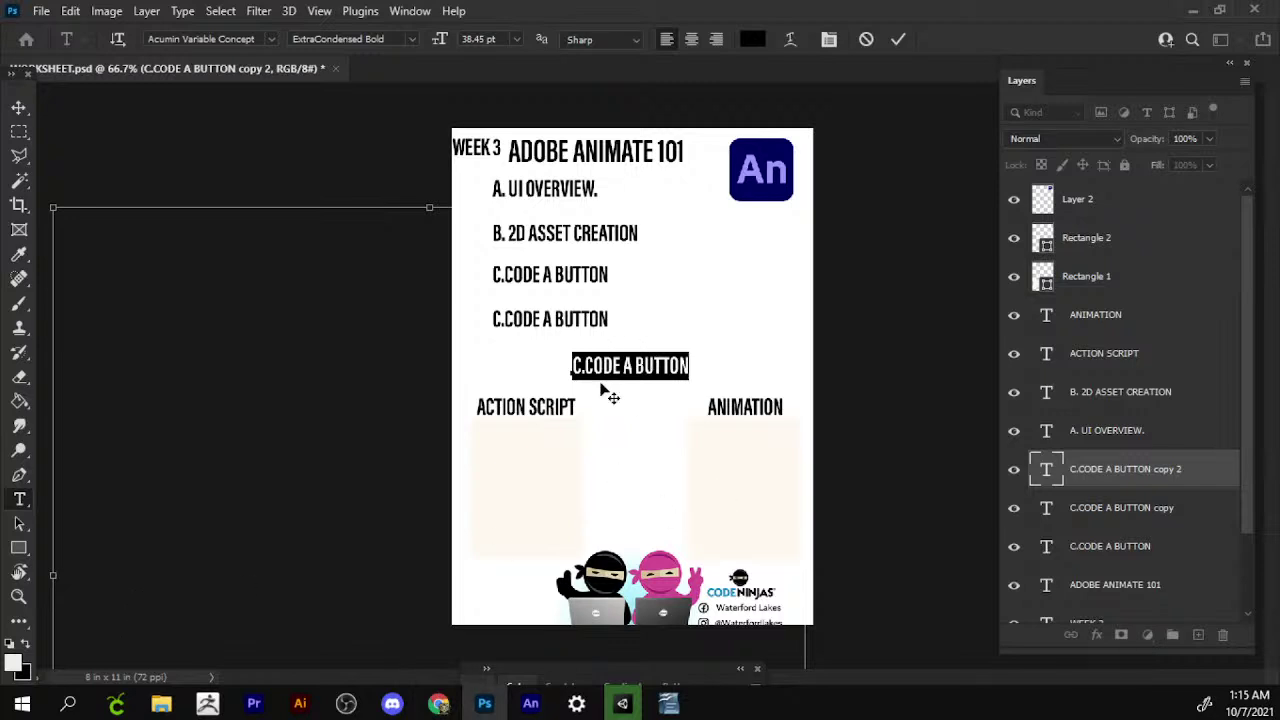
type("D.")
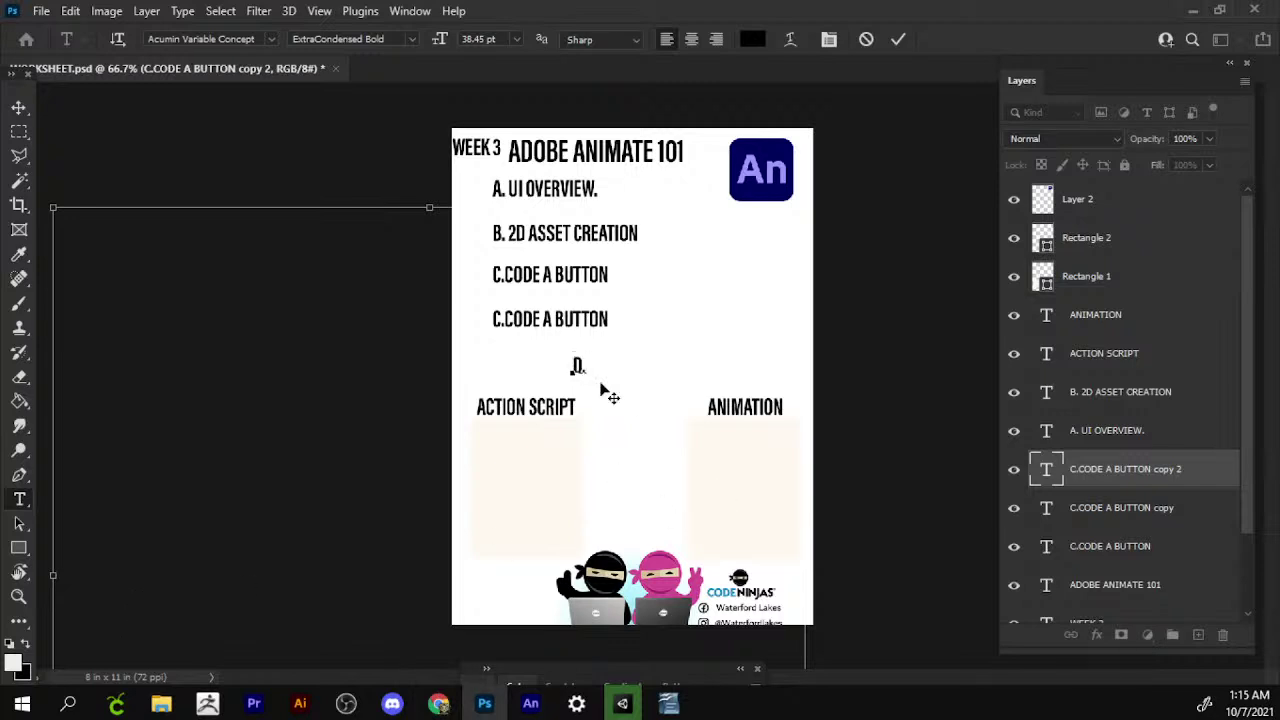
type(" CREATING A")
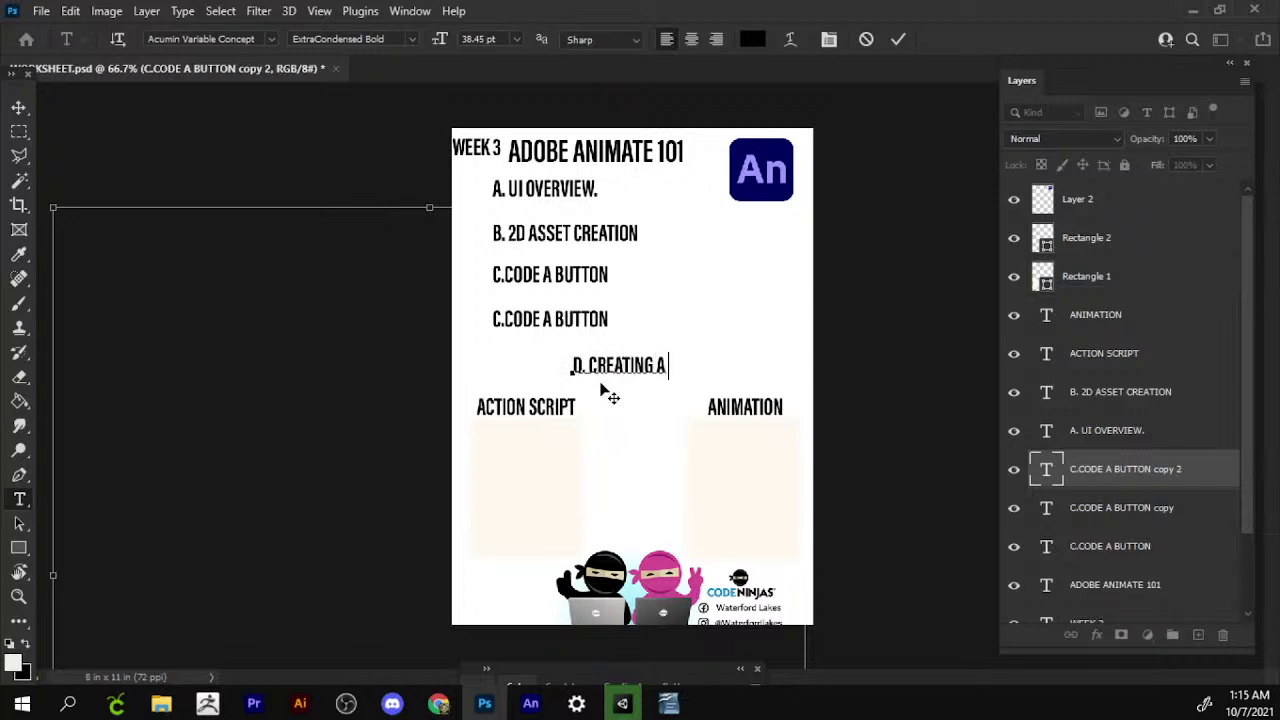
type(" PHOT")
type("O")
type(" GALLE")
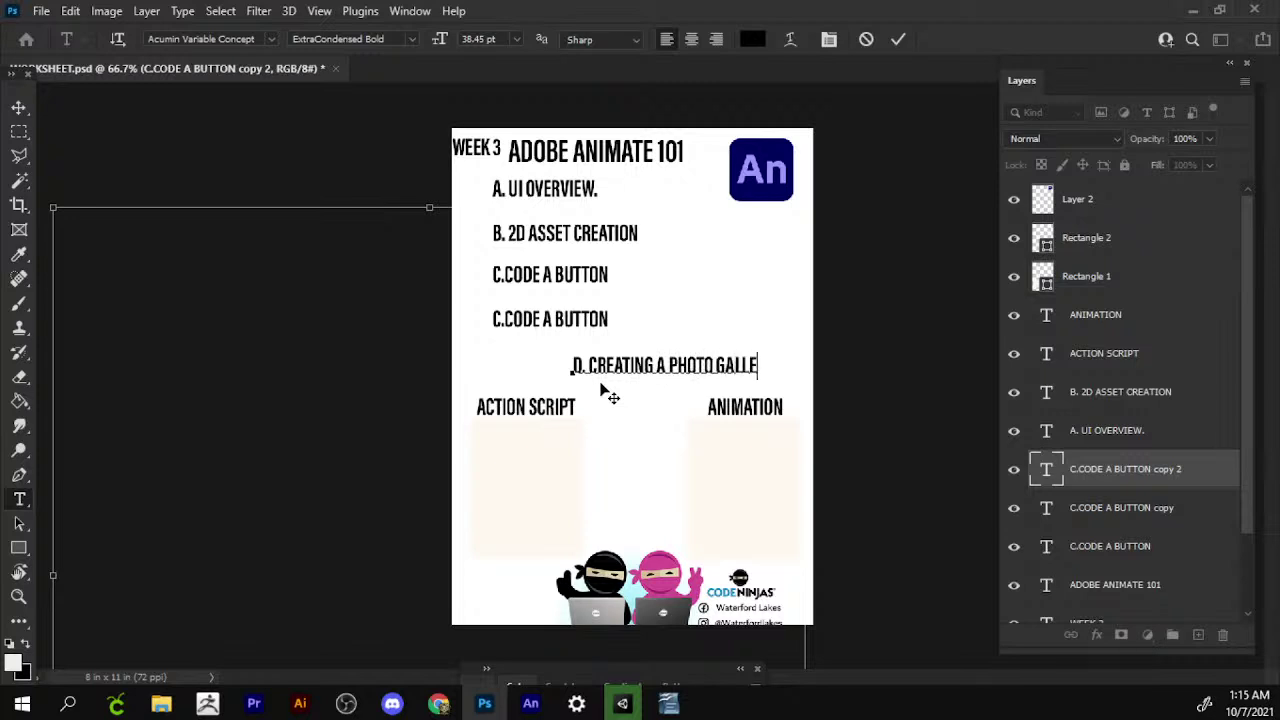
type("RY APP")
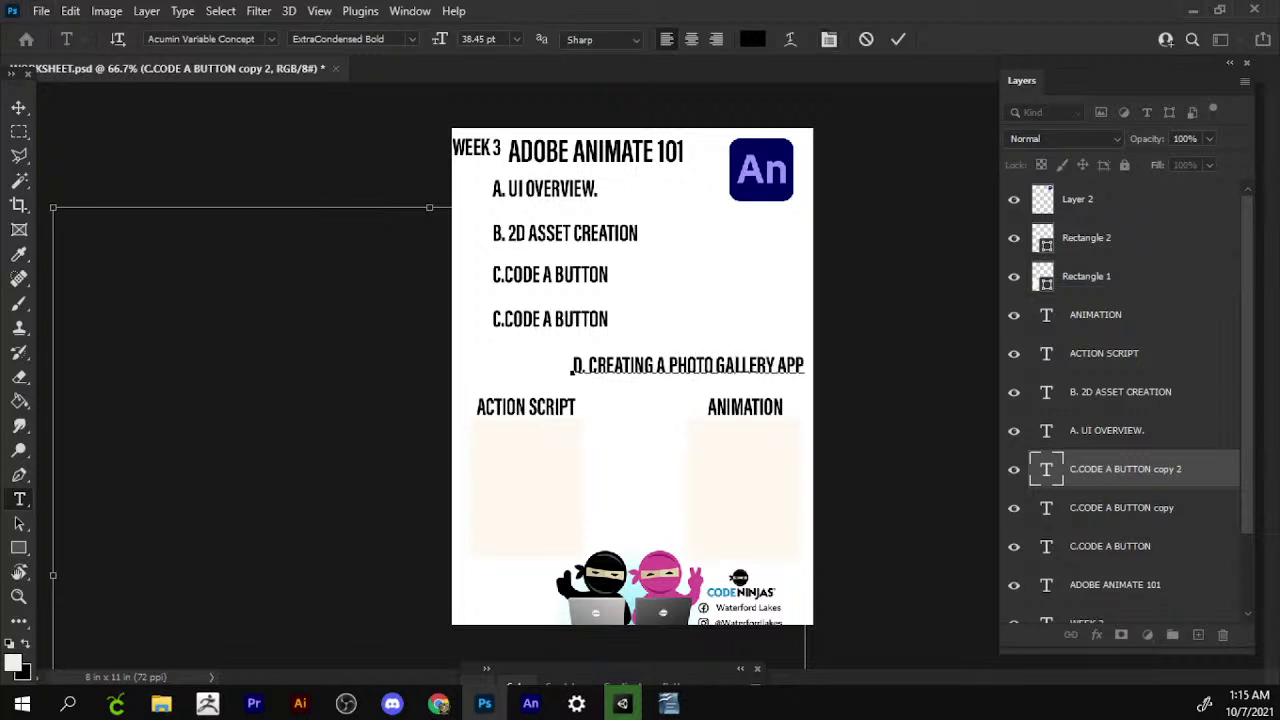
left_click(18, 107)
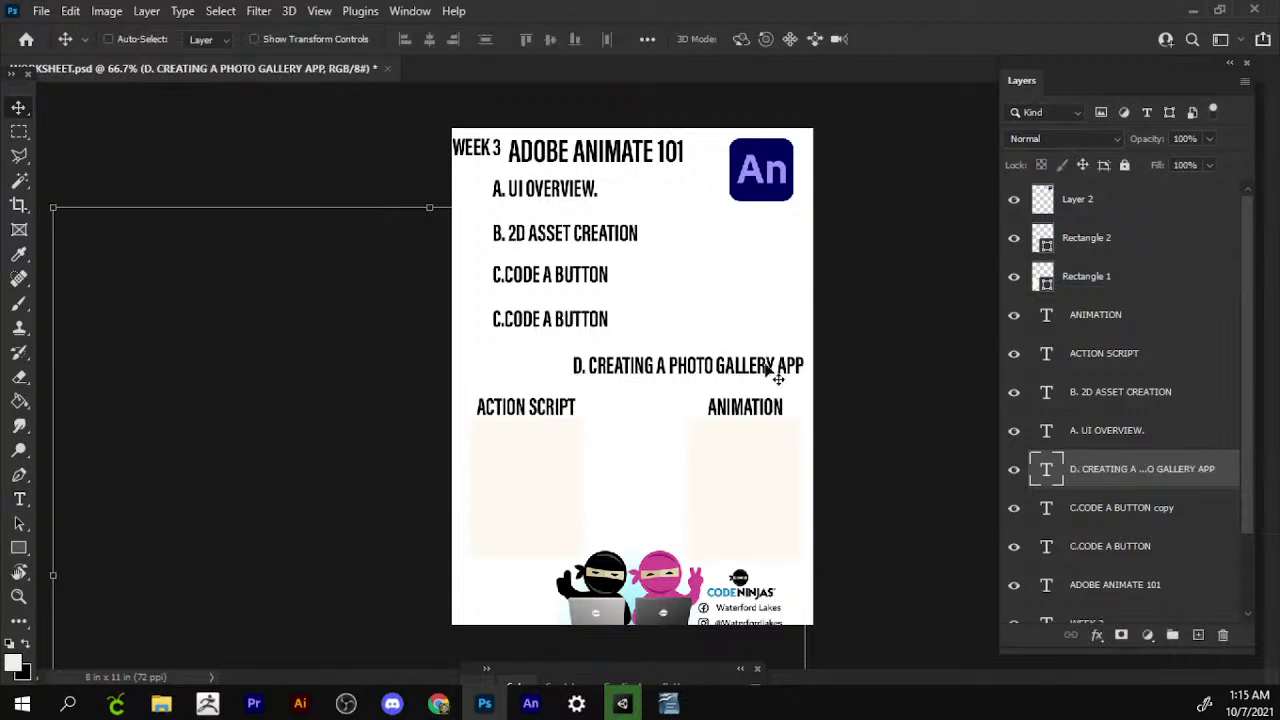
left_click_drag(752, 366, 658, 376)
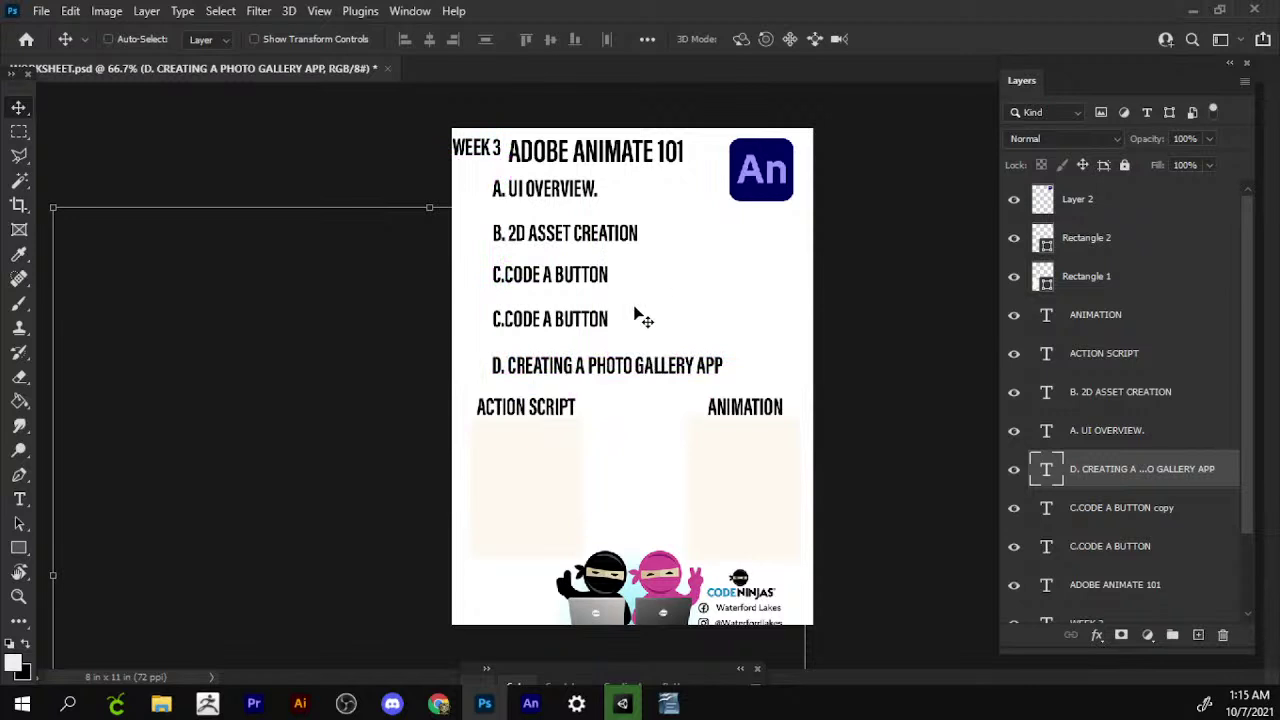
Remove the trailing period from the A. UI OVERVIEW line.
double_click(598, 189)
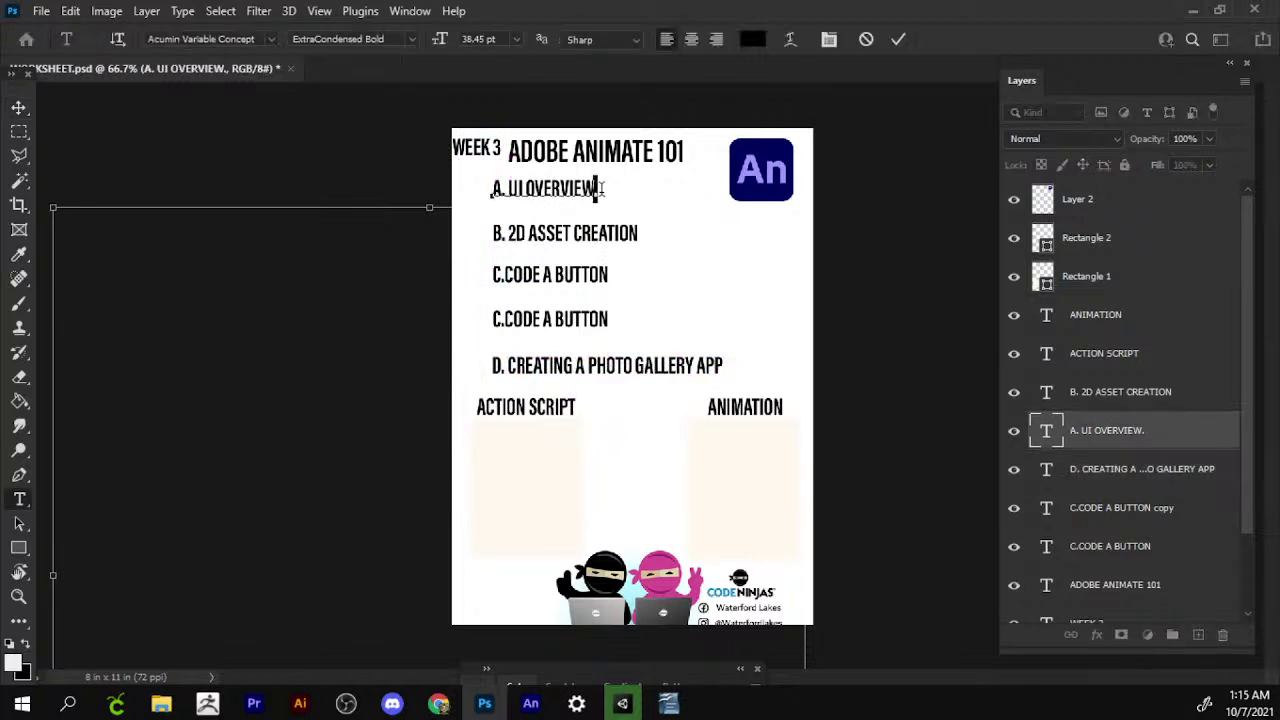
type("=")
key("BackSpace")
left_click(19, 107)
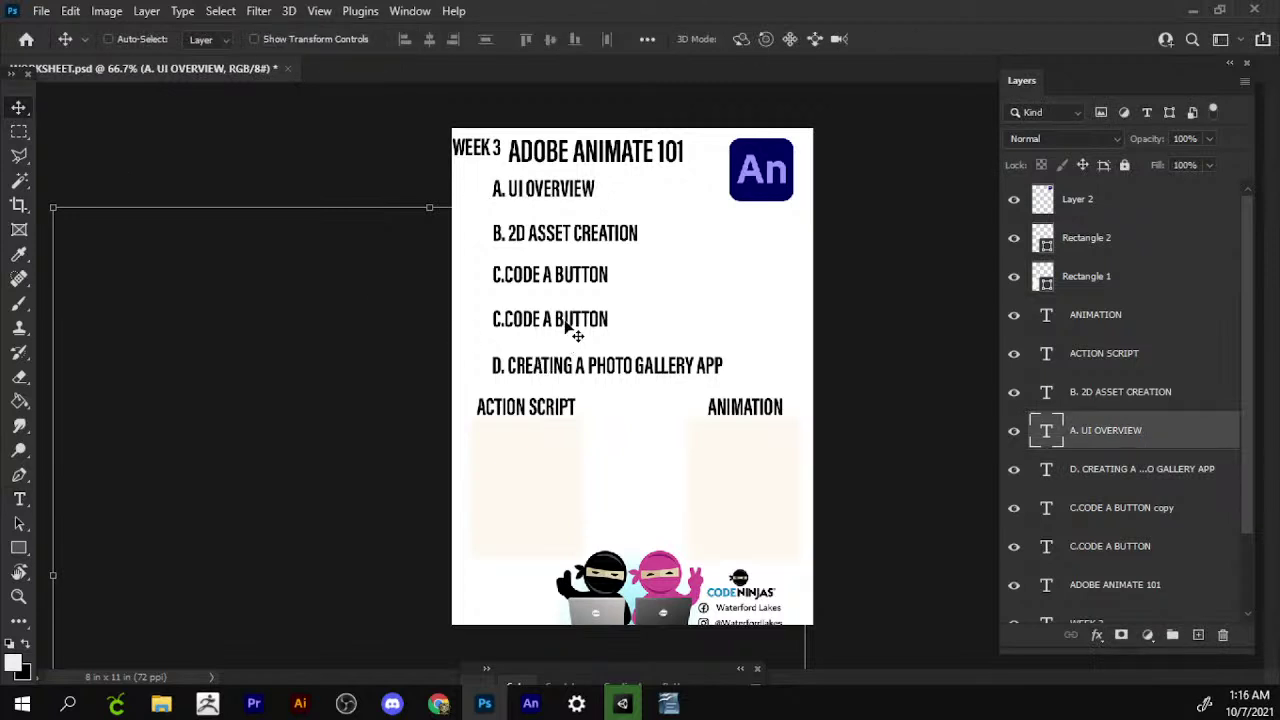
Reword the second C line into a D line about creating a nested movie clip.
key("t")
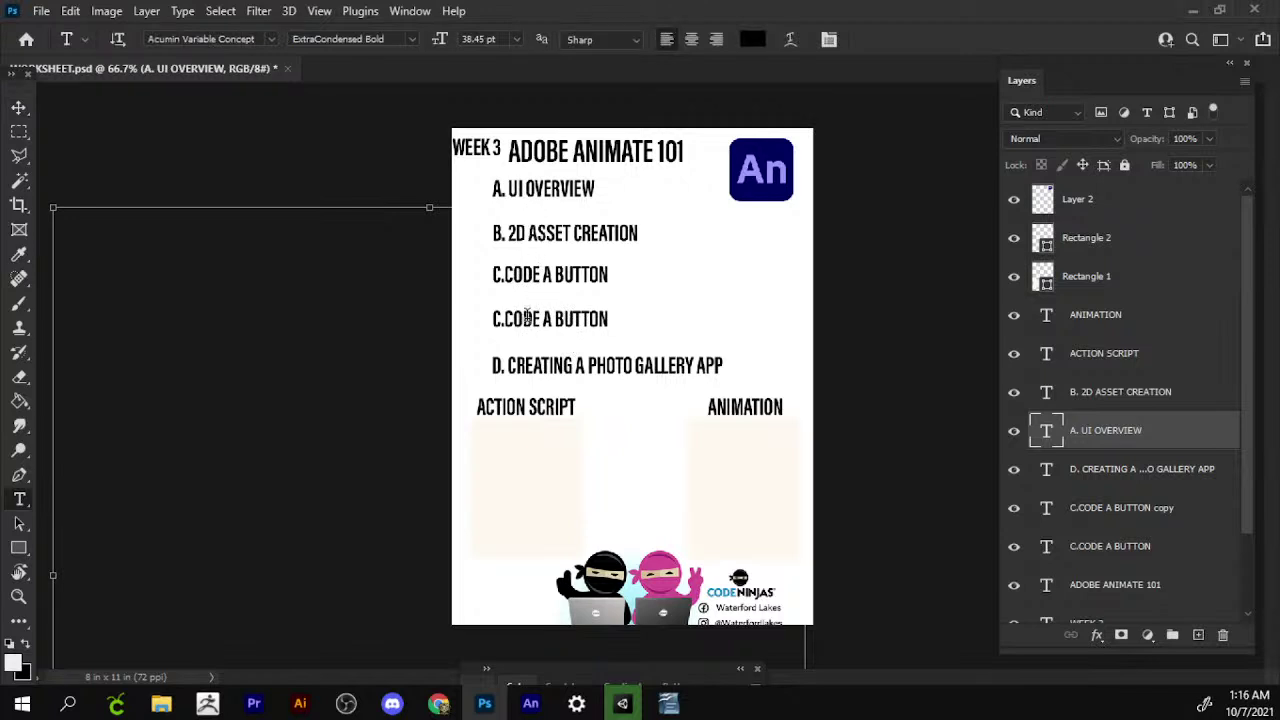
left_click_drag(504, 318, 638, 316)
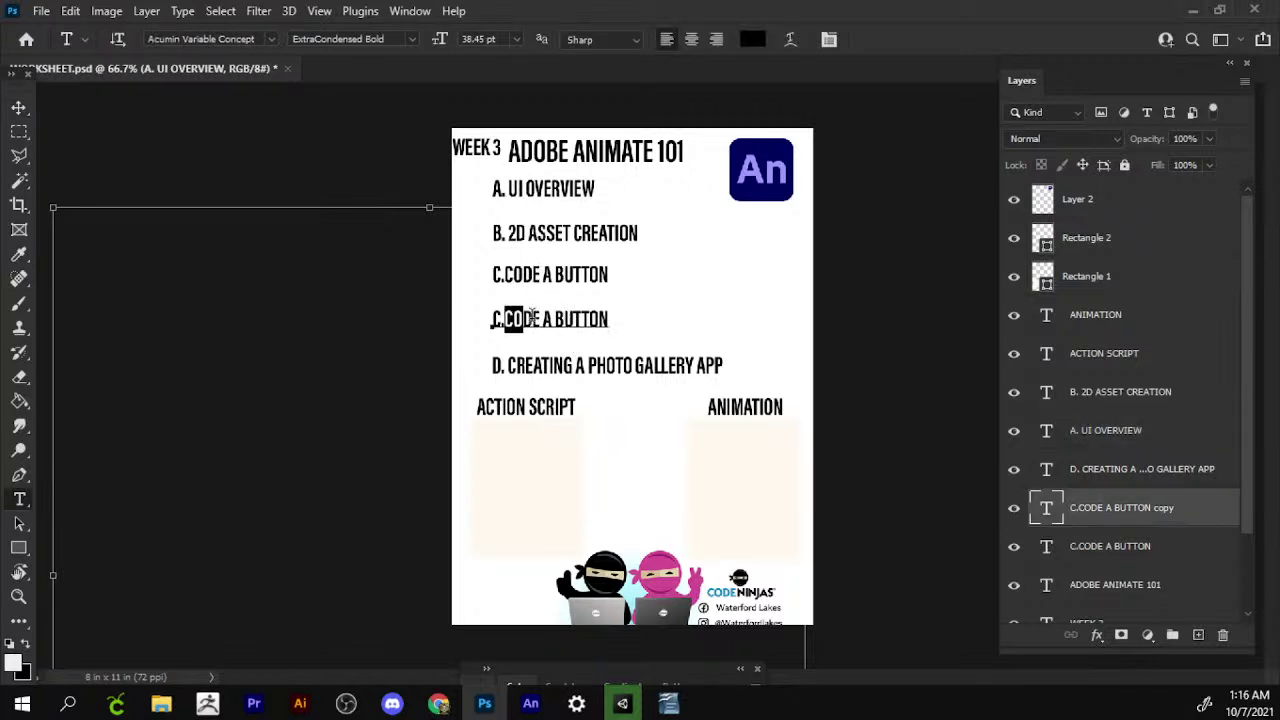
double_click(658, 321)
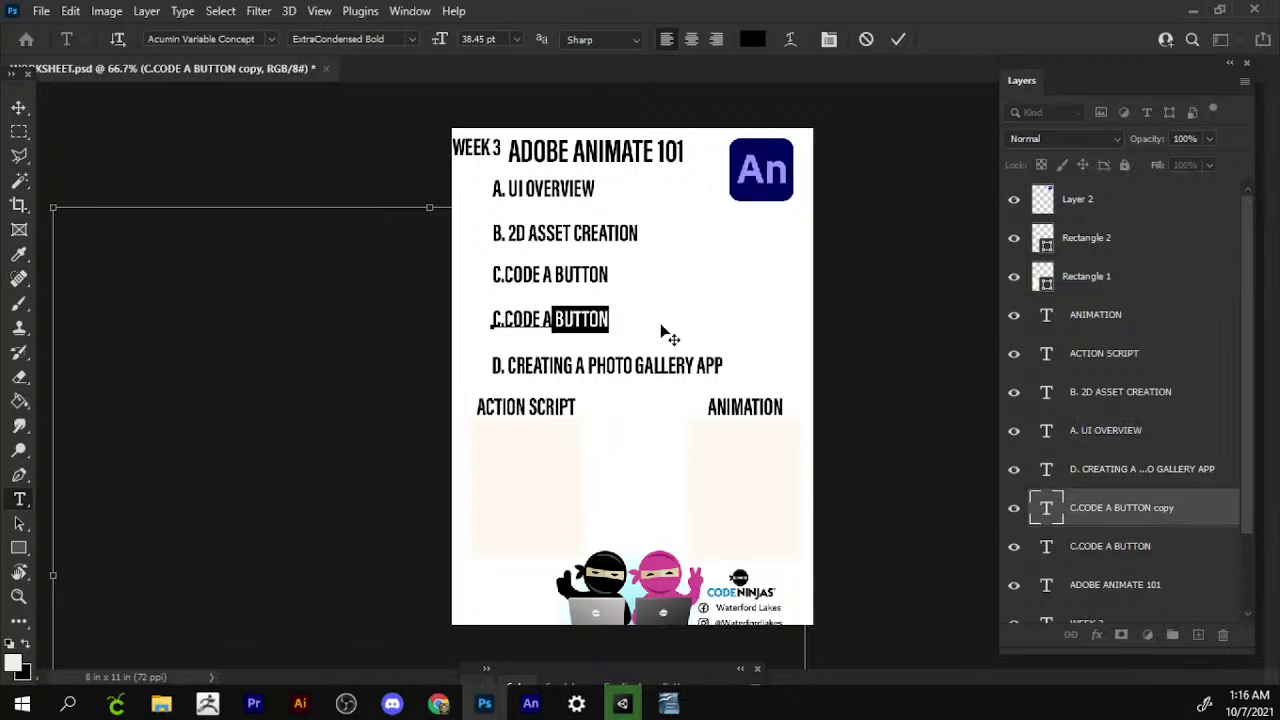
key("BackSpace")
type("mOVI")
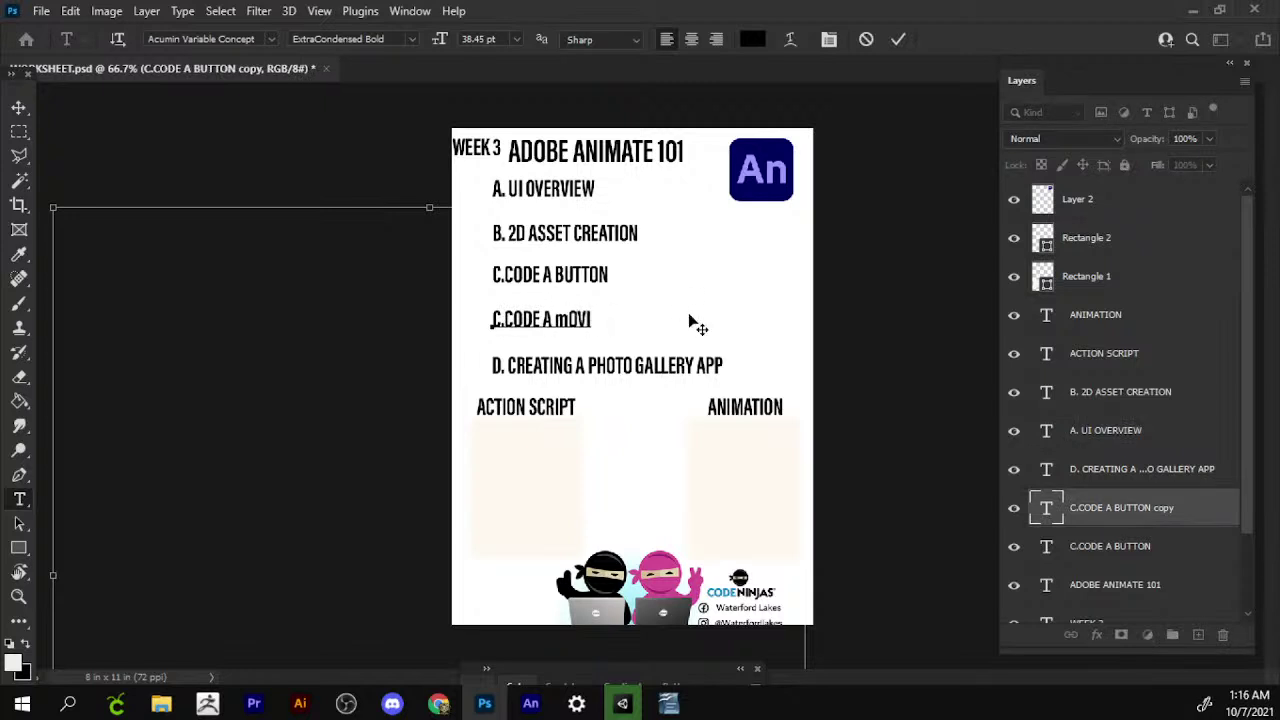
key("BackSpace")
key("BackSpace")
key("BackSpace")
key("BackSpace")
key("BackSpace")
key("BackSpace")
key("BackSpace")
key("BackSpace")
key("BackSpace")
key("BackSpace")
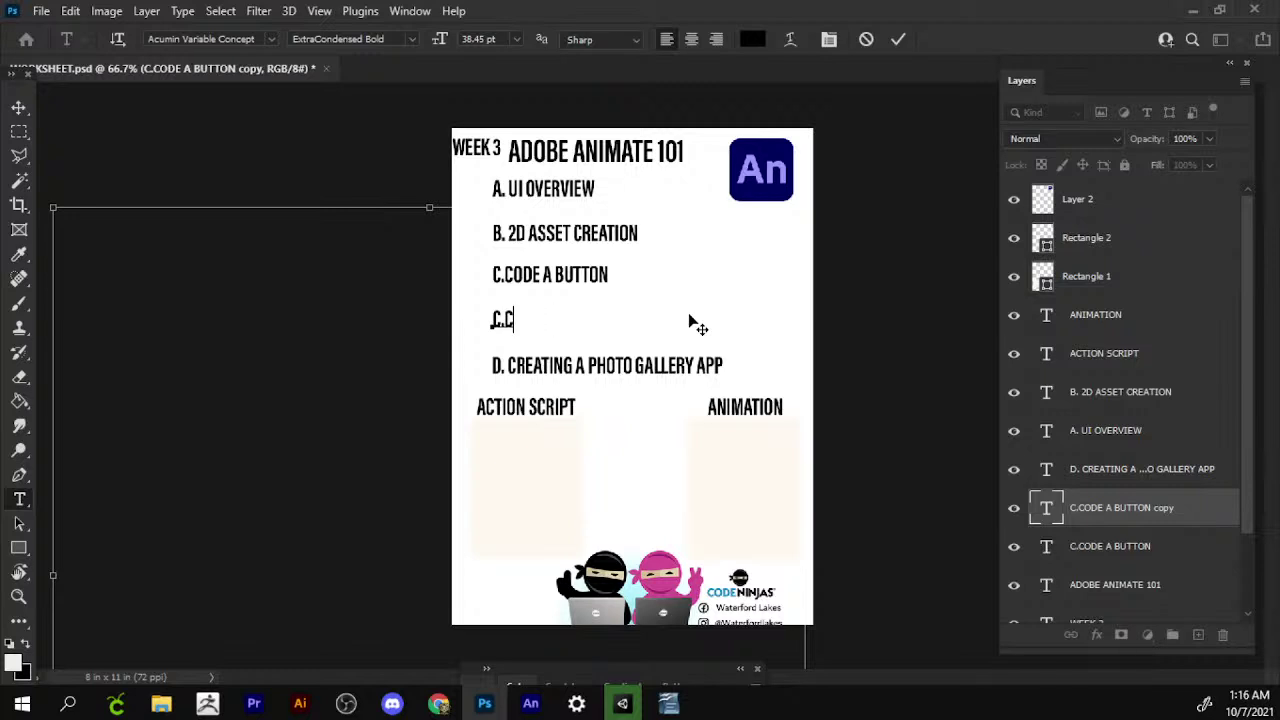
type("REATE A ")
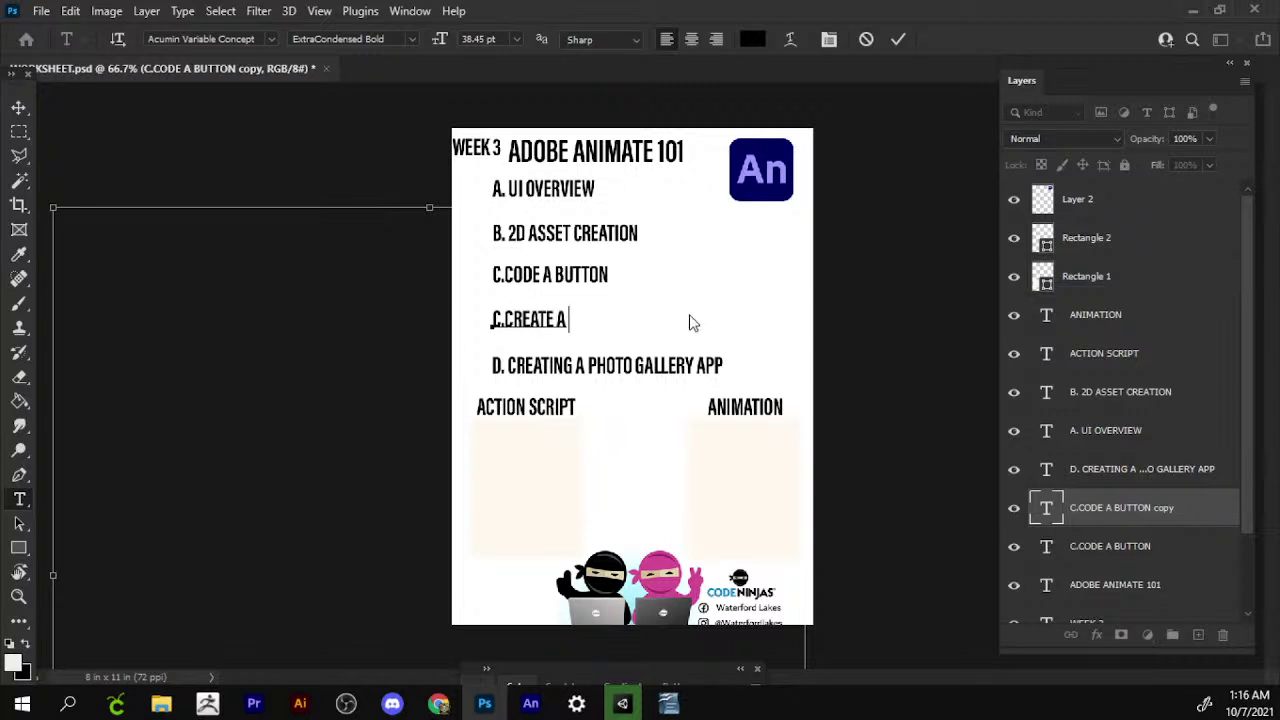
type("mOV")
key("BackSpace")
key("BackSpace")
key("BackSpace")
type("MOVIE CLI")
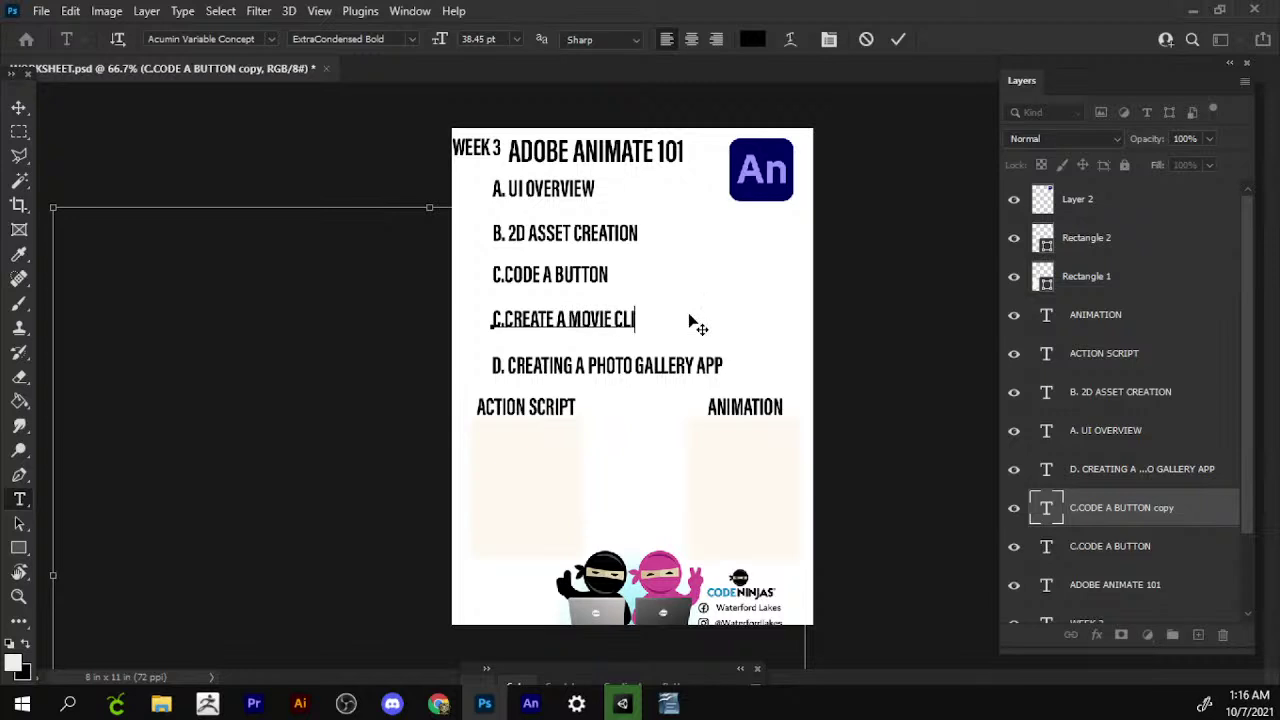
type("P")
key("Left")
key("Left")
key("Left")
type("NE")
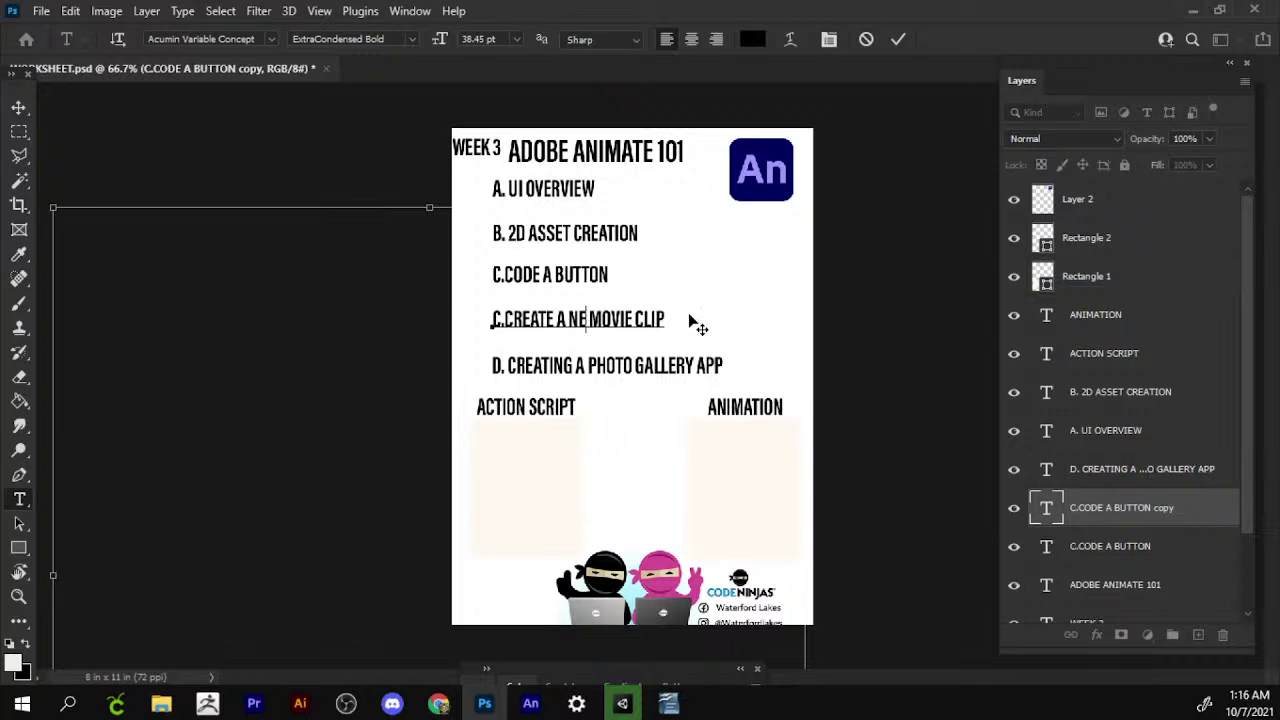
type("STED")
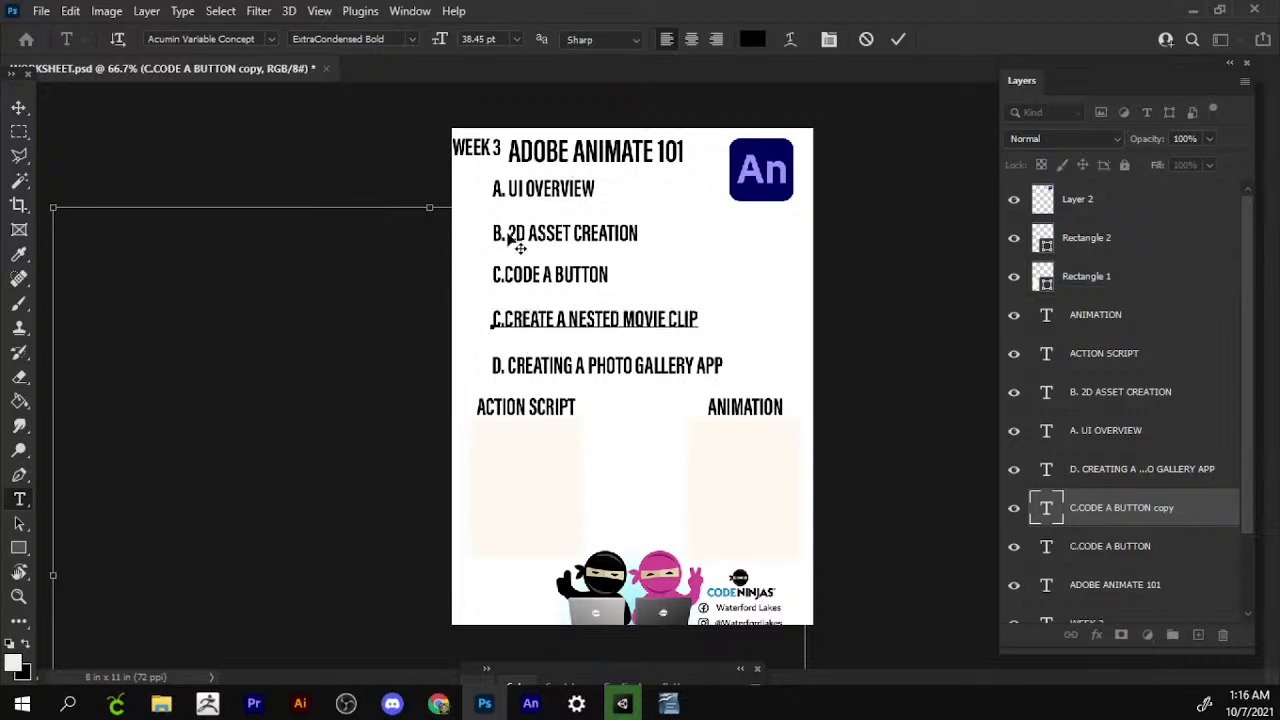
left_click_drag(503, 320, 483, 321)
type("D")
left_click(18, 107)
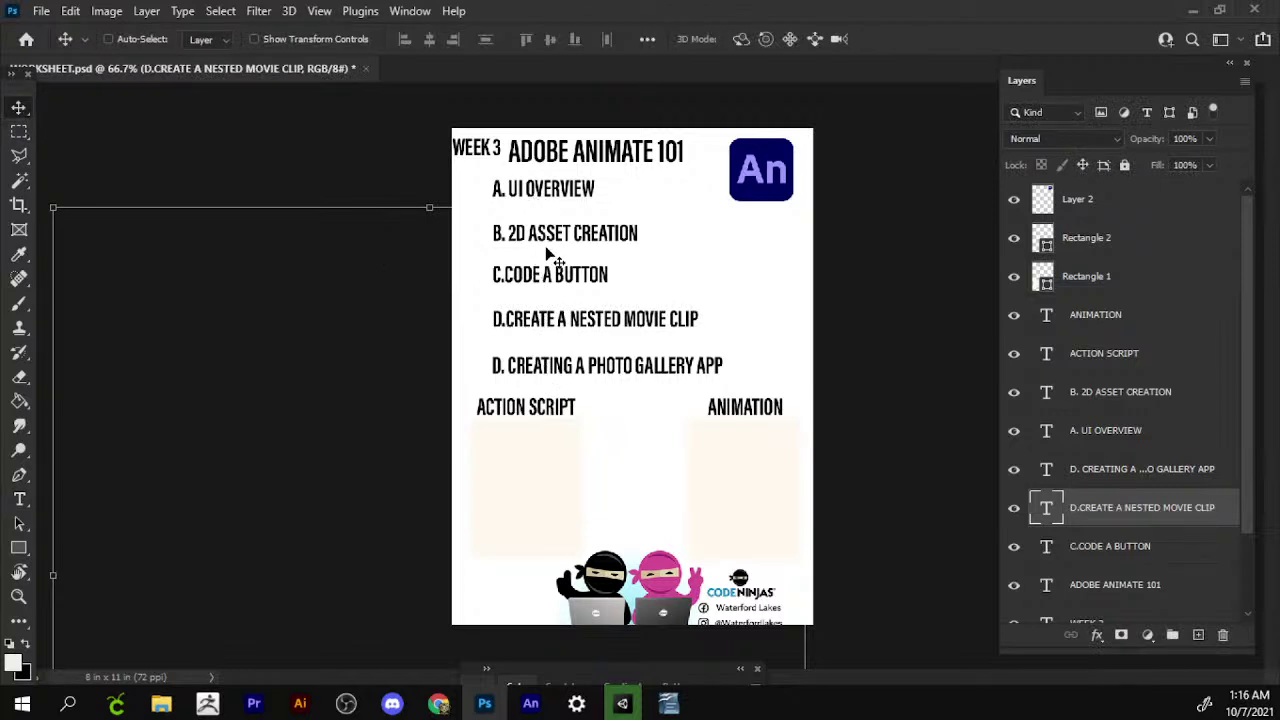
Delete the nested movie clip line and move the photo gallery line up under C.CODE A BUTTON.
right_click(516, 325)
left_click(531, 328)
left_click_drag(545, 336, 575, 338)
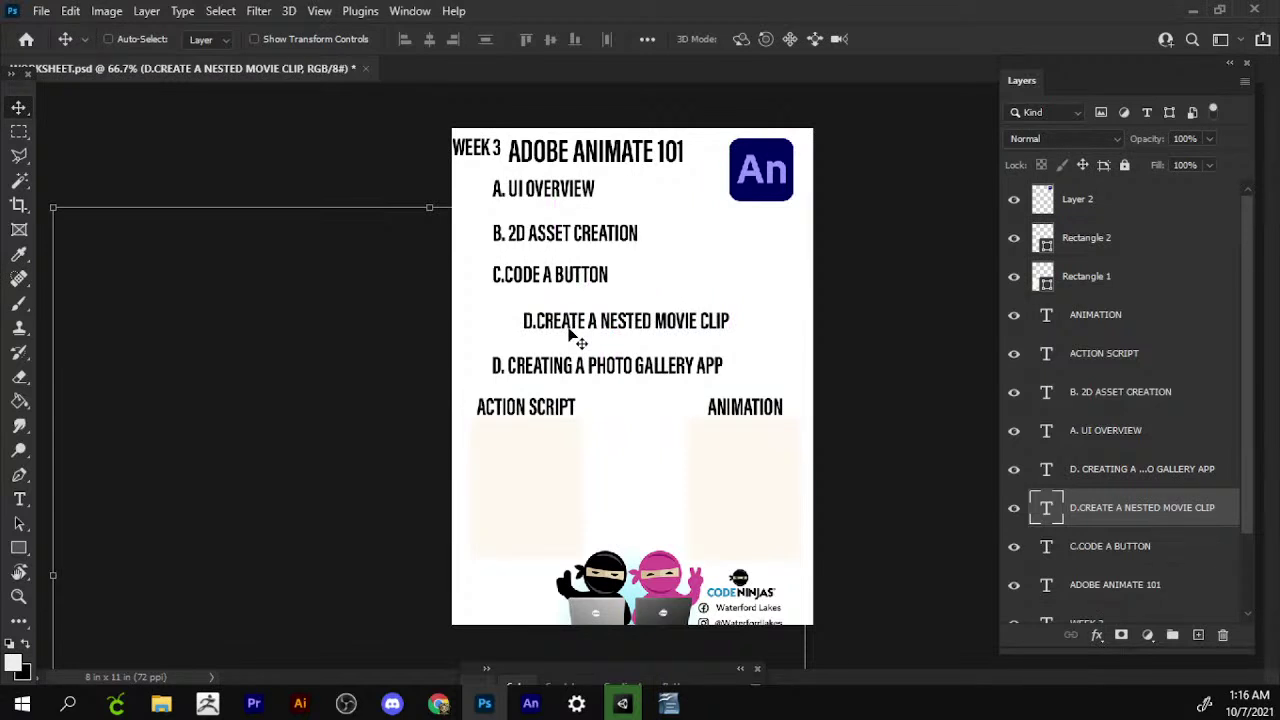
key("Delete")
left_click(556, 370, "ctrl")
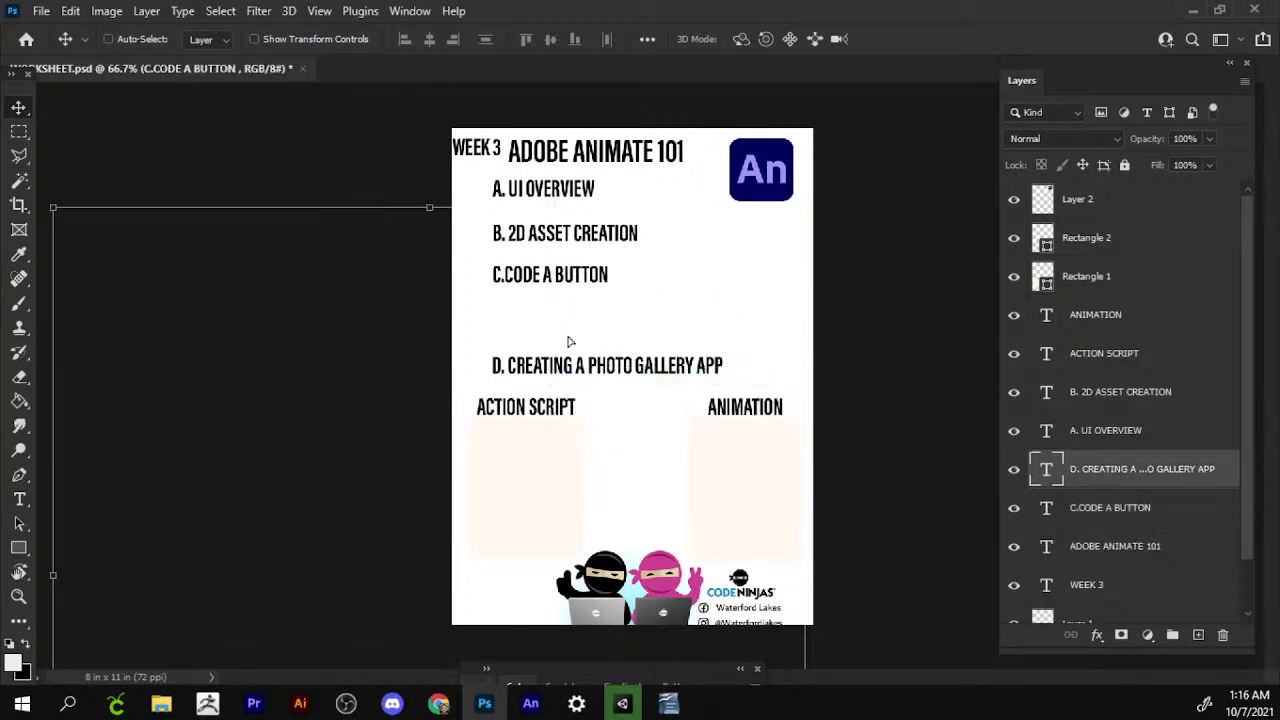
left_click_drag(567, 341, 546, 331)
Reword the D line to PUT IT ALL TOGETHER TO CREATE A PHOTO GALLERY APP.
key("t")
left_click(507, 315)
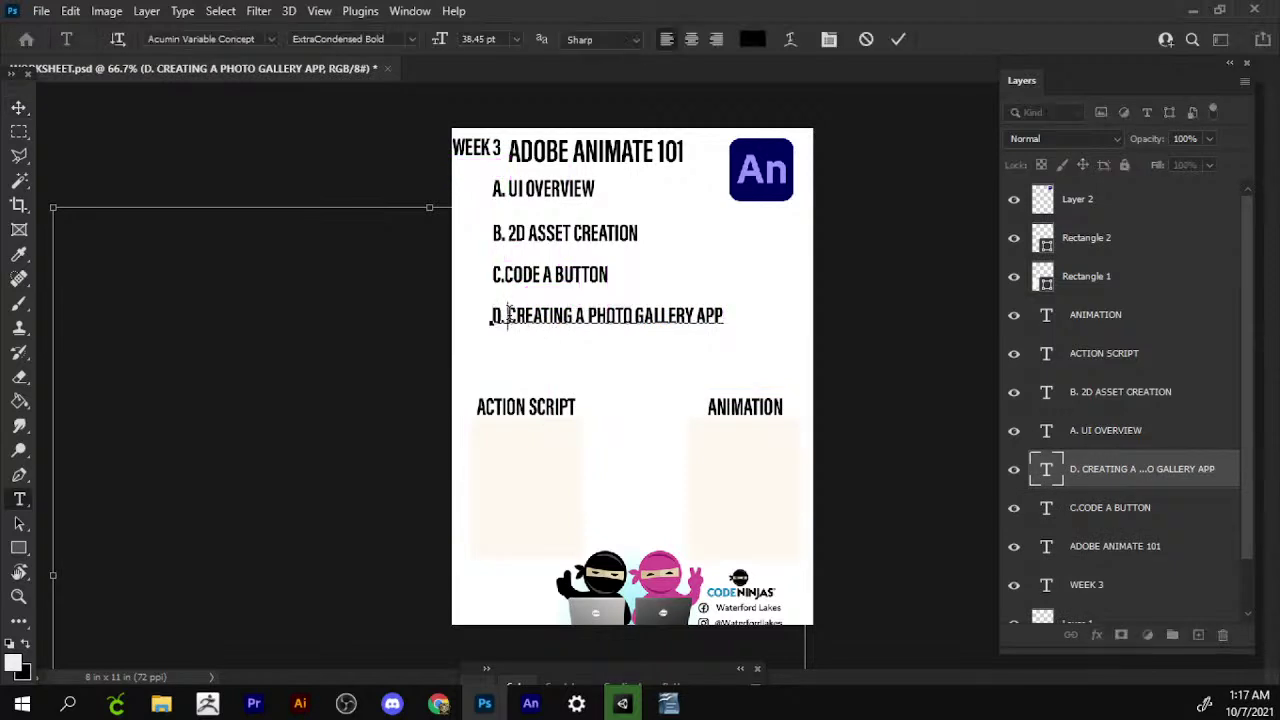
type("PUT IT ALL T")
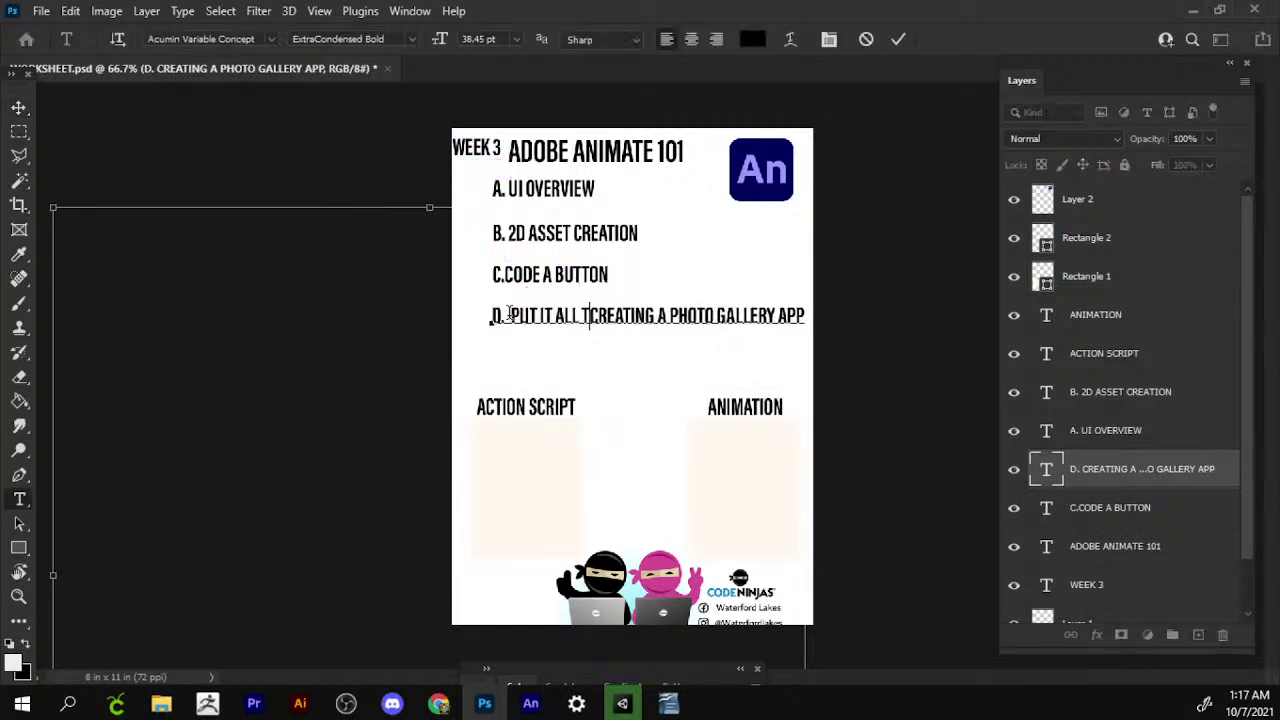
type("OGETHER ")
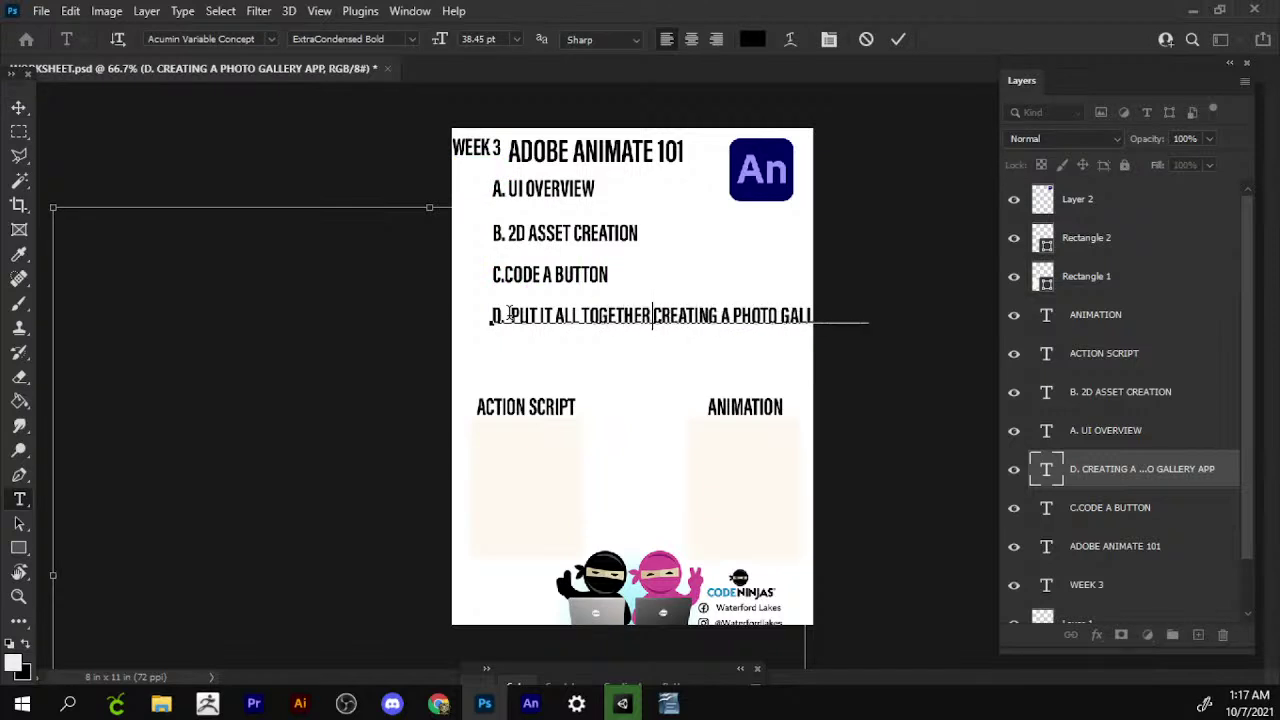
type("TO")
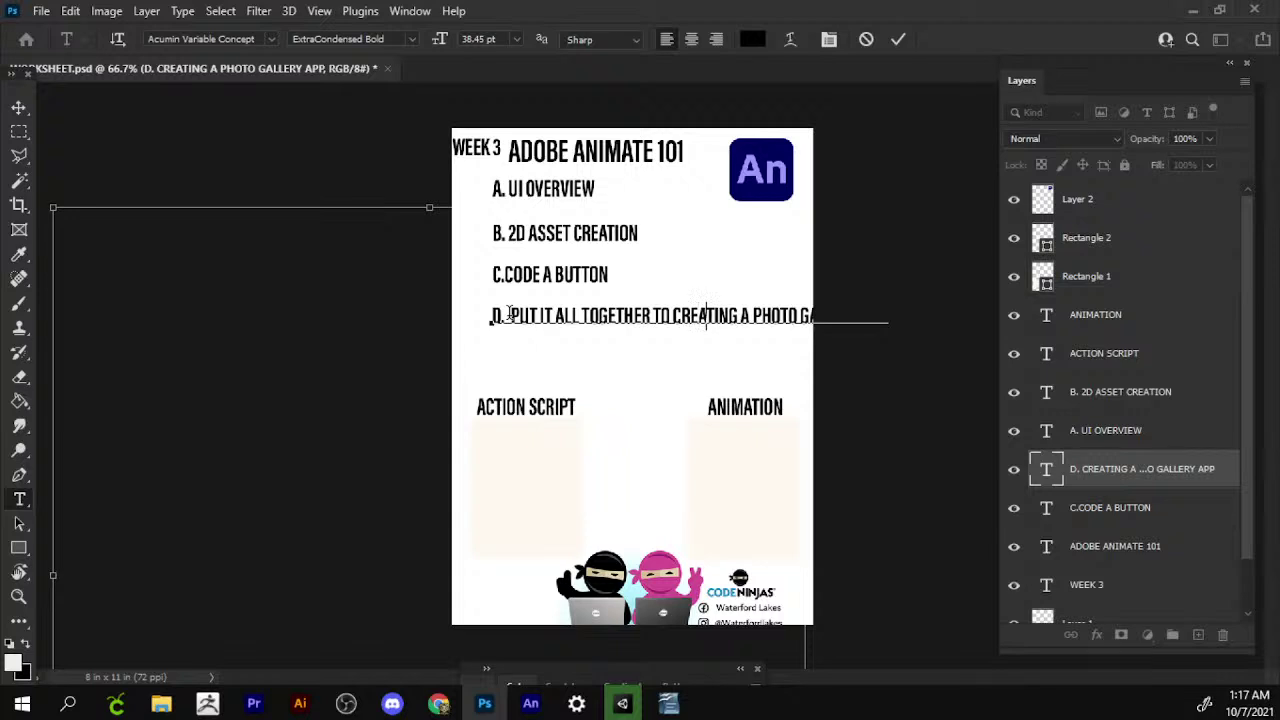
key("Right")
key("Right")
key("Right")
key("BackSpace")
key("BackSpace")
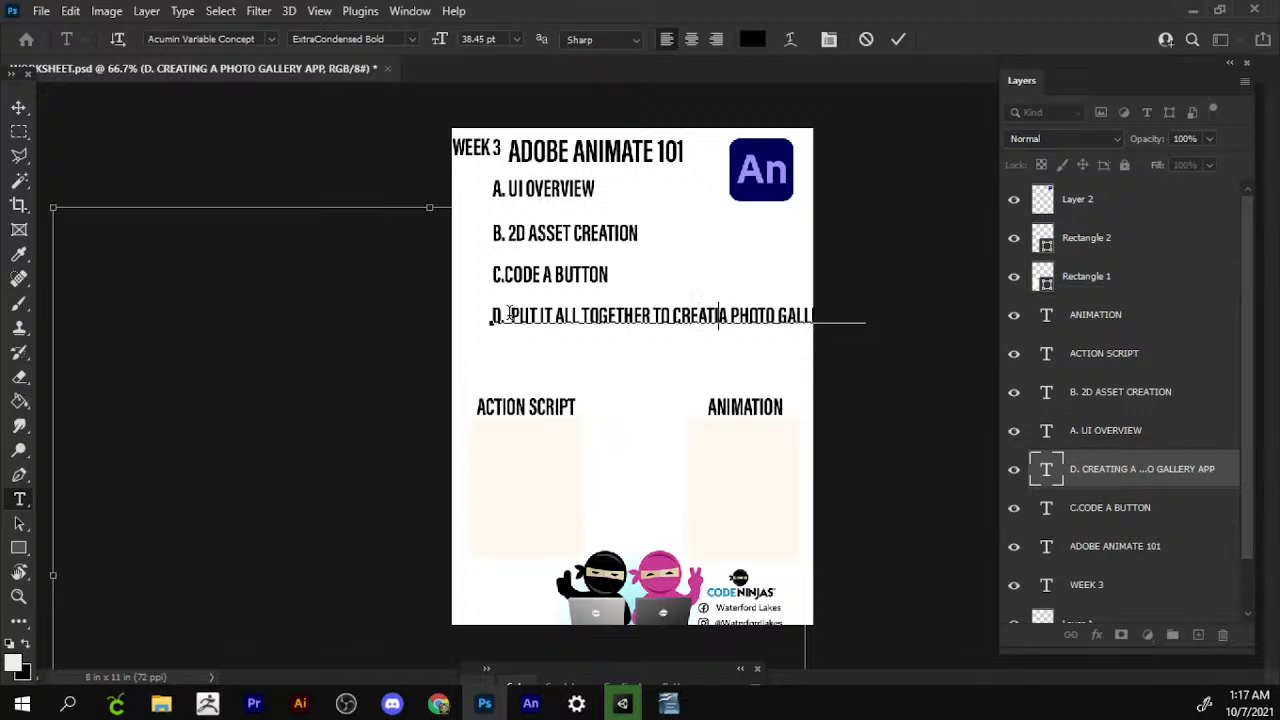
key("BackSpace")
type("E")
key("Return")
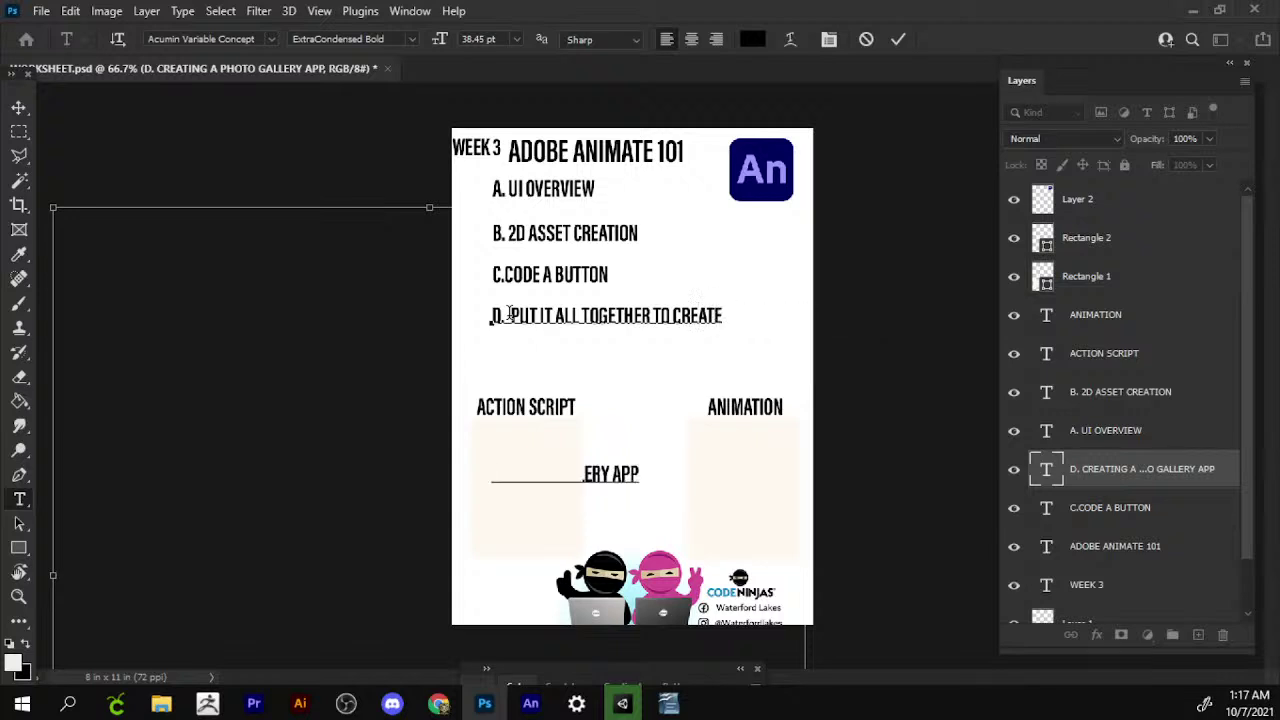
key("BackSpace")
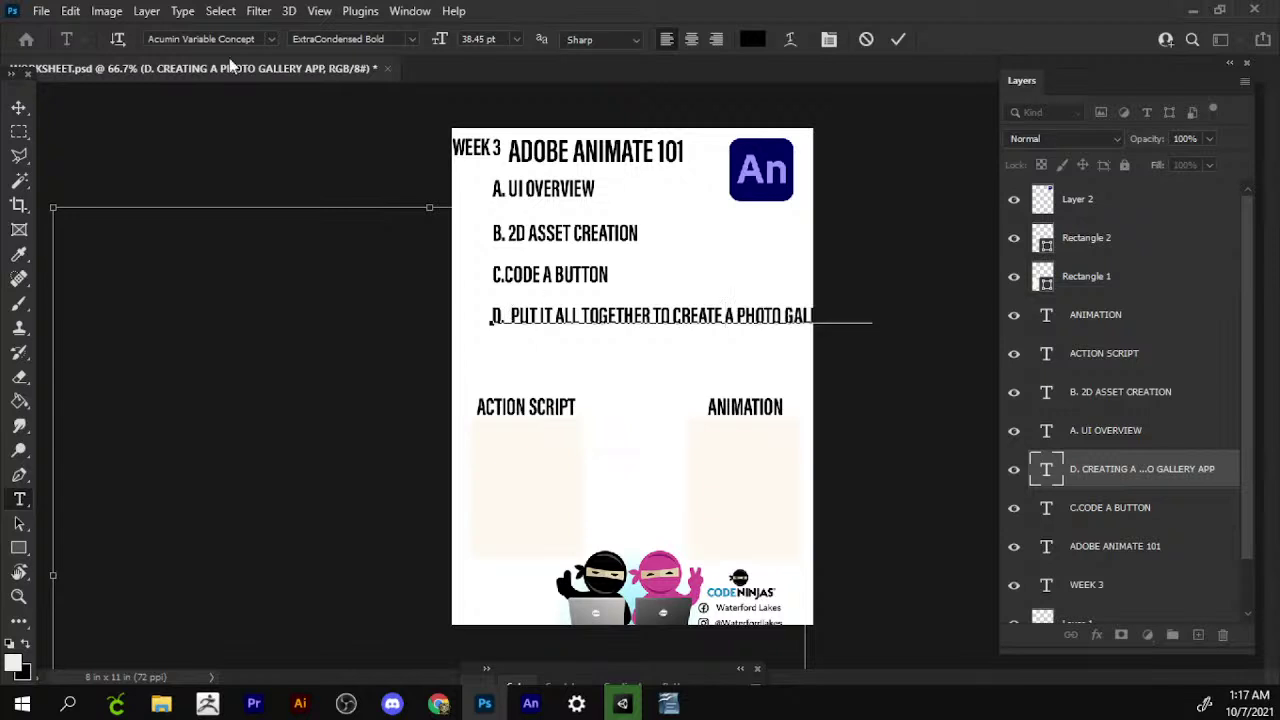
left_click(19, 107)
Shift the A. UI OVERVIEW line left after undoing an accidental move of the D line.
left_click_drag(632, 340, 605, 282)
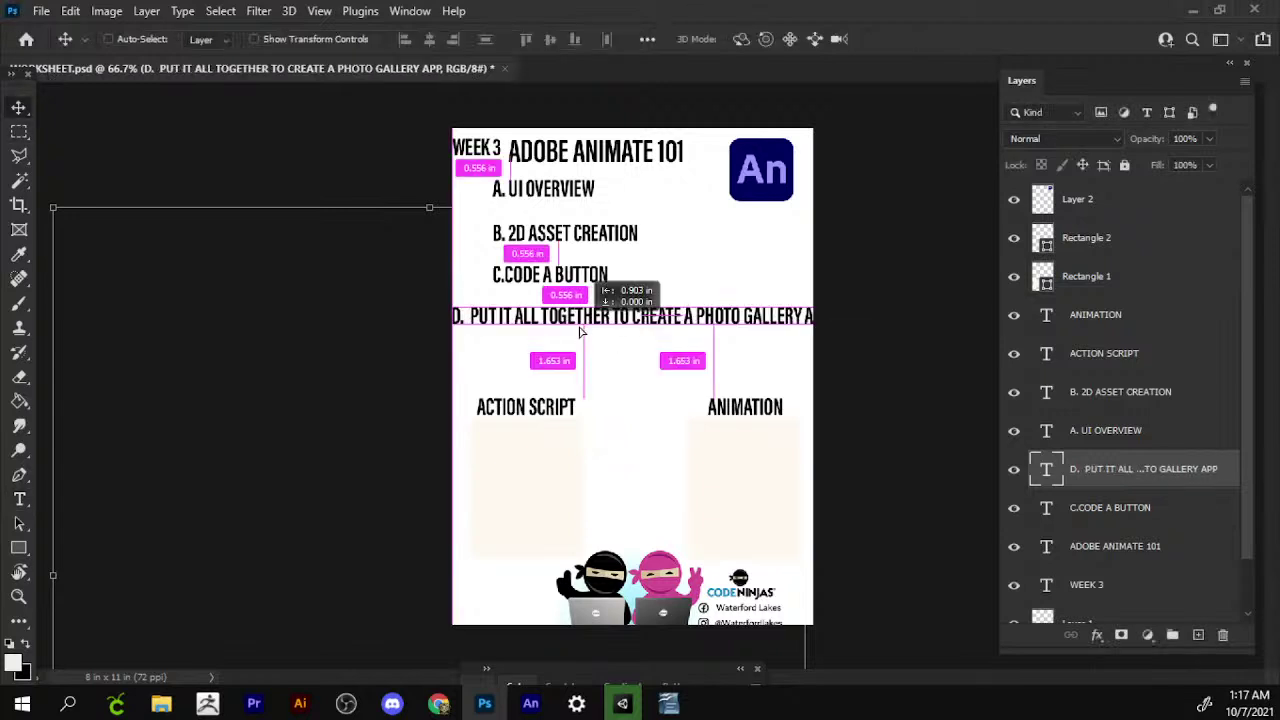
key("ctrl+z")
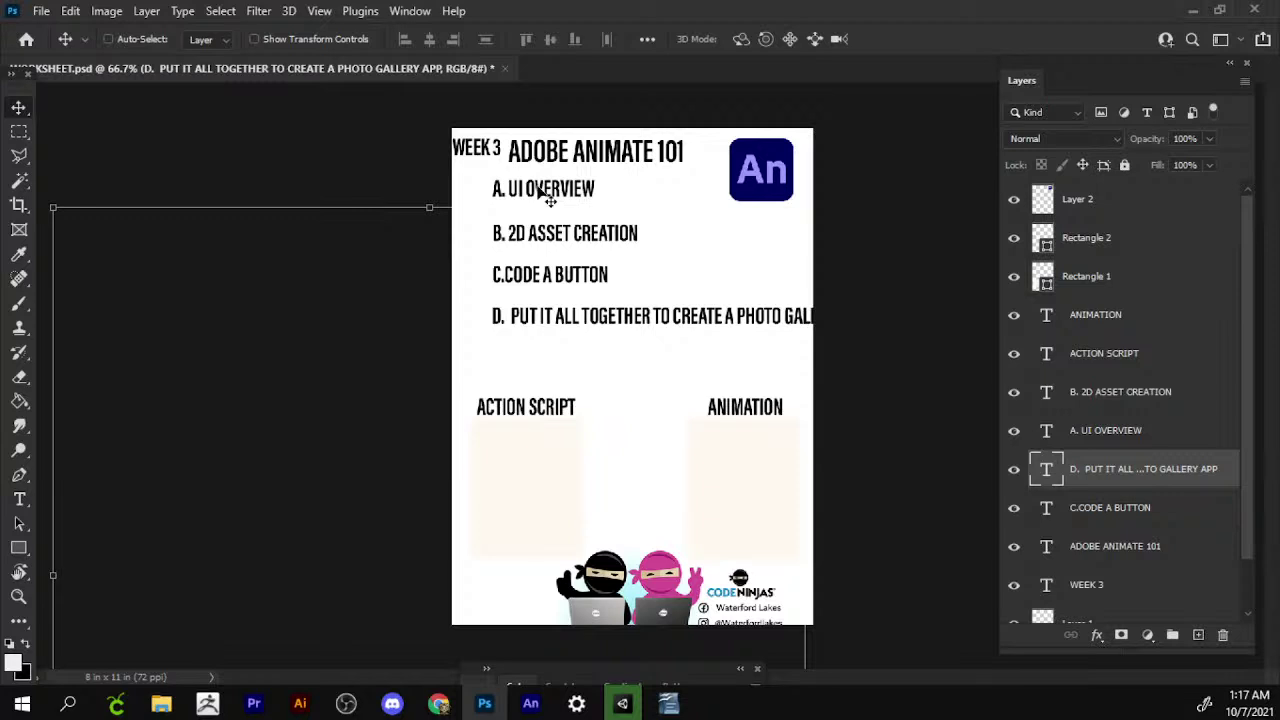
right_click(549, 200)
left_click(570, 195)
left_click_drag(587, 212, 568, 212)
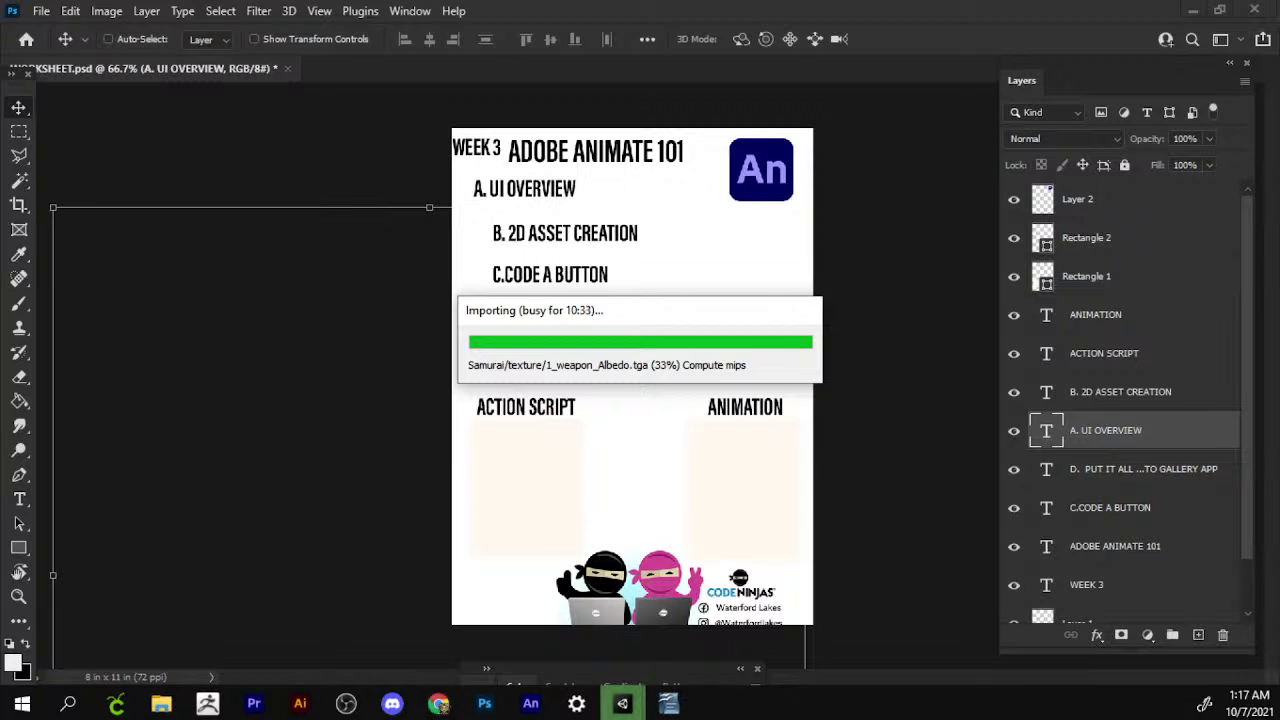
Return to the Big Cats project in Animate and zoom the stage out to 50%.
left_click(530, 704)
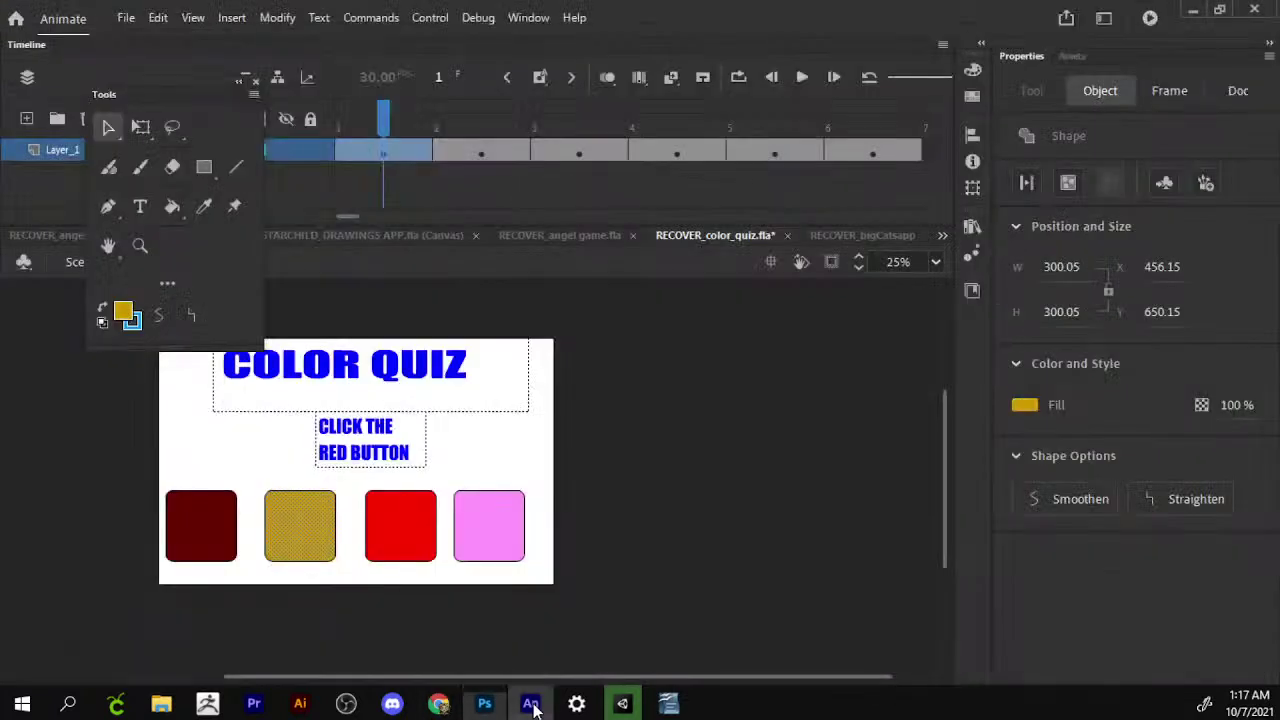
left_click(860, 234)
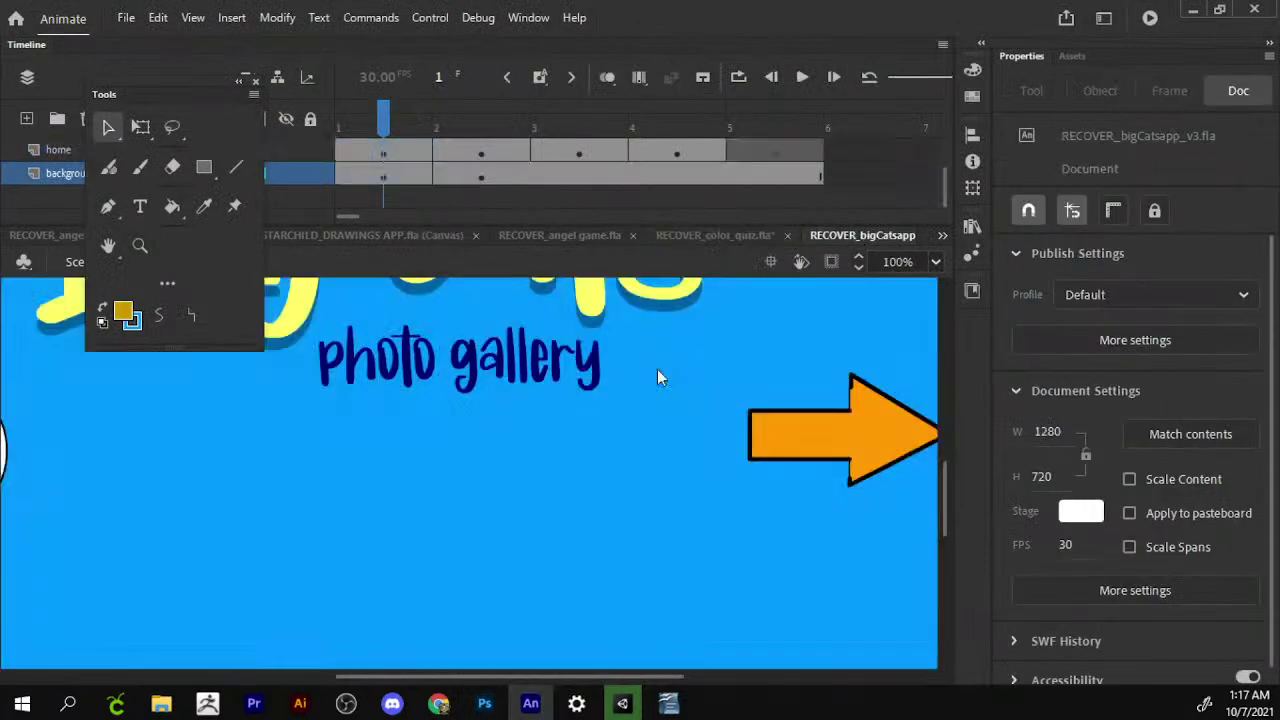
scroll(657, 377, "down", 2)
left_click(140, 248)
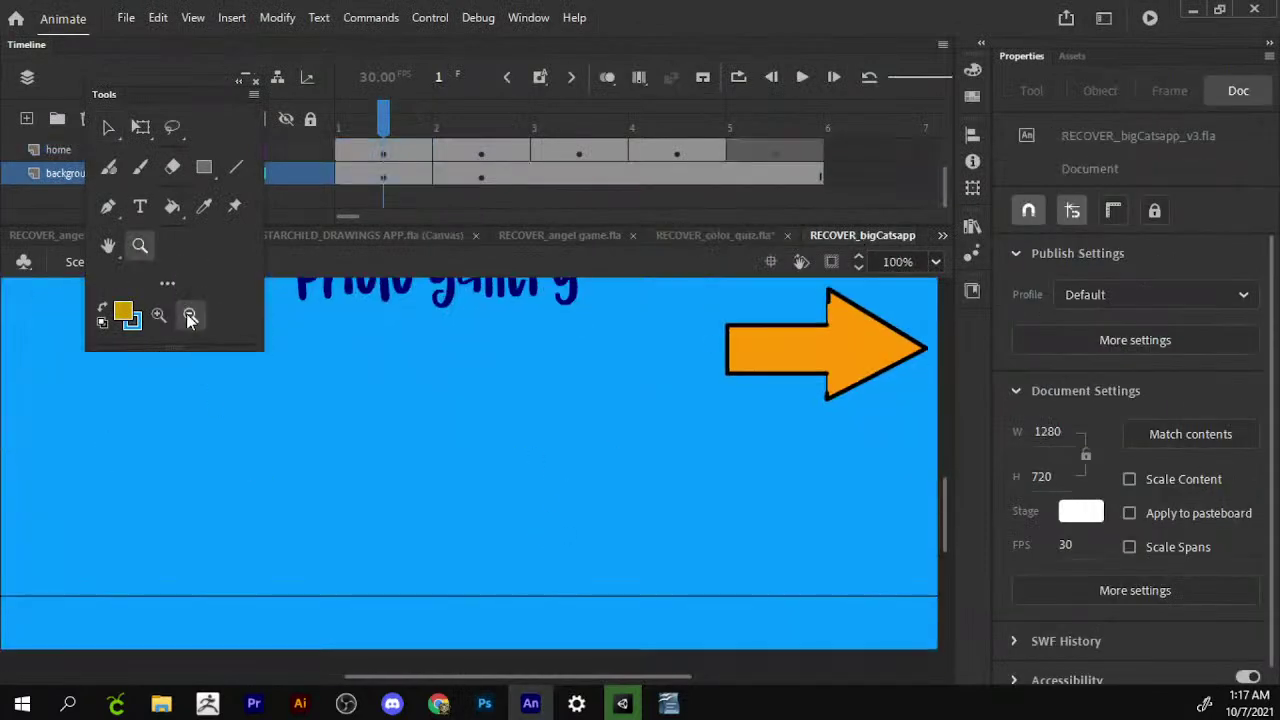
left_click(473, 418)
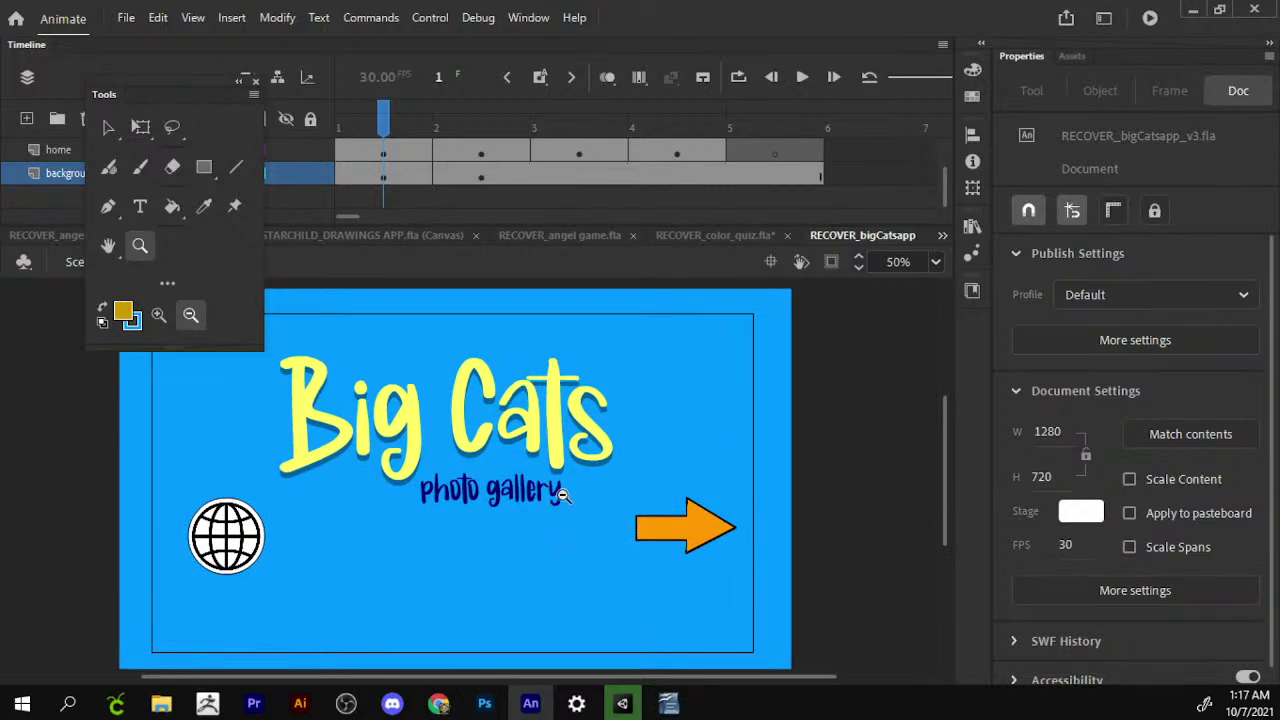
left_click(109, 128)
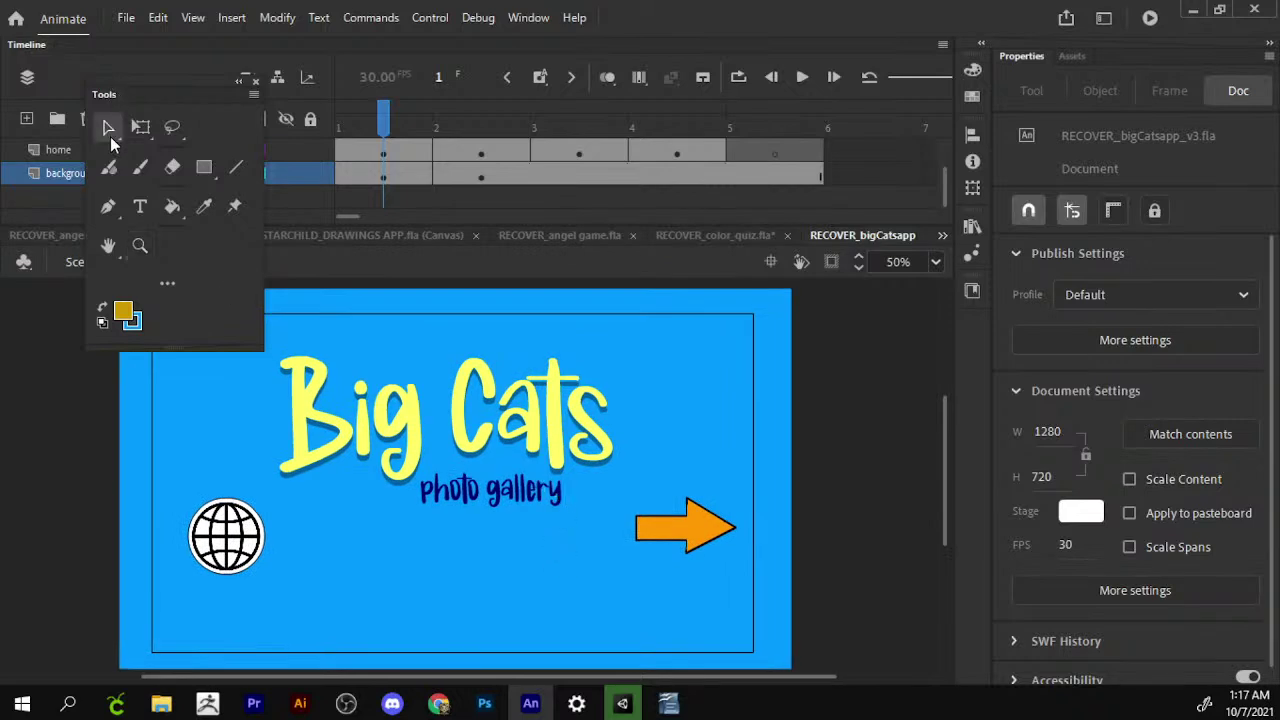
Save the project as BIGCAT_APP4.fla in the Desktop's 10.7 folder.
left_click(126, 18)
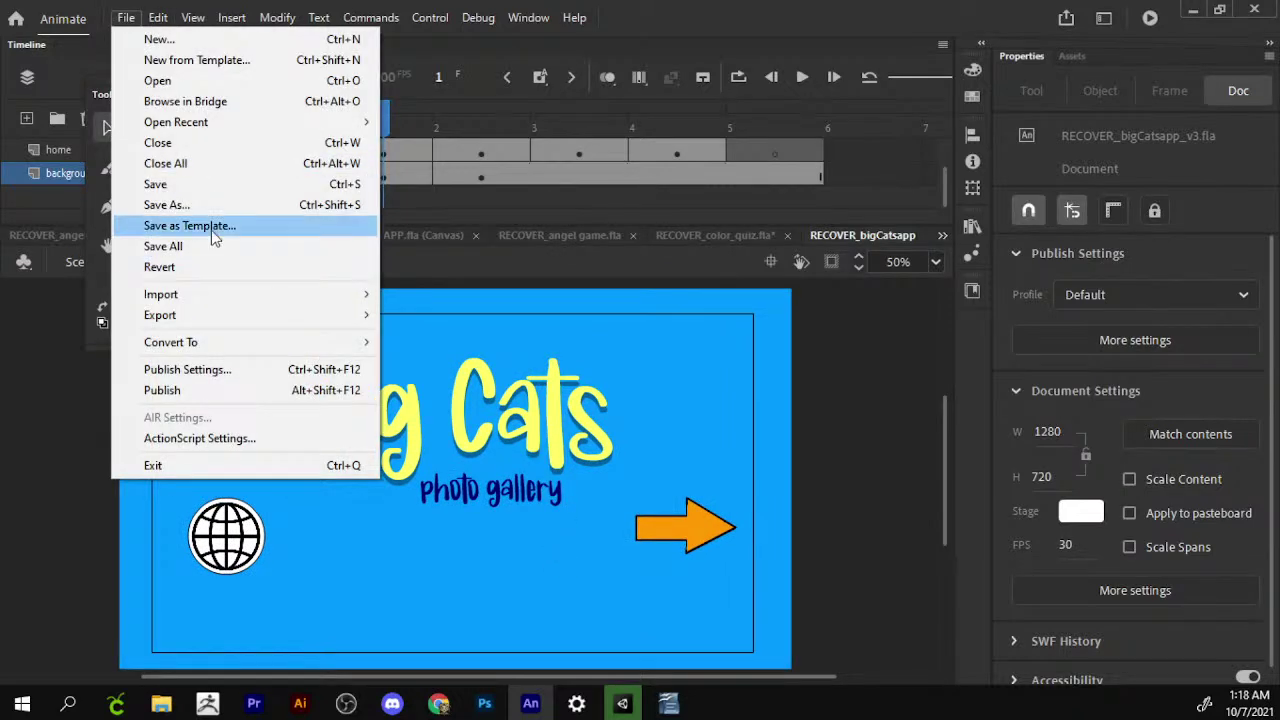
left_click(204, 208)
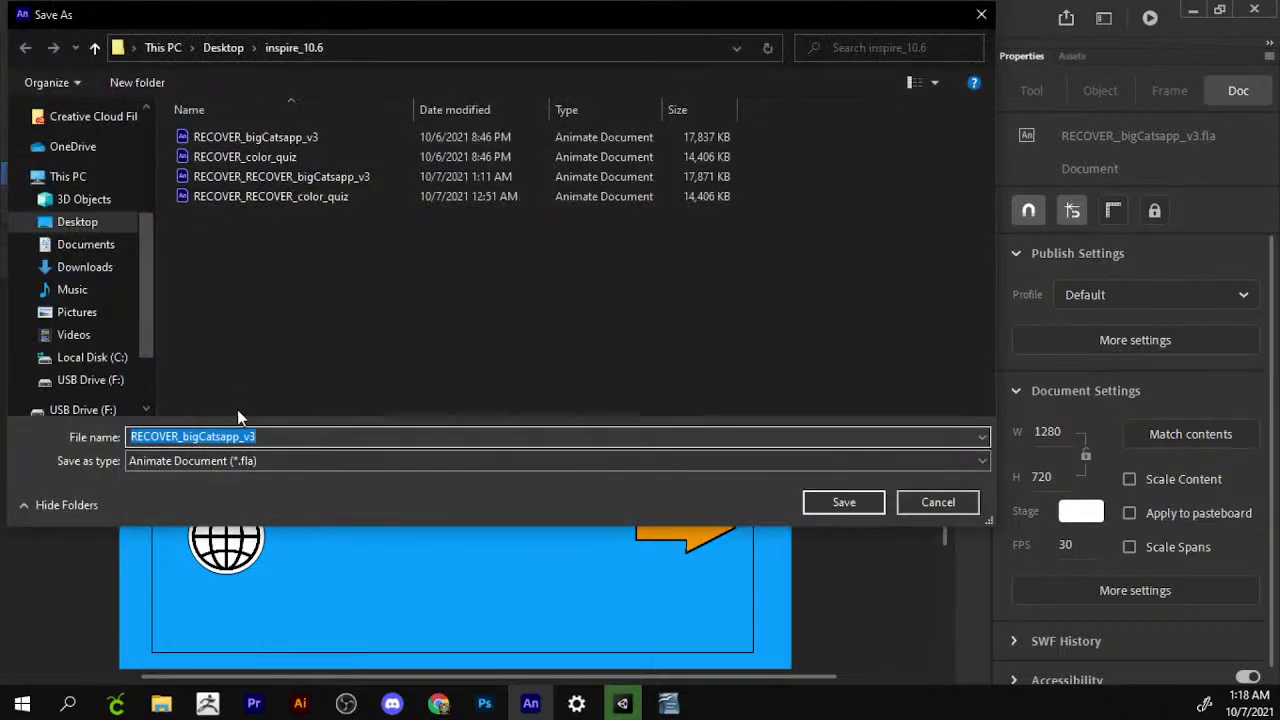
left_click(70, 222)
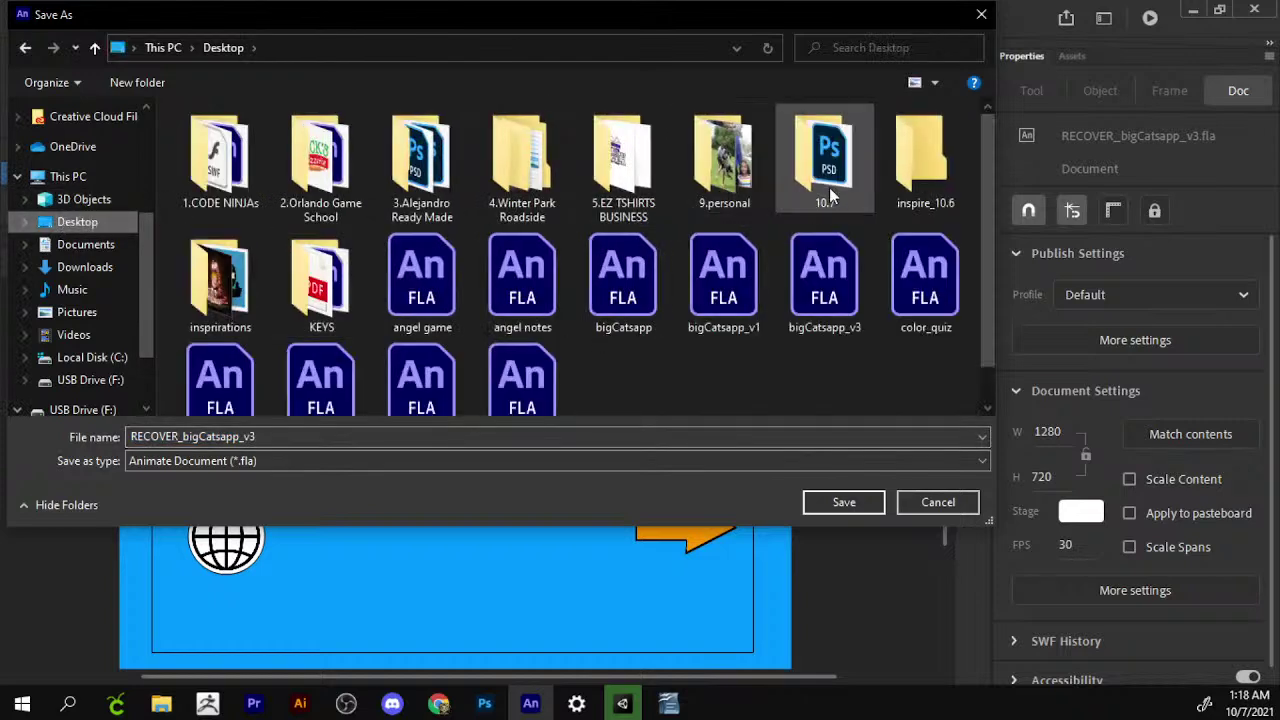
double_click(829, 190)
double_click(300, 436)
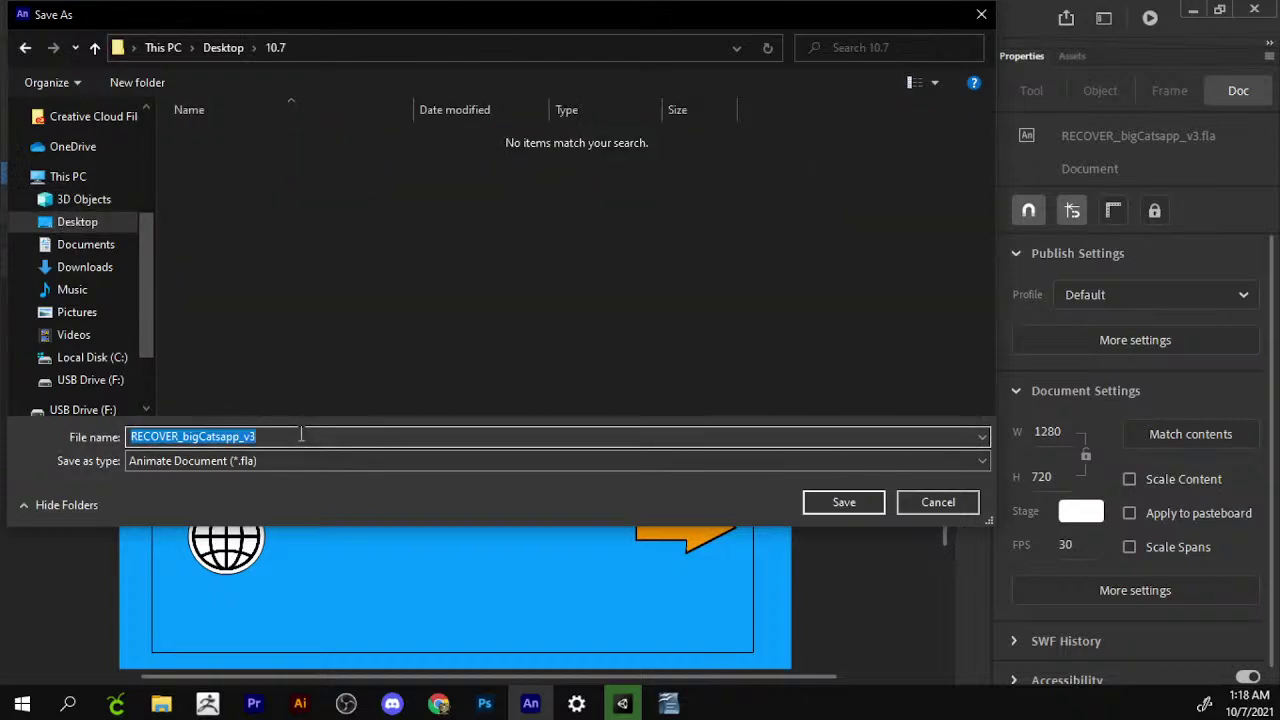
type("BIGCAT_APP4")
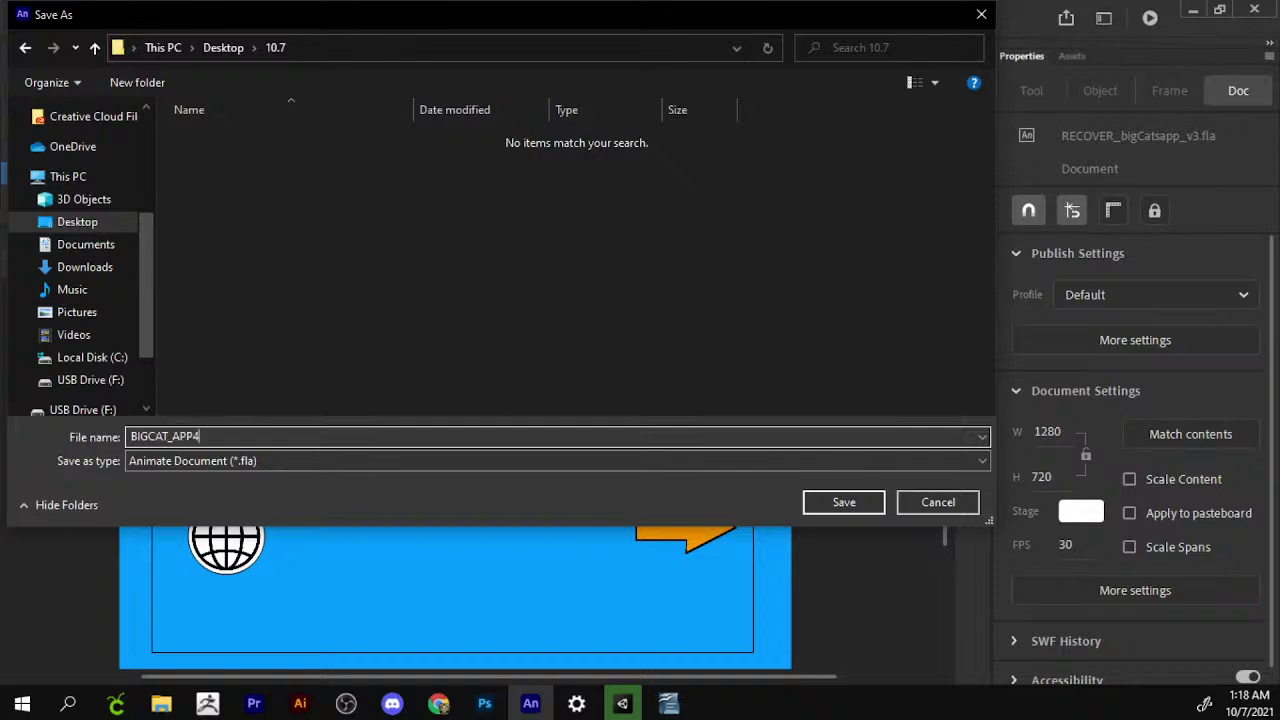
key("Return")
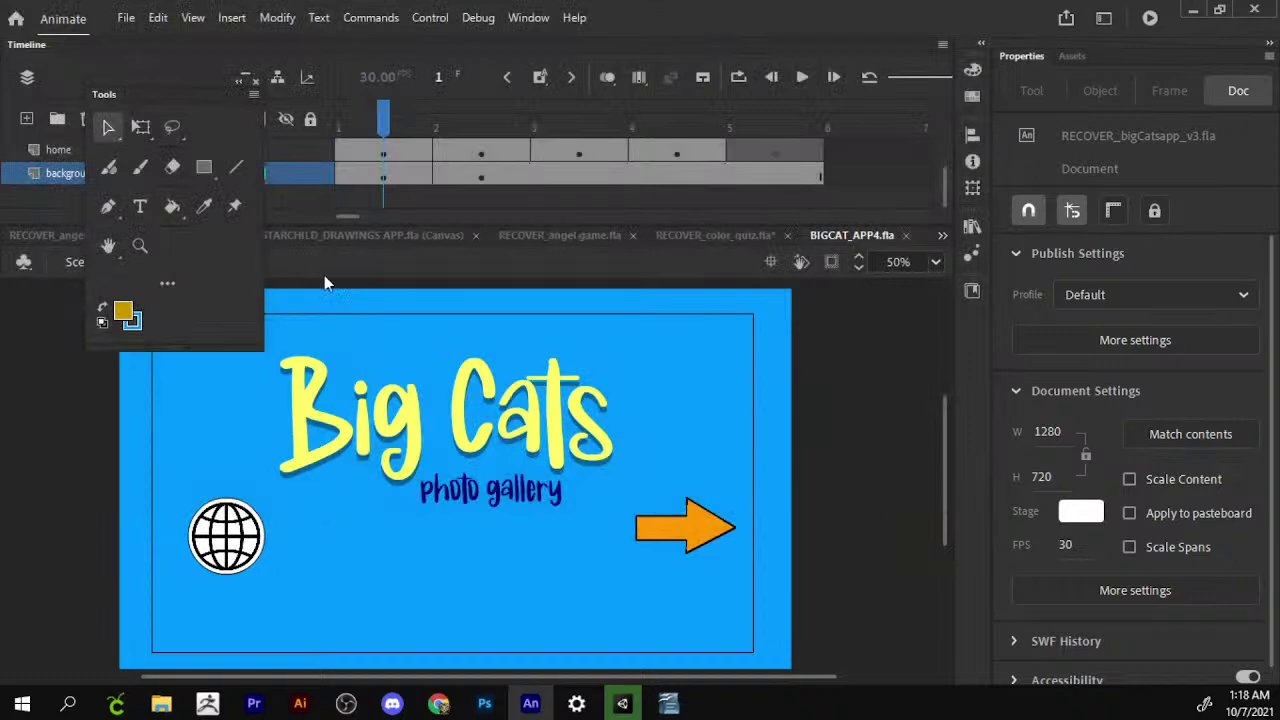
Arrange the Big Cats title, orange next arrow and globe button into one row.
mouse_move(476, 458)
left_mouse_down()
mouse_move(493, 547)
mouse_move(503, 509)
mouse_move(510, 523)
left_mouse_up()
left_click_drag(714, 550, 708, 521)
left_click_drag(244, 547, 244, 510)
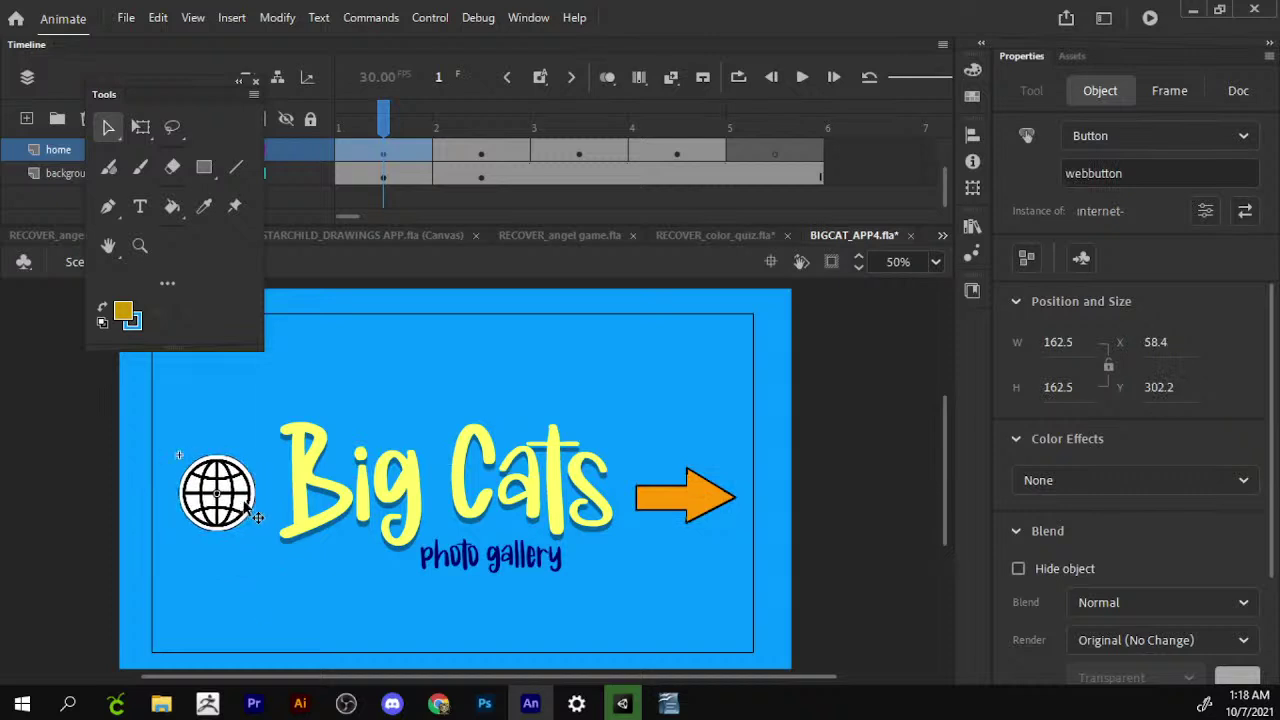
Zoom in on the orange next arrow and open its button symbol for editing.
left_click(722, 498)
key("z")
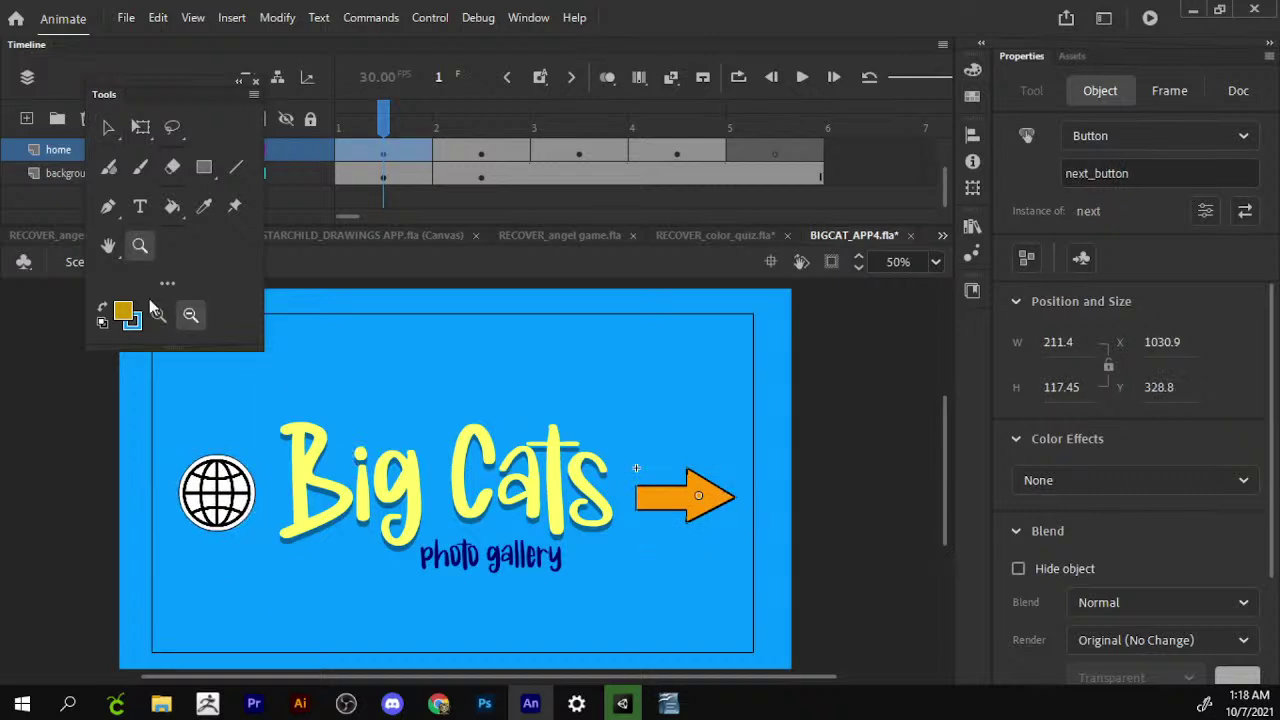
left_click(158, 315)
left_click(699, 499)
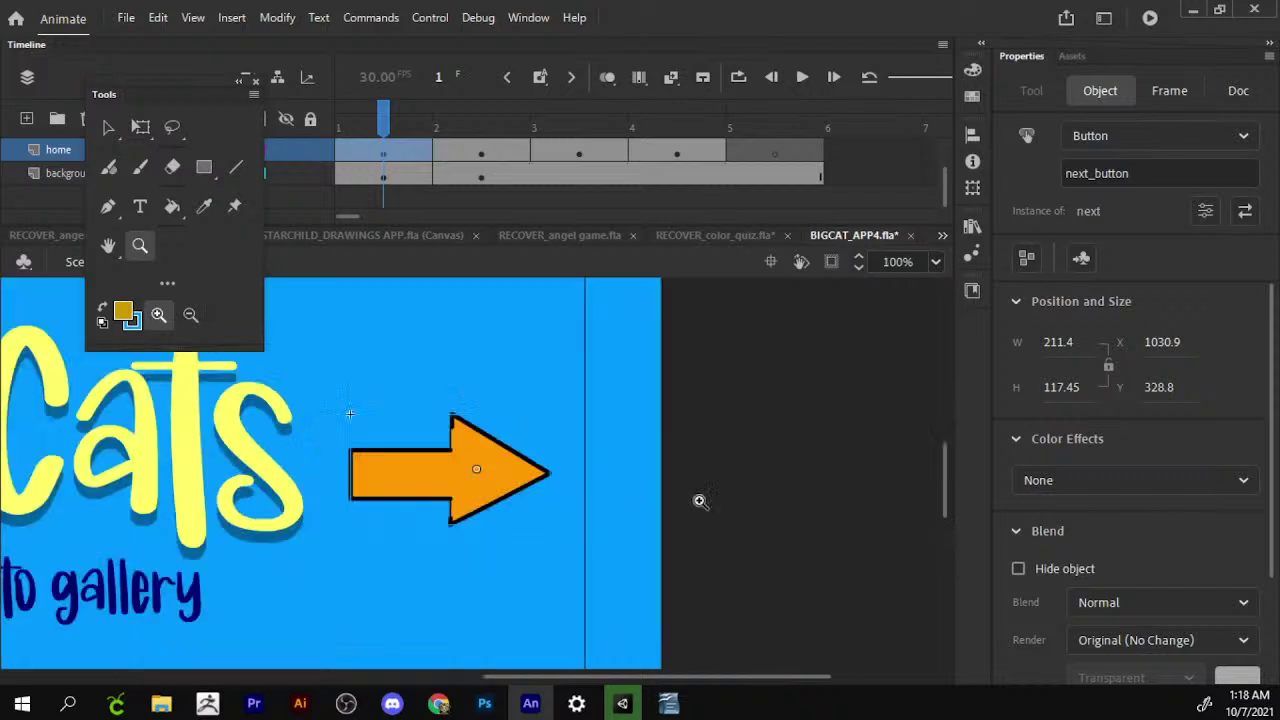
key("v")
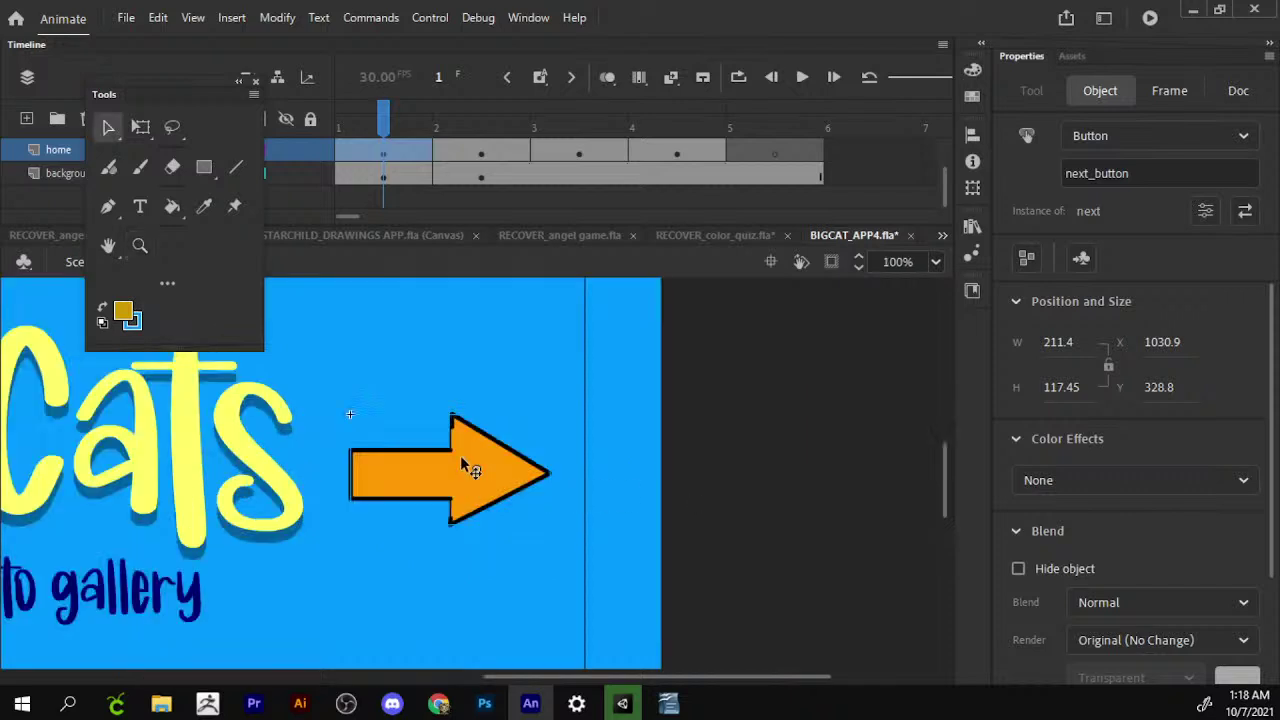
double_click(461, 460)
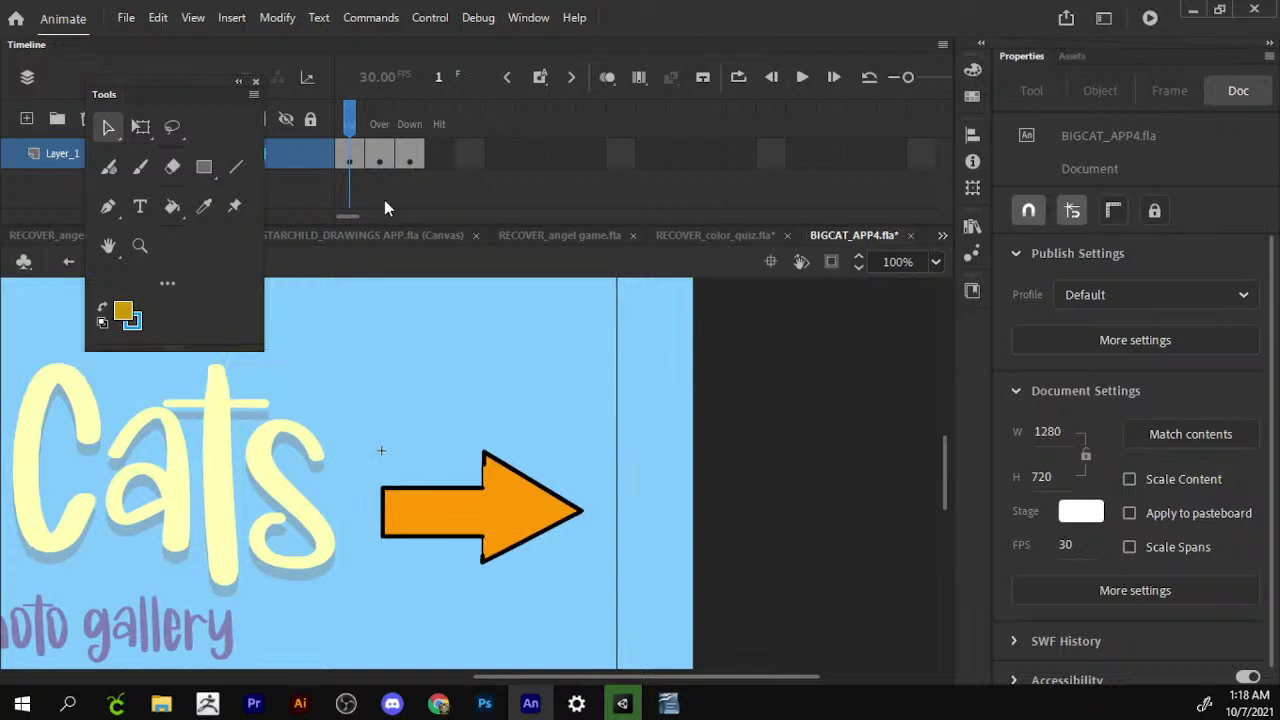
Zoom to 200% on the arrow and draw a horizontal line from its left edge to the tip.
left_click(506, 505)
key("Escape")
key("z")
left_click(486, 556)
key("n")
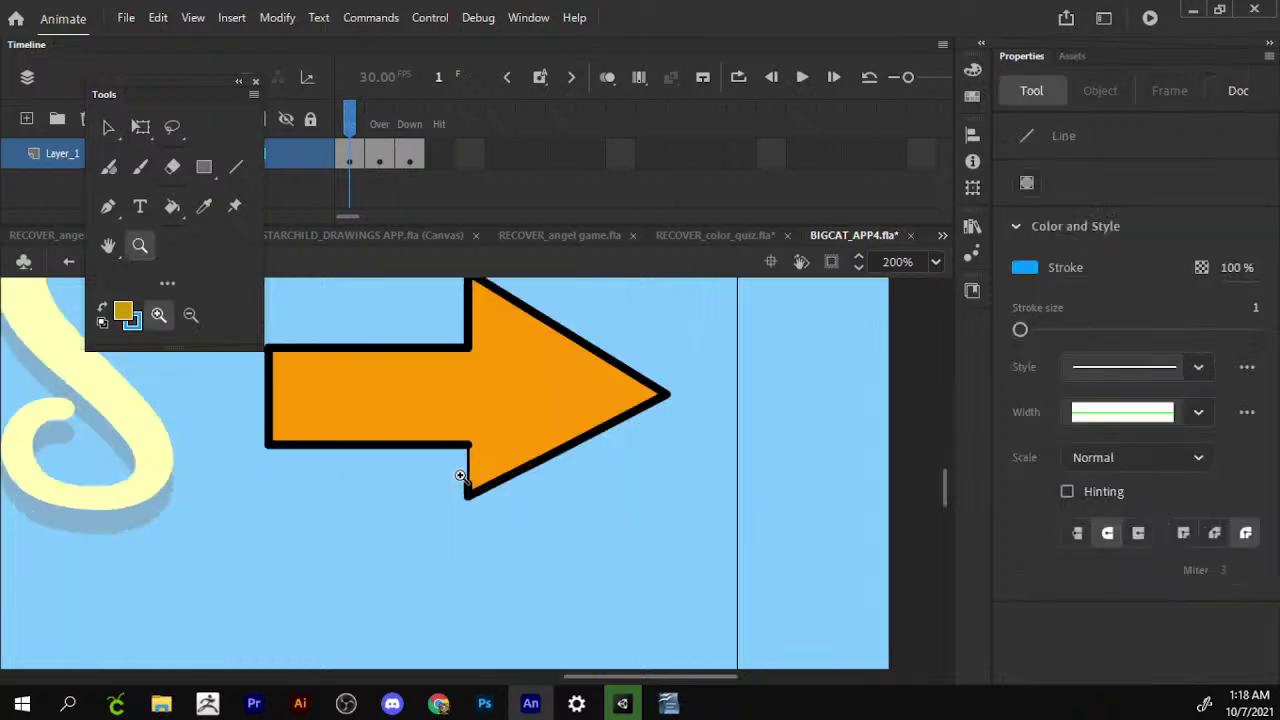
key("v")
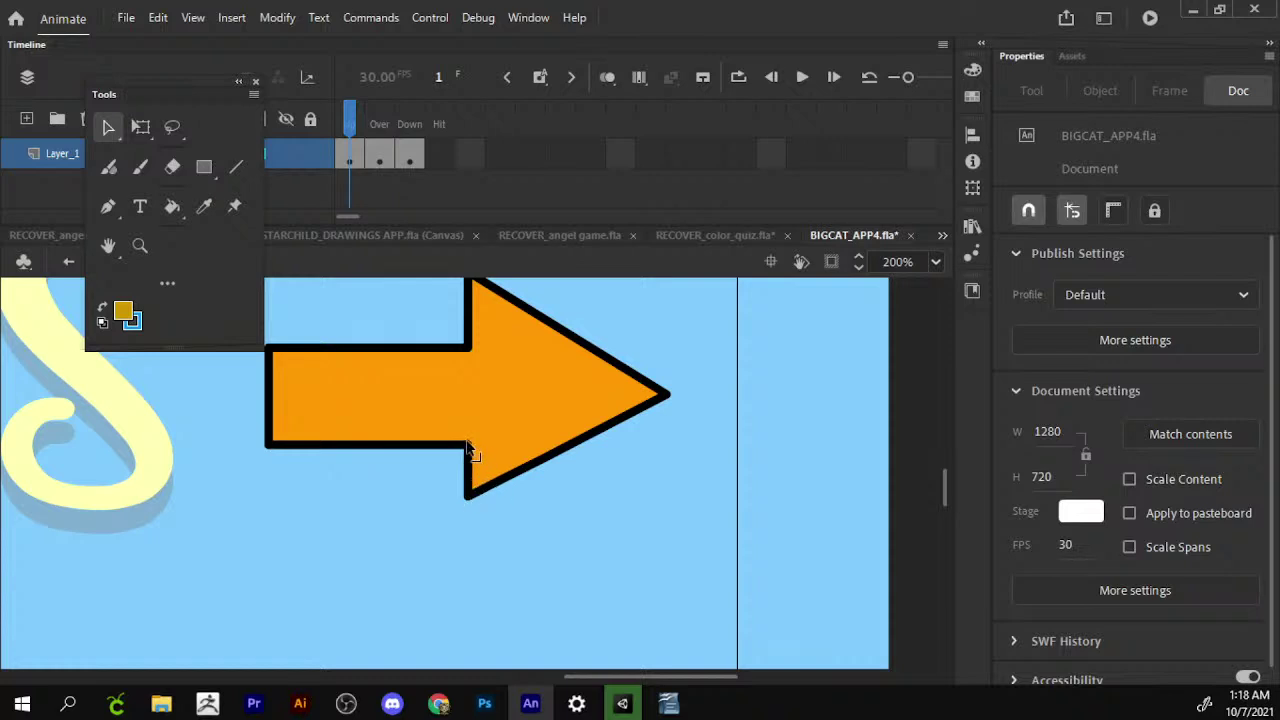
scroll(483, 520, "up", 2)
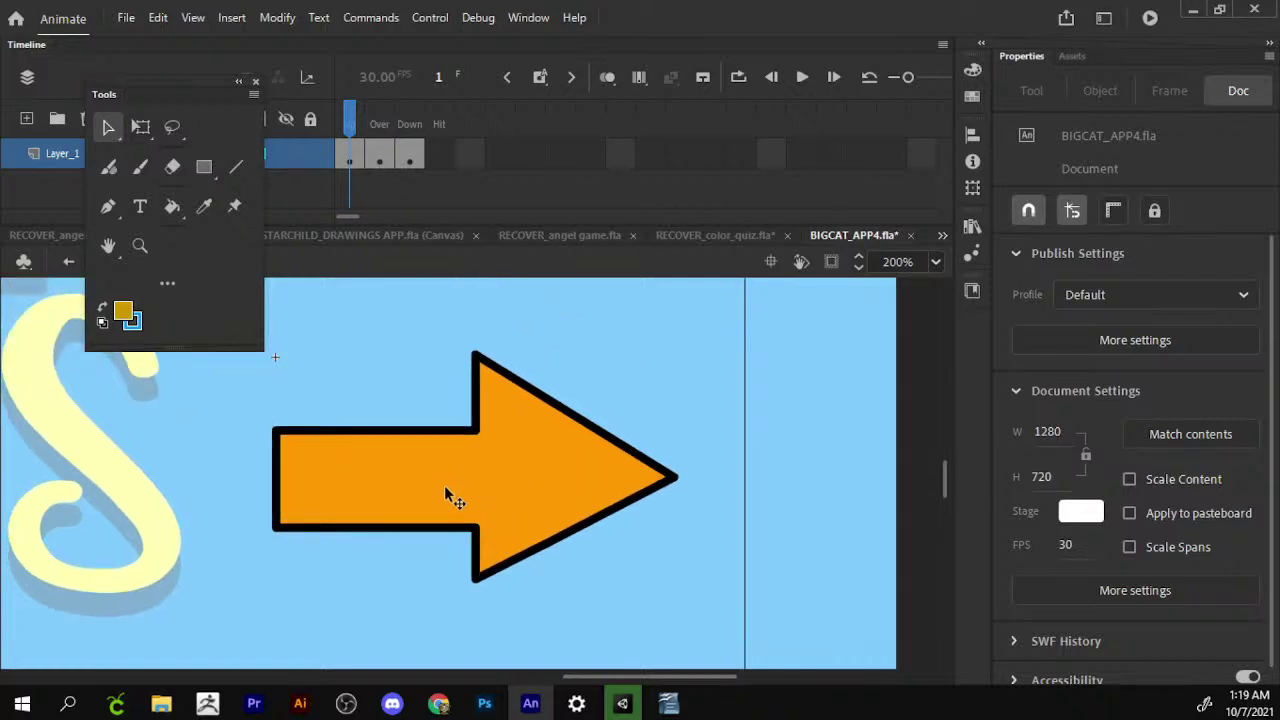
key("n")
mouse_move(677, 477)
left_mouse_down()
mouse_move(230, 477)
mouse_move(273, 477)
left_mouse_up()
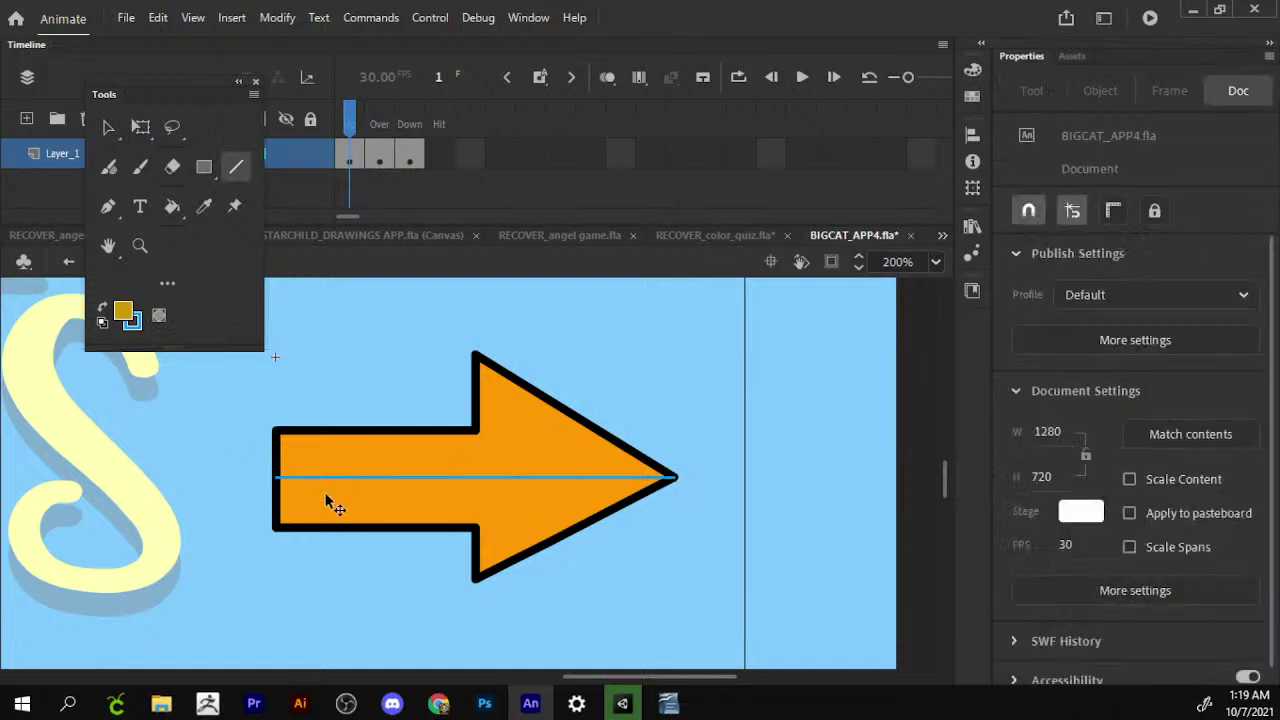
Delete the lower half of the arrow's fill and its outline strokes.
key("v")
left_click(330, 503)
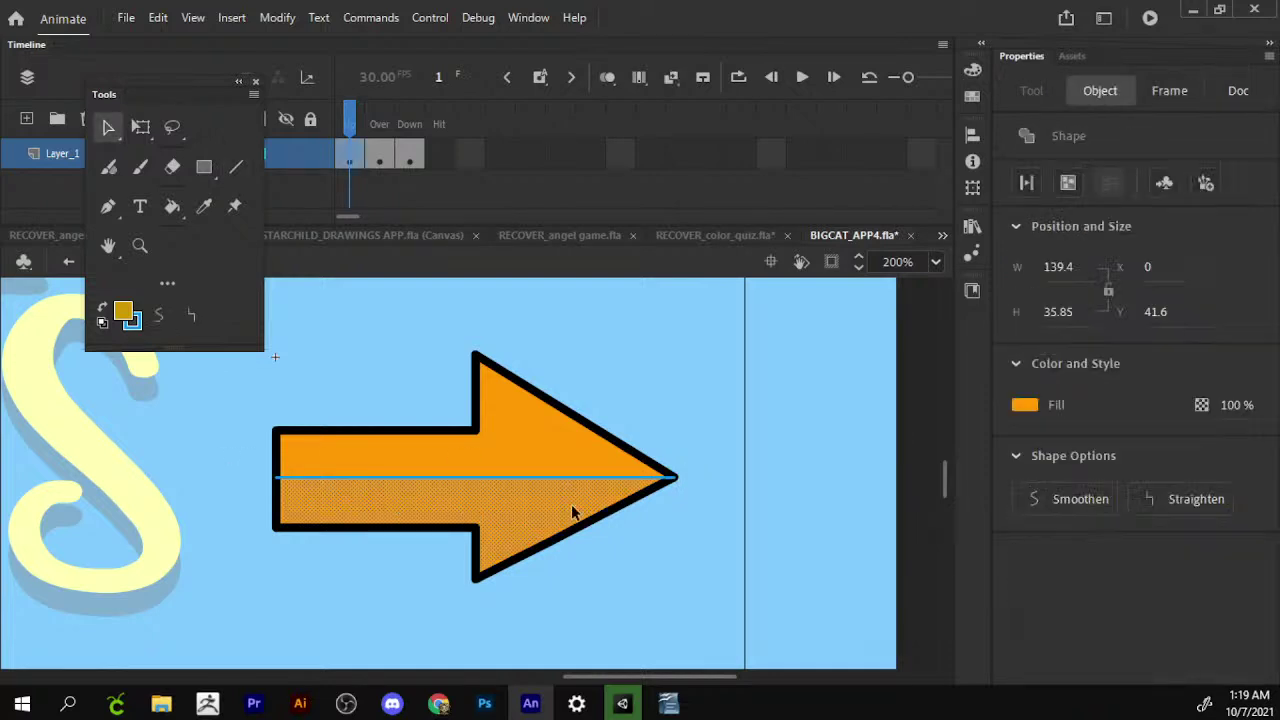
key("Delete")
left_click(602, 521)
left_click(495, 528)
left_click(478, 545)
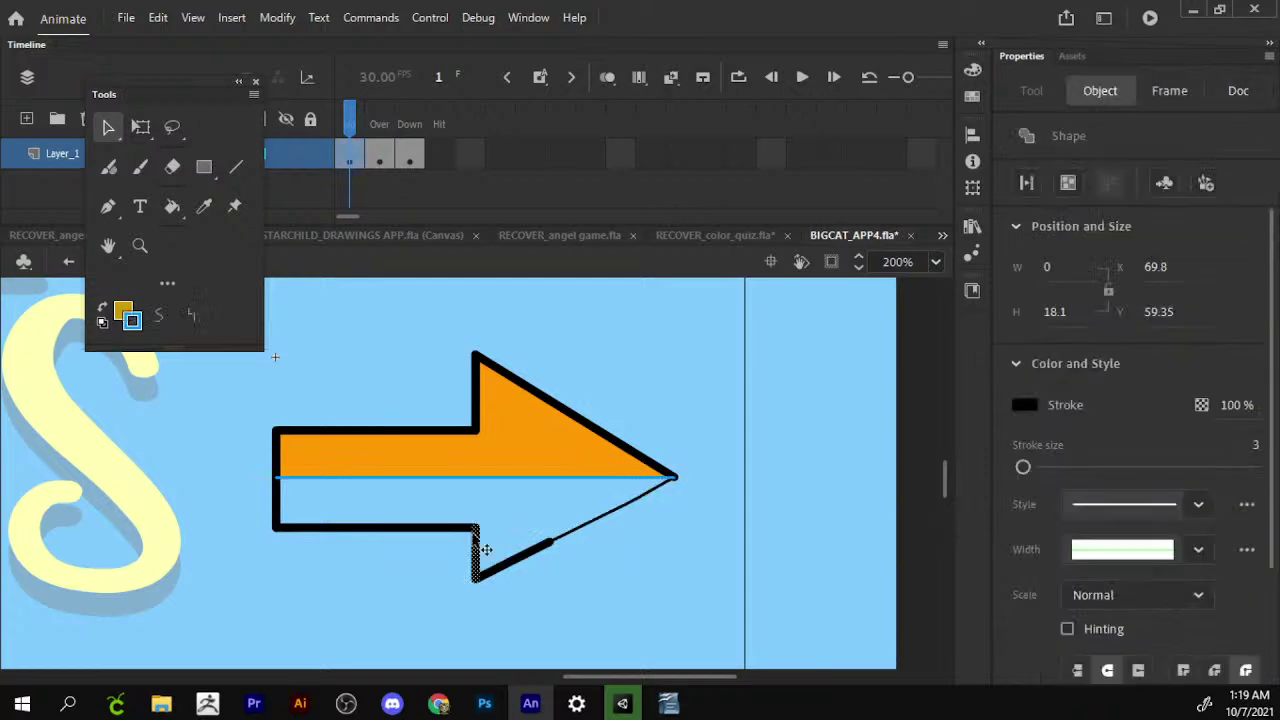
key("Delete")
double_click(424, 529)
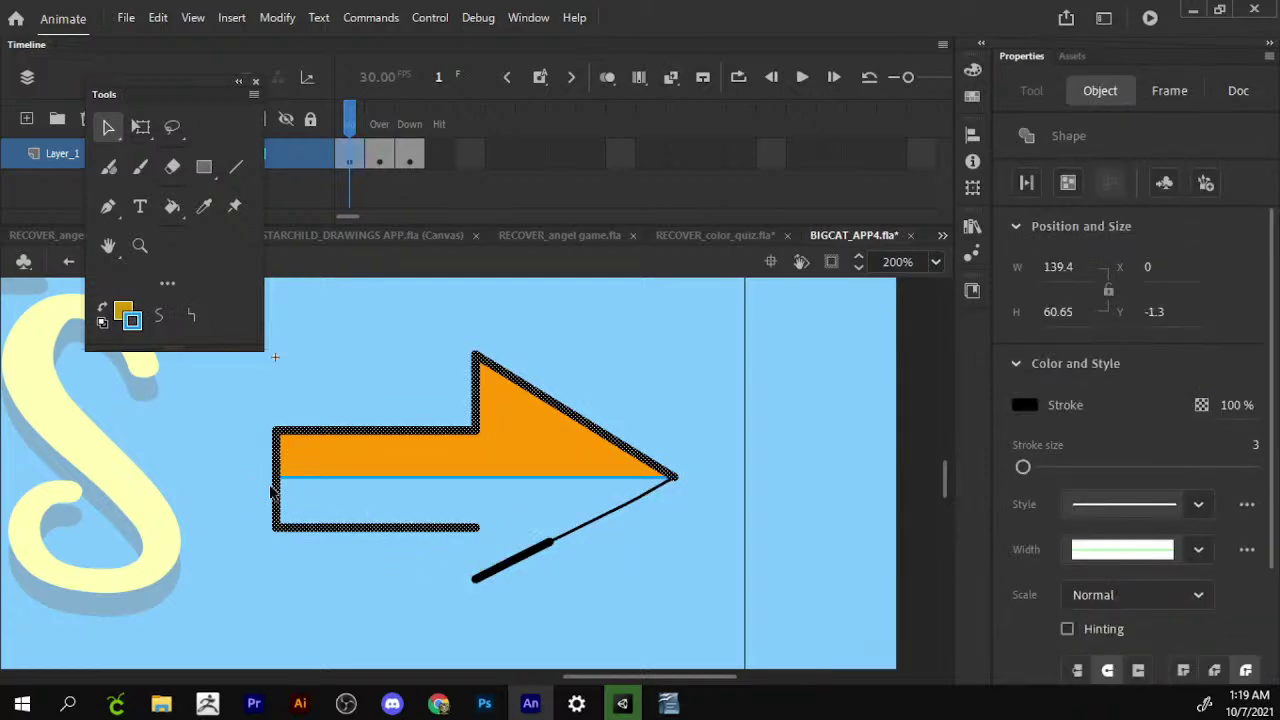
left_click(280, 502)
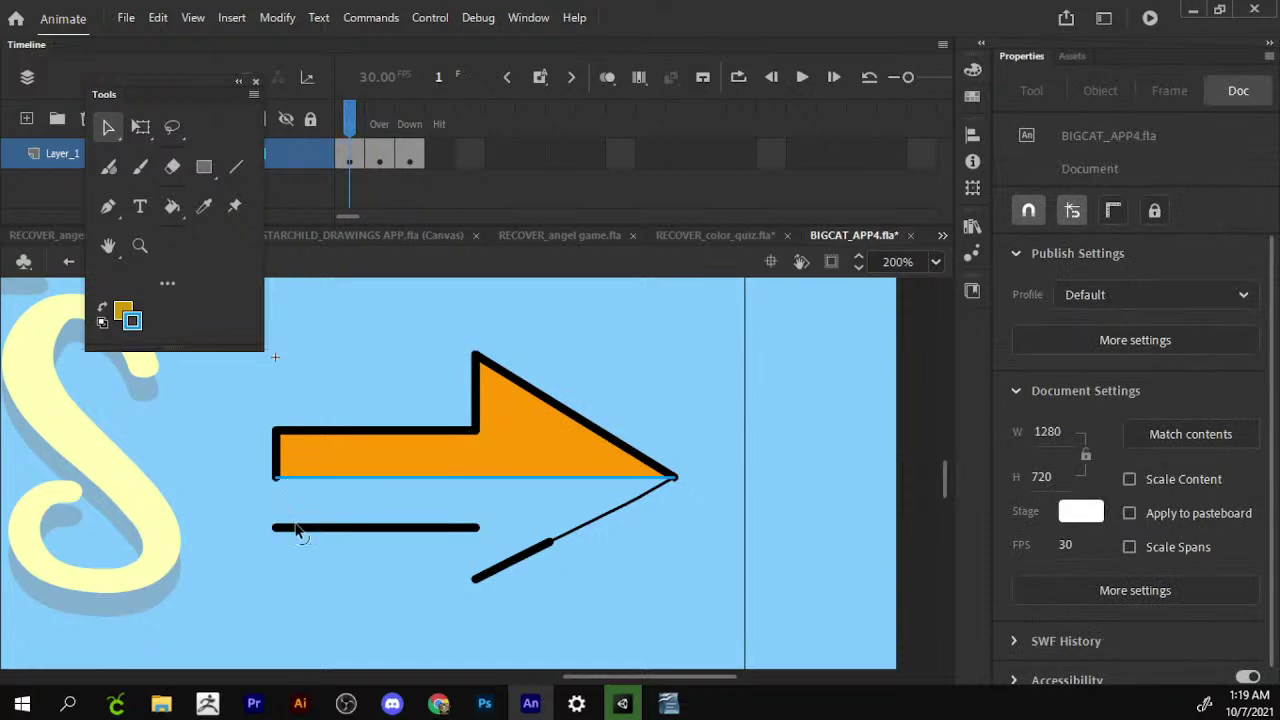
left_click(298, 533)
key("Delete")
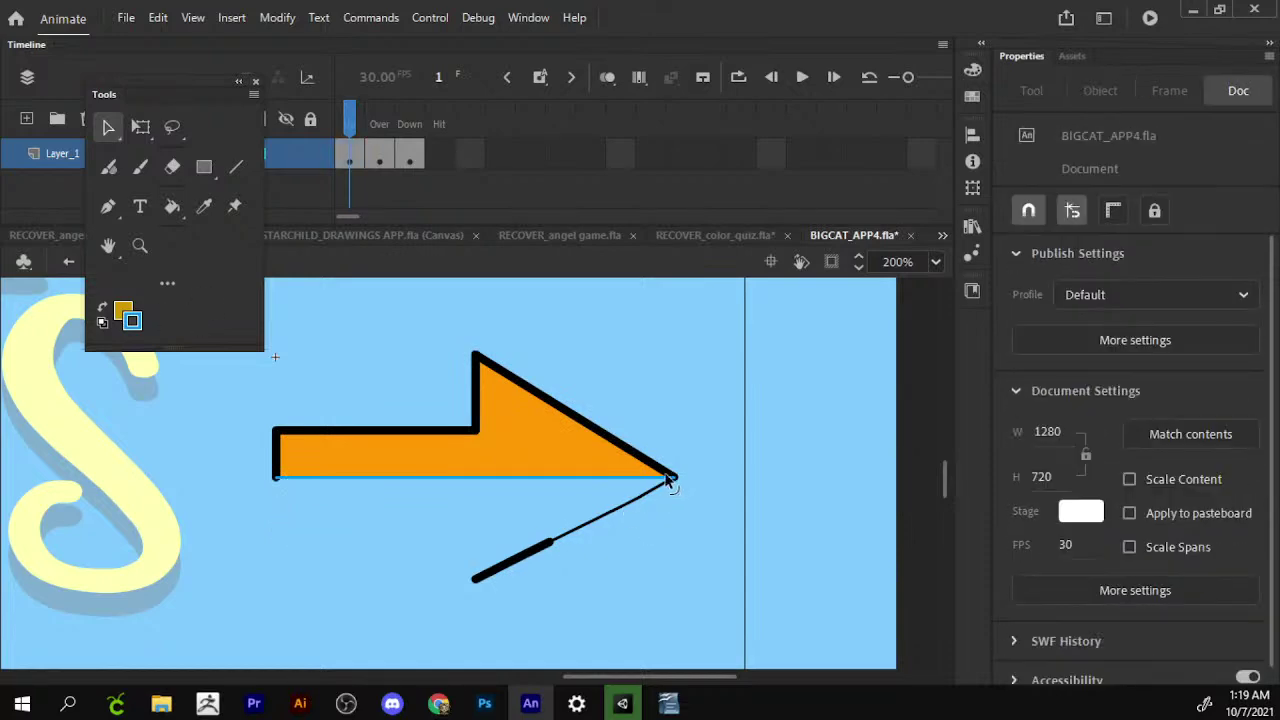
Re-enter the arrow button and delete the leftover diagonal stroke.
double_click(655, 492)
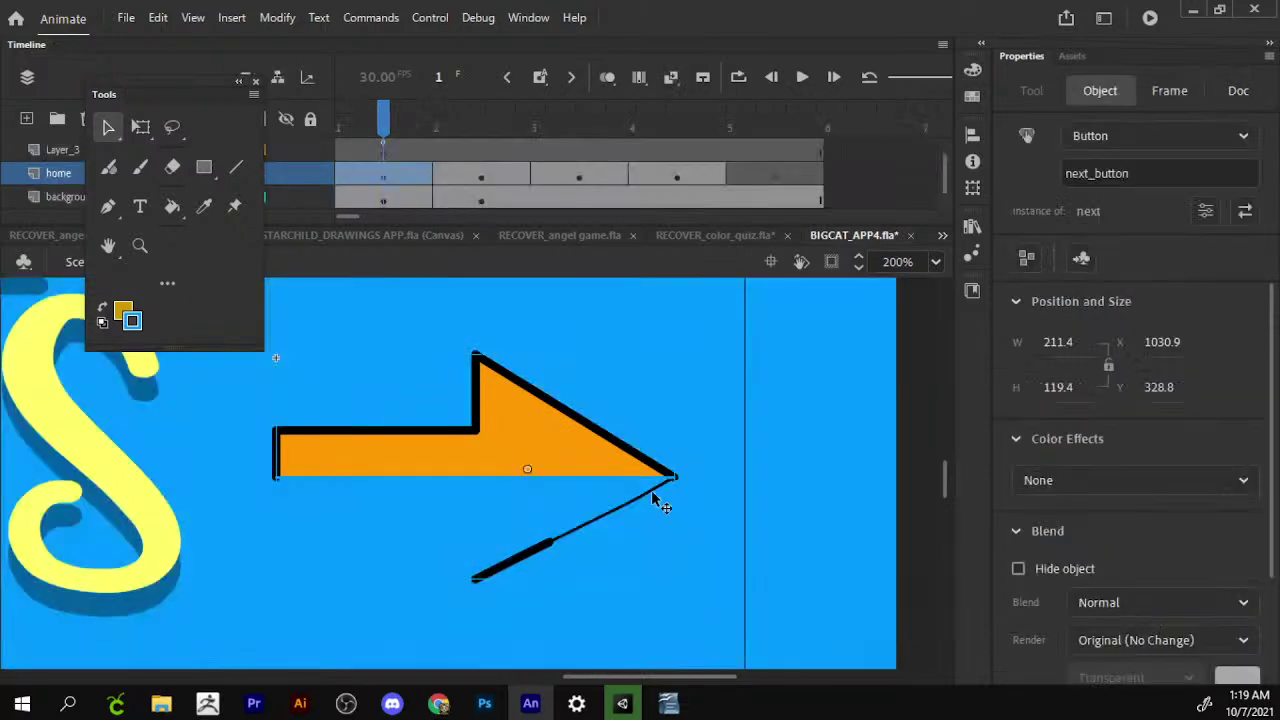
double_click(651, 490)
left_click(632, 503)
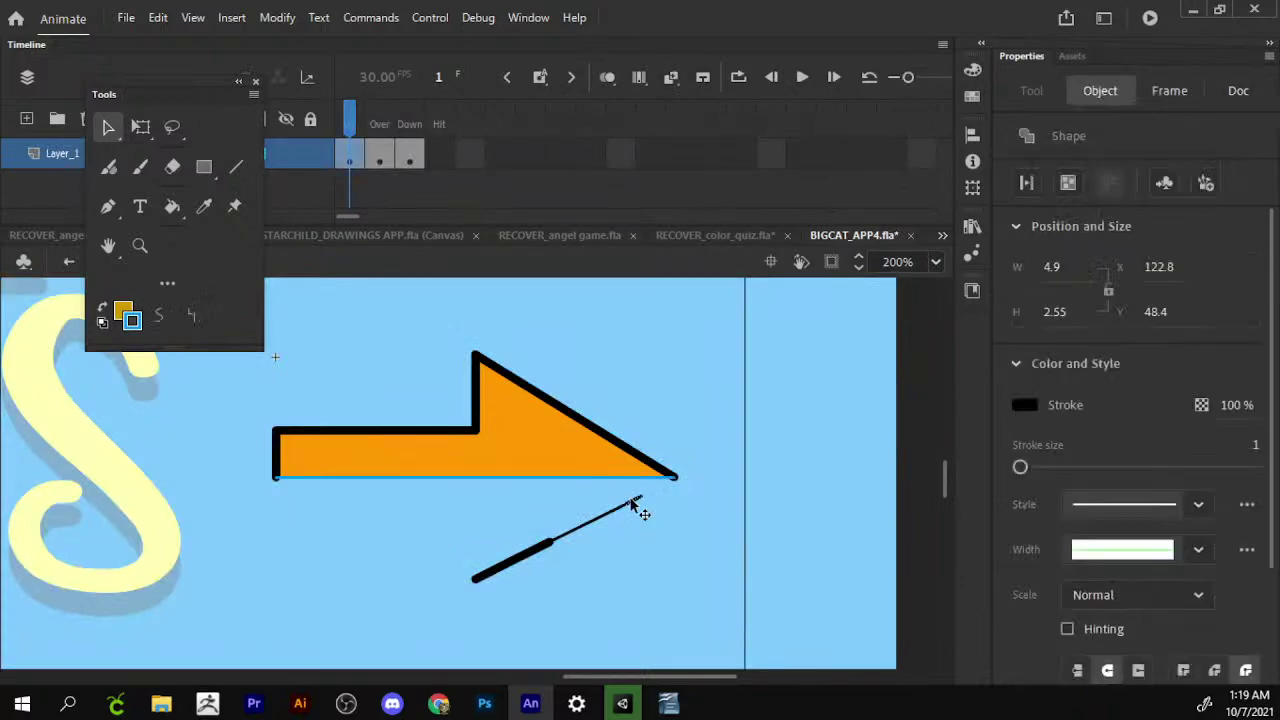
left_click_drag(642, 497, 412, 610)
key("Delete")
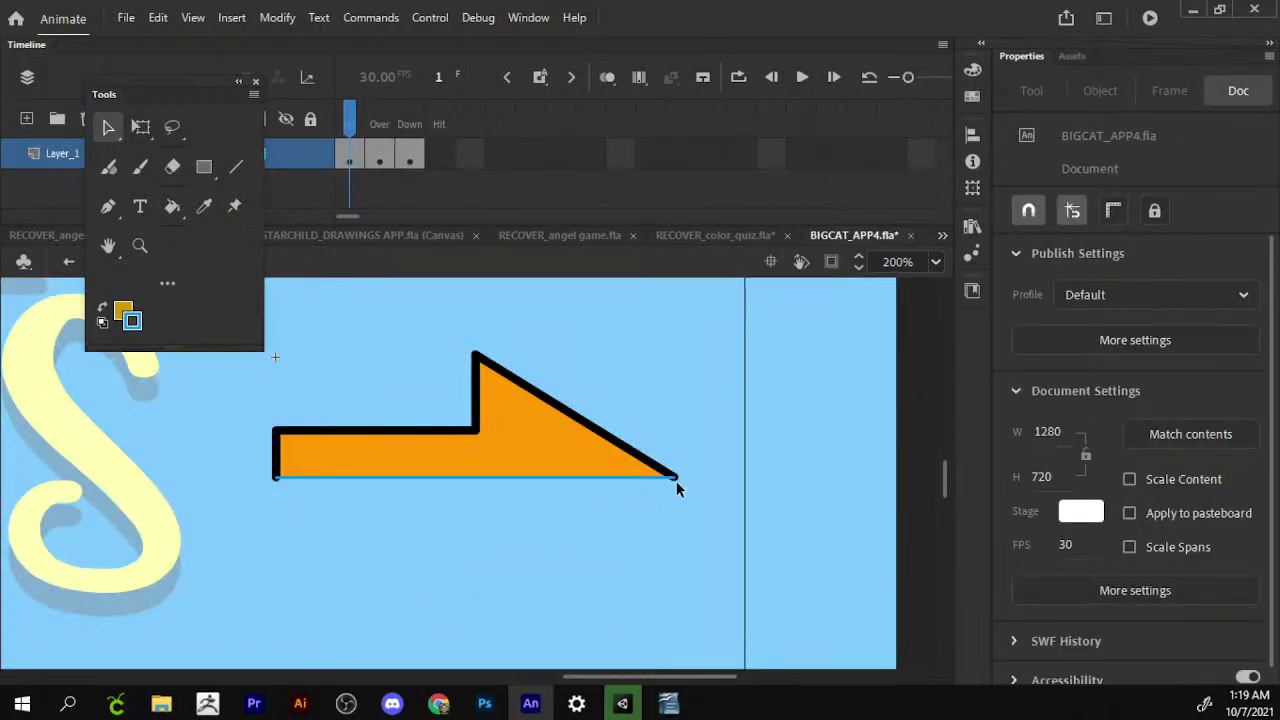
Duplicate the upper half, flip the copy vertically, and join it below the original.
left_click(674, 484)
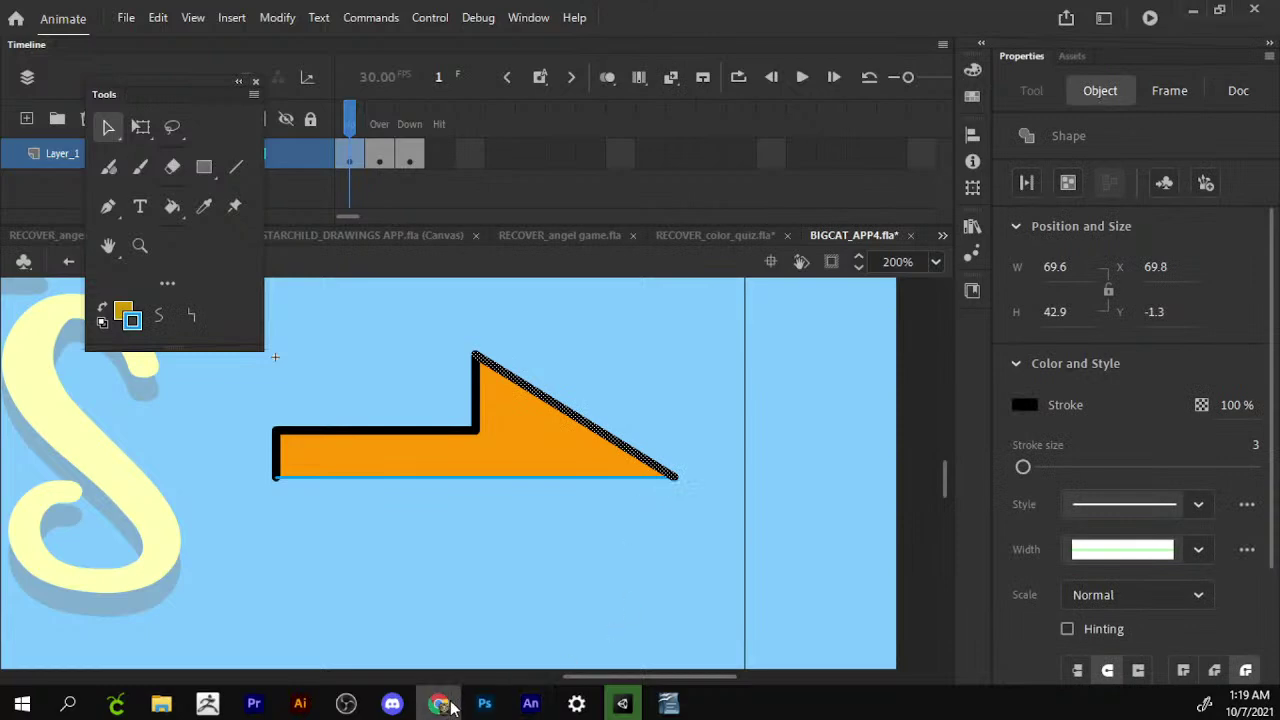
left_click_drag(663, 338, 266, 514)
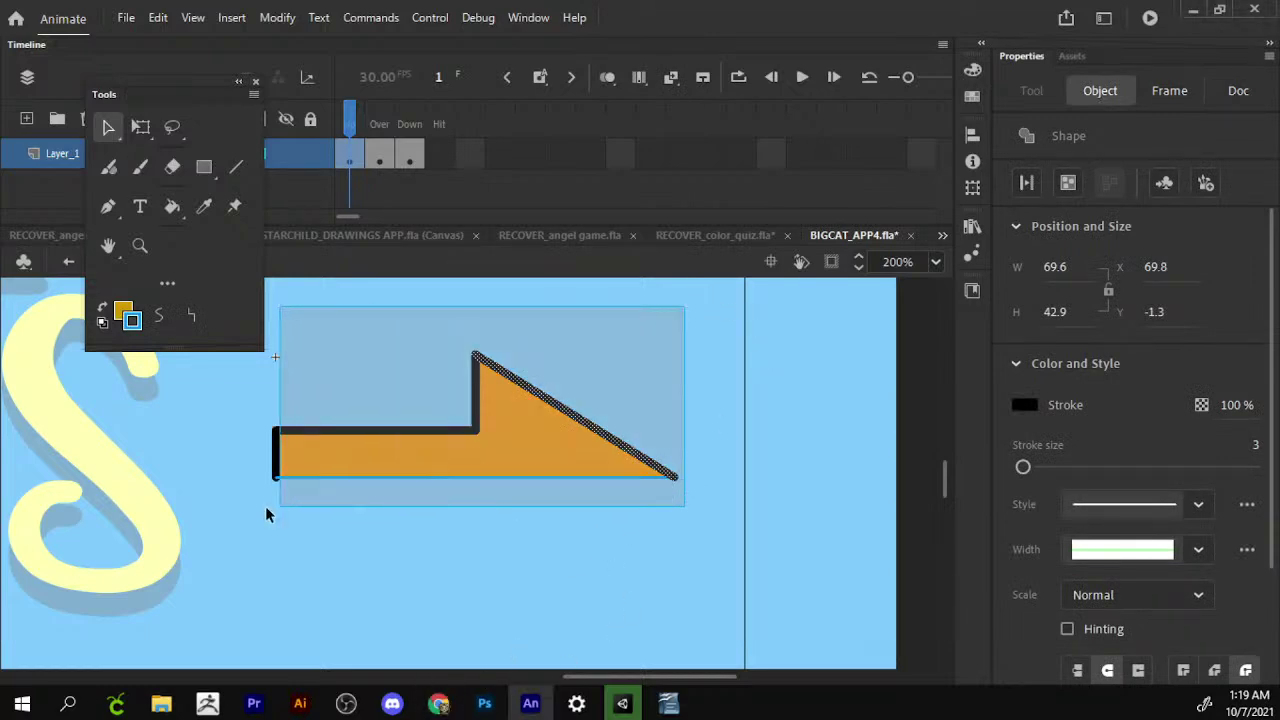
left_click_drag(366, 457, 452, 594, "alt")
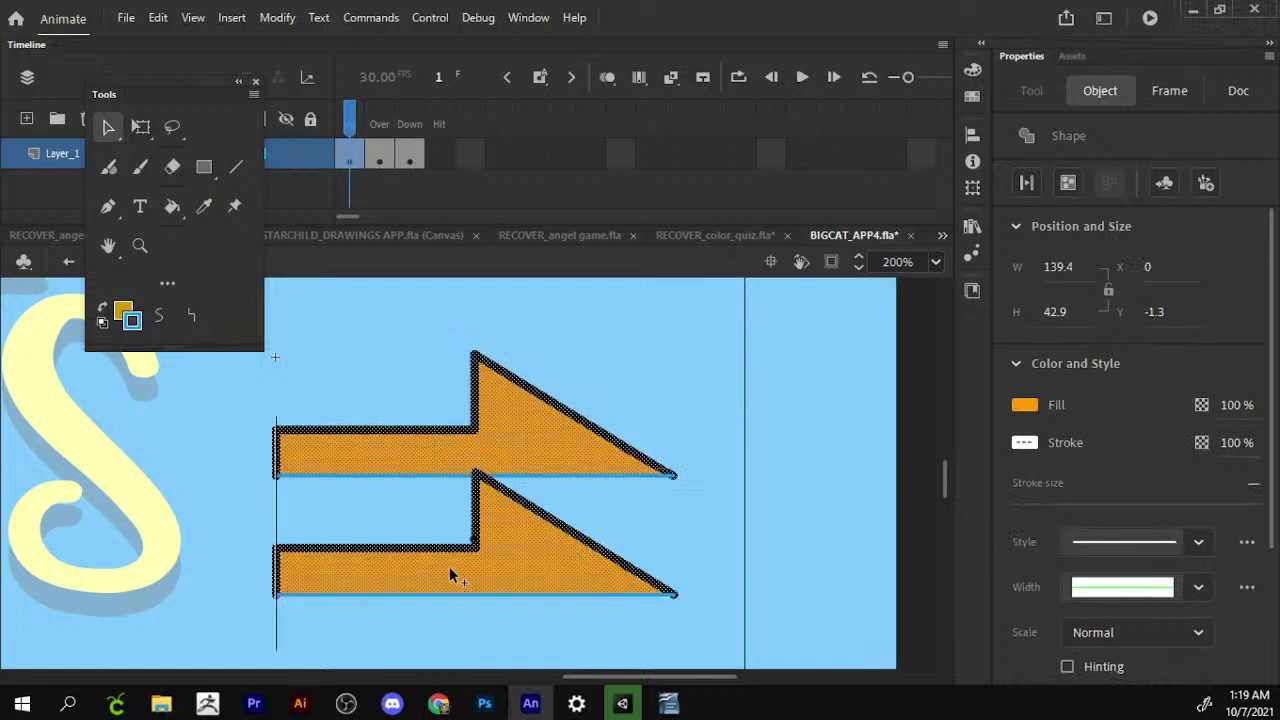
left_click(276, 24)
mouse_move(311, 272)
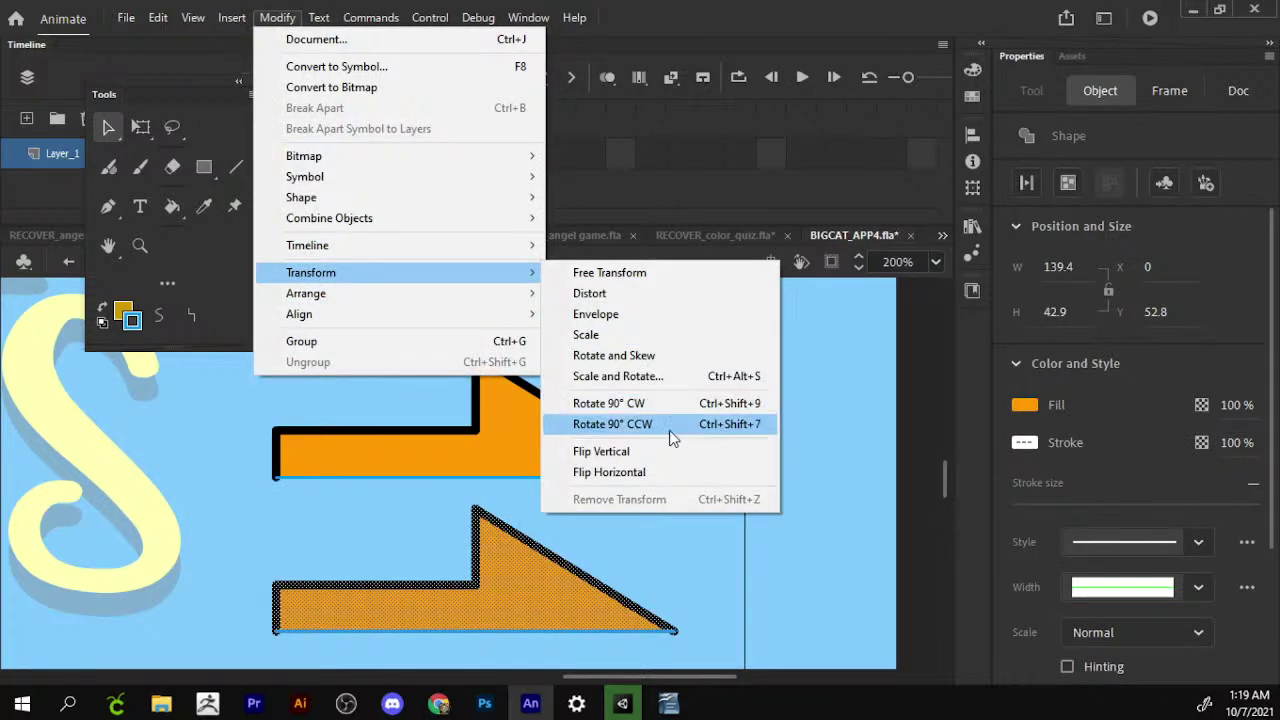
left_click(666, 472)
key("ctrl+z")
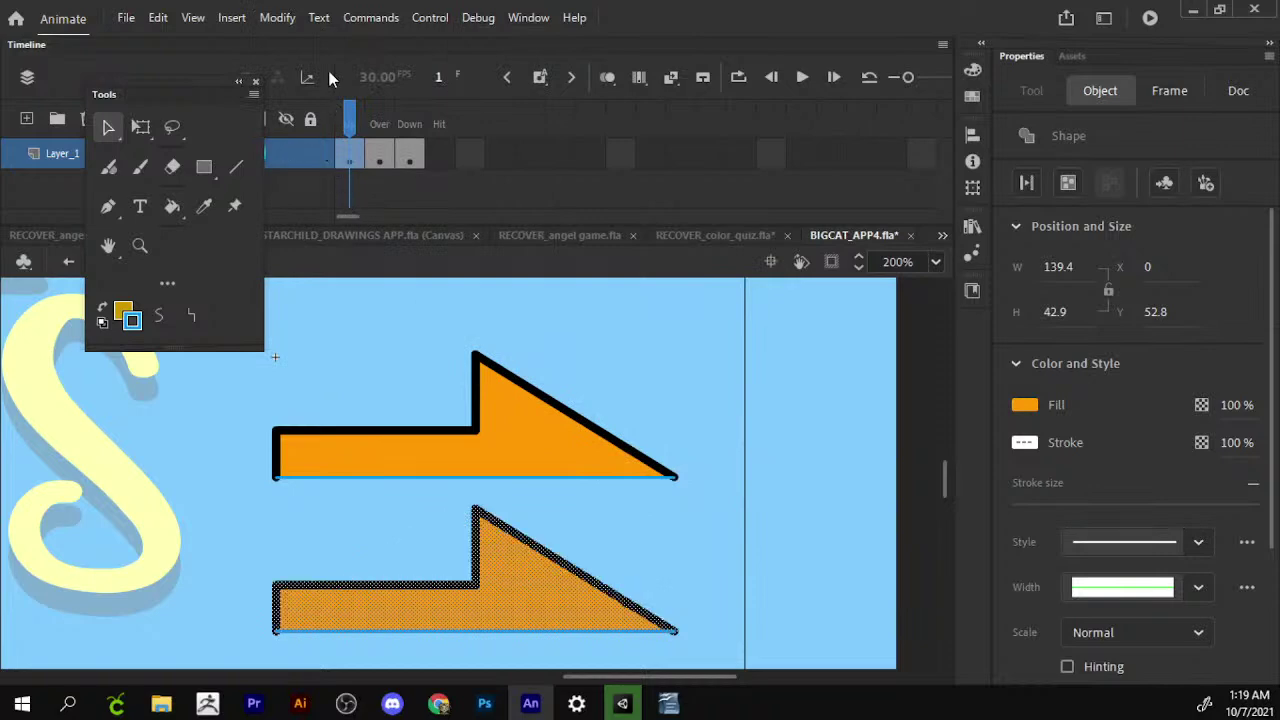
left_click(277, 17)
mouse_move(311, 272)
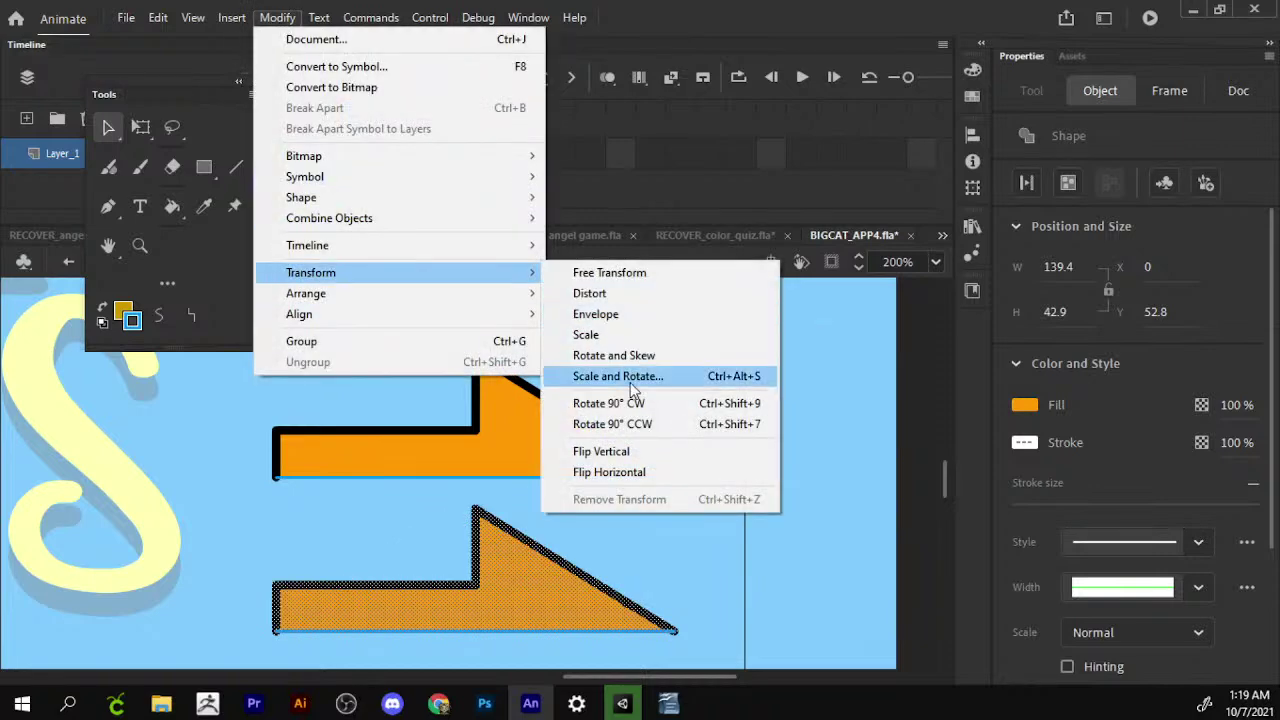
left_click(646, 452)
left_click_drag(578, 524, 552, 518)
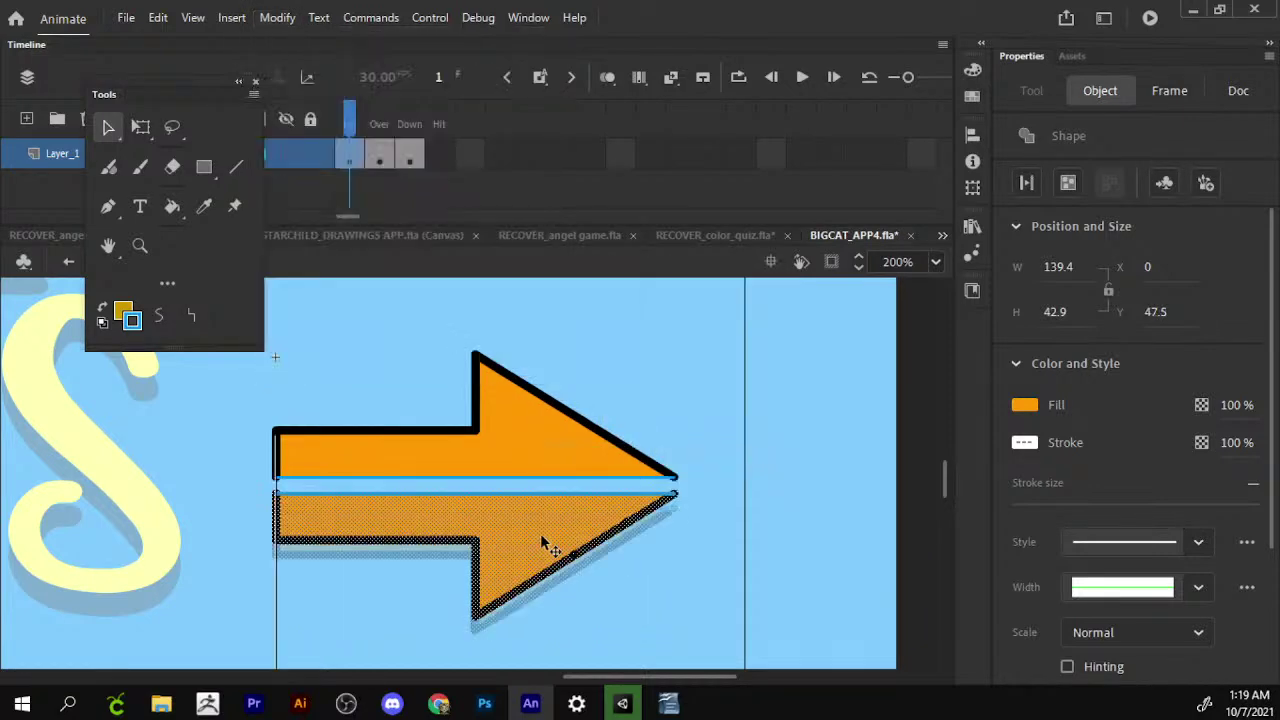
Delete the blue seam line between the two arrow halves.
left_click(702, 440)
left_click(605, 477)
key("Delete")
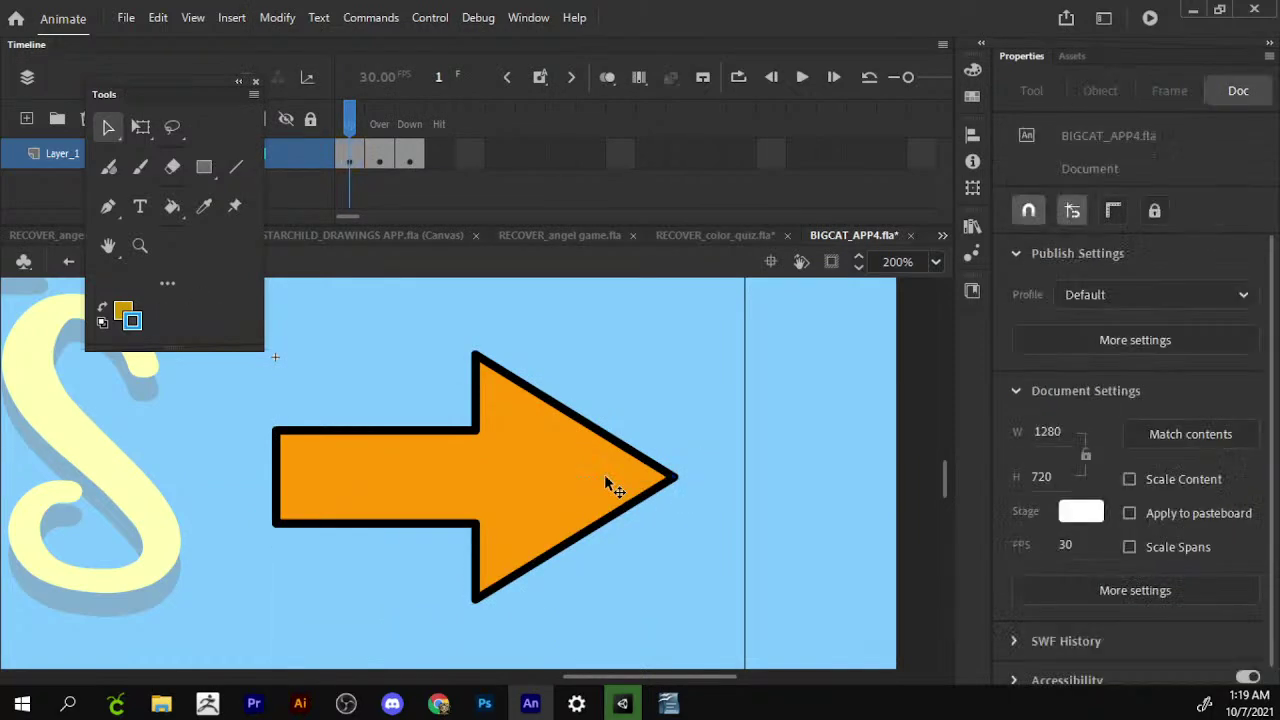
left_click(604, 481)
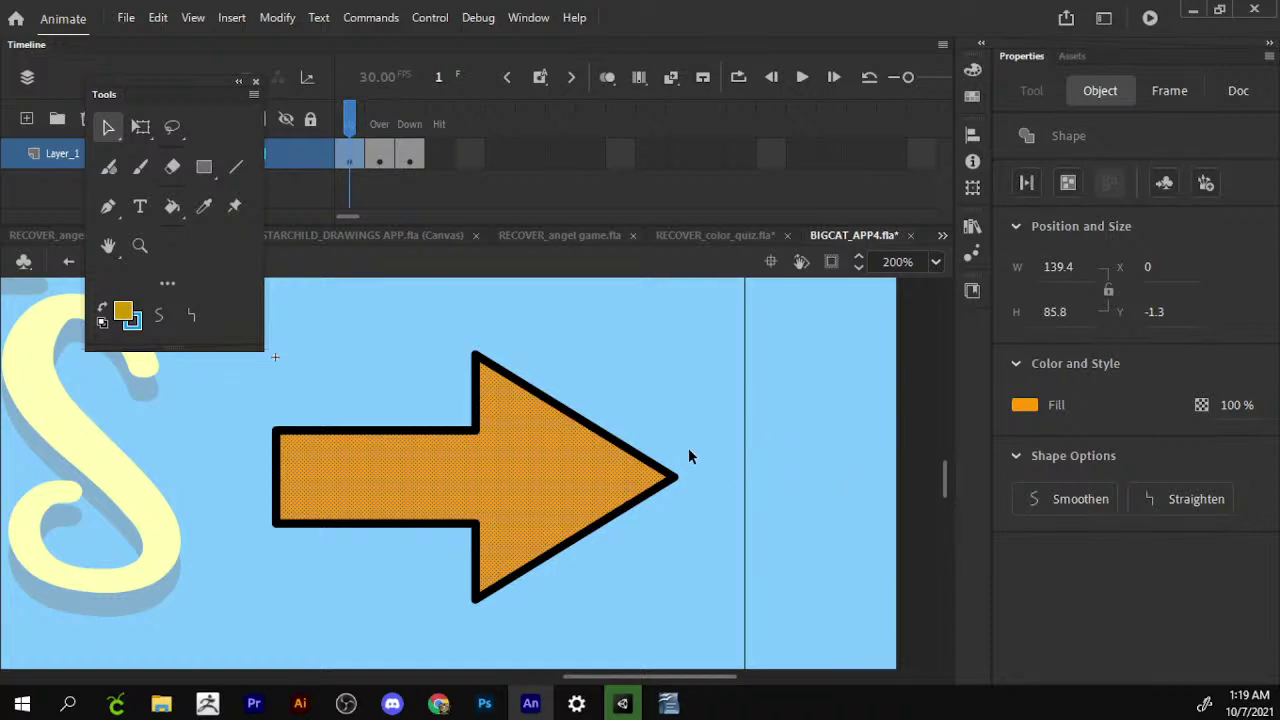
key("ctrl+shift+a")
key("n")
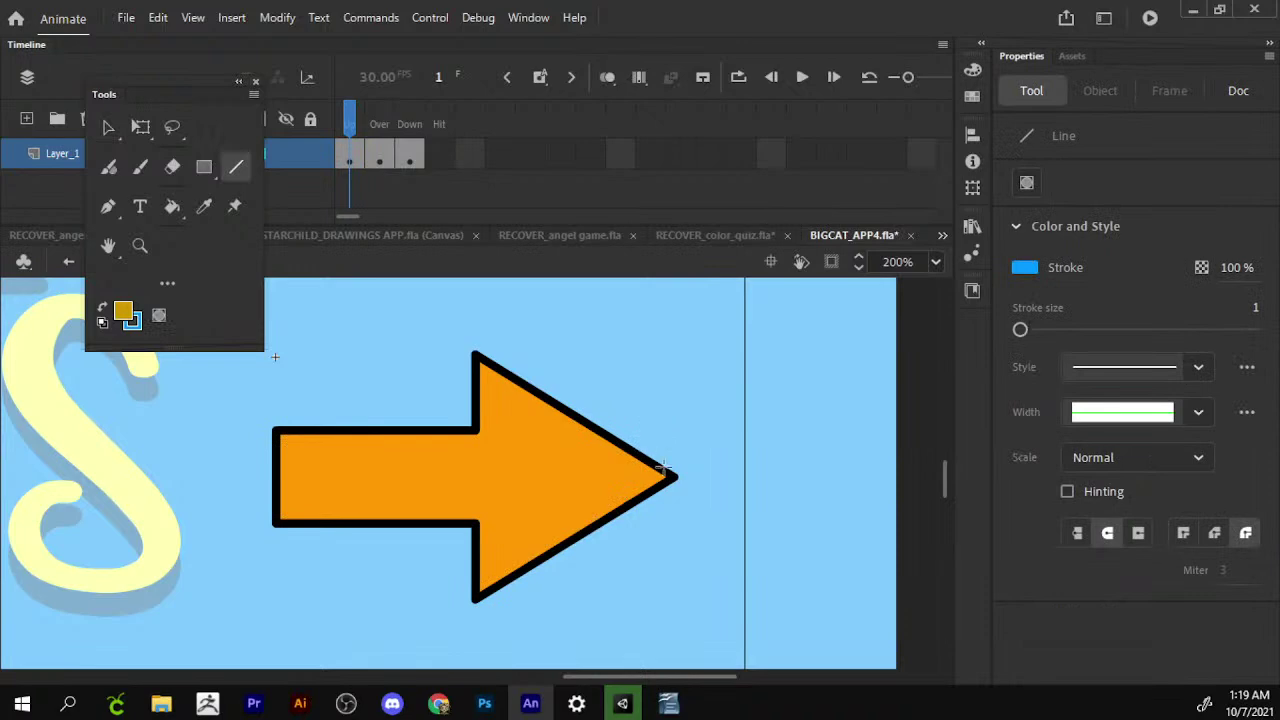
left_click_drag(641, 481, 472, 543)
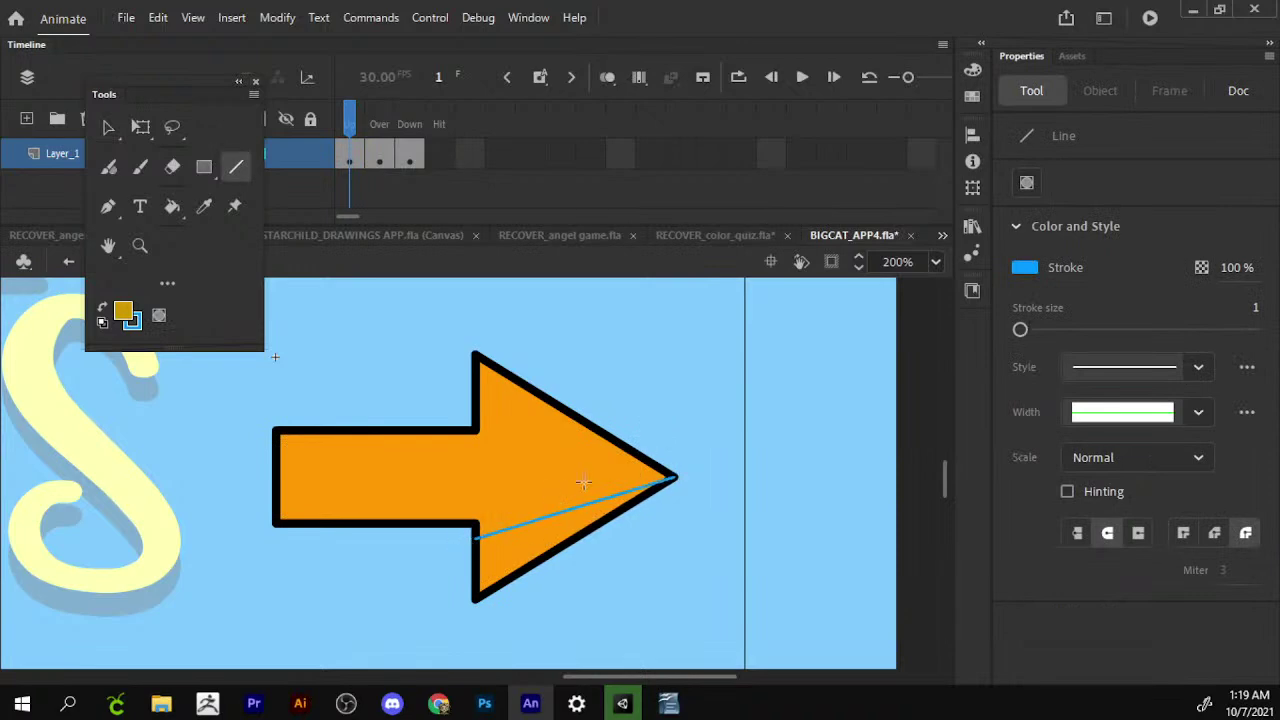
key("ctrl+z")
left_click_drag(279, 479, 638, 476)
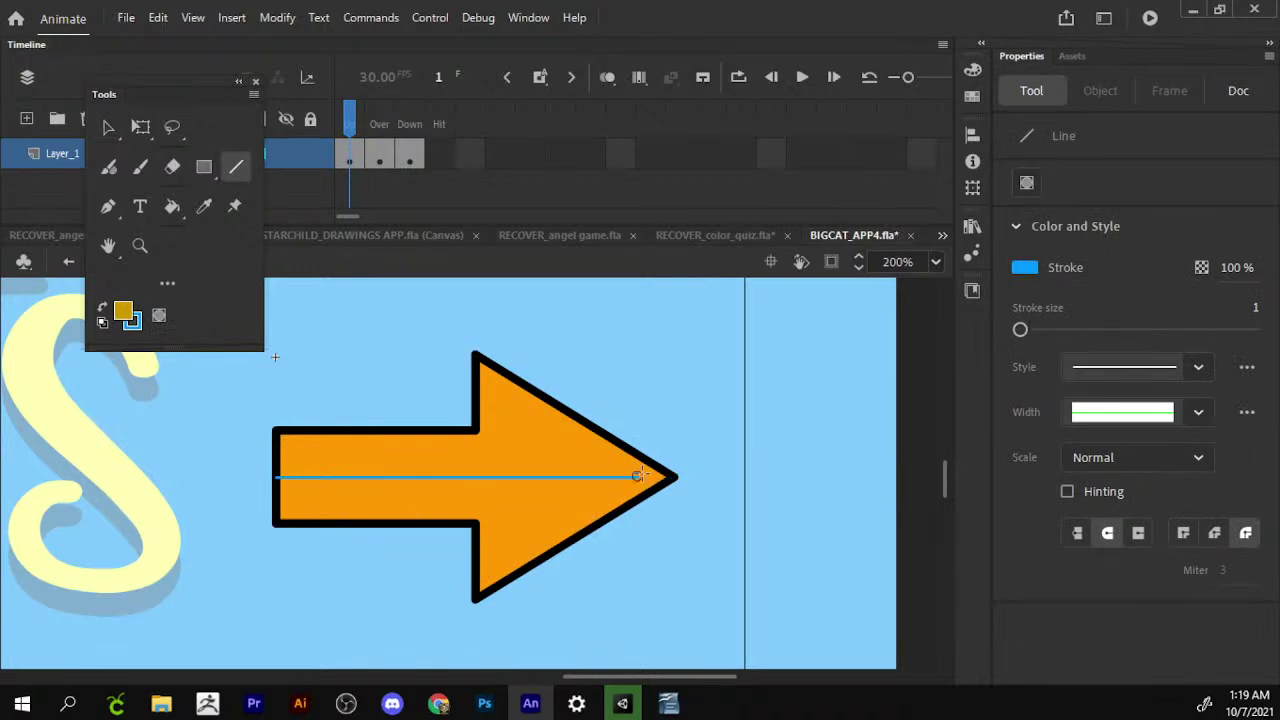
key("v")
left_click(534, 510)
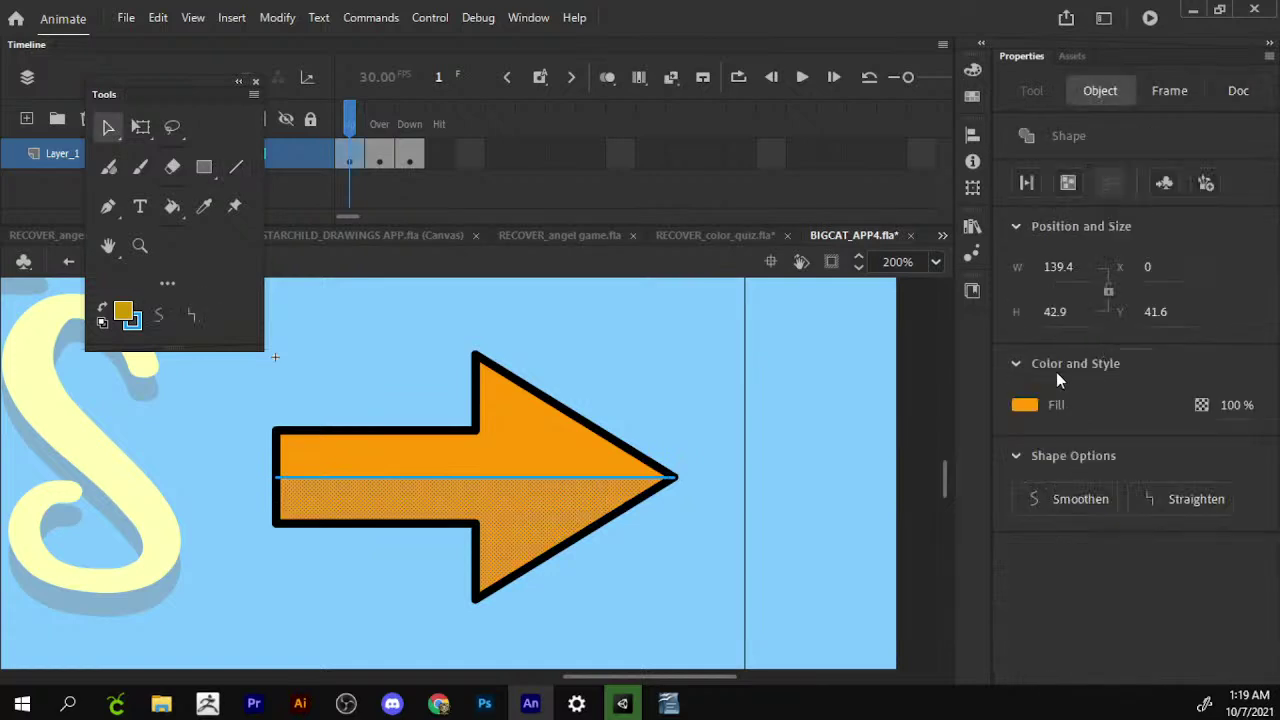
left_click(1022, 406)
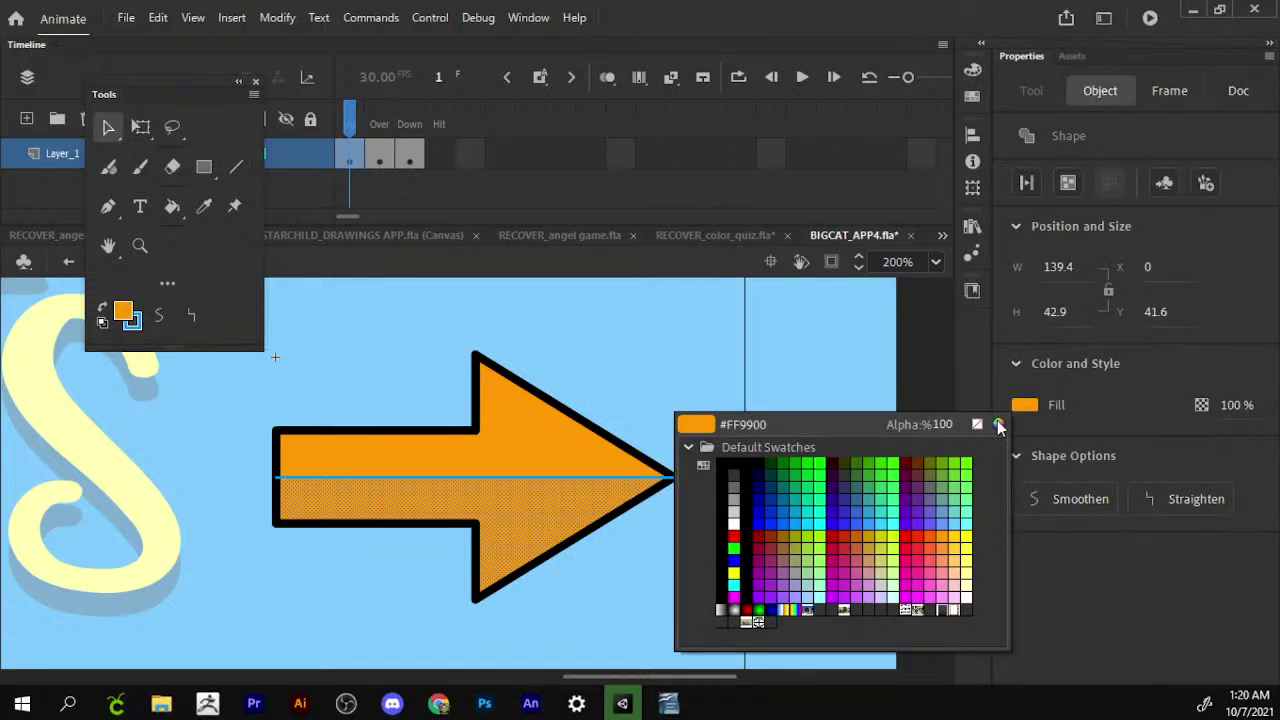
left_click(999, 425)
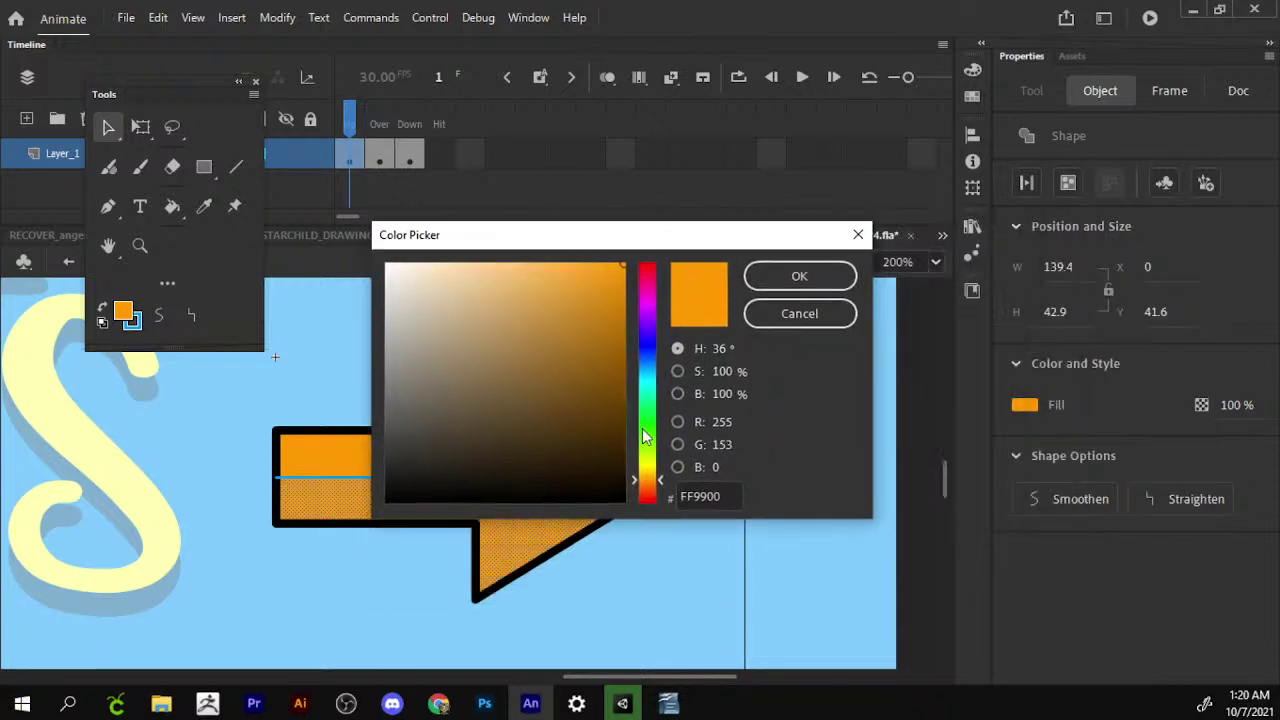
left_click(800, 315)
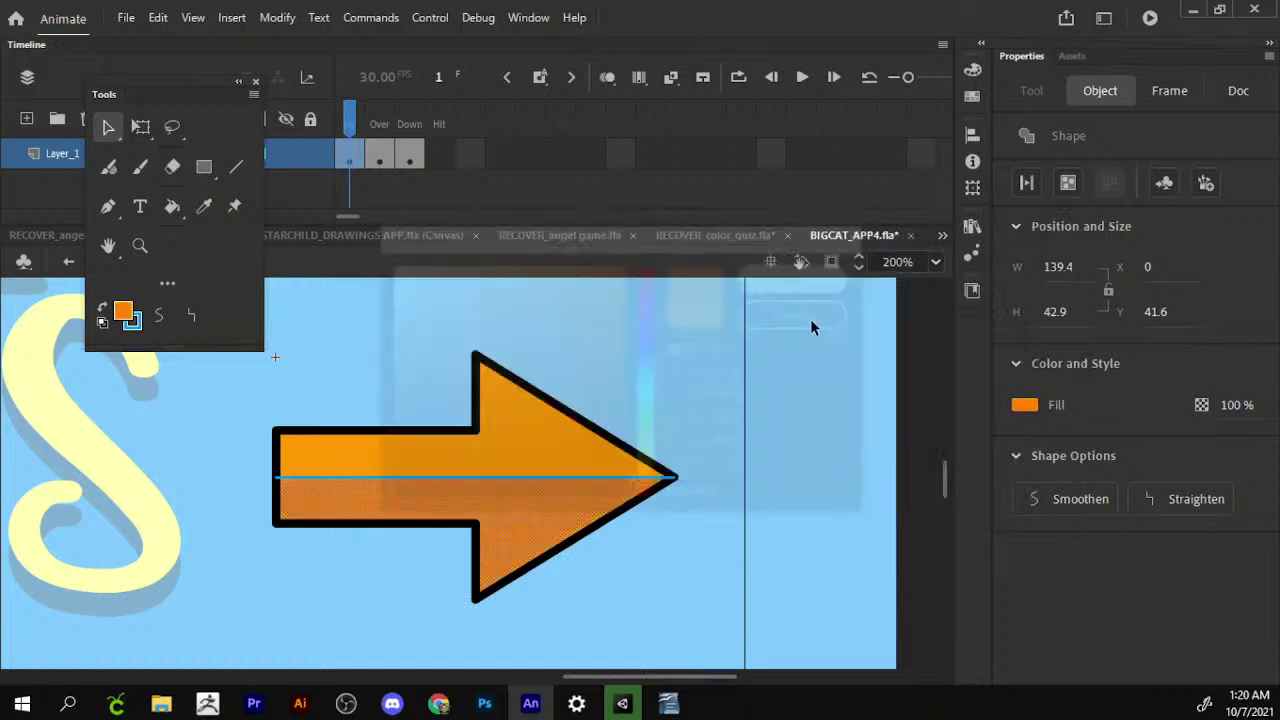
left_click(658, 474)
left_click(697, 420)
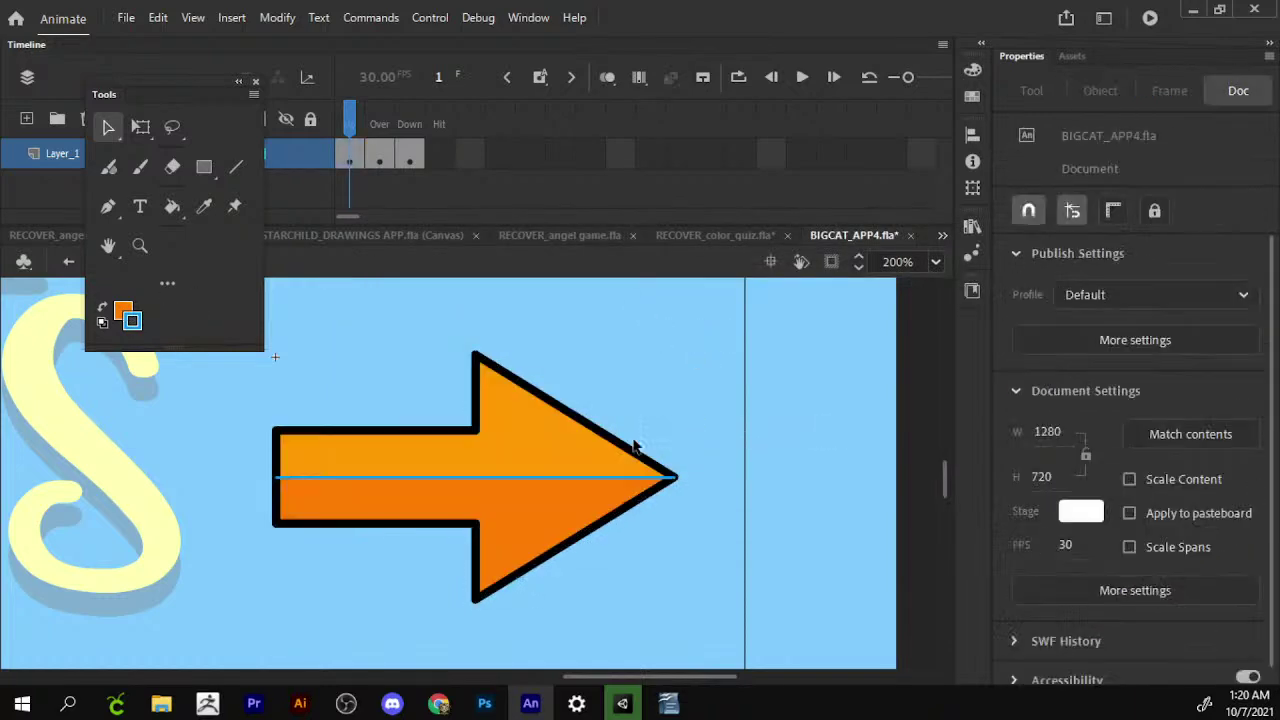
left_click(674, 481)
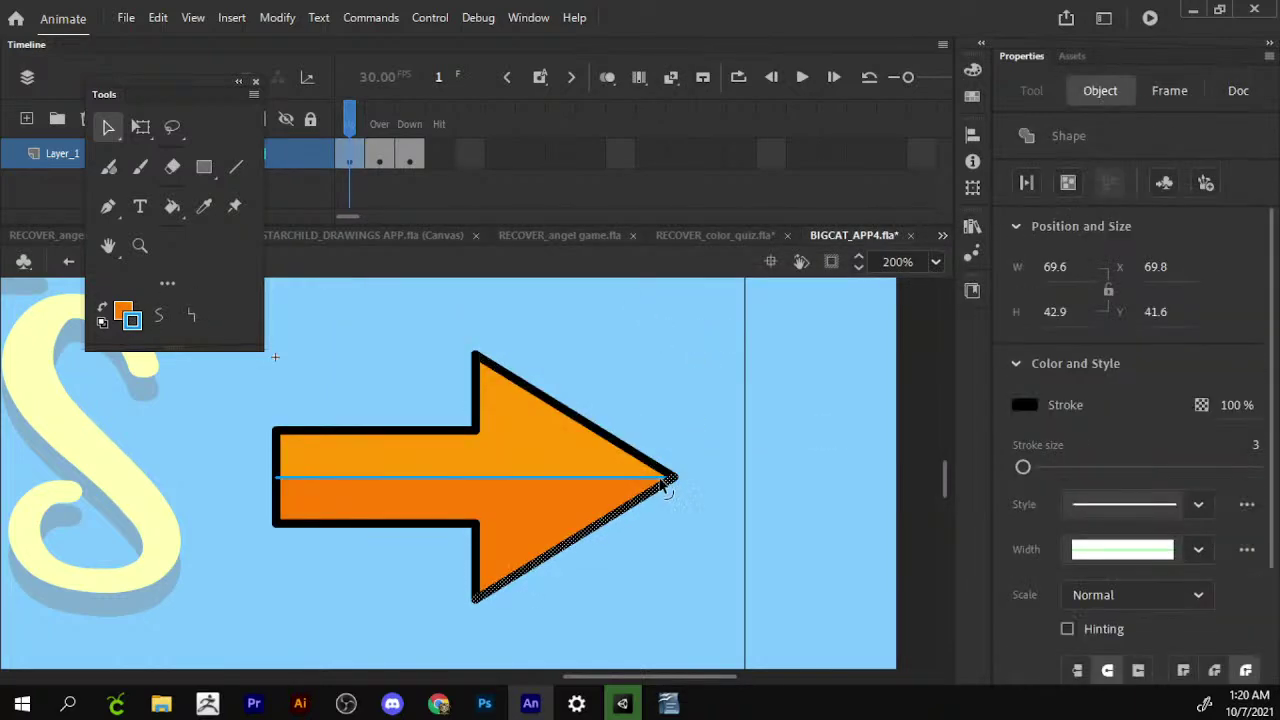
left_click(662, 479)
key("Delete")
left_click_drag(360, 482, 270, 525)
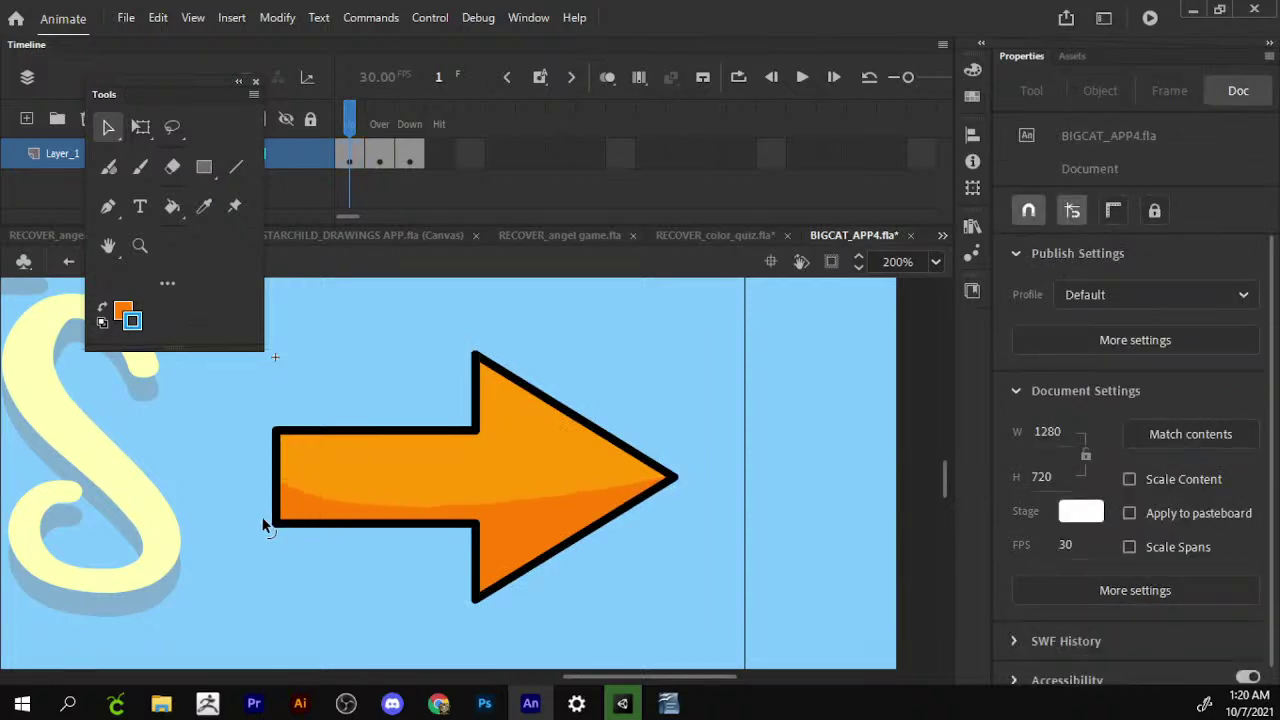
left_click(201, 168)
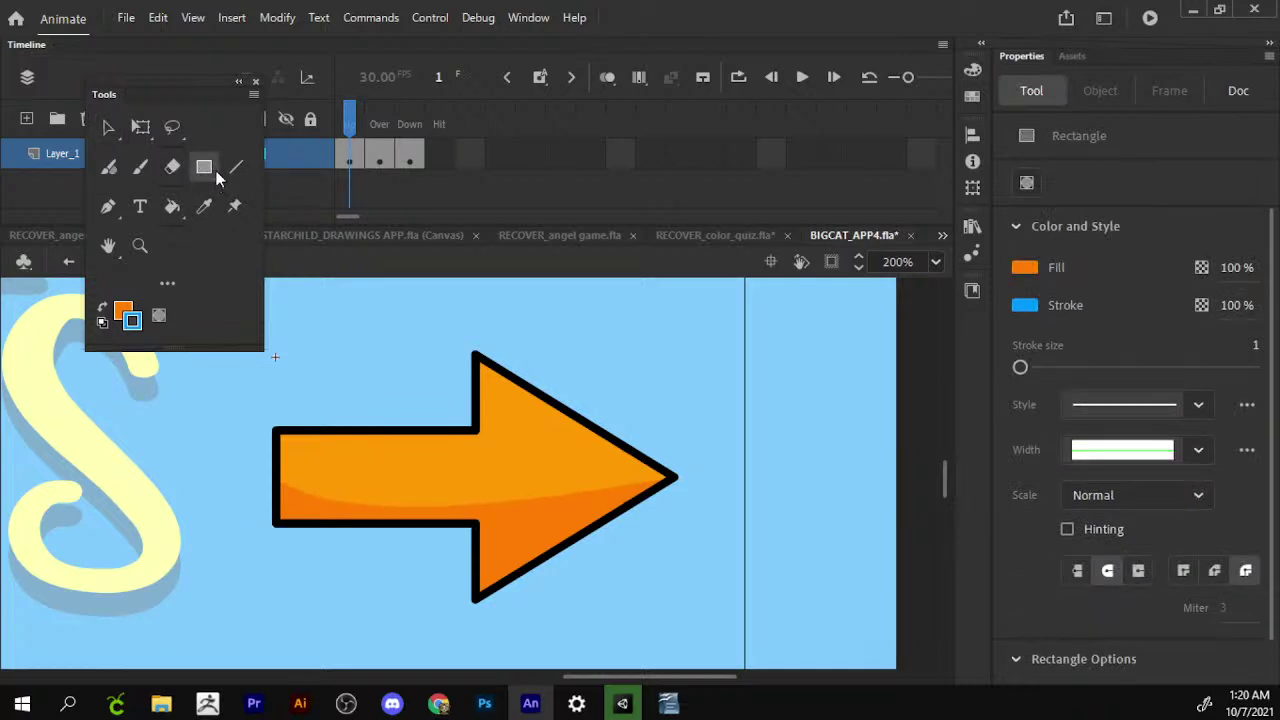
left_click(386, 160)
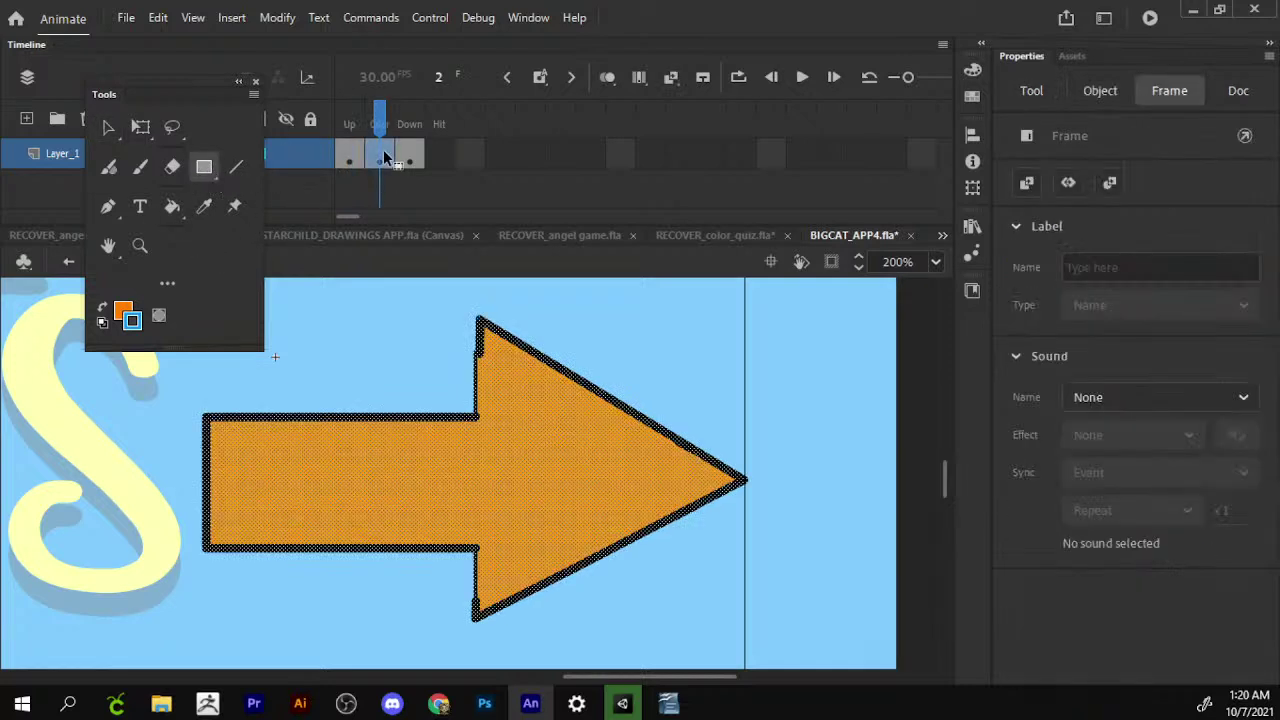
left_click(409, 160)
left_click(349, 155)
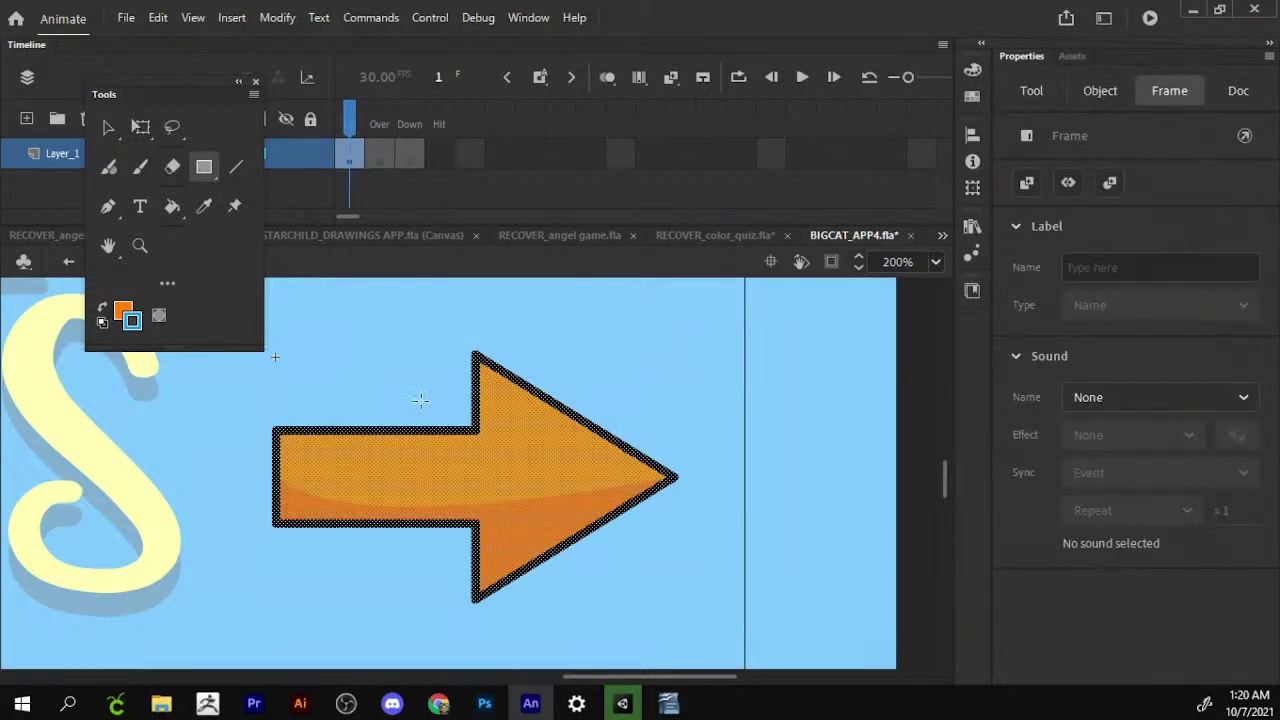
Draw a wide oval over the left part of the arrow.
left_click(212, 170)
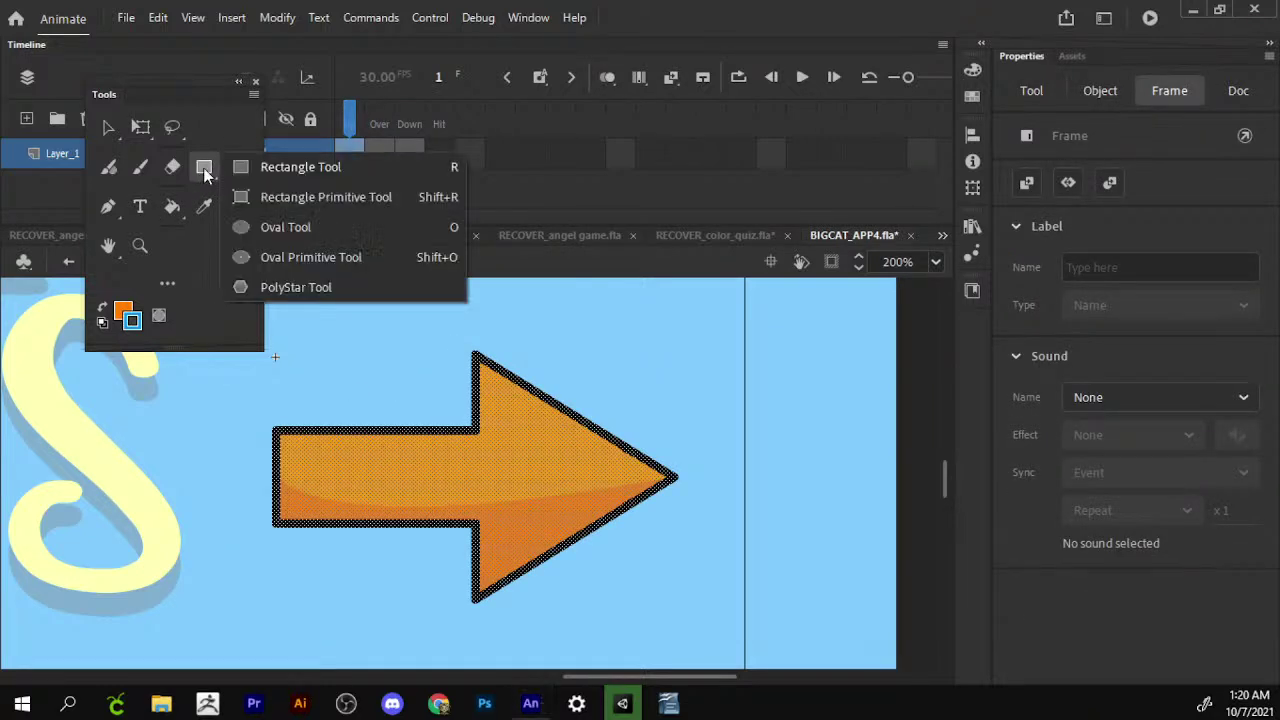
left_click(265, 226)
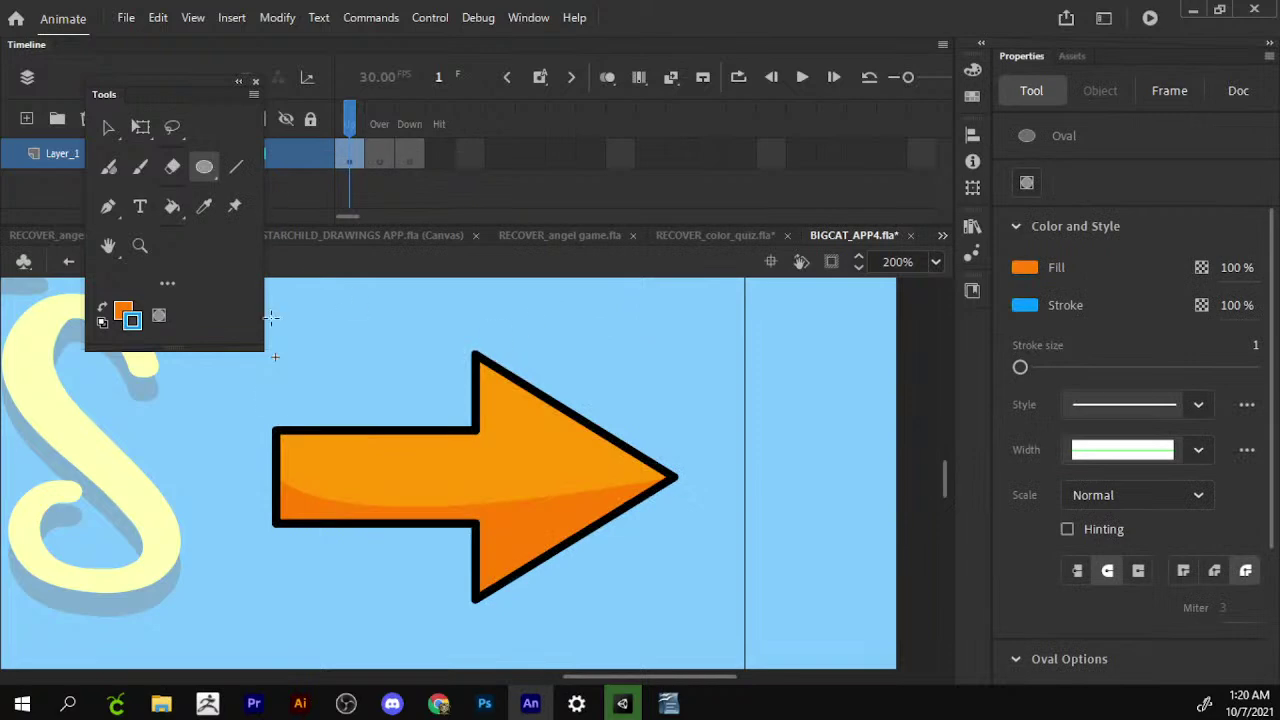
mouse_move(389, 456)
left_mouse_down()
mouse_move(291, 488)
mouse_move(291, 502)
left_mouse_up()
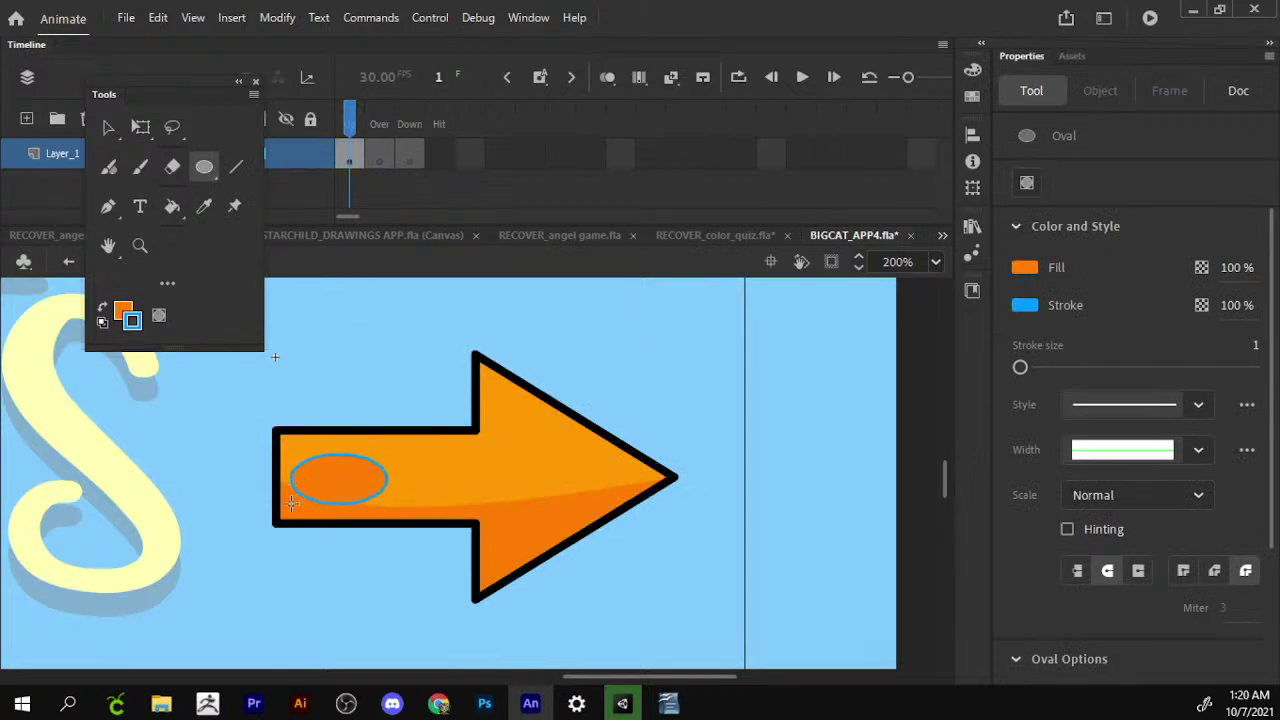
key("ctrl+z")
left_click_drag(414, 457, 303, 508)
Remove the oval's blue outline and lighten its fill to a pale orange.
key("v")
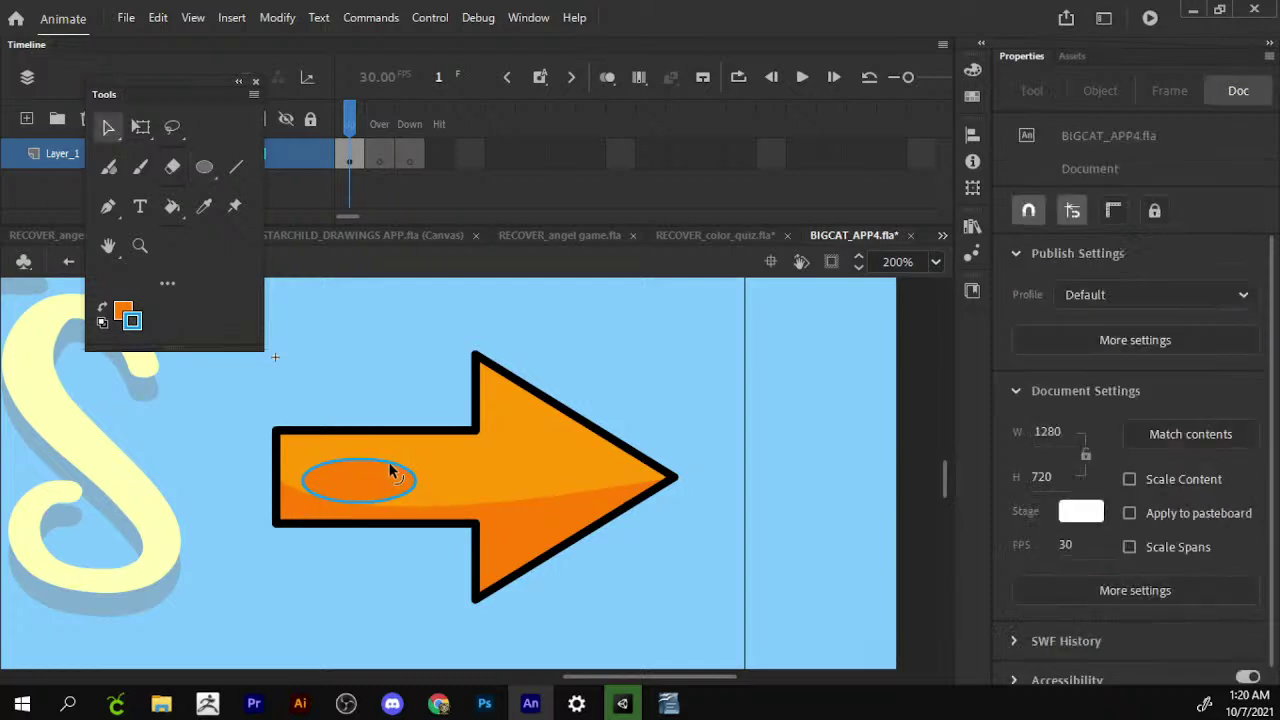
left_click(389, 463)
key("Delete")
left_click(393, 472)
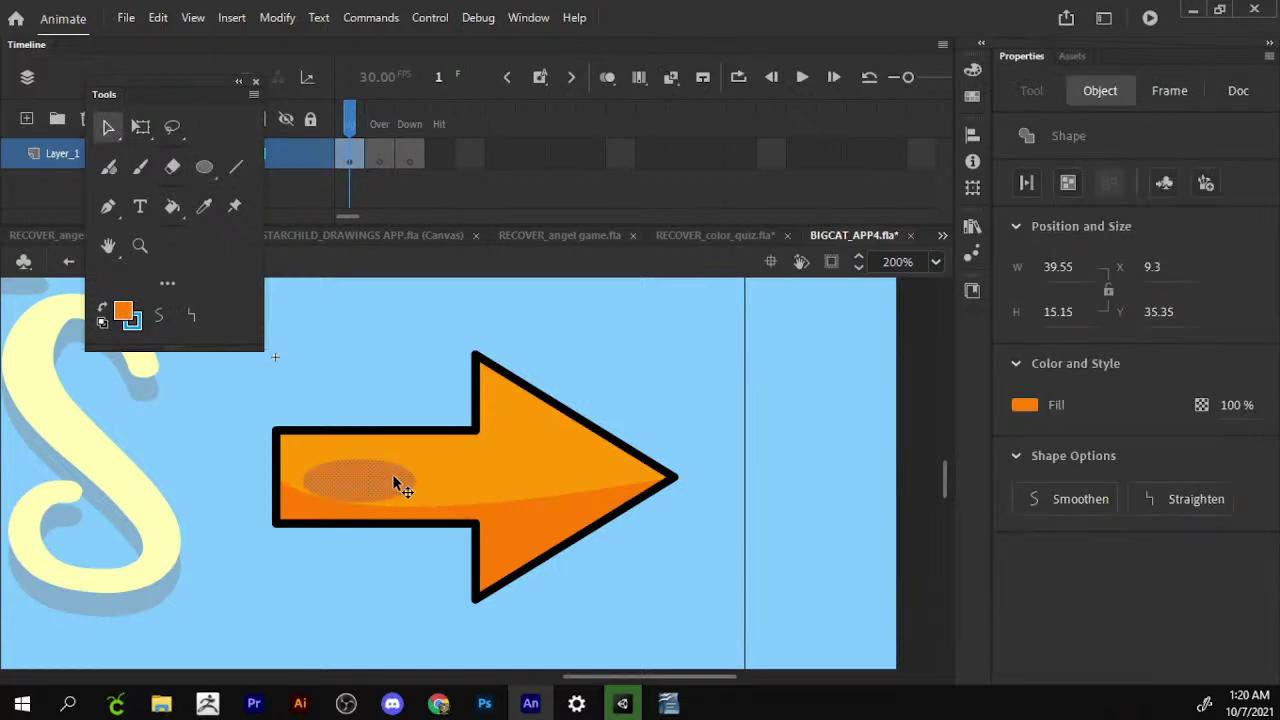
left_click(1033, 406)
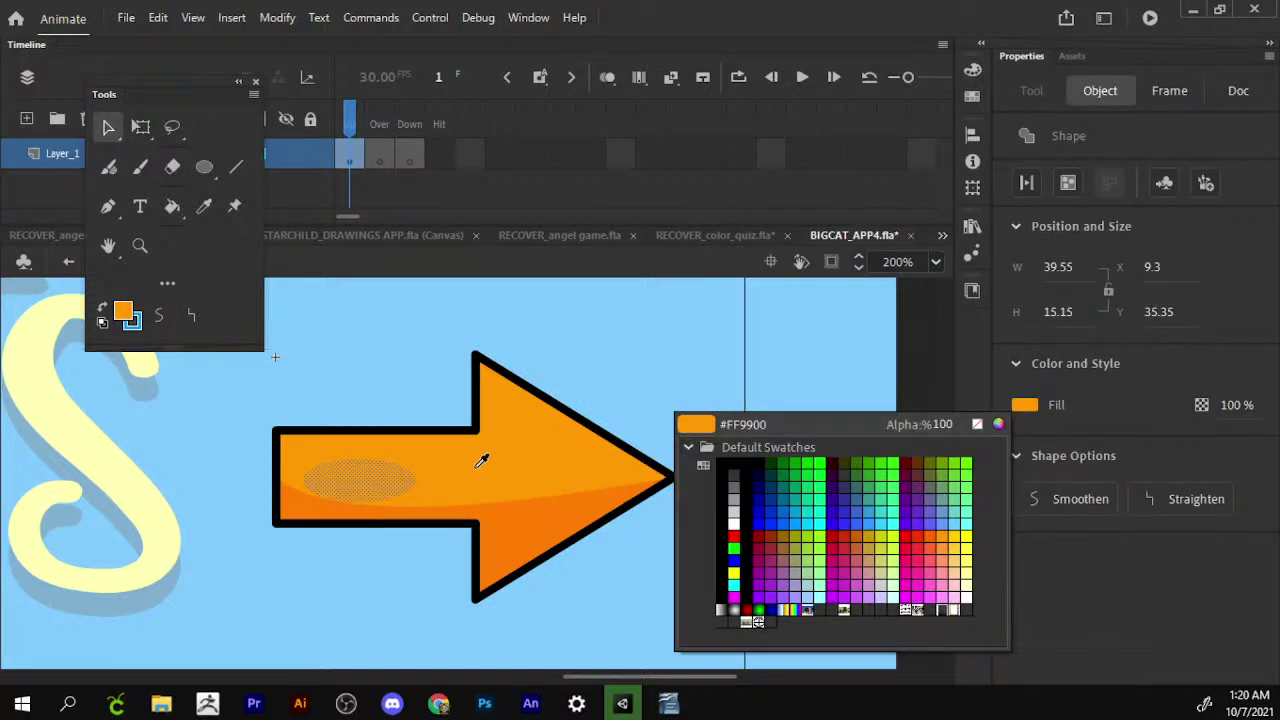
left_click(481, 460)
left_click(1026, 406)
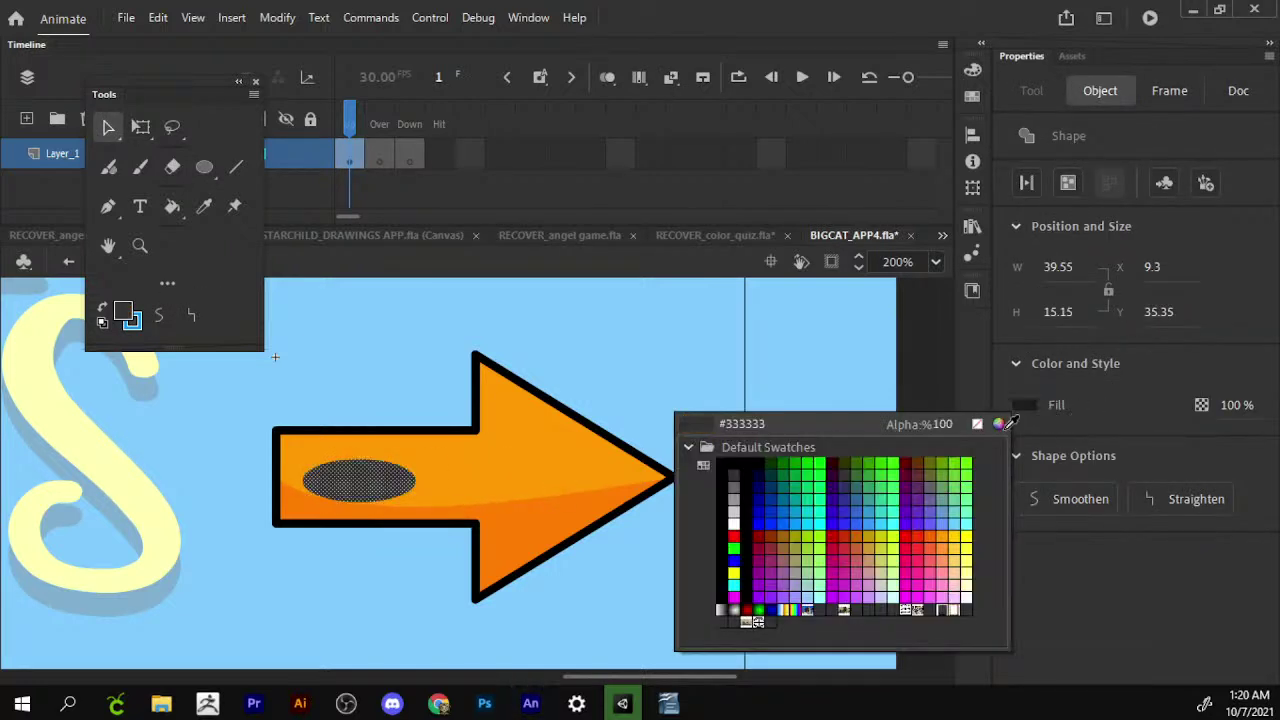
left_click(1003, 416)
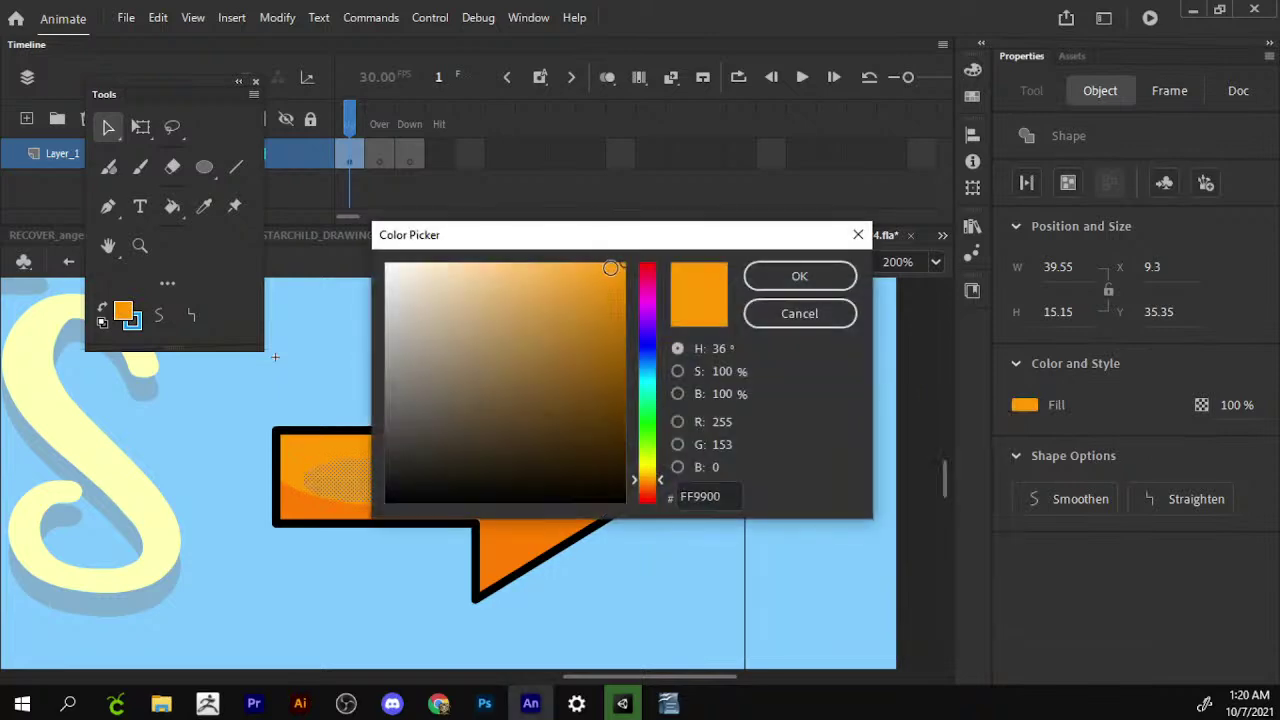
left_click_drag(610, 268, 557, 234)
left_click(799, 276)
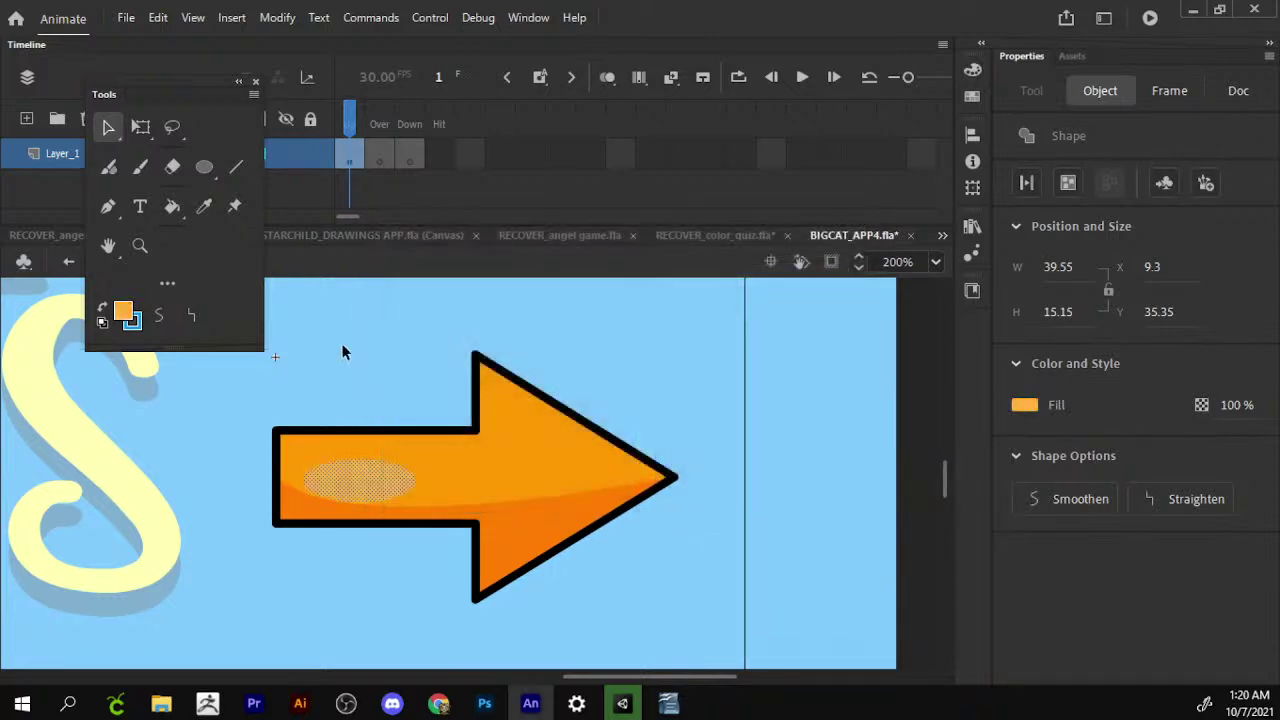
Recolour the arrow's black outline with the arrow's sampled orange.
left_click(341, 352)
left_click_drag(508, 449, 583, 504)
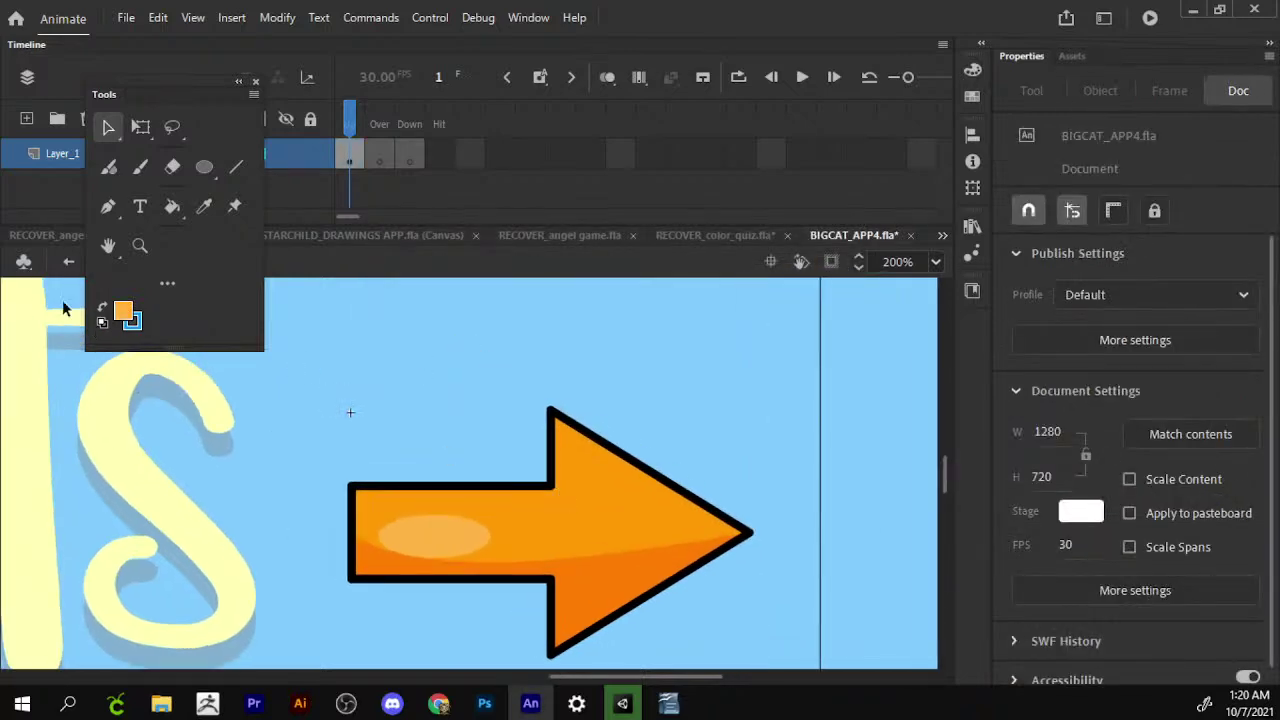
double_click(547, 488)
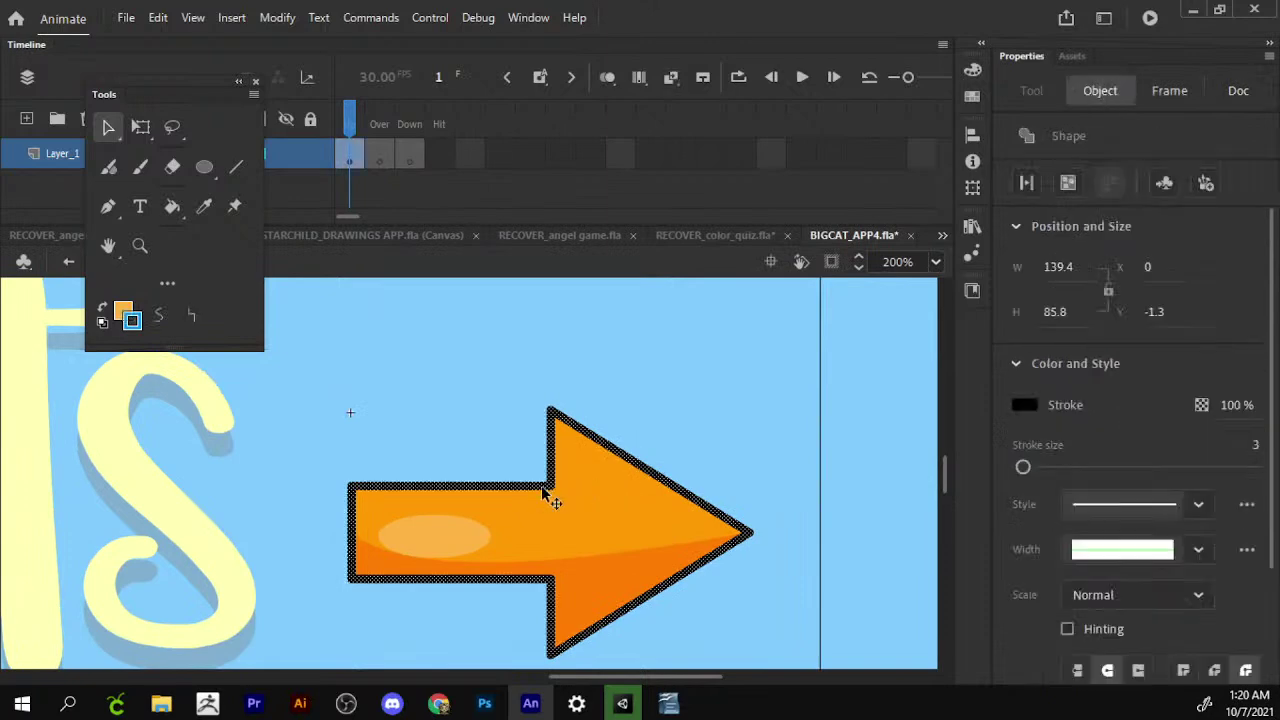
left_click(127, 320)
left_click(657, 535)
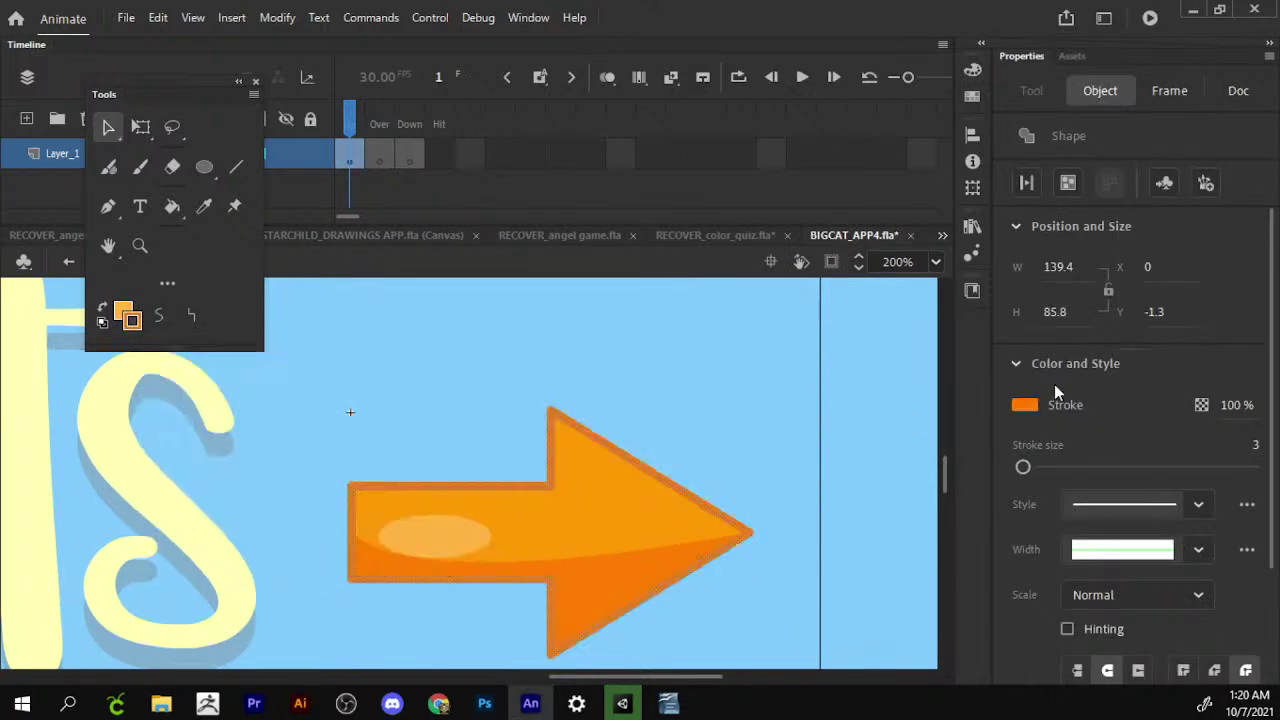
left_click(731, 429)
scroll(680, 354, "down", 3)
scroll(680, 354, "right", 3)
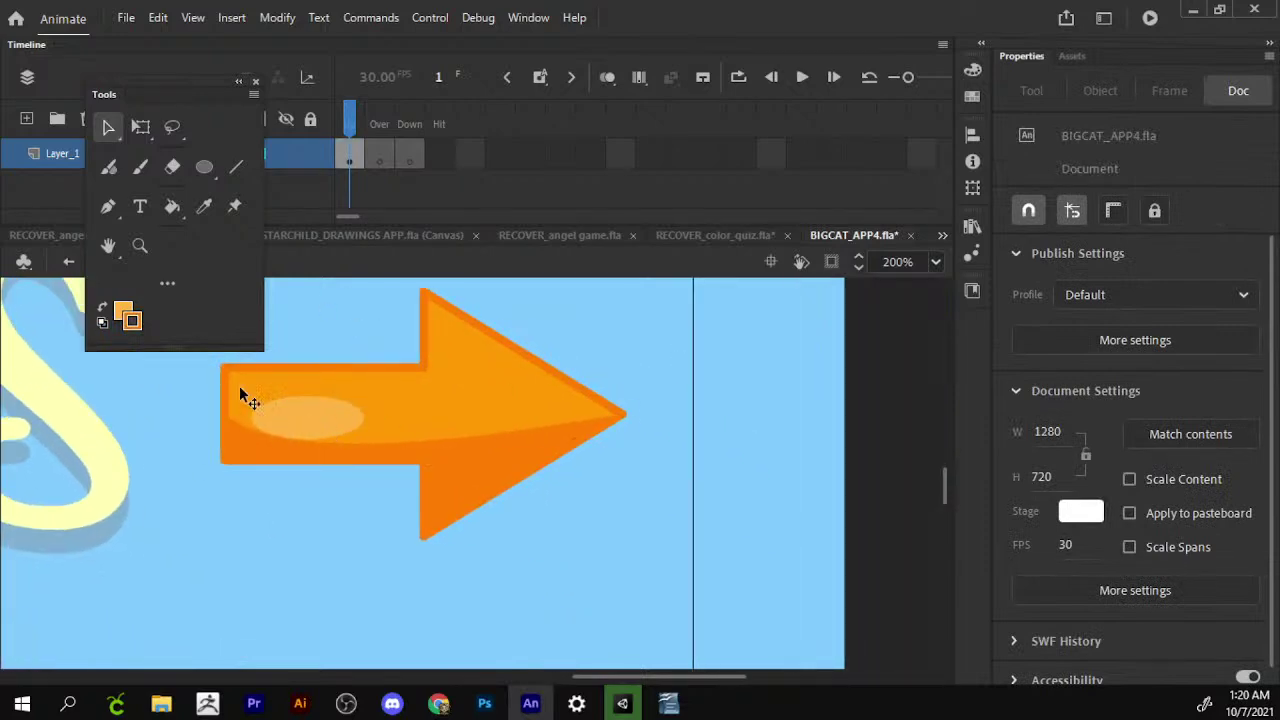
Add keyframes (F6) copying the arrow into the Over and Down frames.
left_click(355, 166)
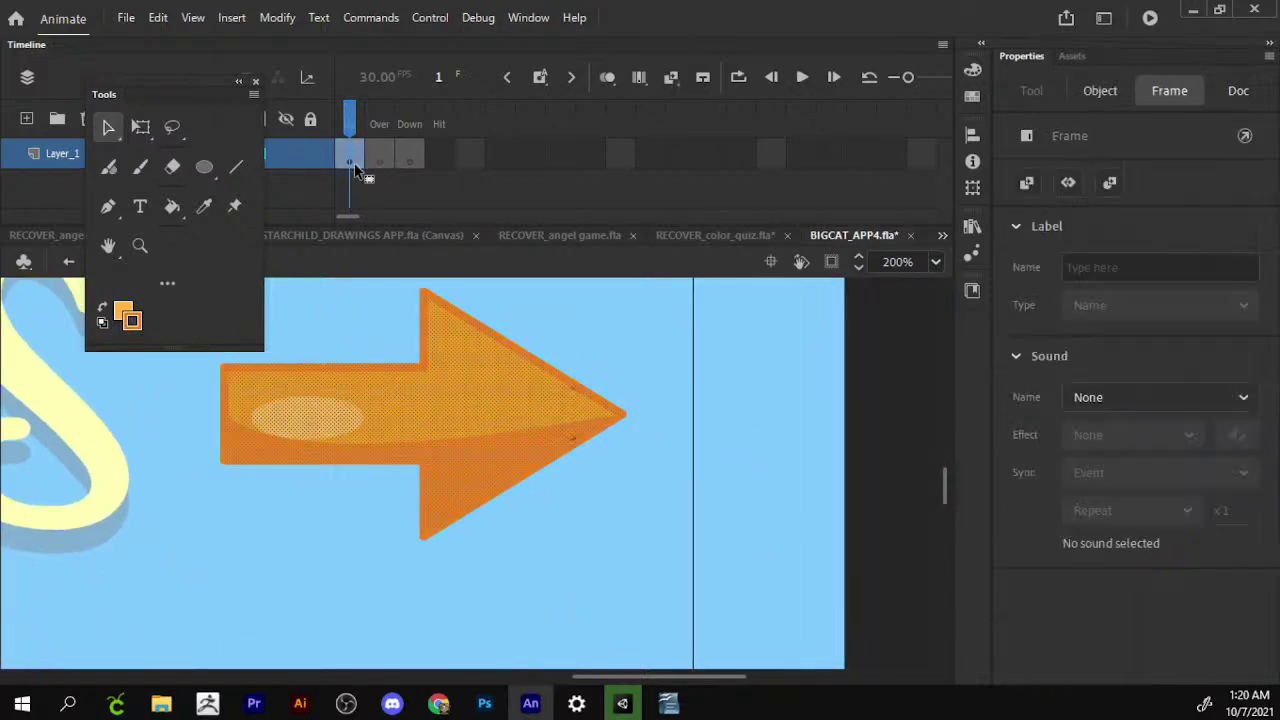
left_click(380, 158)
key("F6")
left_click(410, 158)
key("F6")
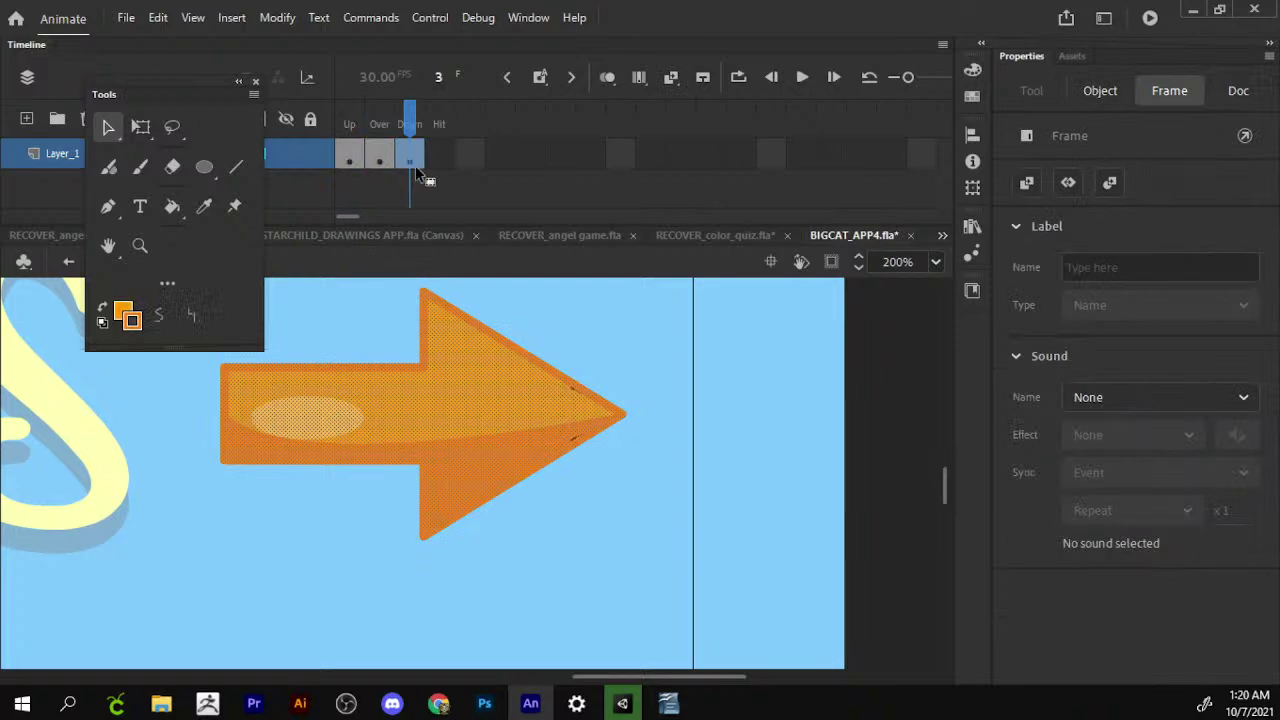
Enlarge the Over-state arrow with Free Transform.
left_click(381, 175)
left_click(631, 412)
key("q")
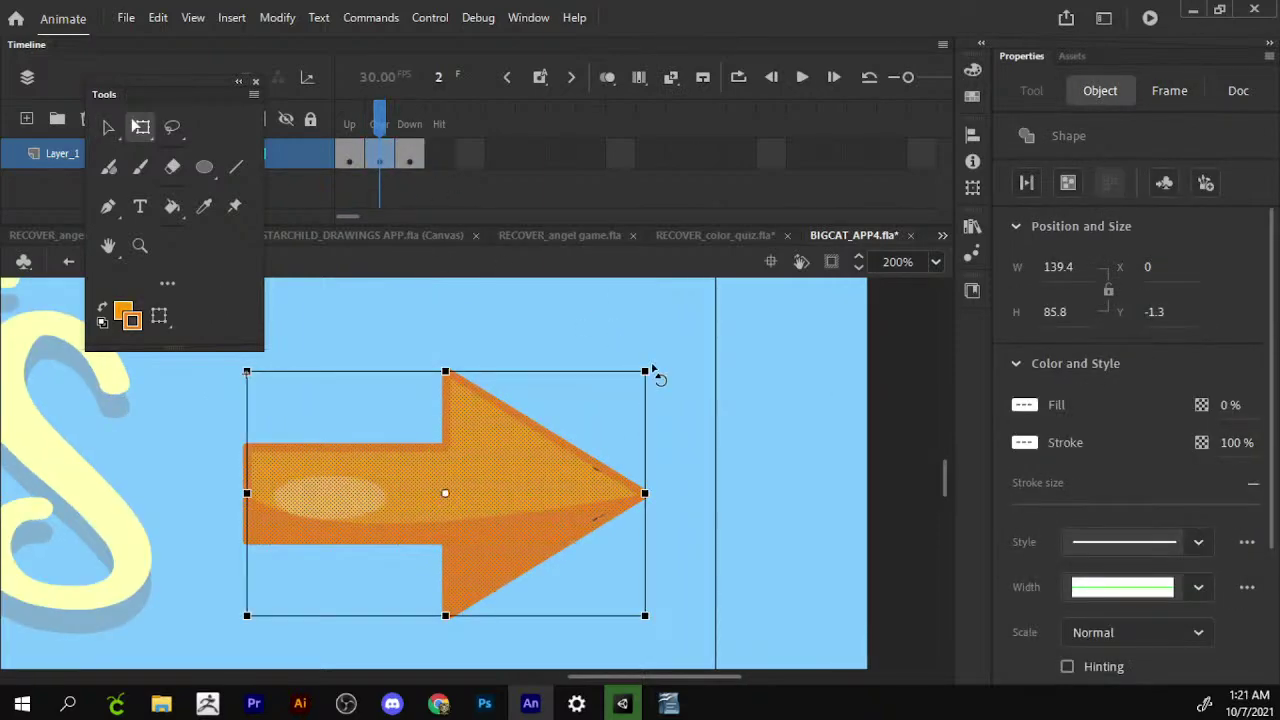
left_click_drag(645, 370, 688, 342)
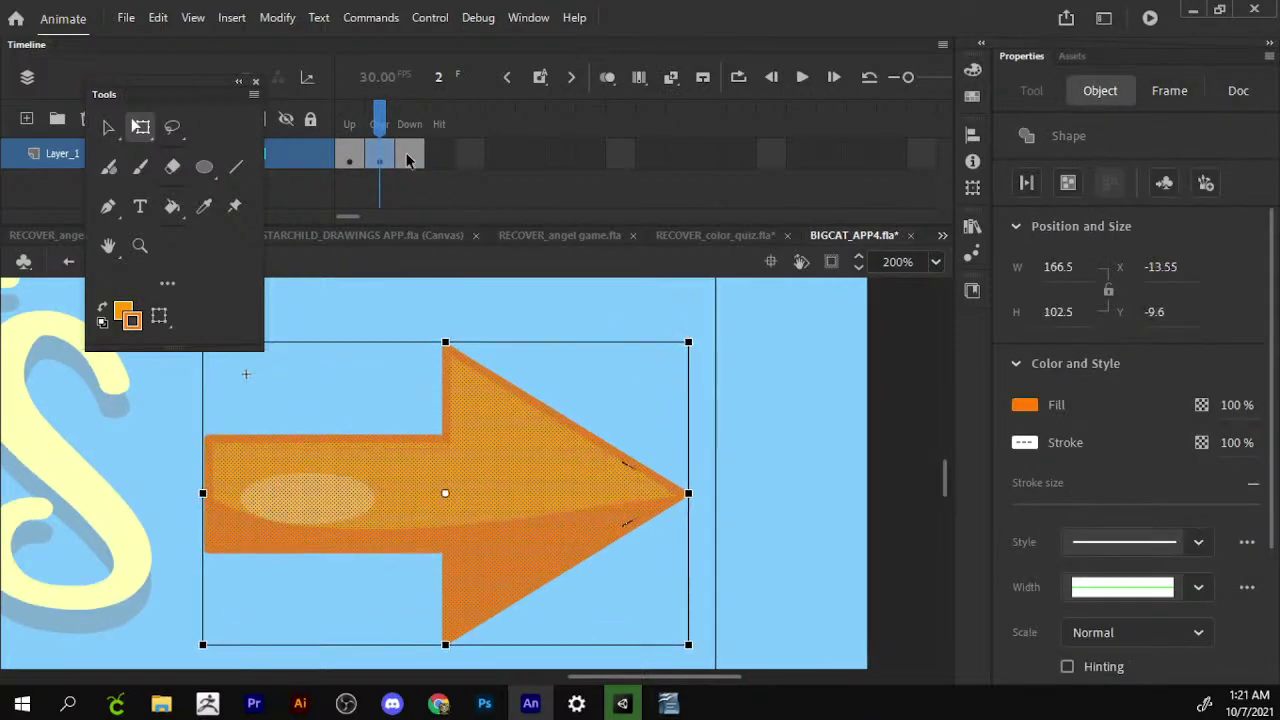
Make the Down-state arrow fill yellow #FFFF00 and return to Scene 1.
left_click(407, 157)
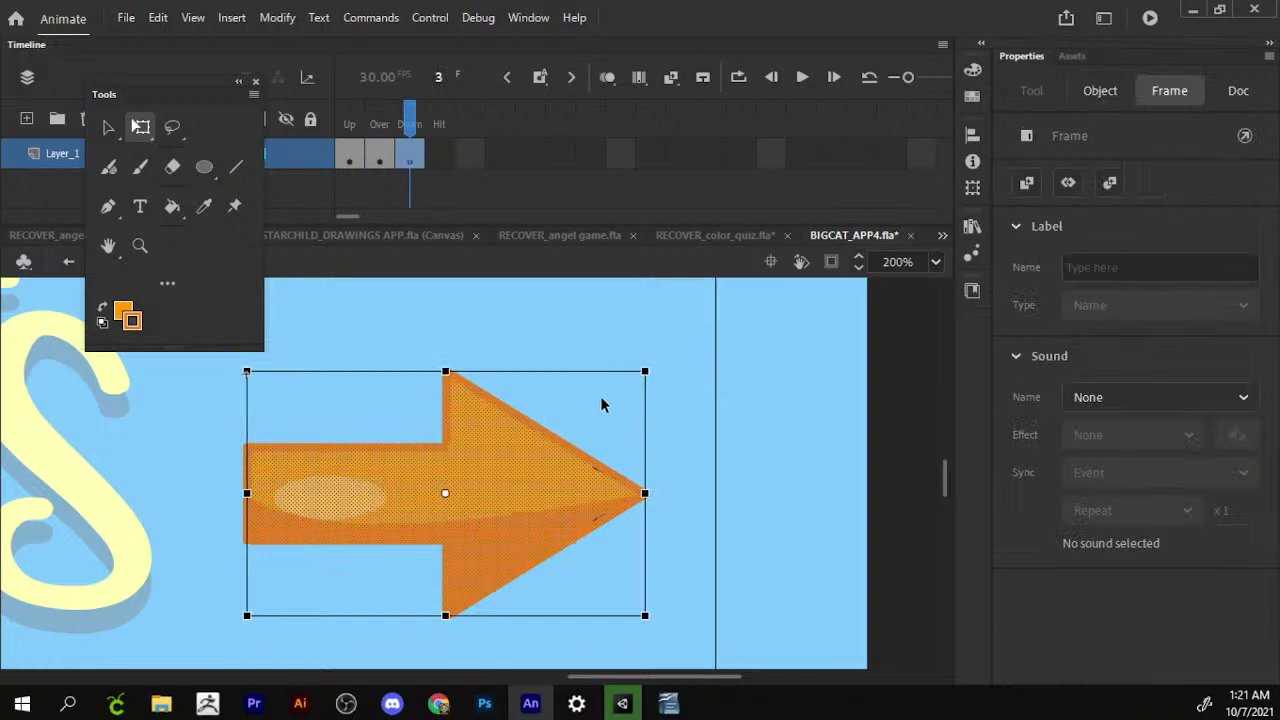
left_click(124, 313)
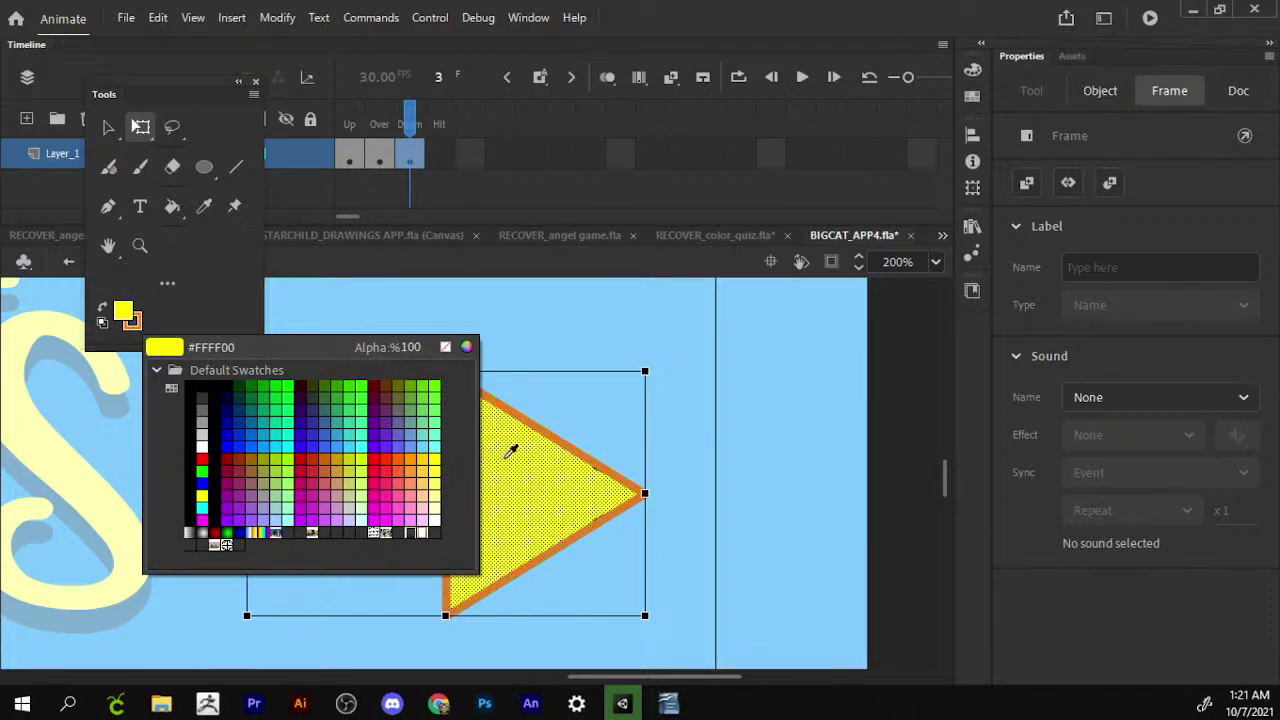
left_click(514, 437)
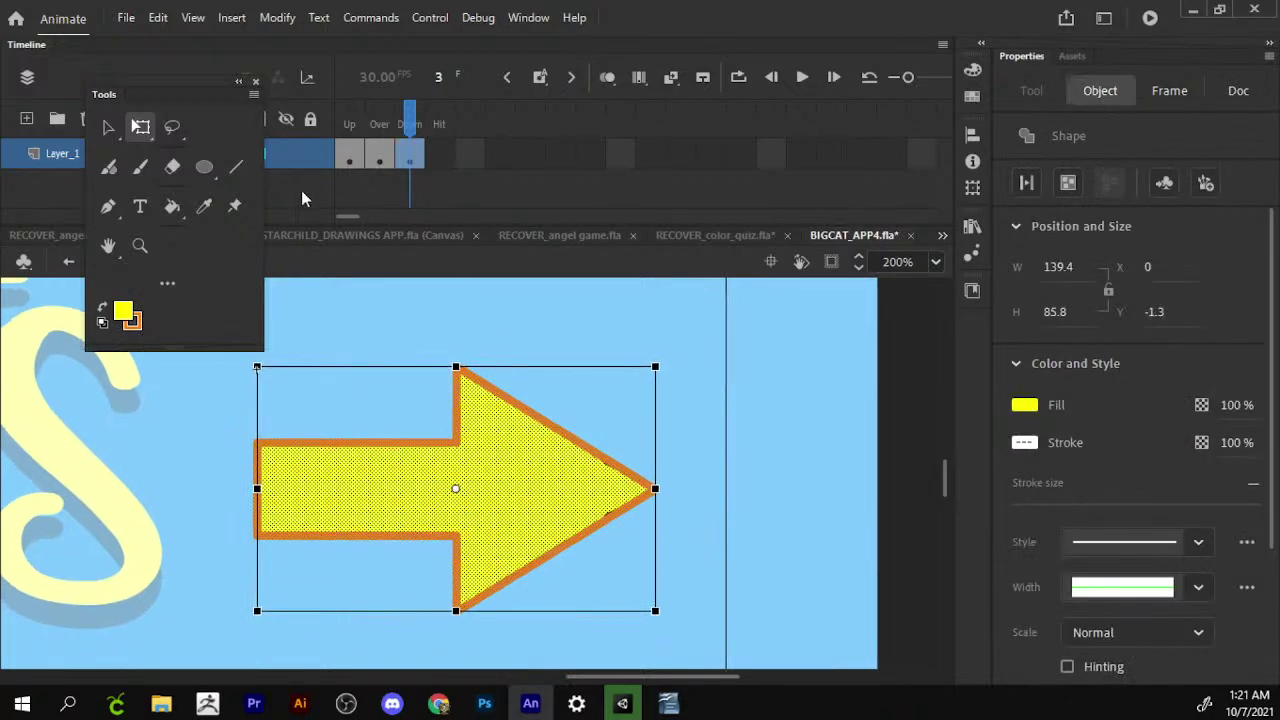
left_click(69, 265)
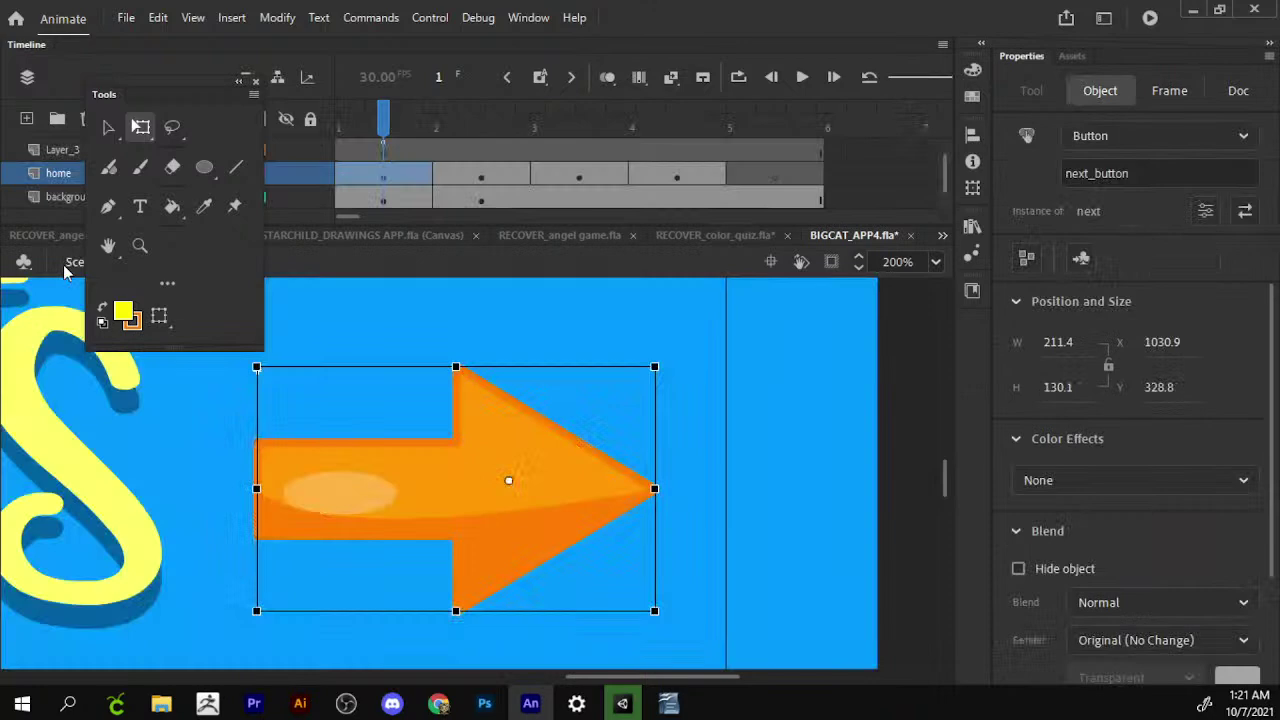
Zoom the stage out to 50%, then run Test Movie with Ctrl+Enter.
left_click(140, 245)
left_click(190, 315)
left_click(760, 450)
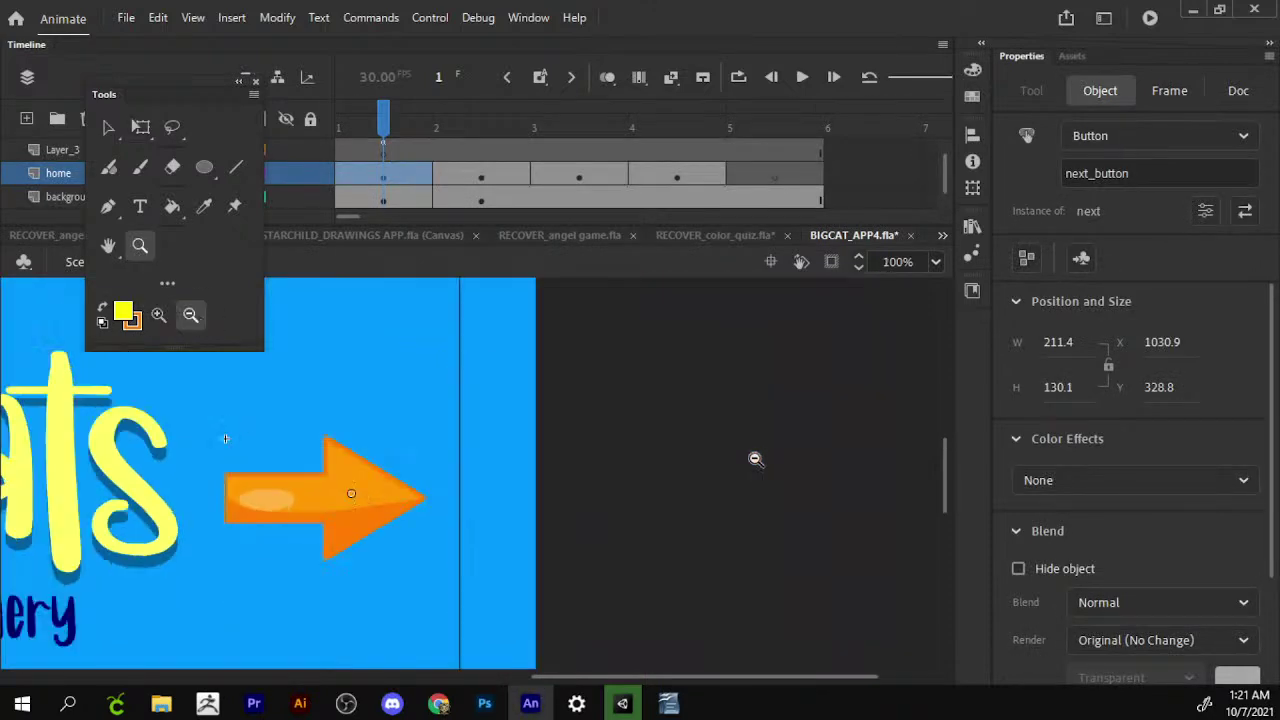
left_click(505, 520)
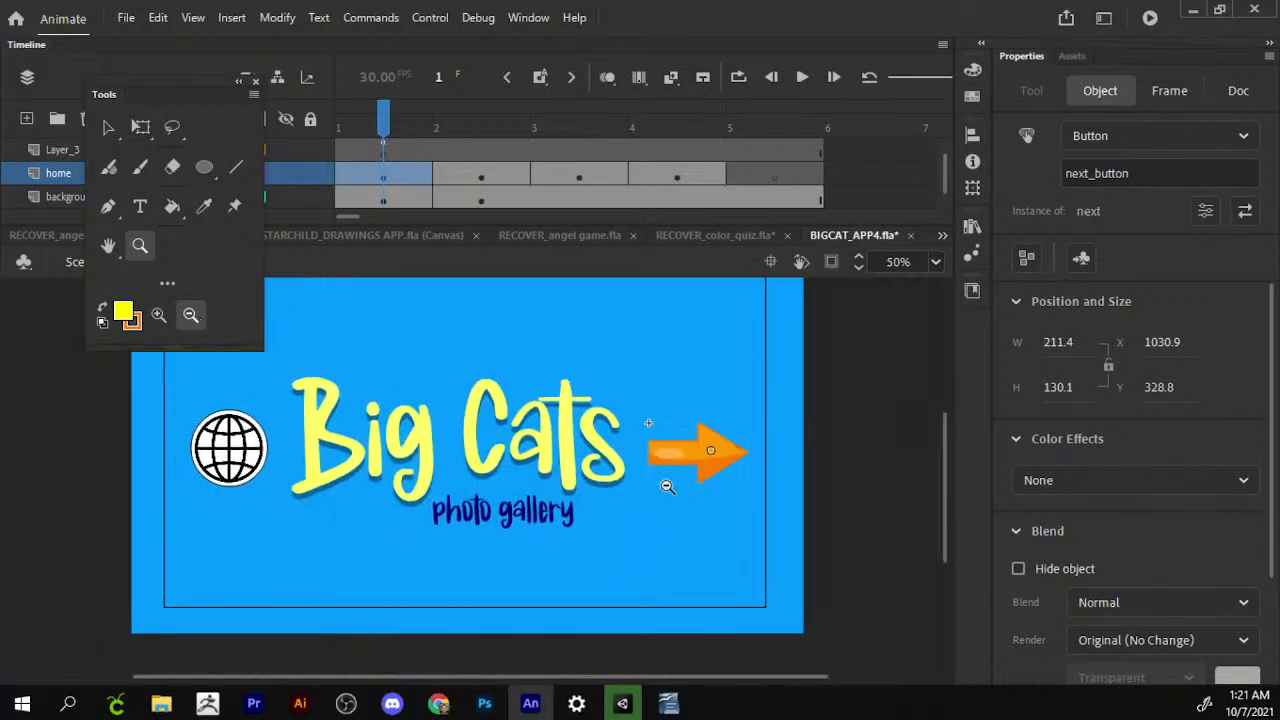
key("v")
left_click(230, 440)
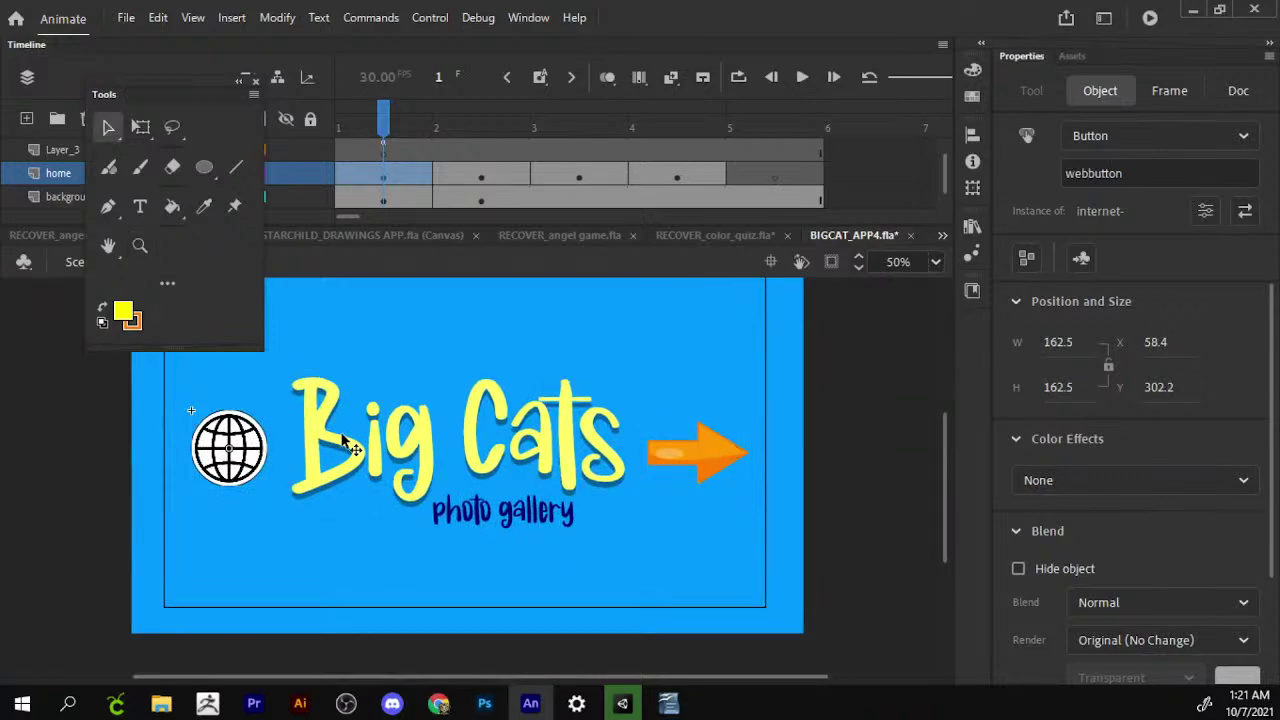
key("ctrl+Return")
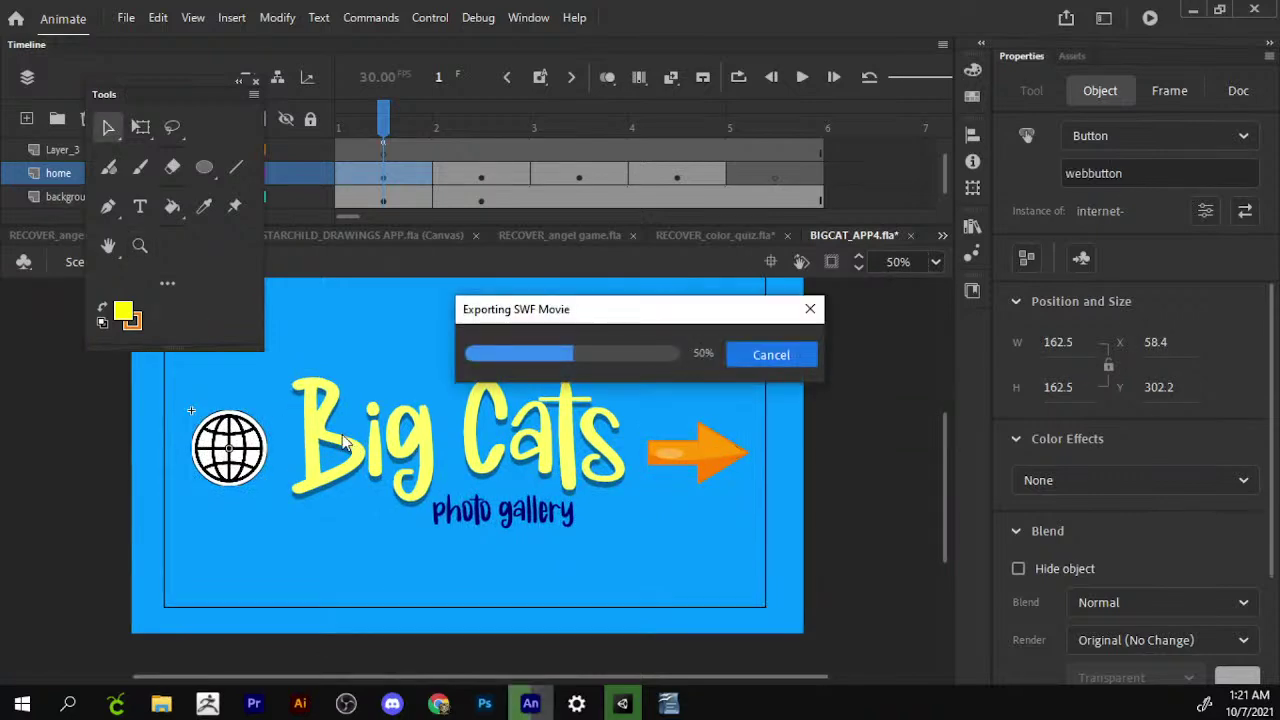
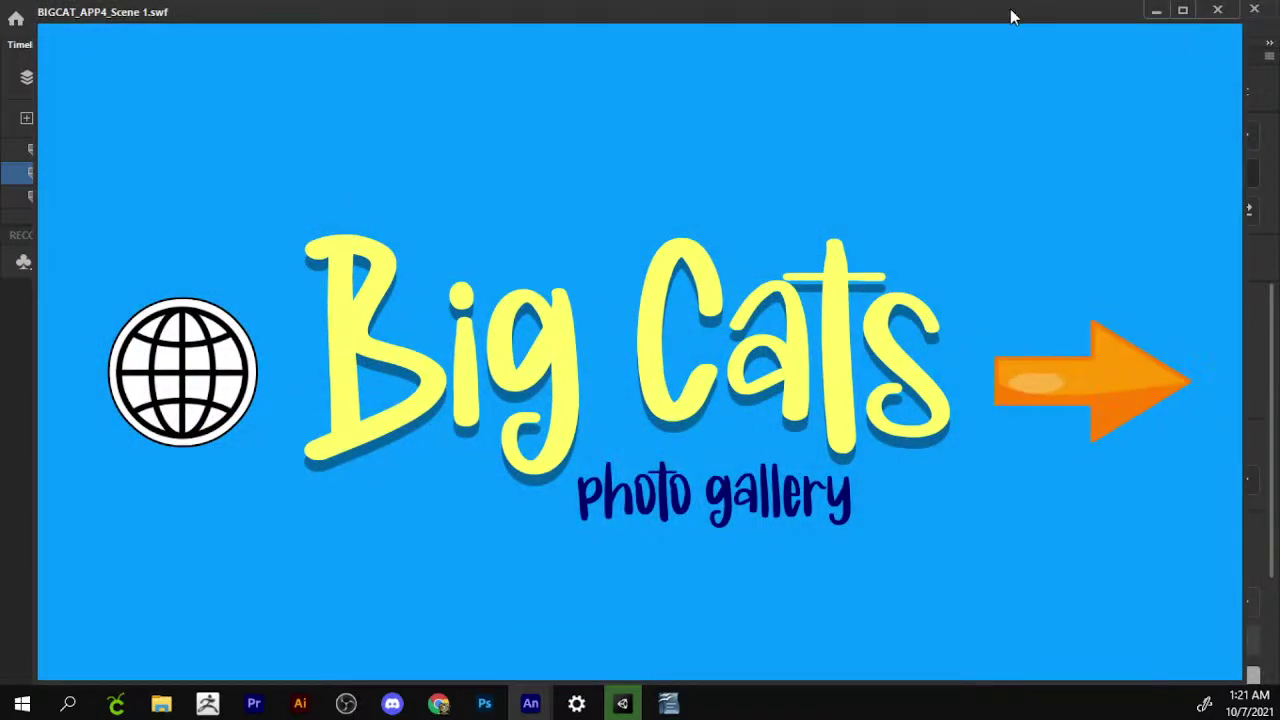
Close the Big Cats test preview window and switch to the Chrome browser.
left_click_drag(1008, 17, 773, 91)
left_click(994, 89)
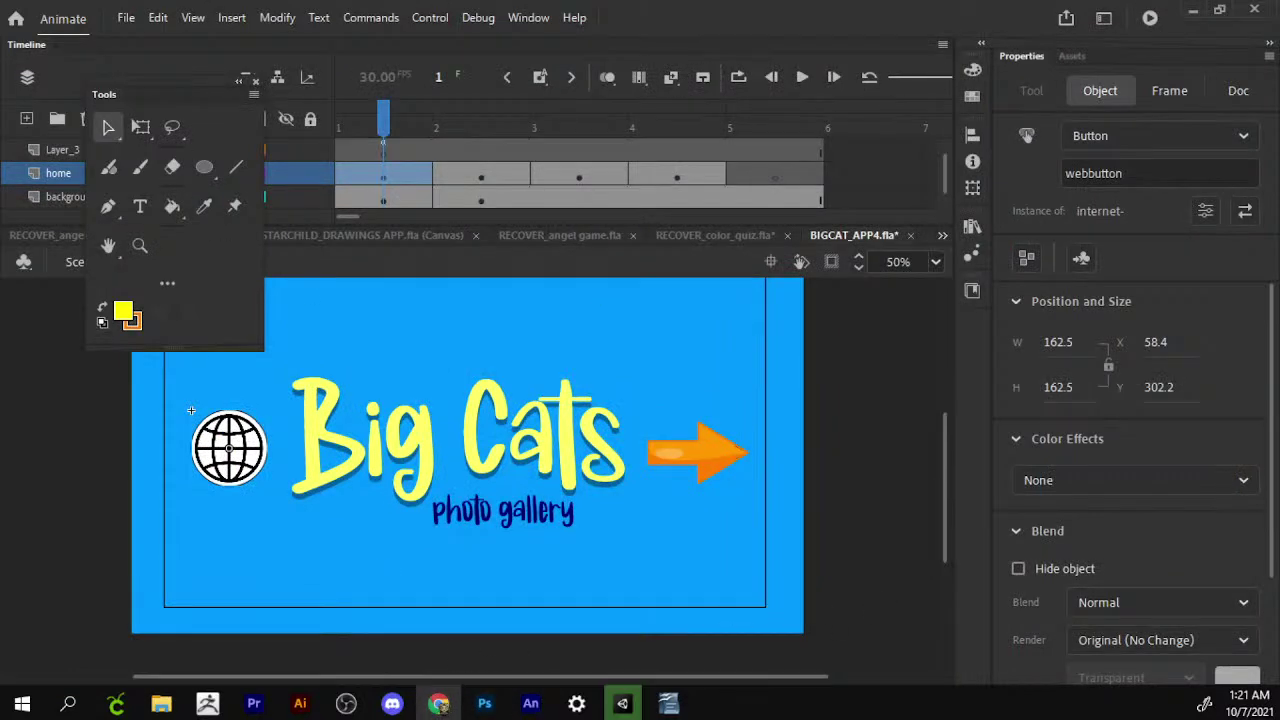
key("alt+Tab")
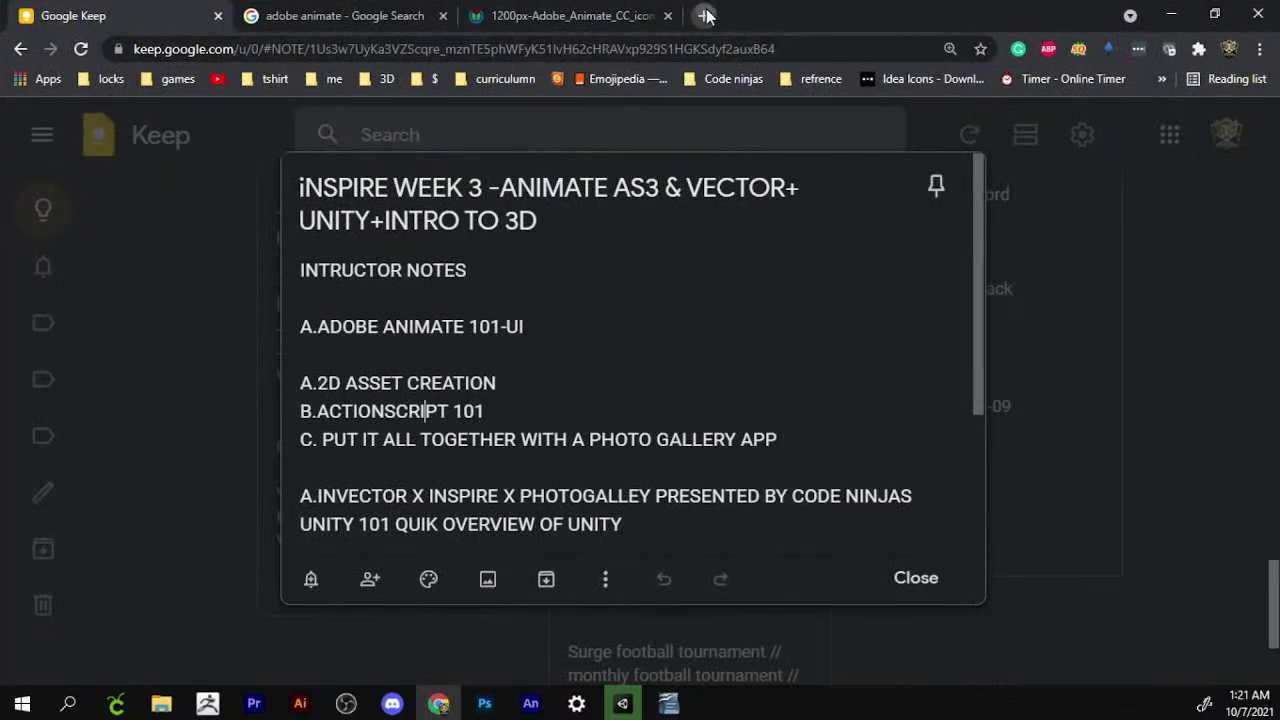
Search Google for 'CHEETAH RUNNING ANIMATION' in a new browser tab.
left_click(706, 15)
left_click(588, 61)
type("CGH")
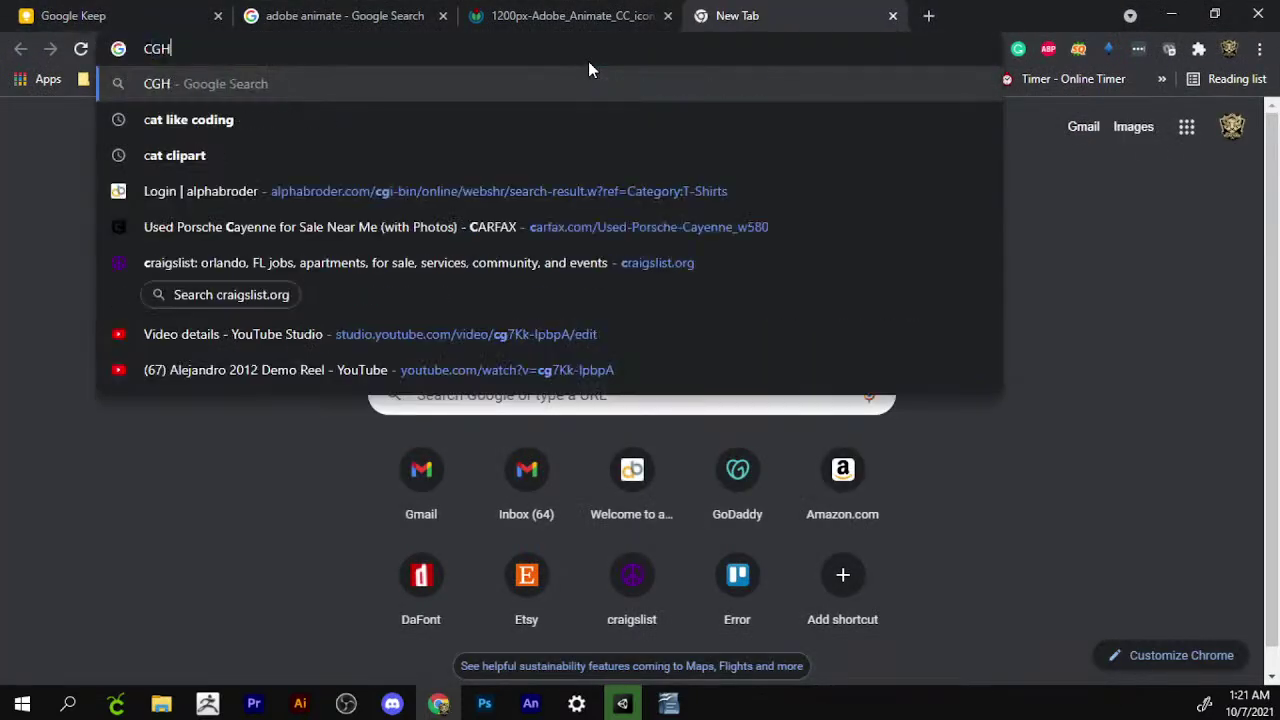
type("ETT")
key("BackSpace")
key("BackSpace")
key("BackSpace")
key("BackSpace")
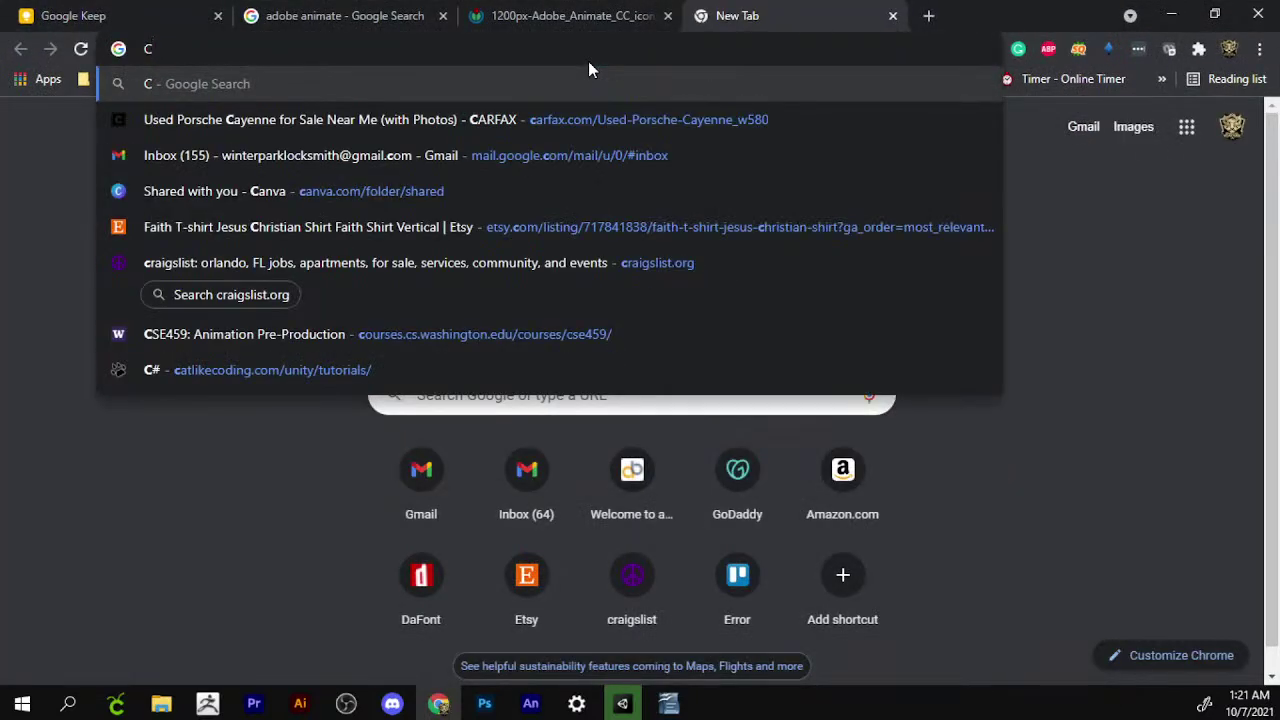
type("EHA")
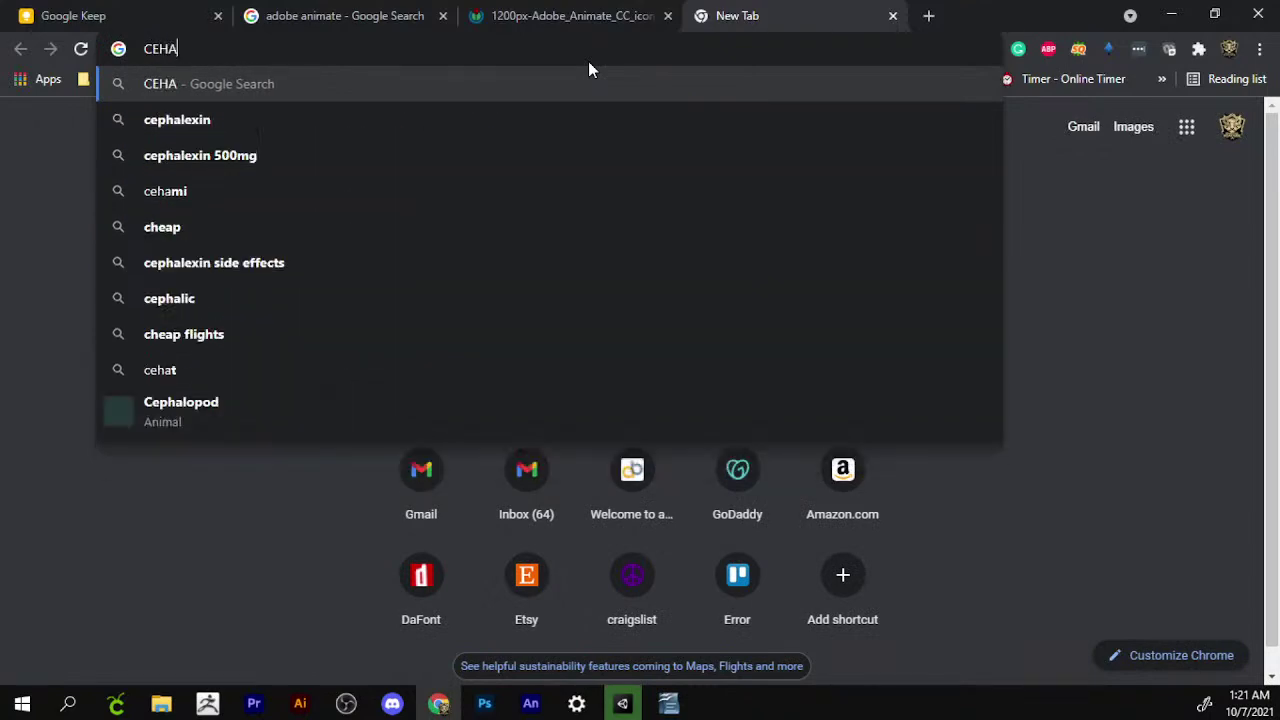
type("T")
key("BackSpace")
key("BackSpace")
key("BackSpace")
key("Home")
type("H")
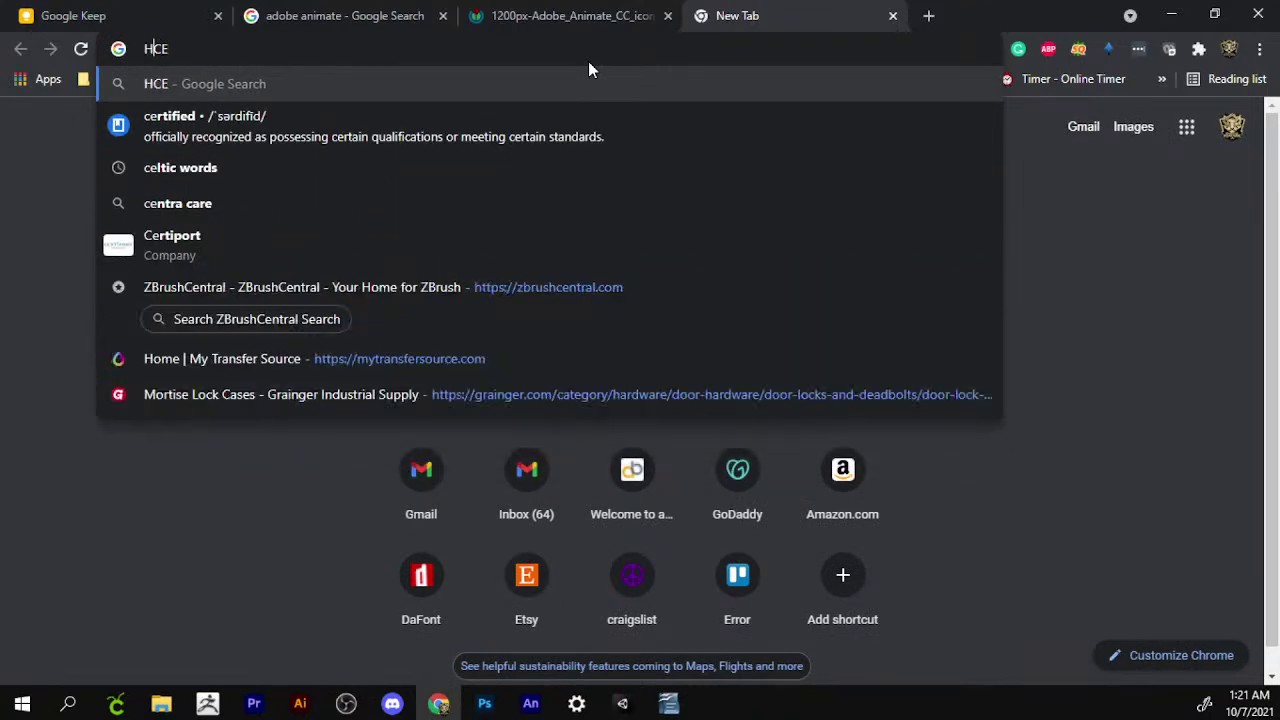
type("EETAH RUNNI")
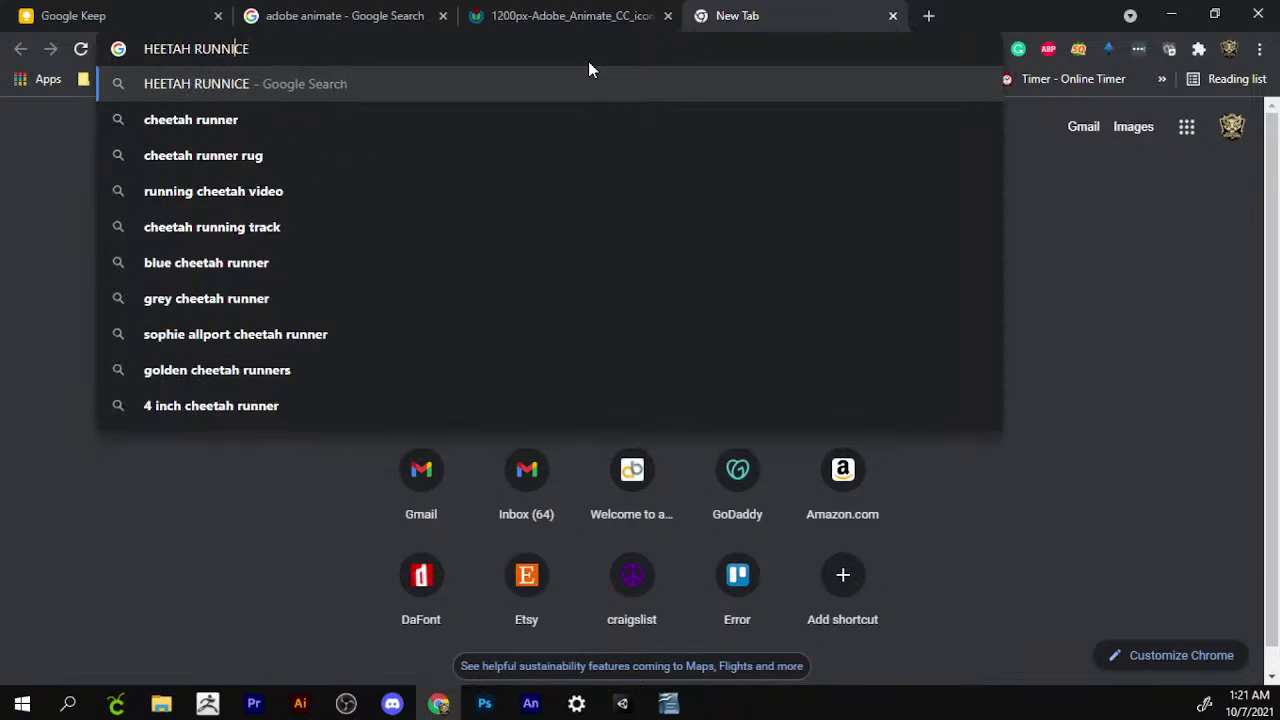
type("NG ANI")
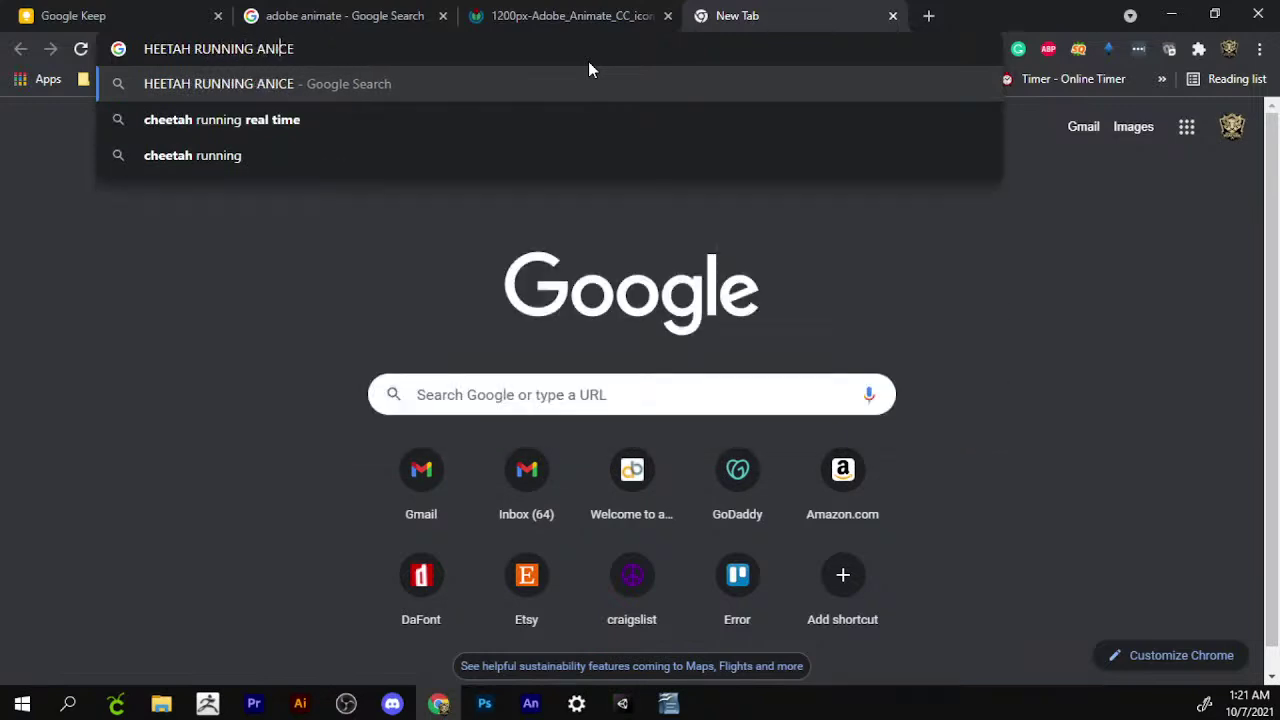
type("MATION")
key("Return")
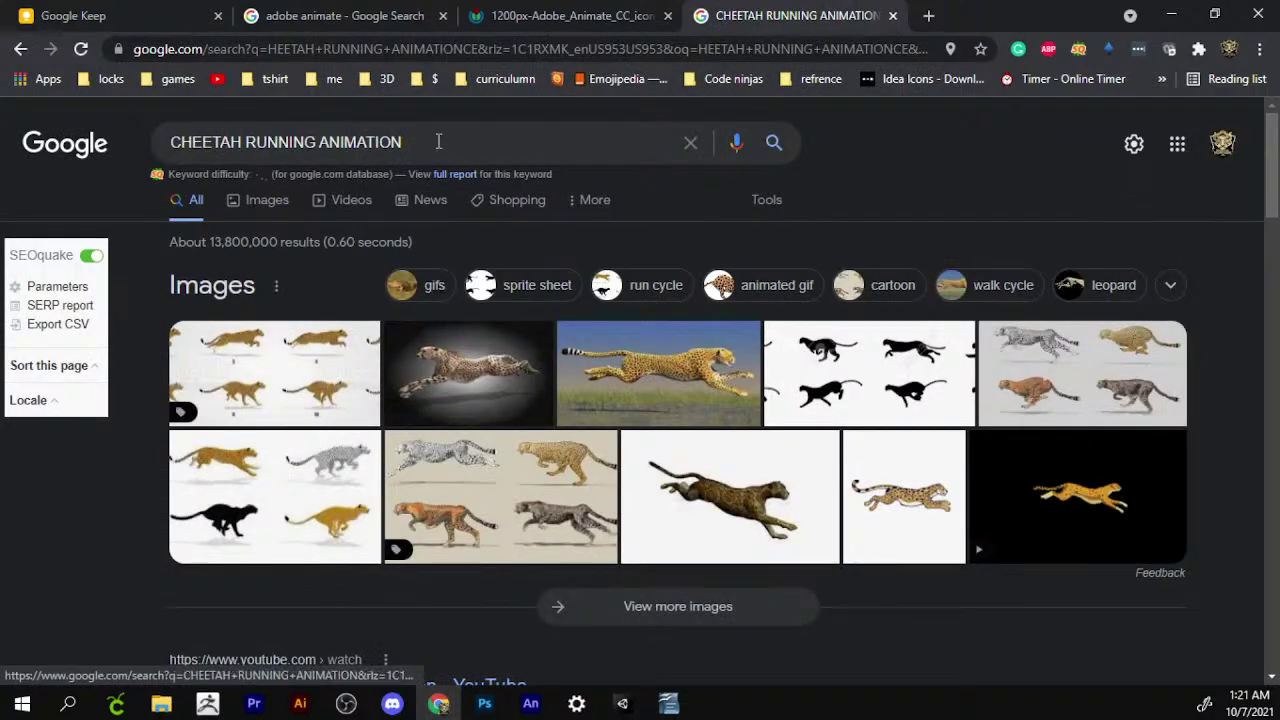
Open the iStock cheetah run-cycle sheet from the image results in a new tab.
scroll(600, 400, "down", 3)
scroll(639, 394, "up", 3)
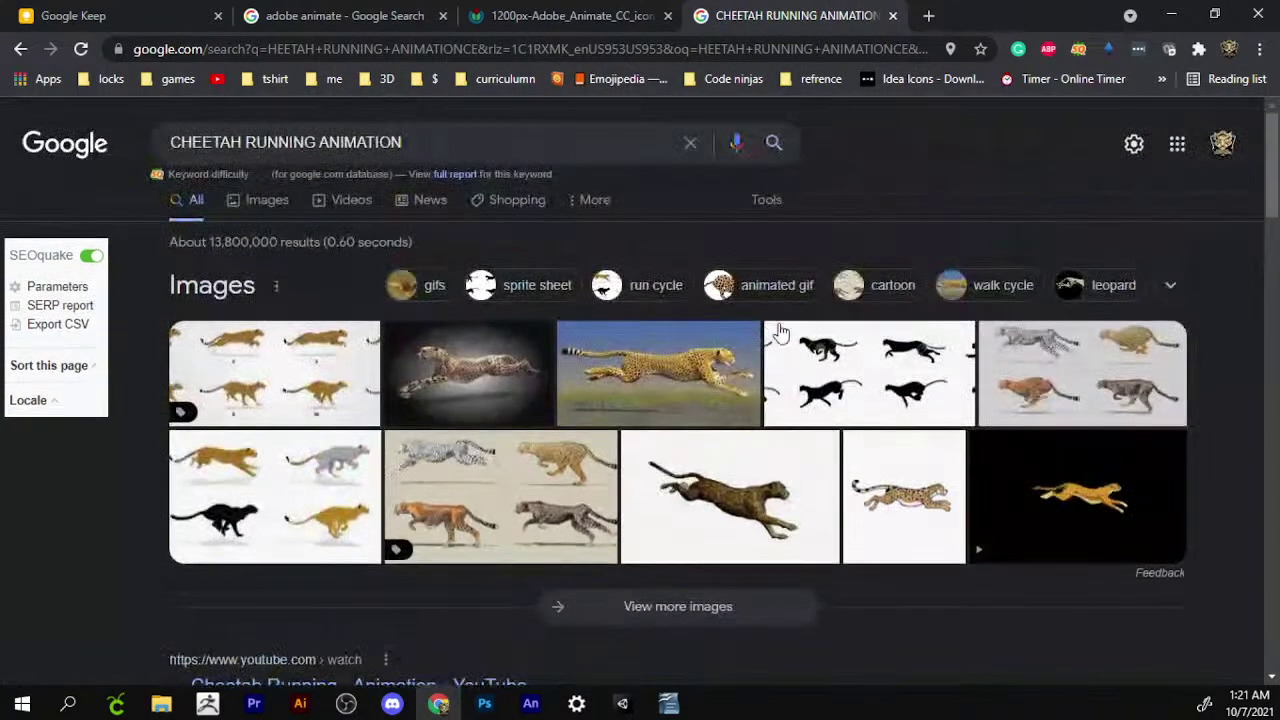
left_click(813, 368)
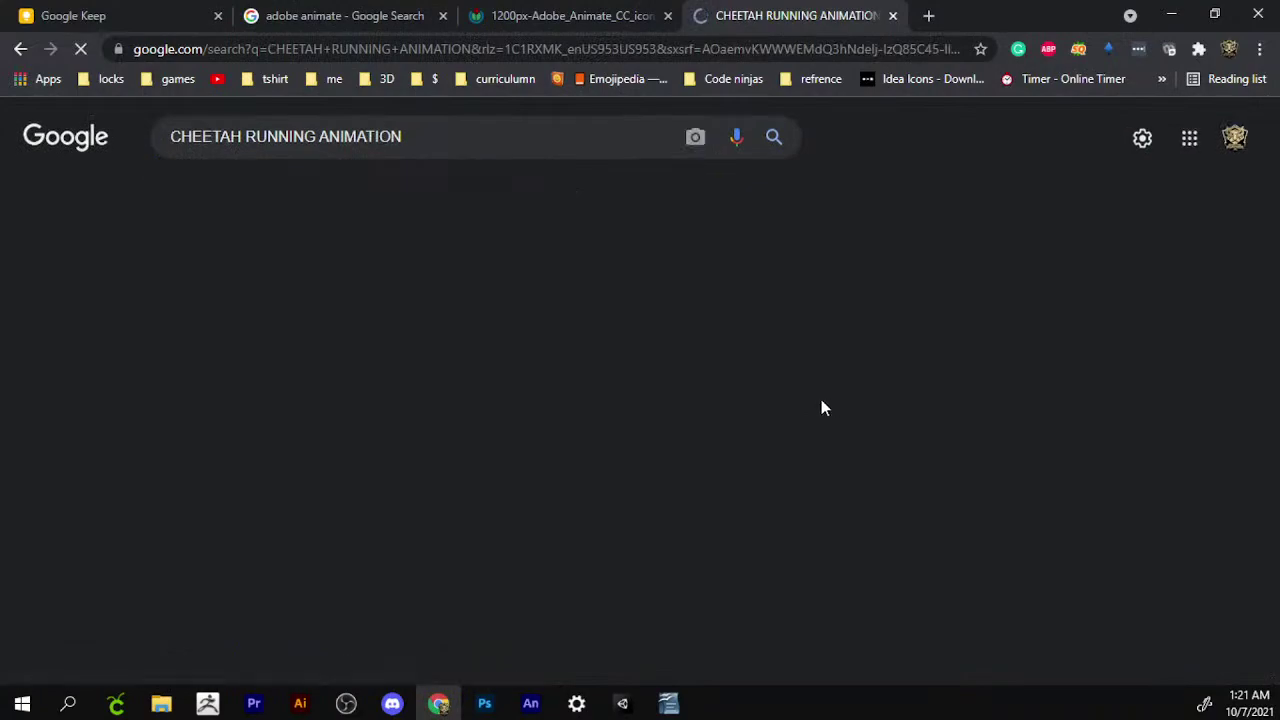
scroll(560, 590, "down", 4)
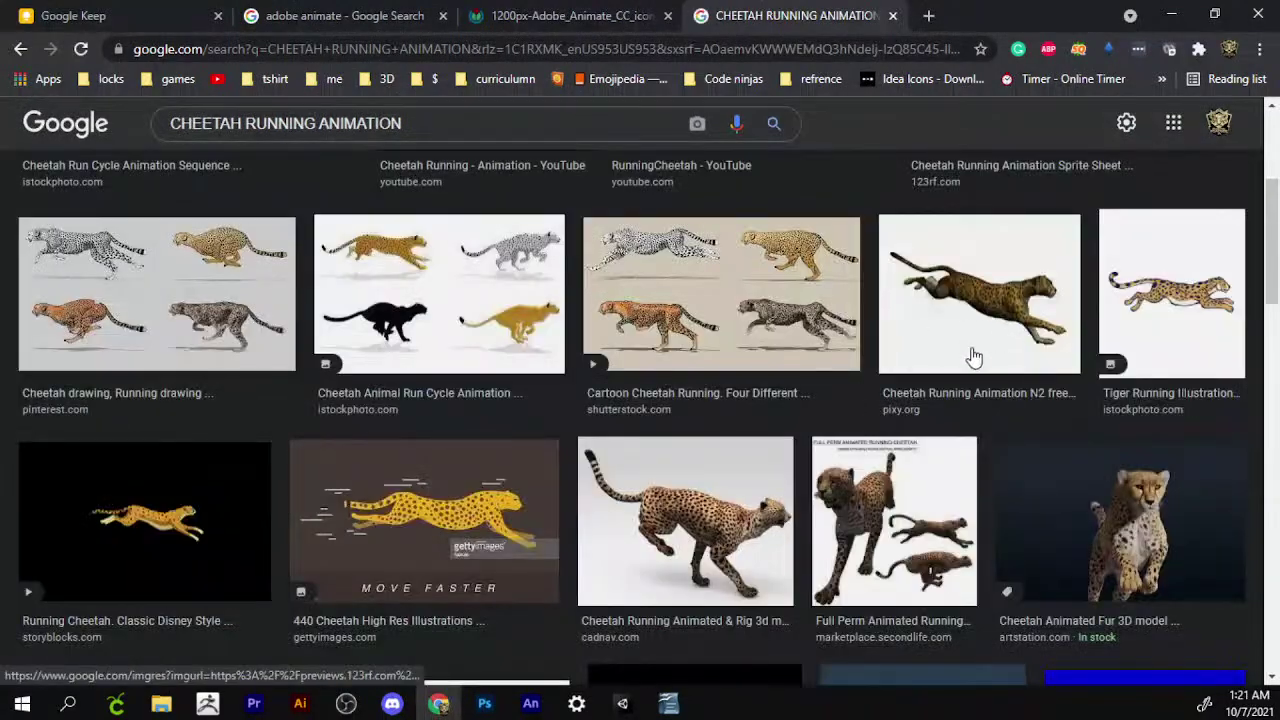
scroll(777, 531, "down", 4)
scroll(783, 536, "up", 5)
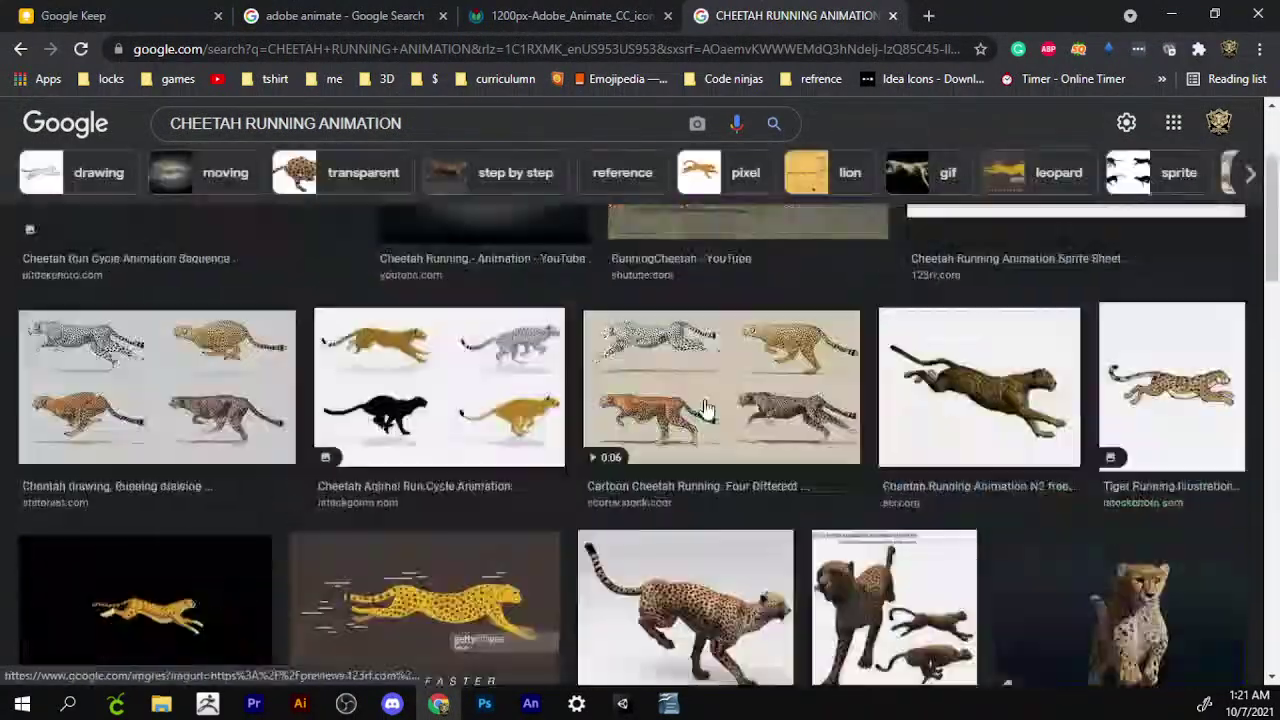
scroll(686, 371, "up", 2)
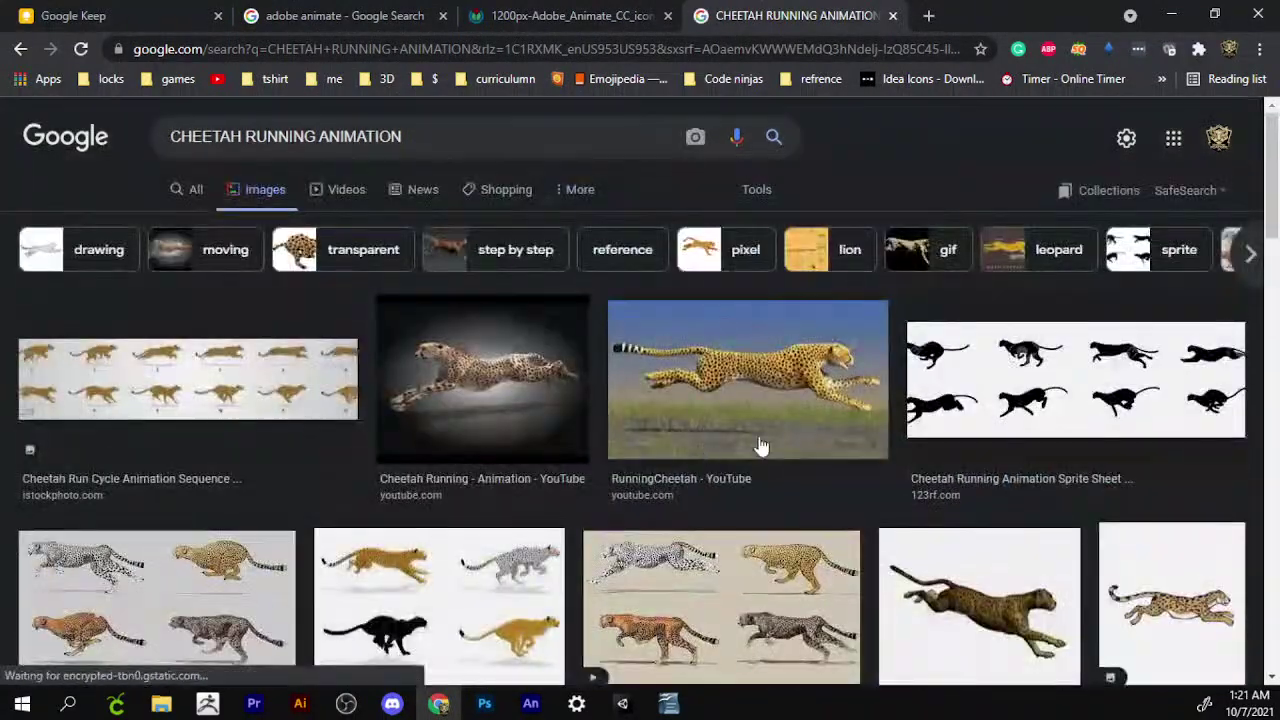
left_click(300, 400)
right_click(880, 236)
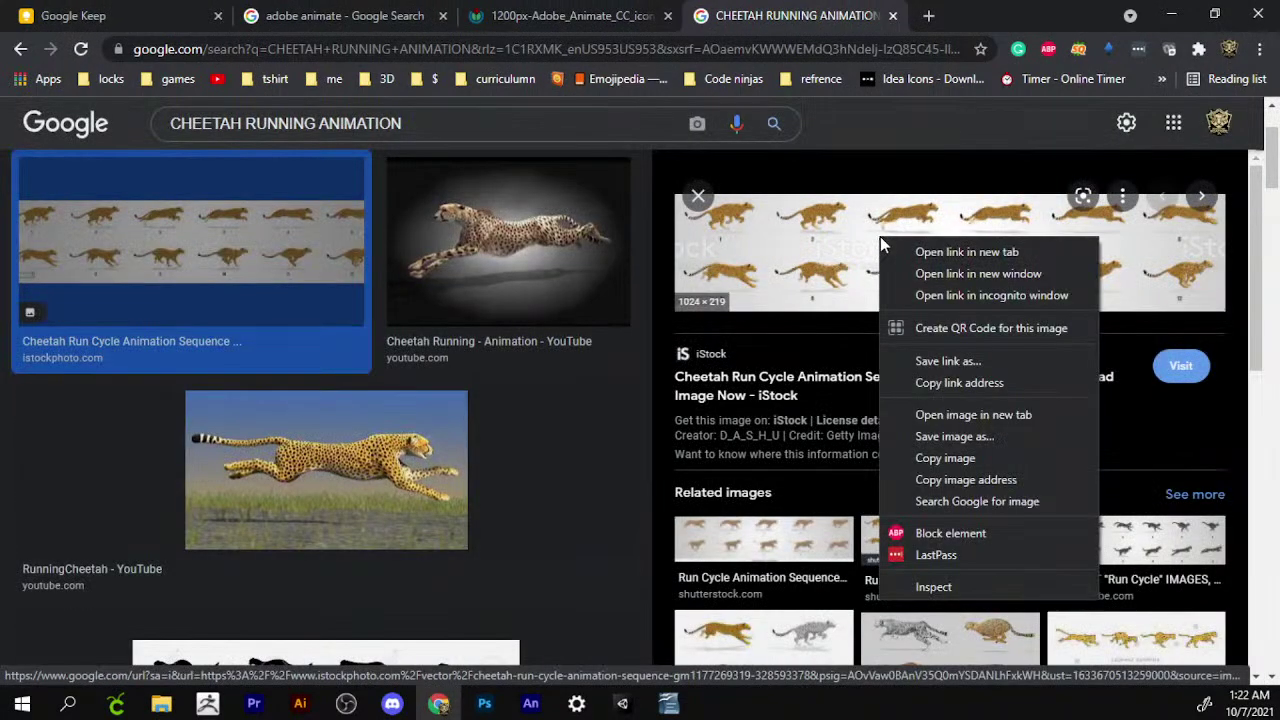
left_click(885, 251)
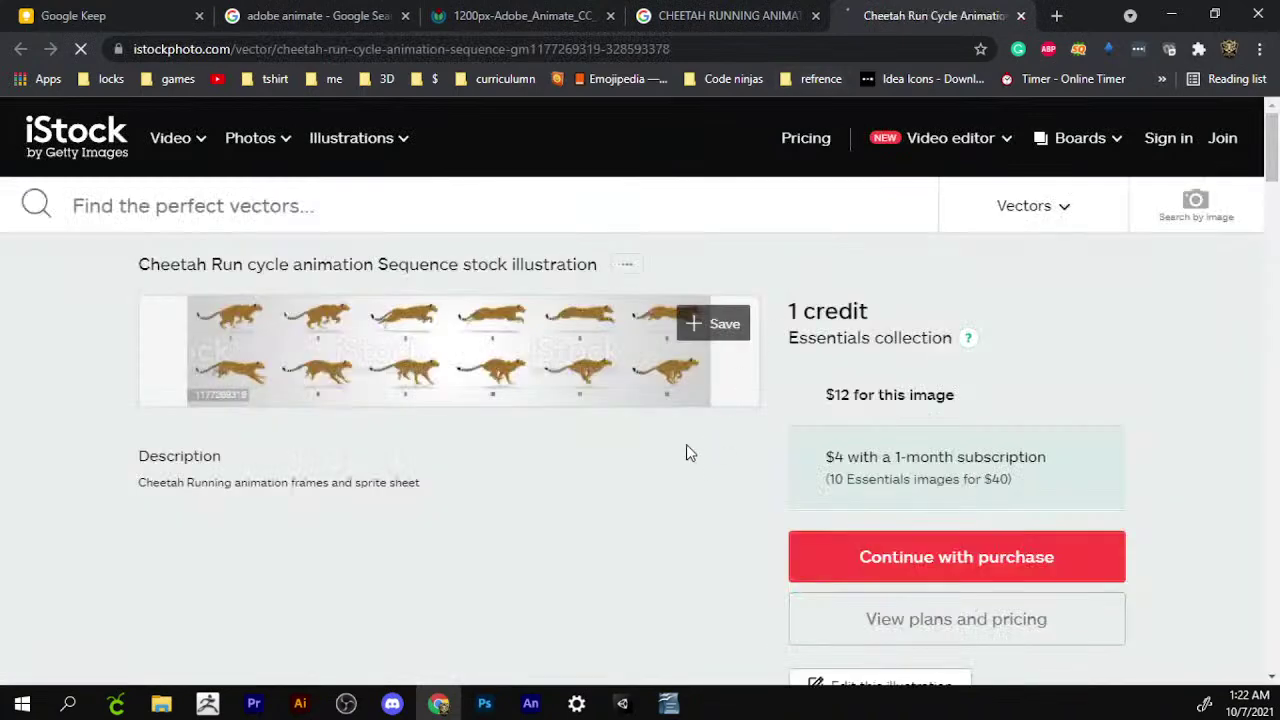
Copy the sprite sheet's image address and return to Adobe Animate.
right_click(583, 358)
left_click(678, 438)
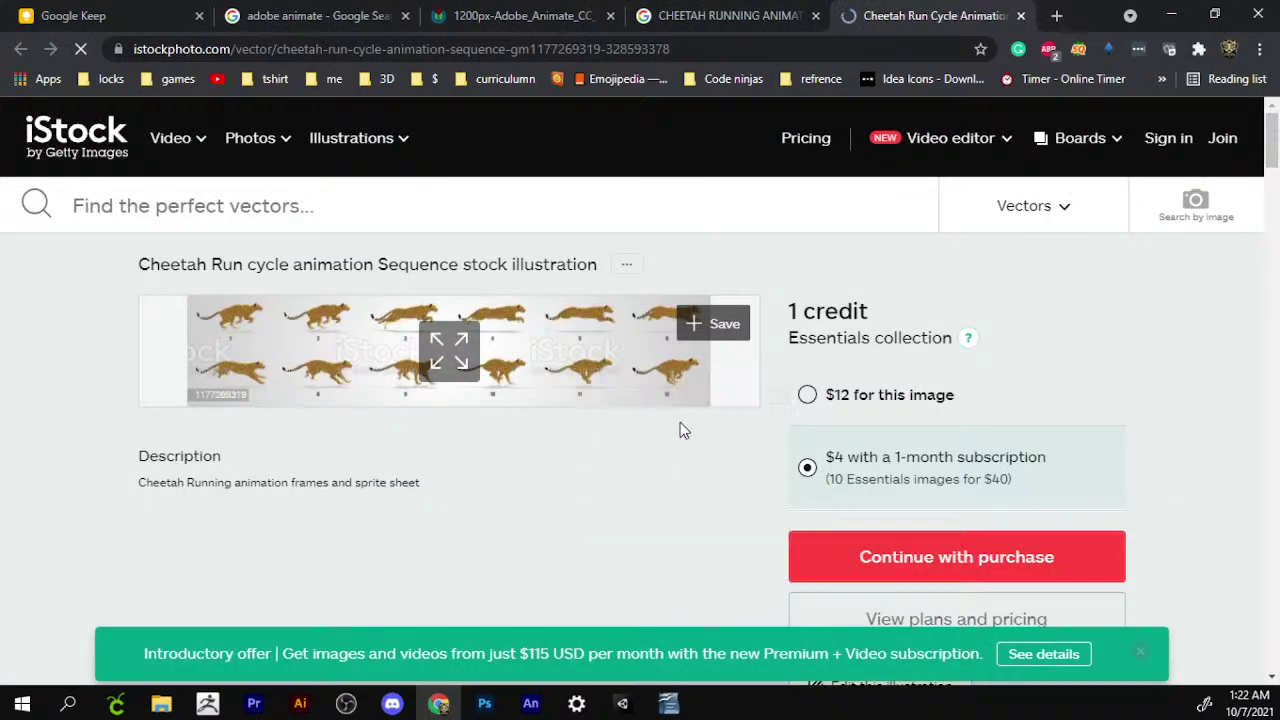
left_click(530, 703)
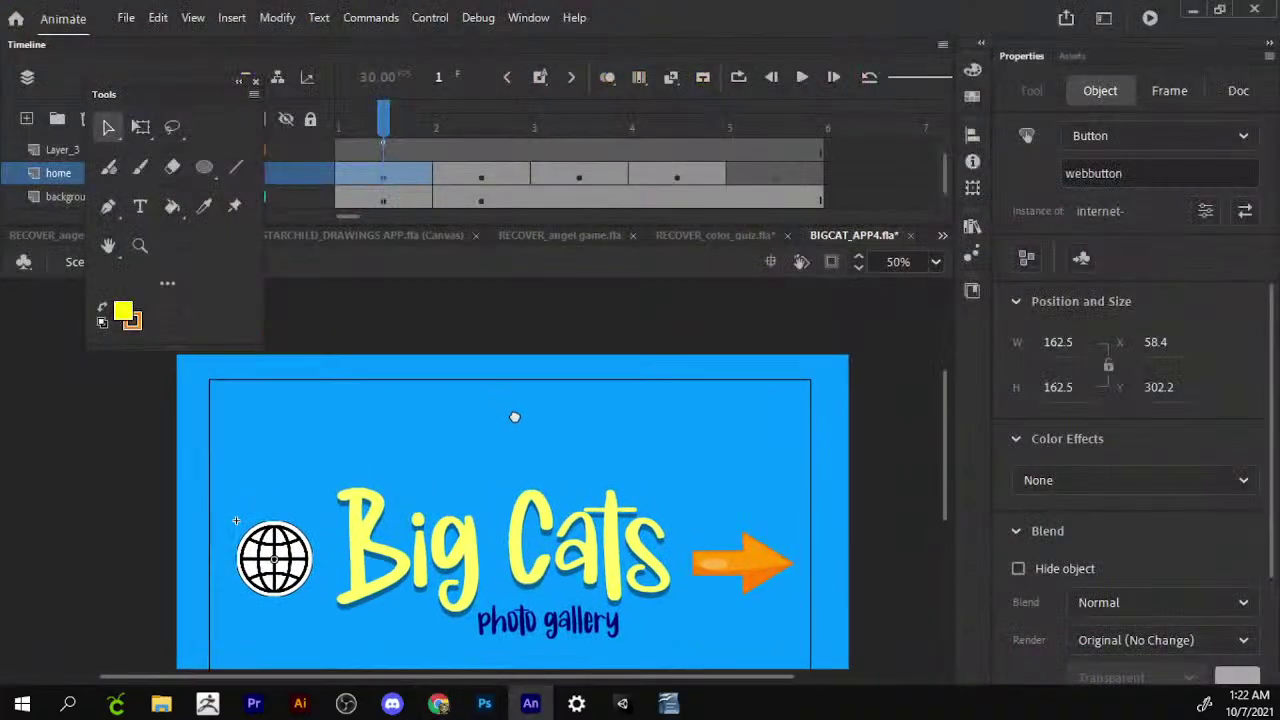
Paste the copied cheetah sprite sheet inside the Big Cats title symbol.
left_click(522, 558)
double_click(522, 558)
left_click_drag(522, 558, 590, 442)
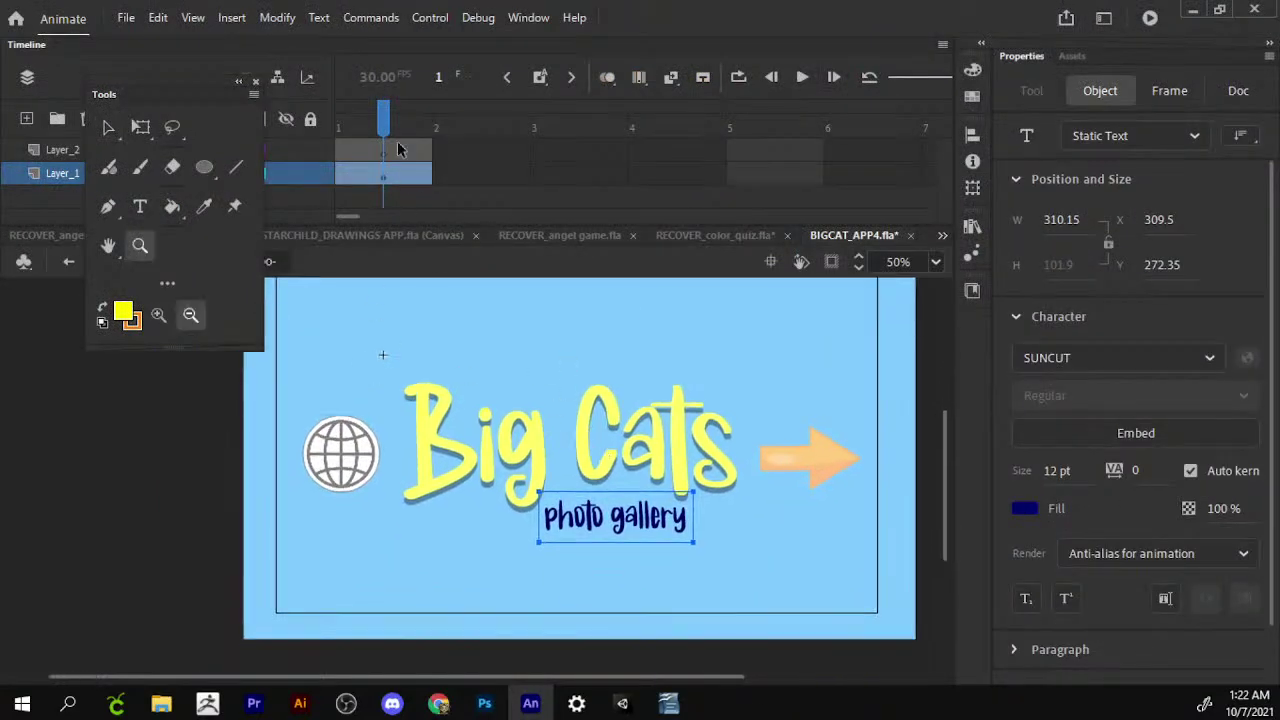
left_click_drag(169, 95, 141, 435)
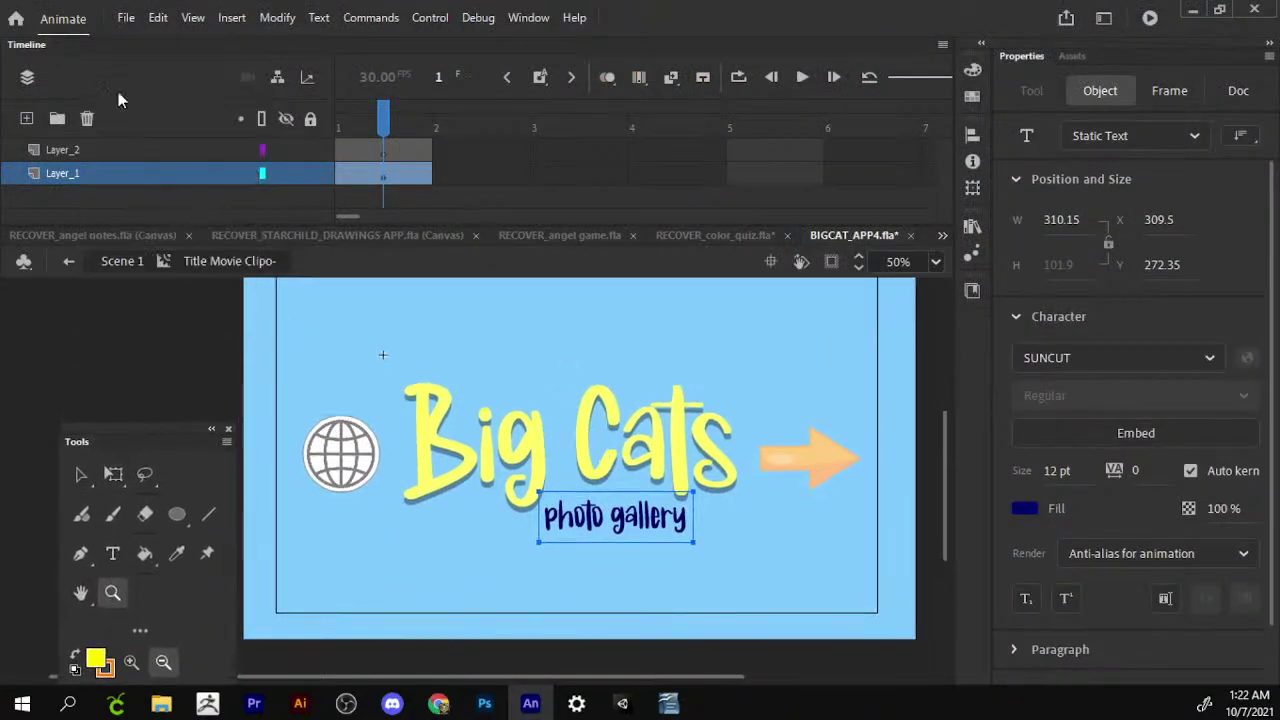
left_click(158, 17)
left_click(200, 126)
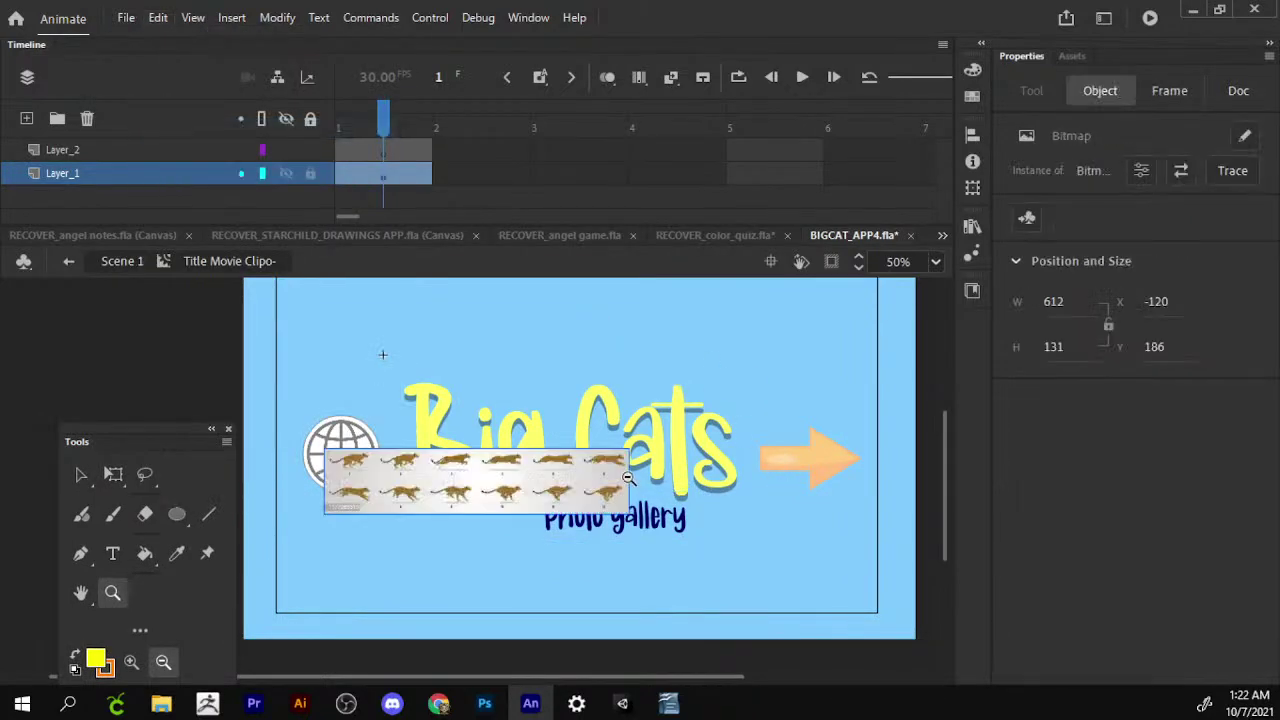
Move the cheetah sheet above the Big Cats title and zoom in to inspect it.
key("v")
left_click_drag(576, 494, 680, 358)
key("z")
left_click(131, 662)
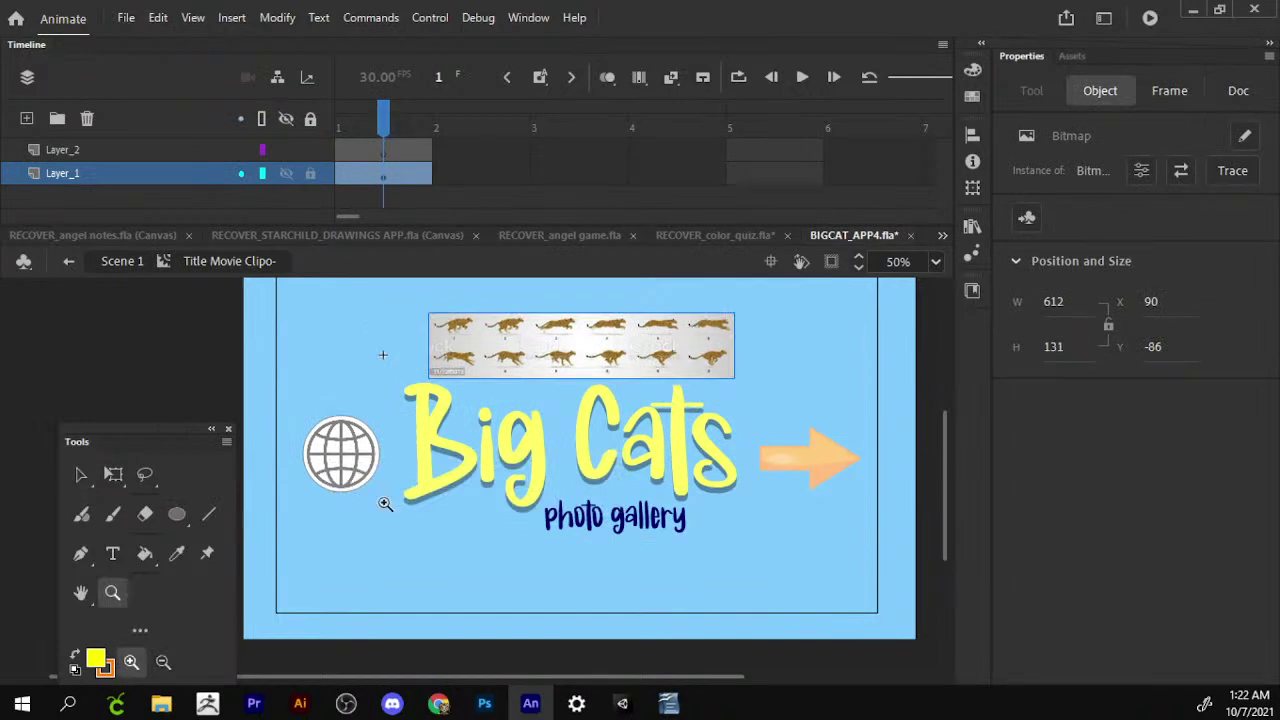
left_click(619, 352)
left_click(537, 436)
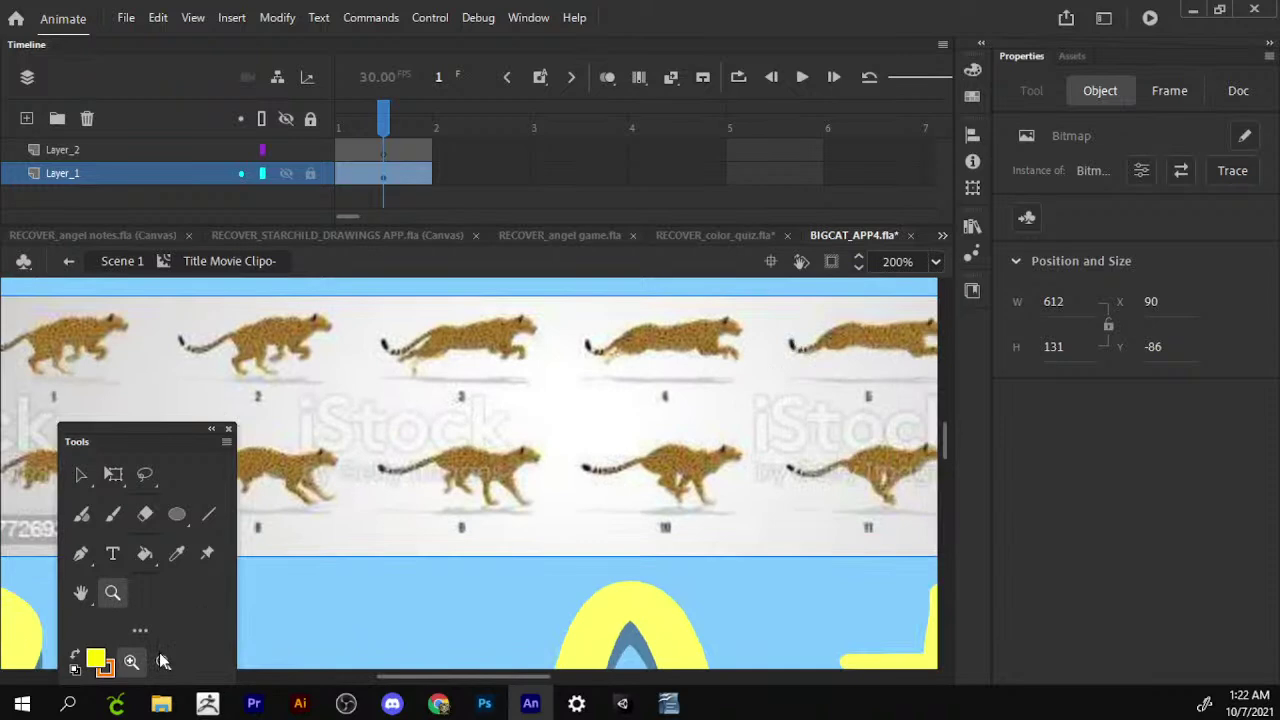
left_click(163, 661)
left_click(416, 418)
left_click(495, 455)
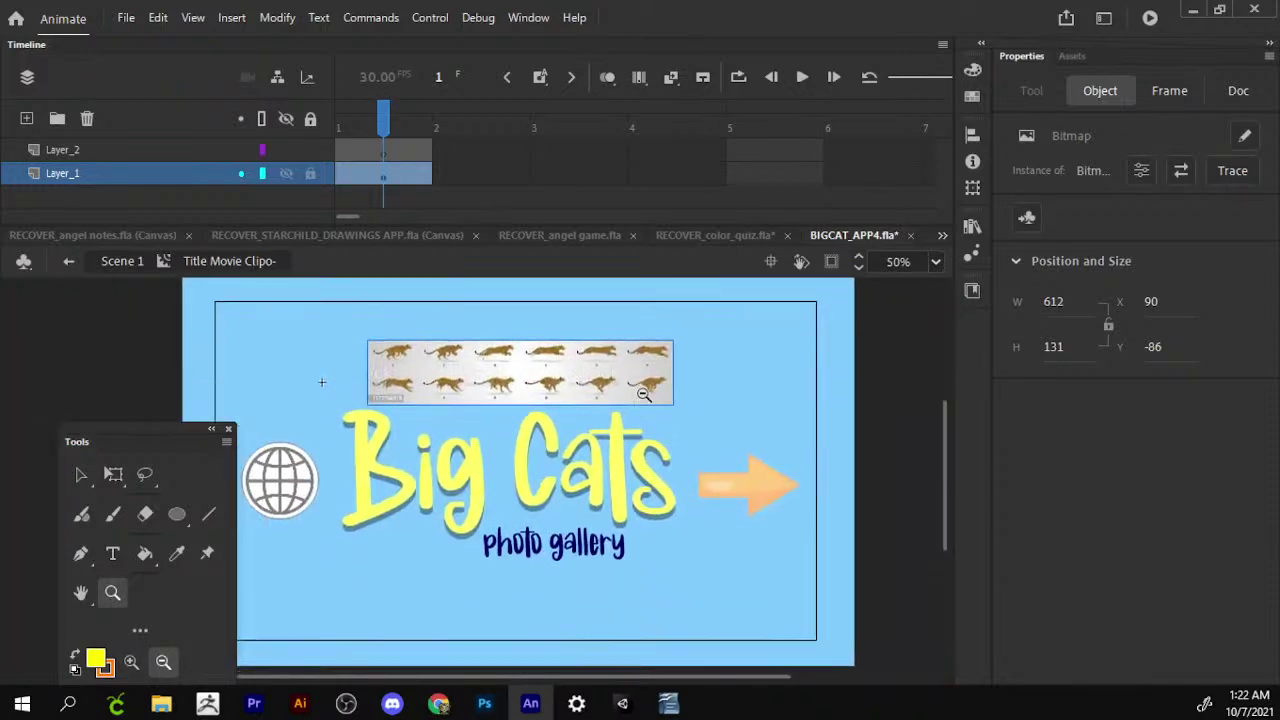
Resize the cheetah sheet with Free Transform, return to Scene 1, and go back to Chrome.
key("q")
mouse_move(673, 403)
left_mouse_down()
mouse_move(632, 395)
mouse_move(677, 332)
left_mouse_up()
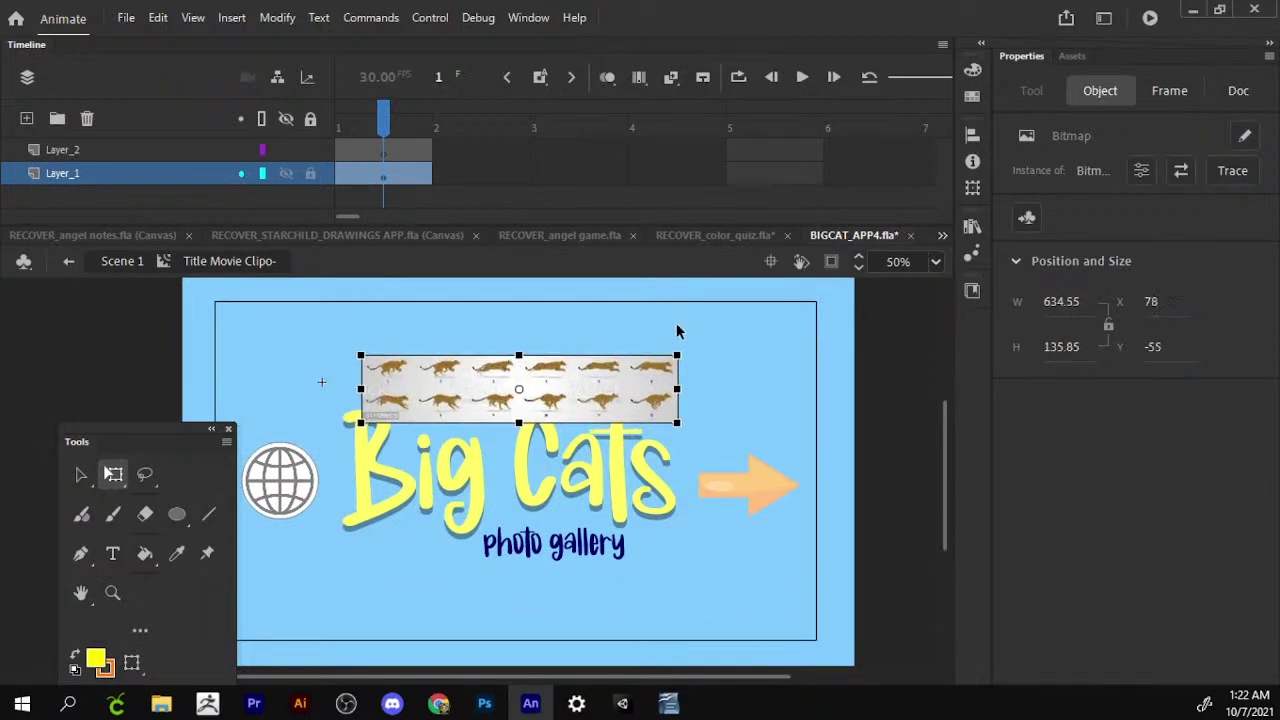
left_click(122, 261)
left_click_drag(364, 127, 730, 150)
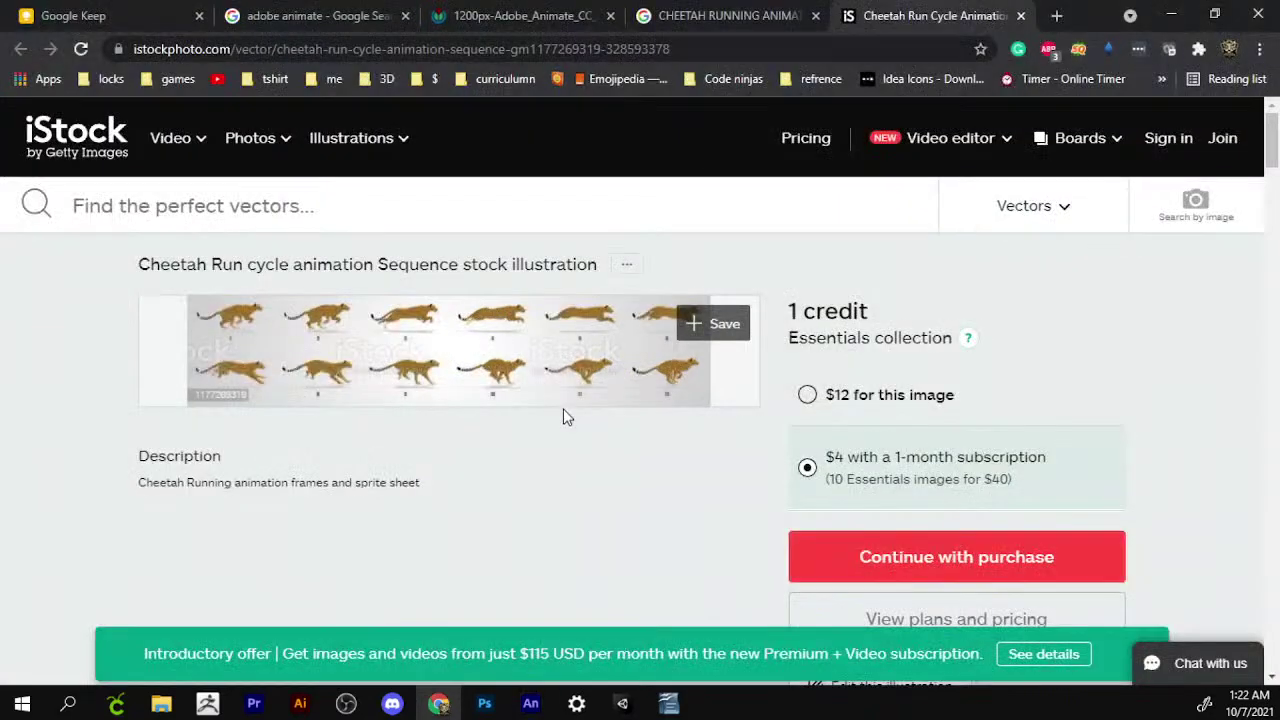
key("alt+Tab")
Copy the 123RF black silhouette cheetah sprite sheet and paste it into Animate.
left_click(706, 14)
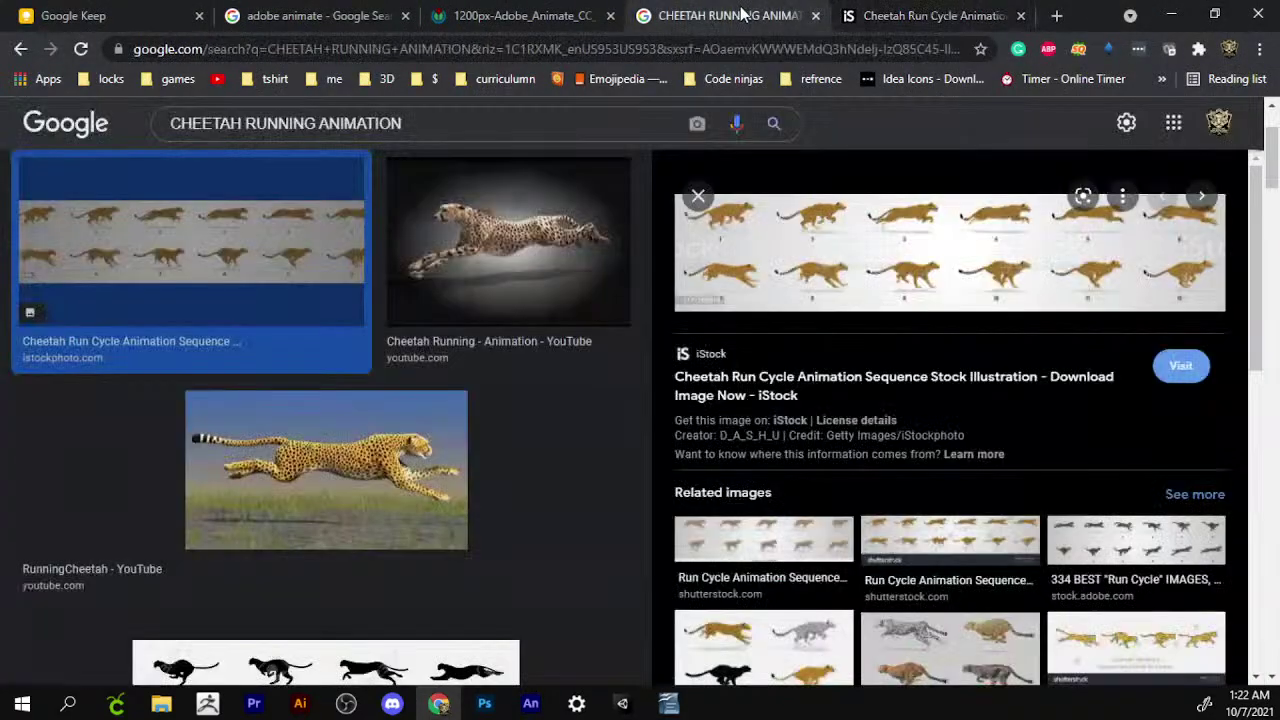
scroll(553, 461, "down", 2)
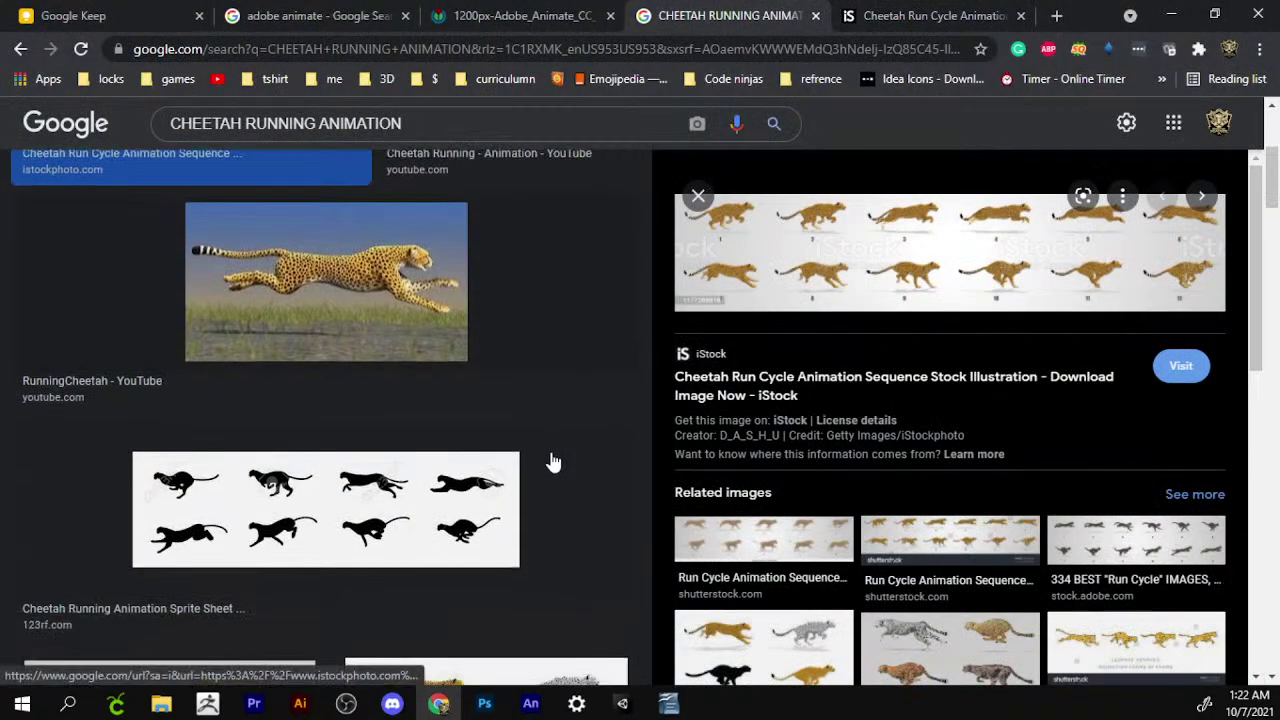
left_click(364, 507)
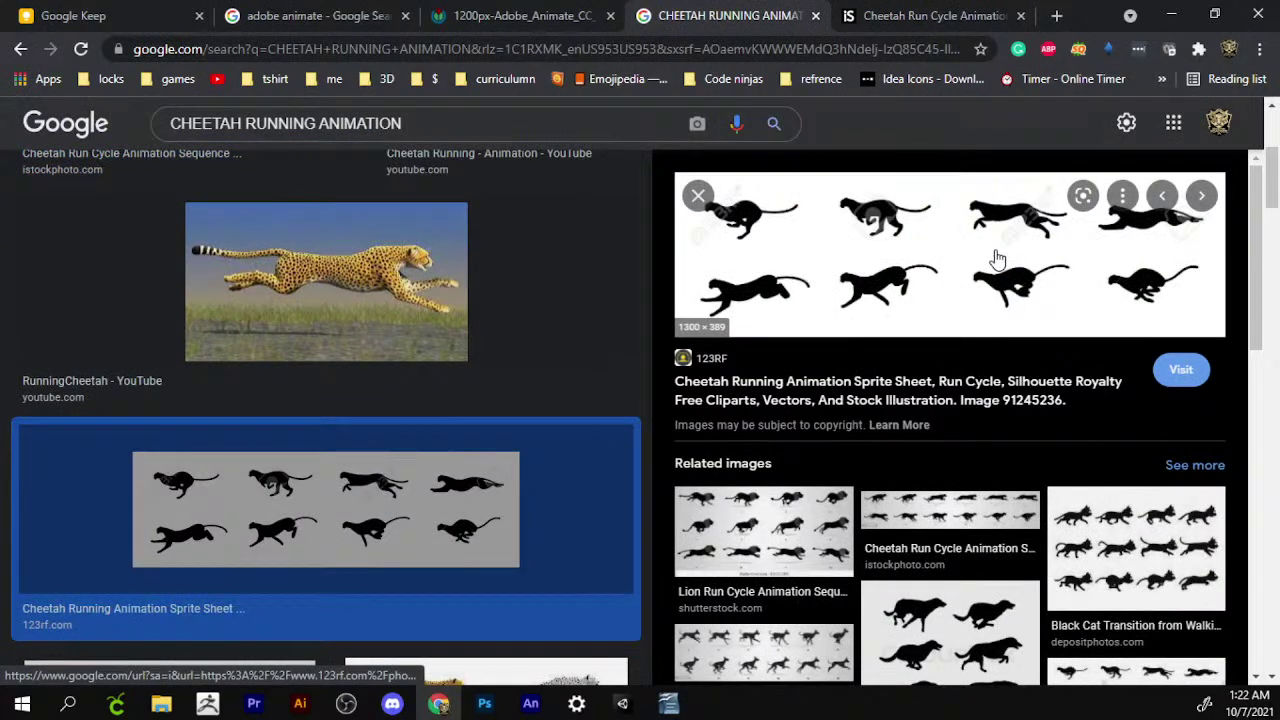
right_click(996, 258)
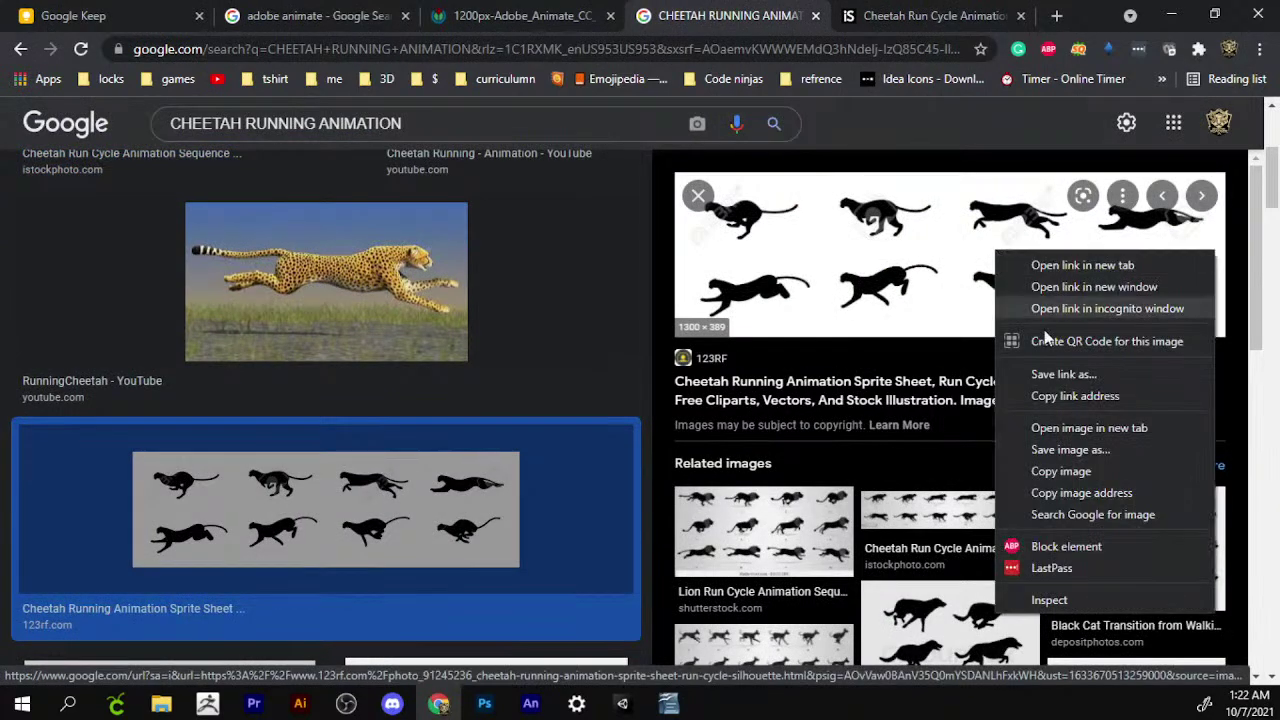
left_click(1047, 468)
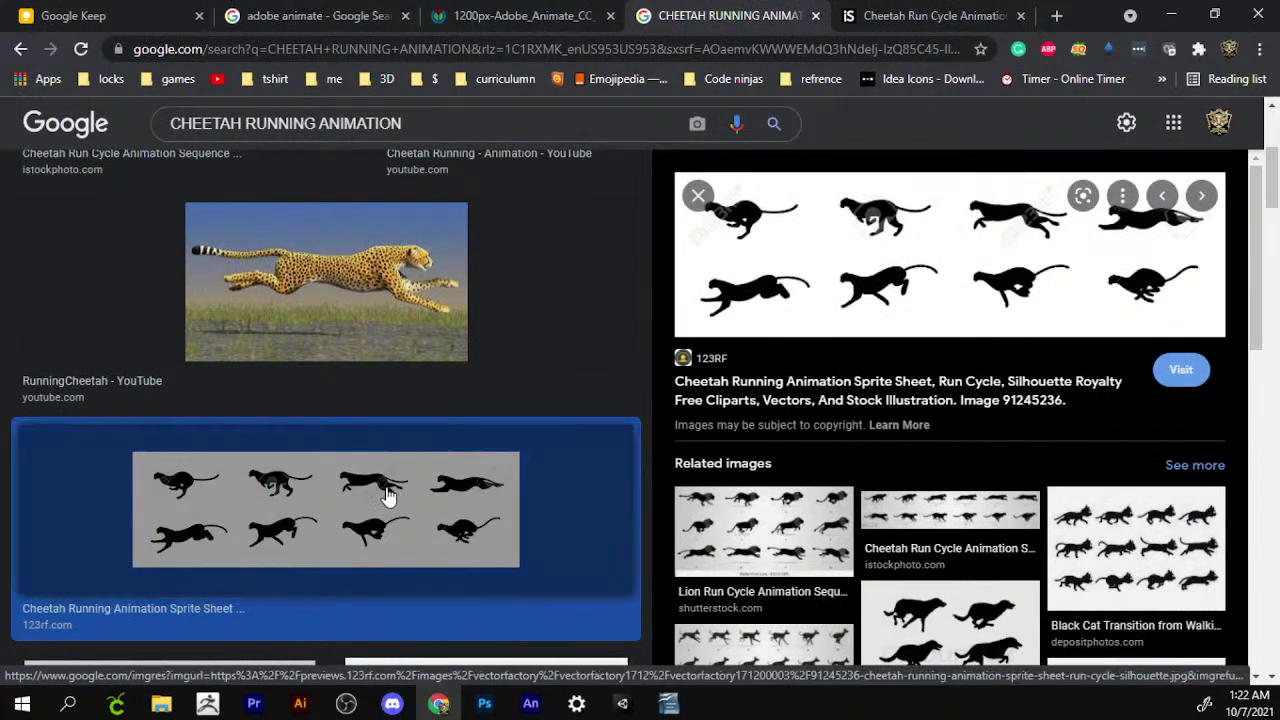
key("alt+Tab")
key("ctrl+v")
Replace the title clip's small cheetah strip with the silhouette sheet, placed above the title.
double_click(585, 386)
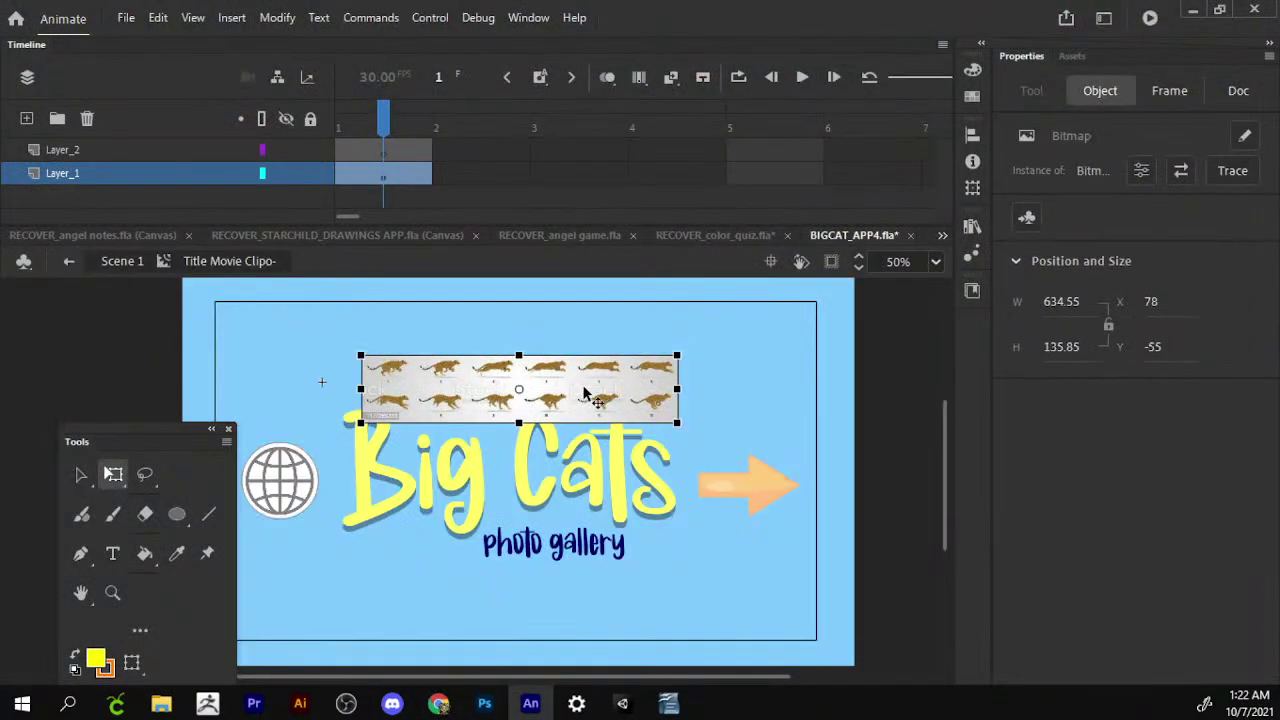
key("Delete")
right_click(590, 362)
left_click(641, 412)
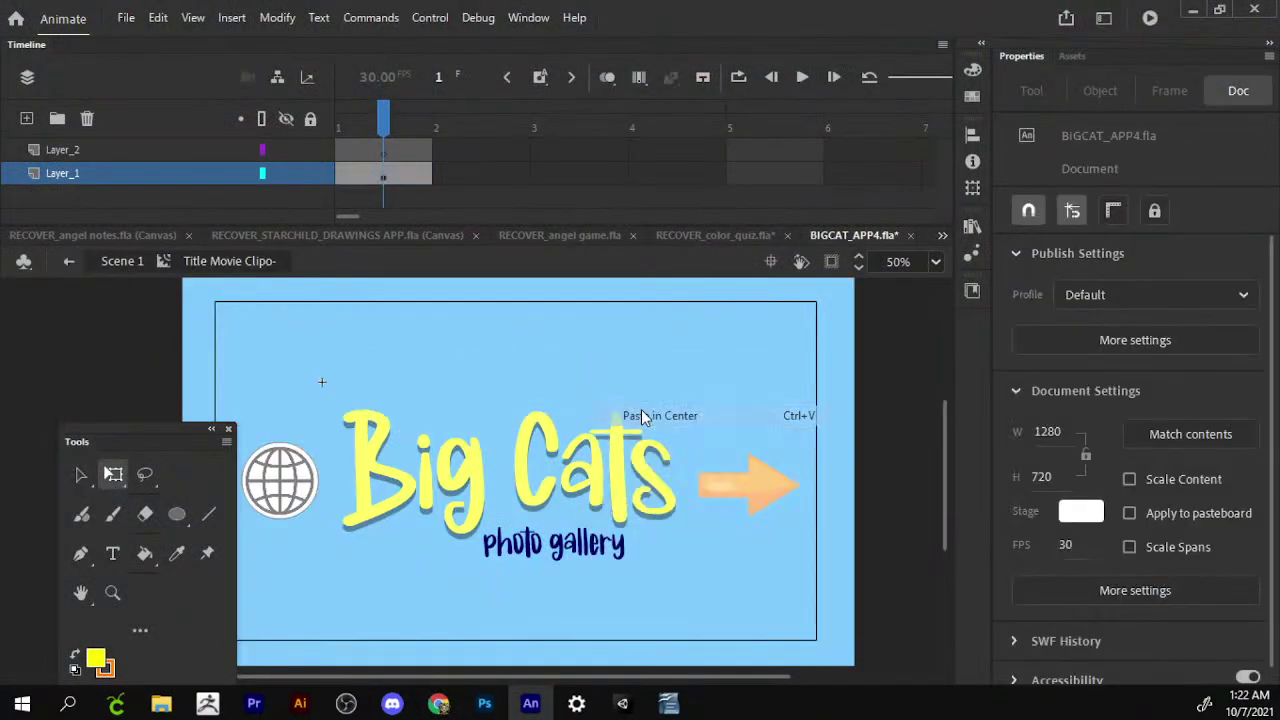
left_click_drag(585, 490, 596, 328)
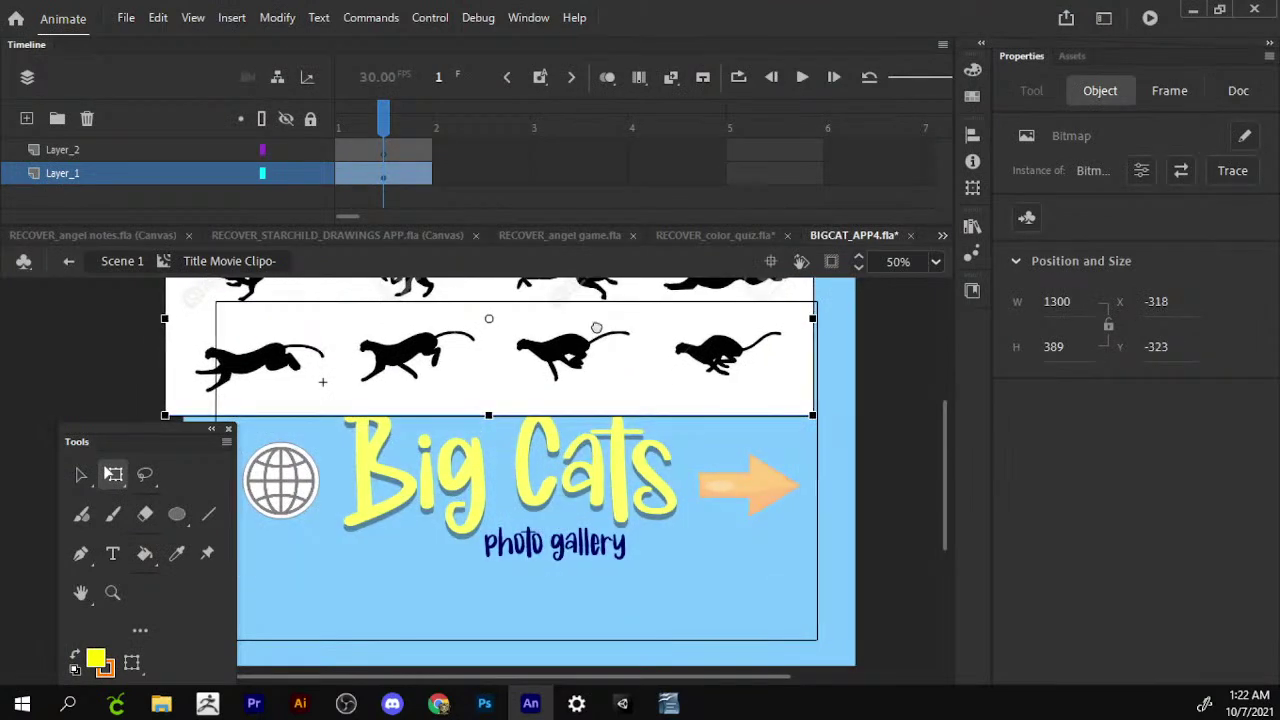
scroll(563, 455, "up", 2)
Move the silhouette sheet onto Scene 1, scaled to 564.8 × 169 above the stage.
right_click(498, 400)
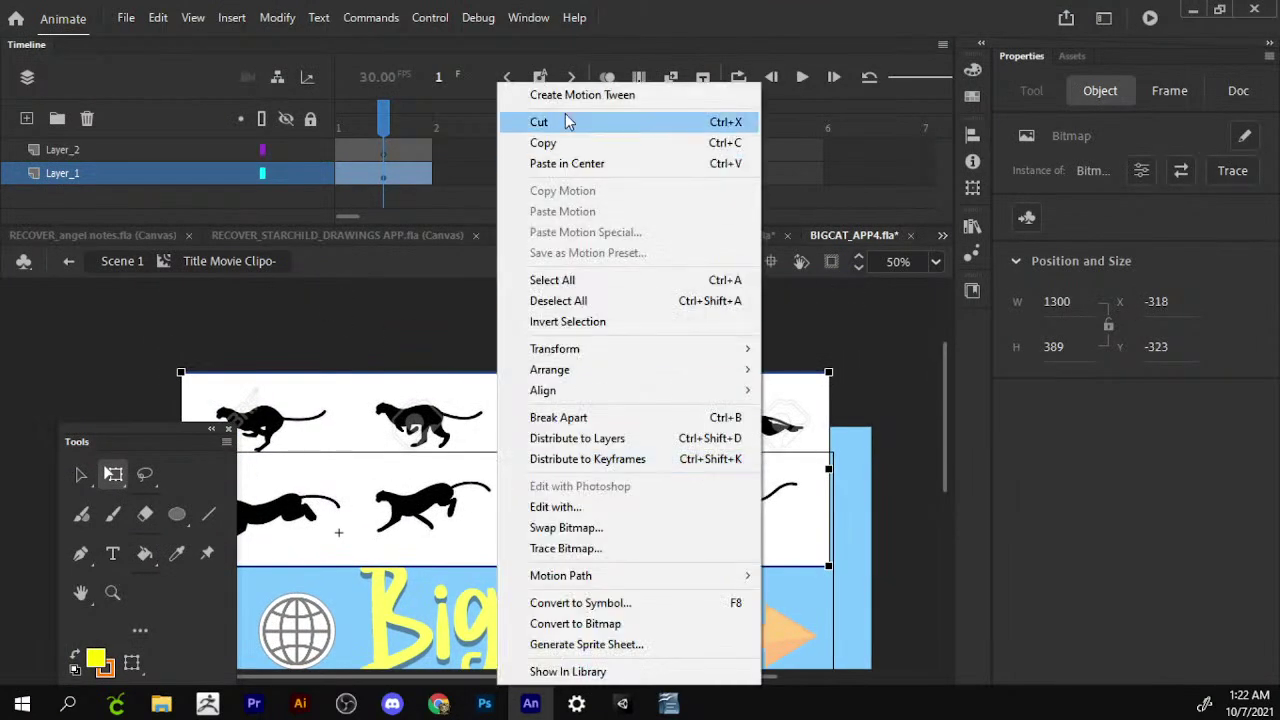
left_click(571, 123)
left_click(112, 261)
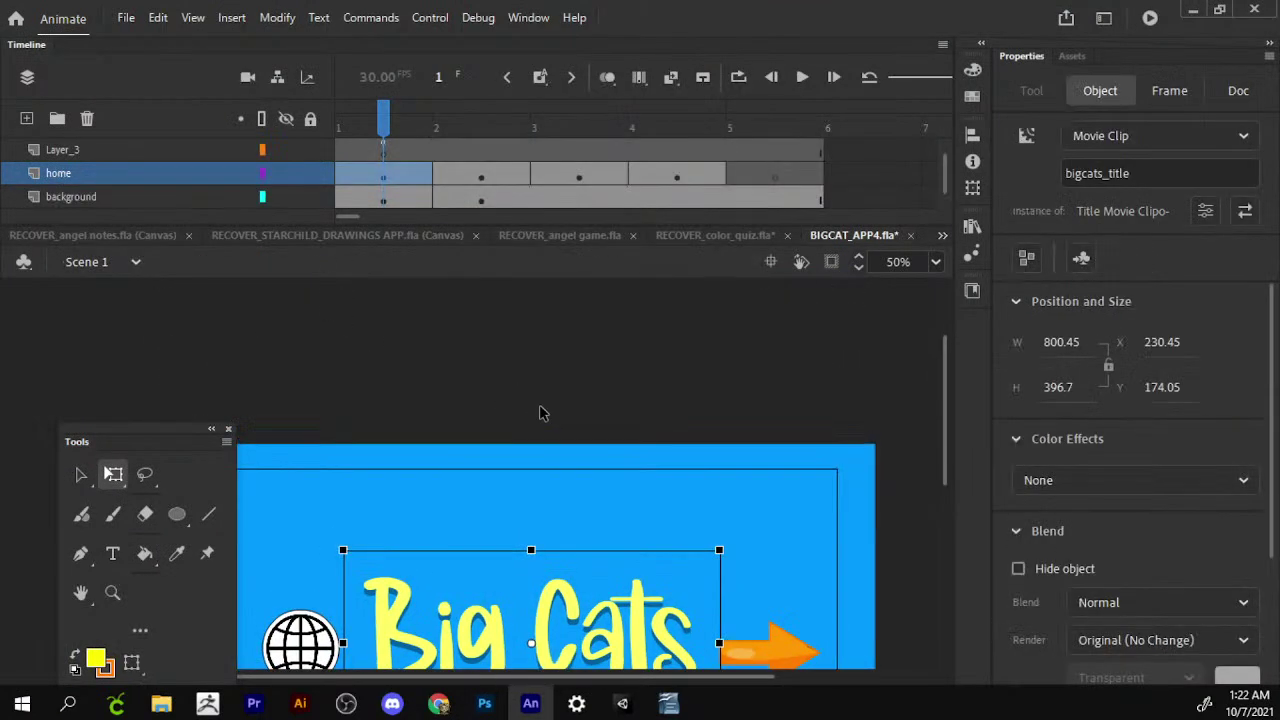
left_click(543, 358)
right_click(545, 377)
left_click(618, 431)
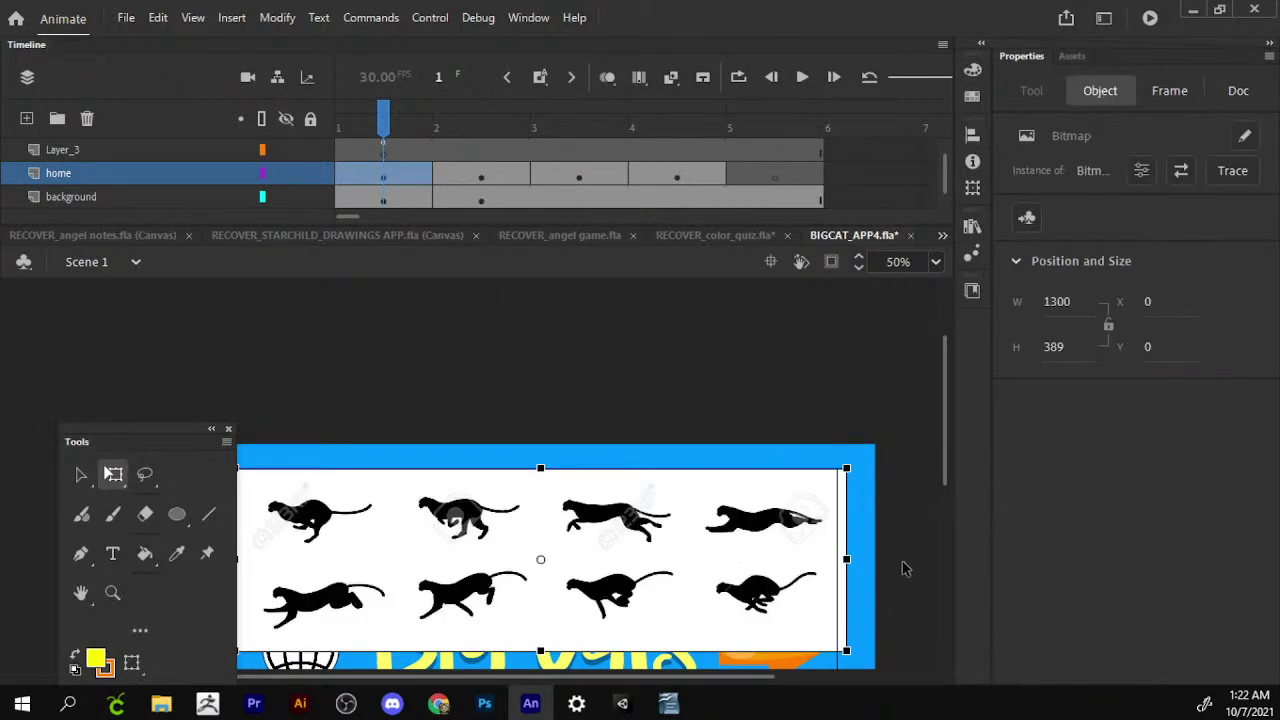
left_click_drag(845, 467, 672, 517)
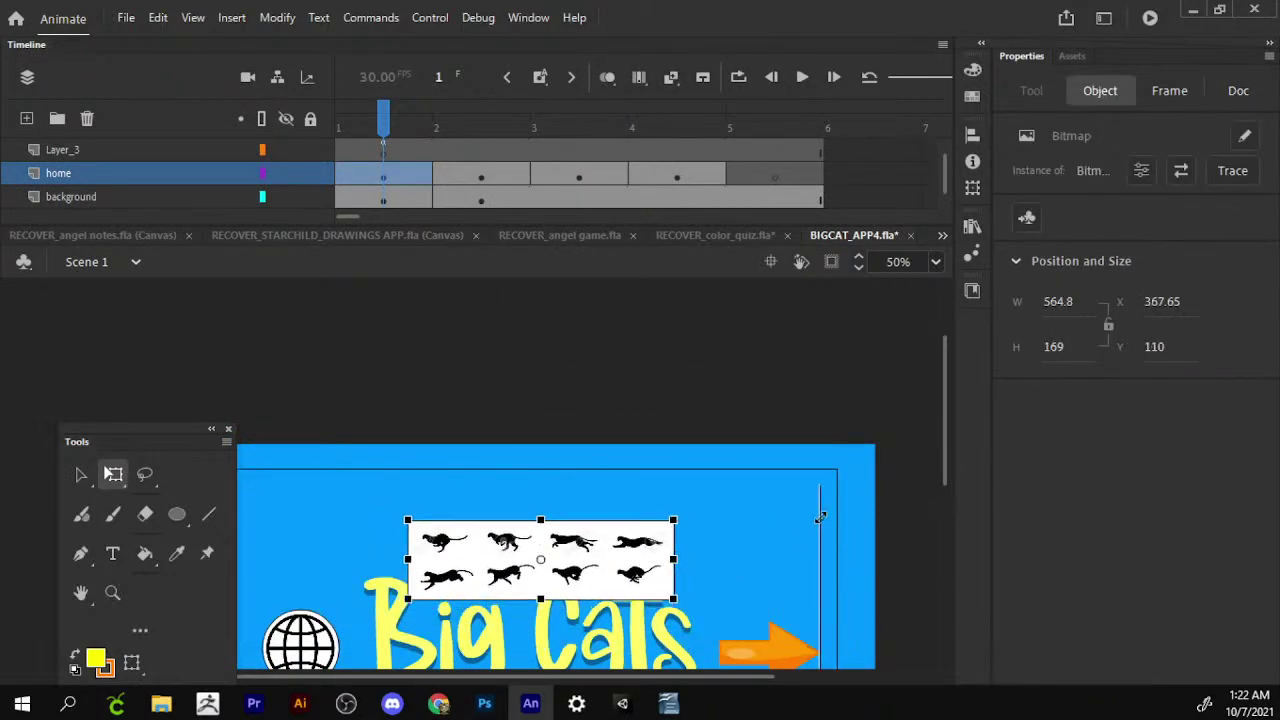
left_click_drag(548, 562, 570, 384)
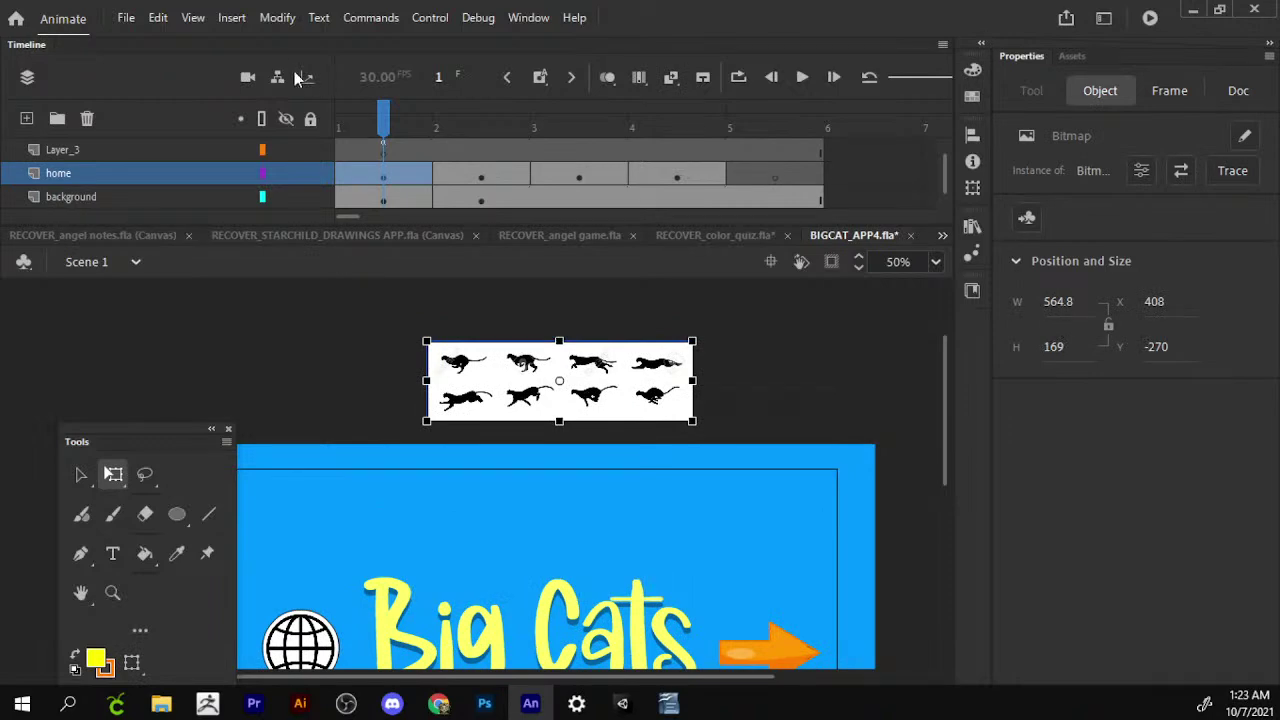
Convert the cheetah sheet into a Movie Clip symbol named CAT_RUN.
left_click(277, 17)
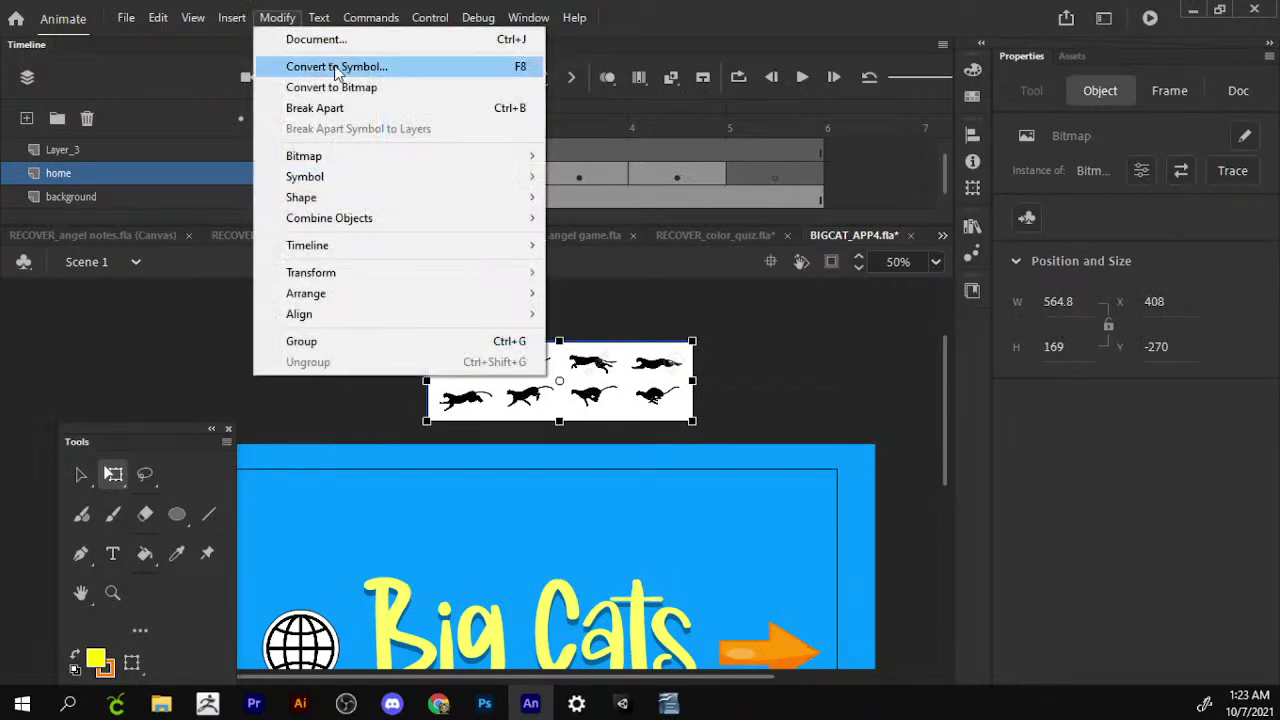
left_click(336, 66)
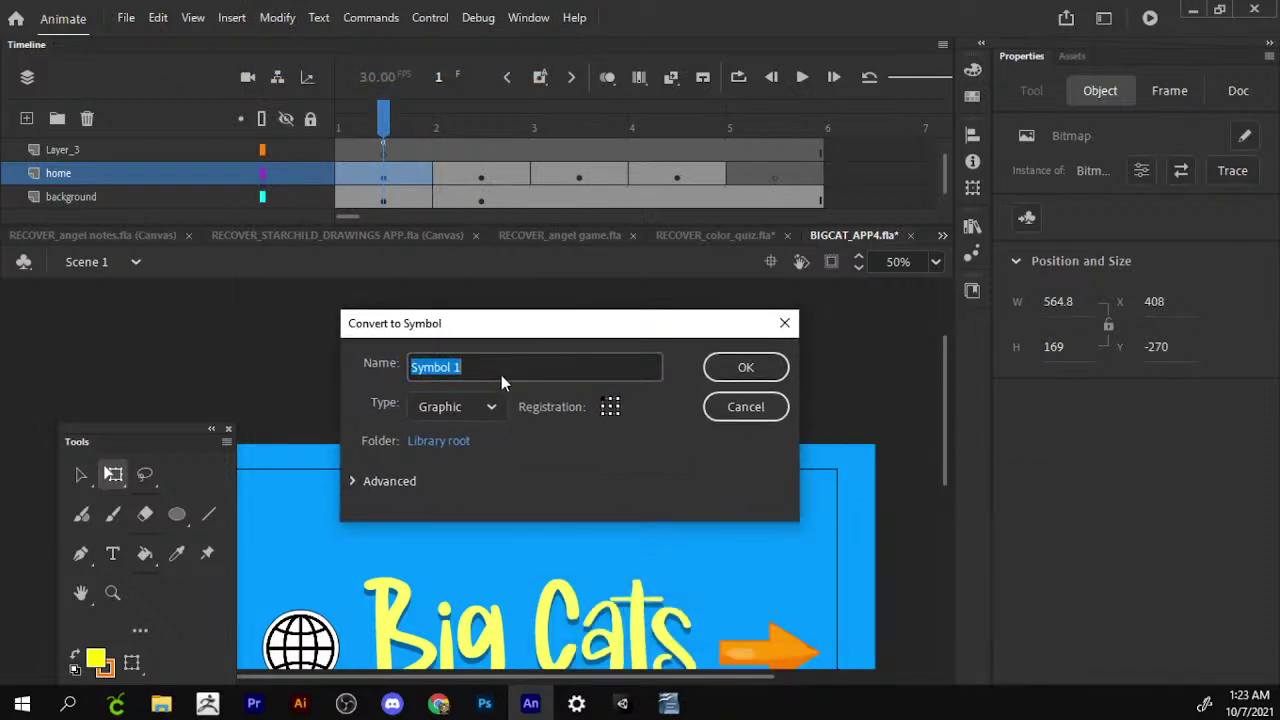
type("CAT_RUN")
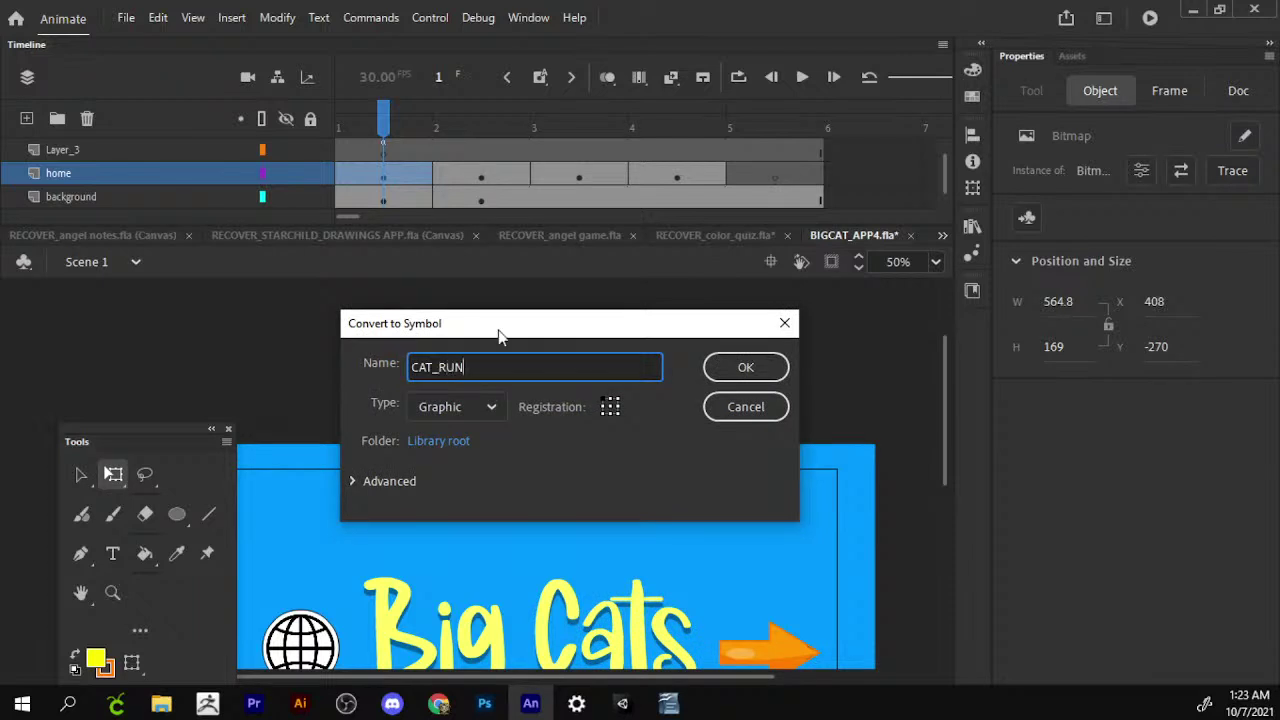
left_click(491, 407)
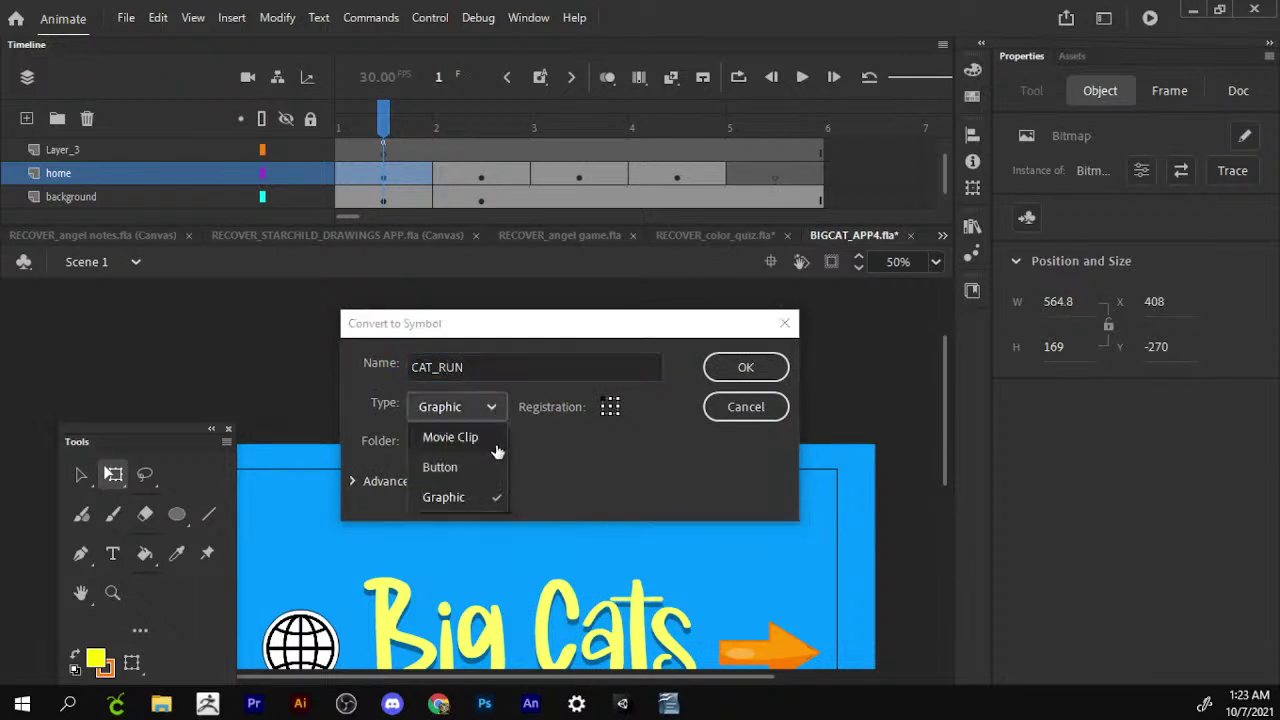
left_click(496, 442)
left_click(745, 367)
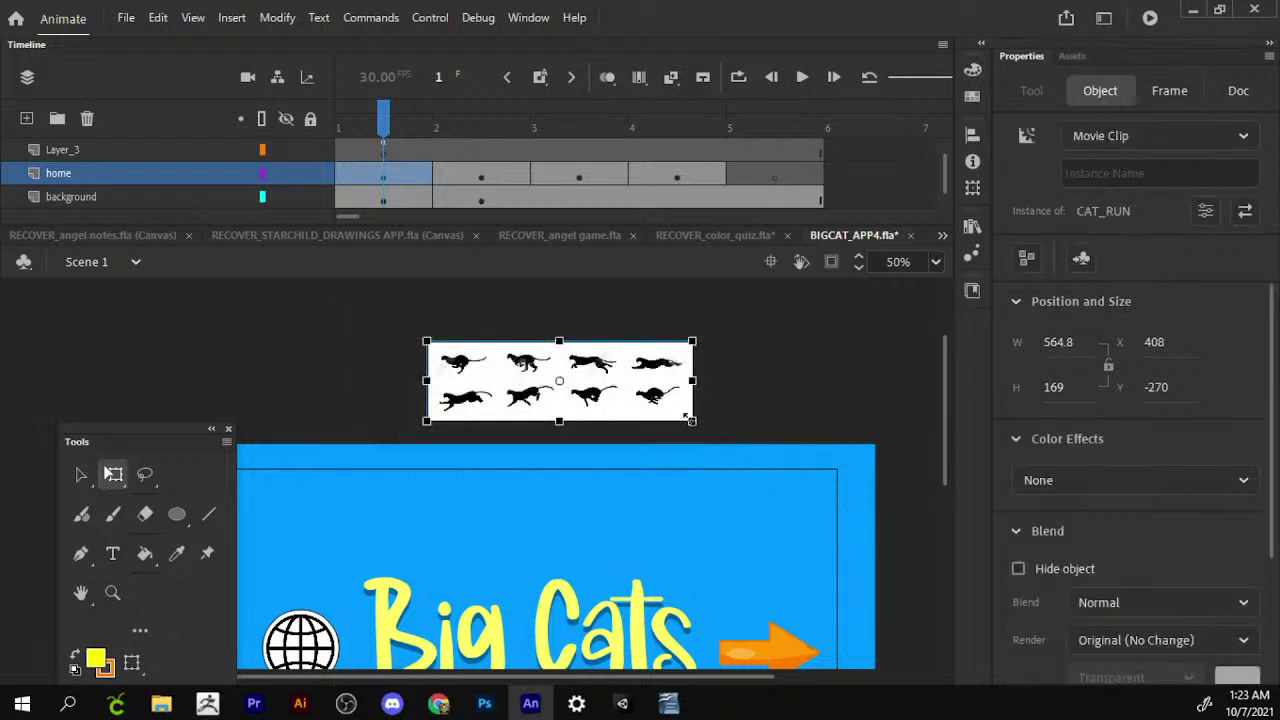
Open the CAT_RUN clip for editing and zoom in on the cheetah sheet.
double_click(655, 403)
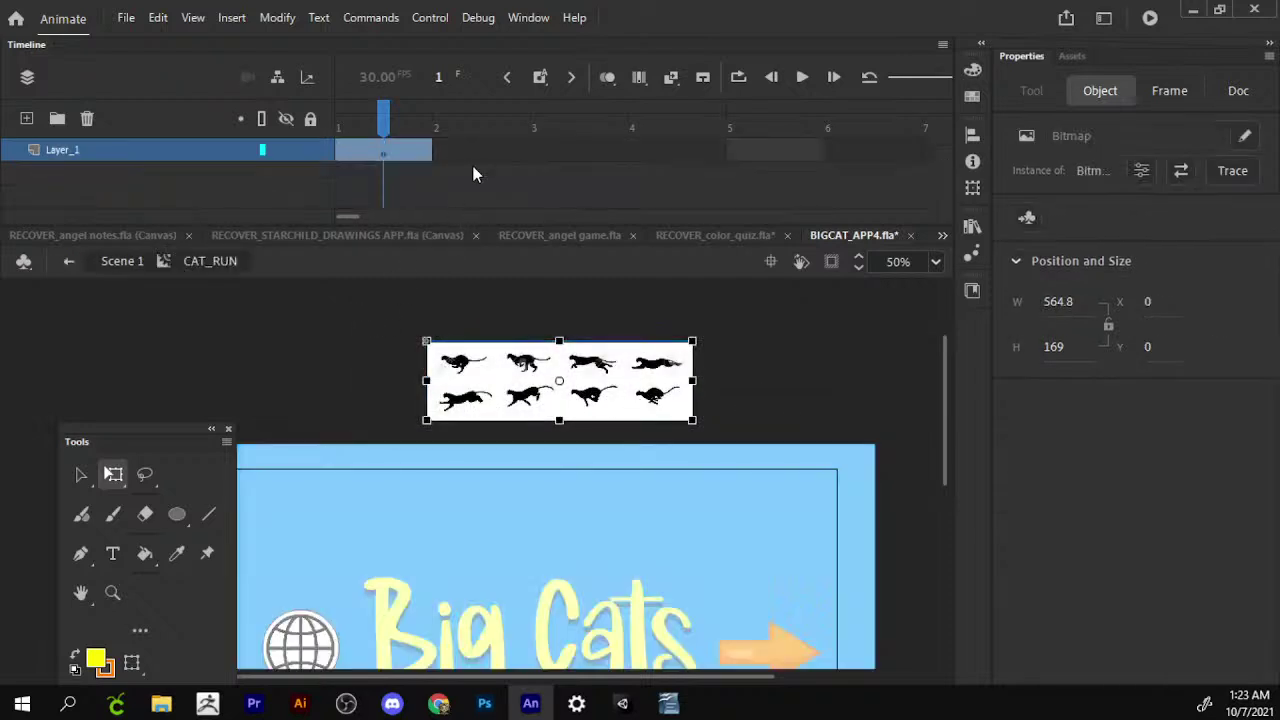
key("z")
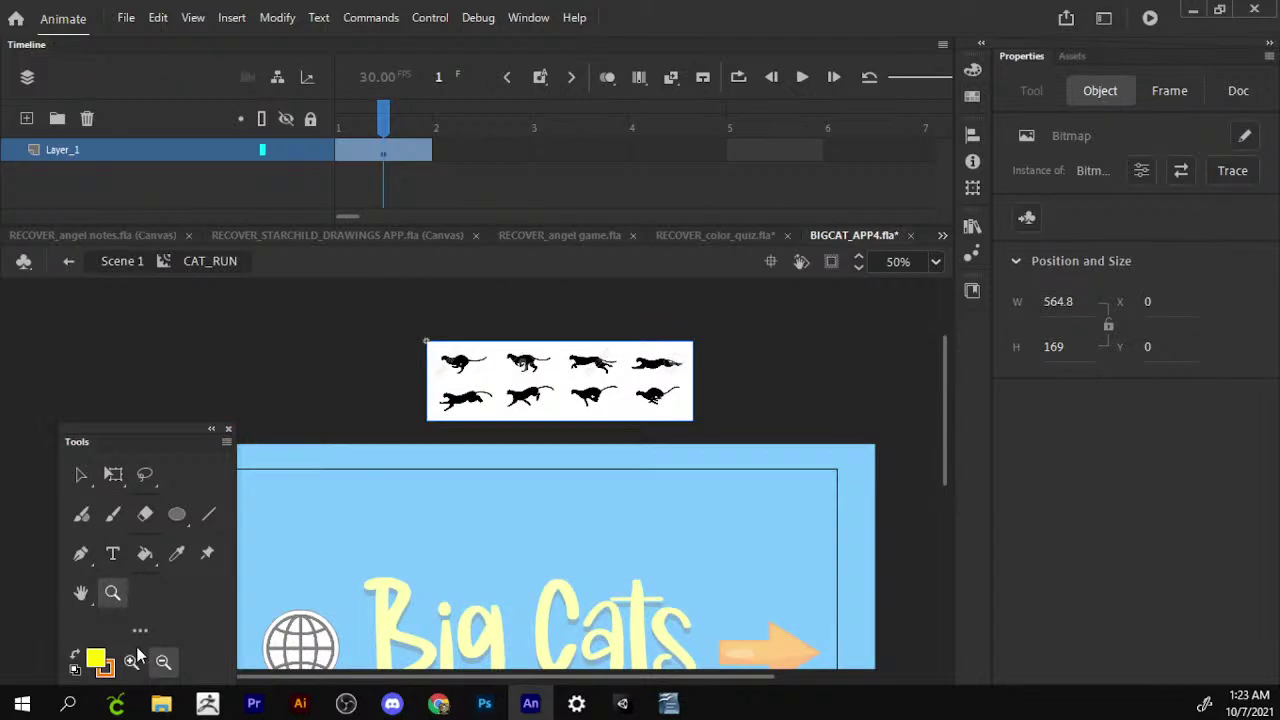
left_click_drag(140, 438, 245, 303)
left_click(236, 526)
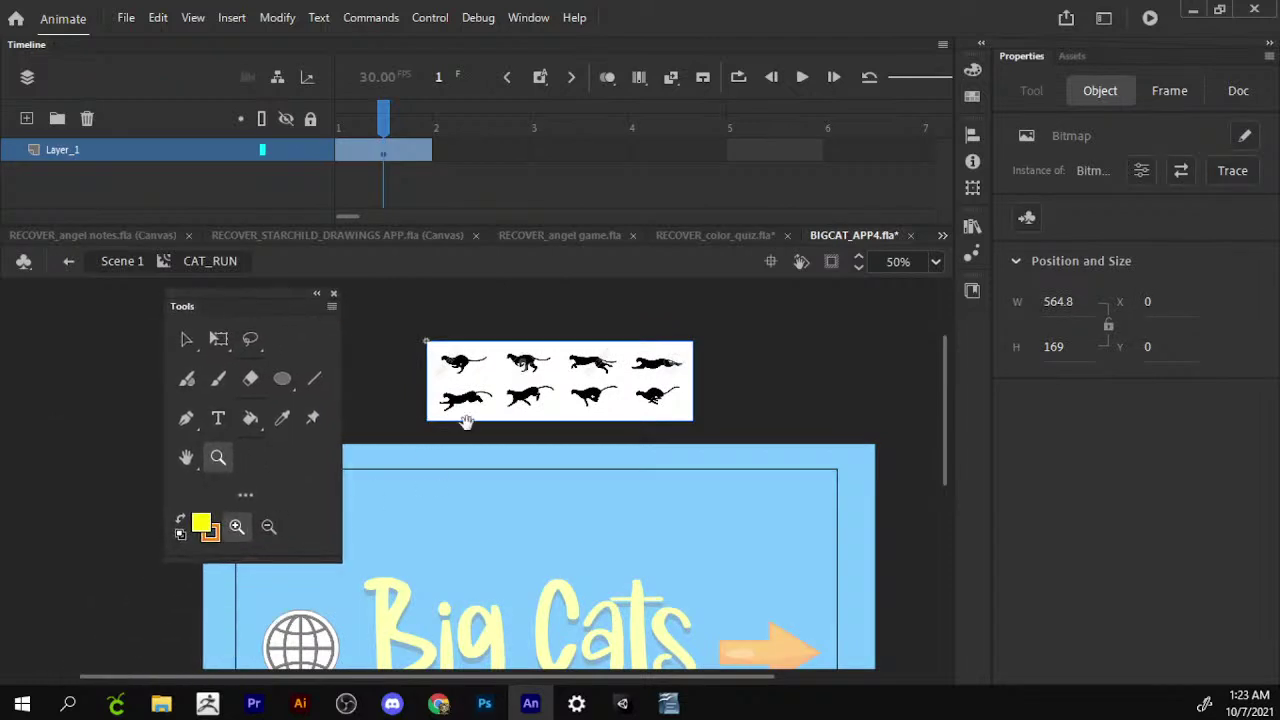
left_click(521, 399)
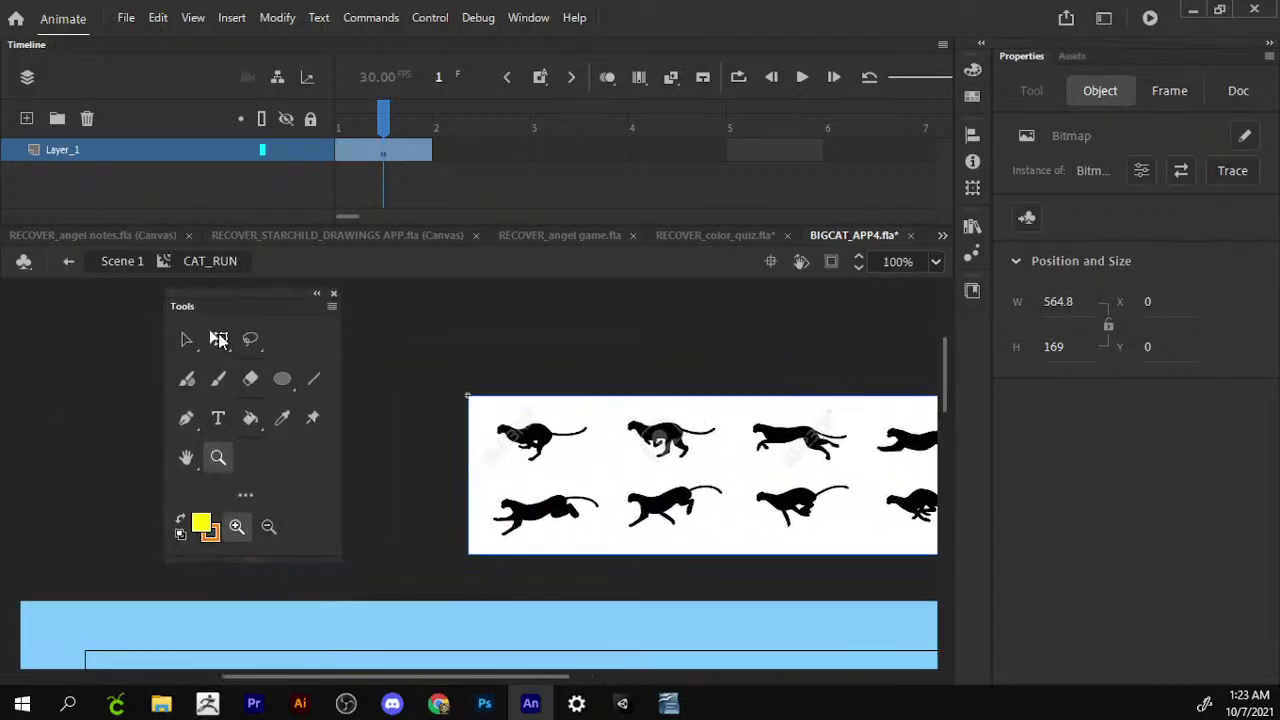
Break the CAT_RUN bitmap apart into an editable shape.
key("v")
key("ctrl+b")
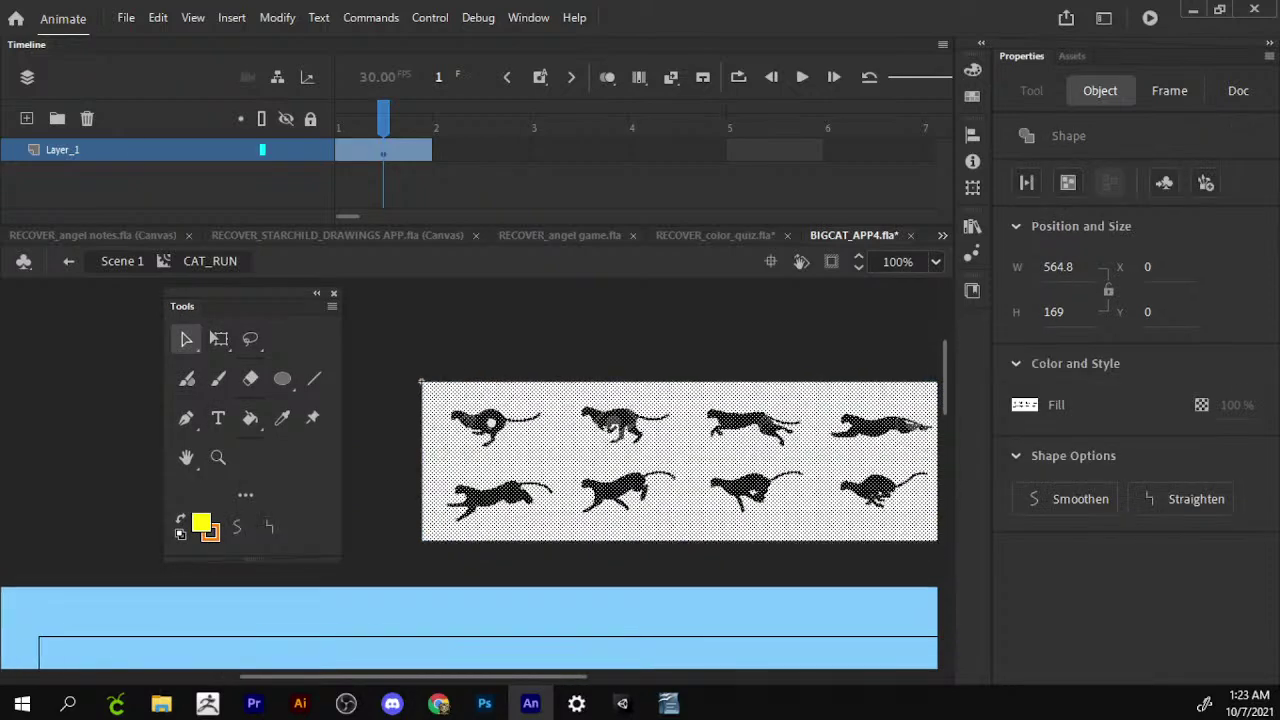
scroll(700, 400, "right", 3)
scroll(420, 383, "left", 2)
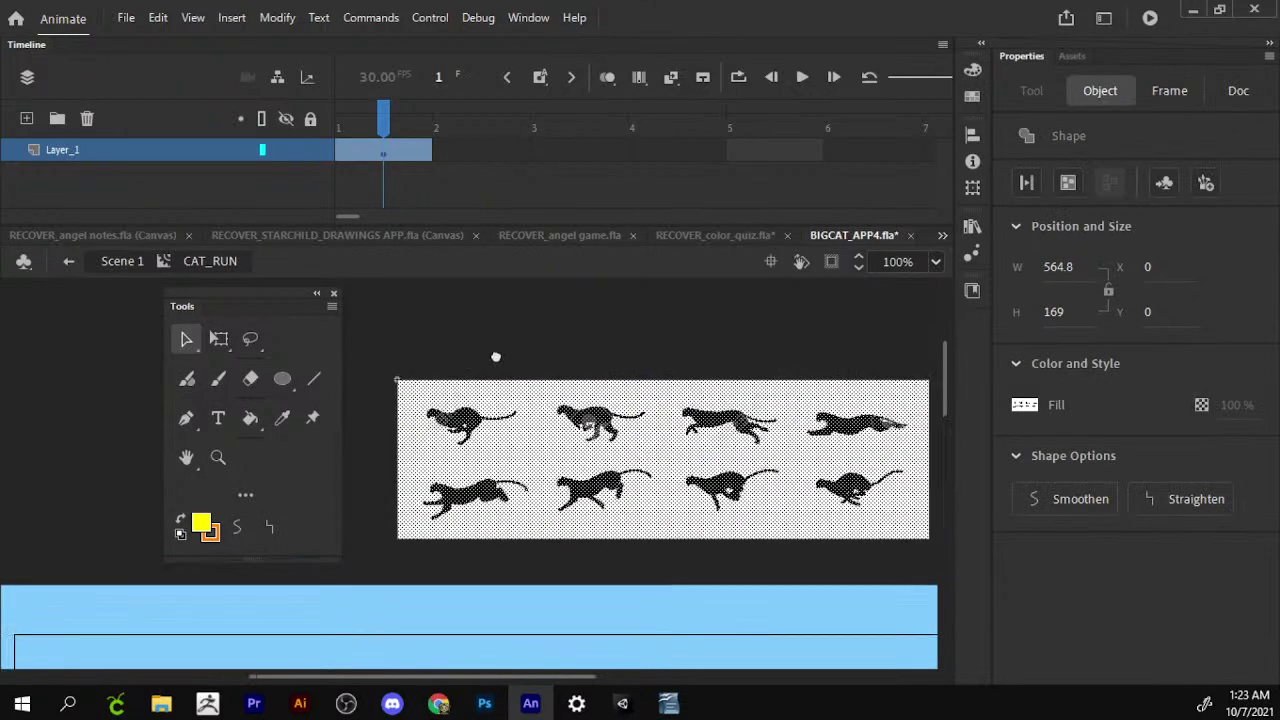
Flip the sprite sheet horizontally and pull the top-right cat above the strip.
left_click(277, 17)
mouse_move(311, 272)
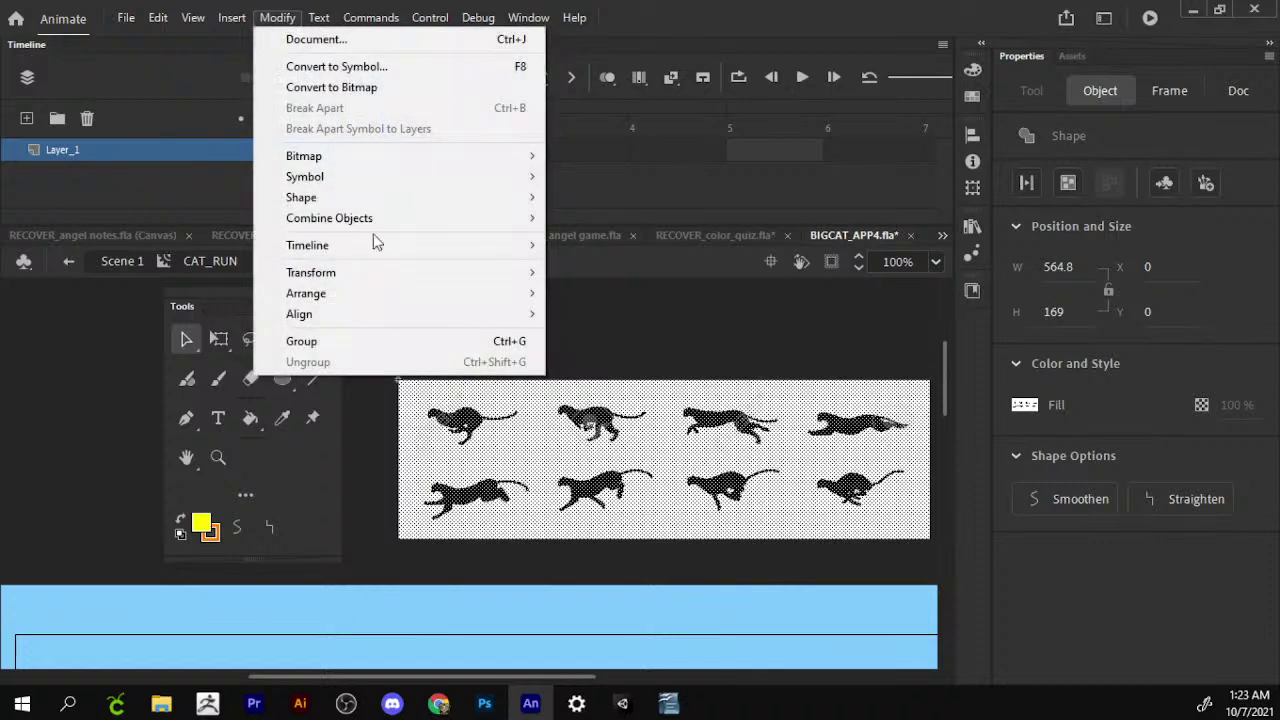
left_click(640, 473)
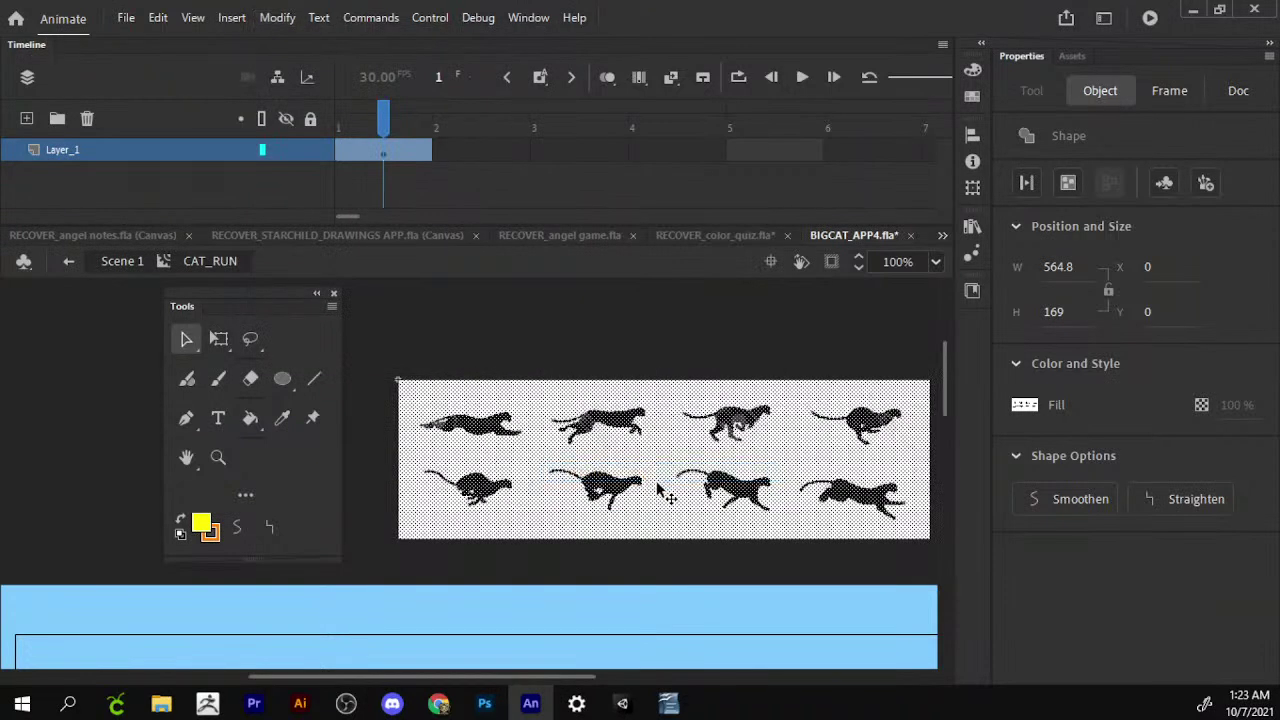
scroll(600, 460, "right", 2)
scroll(760, 432, "right", 2)
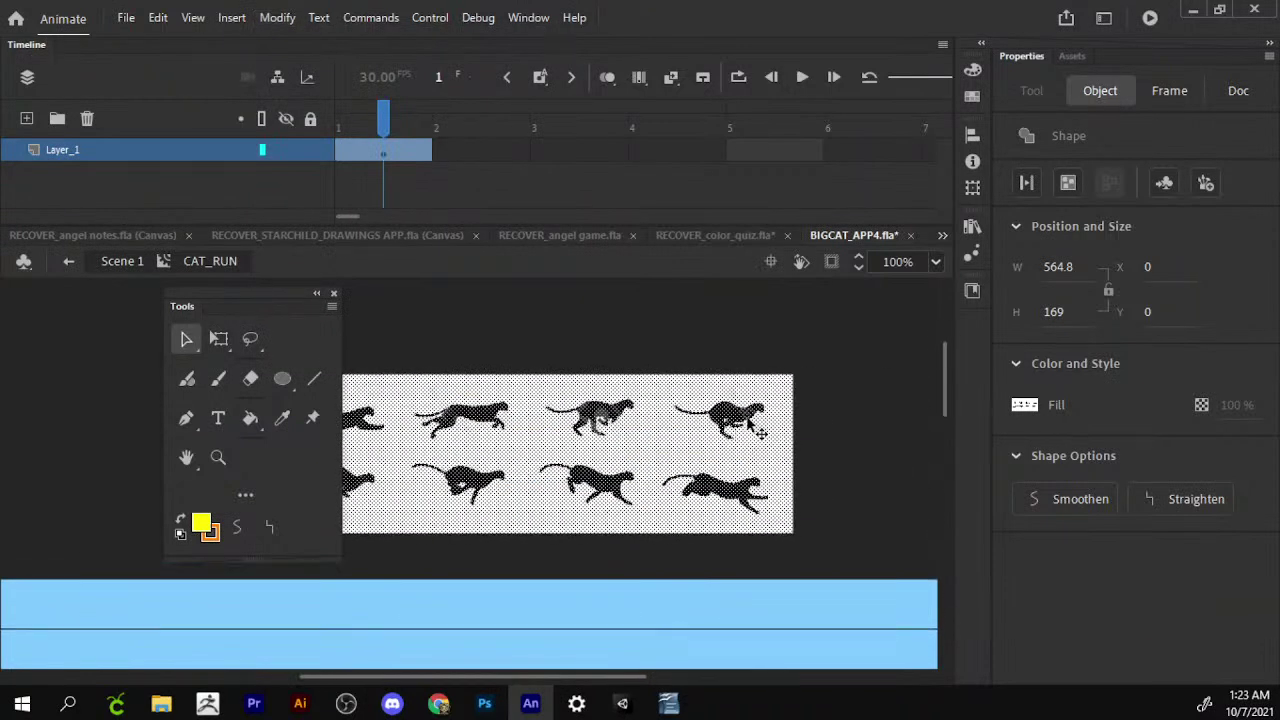
left_click(826, 360)
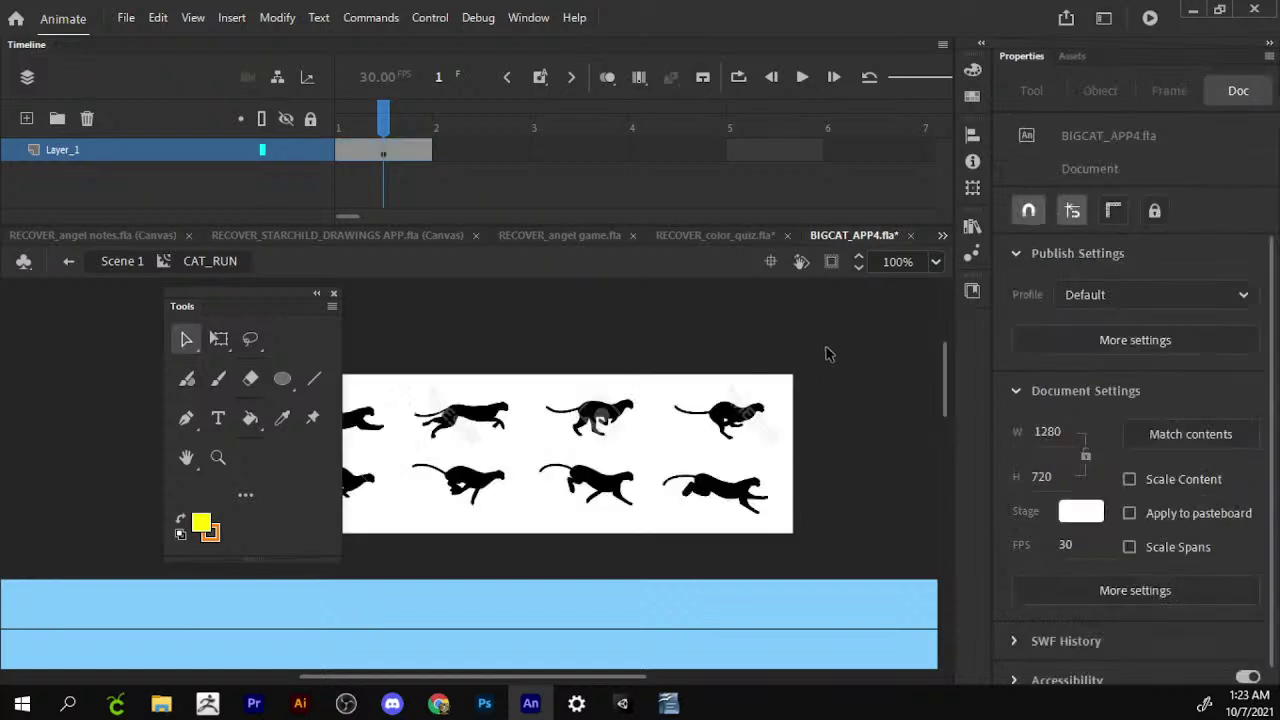
mouse_move(826, 353)
left_mouse_down()
mouse_move(666, 451)
mouse_move(748, 336)
left_mouse_up()
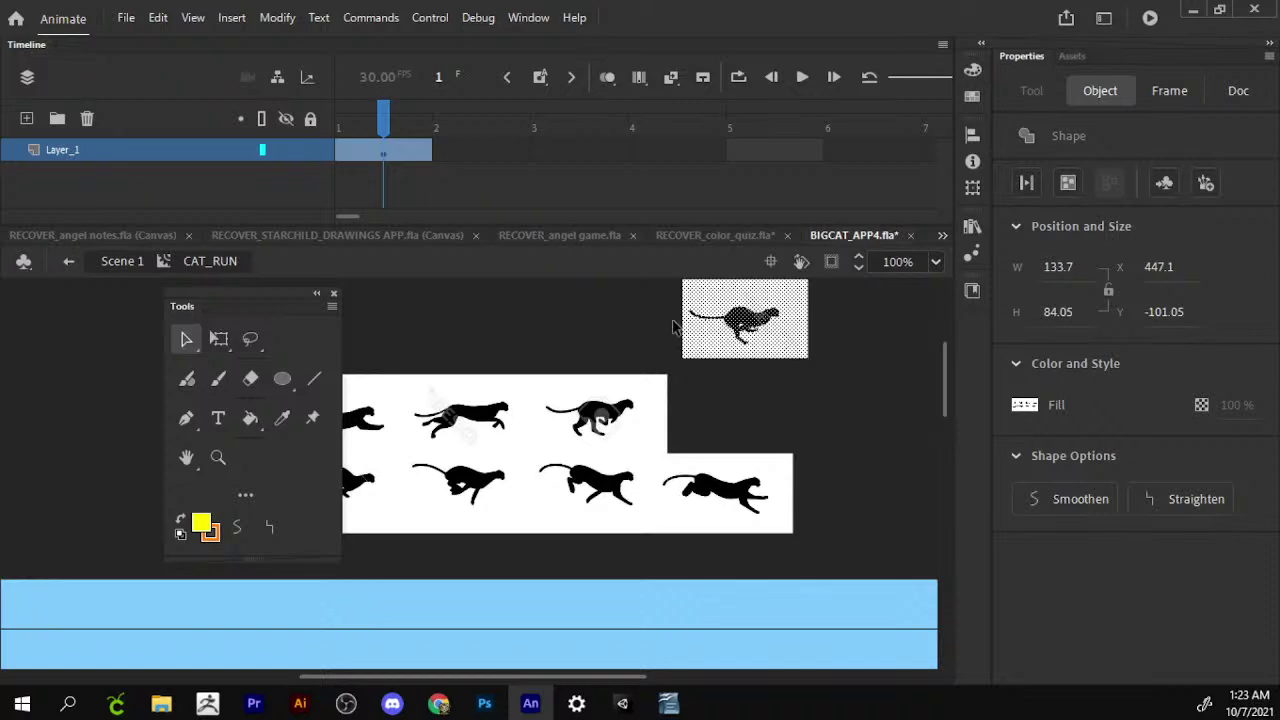
Cut the cat strip and paste it in place on a new blank keyframe at frame 2.
right_click(621, 401)
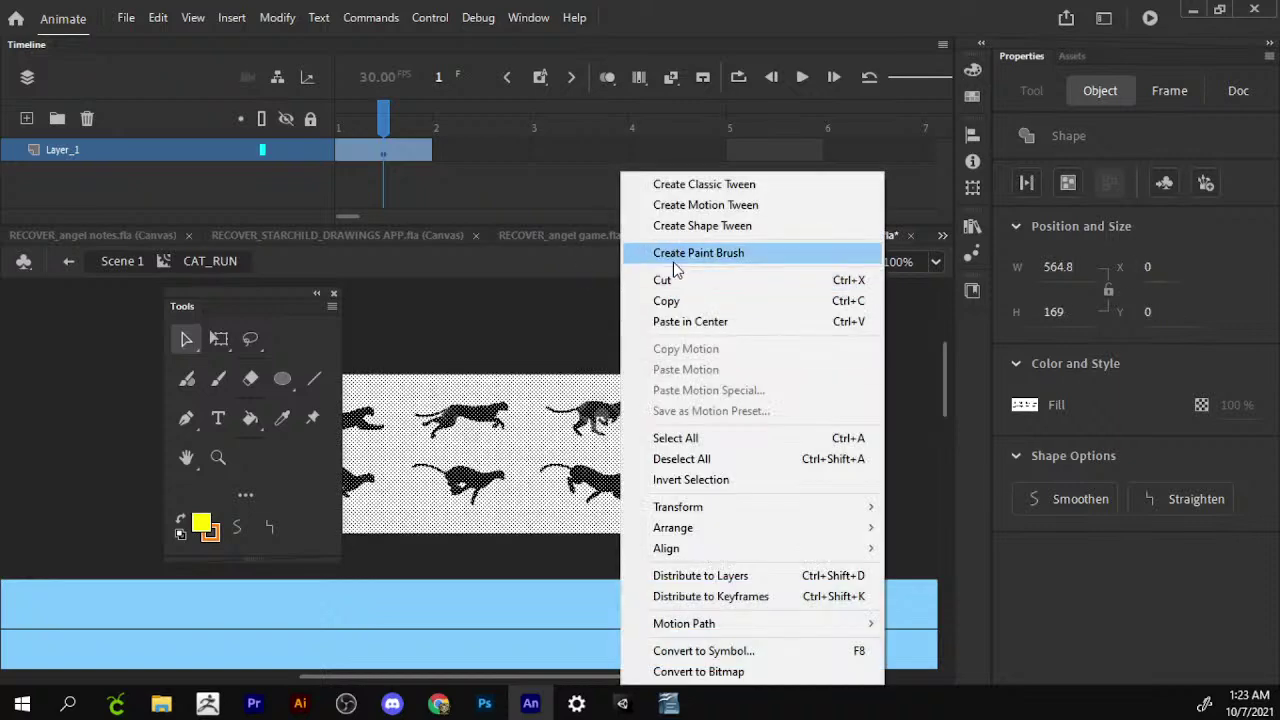
left_click(673, 280)
right_click(485, 160)
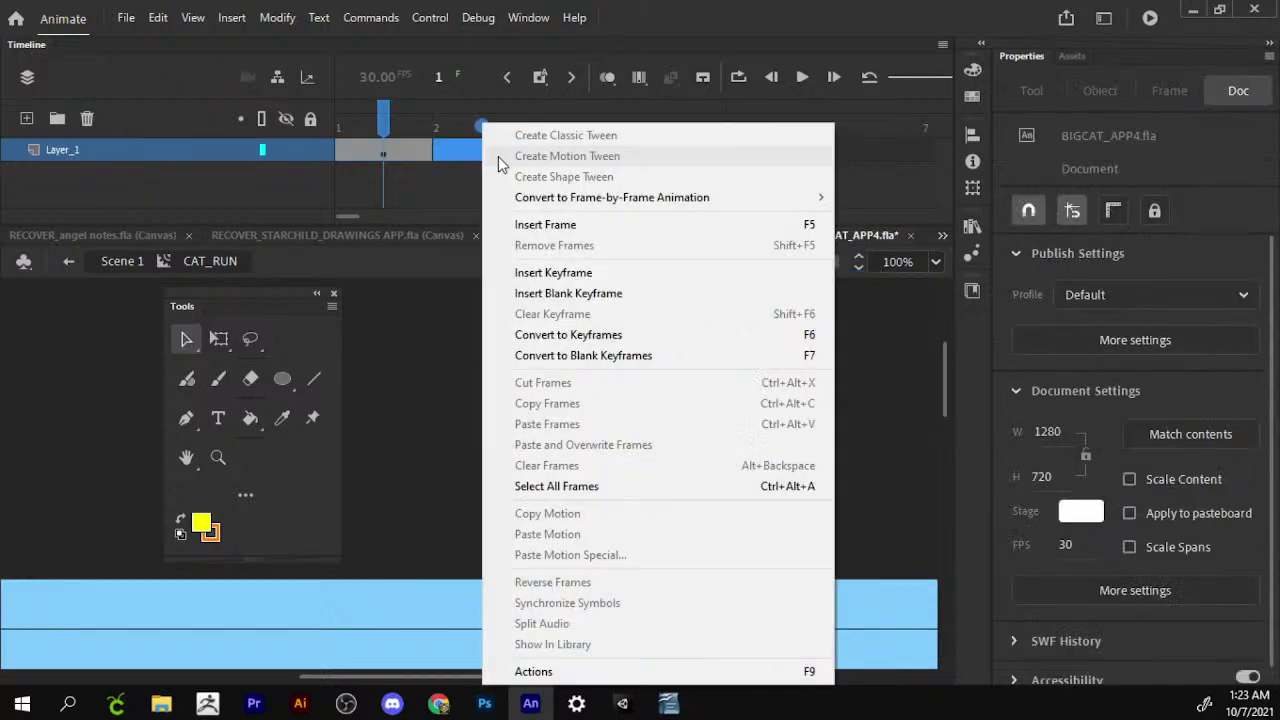
left_click(643, 297)
right_click(612, 361)
left_click(749, 436)
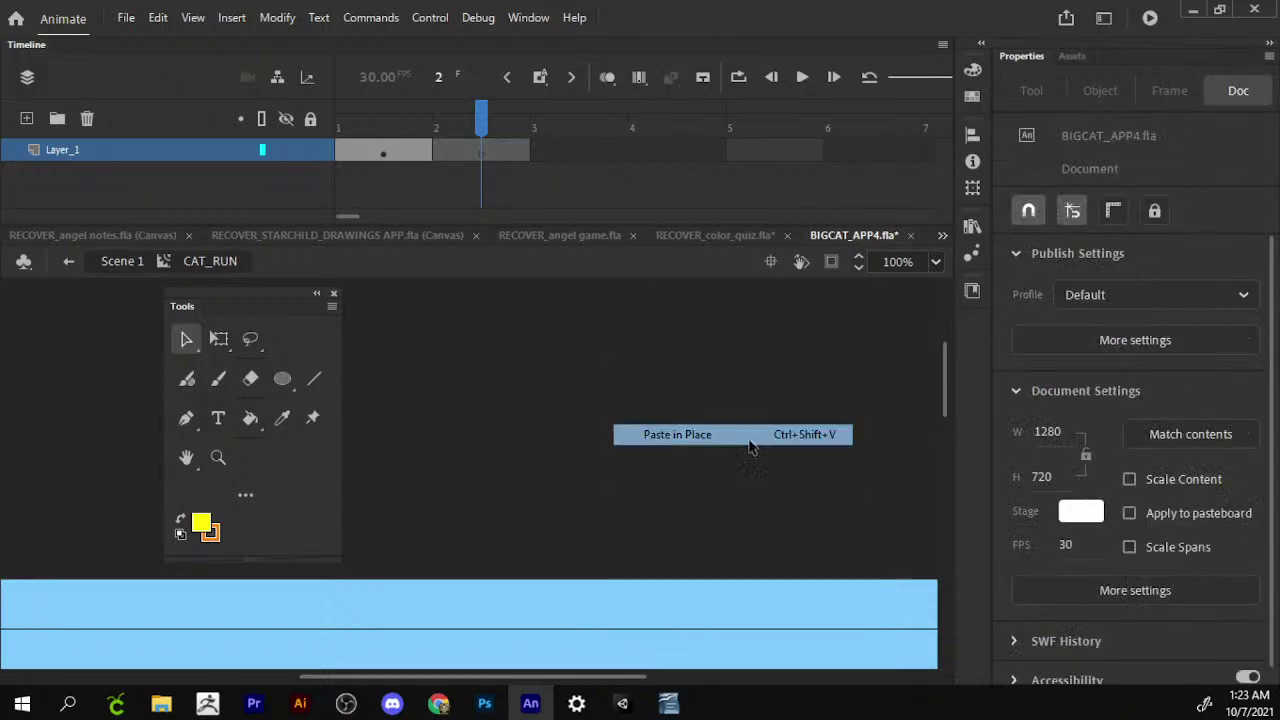
Select and cut the top-right cats from frame 2.
left_click_drag(706, 345, 553, 465)
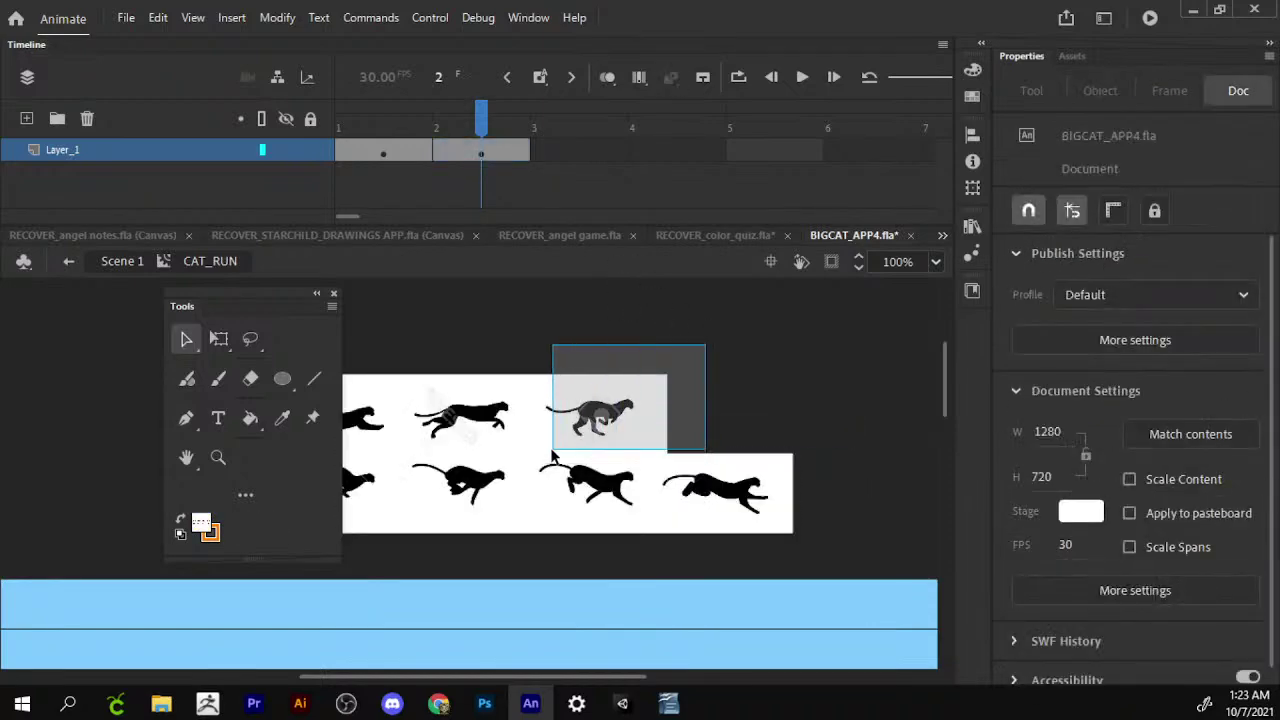
left_click(717, 339)
left_click_drag(718, 334, 544, 455)
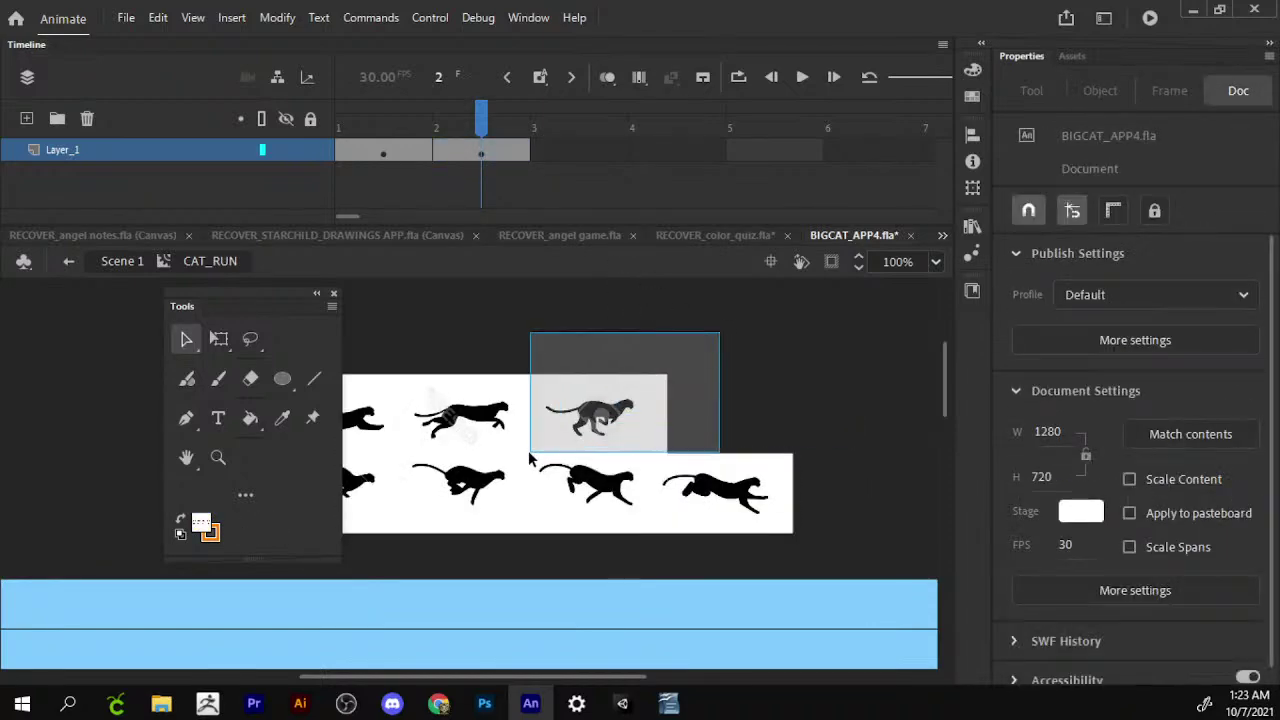
right_click(595, 415)
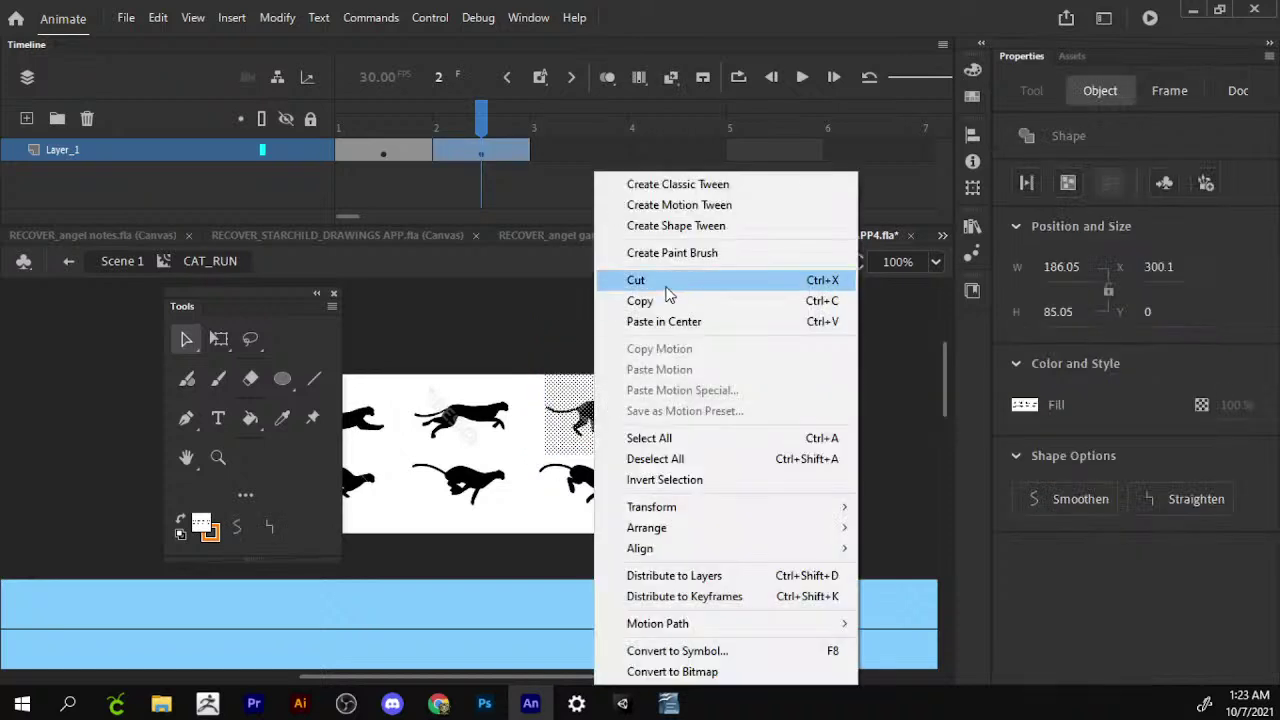
left_click(667, 286)
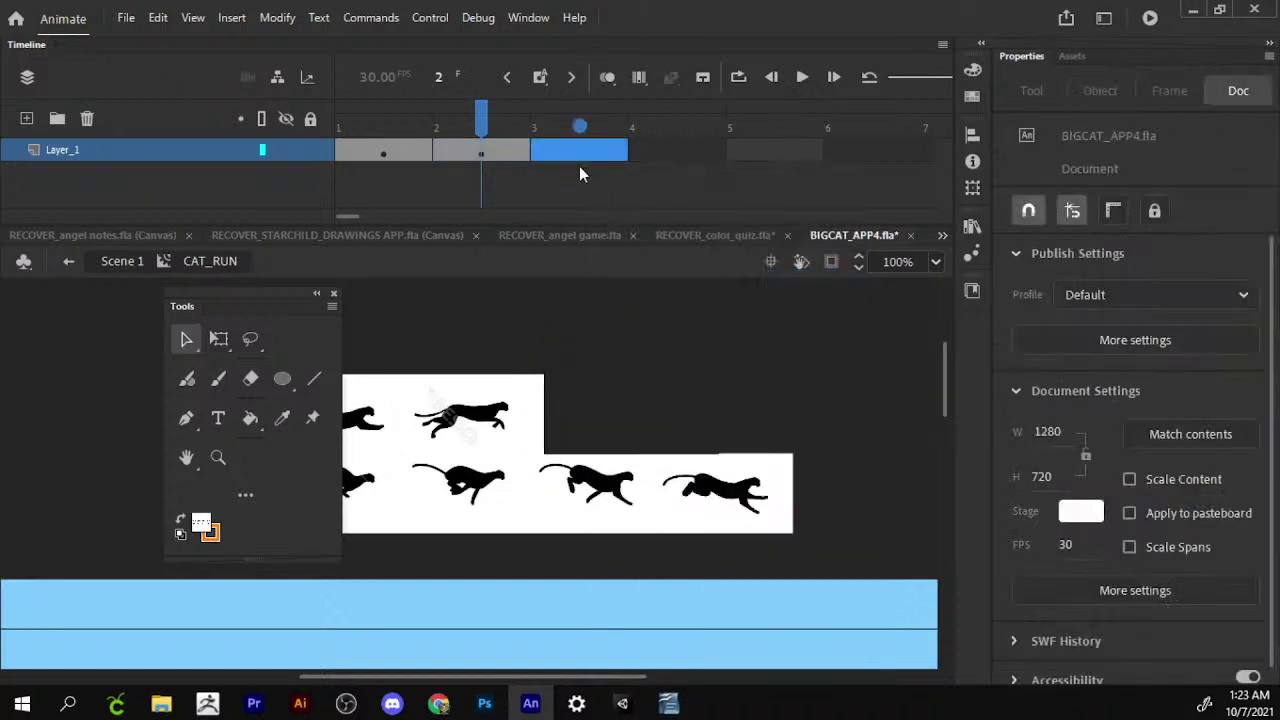
Rebuild frame 2 as a blank keyframe holding the pasted-in-place cat, then return to frame 1.
left_click_drag(535, 150, 490, 155)
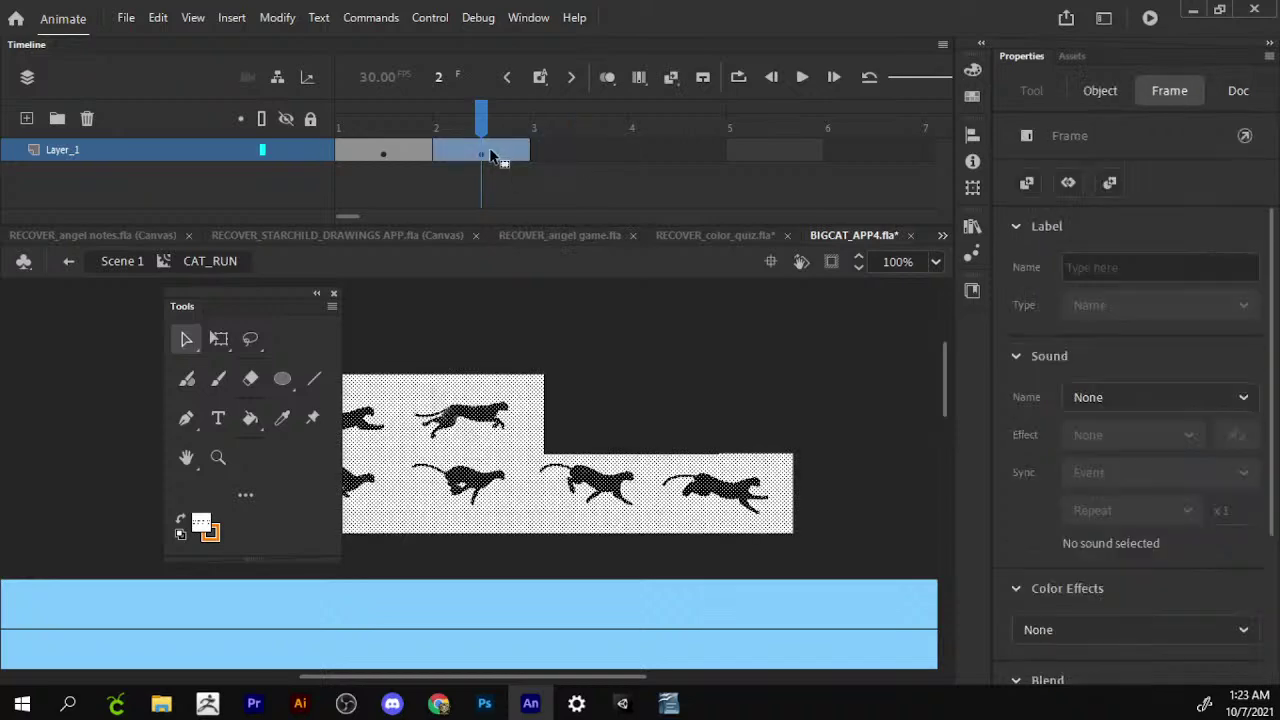
left_click(510, 155)
right_click(509, 157)
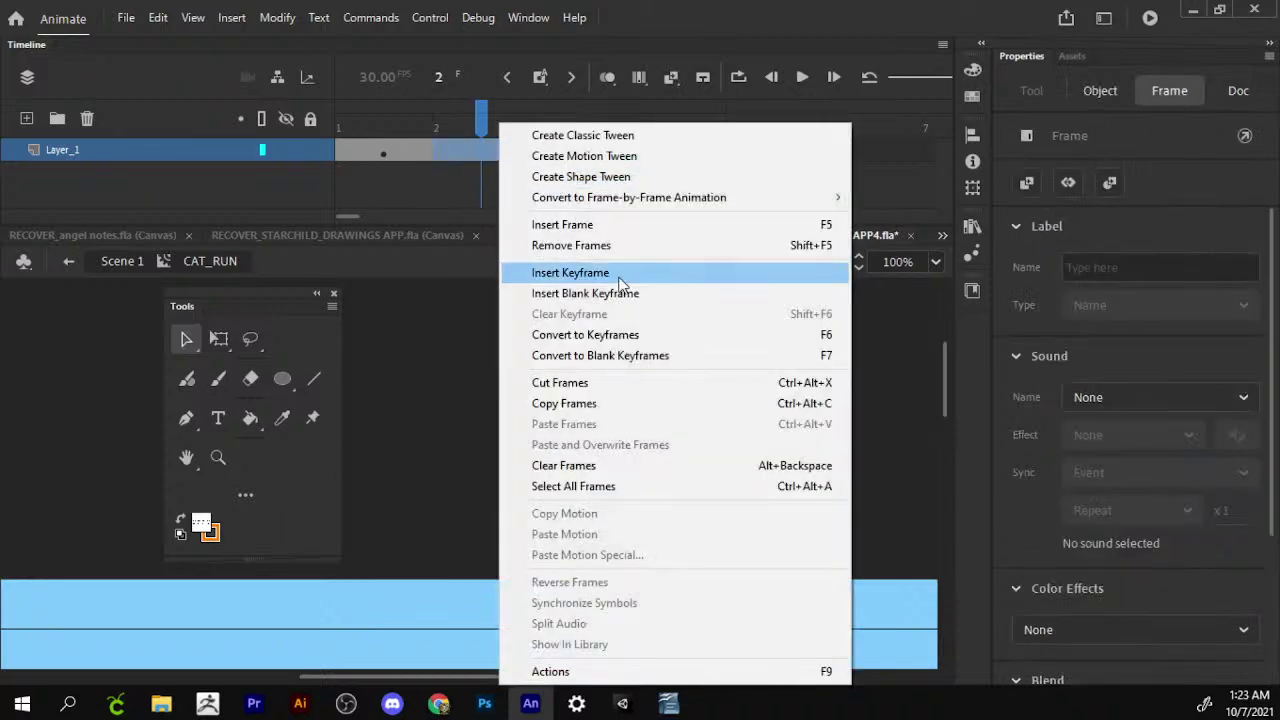
left_click(617, 295)
right_click(543, 360)
left_click(670, 434)
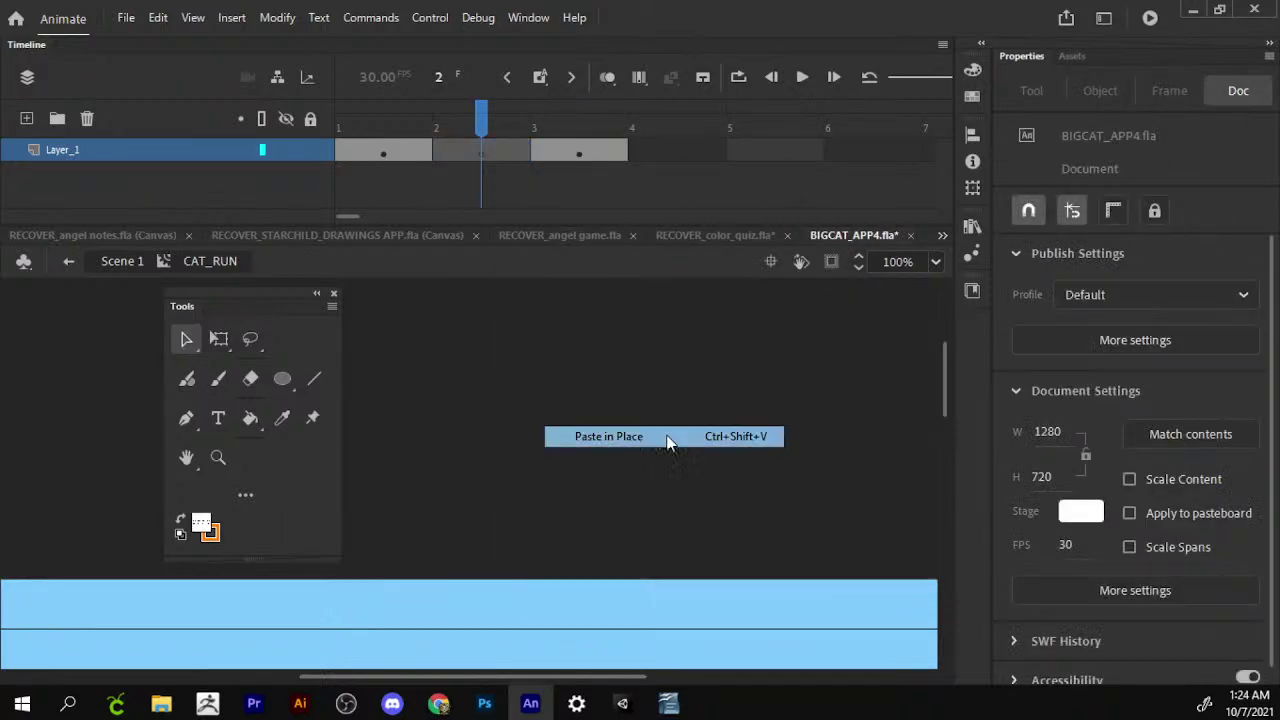
left_click_drag(436, 125, 422, 128)
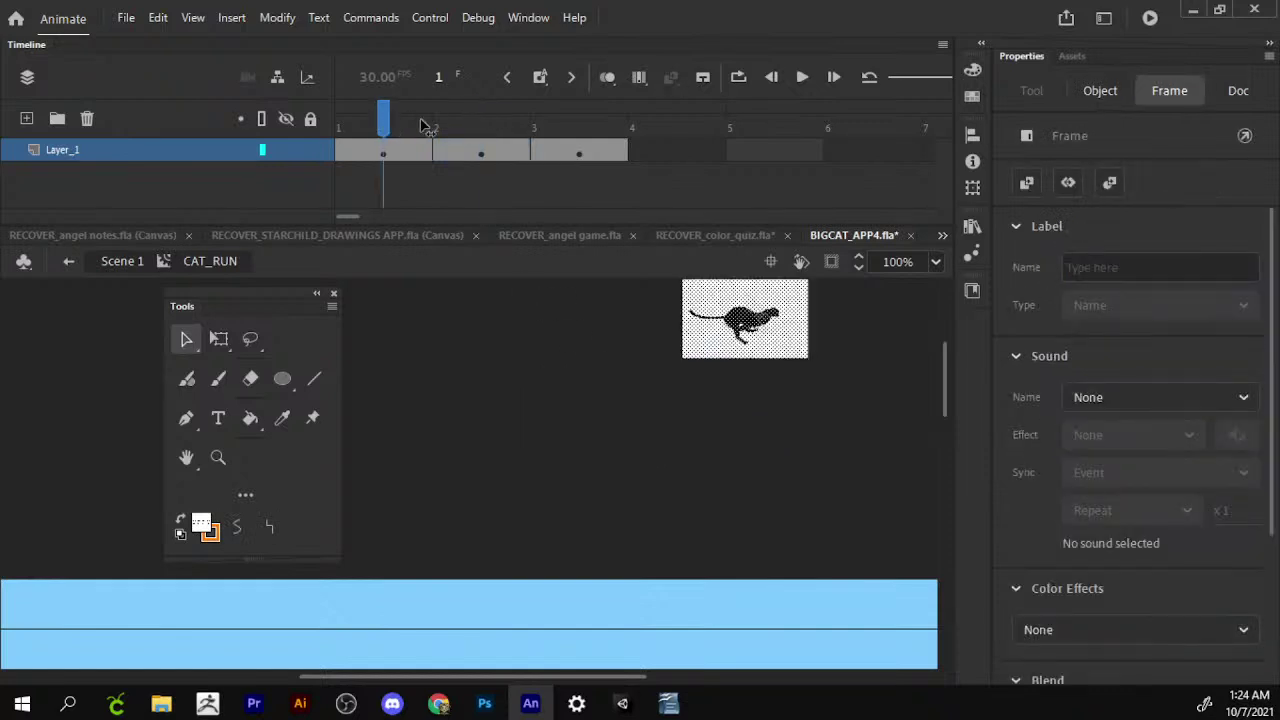
Turn on onion skinning and align frame 1's cat over the green ghost at X 299.05.
left_click(613, 79)
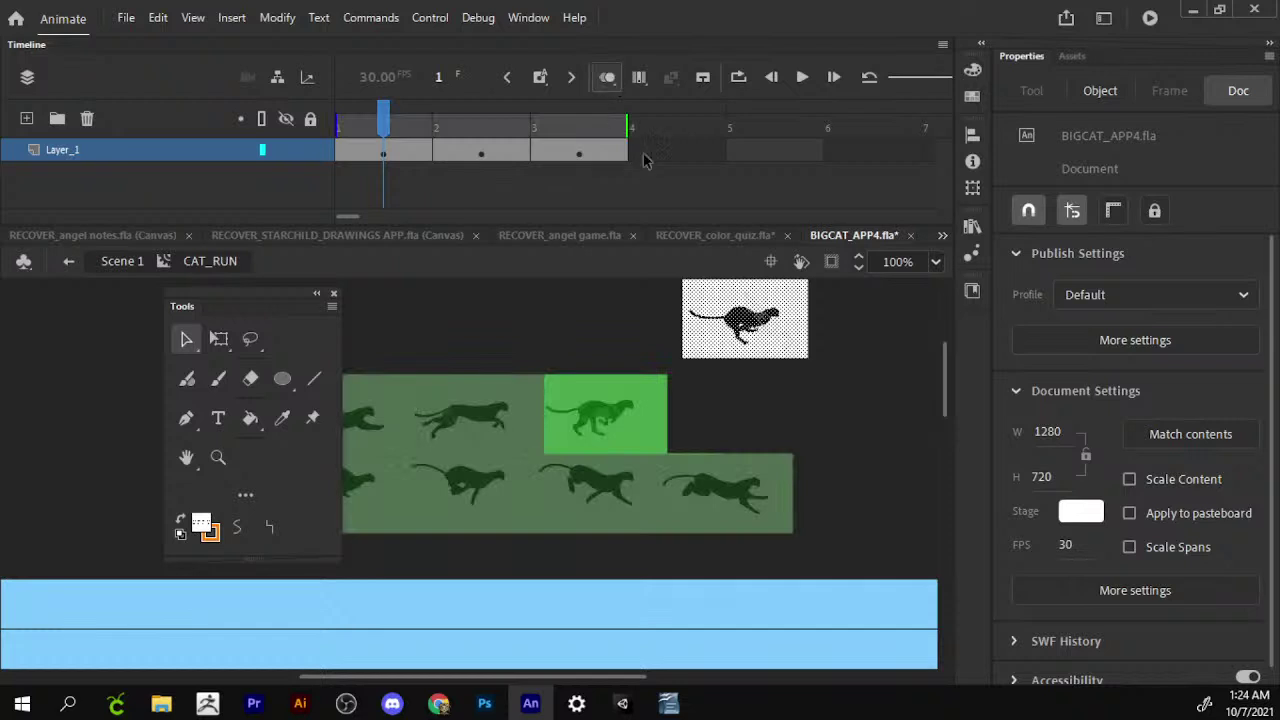
left_click_drag(628, 130, 506, 130)
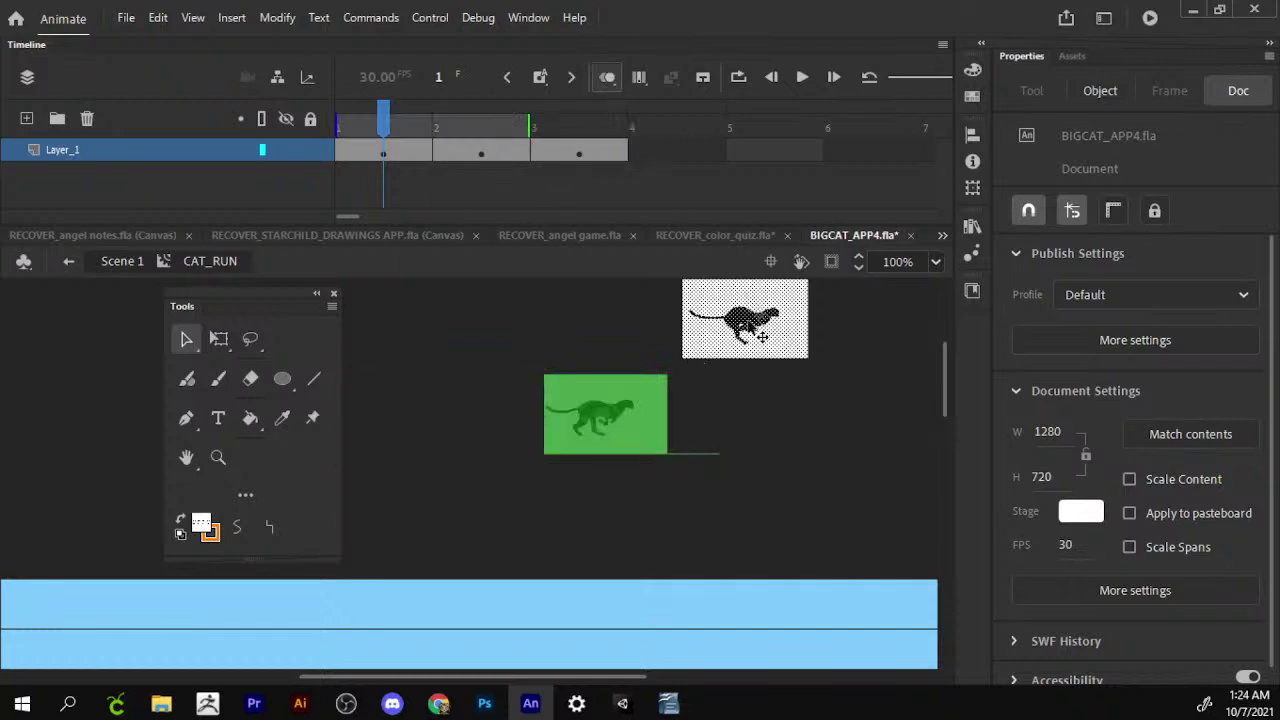
left_click_drag(778, 340, 630, 430)
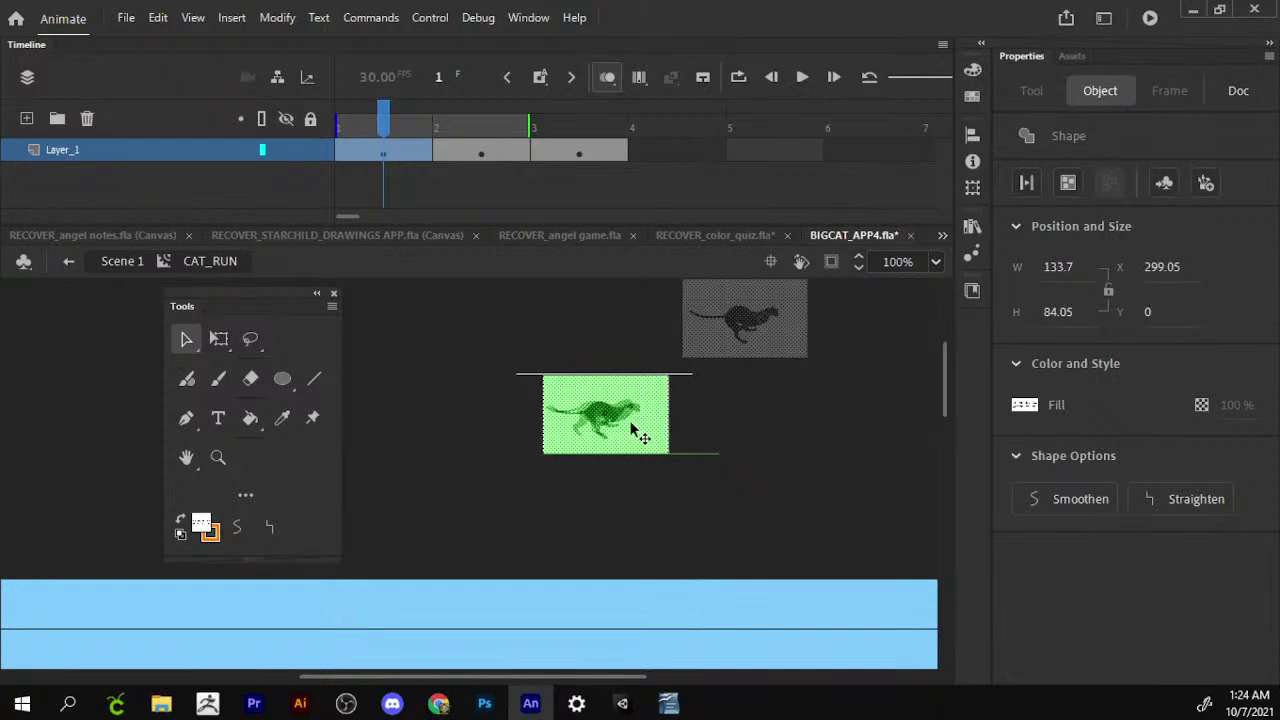
left_click_drag(630, 430, 635, 431)
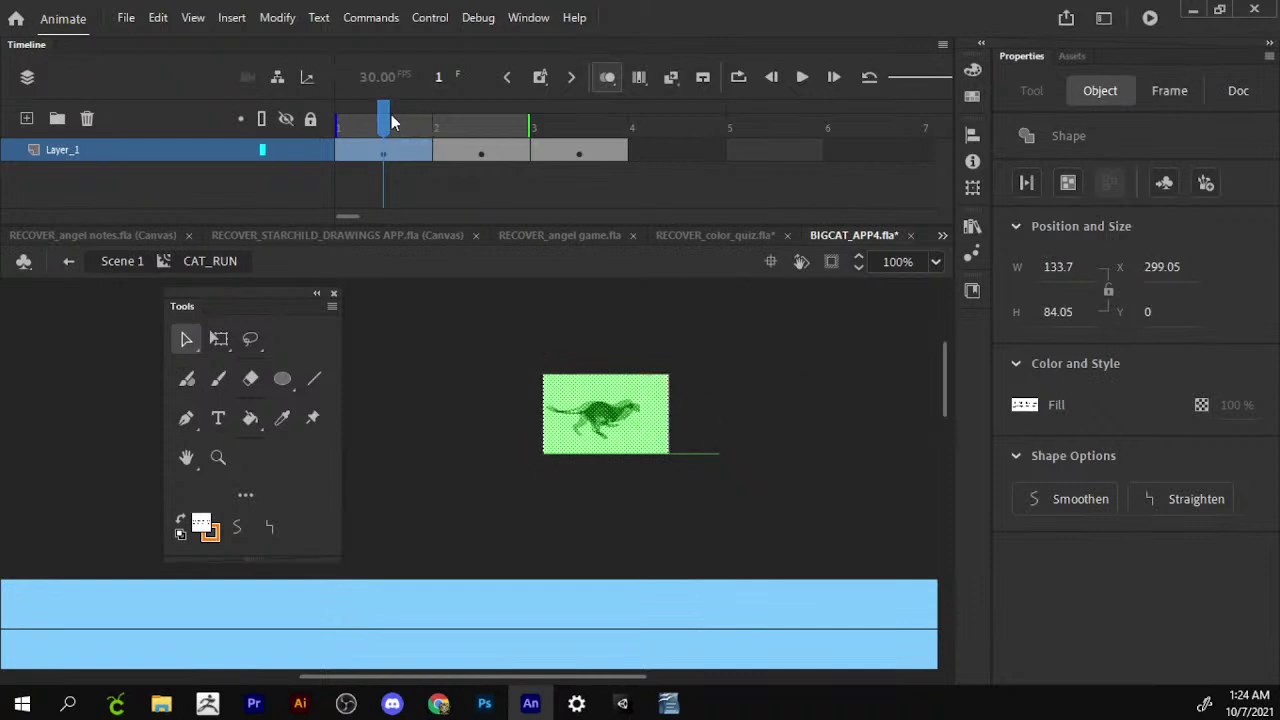
left_click(391, 121)
On frame 3, shift the sprite sheet and select the extra cats.
left_click(447, 126)
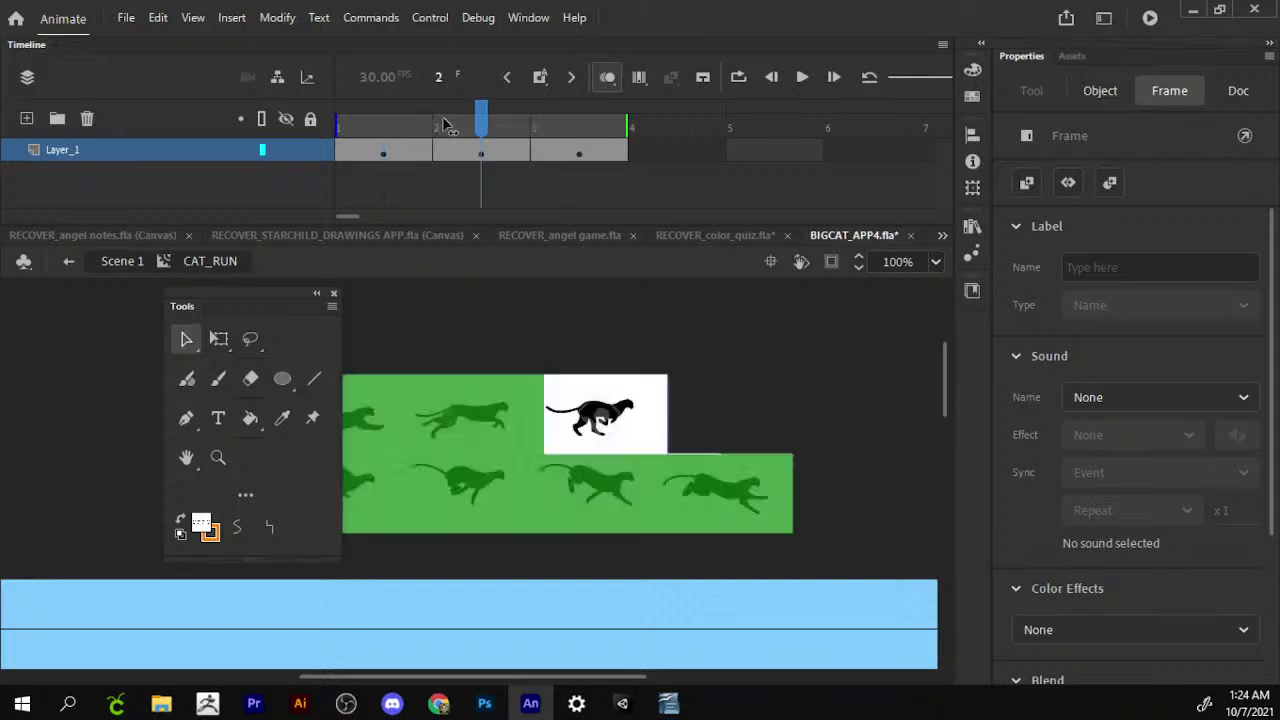
left_click(535, 126)
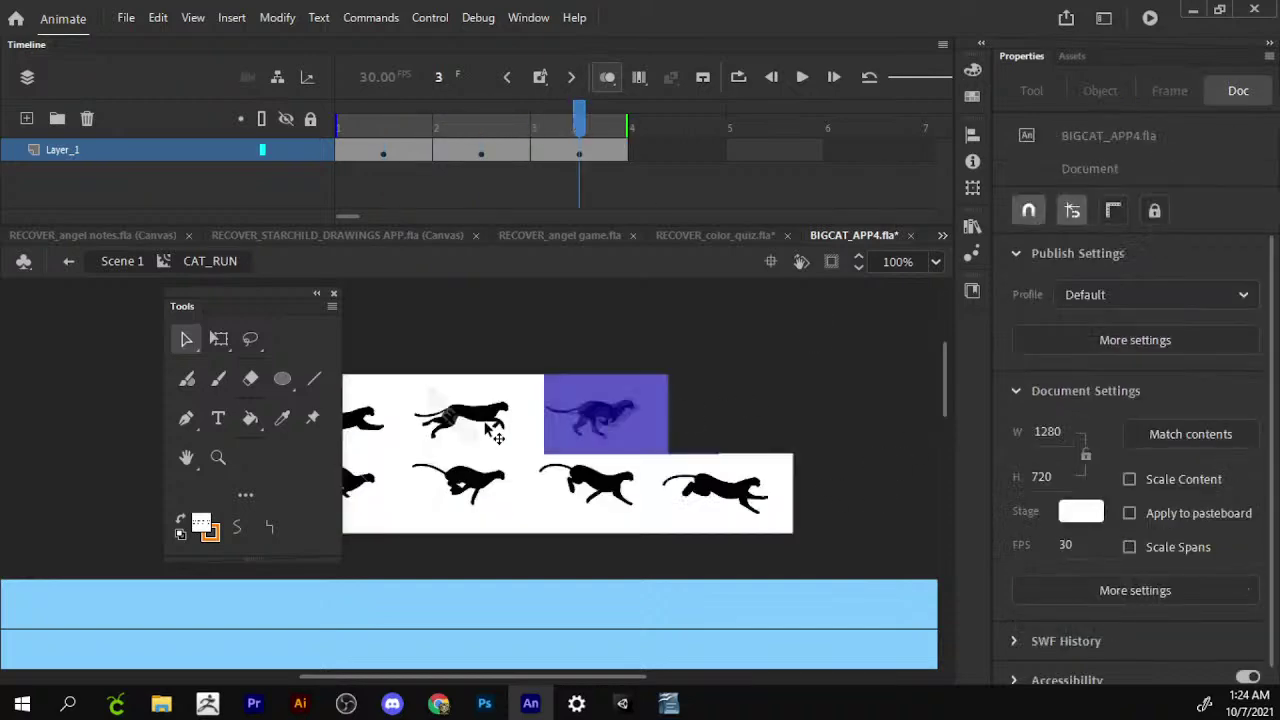
left_click_drag(520, 405, 645, 415)
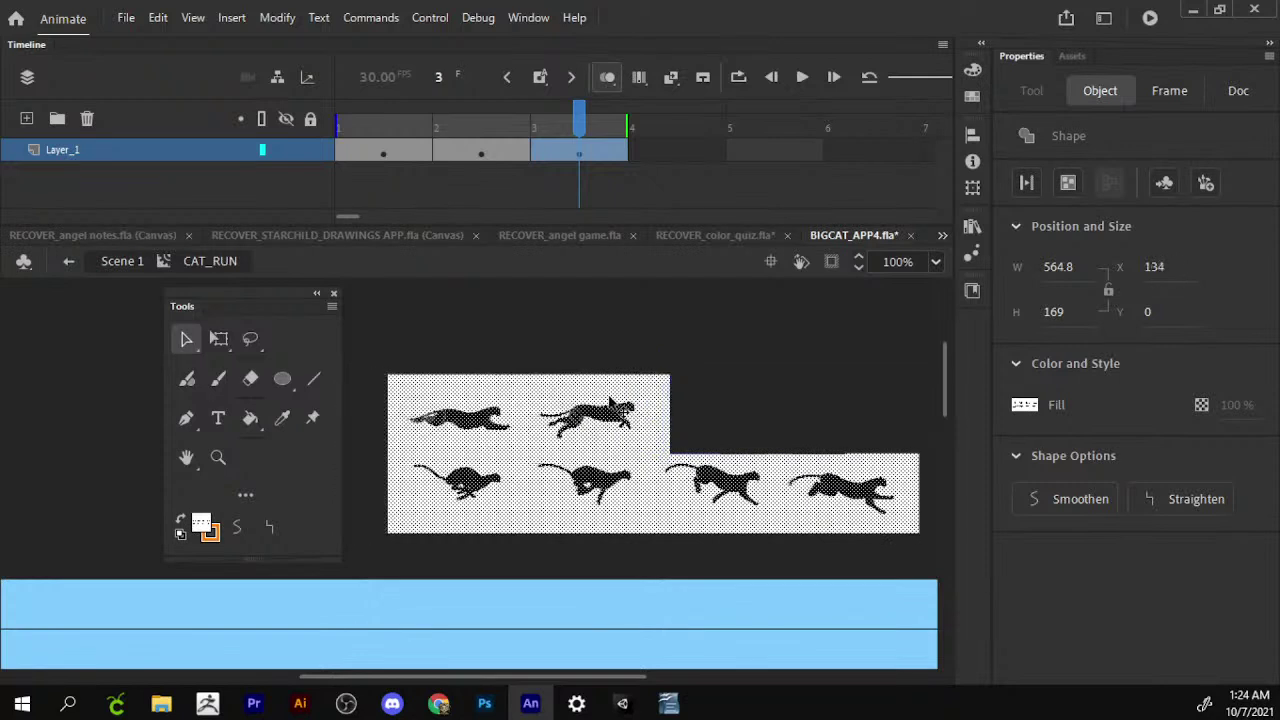
left_click_drag(370, 337, 527, 576)
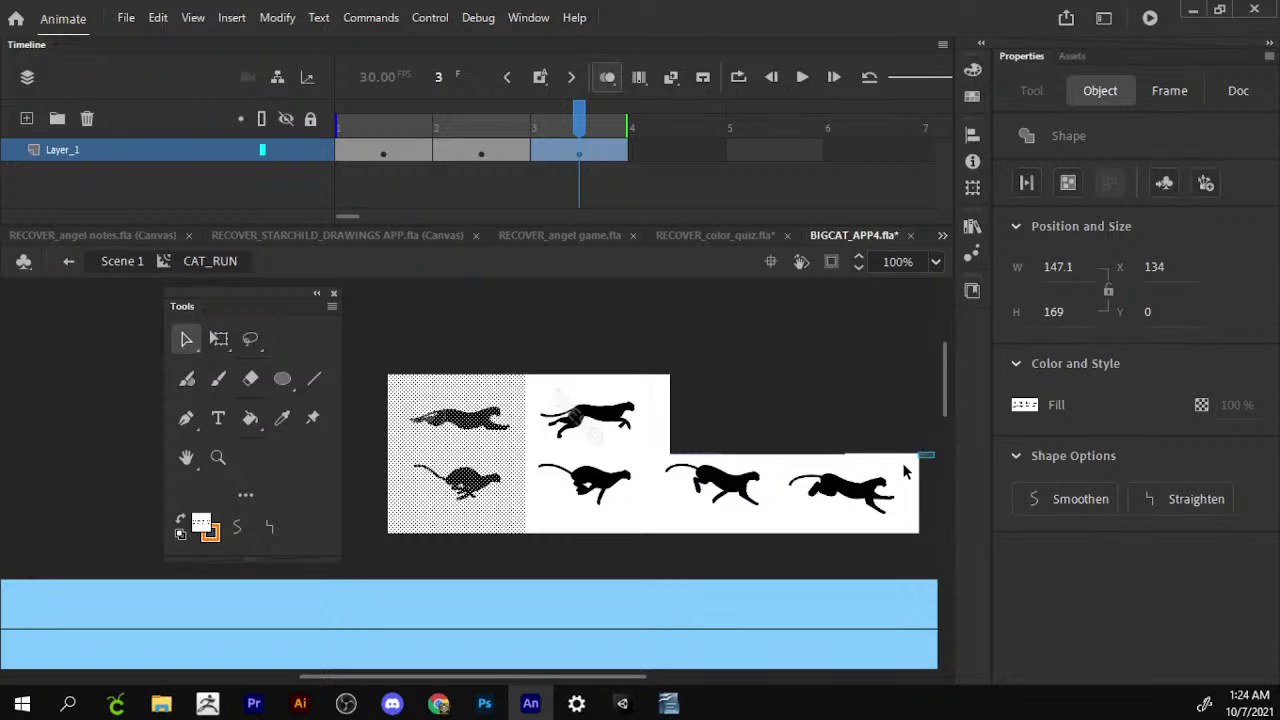
left_click_drag(935, 451, 450, 618)
Cut the extra cats from frame 3 and paste the sheet onto a blank keyframe at frame 4, aligning the next cat.
right_click(540, 505)
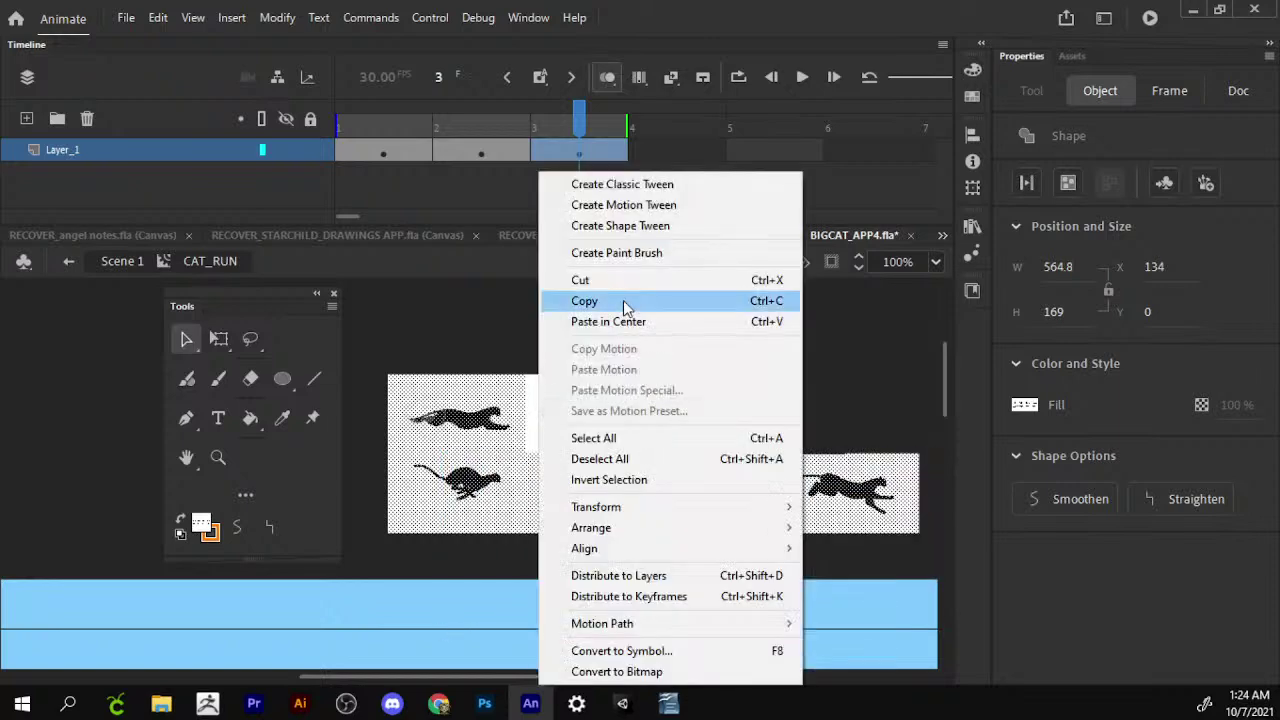
left_click(615, 280)
right_click(658, 158)
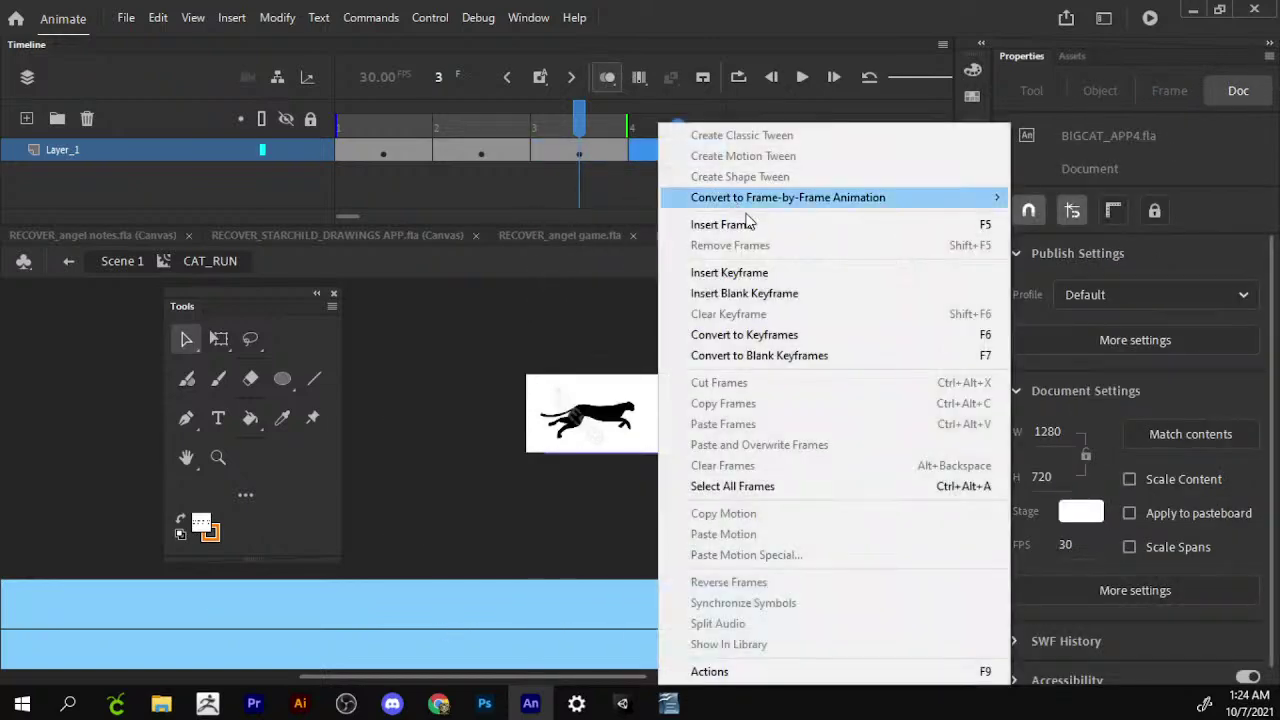
left_click(771, 290)
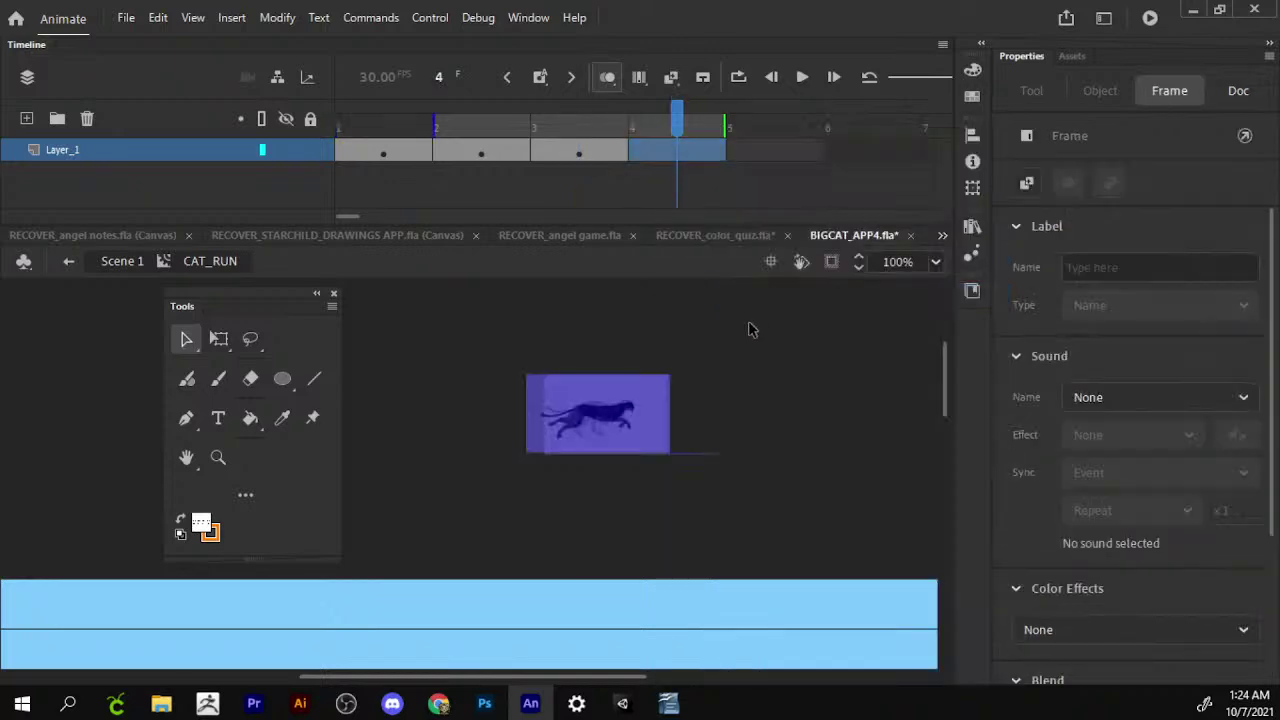
right_click(749, 323)
left_click(853, 397)
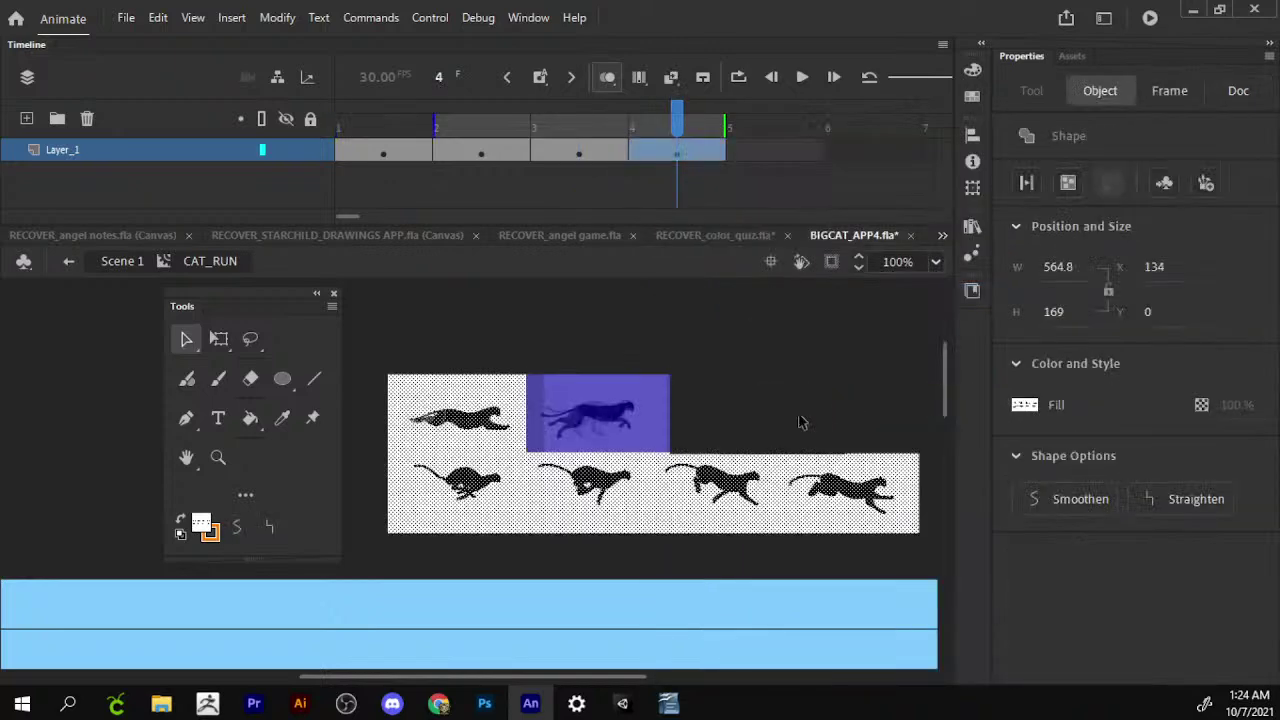
left_click_drag(478, 462, 618, 460)
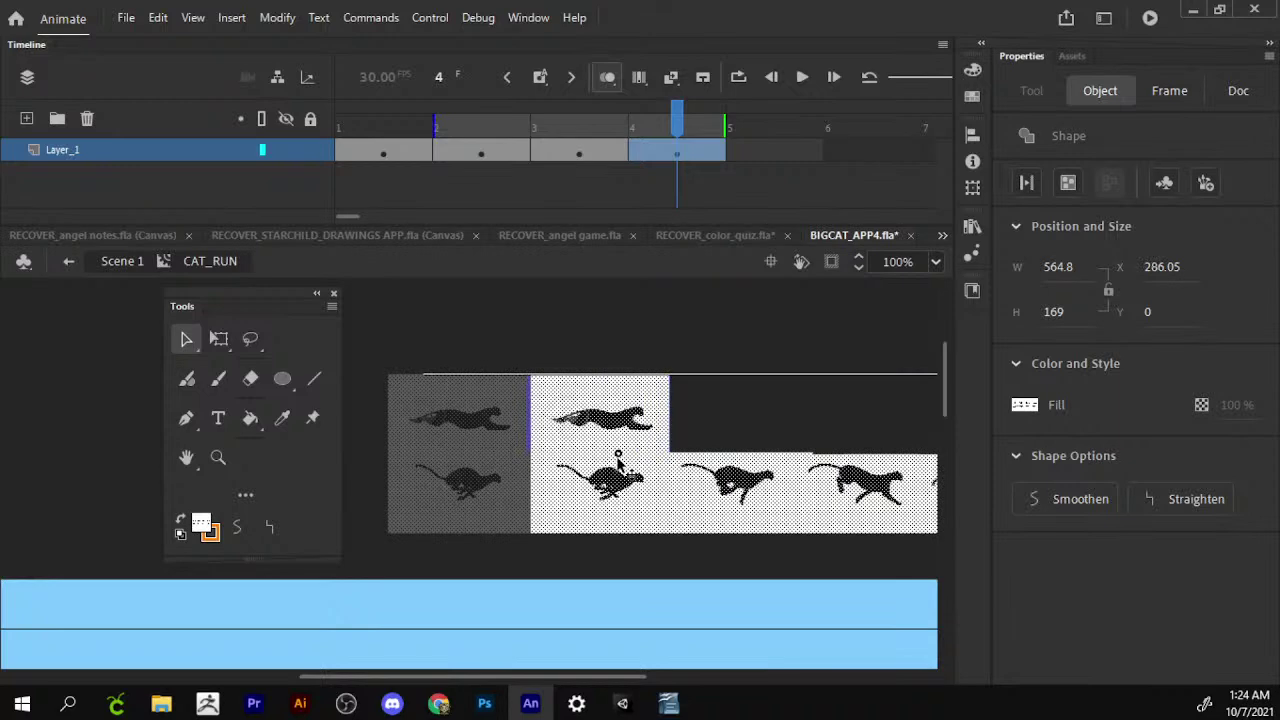
Cut the lower cat strip from frame 4 and add a blank keyframe at frame 5.
scroll(938, 384, "down", 3)
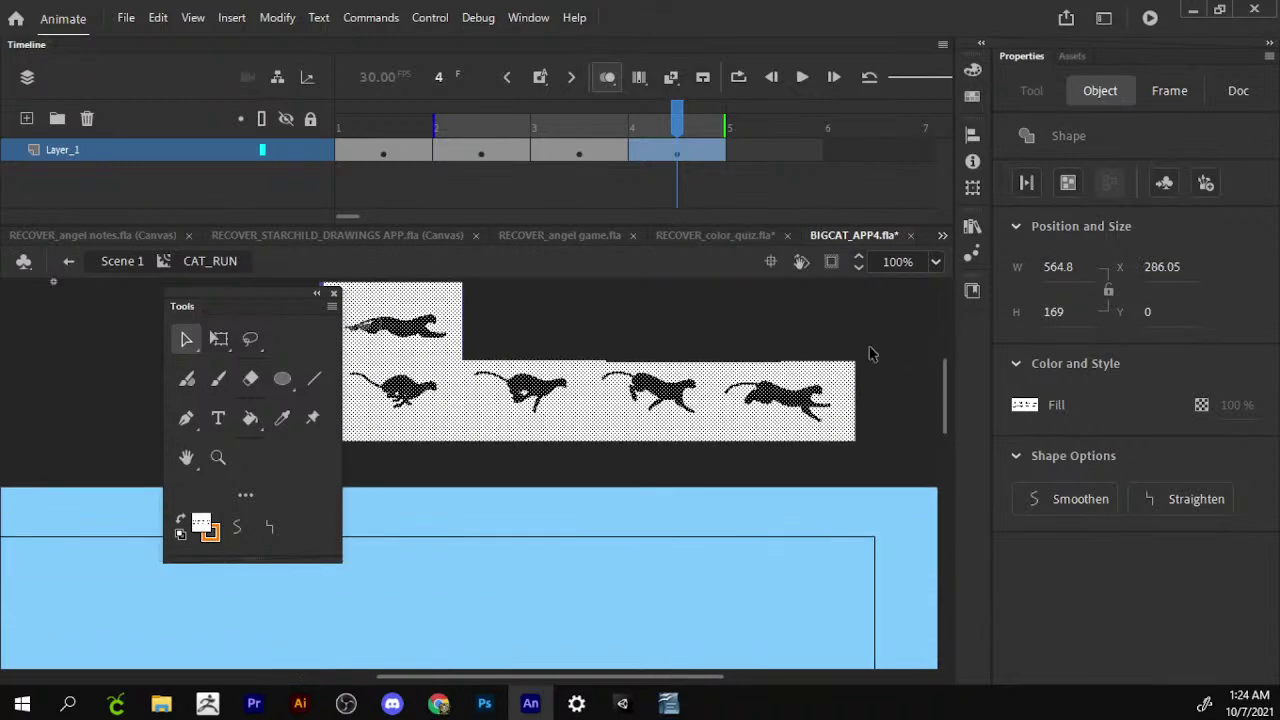
left_click_drag(871, 358, 290, 545)
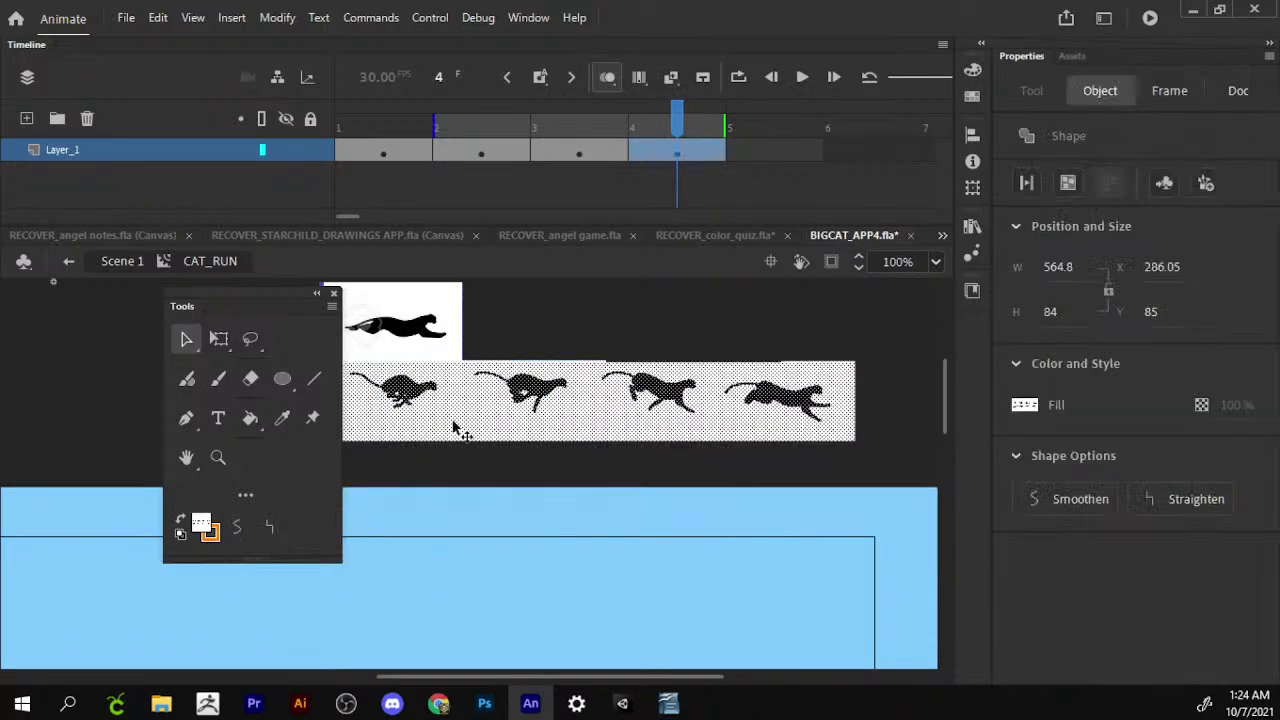
right_click(533, 400)
left_click(635, 352)
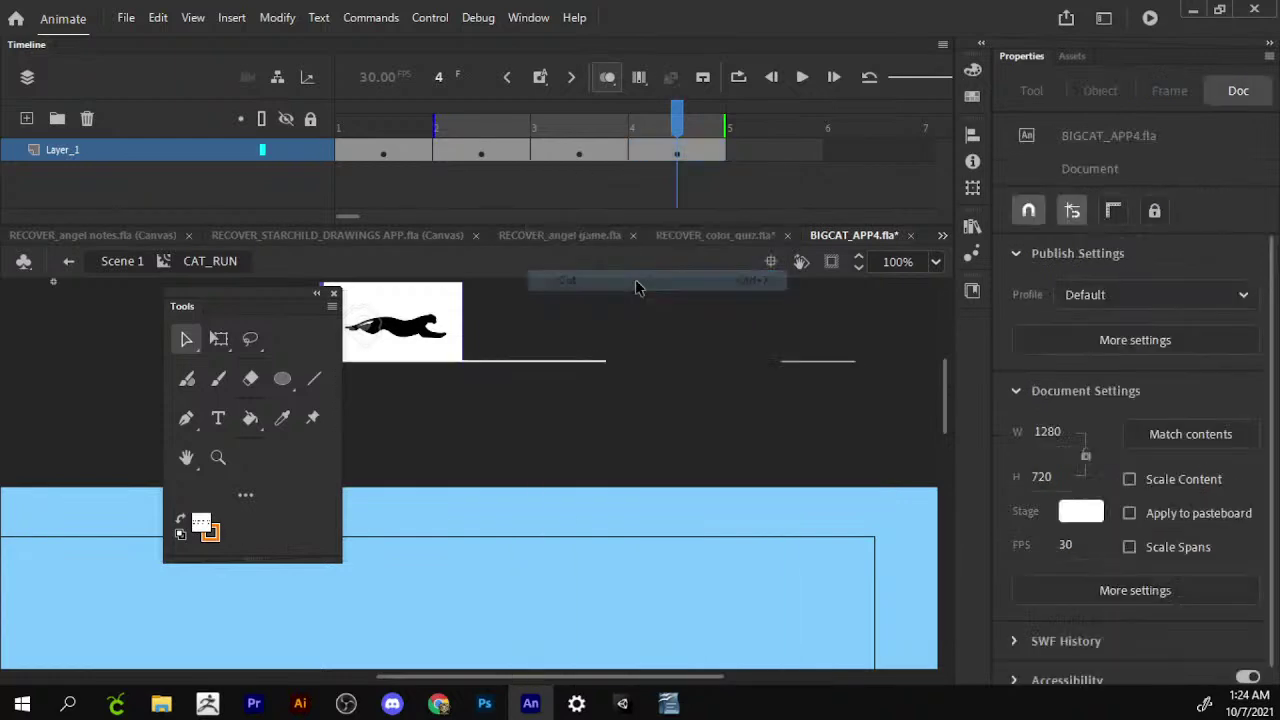
key("ctrl+z")
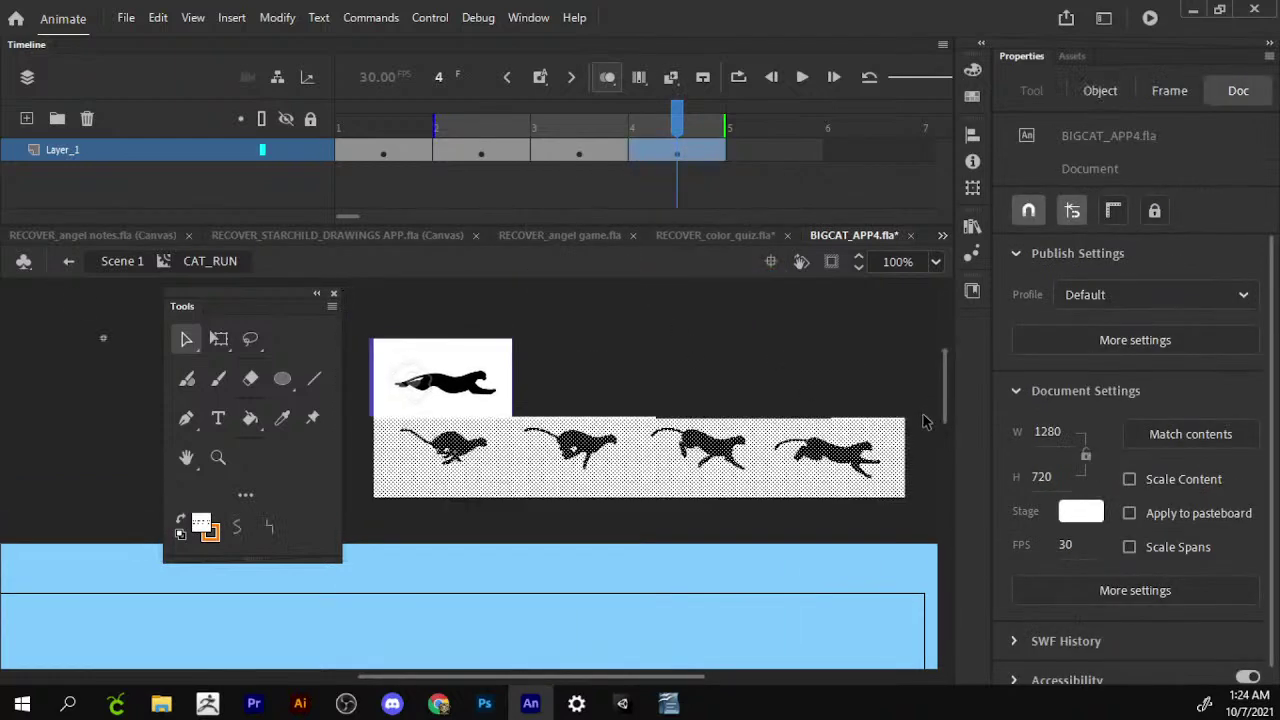
left_click_drag(925, 421, 283, 597)
right_click(470, 395)
left_click(478, 437)
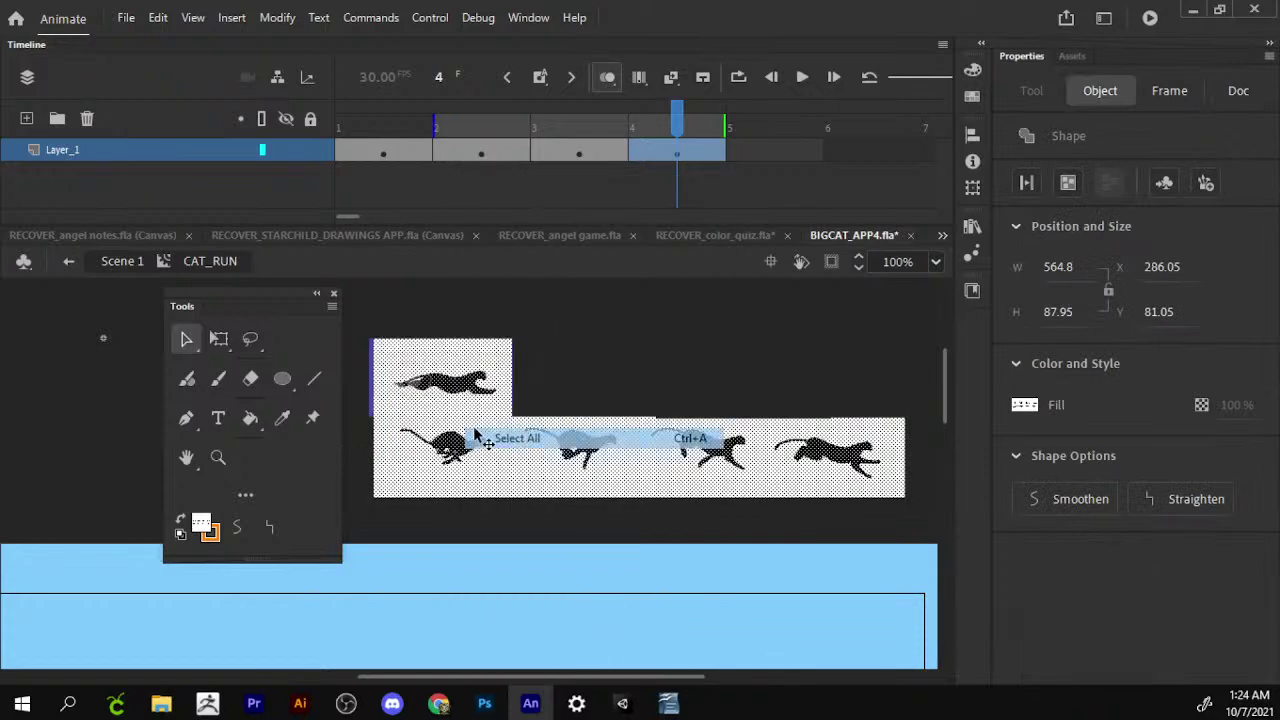
right_click(500, 426)
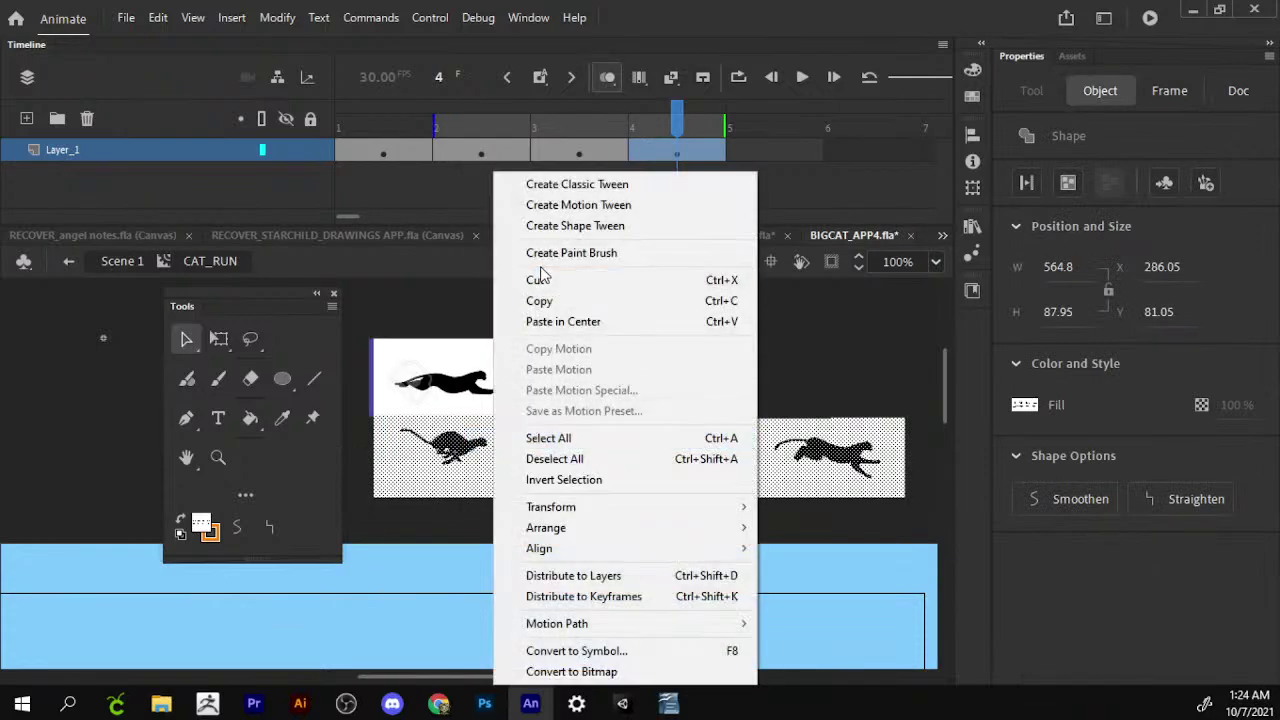
left_click(540, 278)
right_click(745, 155)
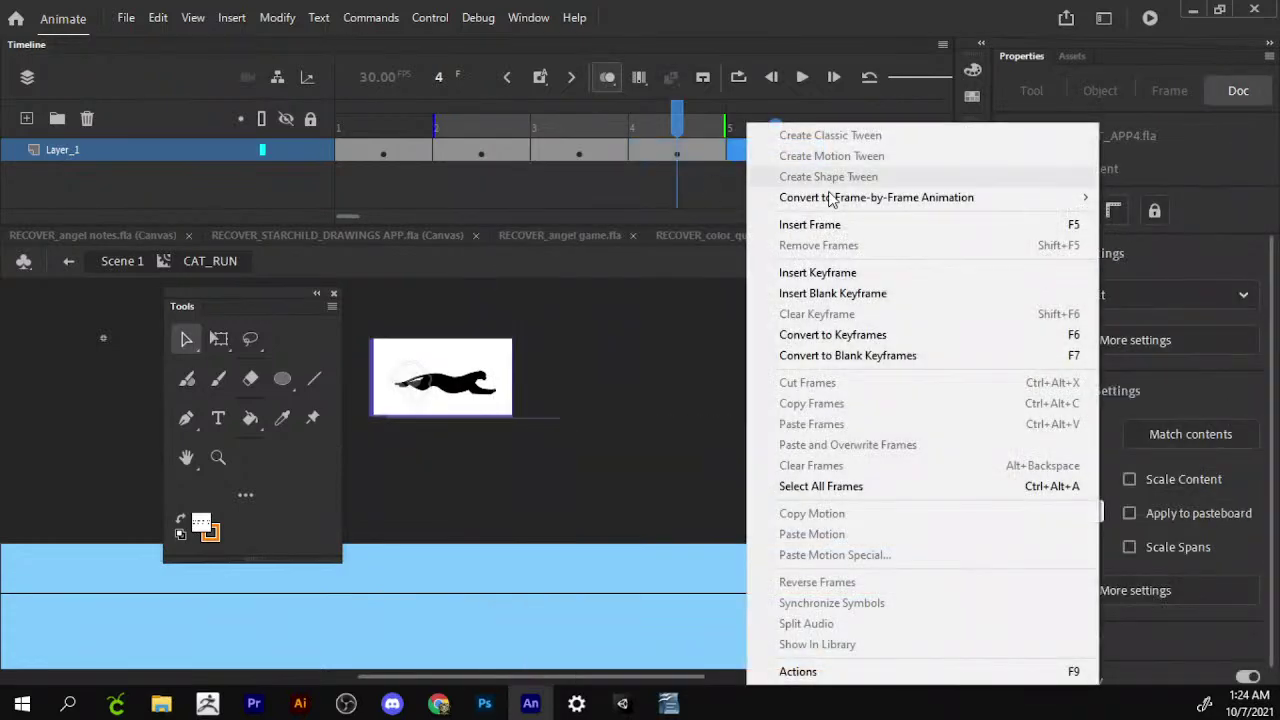
left_click(950, 294)
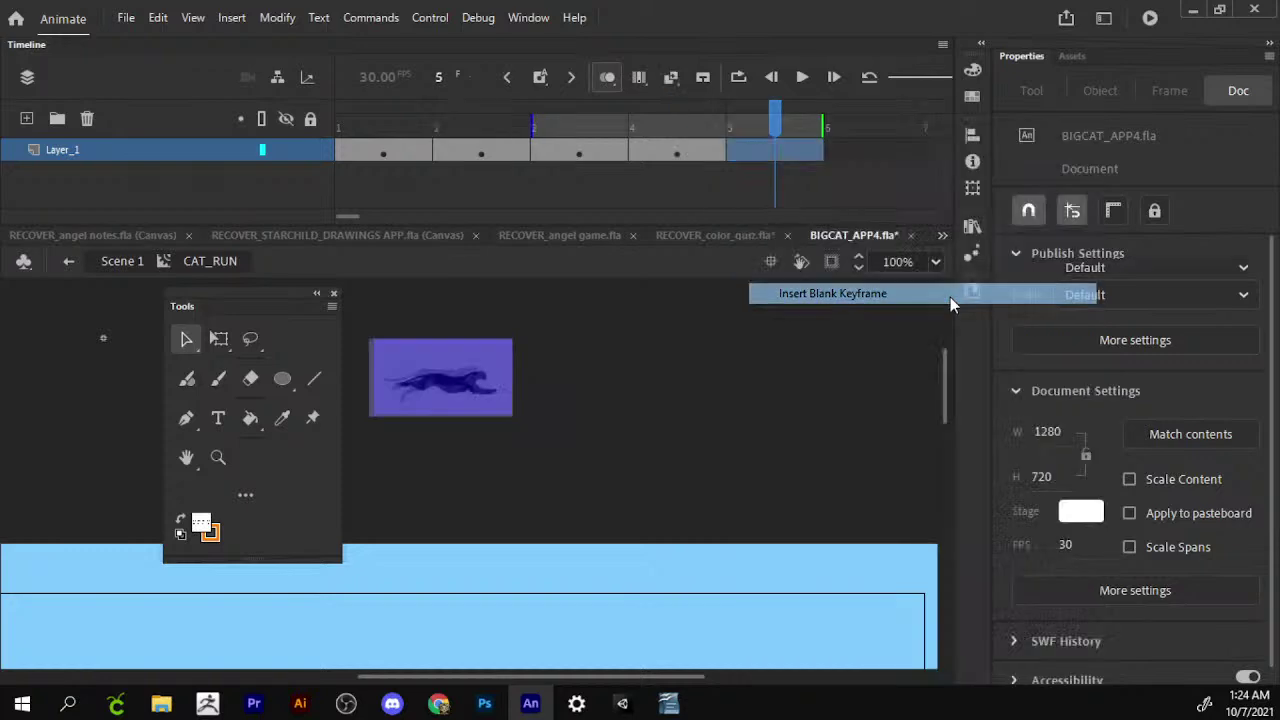
Paste the cat strip in the centre and align it to the top at Y 0.
right_click(650, 450)
left_click(748, 229)
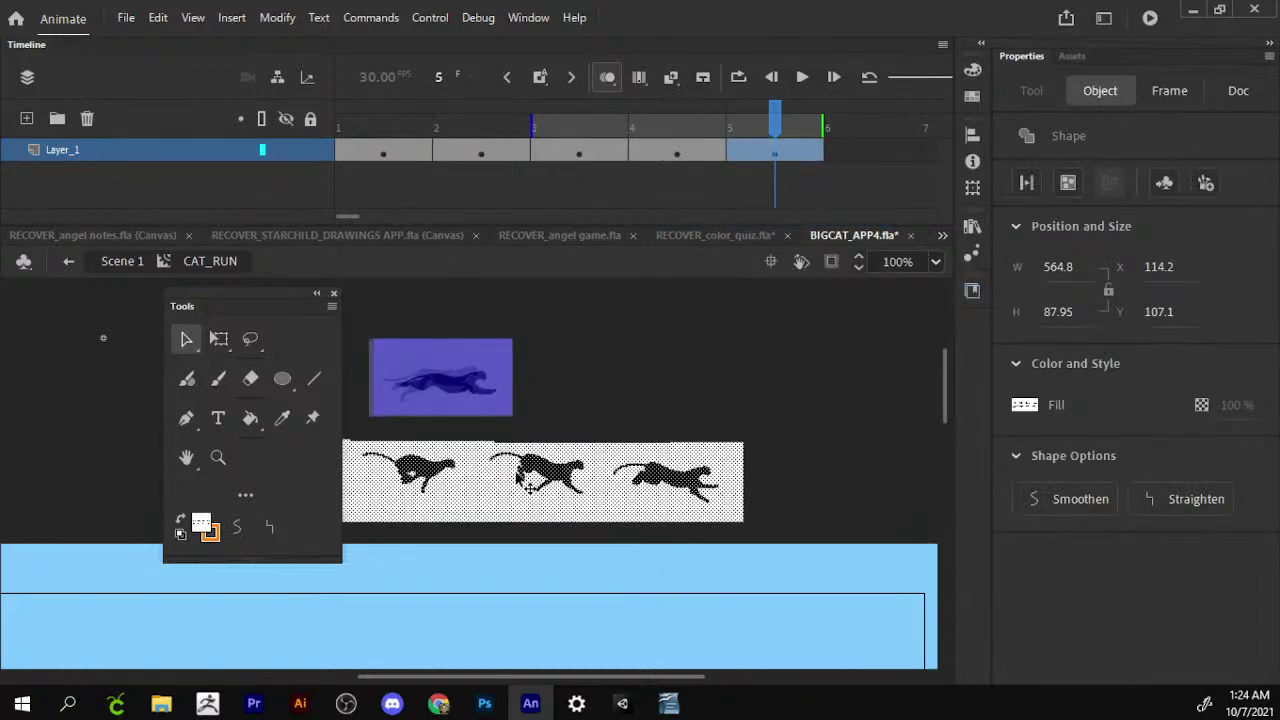
mouse_move(557, 475)
left_mouse_down()
mouse_move(557, 385)
mouse_move(633, 527)
left_mouse_up()
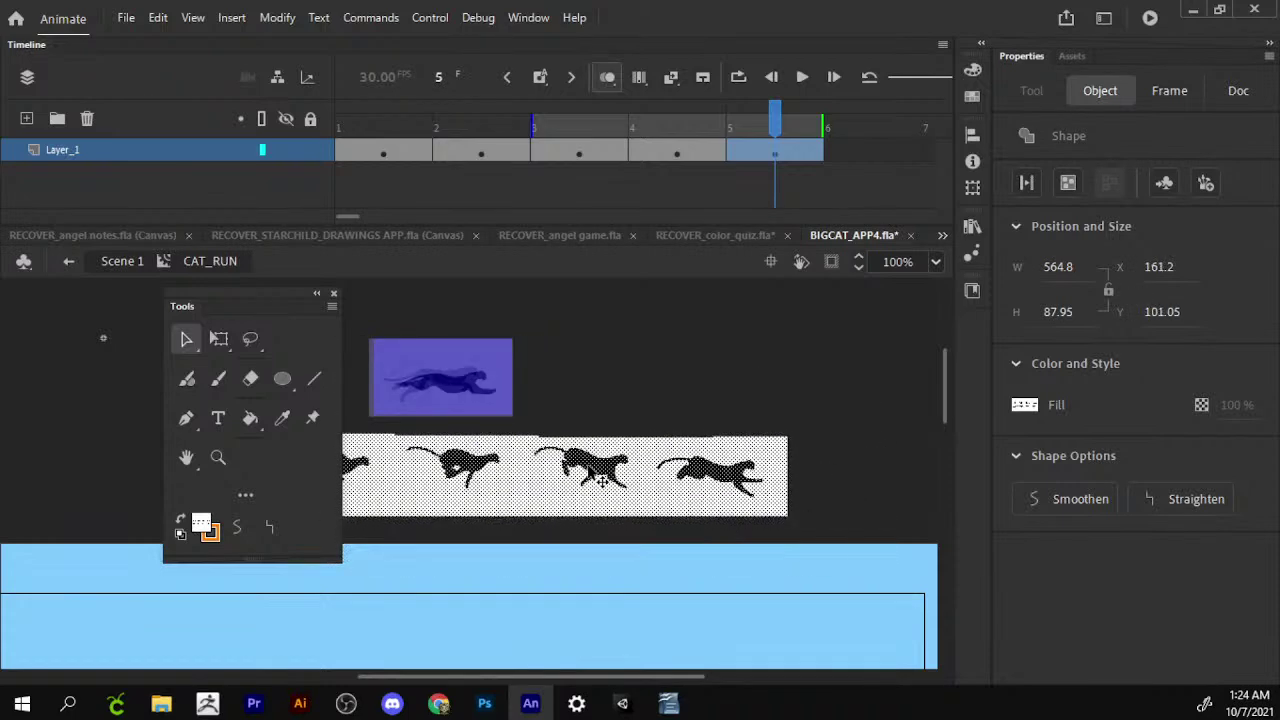
left_click_drag(633, 527, 757, 450)
mouse_move(708, 491)
left_mouse_down()
mouse_move(786, 395)
mouse_move(460, 383)
left_mouse_up()
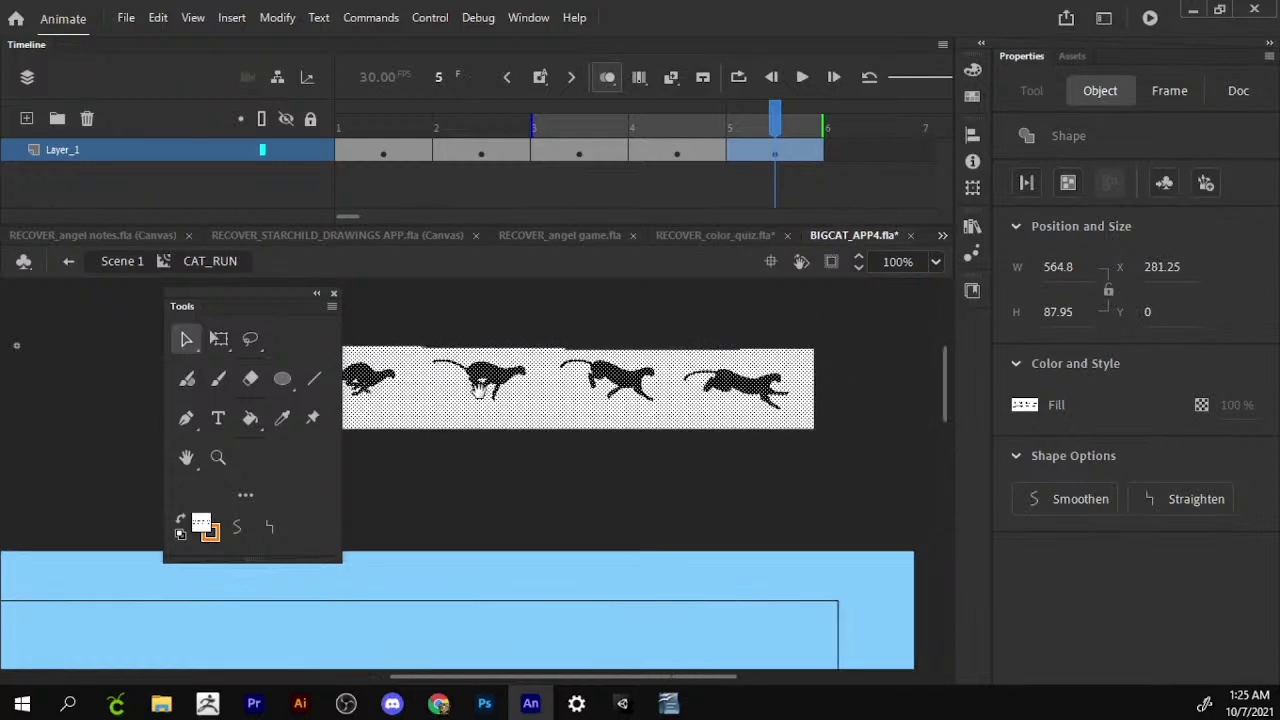
Move the trailing cats from frame 5 onto a new blank keyframe at frame 6.
left_click_drag(869, 314, 434, 491)
right_click(523, 417)
left_click(617, 287)
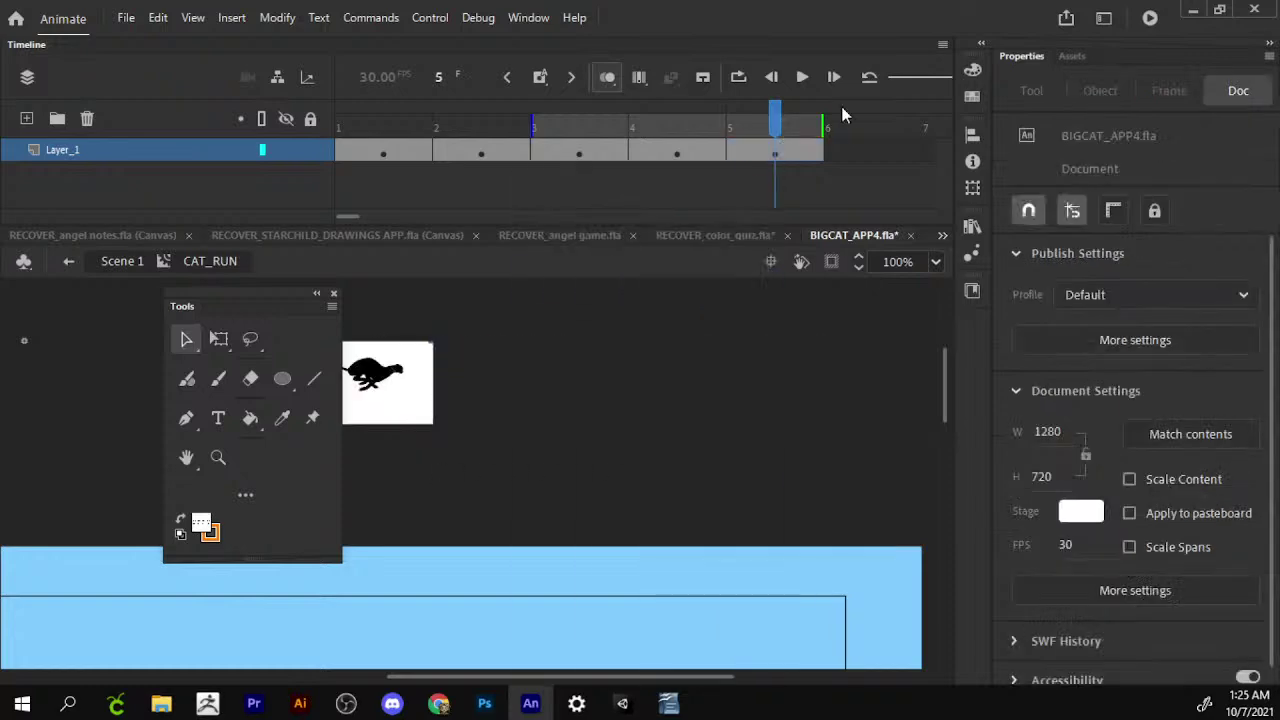
left_click(850, 150)
right_click(850, 150)
left_click(1005, 291)
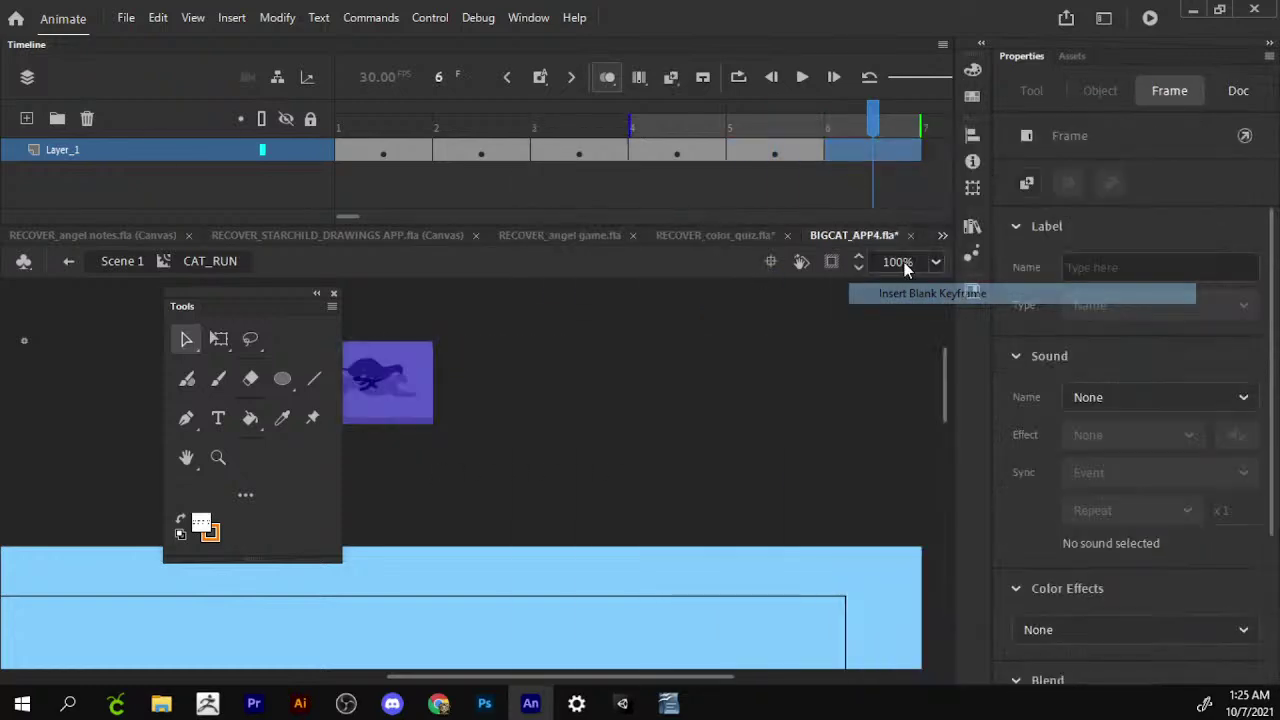
right_click(540, 360)
left_click(538, 410)
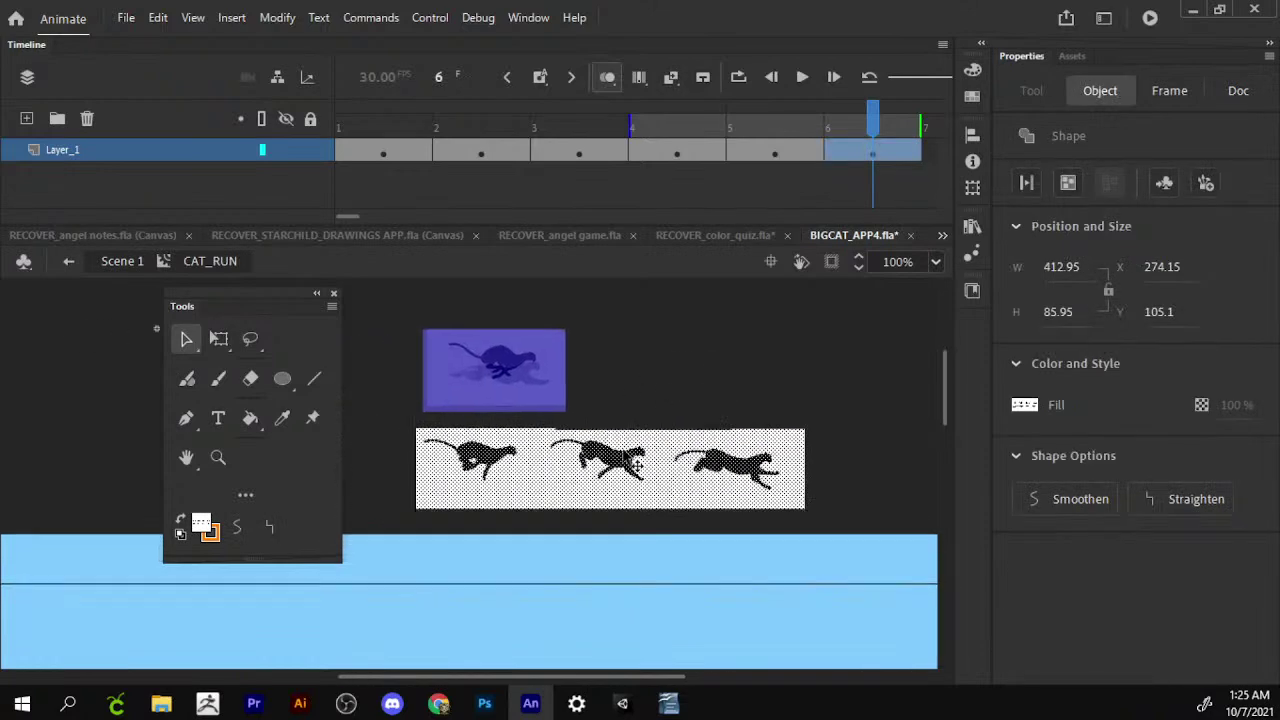
left_click_drag(620, 472, 634, 367)
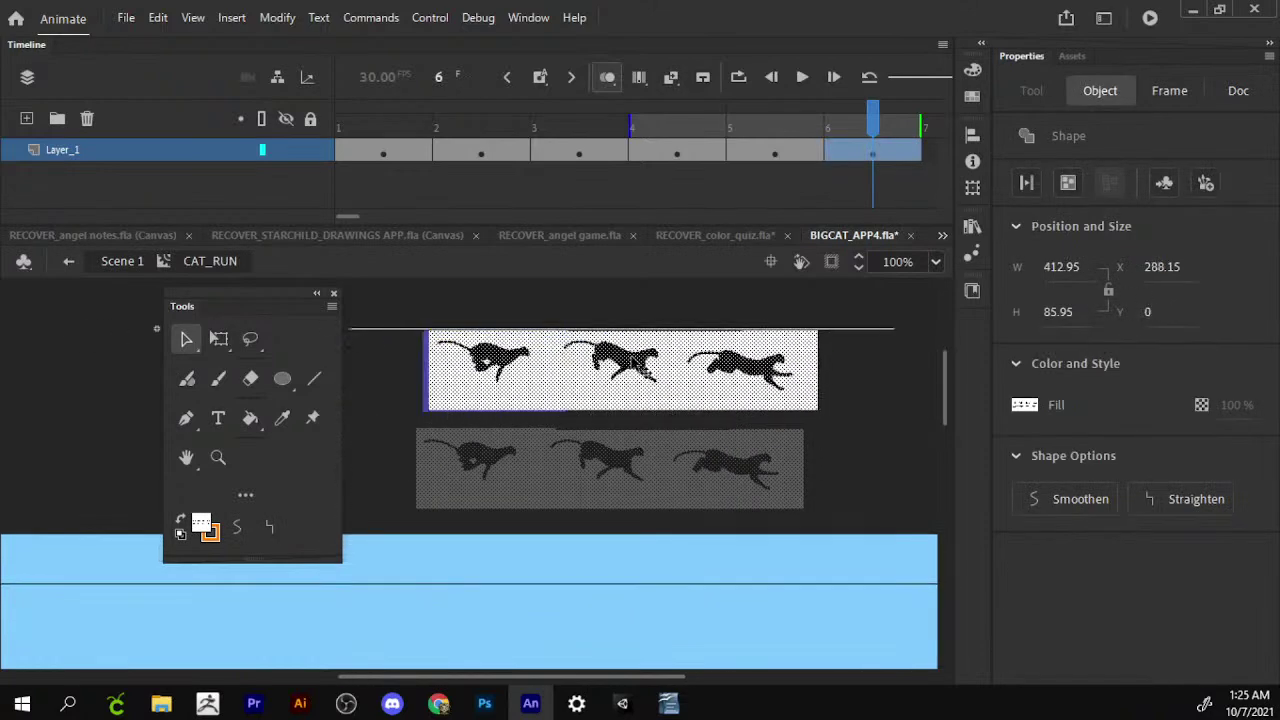
left_click(608, 78)
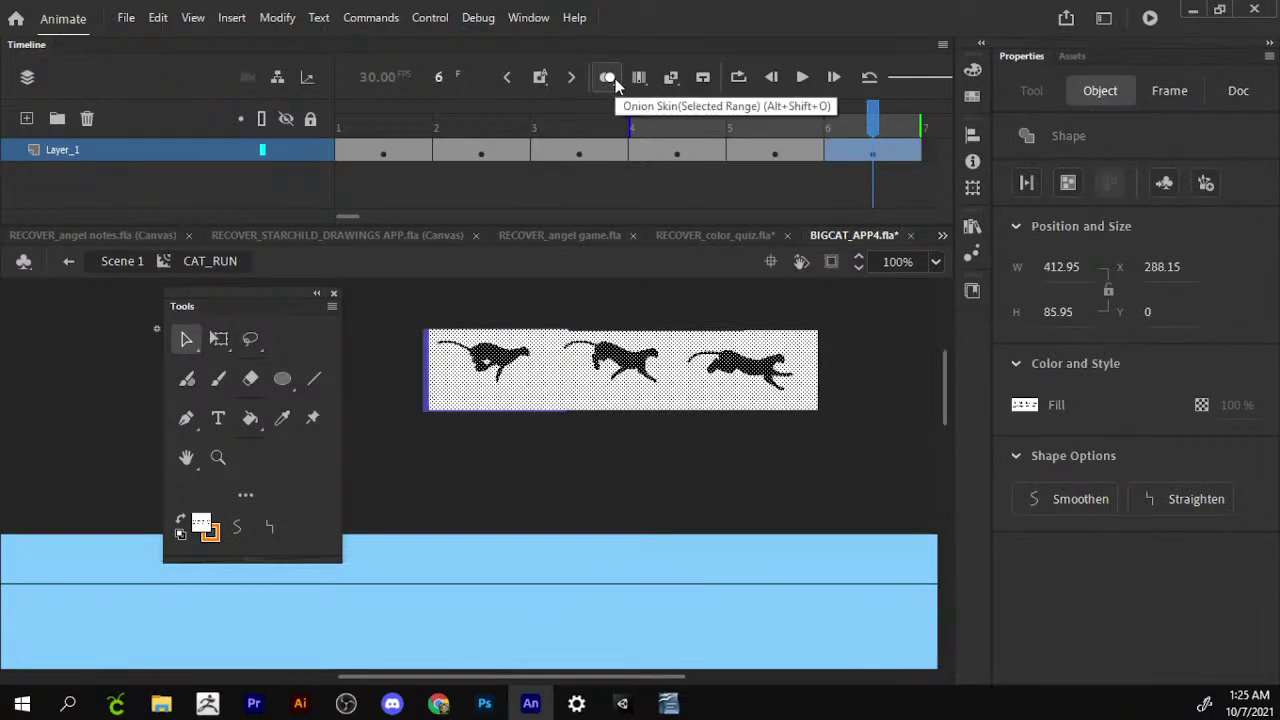
Move the rightmost cat shapes onto a new blank keyframe at frame 7, raised to the top.
mouse_move(837, 306)
left_mouse_down()
mouse_move(643, 470)
mouse_move(562, 487)
left_mouse_up()
right_click(686, 342)
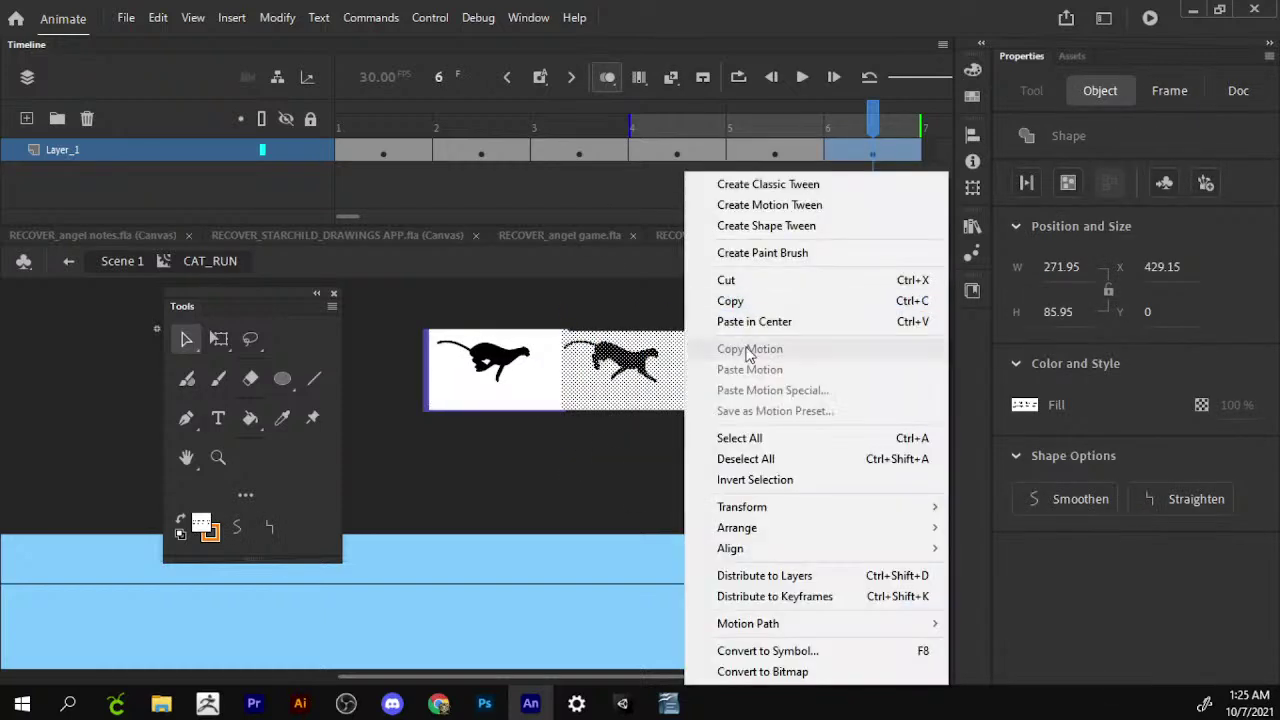
left_click(760, 280)
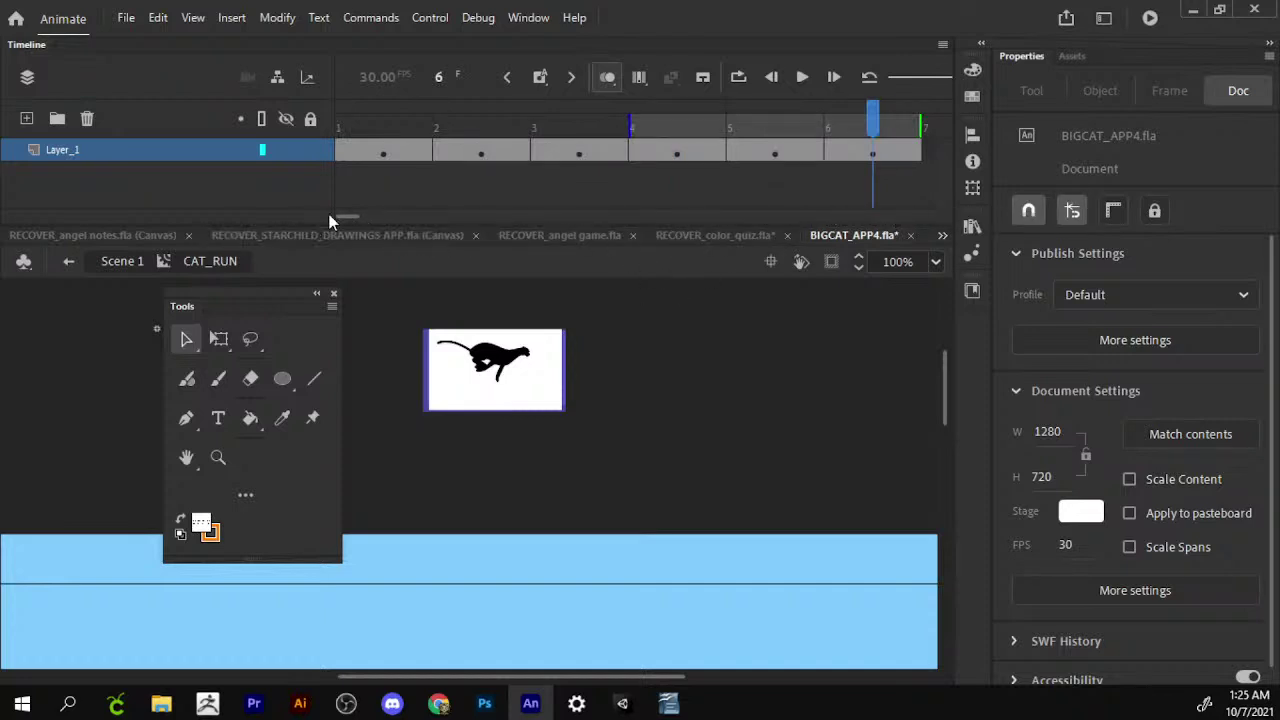
left_click_drag(353, 216, 355, 215)
left_click(775, 150)
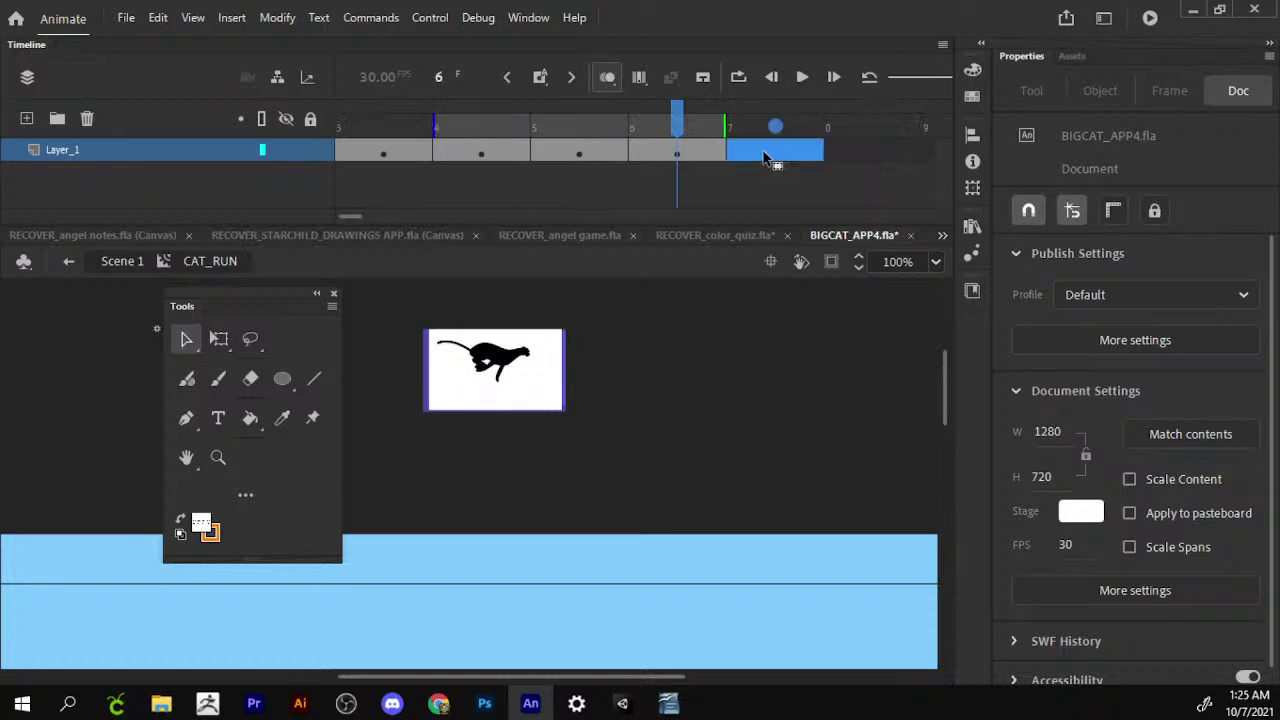
right_click(775, 150)
left_click(895, 290)
right_click(684, 350)
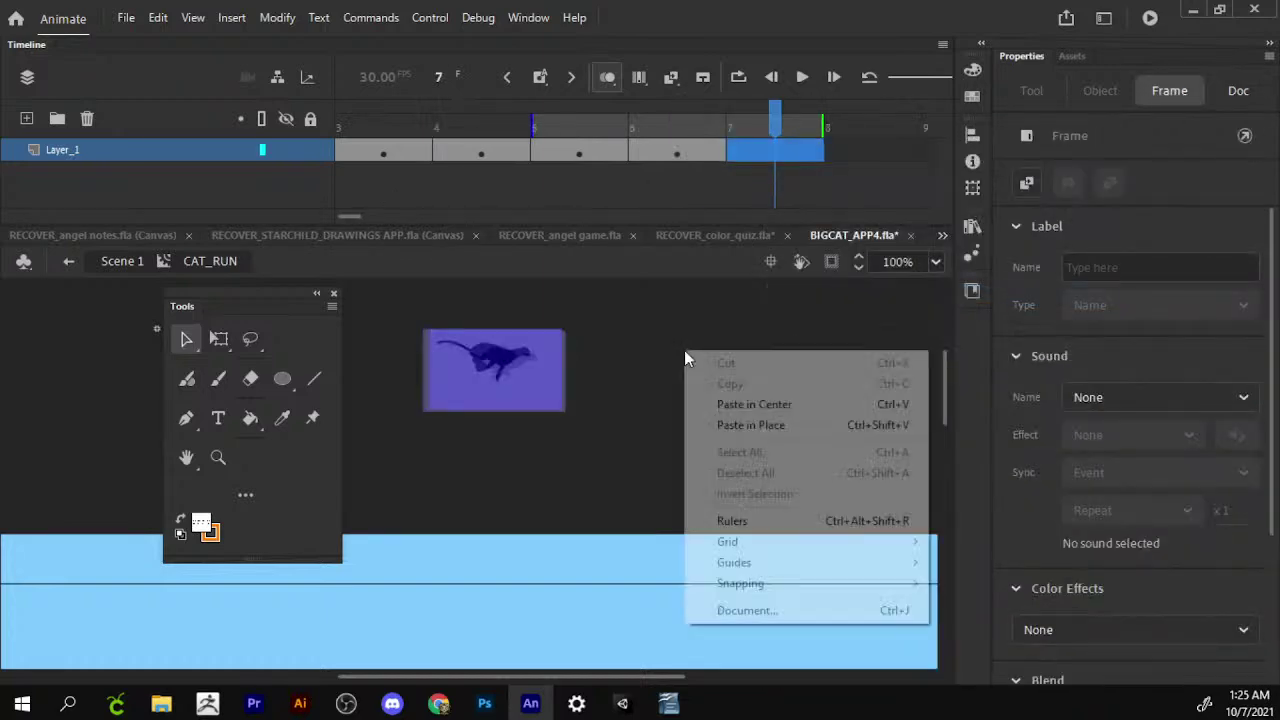
left_click(740, 404)
left_click_drag(537, 500, 625, 382)
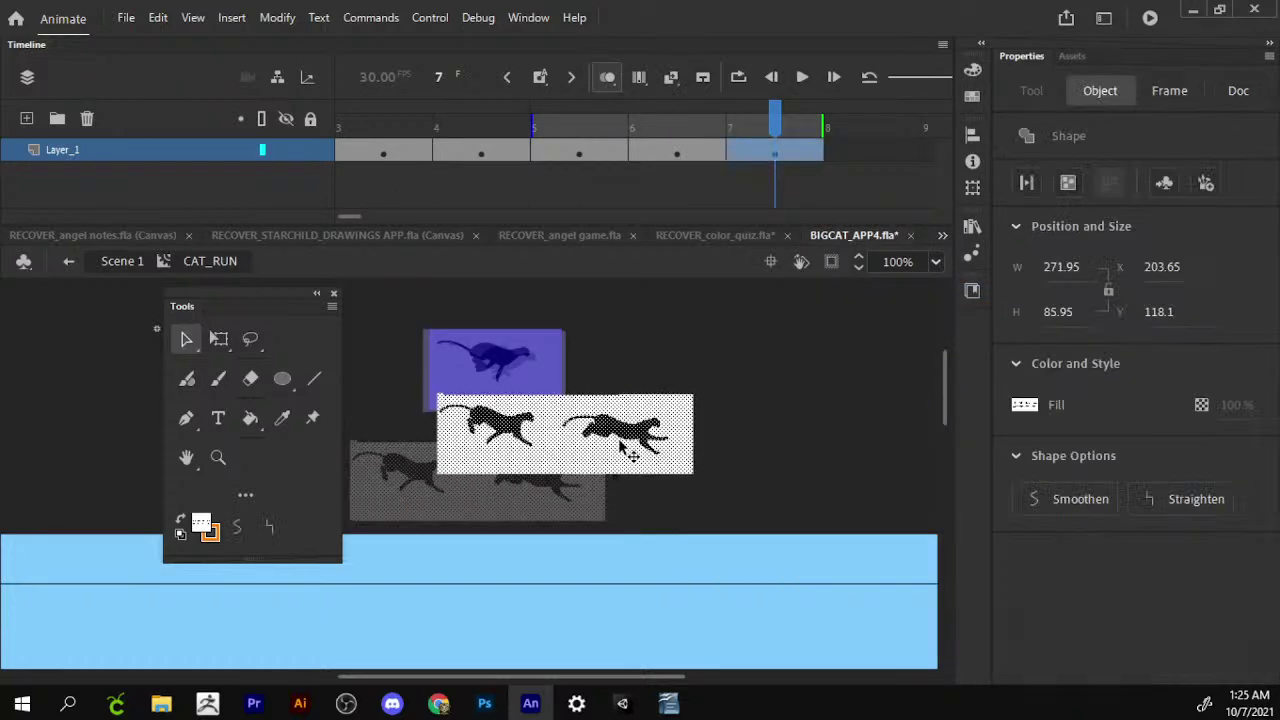
Move the right-hand cheetah pose onto a new blank keyframe at frame 8, raised to the top.
left_click_drag(776, 303, 559, 470)
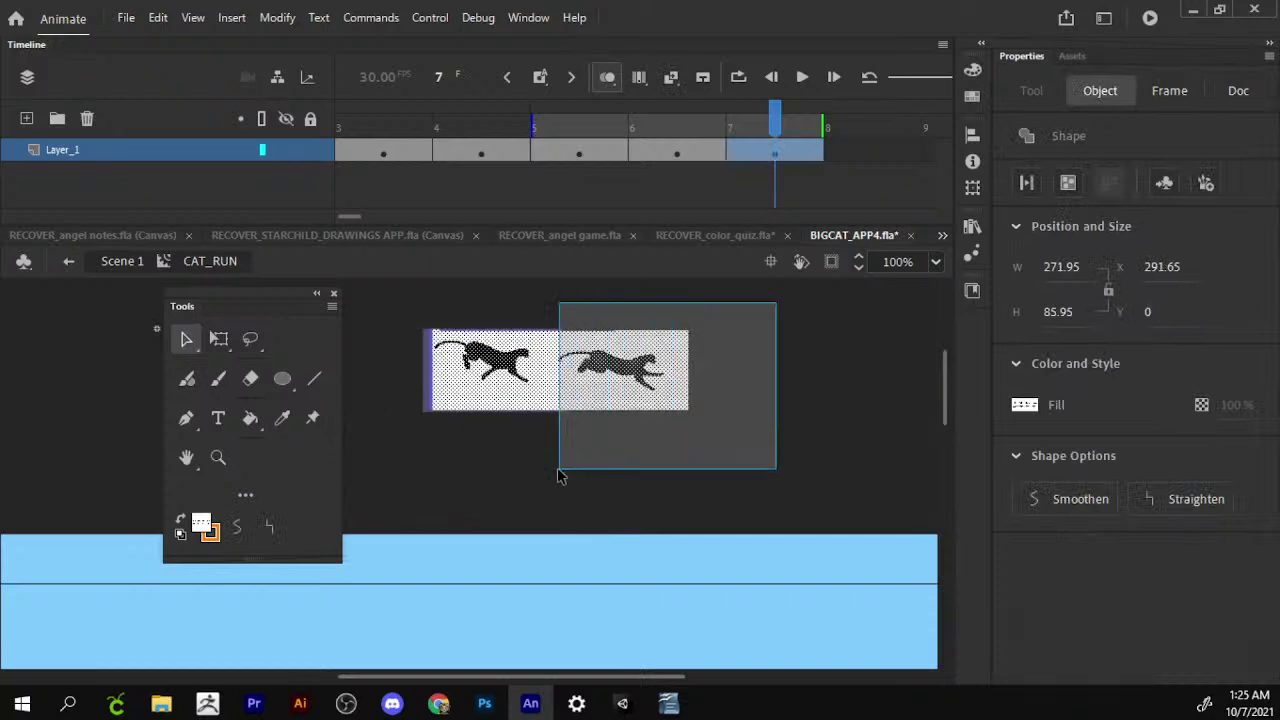
right_click(656, 440)
left_click(630, 384)
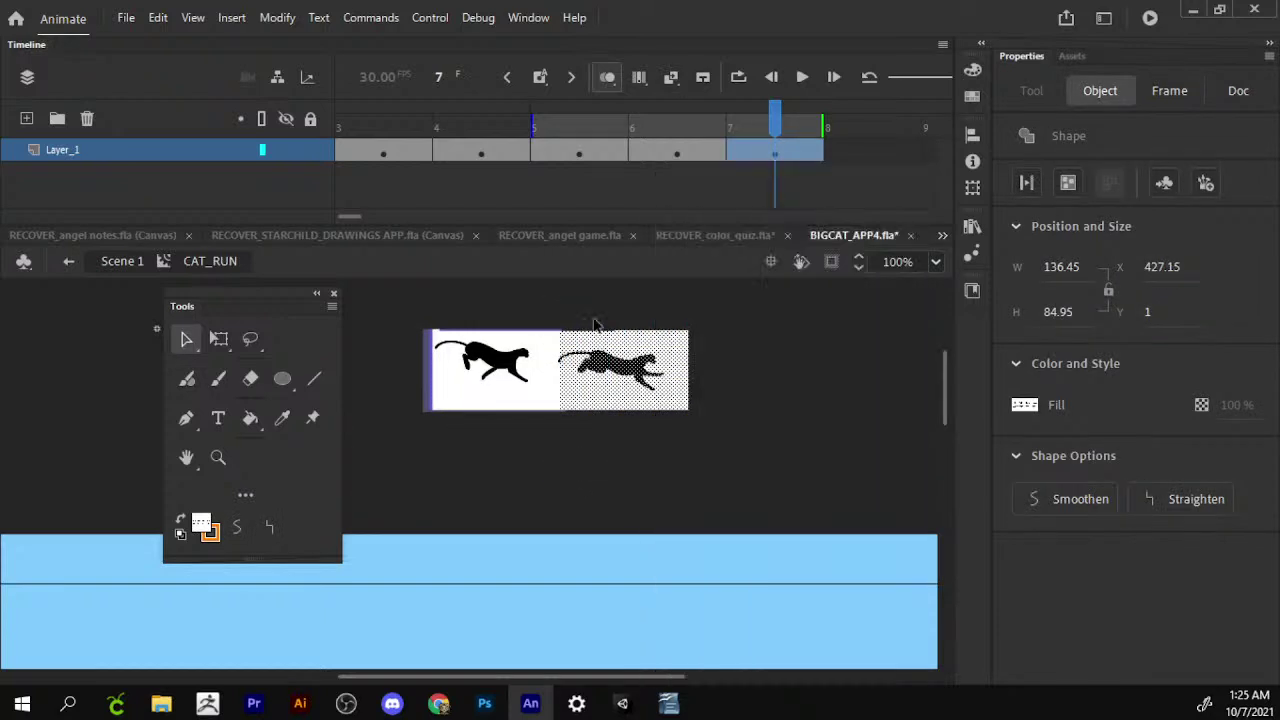
left_click(735, 320)
left_click_drag(735, 320, 557, 437)
right_click(637, 380)
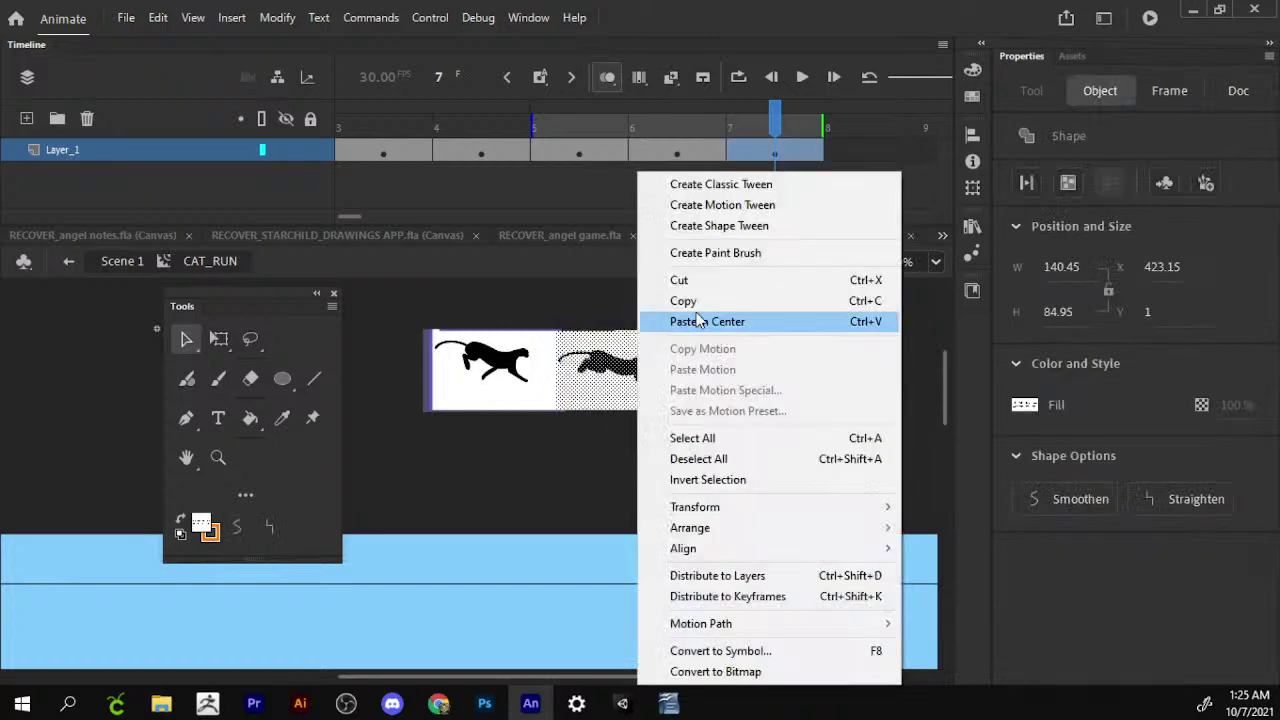
left_click(728, 288)
right_click(873, 150)
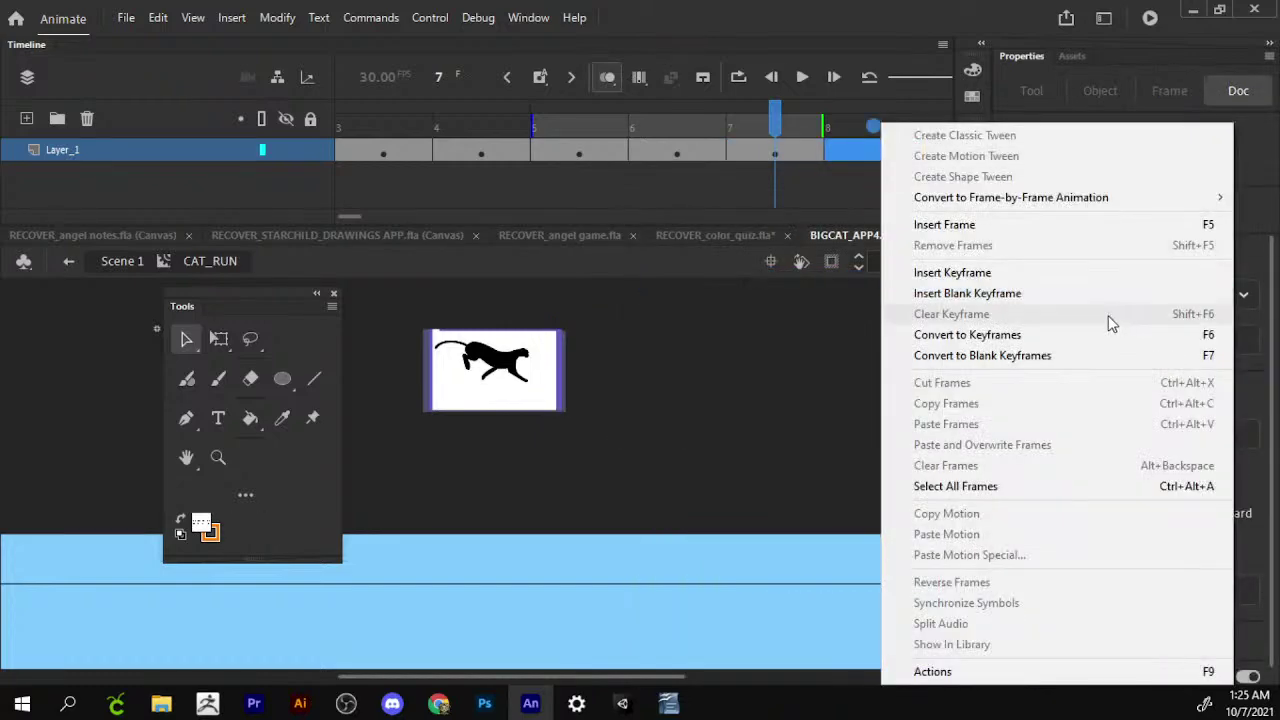
left_click(1080, 293)
right_click(648, 328)
left_click(766, 386)
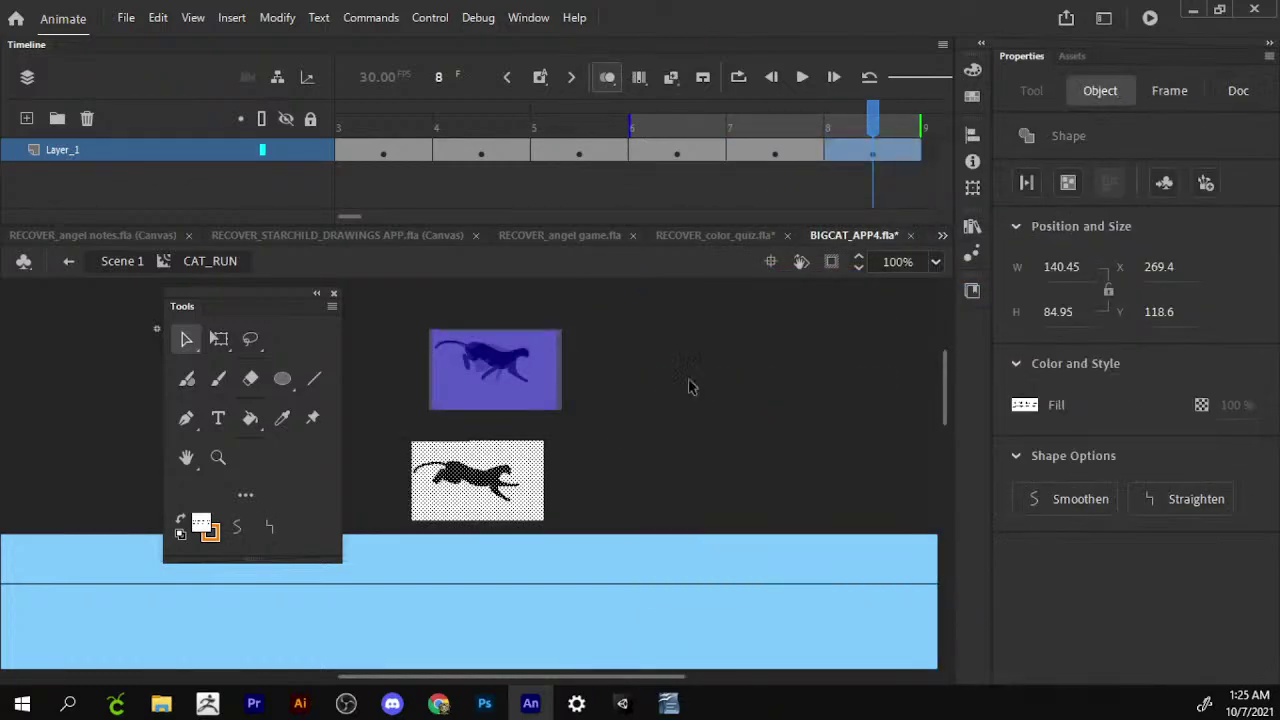
left_click_drag(500, 464, 520, 353)
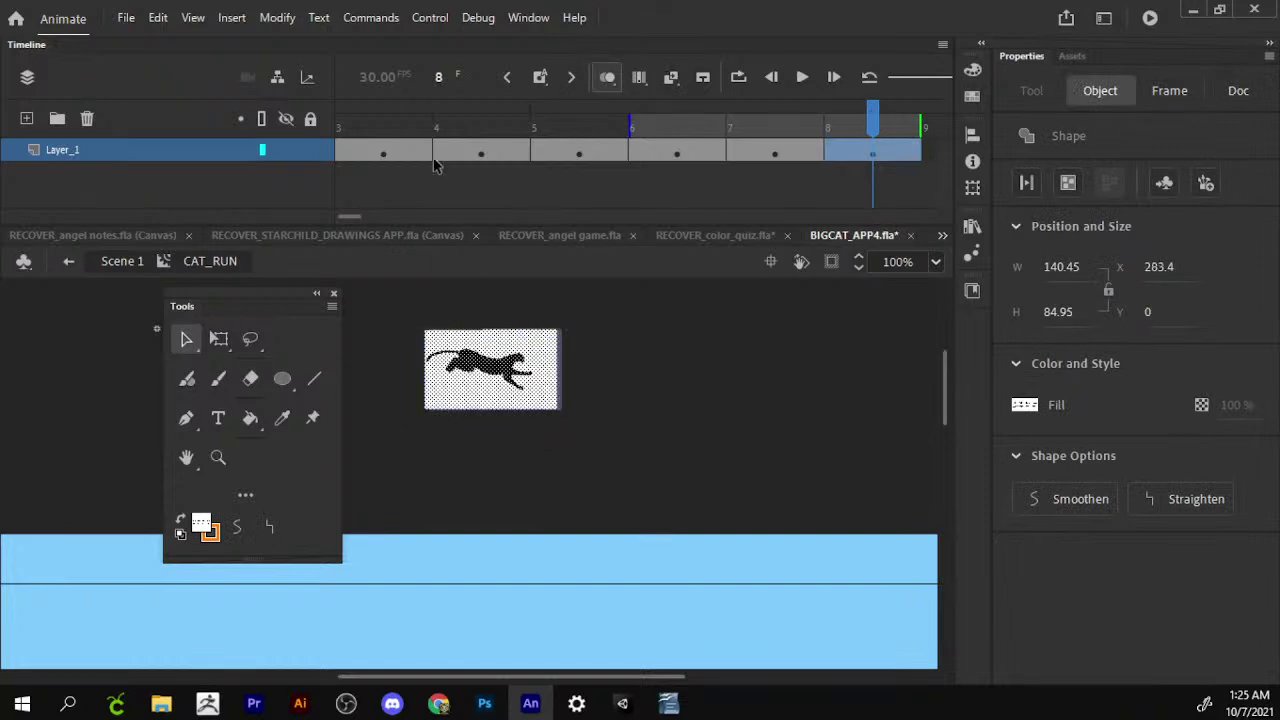
Back in Scene 1, zoom out to 50%, cut the cheetah clip and disable onion skinning.
left_click(134, 264)
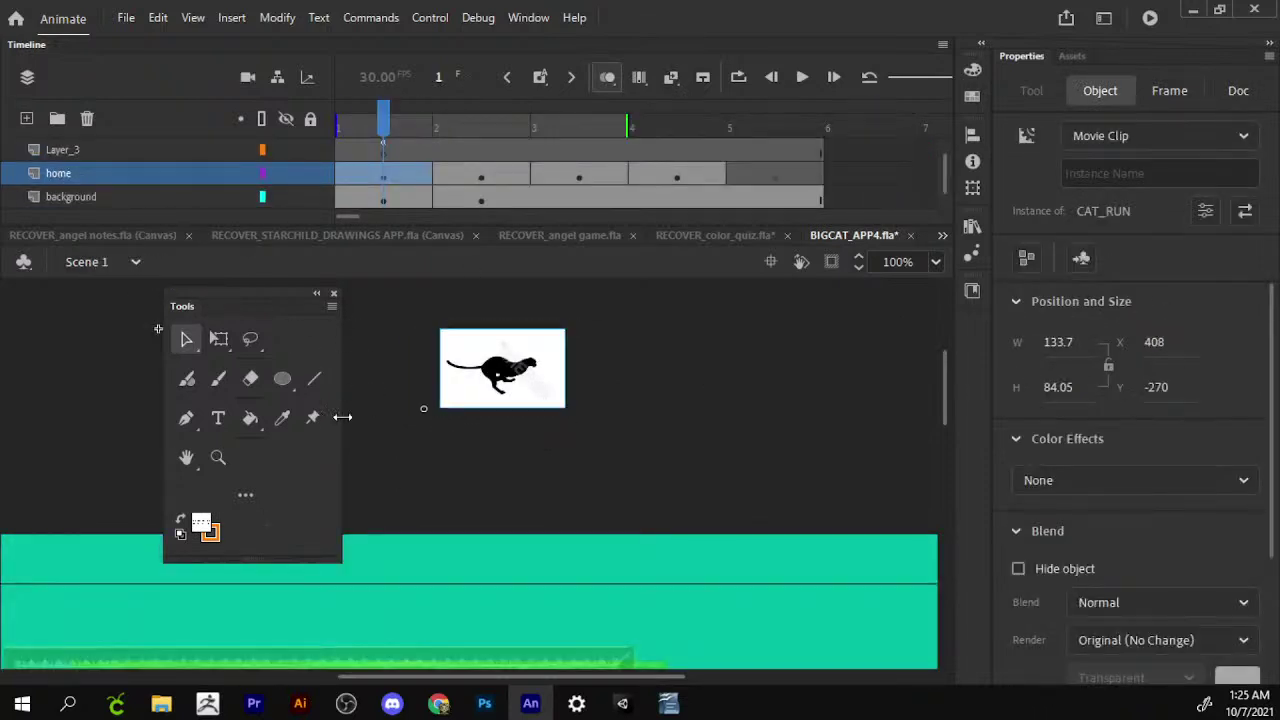
left_click(218, 457)
left_click(268, 526)
left_click(400, 416)
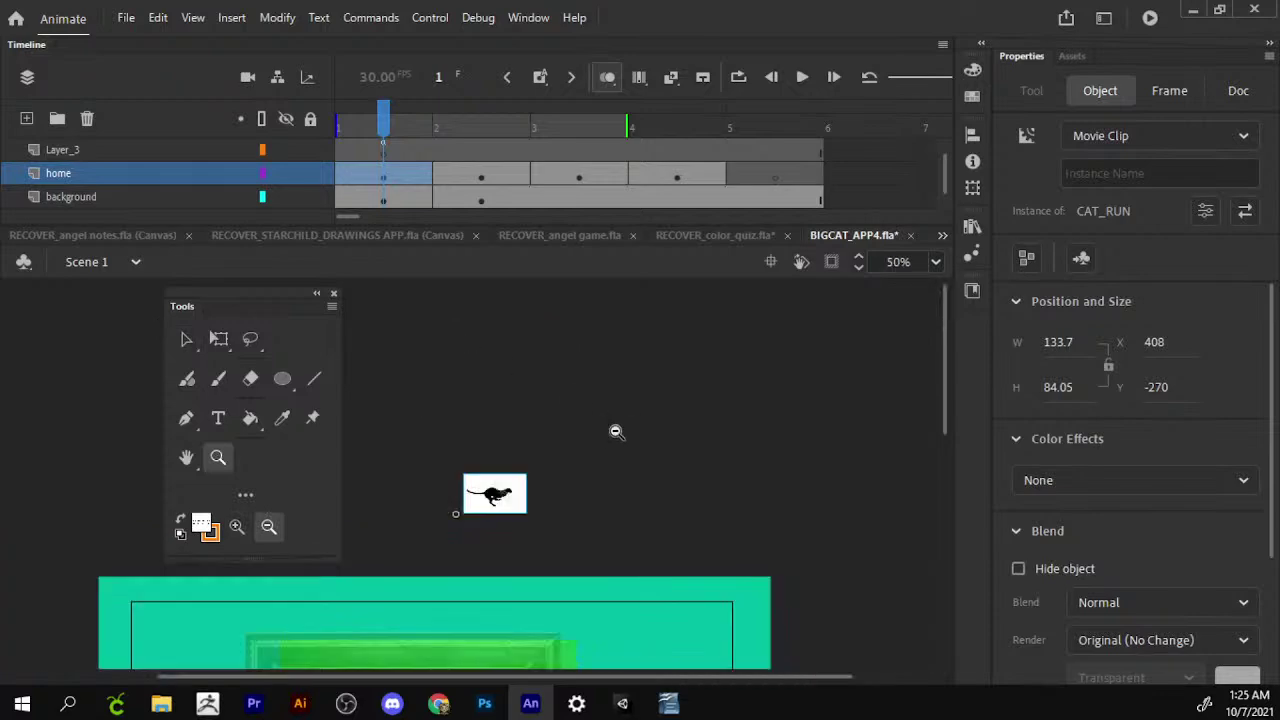
key("v")
right_click(600, 330)
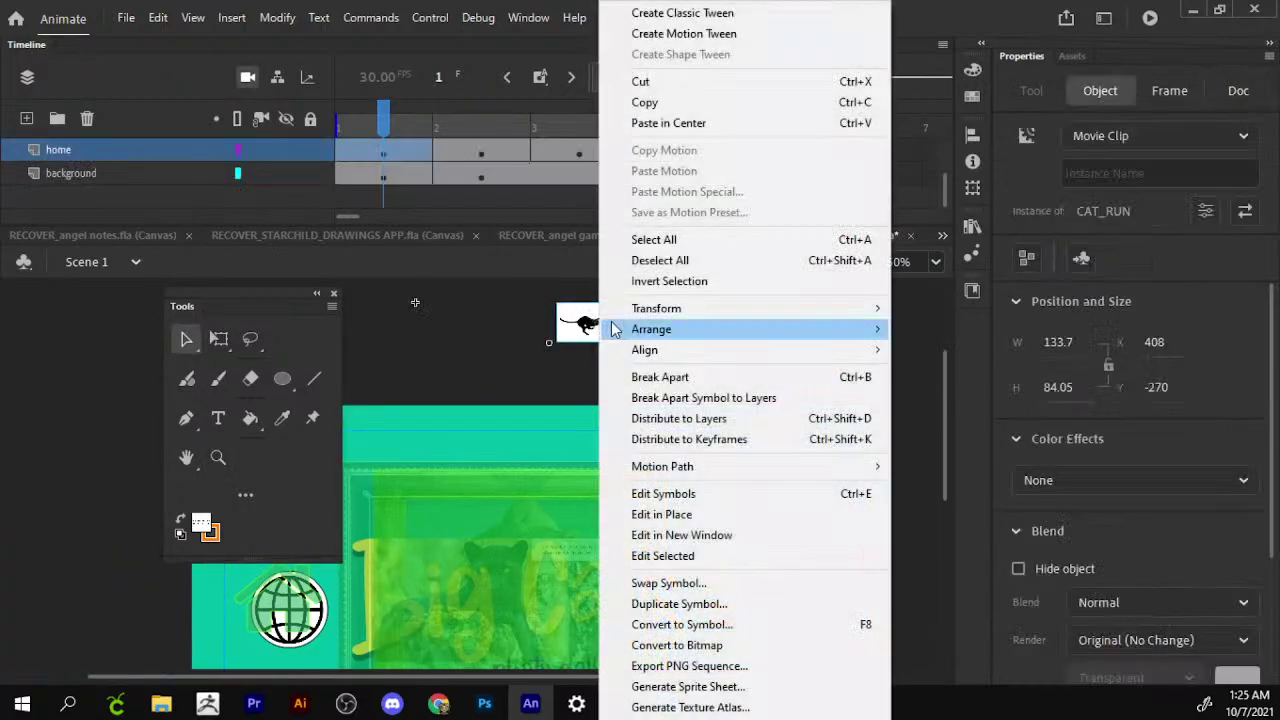
left_click(663, 83)
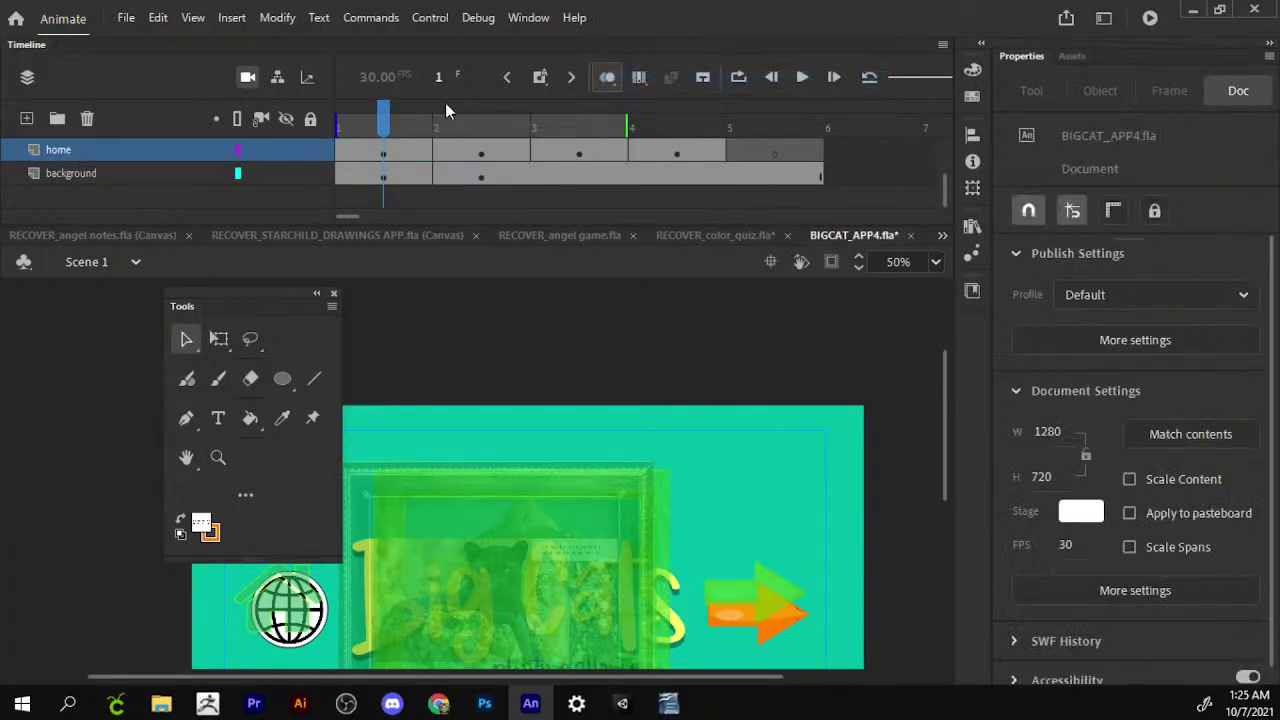
left_click(594, 79)
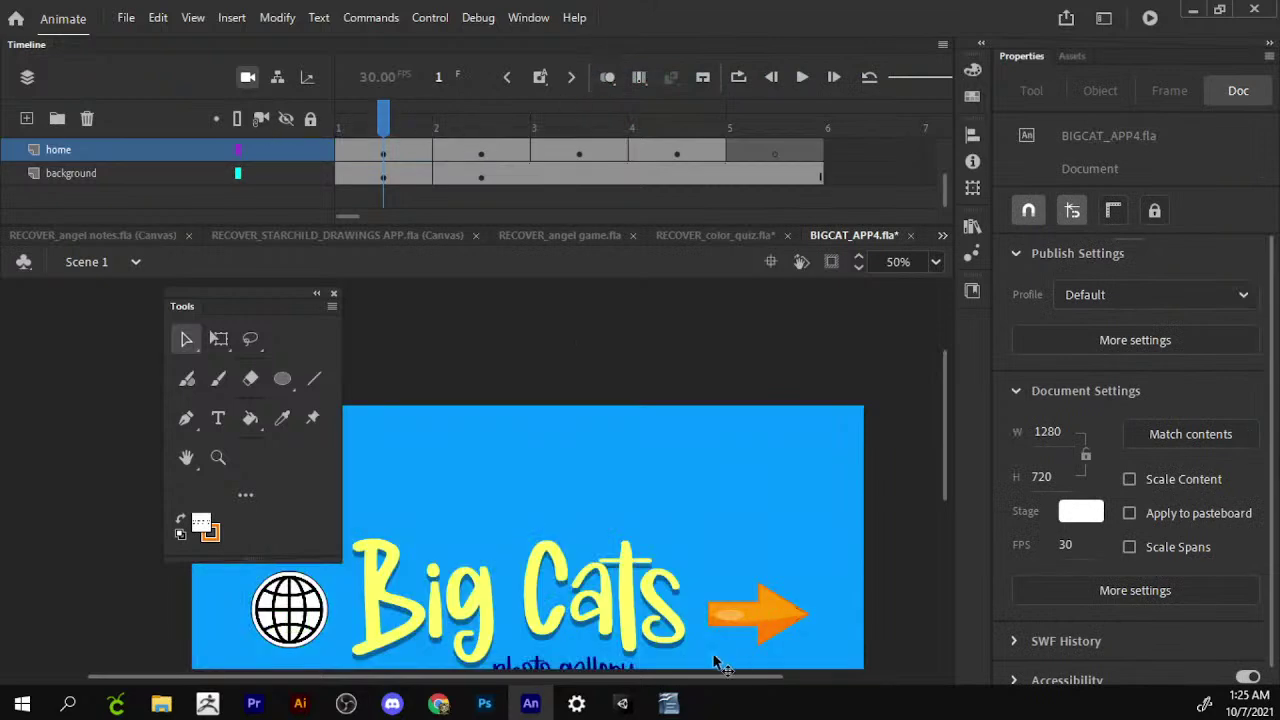
Paste the cheetah clip on Layer_2 of the title clip, above the Big Cats words.
double_click(605, 608)
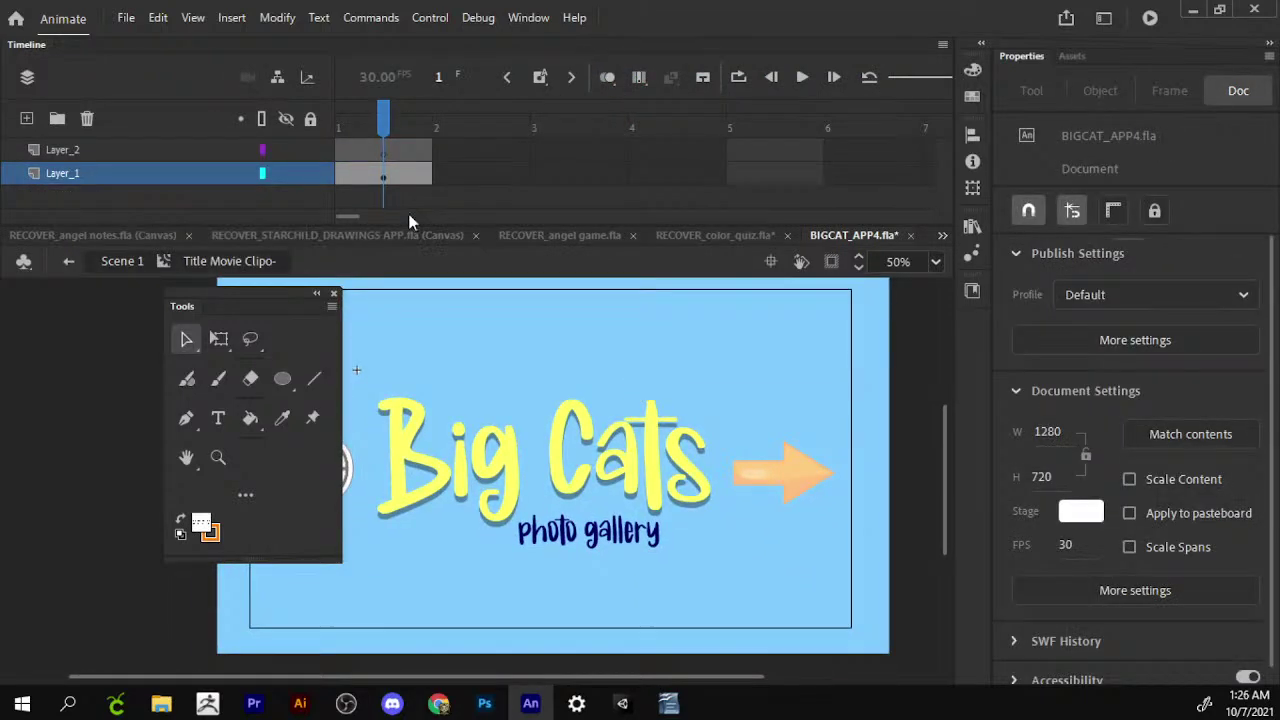
left_click(200, 151)
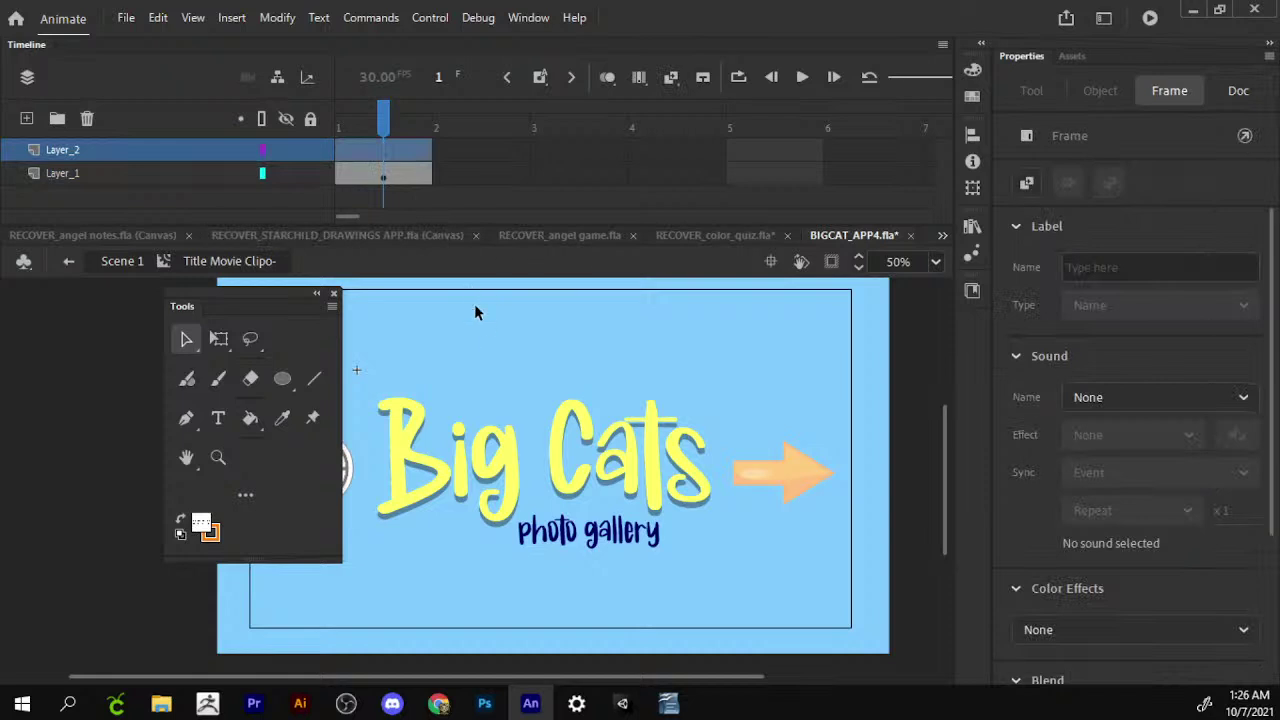
right_click(476, 336)
left_click(525, 389)
left_click_drag(485, 500, 568, 384)
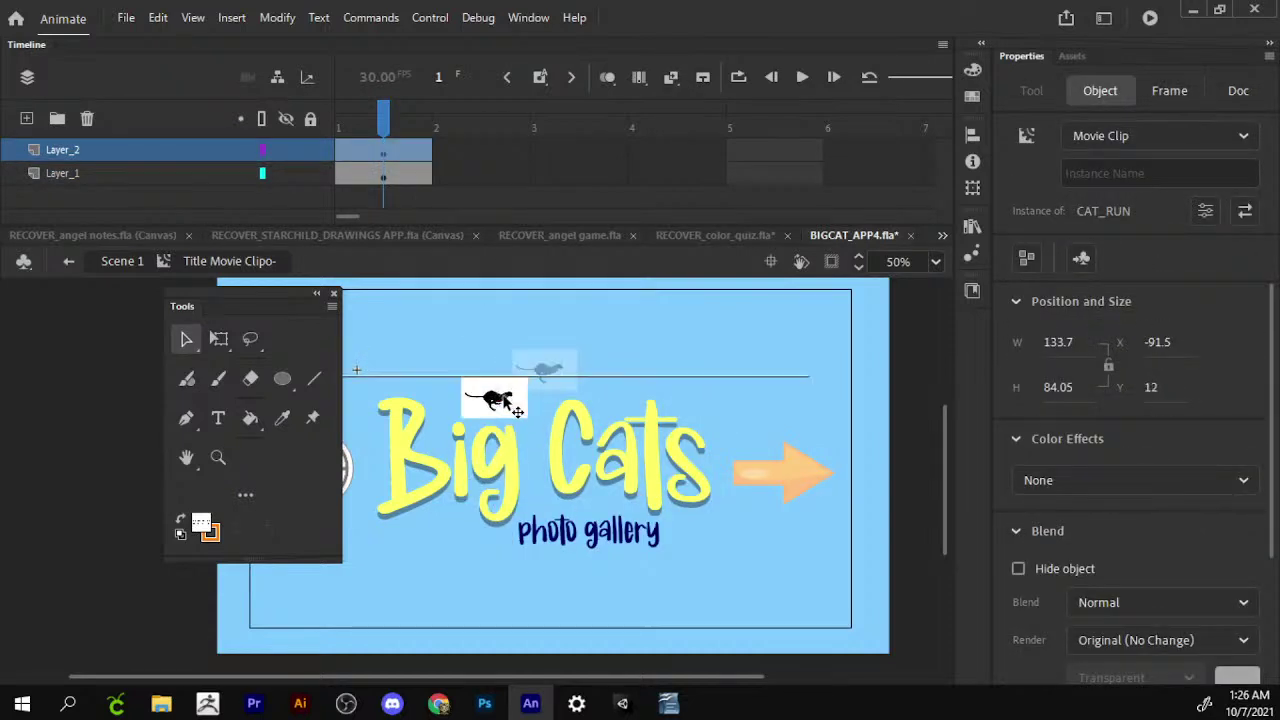
left_click_drag(517, 410, 517, 410)
Return to Scene 1, test the movie with Ctrl+Enter, and close the preview.
left_click(128, 270)
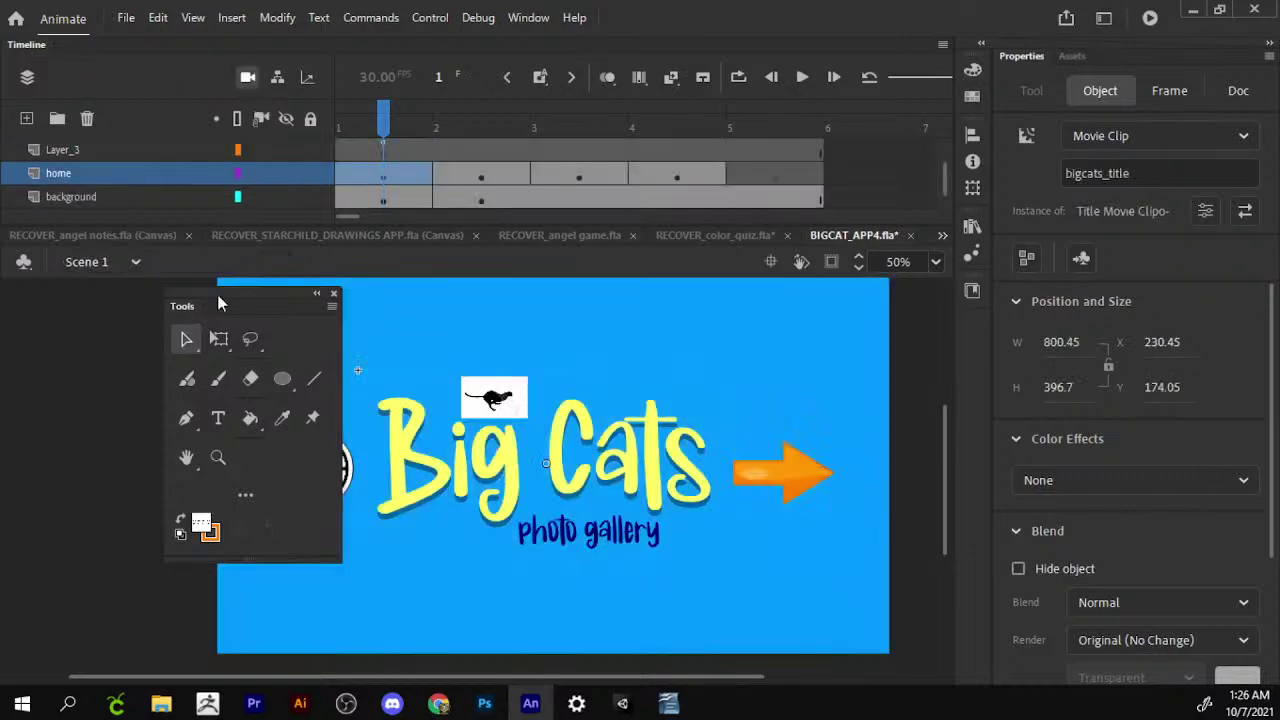
key("ctrl+Return")
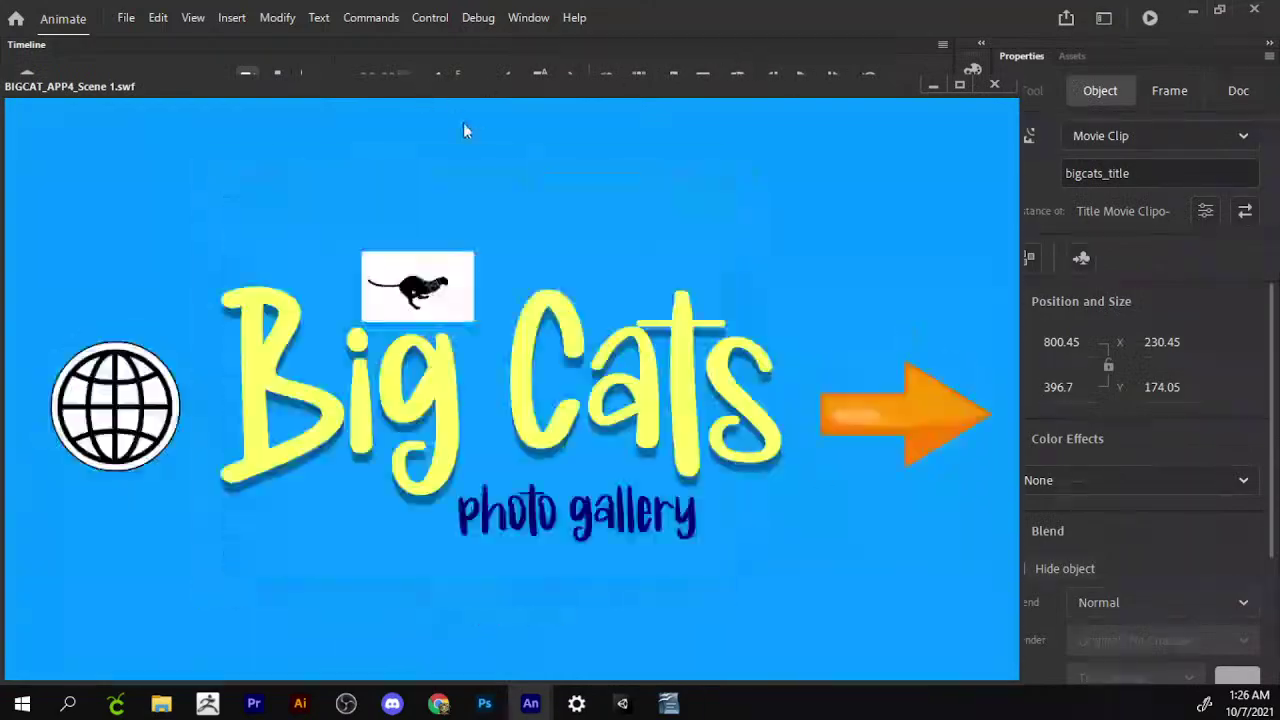
left_click_drag(412, 96, 484, 45)
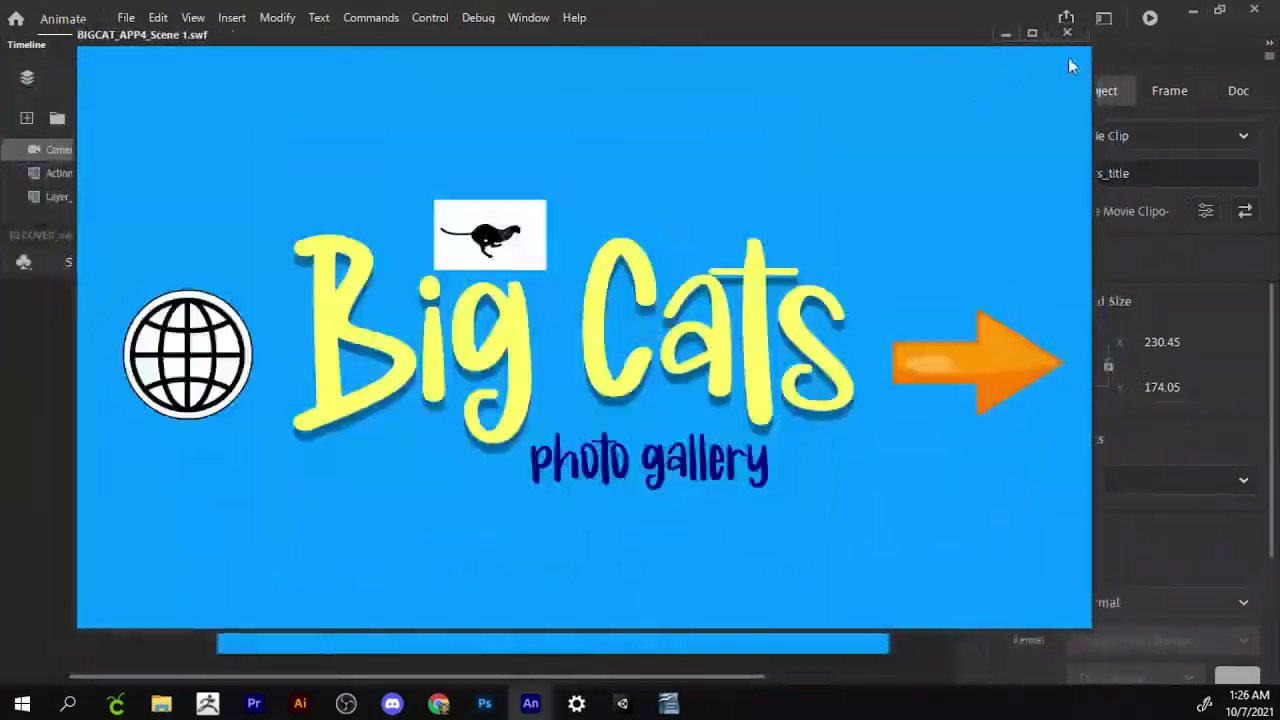
left_click(1077, 58)
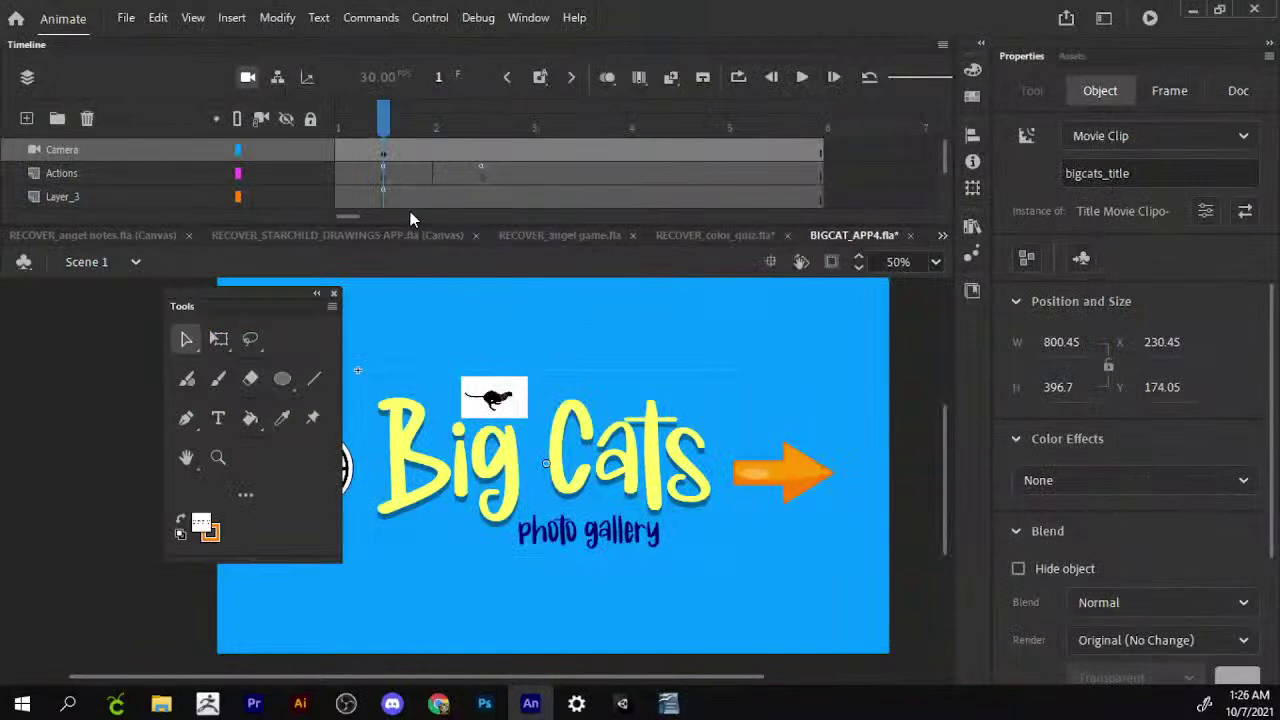
Delete the Camera layer and cut the cheetah clip out of the Big Cats title clip.
left_click(250, 80)
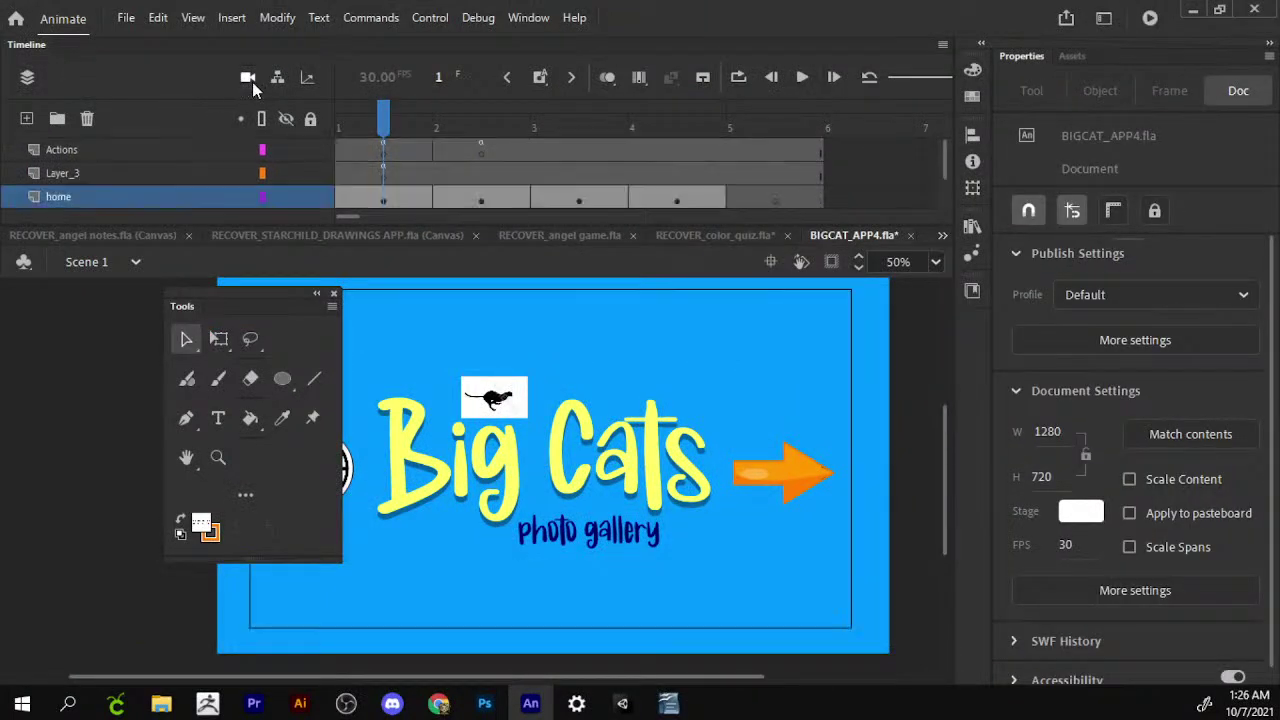
left_click(498, 400)
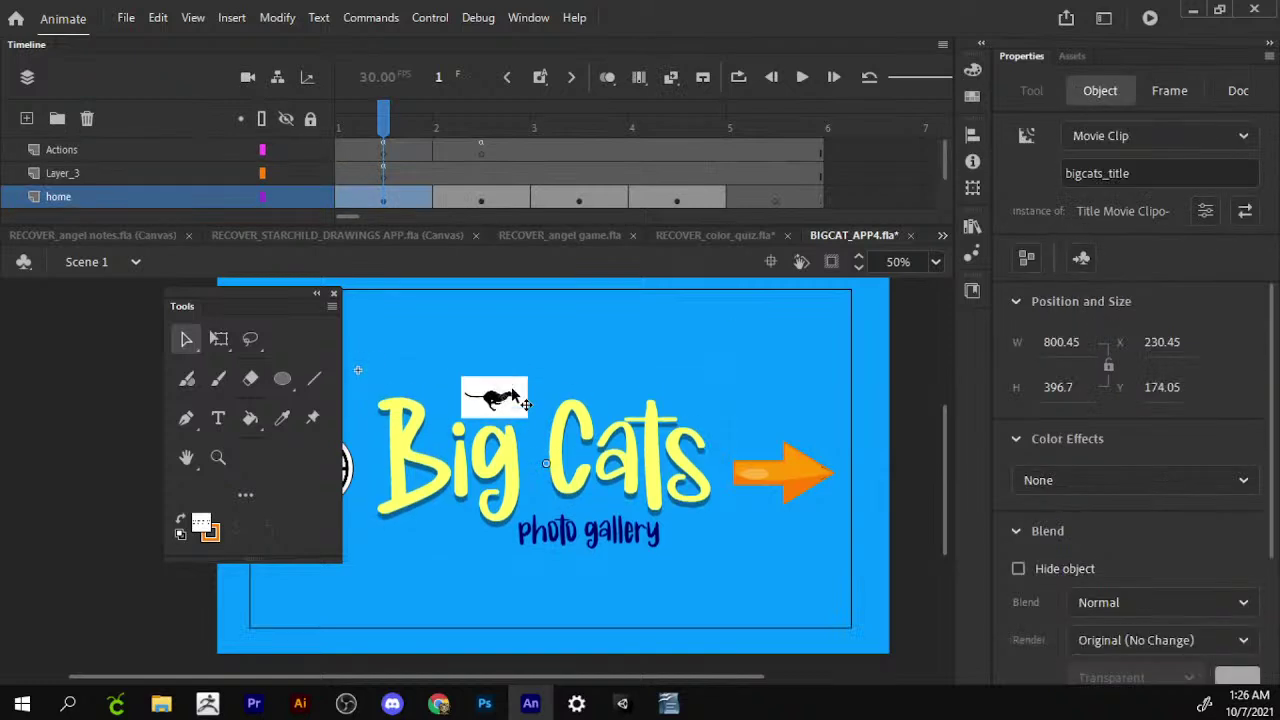
double_click(520, 406)
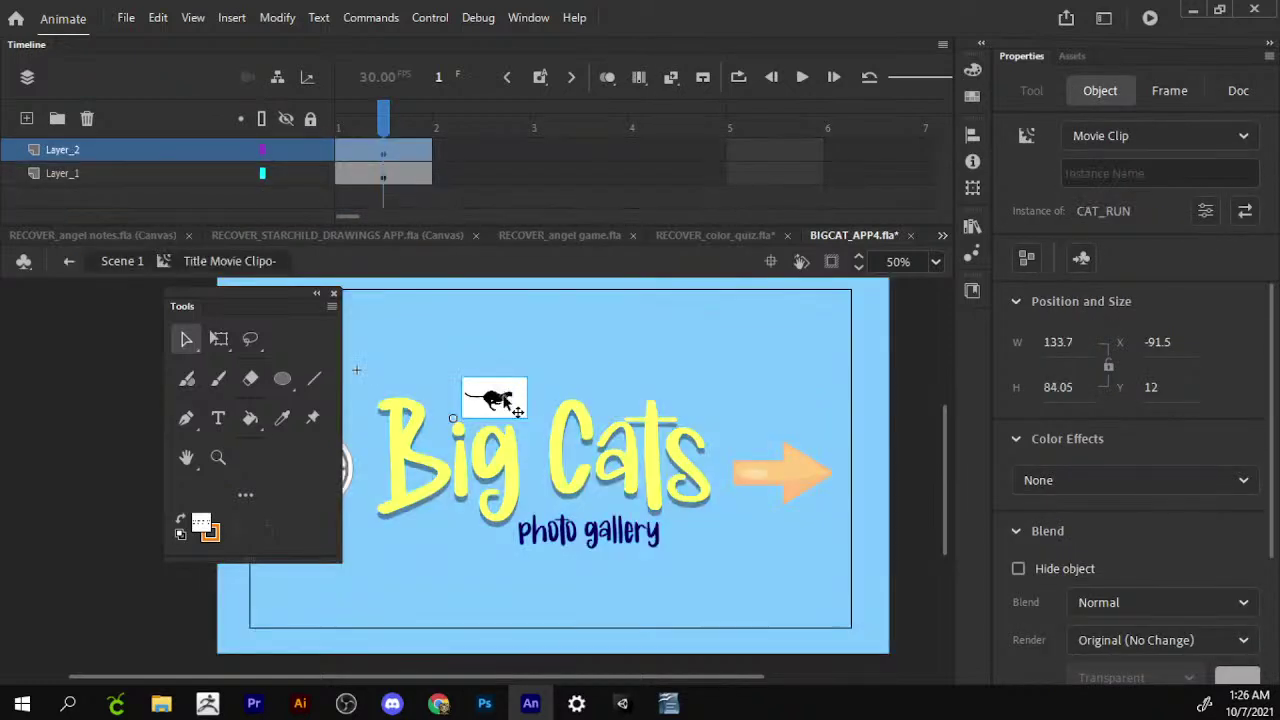
right_click(462, 380)
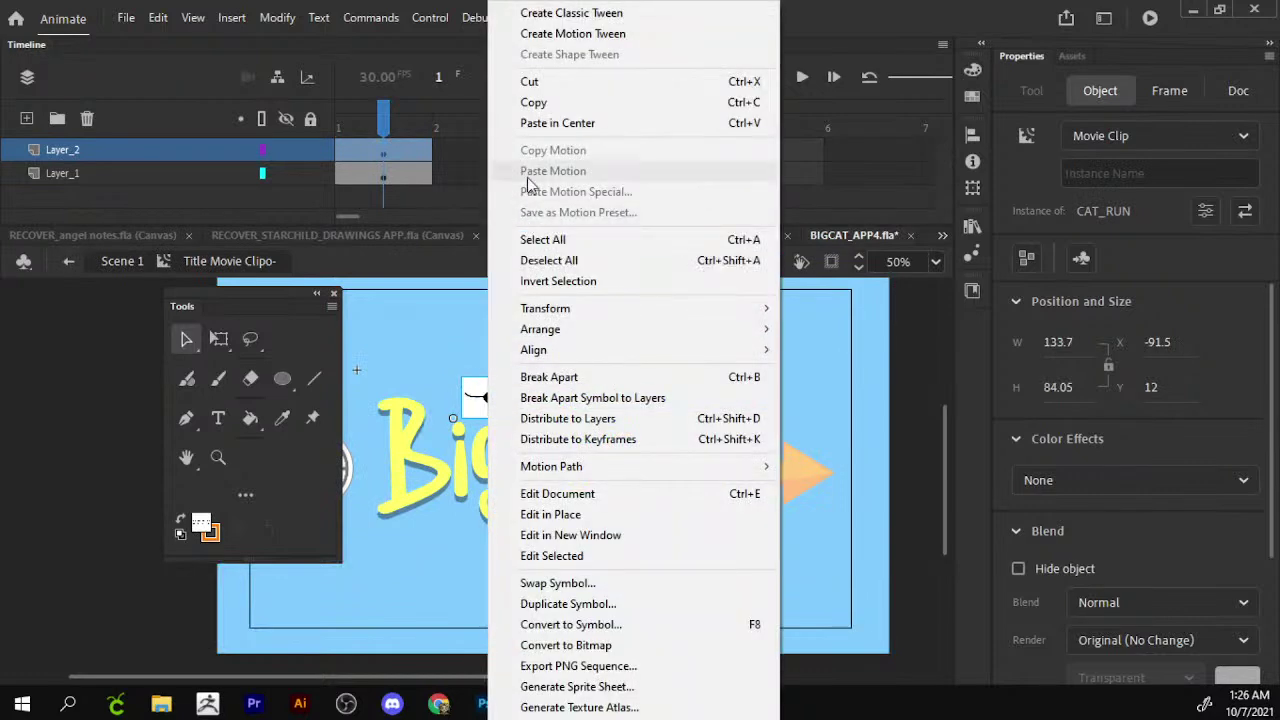
left_click(510, 83)
Paste the cheetah clip onto the Scene 1 stage near the top and test-preview the movie.
left_click(118, 268)
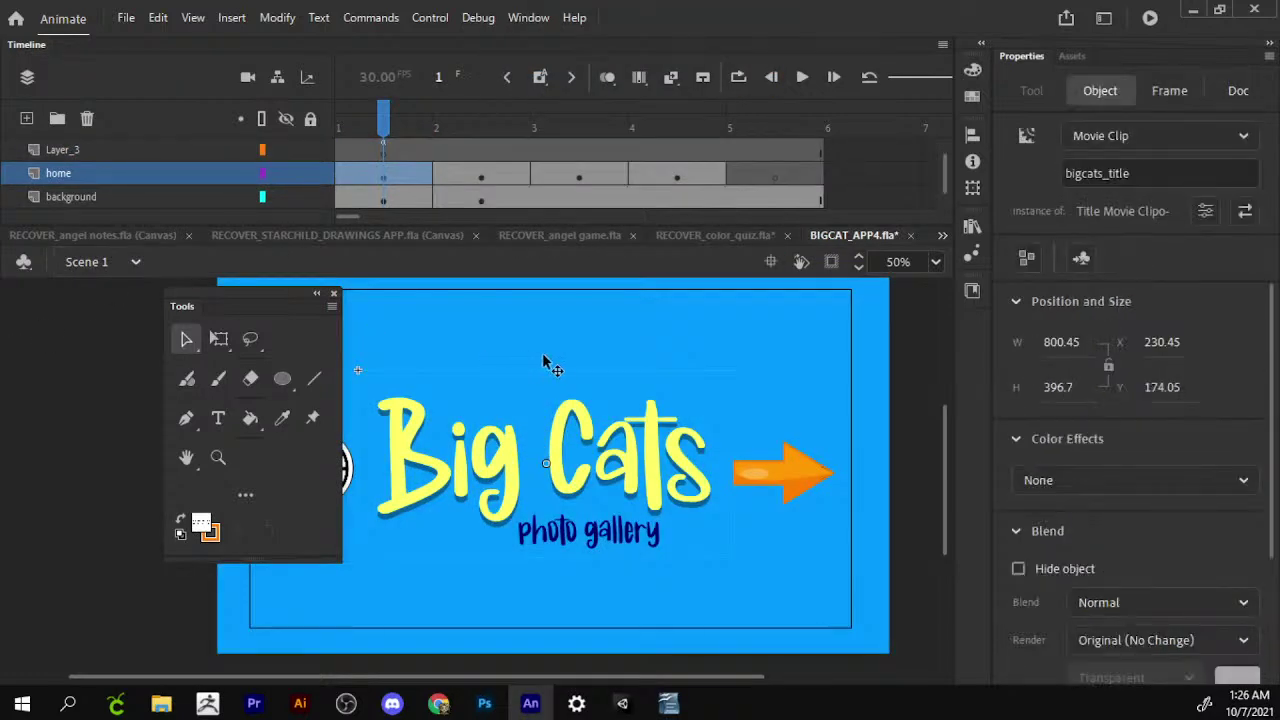
right_click(572, 312)
left_click(605, 322)
left_click(605, 322)
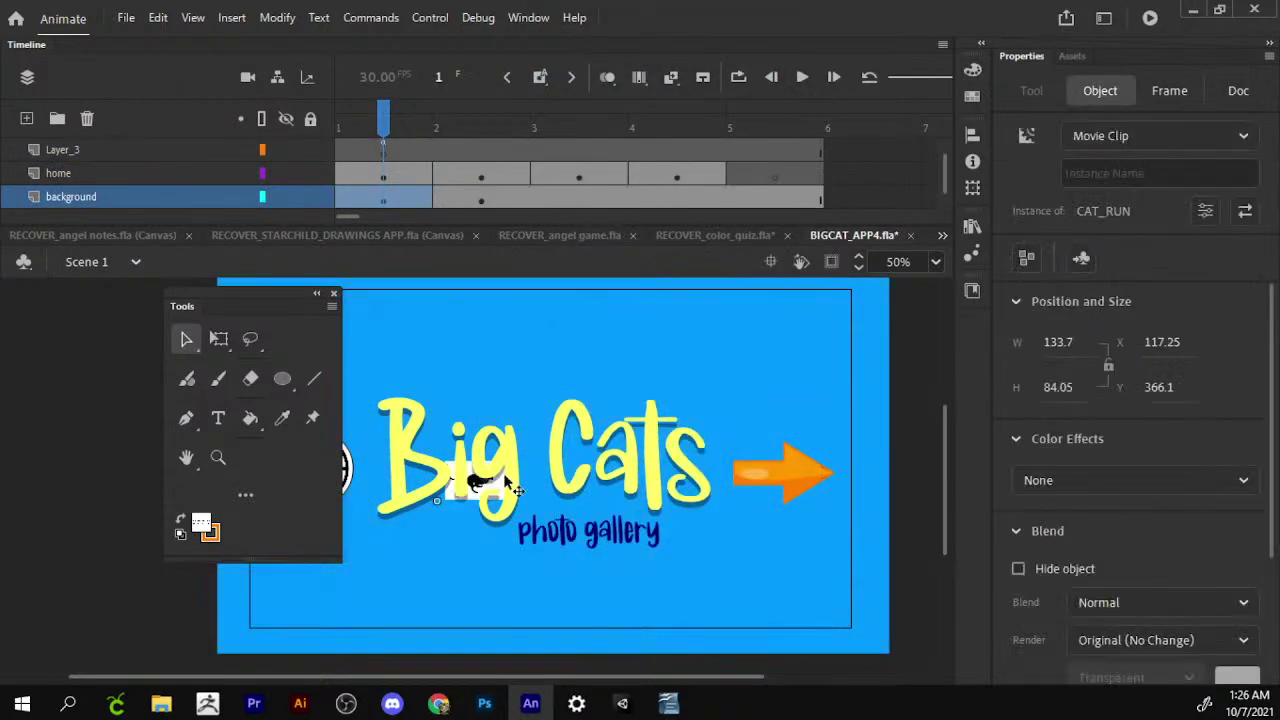
mouse_move(465, 495)
left_mouse_down()
mouse_move(500, 378)
mouse_move(543, 343)
left_mouse_up()
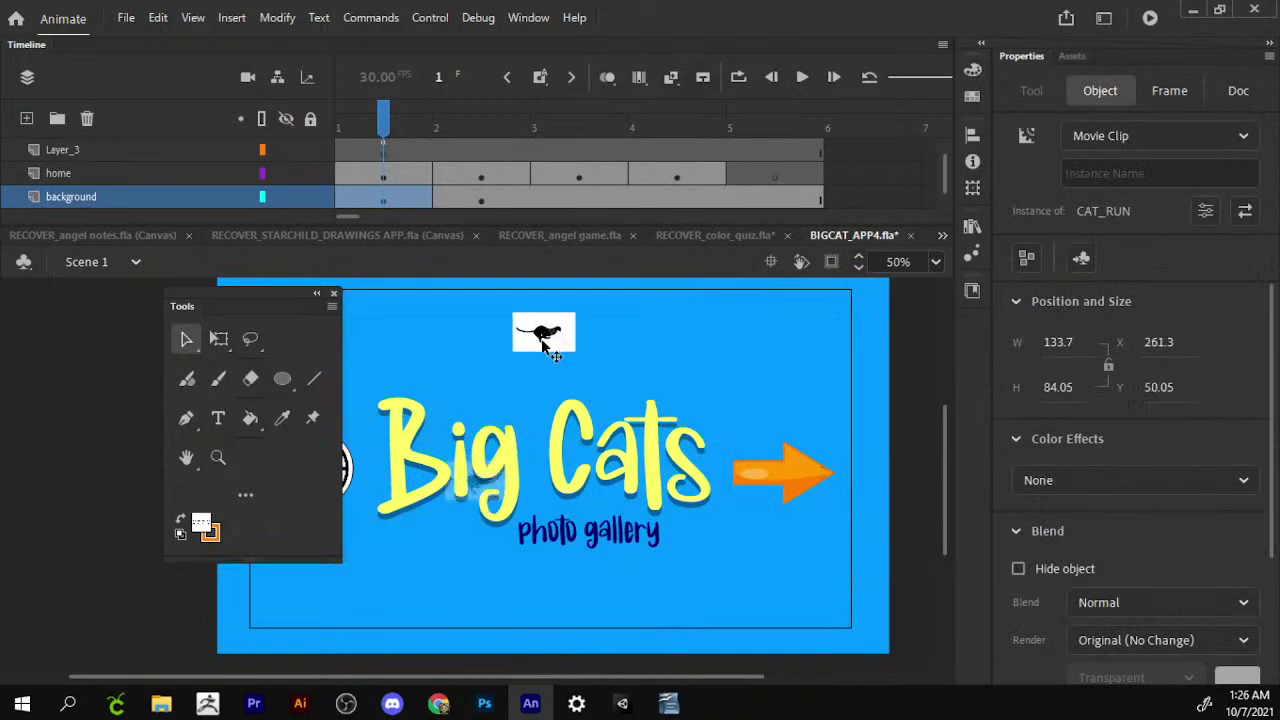
left_click(383, 150)
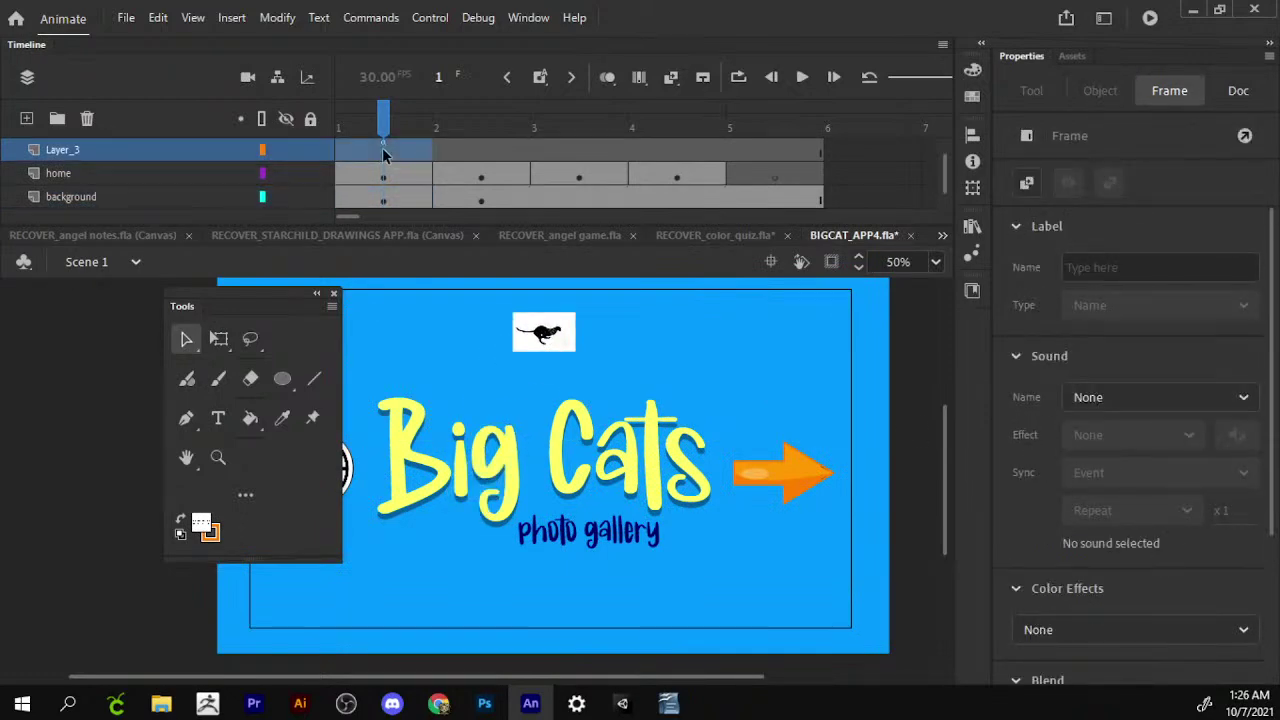
key("ctrl+Return")
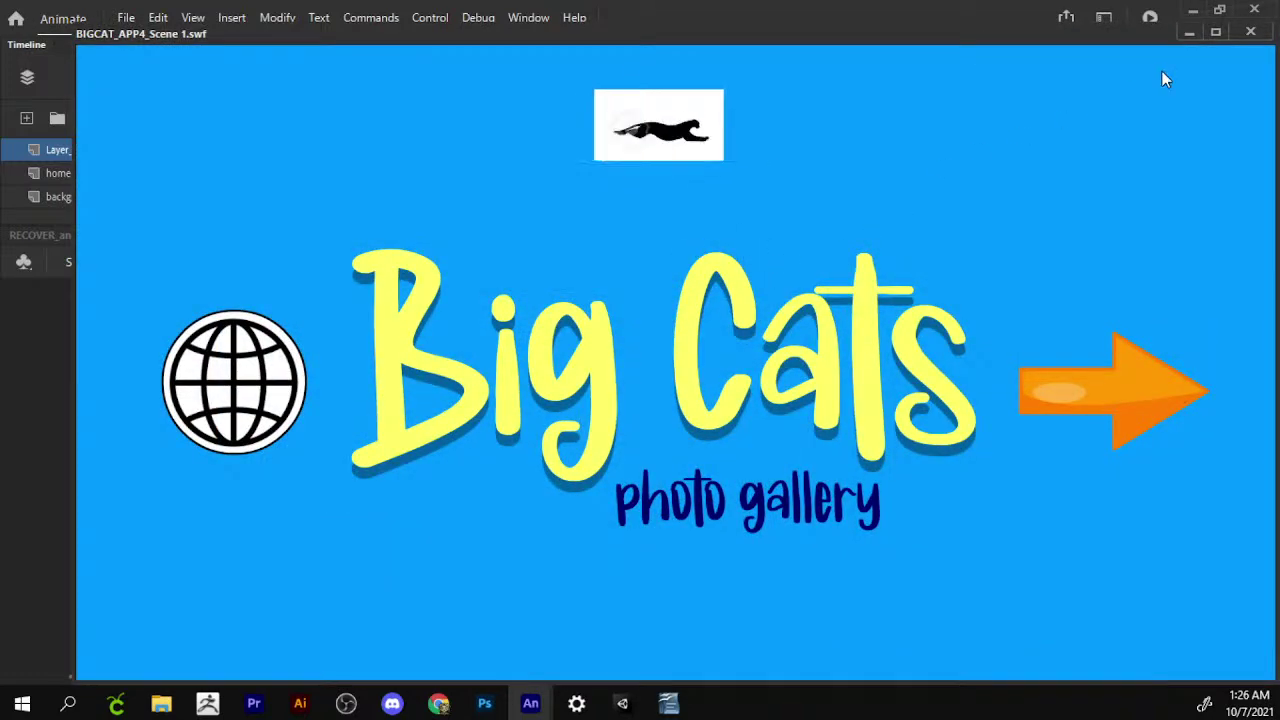
left_click(1250, 31)
Enlarge the cheetah clip, place it below the photo gallery text, and test the movie again.
left_click_drag(548, 365, 558, 612)
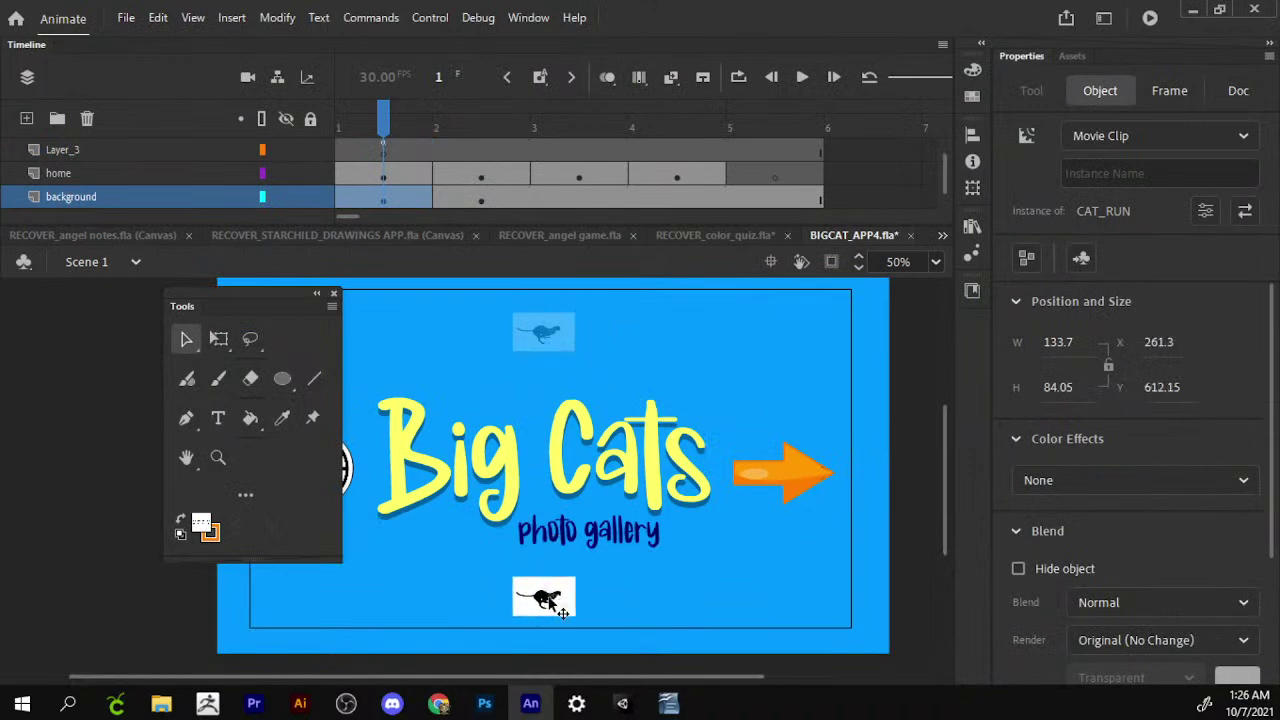
key("q")
left_click_drag(565, 577, 645, 525)
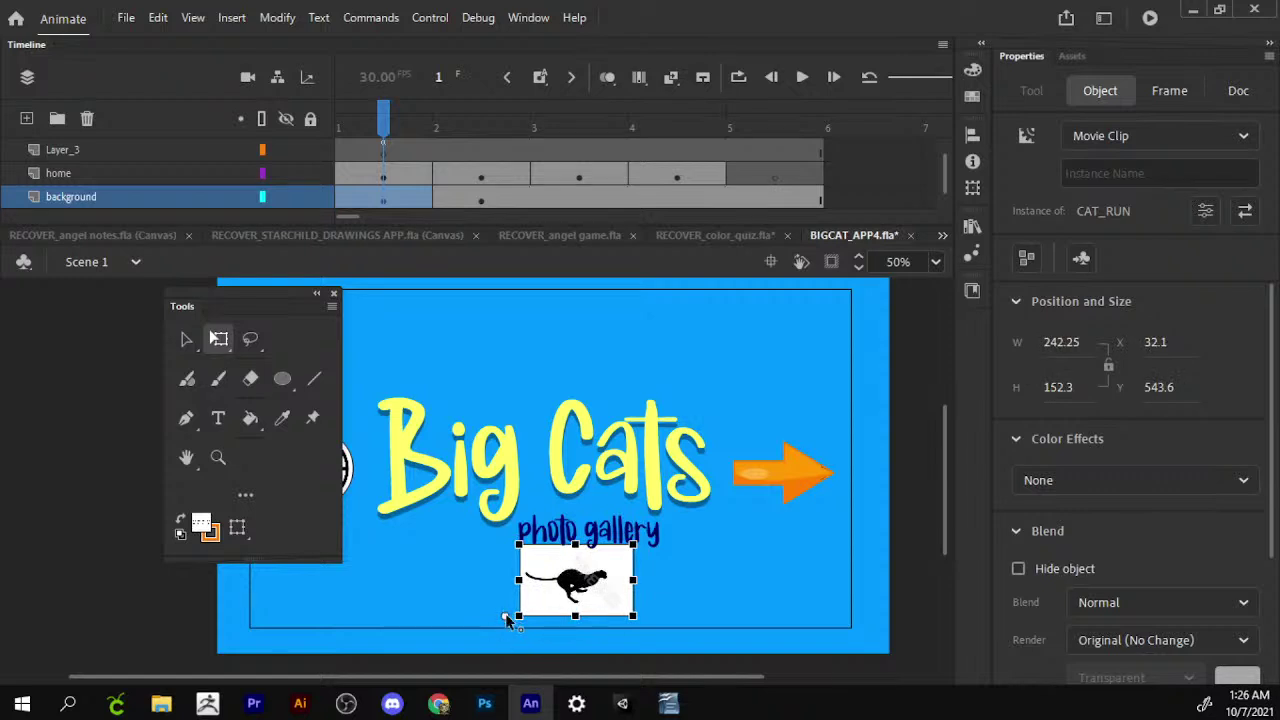
left_click_drag(624, 582, 597, 592)
key("ctrl+Return")
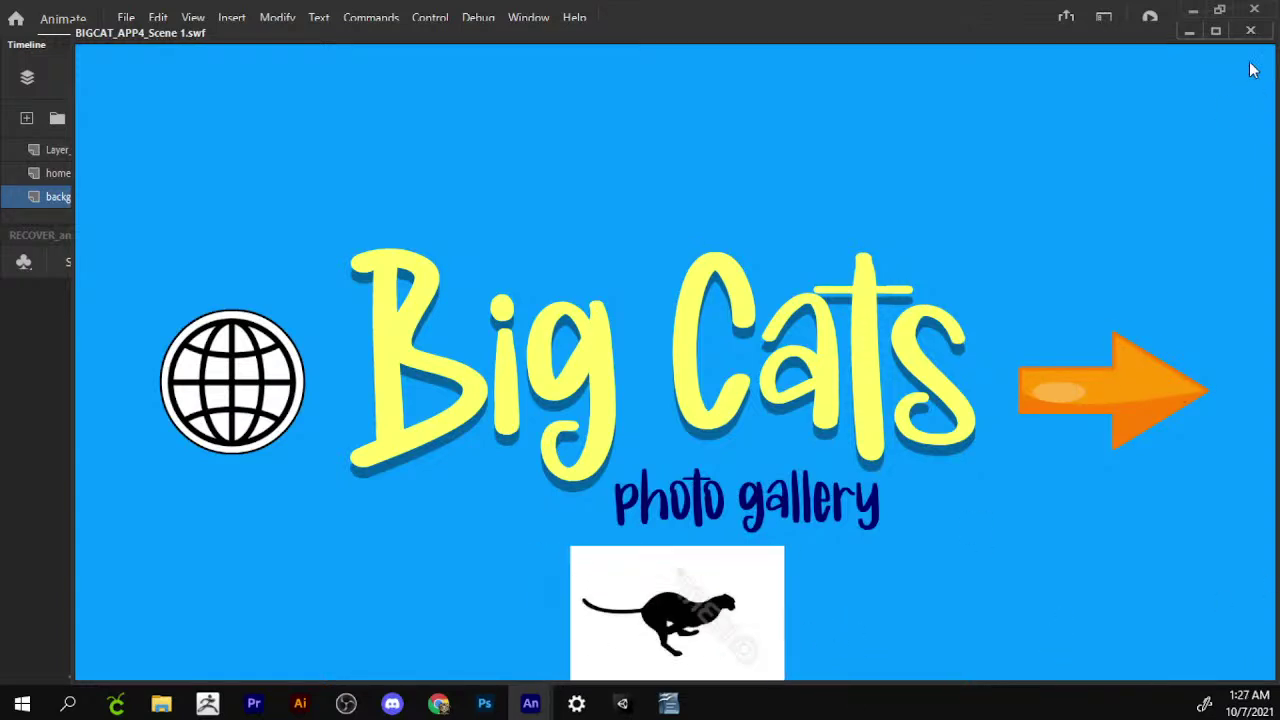
left_click(1250, 31)
Inside CAT_RUN, convert the frame 1 cheetah drawing to a bitmap.
double_click(567, 598)
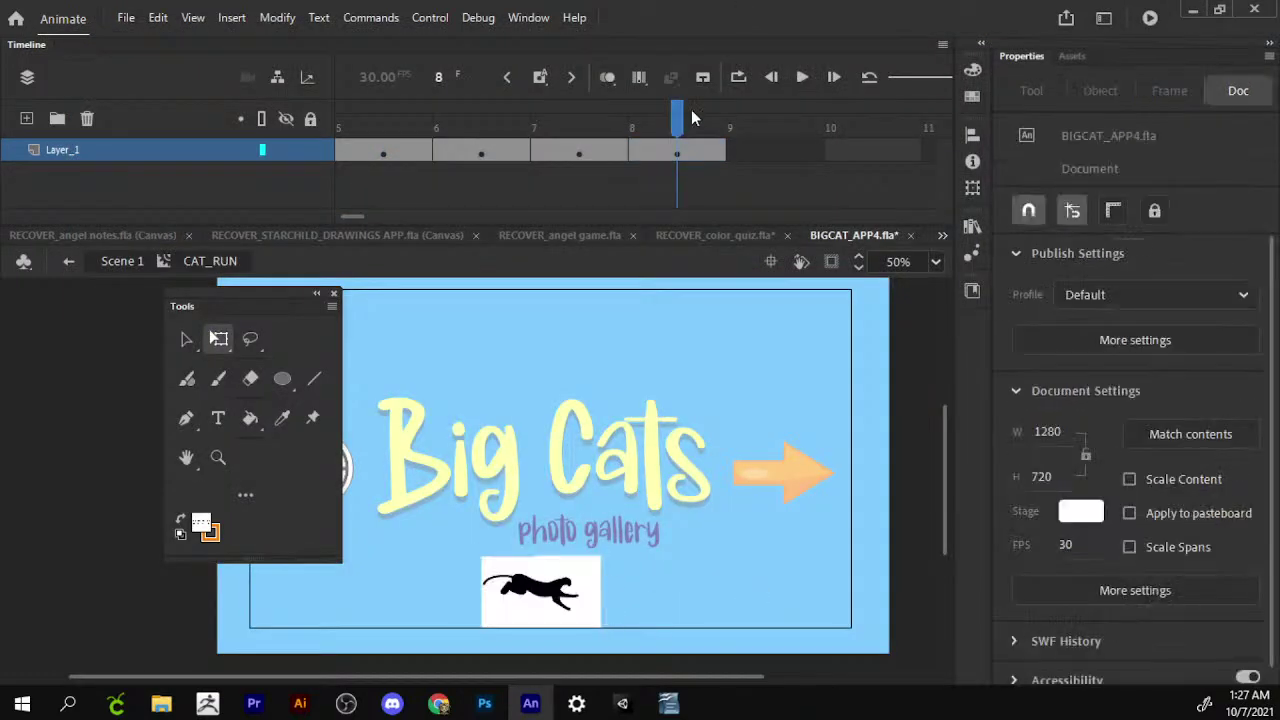
left_click_drag(691, 117, 90, 170)
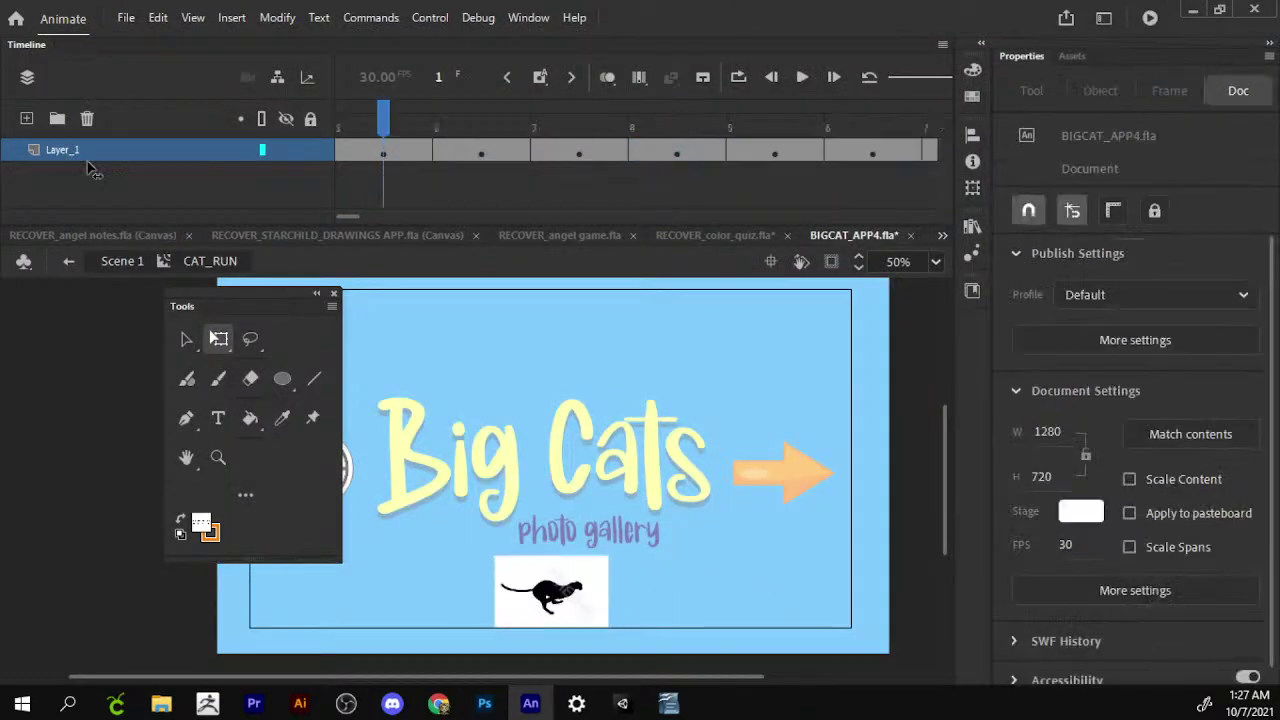
left_click(384, 152)
left_click(687, 611)
left_click(594, 580)
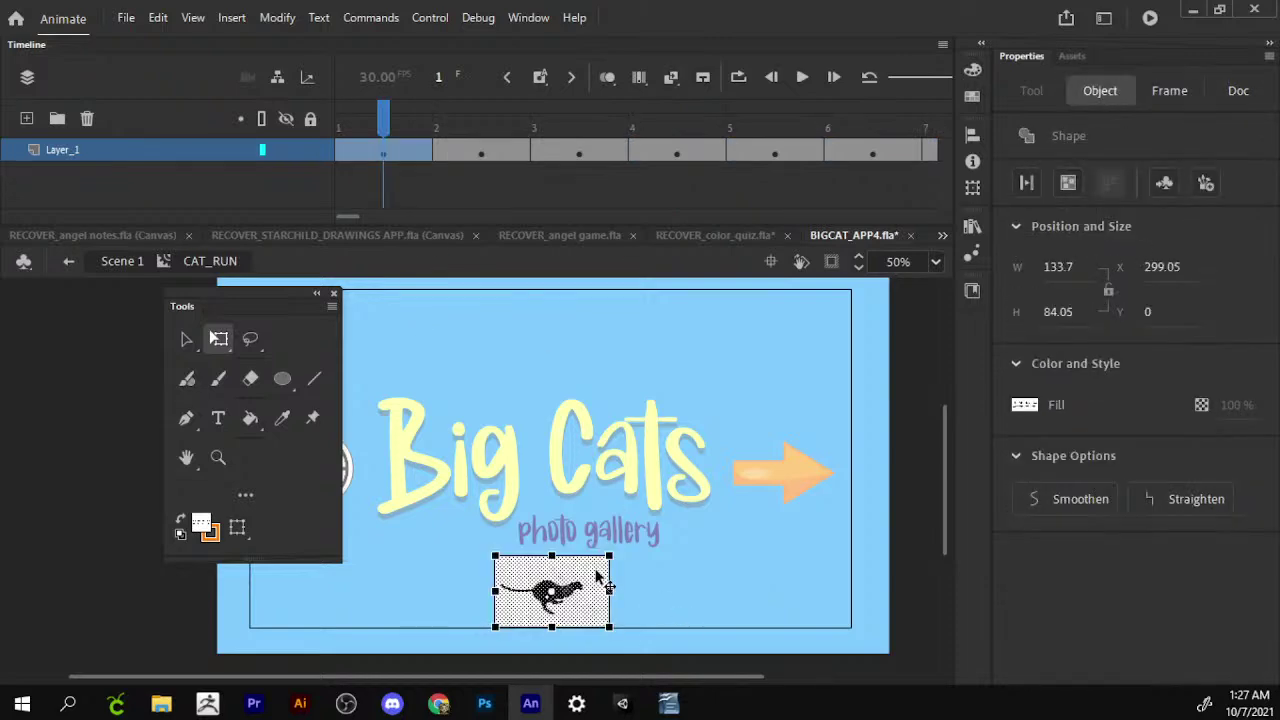
left_click(277, 17)
mouse_move(304, 156)
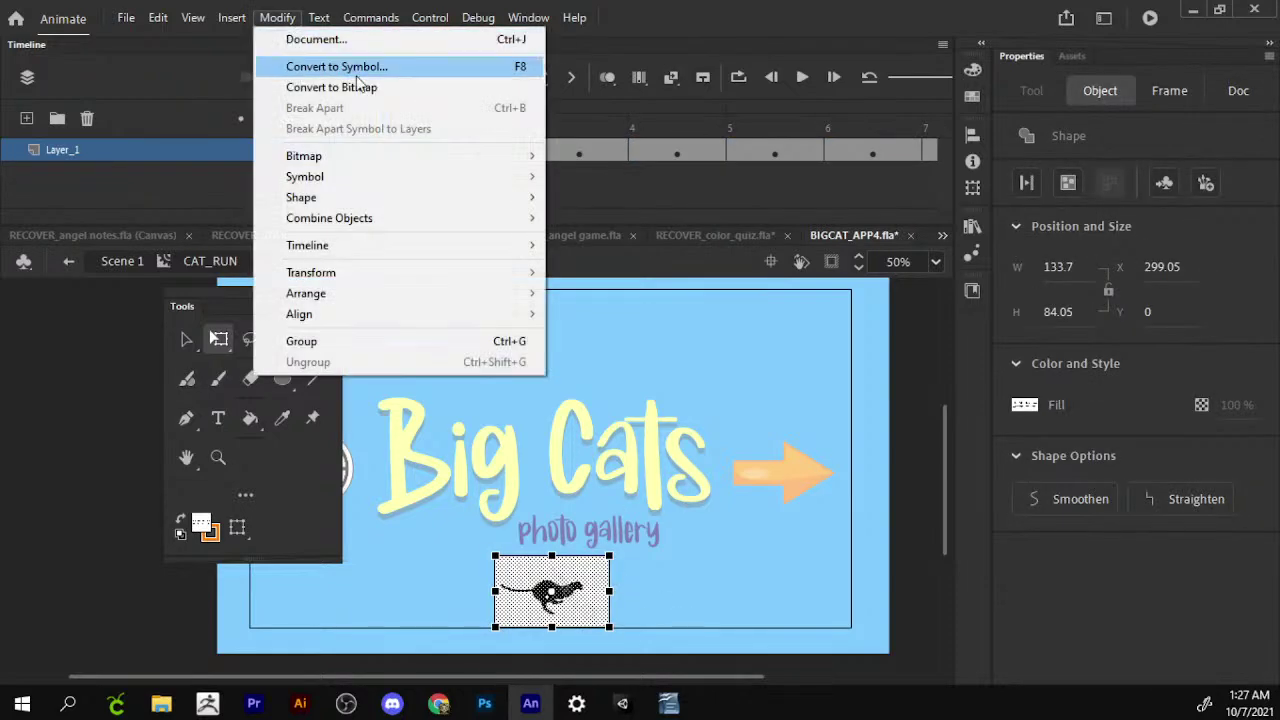
left_click(446, 67)
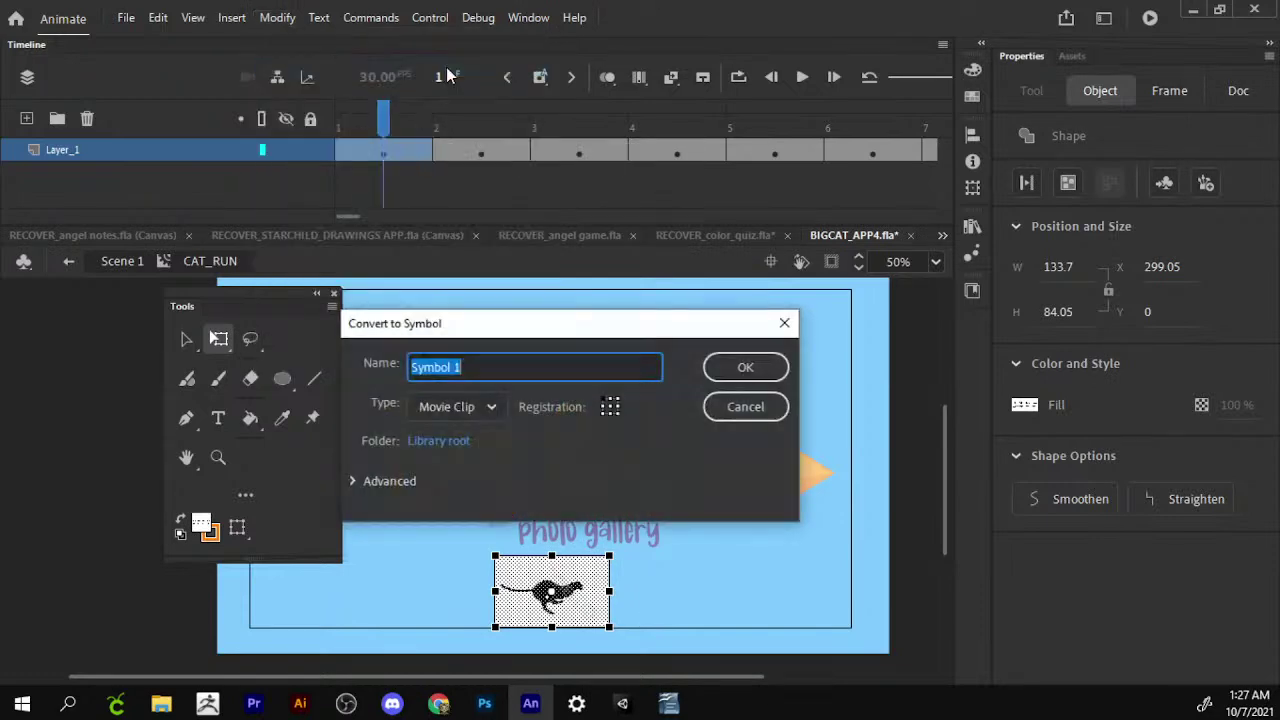
left_click(745, 406)
left_click(277, 17)
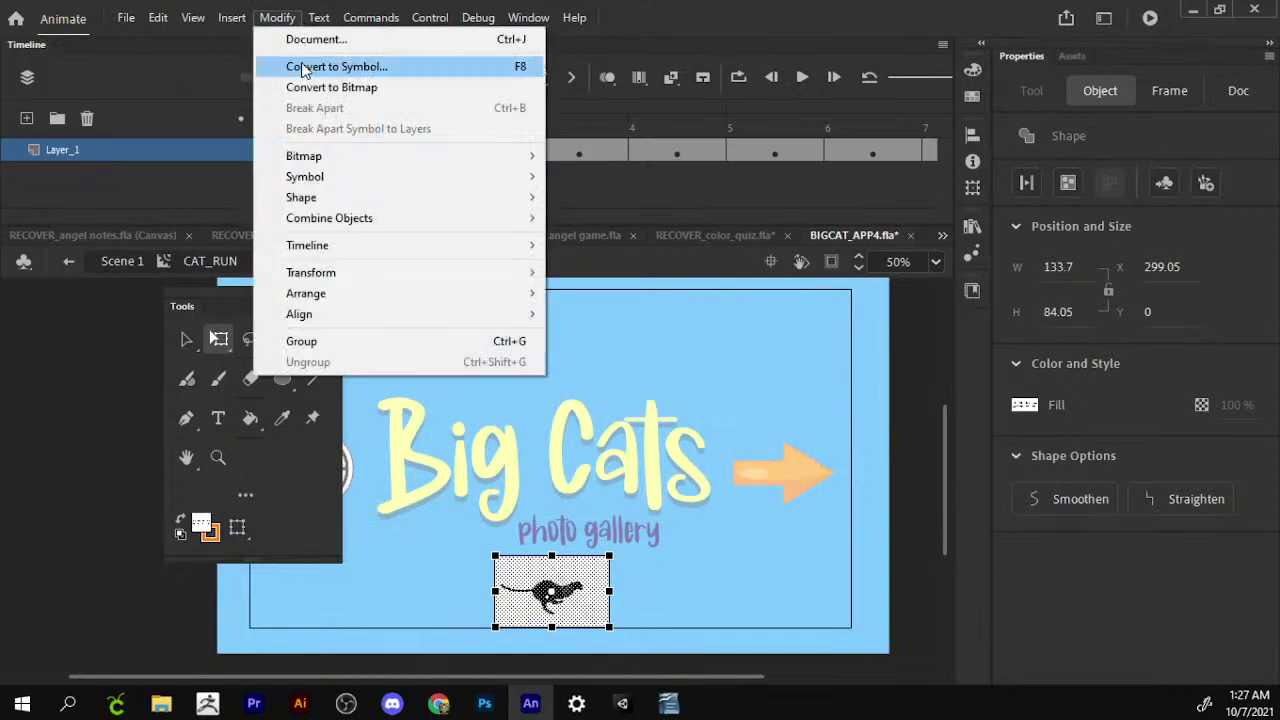
left_click(331, 88)
Convert the cheetah drawings on frames 2, 3, 4 and 5 to bitmaps.
left_click(481, 197)
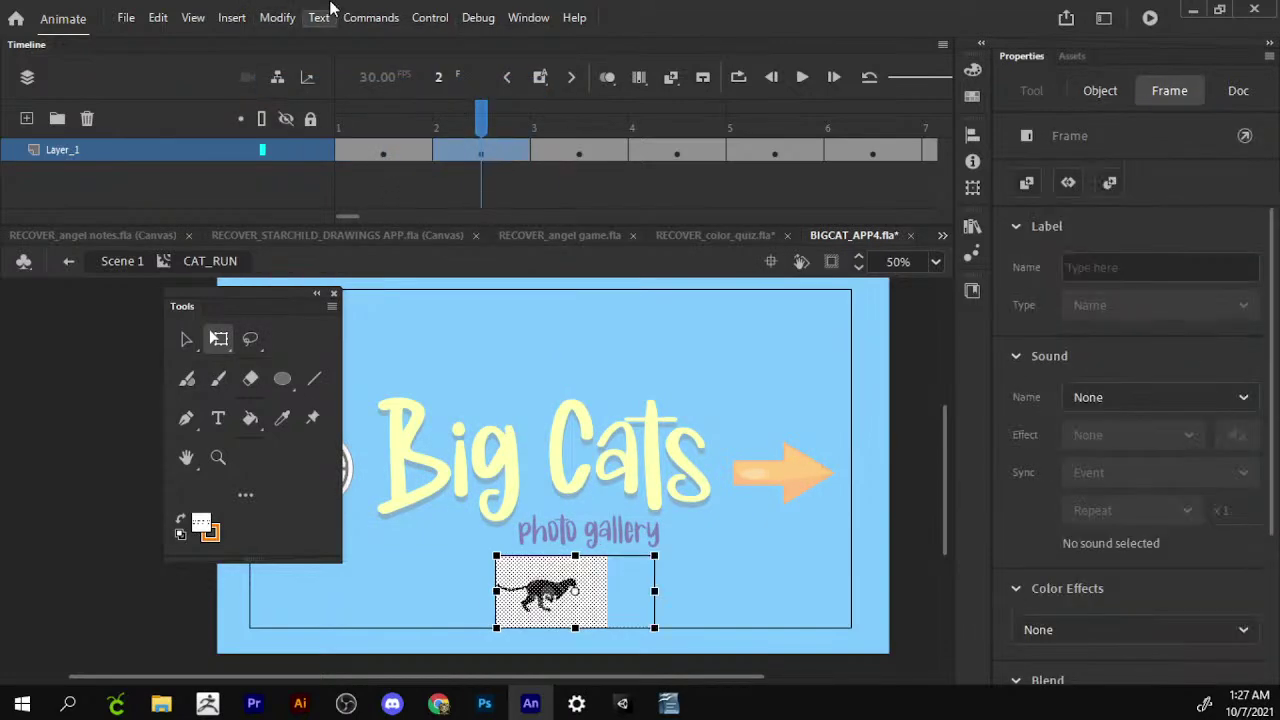
left_click(277, 17)
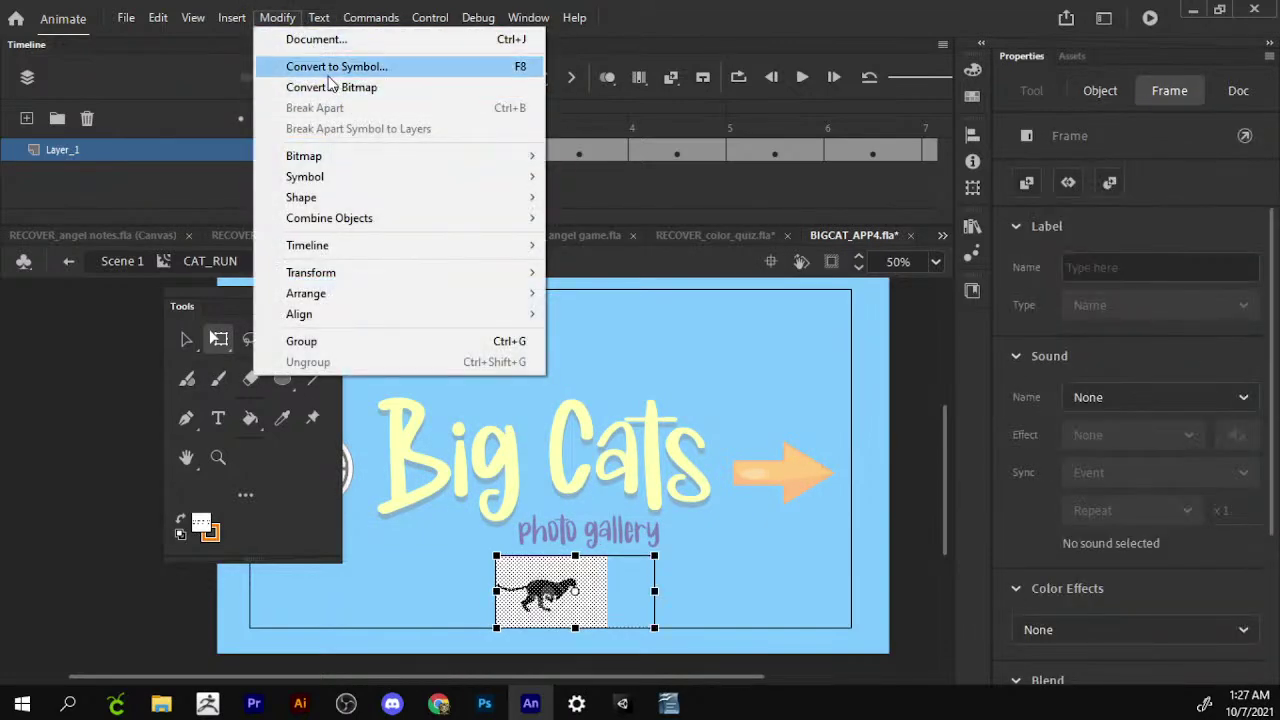
left_click(331, 88)
left_click(567, 155)
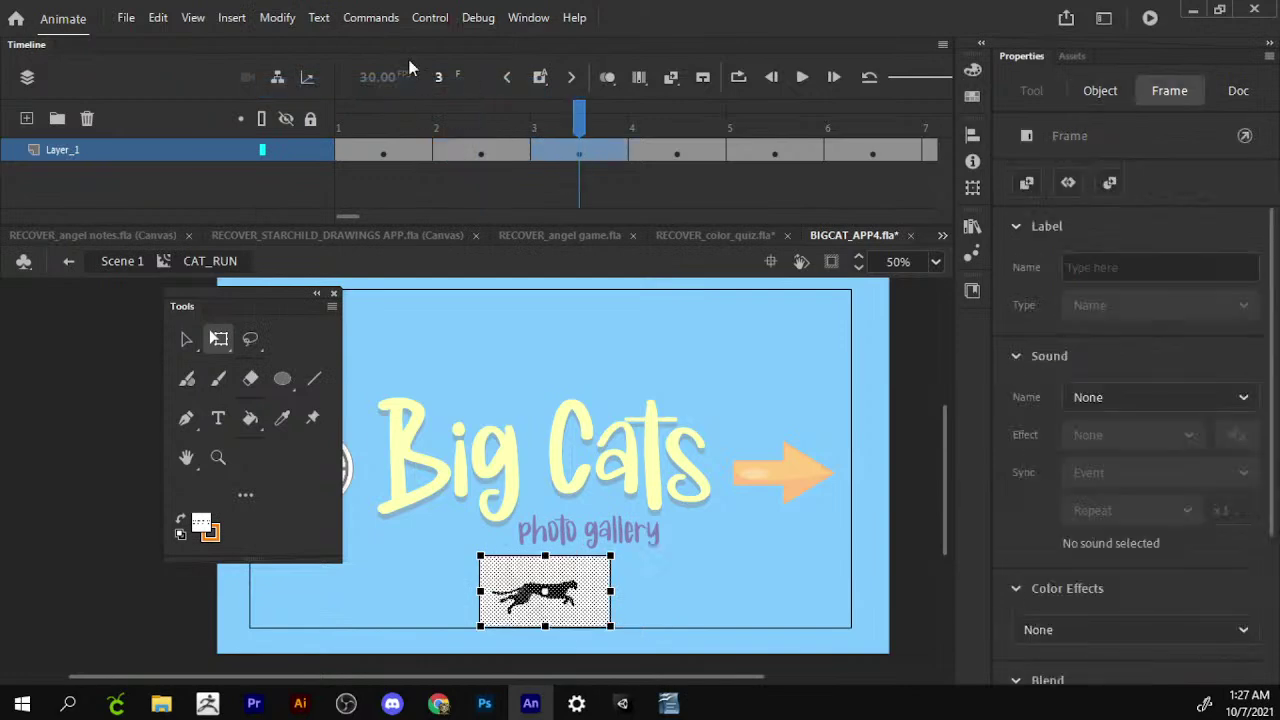
left_click(295, 22)
left_click(345, 88)
left_click(682, 150)
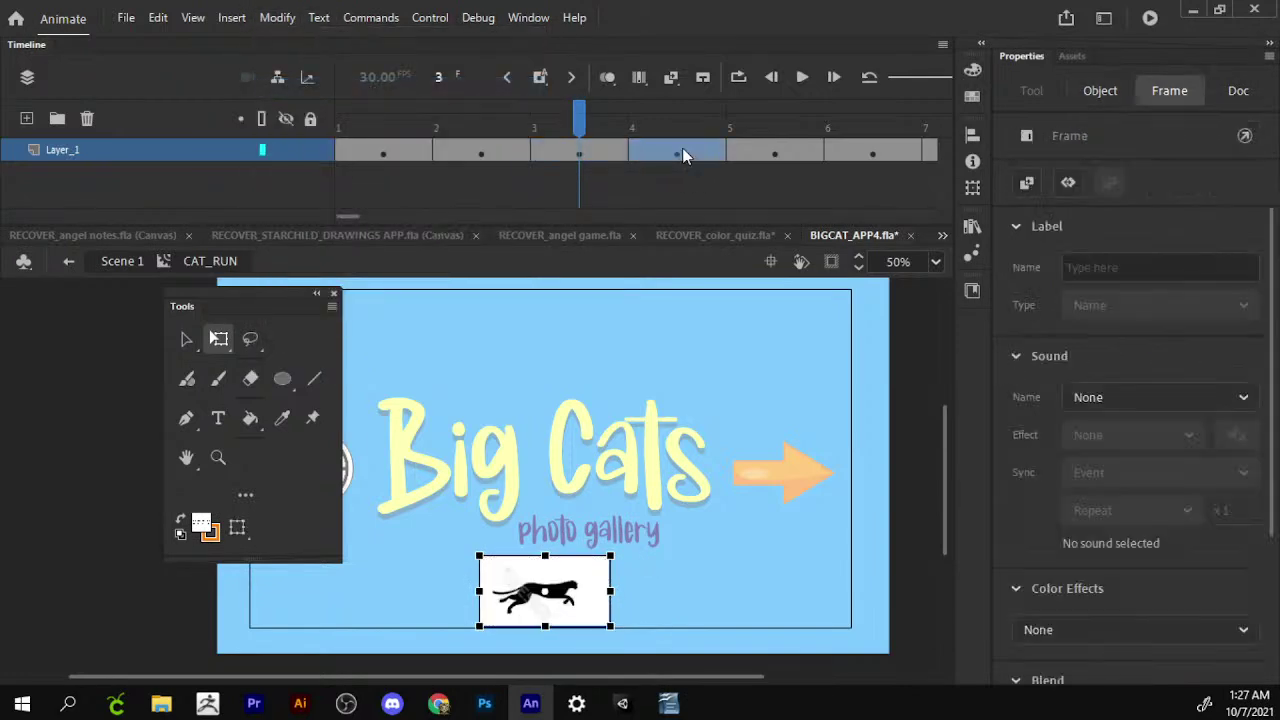
left_click(277, 17)
left_click(355, 88)
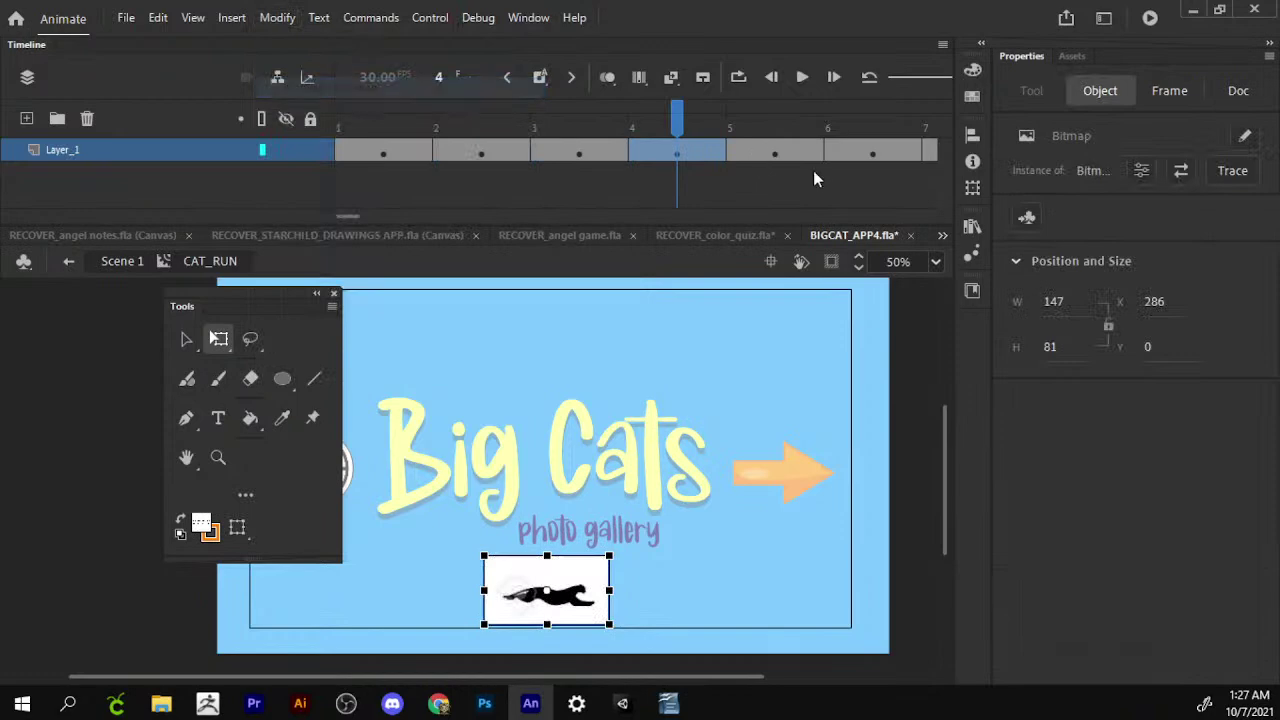
left_click(766, 150)
left_click(277, 17)
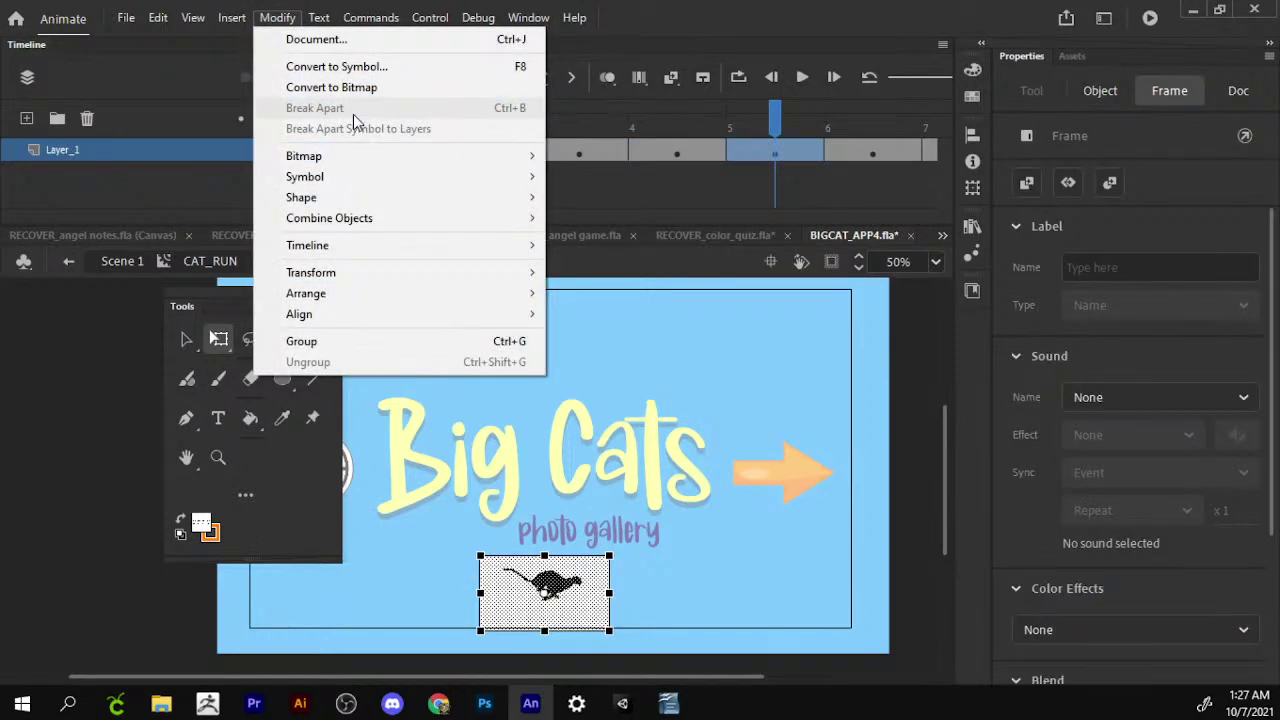
left_click(352, 88)
Convert the cheetah drawings on frames 6, 7 and 8 to bitmaps, then return to frame 1.
left_click(873, 150)
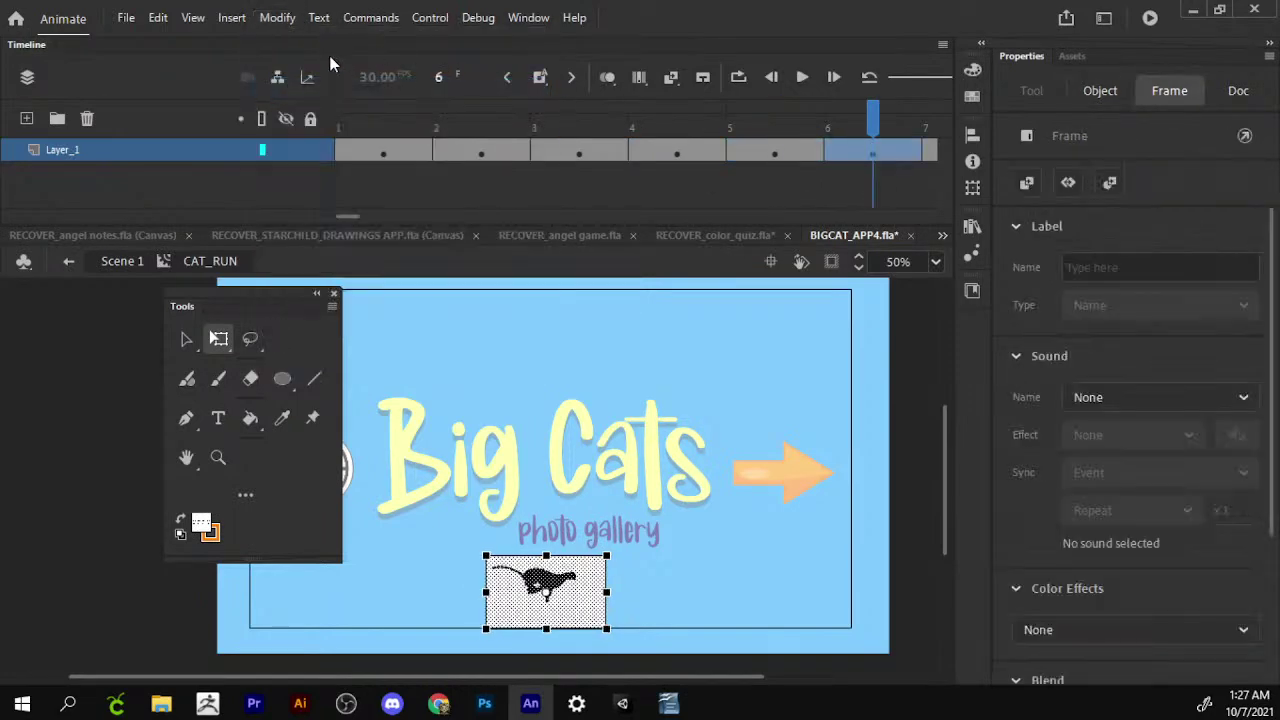
left_click(270, 17)
left_click(351, 88)
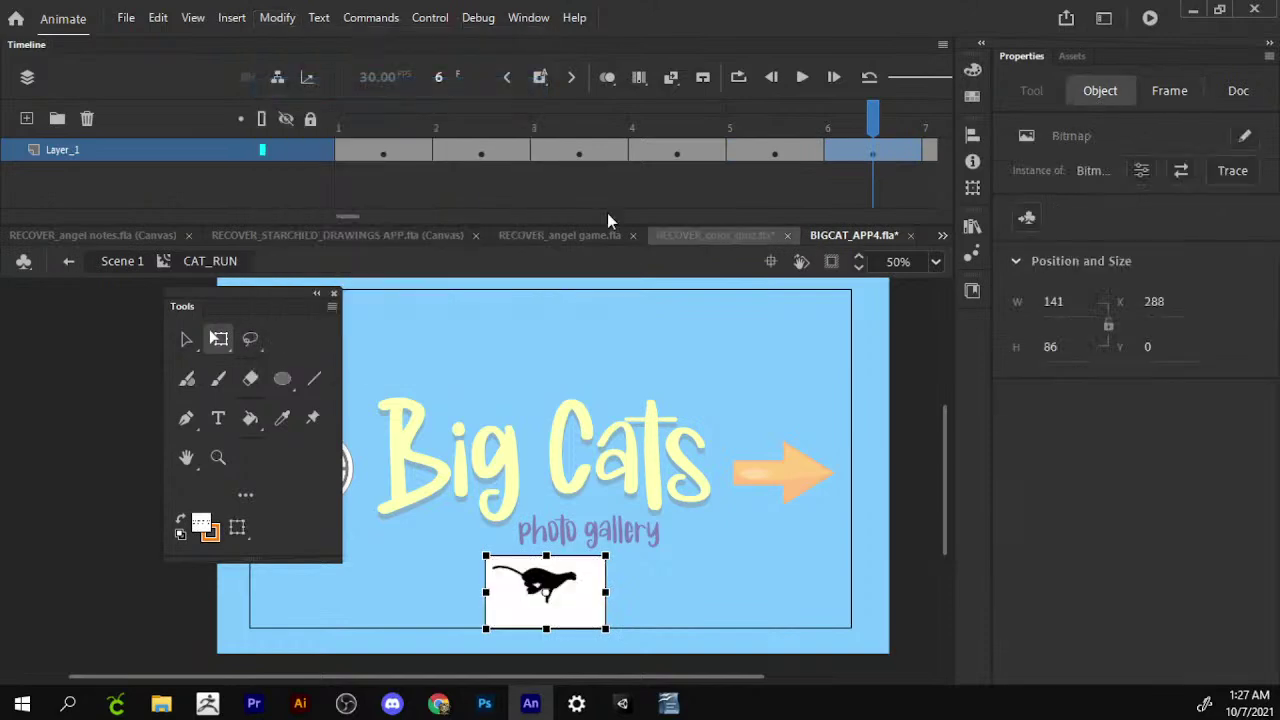
left_click_drag(351, 214, 357, 214)
left_click(481, 150)
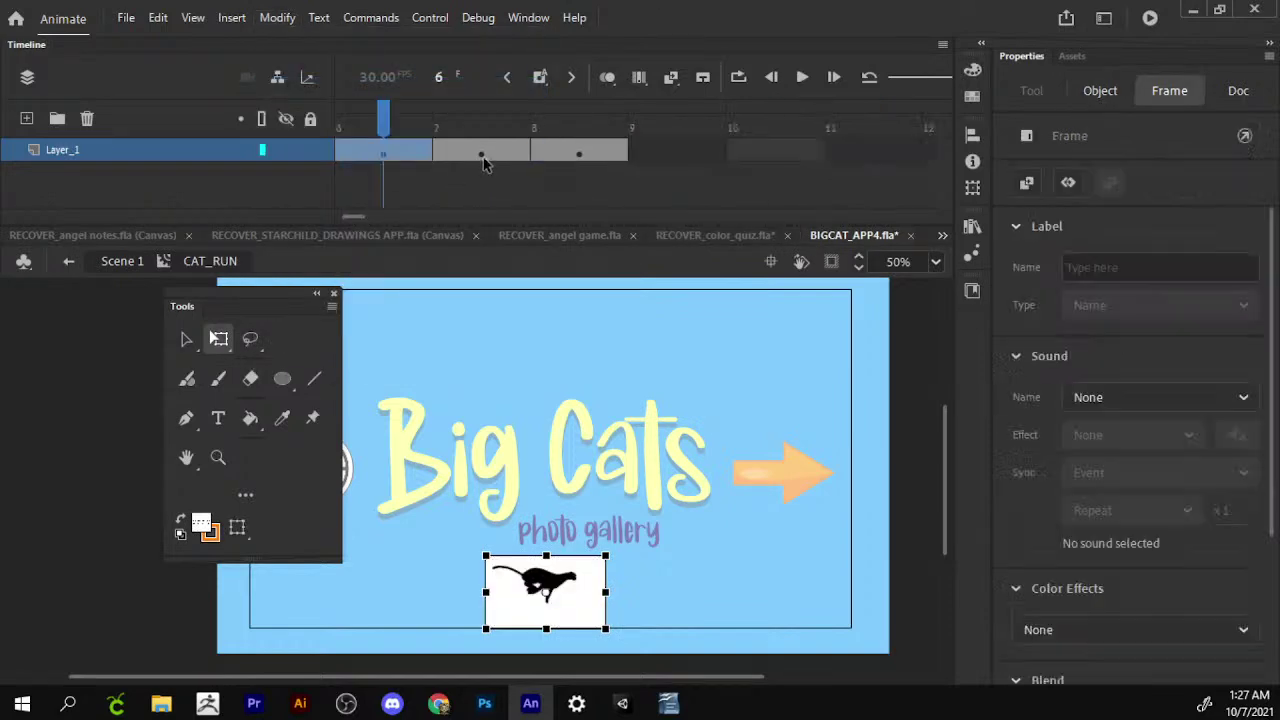
left_click(277, 17)
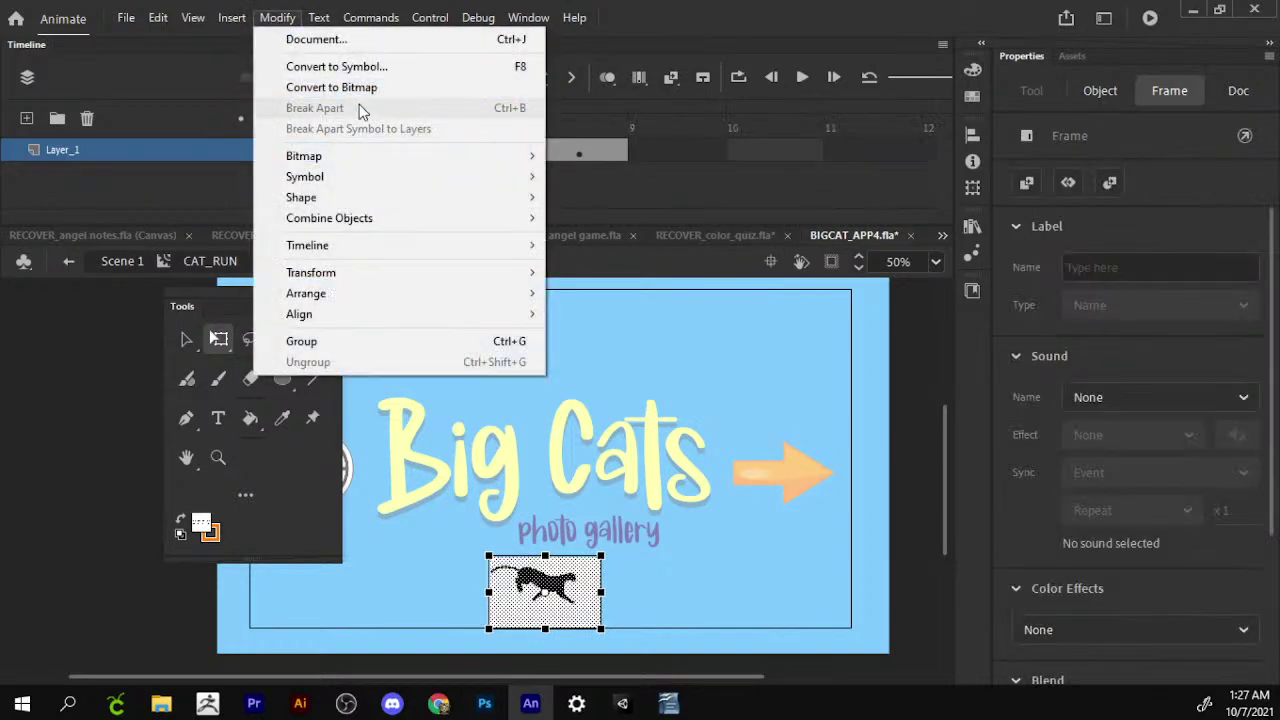
left_click(357, 88)
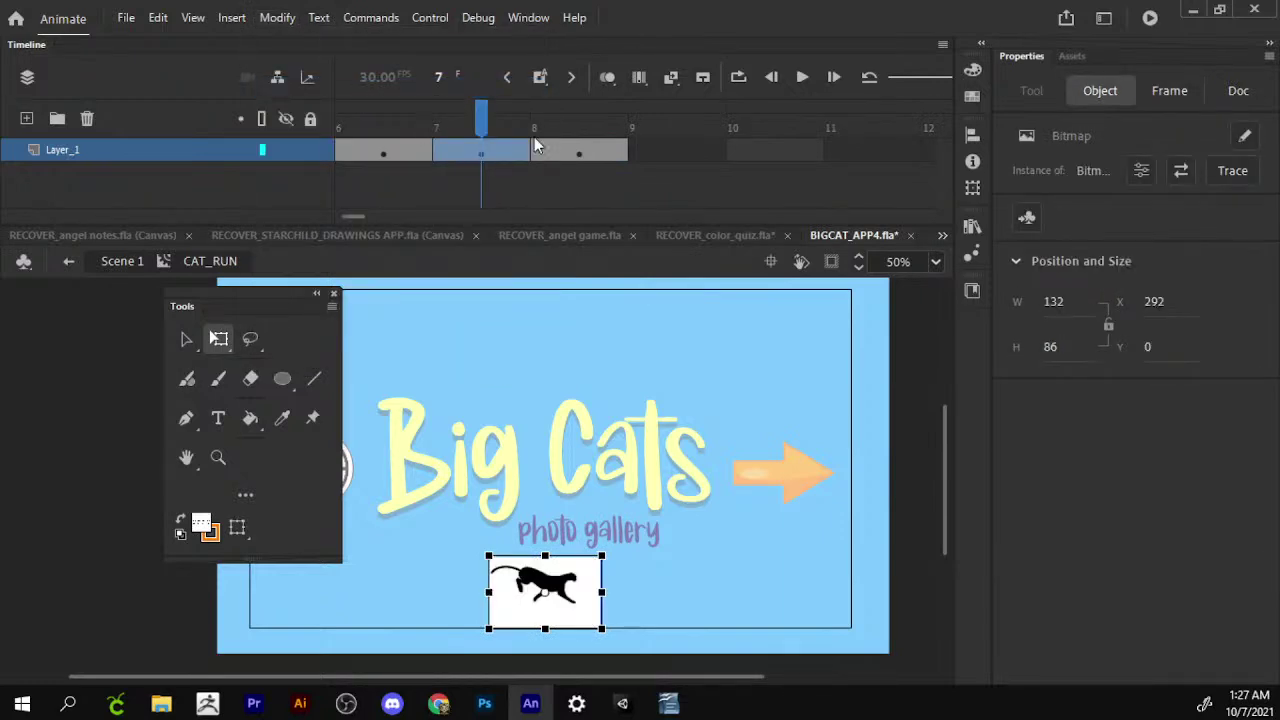
left_click(601, 153)
left_click(277, 17)
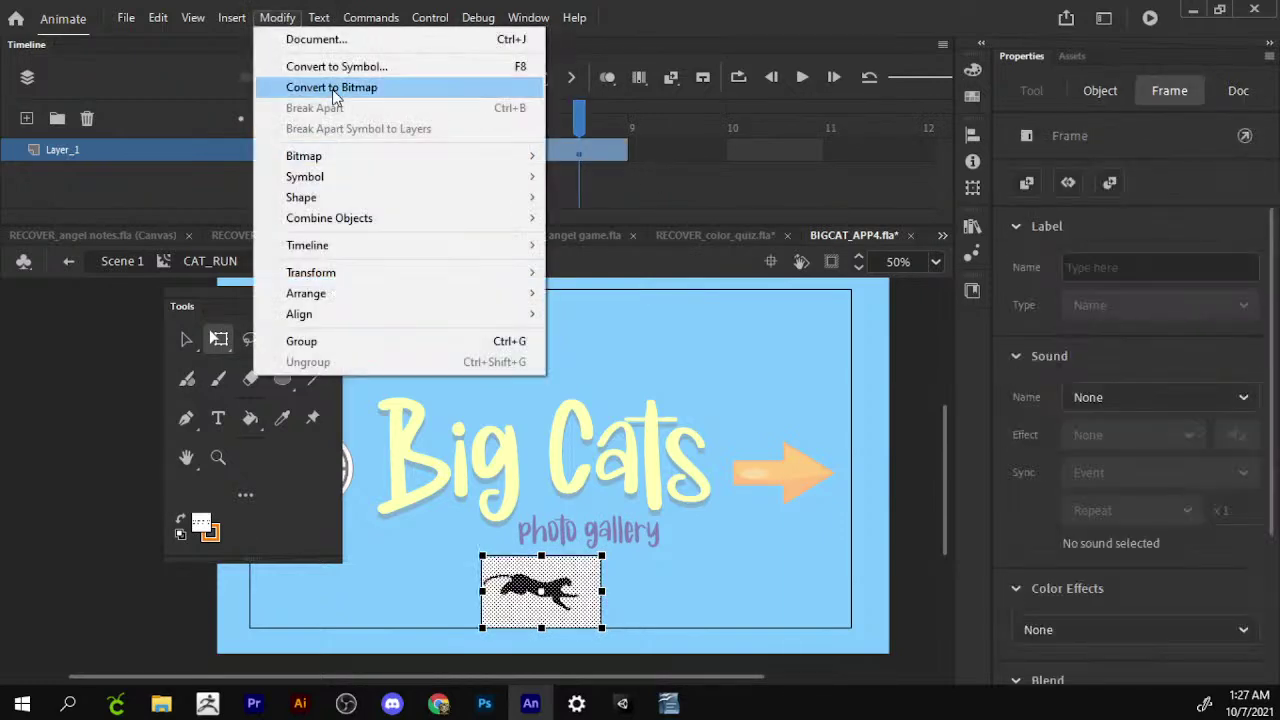
left_click(333, 88)
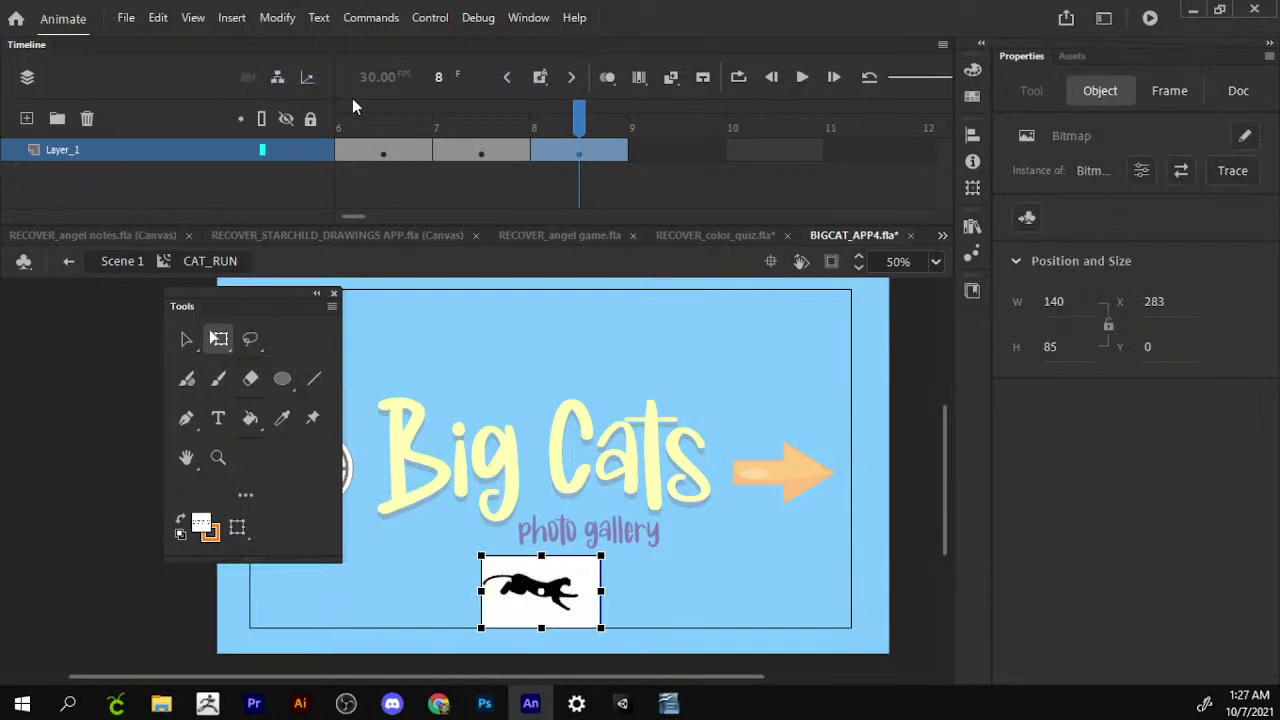
left_click(190, 152)
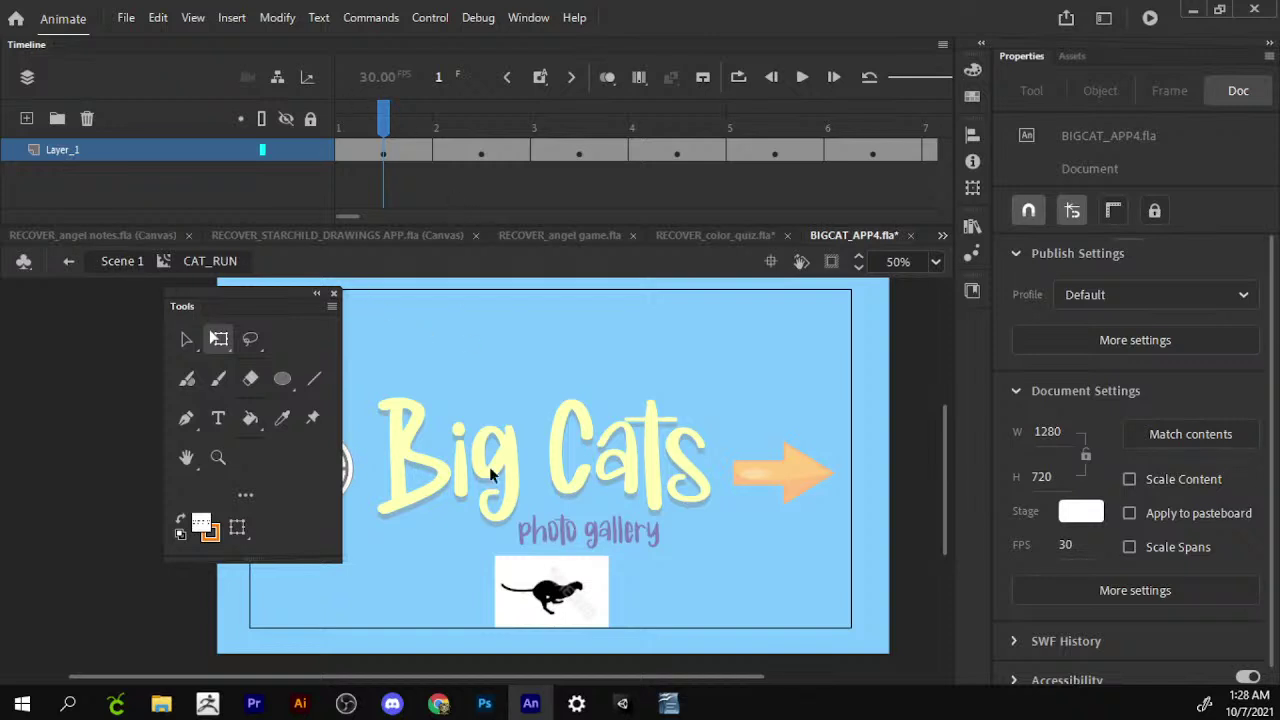
Trace the frame 1 cheetah bitmap into shapes and delete its white background and stray fragment.
left_click(552, 614)
left_click(277, 17)
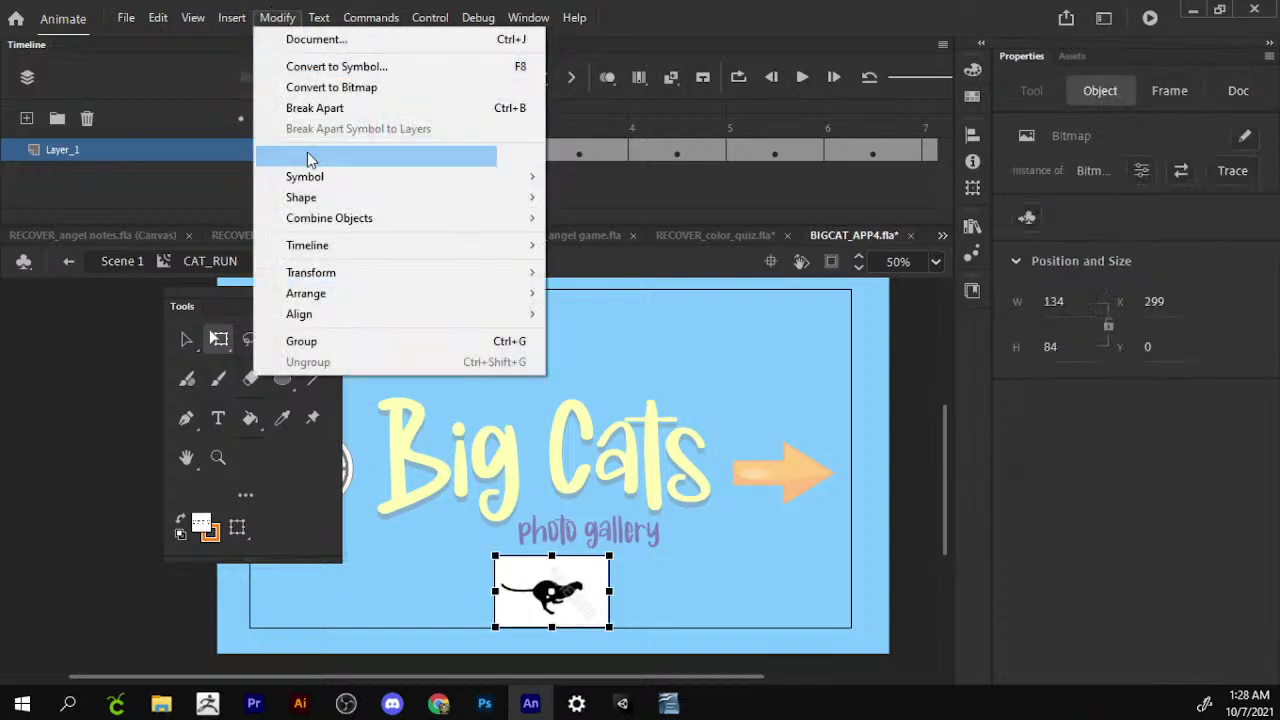
mouse_move(303, 156)
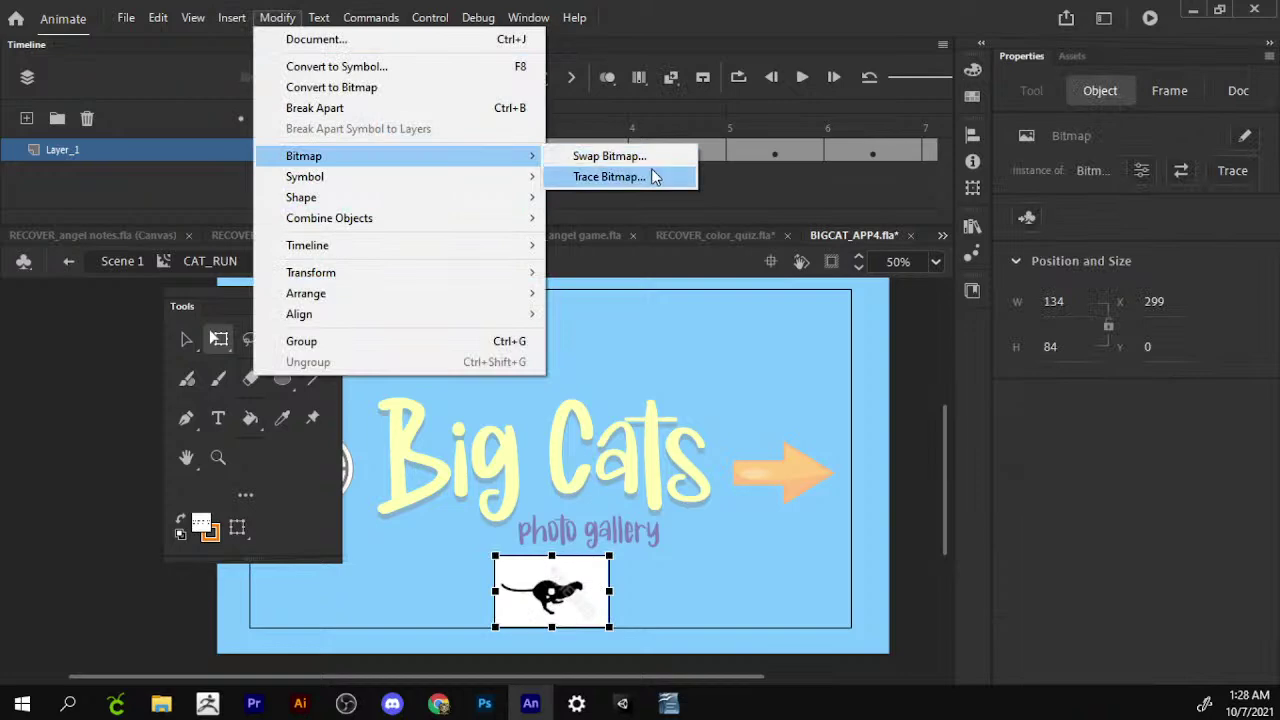
left_click(655, 177)
left_click(765, 400)
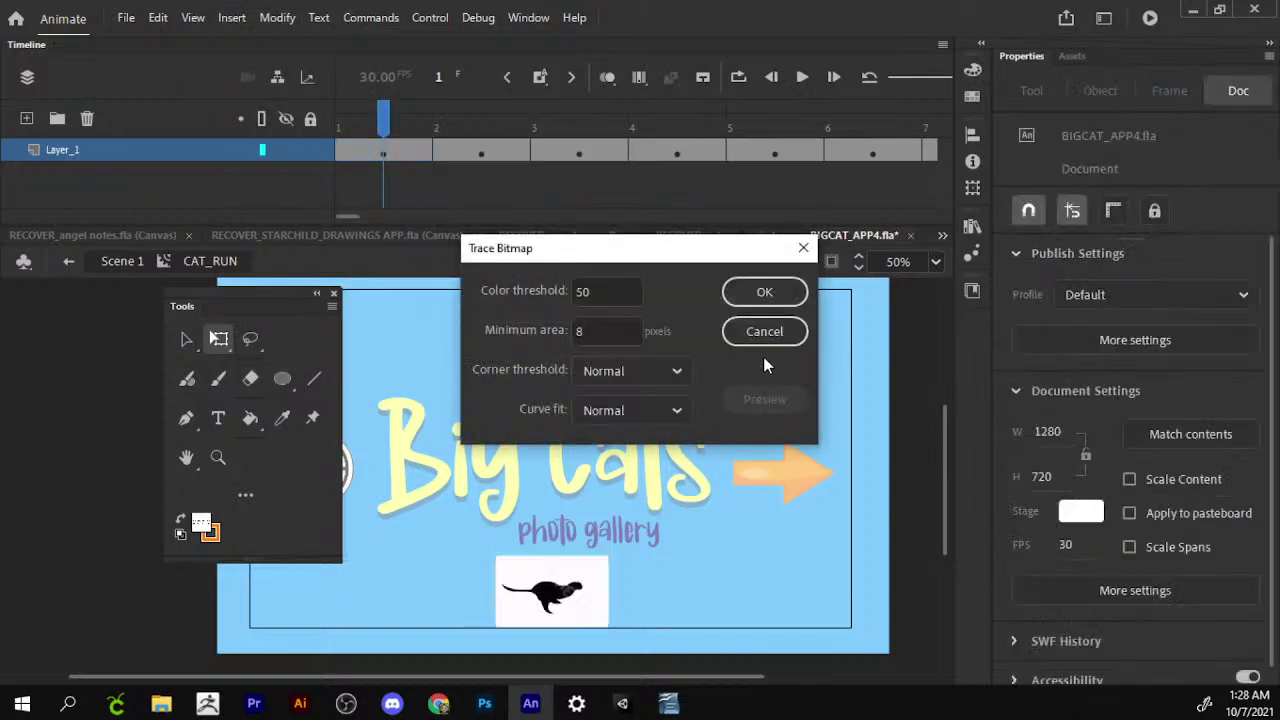
left_click(766, 292)
left_click(632, 556)
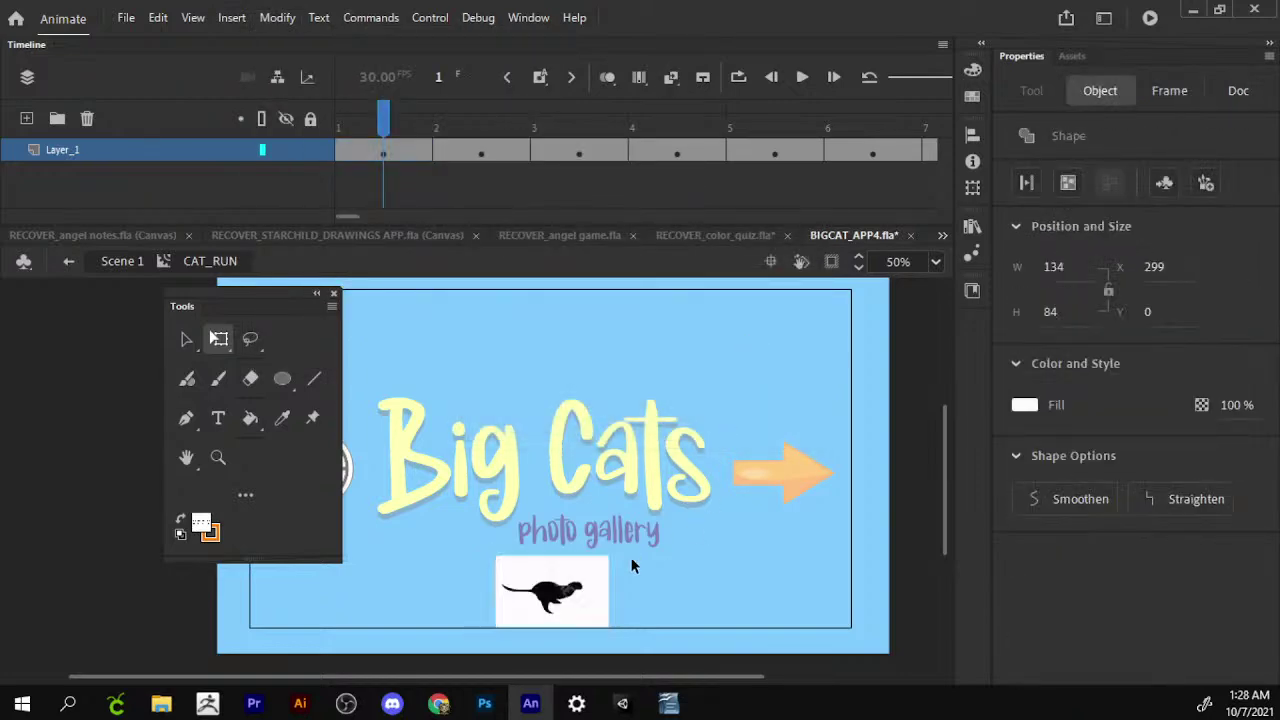
left_click(598, 572)
key("Delete")
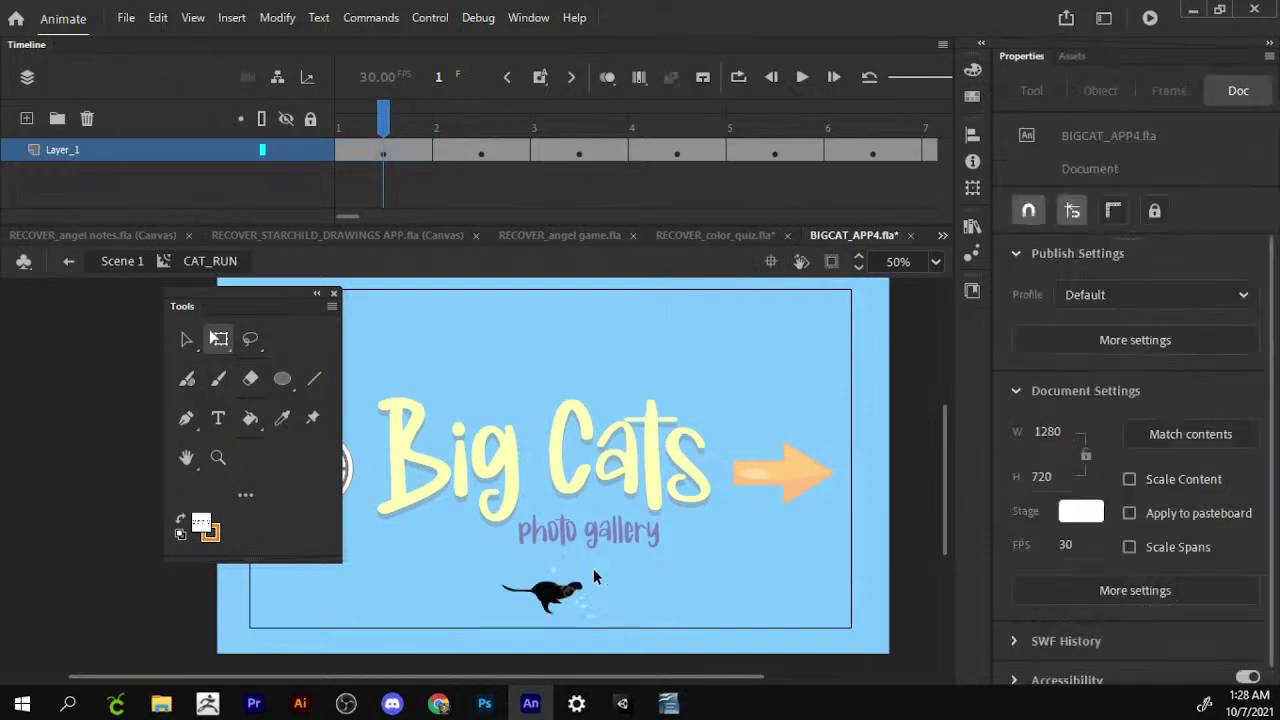
left_click(578, 628)
key("Delete")
Zoom in on the cheetah and delete the leftover white blob and dot.
left_click_drag(468, 549, 500, 652)
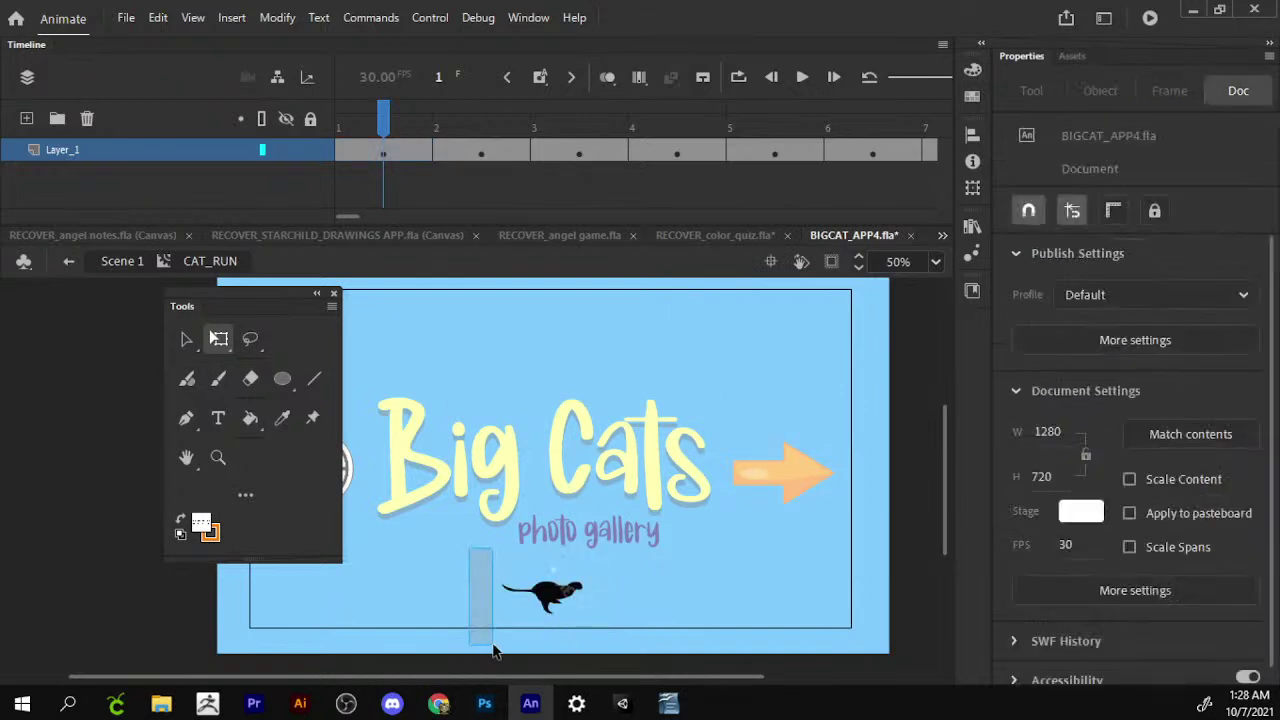
left_click(219, 459)
left_click(237, 526)
left_click(500, 523)
left_click(563, 590)
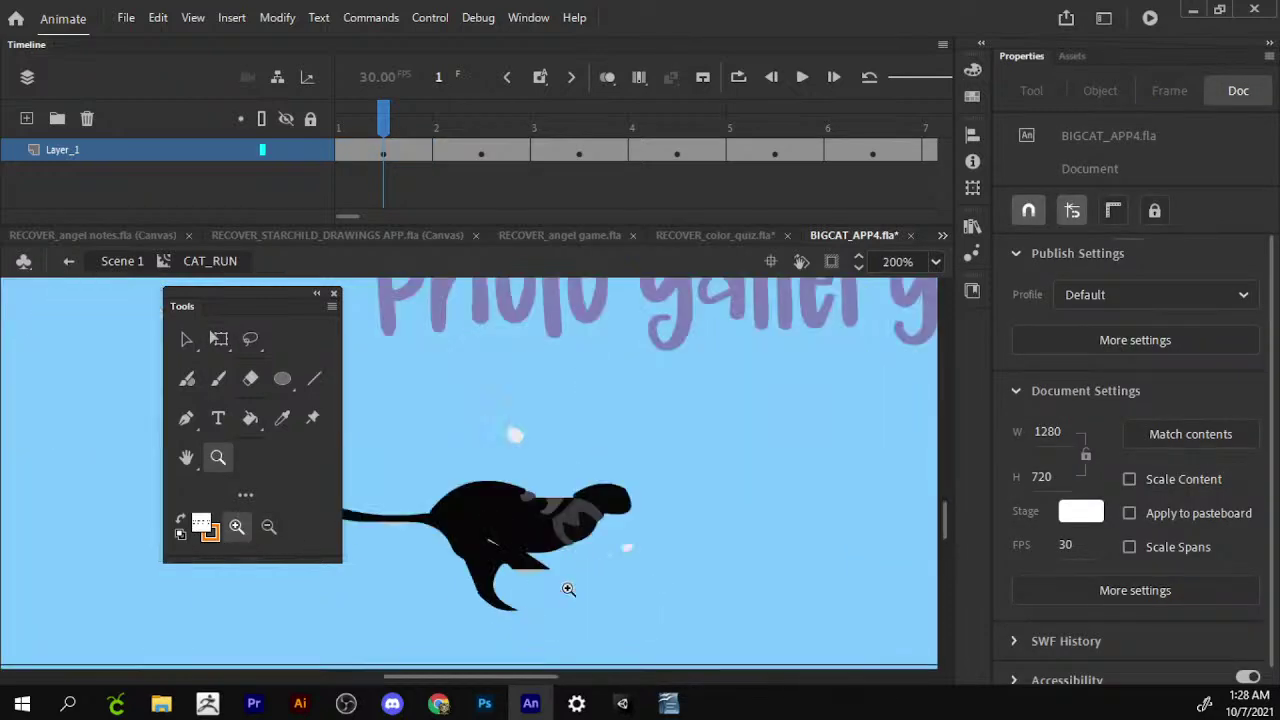
left_click(185, 339)
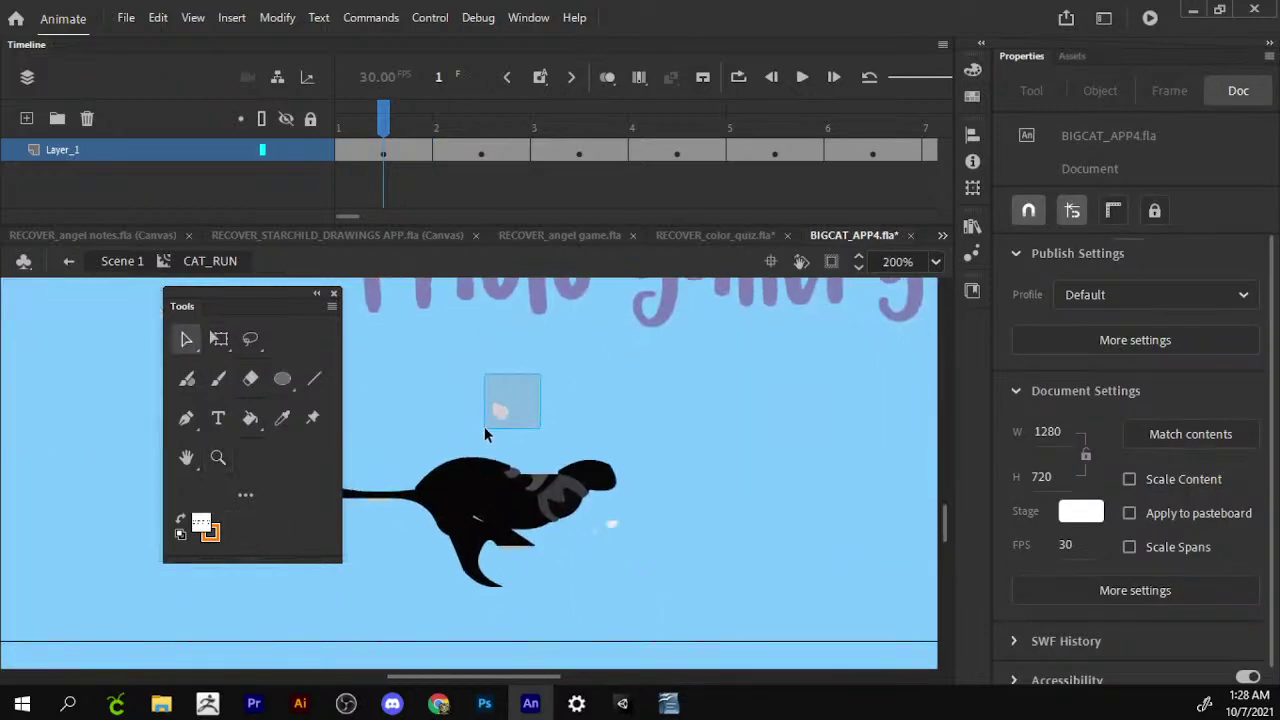
left_click_drag(484, 433, 486, 435)
key("Delete")
left_click_drag(646, 508, 612, 548)
key("Delete")
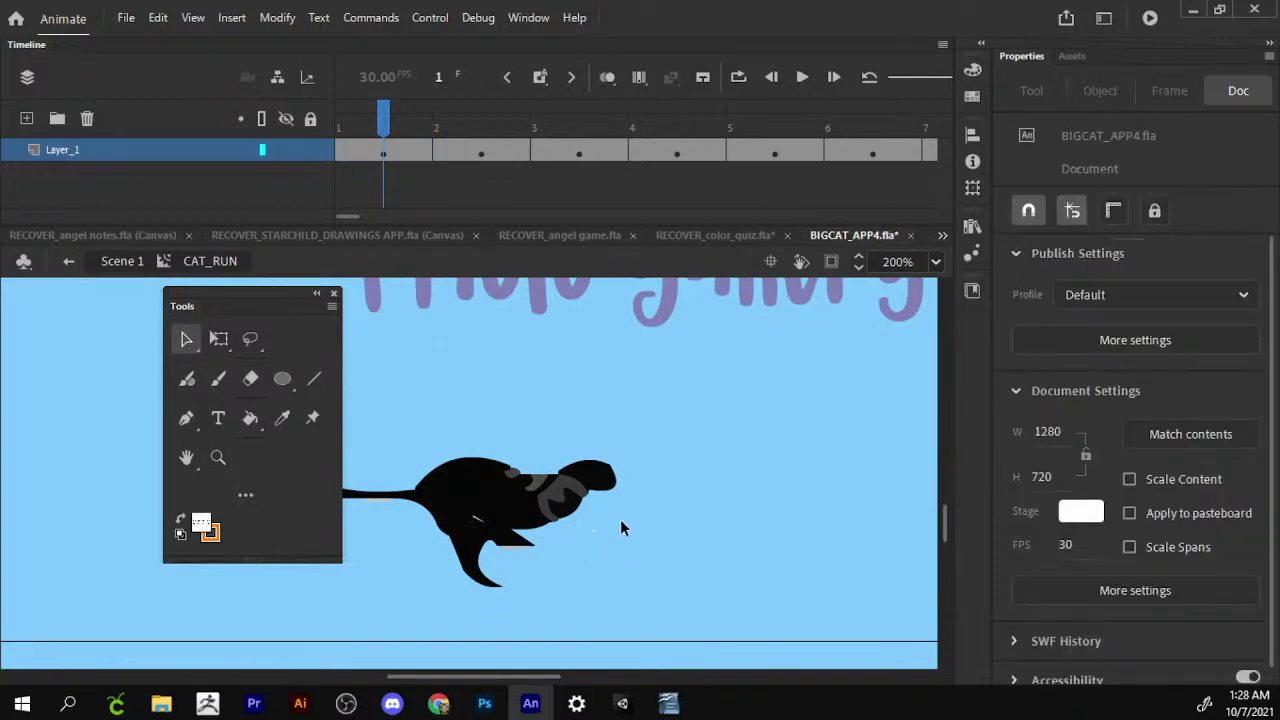
left_click(460, 160)
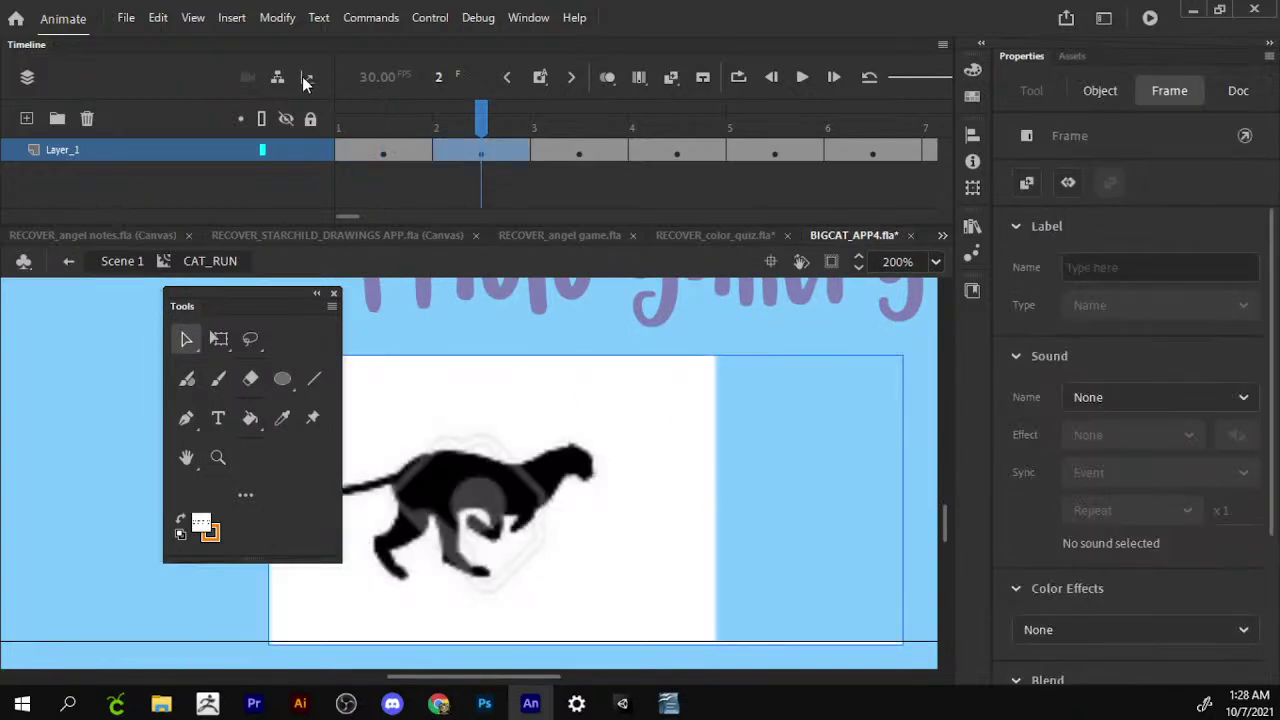
Trace the frame 2 cheetah bitmap into vector shapes after previewing the result.
left_click(277, 17)
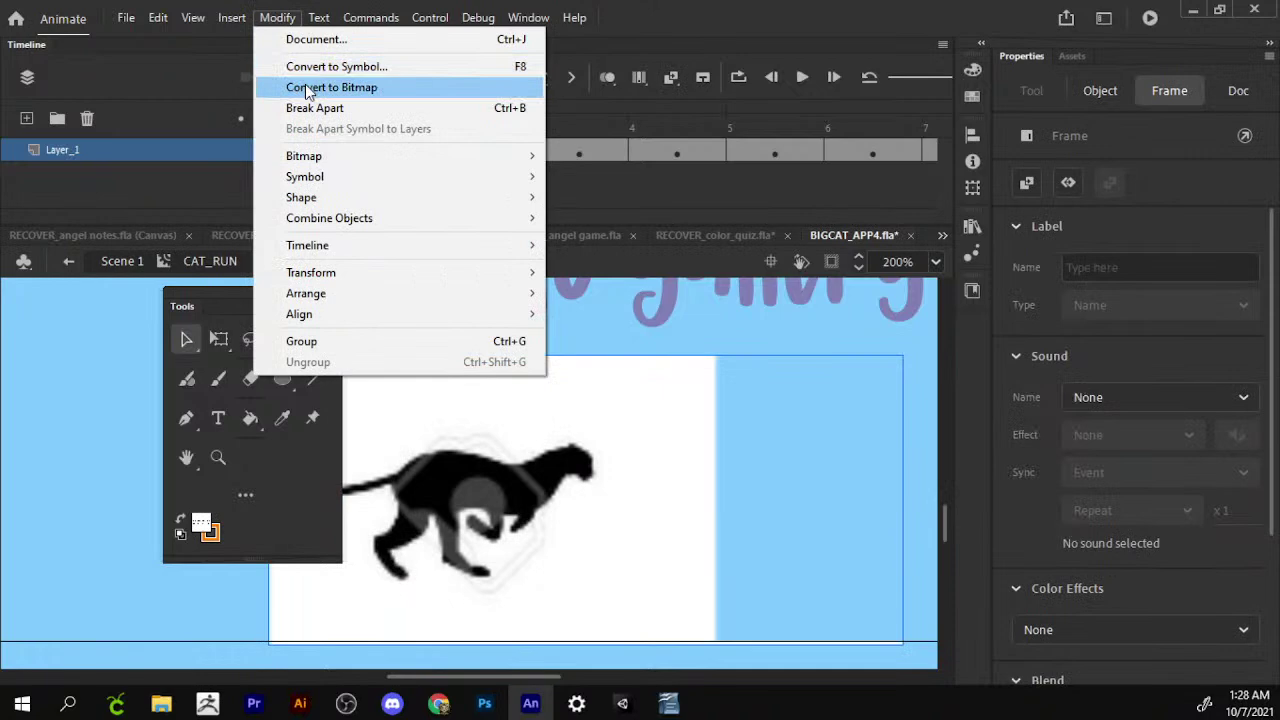
mouse_move(304, 156)
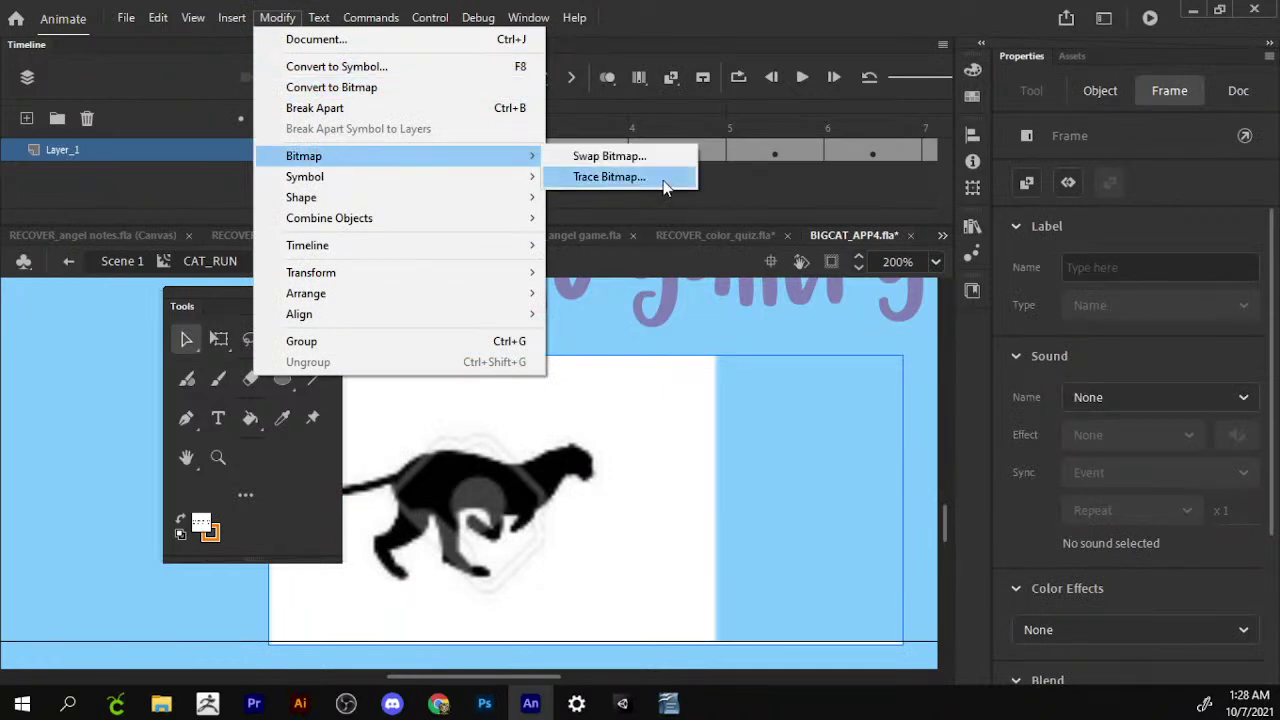
left_click(663, 177)
left_click(767, 398)
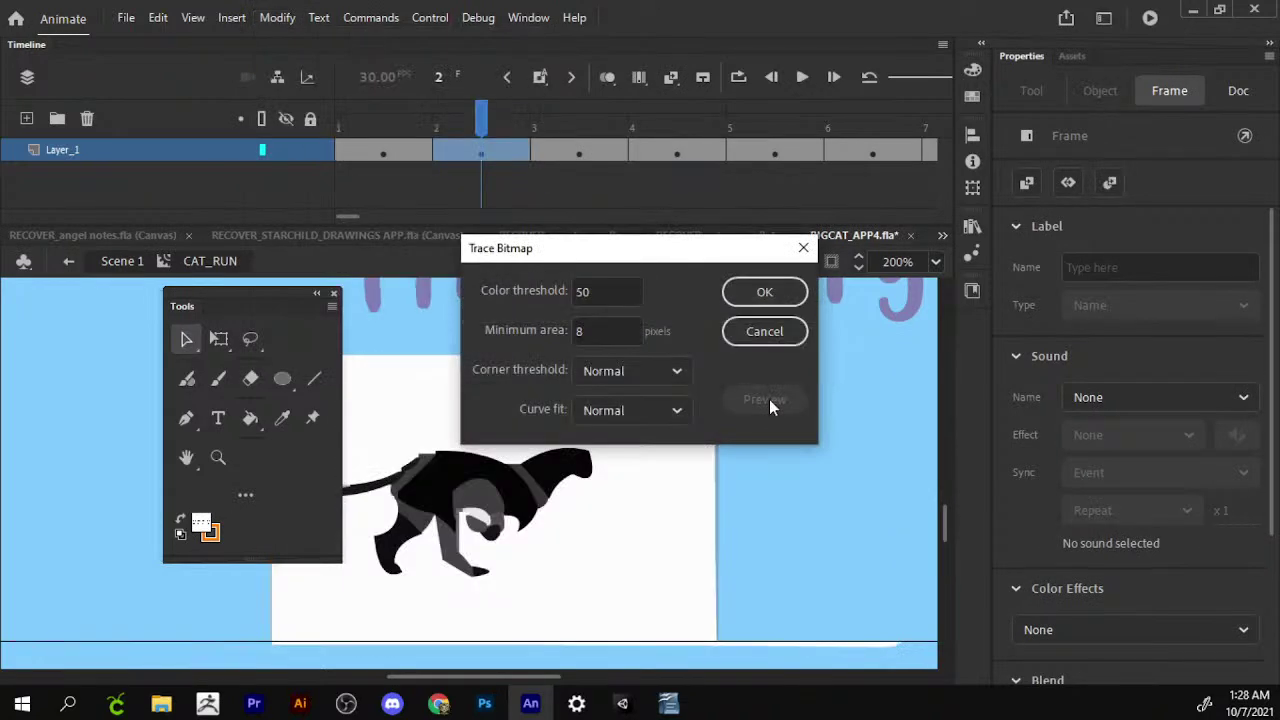
left_click(764, 291)
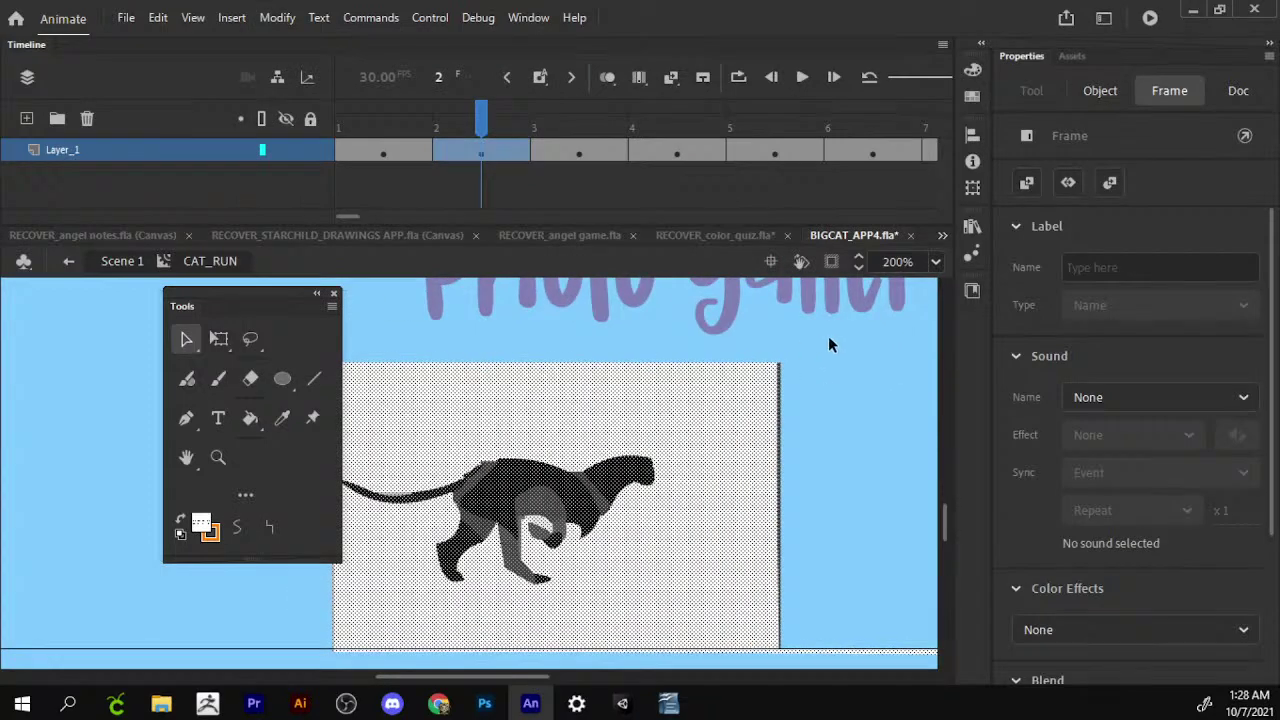
Delete the traced white background and leftover pieces around the frame 2 cheetah.
left_click(740, 397)
key("Delete")
scroll(829, 342, "down", 2)
scroll(548, 397, "left", 3)
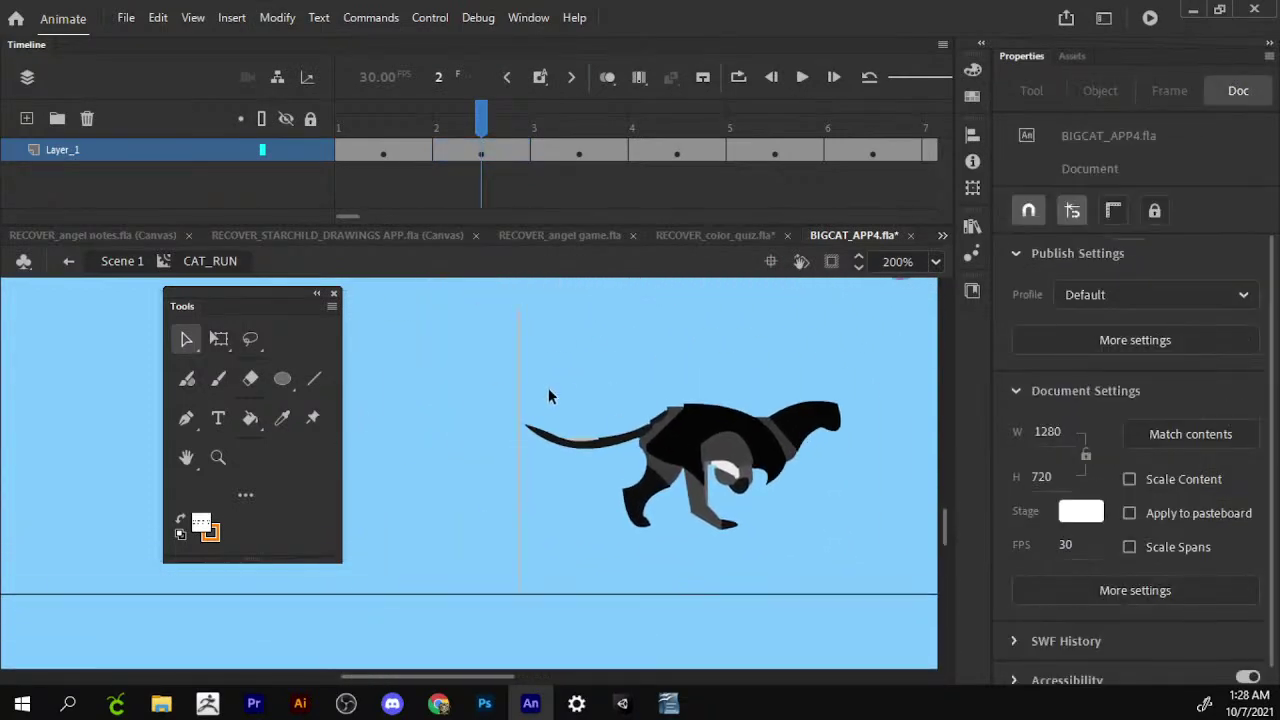
left_click_drag(468, 288, 521, 615)
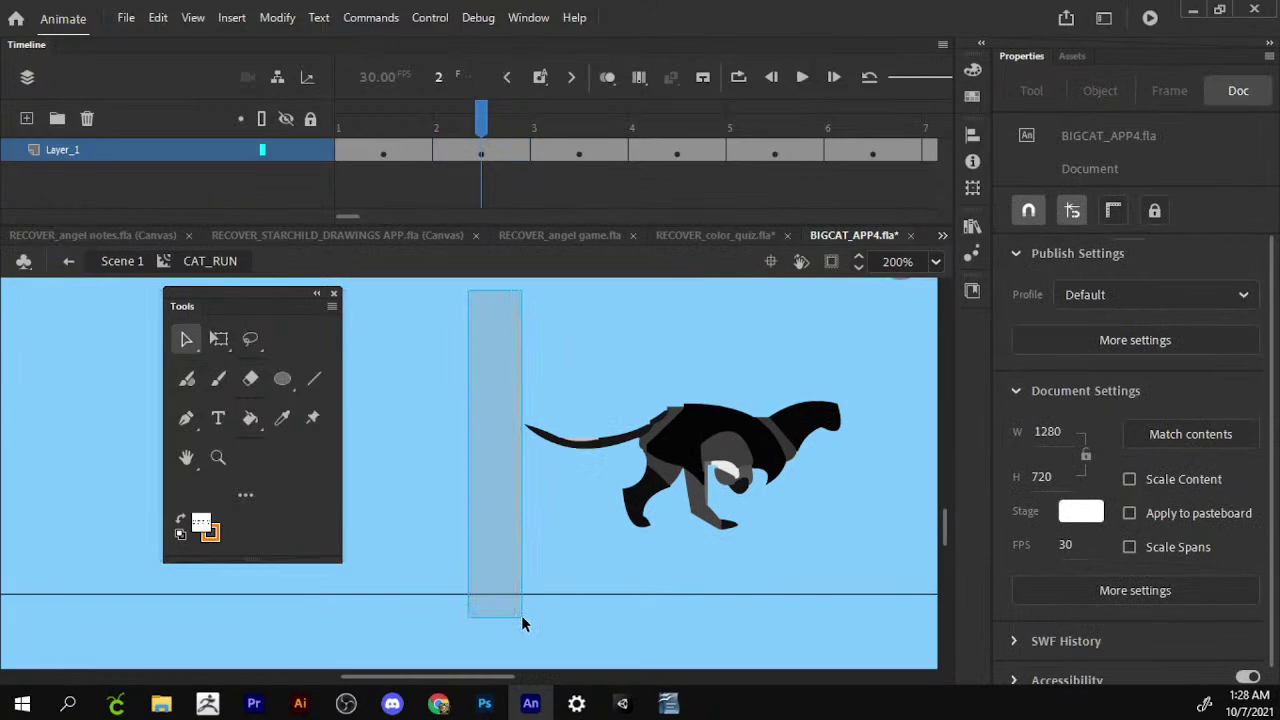
scroll(396, 511, "right", 3)
scroll(396, 511, "right", 3)
left_click_drag(624, 341, 514, 657)
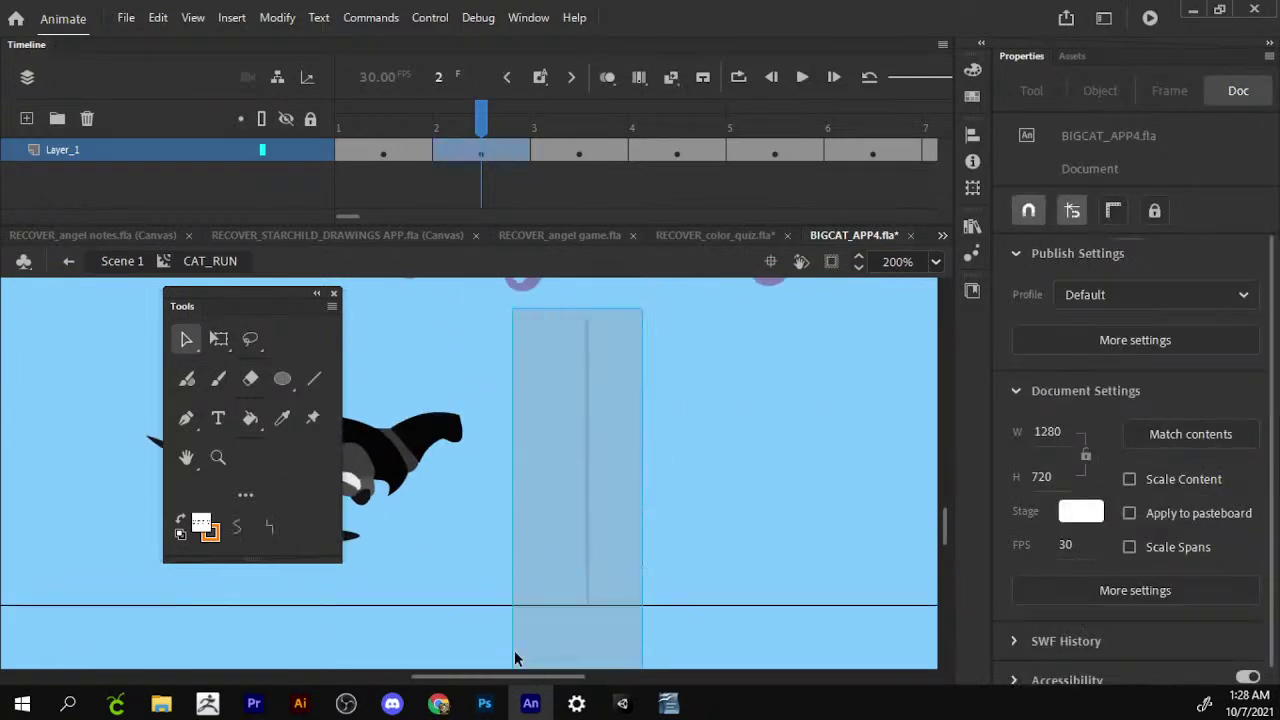
left_click(576, 150)
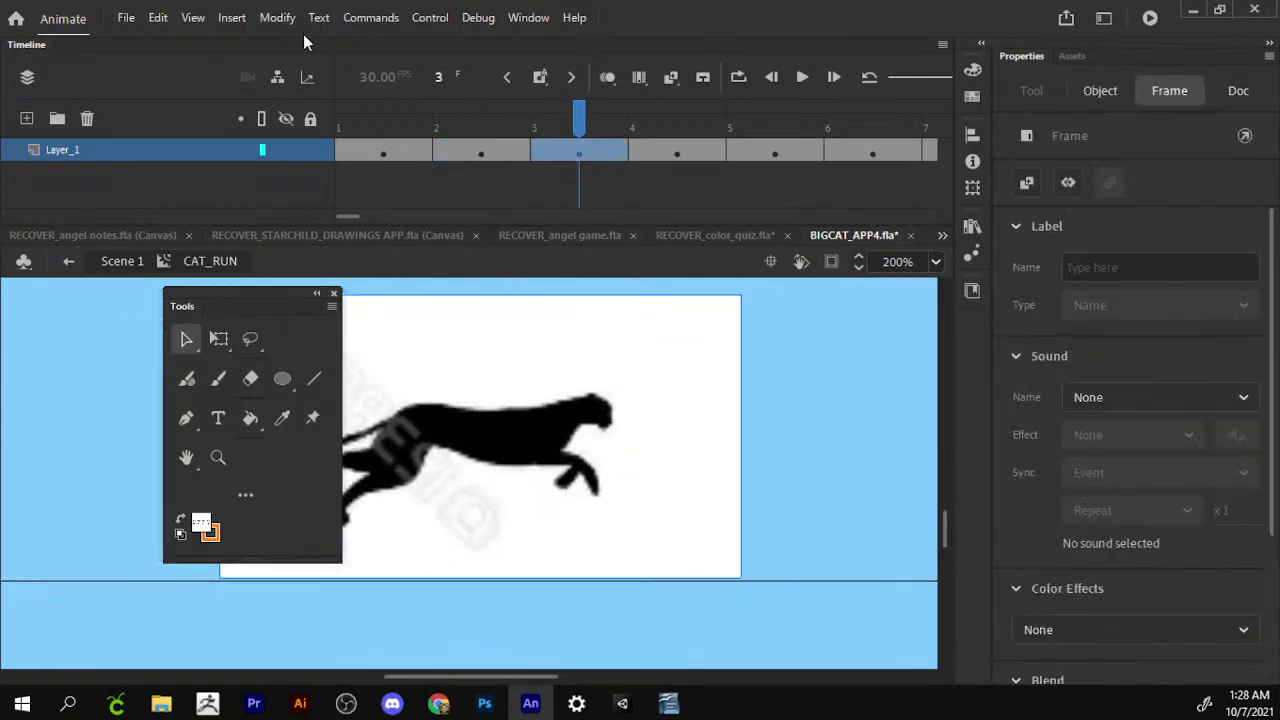
left_click(277, 17)
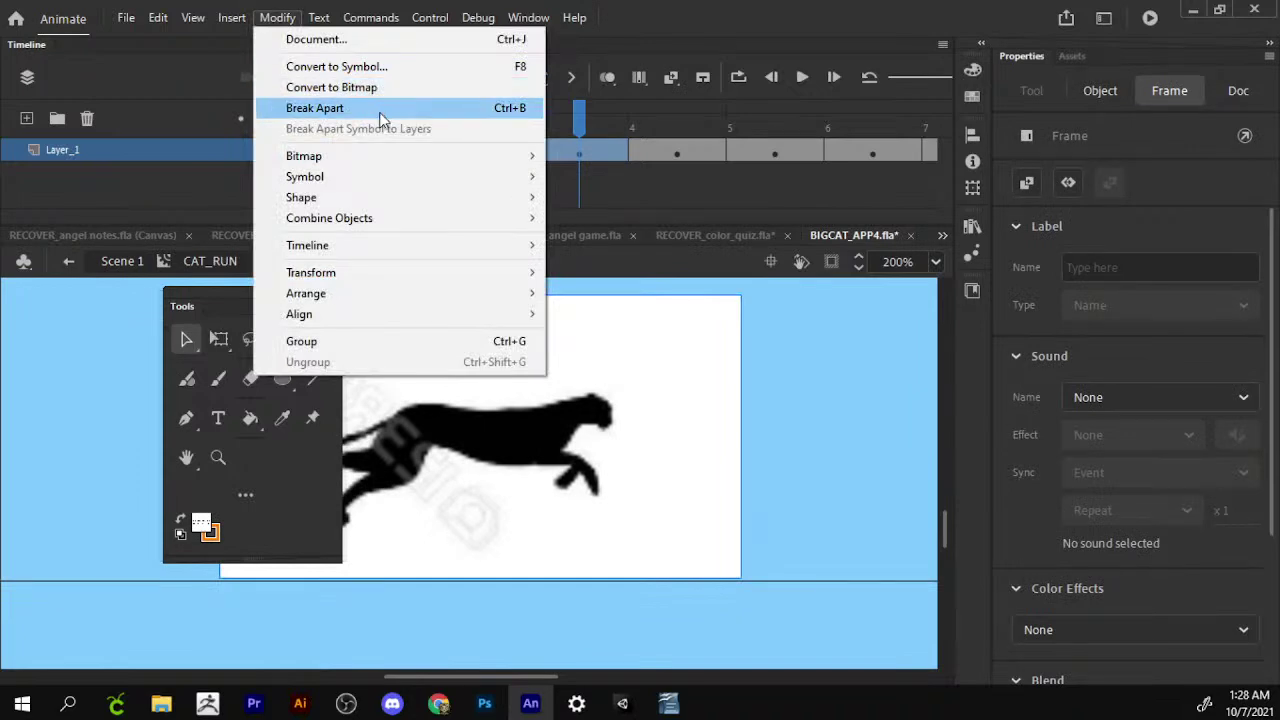
left_click(605, 177)
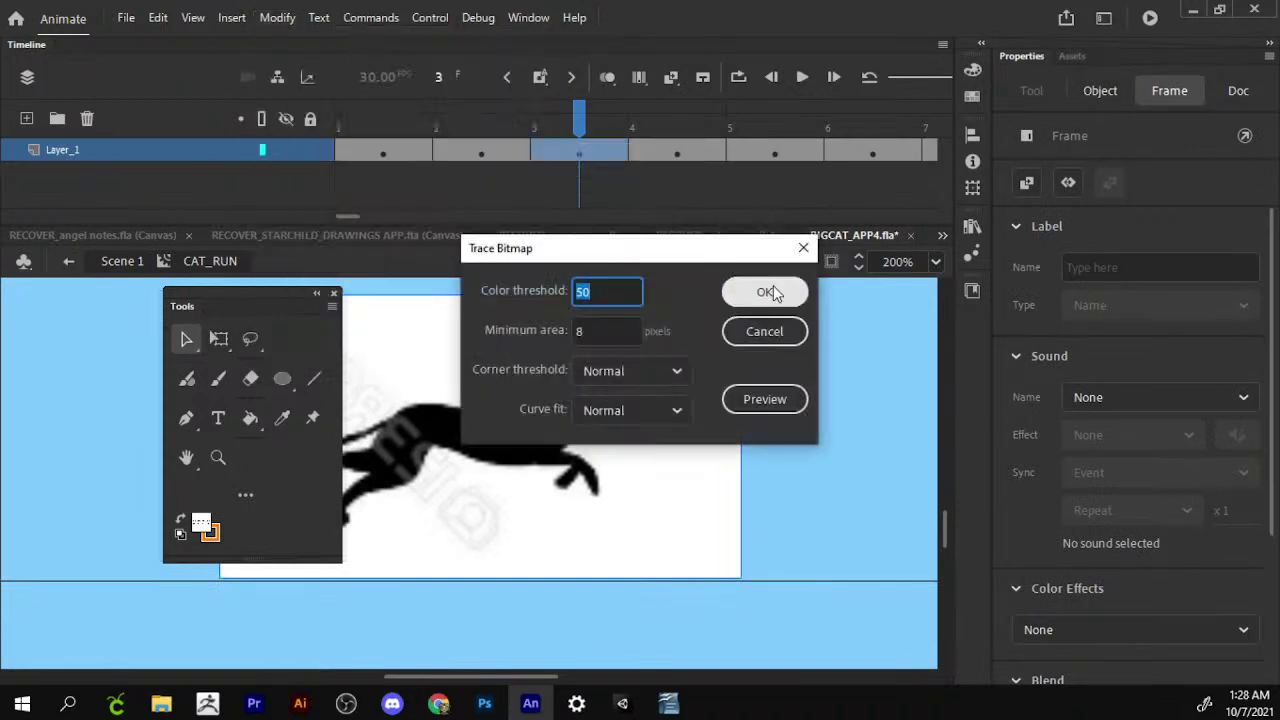
left_click(785, 400)
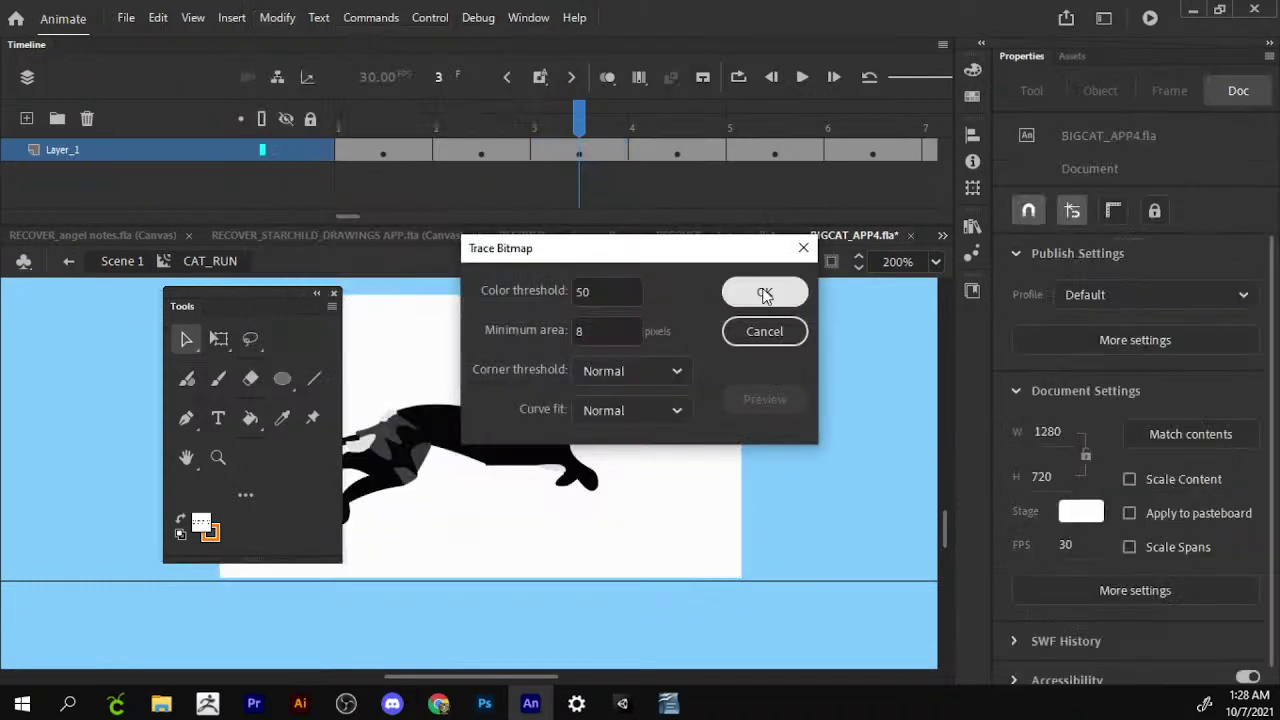
left_click(765, 292)
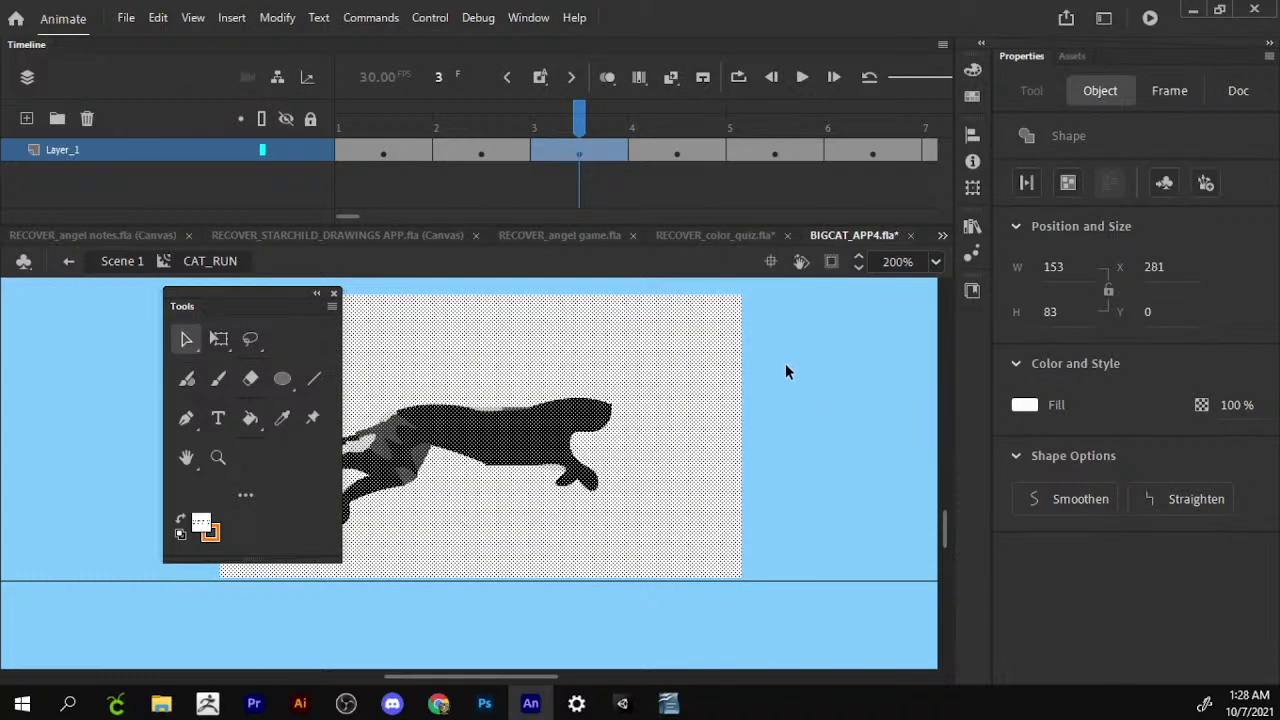
key("ctrl+z")
left_click(277, 17)
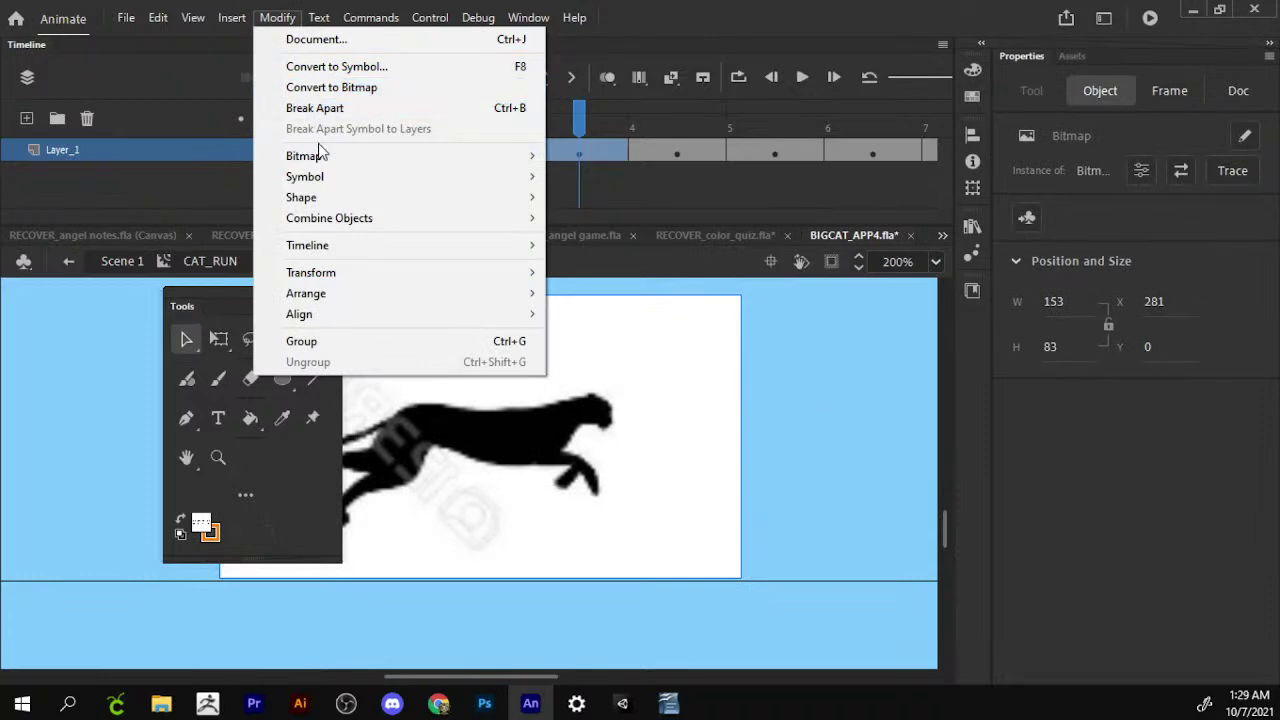
mouse_move(304, 156)
left_click(620, 178)
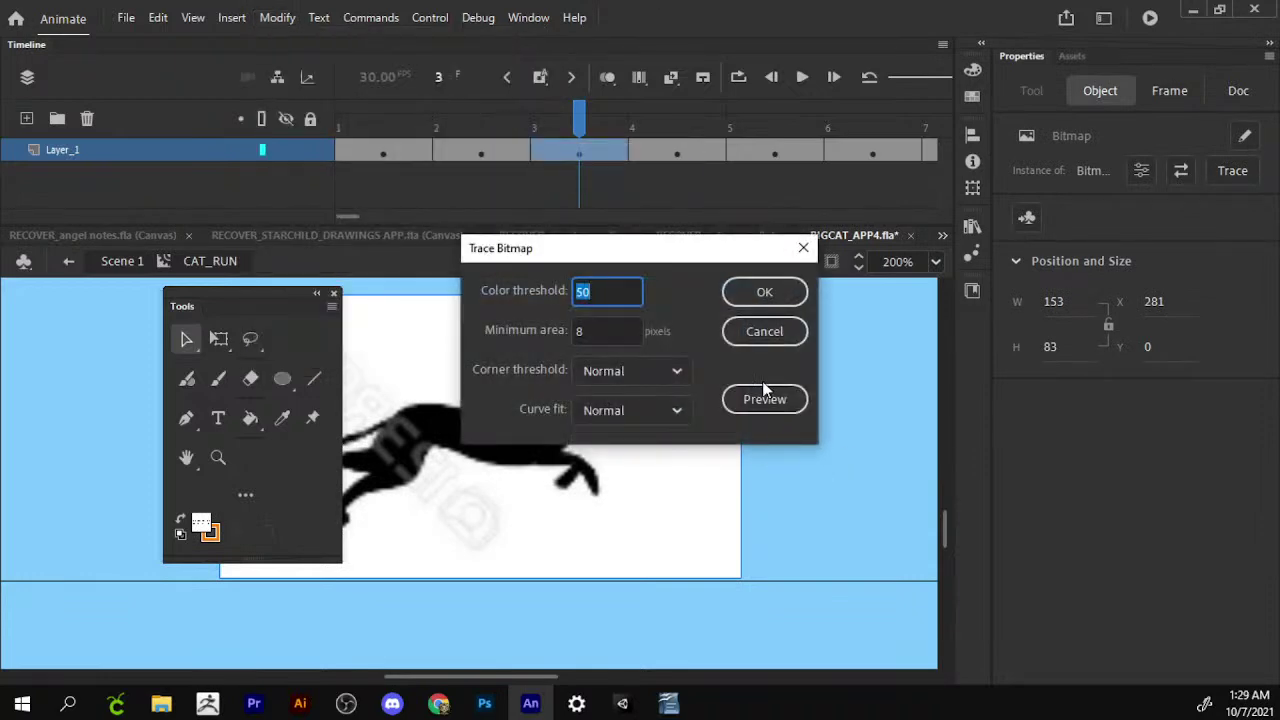
type("10")
left_click_drag(614, 330, 562, 330)
type("10")
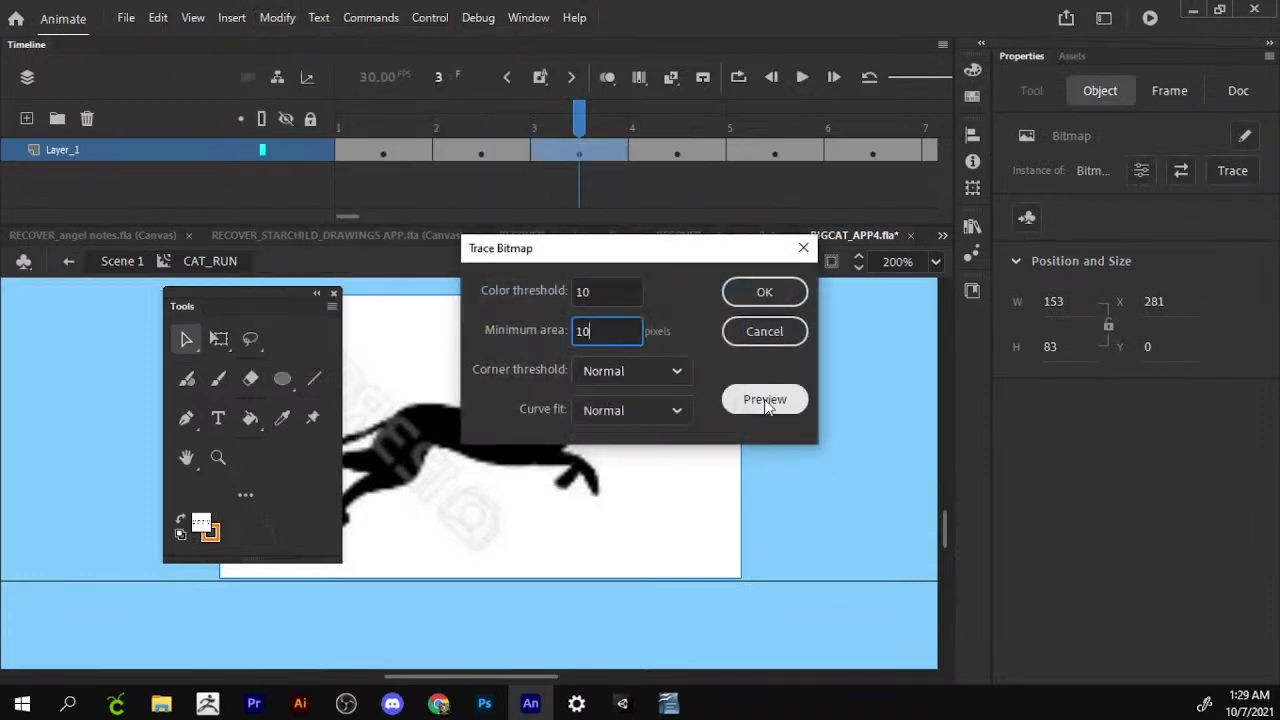
left_click(765, 399)
left_click_drag(680, 248, 866, 193)
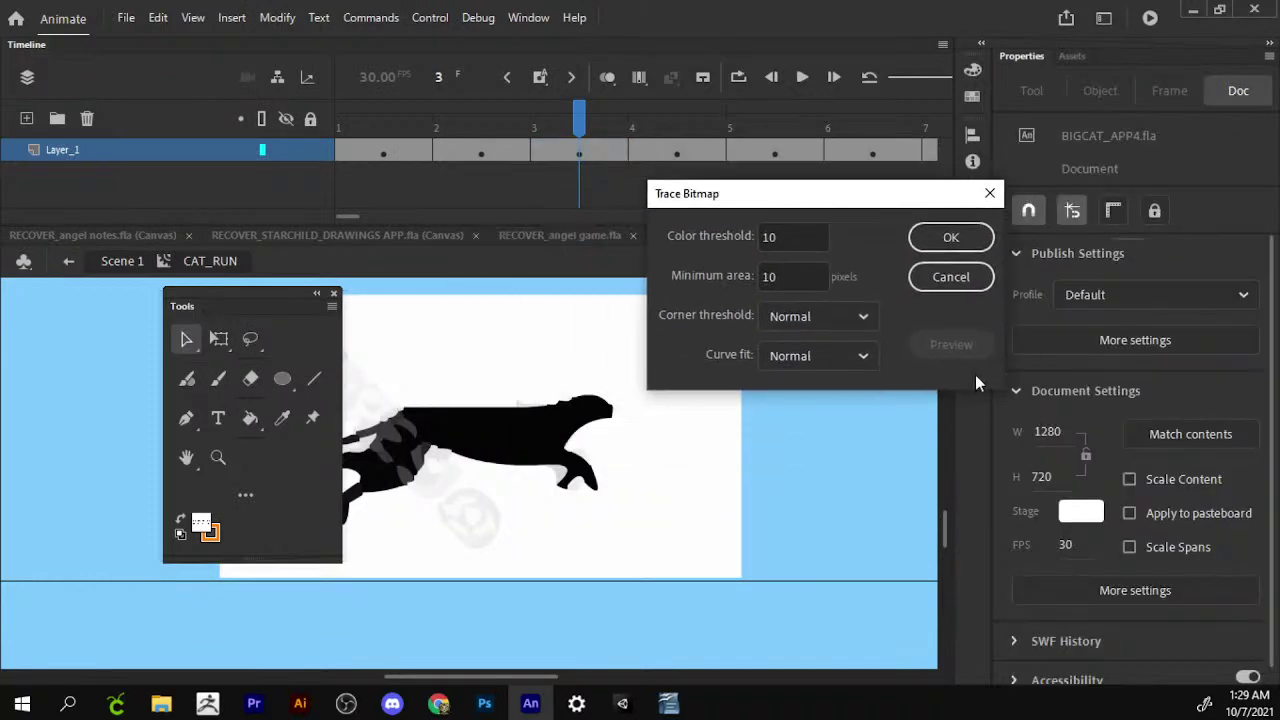
left_click(800, 270)
left_click(950, 277)
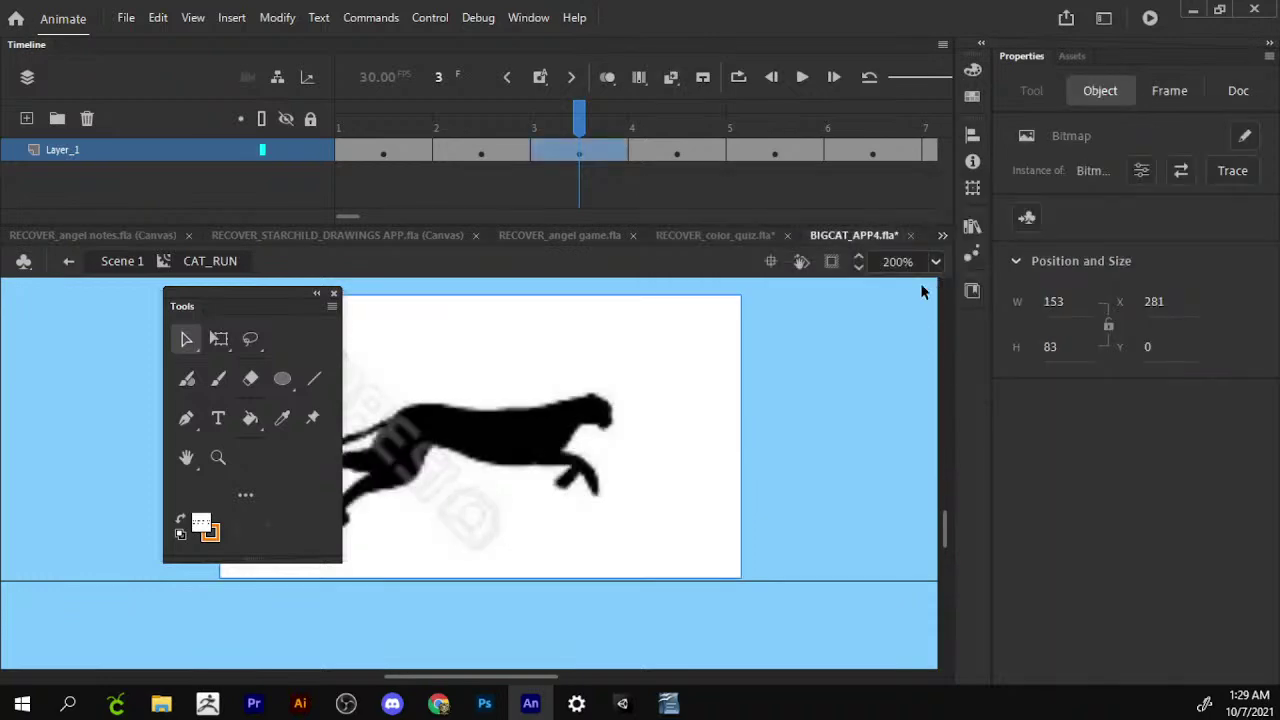
left_click(277, 17)
mouse_move(300, 156)
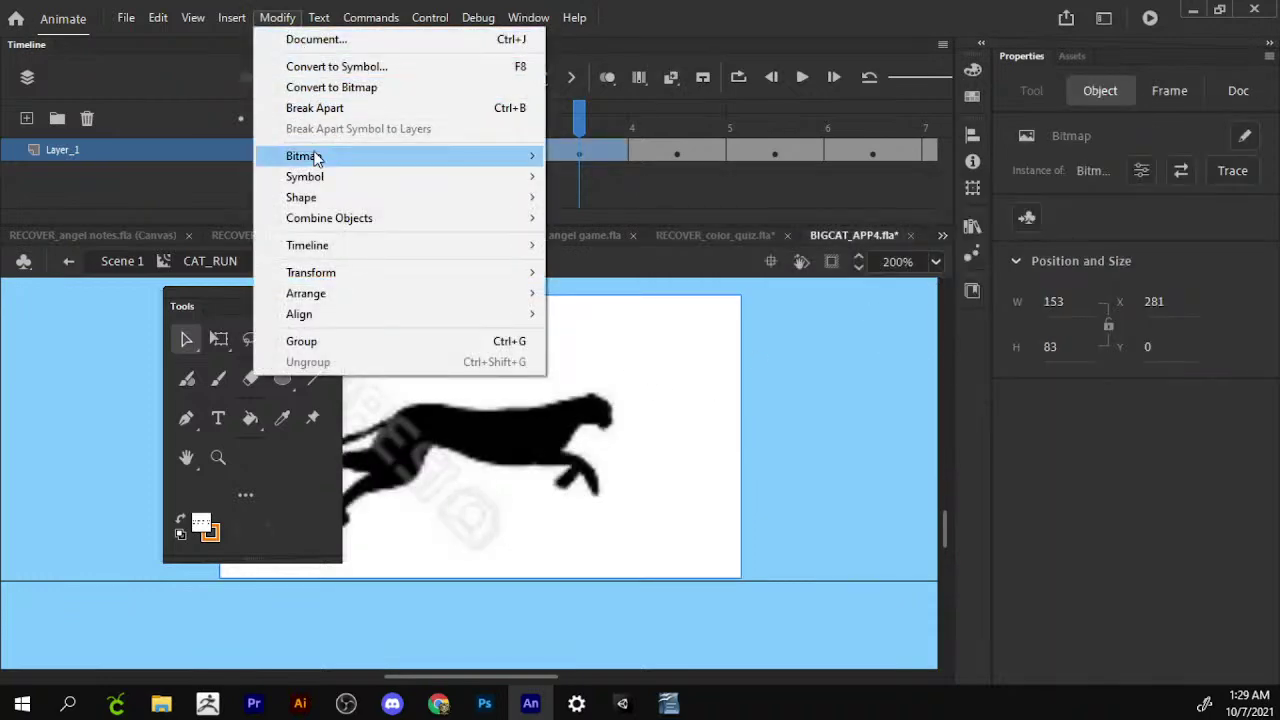
Preview the frame 3 cheetah trace with trial colour threshold 2 and minimum area 10.
left_click(610, 177)
type("100")
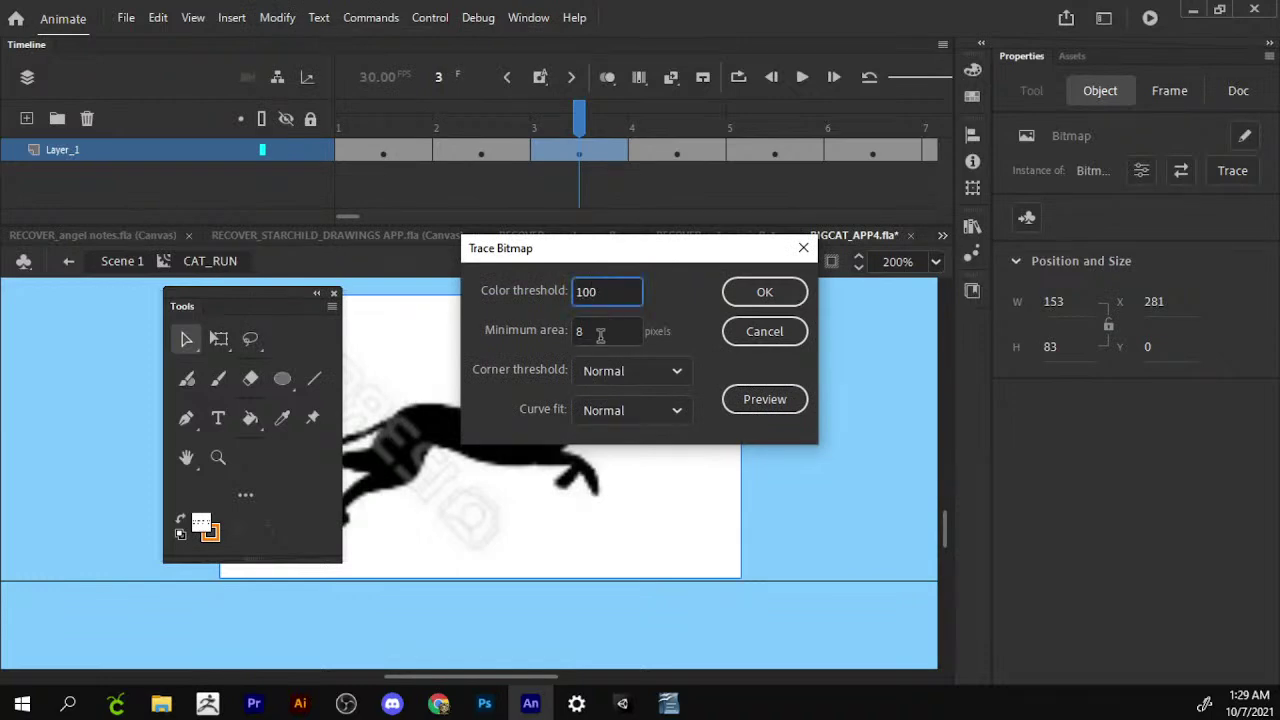
left_click_drag(600, 335, 514, 340)
mouse_move(621, 268)
left_mouse_down()
mouse_move(920, 180)
mouse_move(824, 202)
left_mouse_up()
left_click(1052, 310)
type("10")
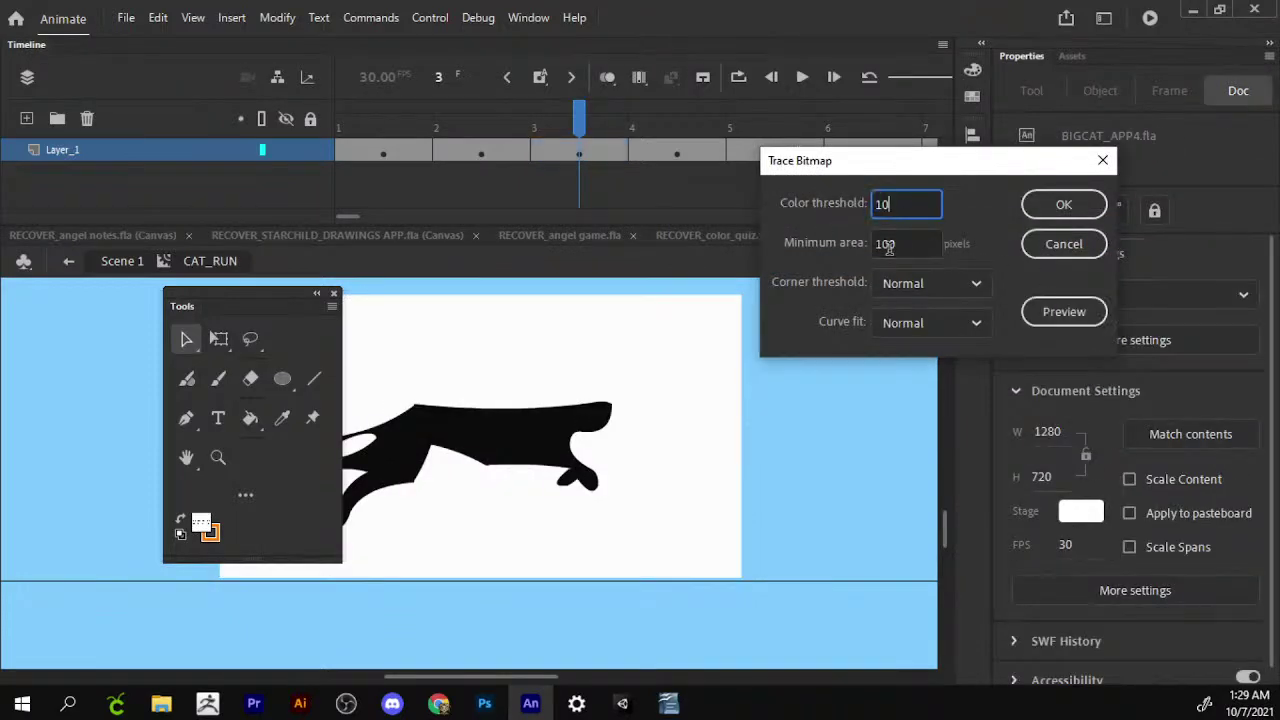
left_click_drag(920, 205, 842, 200)
type("2")
left_click_drag(920, 245, 830, 248)
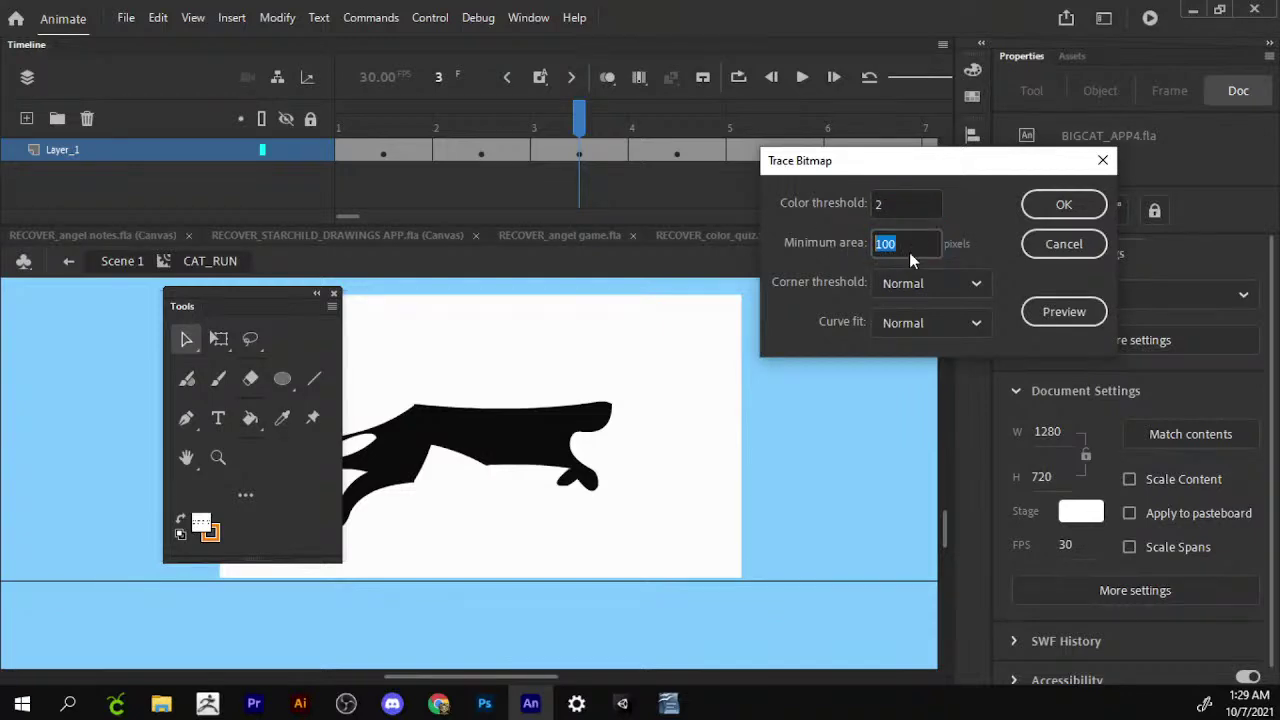
left_click(1078, 320)
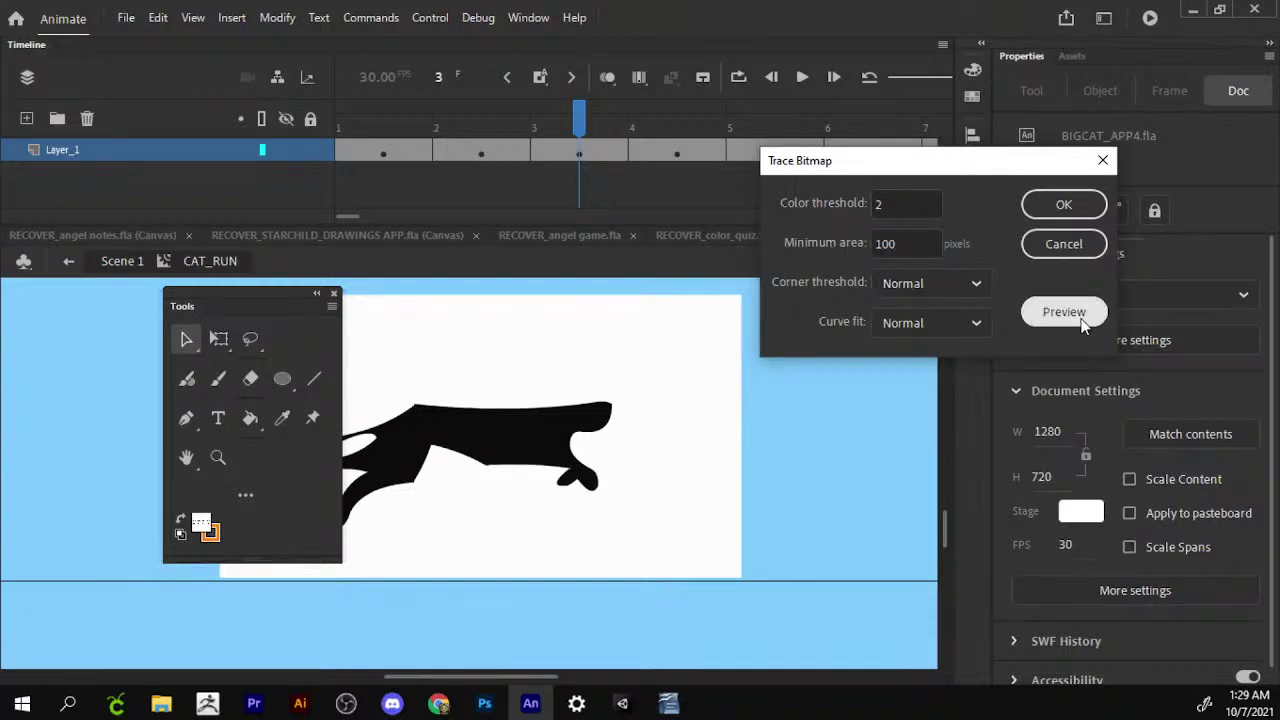
double_click(903, 240)
type("1")
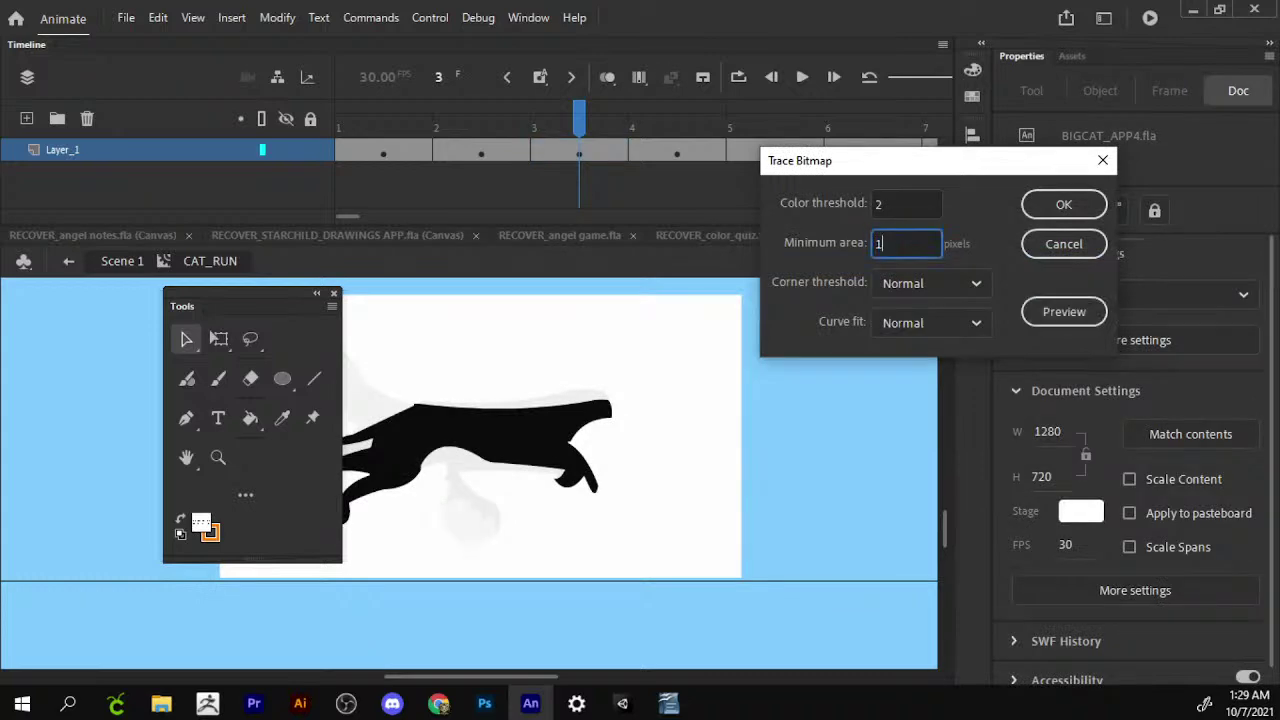
type("0")
left_click(1061, 326)
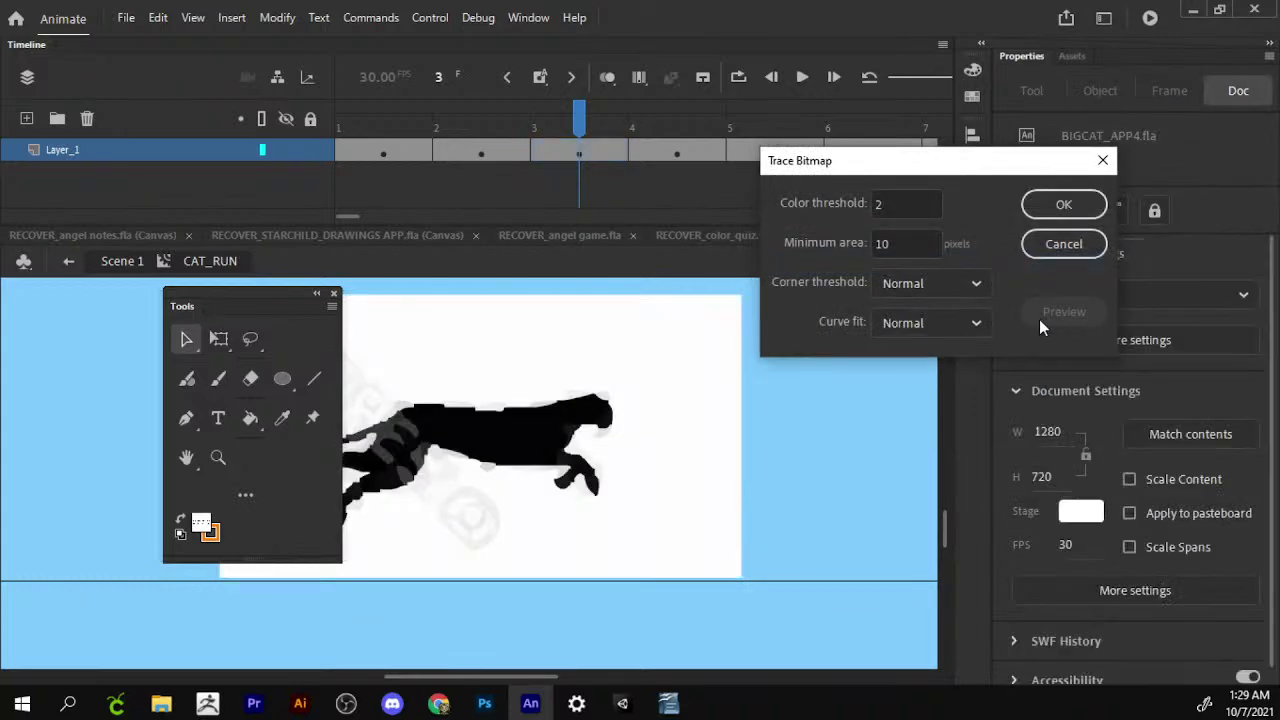
Compare more previews, then apply the trace with colour threshold 1 and minimum area 1.
left_click(880, 203)
type("2")
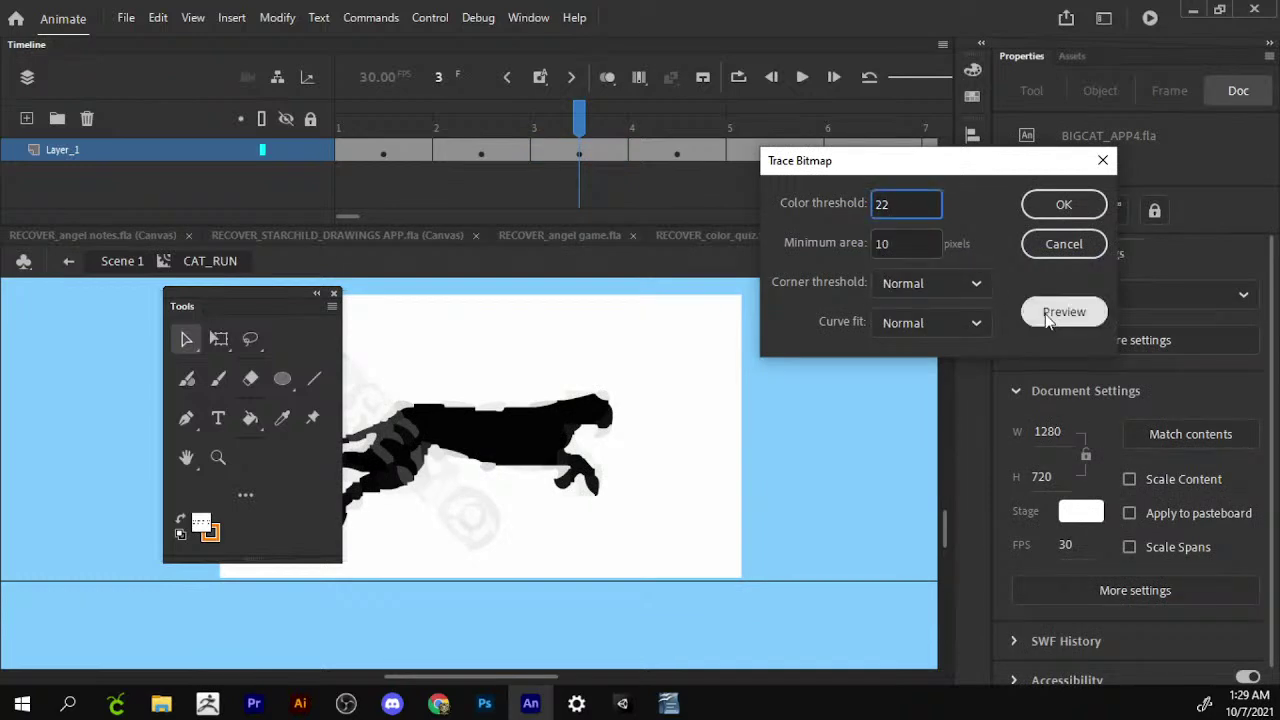
left_click(1053, 313)
double_click(925, 203)
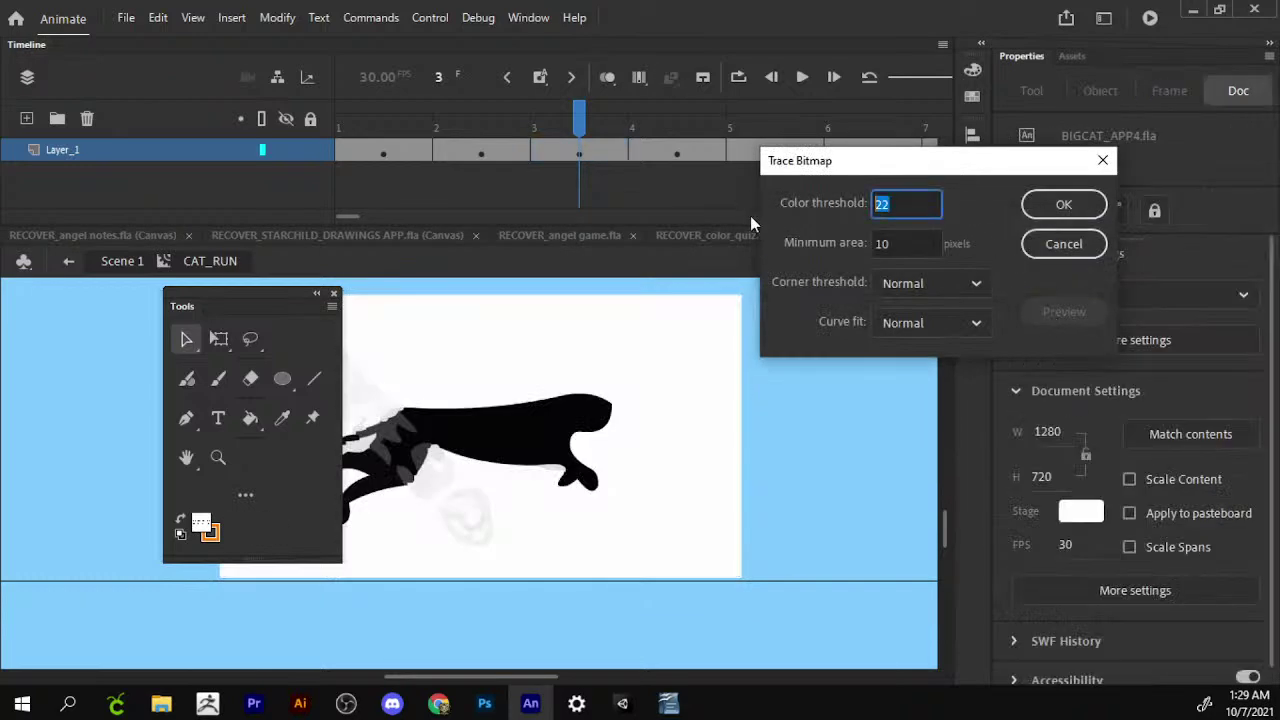
type("1")
left_click(1056, 313)
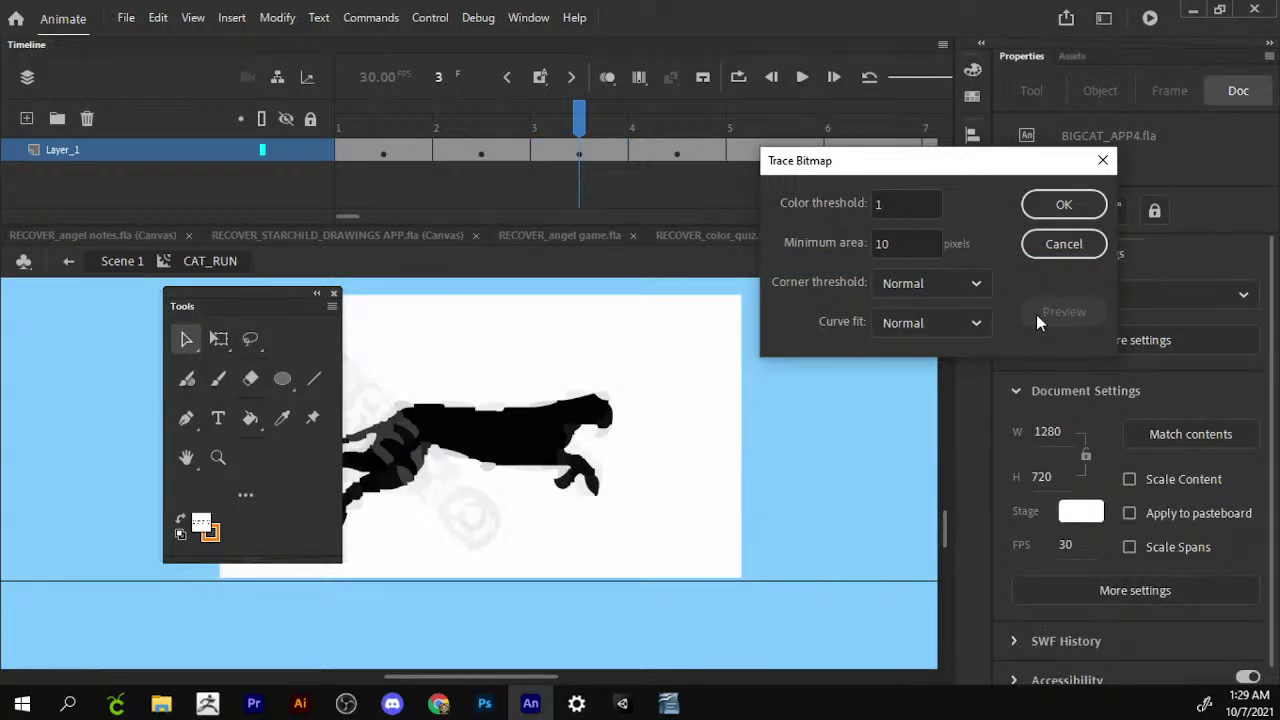
left_click(837, 243)
type("100")
left_click(1040, 308)
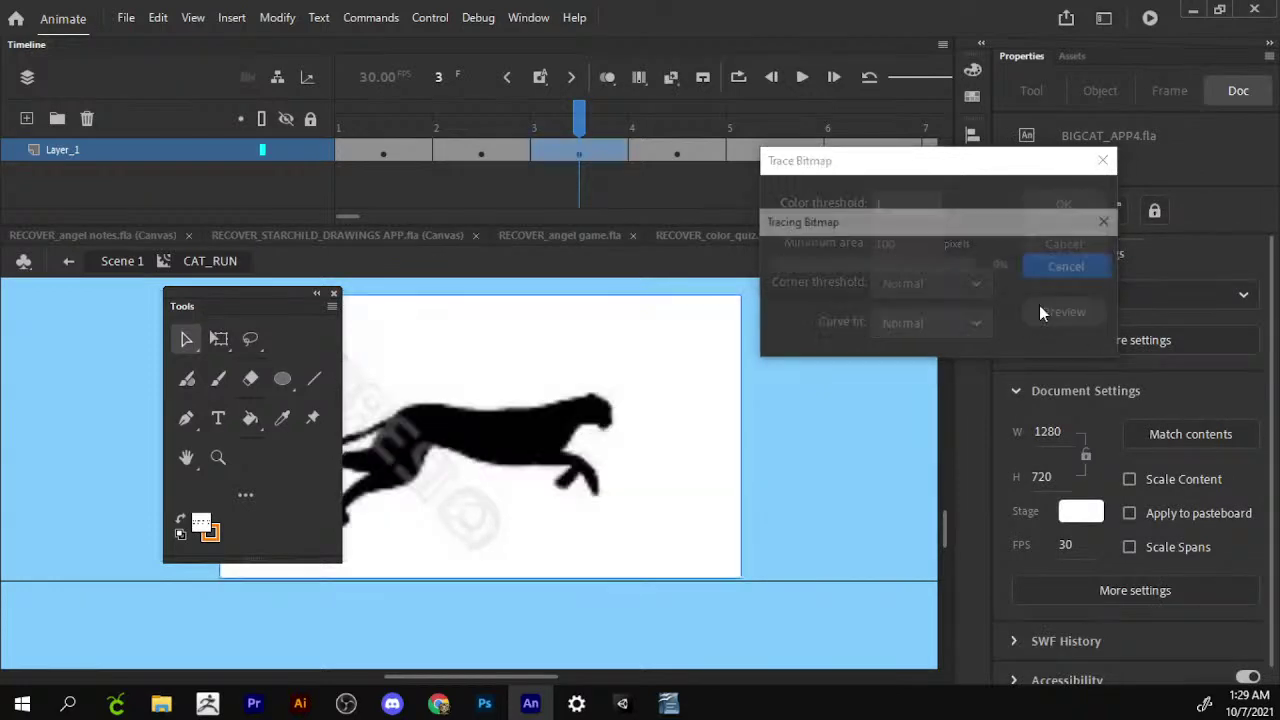
left_click(818, 242)
type("1")
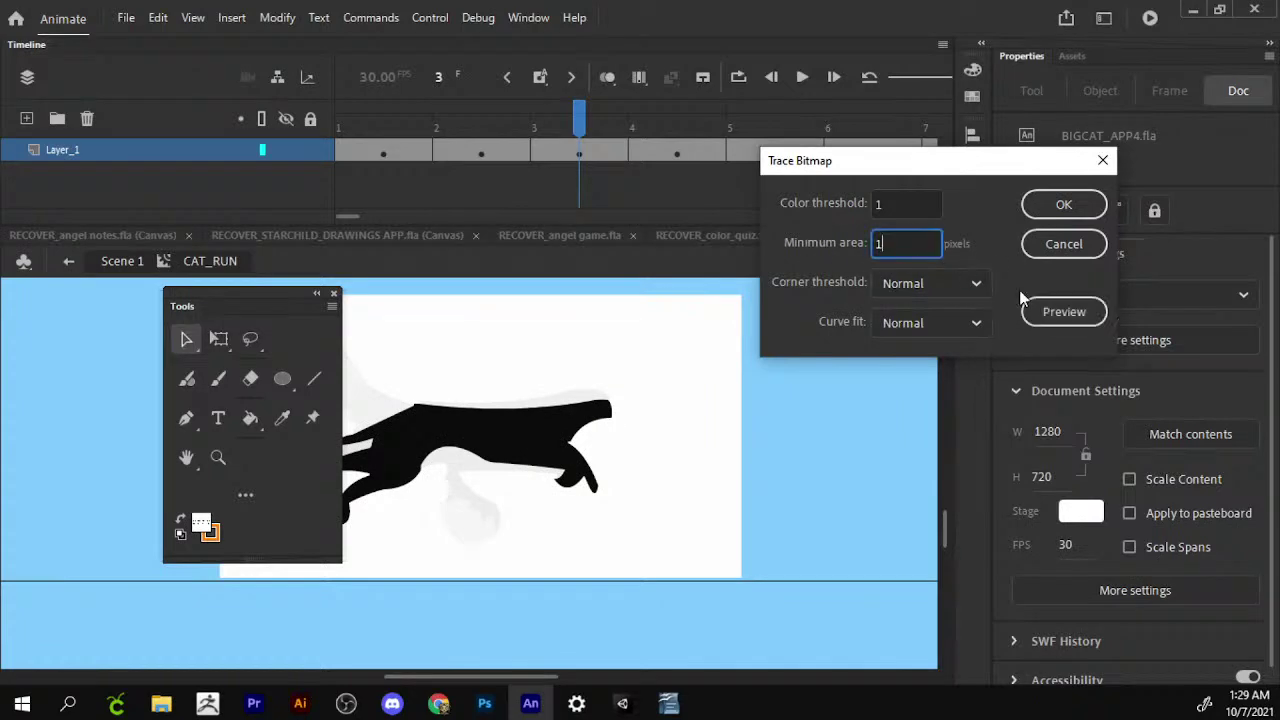
left_click(1052, 314)
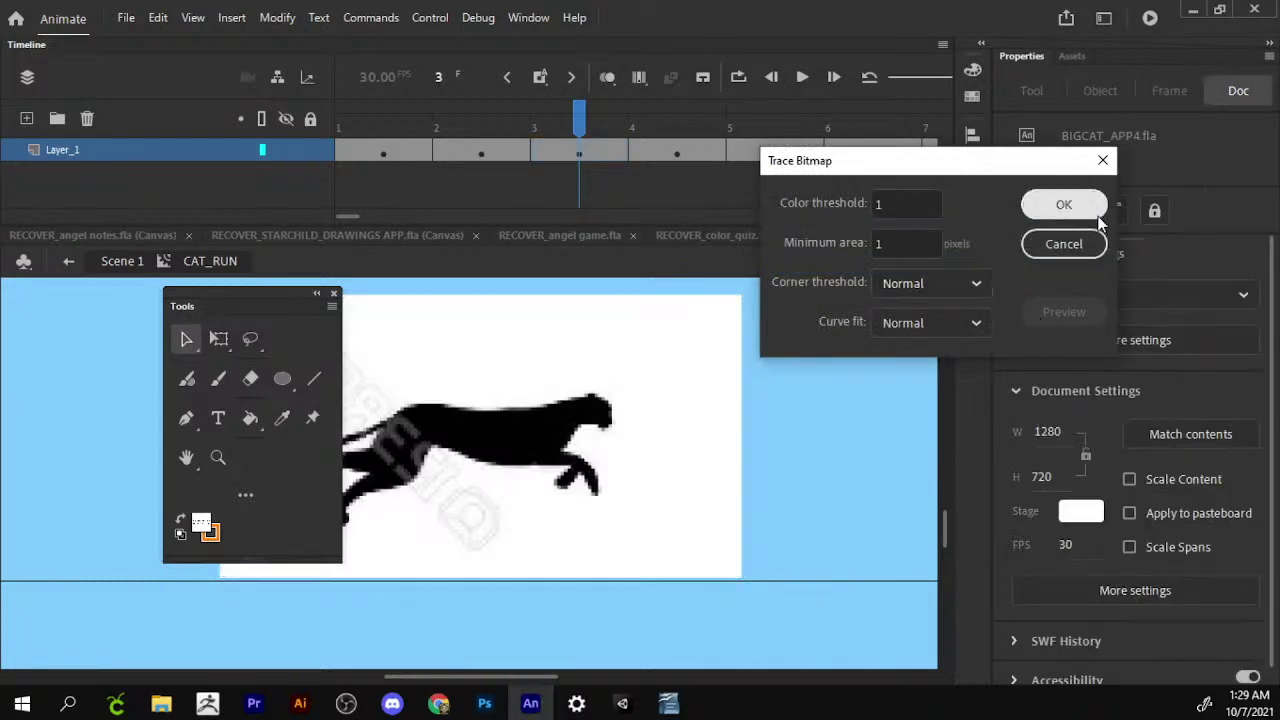
left_click(1072, 202)
Return to Scene 1 and edit CAT_RUN in place to view the traced cheetah.
left_click(820, 352)
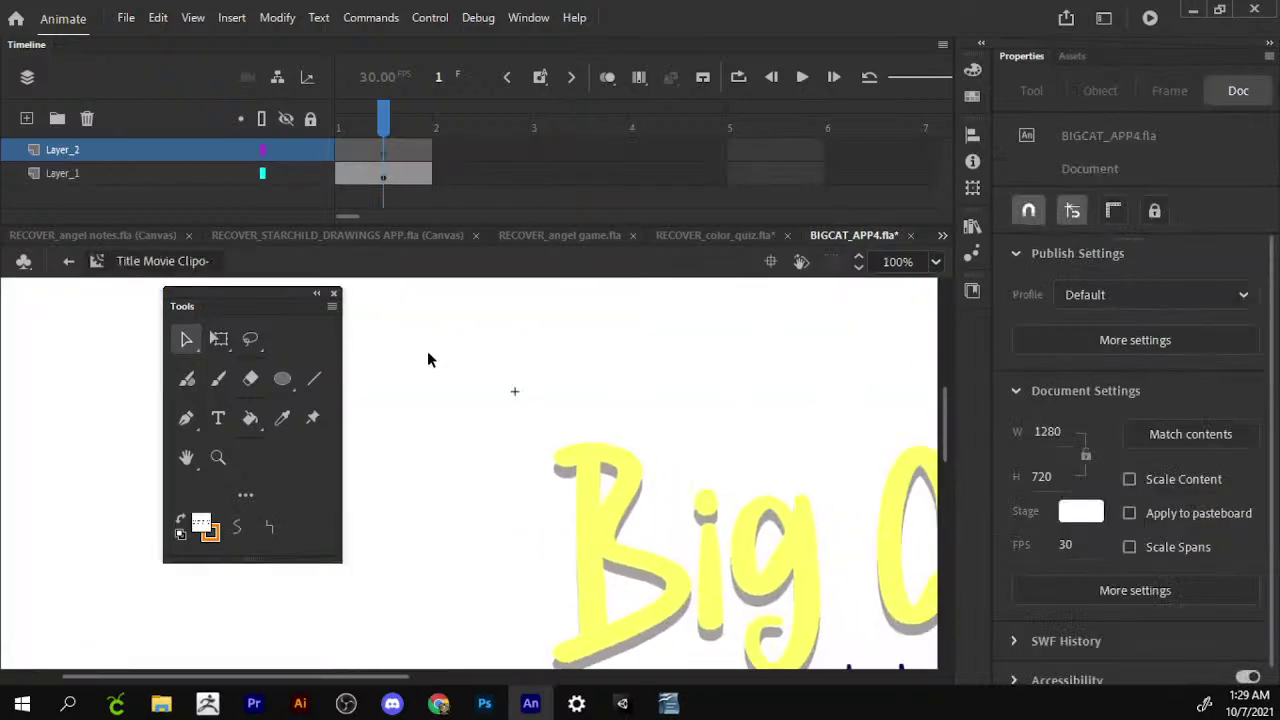
scroll(427, 360, "down", 2)
scroll(594, 466, "right", 5)
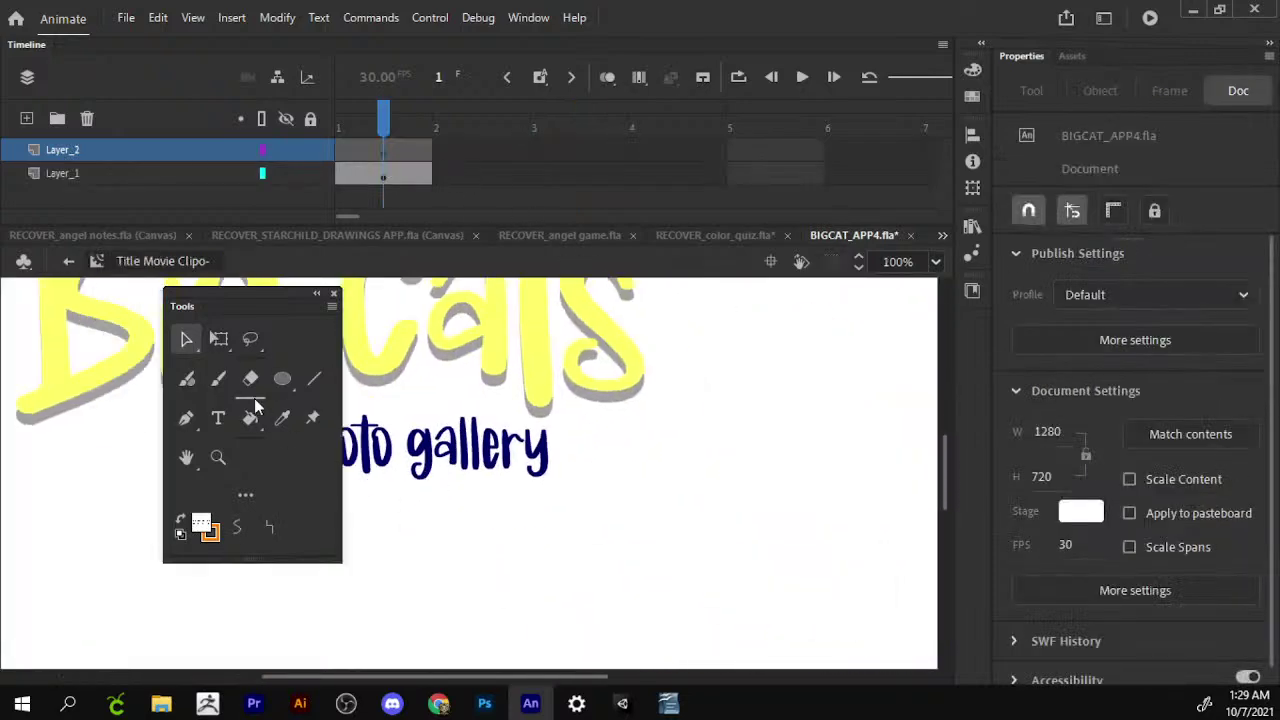
left_click(68, 263)
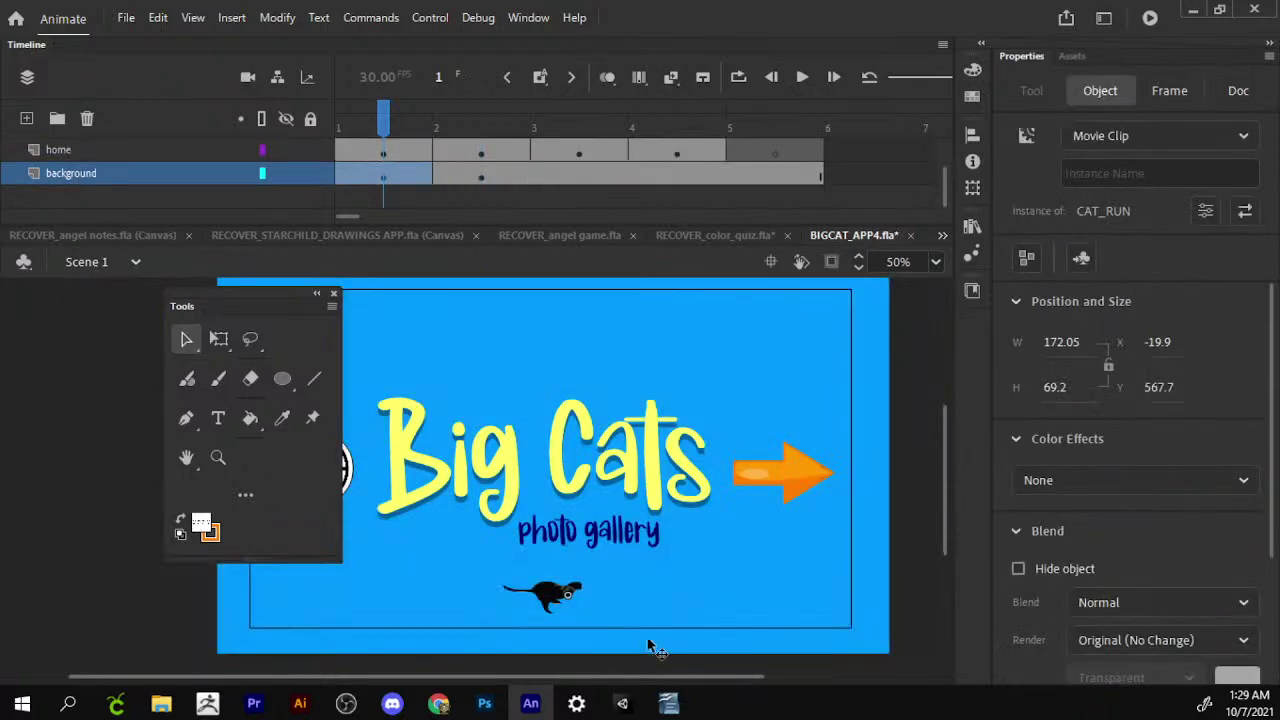
double_click(557, 598)
left_click(552, 568)
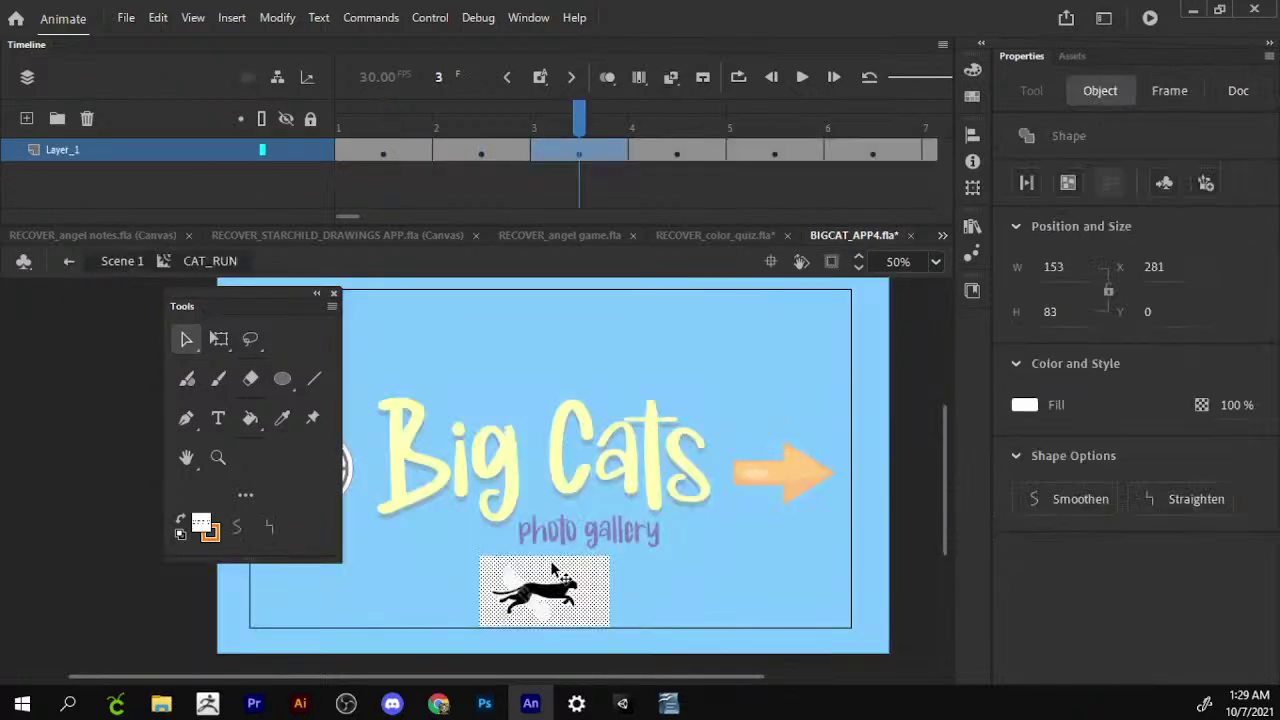
left_click(586, 580)
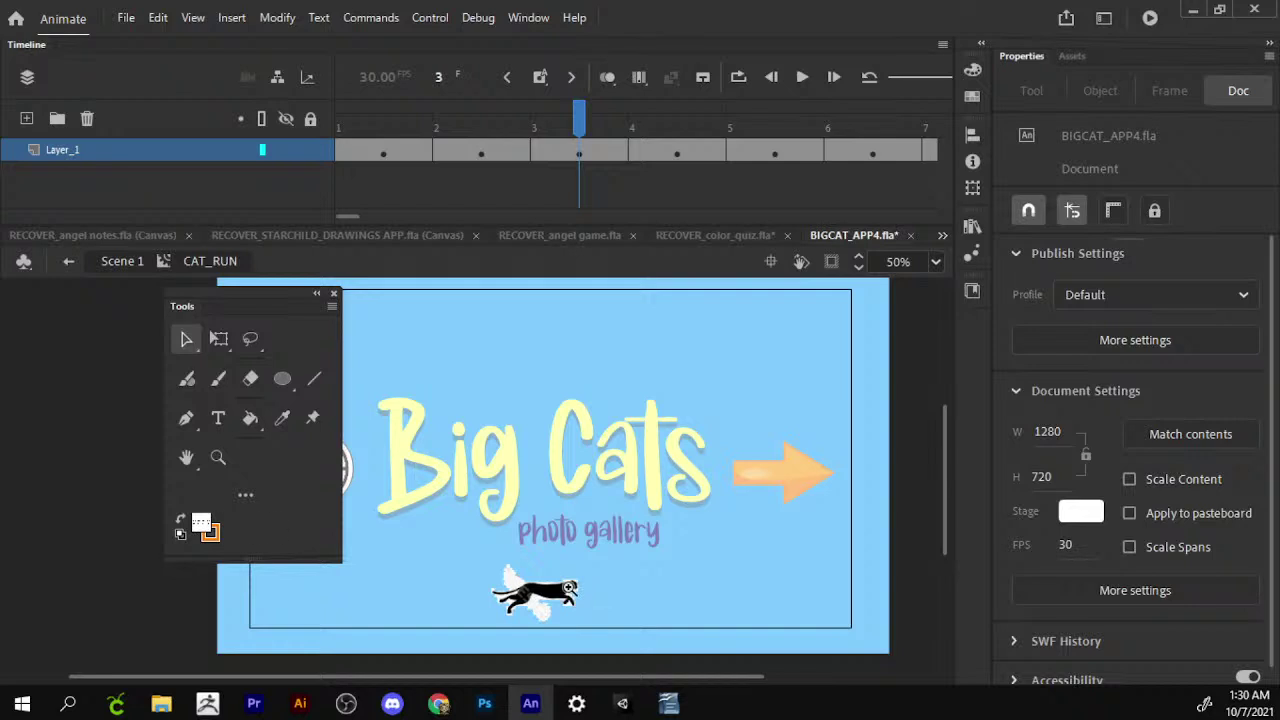
Zoom in and delete the three stray white blobs around the frame 3 cat.
key("z")
left_click(554, 594)
left_click(486, 563)
left_click_drag(486, 563, 532, 628)
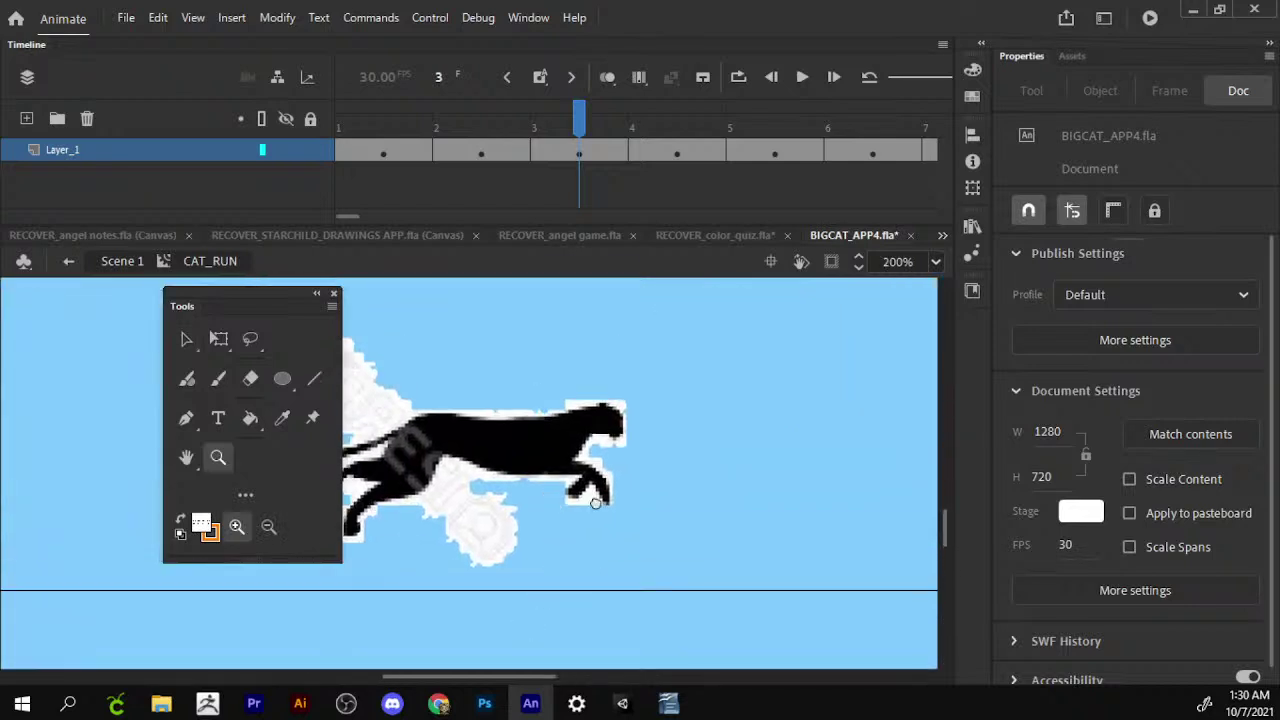
scroll(596, 503, "left", 3)
key("v")
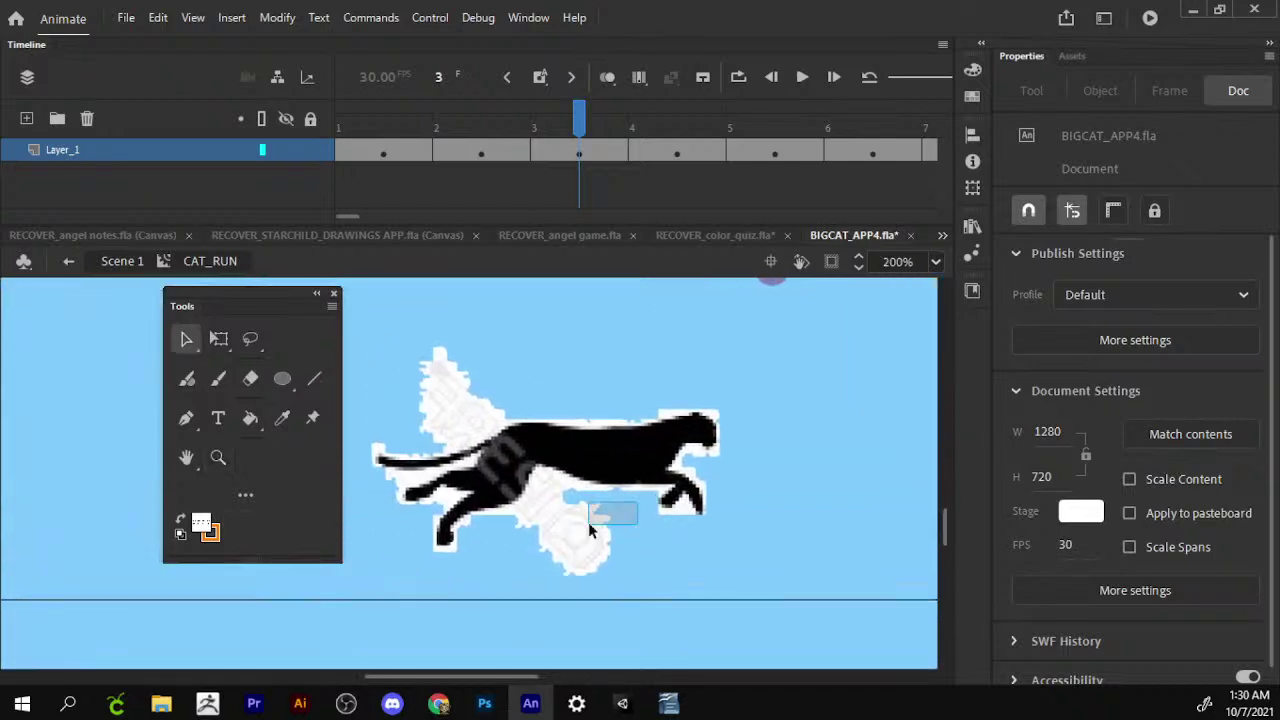
left_click_drag(588, 522, 529, 584)
key("Delete")
left_click_drag(512, 322, 407, 401)
key("Delete")
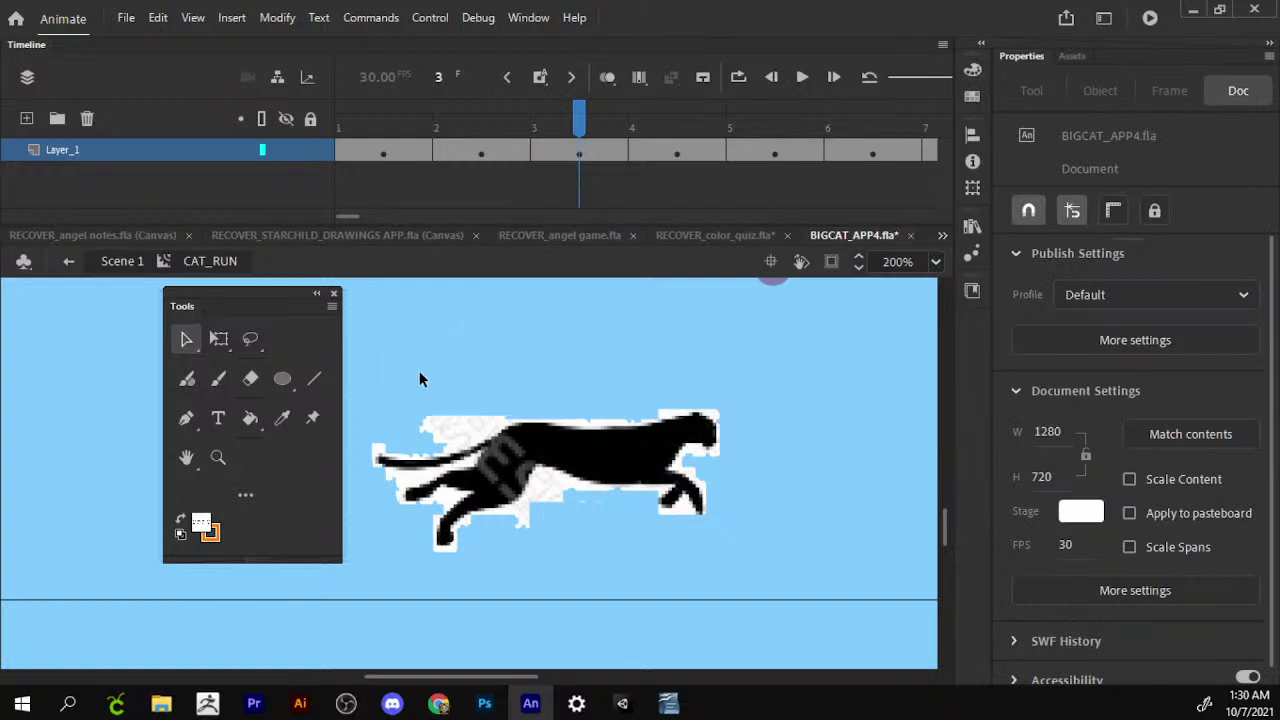
left_click_drag(400, 354, 490, 456)
key("Delete")
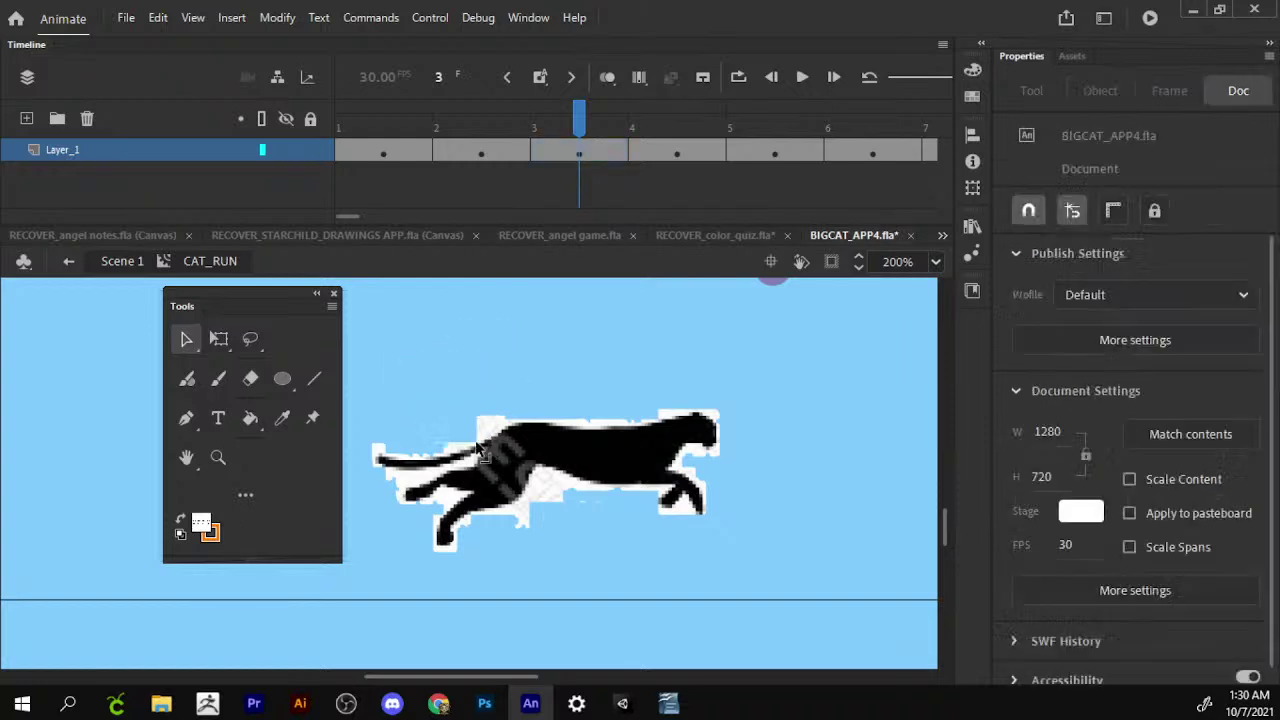
Trace the frame 4 cheetah bitmap into vector shapes.
left_click(684, 150)
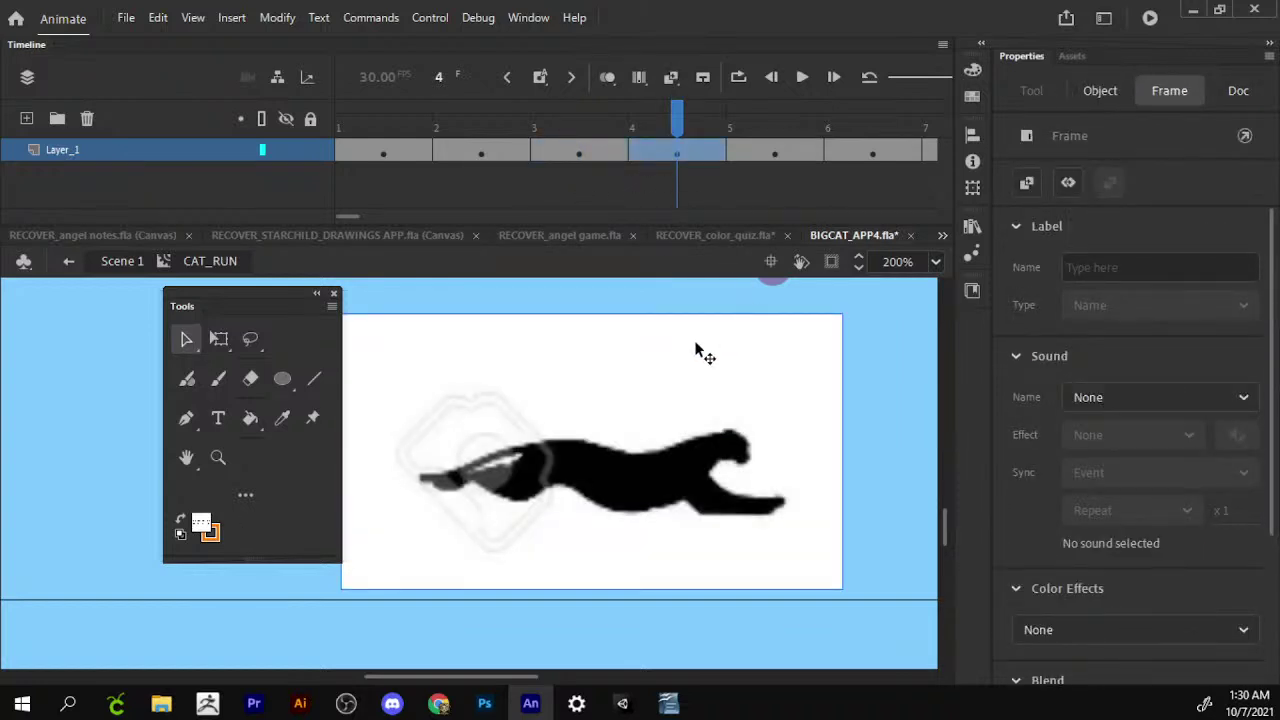
left_click(277, 17)
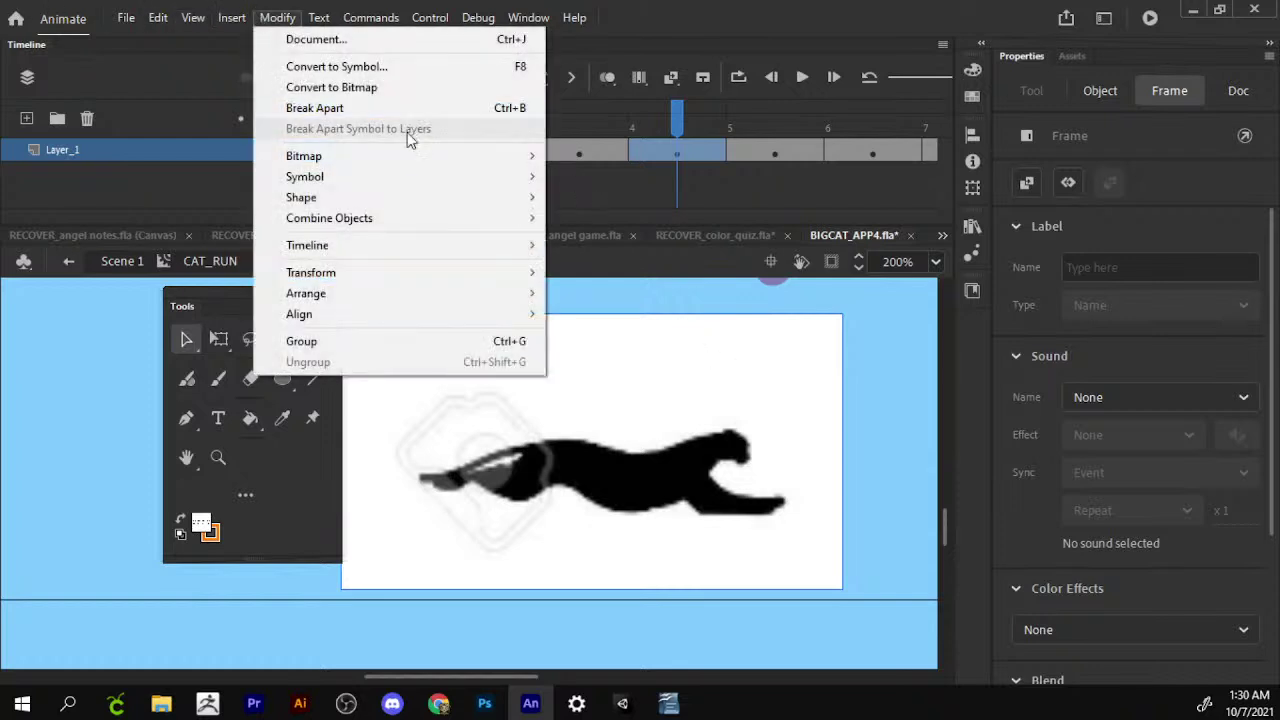
mouse_move(304, 156)
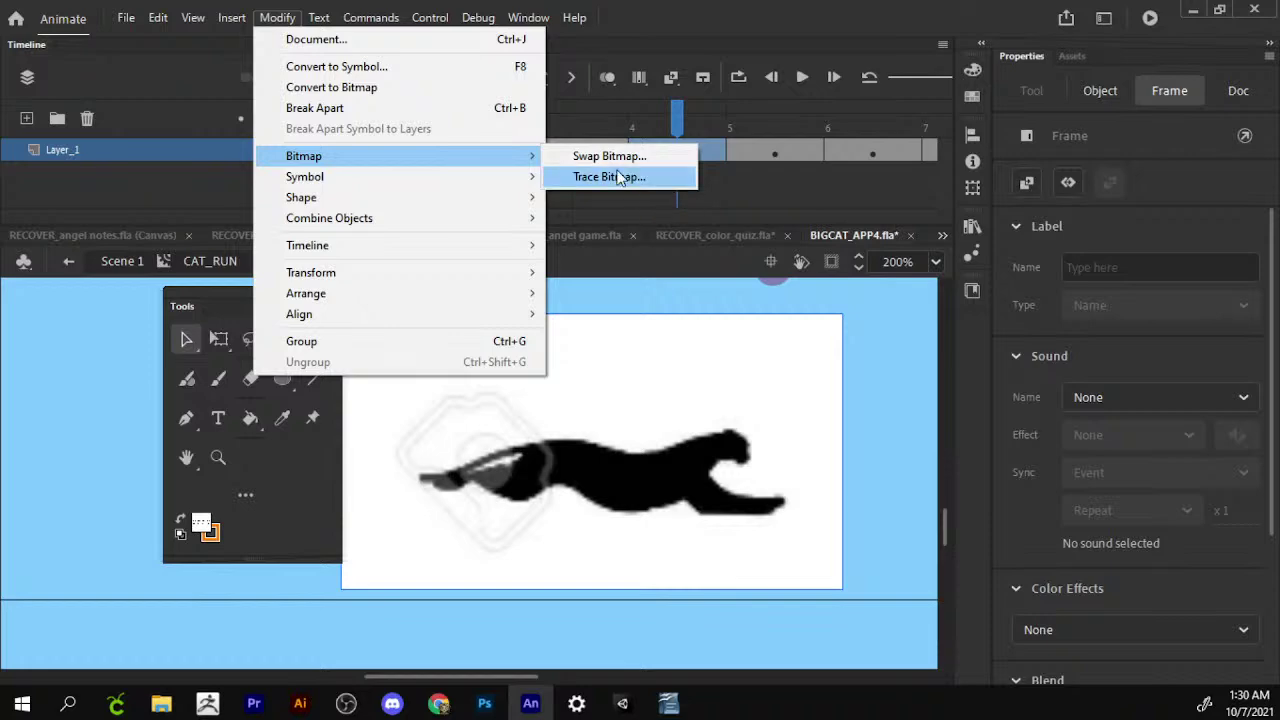
left_click(620, 178)
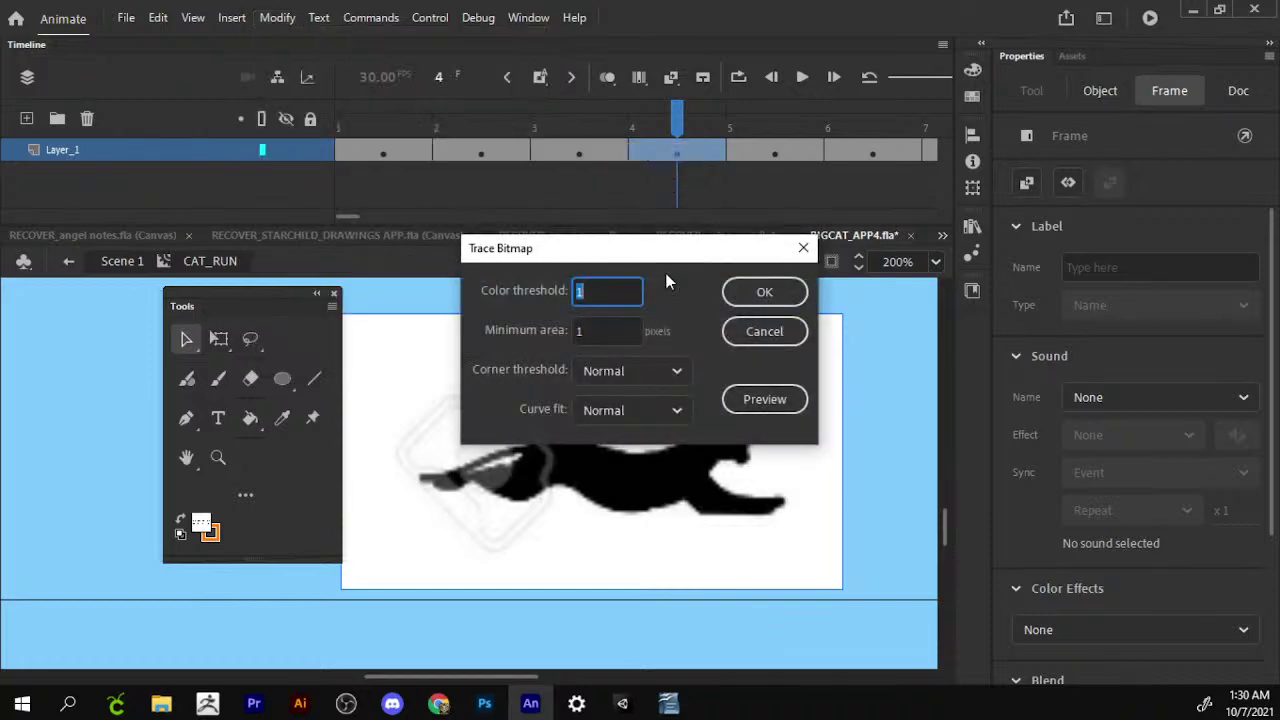
left_click(745, 398)
left_click(766, 291)
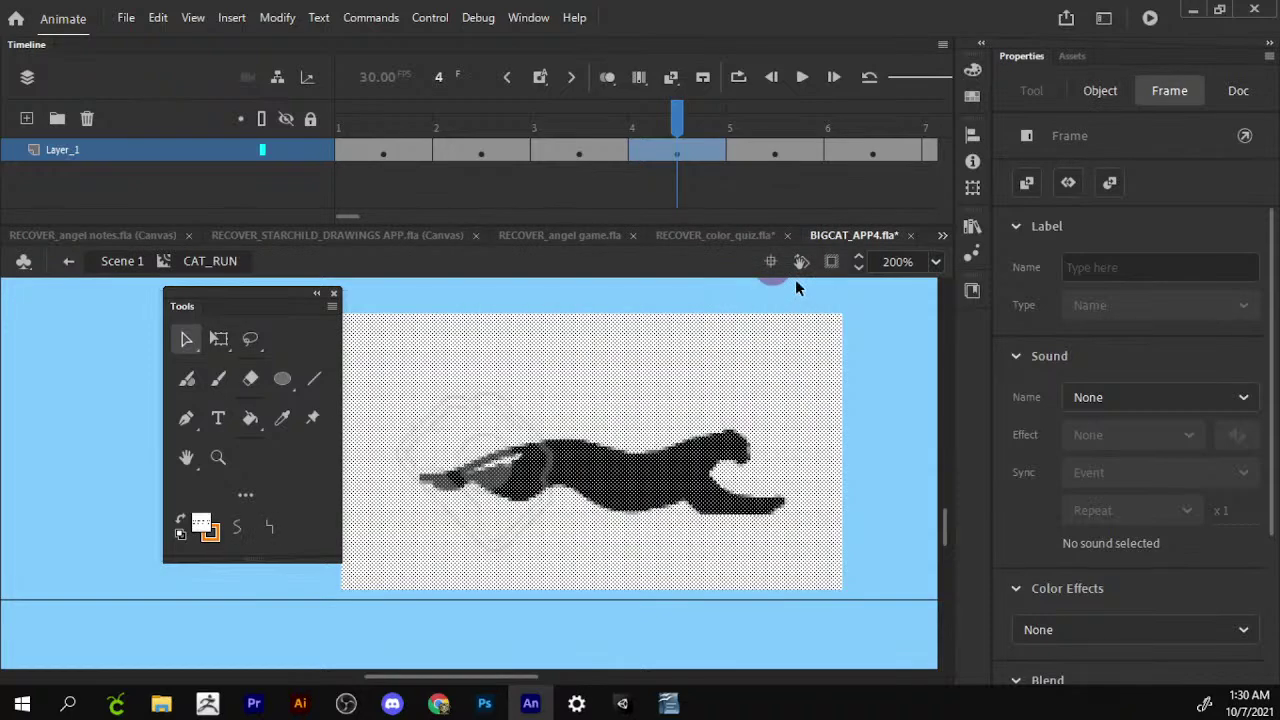
Delete the frame 4 cat's white background, stray pieces above its head and fringe below.
left_click(796, 279)
key("Delete")
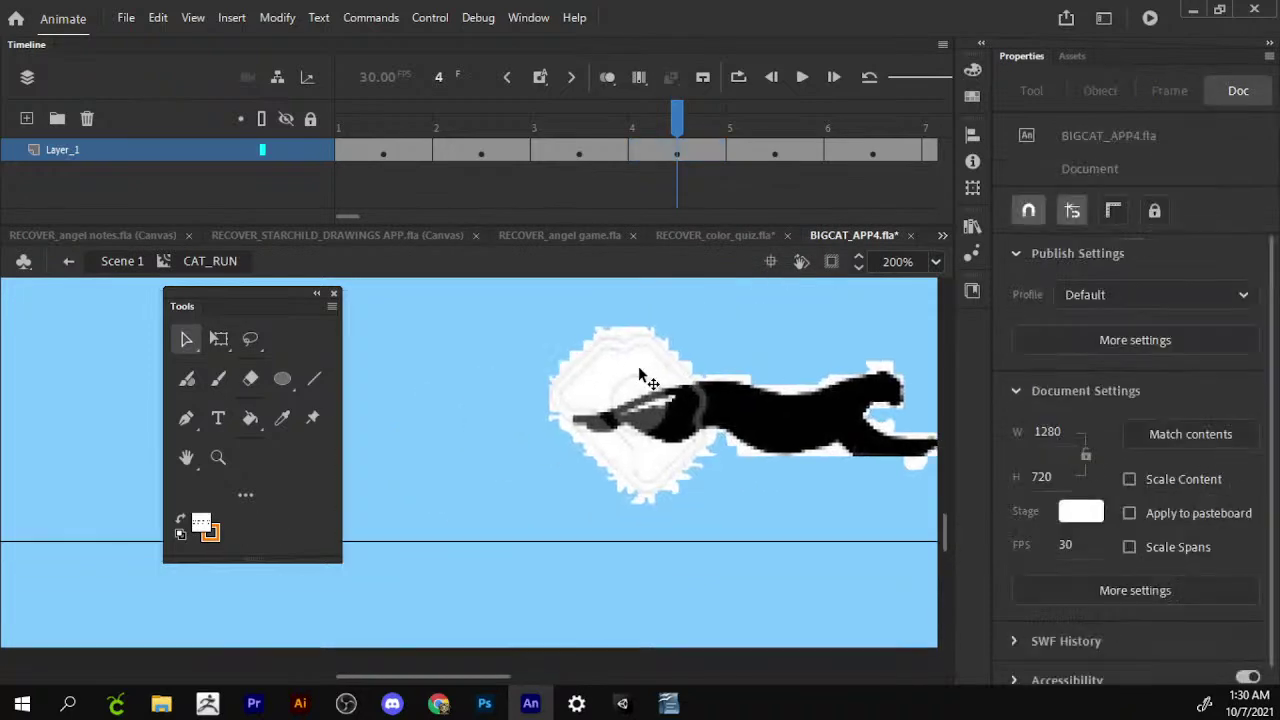
left_click(641, 376)
scroll(648, 397, "right", 3)
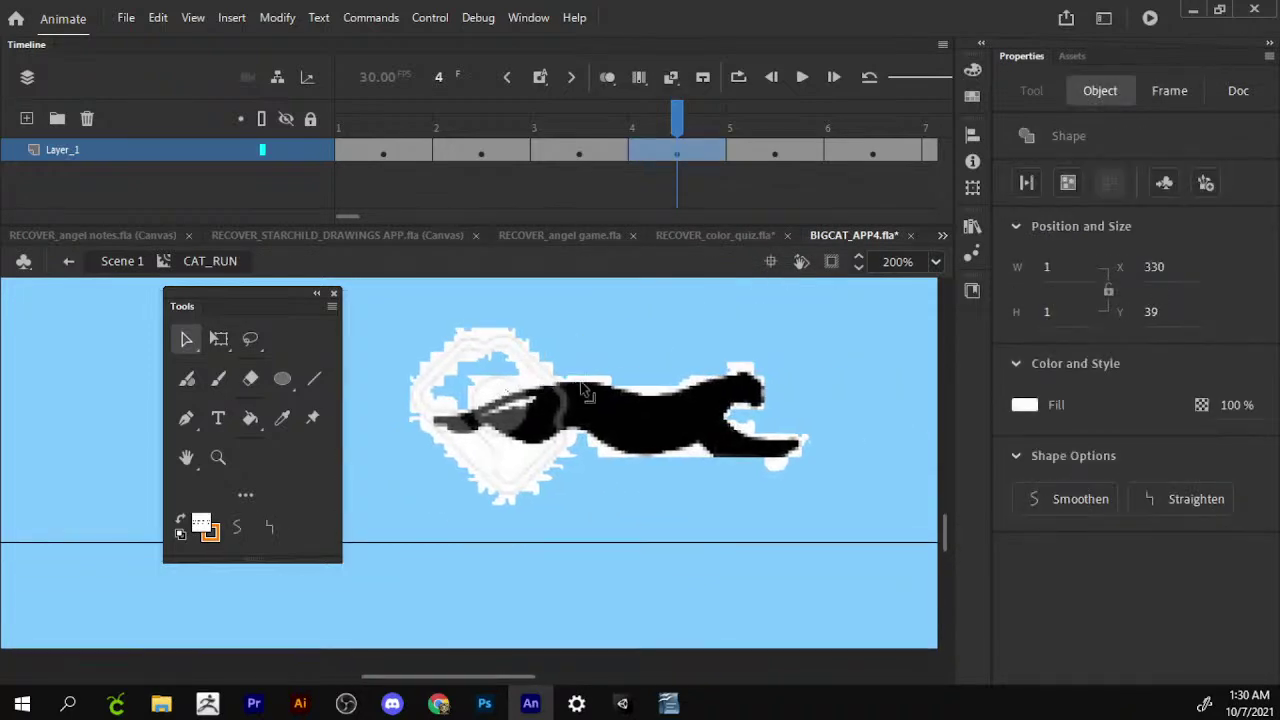
left_click_drag(543, 313, 414, 364)
left_click_drag(512, 314, 429, 380)
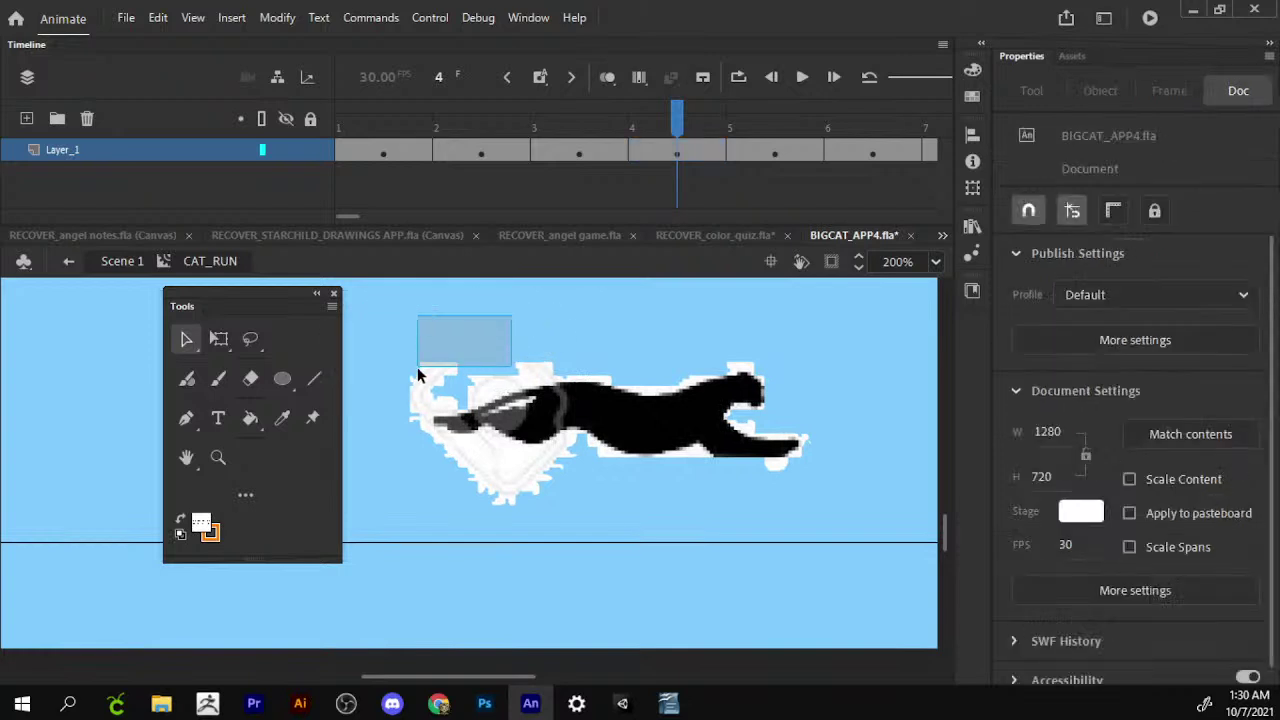
key("Delete")
left_click_drag(578, 530, 443, 455)
key("Delete")
left_click_drag(563, 494, 449, 452)
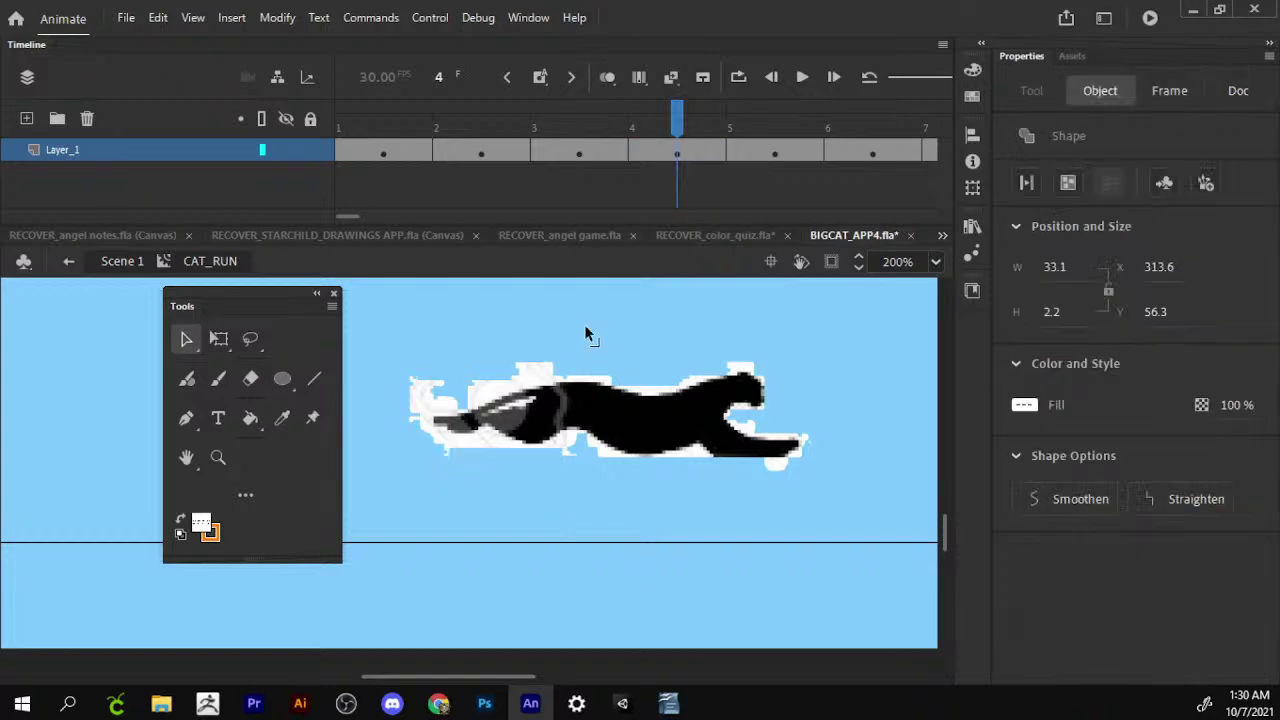
key("Delete")
left_click(765, 160)
Trace the frame 5 cheetah to vectors and delete its white background.
scroll(735, 380, "up", 2)
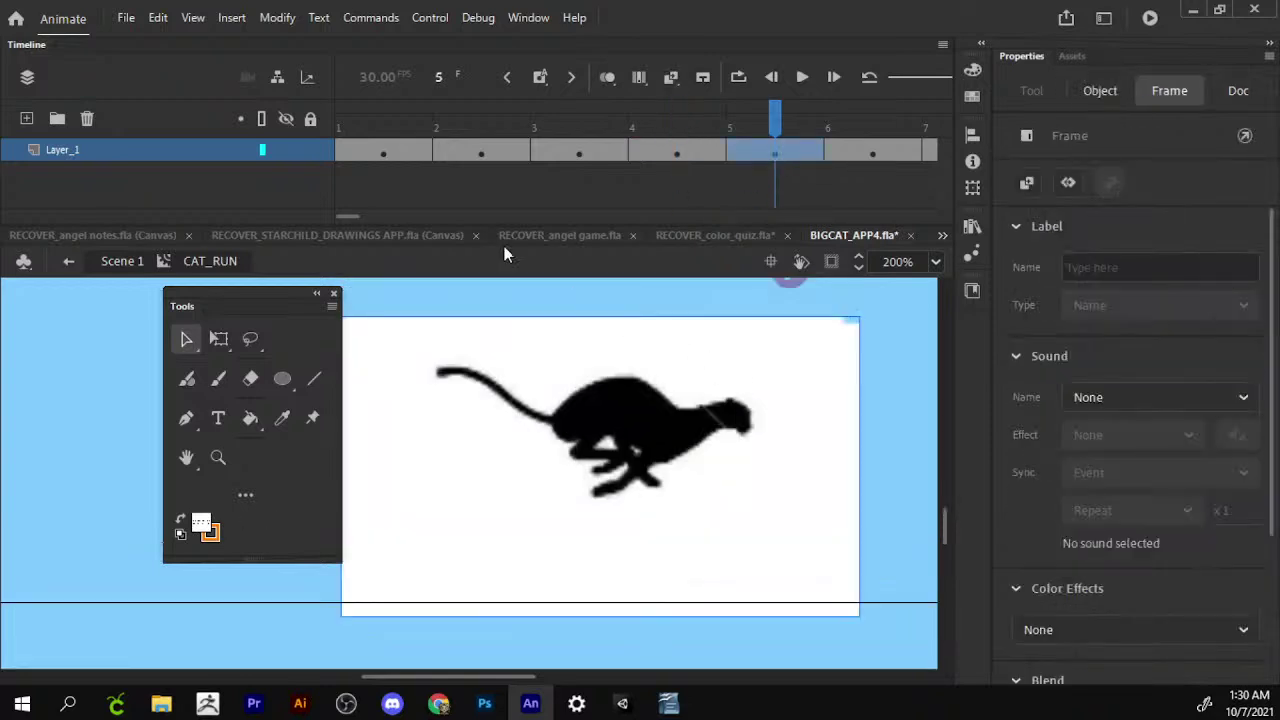
left_click(277, 17)
mouse_move(301, 197)
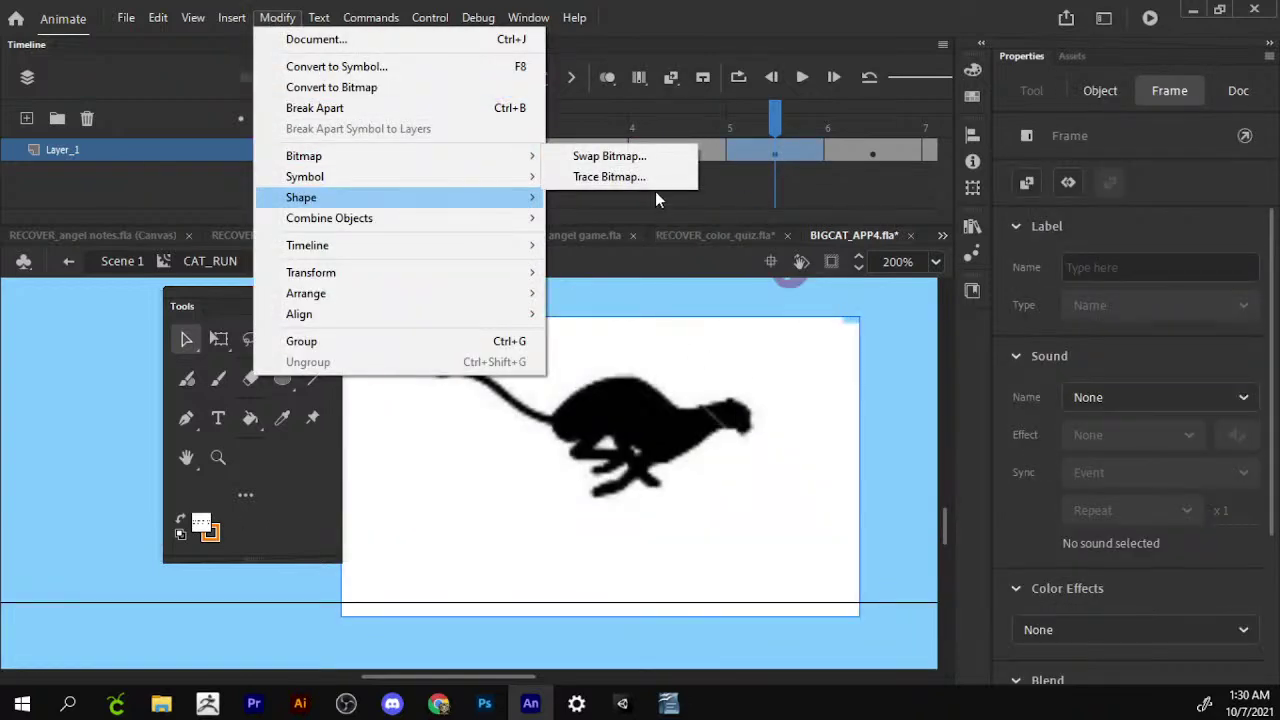
left_click(650, 177)
left_click(782, 396)
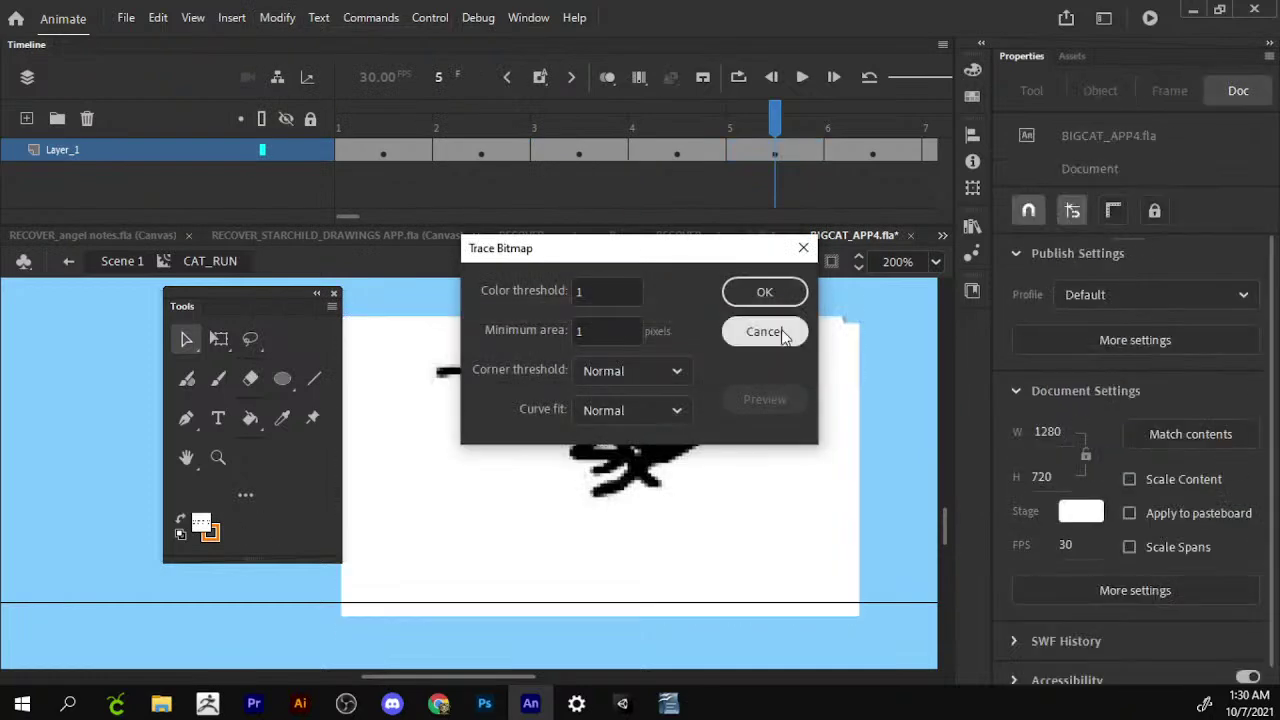
left_click(768, 294)
left_click(768, 295)
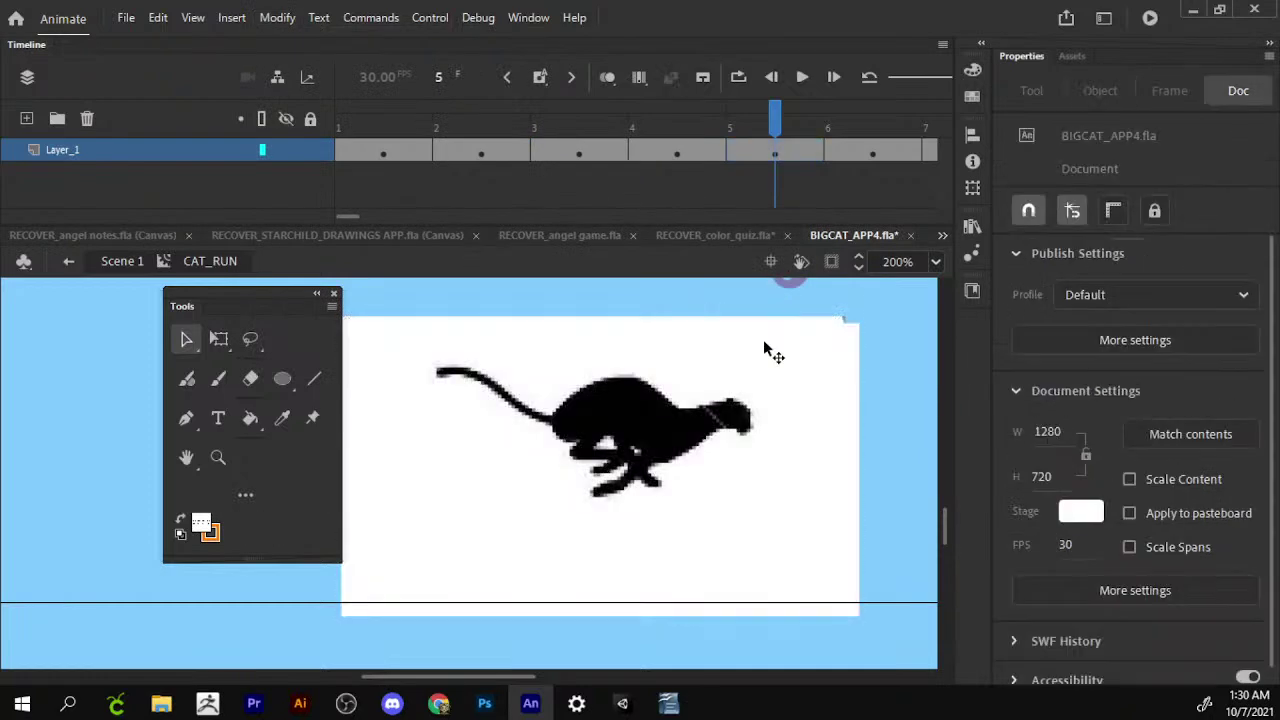
left_click(765, 345)
key("Delete")
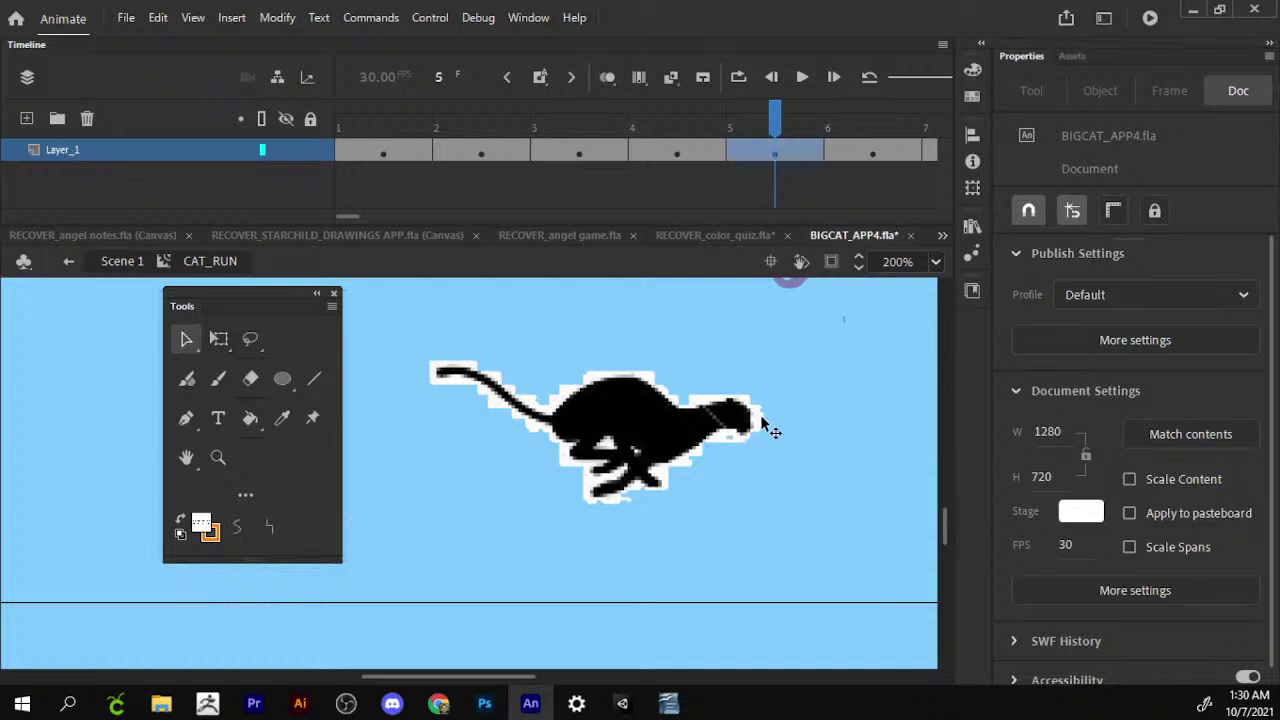
left_click_drag(770, 428, 685, 523)
Trace the frame 6 cheetah to vectors and delete its white background.
left_click(868, 155)
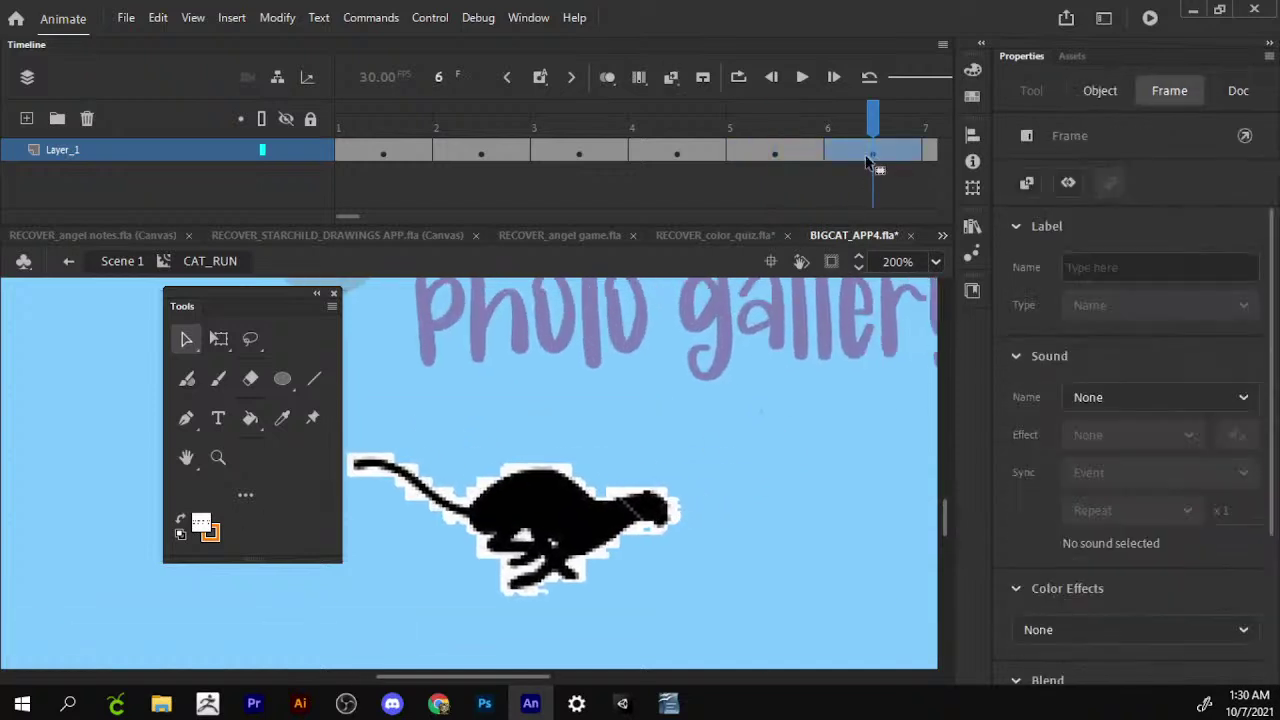
left_click(277, 17)
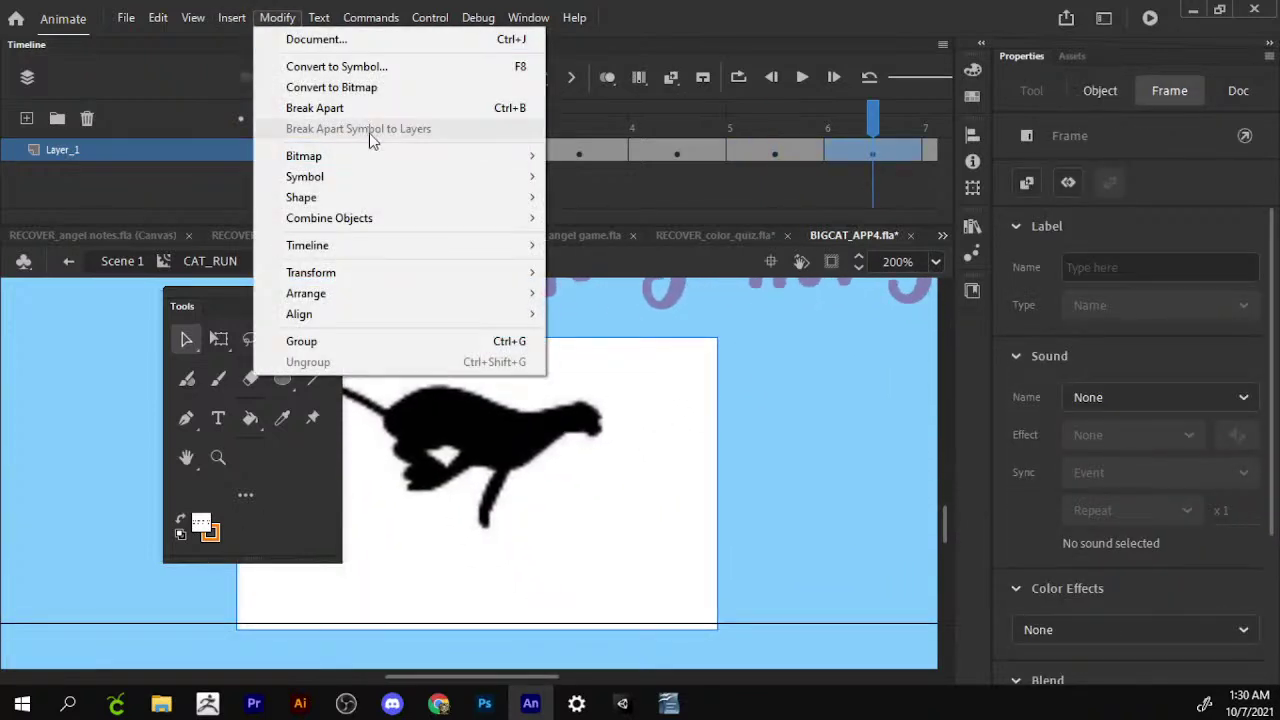
left_click(651, 174)
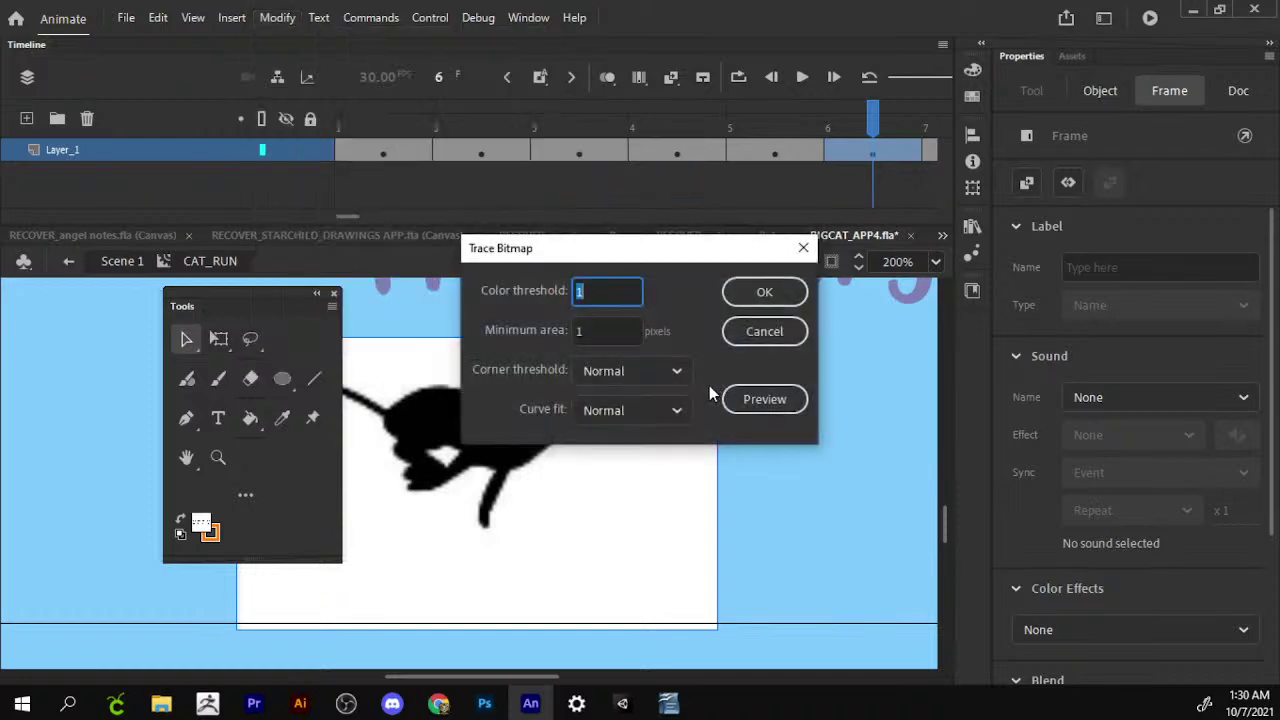
left_click(785, 399)
left_click(795, 297)
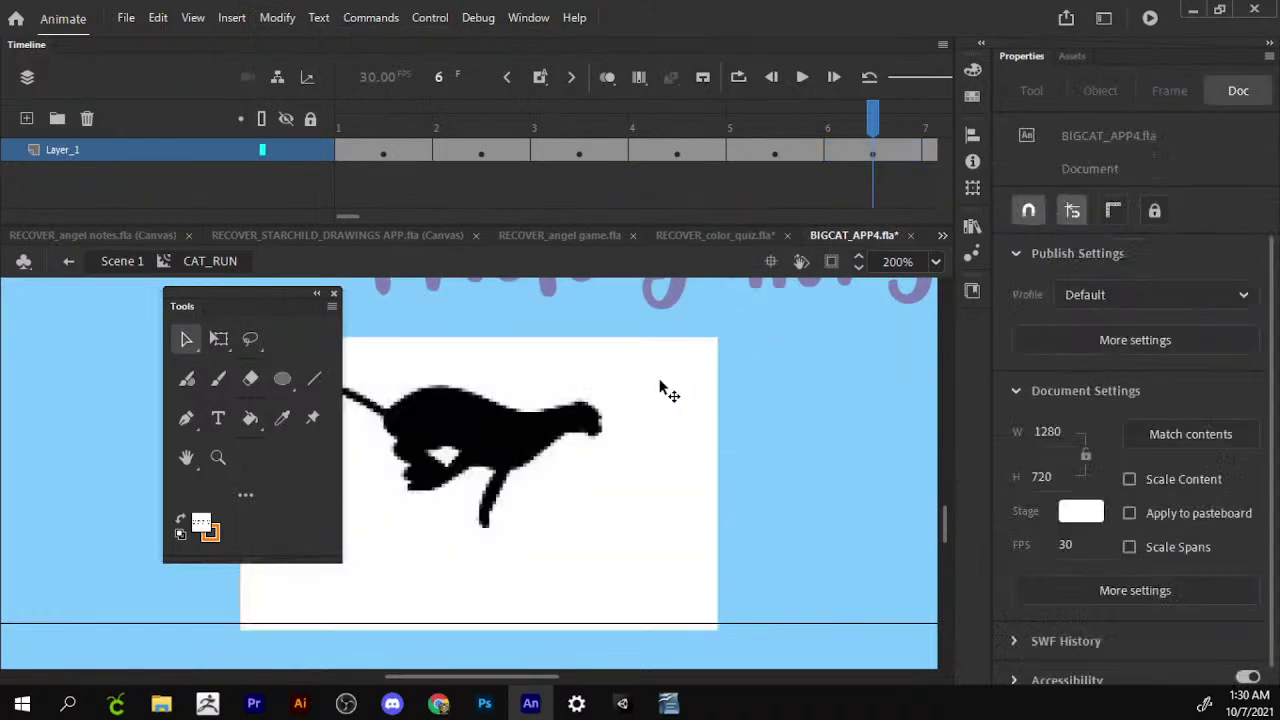
left_click(660, 400)
key("Delete")
scroll(659, 422, "up", 2)
scroll(611, 497, "right", 2)
scroll(417, 379, "left", 3)
scroll(417, 379, "down", 1)
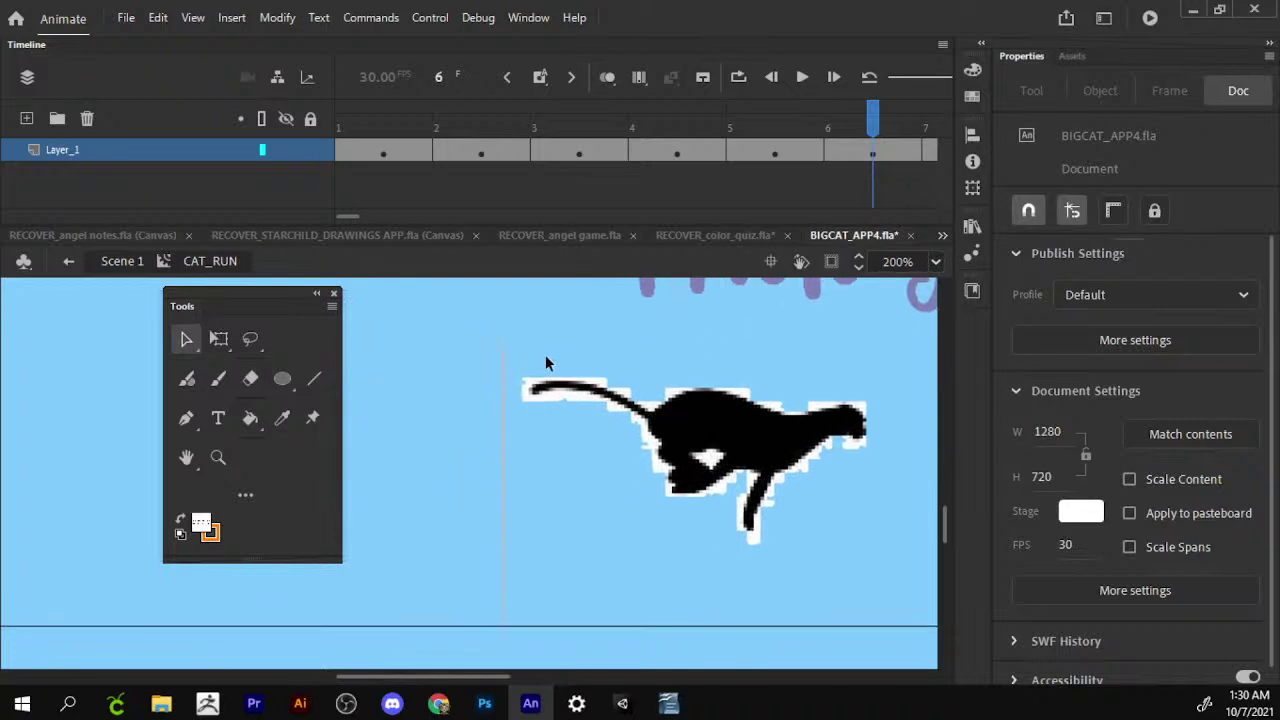
left_click_drag(443, 327, 513, 680)
Trace the frame 8 cheetah to vectors and delete its white background.
mouse_move(880, 112)
left_mouse_down()
mouse_move(886, 143)
mouse_move(285, 112)
left_mouse_up()
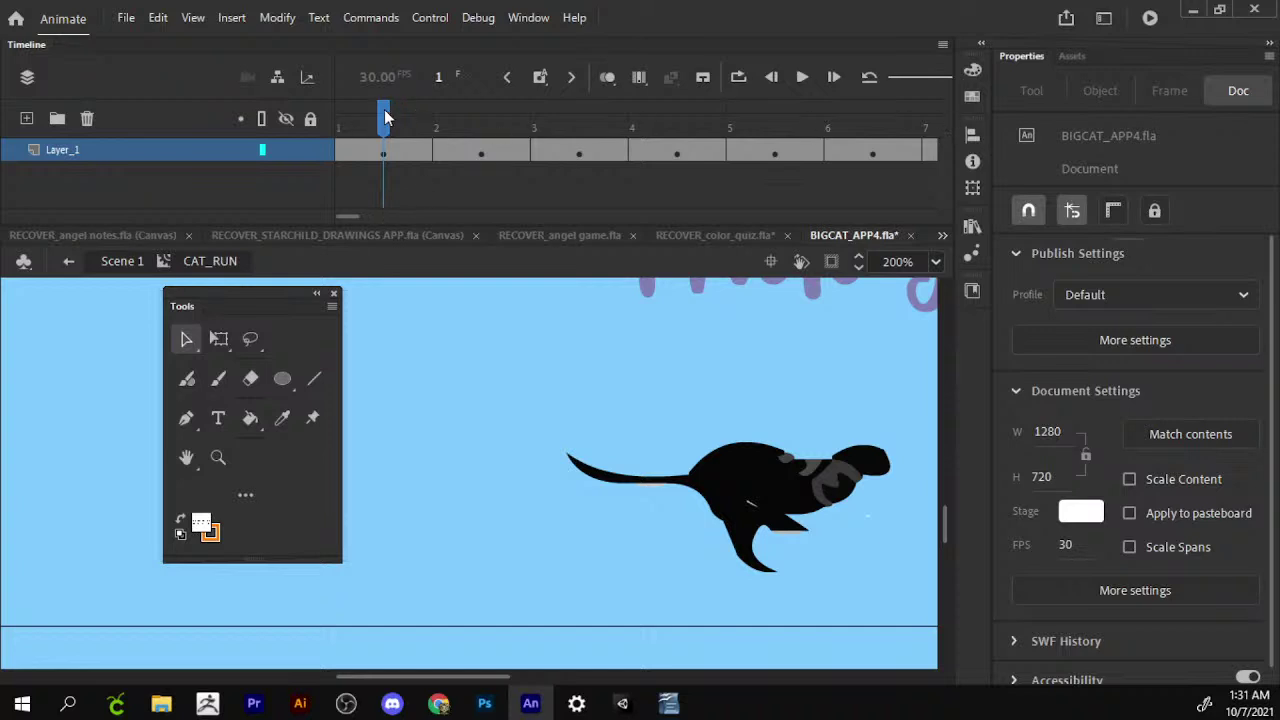
left_click_drag(384, 117, 1005, 205)
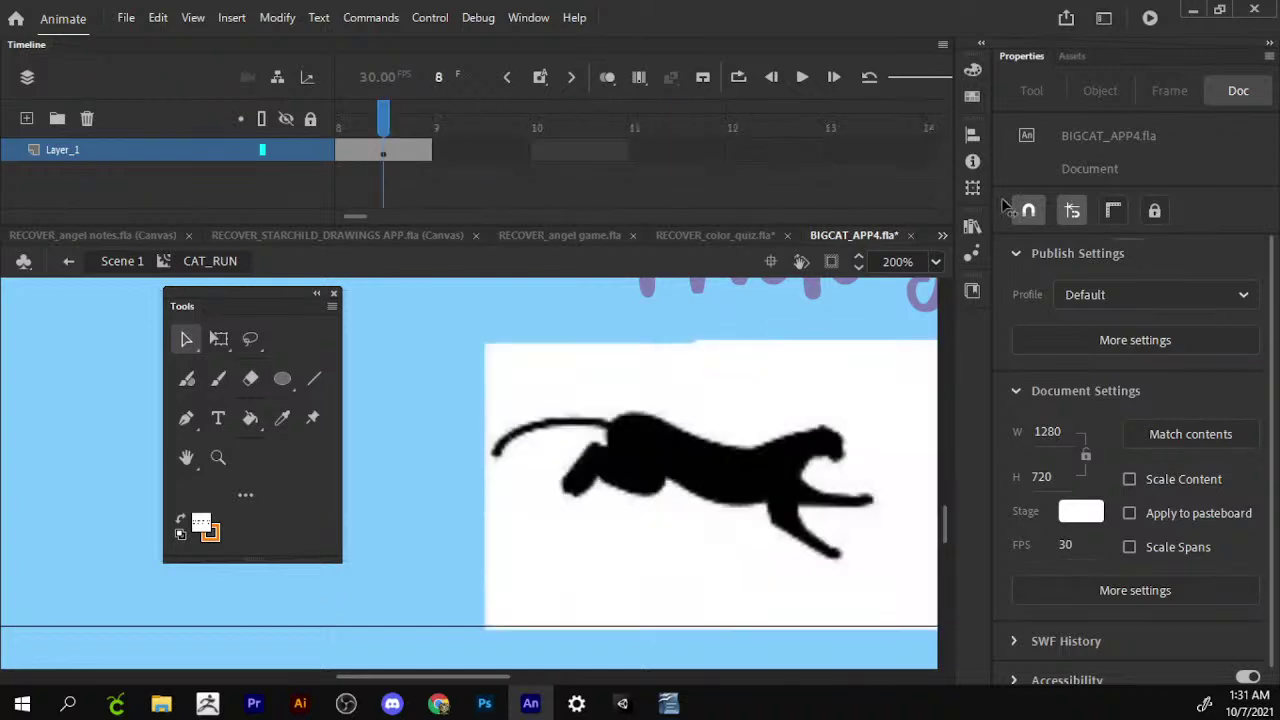
left_click(583, 394)
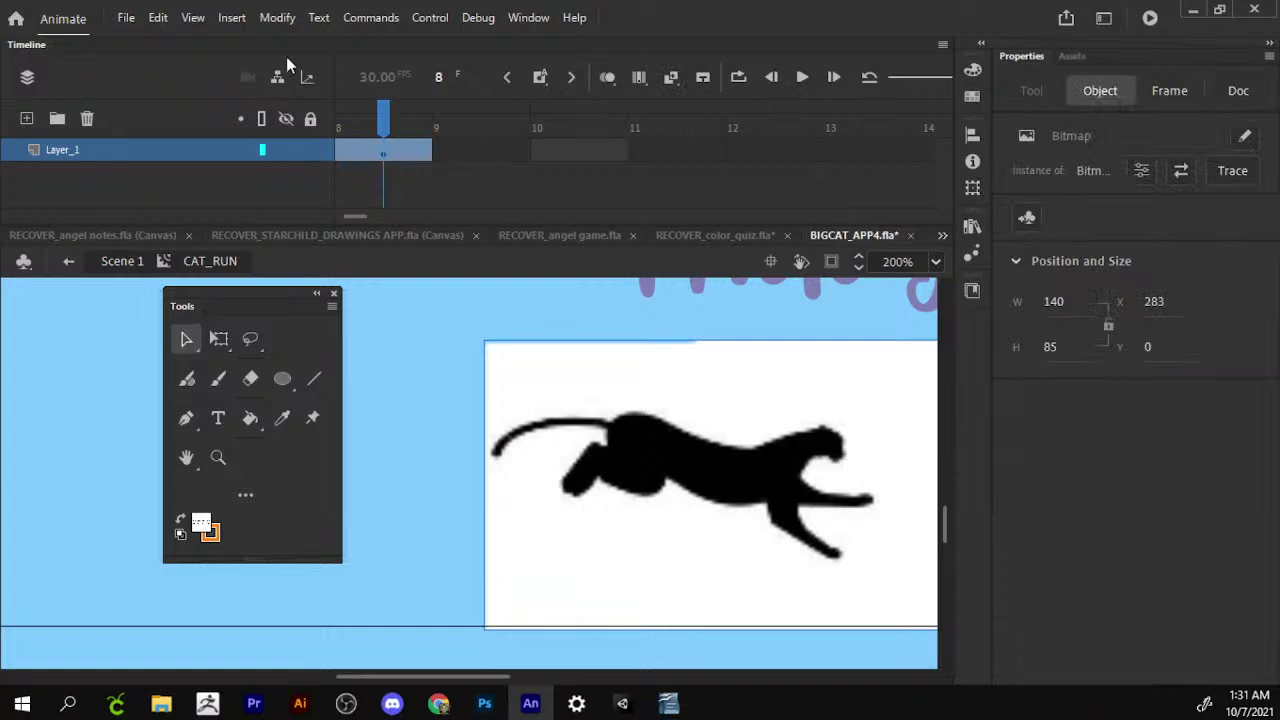
left_click(277, 17)
left_click(610, 177)
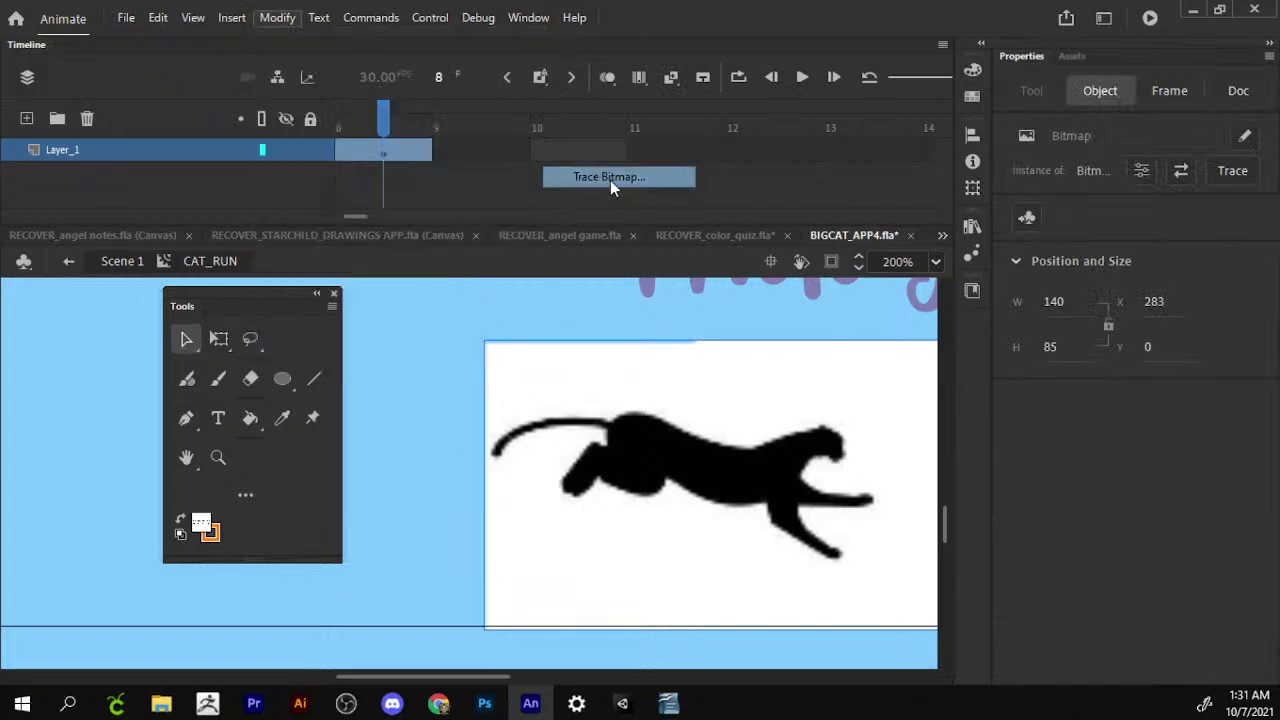
left_click(766, 292)
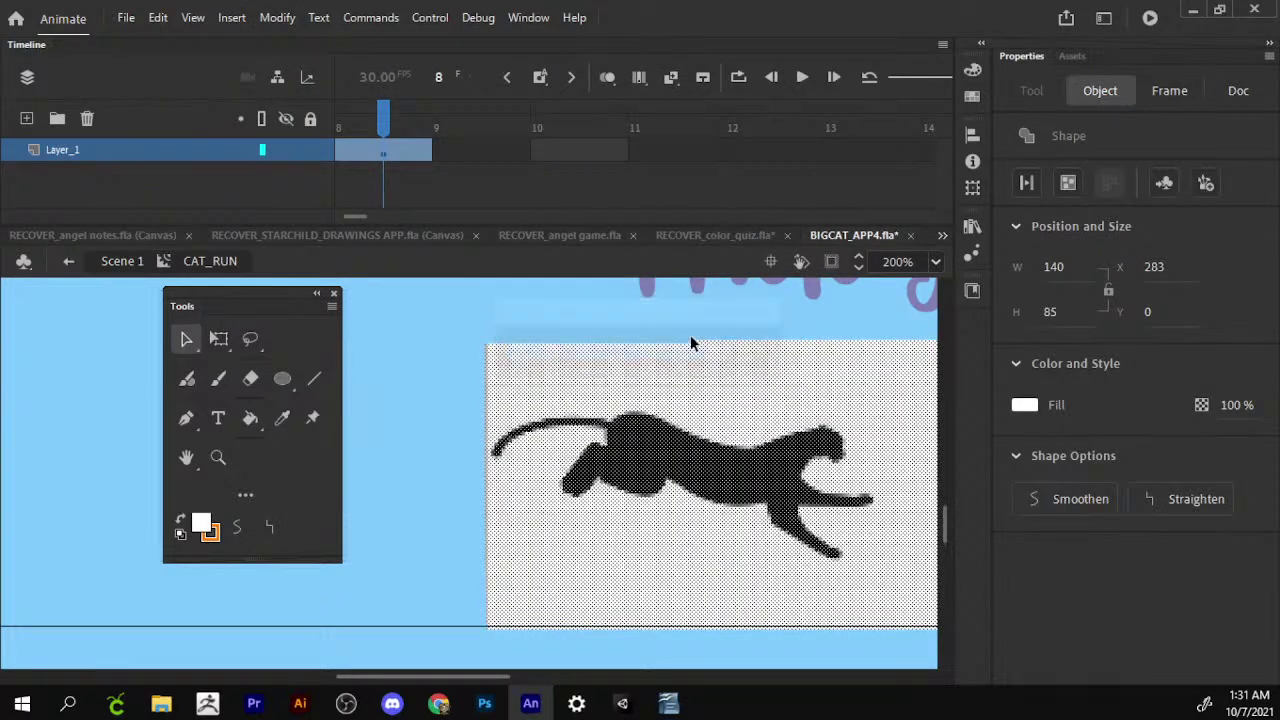
scroll(640, 340, "right", 3)
left_click(580, 345)
left_click(587, 397)
key("Delete")
Remove the stray vertical line left of the frame 8 cat and return to Scene 1.
scroll(560, 380, "left", 3)
scroll(540, 360, "down", 1)
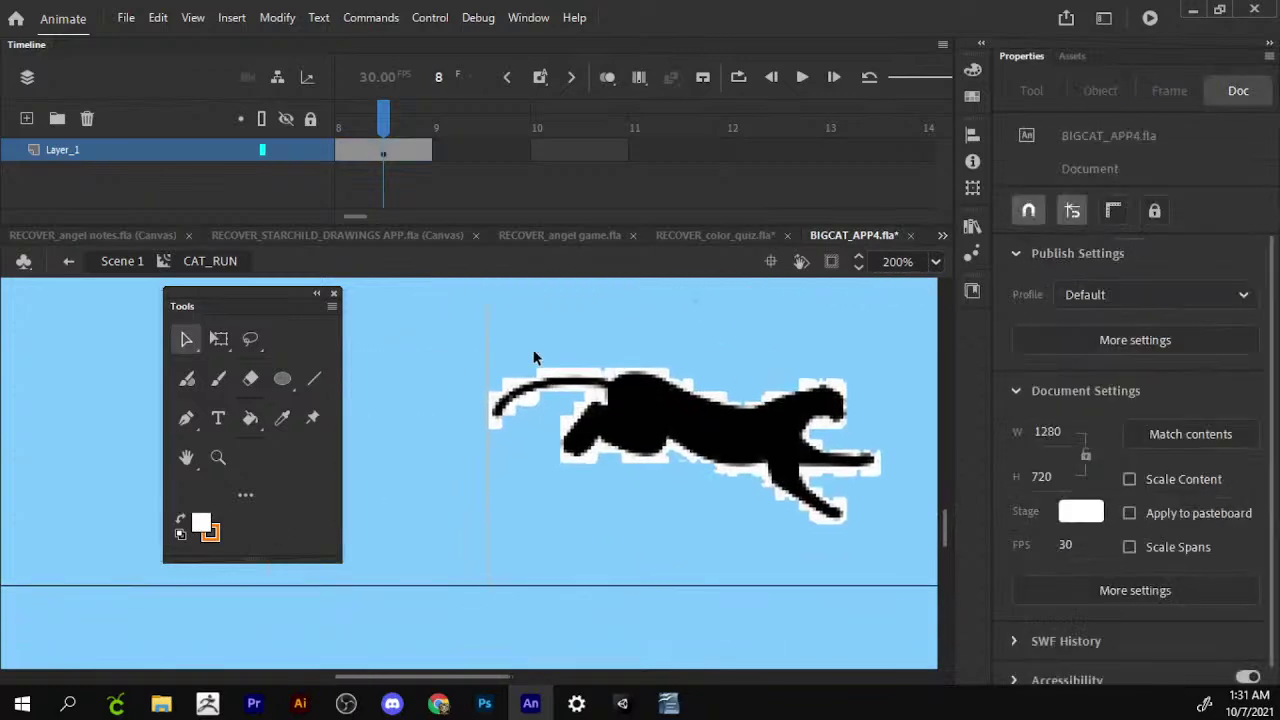
left_click_drag(437, 383, 490, 633)
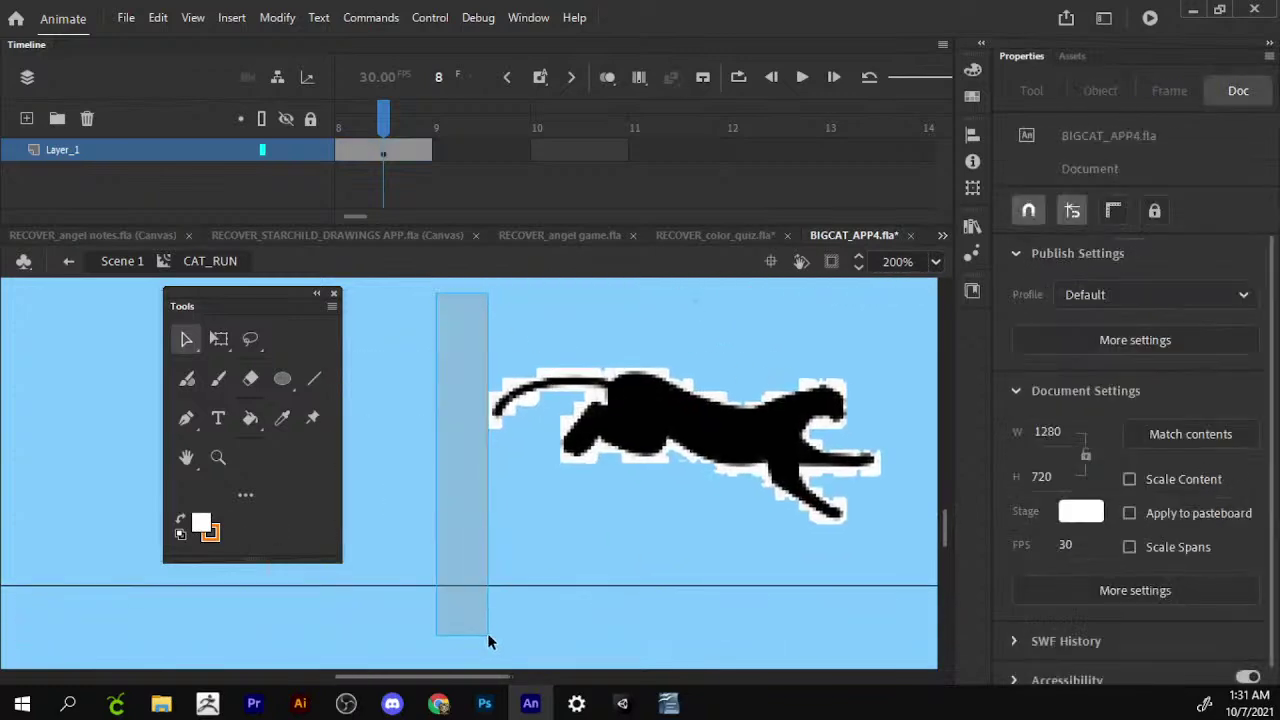
left_click(489, 633)
left_click_drag(462, 294, 491, 663)
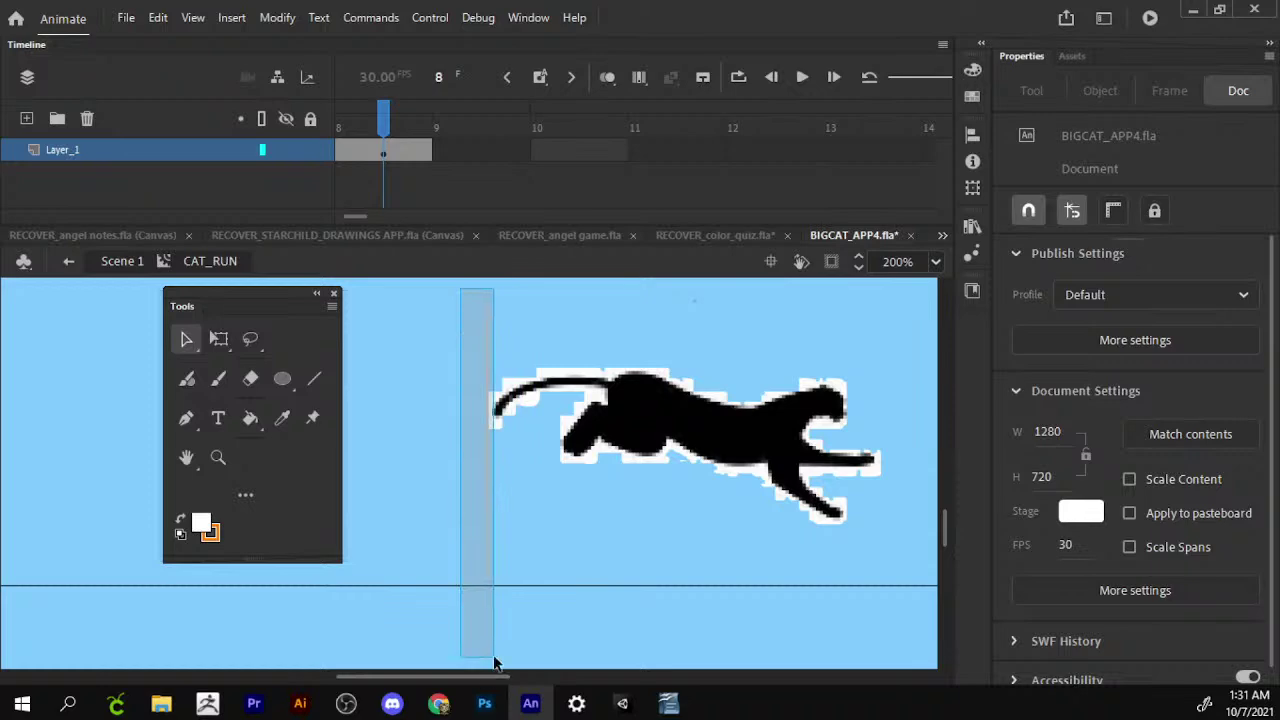
key("Delete")
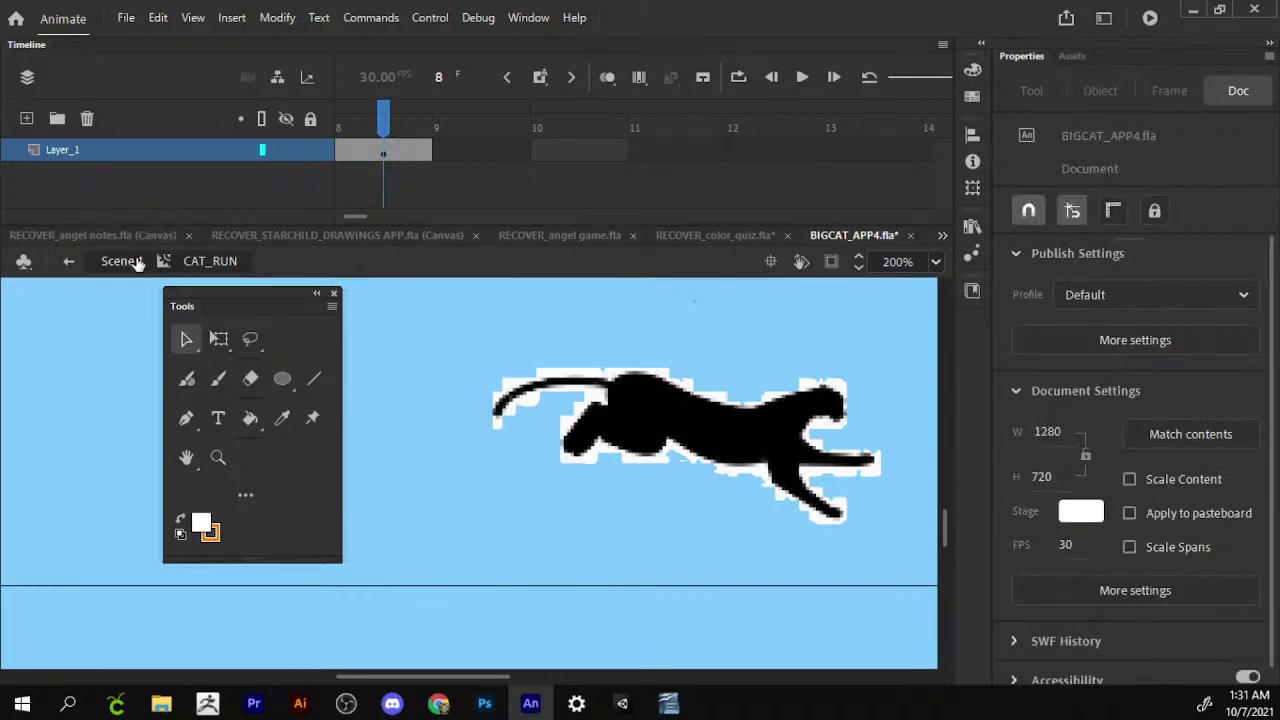
left_click(132, 262)
Test the movie, close the preview, and enter the CAT_RUN cat symbol for editing.
key("ctrl+Return")
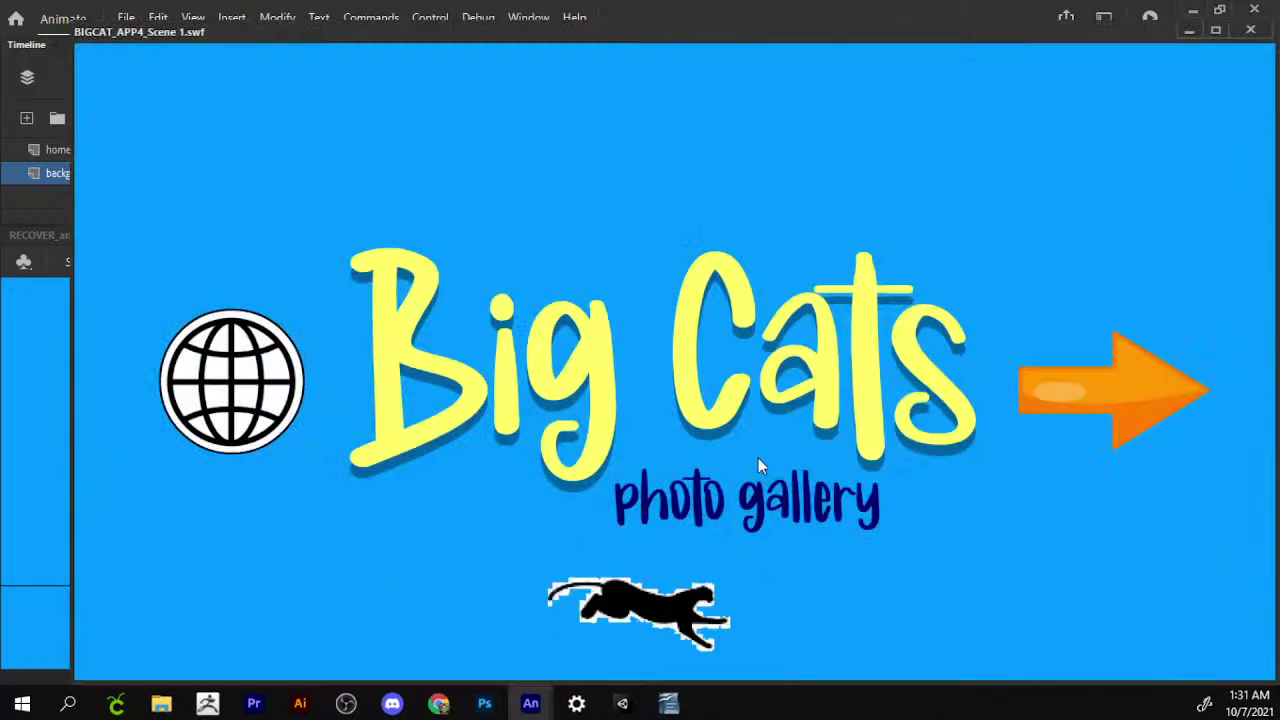
left_click(1250, 30)
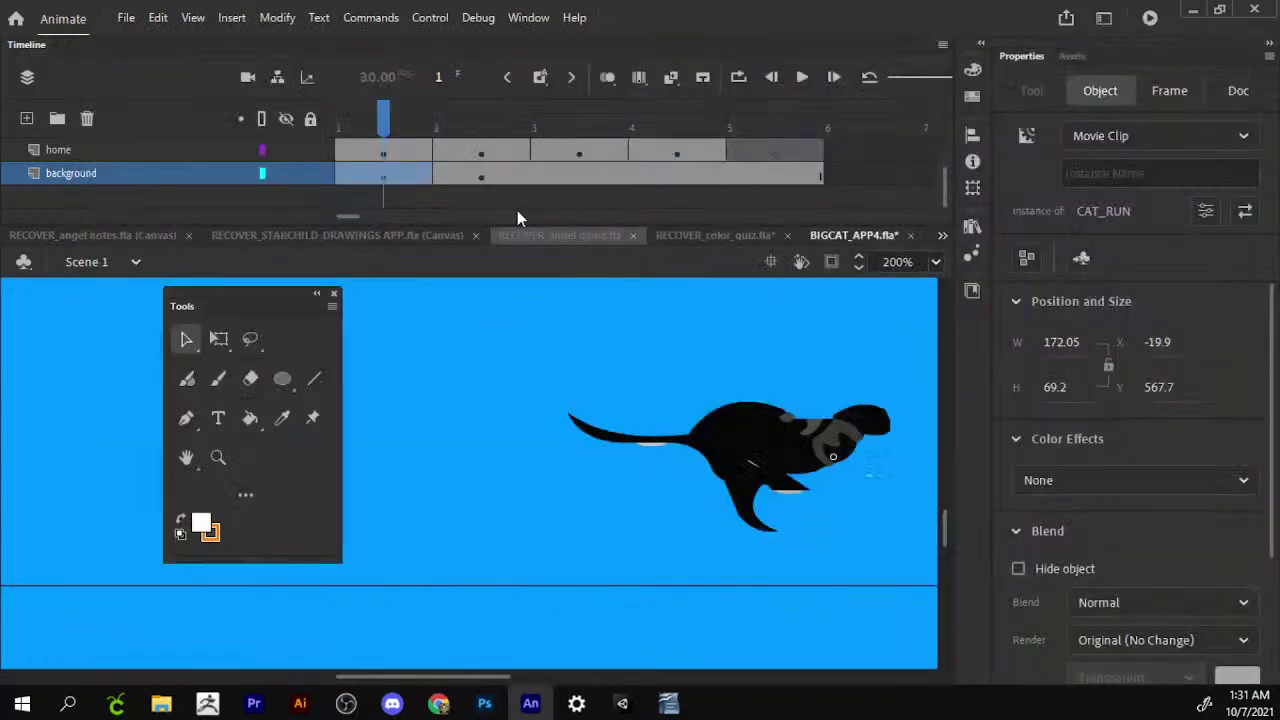
mouse_move(405, 122)
left_mouse_down()
mouse_move(450, 125)
mouse_move(383, 122)
left_mouse_up()
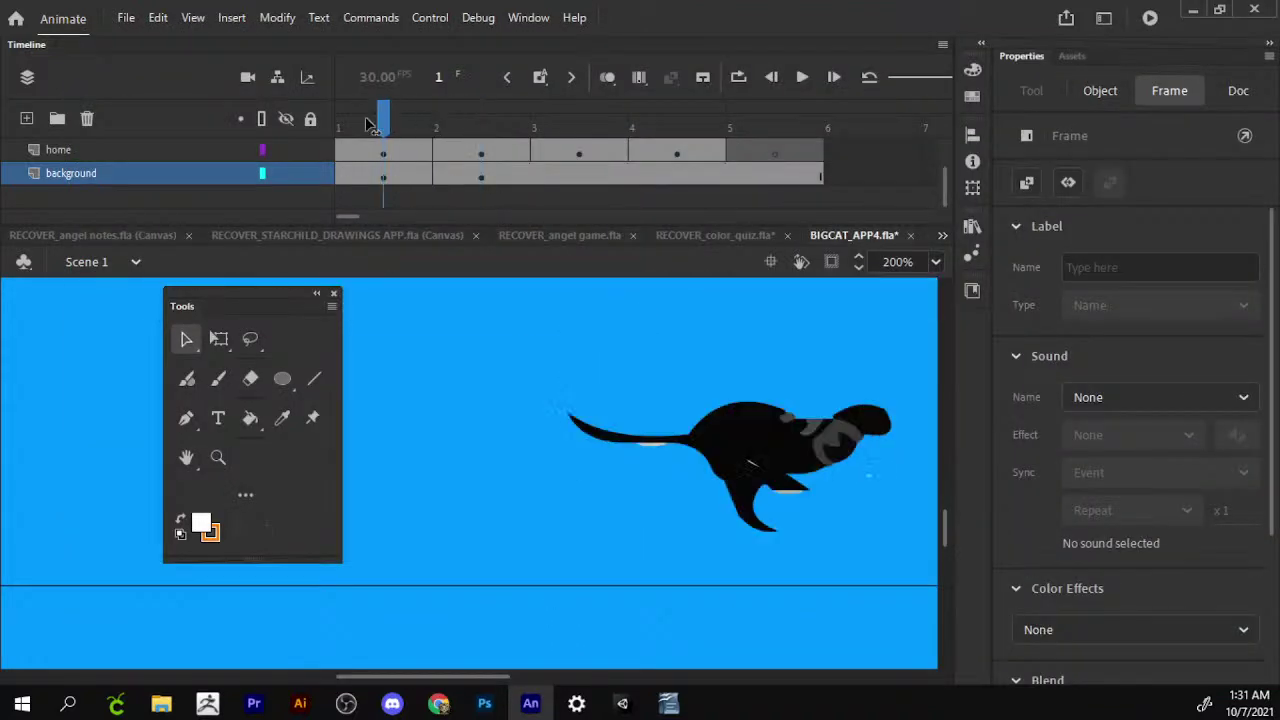
left_click(871, 517)
double_click(708, 458)
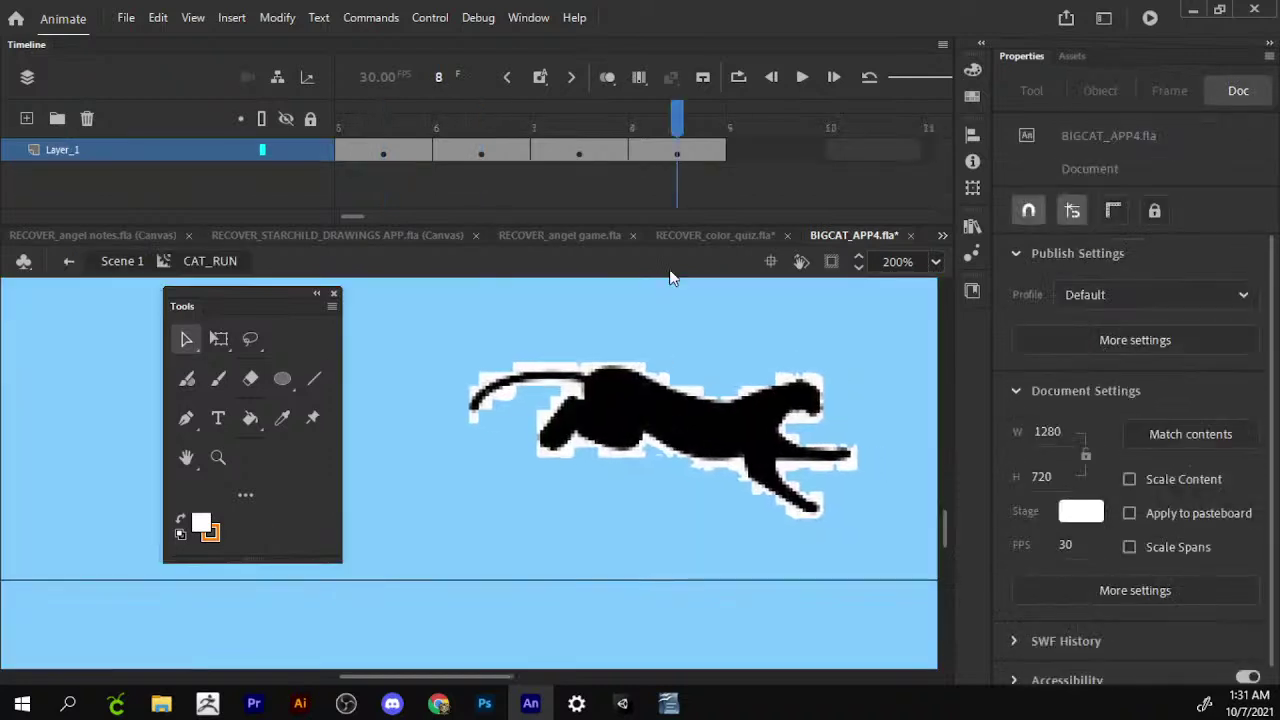
Trace the frame 7 cheetah bitmap into vector shapes with default settings.
left_click_drag(677, 126, 579, 122)
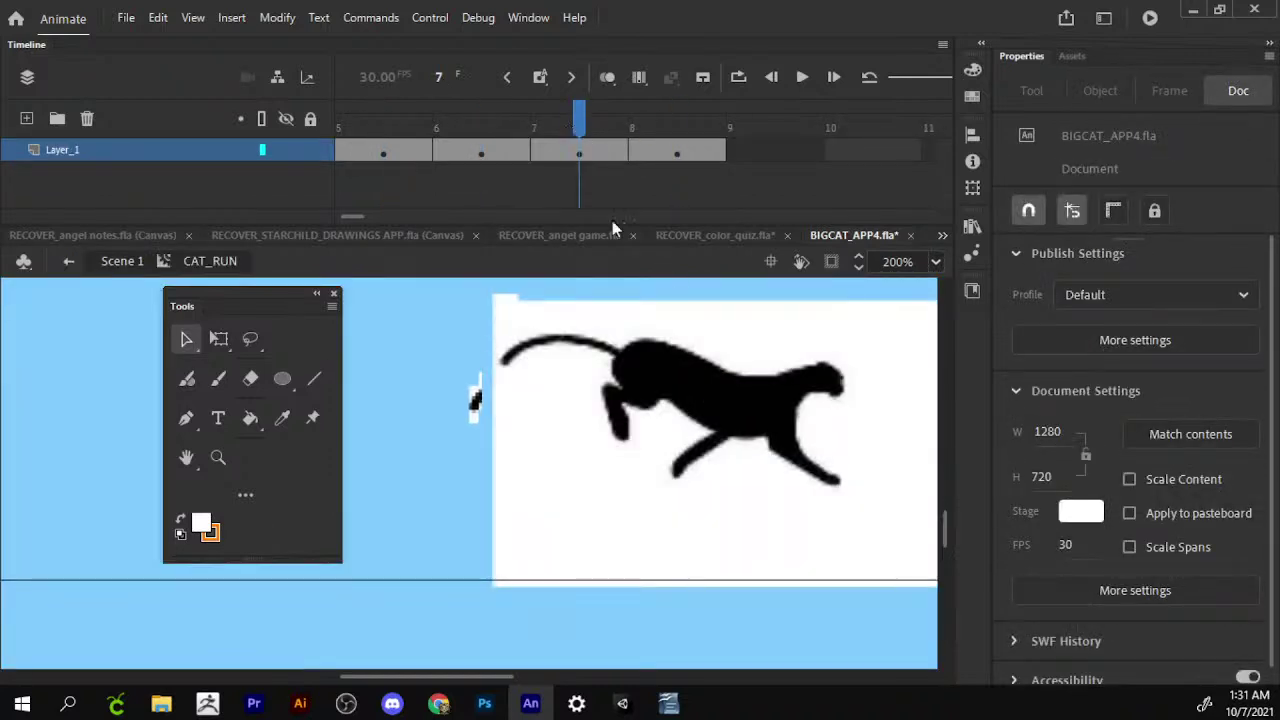
left_click(590, 358)
left_click(277, 17)
mouse_move(304, 156)
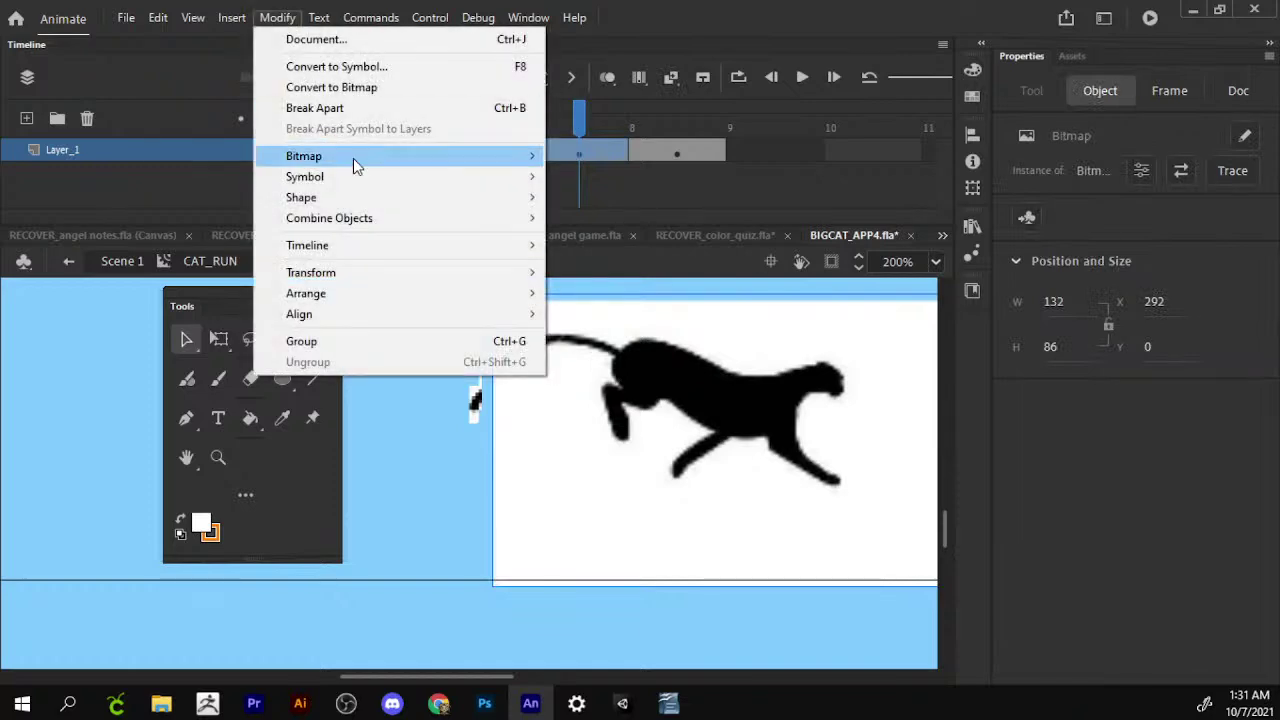
left_click(610, 184)
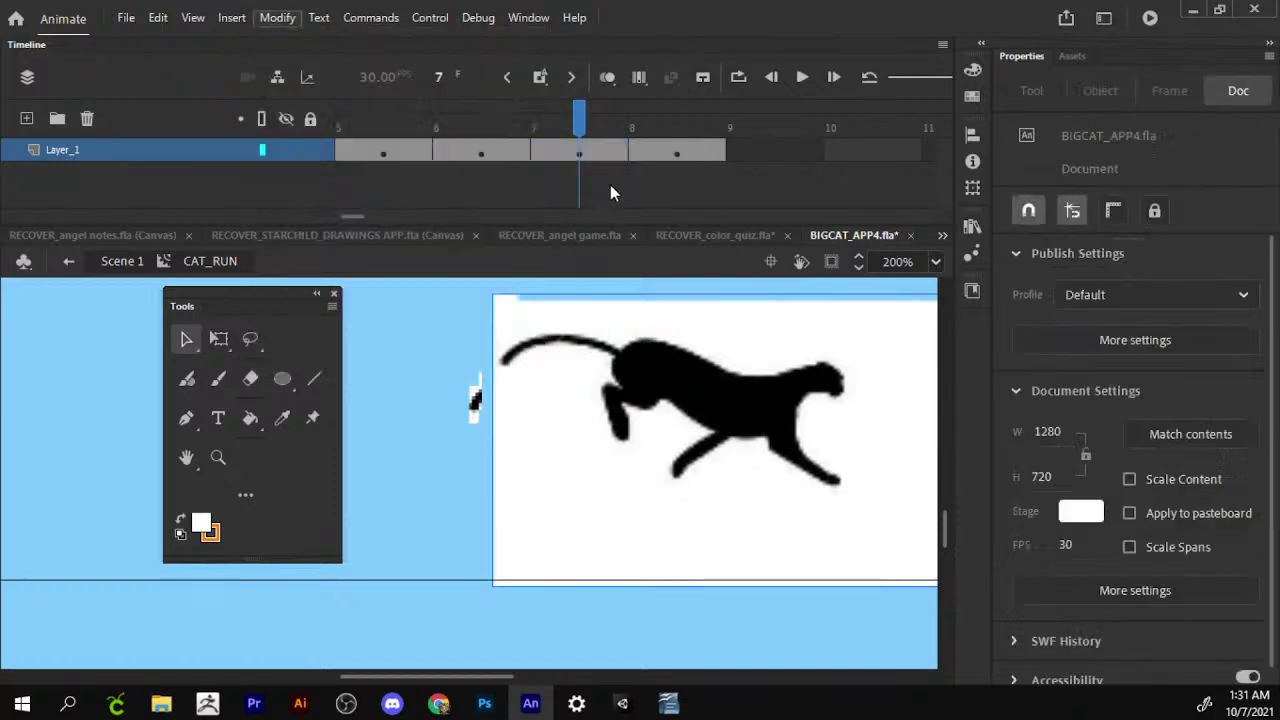
left_click(277, 17)
left_click(677, 434)
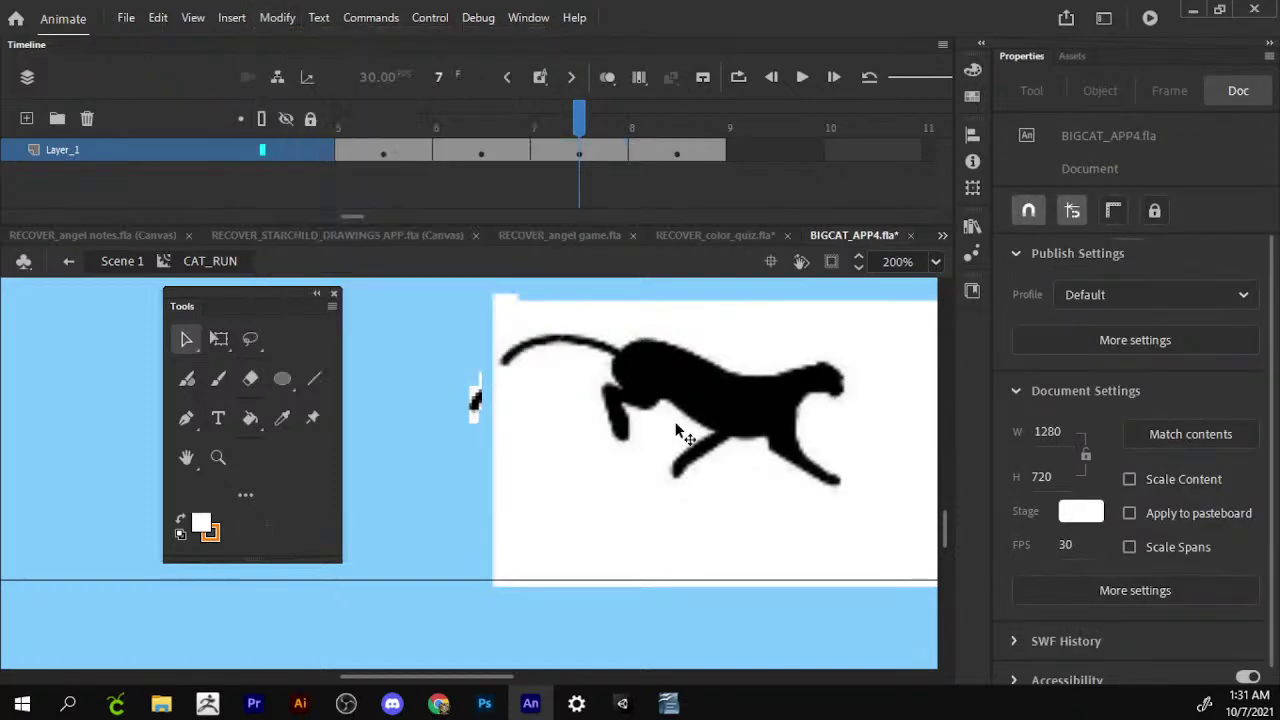
left_click(677, 434)
left_click(277, 17)
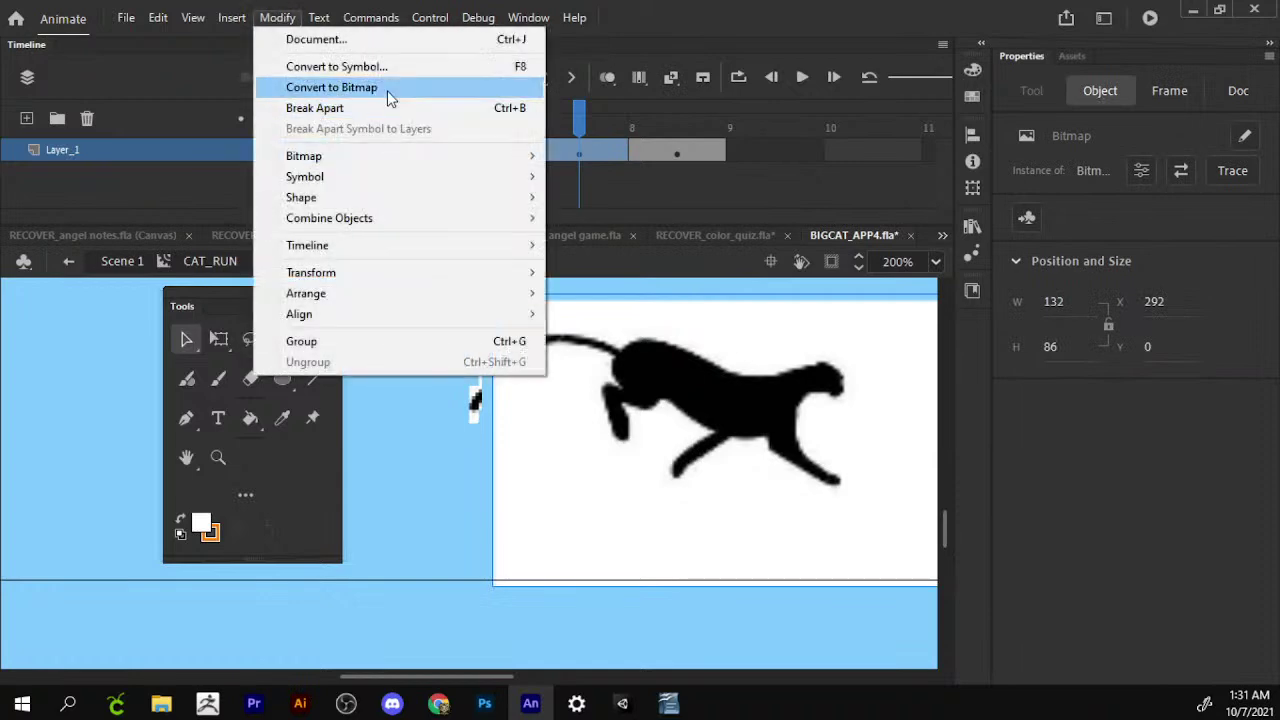
mouse_move(304, 156)
left_click(640, 177)
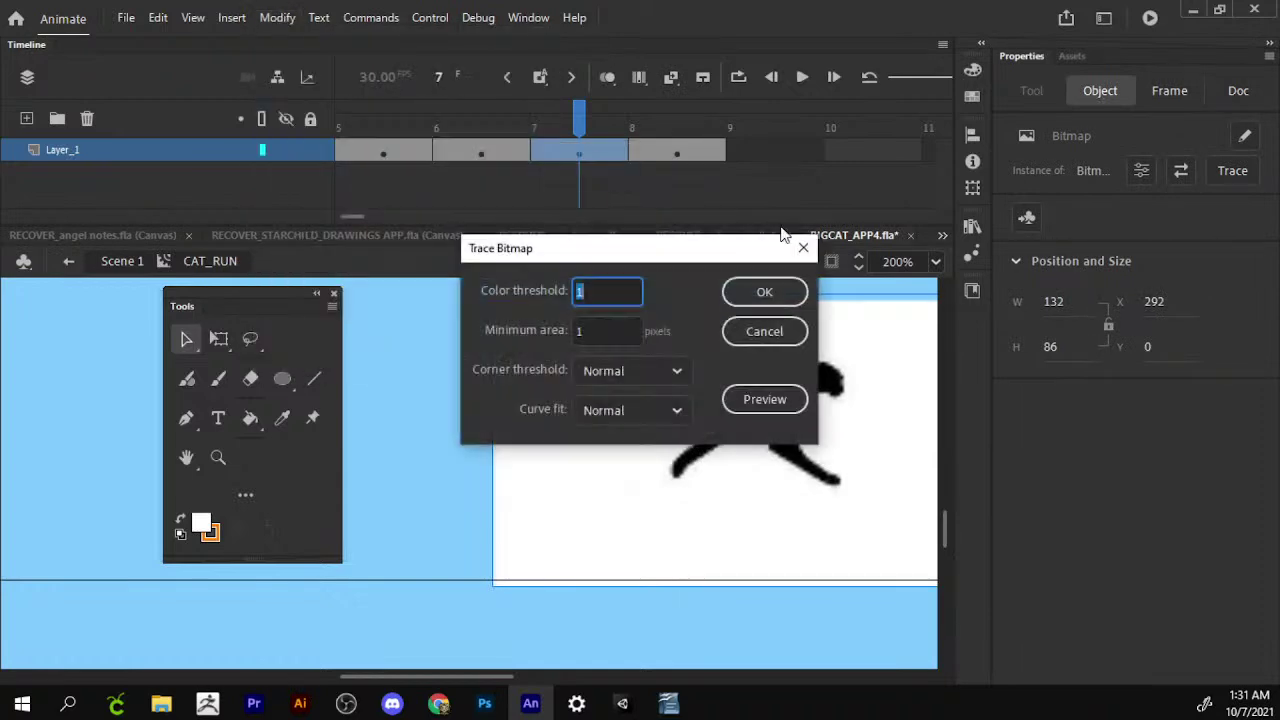
left_click(764, 292)
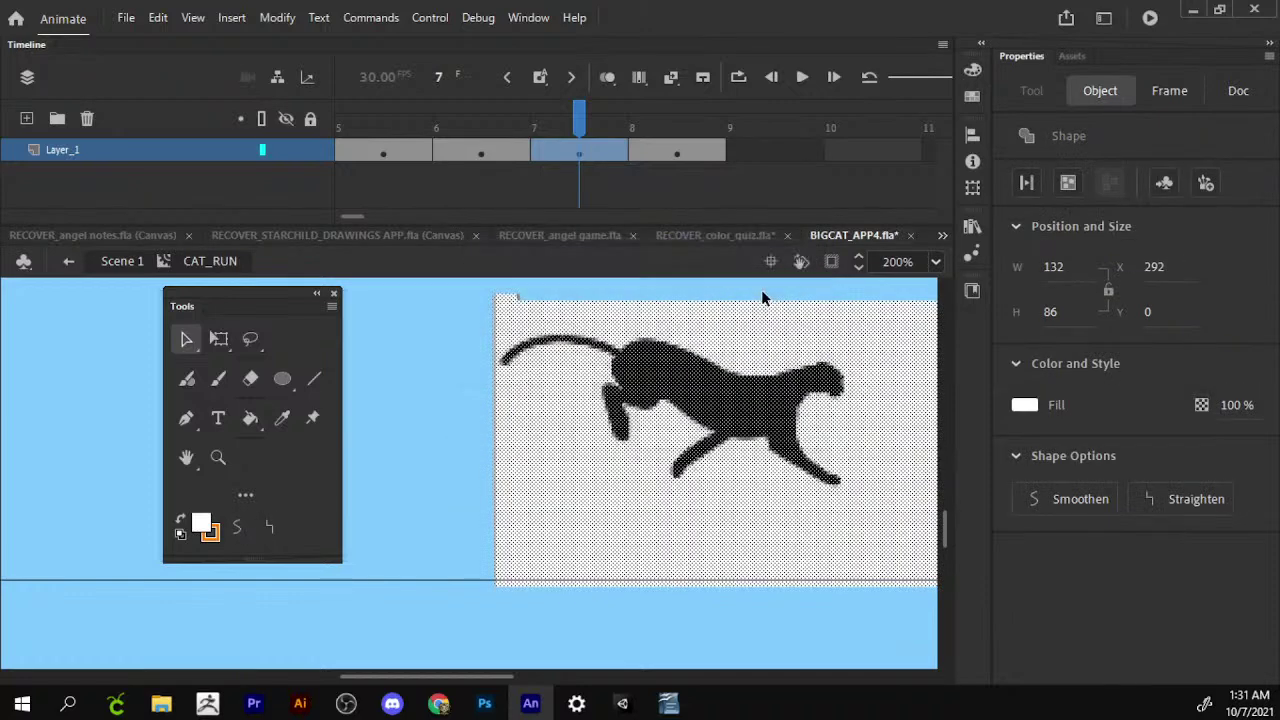
Delete the white background and leftover specks around the frame 7 cat.
left_click(778, 299)
left_click(497, 368)
key("Delete")
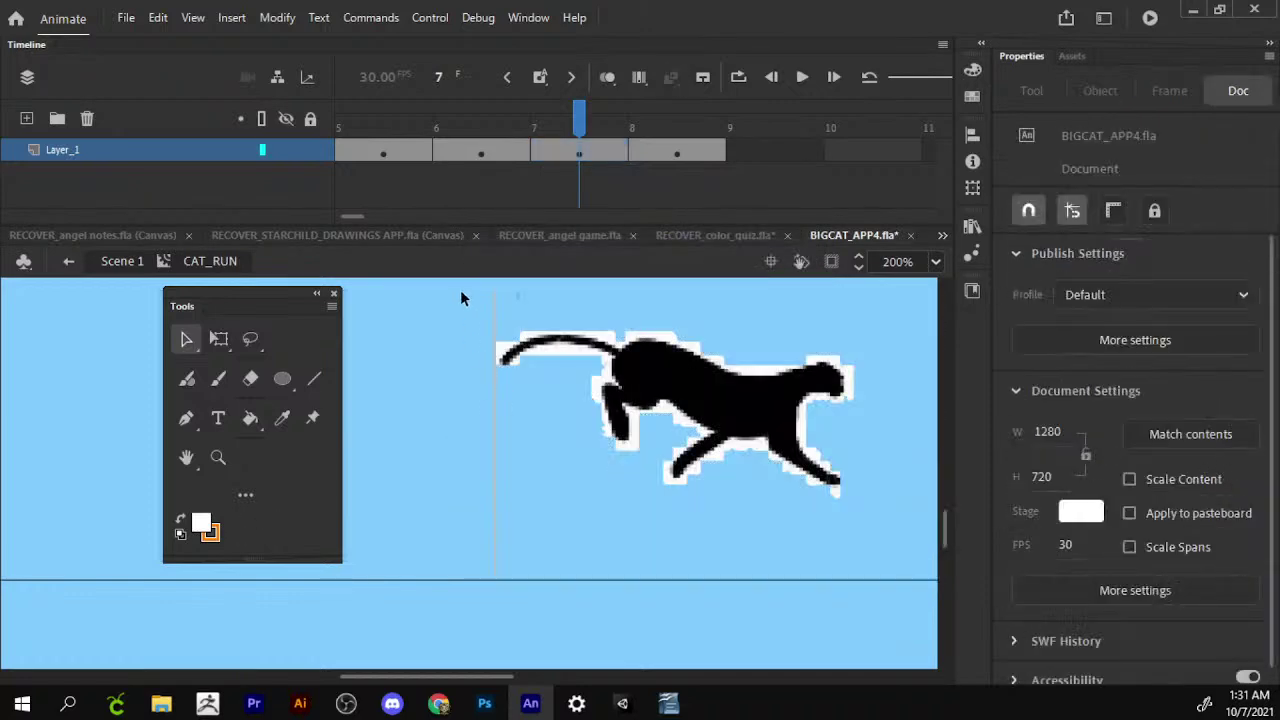
left_click_drag(461, 292, 497, 668)
left_click_drag(617, 350, 540, 410)
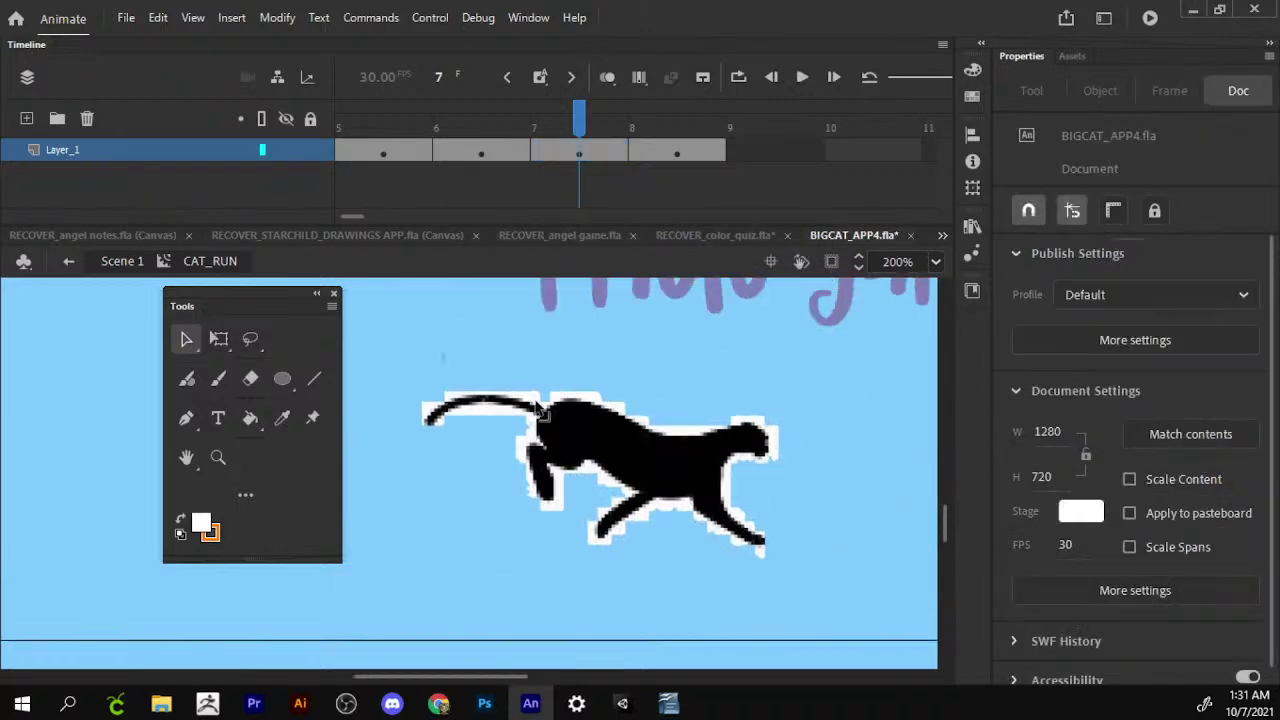
mouse_move(576, 133)
left_mouse_down()
mouse_move(502, 140)
mouse_move(660, 157)
left_mouse_up()
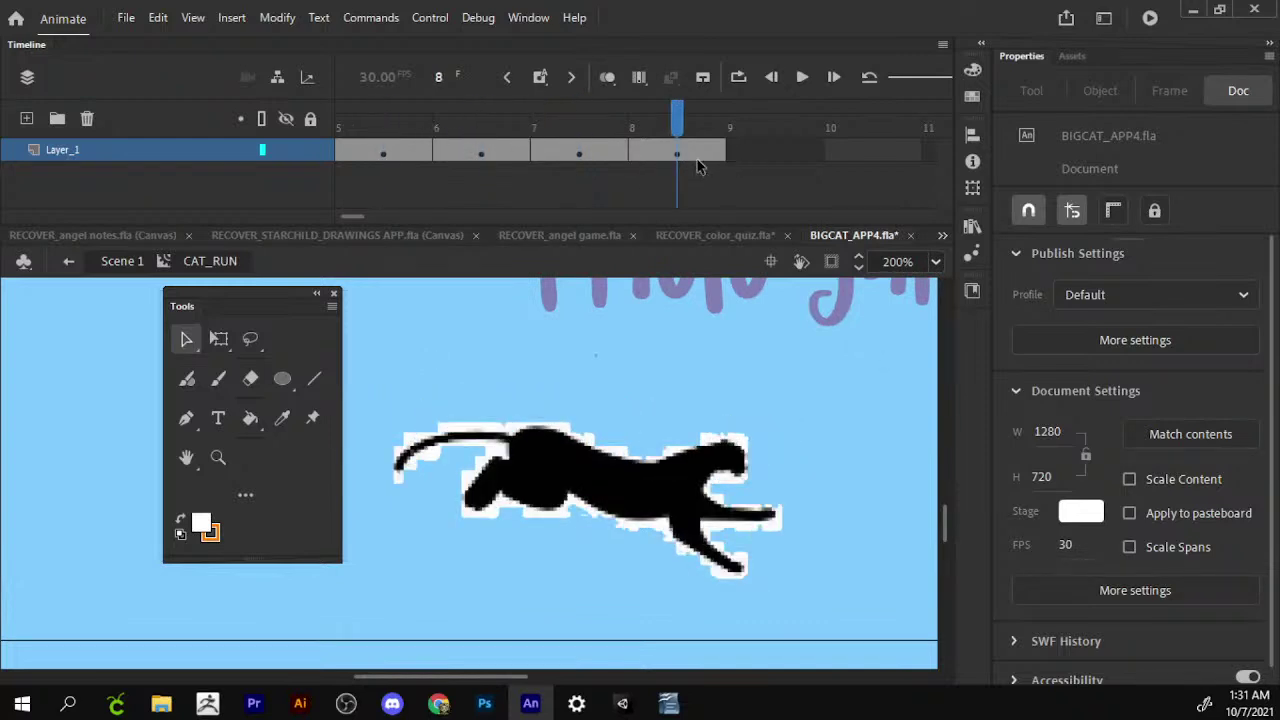
Return to Scene 1, zoom out to show the whole page, and test the movie.
left_click(128, 263)
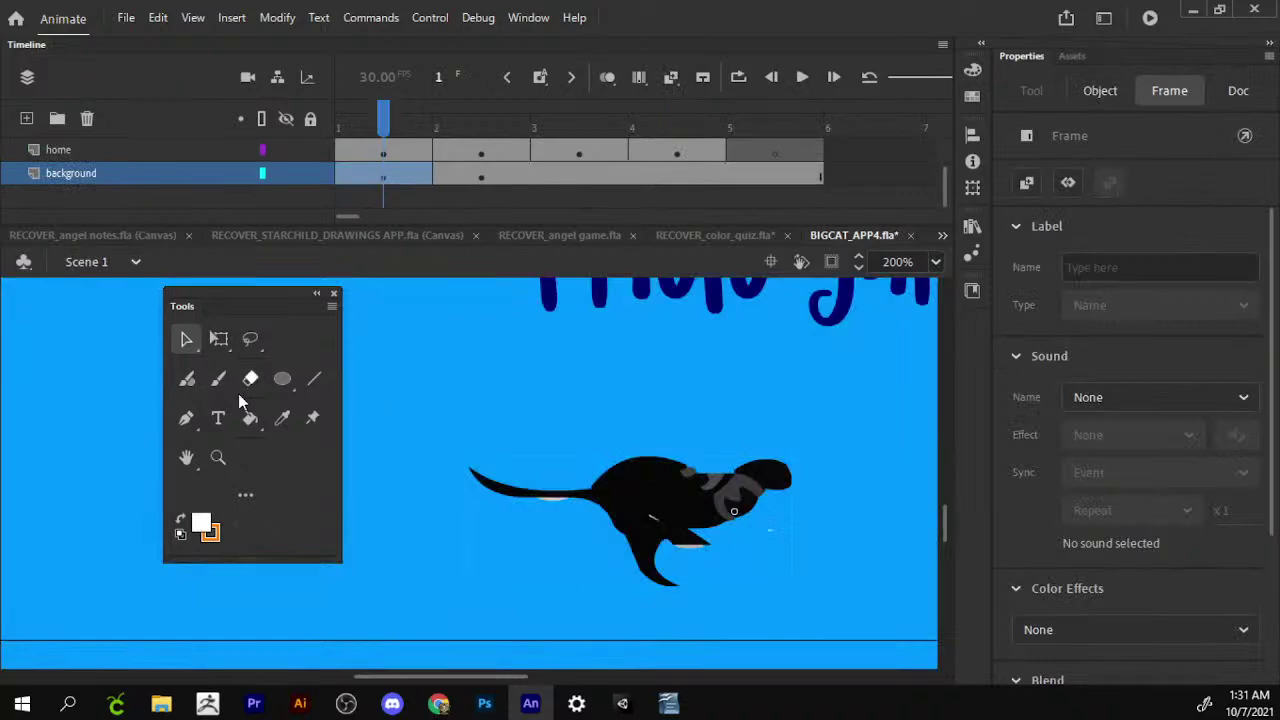
left_click(216, 457)
left_click(269, 526)
left_click(790, 400)
left_click(646, 495)
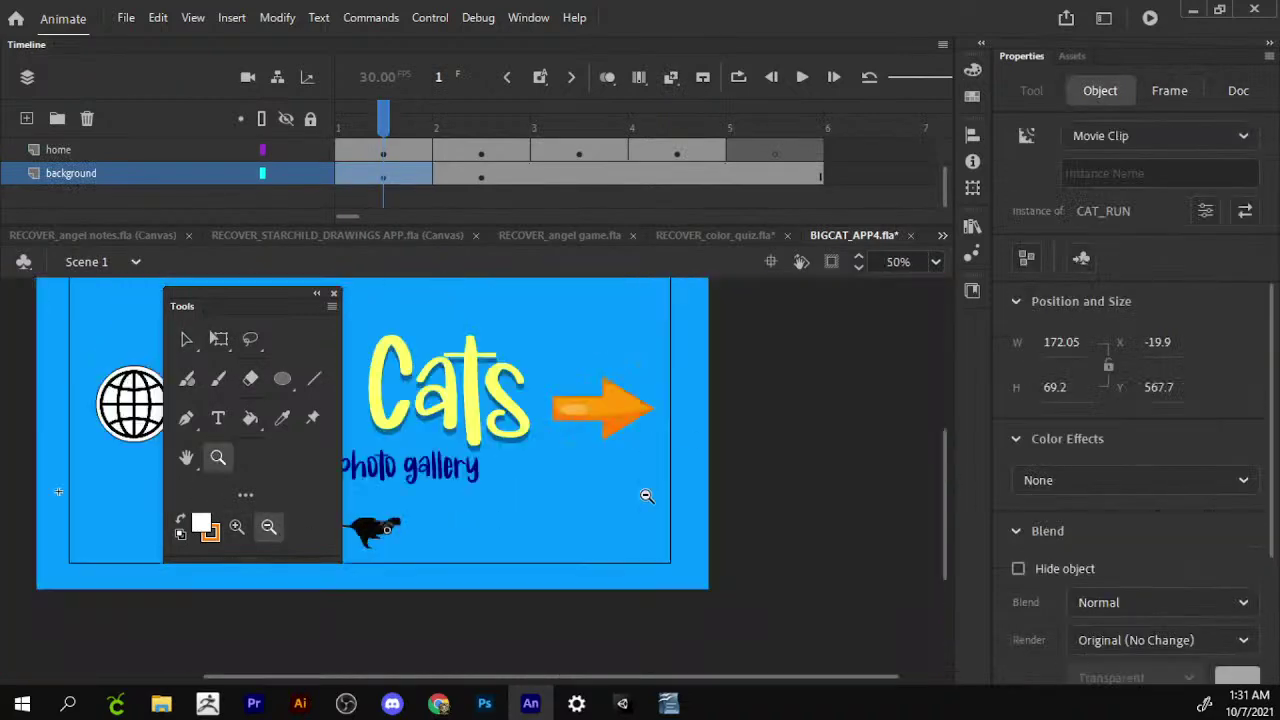
key("ctrl+Return")
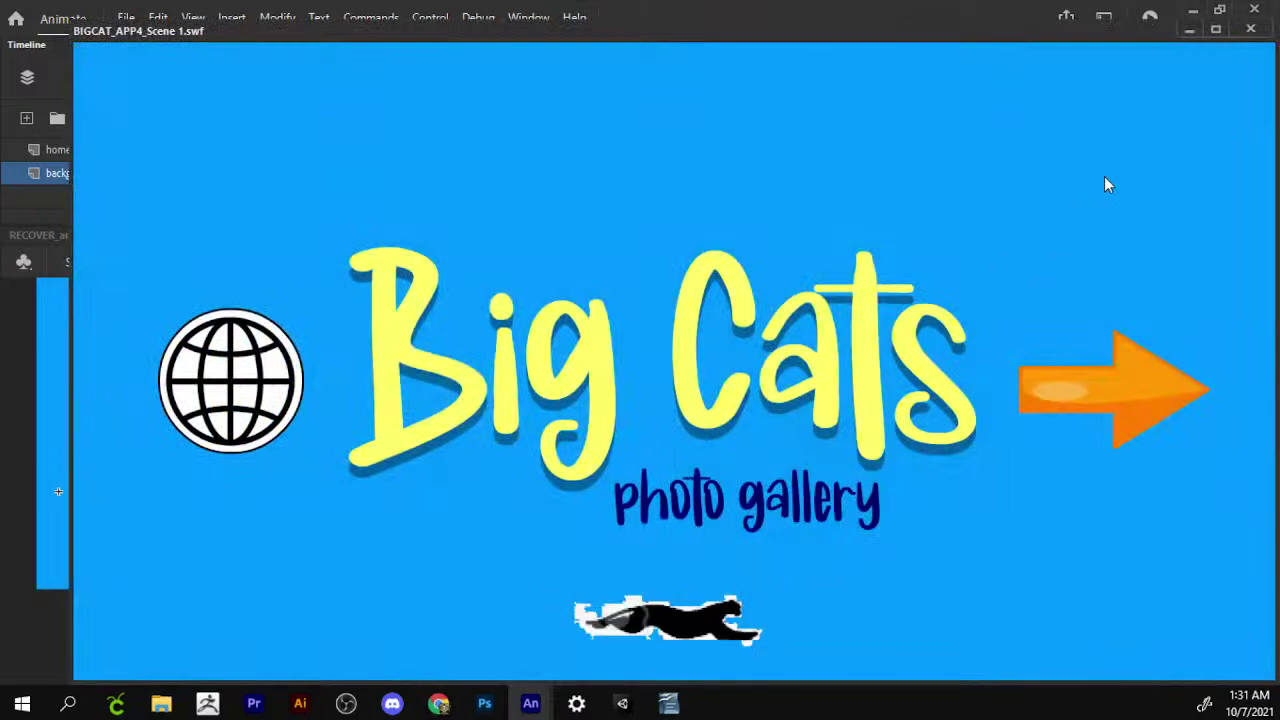
Close the test movie and save BIGCAT_APP4.fla.
left_click(1251, 29)
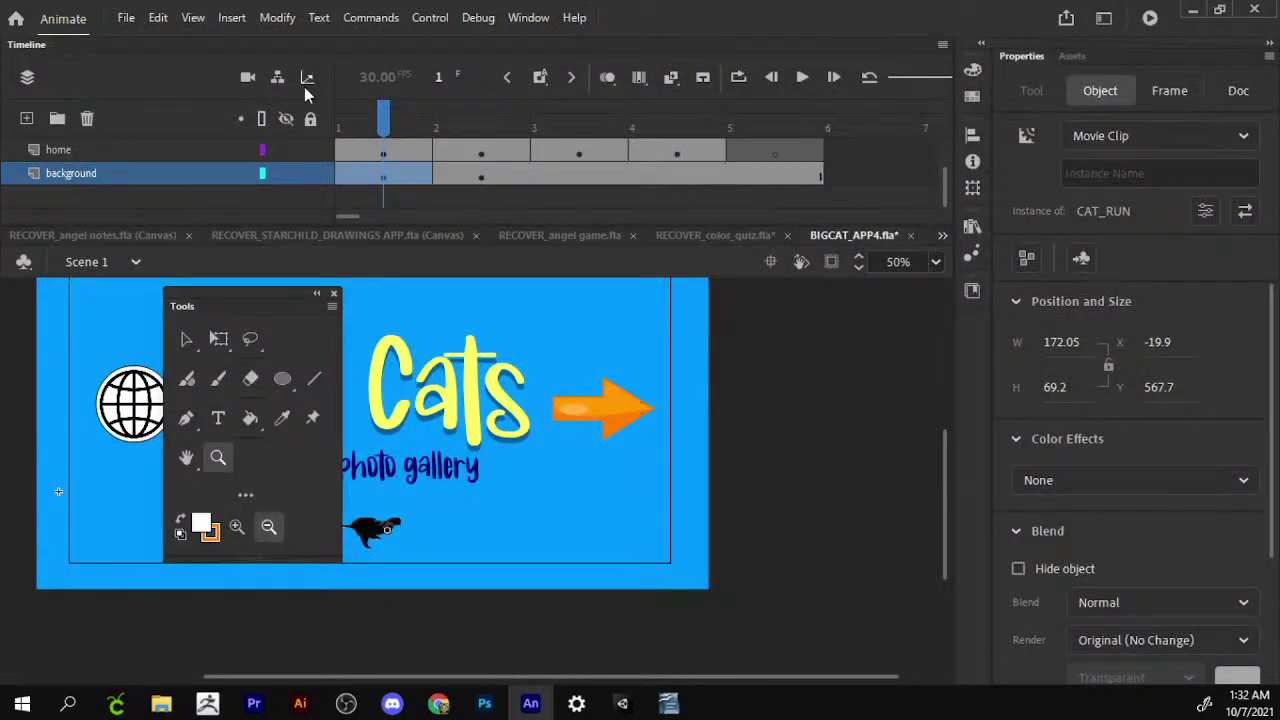
left_click(124, 14)
left_click(178, 184)
Test the movie: the orange arrow opens the puma page and the house returns to Big Cats home.
mouse_move(390, 117)
left_mouse_down()
mouse_move(447, 114)
mouse_move(400, 120)
left_mouse_up()
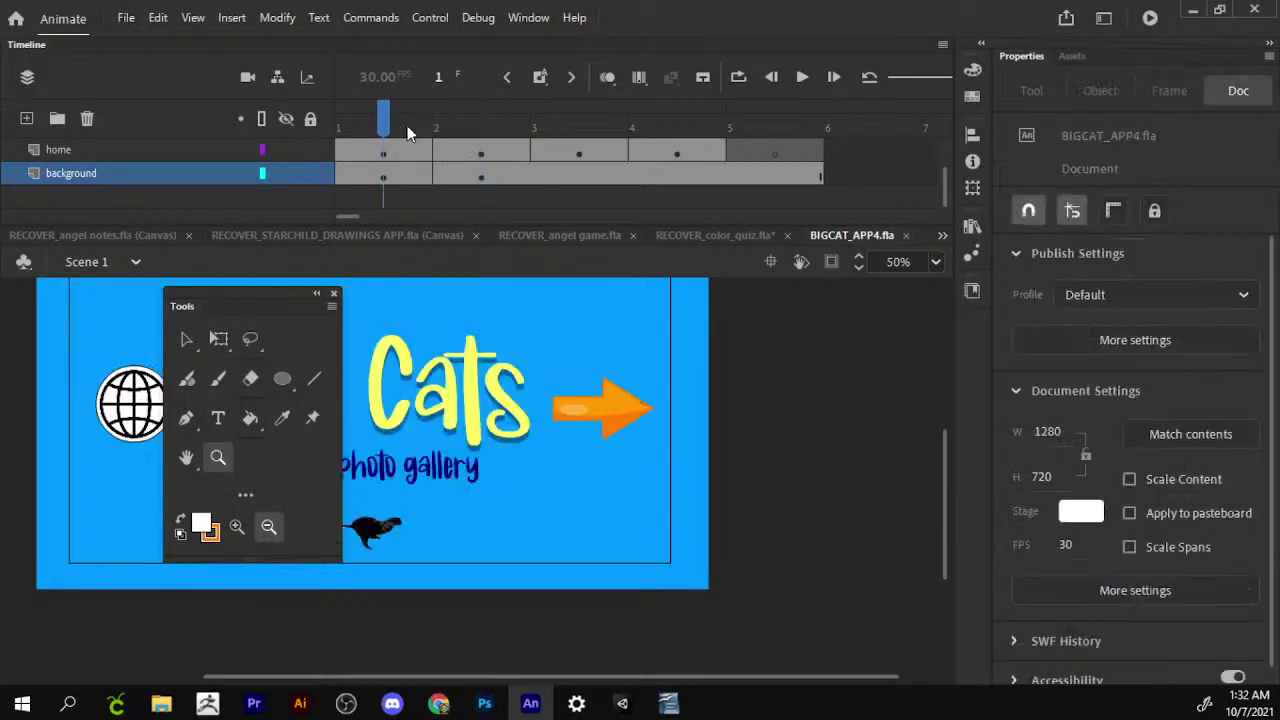
key("ctrl+Return")
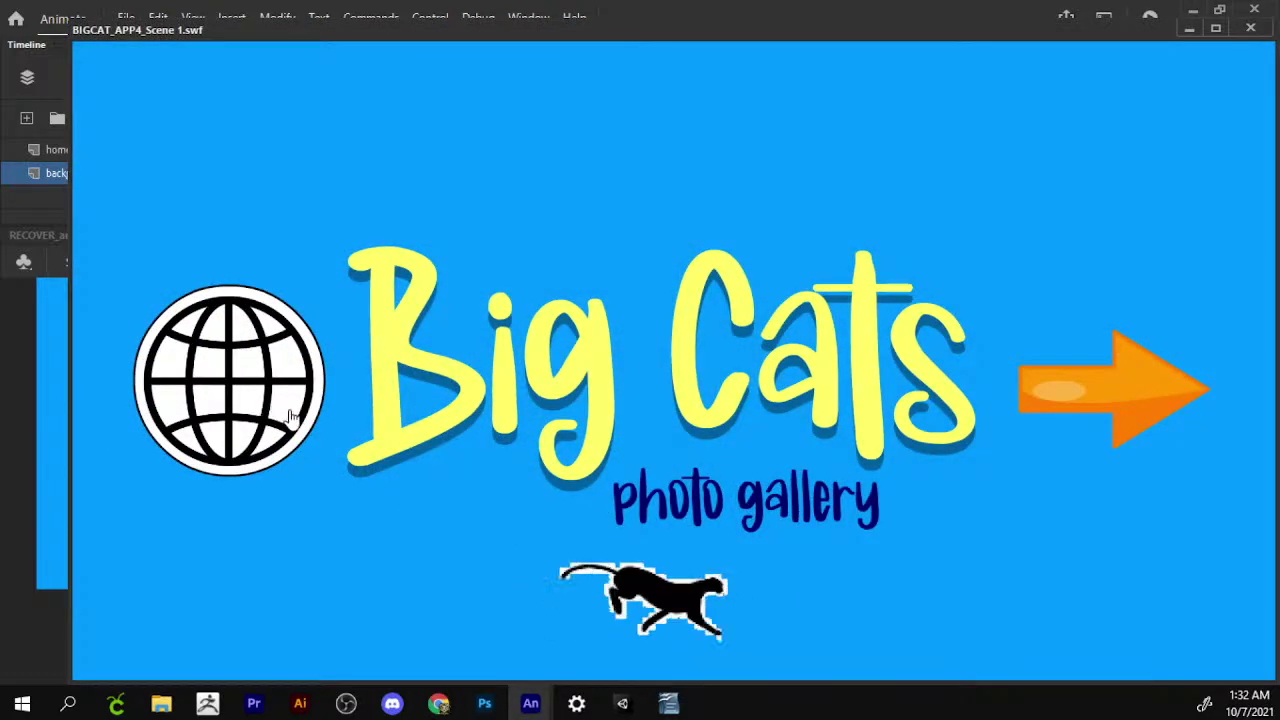
left_click(1118, 405)
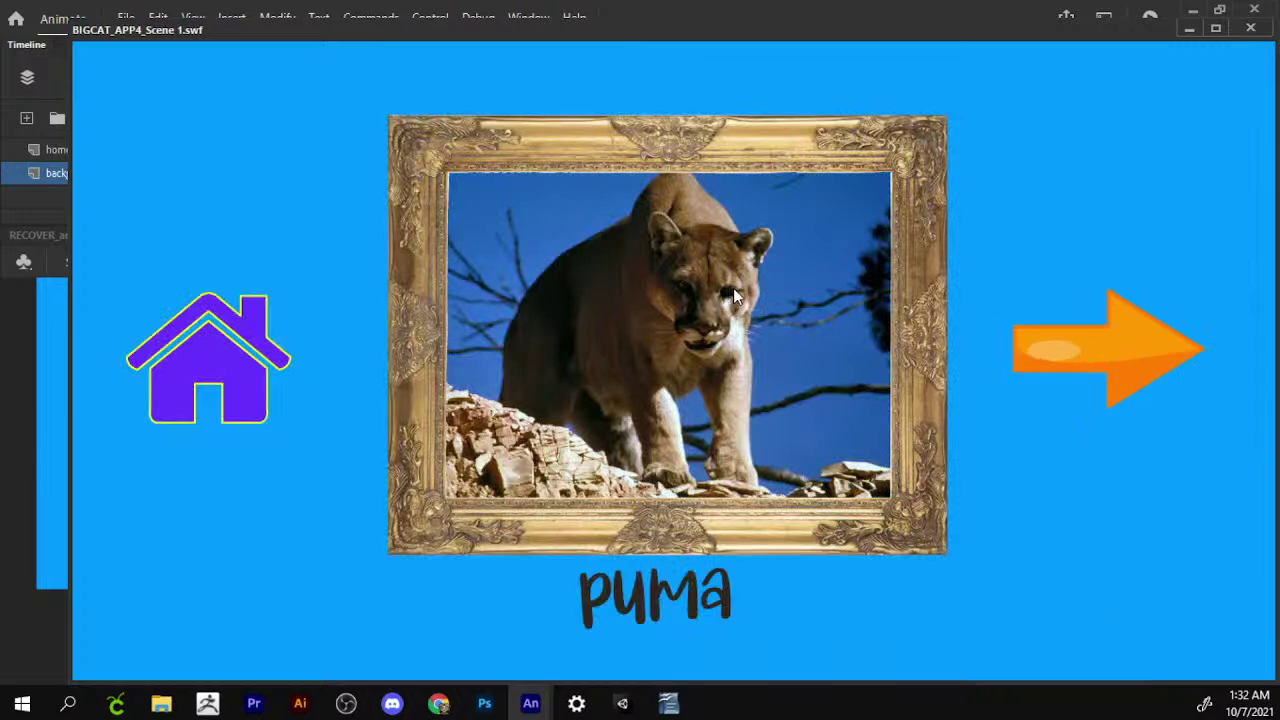
left_click(228, 406)
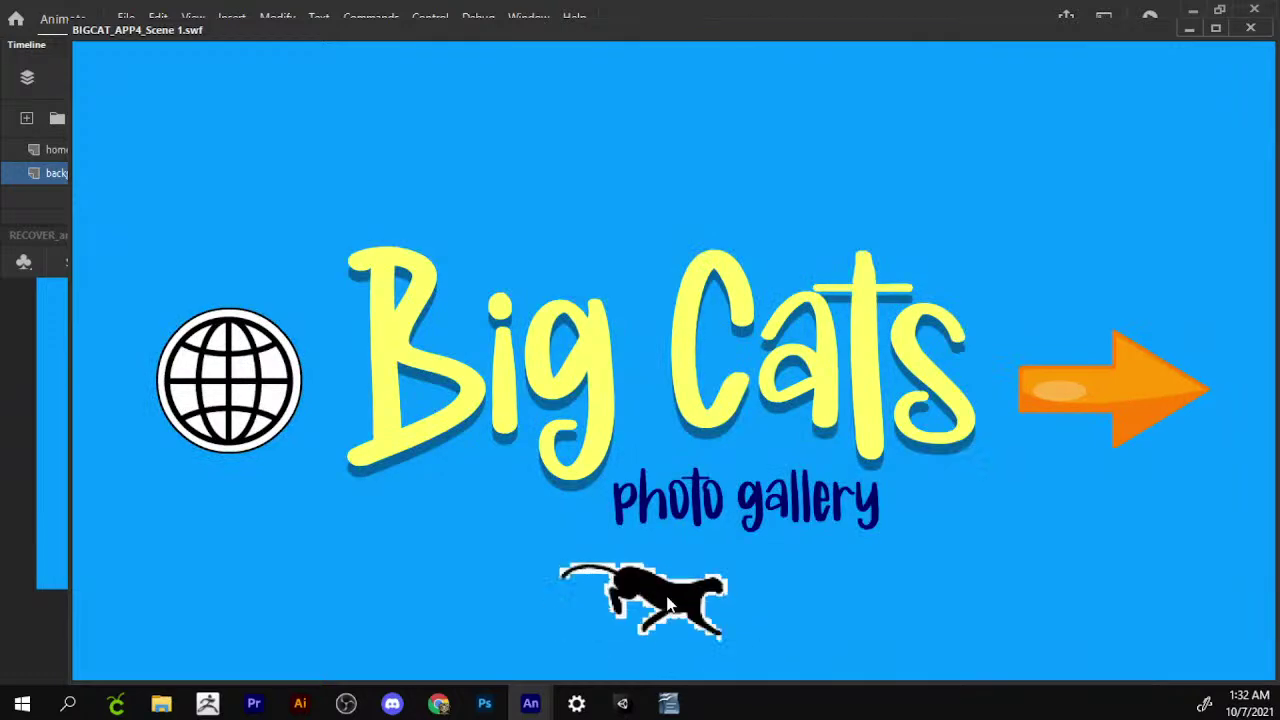
left_click(1120, 386)
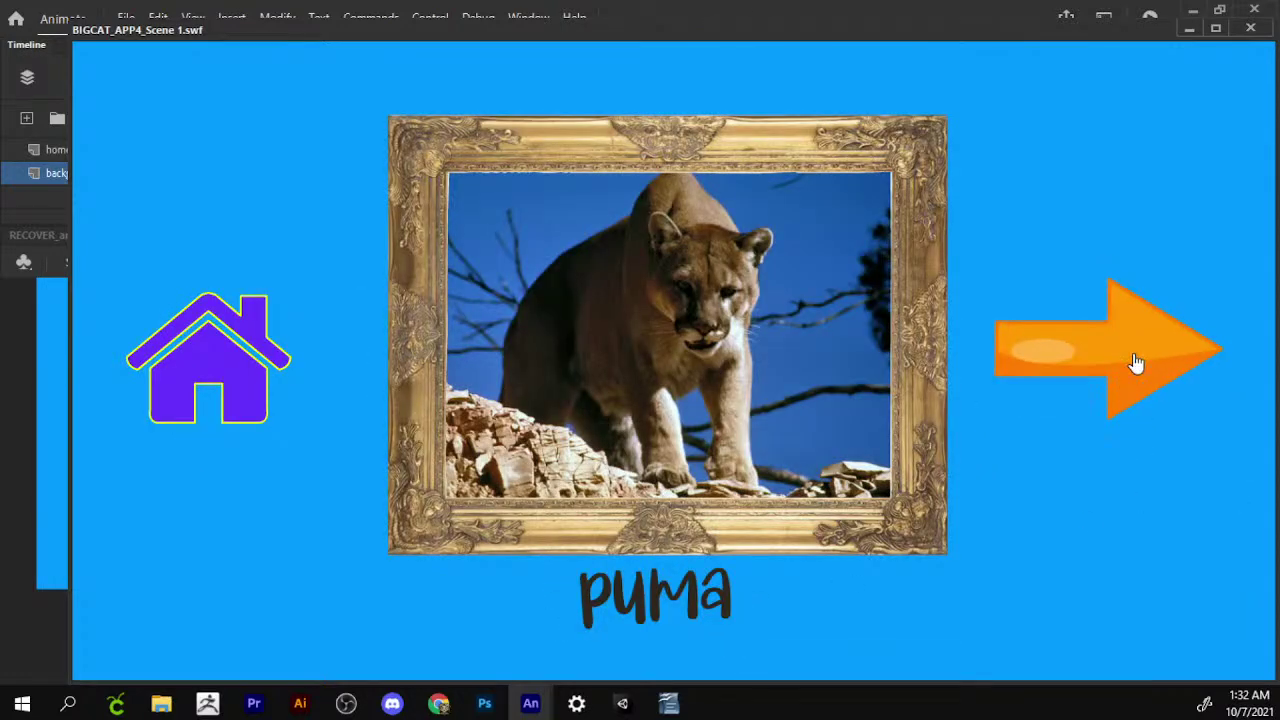
left_click(1088, 371)
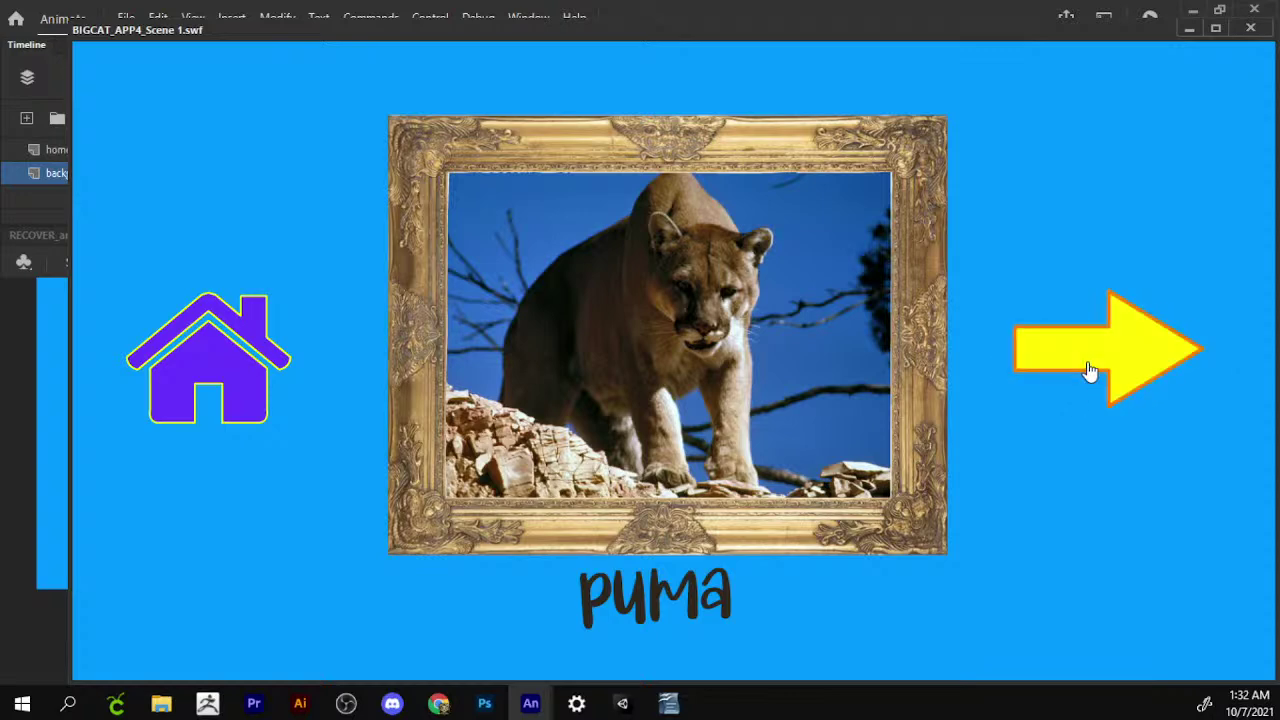
left_click(240, 398)
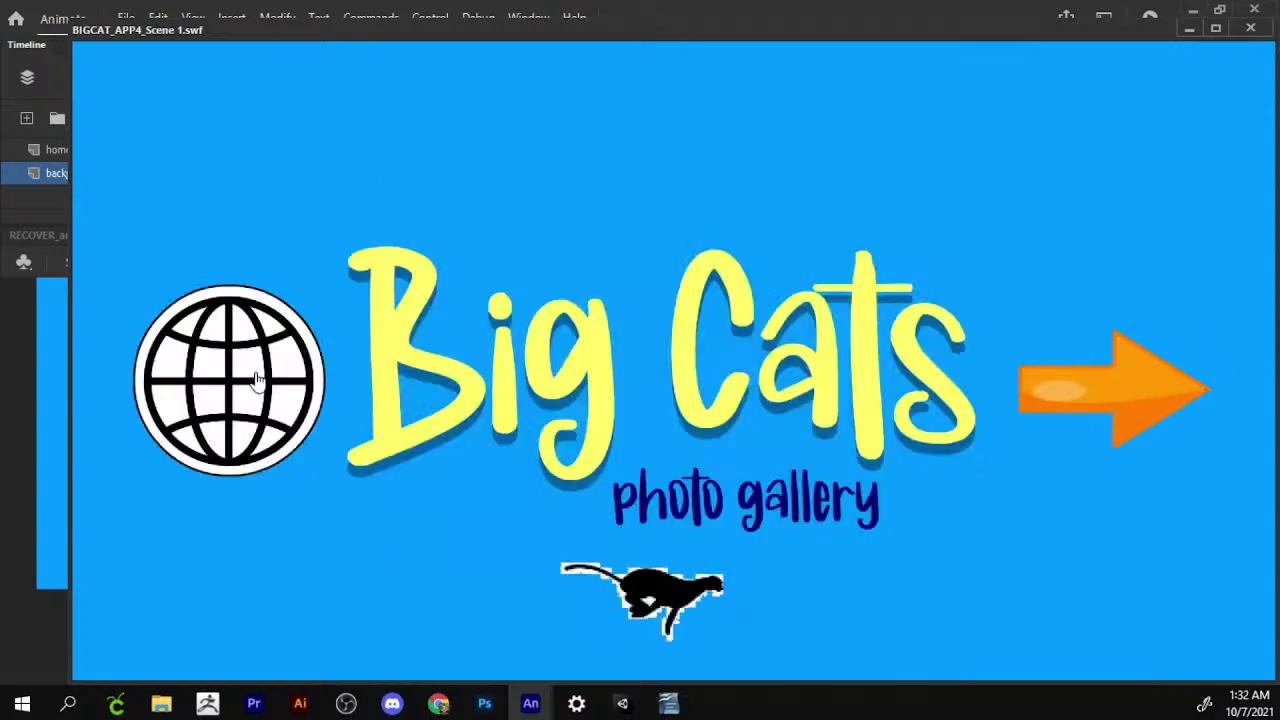
Zoom to 25% on frame 2 and select the orange next arrow on the puma page.
left_click(1257, 31)
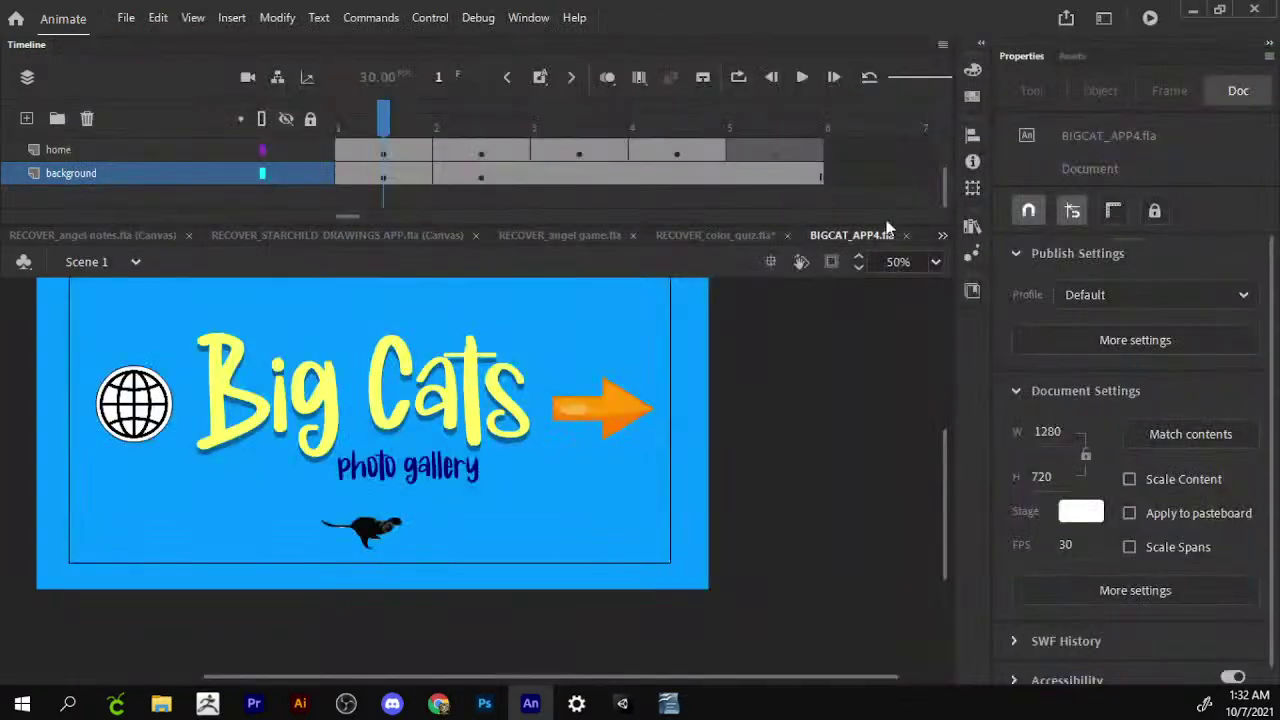
left_click(440, 122)
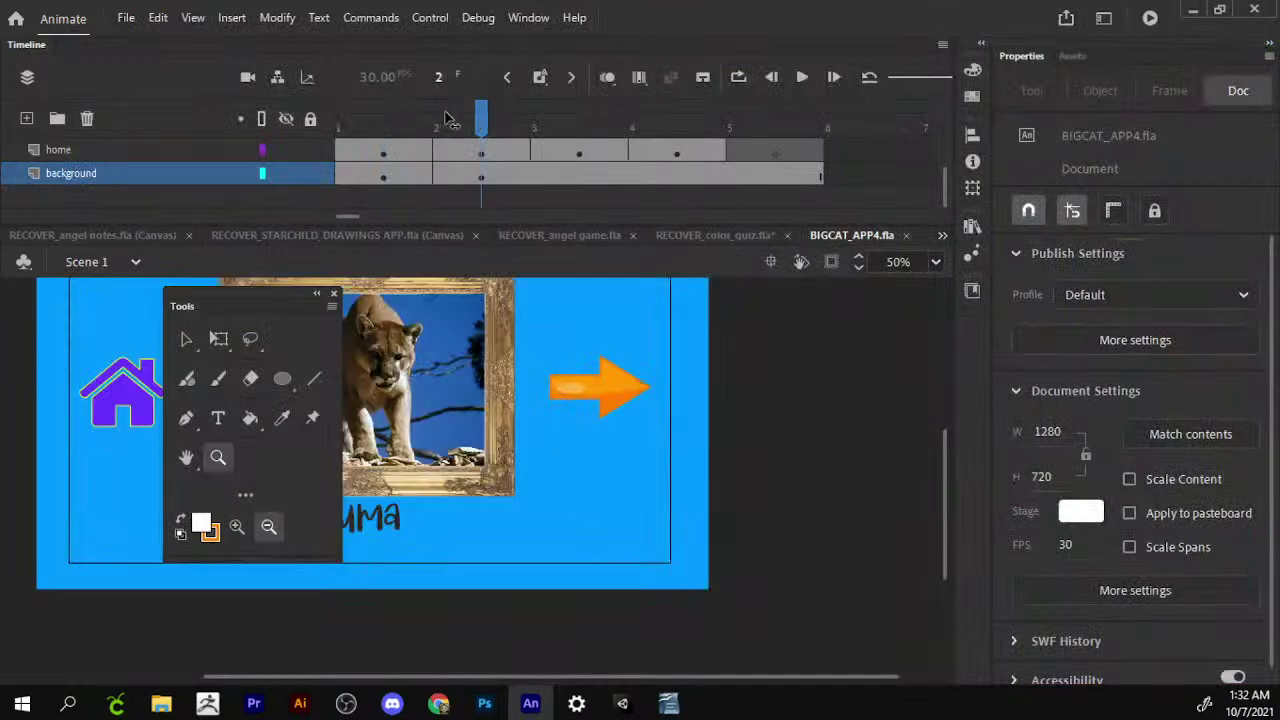
left_click(491, 156)
left_click(610, 413)
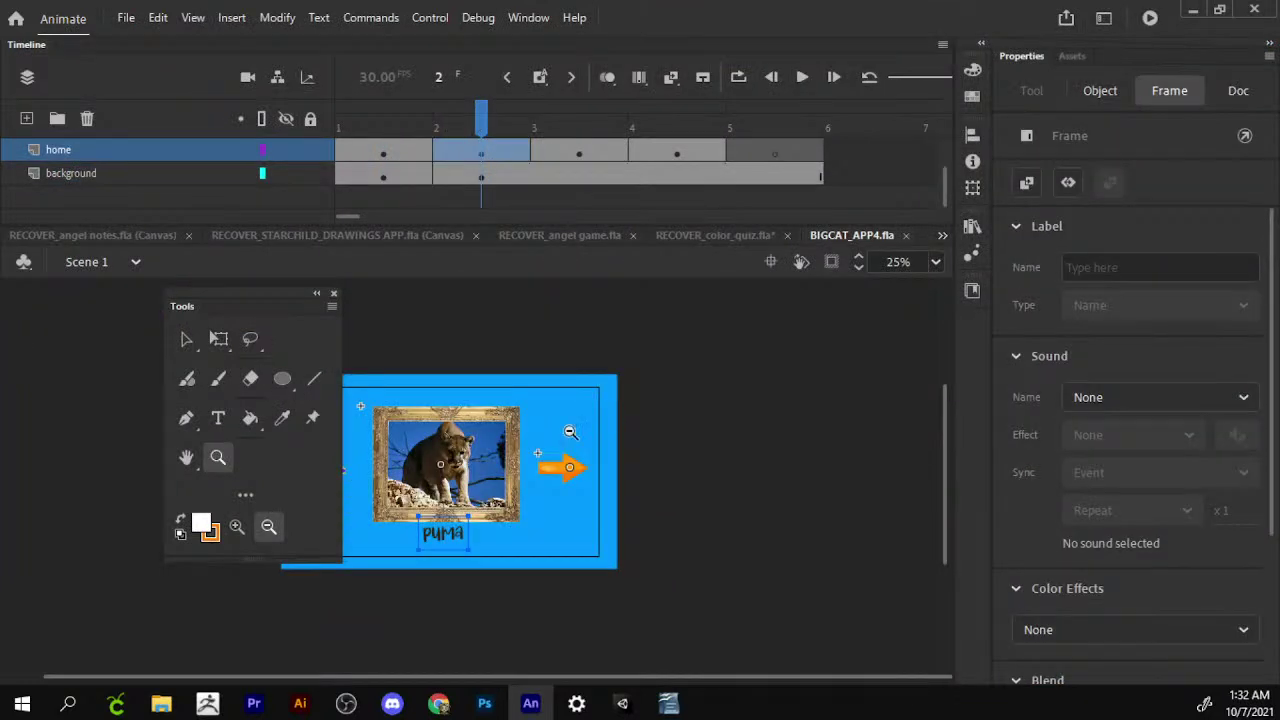
left_click(194, 340)
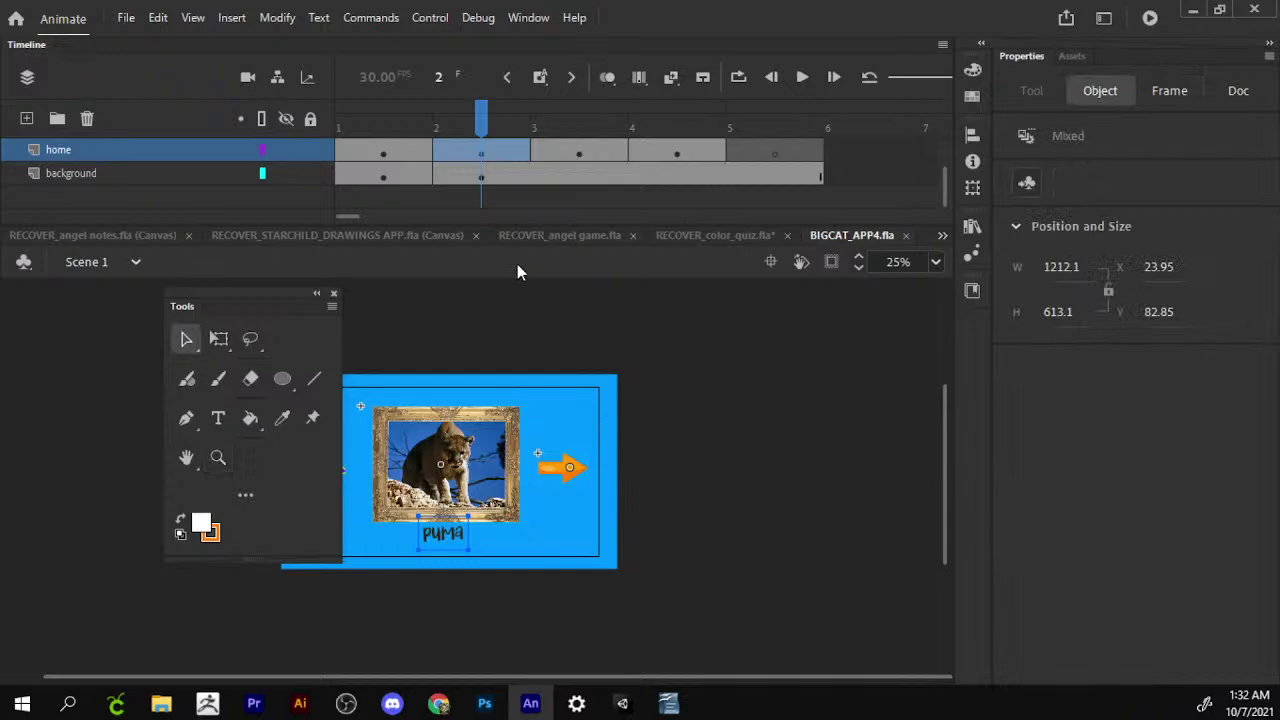
scroll(496, 168, "up", 2)
left_click(490, 149)
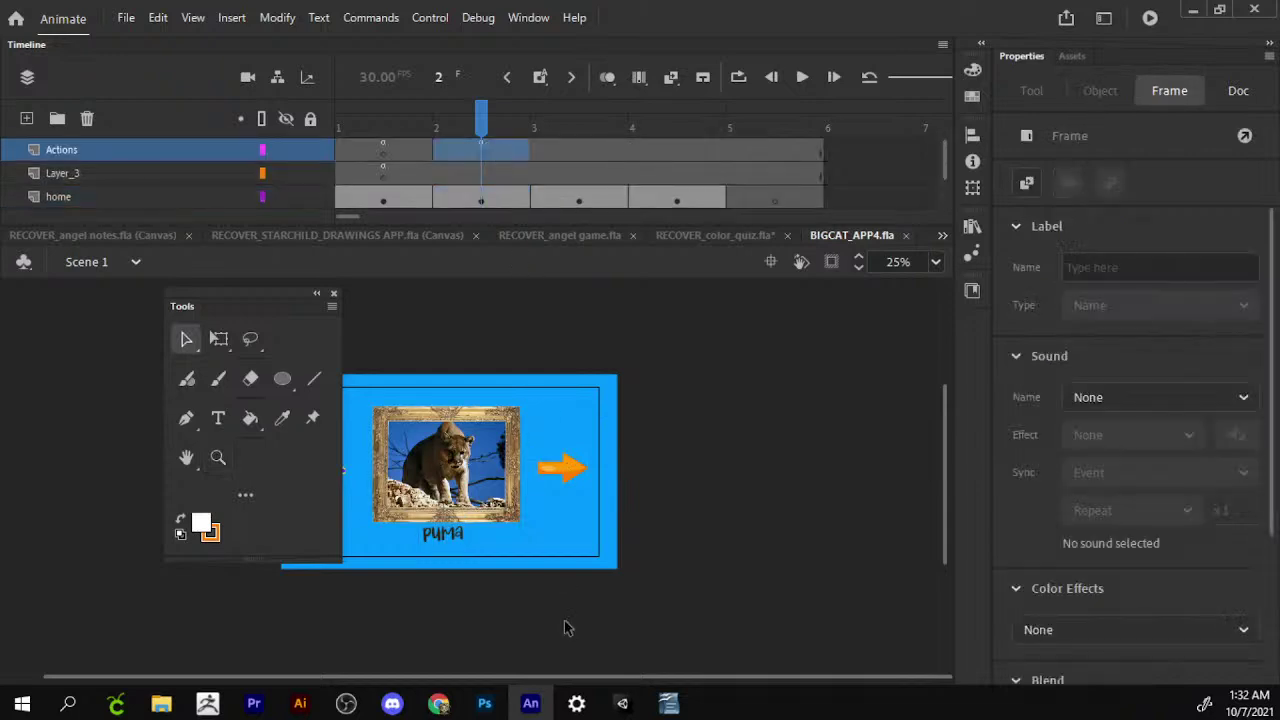
left_click(575, 485)
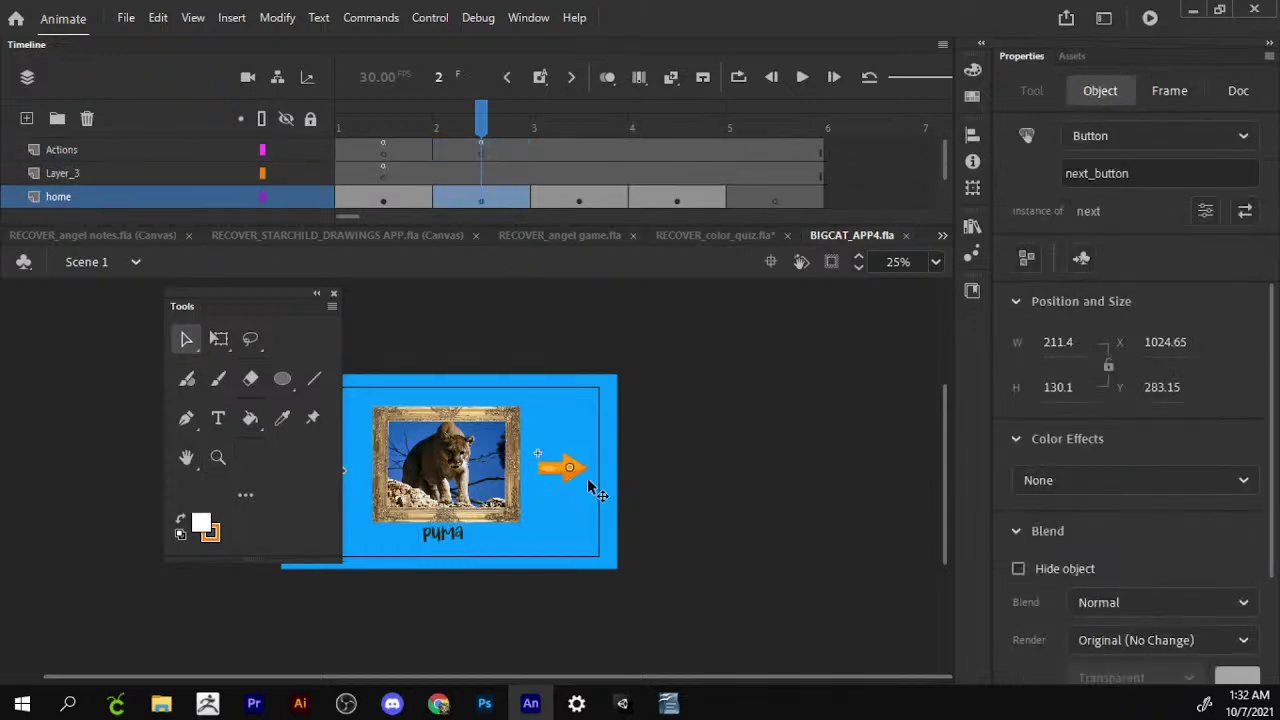
scroll(545, 470, "down", 1)
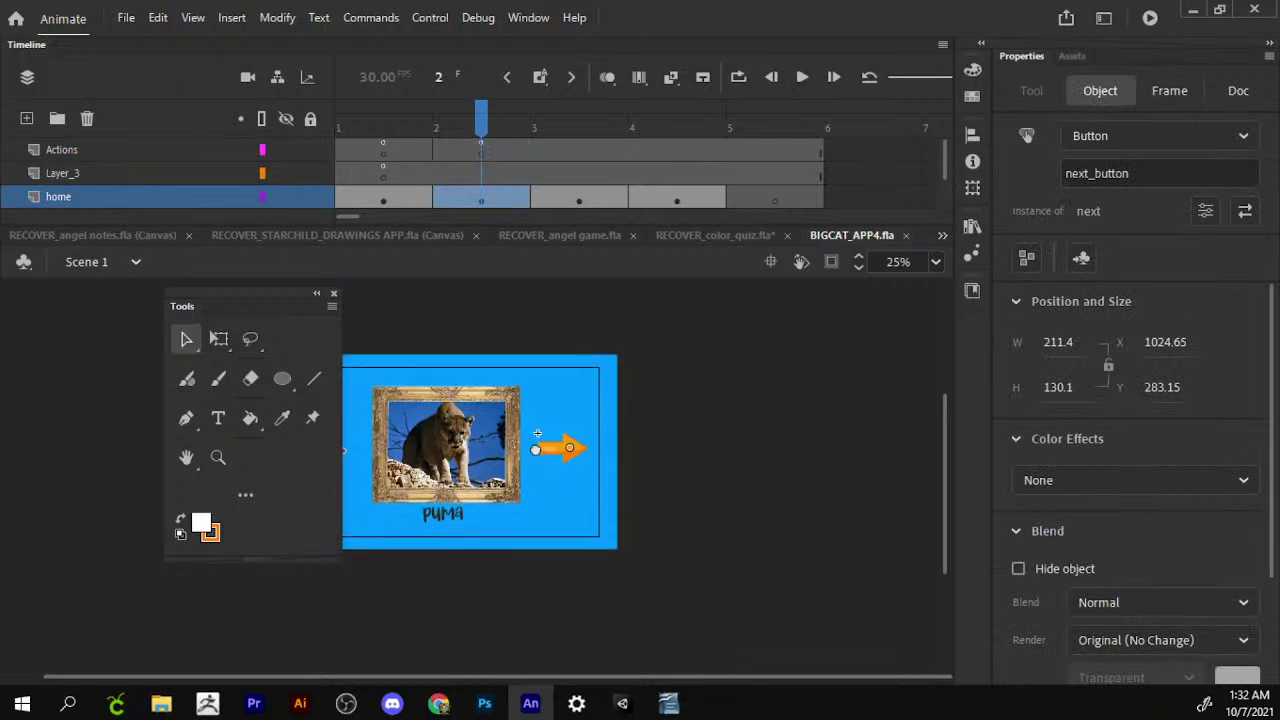
scroll(536, 455, "up", 3)
scroll(545, 474, "down", 2)
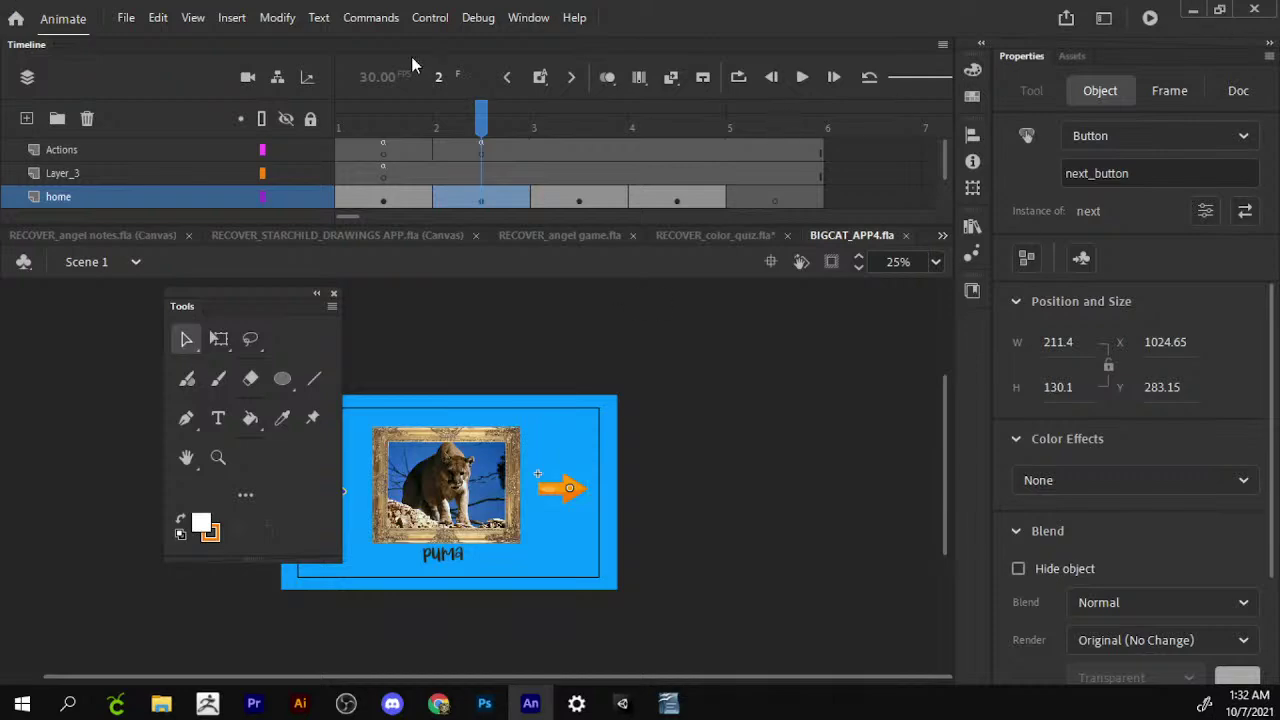
Resave the project over BIGCAT_APP4.fla, confirming the overwrite.
left_click(124, 18)
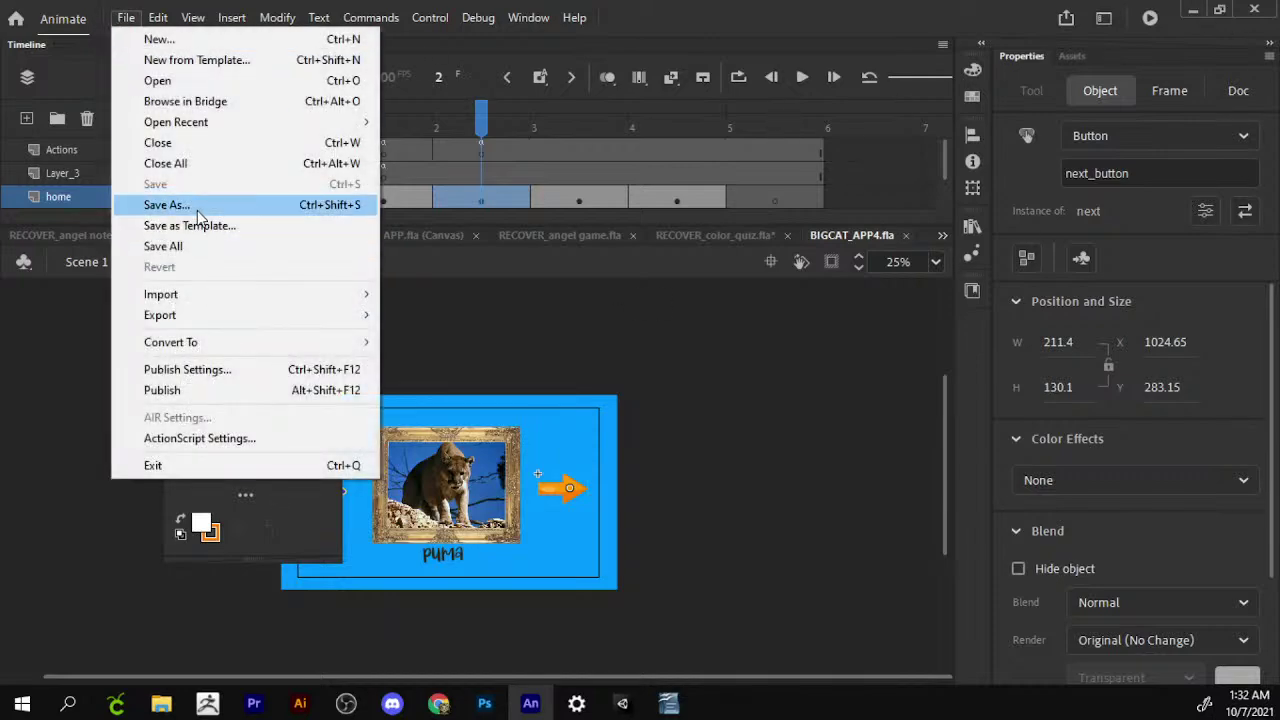
left_click(170, 204)
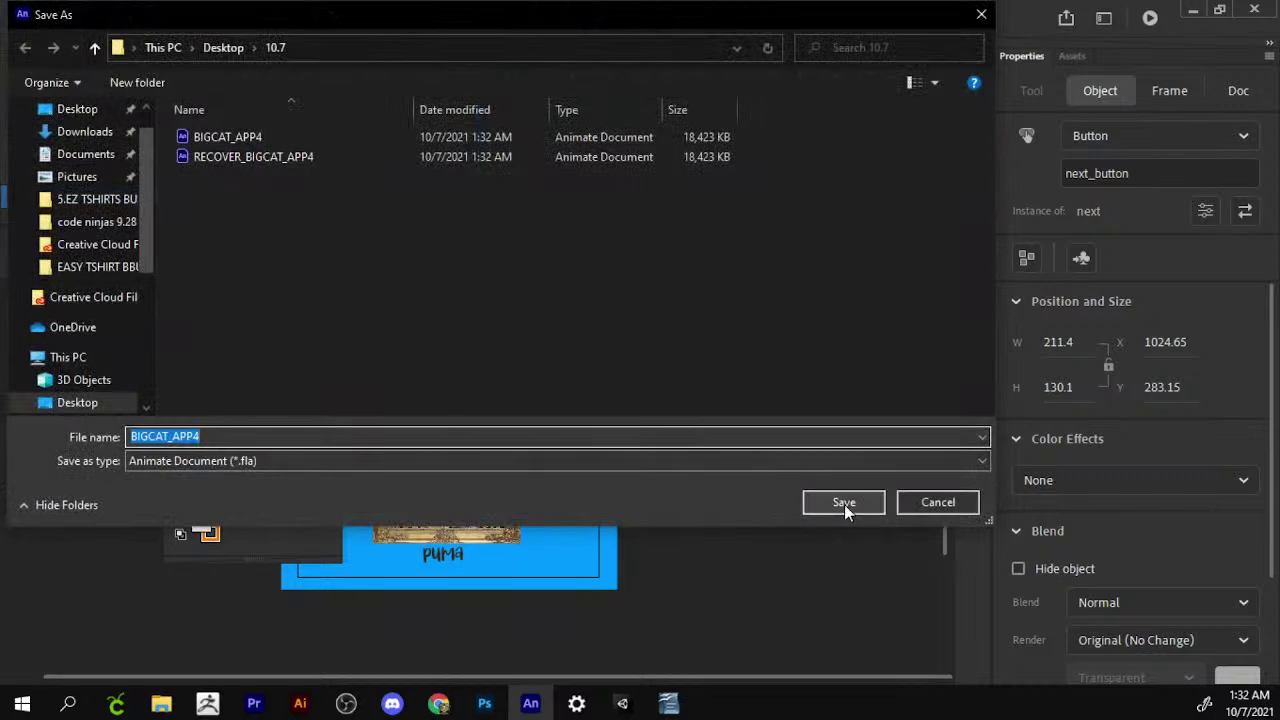
left_click(937, 502)
left_click(126, 17)
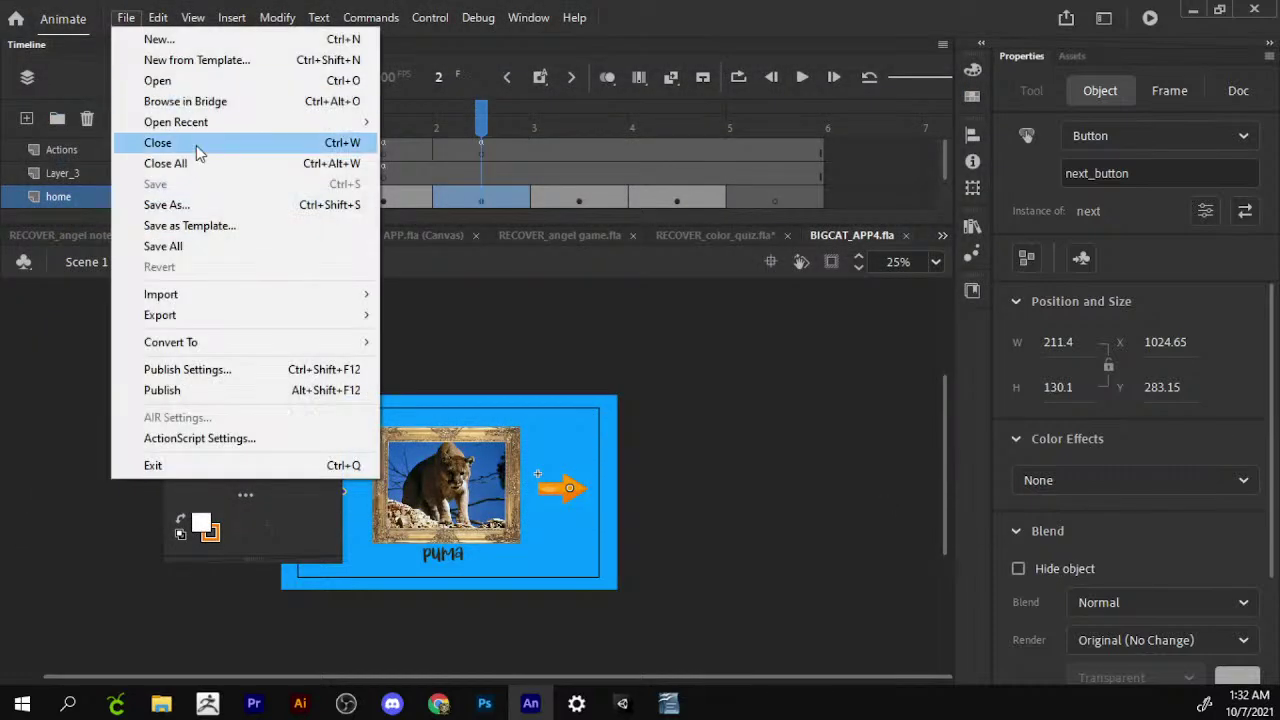
left_click(170, 205)
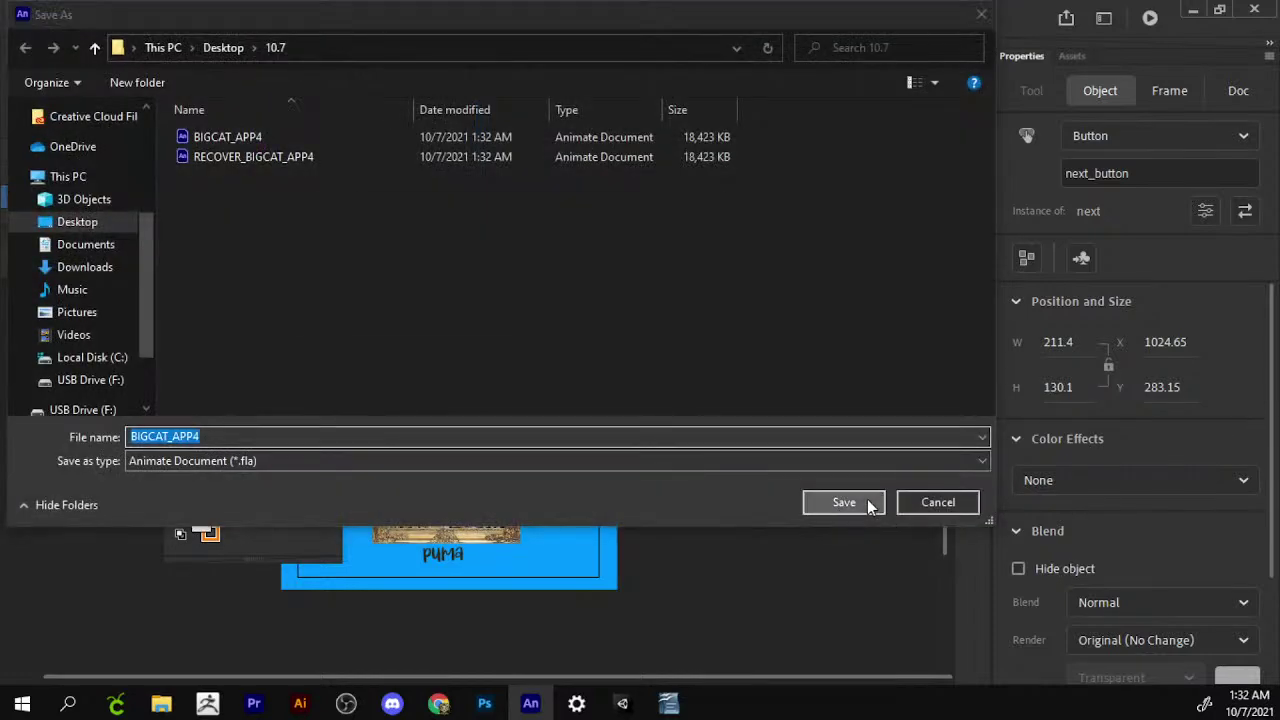
left_click(841, 501)
left_click(603, 303)
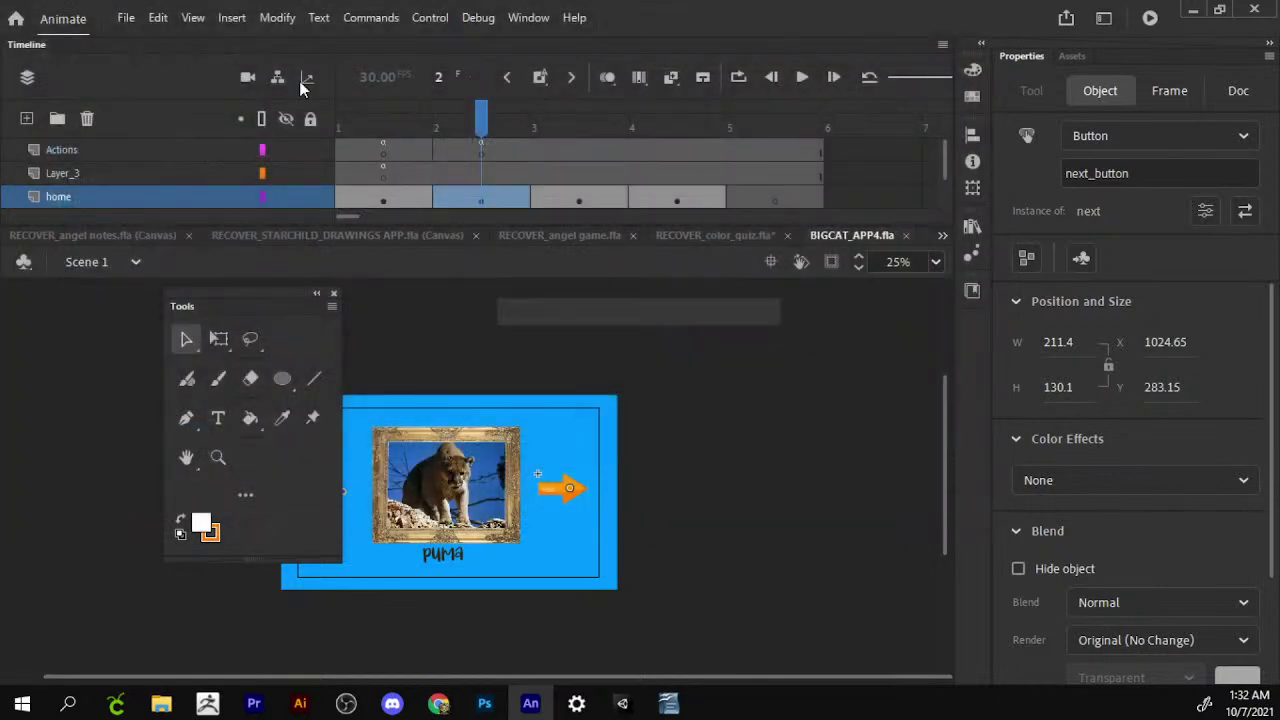
Save a copy of the project as BIGCAT_APP5.fla.
left_click(126, 17)
left_click(205, 207)
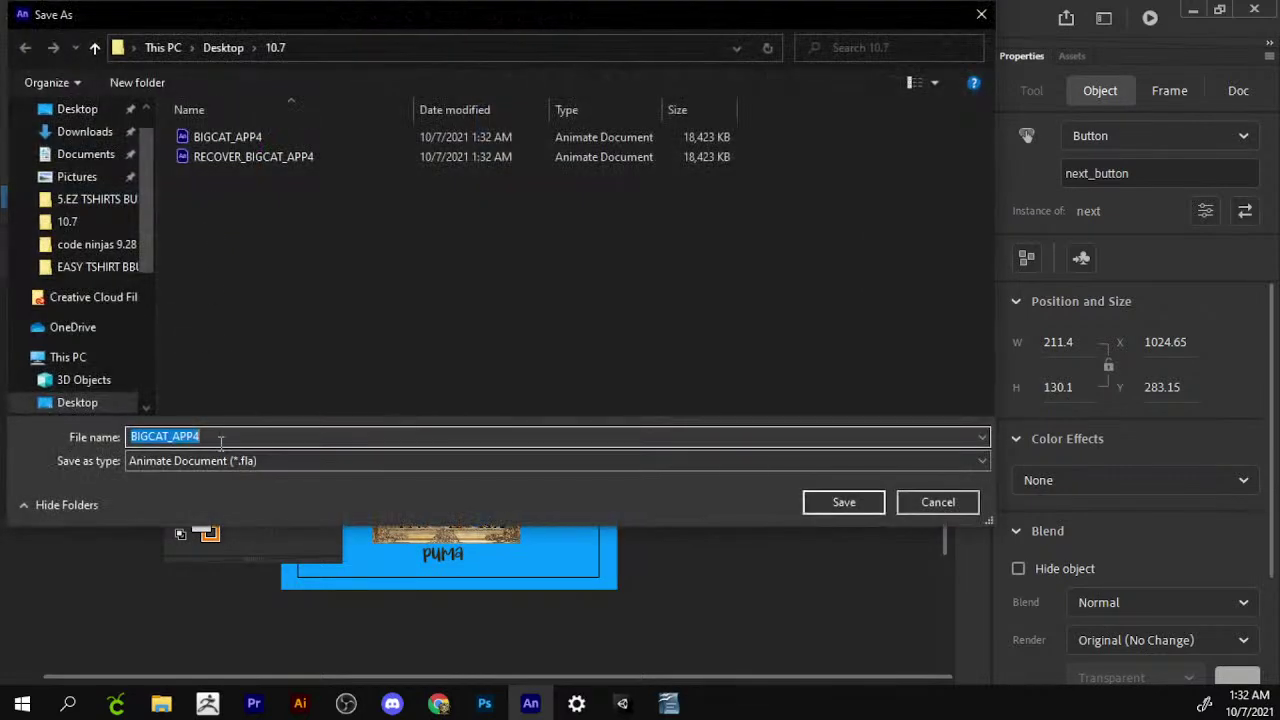
left_click(221, 442)
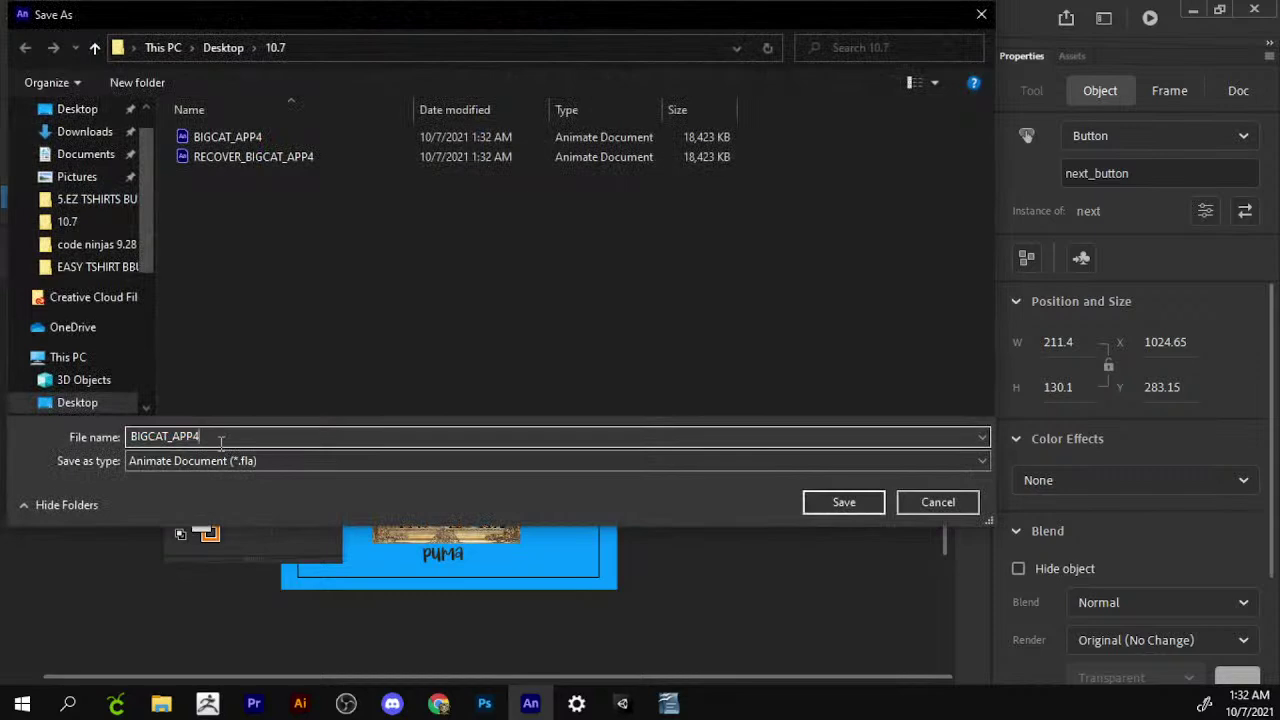
key("BackSpace")
type("5")
key("Return")
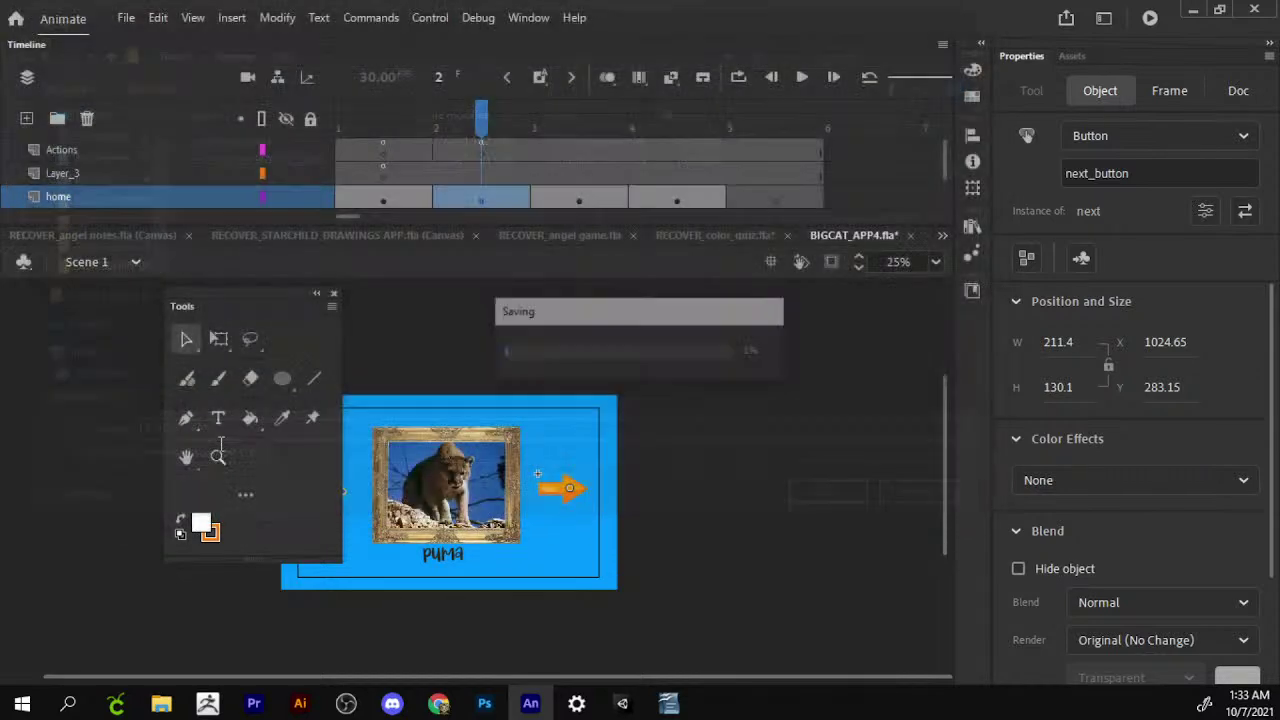
left_click(218, 457)
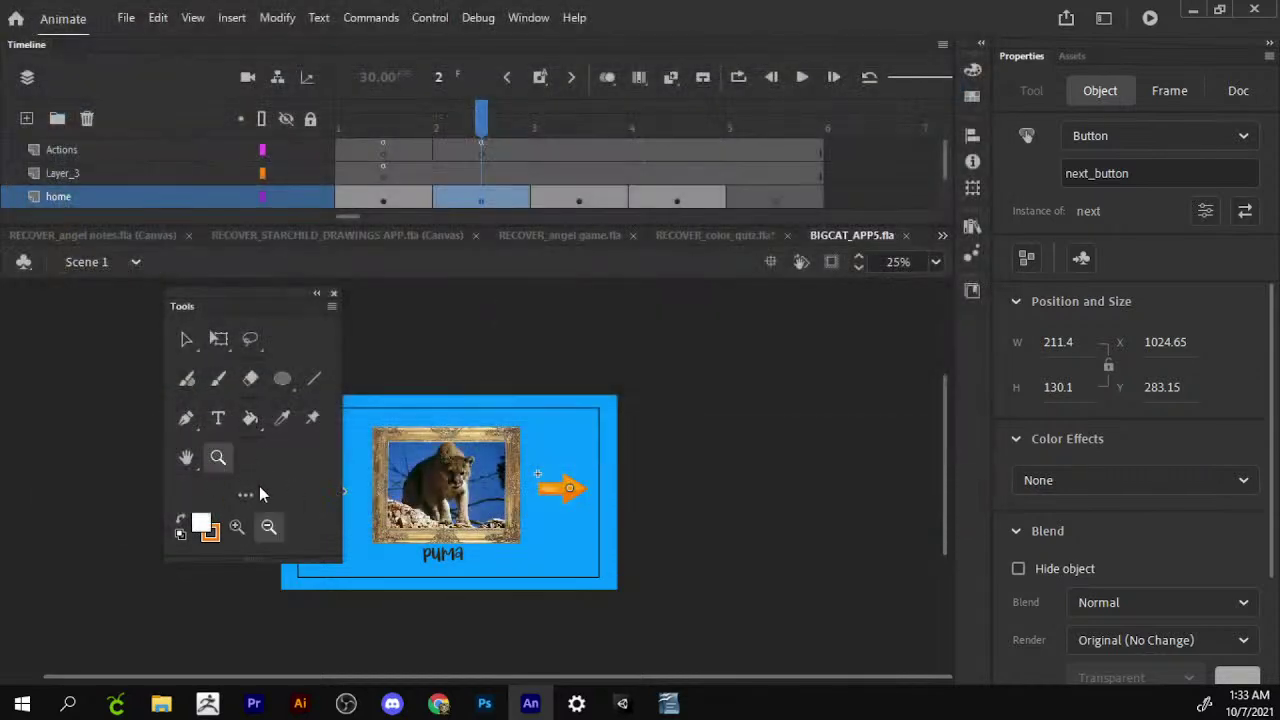
Zoom in, break apart the orange arrow, and convert it to a Button symbol named NEXT_BUTTON_2.
left_click(236, 526)
left_click(542, 492)
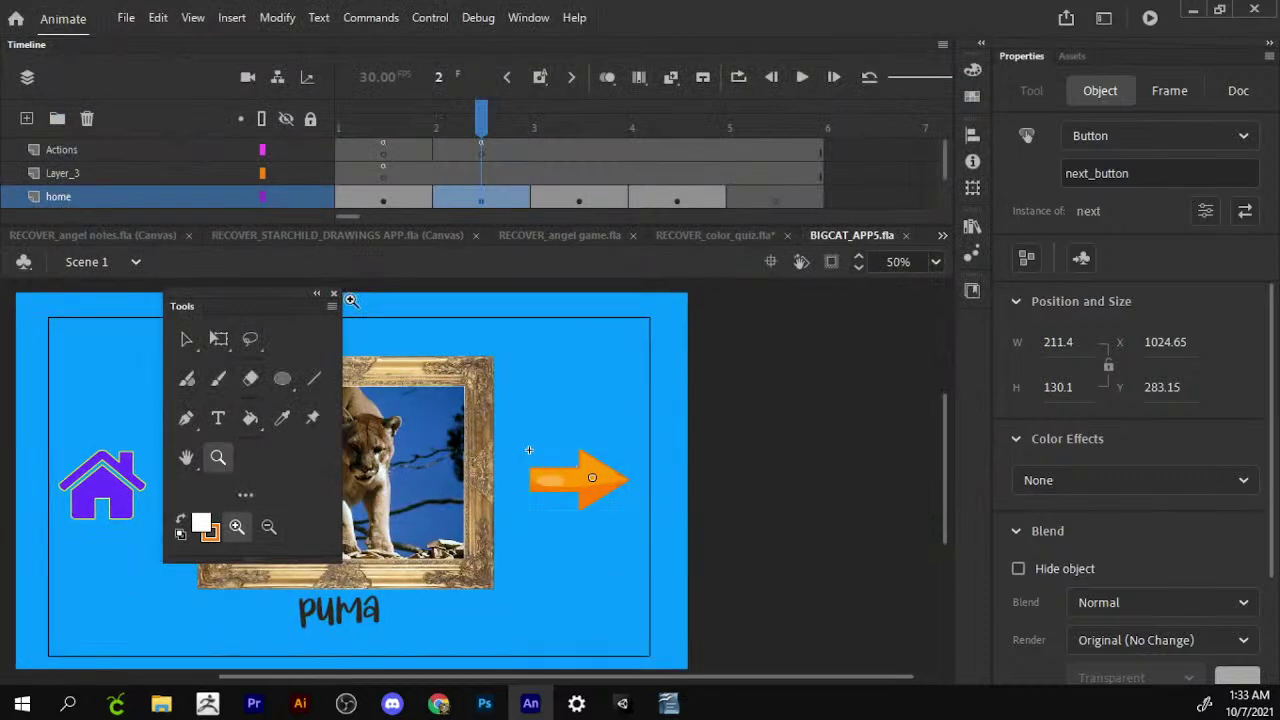
left_click(187, 340)
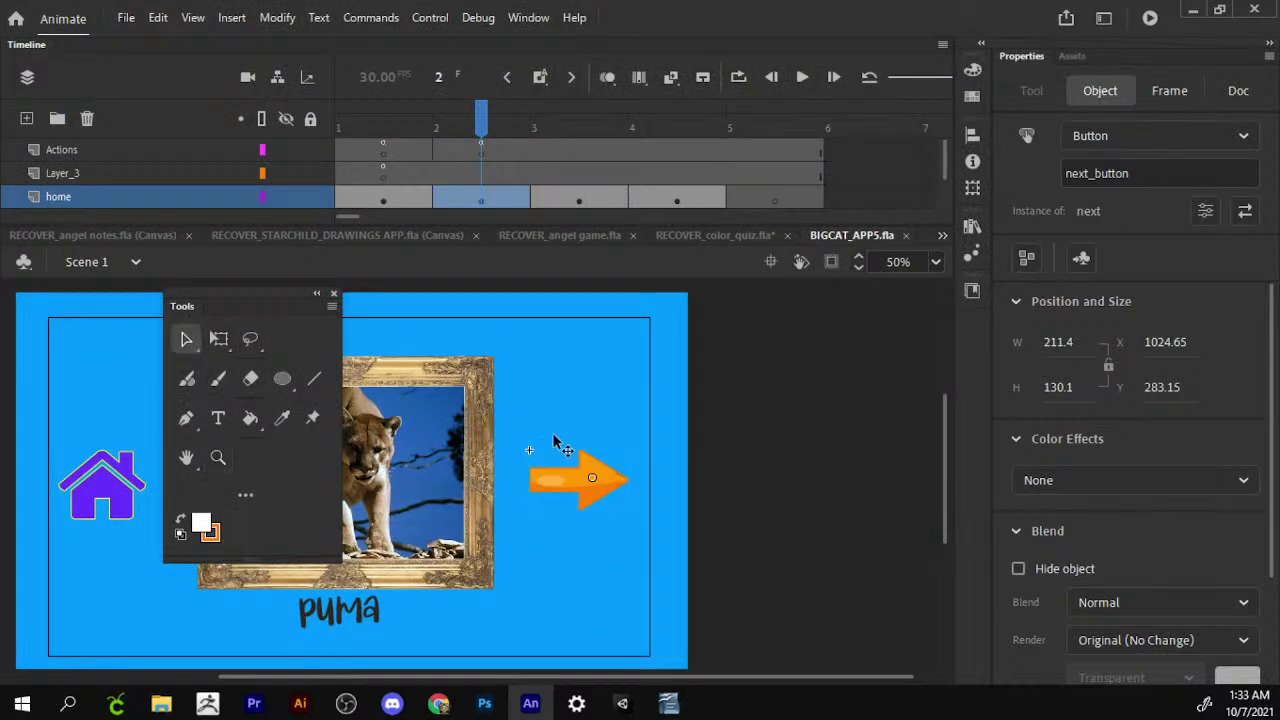
key("ctrl+b")
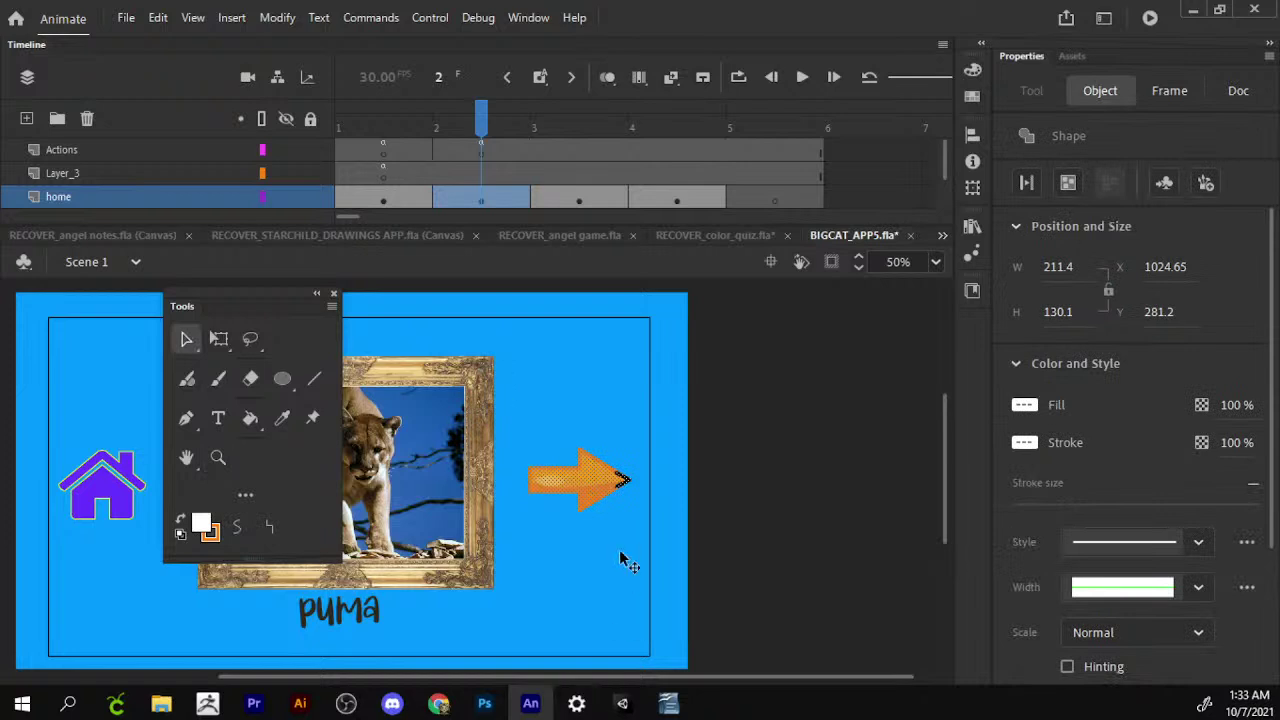
key("F8")
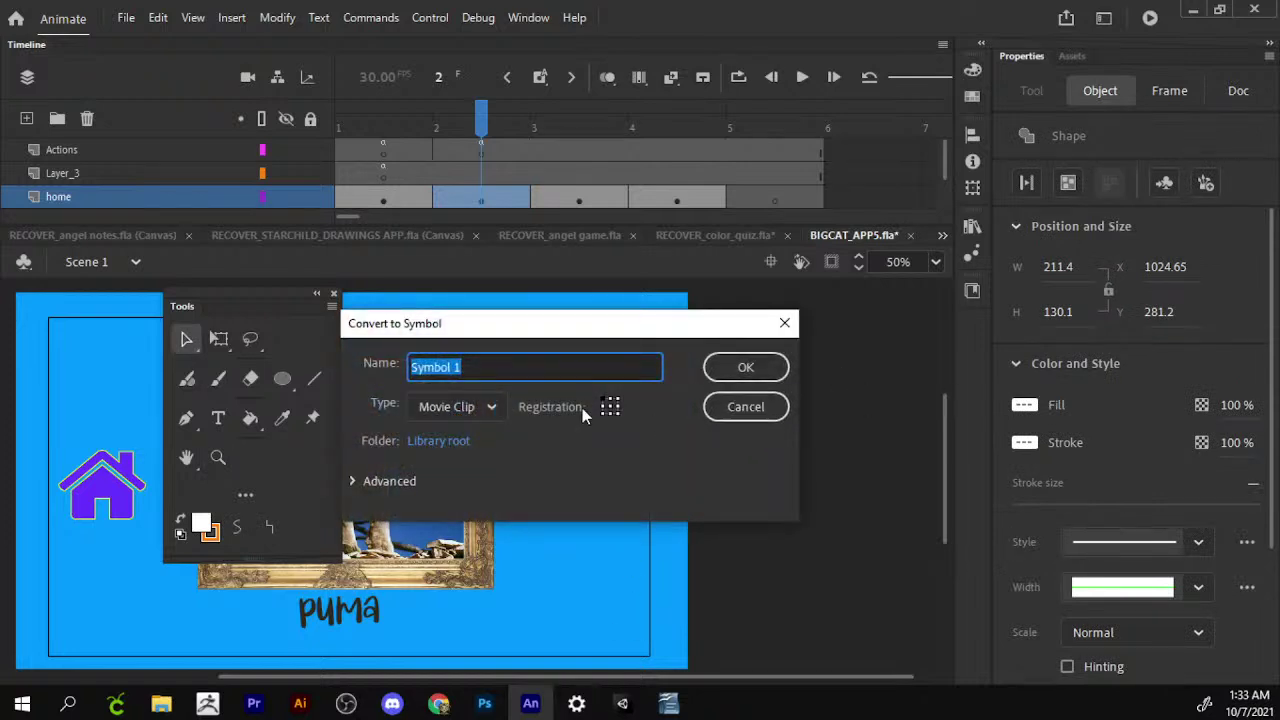
left_click(482, 407)
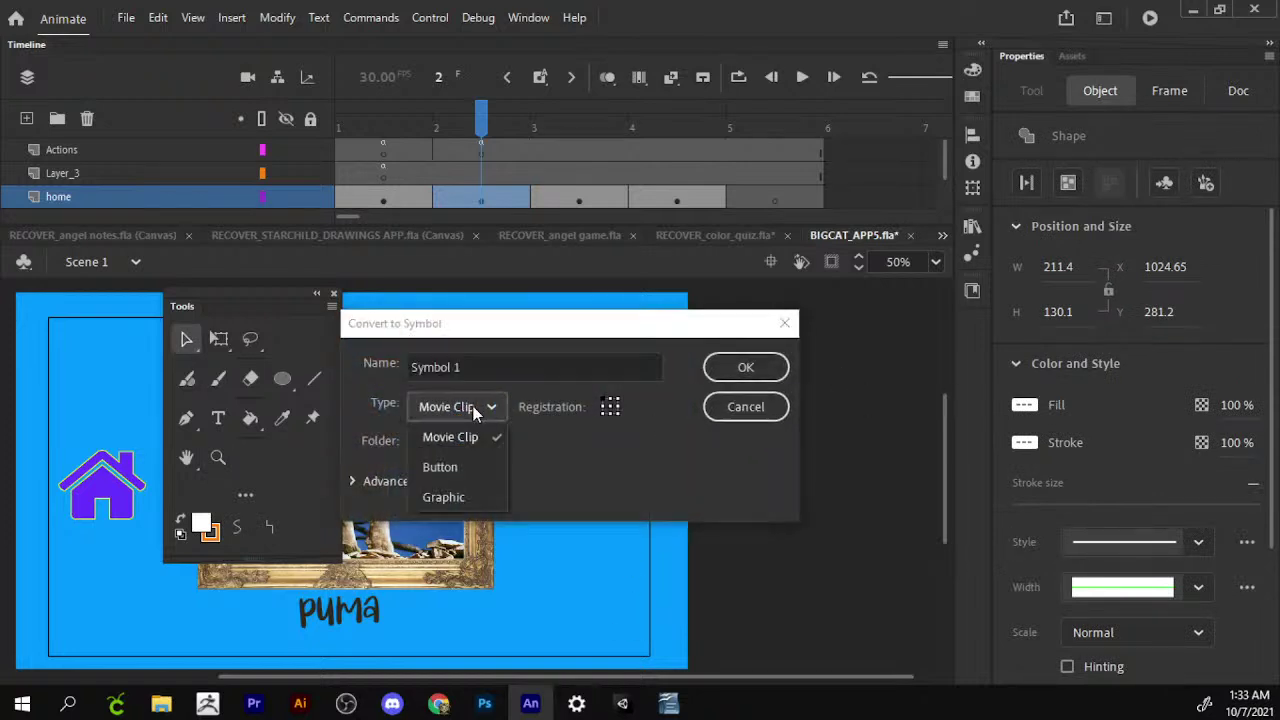
left_click(470, 468)
left_click_drag(506, 366, 310, 370)
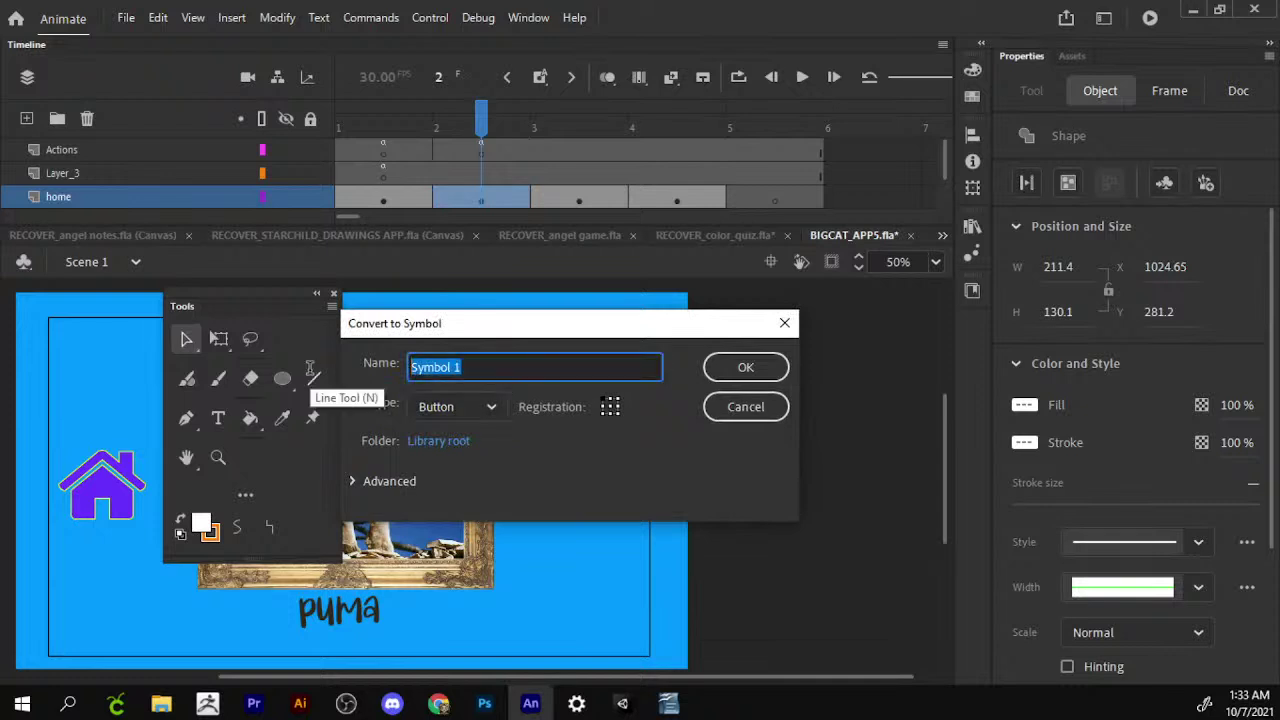
type("3")
type("NEXT_BUTTON_")
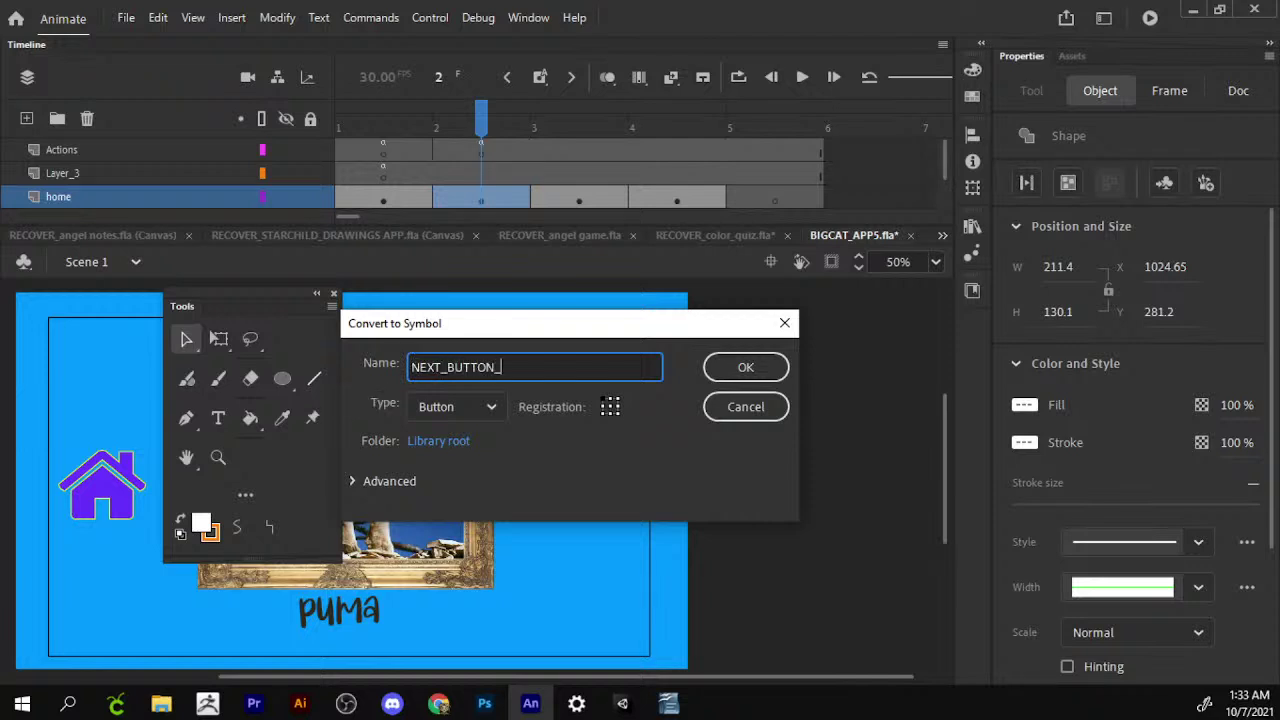
type("2")
key("Return")
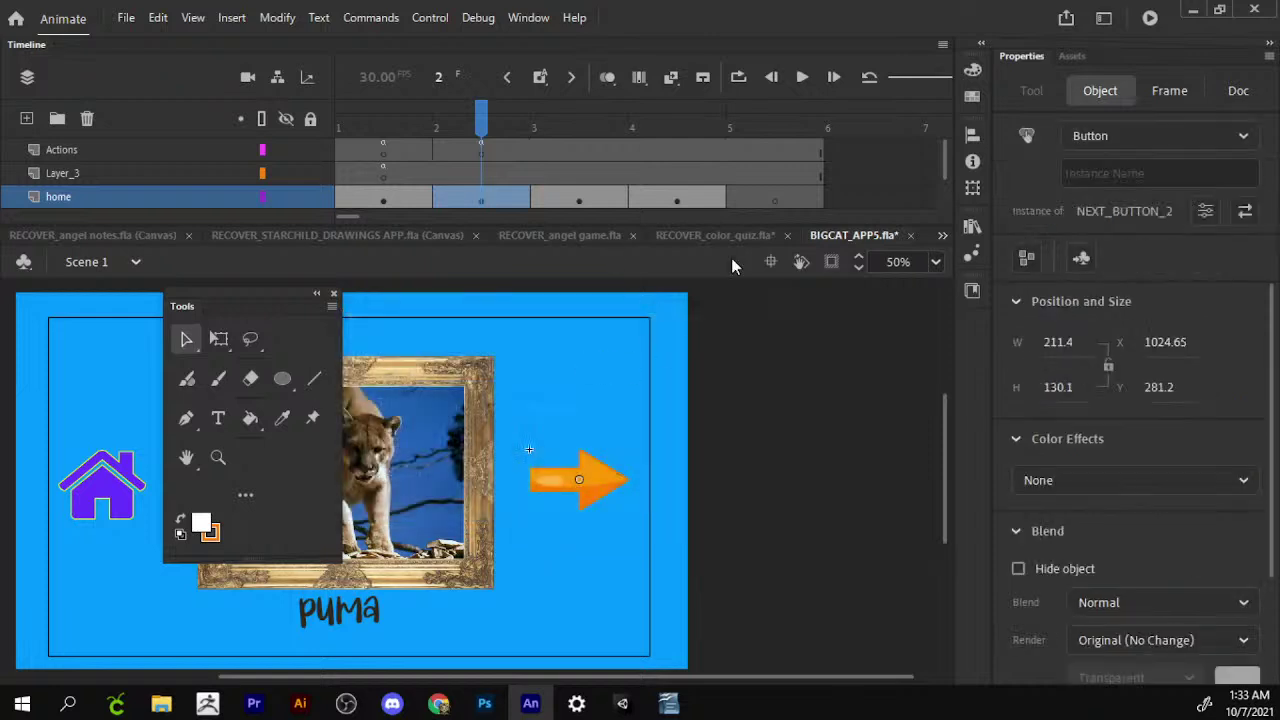
Name the arrow's button instance NEXTBUTTOON_2 in Properties.
left_click(1136, 165)
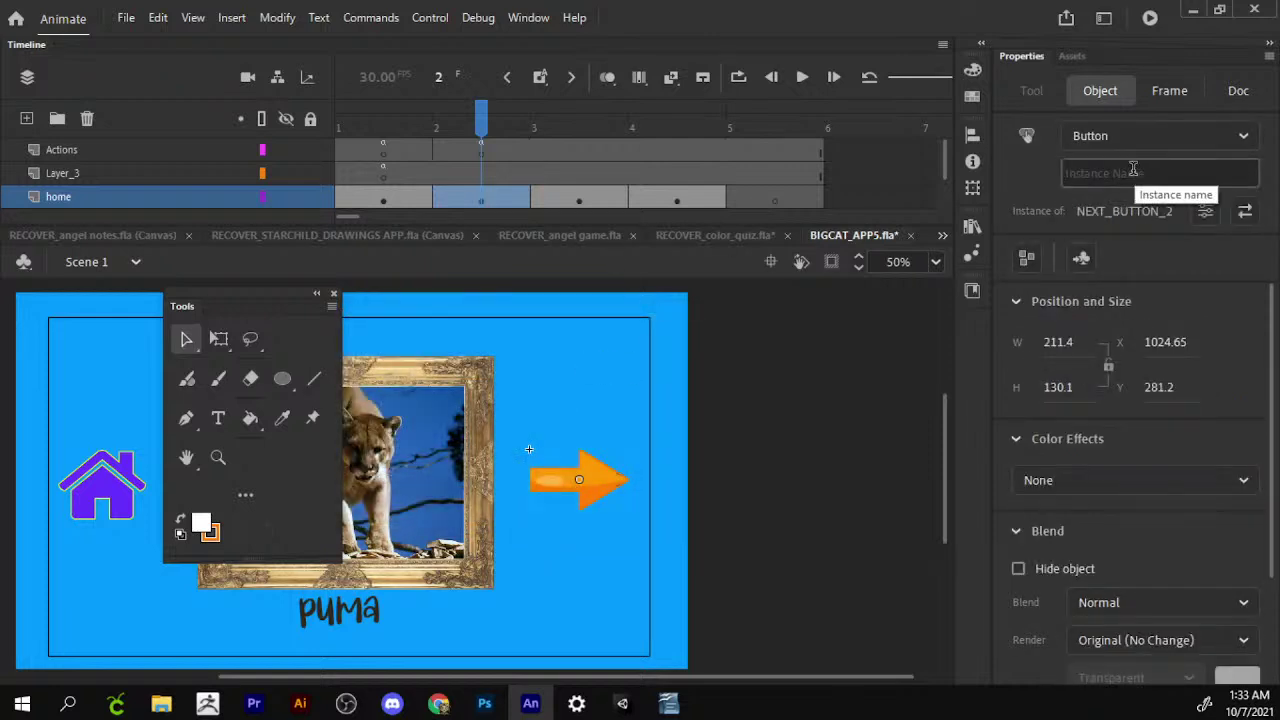
type("NEXTBUTTPON_2")
left_click(1133, 172)
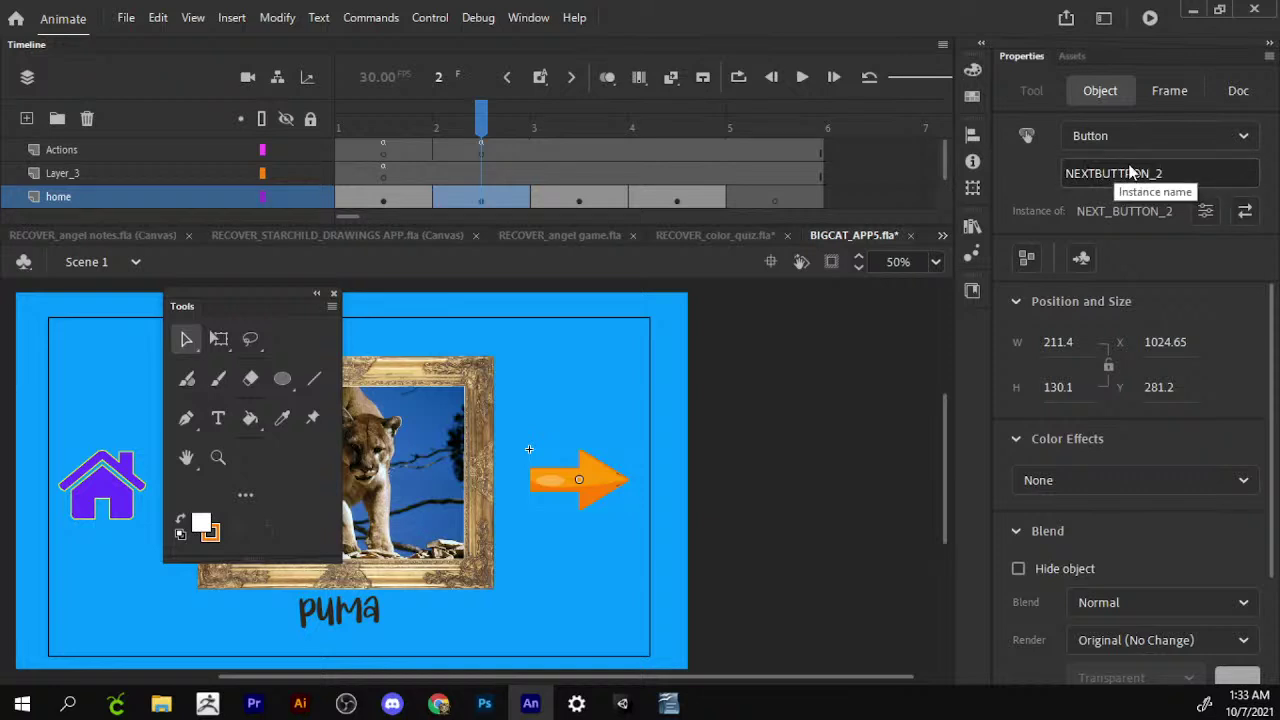
key("BackSpace")
type("O")
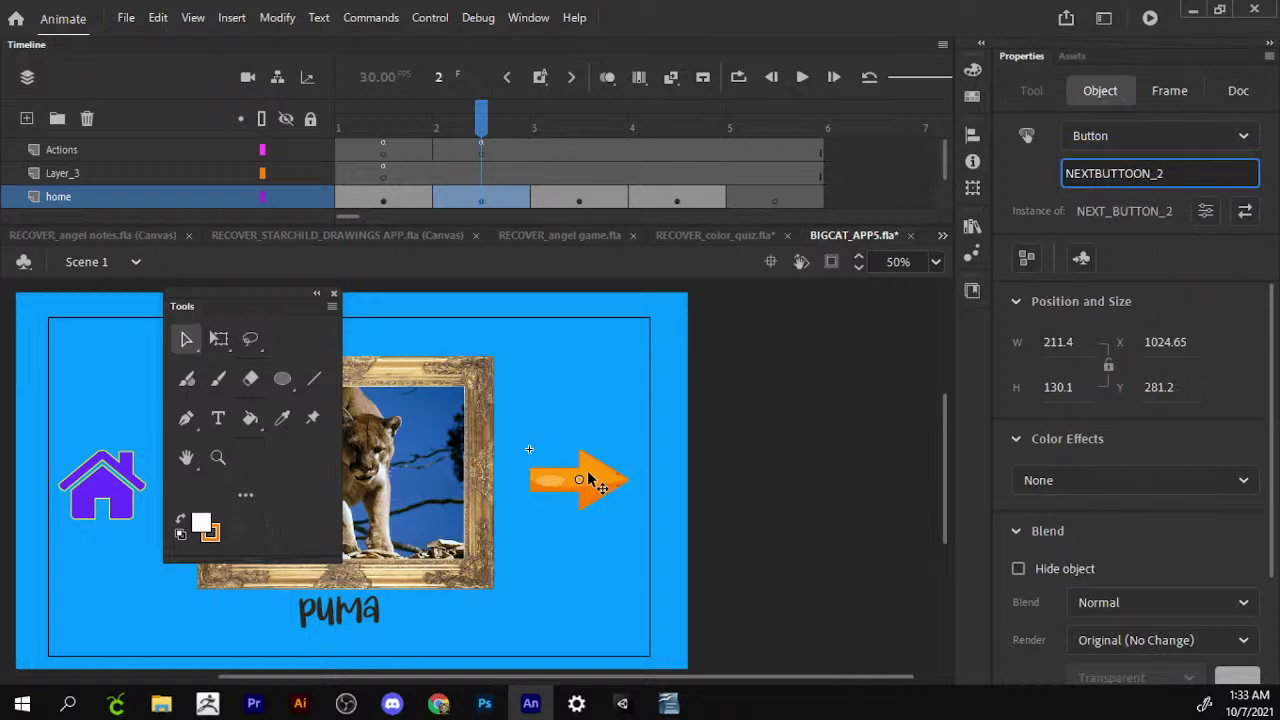
Open the Actions panel, collapse it, and close the Compiler Errors panel.
left_click(528, 17)
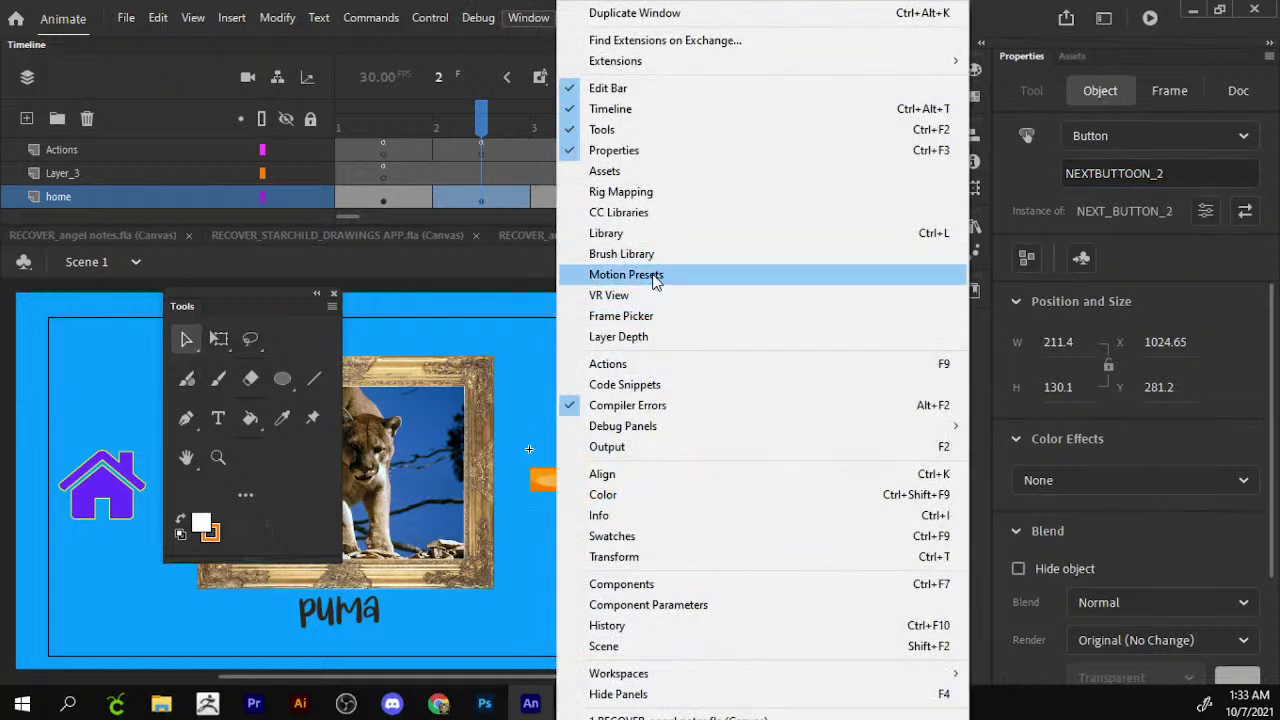
left_click(654, 364)
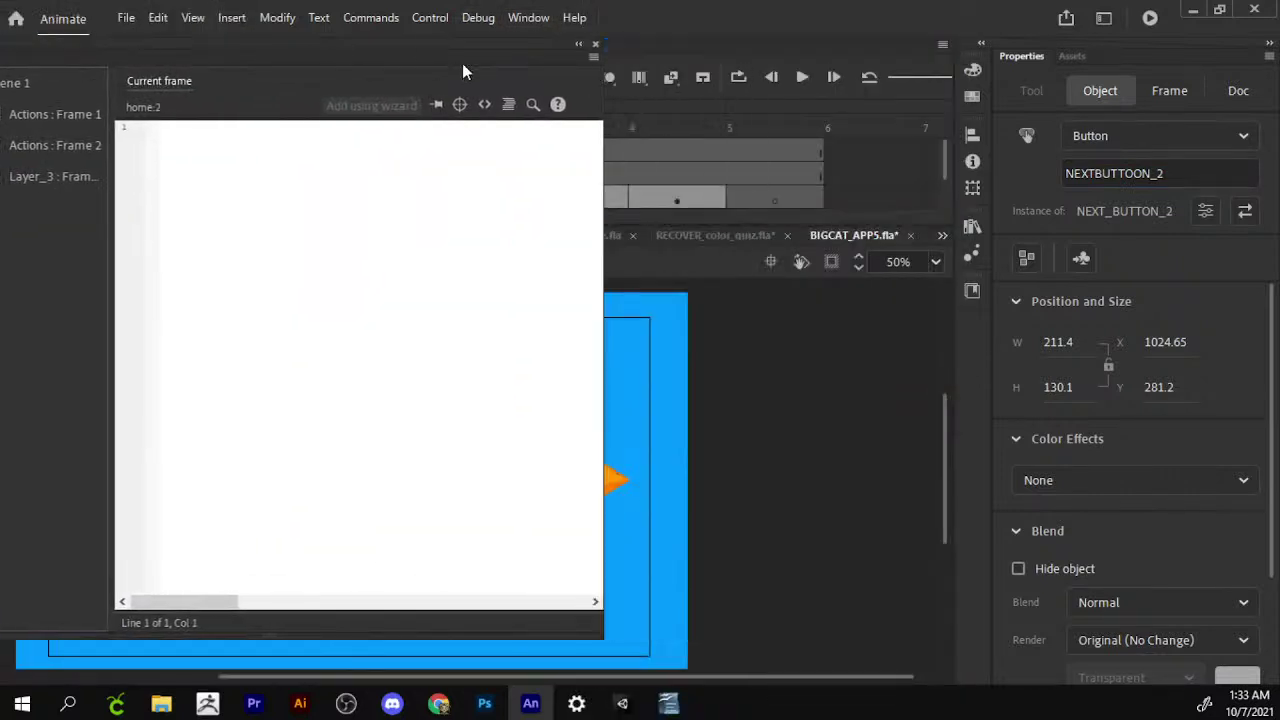
double_click(555, 55)
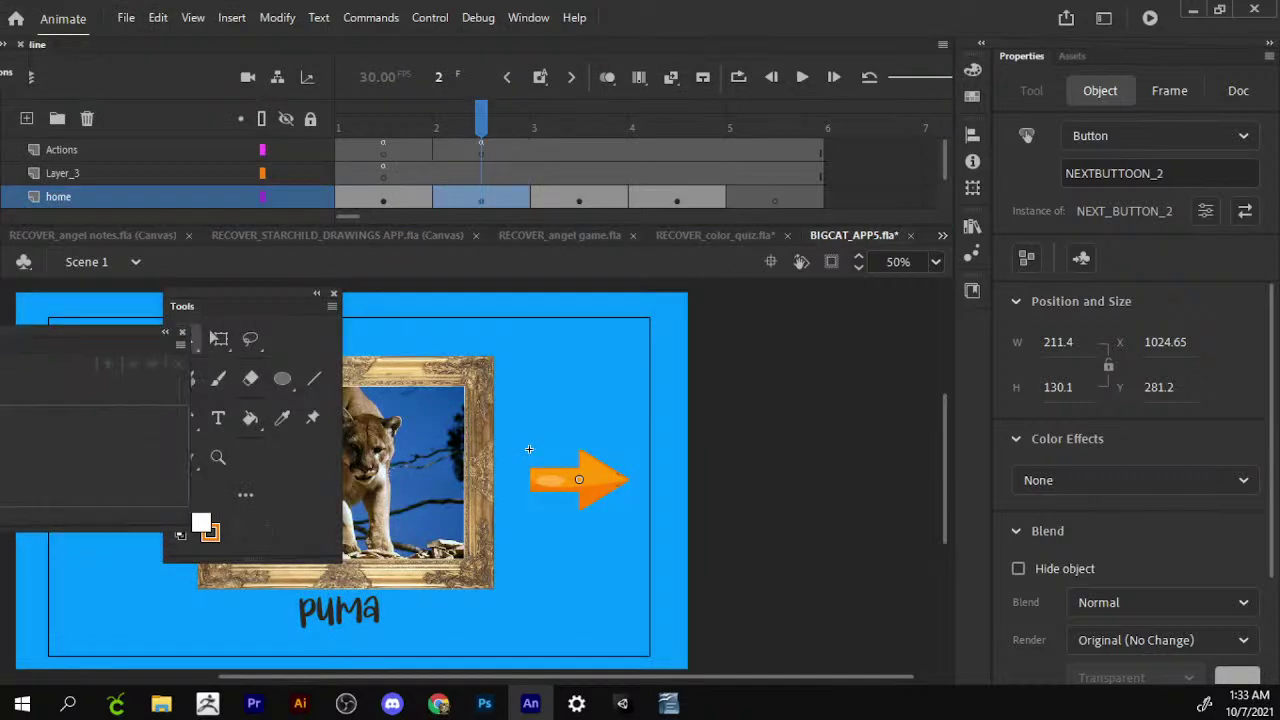
left_click_drag(150, 330, 423, 262)
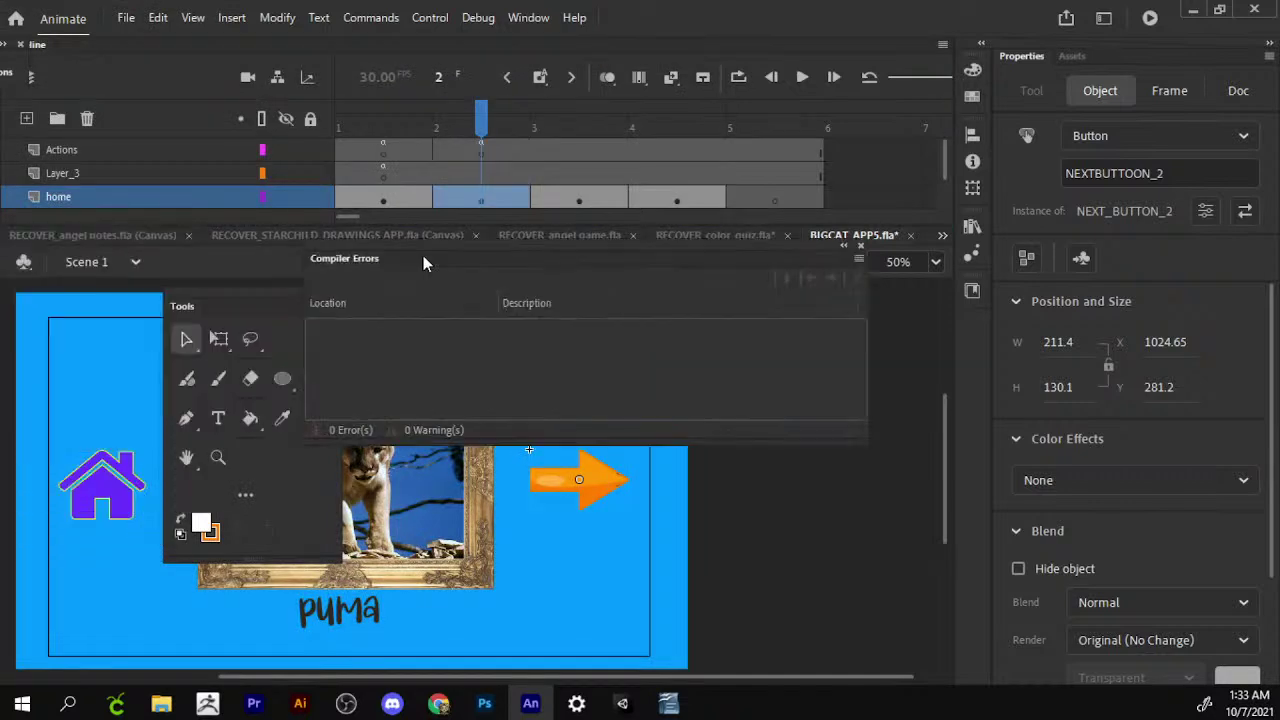
left_click(860, 245)
Add the ActionScript Timeline Navigation 'Click to Go to Frame and Stop' snippet for NEXTBUTTOON_2 and place the caret at its frame number.
left_click(529, 18)
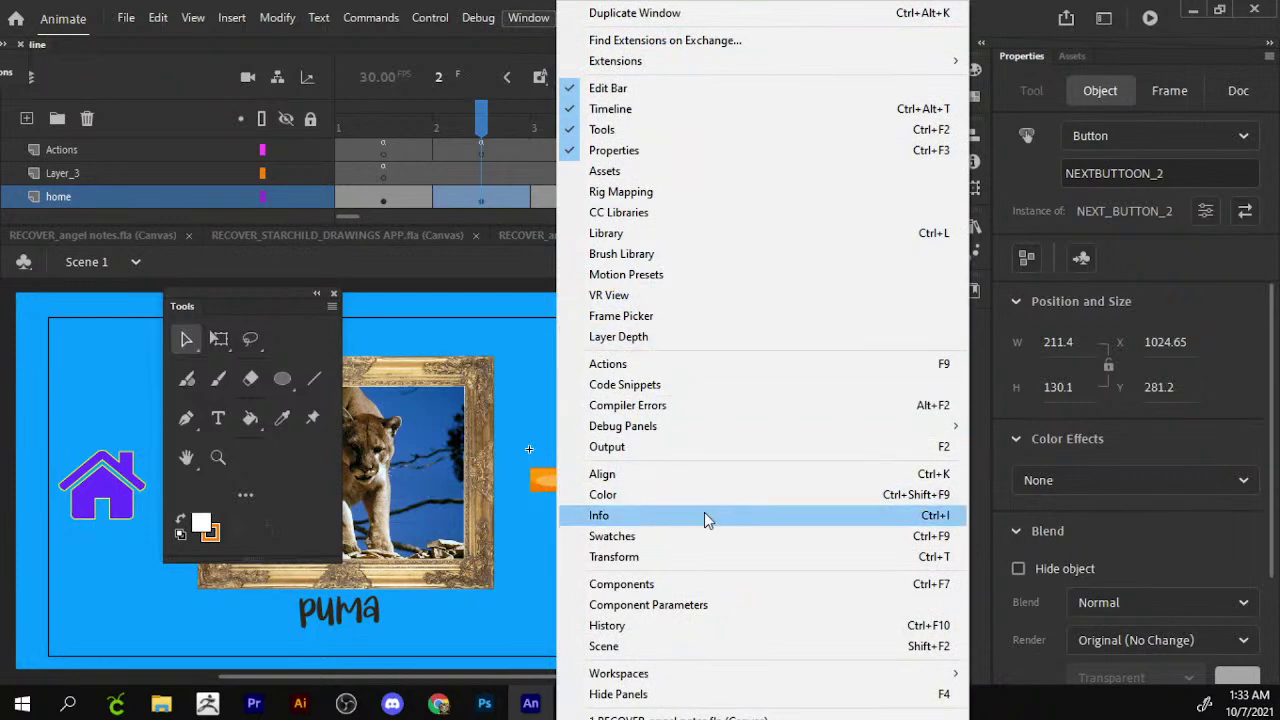
left_click(697, 372)
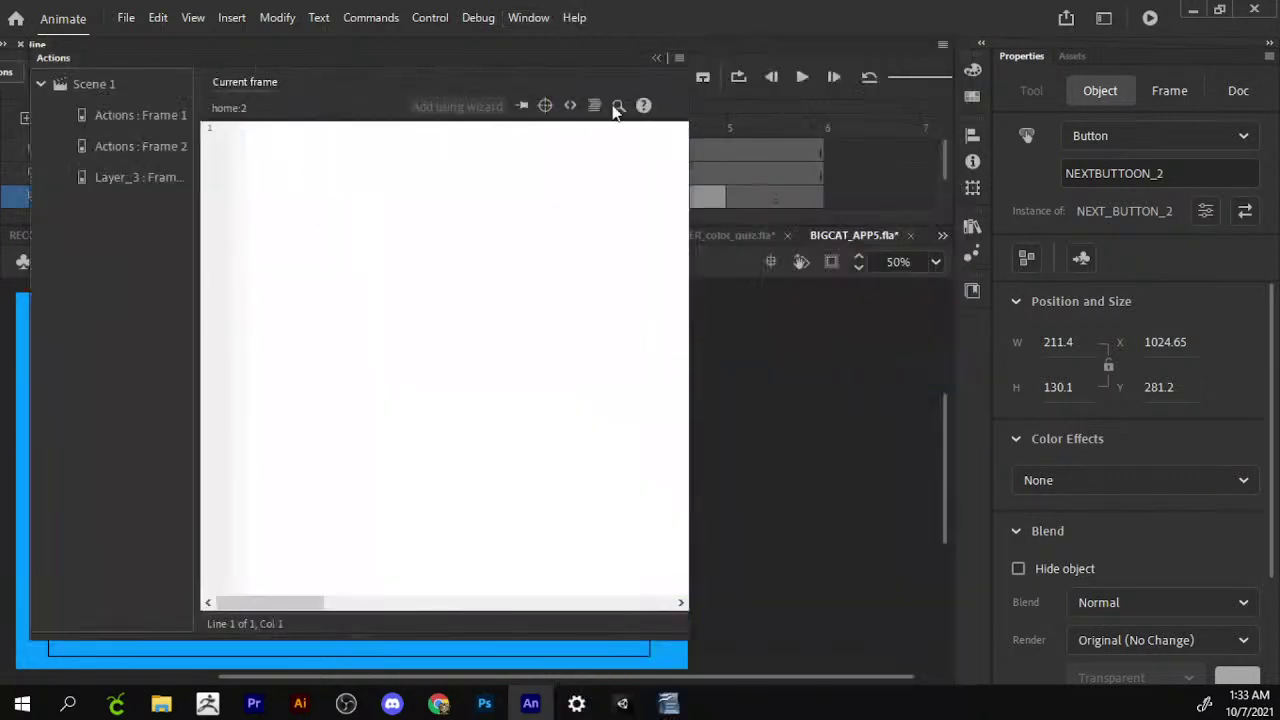
left_click(570, 106)
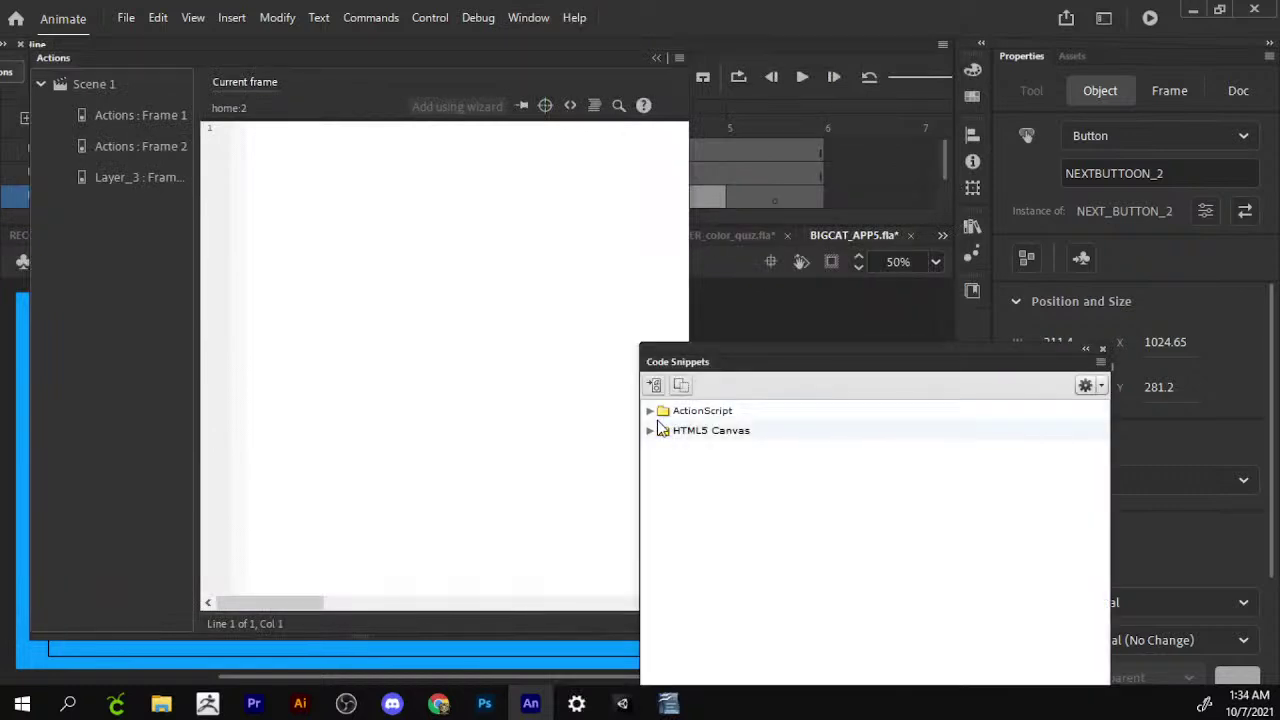
left_click(652, 411)
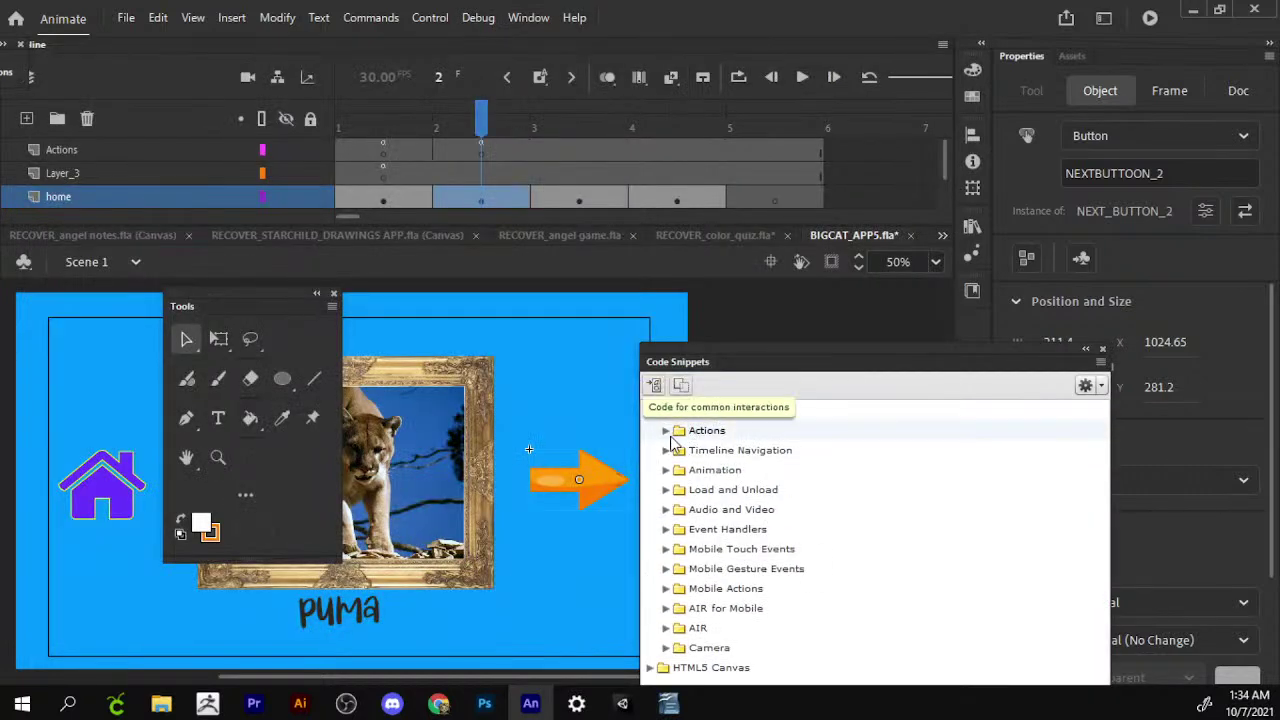
left_click(667, 450)
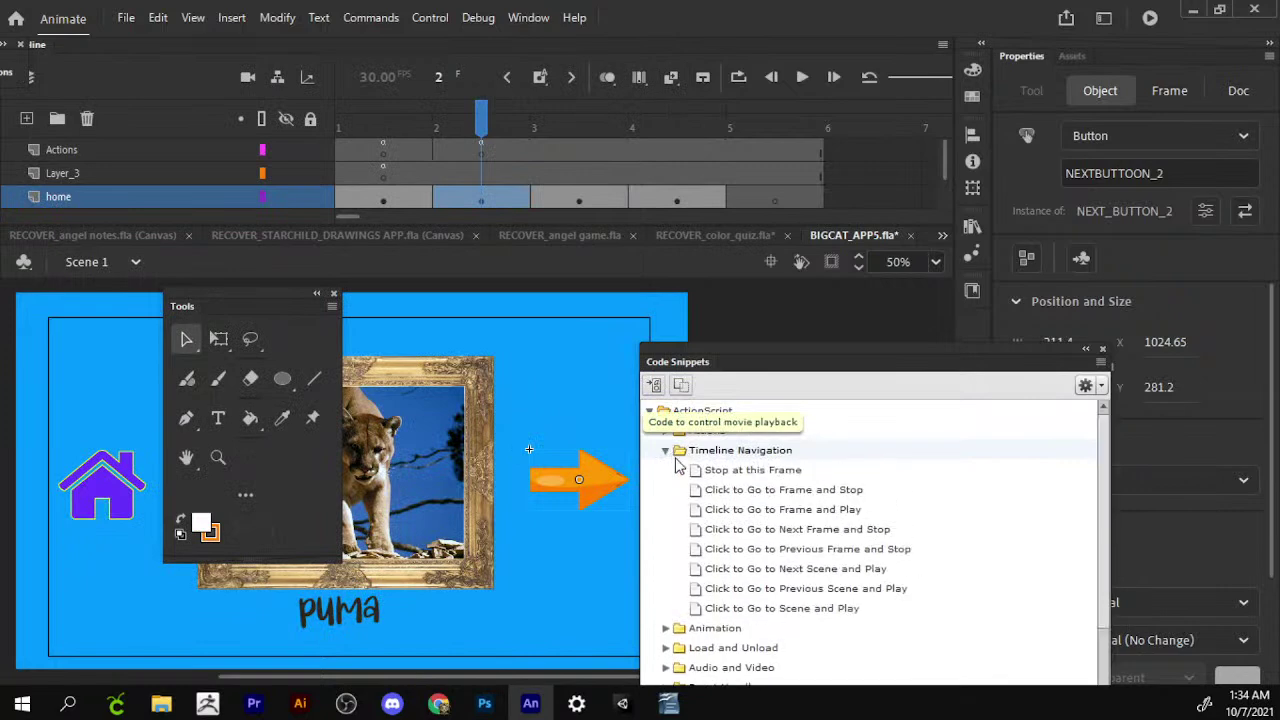
left_click(727, 490)
left_click(653, 385)
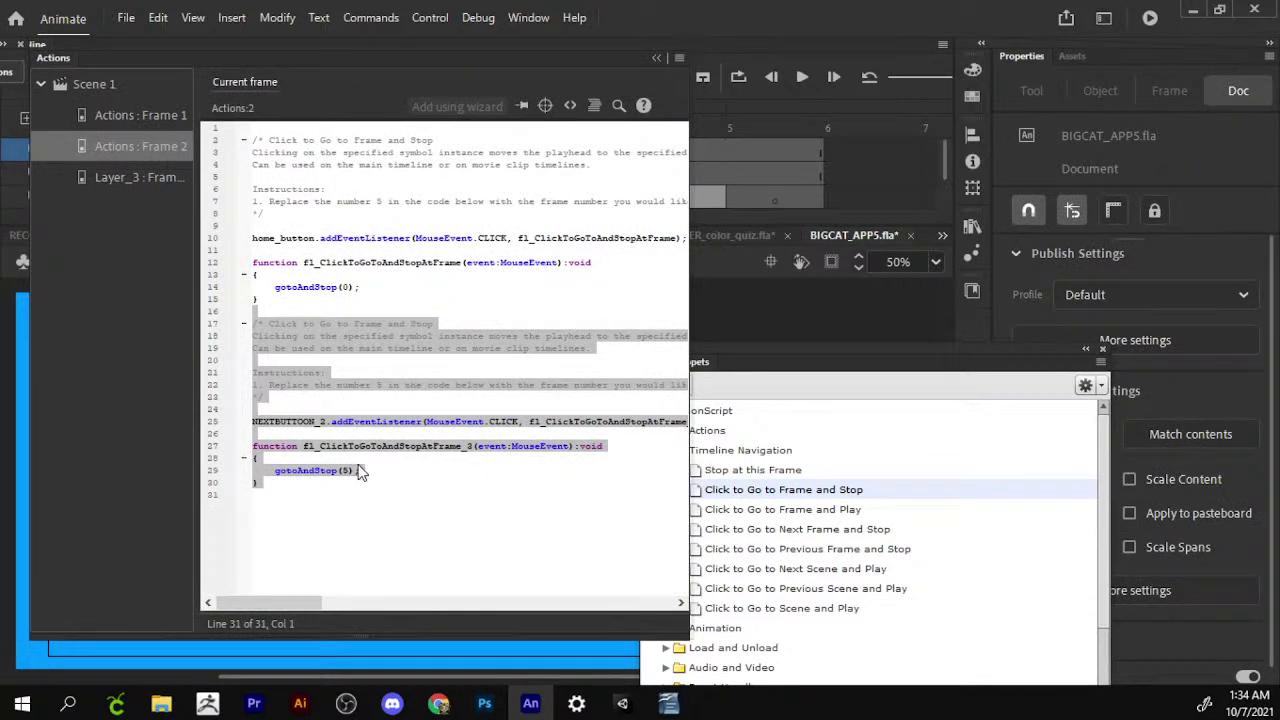
left_click(349, 471)
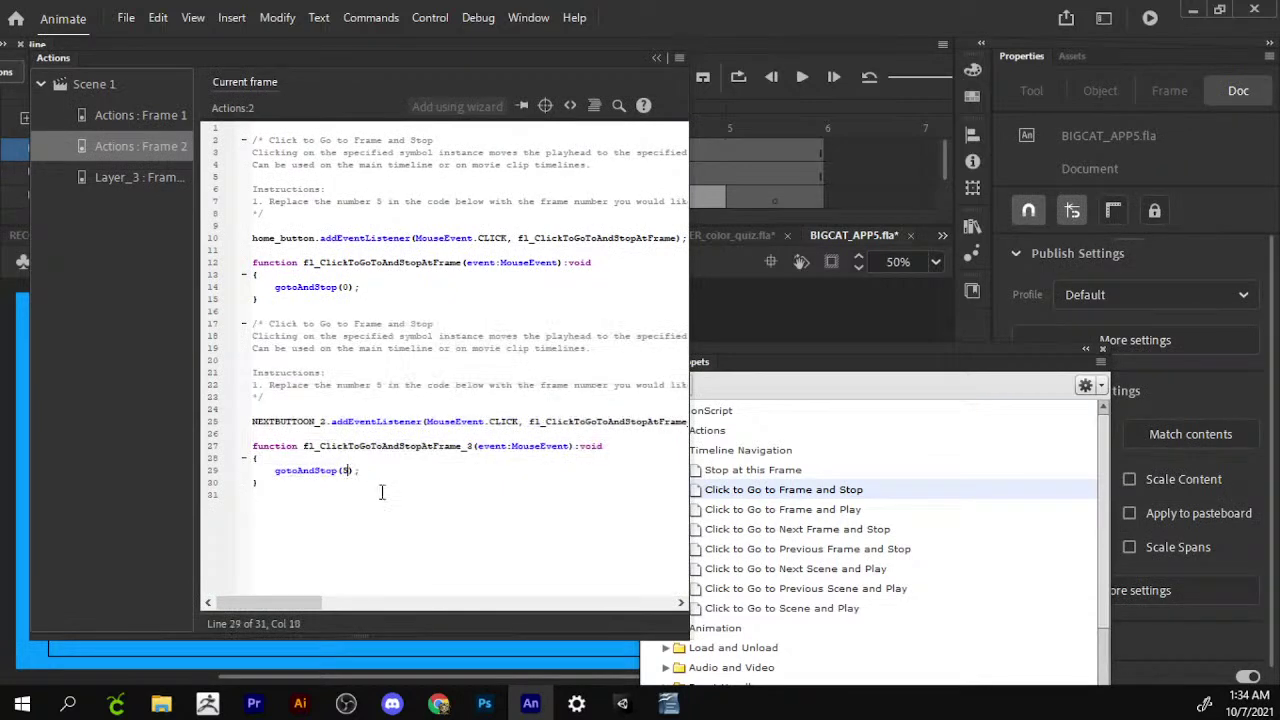
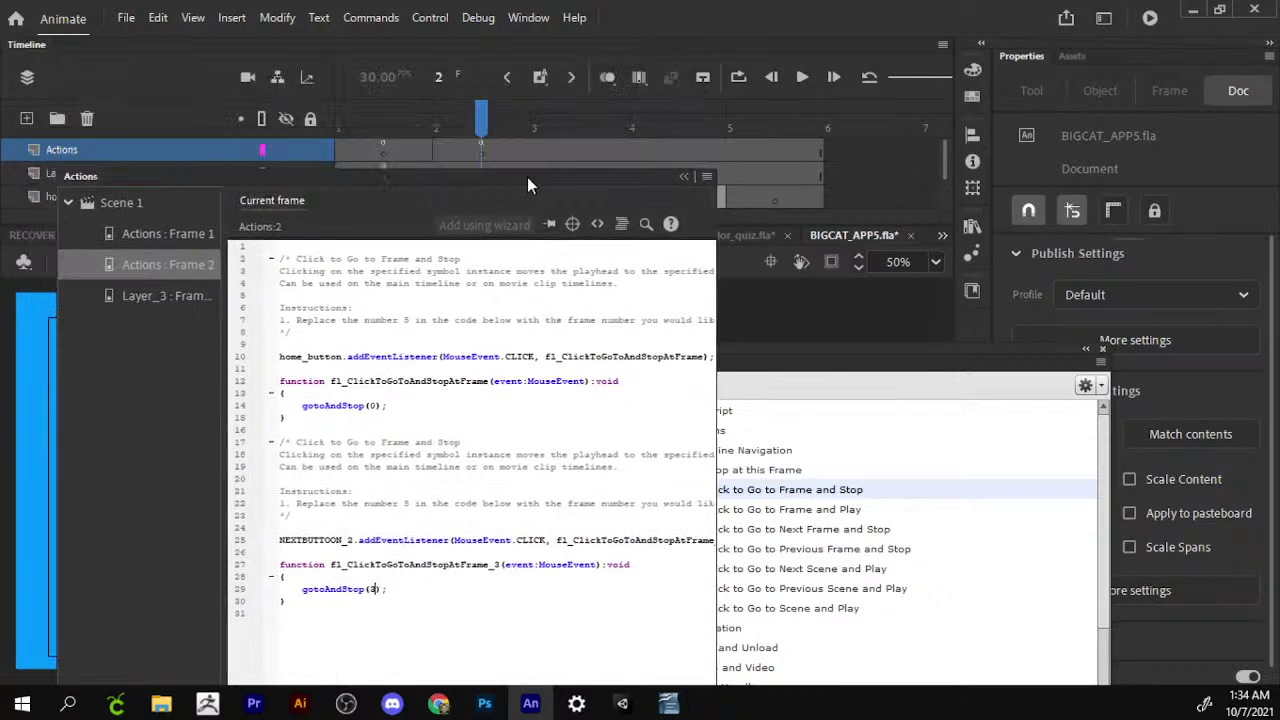
Float the Actions panel and test-play the gallery from the title through puma to panther.
left_click_drag(502, 70, 516, 466)
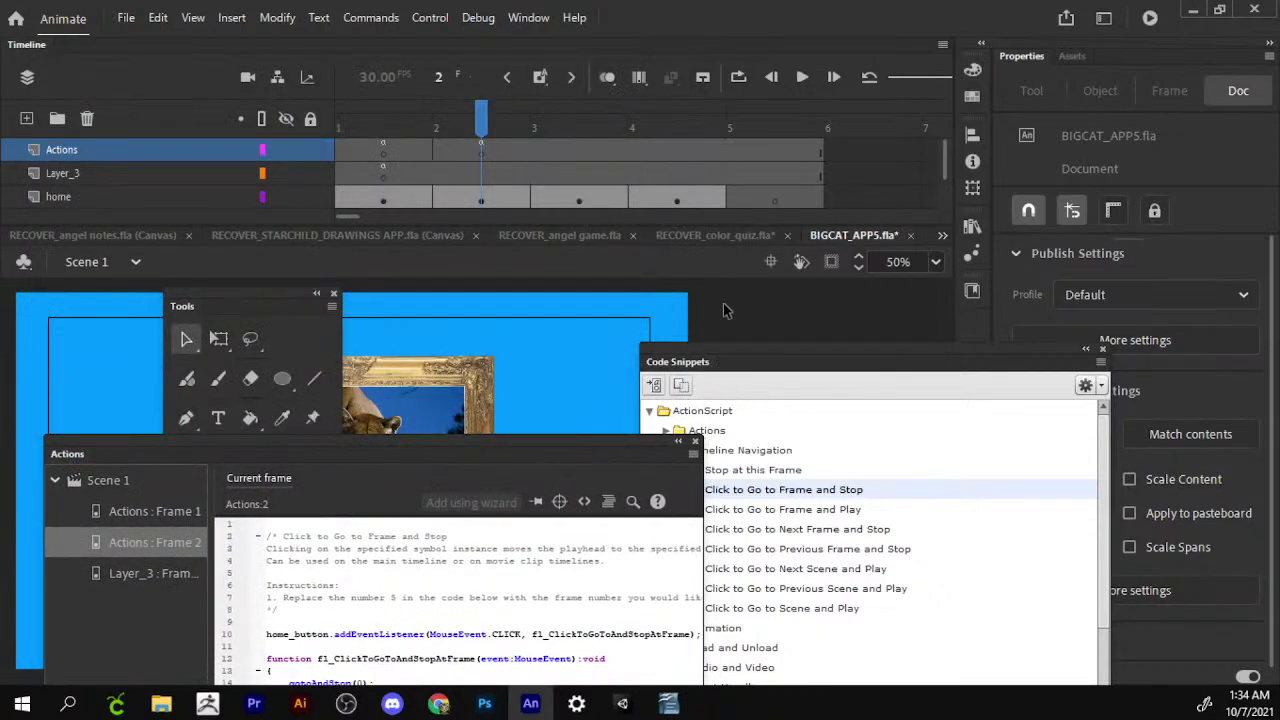
key("ctrl+Return")
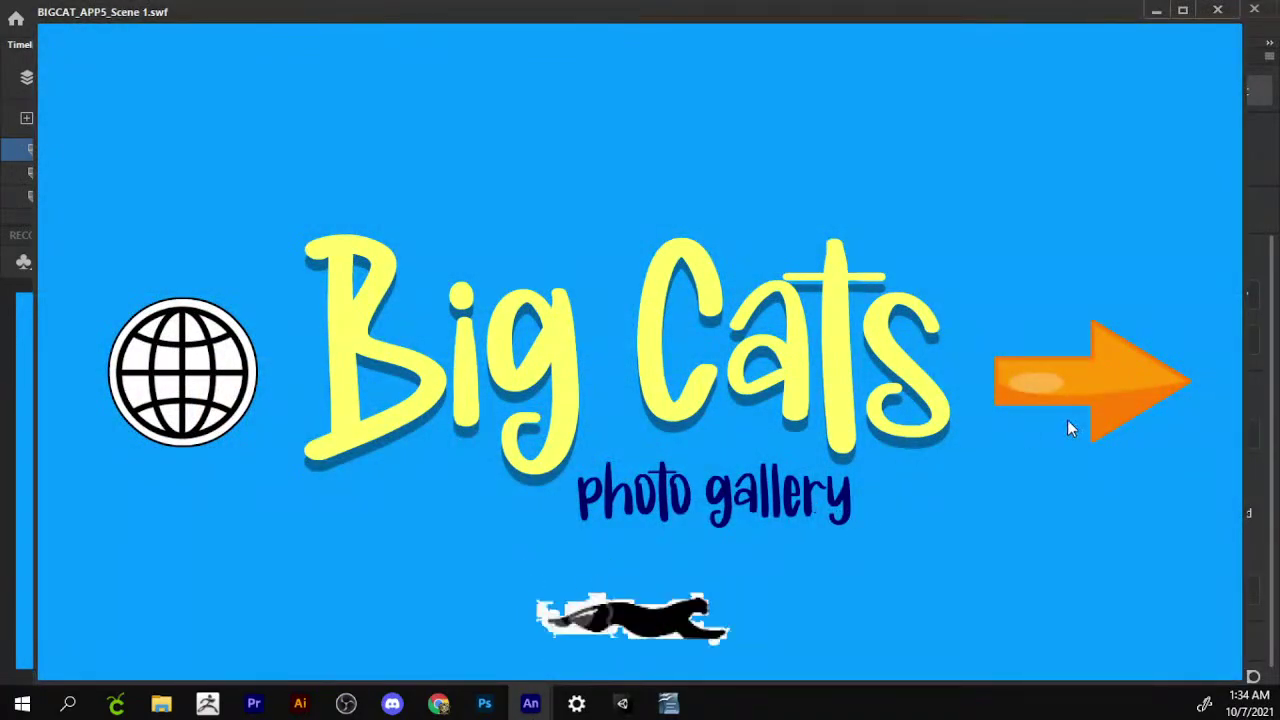
left_click(1077, 400)
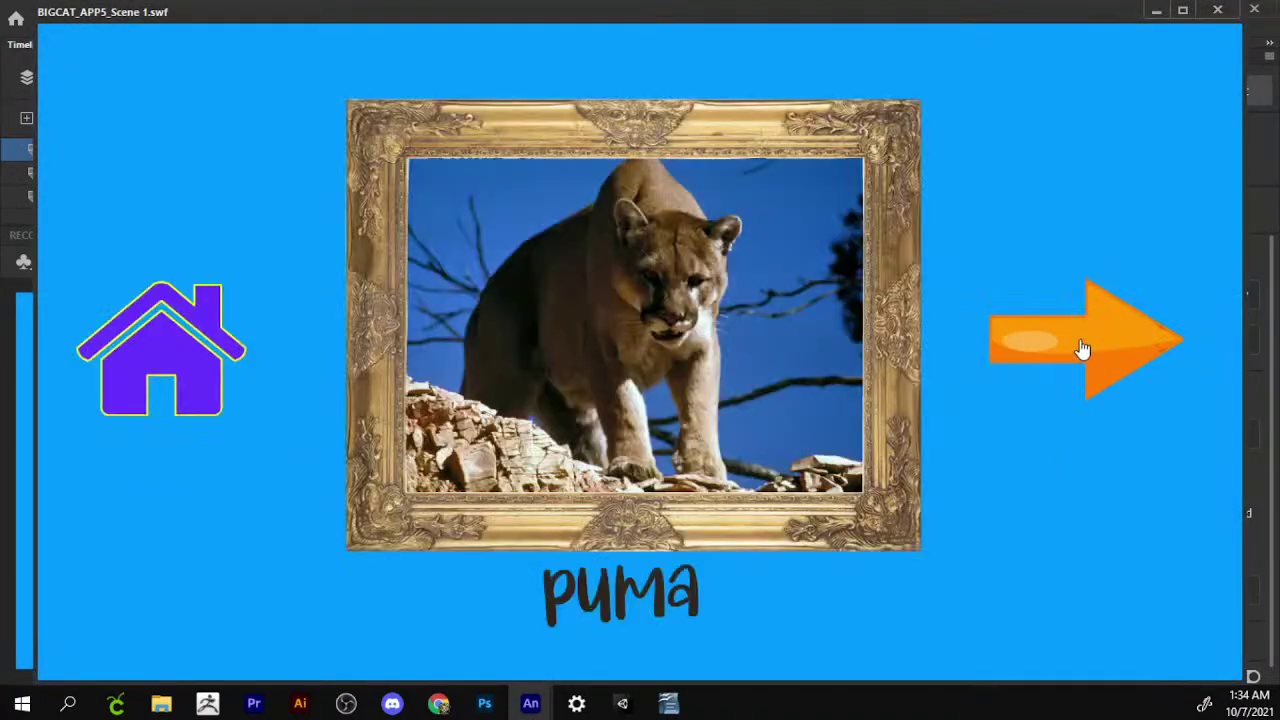
left_click(1030, 338)
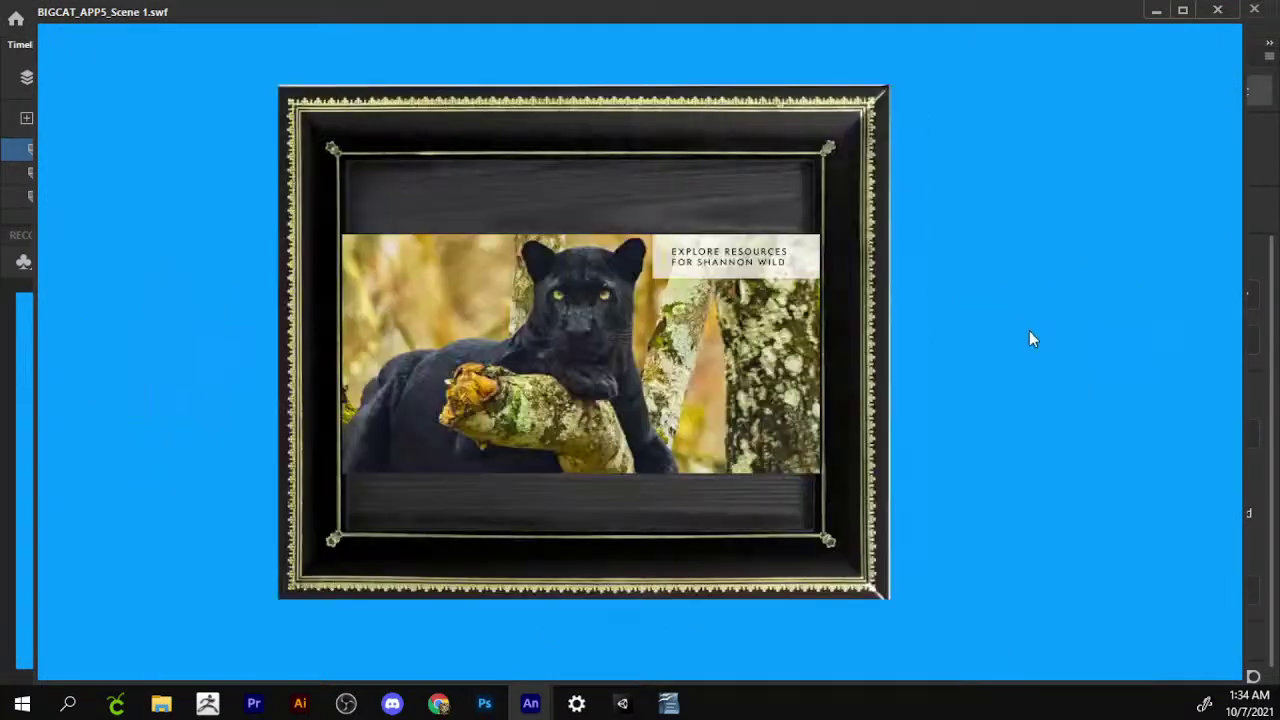
left_click(1236, 12)
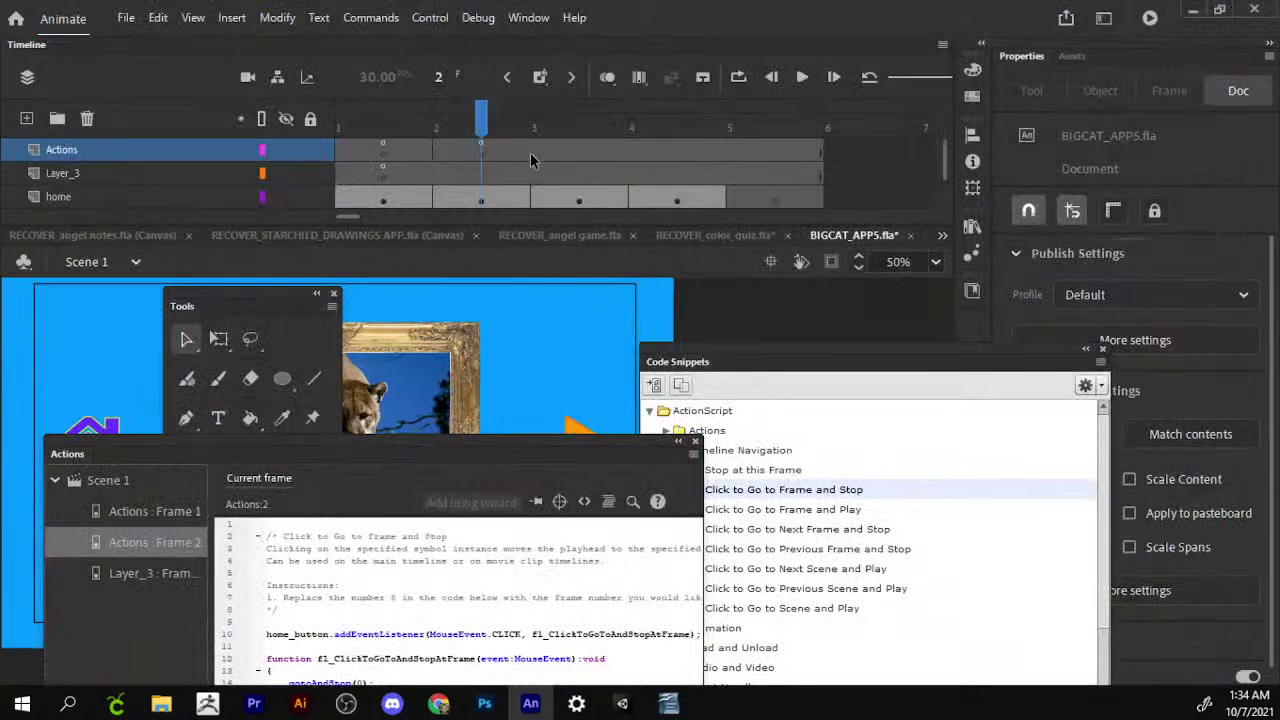
Return to the frame 2 puma slide and start editing the PUMA caption text.
left_click_drag(484, 122, 543, 140)
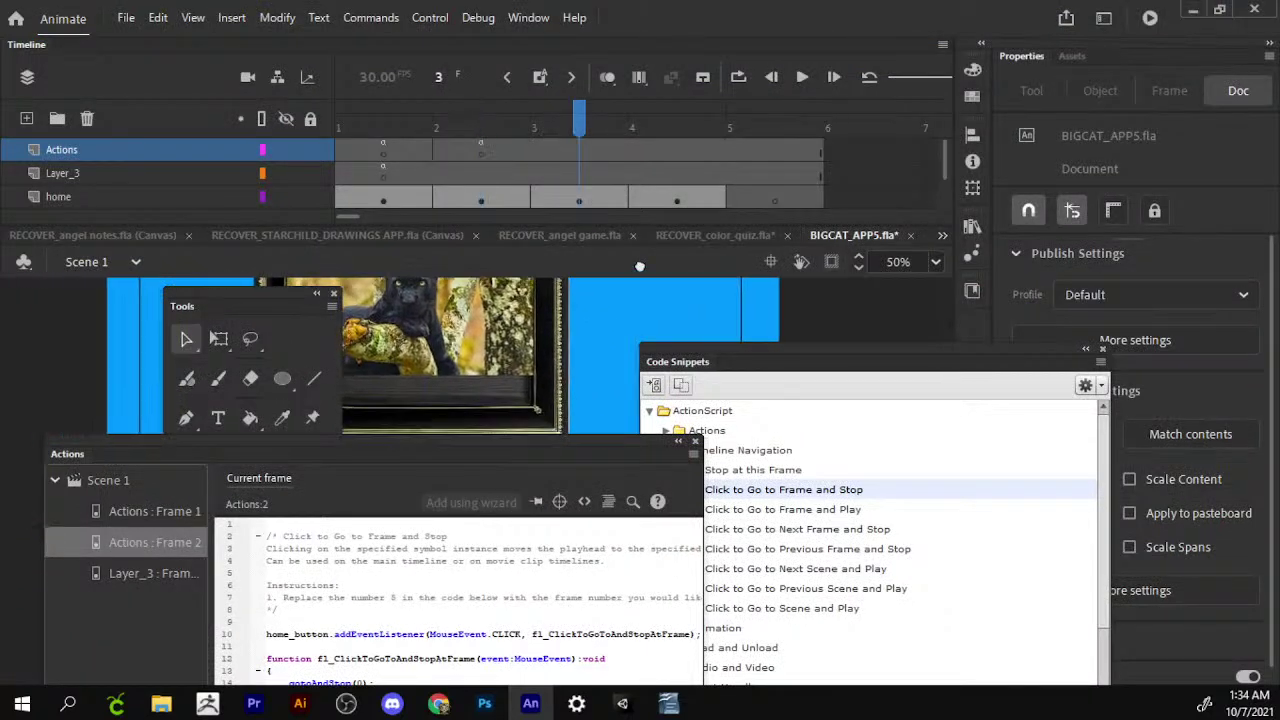
left_click_drag(589, 112, 482, 118)
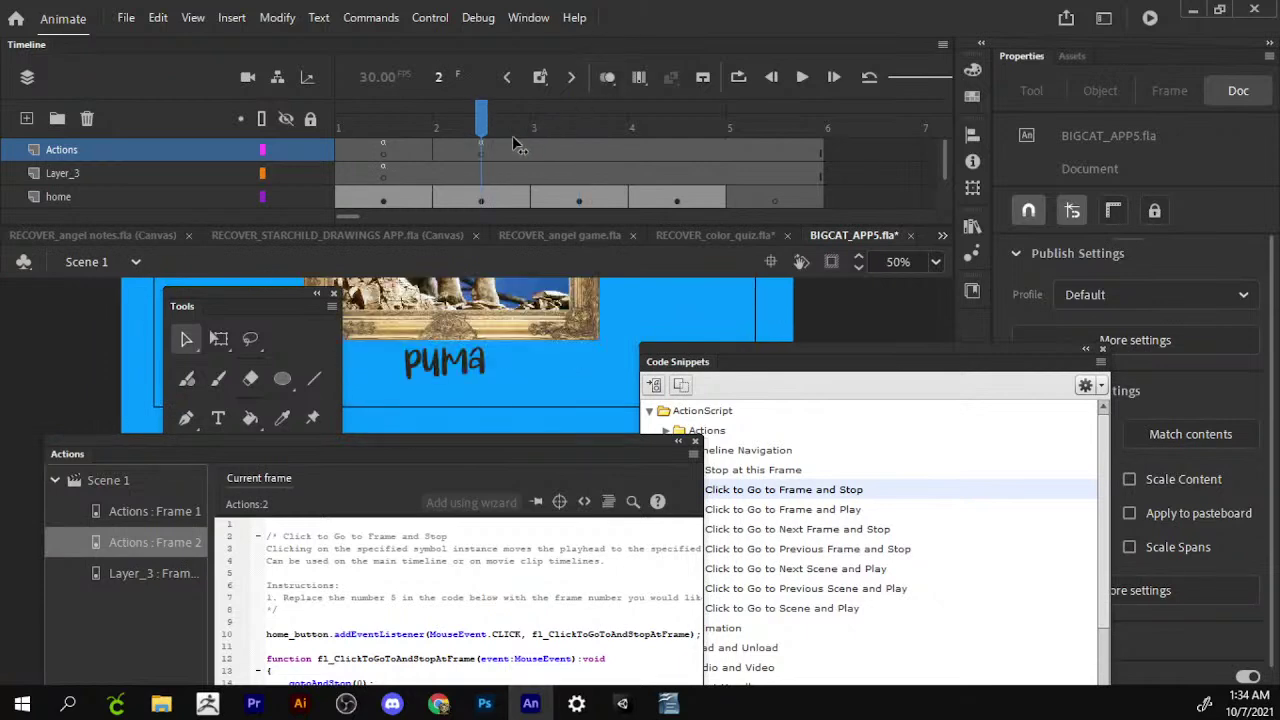
left_click(475, 370)
right_click(475, 370)
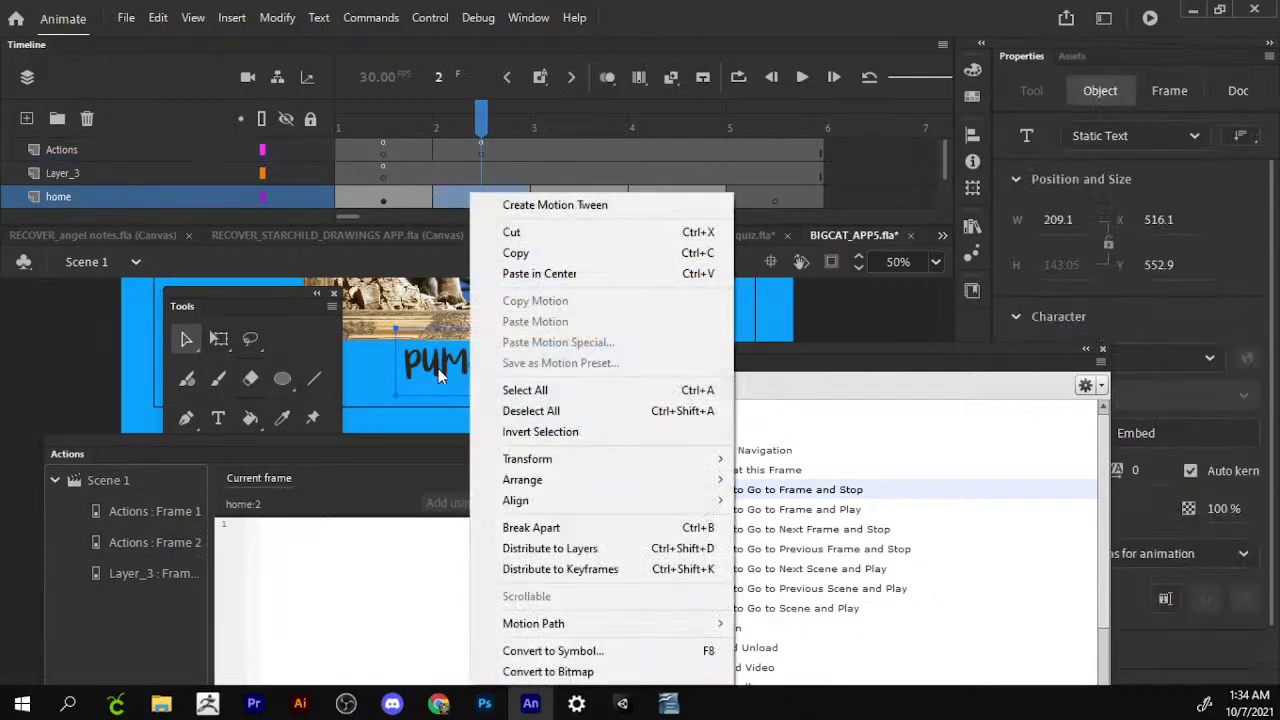
left_click(445, 372)
double_click(465, 363)
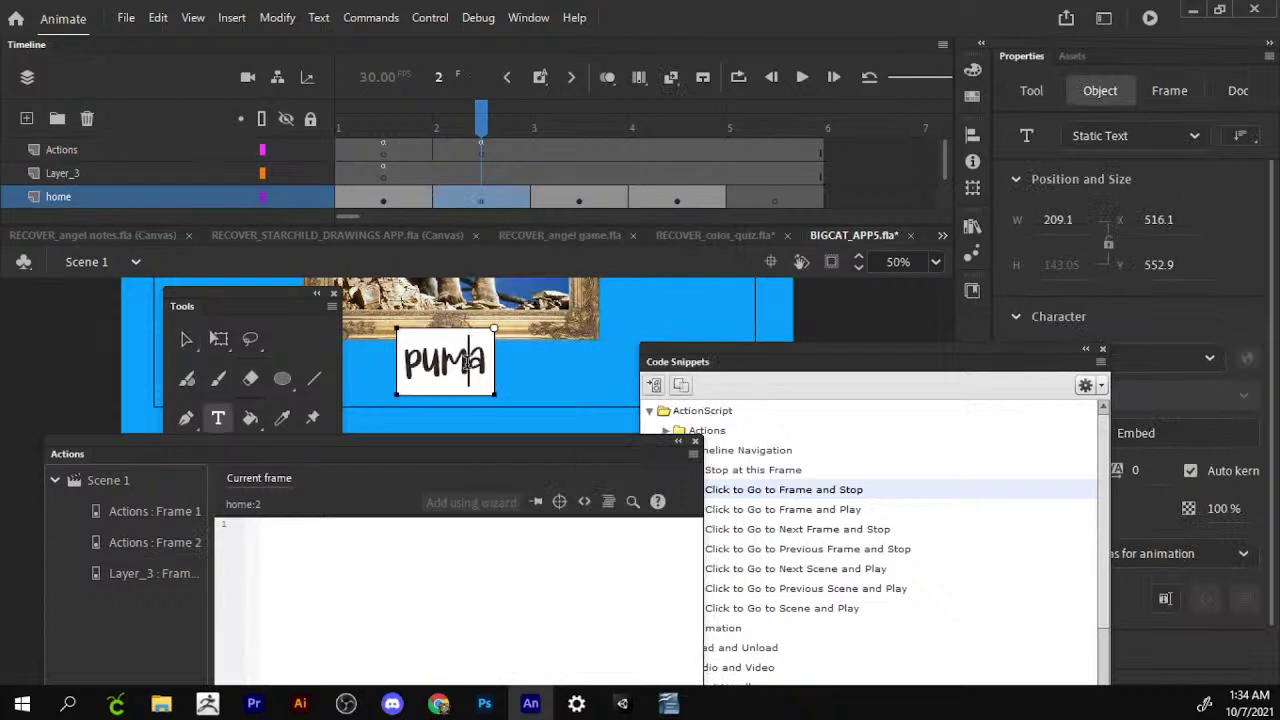
Try Trebuchet MS as the PUMA caption font.
left_click(1138, 143)
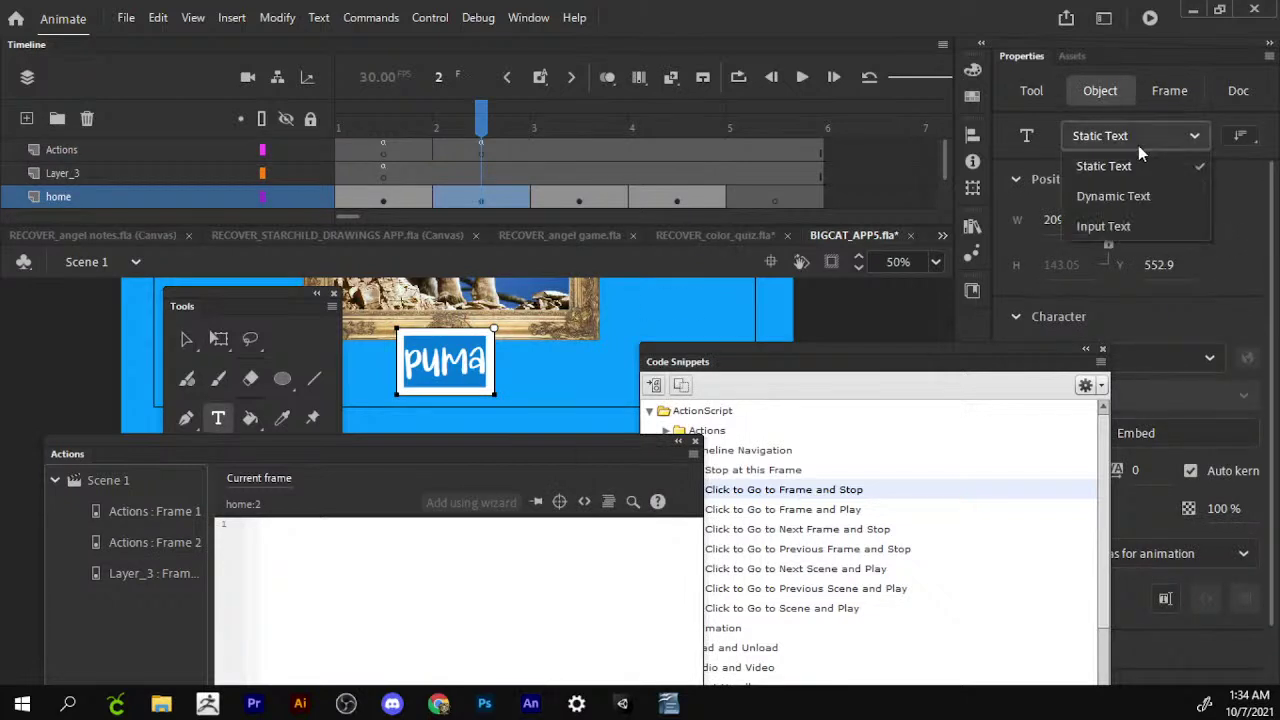
left_click(1243, 215)
scroll(1177, 276, "down", 1)
left_click(1148, 292)
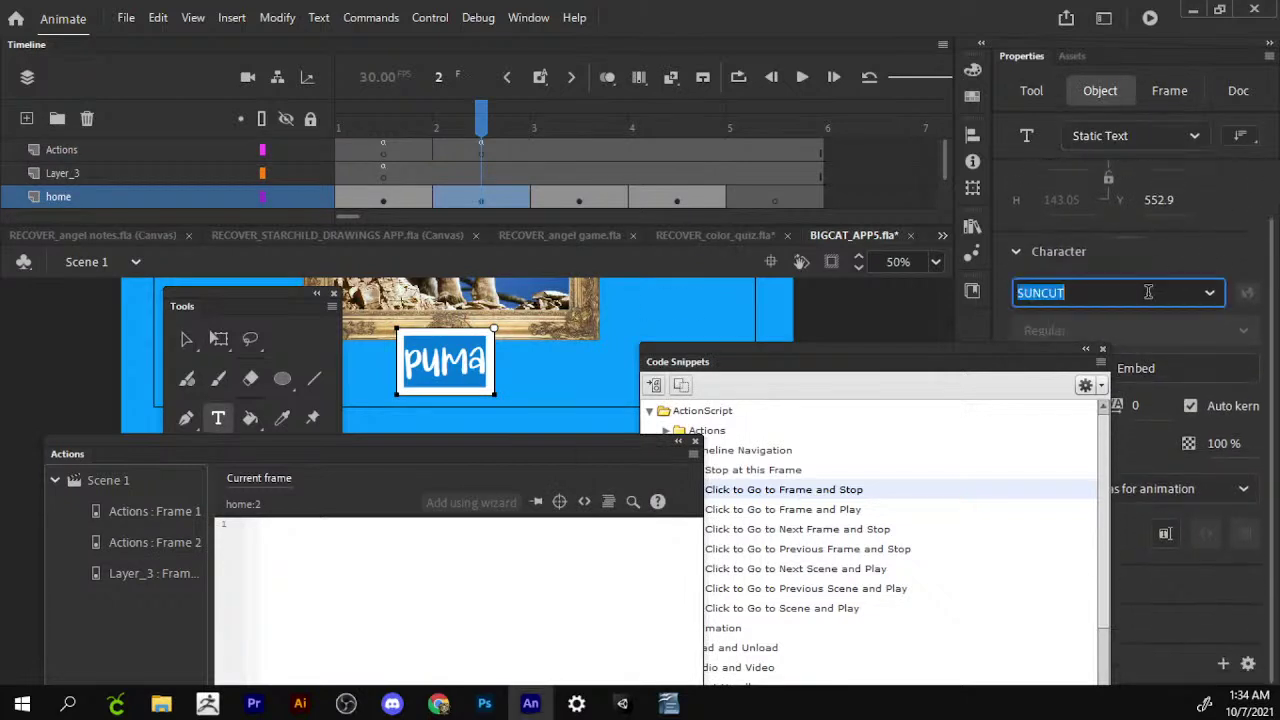
type("Trebuchet MS")
key("Return")
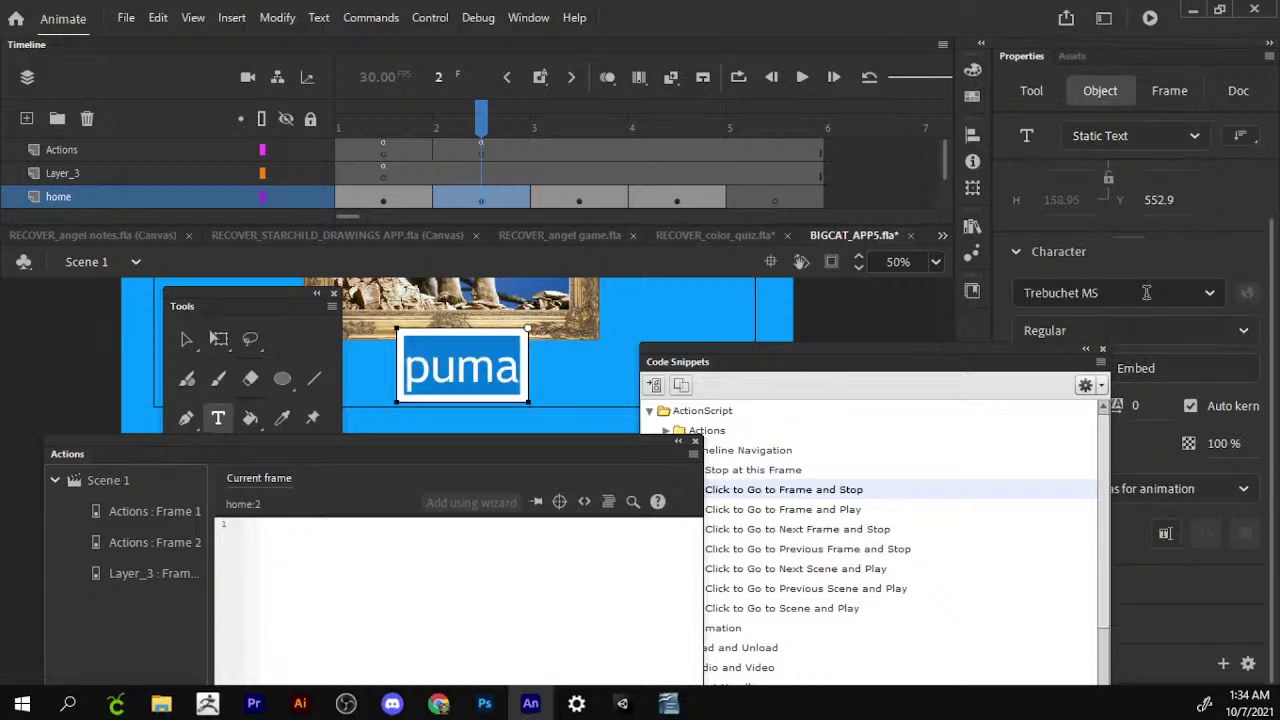
left_click(1147, 292)
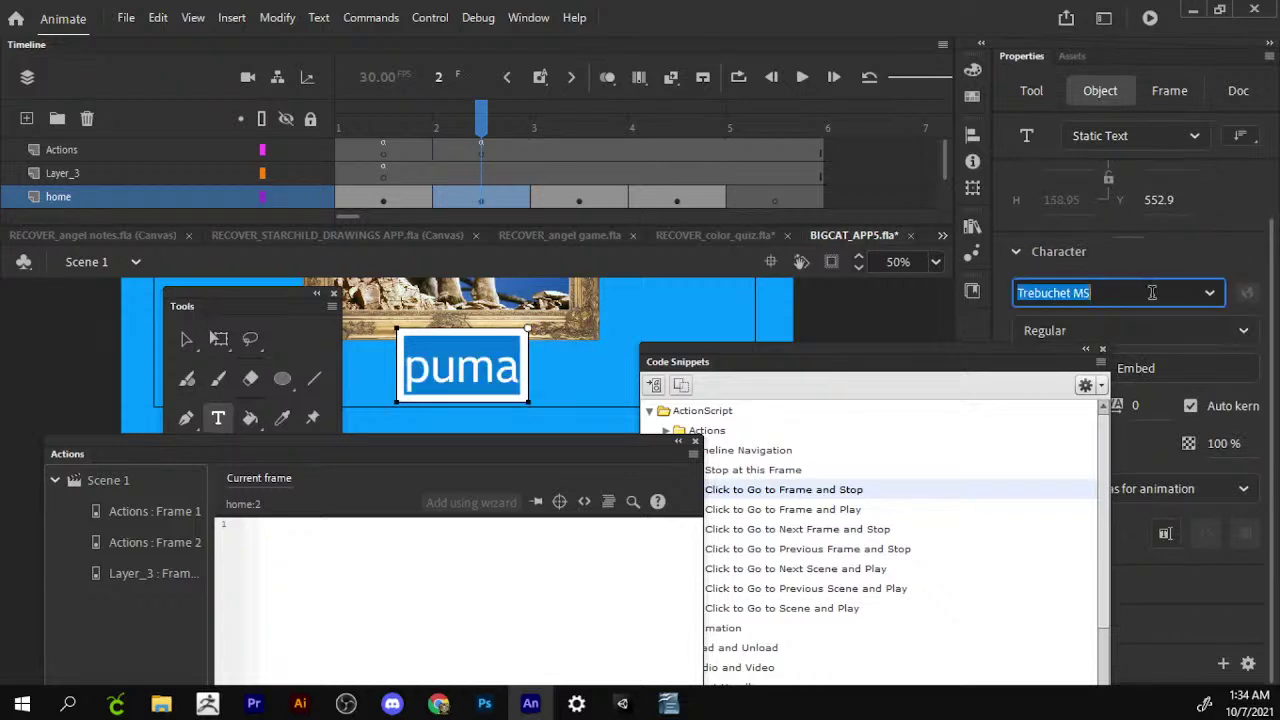
type("T")
Browse the installed fonts and set the PUMA caption to Cinzel.
left_click(1211, 293)
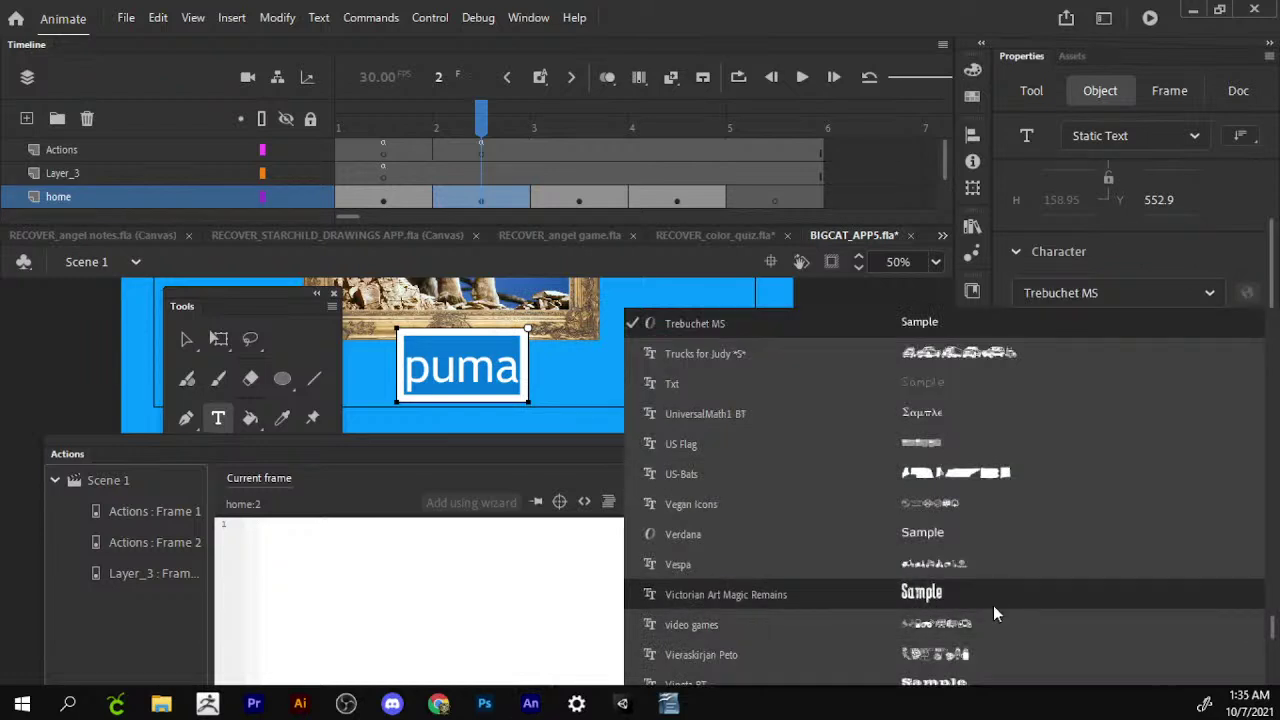
scroll(994, 560, "down", 2)
scroll(1017, 495, "down", 2)
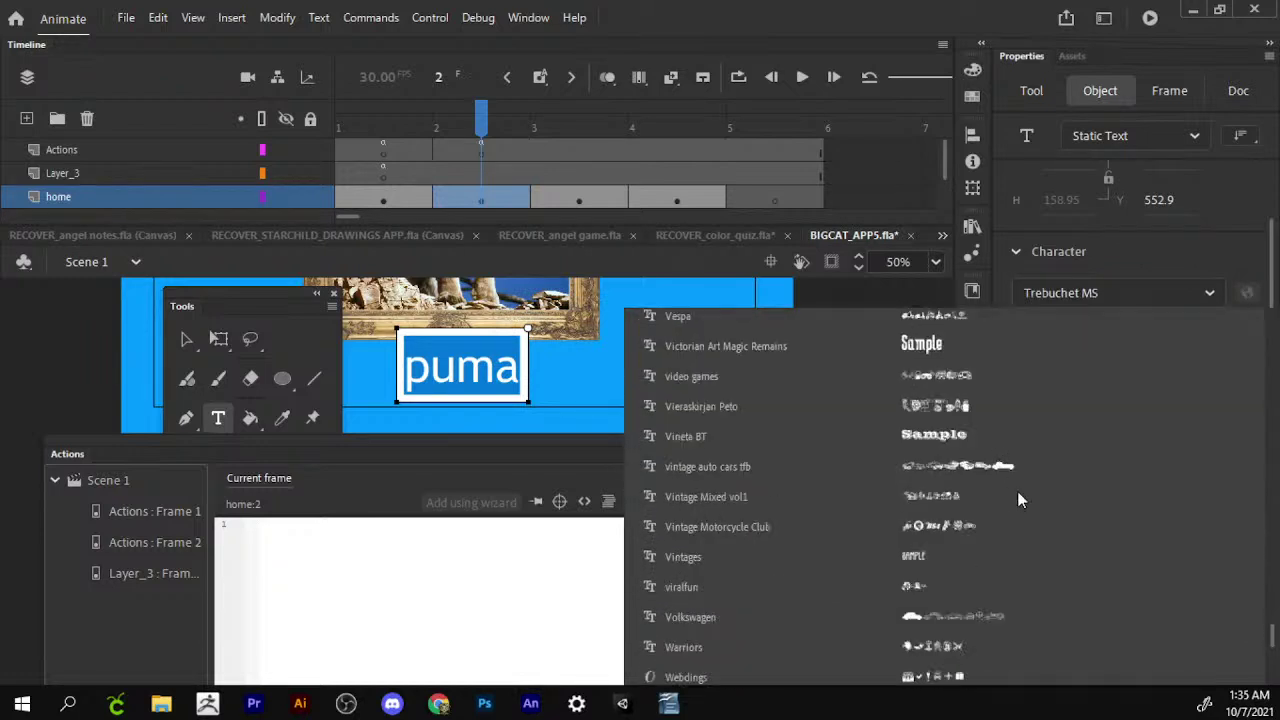
scroll(1016, 529, "down", 2)
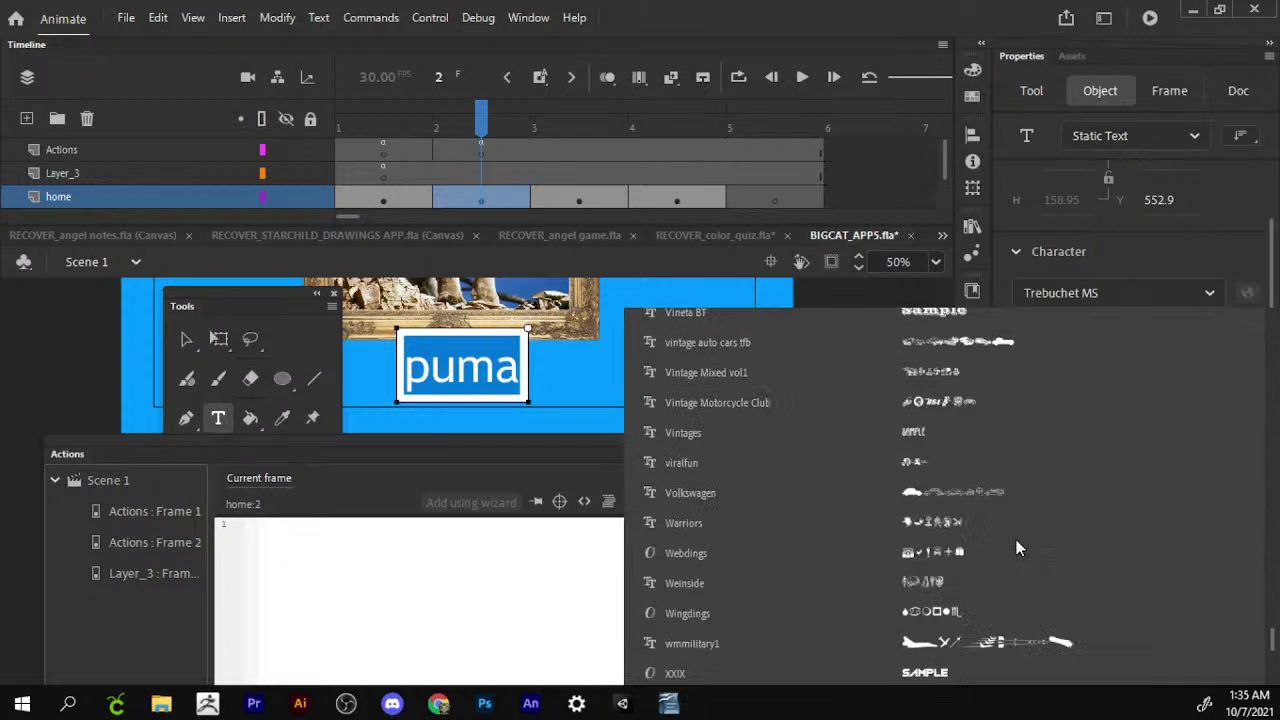
scroll(1014, 540, "down", 2)
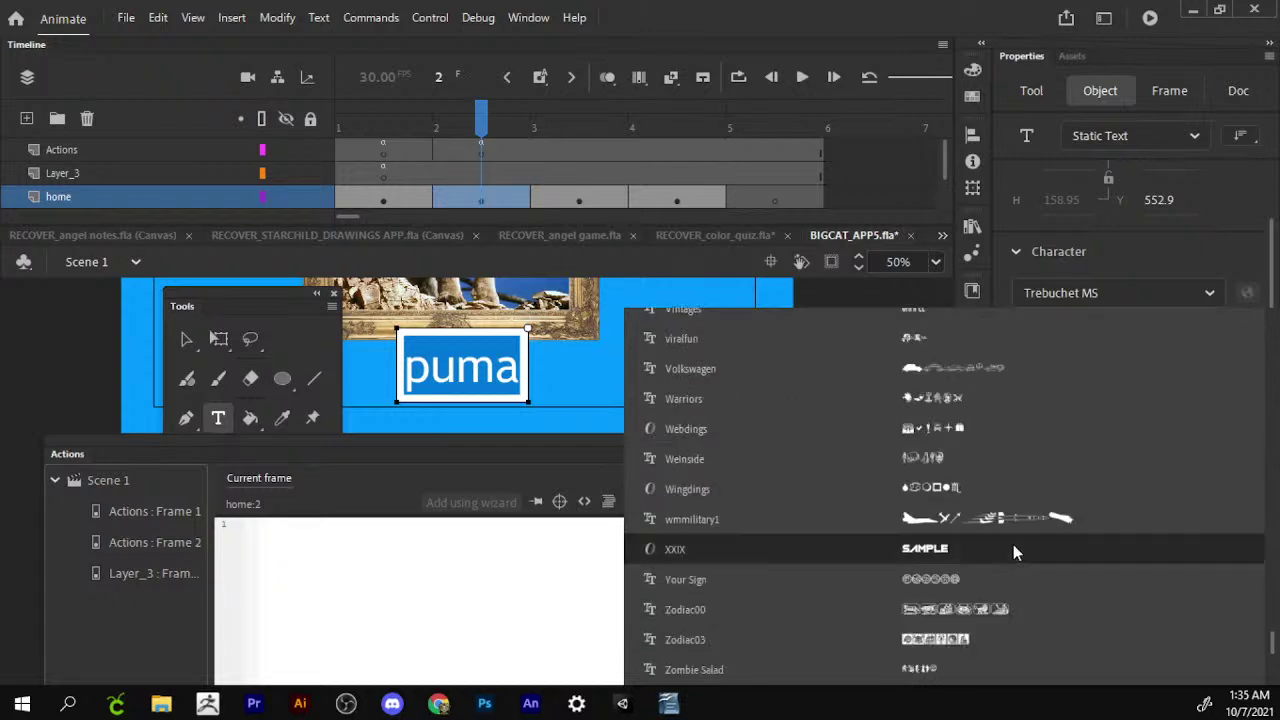
scroll(1012, 546, "down", 2)
scroll(1010, 550, "down", 1)
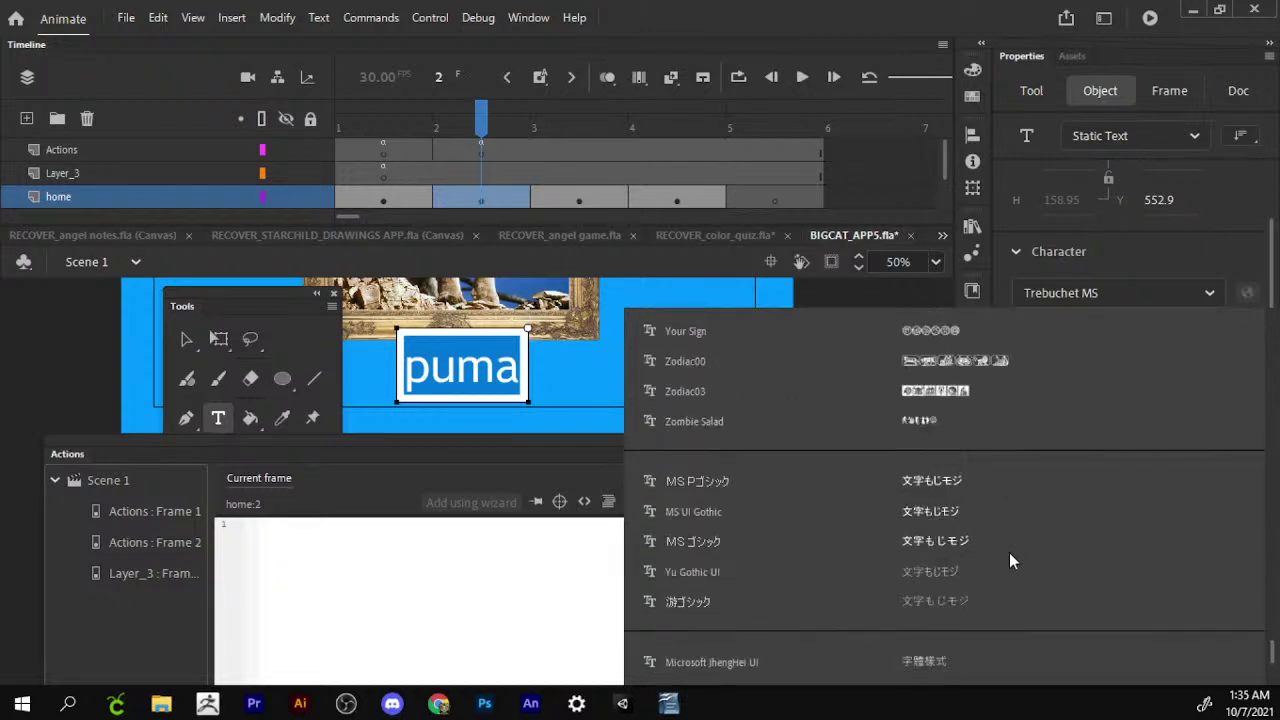
scroll(1100, 535, "down", 3)
left_click_drag(1271, 660, 1270, 390)
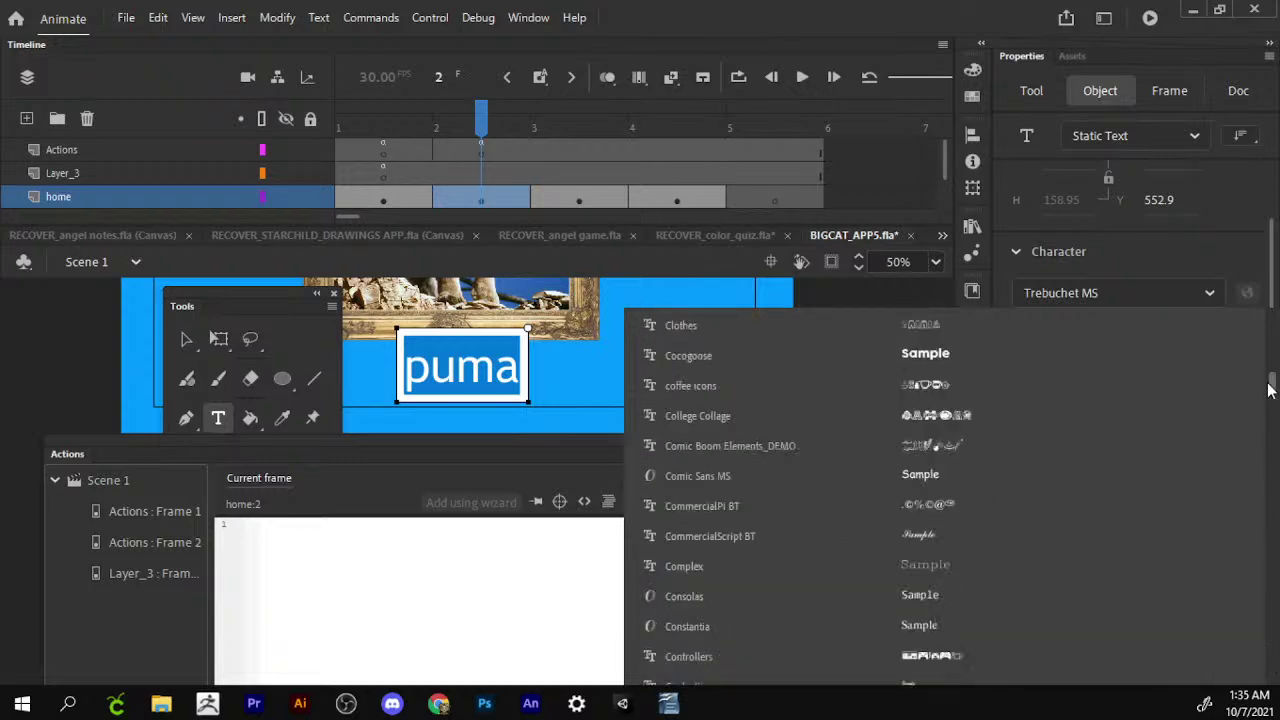
left_click_drag(1270, 390, 1256, 323)
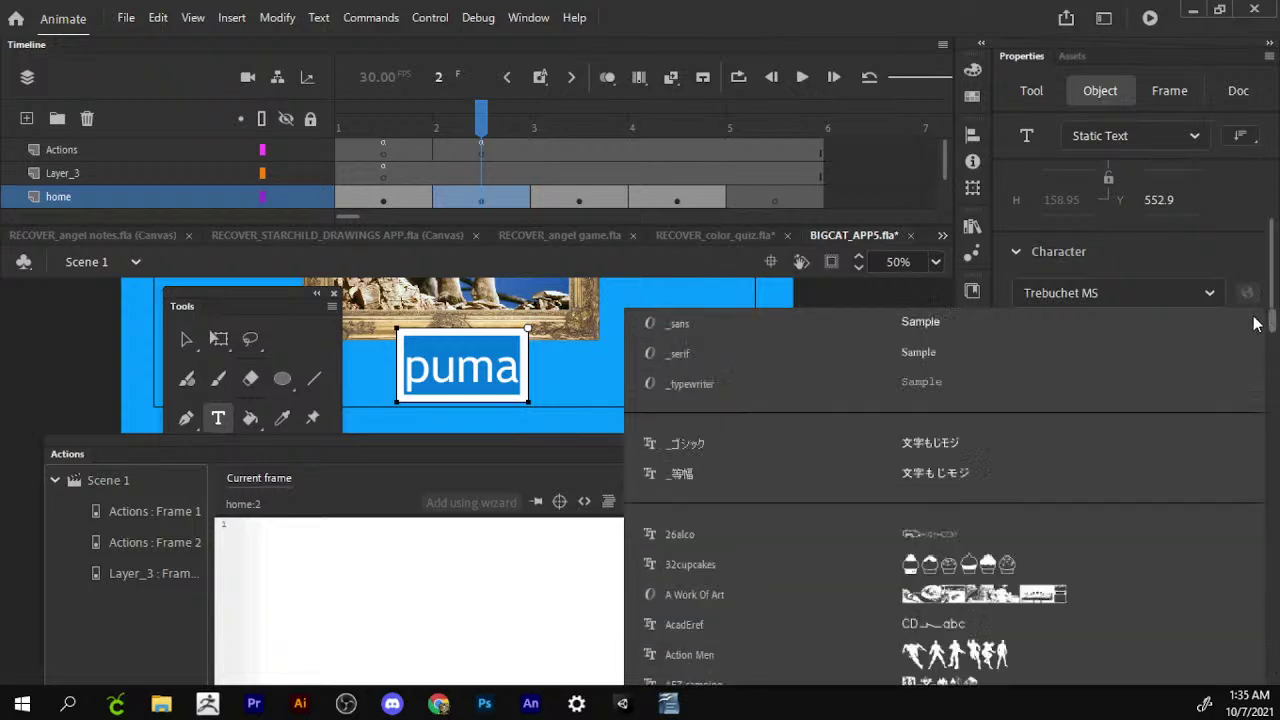
scroll(1256, 323, "down", 2)
scroll(1262, 333, "down", 1)
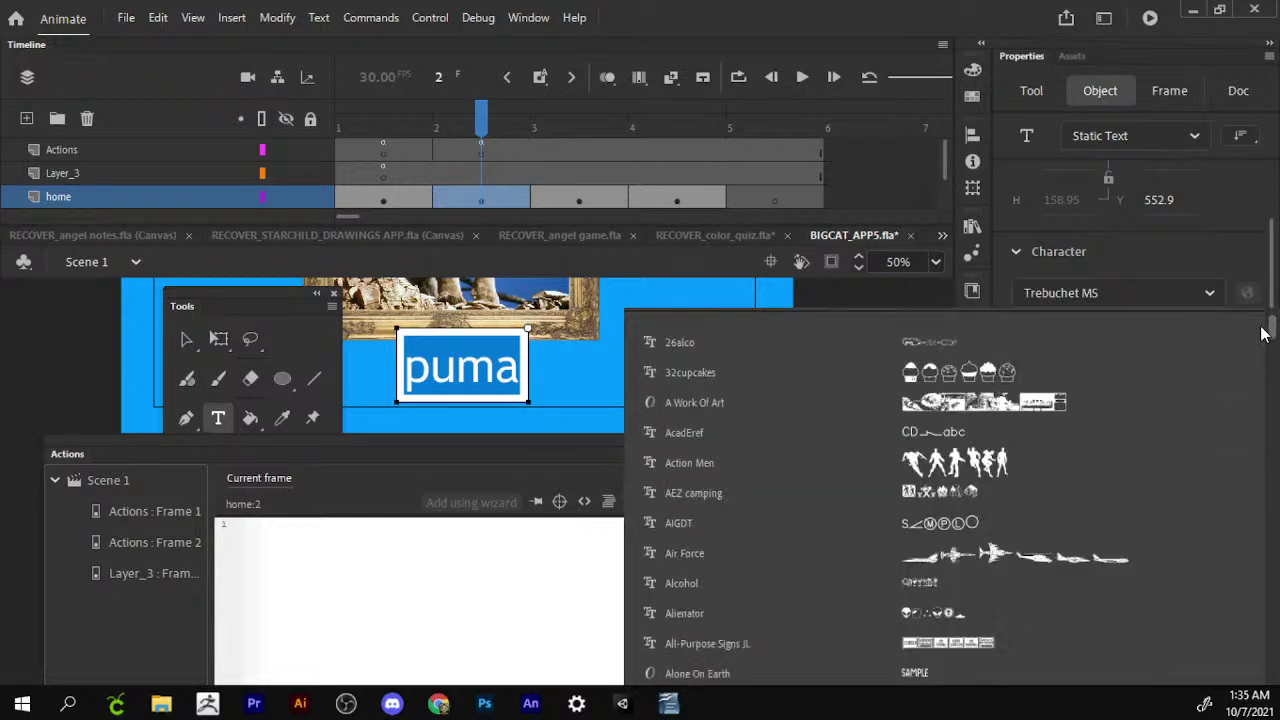
scroll(1262, 333, "down", 3)
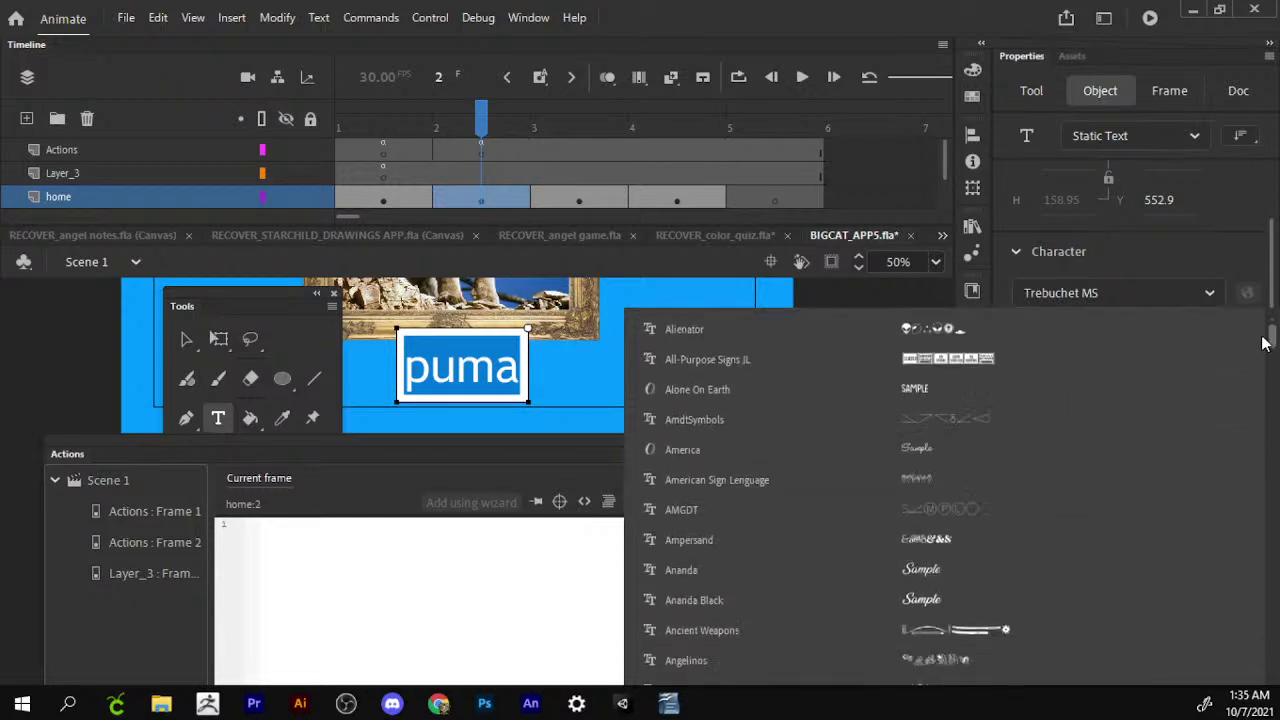
scroll(1082, 508, "down", 3)
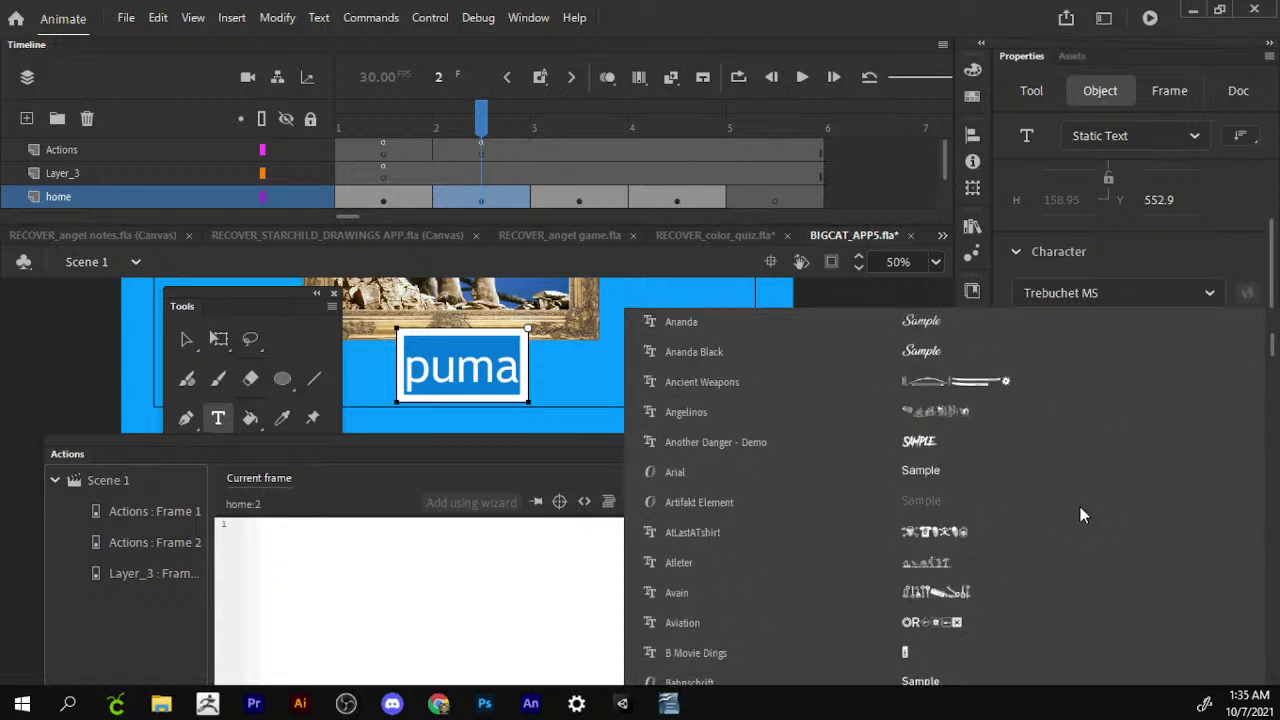
scroll(1082, 515, "down", 2)
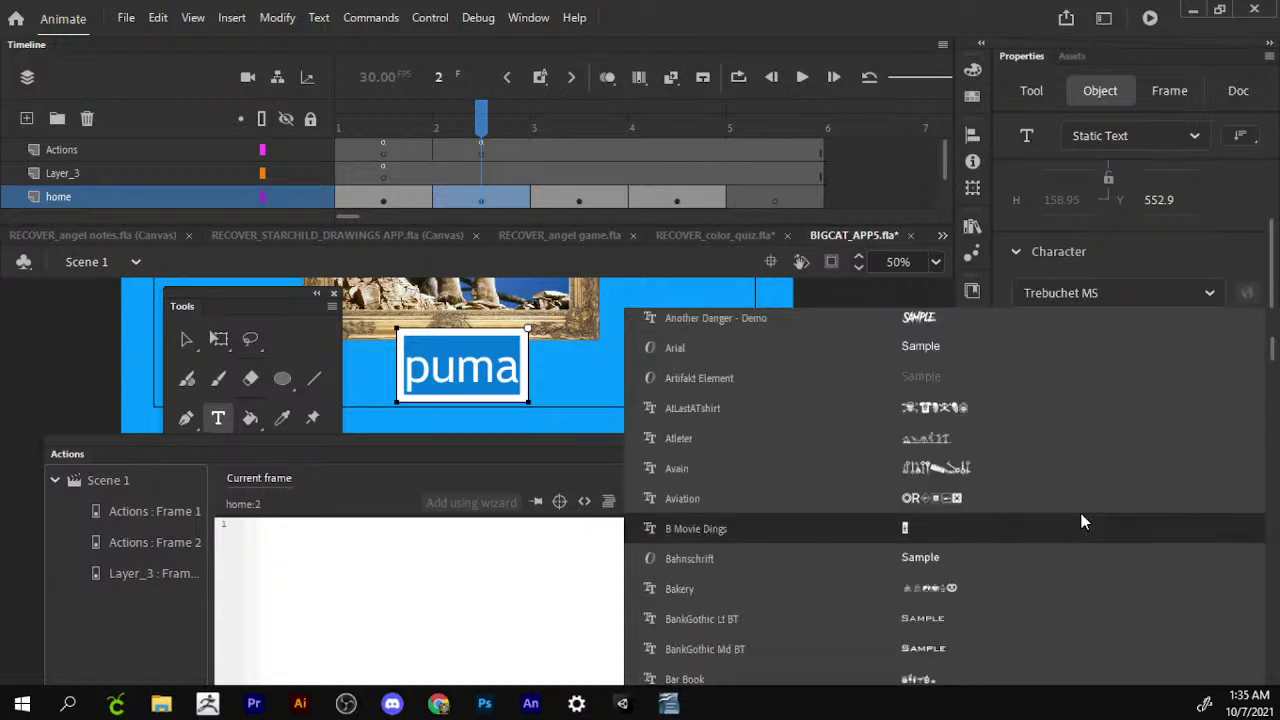
scroll(1081, 516, "down", 2)
scroll(1081, 519, "down", 2)
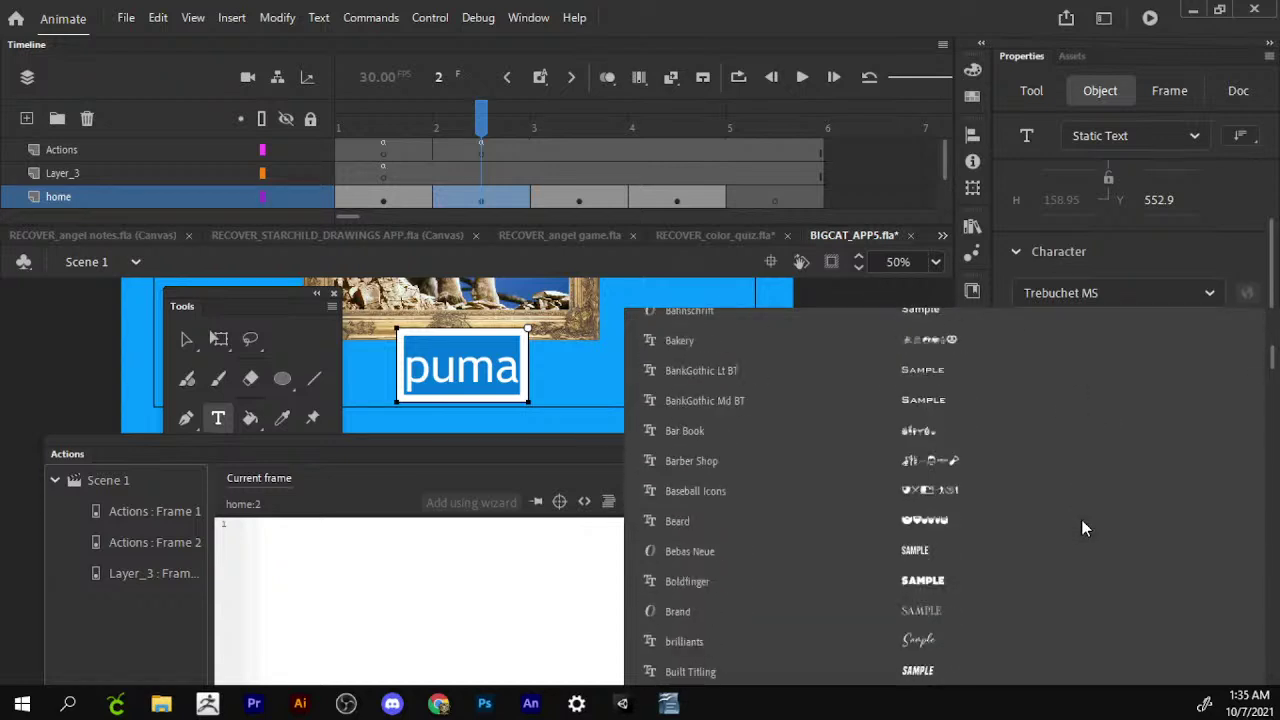
scroll(1069, 537, "down", 2)
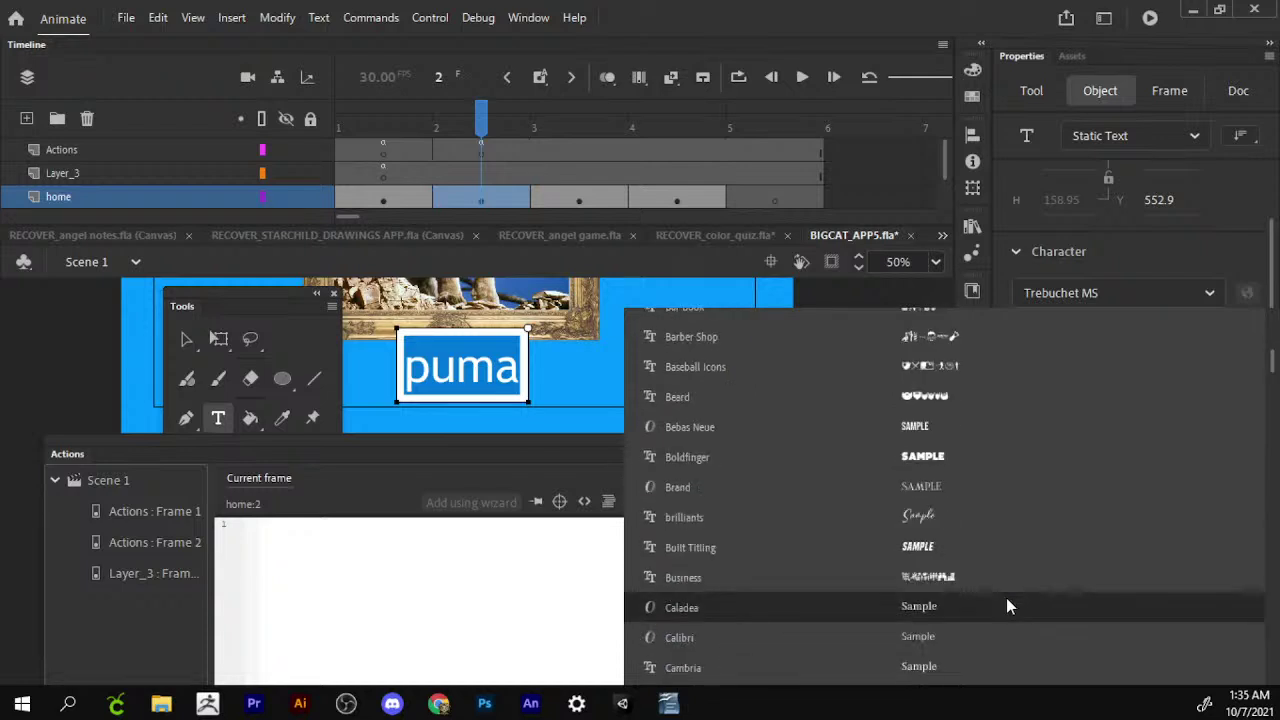
scroll(1006, 605, "down", 1)
scroll(1007, 603, "down", 2)
scroll(1007, 603, "down", 1)
scroll(1007, 603, "down", 4)
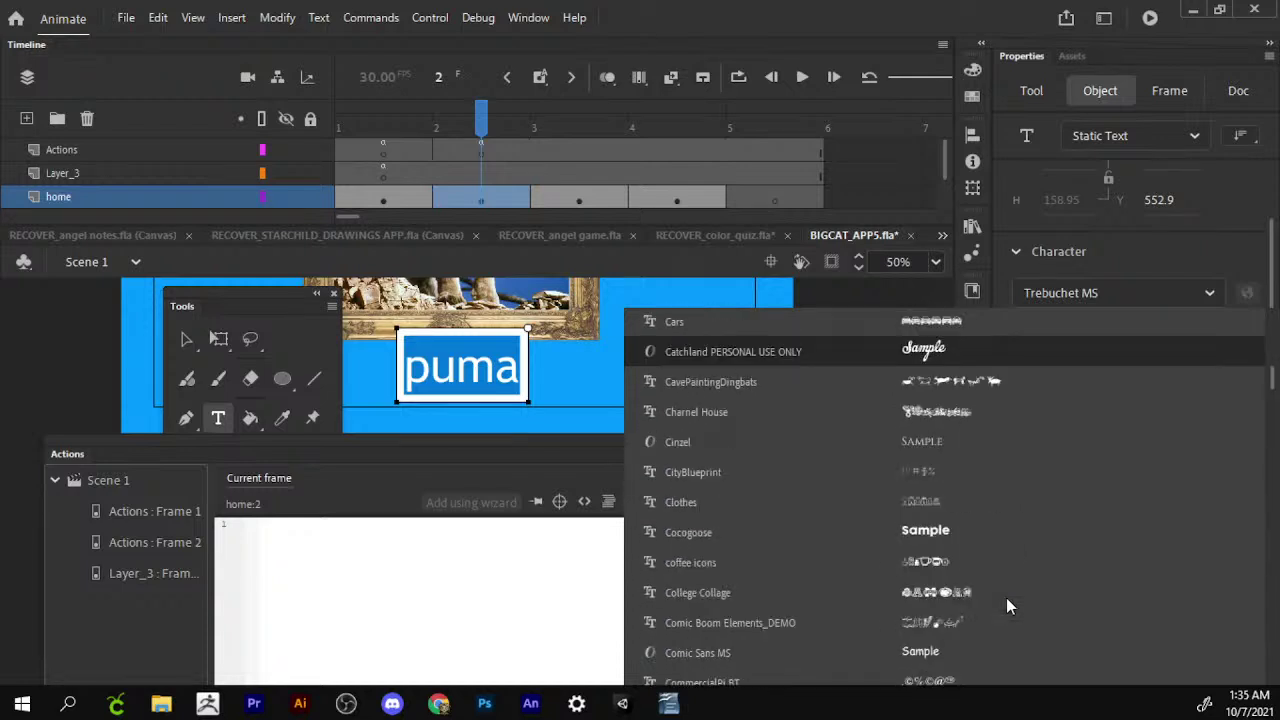
scroll(1006, 605, "down", 2)
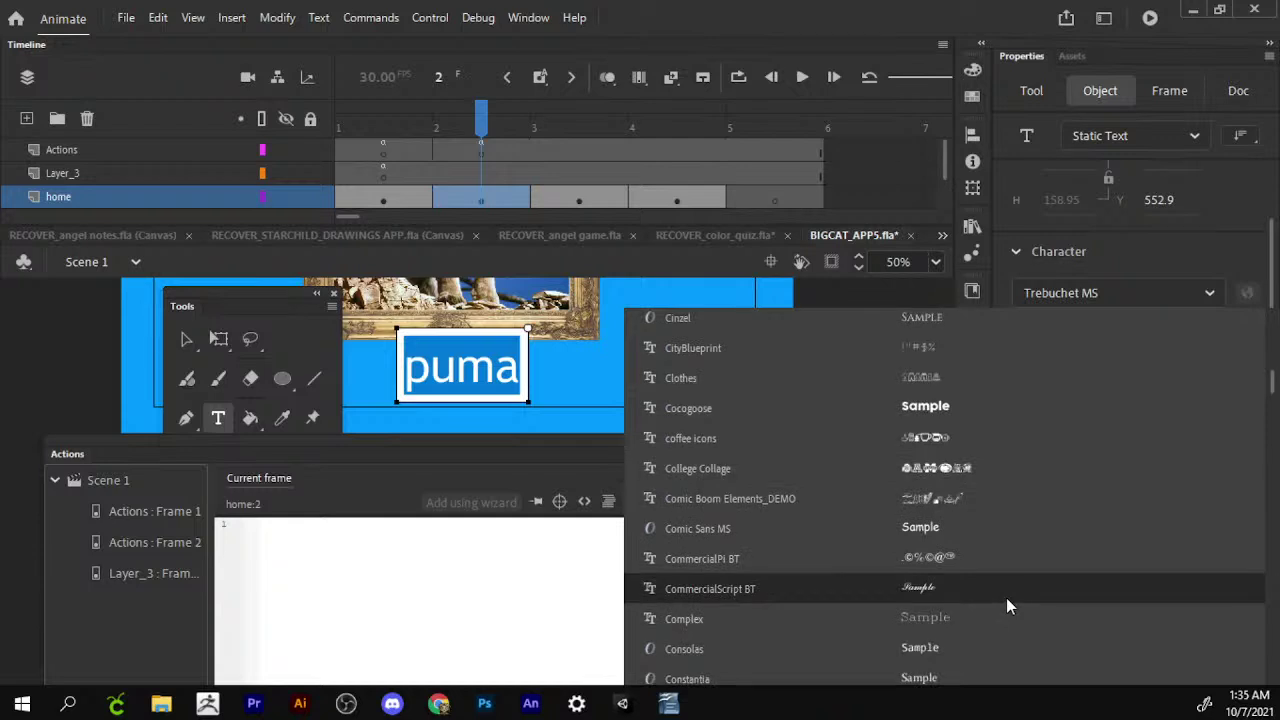
scroll(1014, 570, "up", 2)
left_click(950, 446)
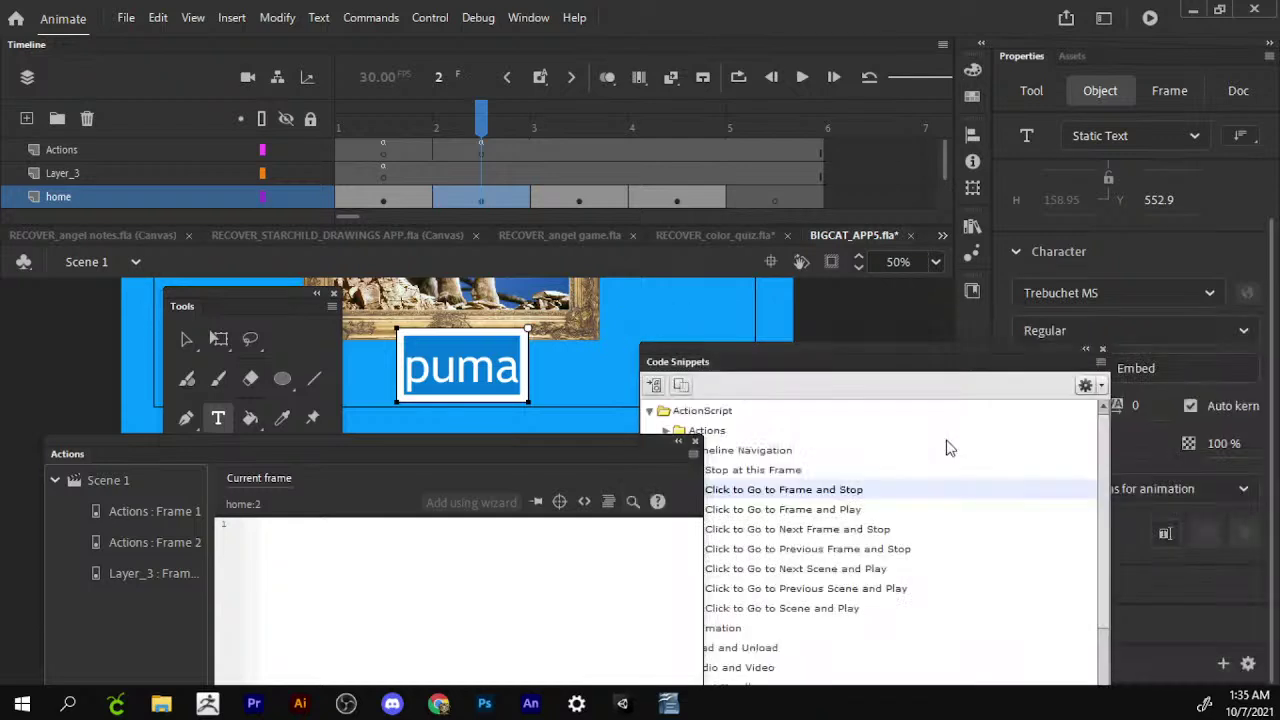
left_click(184, 340)
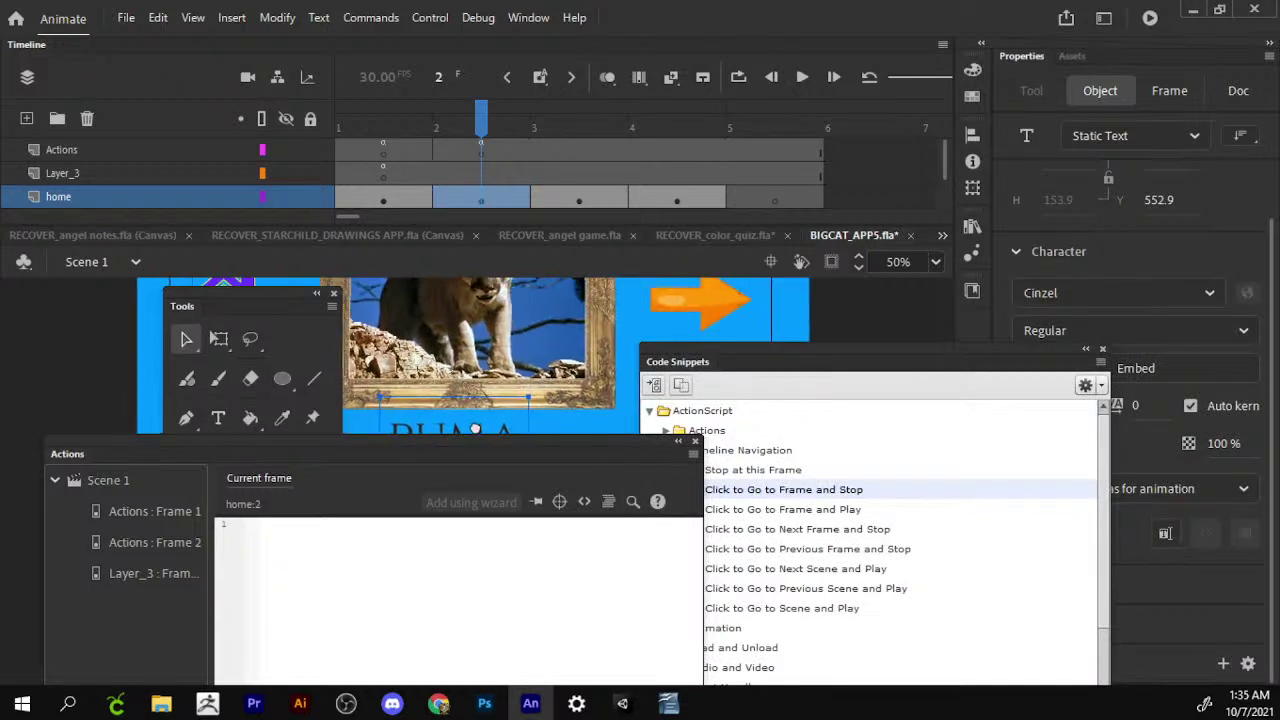
Give the PUMA caption a cream #F9F3D3 fill and start copying it.
scroll(389, 396, "up", 2)
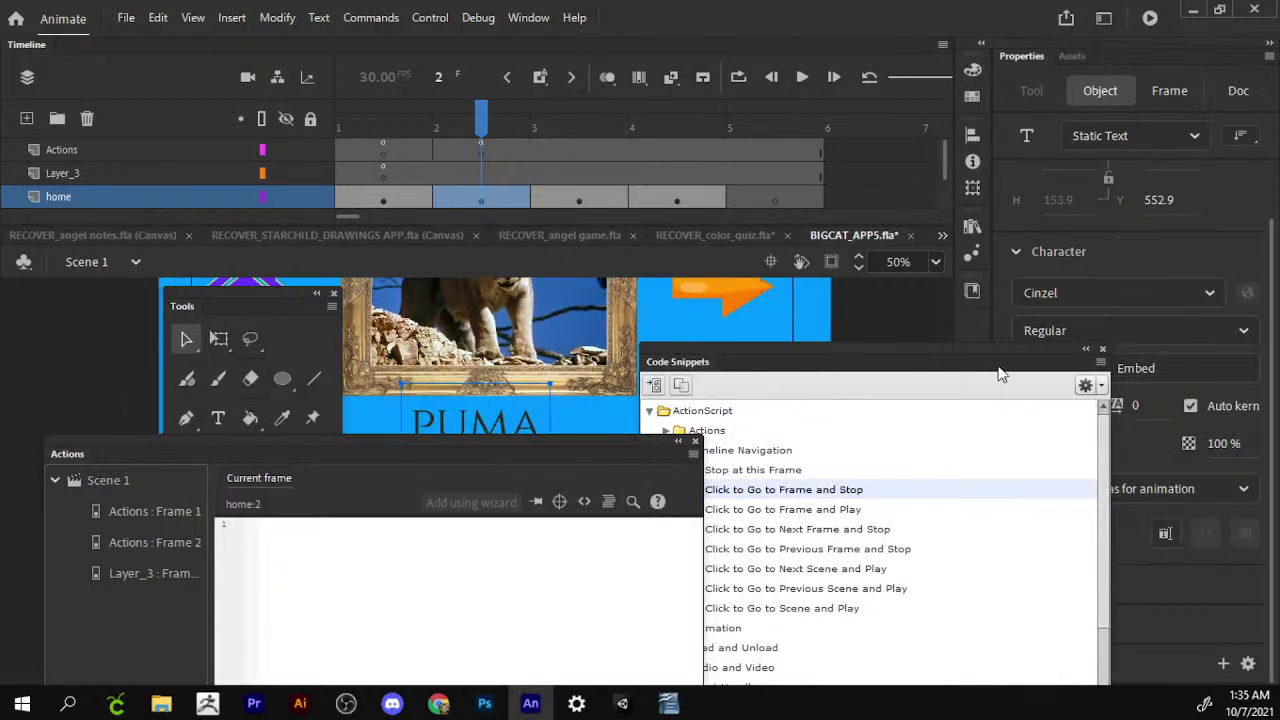
left_click_drag(876, 361, 733, 487)
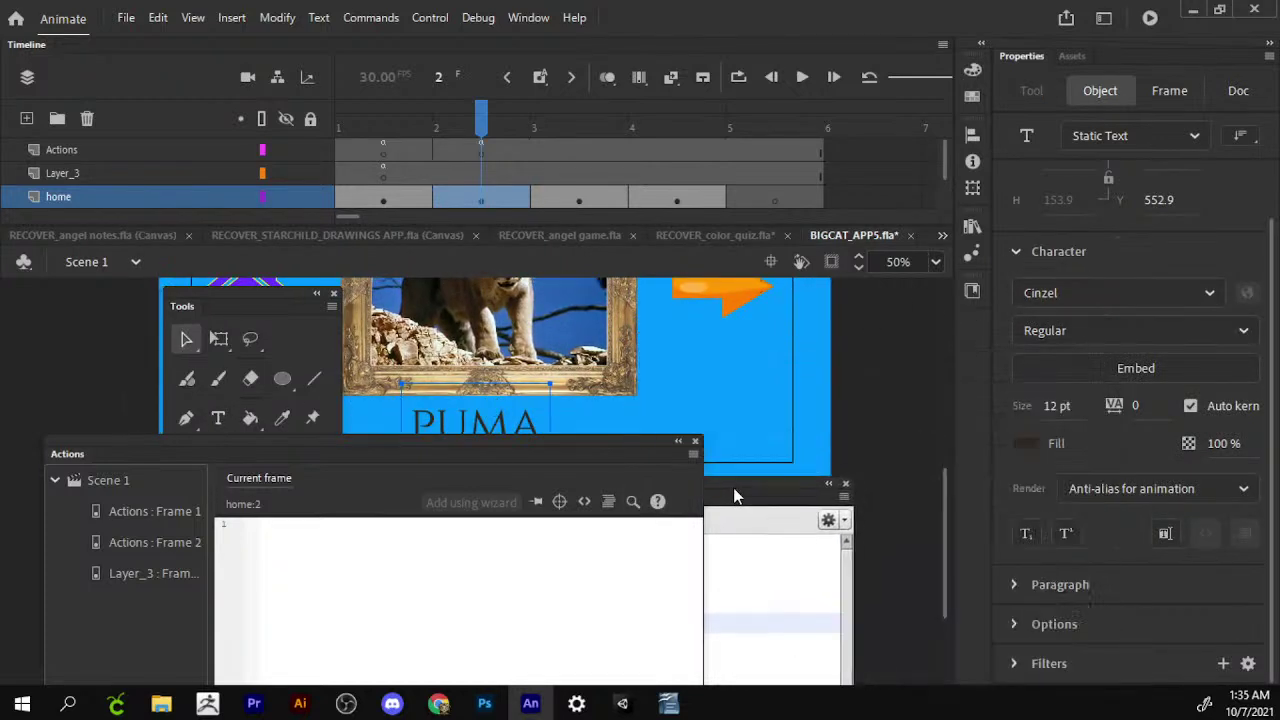
left_click(1022, 443)
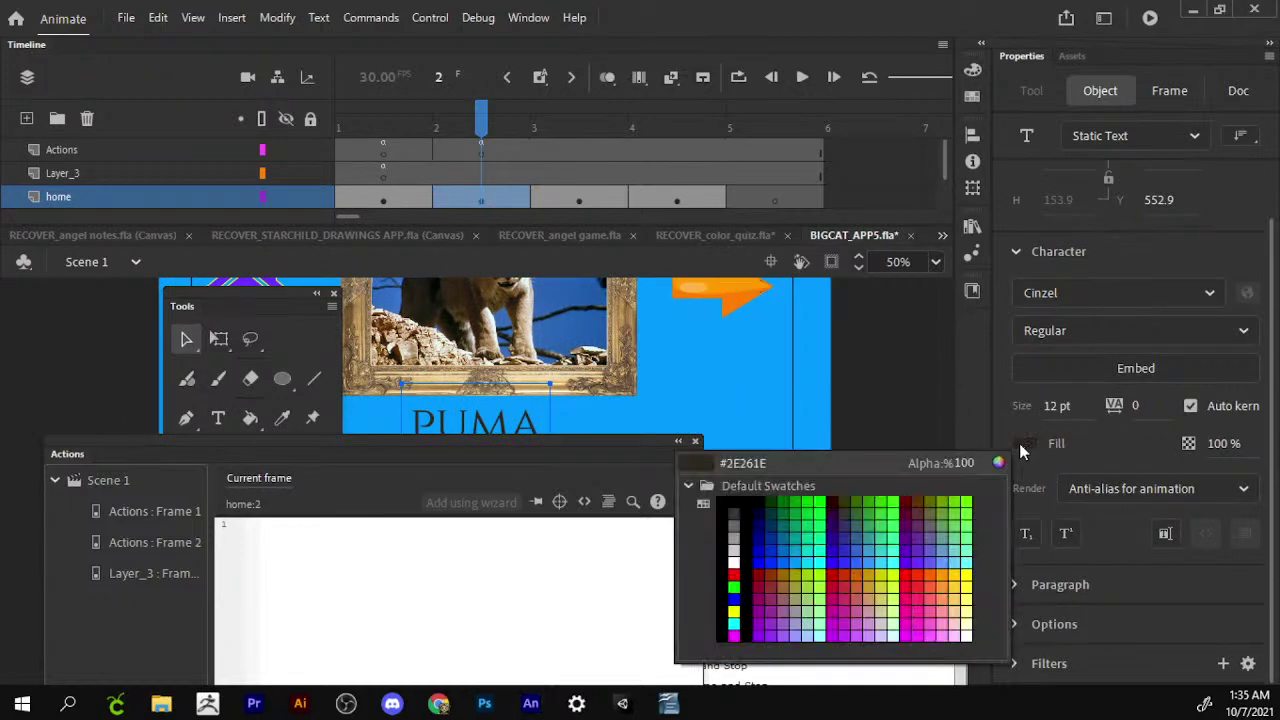
left_click(556, 369)
right_click(503, 434)
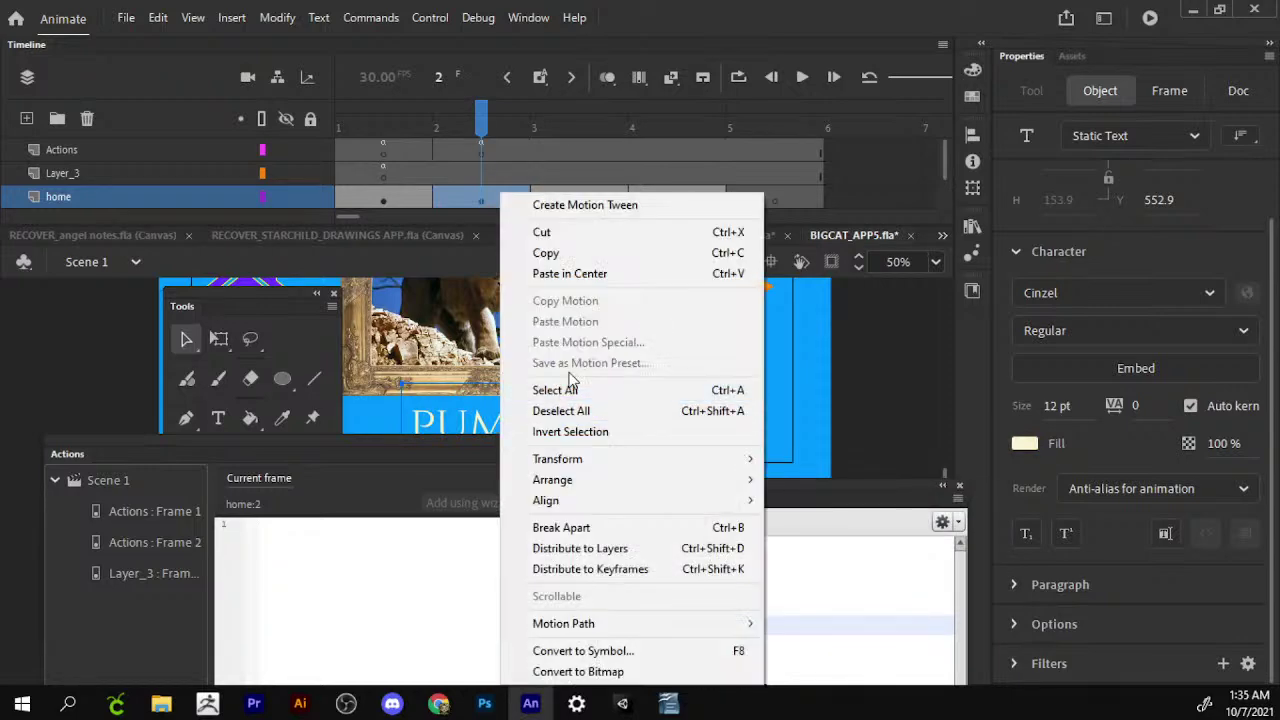
Copy the PUMA caption onto frame 3 and place it beneath the picture frame.
left_click(578, 253)
left_click(579, 196)
right_click(880, 323)
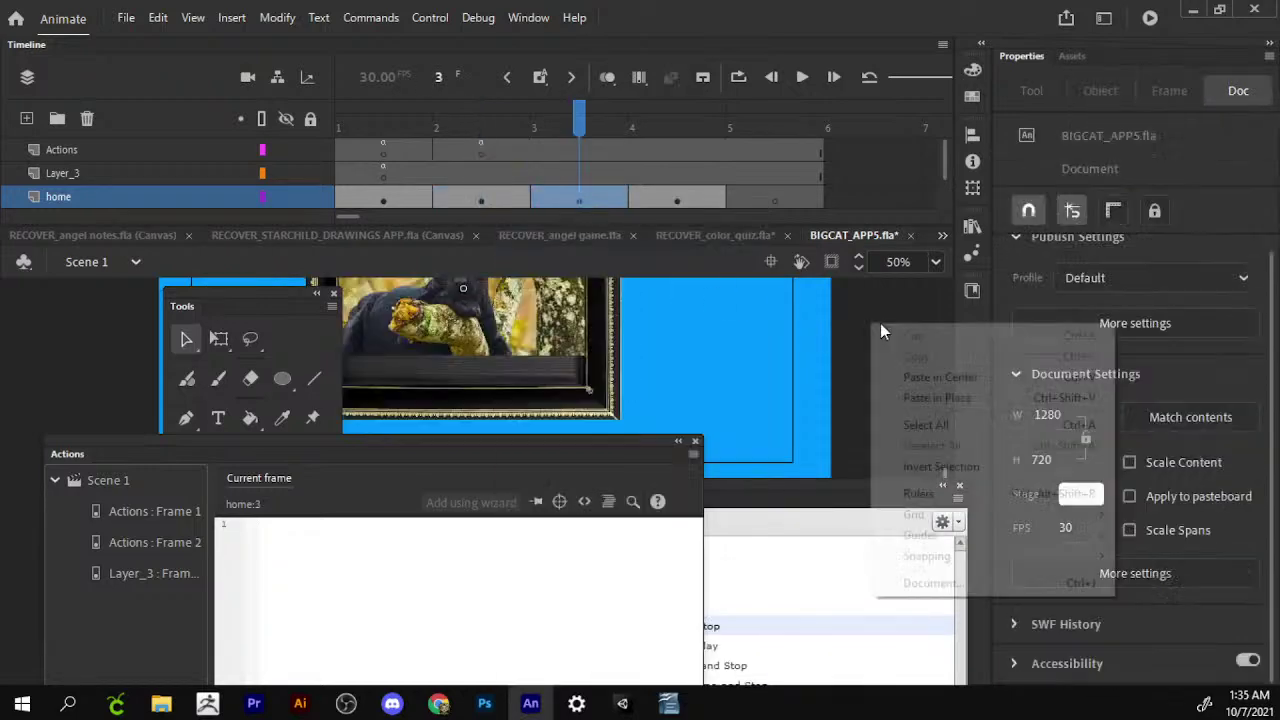
left_click(935, 377)
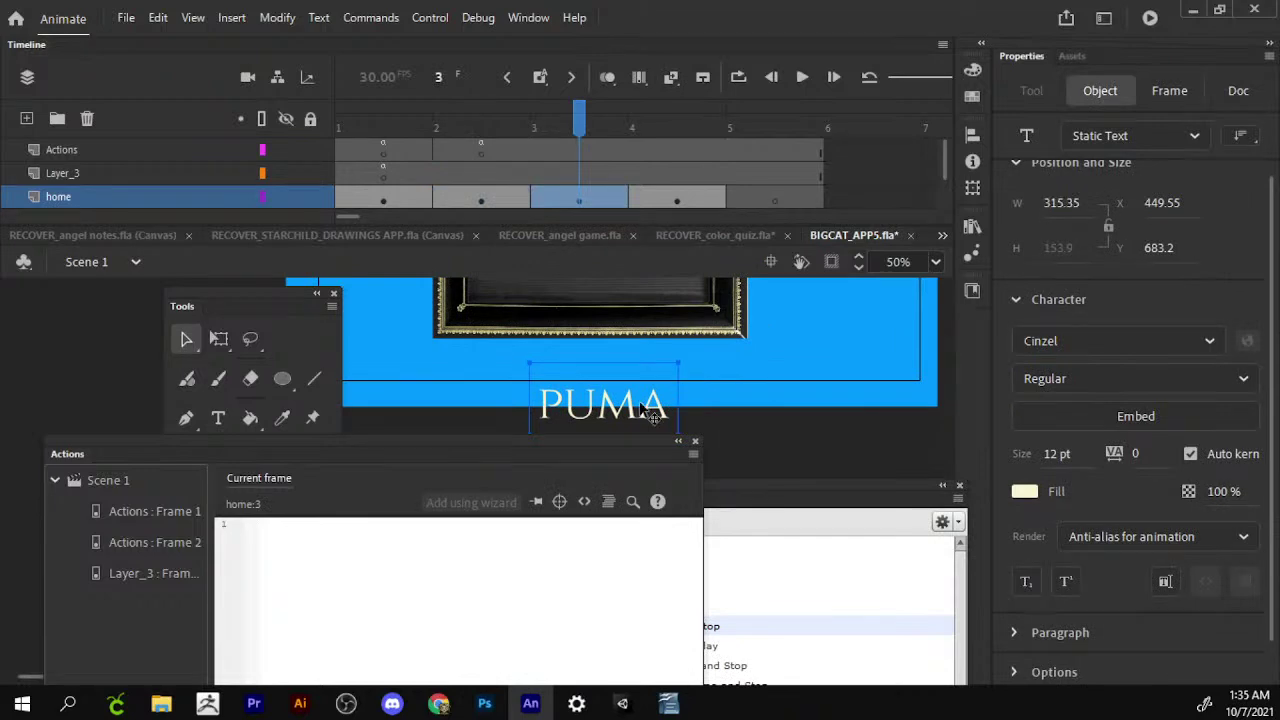
left_click_drag(645, 410, 648, 364)
Retype the pasted caption to read PANTHER.
key("t")
left_click(643, 358)
key("ctrl+a")
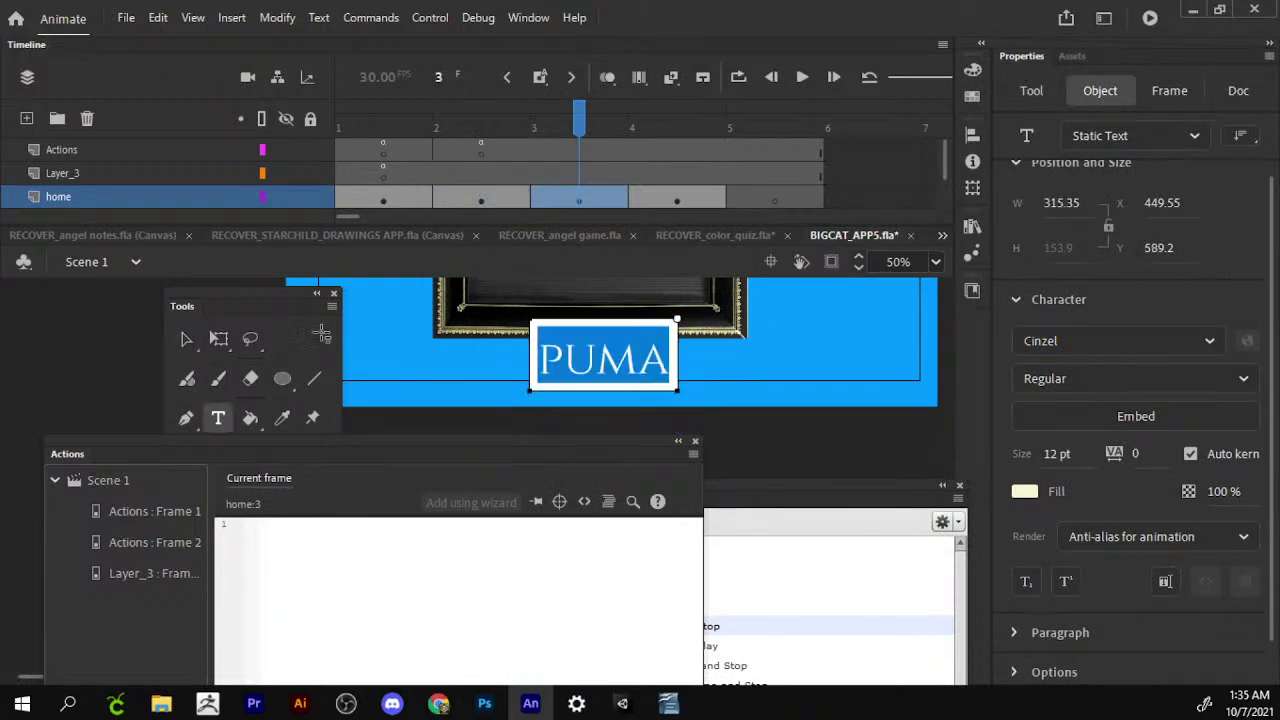
type("PAN")
key("BackSpace")
key("BackSpace")
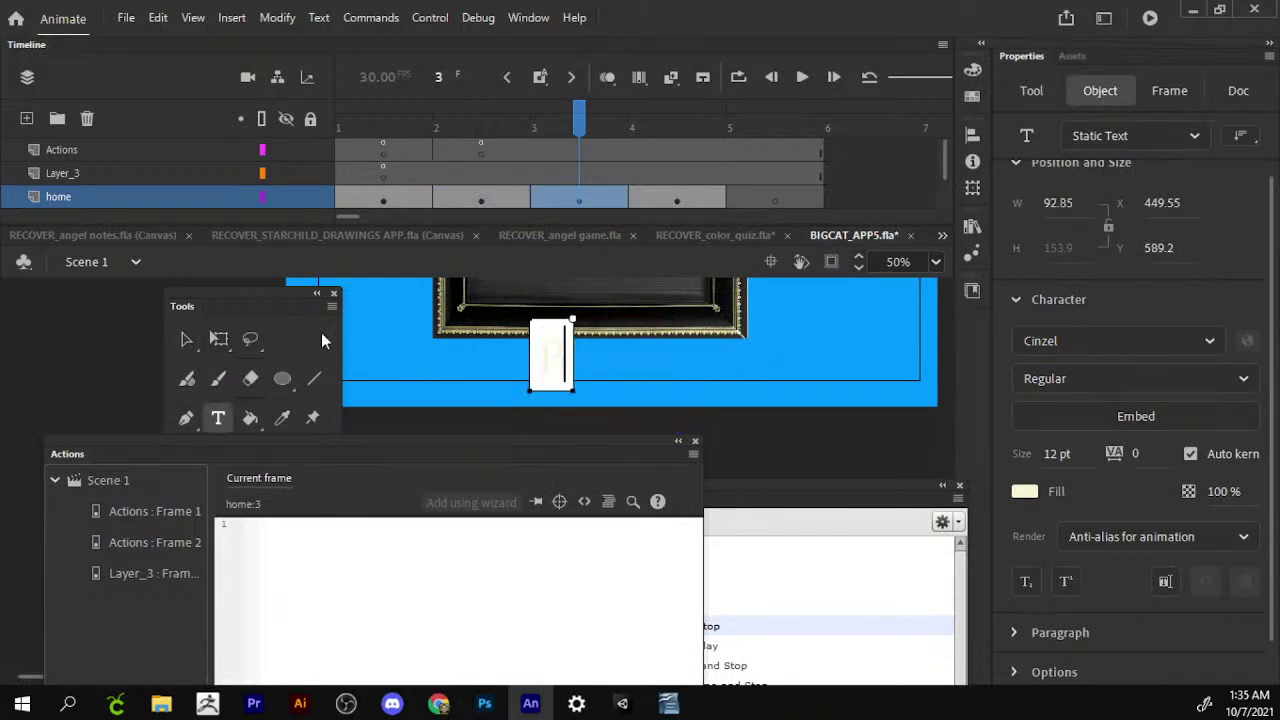
type("ANTHER")
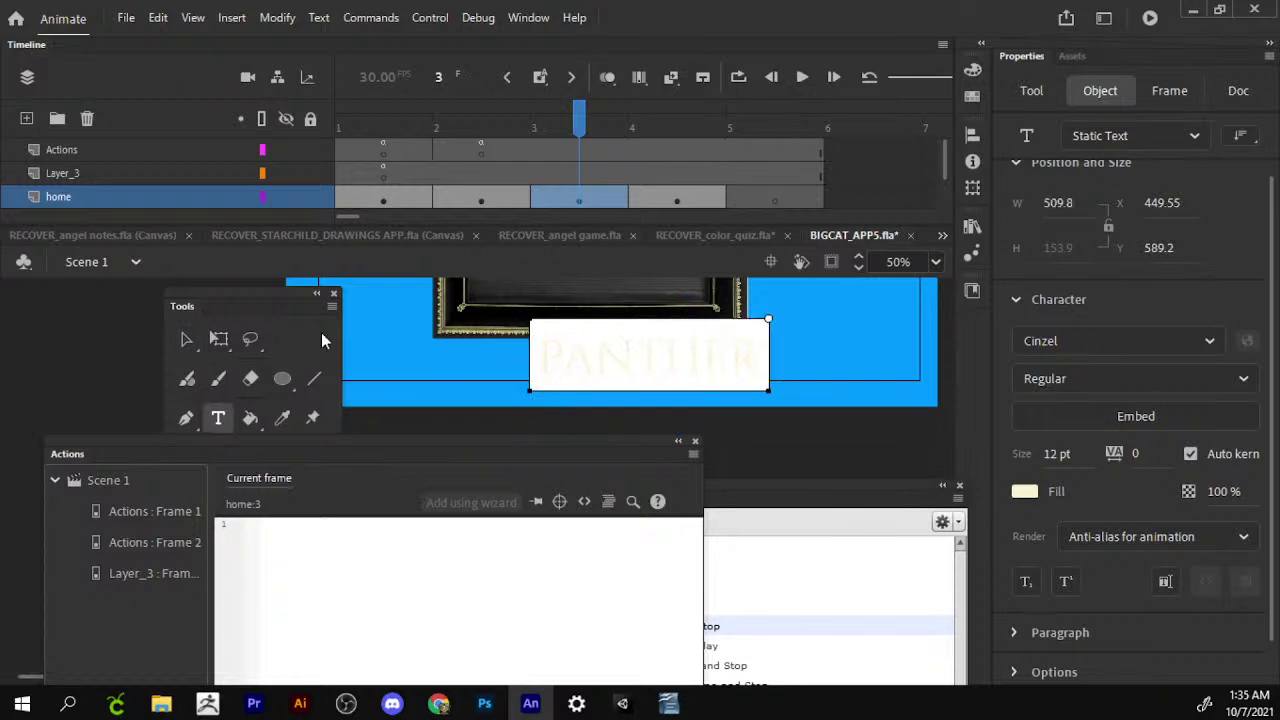
left_click(189, 340)
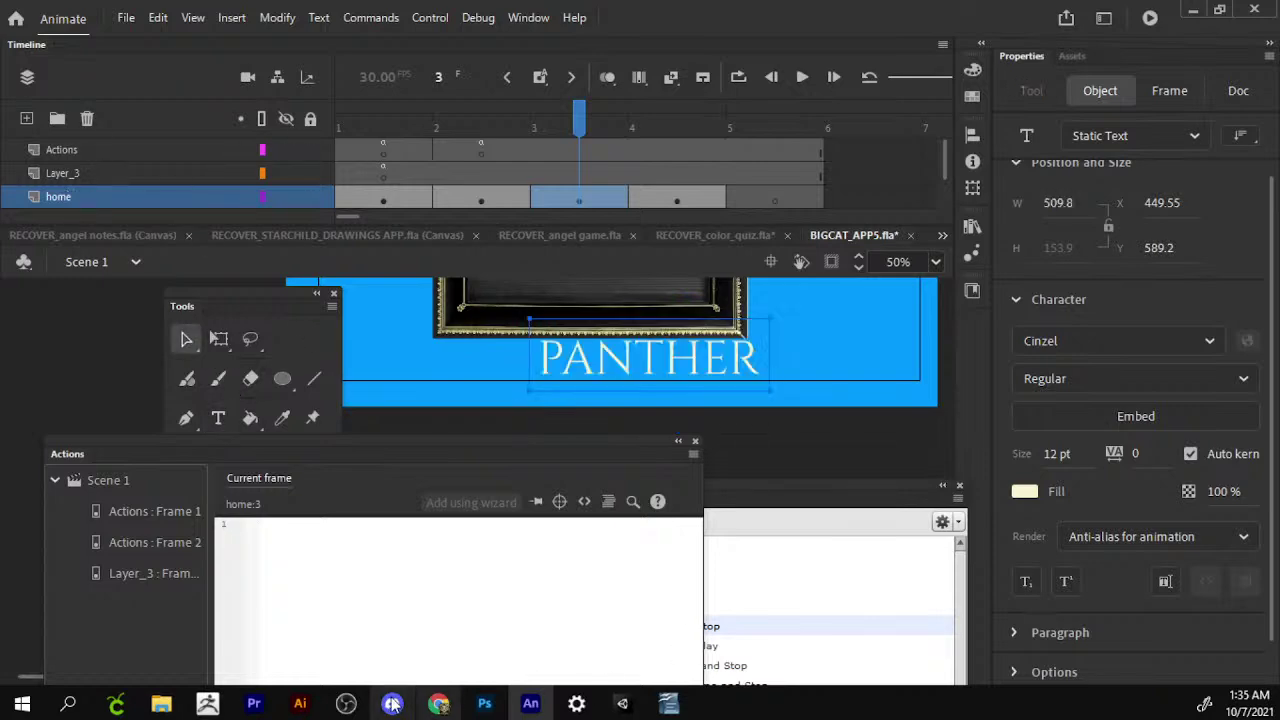
Search Google Images in Chrome for 'panther in wild'.
left_click(438, 704)
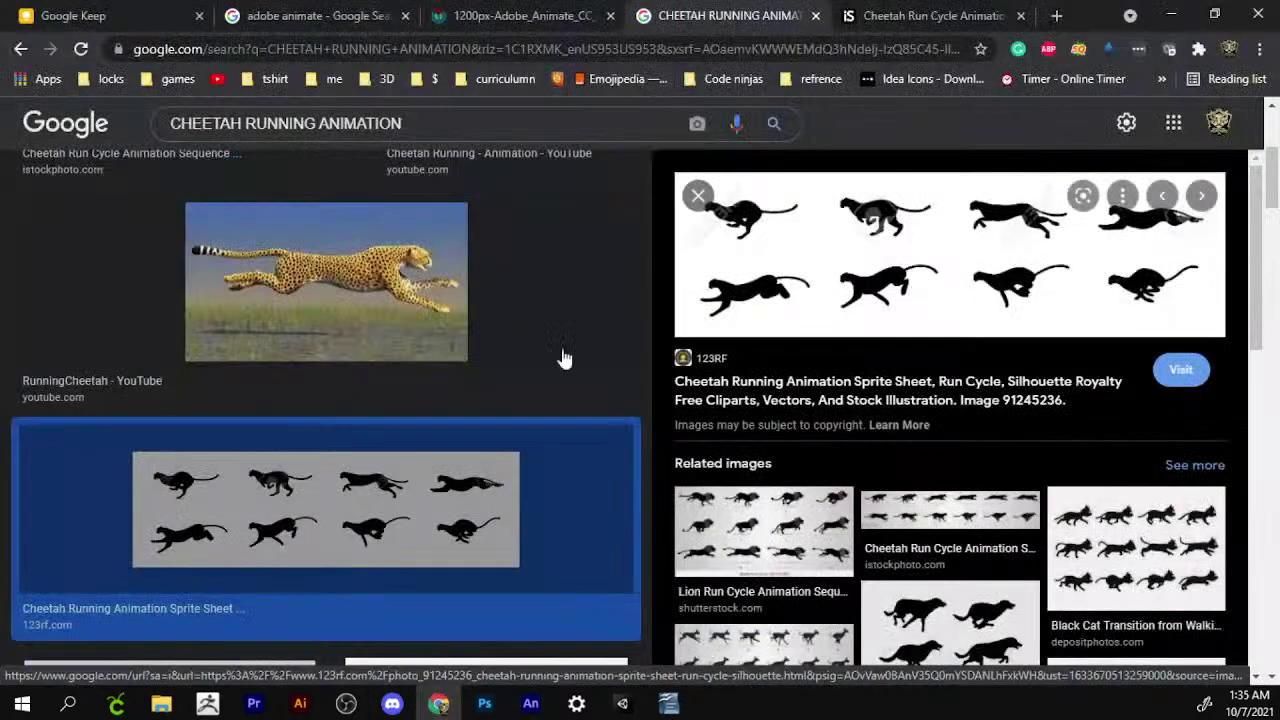
left_click(838, 48)
type("PANT")
key("Down")
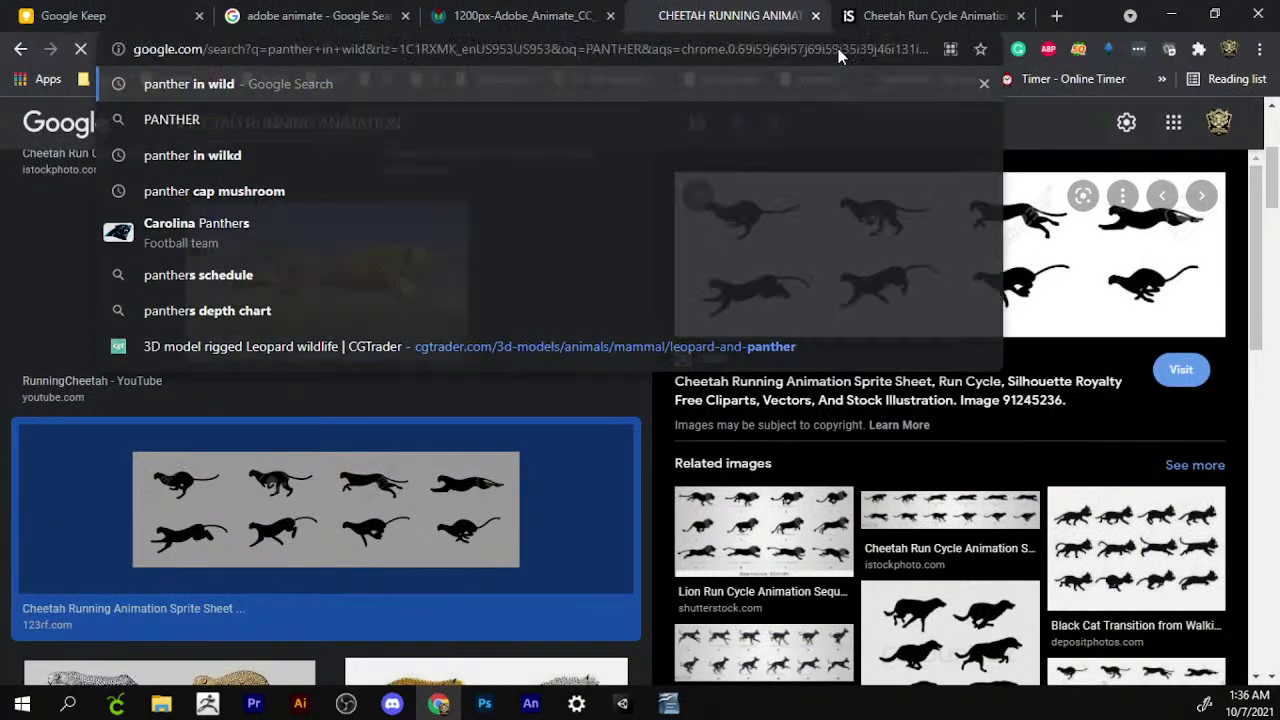
key("Return")
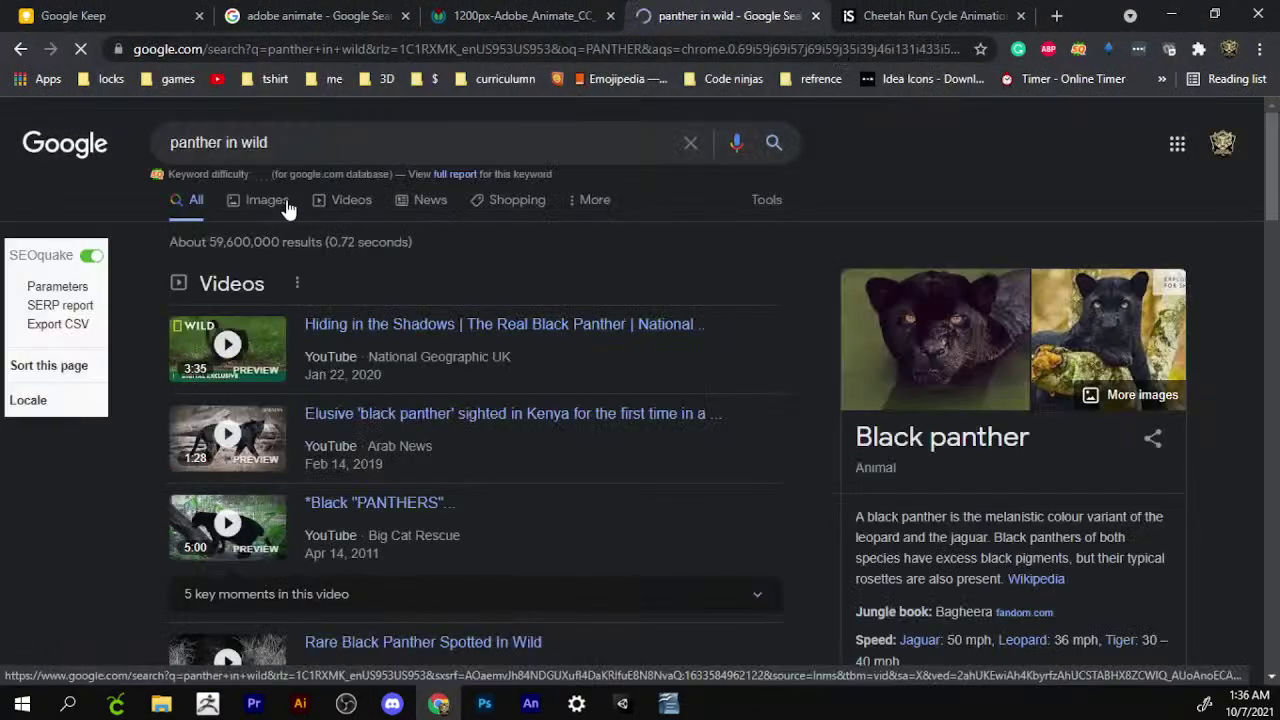
left_click(263, 203)
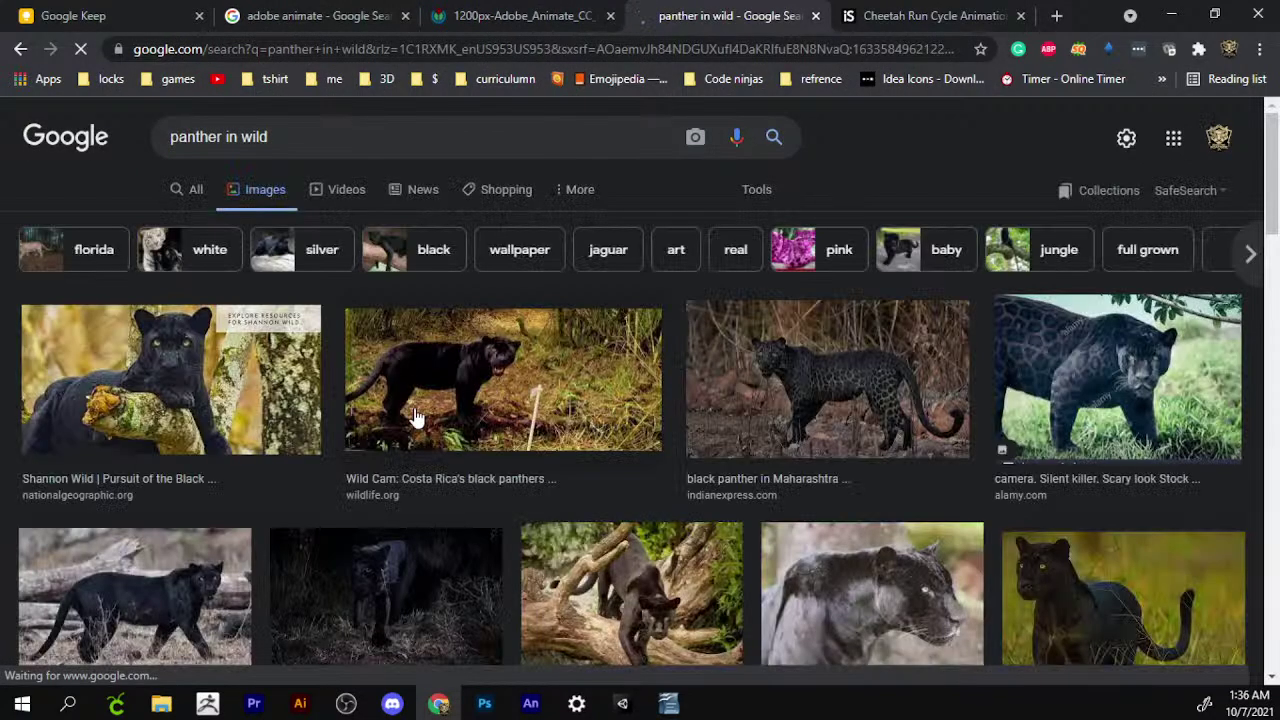
Copy the photo of a black panther climbing a tree and return to Animate.
scroll(414, 422, "down", 1)
scroll(486, 409, "down", 1)
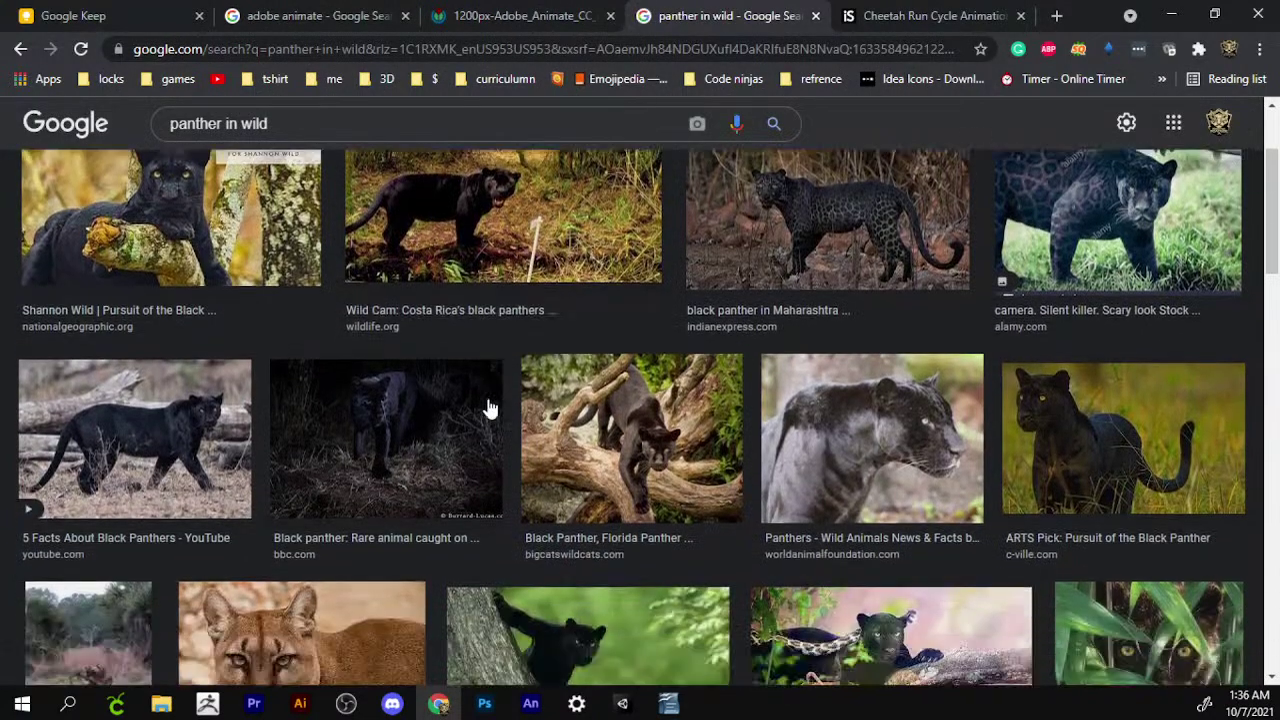
scroll(490, 408, "down", 2)
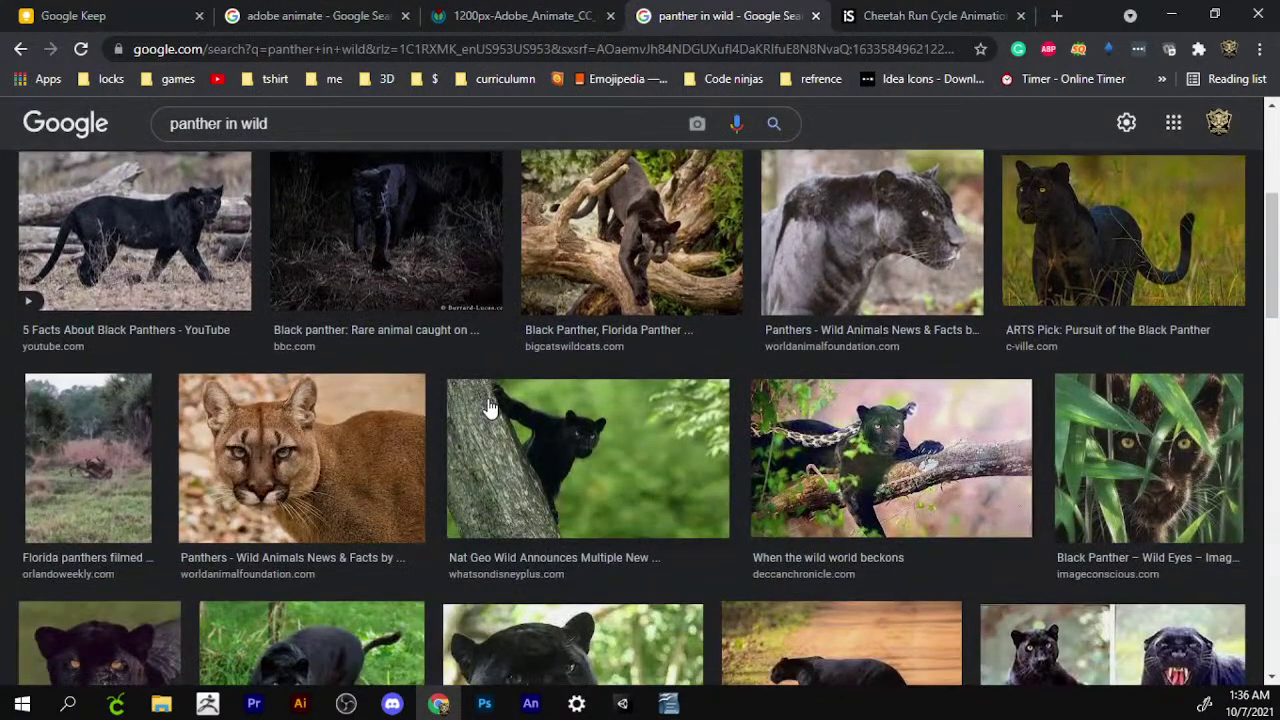
left_click(567, 466)
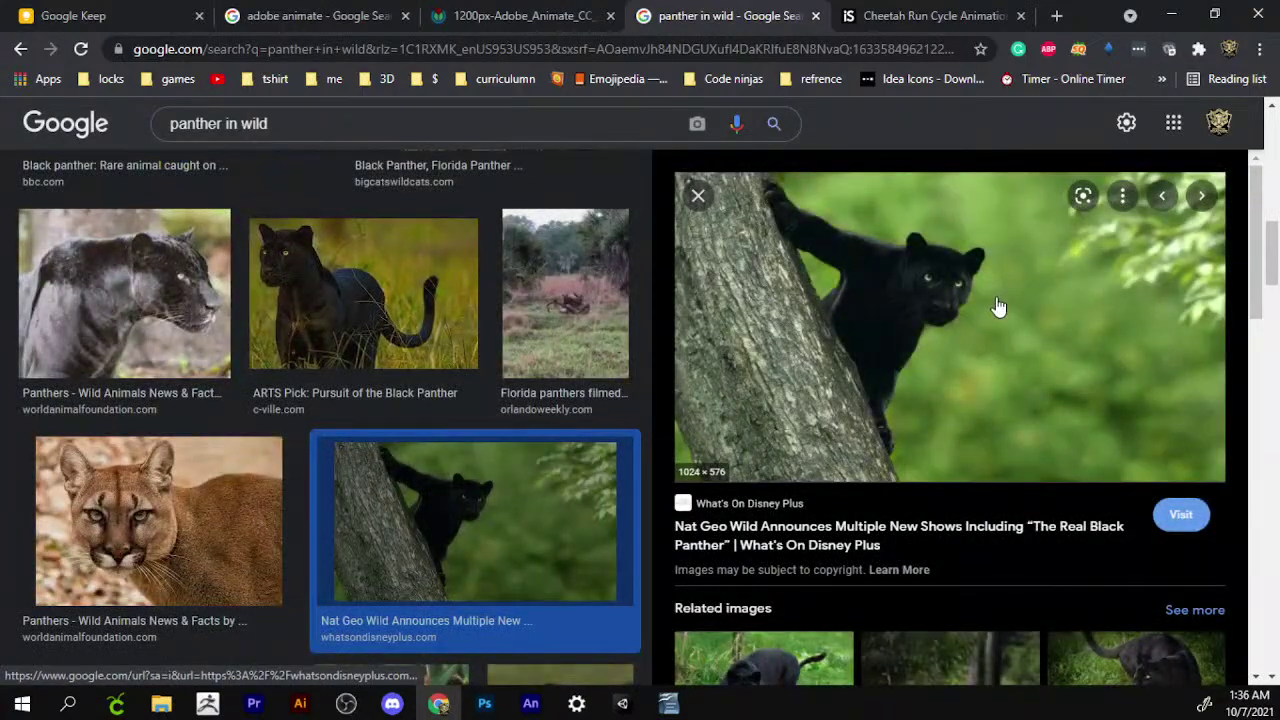
right_click(1010, 308)
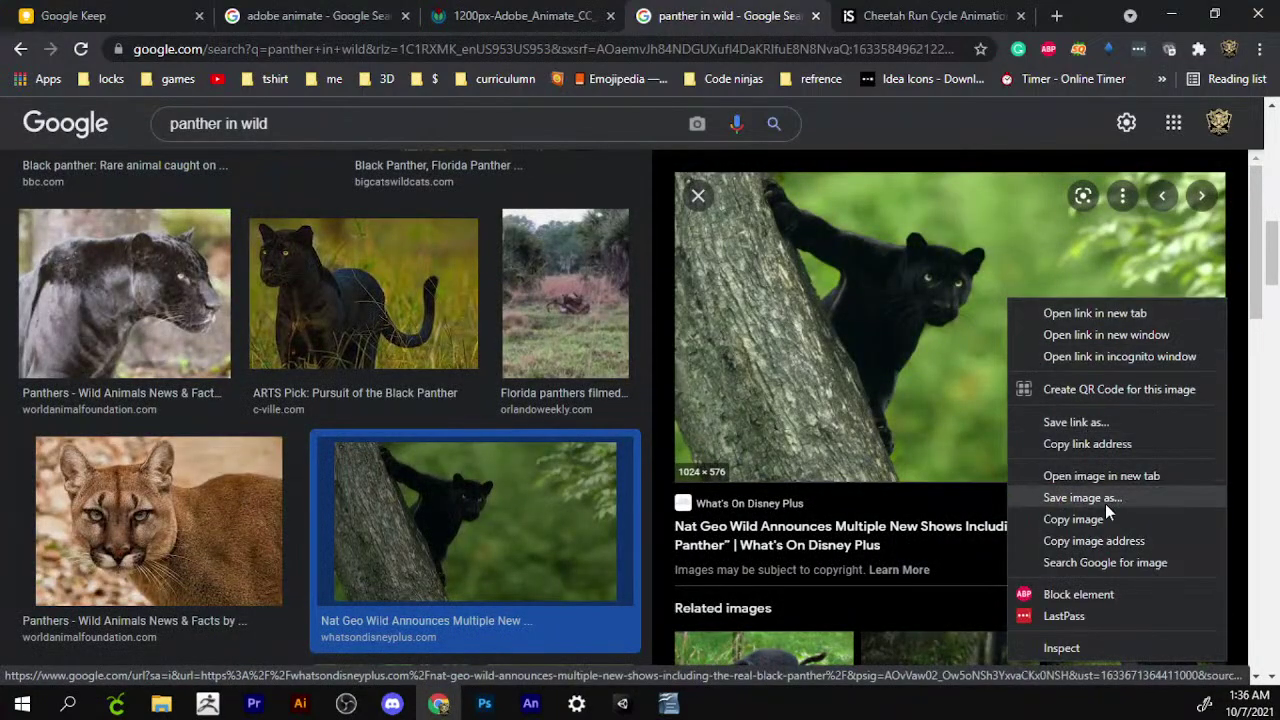
left_click(1093, 527)
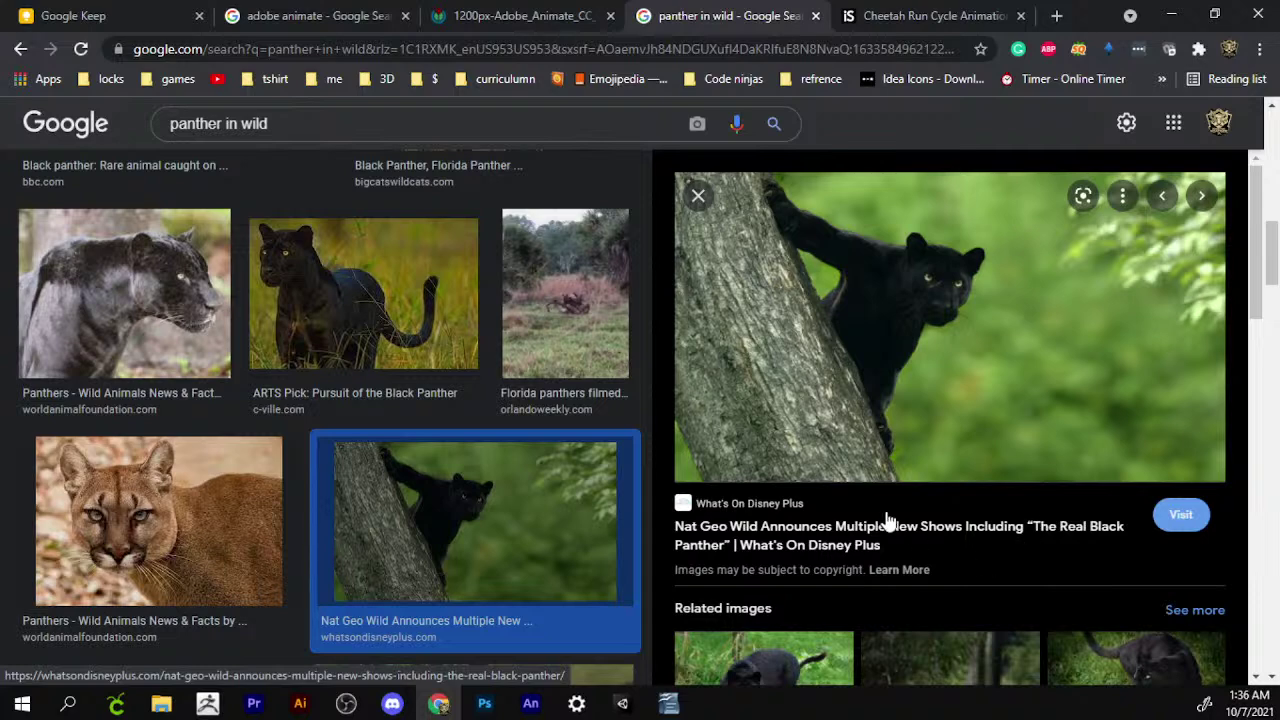
key("alt+Tab")
scroll(650, 370, "up", 2)
Inside the panther symbol, replace the old photo with the pasted tree-climbing panther on a new layer.
left_click(650, 370)
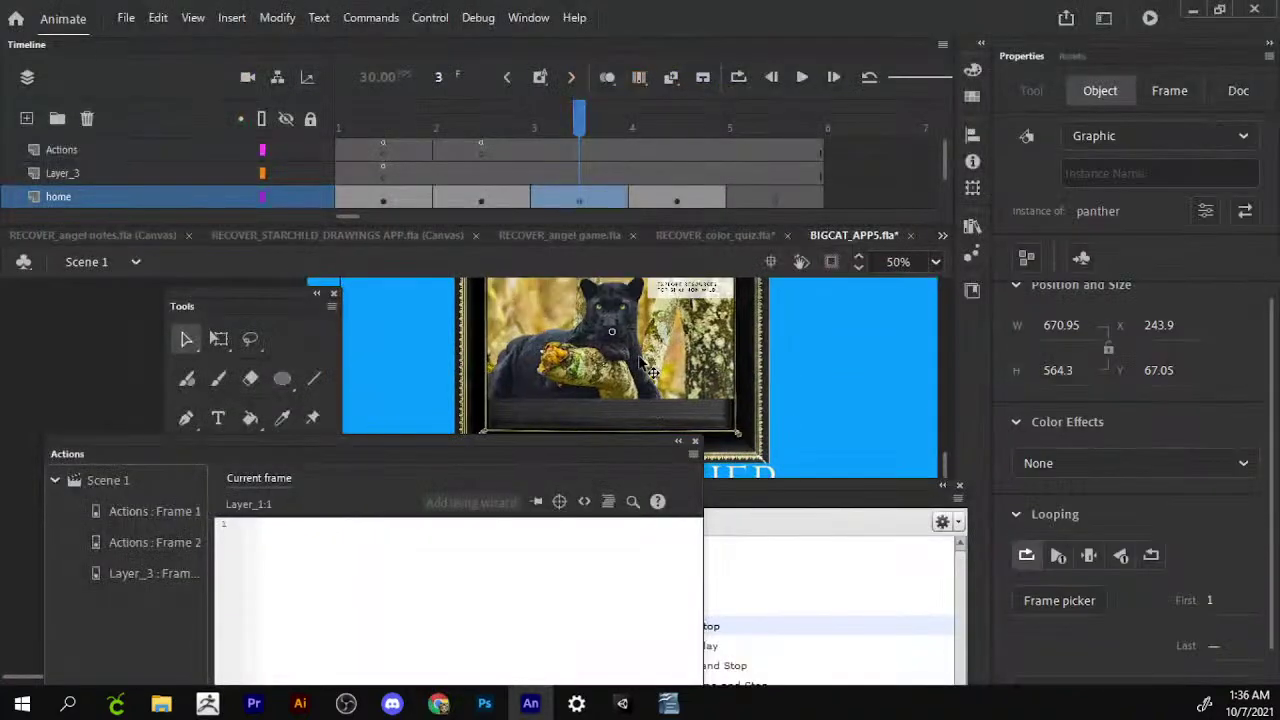
double_click(648, 370)
left_click(684, 352)
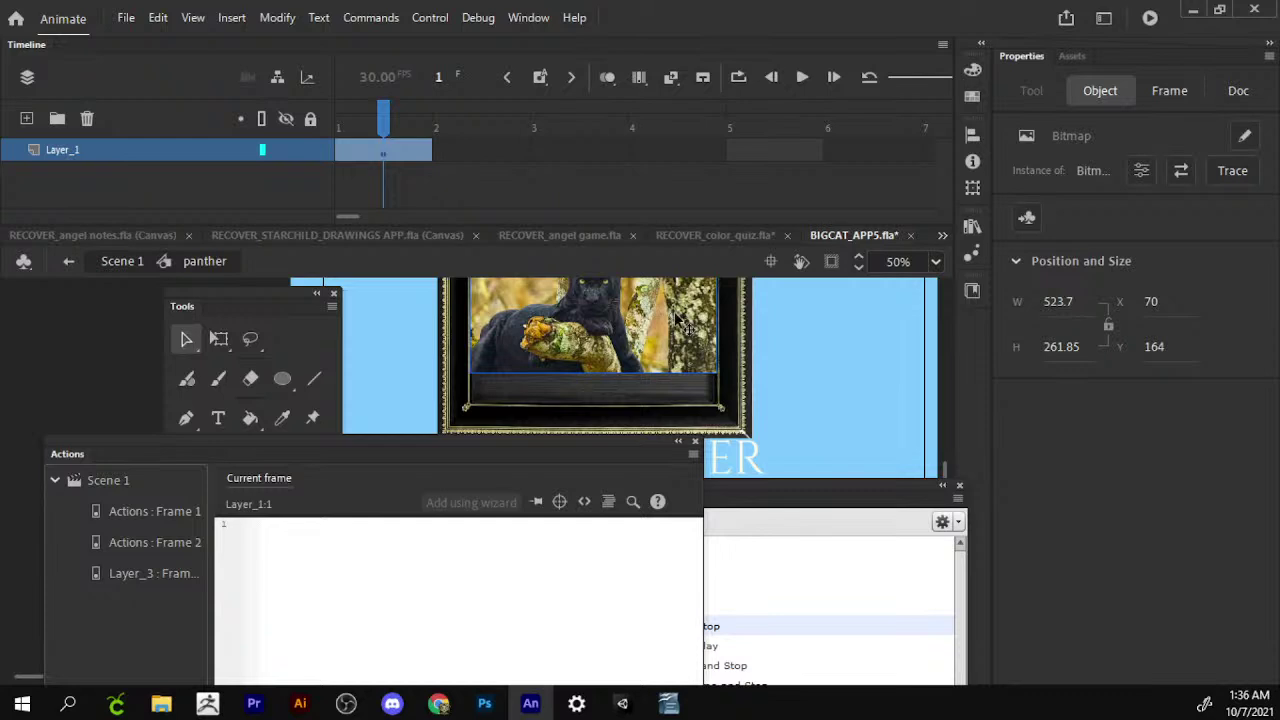
key("Delete")
left_click(27, 118)
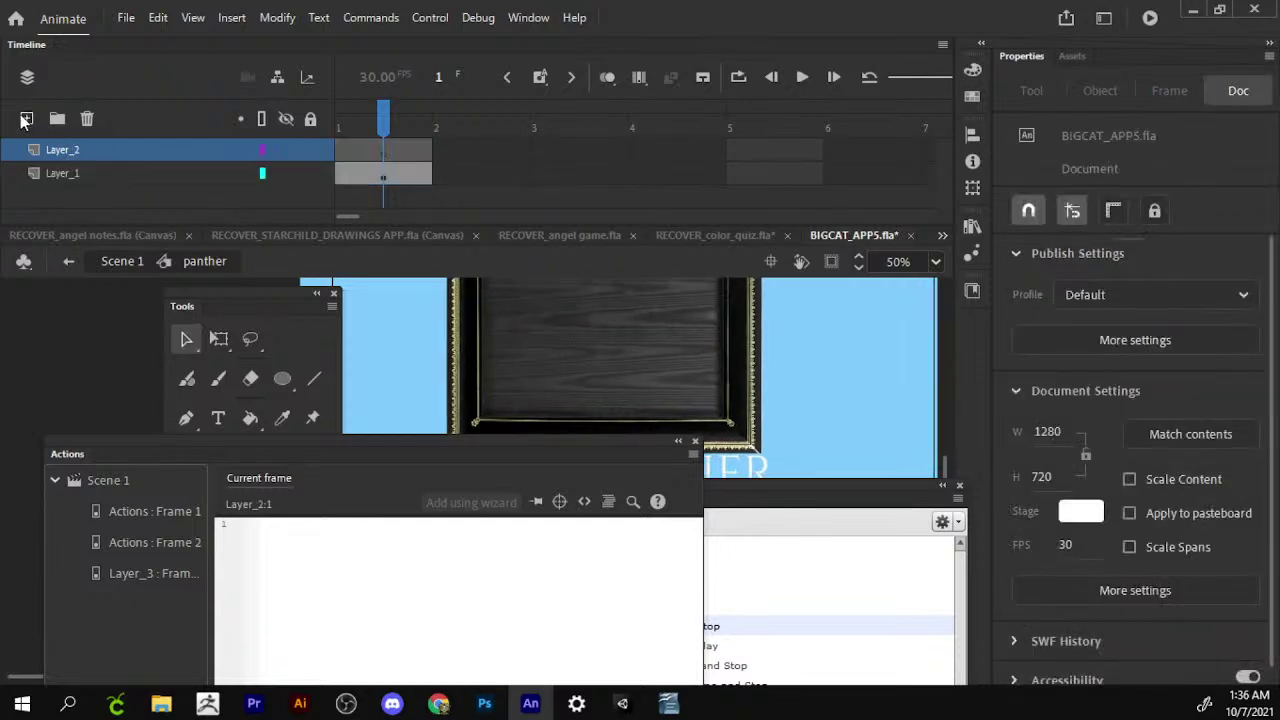
right_click(77, 347)
left_click(129, 401)
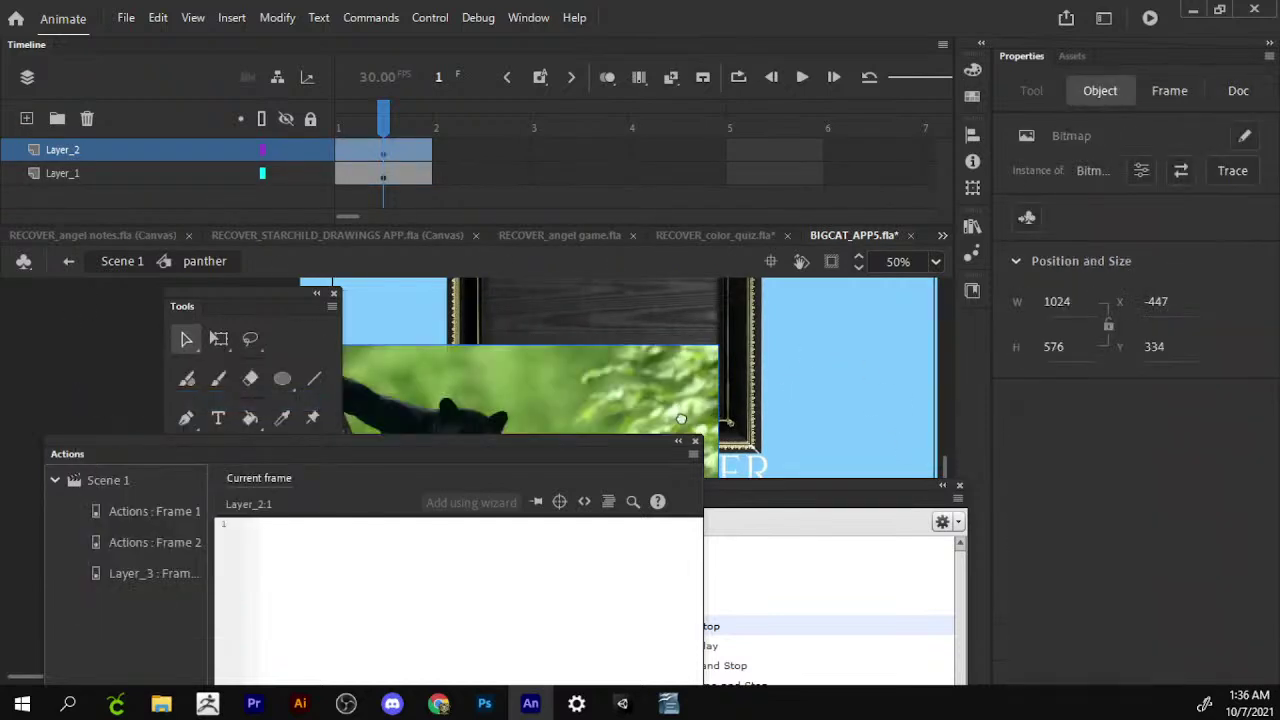
Scale the panther photo to about 523 × 294 inside the frame and return to Scene 1.
key("q")
left_click_drag(726, 332, 675, 361)
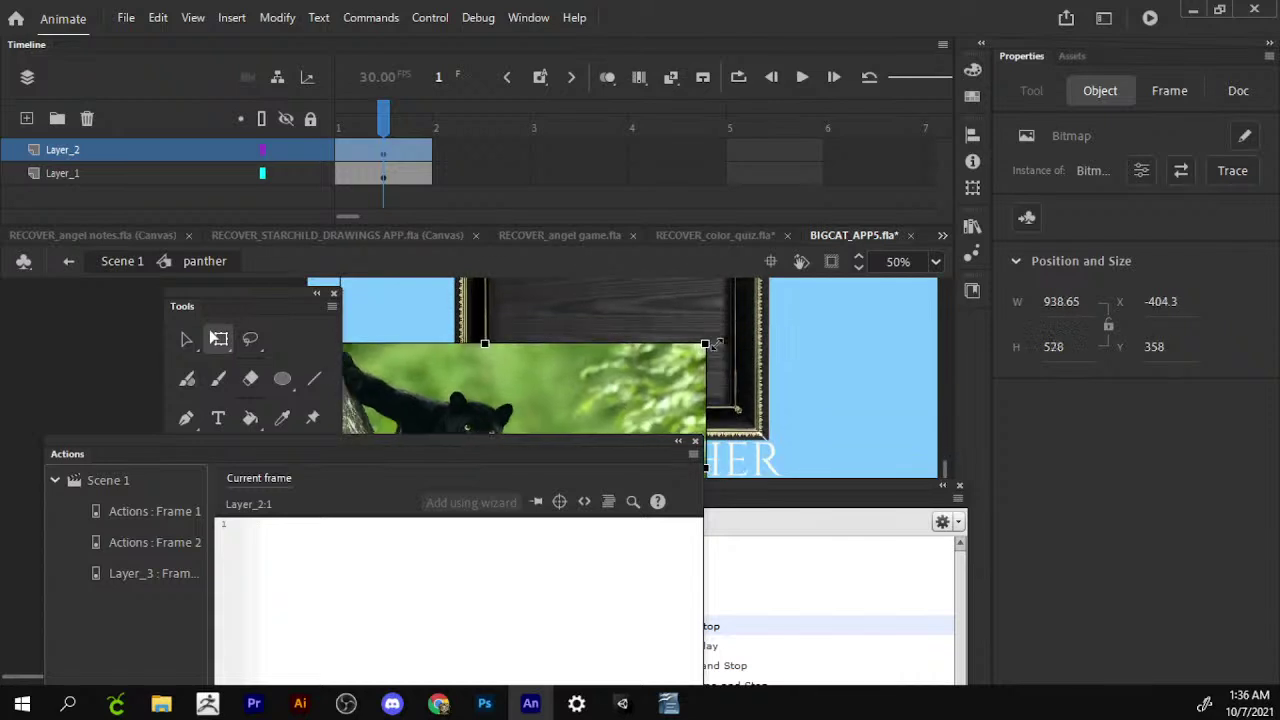
left_click_drag(770, 500, 1213, 518)
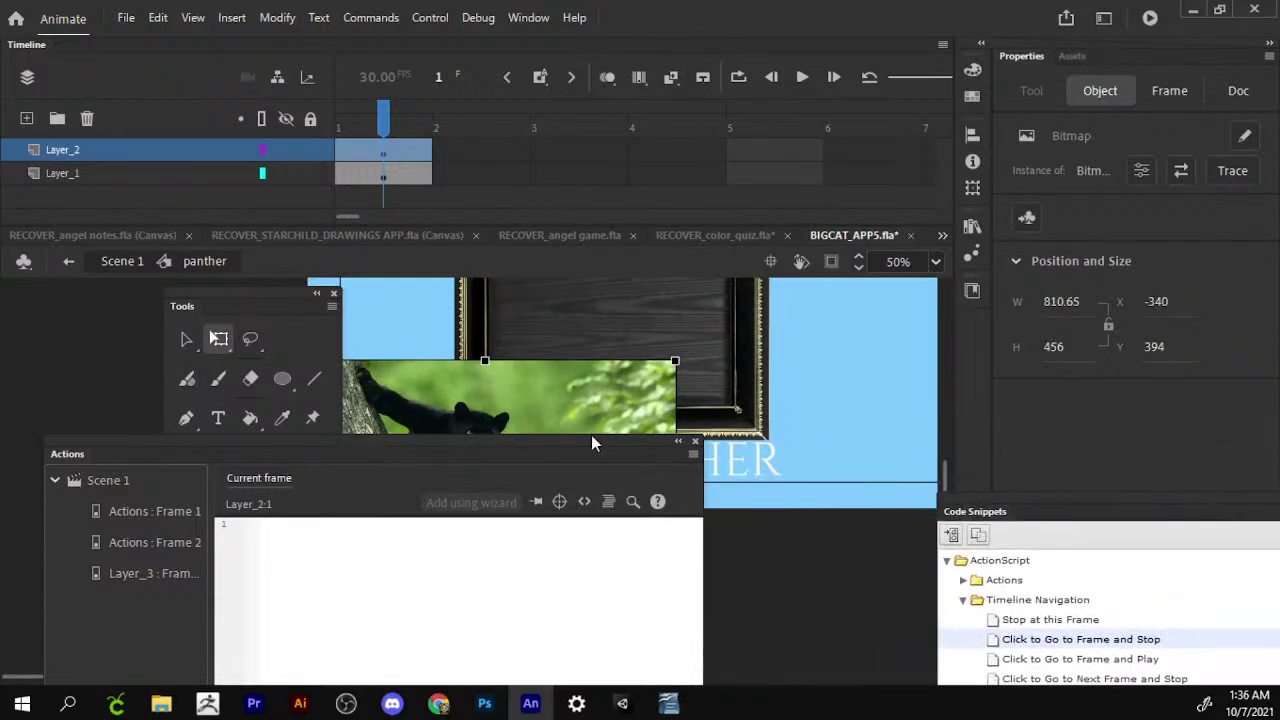
left_click_drag(591, 443, 602, 645)
left_click_drag(262, 294, 145, 119)
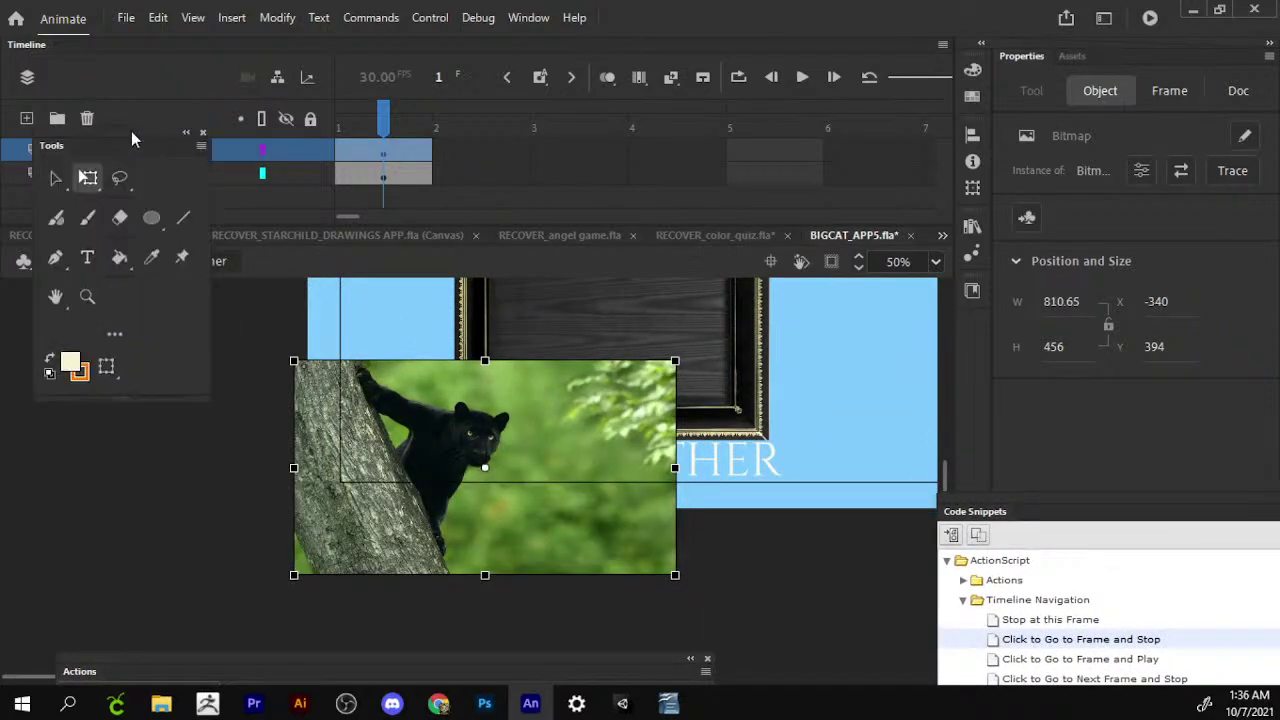
left_click_drag(647, 422, 748, 383)
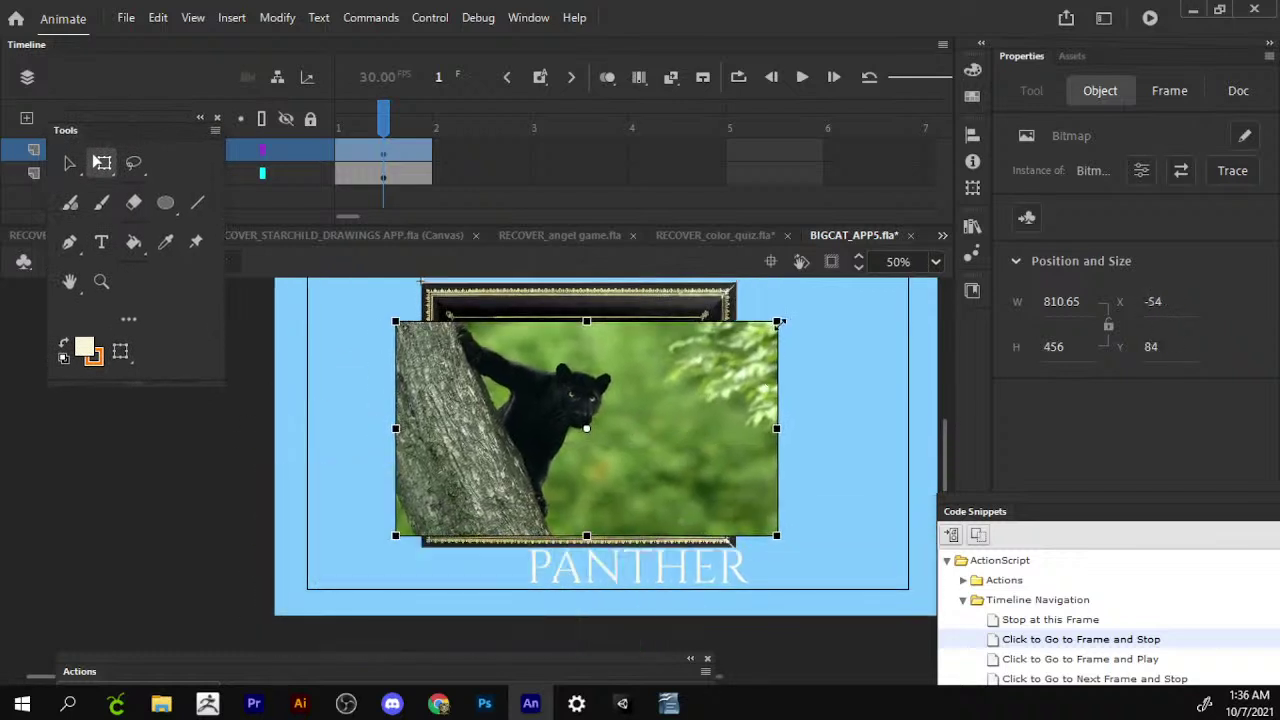
mouse_move(780, 321)
left_mouse_down()
mouse_move(753, 359)
mouse_move(763, 363)
left_mouse_up()
left_click_drag(668, 402, 672, 390)
left_click_drag(714, 341, 704, 347)
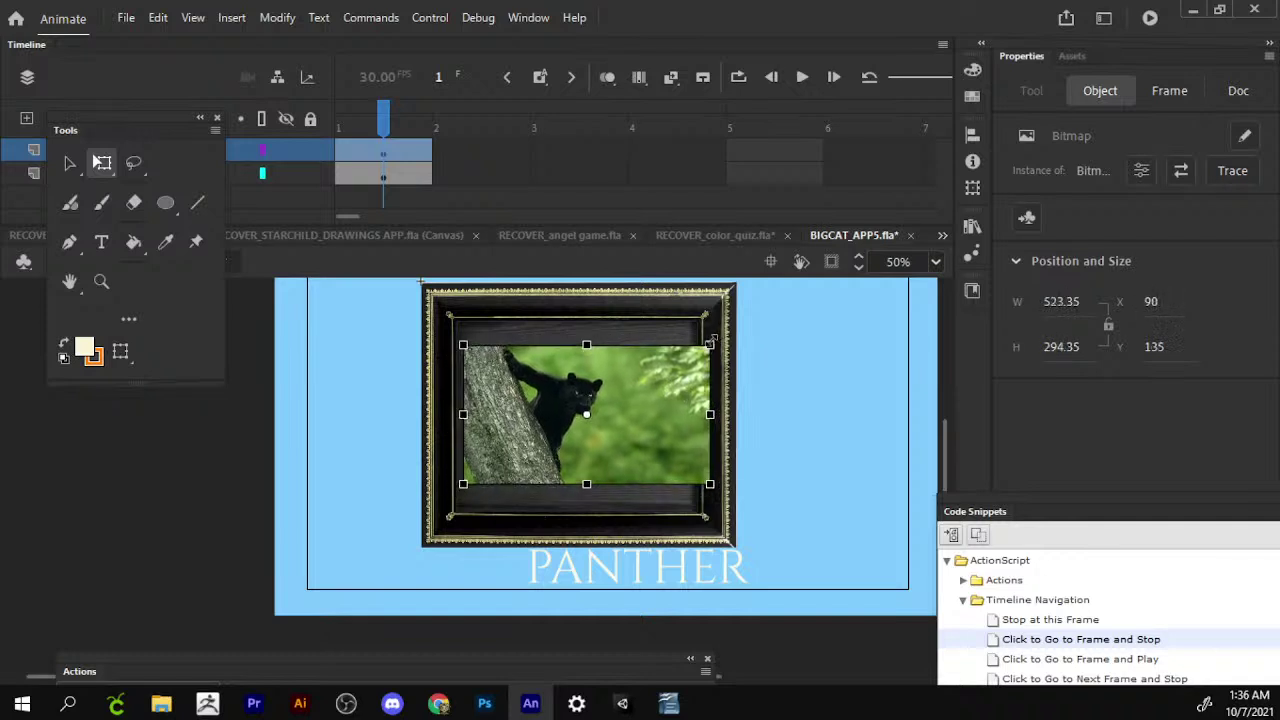
left_click_drag(660, 412, 645, 412)
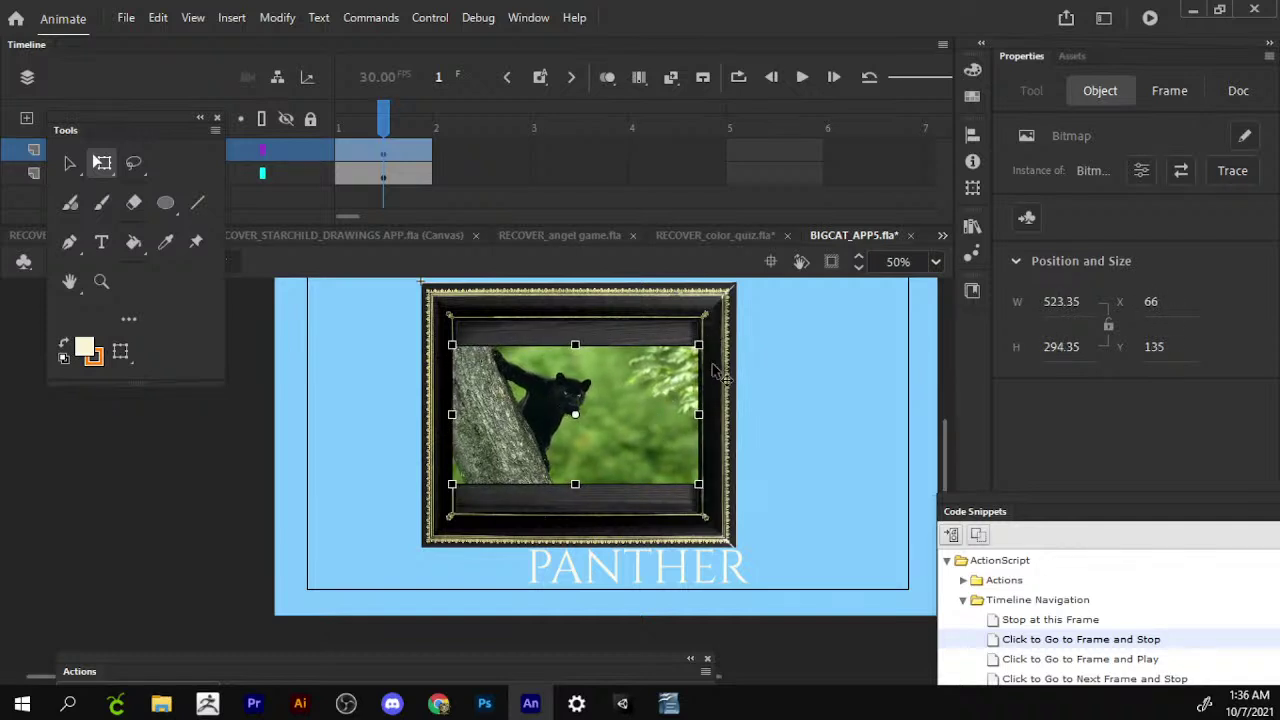
key("ctrl+shift+a")
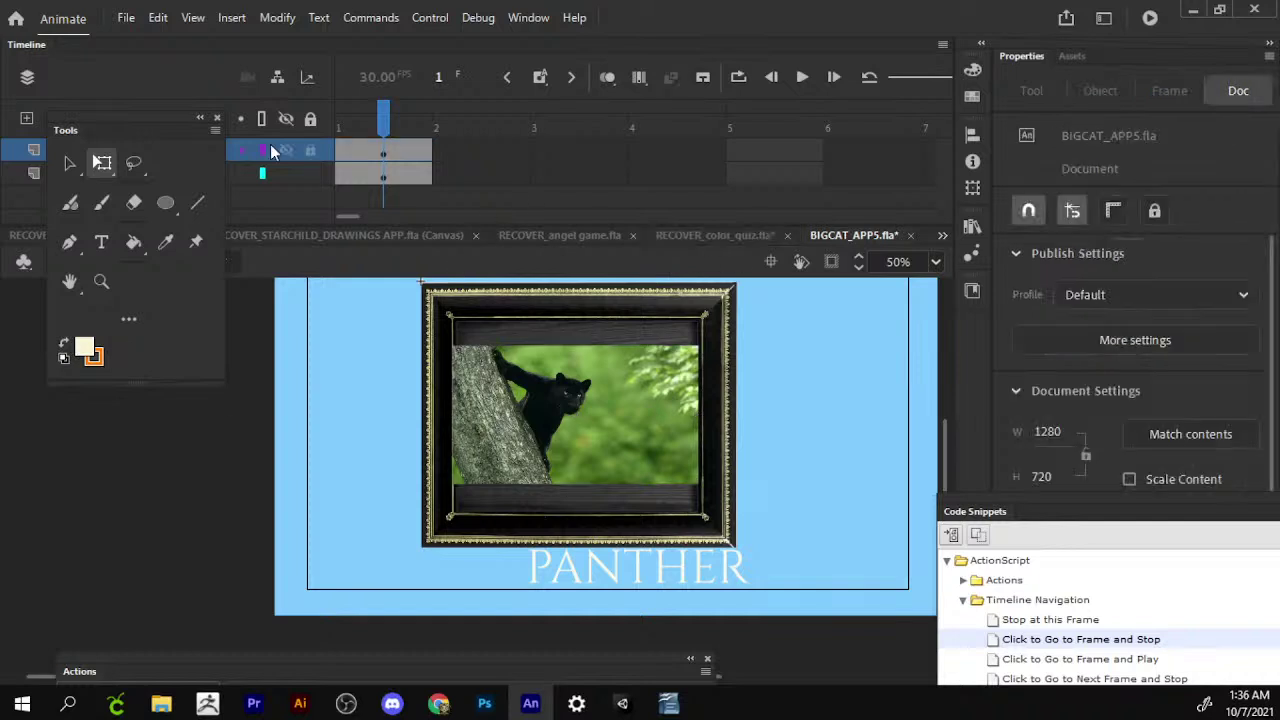
left_click_drag(170, 123, 192, 386)
left_click(118, 261)
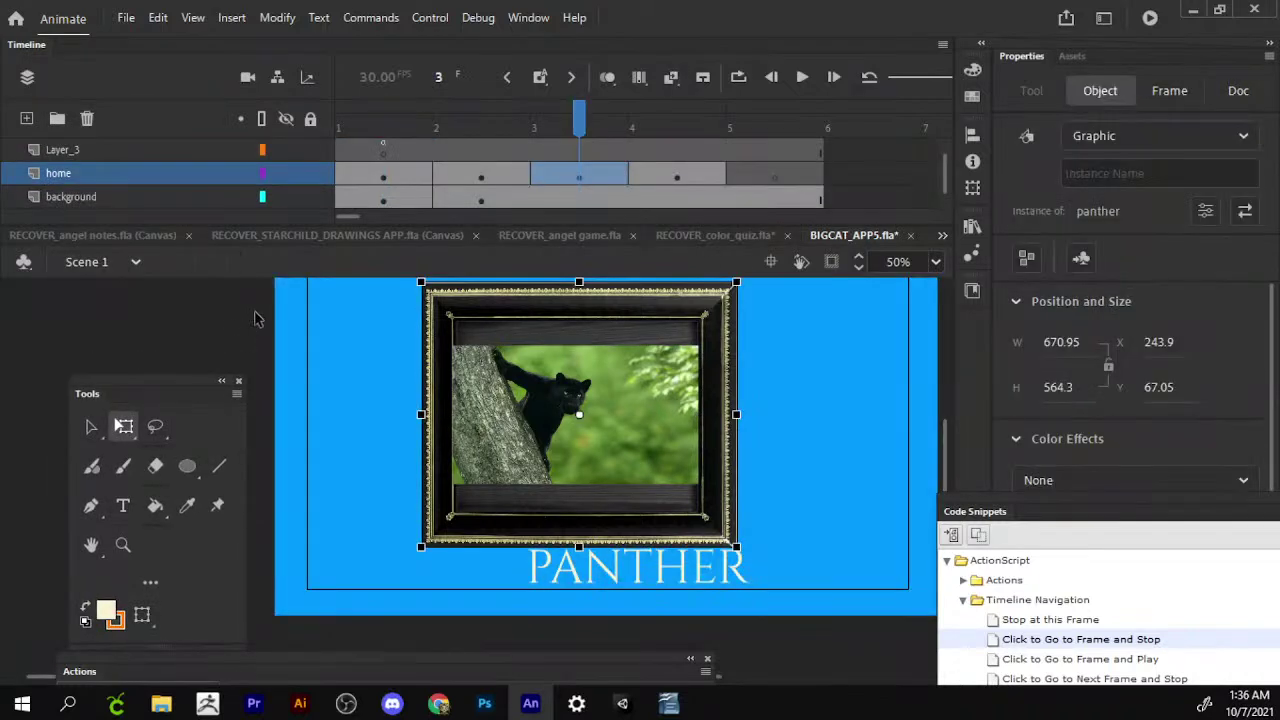
Save, shift the PANTHER caption left, and try then undo a picture move with onion skin.
key("ctrl+s")
left_click_drag(706, 582, 630, 582)
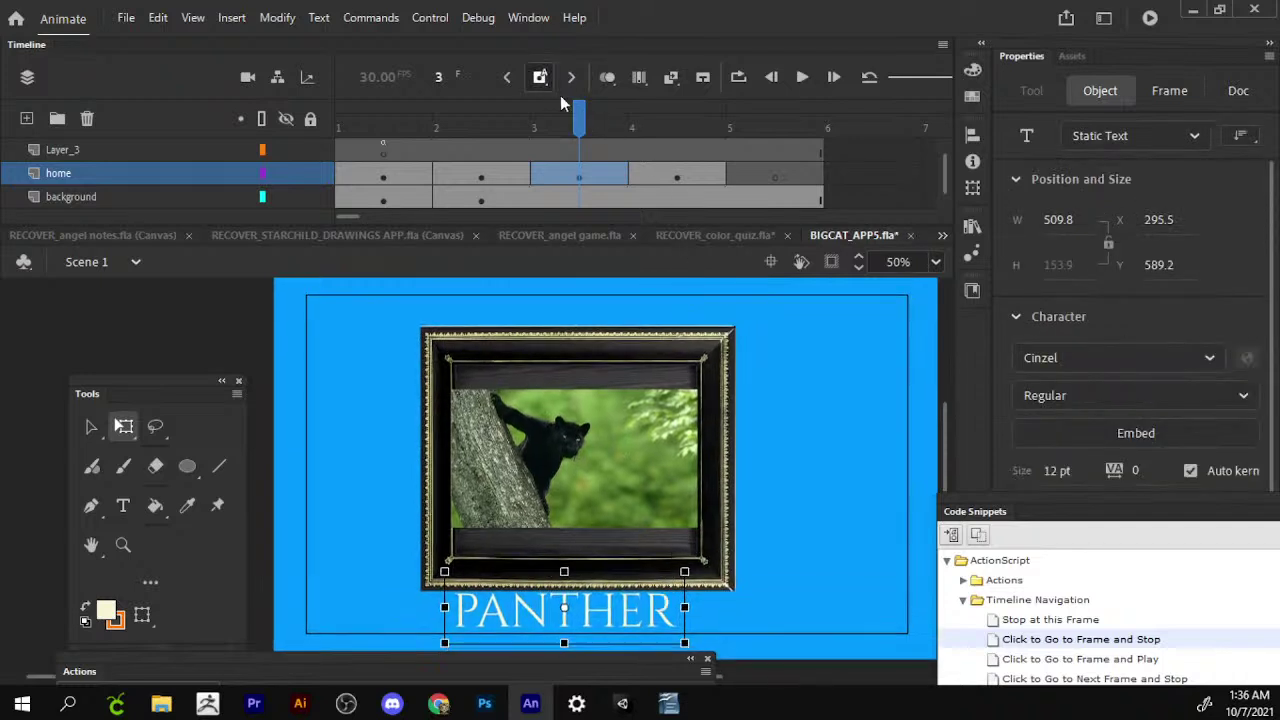
left_click(608, 78)
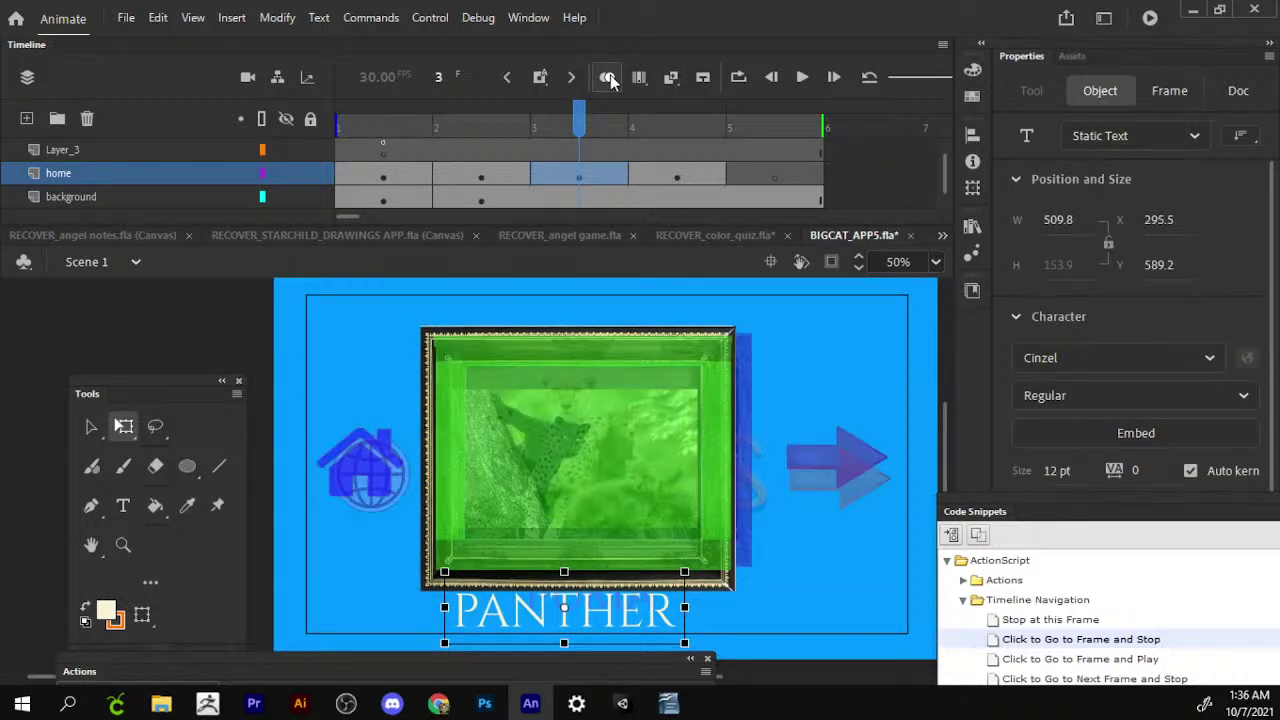
left_click_drag(551, 423, 529, 529)
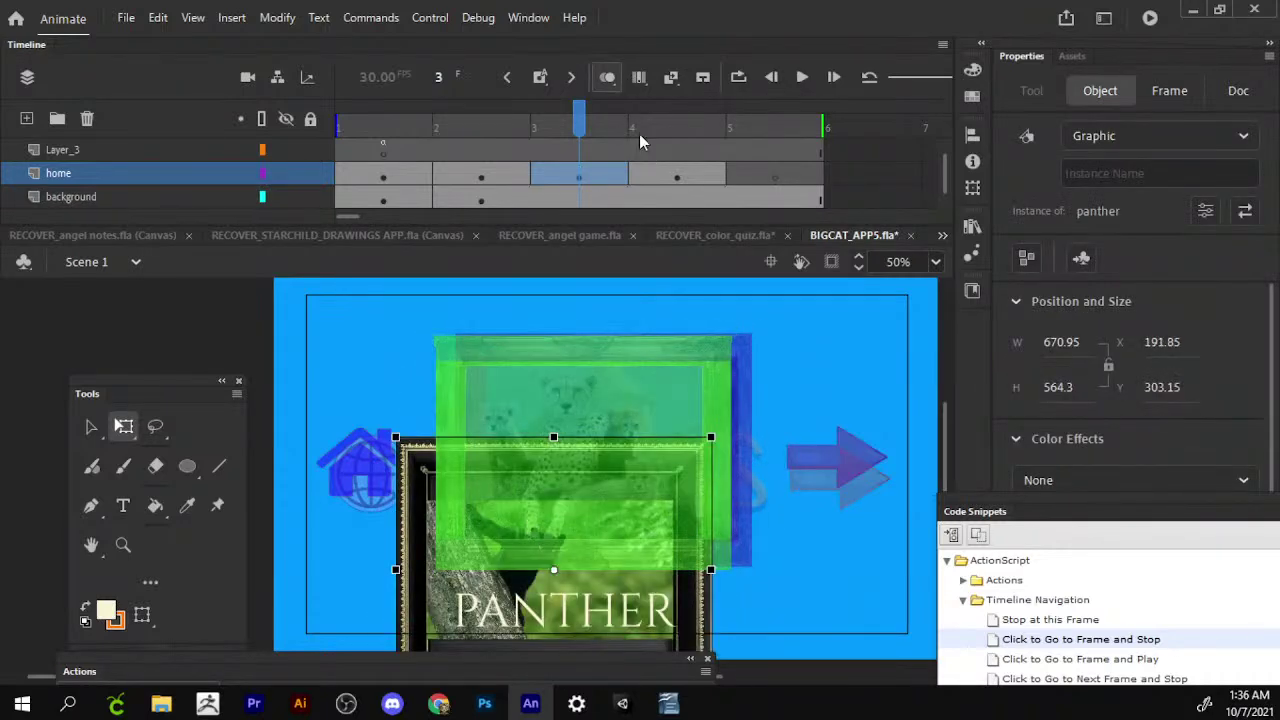
key("ctrl+z")
mouse_move(586, 125)
left_mouse_down()
mouse_move(508, 115)
mouse_move(585, 112)
mouse_move(508, 135)
left_mouse_up()
left_click(607, 77)
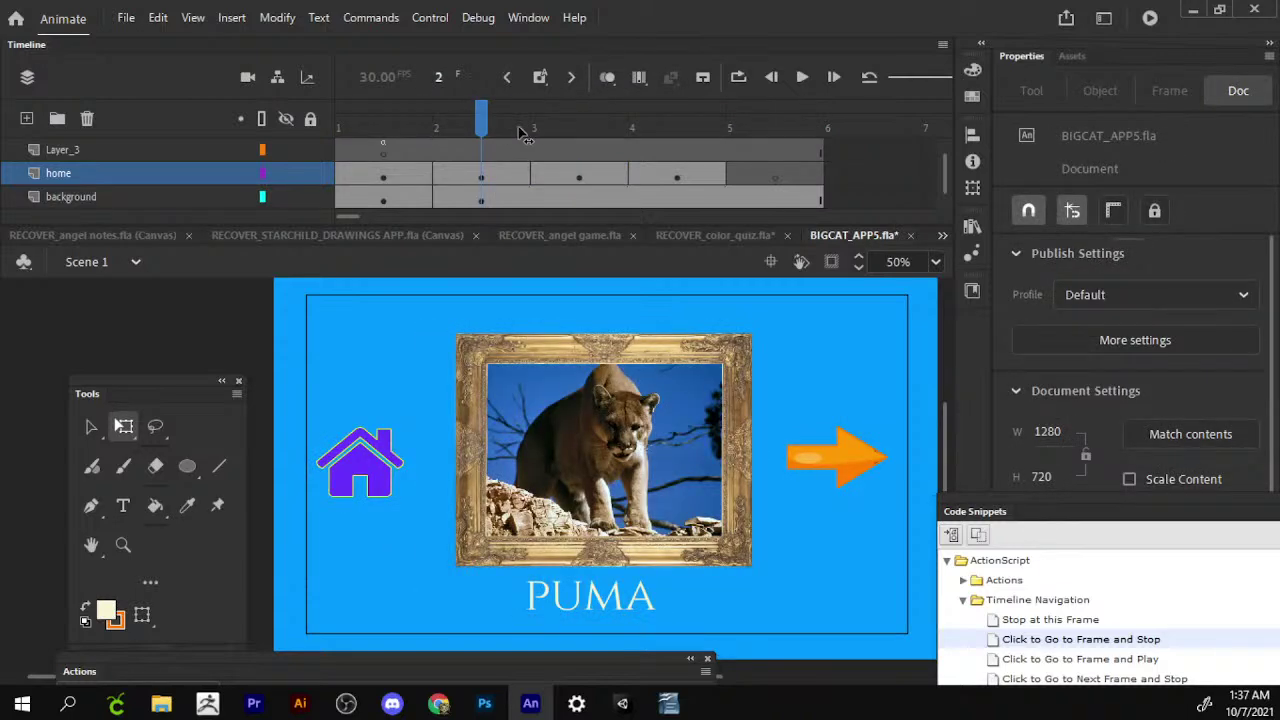
Resize and realign the framed panther picture to 621.55 × 522.8 using onion skin.
left_click(535, 130)
left_click(634, 424)
left_click_drag(733, 329, 709, 345)
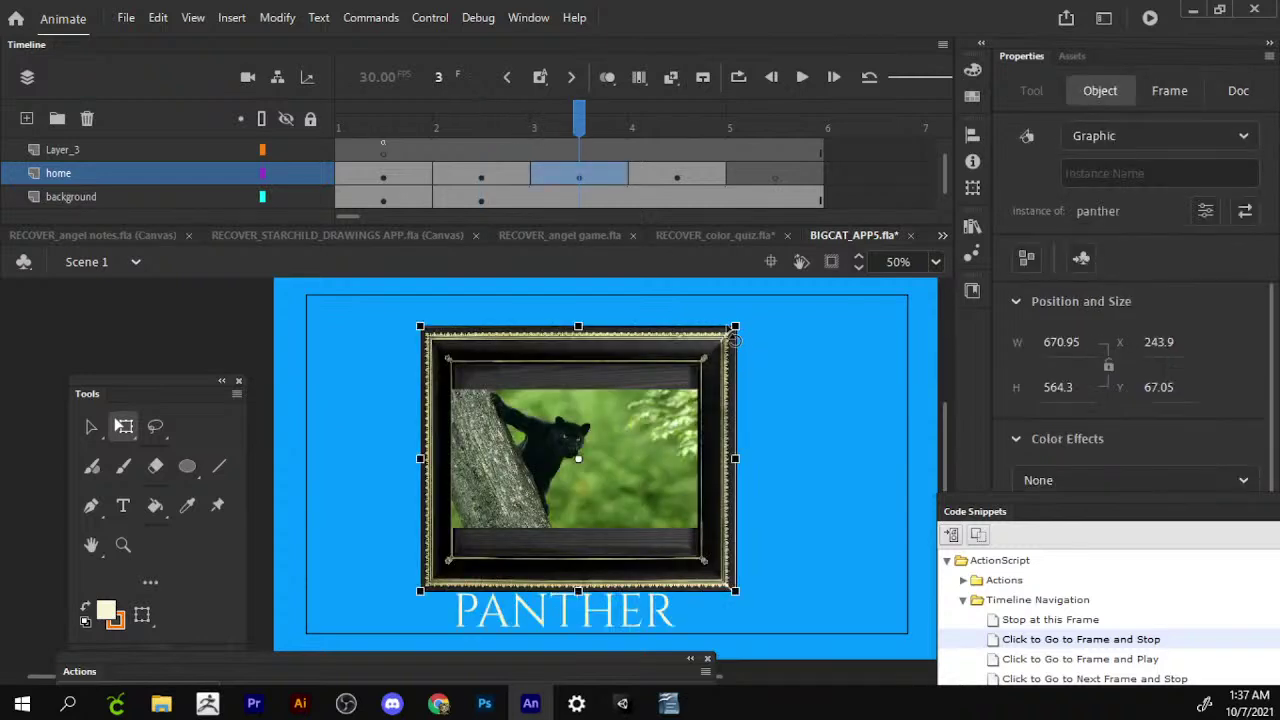
left_click_drag(577, 562, 605, 547)
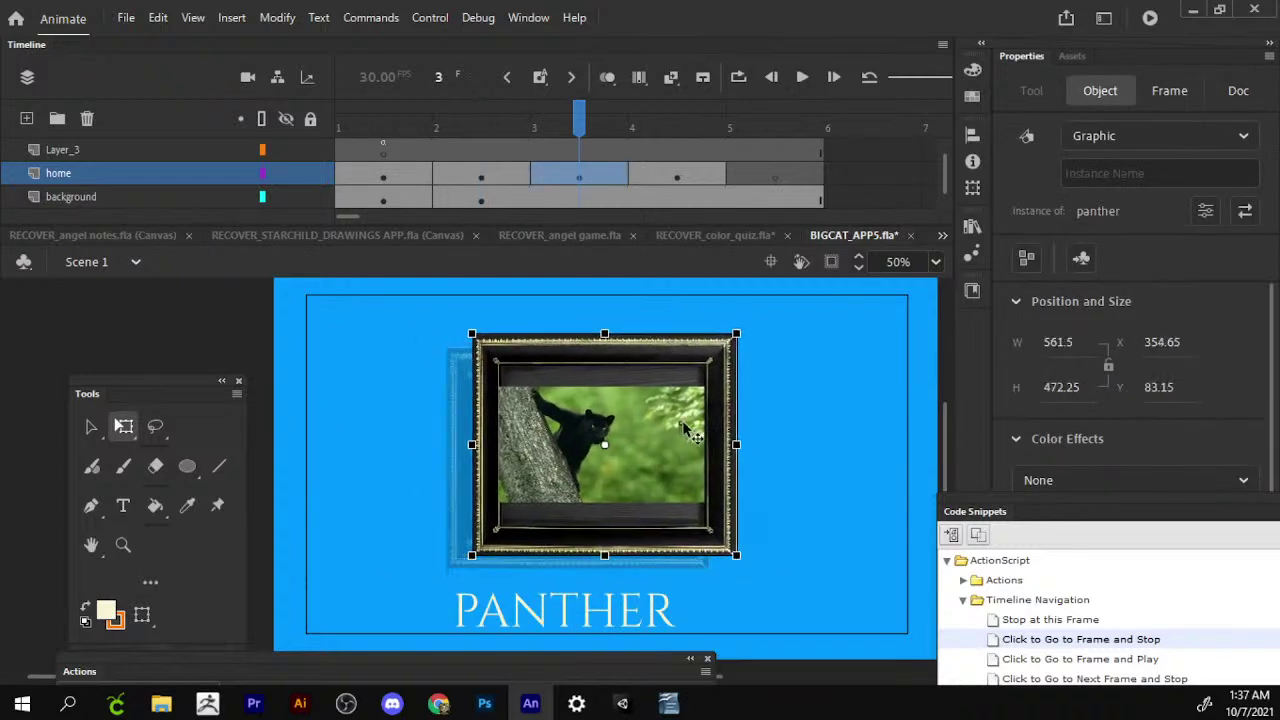
left_click(606, 78)
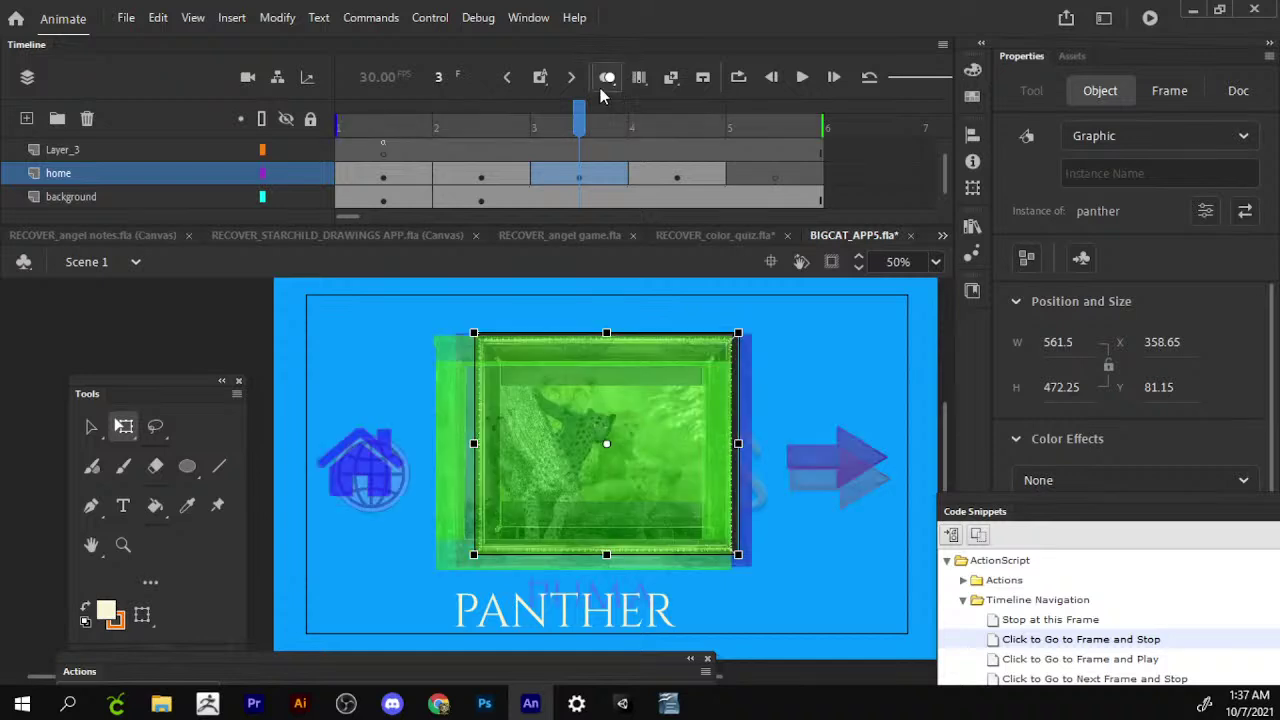
left_click_drag(822, 140, 630, 128)
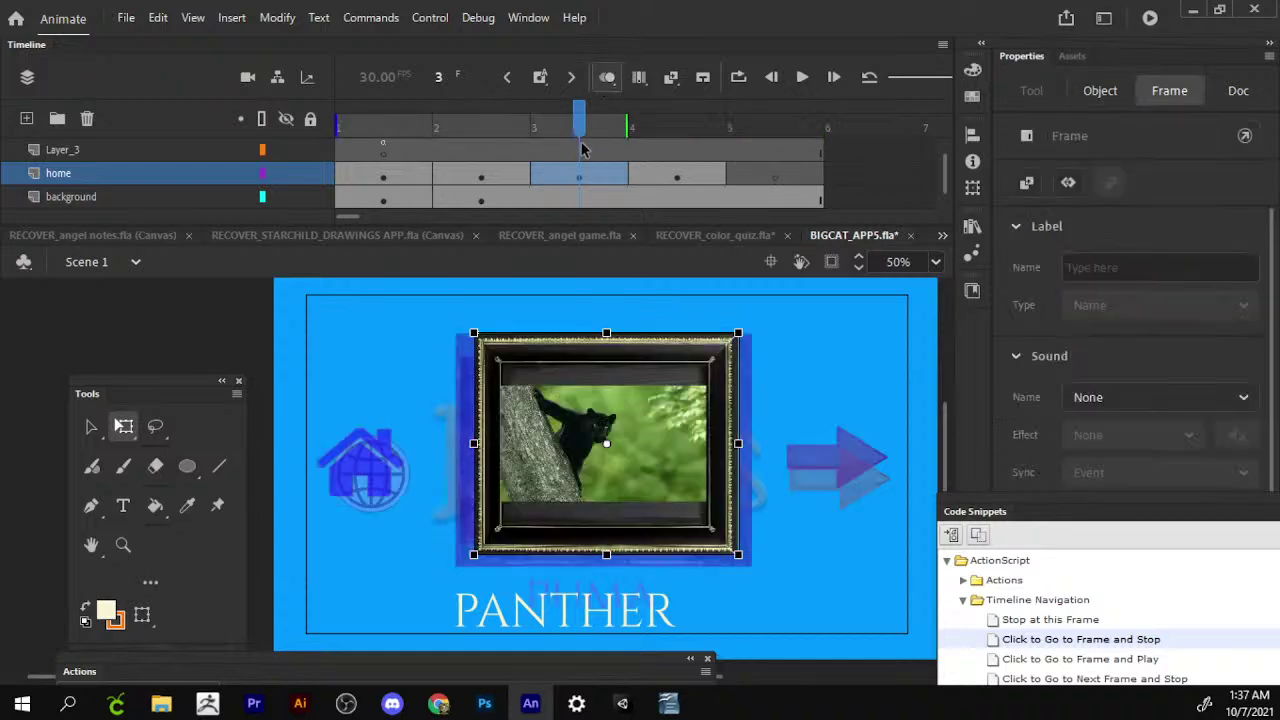
left_click_drag(655, 387, 645, 387)
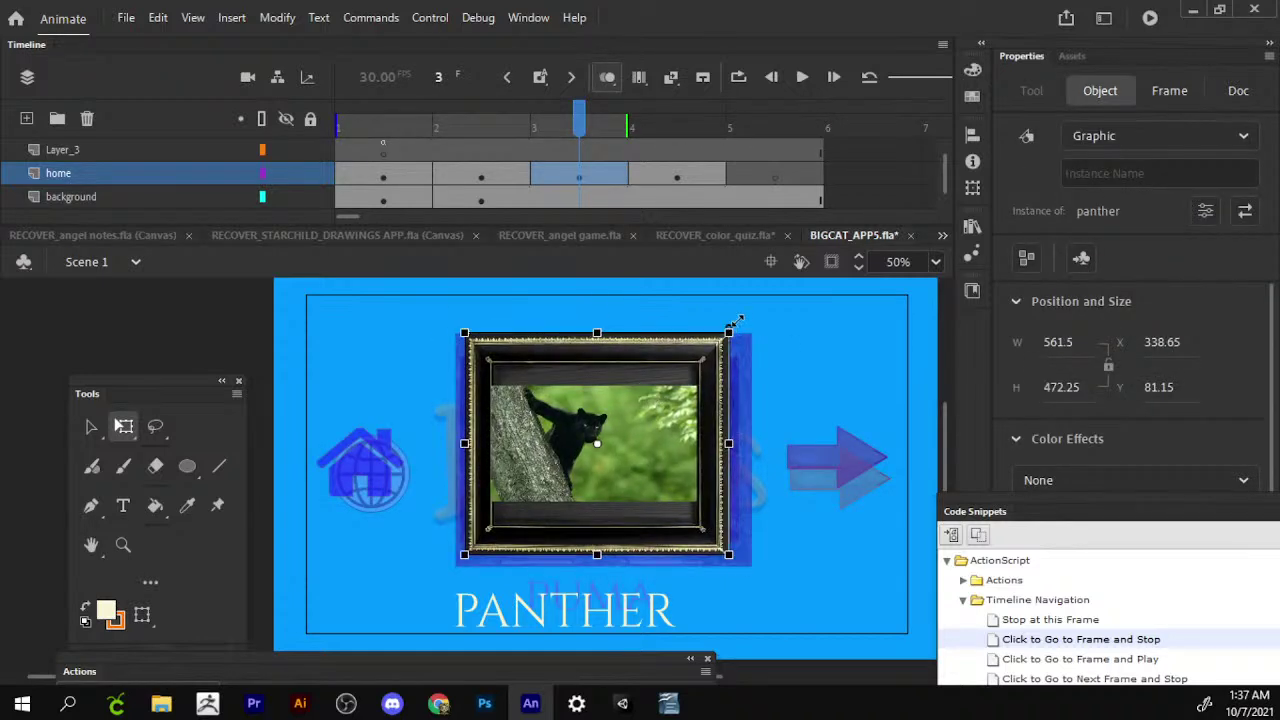
left_click_drag(733, 320, 757, 318)
left_click_drag(678, 389, 680, 393)
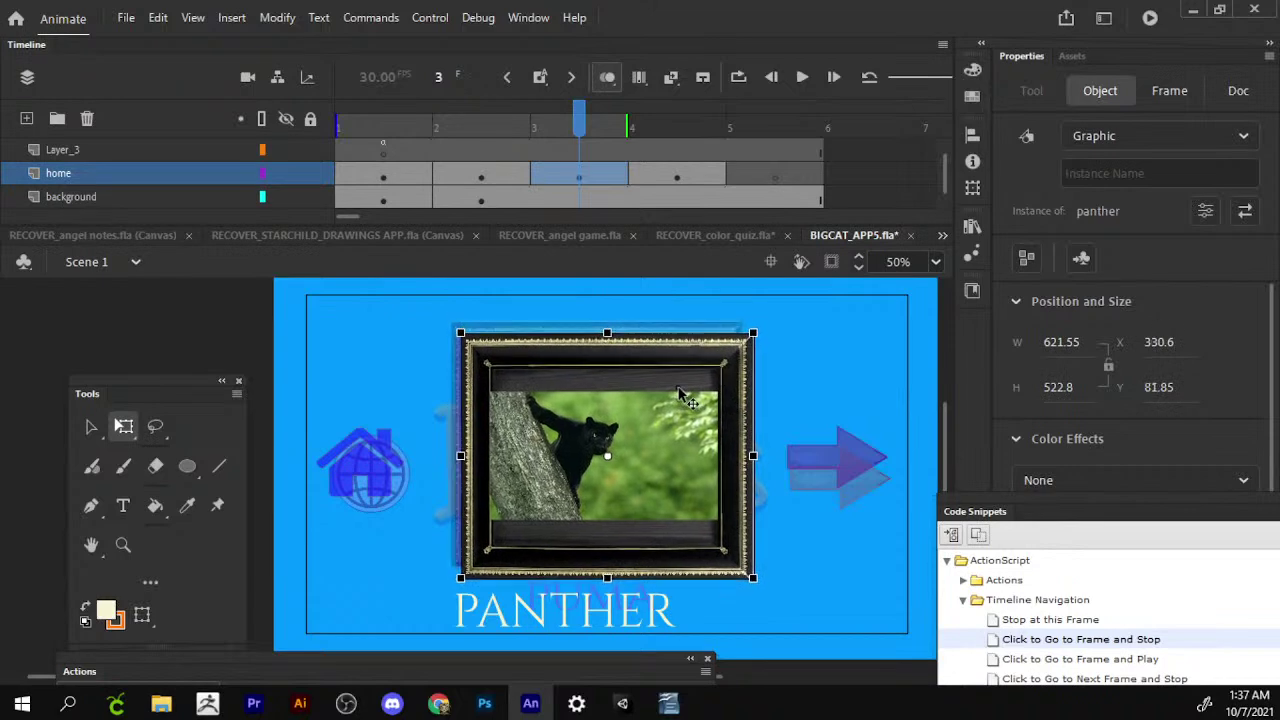
Move the PANTHER caption right and shrink it to sit under the photo.
left_click(635, 625)
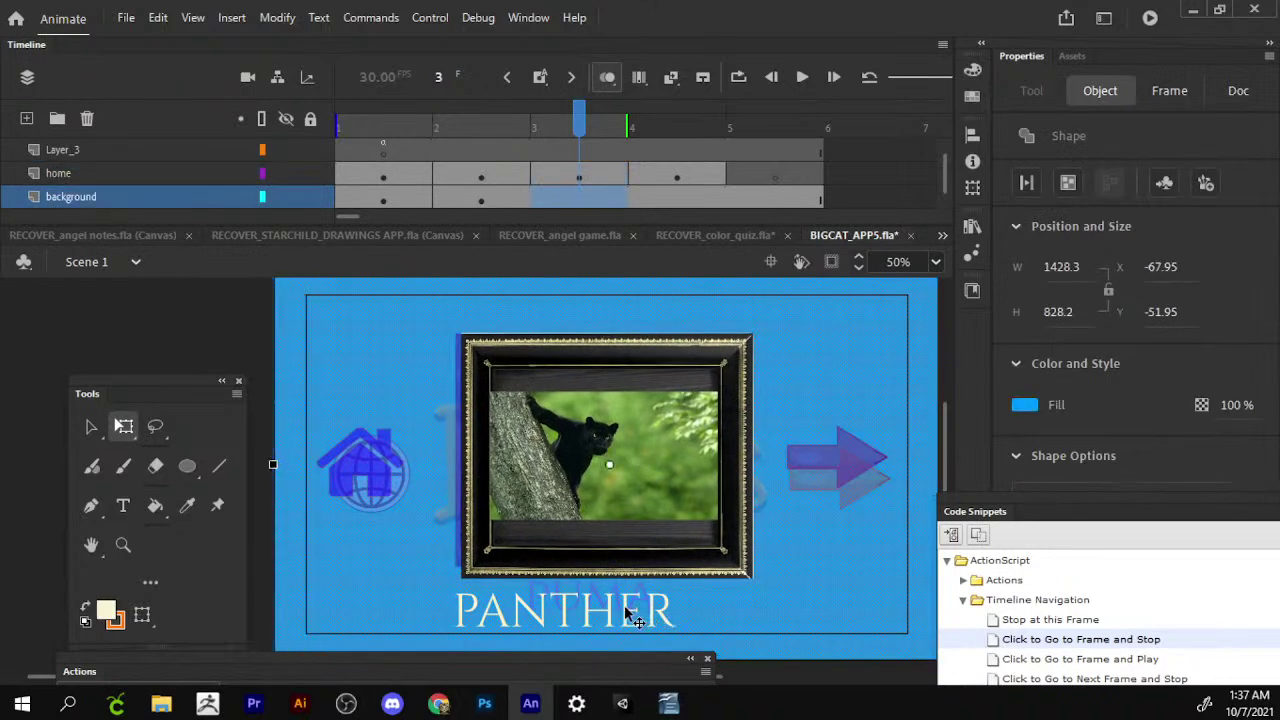
left_click_drag(630, 615, 668, 615)
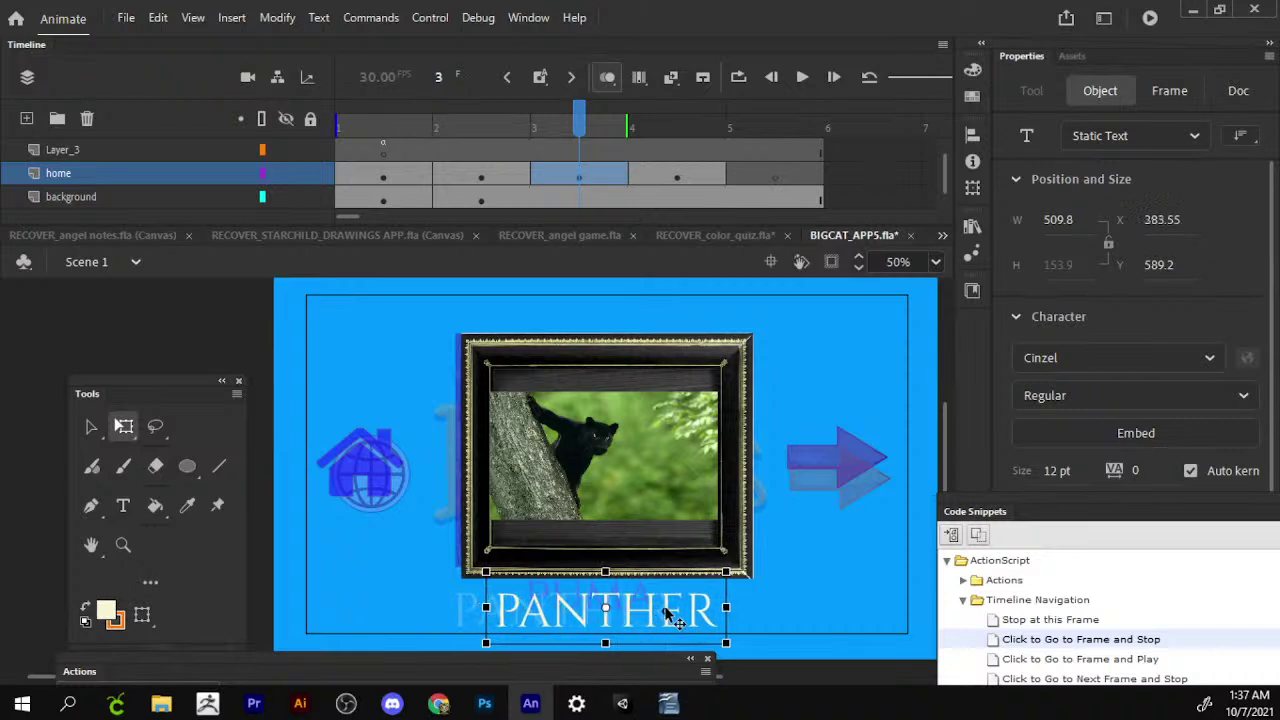
left_click_drag(727, 571, 697, 578)
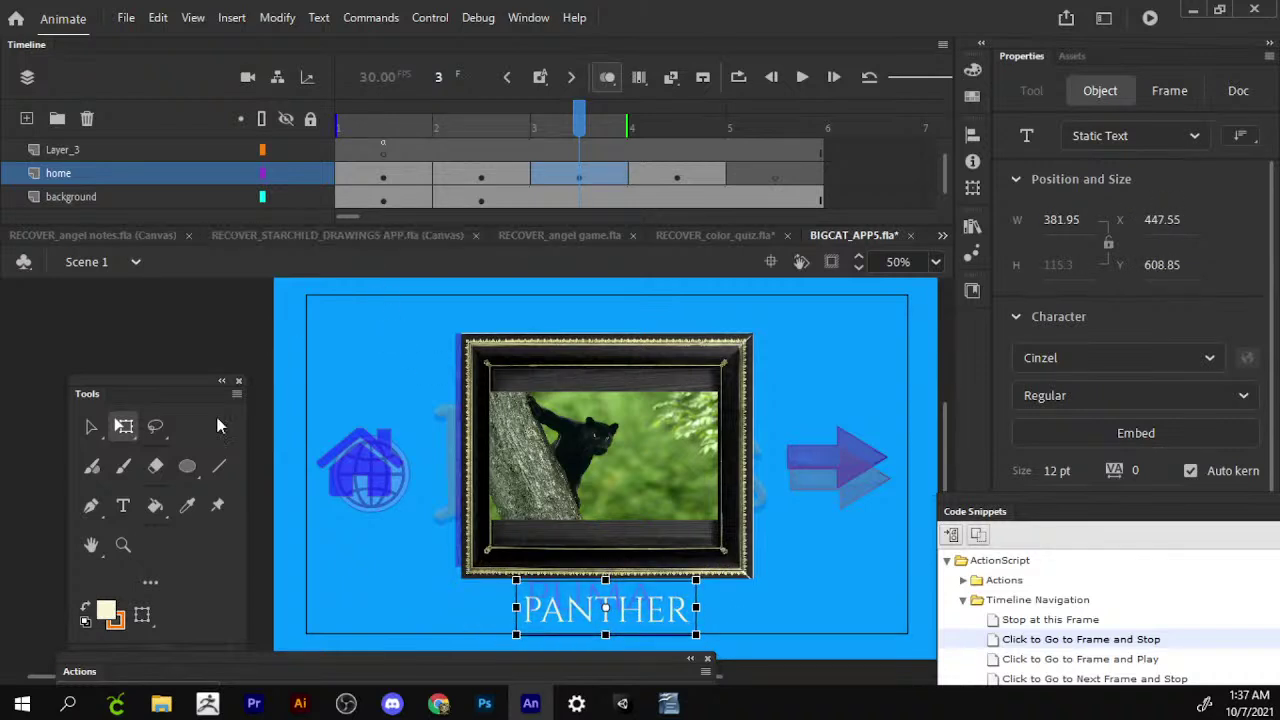
Make the PANTHER caption text black.
left_click(115, 619)
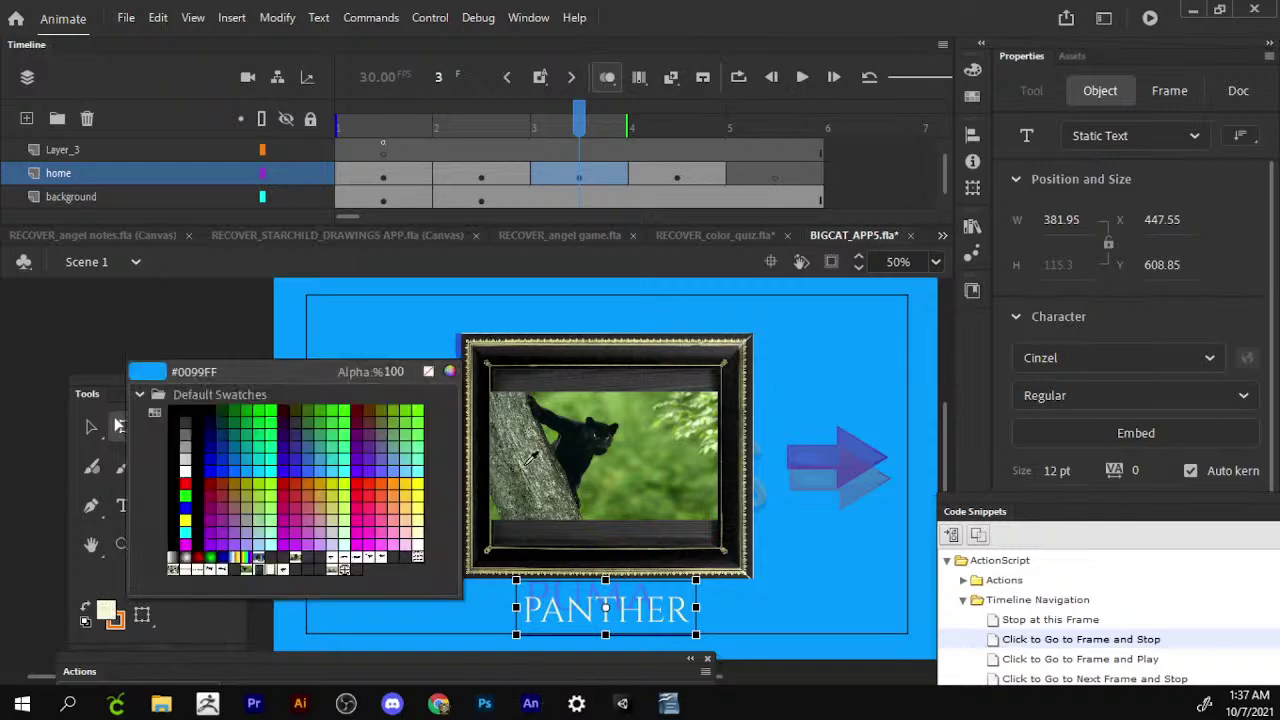
left_click(482, 500)
left_click(597, 137)
key("comma")
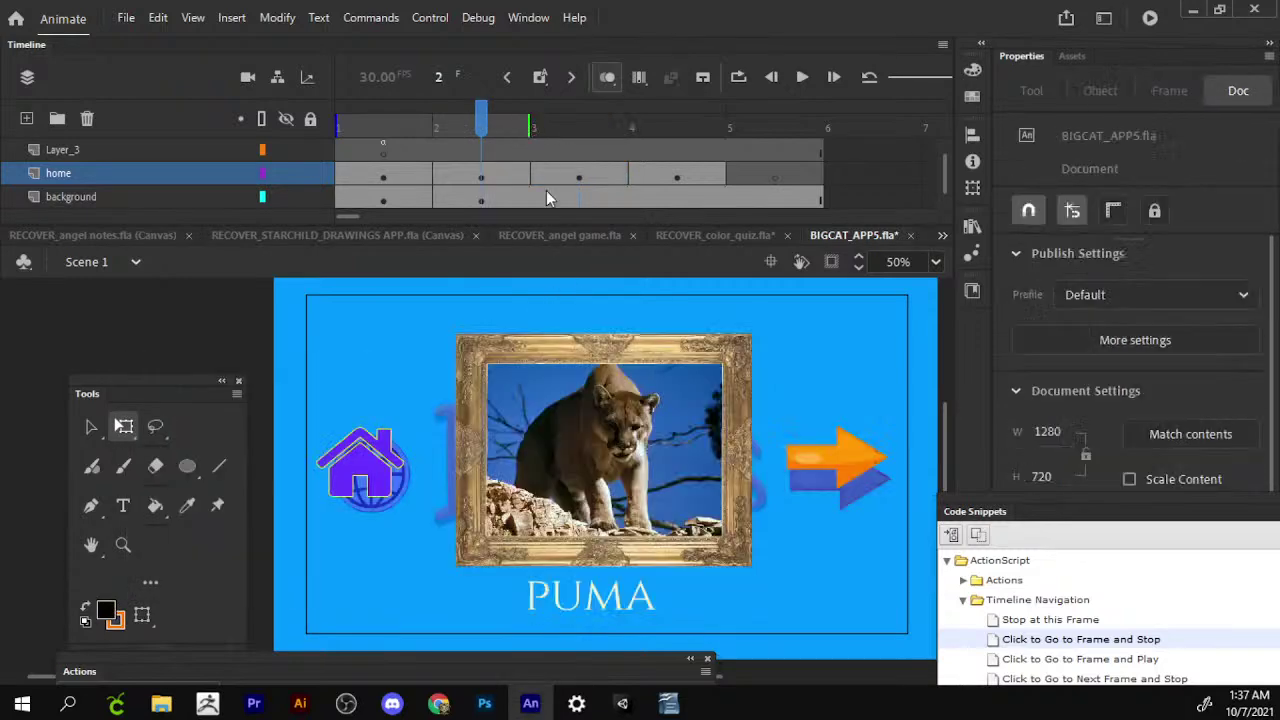
Copy the home button from the frame 2 puma slide.
left_click(632, 610)
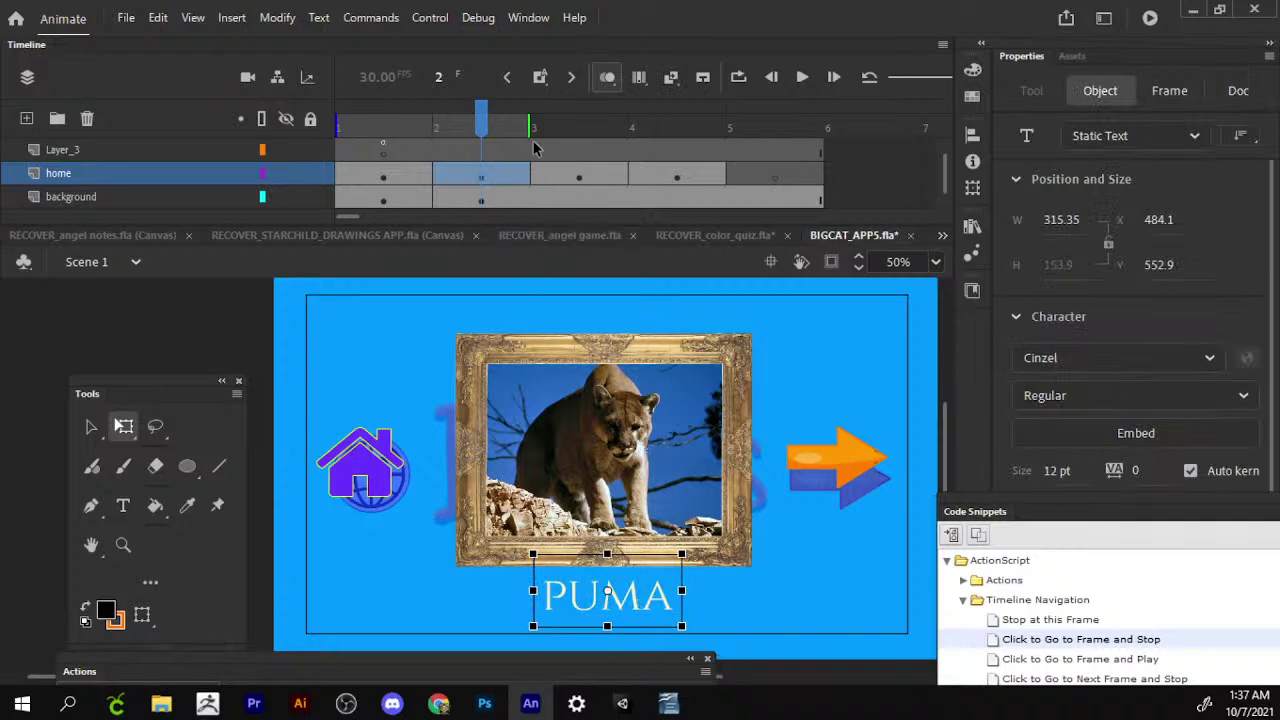
left_click(385, 460)
right_click(368, 462)
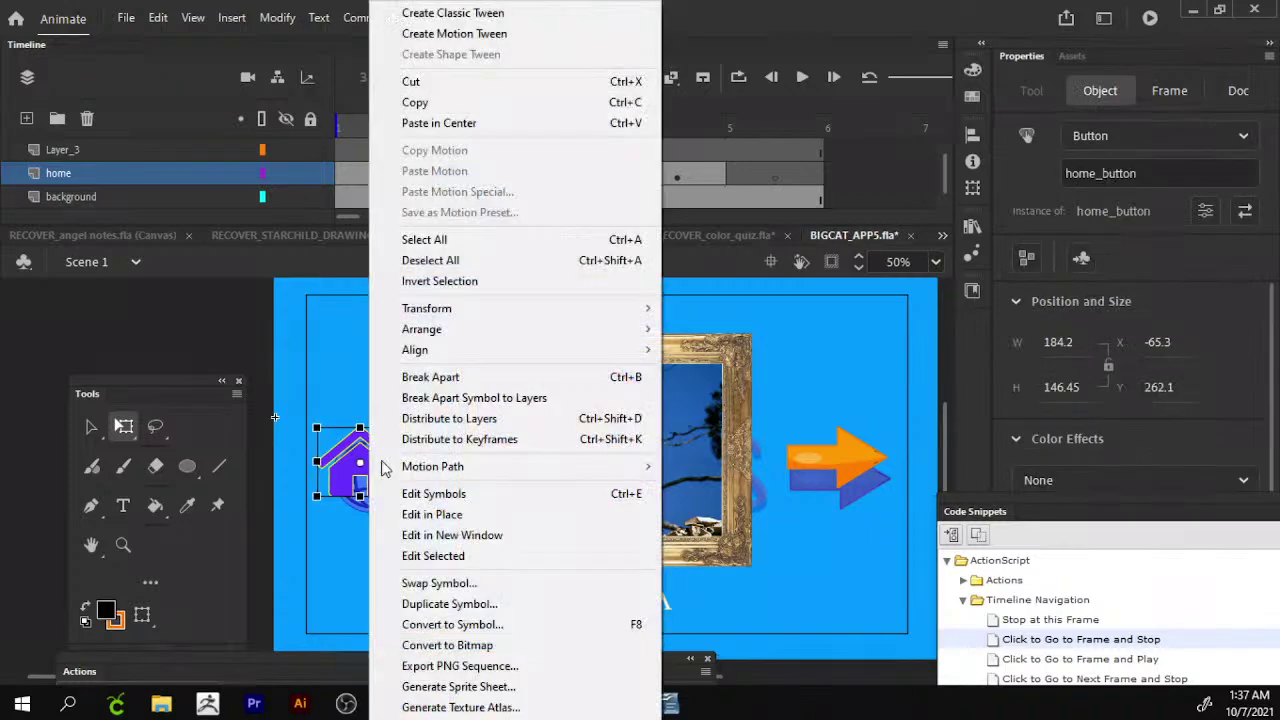
left_click(455, 103)
Paste the home button in place on the panther and cheetah frames.
left_click(579, 177)
left_click(449, 435)
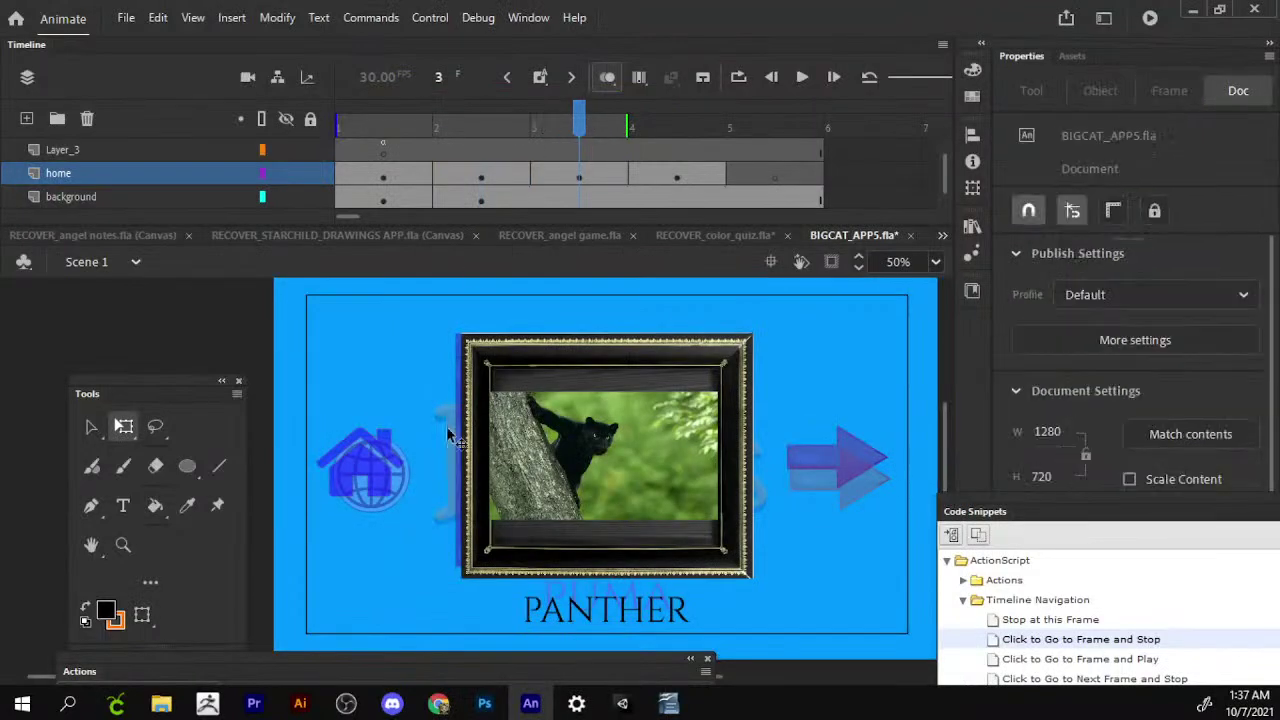
right_click(251, 329)
left_click(337, 397)
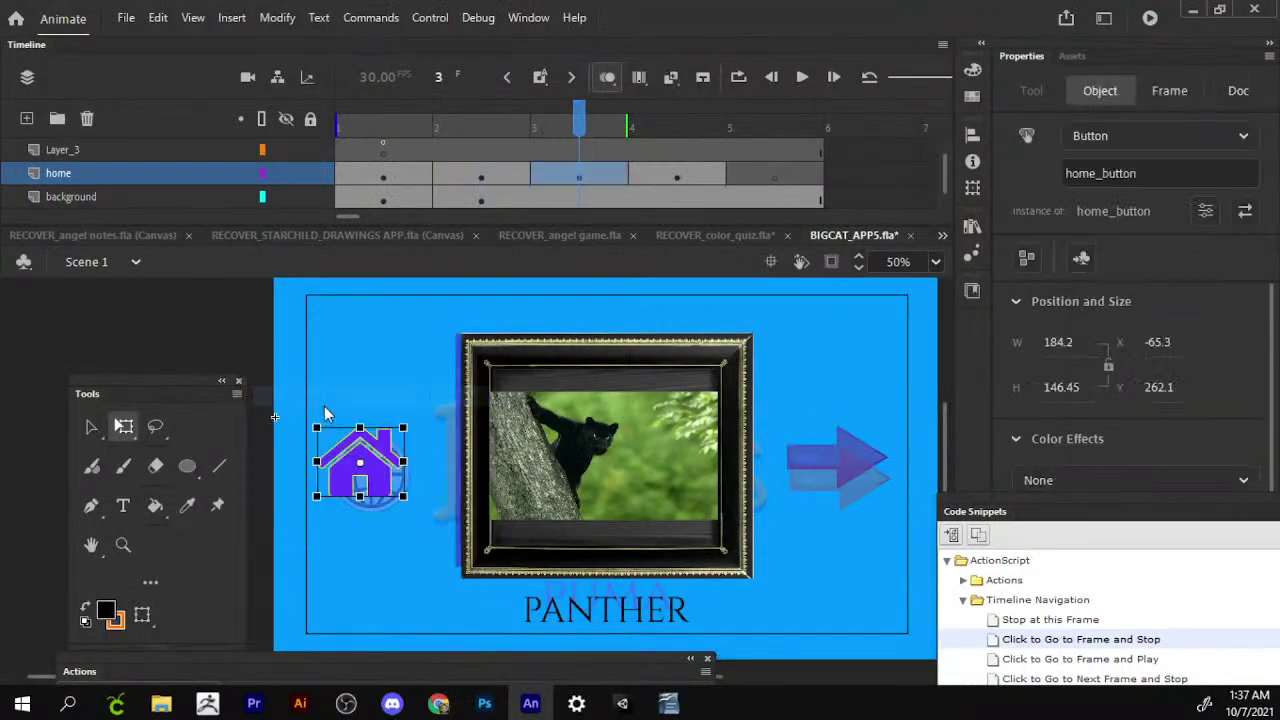
left_click(668, 121)
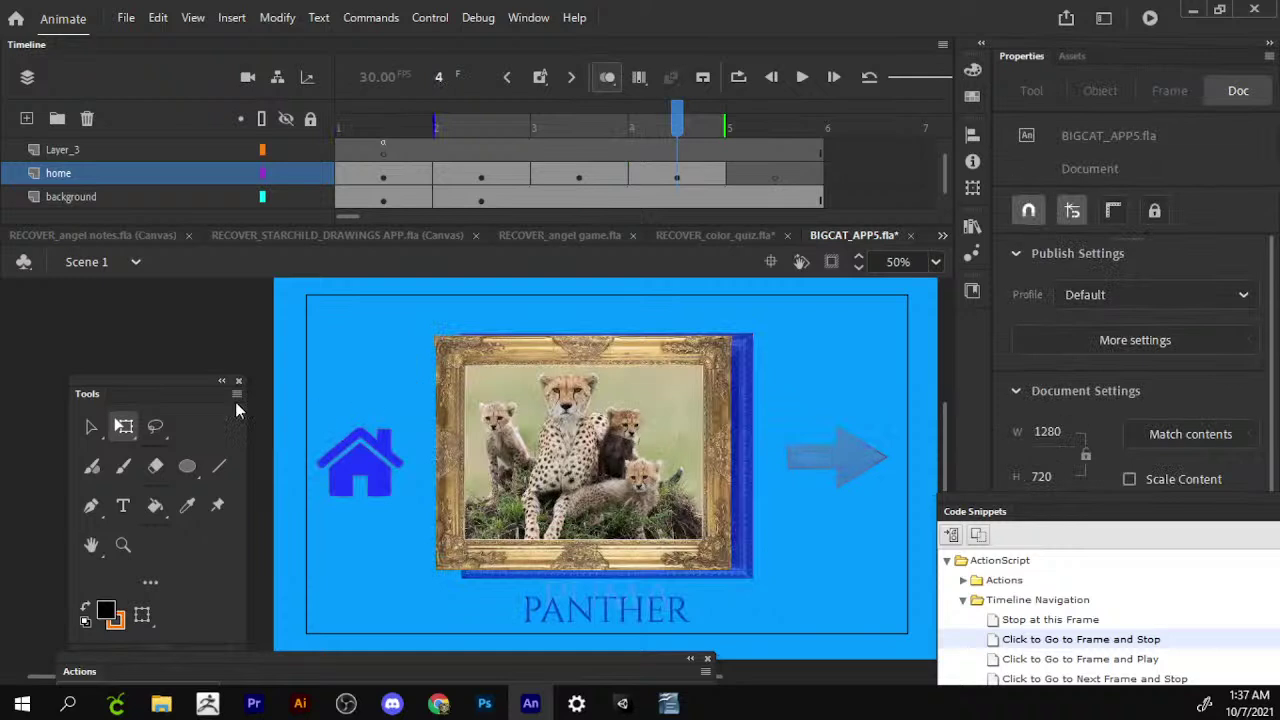
left_click(607, 77)
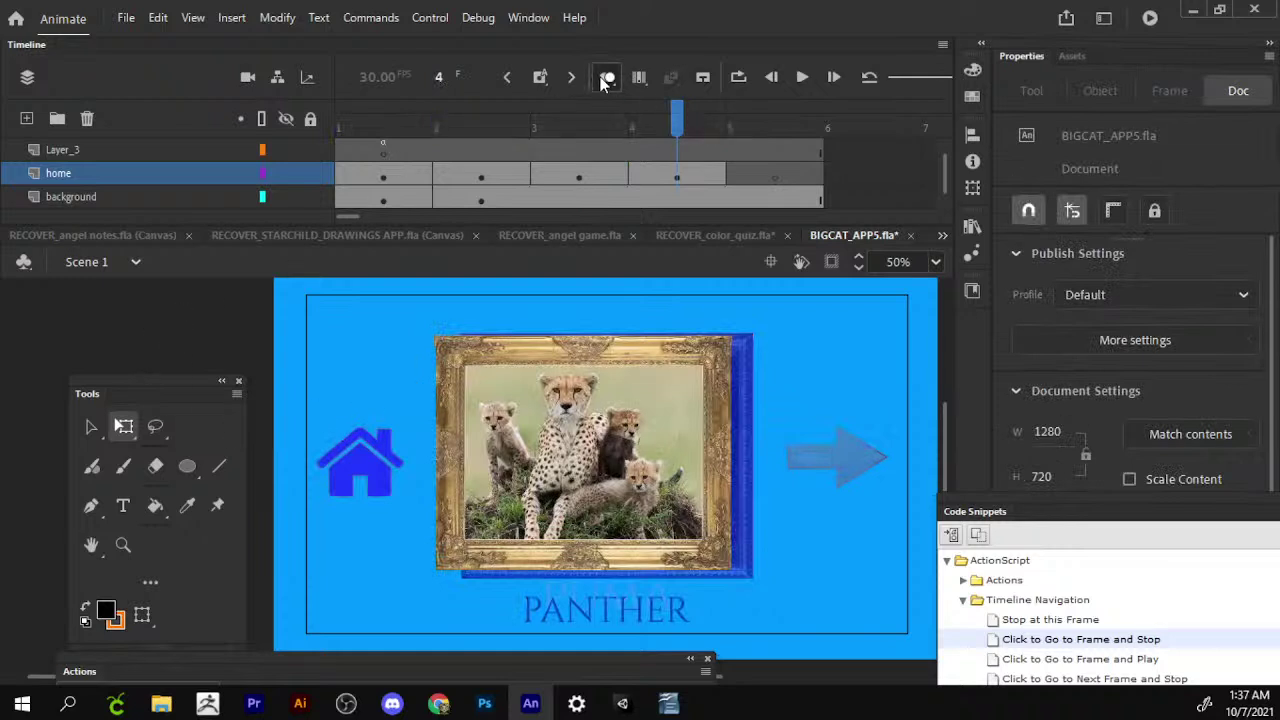
right_click(251, 308)
left_click(325, 390)
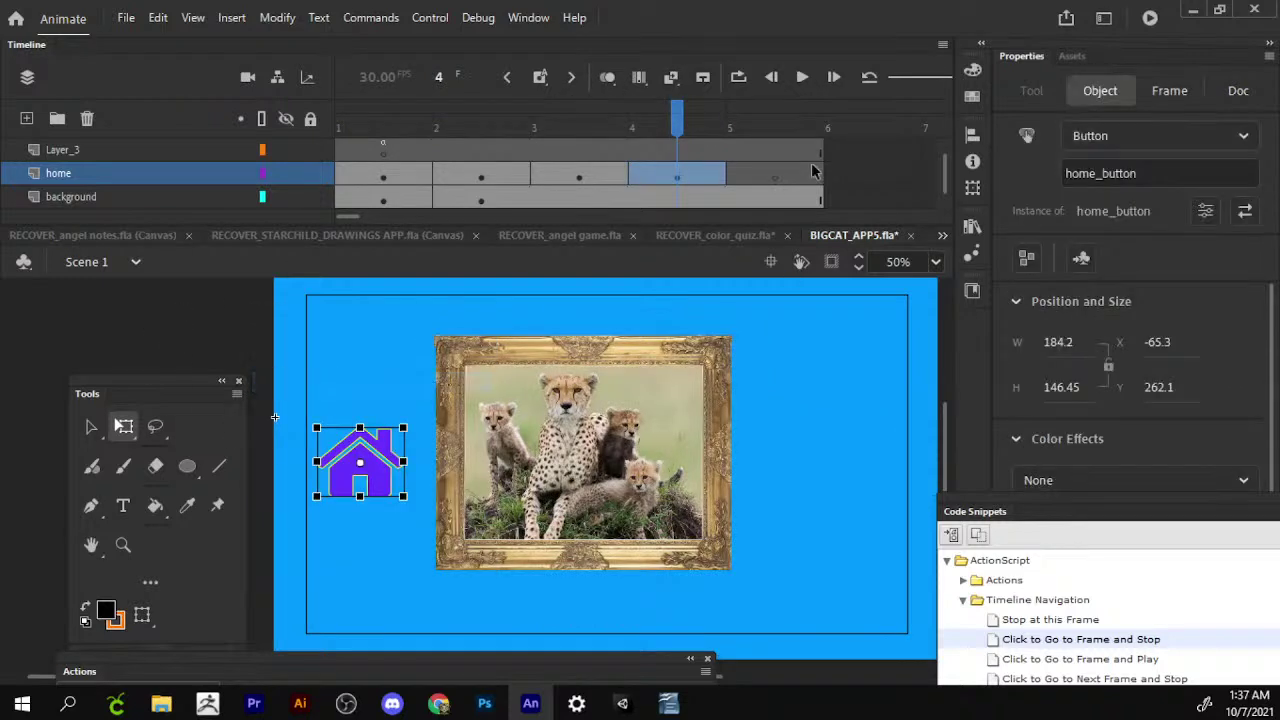
left_click(678, 110)
key("comma")
Copy the PANTHER caption and paste it in place on the cheetah frame.
right_click(675, 622)
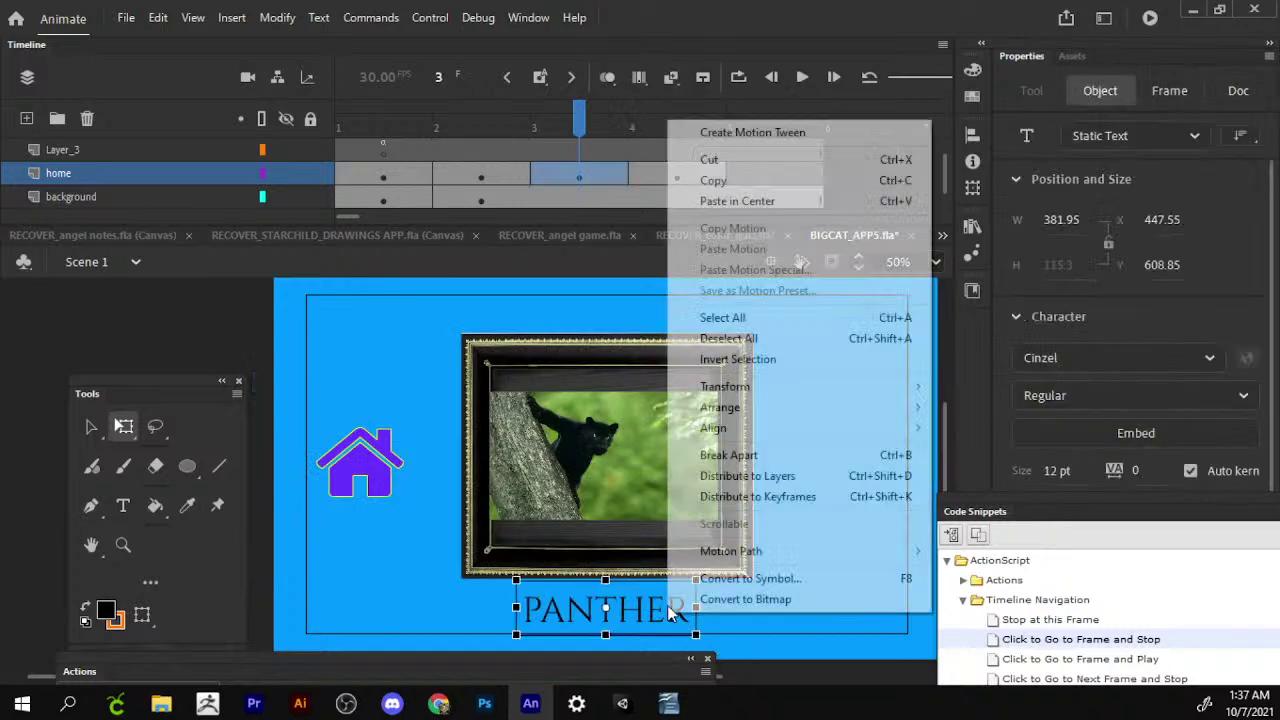
left_click(714, 177)
left_click(660, 180)
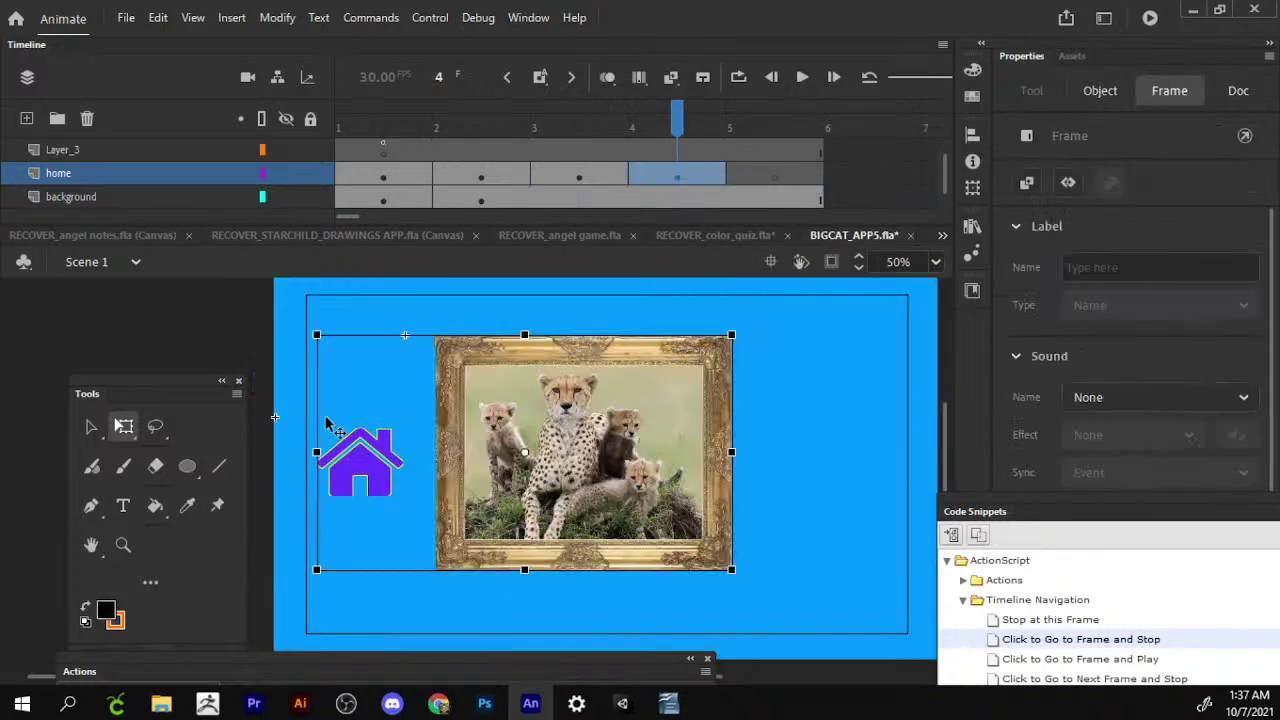
right_click(208, 314)
left_click(313, 392)
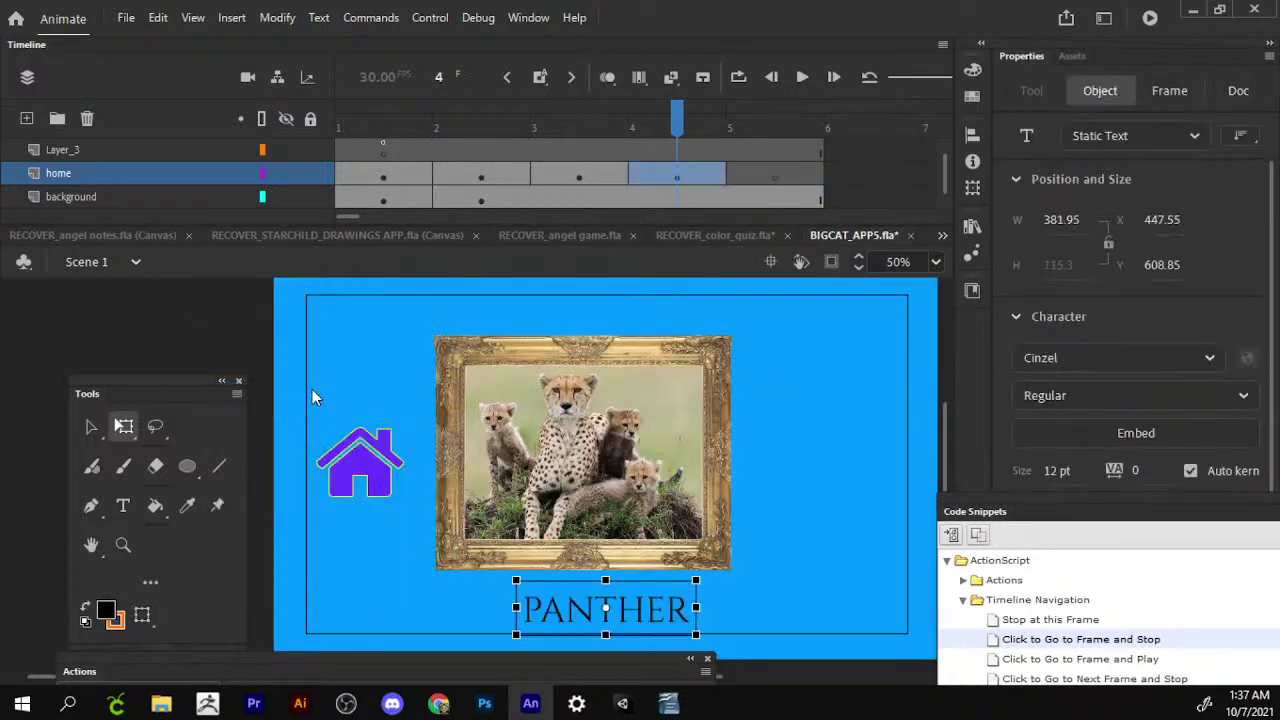
Retype the pasted caption as CHEETAH and move it left under the photo.
double_click(642, 608)
key("ctrl+a")
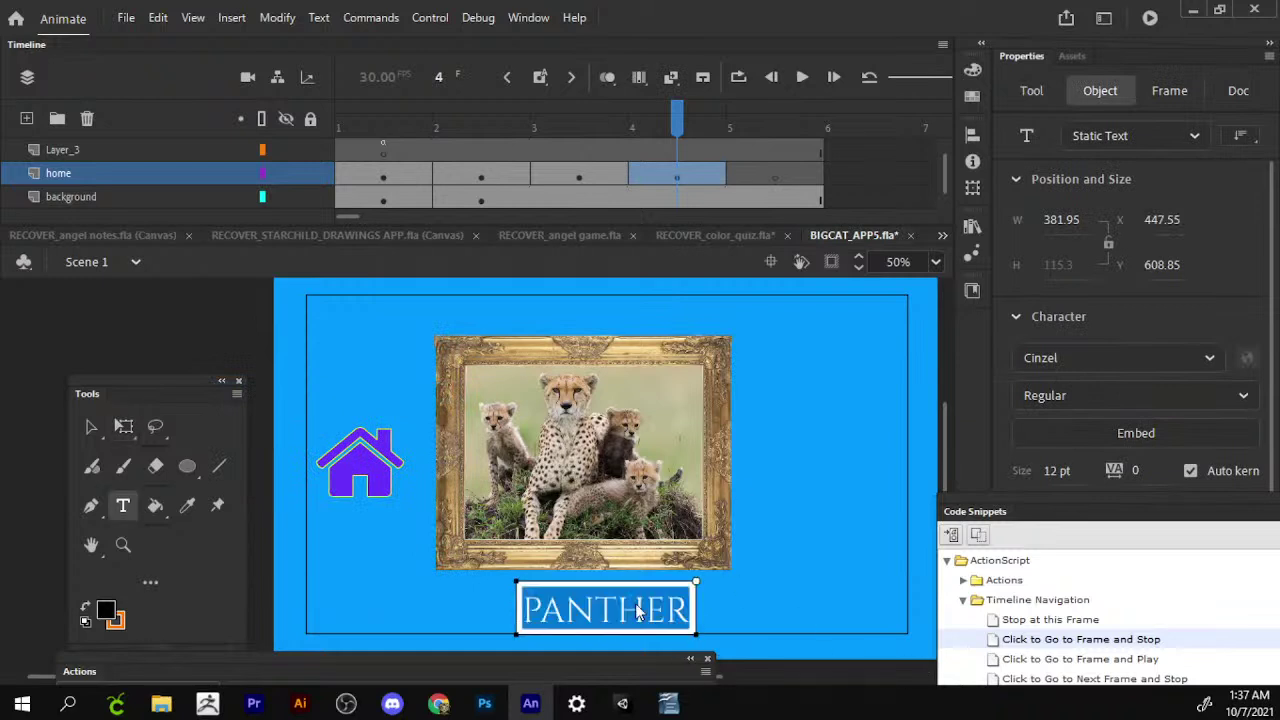
type("CHEET")
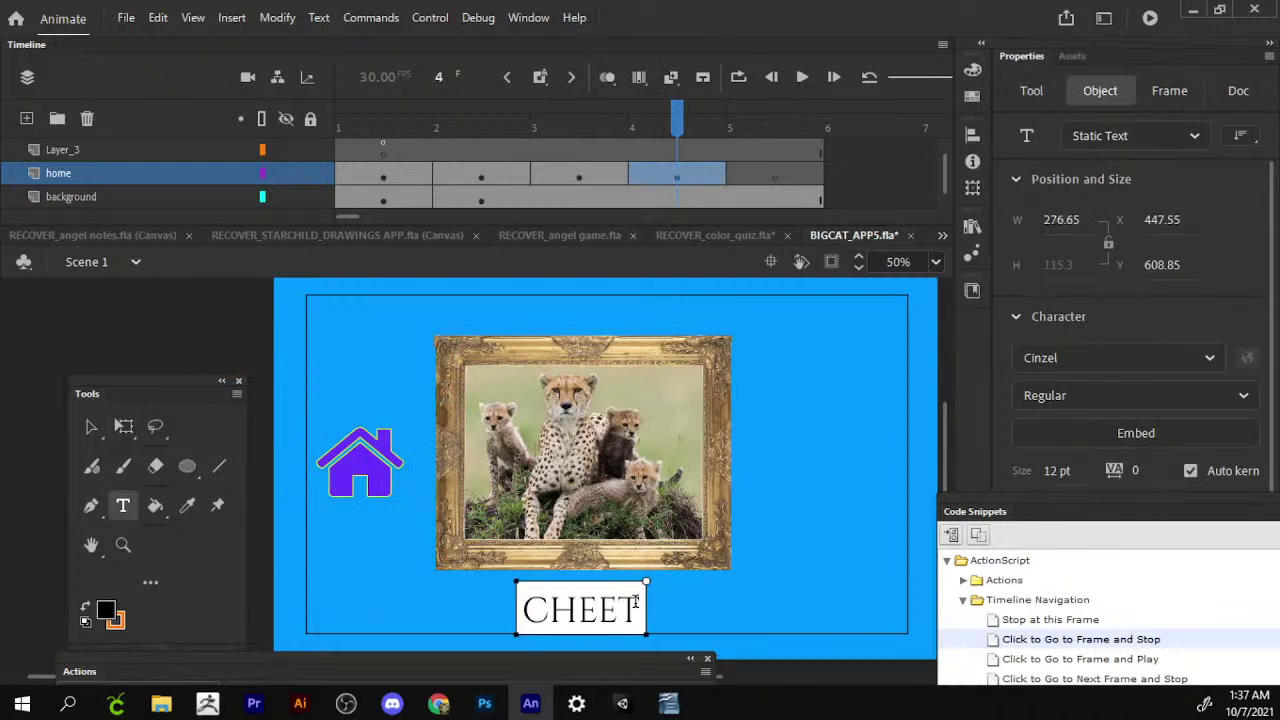
type("AH")
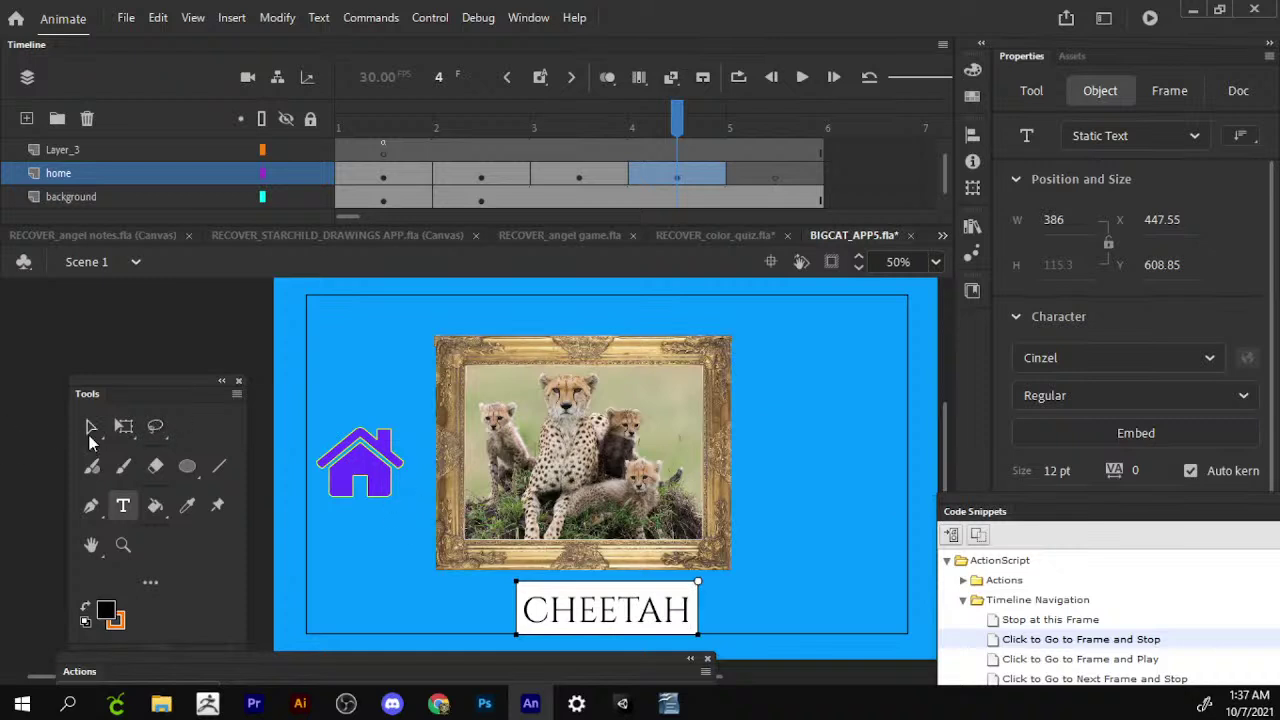
left_click(91, 427)
left_click_drag(609, 612, 589, 603)
Preview the gallery frames, then return to the cheetah frame and select everything.
left_click_drag(682, 118, 647, 117)
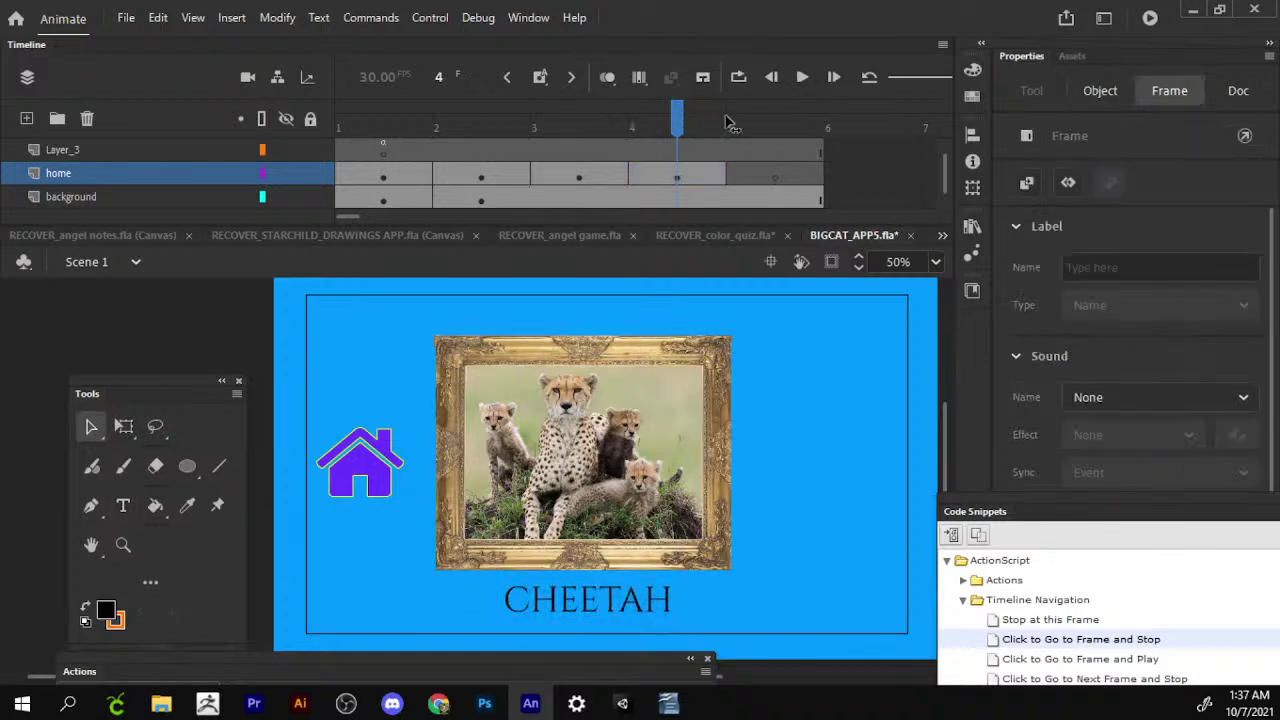
left_click(690, 310)
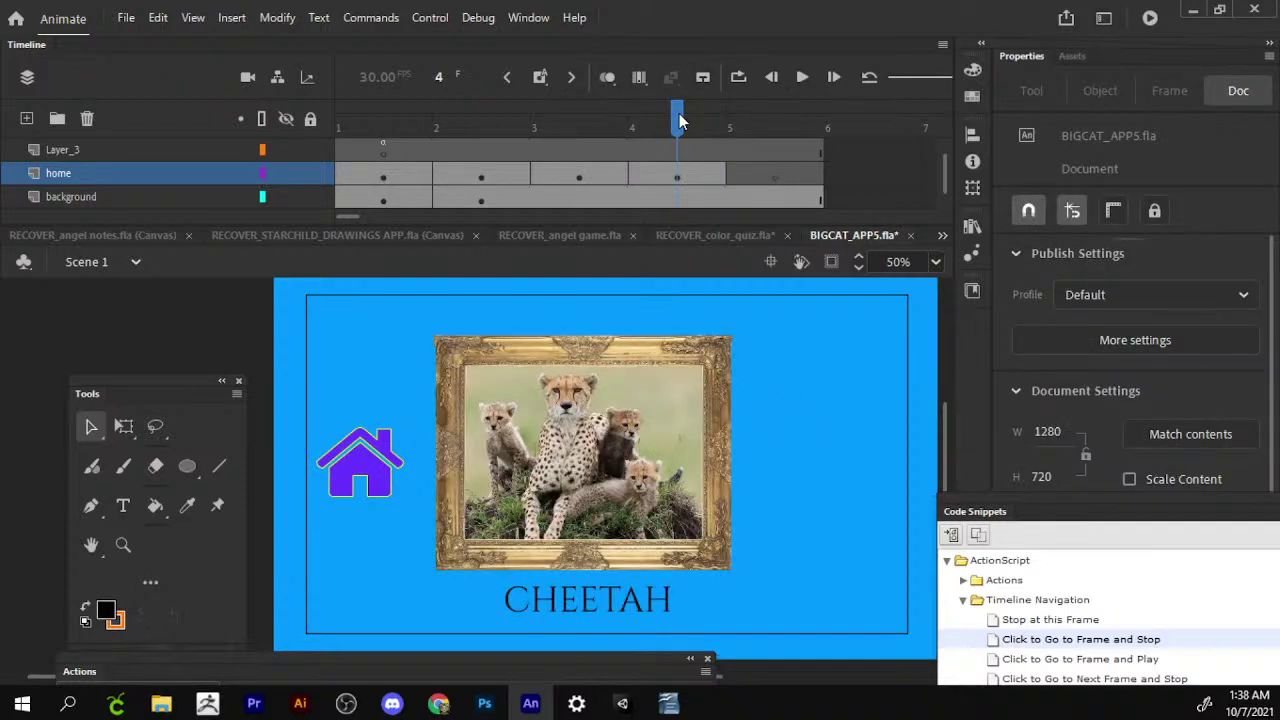
left_click_drag(679, 113, 730, 145)
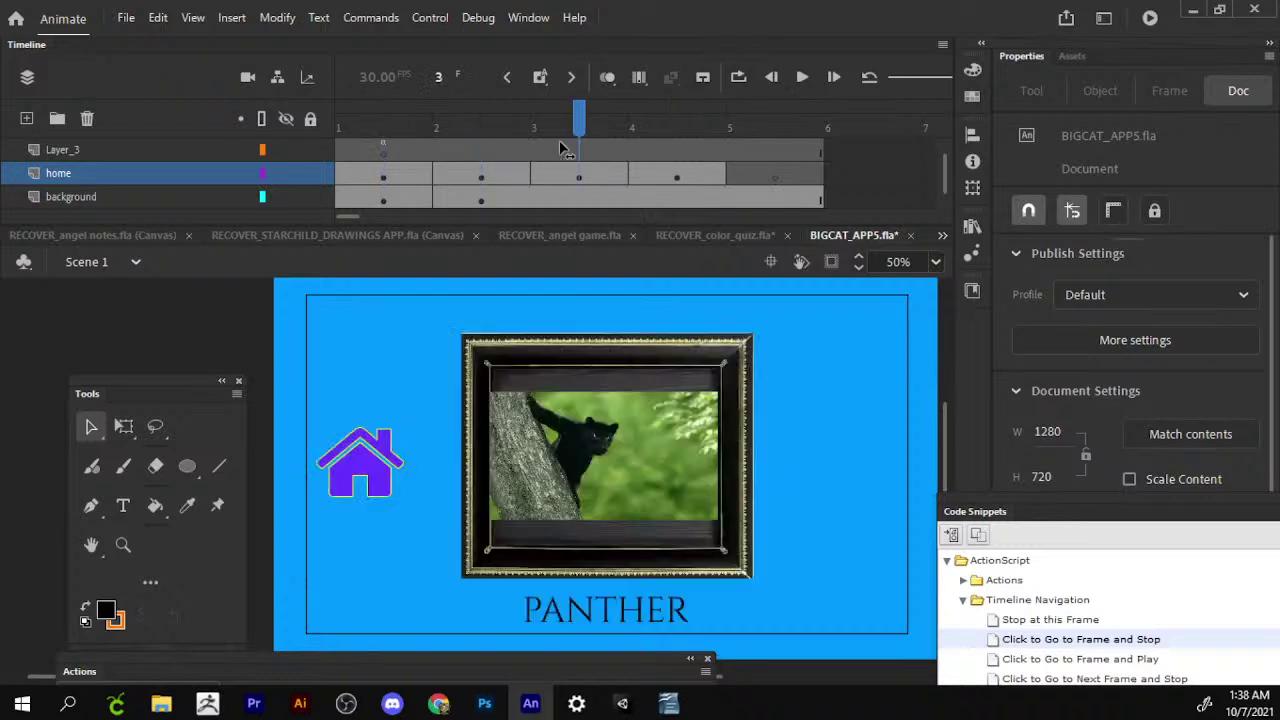
left_click(680, 178)
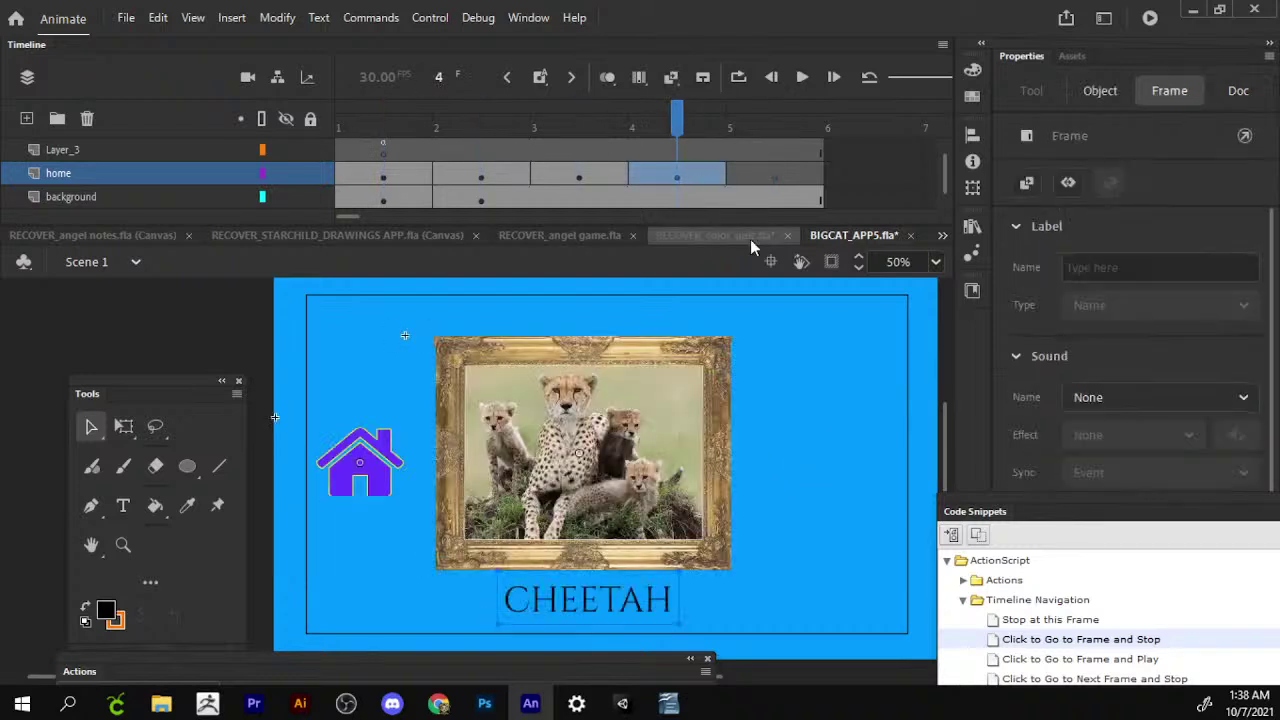
key("ctrl+a")
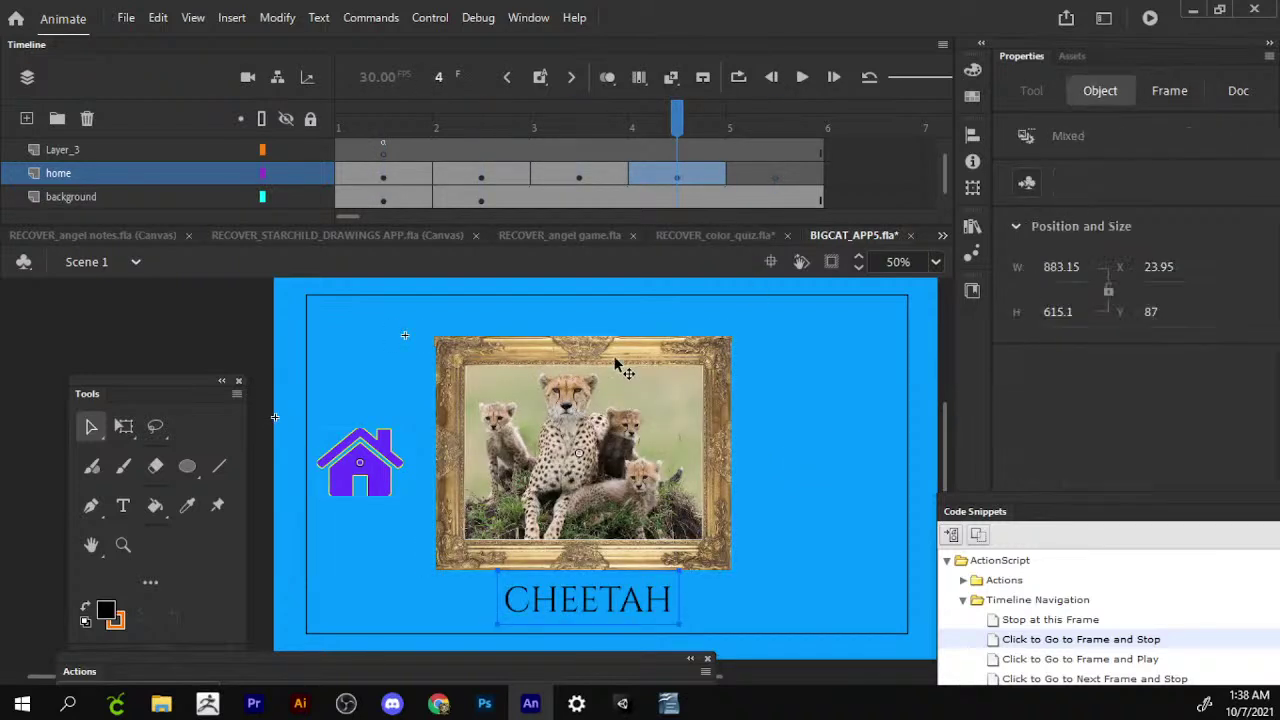
Copy the cheetah frame's house, framed photo and caption, and paste them in place on frame 5.
right_click(620, 368)
left_click(663, 180)
left_click(775, 178)
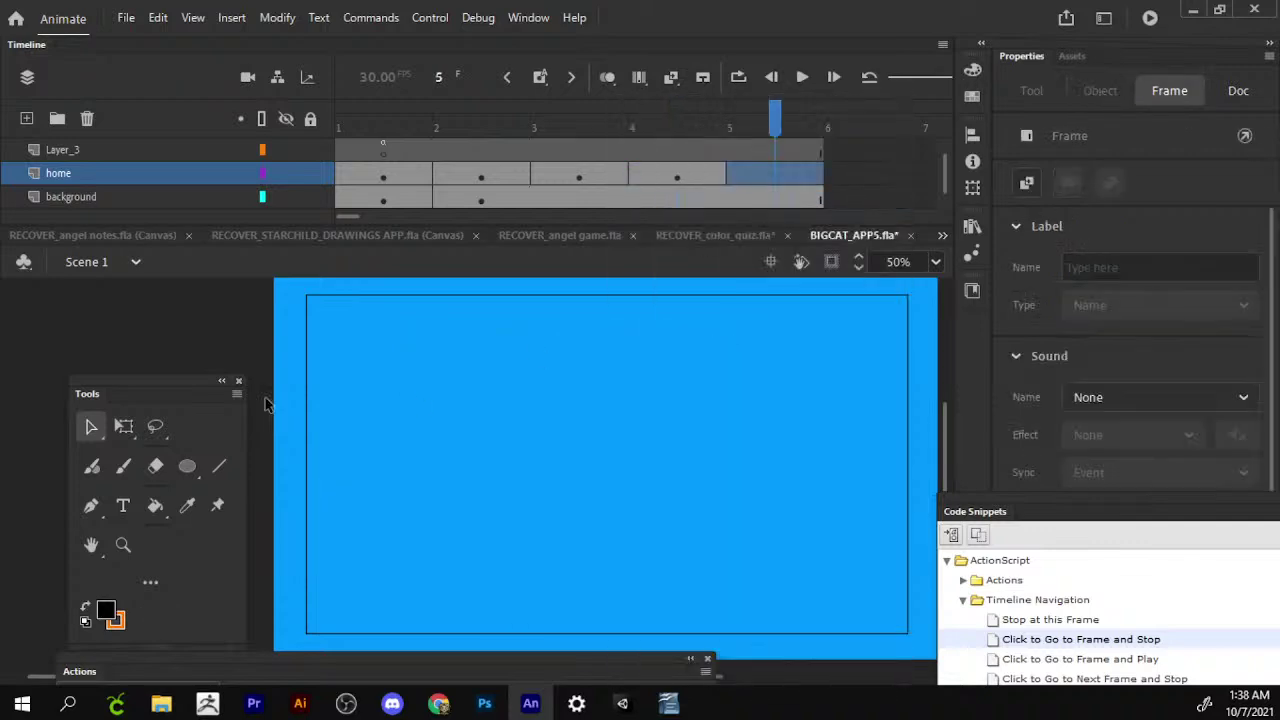
right_click(189, 298)
left_click(320, 374)
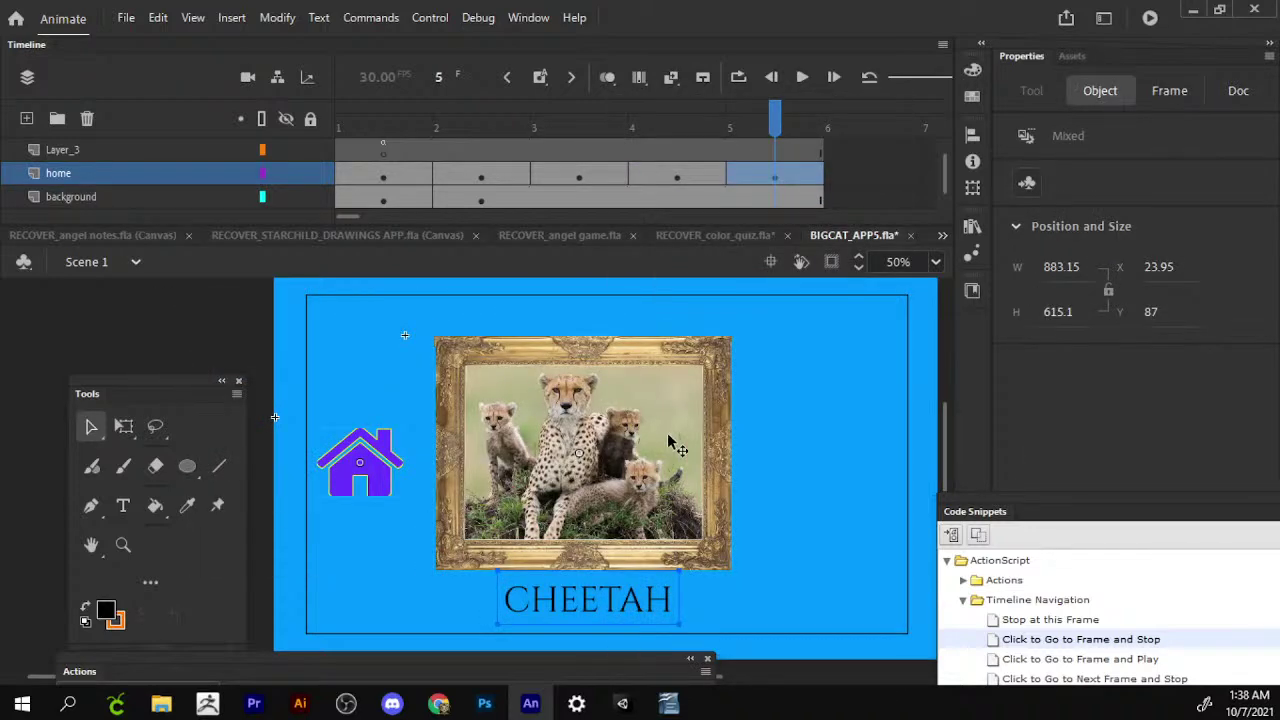
Break apart the cheetah instance, delete its photo, and nudge the empty gold frame right.
double_click(669, 440)
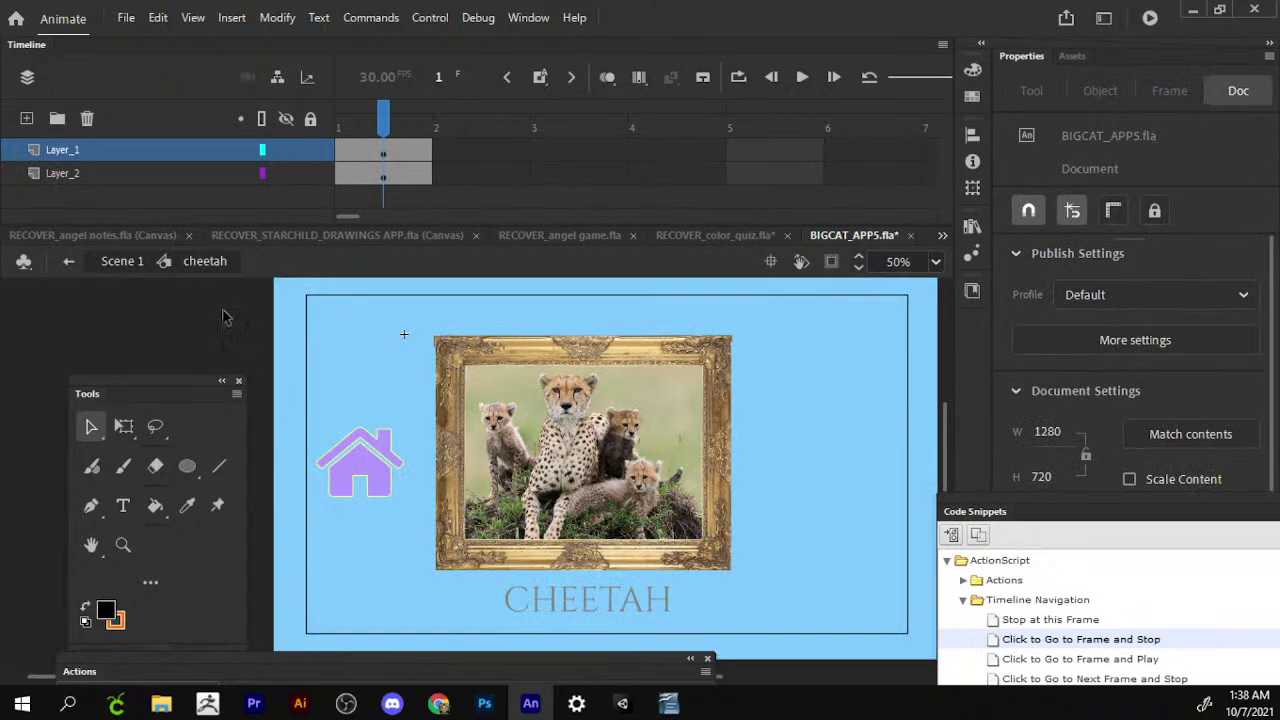
left_click(124, 266)
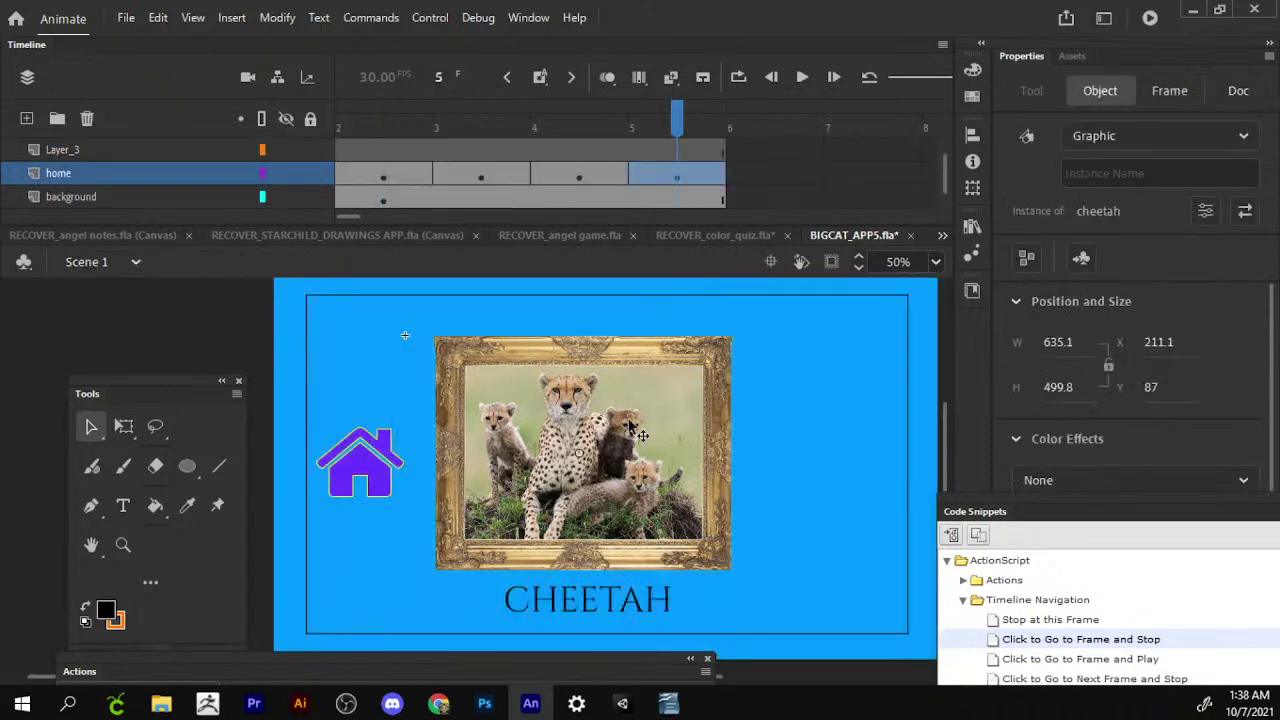
key("ctrl+b")
left_click(335, 372)
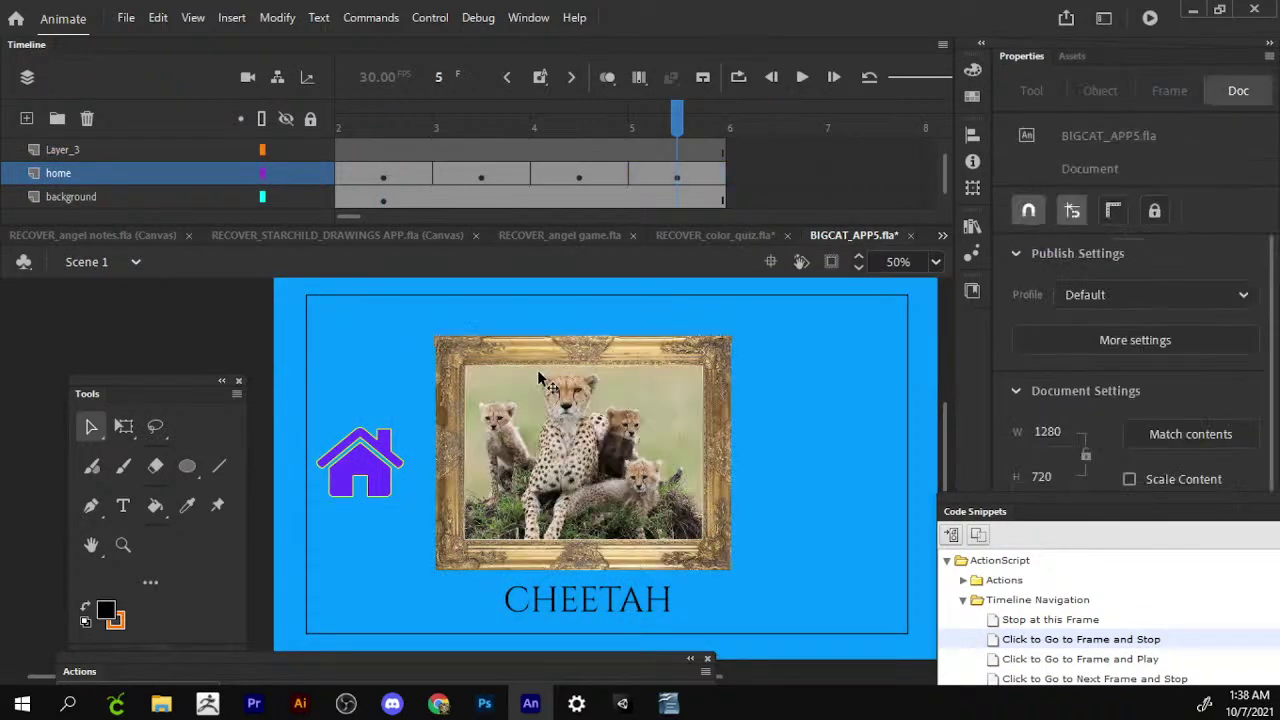
left_click(550, 384)
left_click_drag(568, 408, 55, 335)
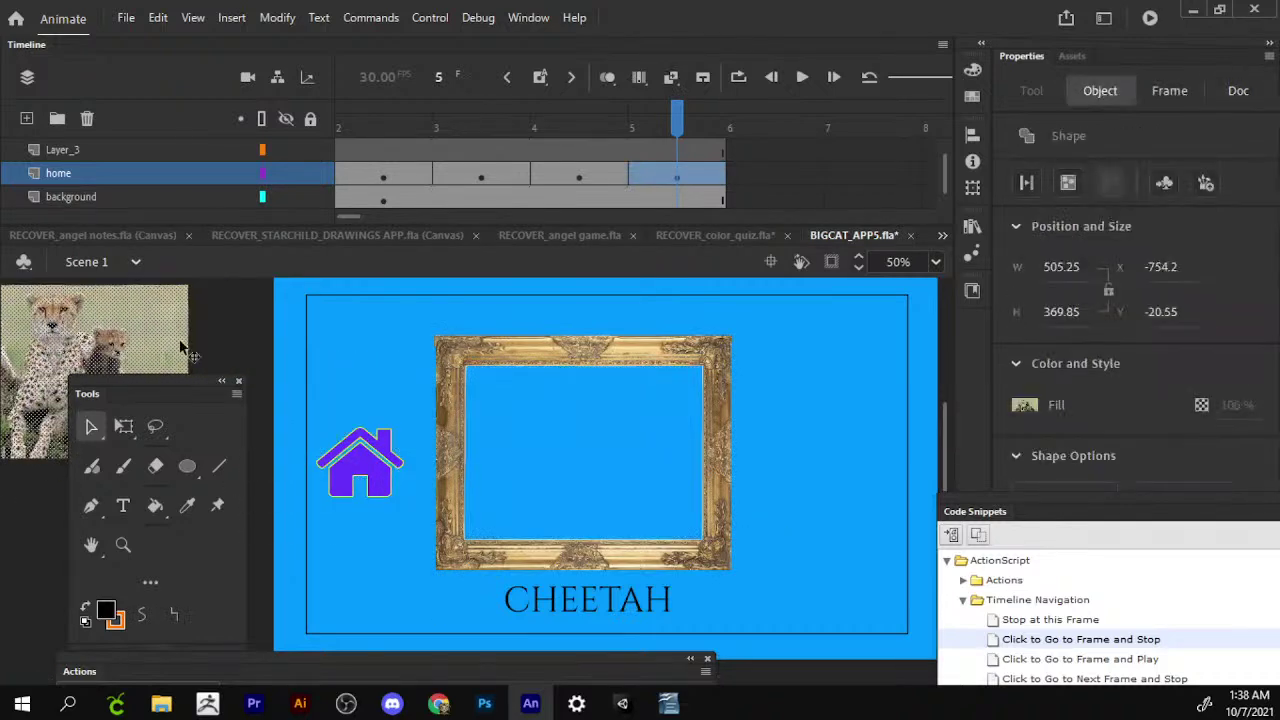
key("Delete")
mouse_move(594, 354)
left_mouse_down()
mouse_move(670, 310)
mouse_move(628, 362)
left_mouse_up()
Retype the caption as LION and centre it under the frame.
left_click(655, 605)
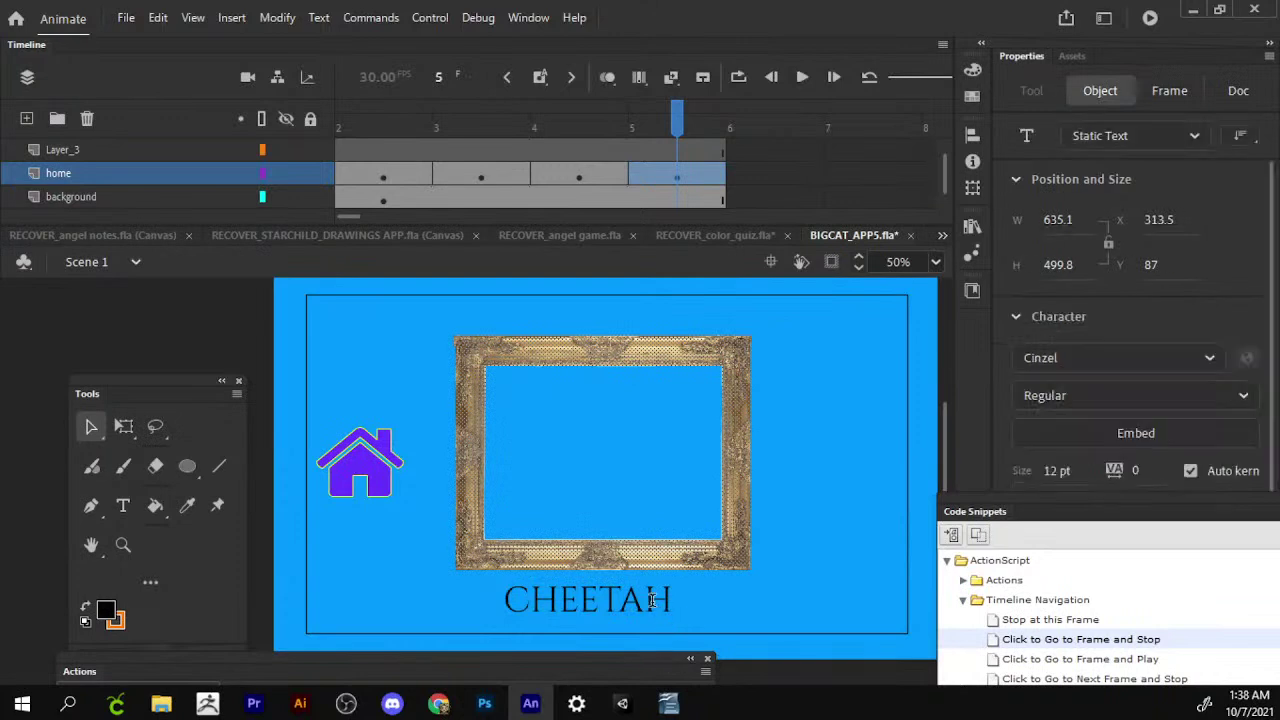
double_click(655, 607)
type("LION")
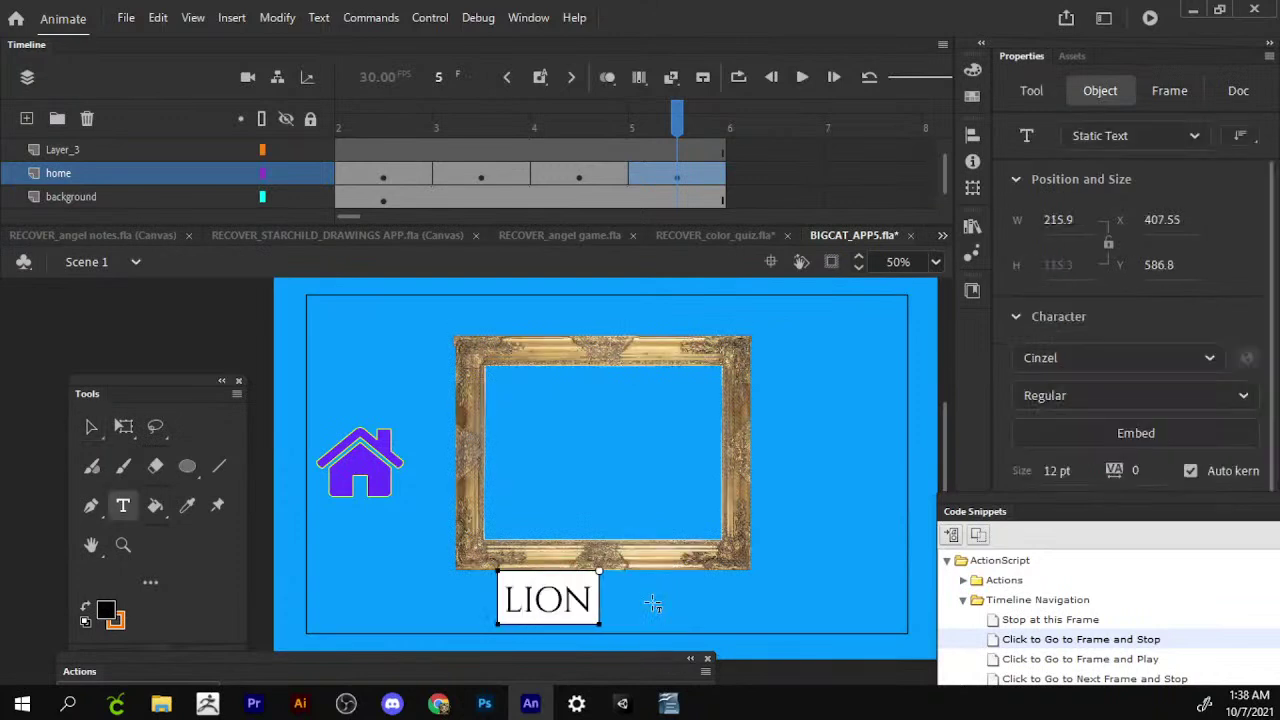
left_click(91, 426)
left_click_drag(508, 608, 566, 608)
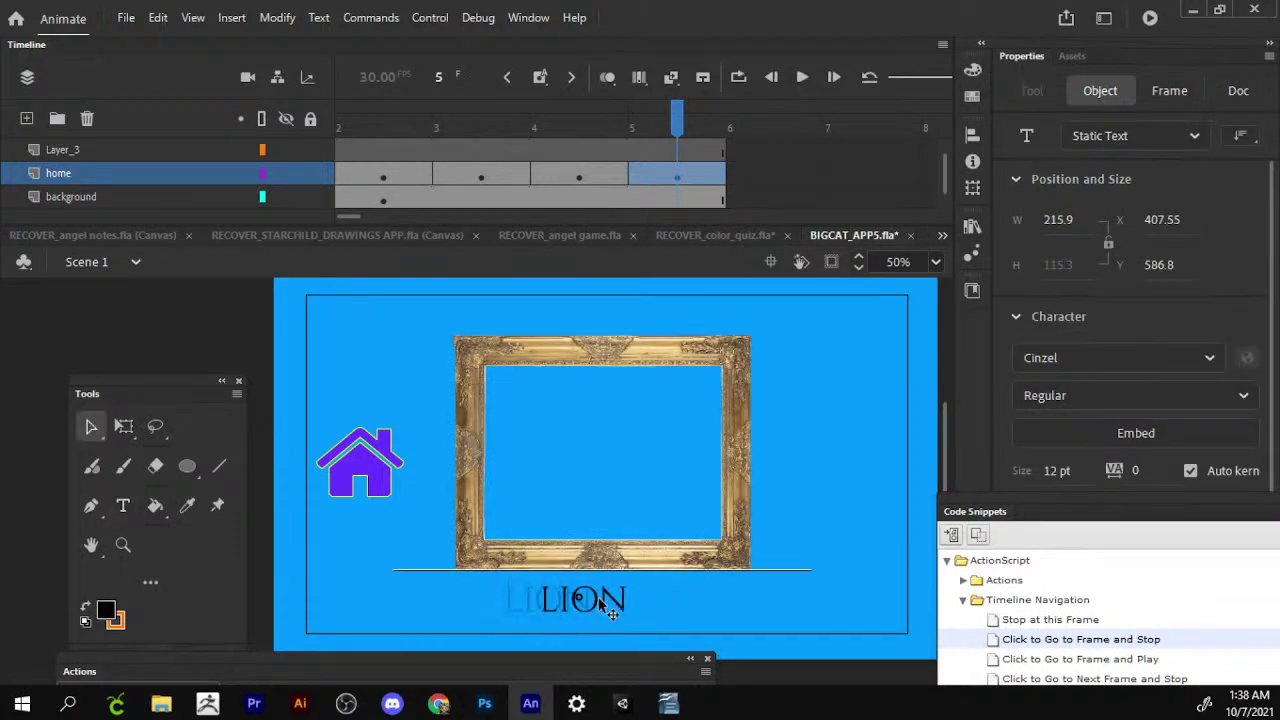
Preview Bitmaps 1 through 6 in the Library, including the leopard pattern and panther.
left_click(972, 225)
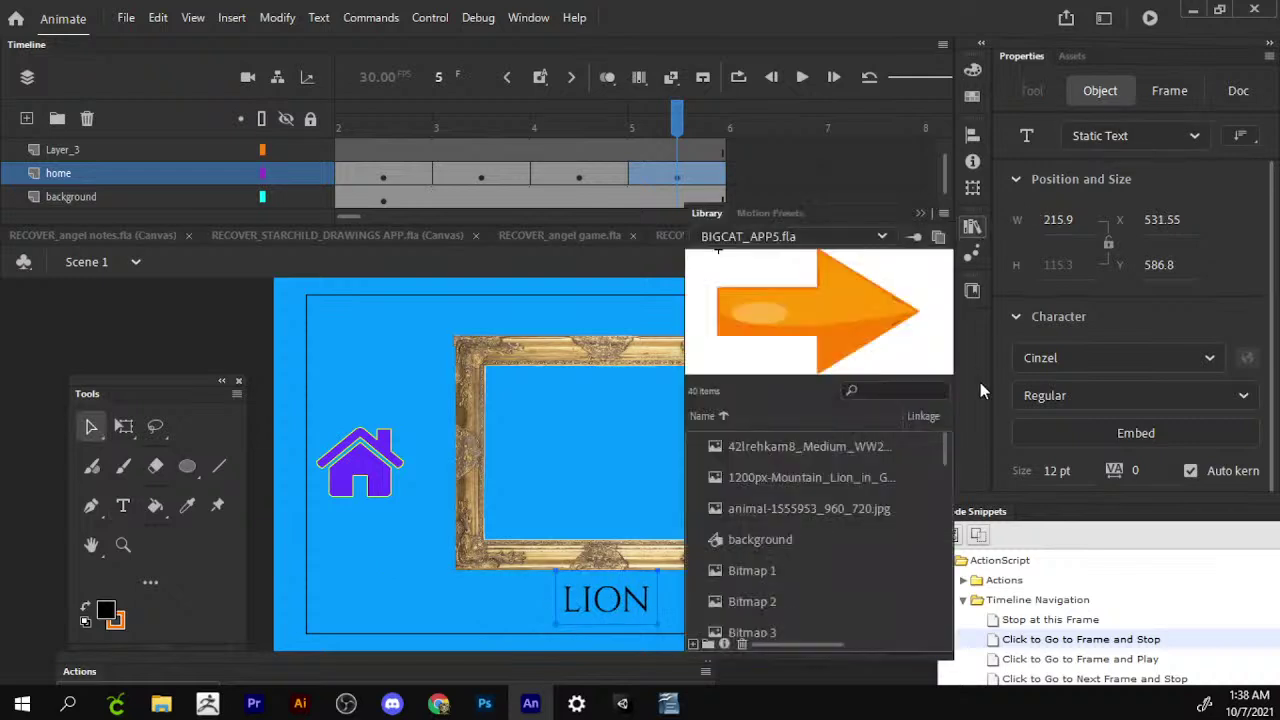
left_click(833, 566)
left_click(819, 602)
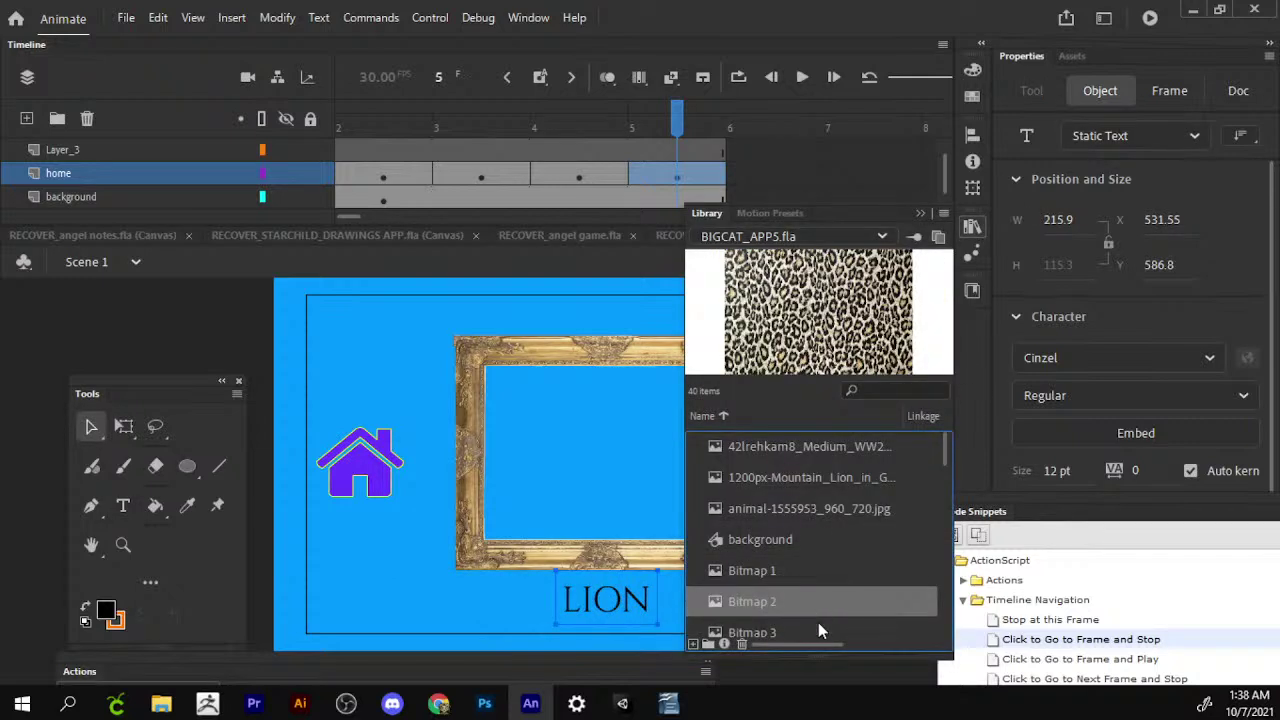
left_click(818, 625)
scroll(822, 600, "down", 1)
left_click(808, 569)
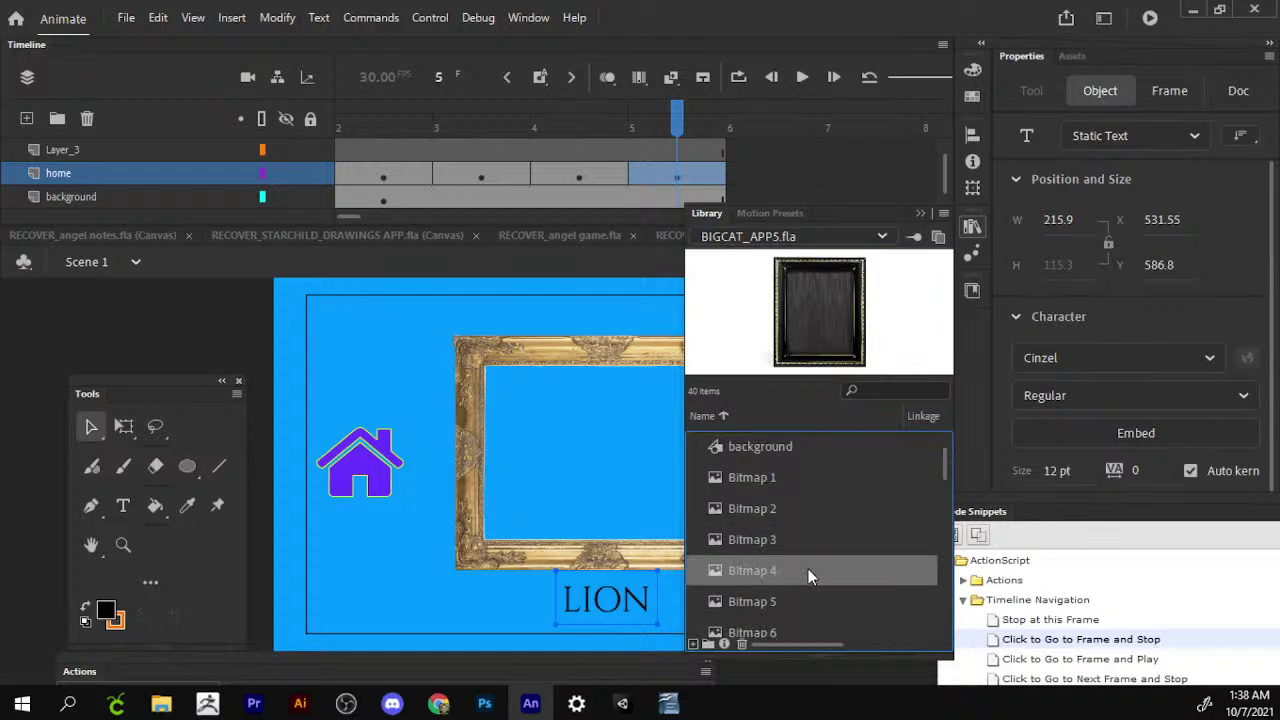
left_click(804, 600)
left_click(804, 630)
scroll(806, 615, "down", 2)
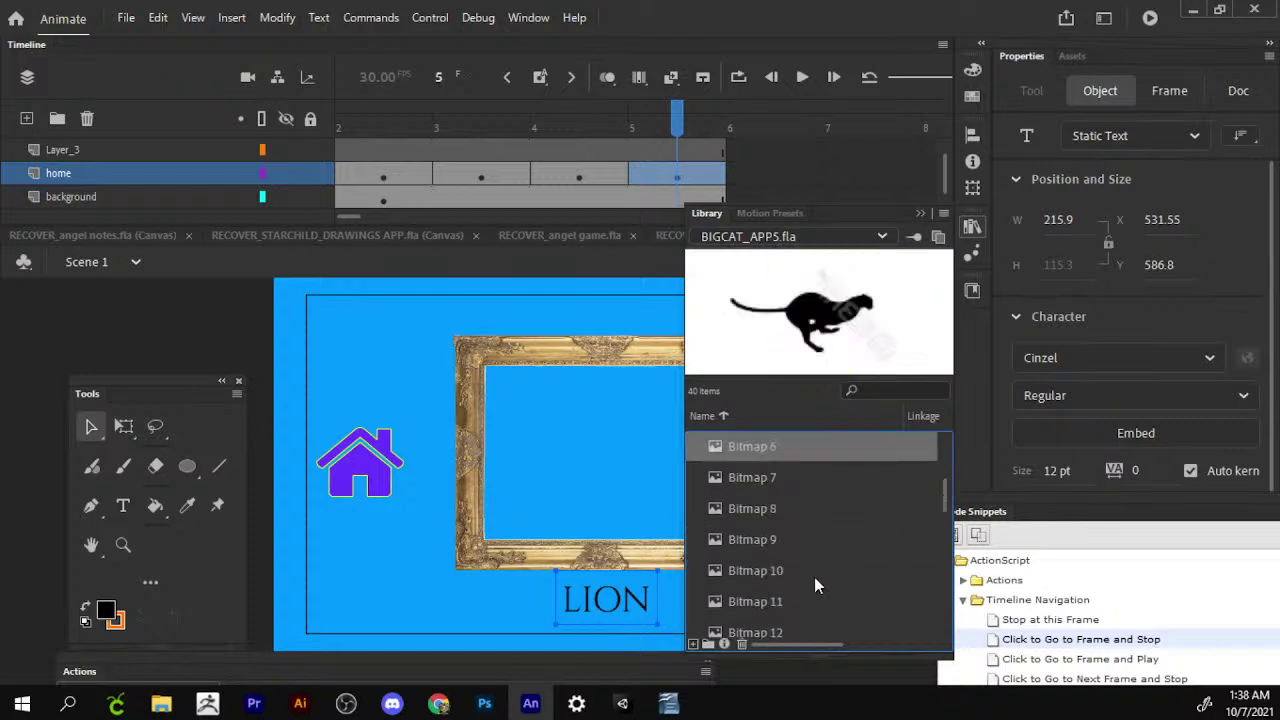
Preview the later bitmaps (big-cat collage, running panther, globe, cheetah cubs), then return to Chrome.
left_click(797, 600)
left_click(762, 548)
scroll(775, 585, "down", 1)
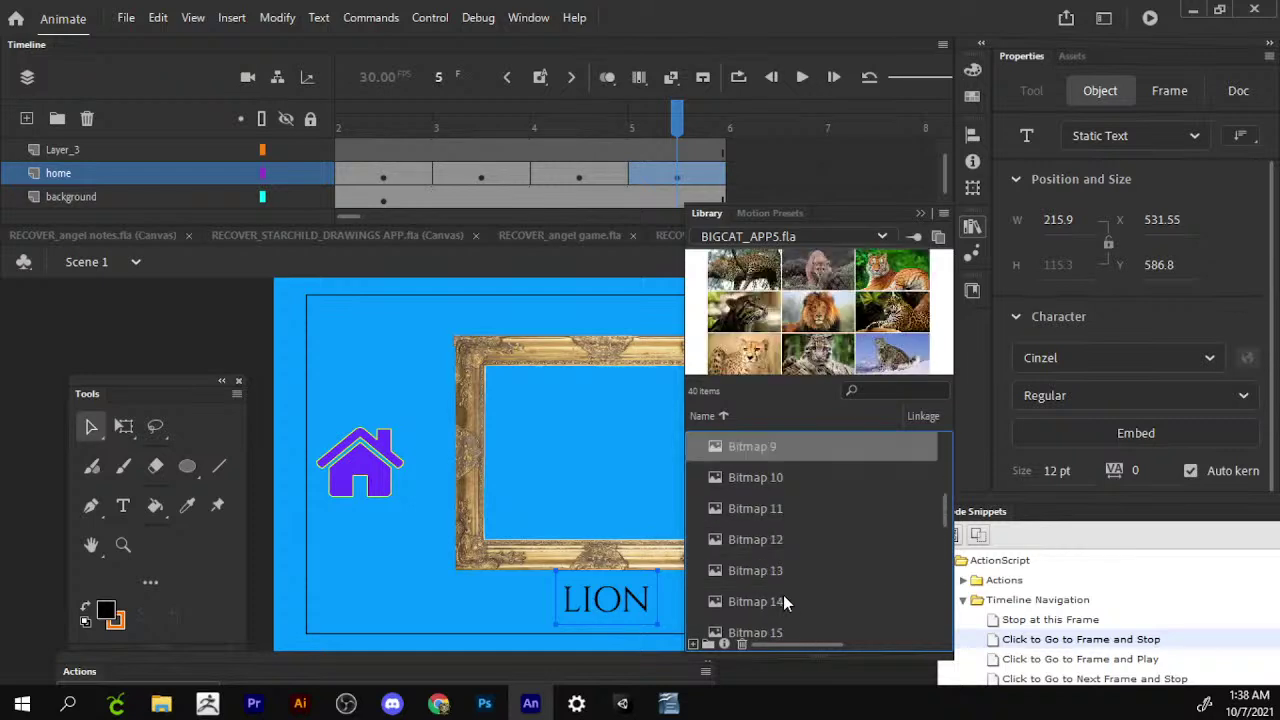
double_click(783, 598)
key("Return")
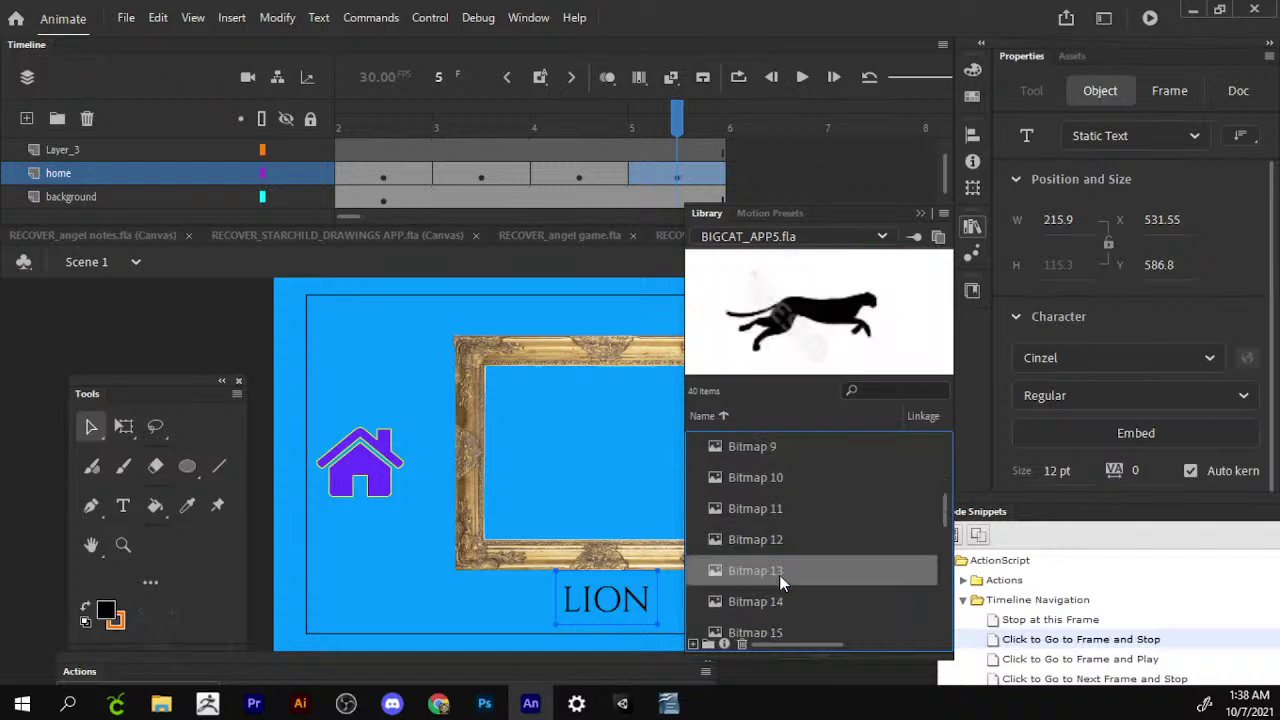
scroll(778, 622, "down", 5)
left_click(801, 490)
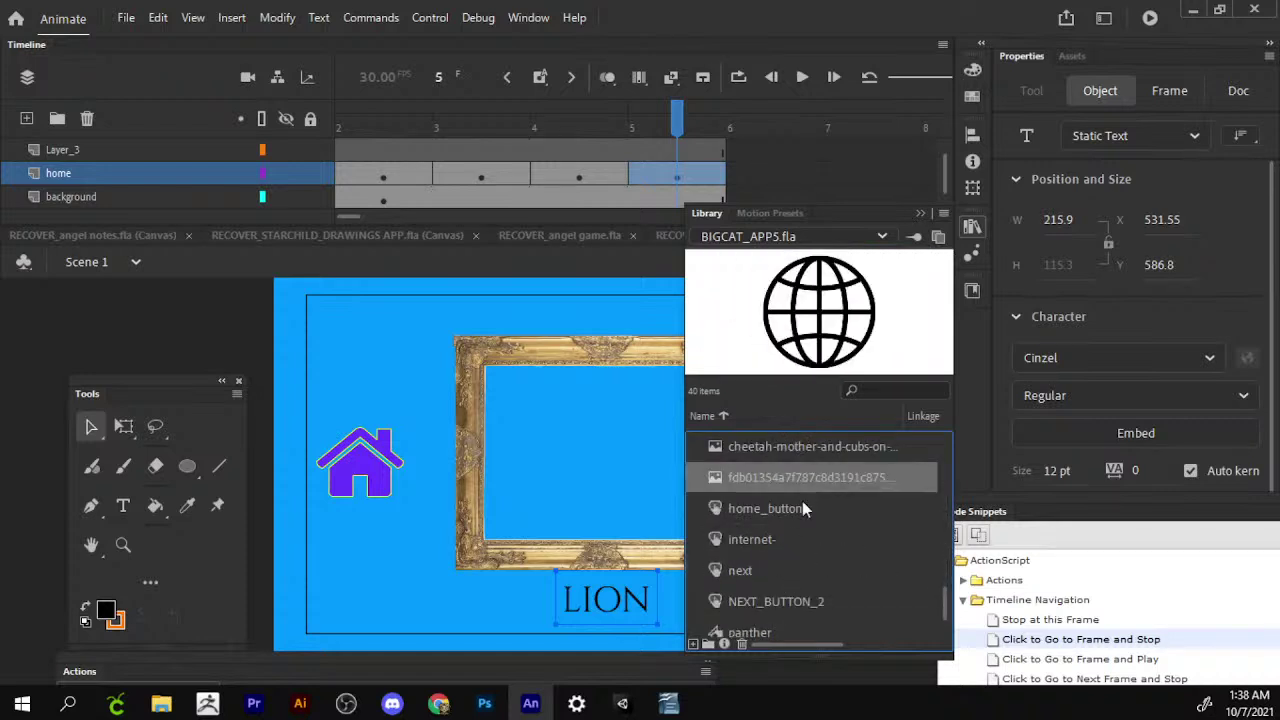
scroll(802, 540, "down", 3)
scroll(810, 560, "up", 3)
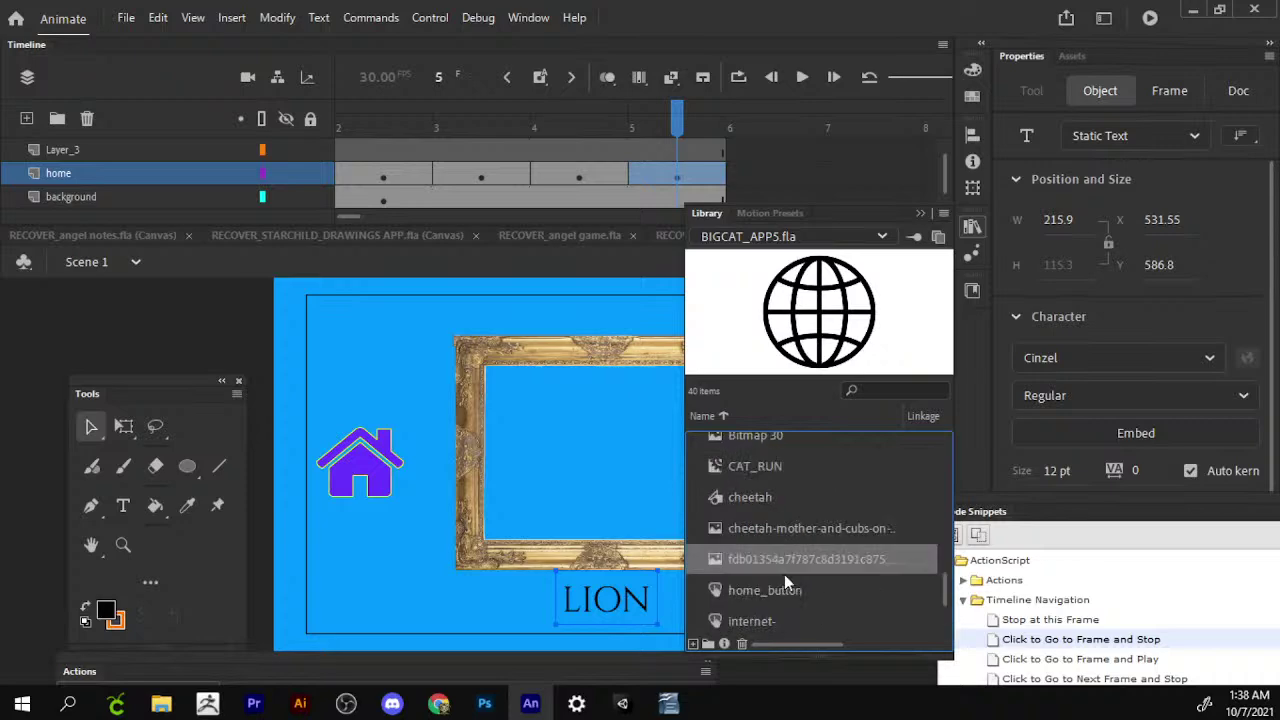
left_click(797, 528)
key("alt+Tab")
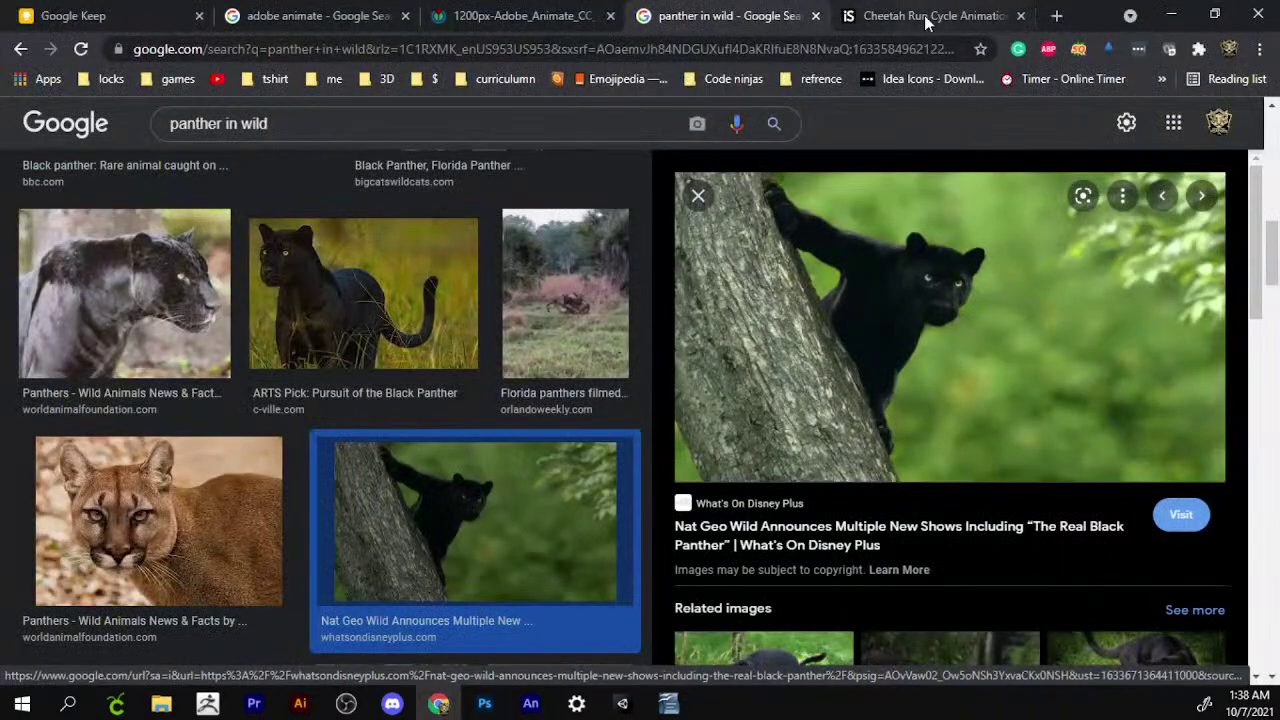
Search Google Images for LION and preview the Enormous lion photo.
left_click(875, 61)
type("LION")
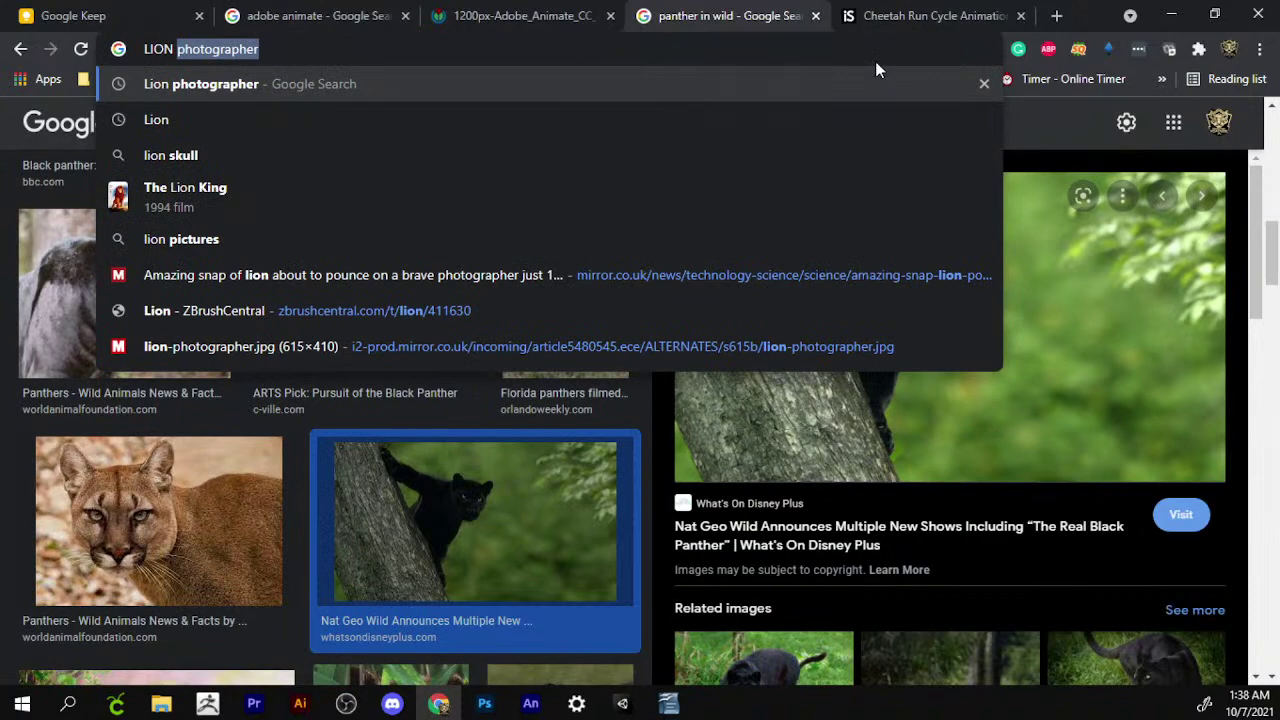
key("Return")
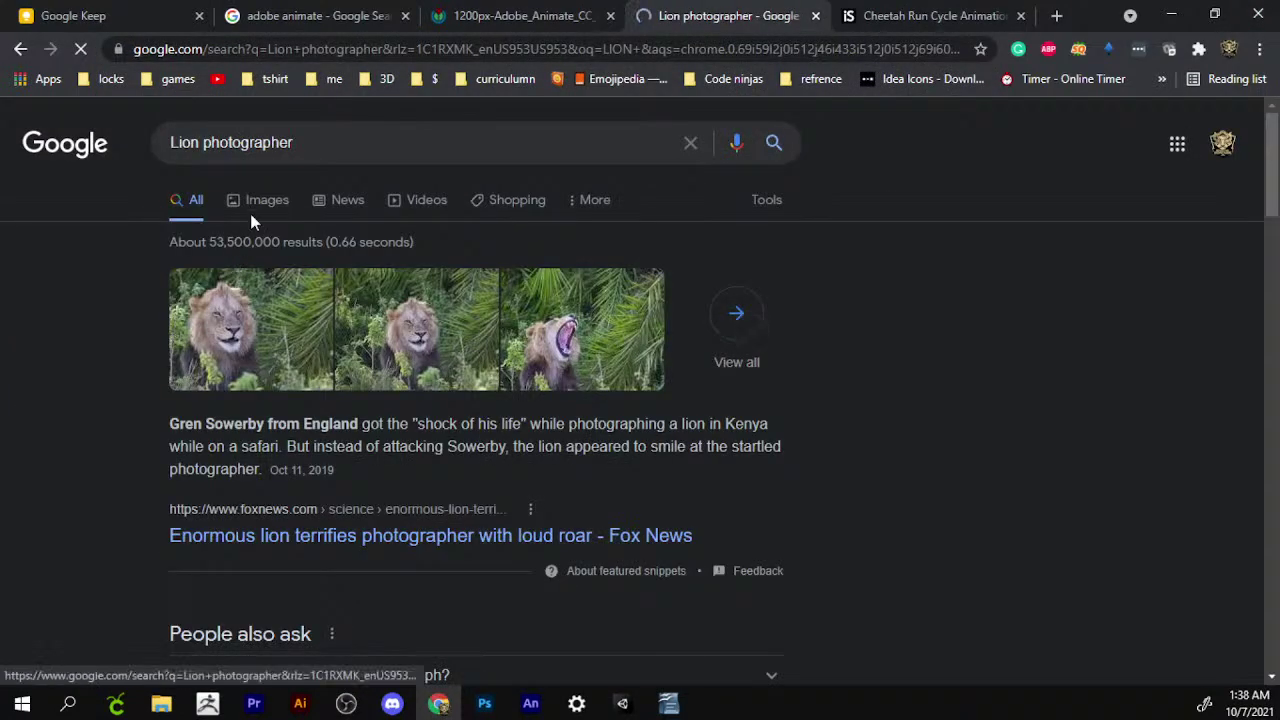
left_click(262, 201)
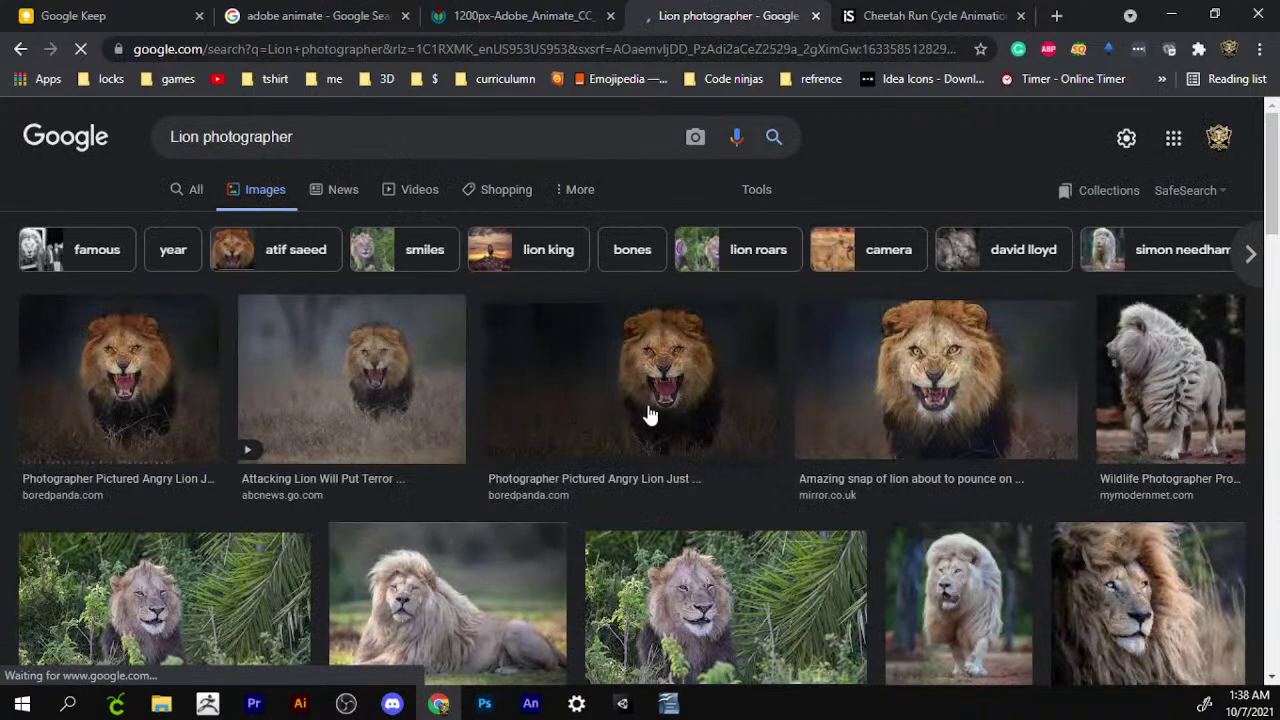
scroll(394, 443, "down", 3)
left_click(240, 447)
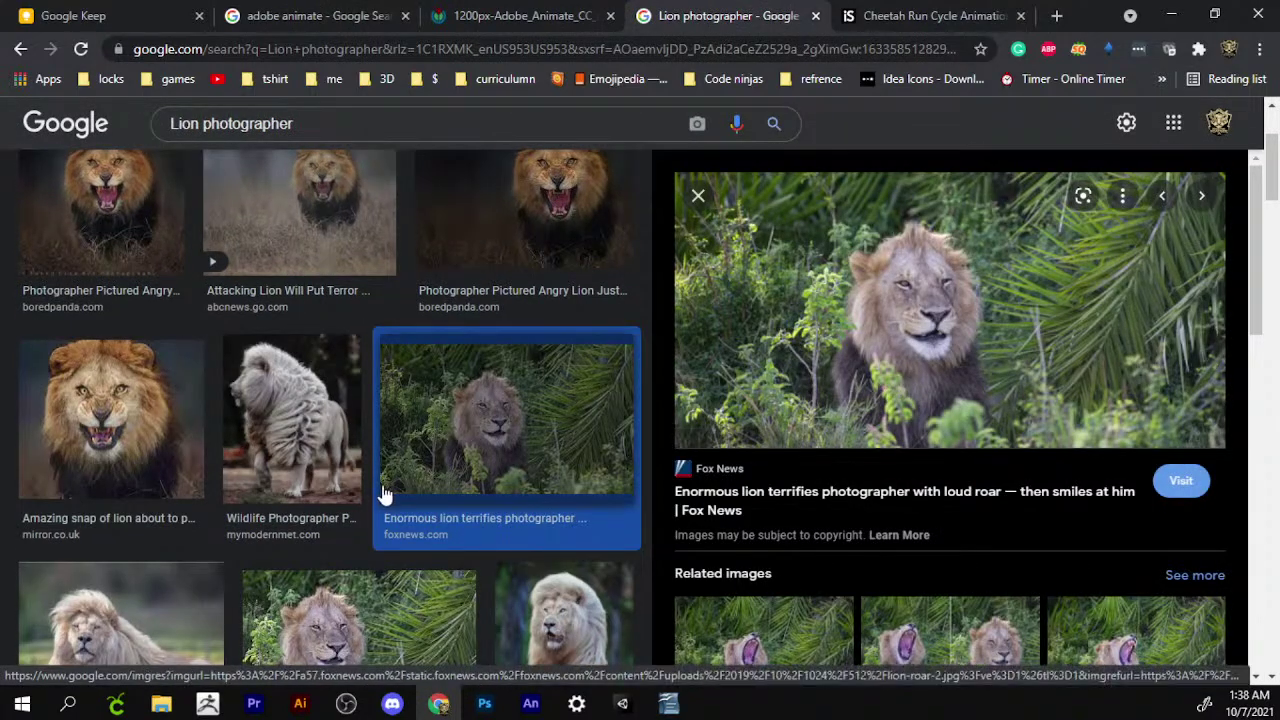
Browse the lion results, previewing the Most Intense Lion Portrait and a related image.
scroll(310, 450, "down", 3)
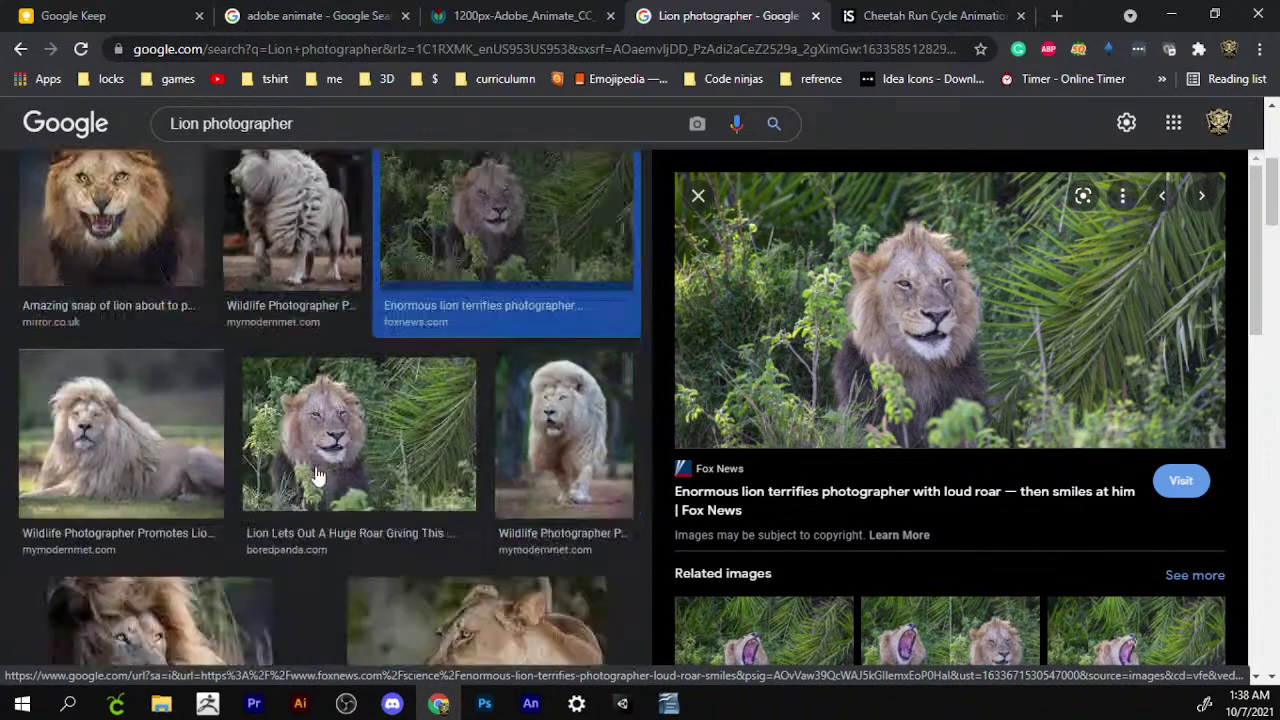
scroll(315, 472, "down", 2)
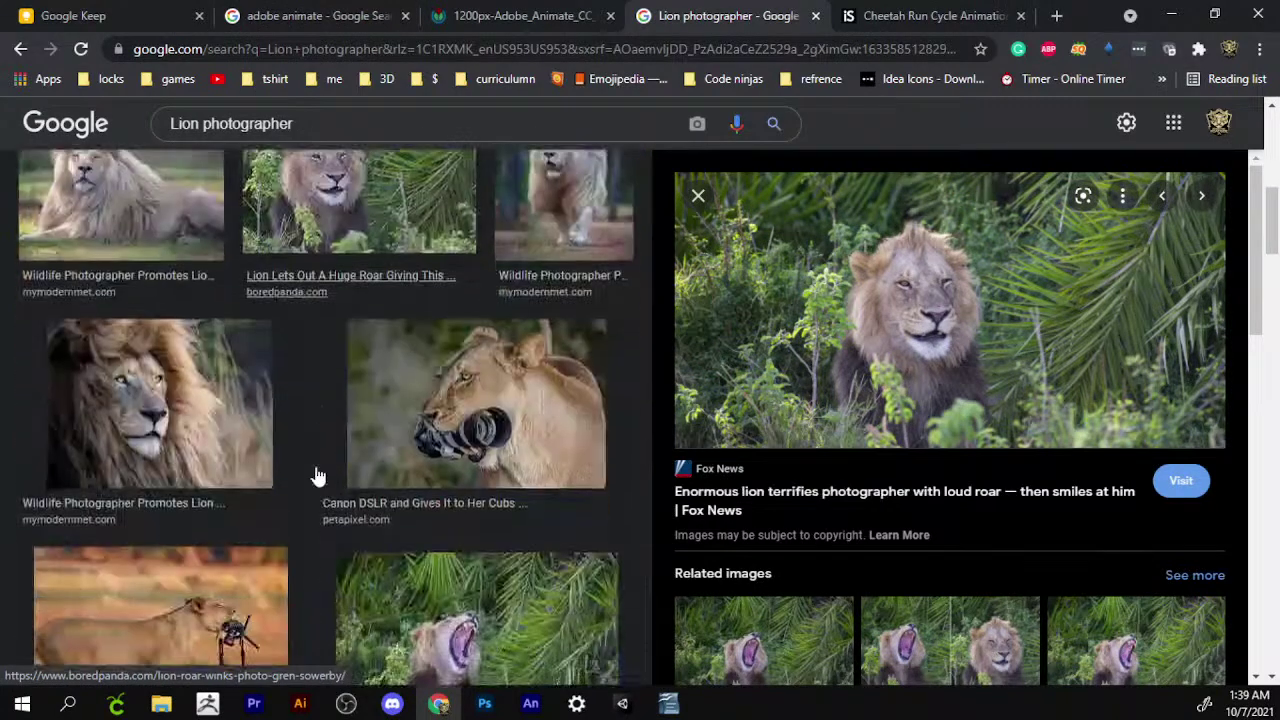
scroll(315, 472, "down", 3)
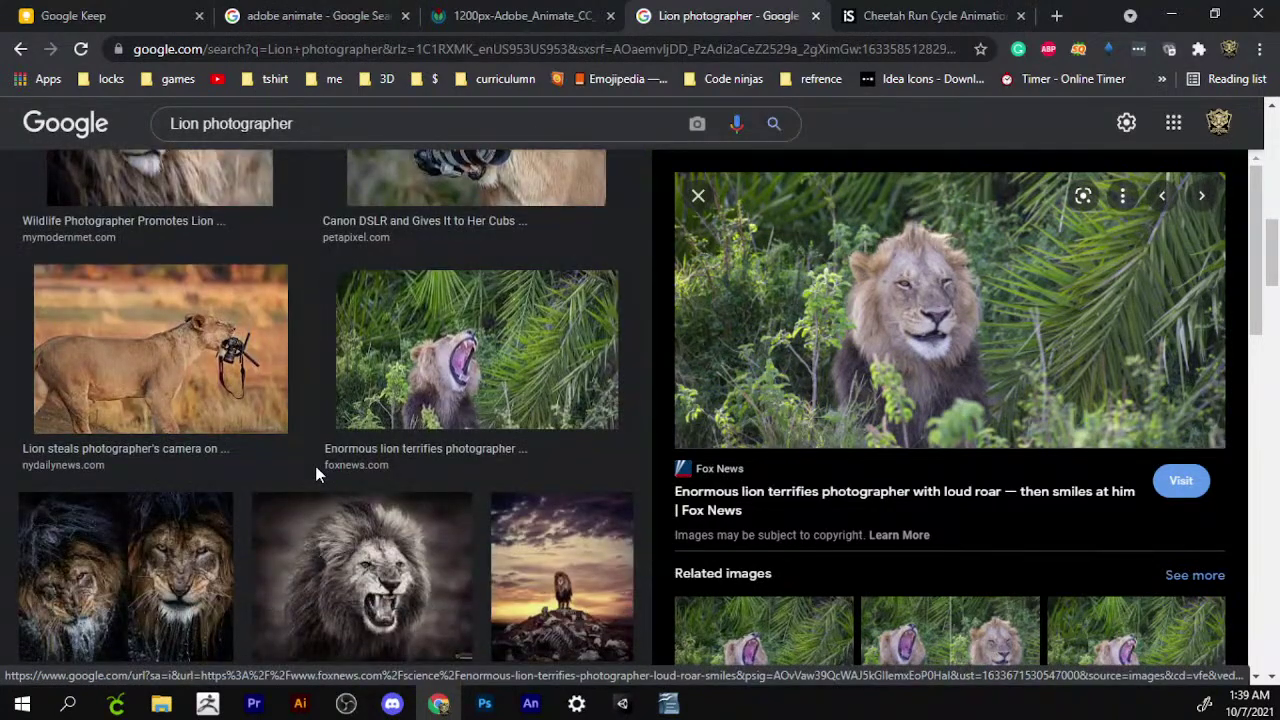
scroll(310, 490, "down", 2)
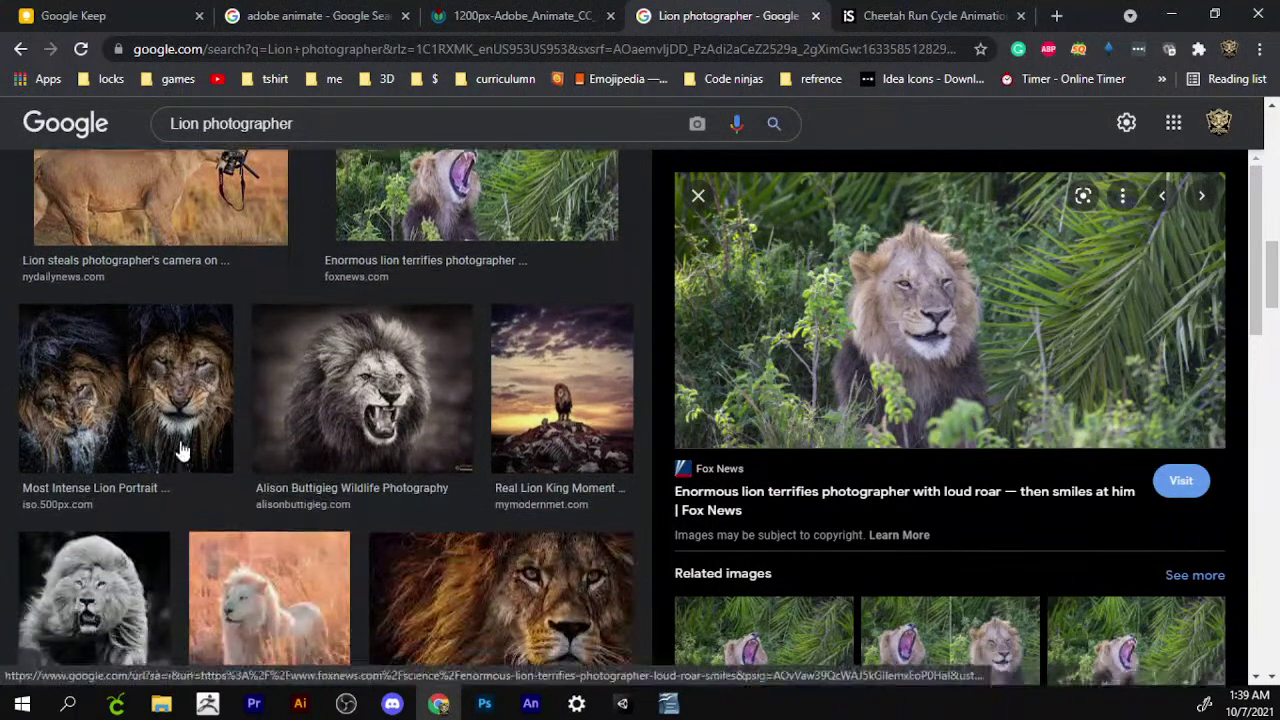
left_click(170, 425)
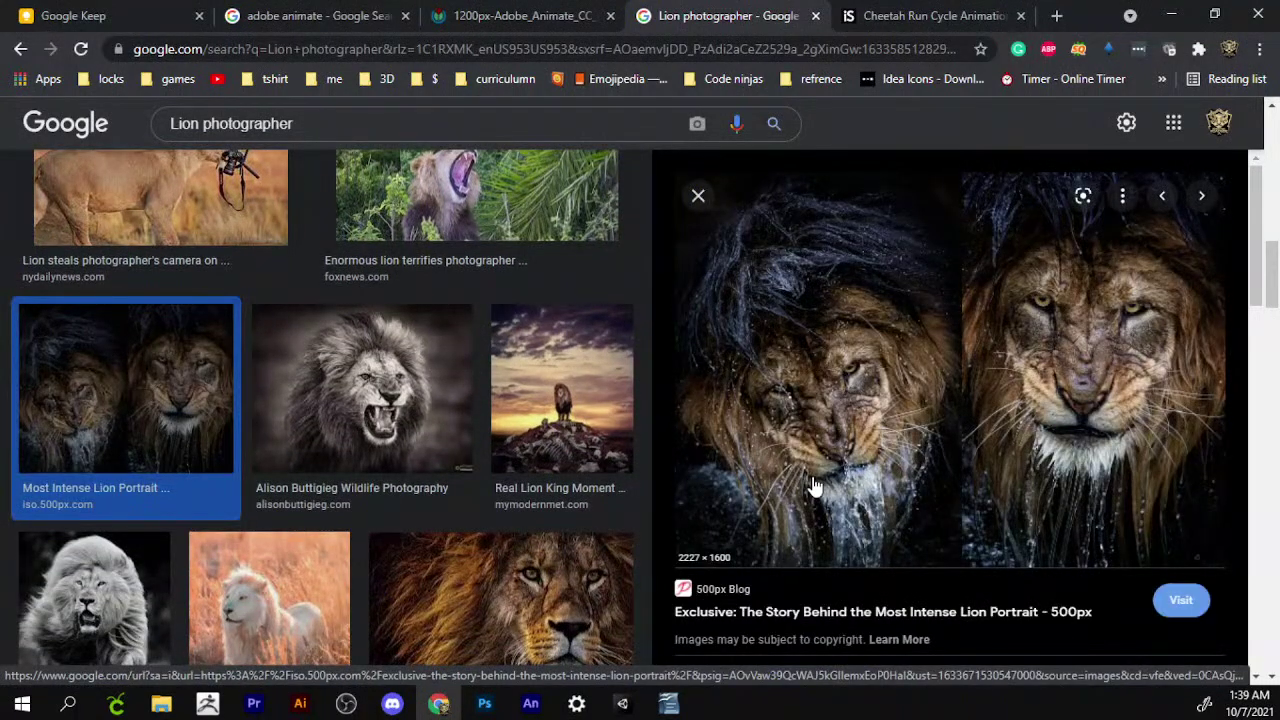
scroll(812, 485, "down", 2)
scroll(812, 485, "down", 3)
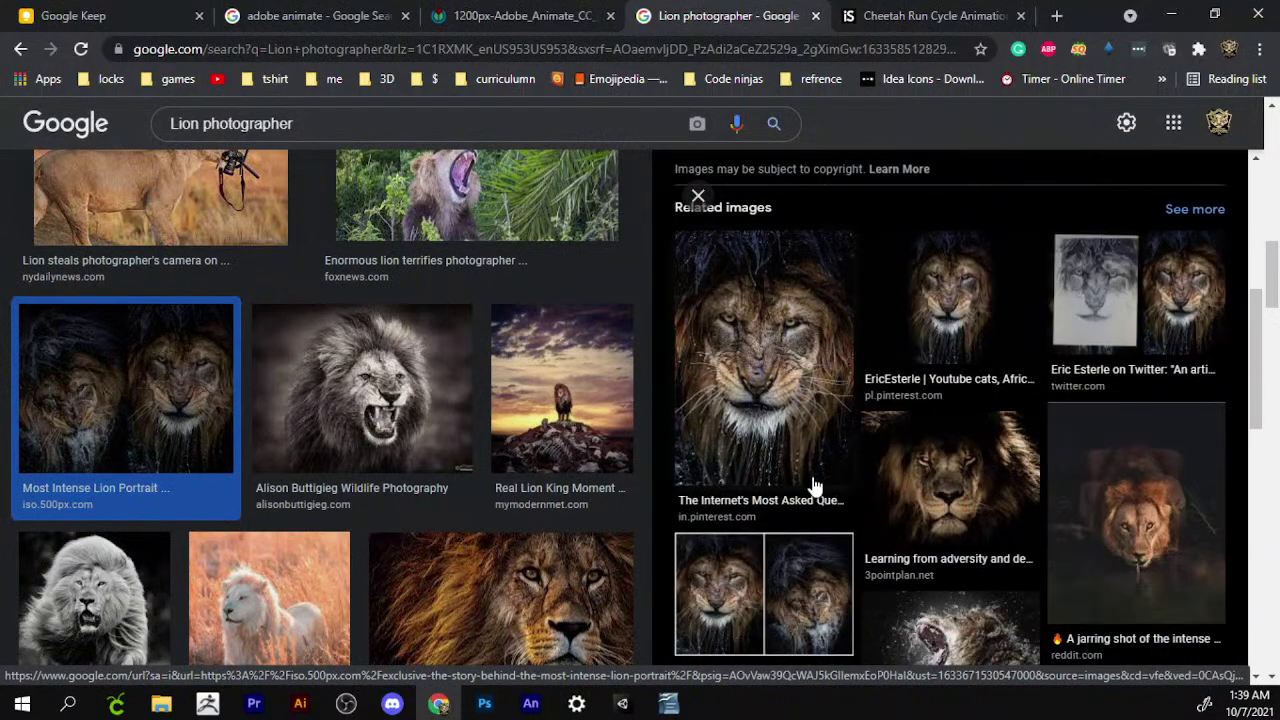
left_click(762, 405)
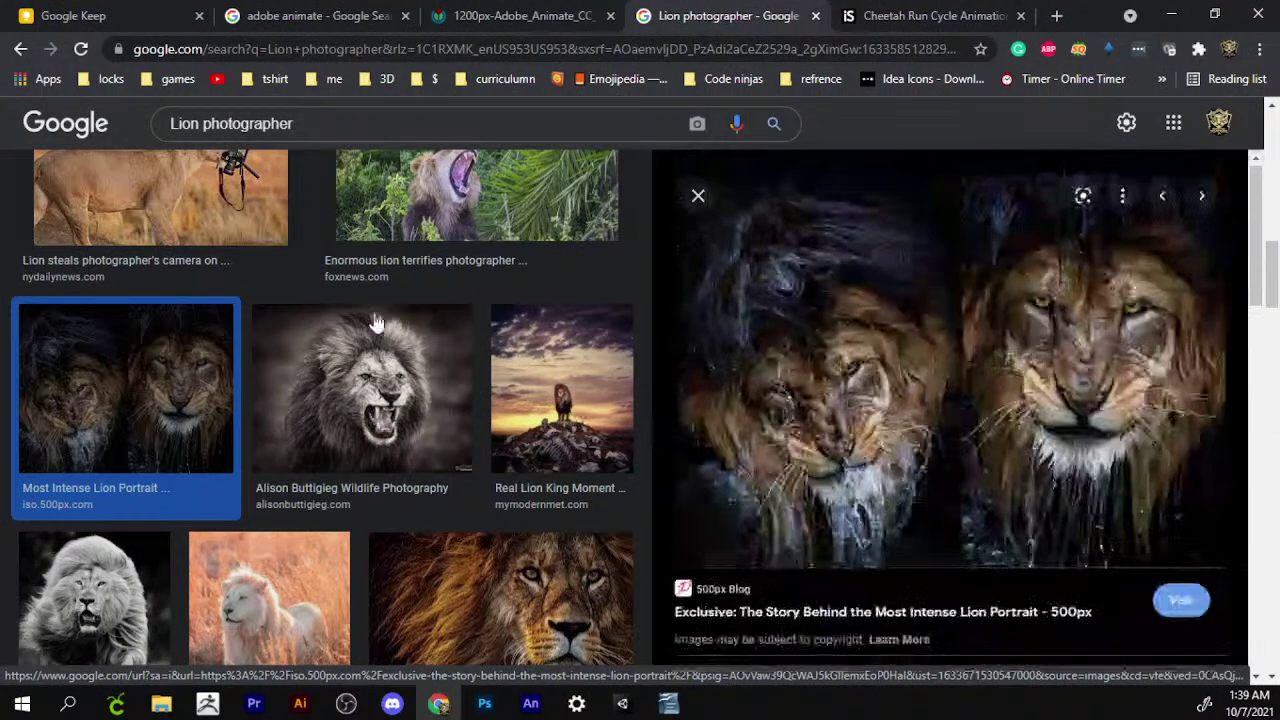
scroll(370, 106, "up", 2)
Refine the image search to 'Lion IN WATER'.
double_click(258, 128)
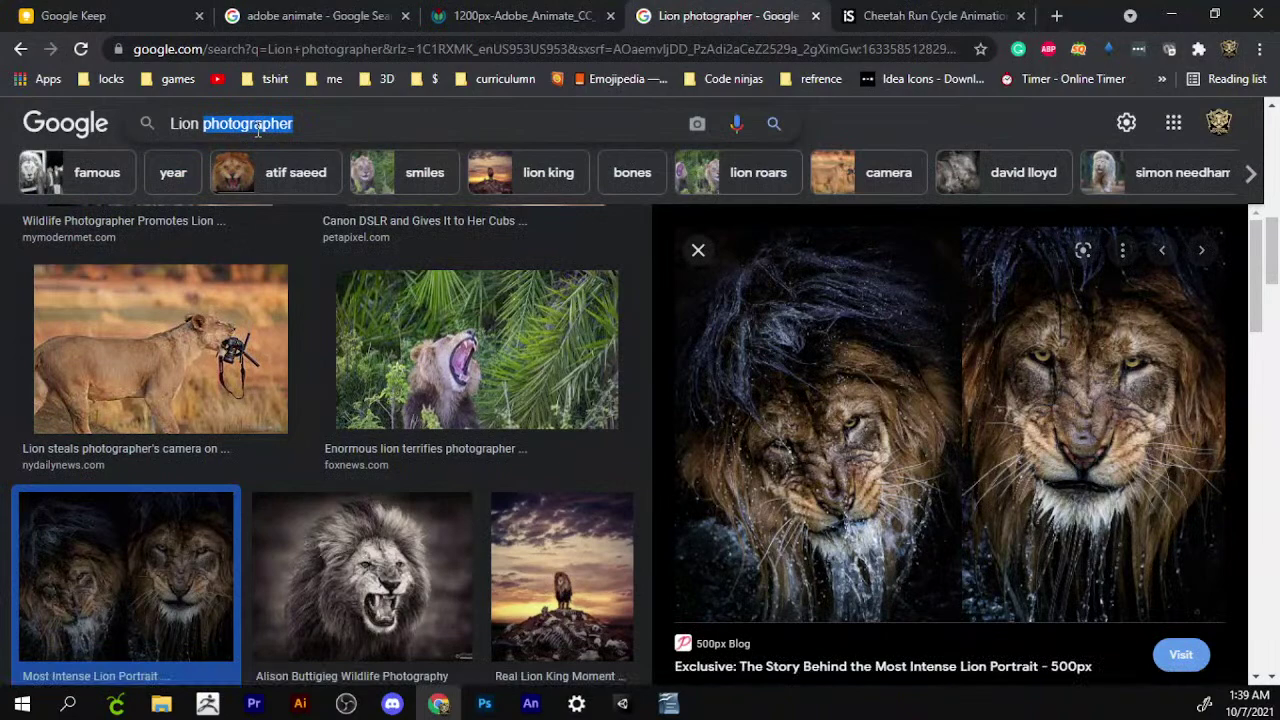
type("IN WA")
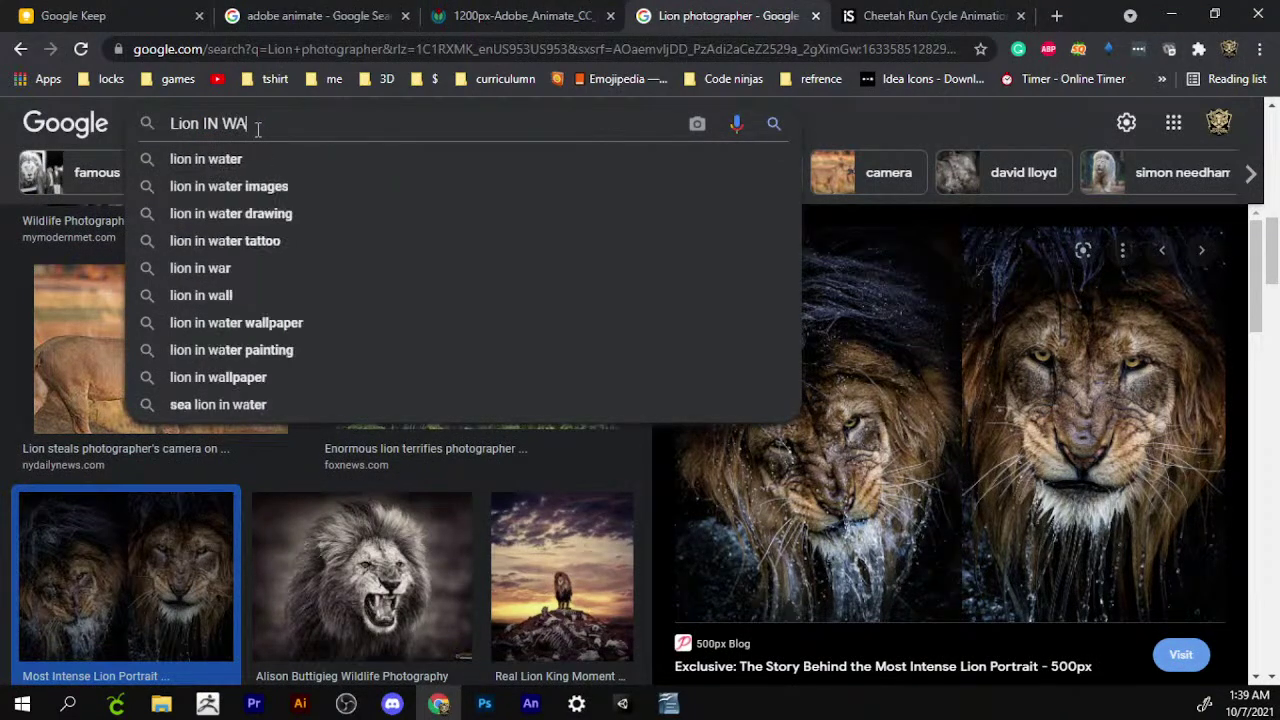
type("TG")
key("BackSpace")
type("ER")
key("Return")
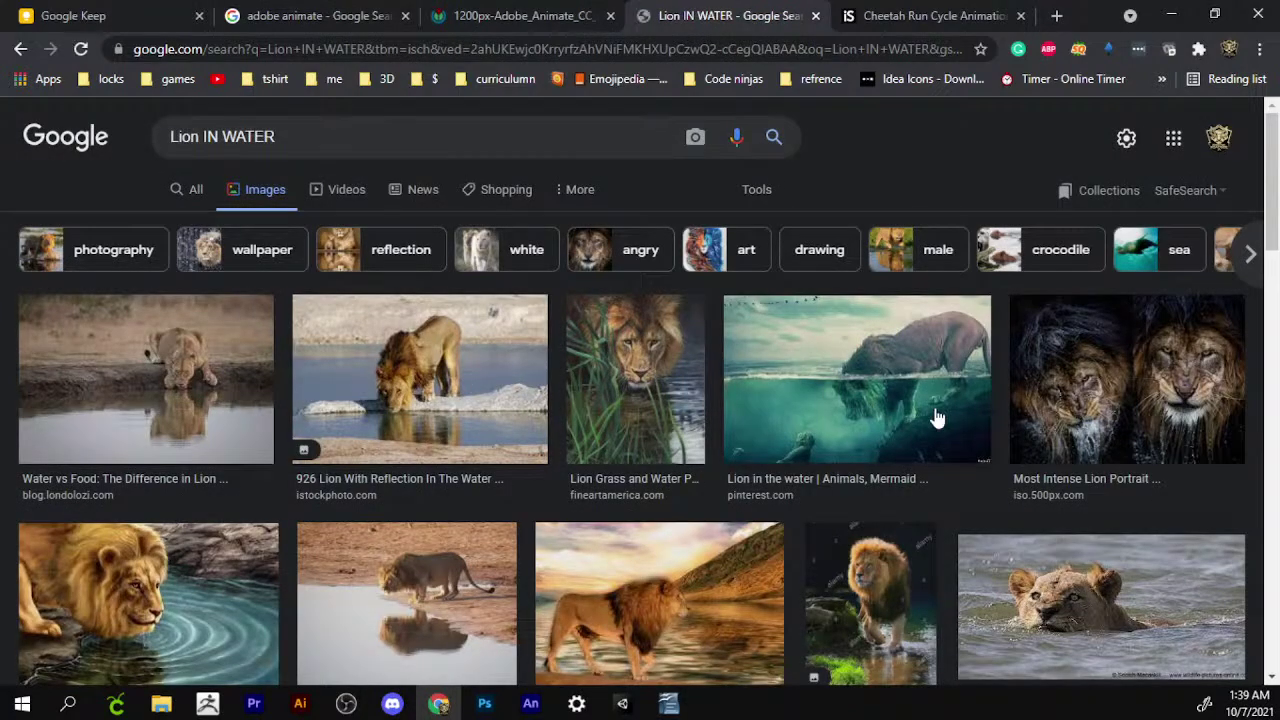
scroll(1038, 470, "down", 1)
scroll(1038, 408, "down", 3)
scroll(1037, 408, "up", 2)
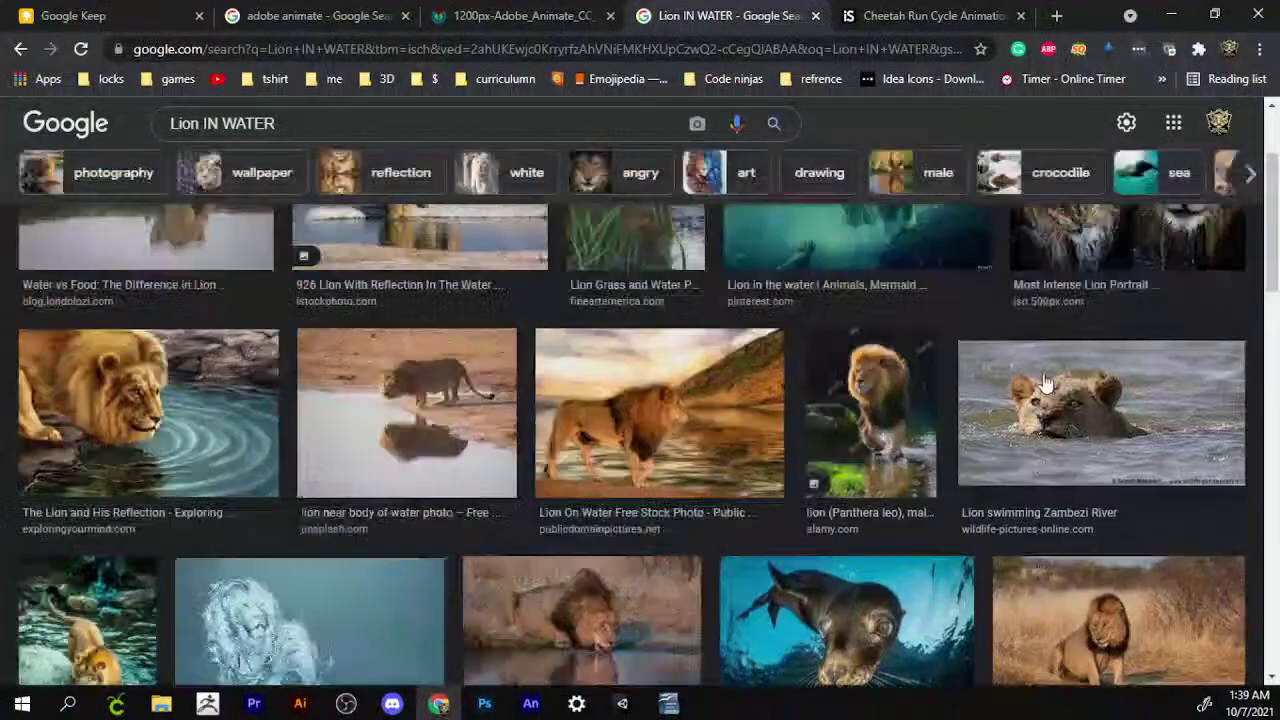
scroll(1060, 400, "up", 1)
Open the Most Intense Lion Portrait's article in a background tab and preview the first result.
right_click(1082, 413)
left_click(1120, 420)
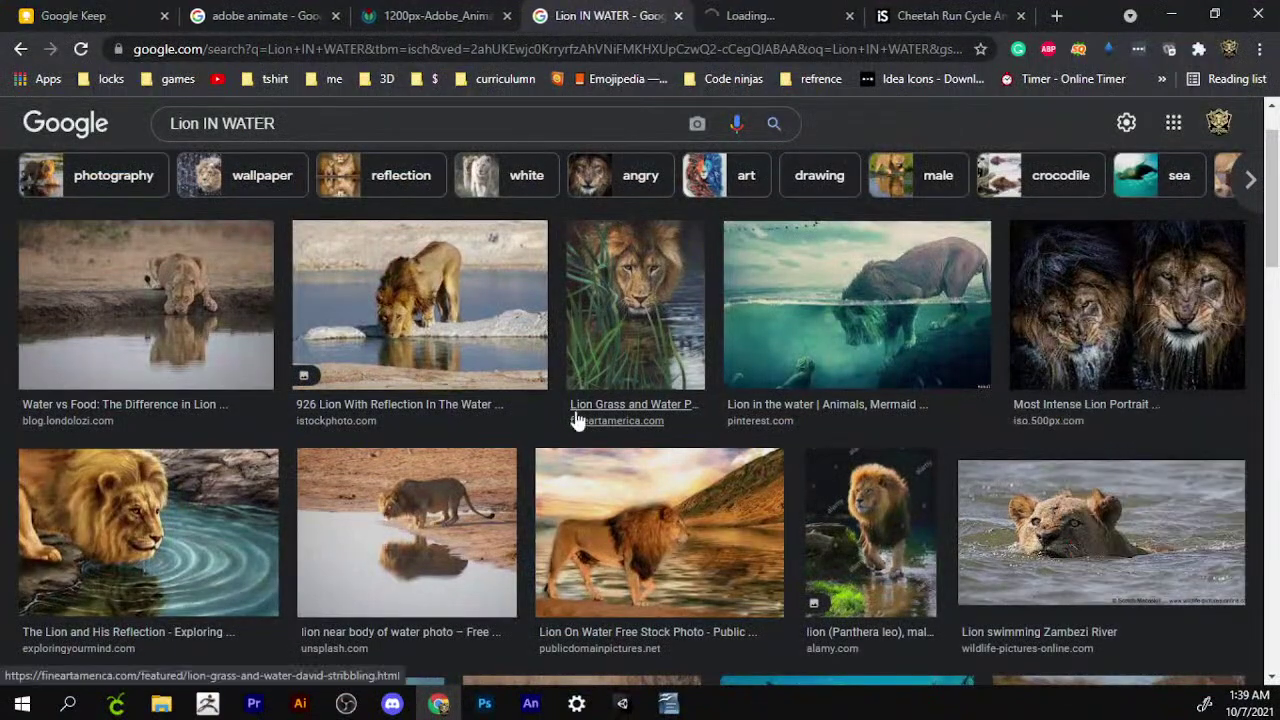
left_click(118, 316)
Read through the lion portrait's 500px story article.
left_click(955, 16)
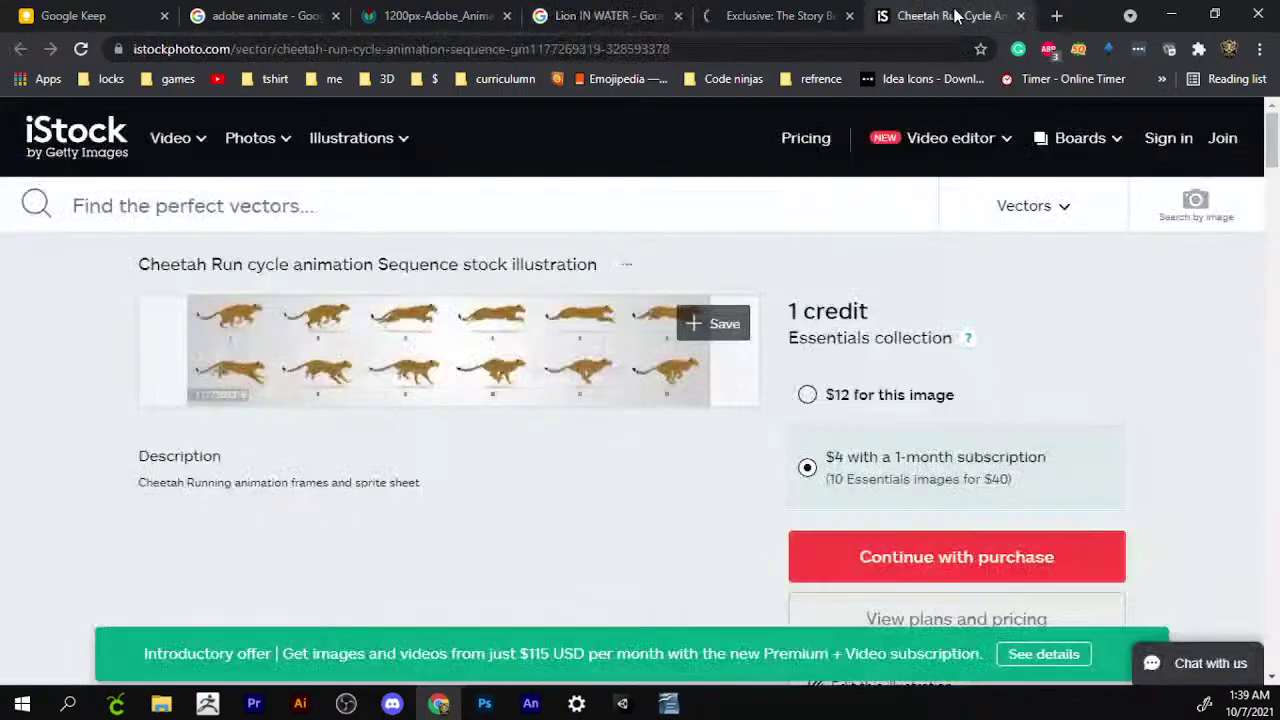
left_click(780, 16)
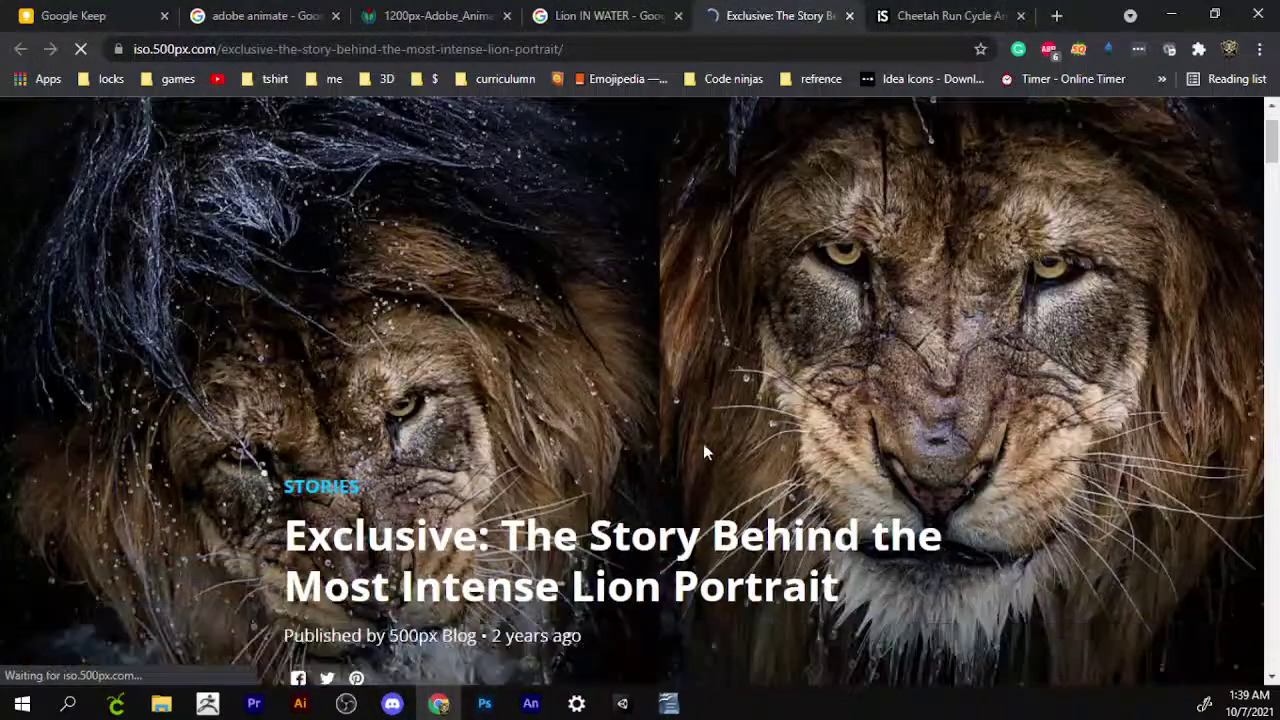
scroll(703, 449, "down", 5)
scroll(703, 449, "down", 4)
scroll(703, 449, "down", 2)
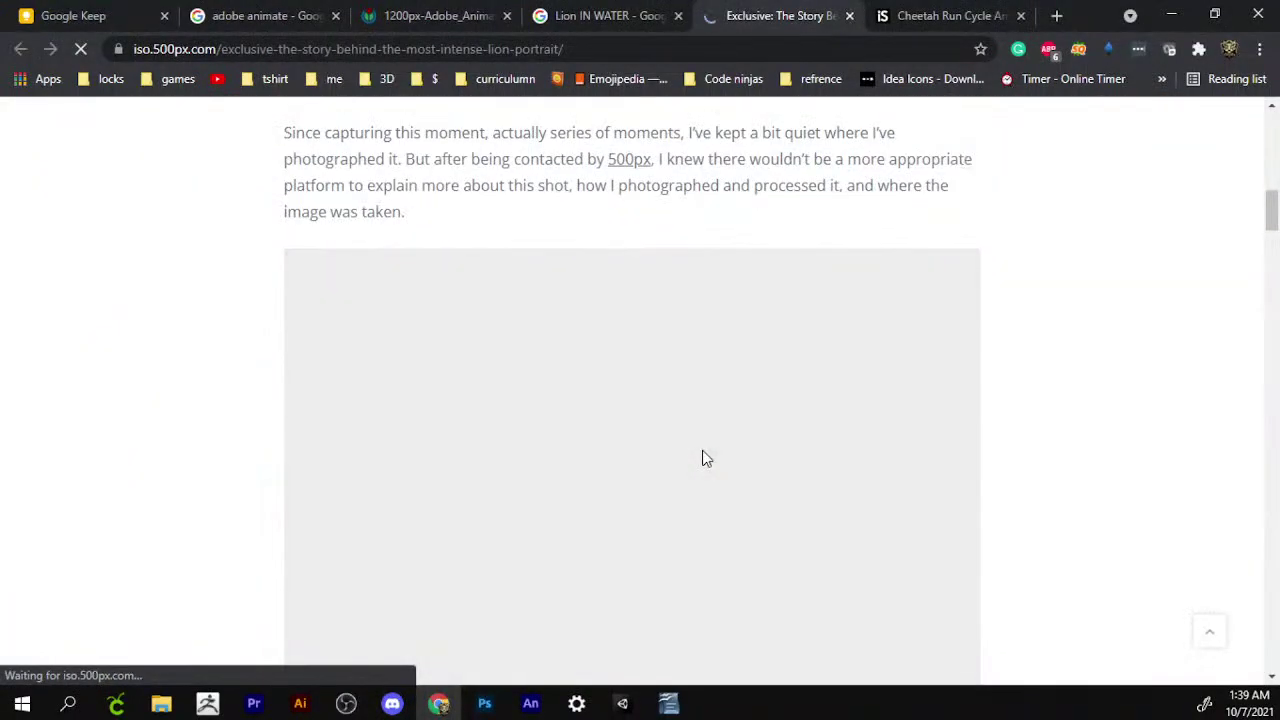
scroll(703, 450, "down", 2)
scroll(703, 462, "down", 3)
scroll(703, 462, "down", 8)
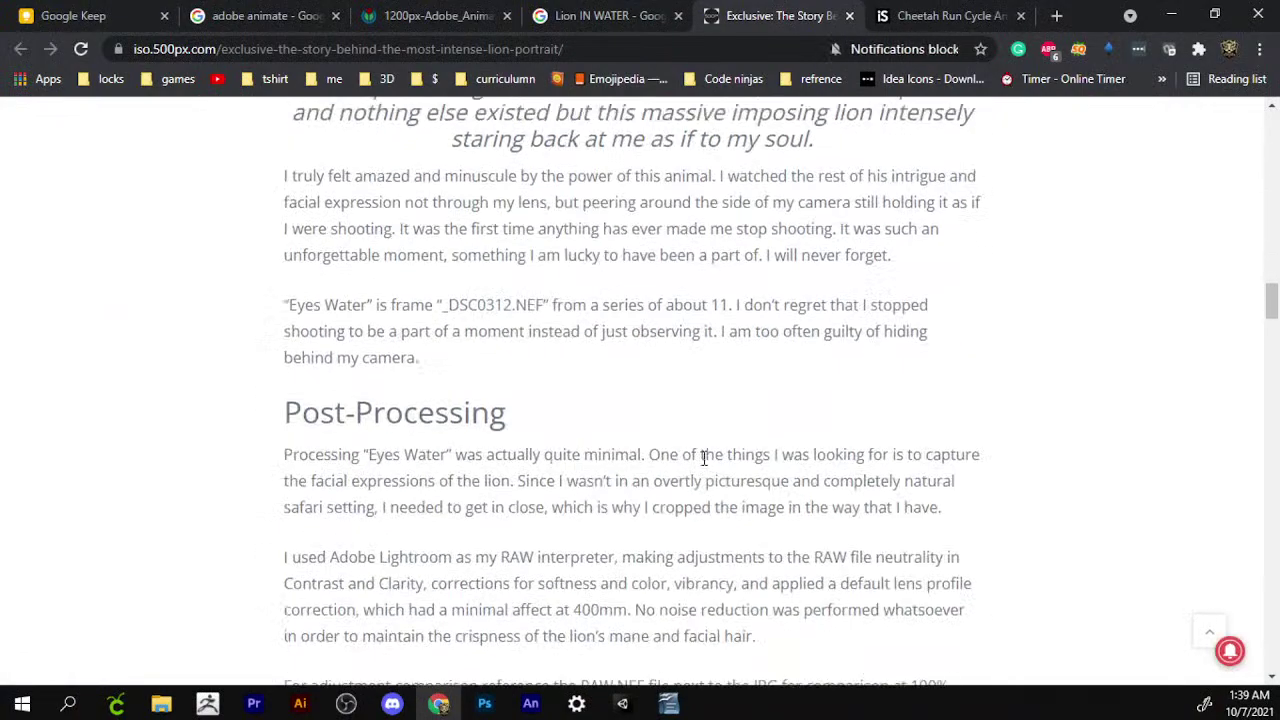
scroll(703, 462, "up", 3)
scroll(705, 465, "up", 1)
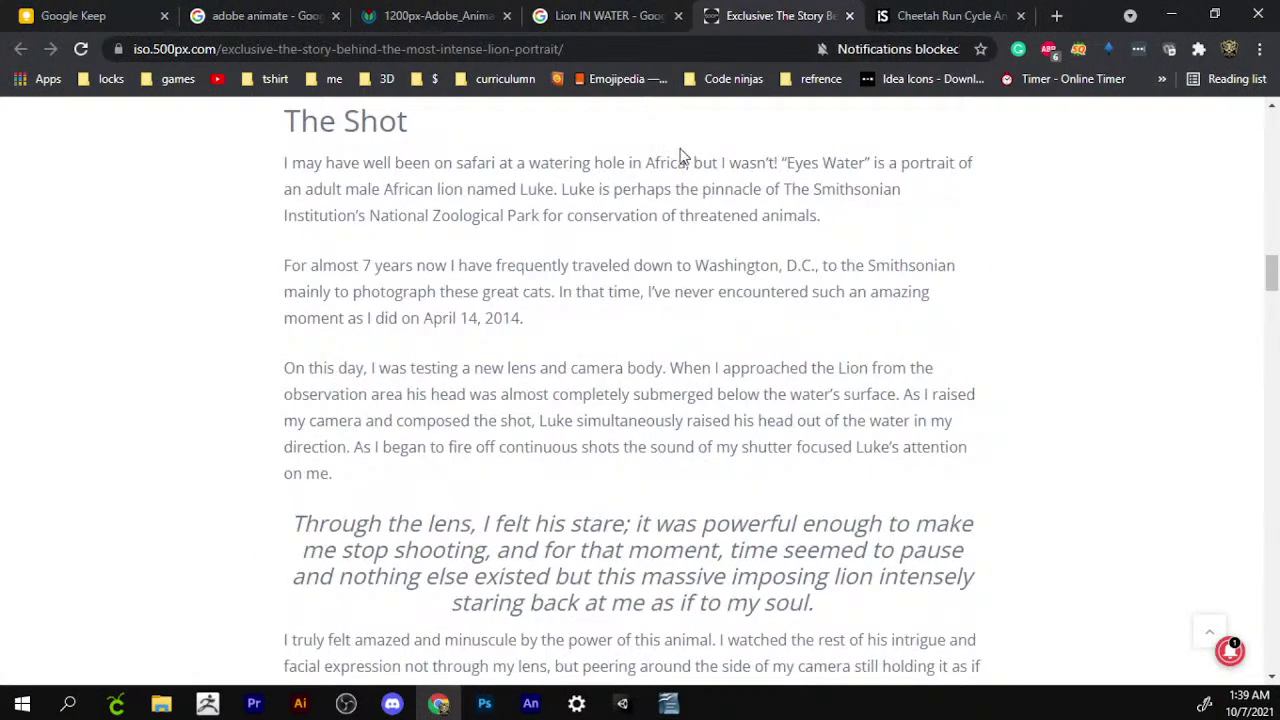
scroll(646, 414, "down", 3)
scroll(631, 455, "down", 1)
scroll(630, 455, "down", 3)
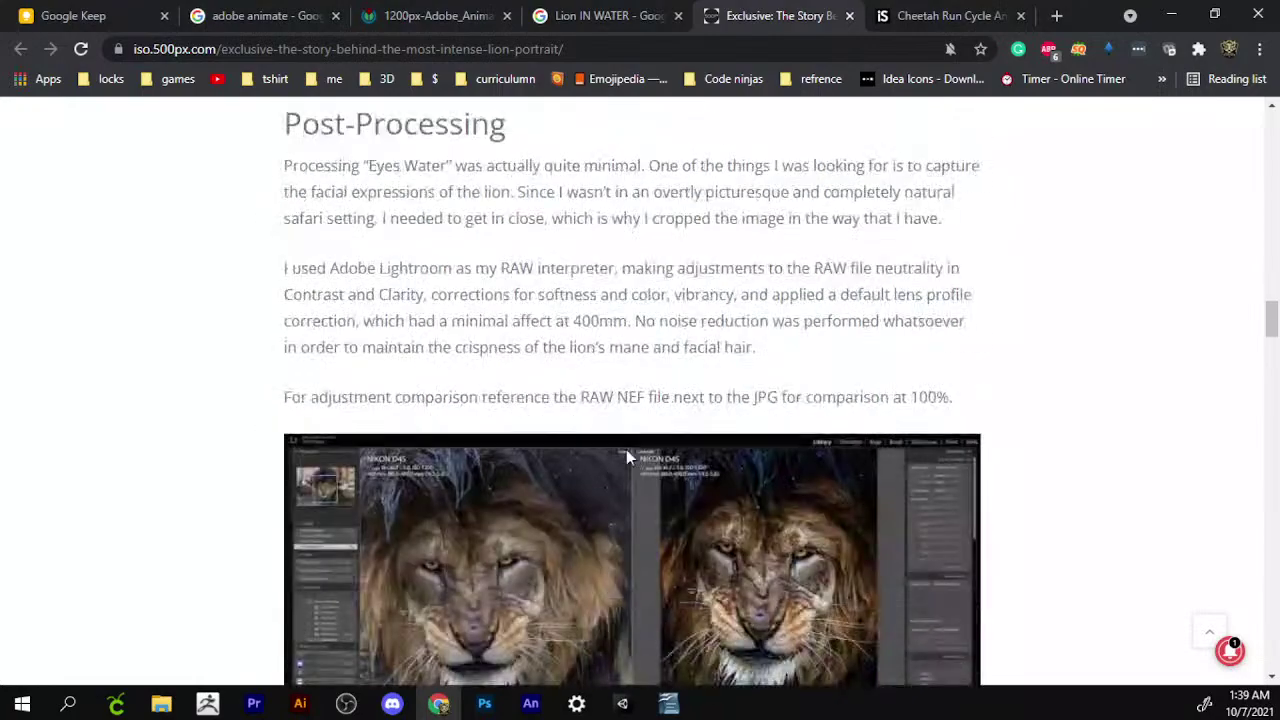
scroll(628, 456, "down", 2)
scroll(628, 457, "down", 5)
scroll(626, 457, "down", 5)
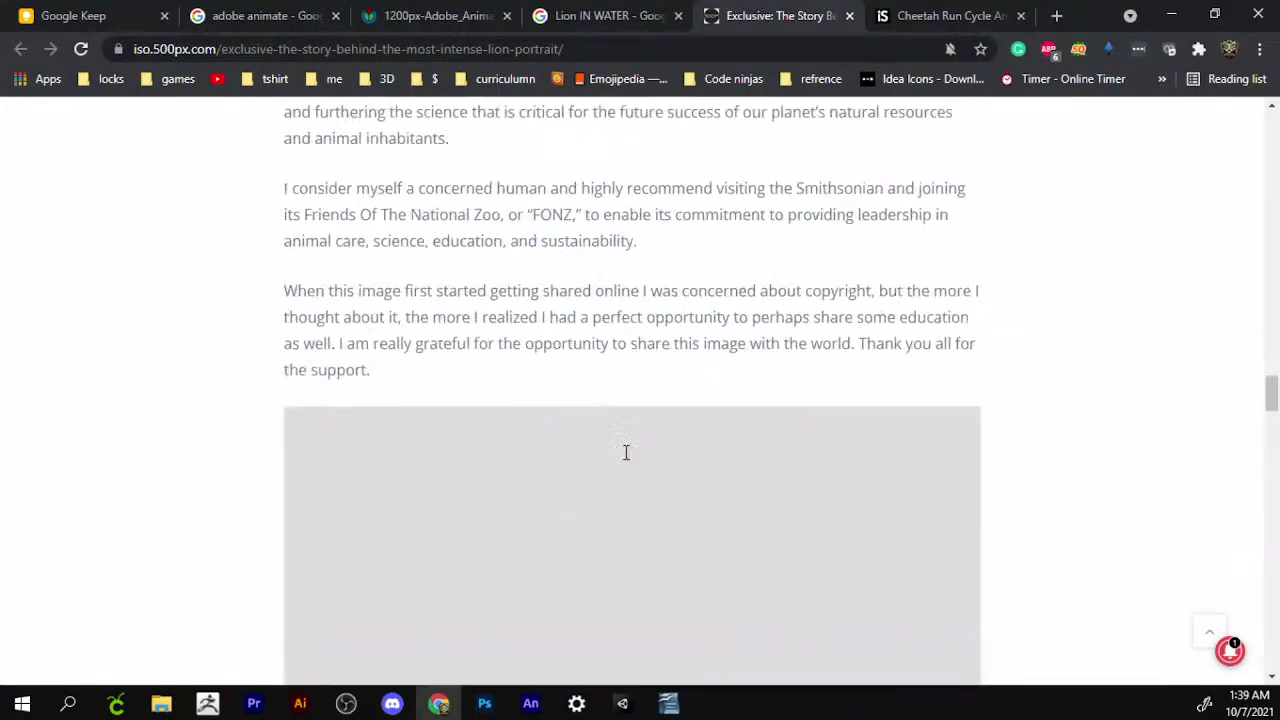
scroll(626, 457, "down", 3)
scroll(626, 457, "up", 4)
scroll(628, 459, "up", 8)
scroll(628, 459, "up", 5)
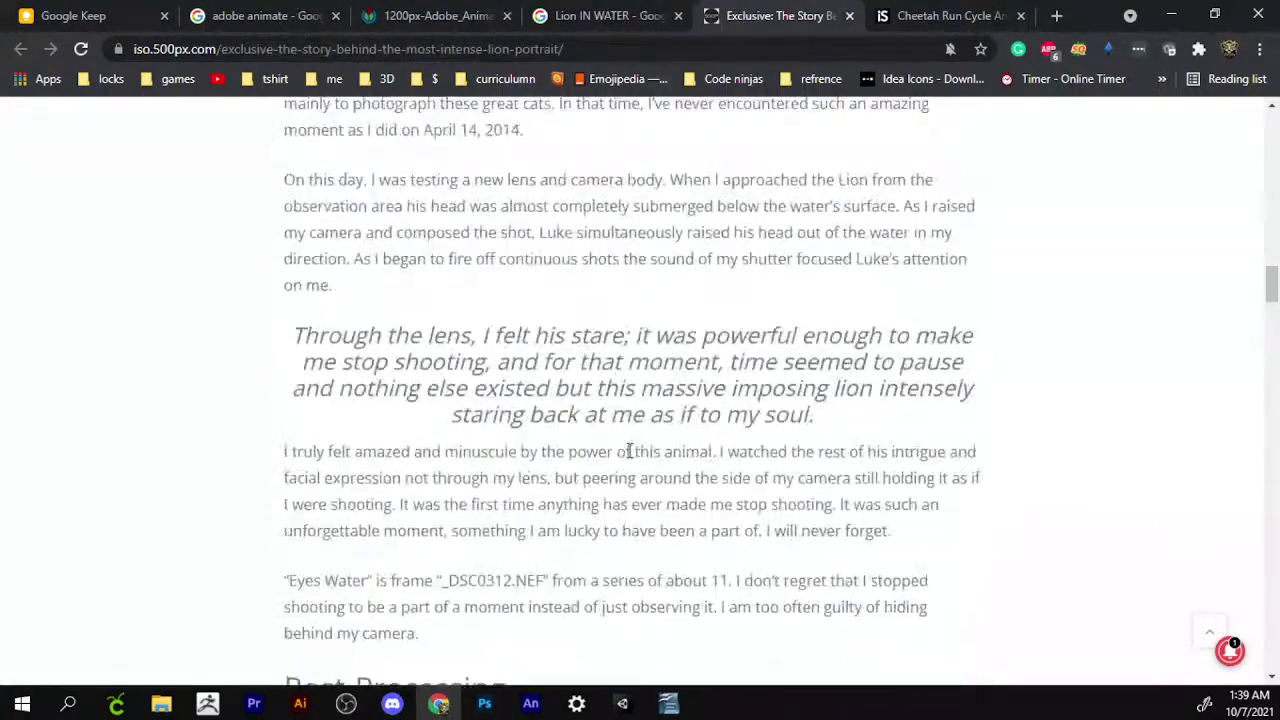
scroll(628, 455, "up", 5)
scroll(629, 460, "up", 4)
scroll(620, 470, "up", 5)
scroll(615, 474, "up", 3)
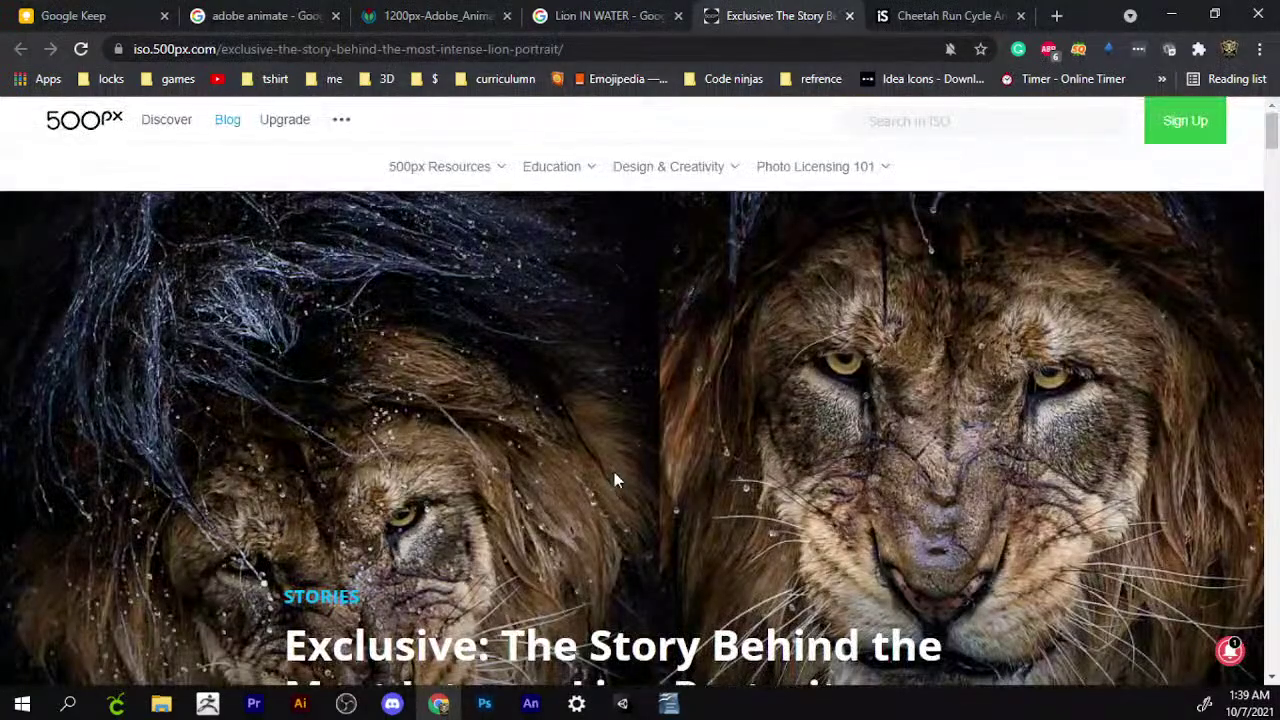
Copy the Most Intense Lion Portrait image from the Lion IN WATER results and return to Animate.
left_click(567, 12)
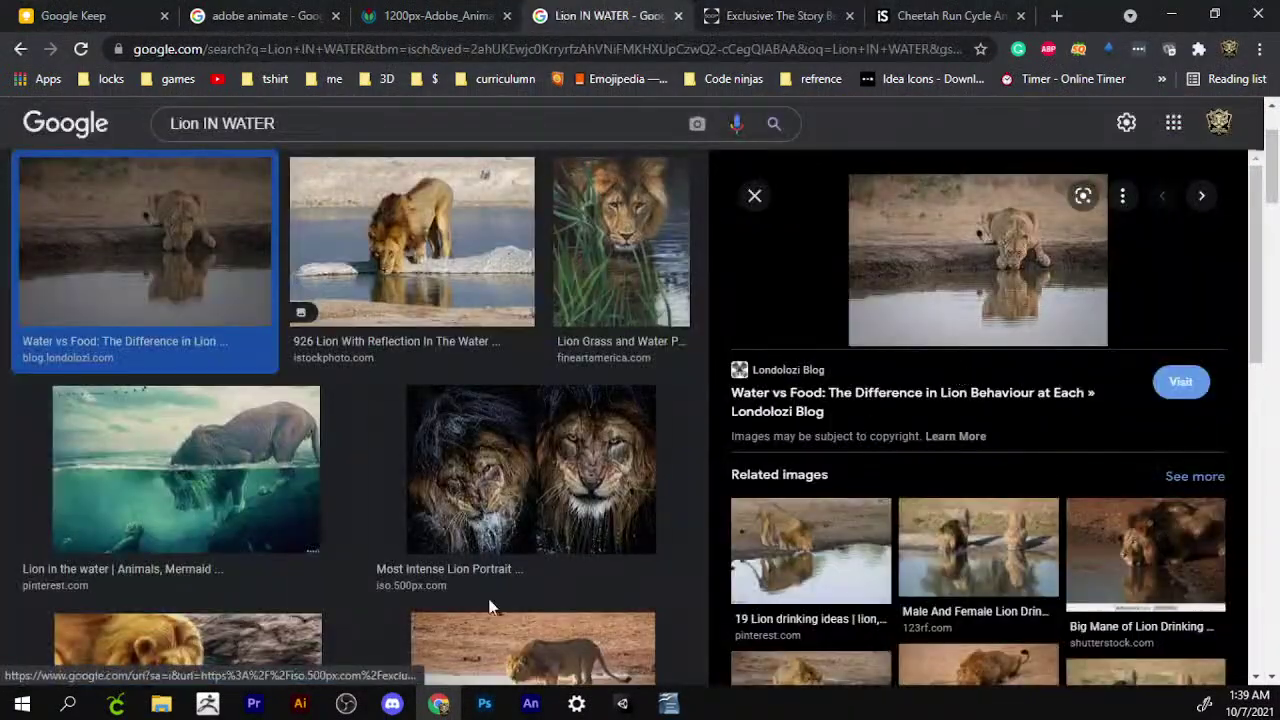
left_click(524, 499)
right_click(988, 326)
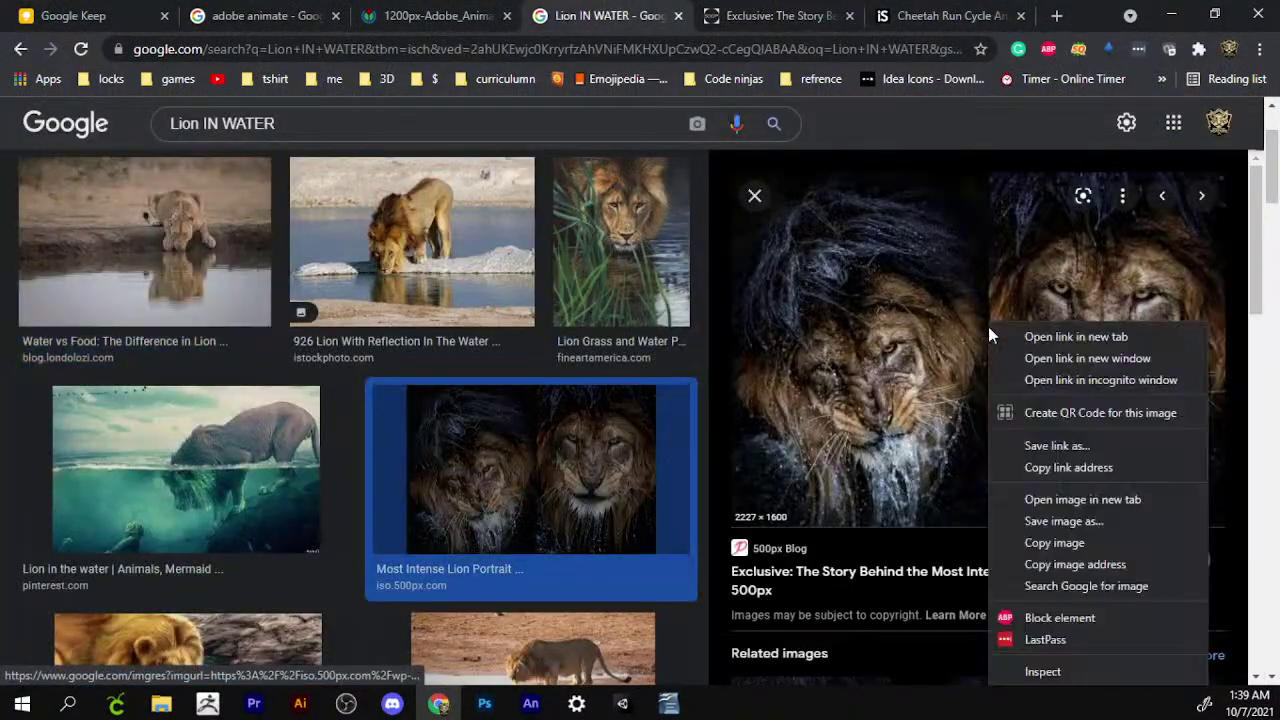
left_click(1100, 545)
right_click(1024, 394)
left_click(1116, 257)
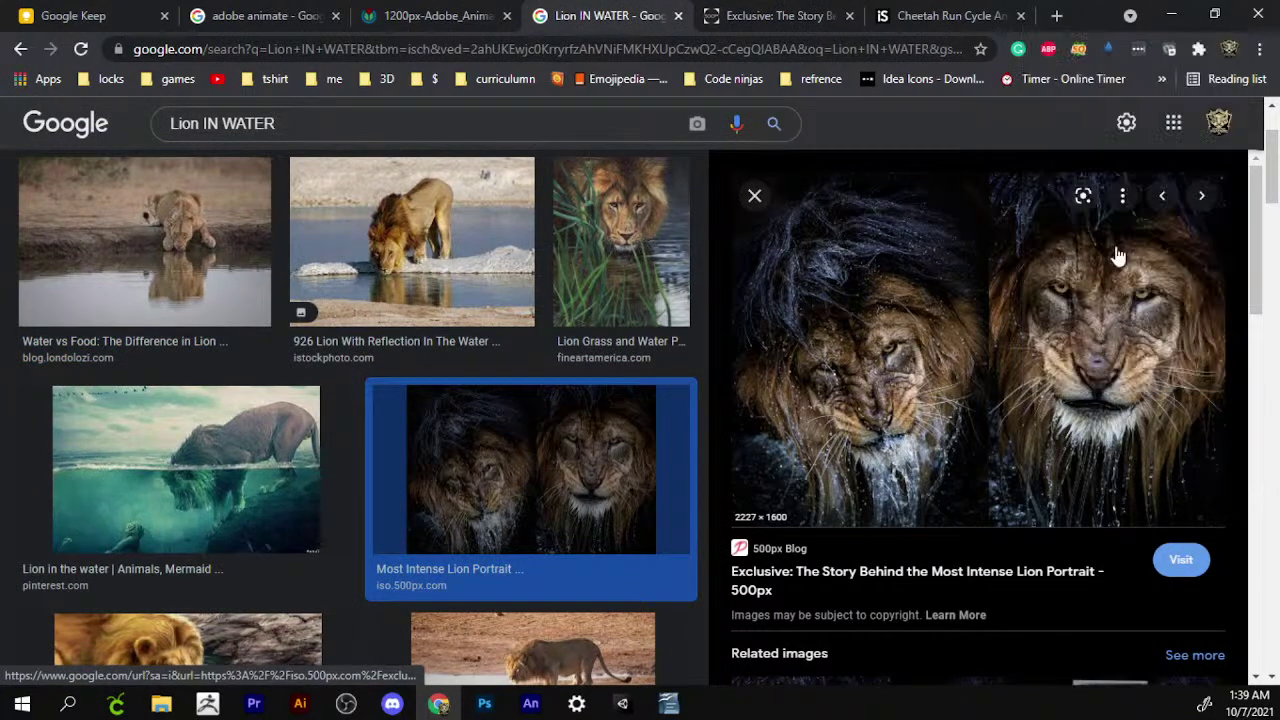
key("alt+Tab")
Paste the lion portrait centred on stage, scale it to about 718 × 516, then delete it.
scroll(628, 320, "up", 1)
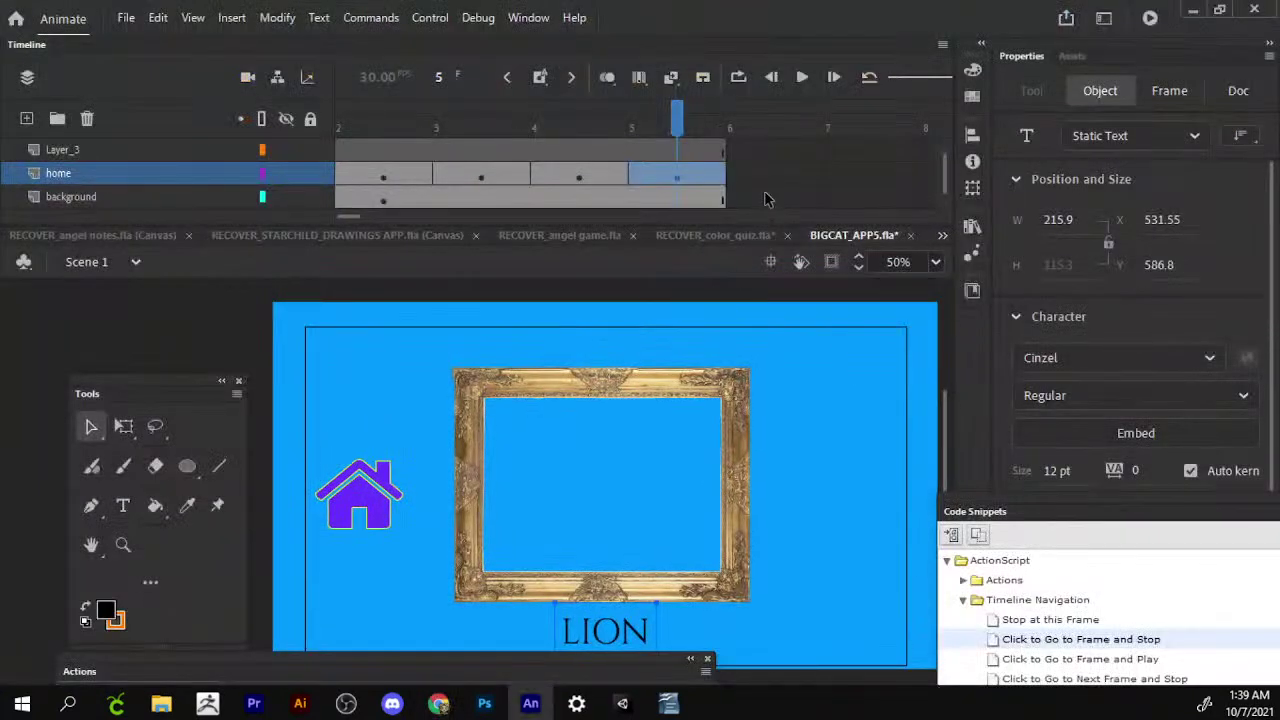
scroll(545, 305, "up", 2)
scroll(545, 305, "right", 2)
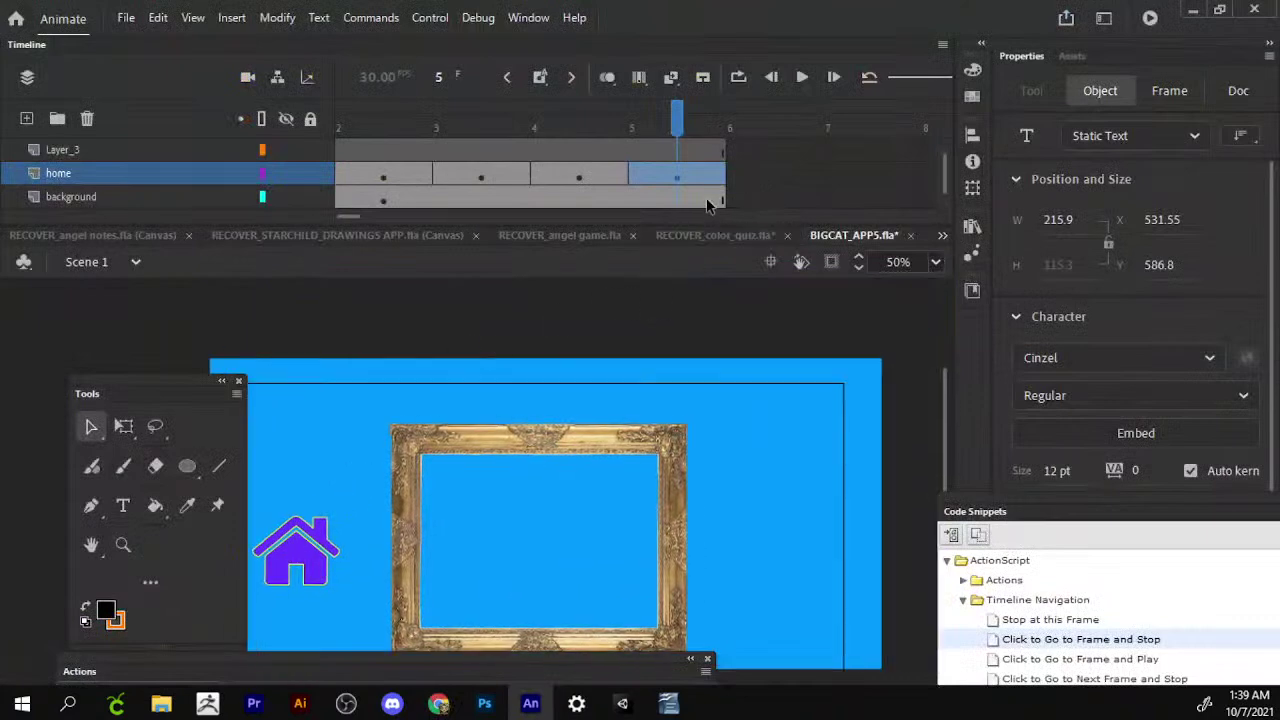
right_click(577, 329)
left_click(650, 375)
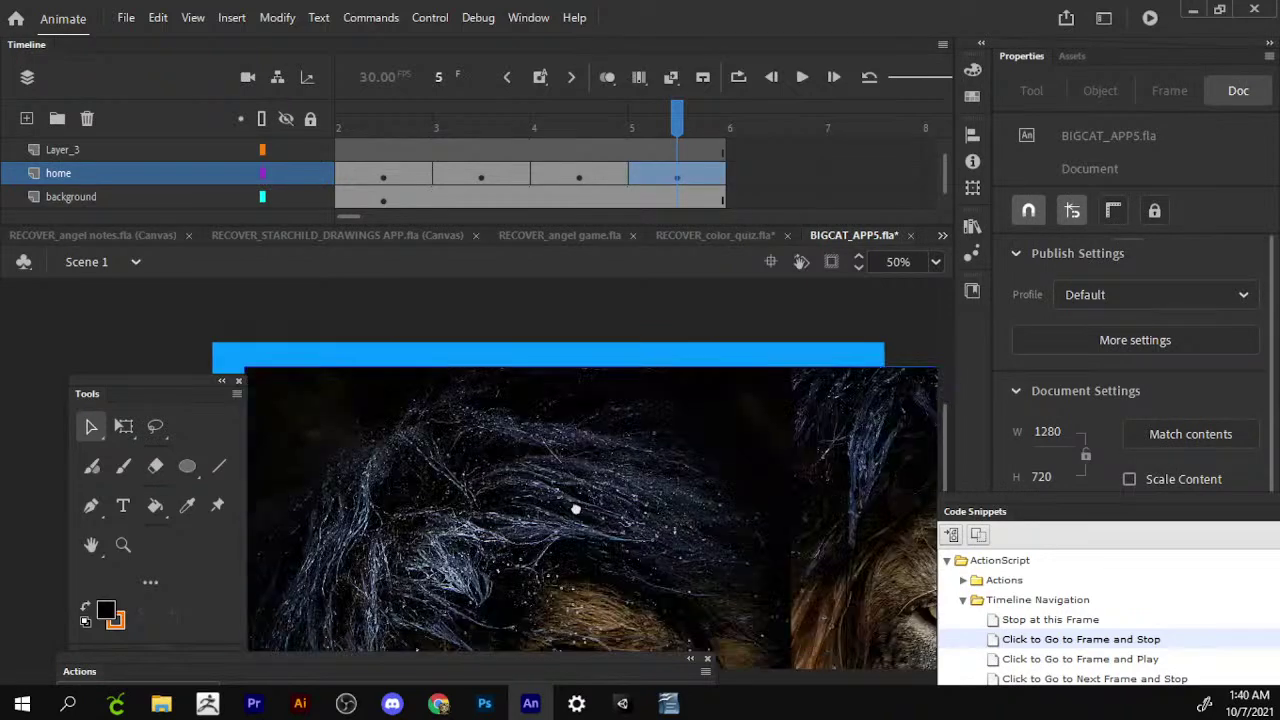
scroll(368, 374, "down", 5)
key("q")
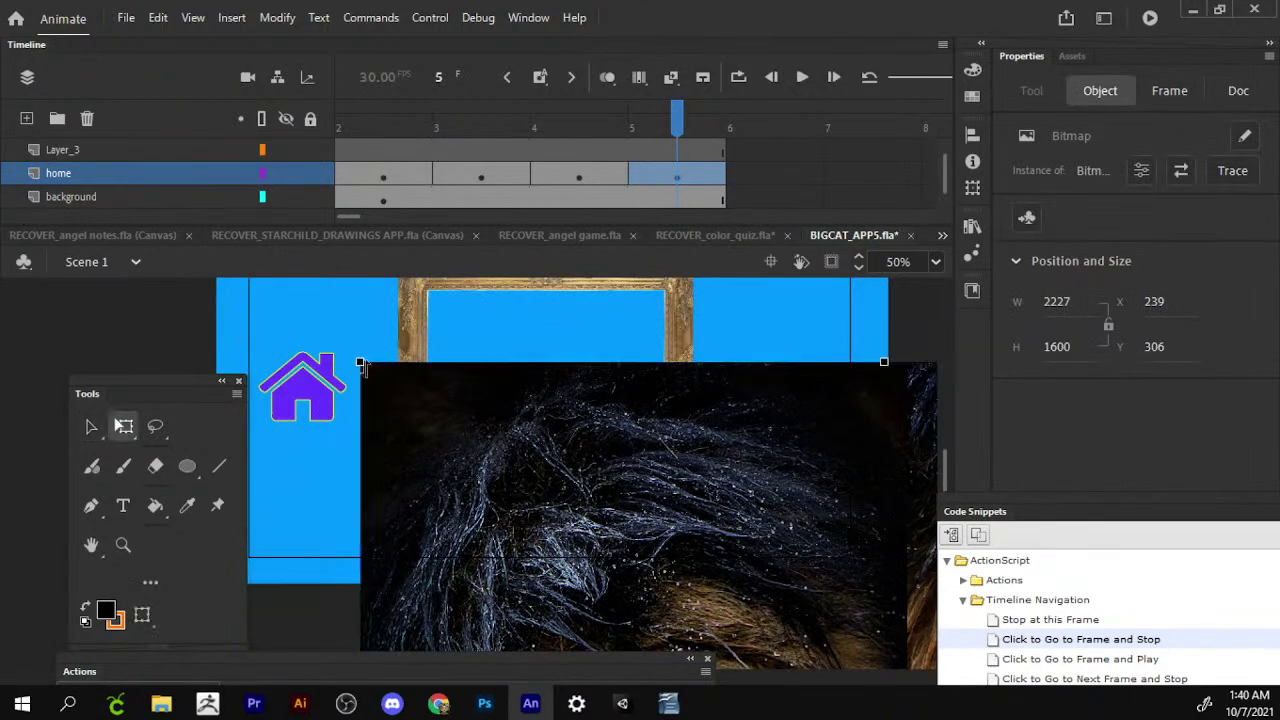
left_click_drag(365, 368, 710, 645)
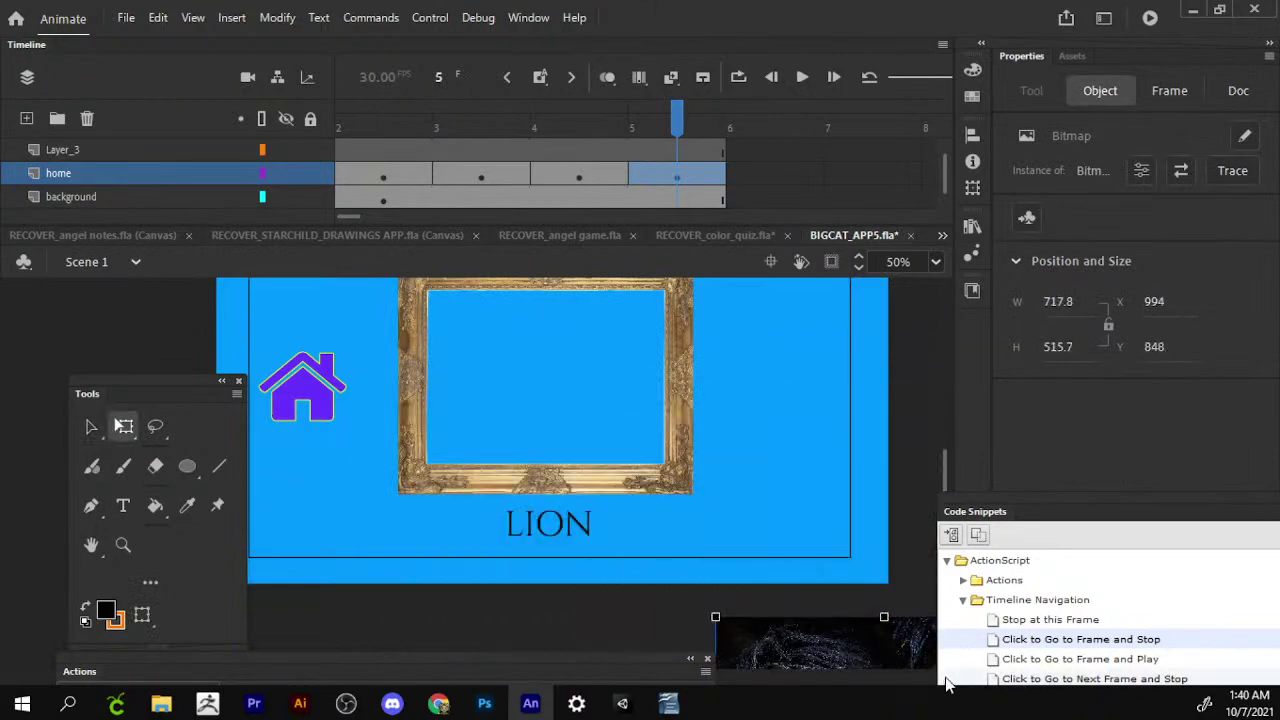
mouse_move(900, 660)
left_mouse_down()
mouse_move(596, 400)
mouse_move(572, 312)
left_mouse_up()
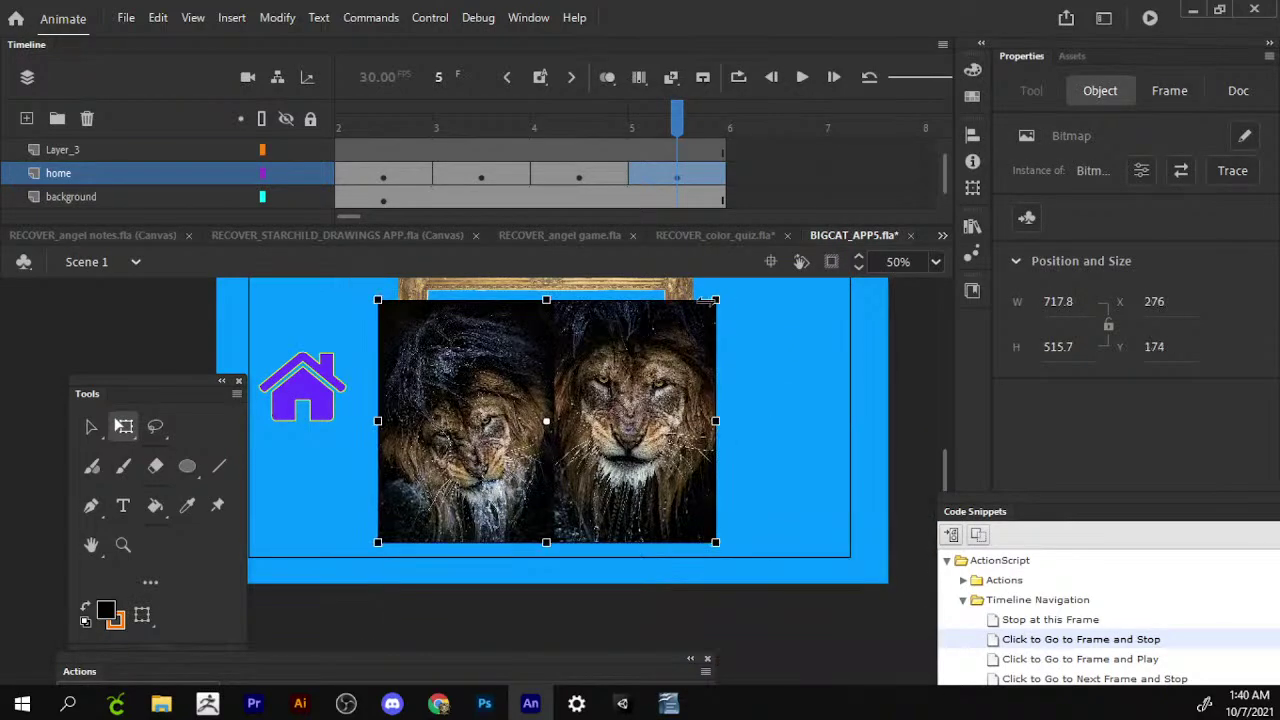
left_click_drag(708, 300, 714, 290)
key("Delete")
Preview the Lion With Reflection image result and browse neighbouring results.
key("alt+Tab")
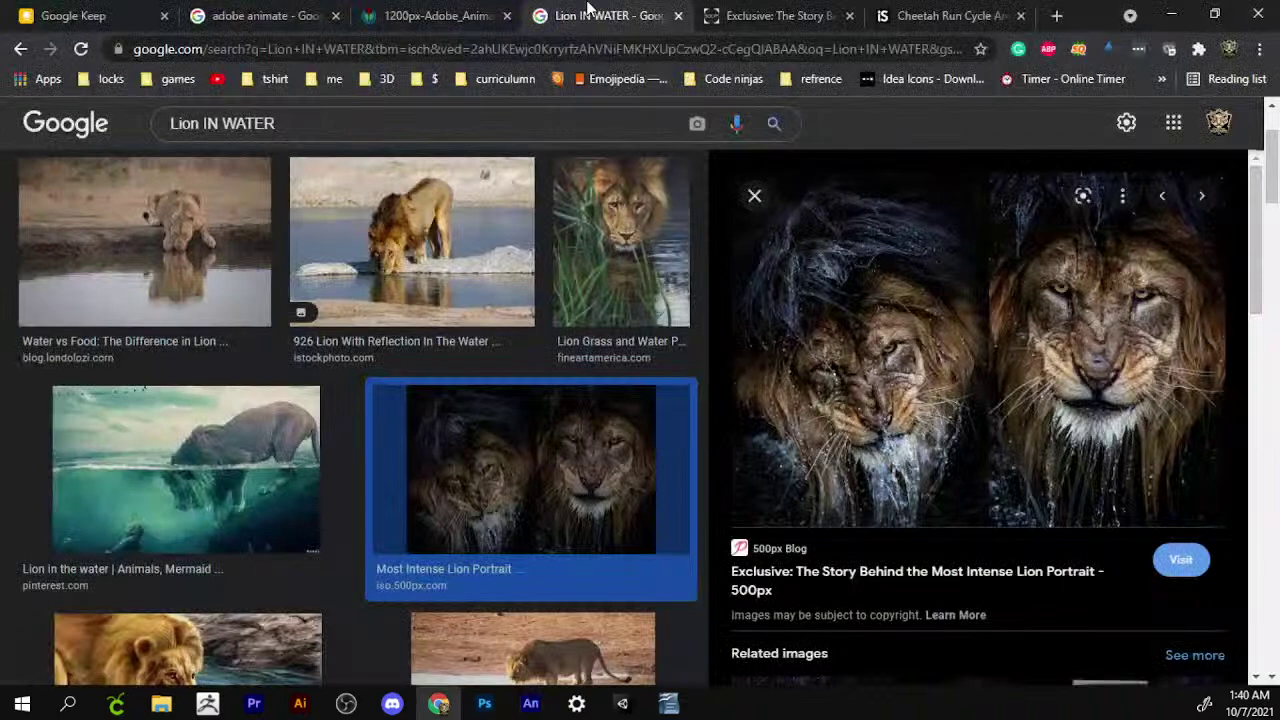
left_click(424, 228)
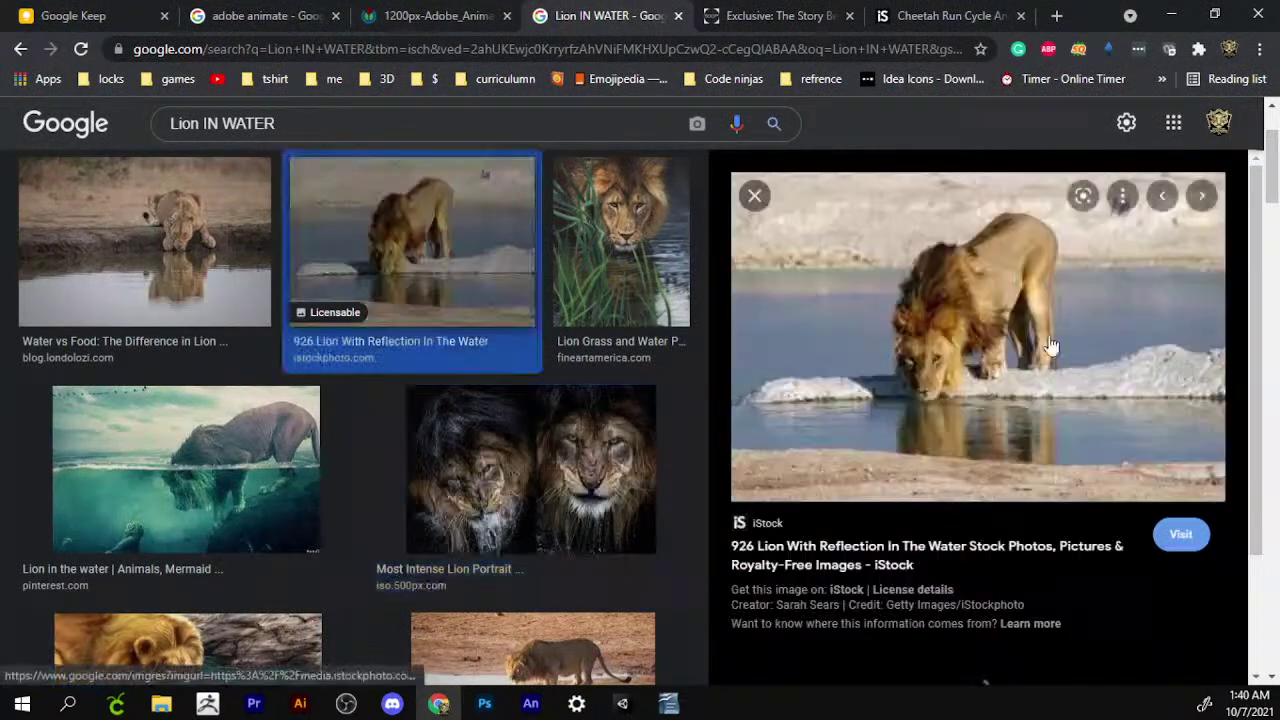
scroll(528, 372, "up", 2)
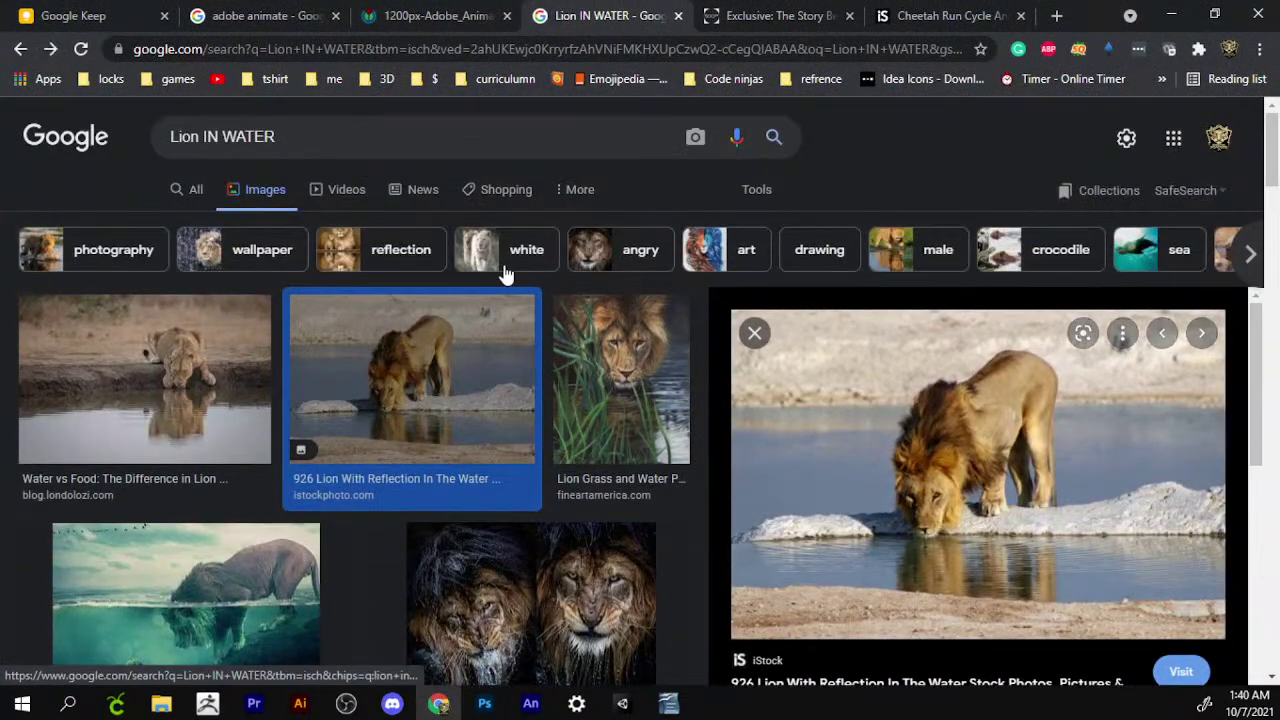
key("Right")
key("Right")
key("Right")
key("Left")
key("Left")
key("Left")
key("Escape")
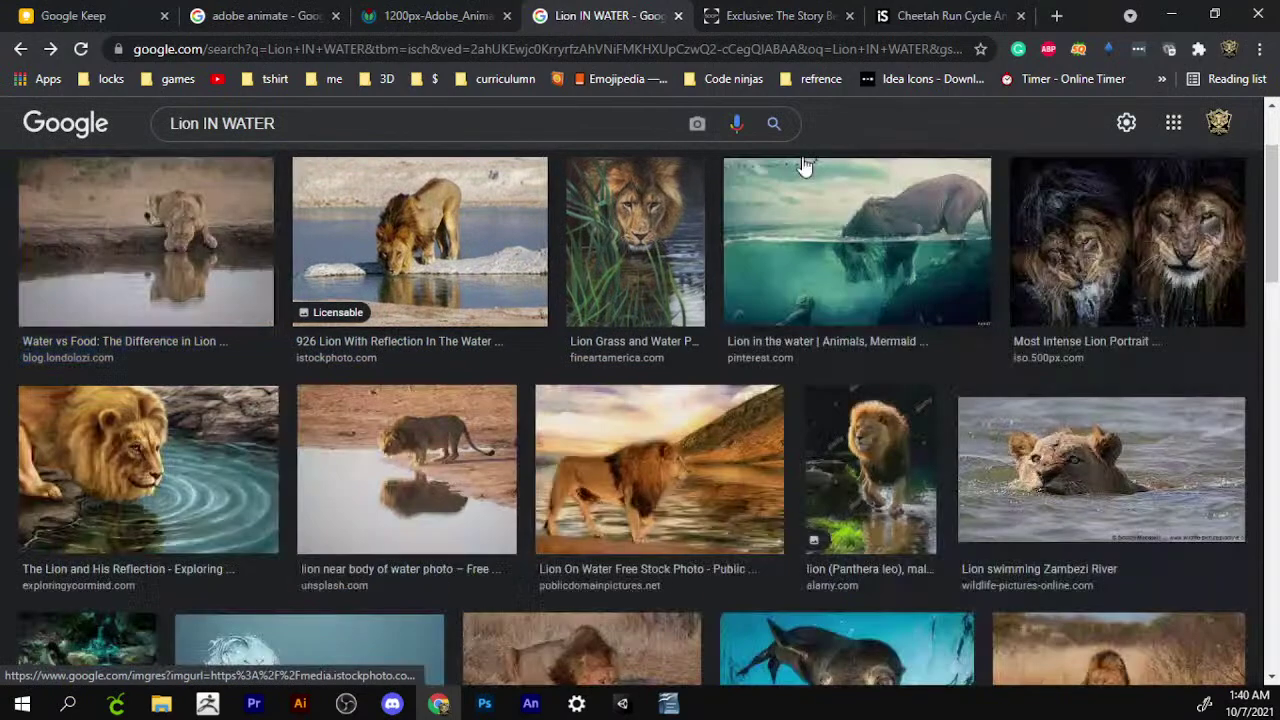
Return to the 'Lion photographer' results and preview the roaring and calm lion images.
key("alt+Left")
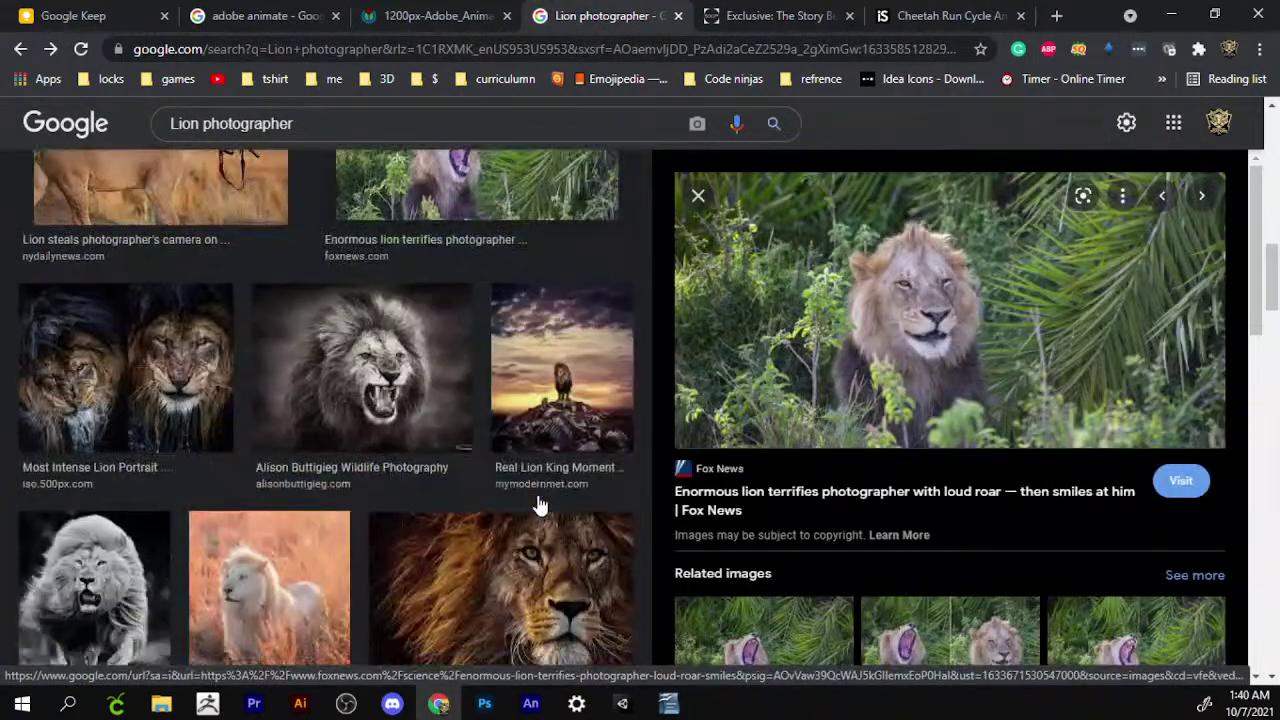
scroll(538, 503, "up", 3)
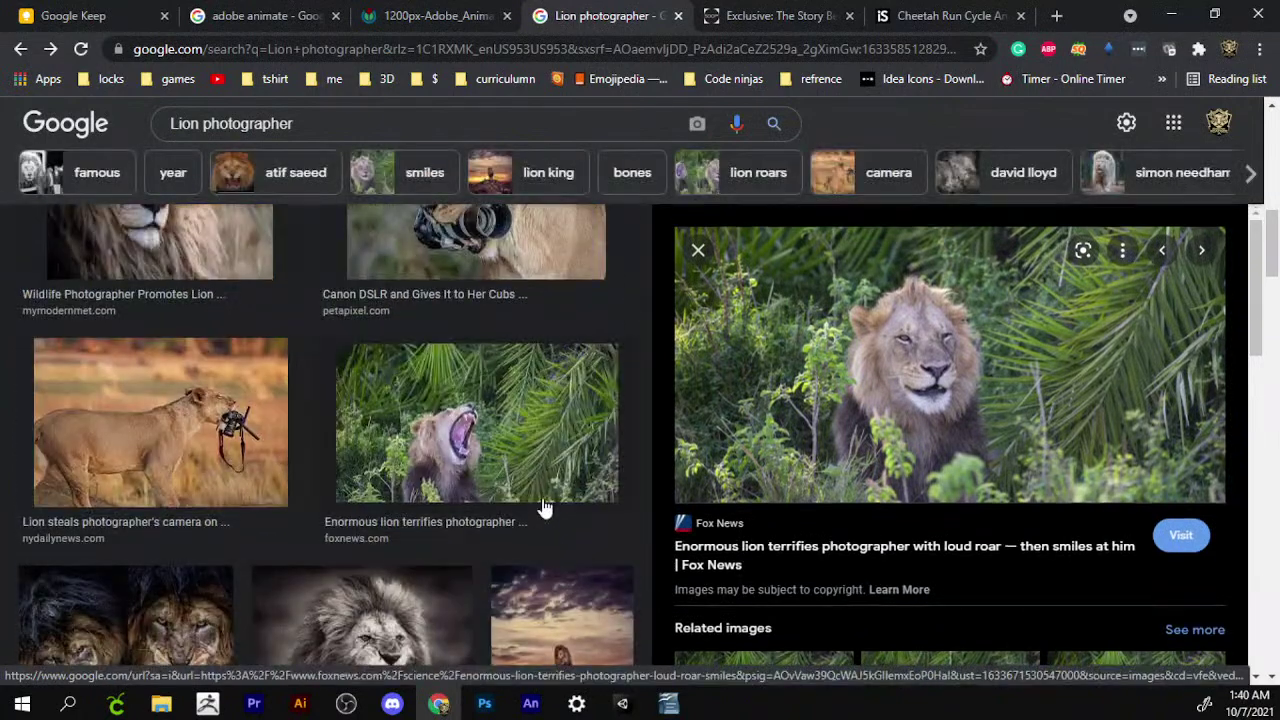
left_click(500, 443)
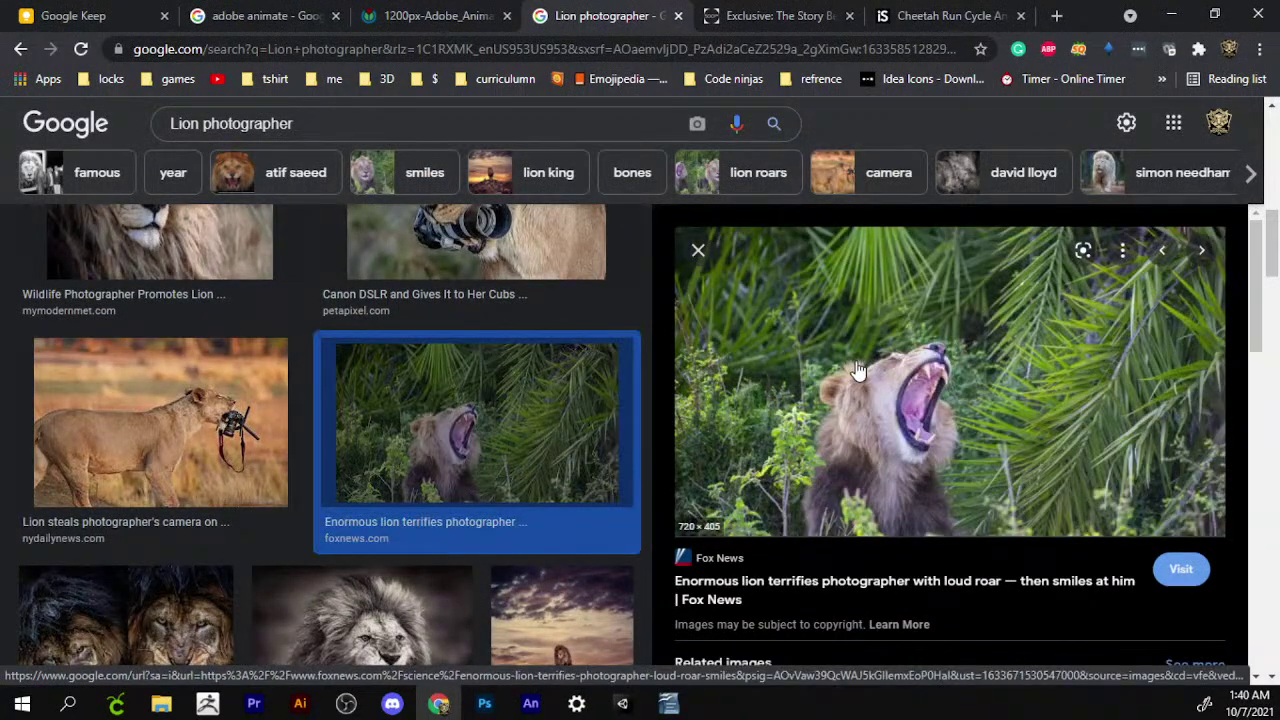
scroll(870, 372, "down", 2)
scroll(885, 374, "down", 2)
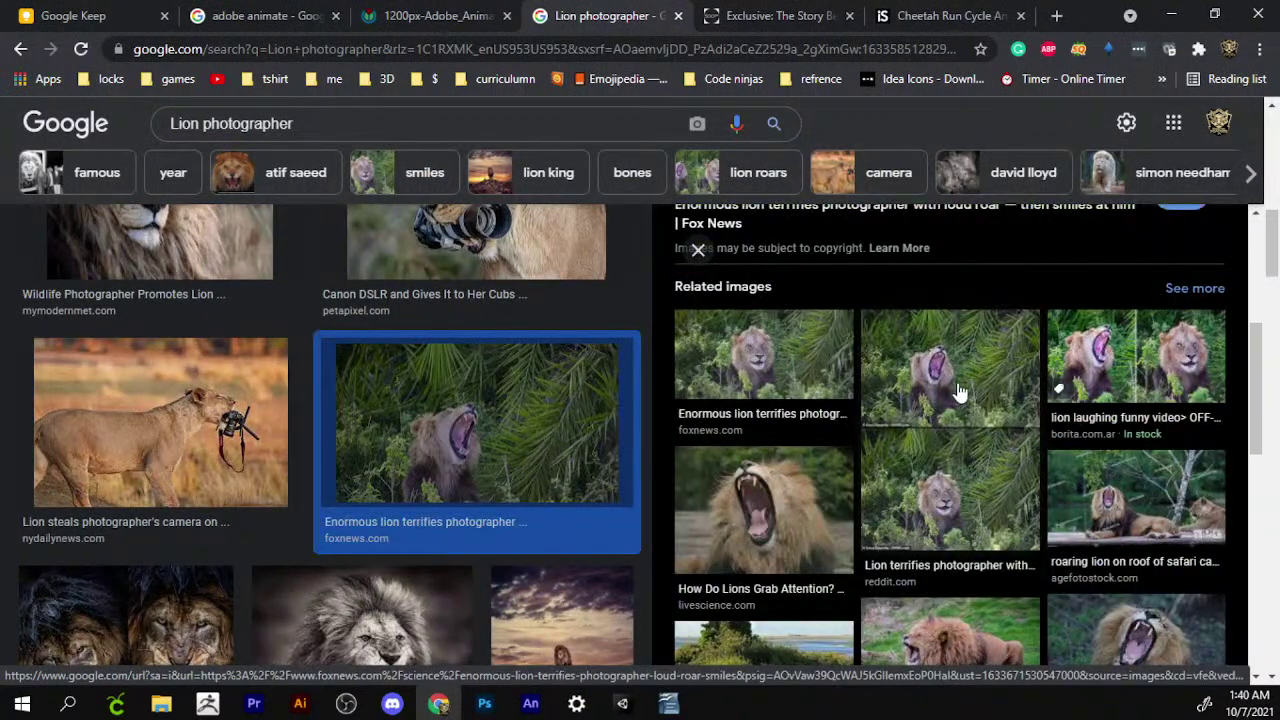
left_click(808, 375)
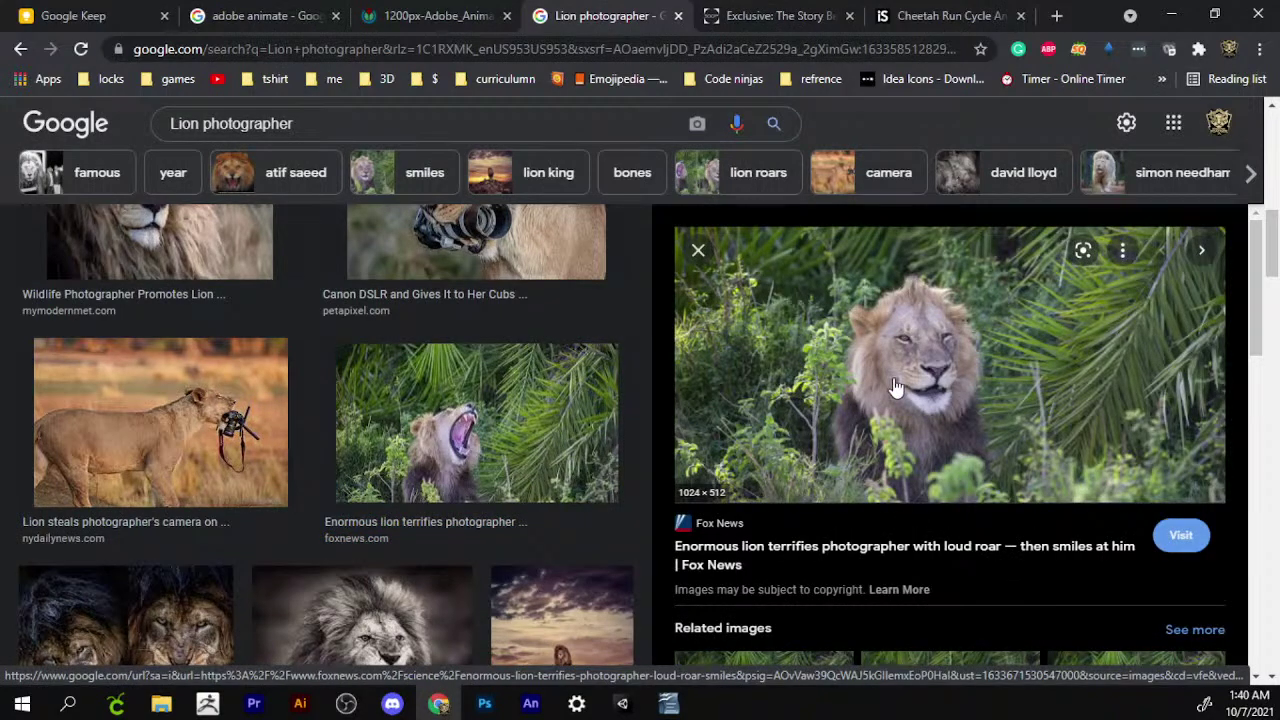
scroll(457, 429, "down", 3)
scroll(386, 463, "down", 2)
scroll(348, 480, "down", 2)
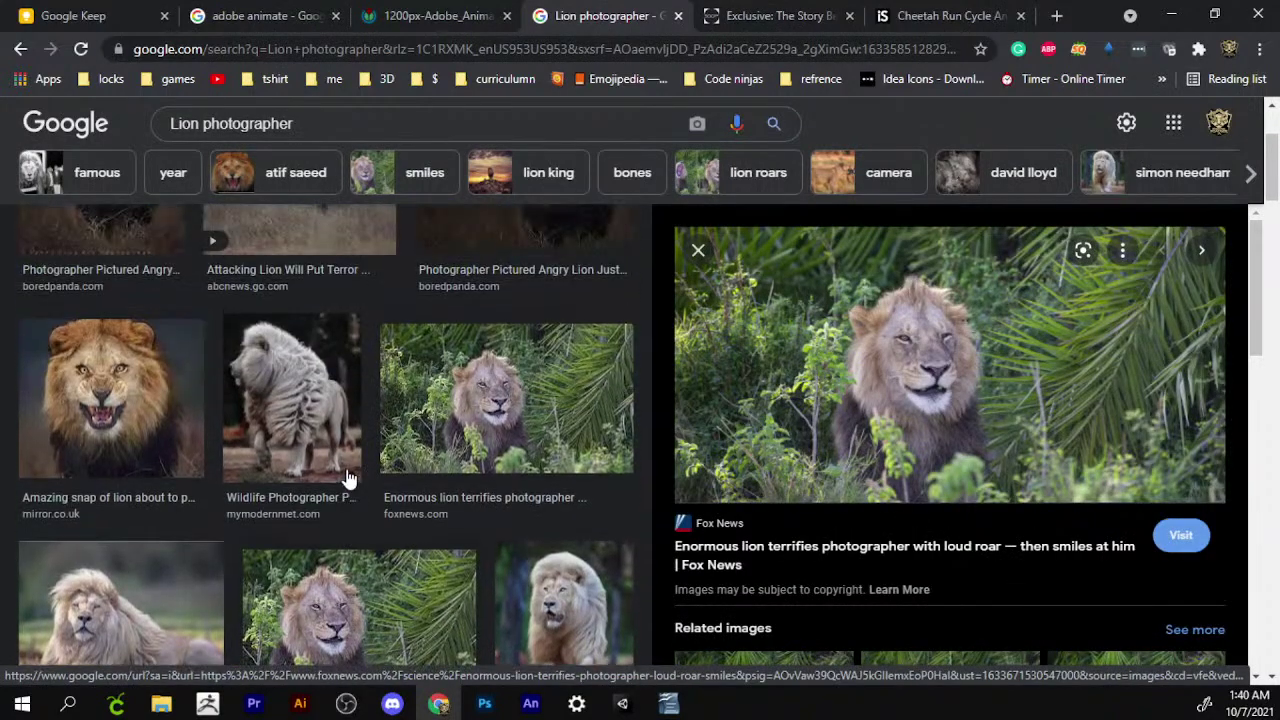
scroll(360, 472, "up", 3)
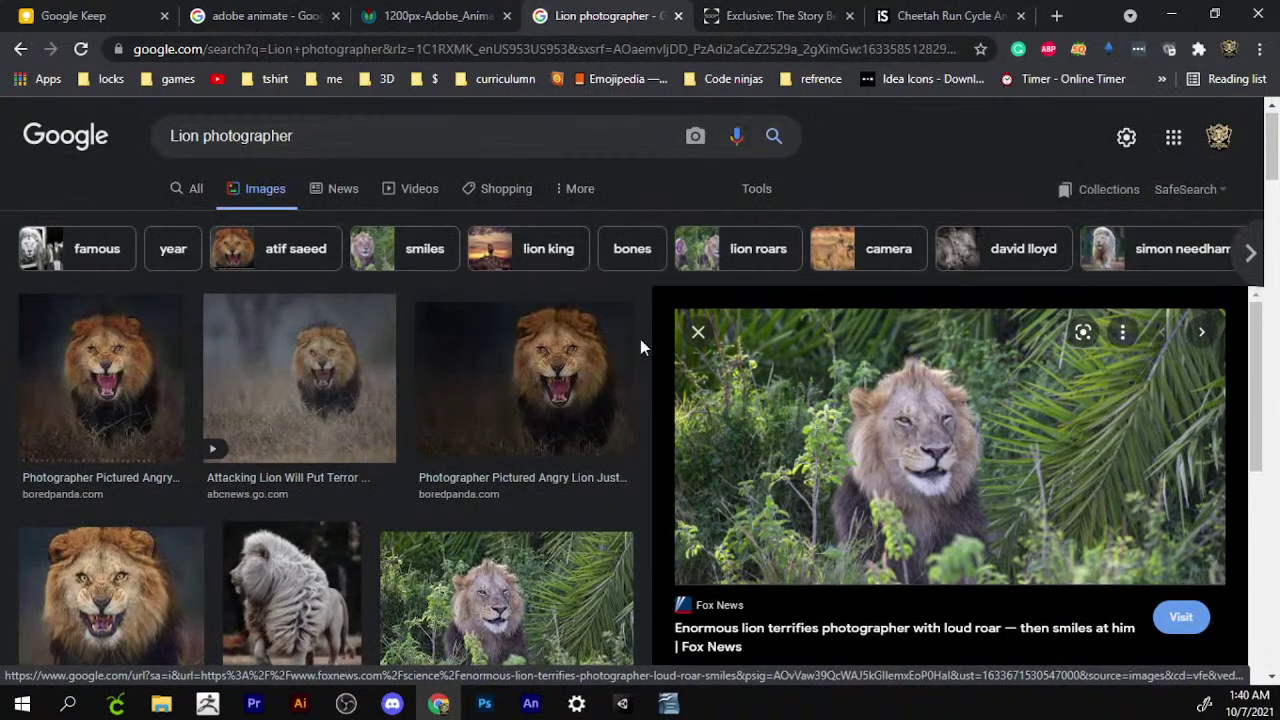
Copy the Bored Panda angry lion photo from its preview.
left_click(480, 386)
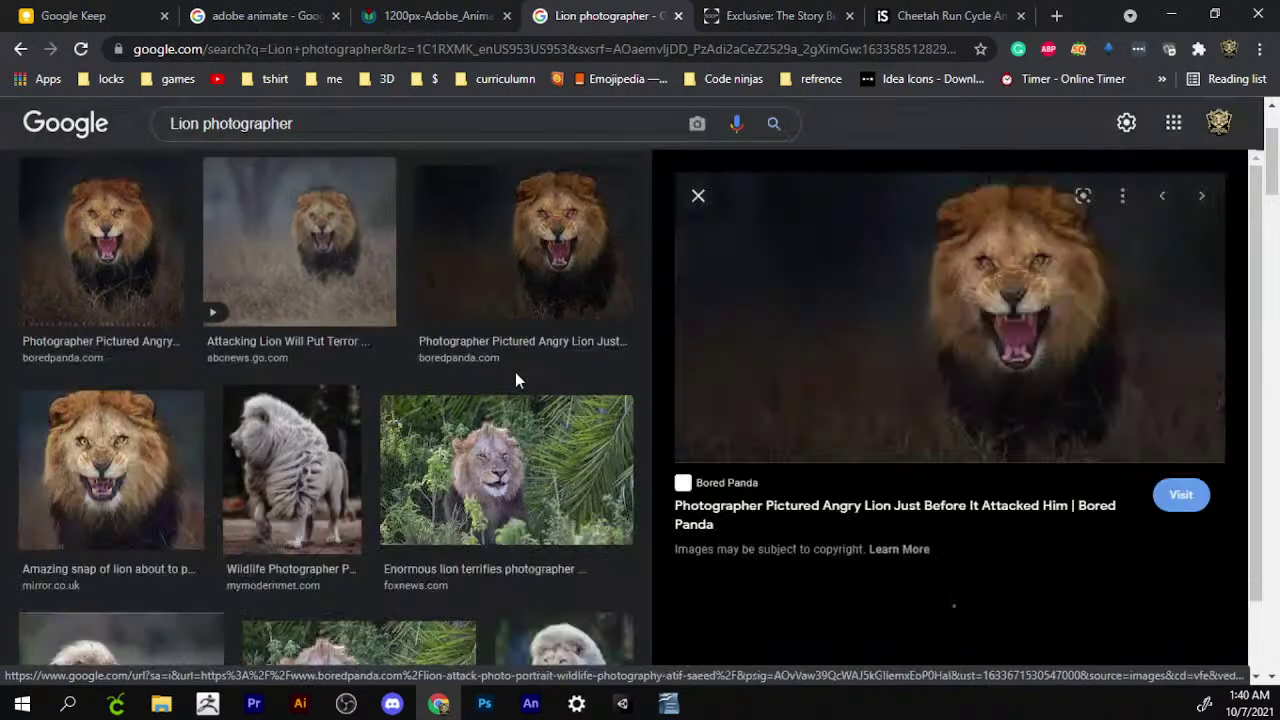
right_click(1086, 351)
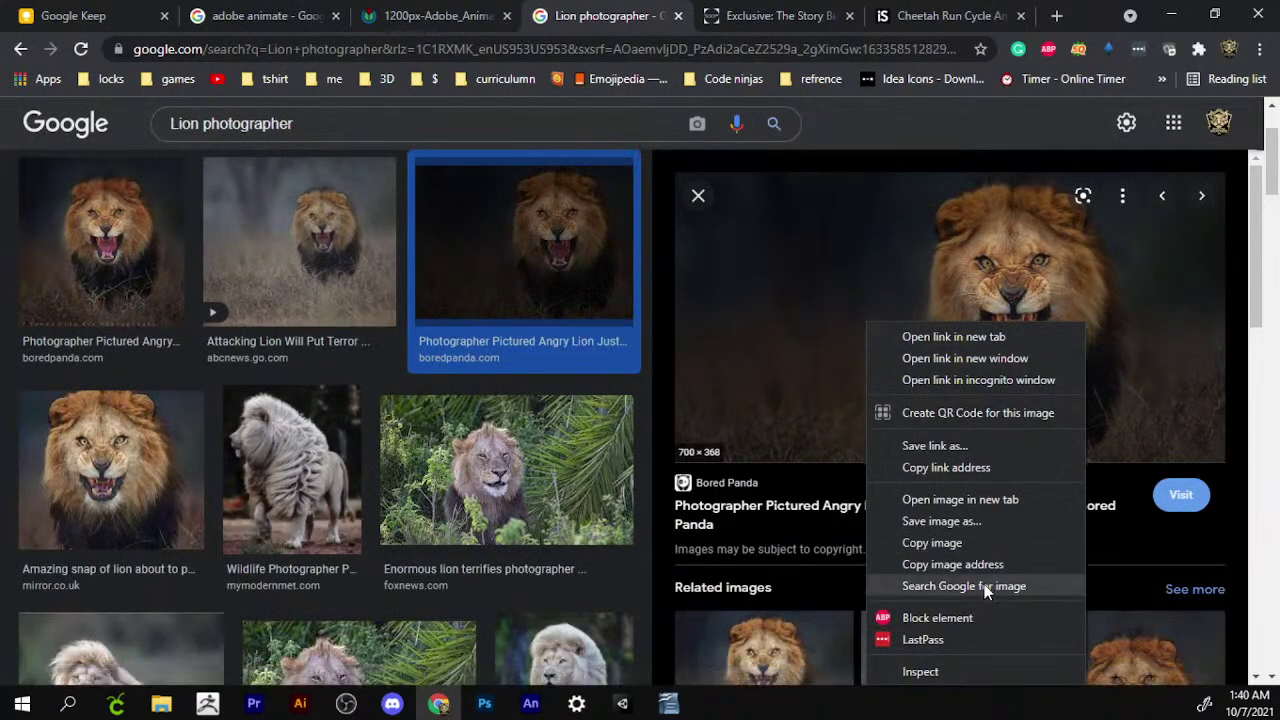
left_click(985, 548)
key("alt+Tab")
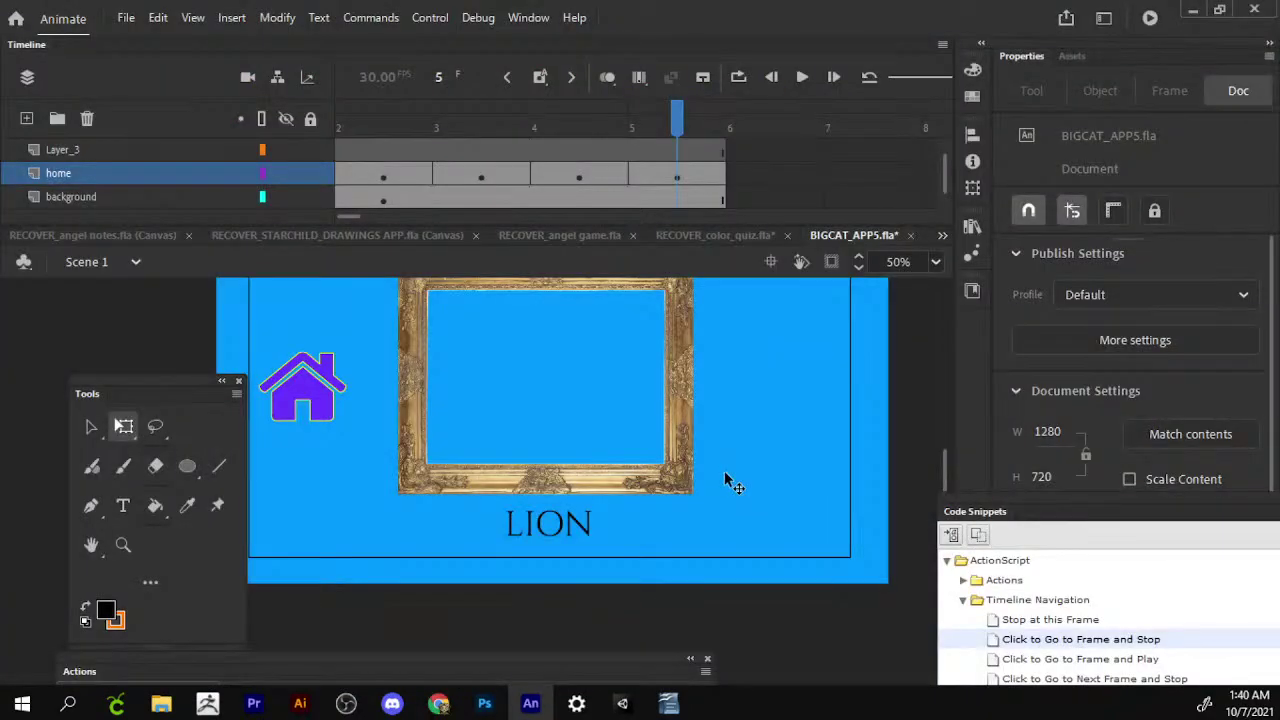
Paste the angry lion photo and fit it inside the LION screen's gold frame.
key("ctrl+v")
mouse_move(626, 418)
left_mouse_down()
mouse_move(711, 327)
mouse_move(693, 319)
left_mouse_up()
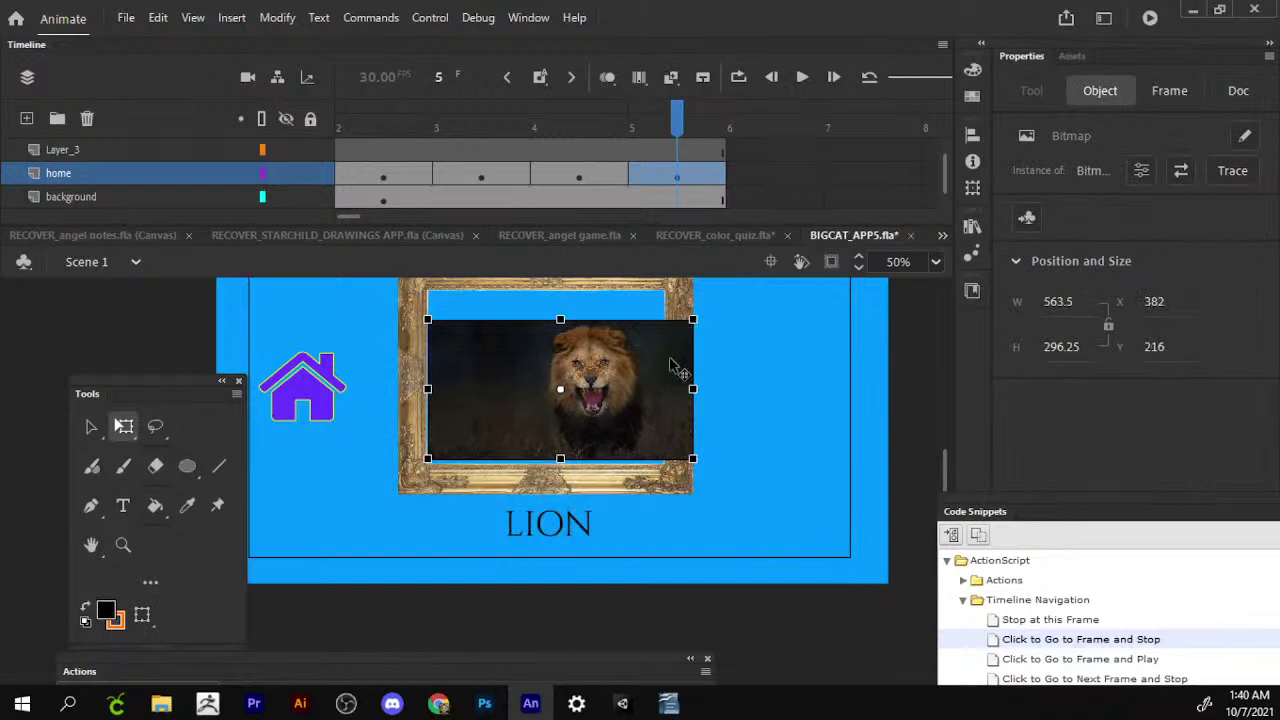
left_click_drag(679, 370, 666, 361)
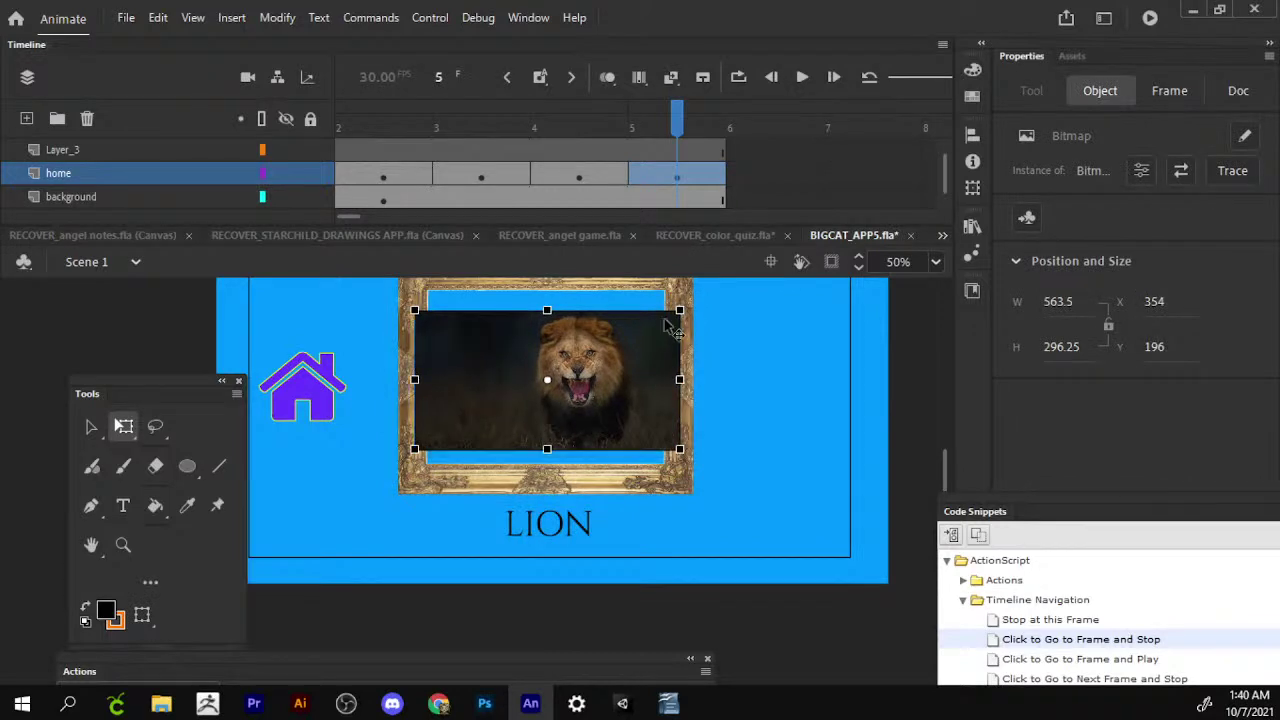
left_click_drag(679, 310, 672, 312)
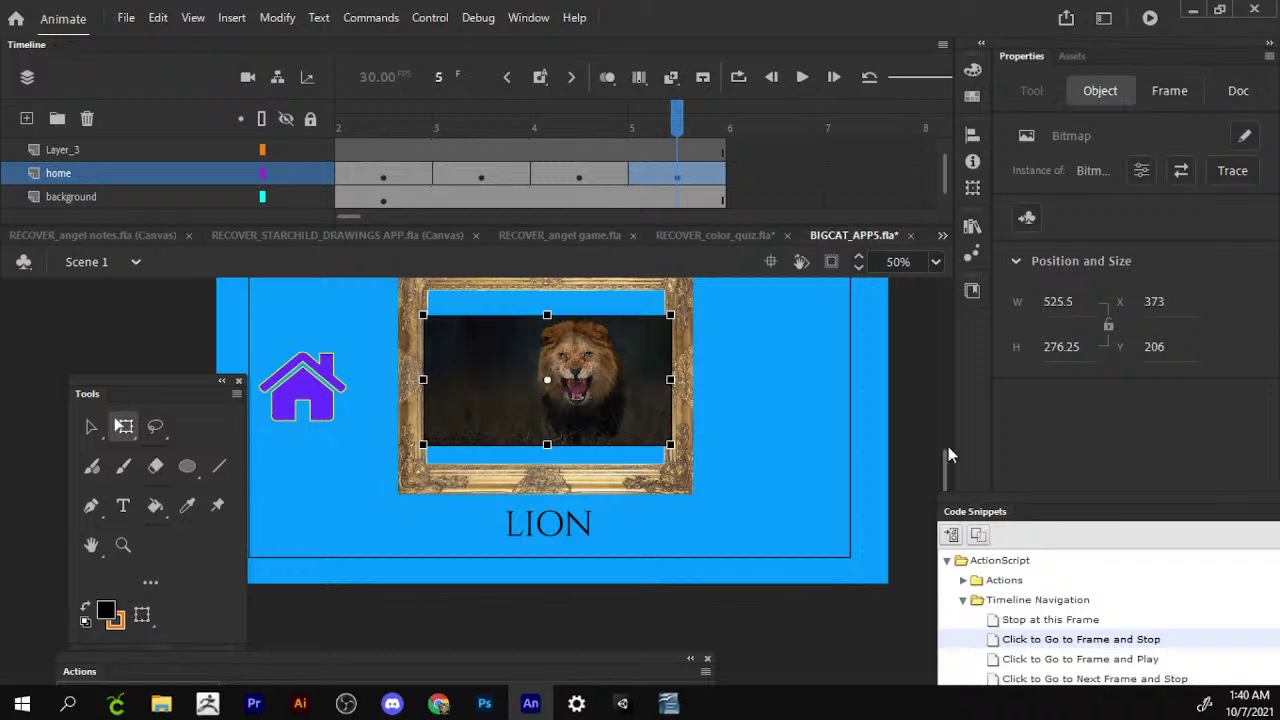
scroll(591, 425, "up", 1)
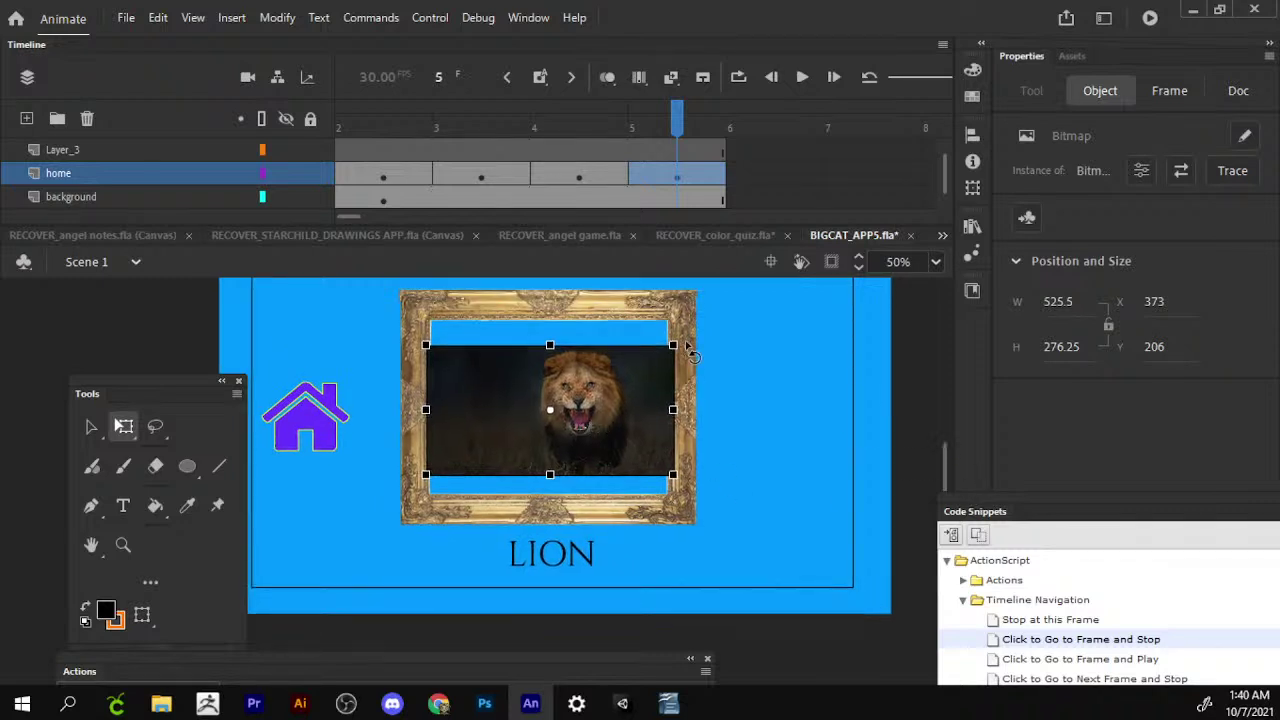
left_click(866, 360)
scroll(890, 366, "up", 1)
left_click(908, 375)
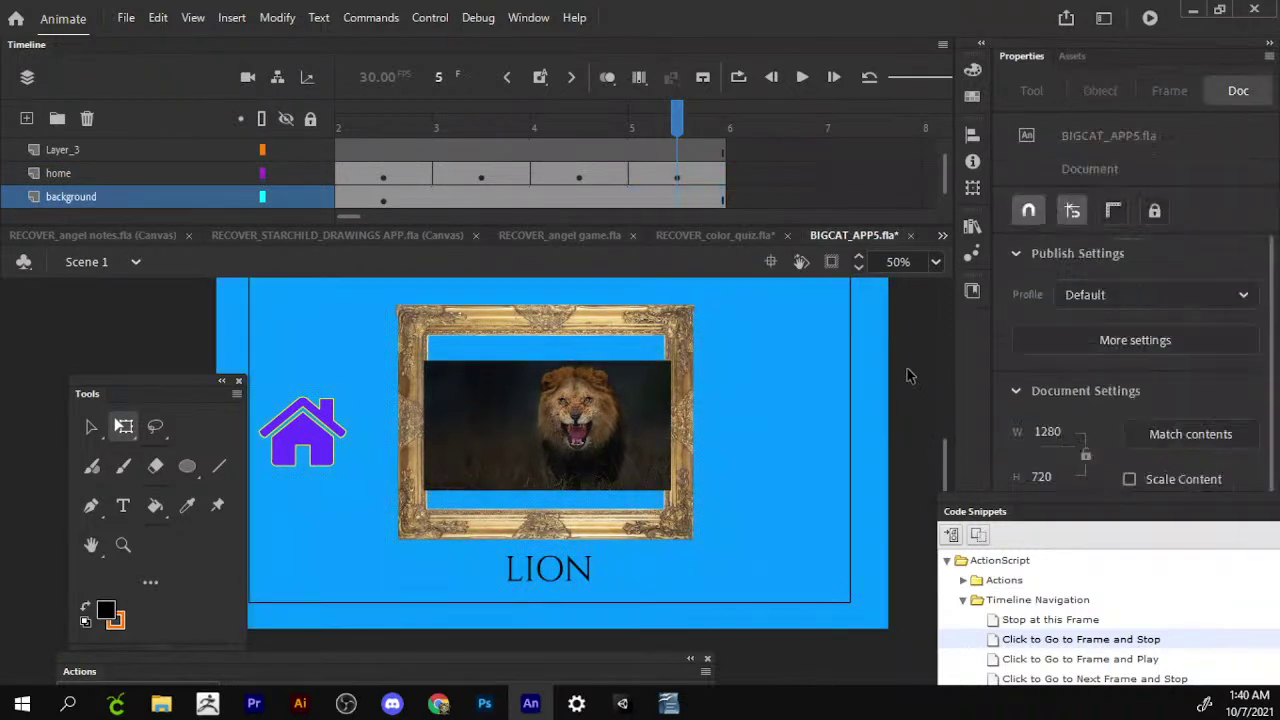
Reselect the lion photo and delete it from the frame.
scroll(905, 400, "up", 2)
scroll(660, 550, "down", 1)
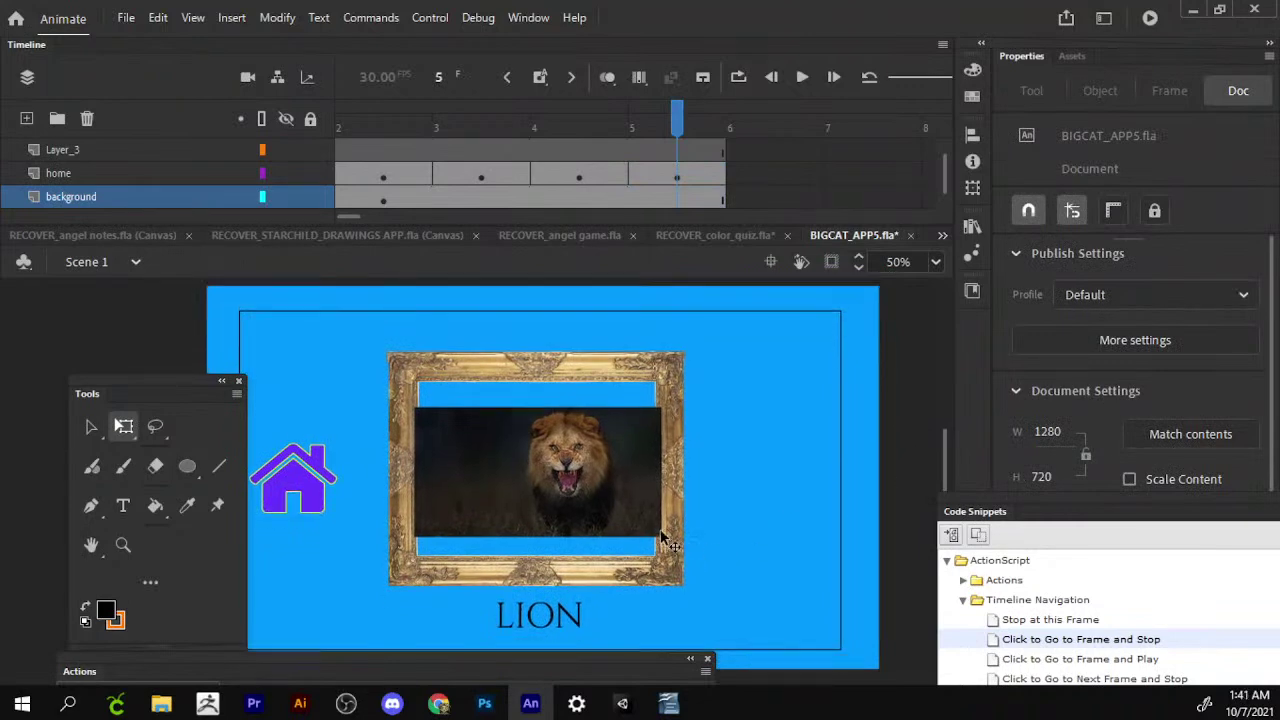
left_click(585, 428)
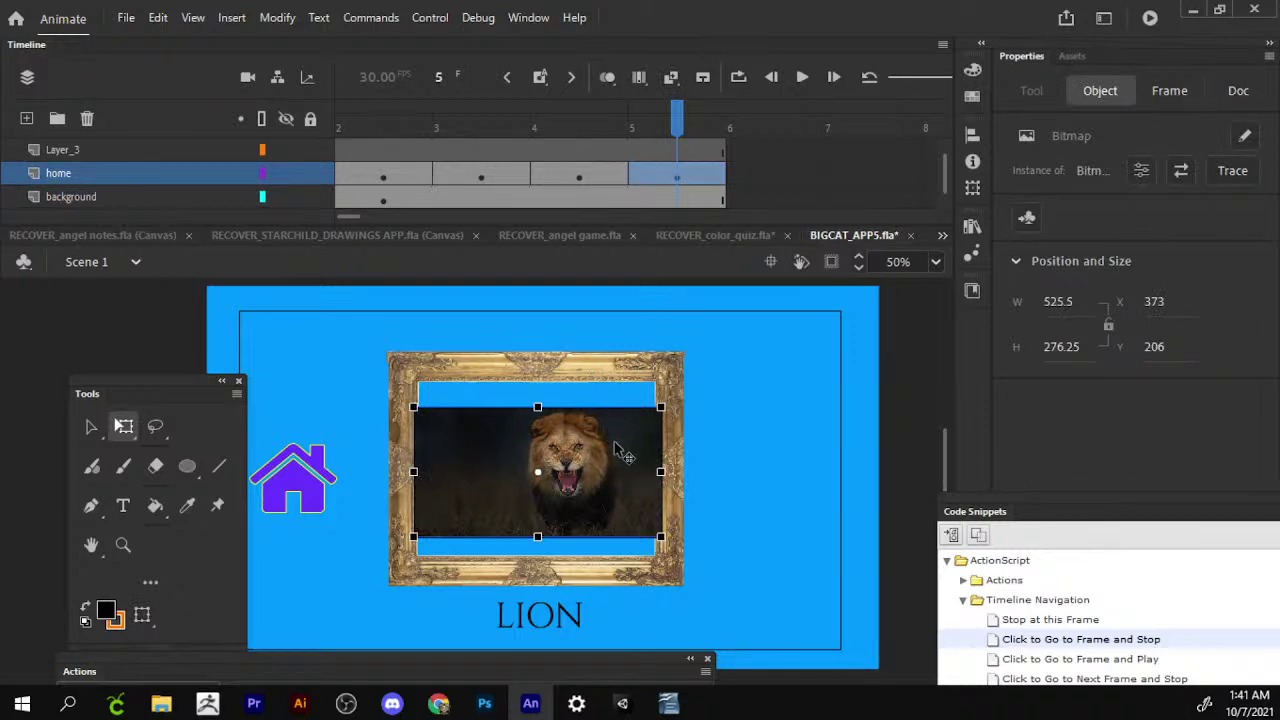
key("Delete")
Change the Google Images search to 'Lion roar'.
key("alt+Tab")
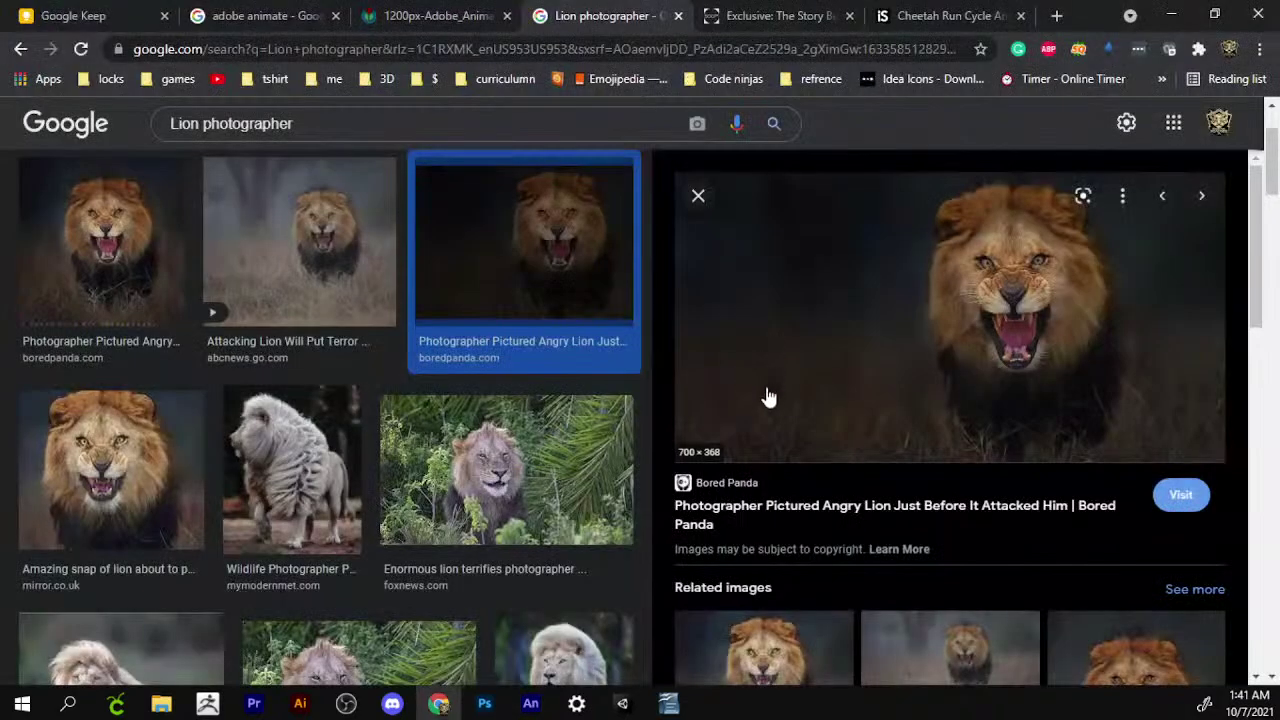
scroll(510, 500, "up", 2)
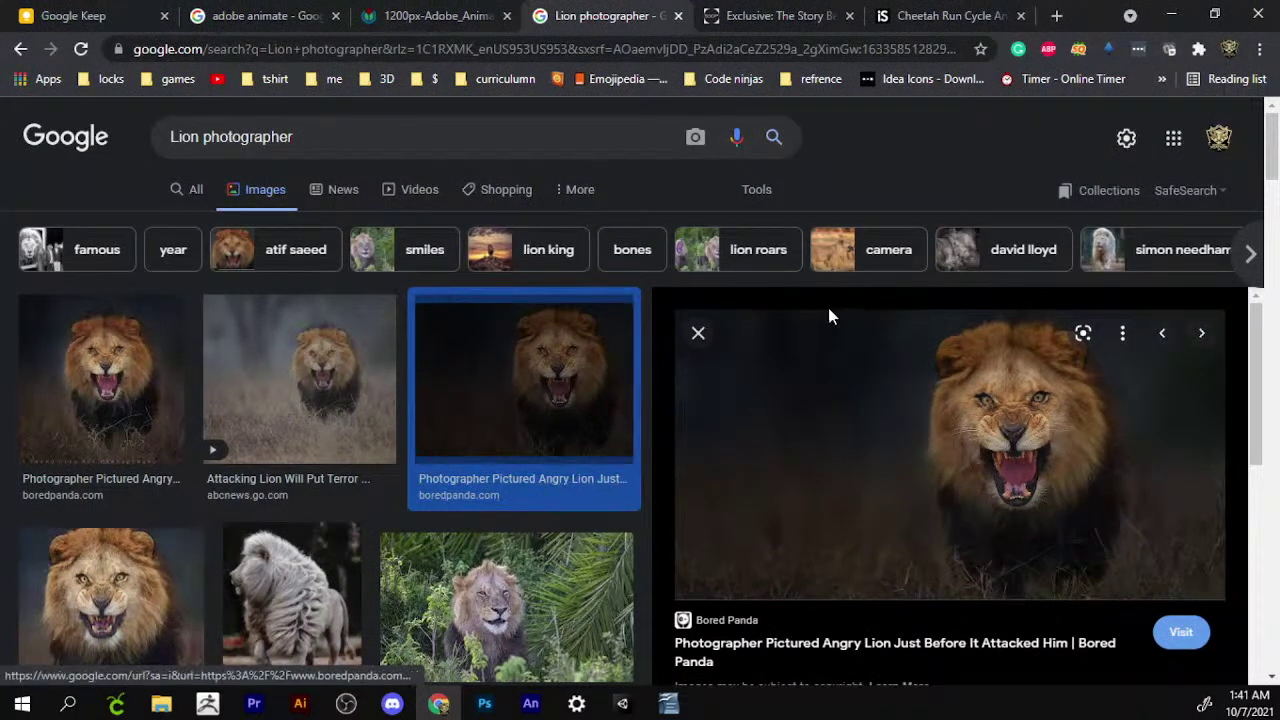
double_click(248, 136)
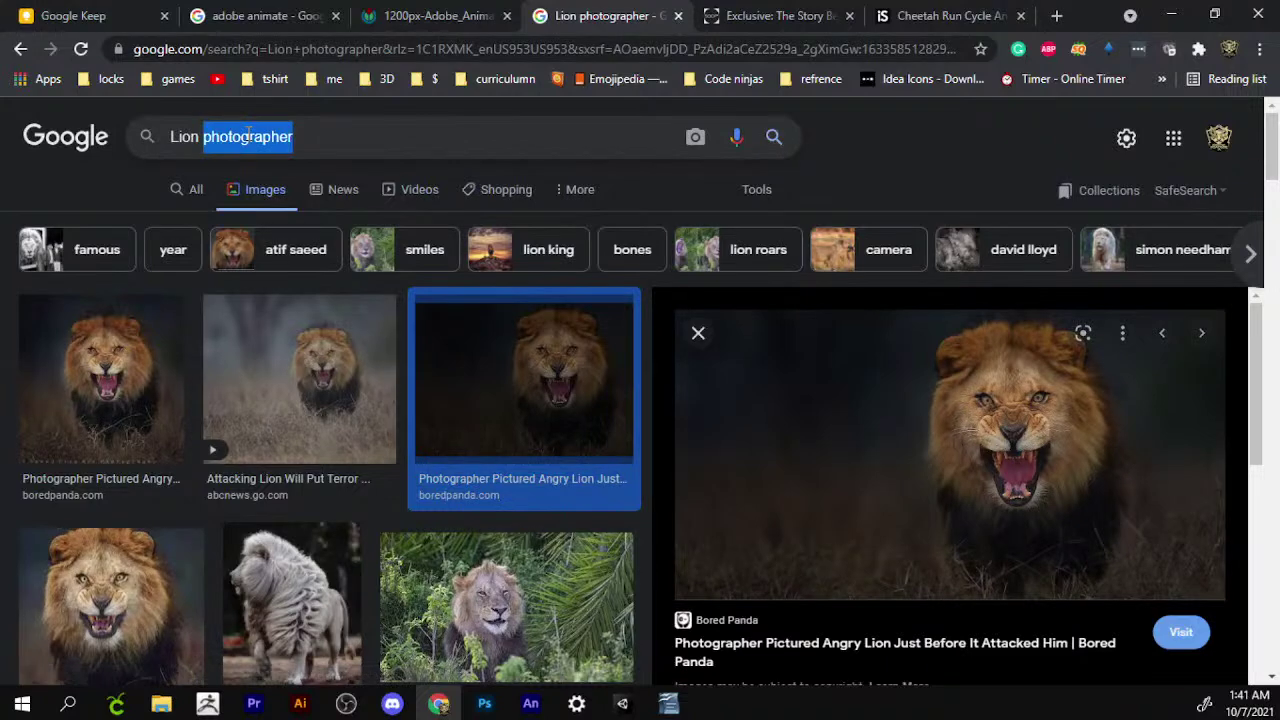
type("roar")
key("Return")
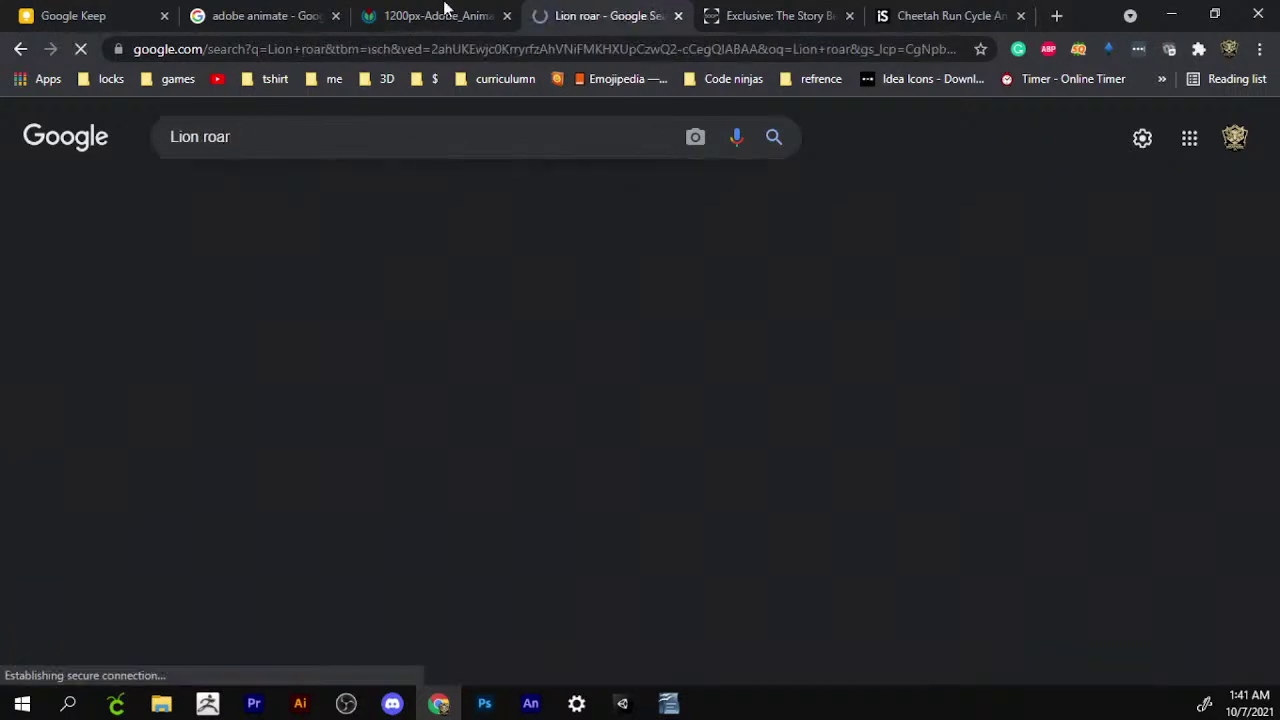
Copy the photo of the roaring lion lying on grass.
scroll(560, 423, "down", 1)
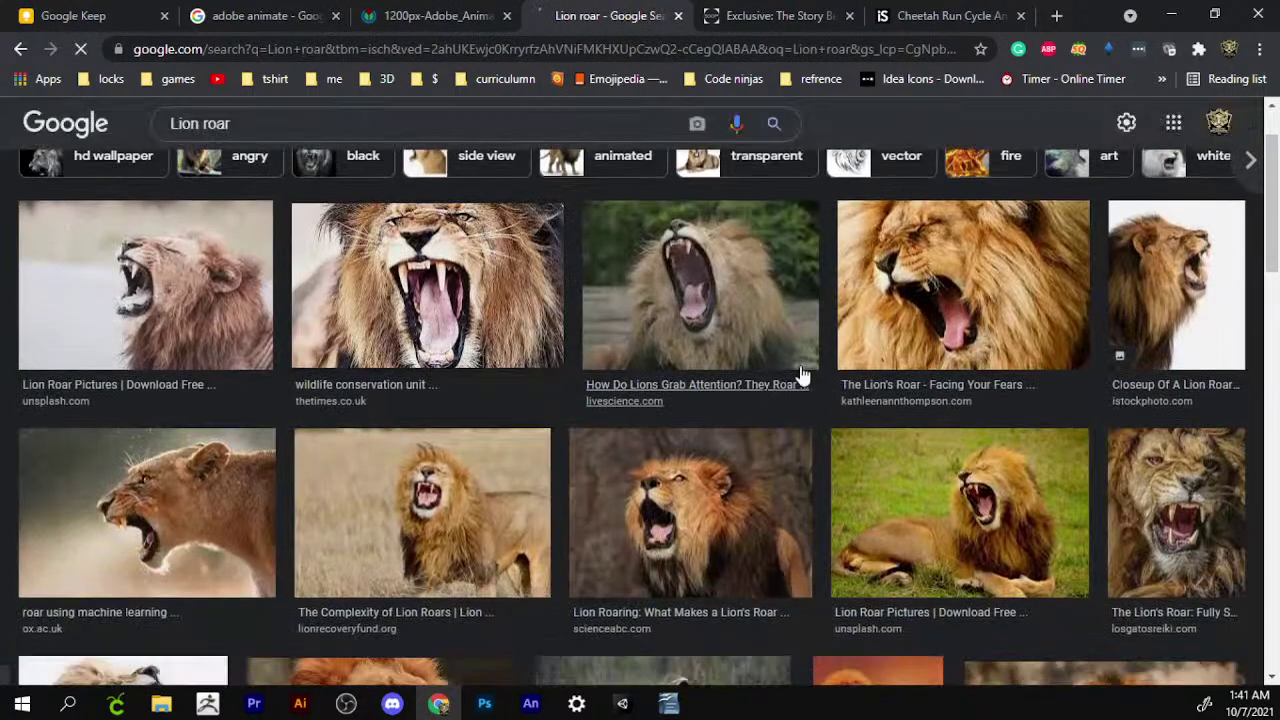
left_click(980, 493)
right_click(908, 323)
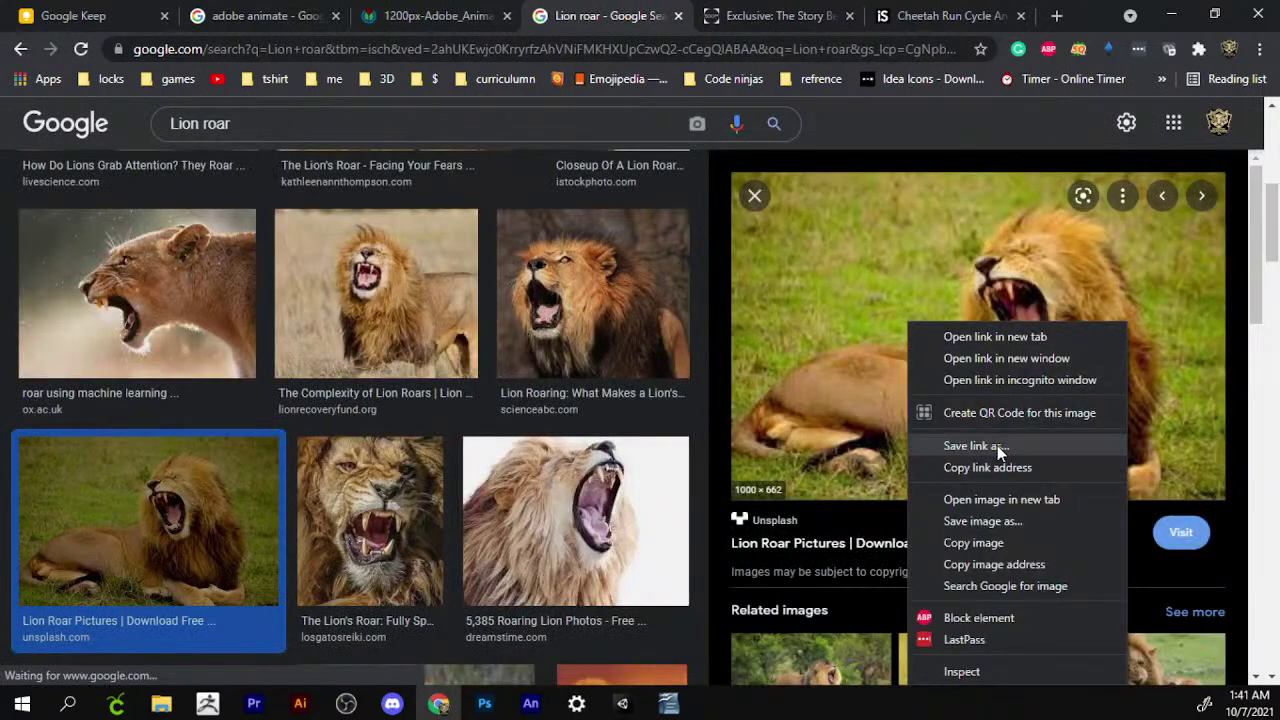
left_click(961, 545)
key("alt+Tab")
Paste the roaring lion photo and scale it to sit inside the gold frame.
key("ctrl+v")
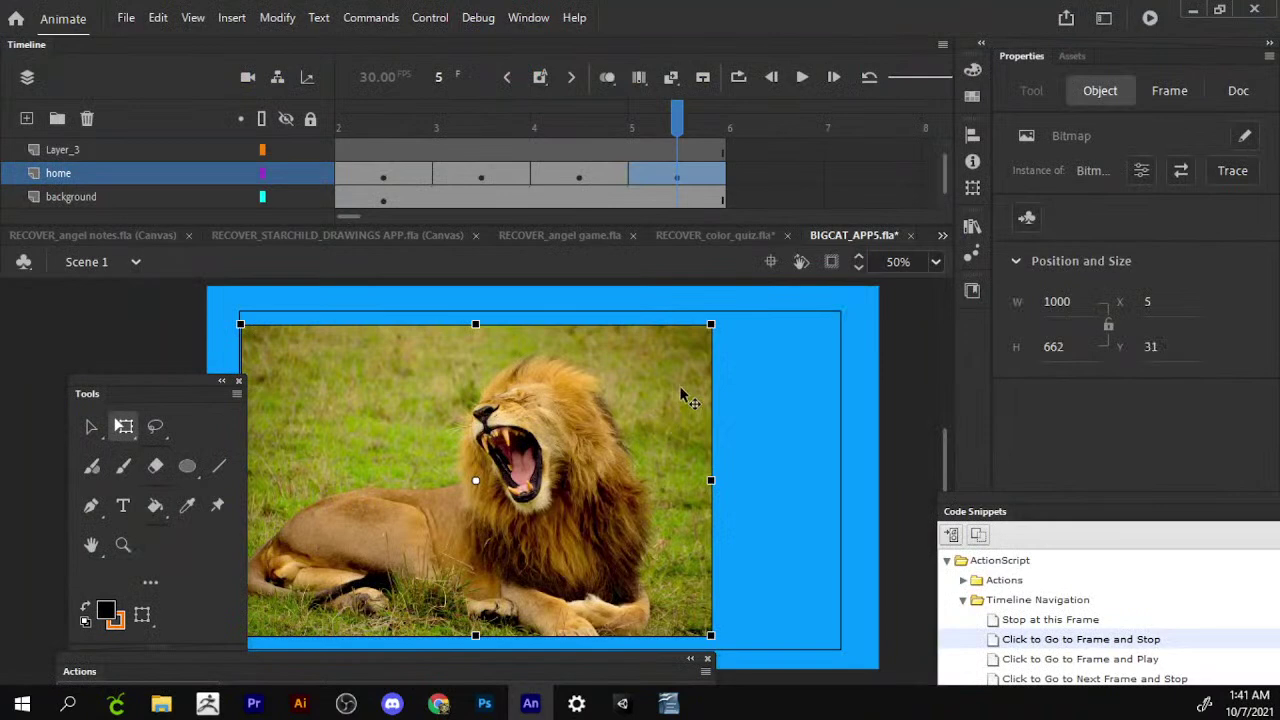
left_click_drag(710, 324, 614, 388)
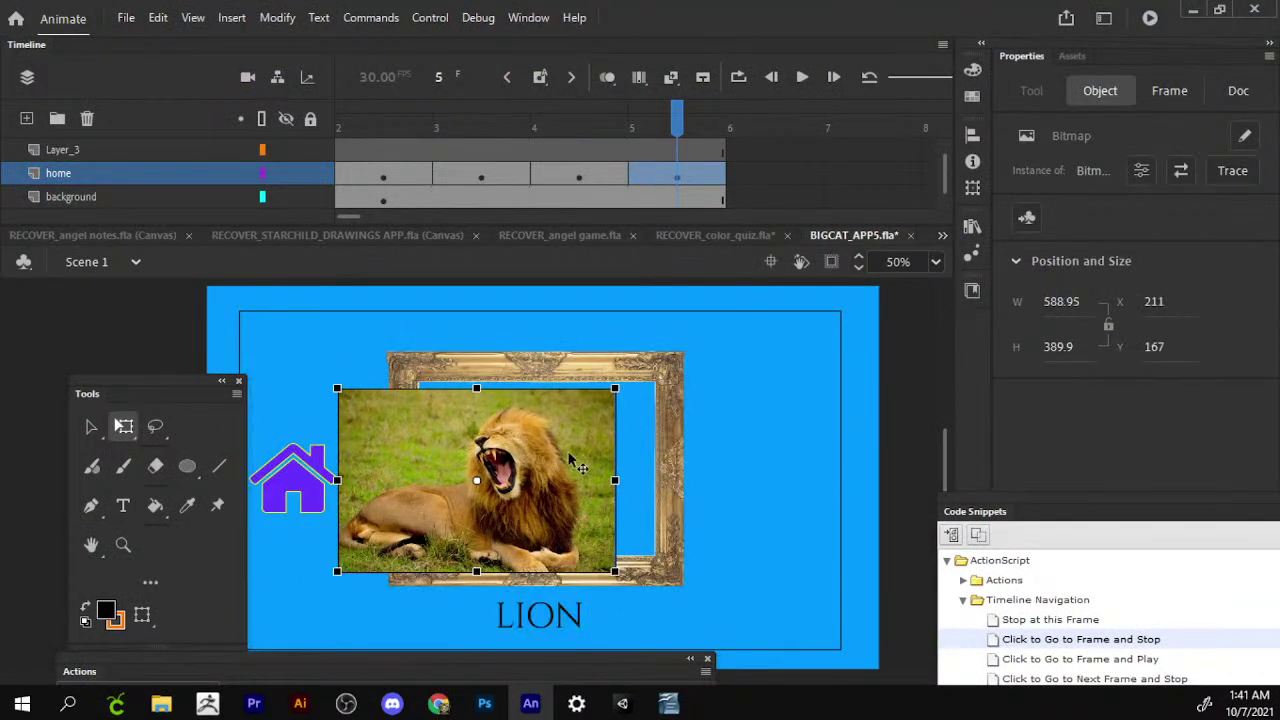
left_click_drag(575, 462, 638, 445)
mouse_move(681, 366)
left_mouse_down()
mouse_move(667, 372)
mouse_move(680, 367)
left_mouse_up()
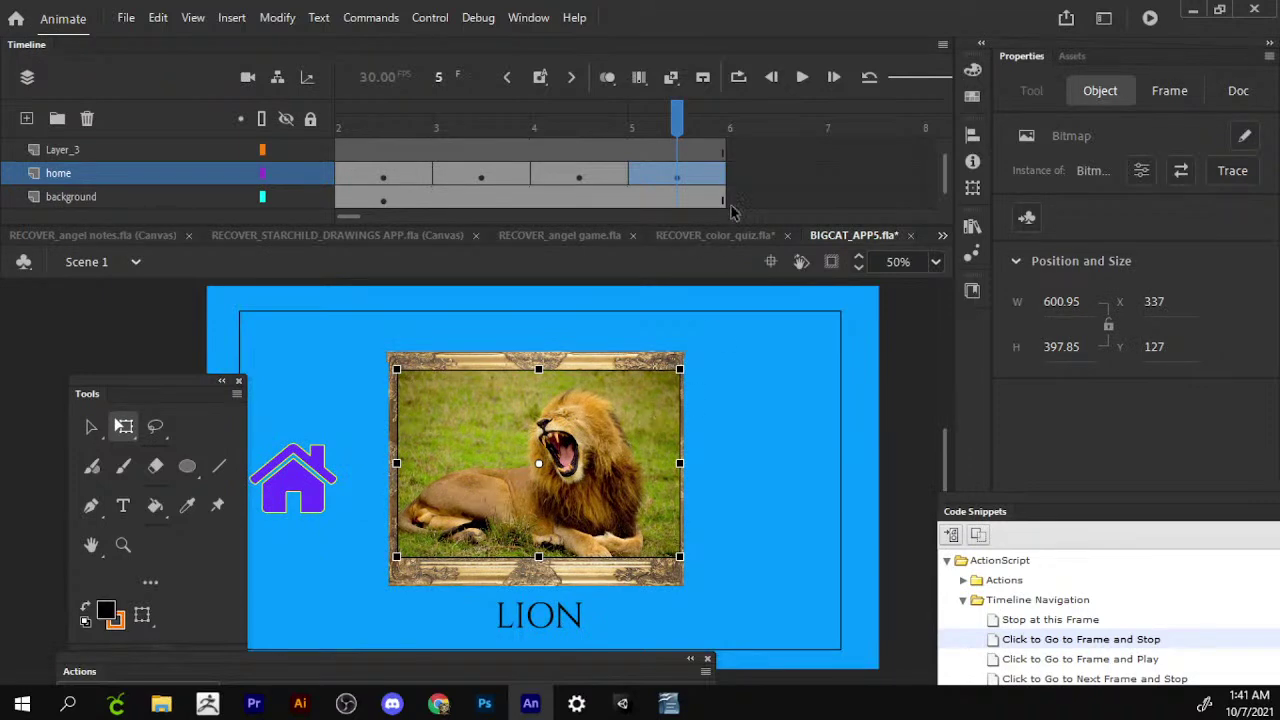
key("Down")
Scrub the timeline through frames 1–4 to check the Puma, Panther and Cheetah screens.
left_click(491, 186)
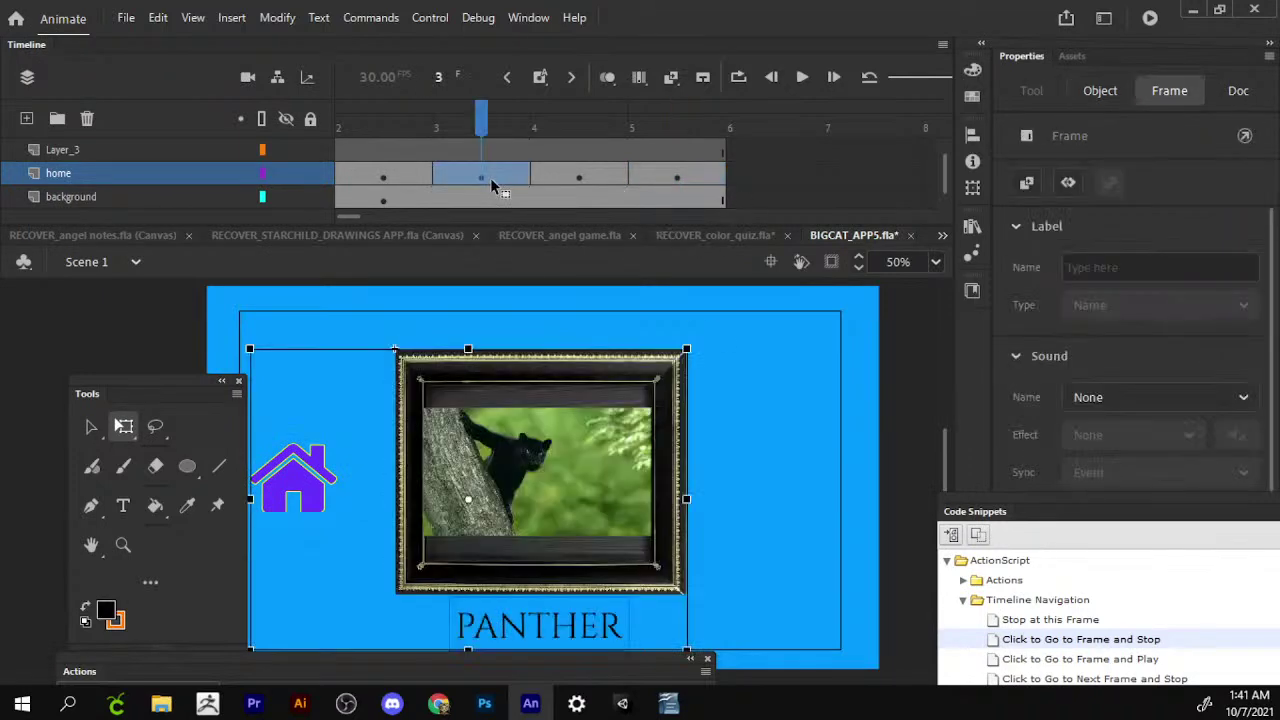
left_click(418, 133)
left_click_drag(376, 136, 302, 140)
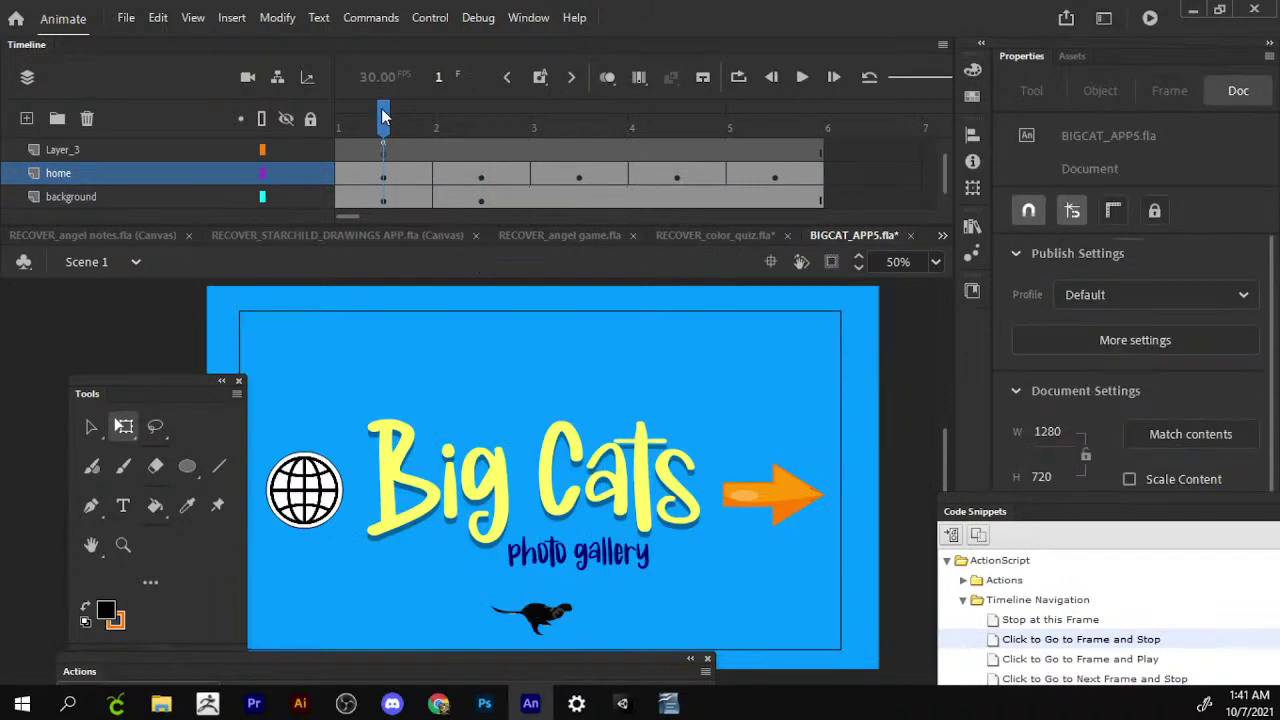
mouse_move(381, 116)
left_mouse_down()
mouse_move(580, 122)
mouse_move(435, 130)
mouse_move(479, 124)
left_mouse_up()
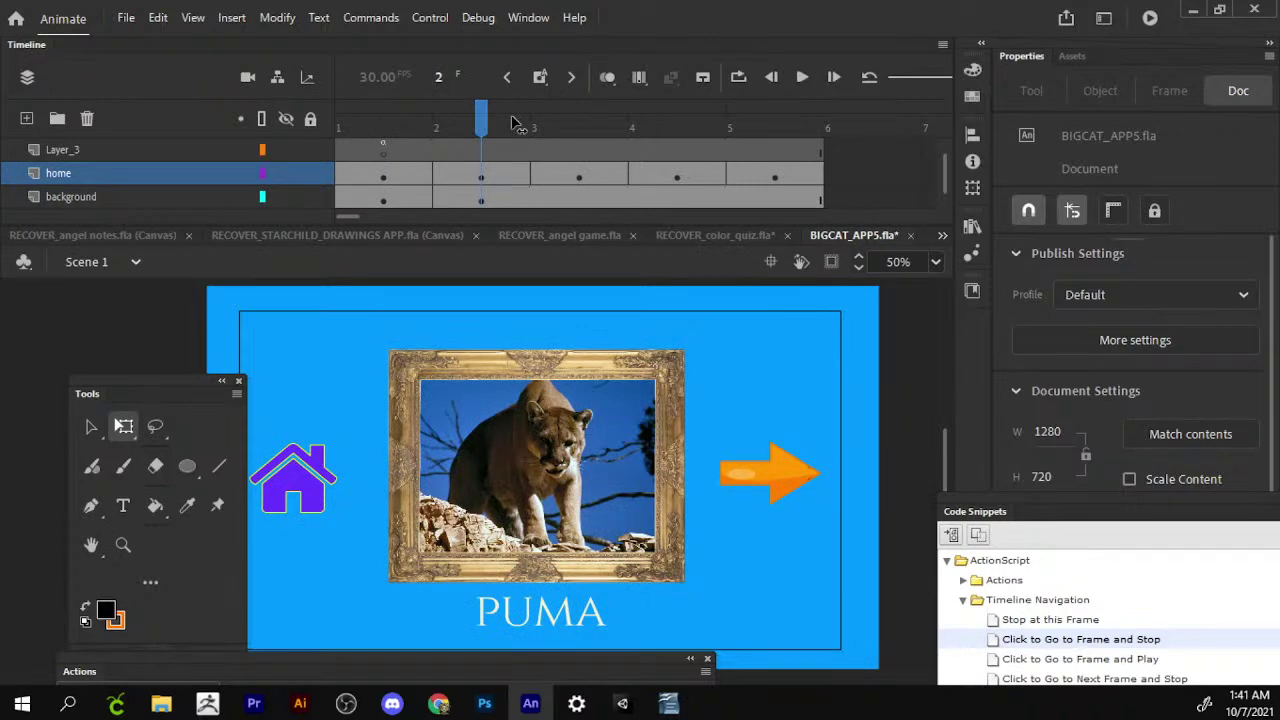
mouse_move(512, 122)
left_mouse_down()
mouse_move(550, 122)
mouse_move(406, 128)
left_mouse_up()
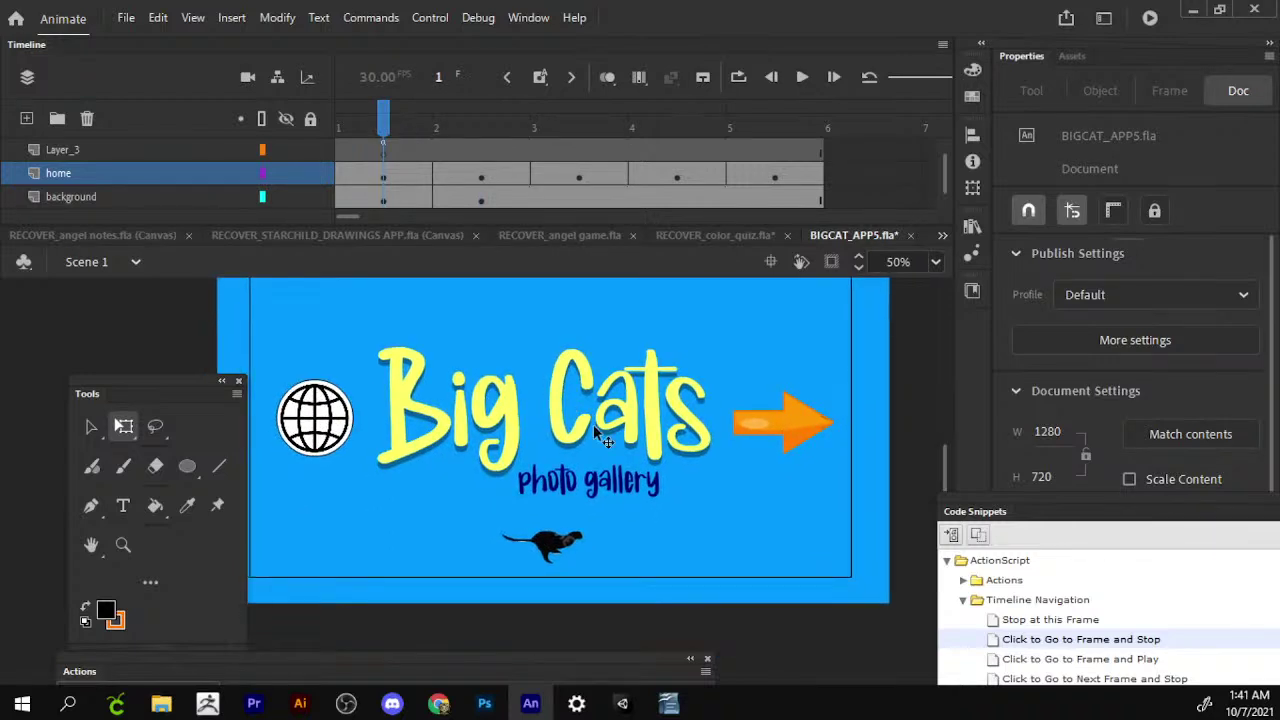
left_click_drag(386, 125, 438, 120)
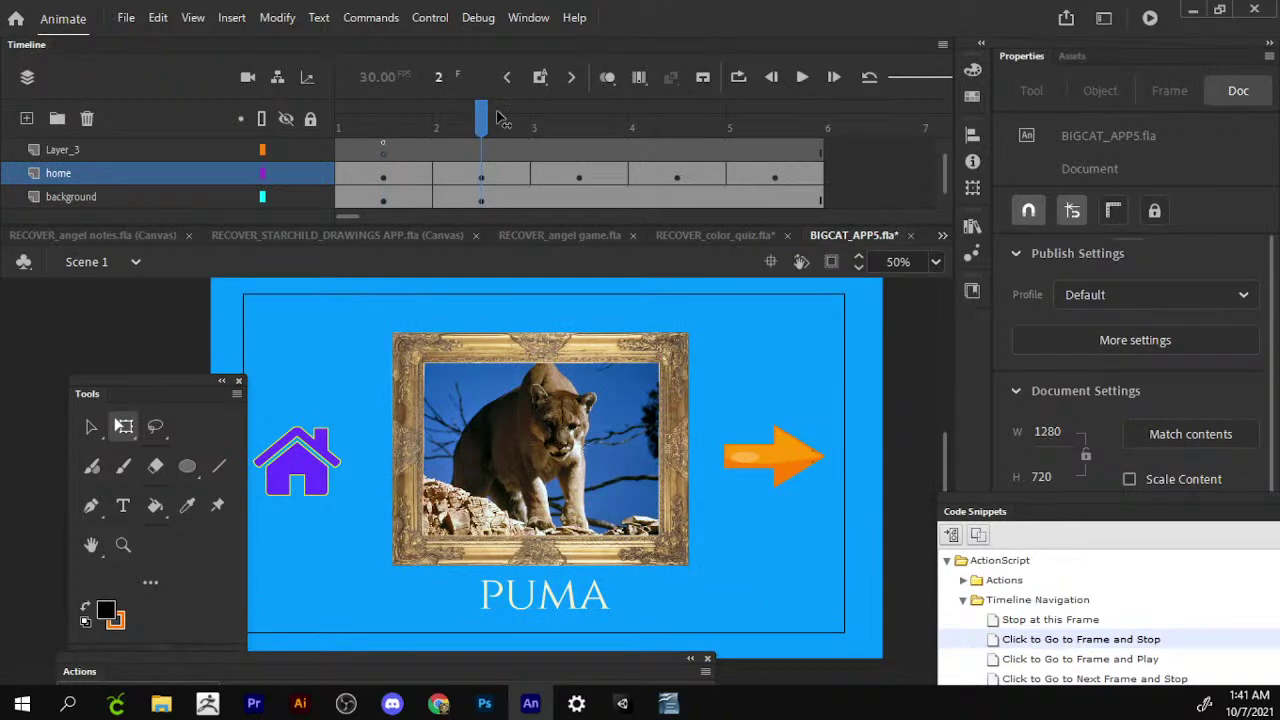
mouse_move(517, 117)
left_mouse_down()
mouse_move(535, 119)
mouse_move(482, 122)
mouse_move(690, 150)
left_mouse_up()
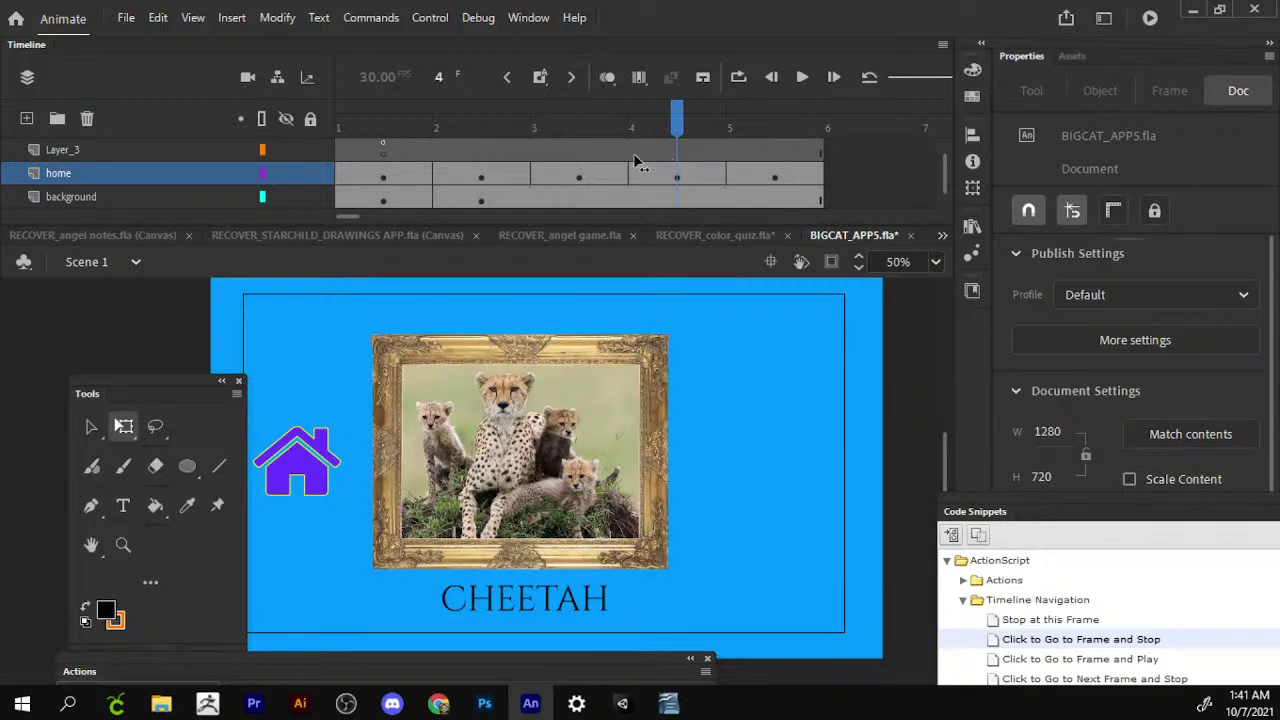
left_click_drag(677, 119, 482, 126)
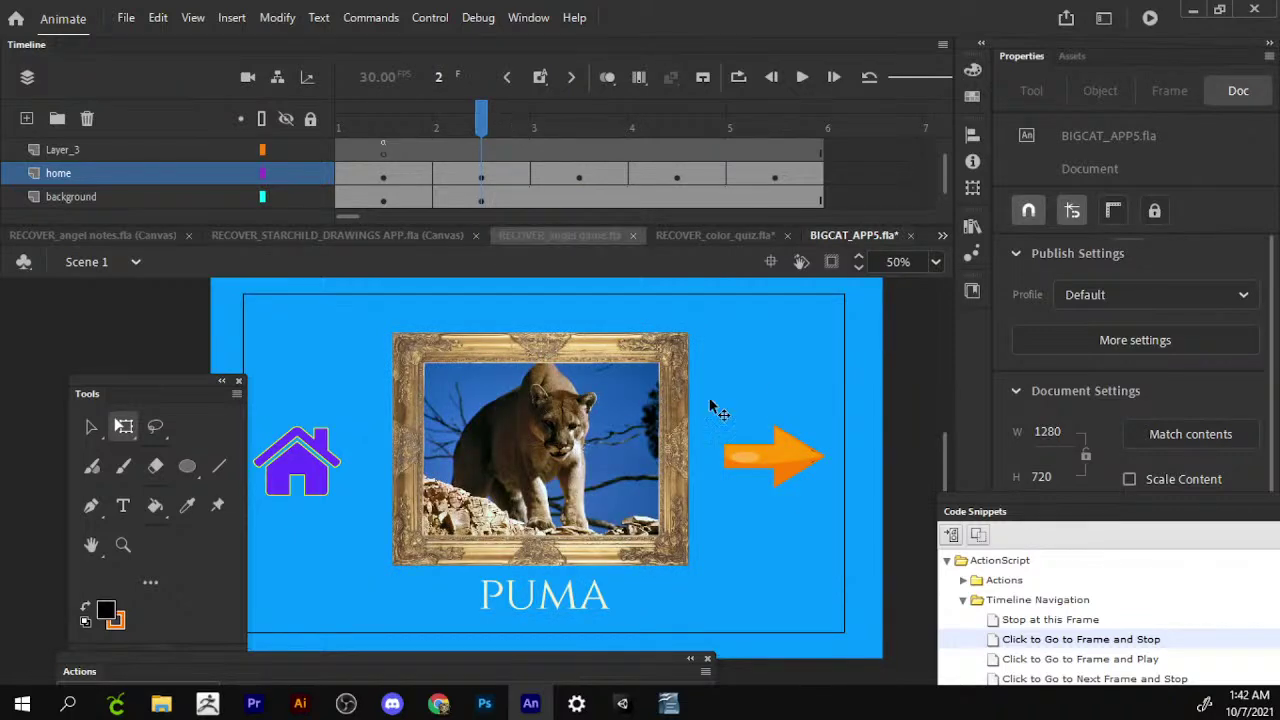
Copy the orange arrow from the Puma screen and paste it onto the Panther screen.
left_click(792, 457)
right_click(792, 457)
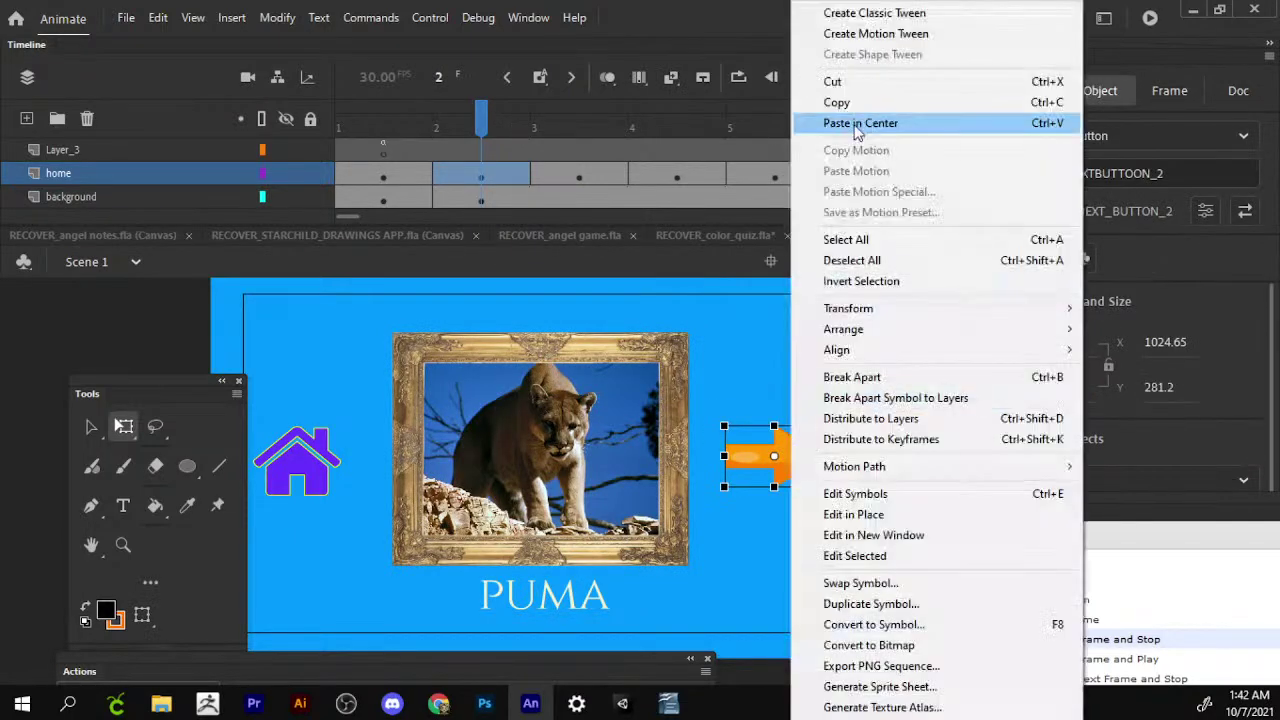
left_click(840, 100)
left_click(546, 180)
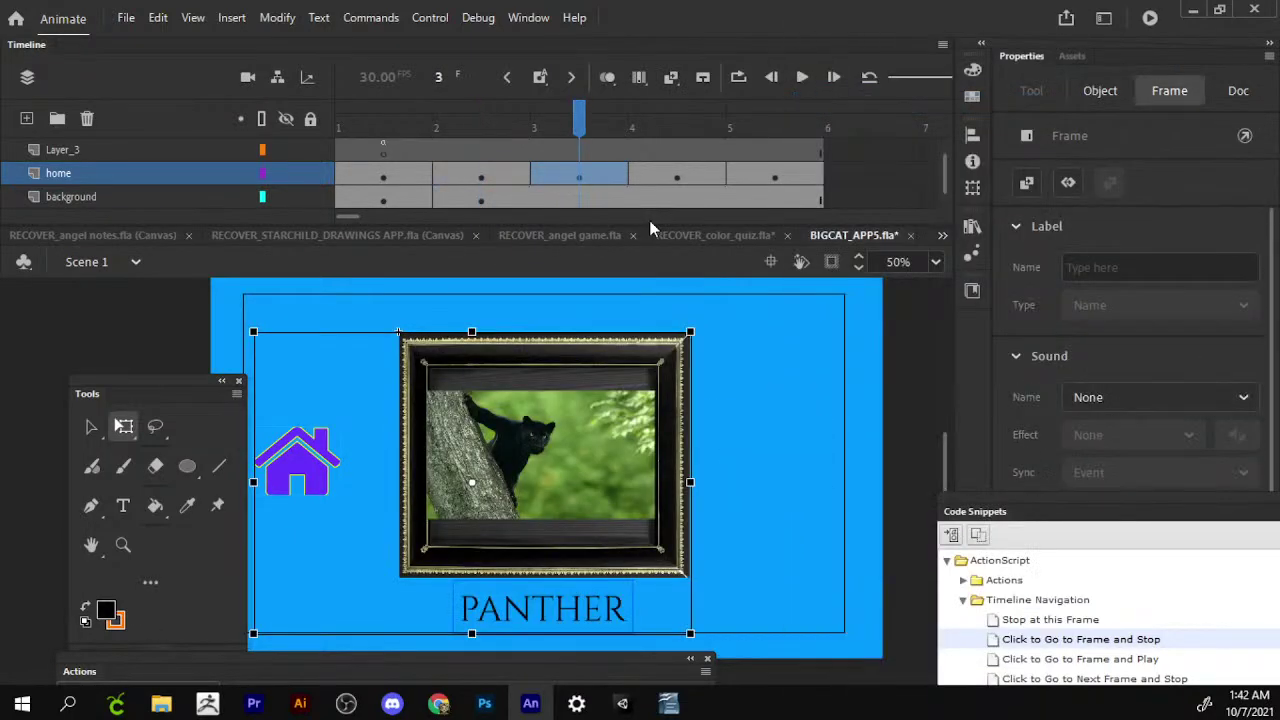
left_click(870, 372)
right_click(846, 366)
left_click(924, 440)
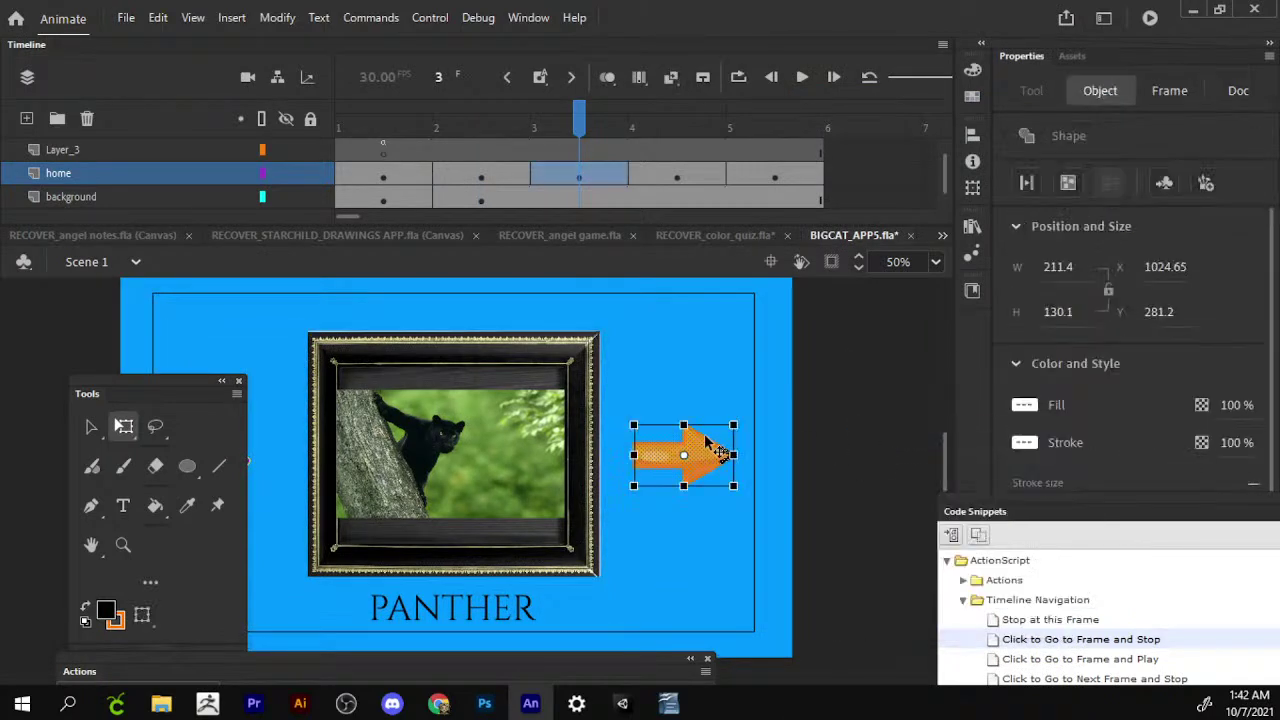
Convert the pasted arrow to button symbol button_4 with instance name button4.
key("F8")
type("button_4")
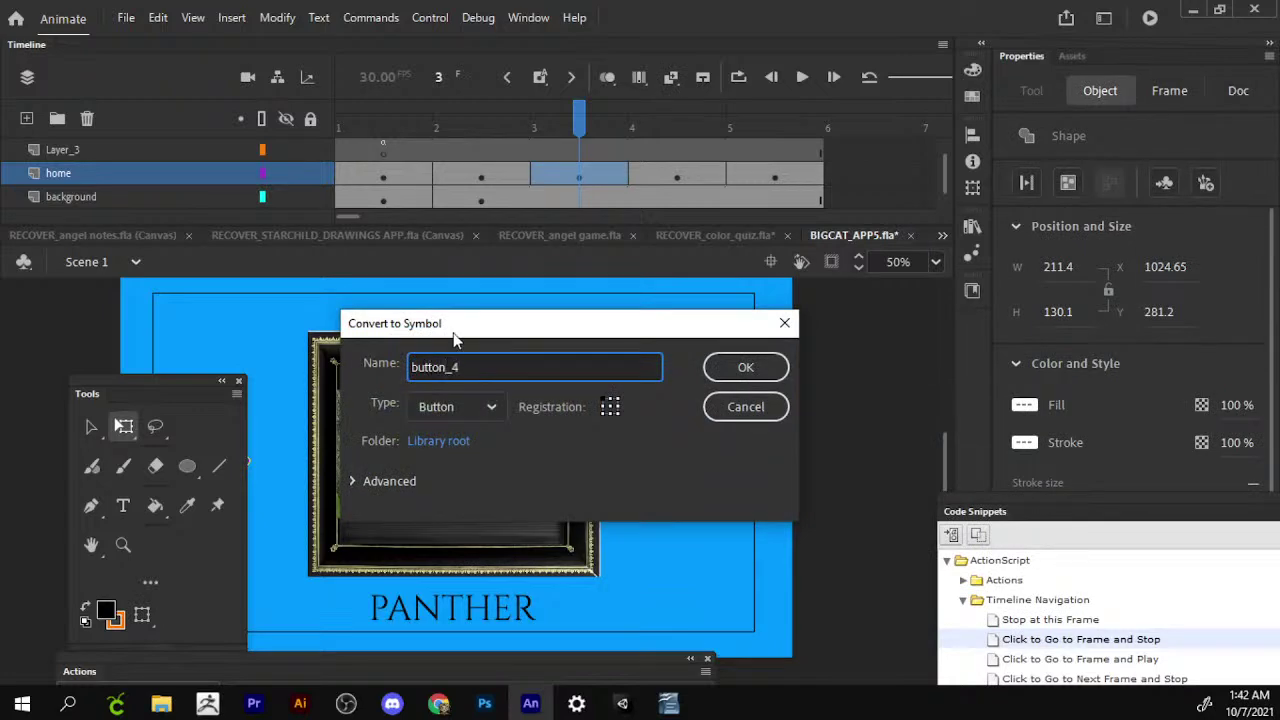
key("Return")
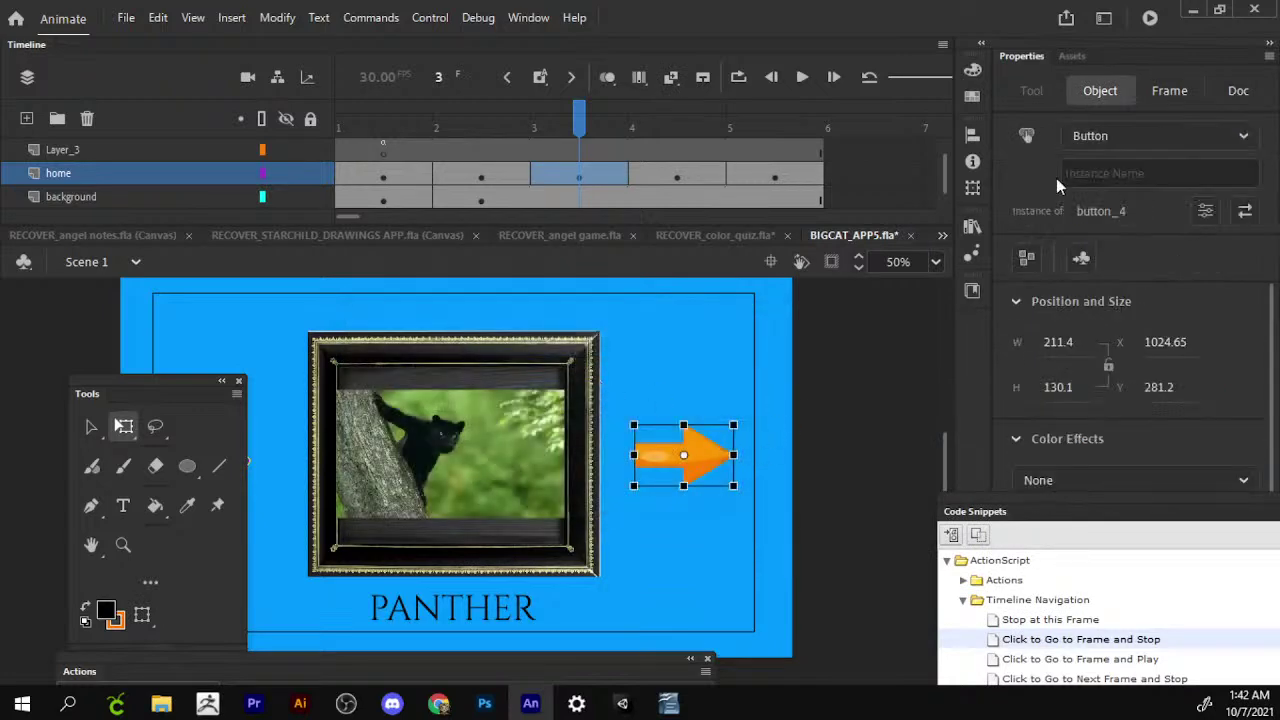
left_click(1122, 175)
type("button")
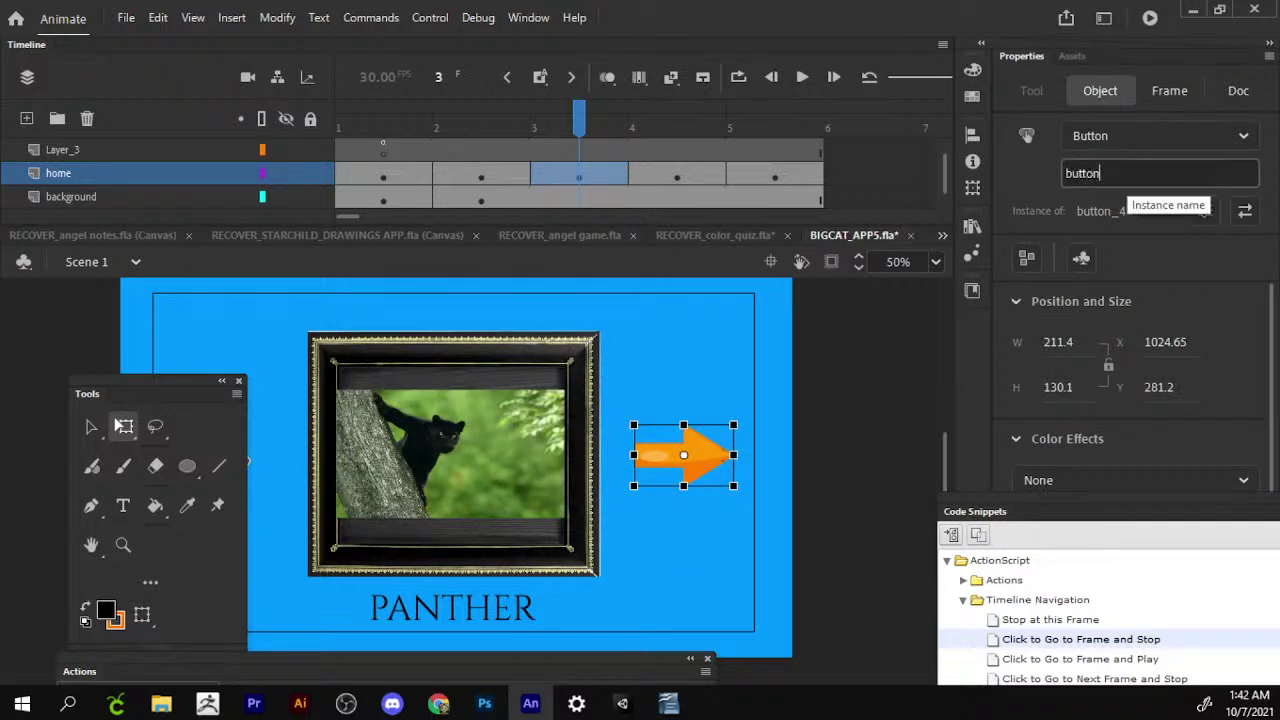
type("4")
key("Return")
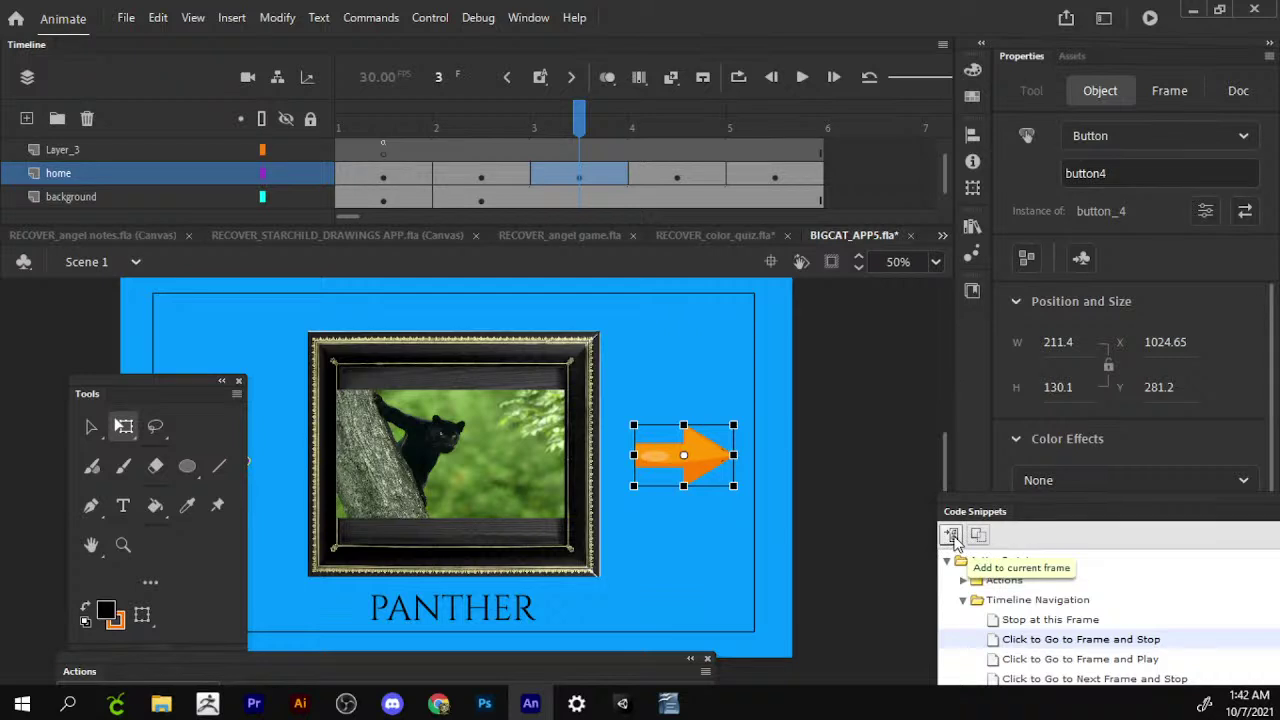
left_click(952, 537)
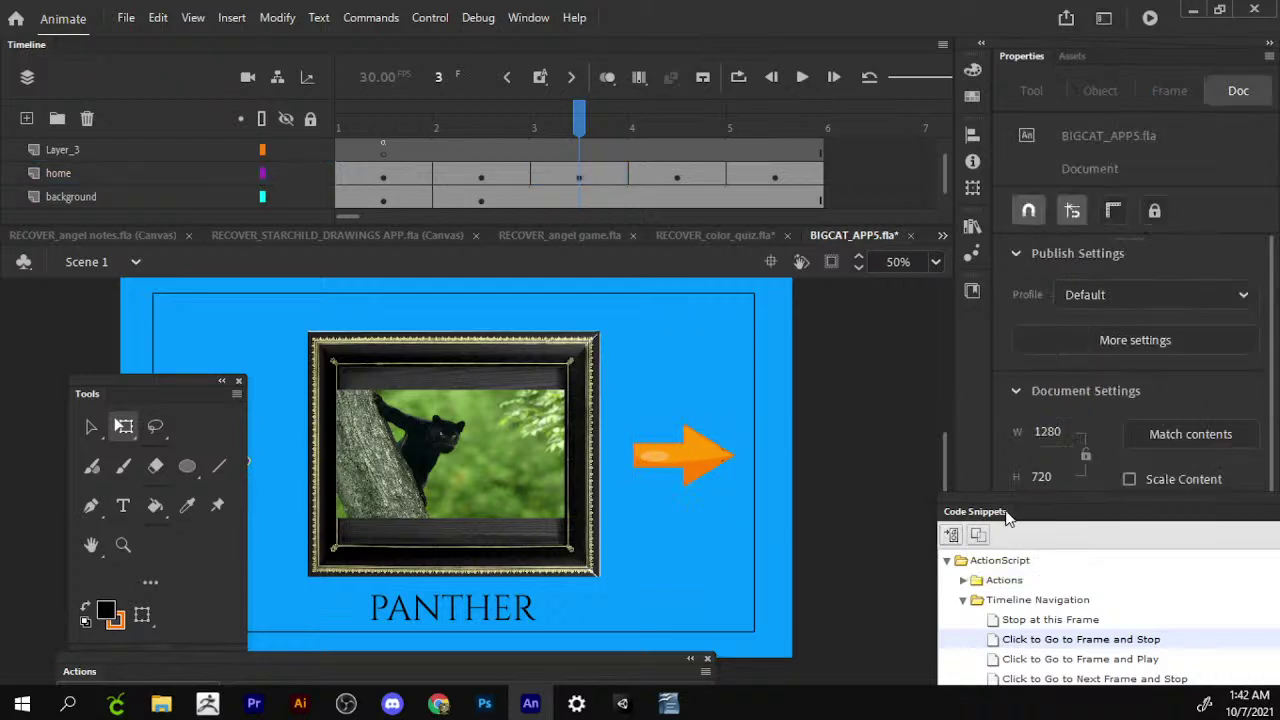
Change the frame 3 script's gotoAndStop target from 5 to 4.
left_click_drag(1007, 515, 970, 219)
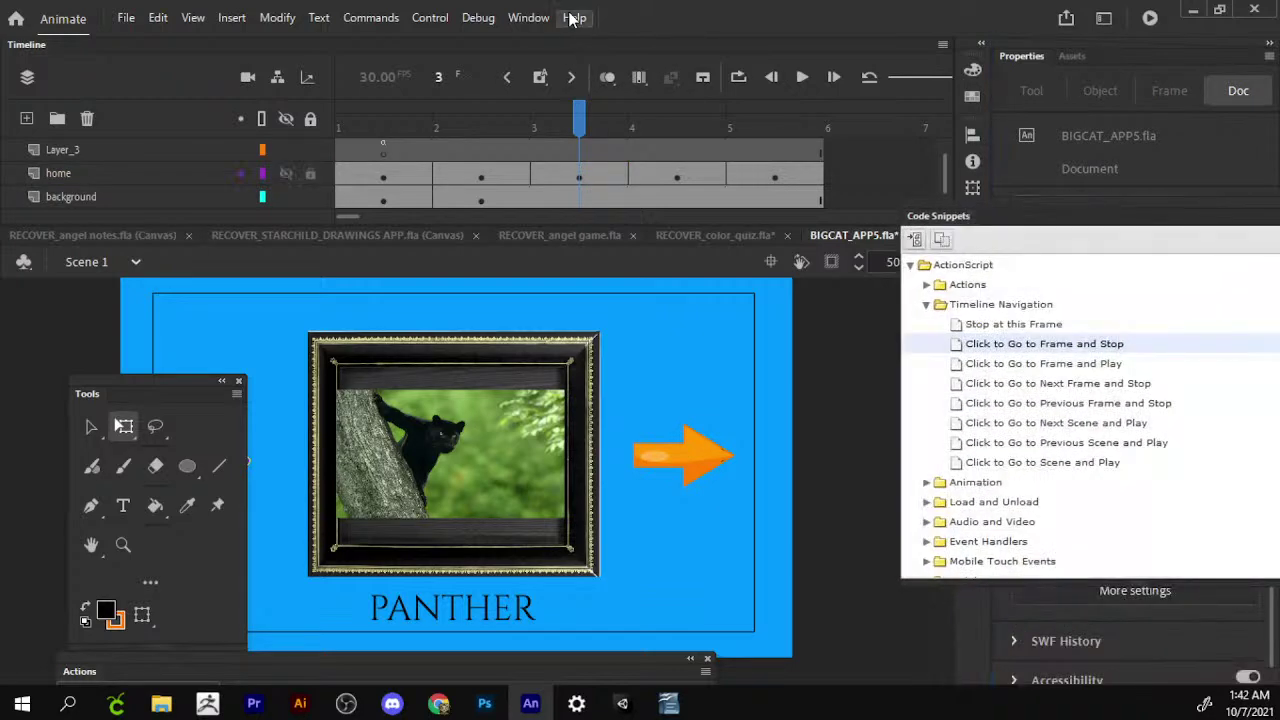
left_click(477, 17)
left_click(527, 17)
left_click(522, 20)
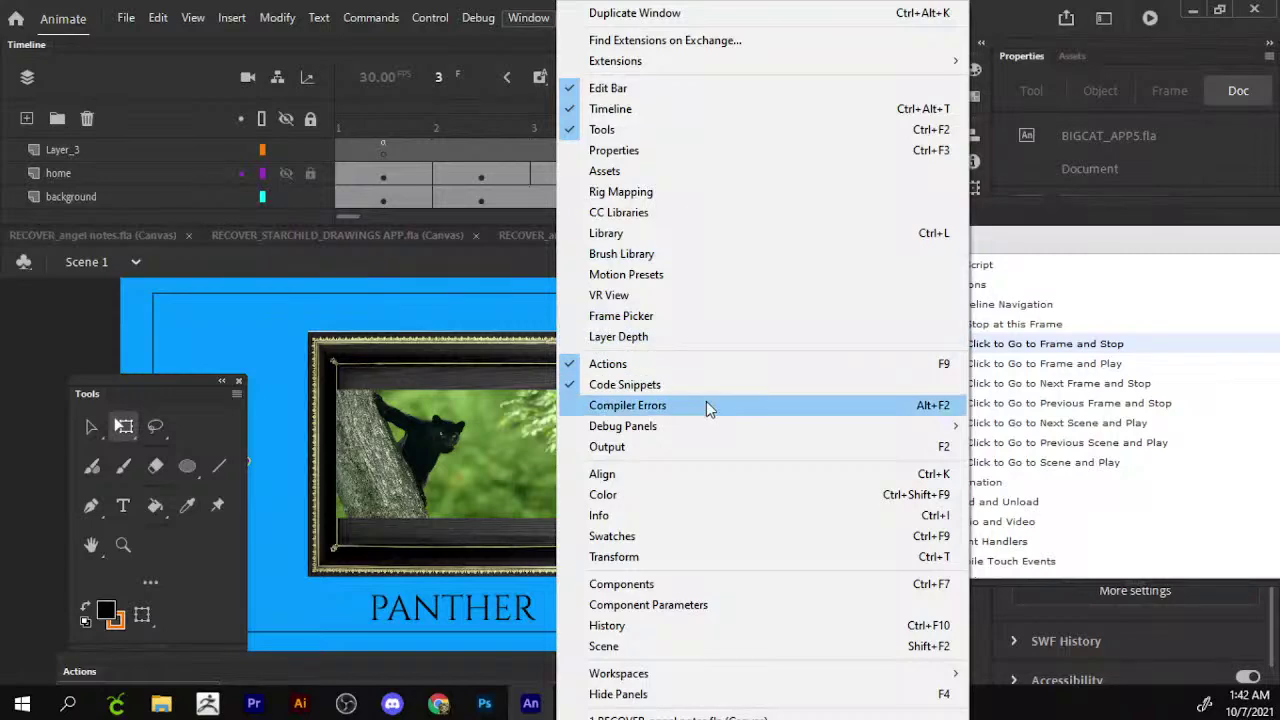
left_click(1030, 232)
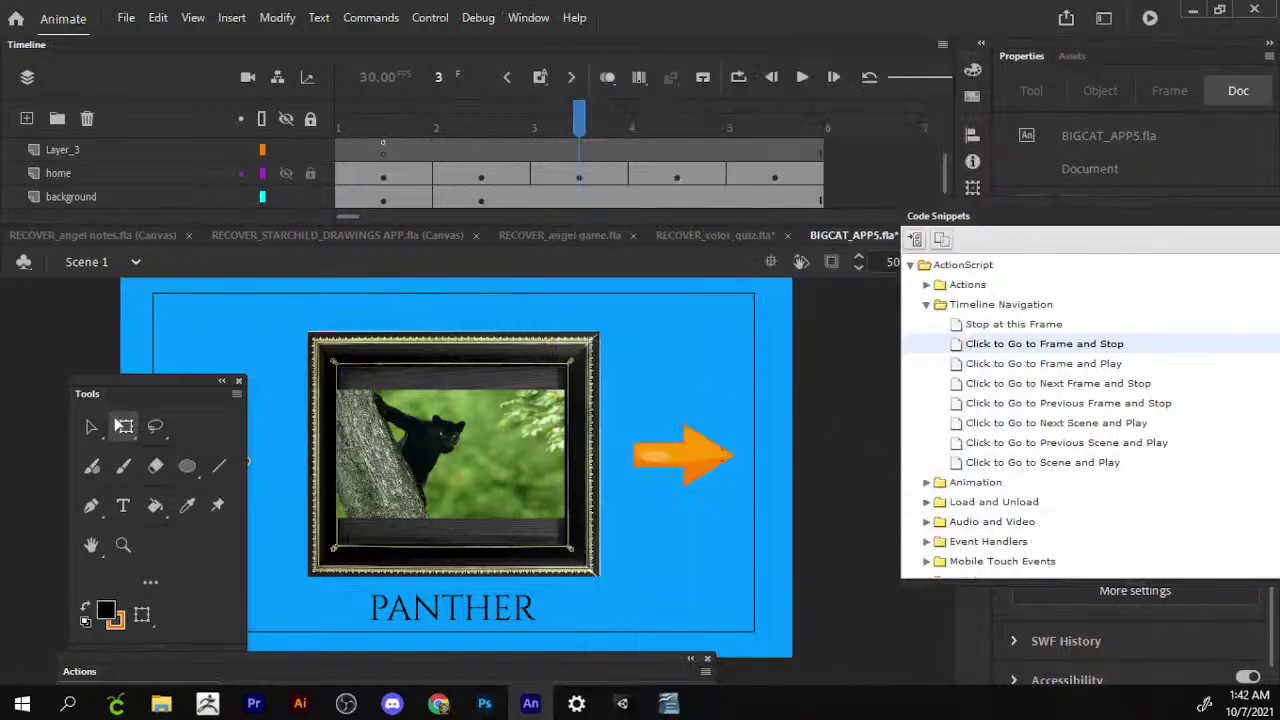
left_click(118, 662)
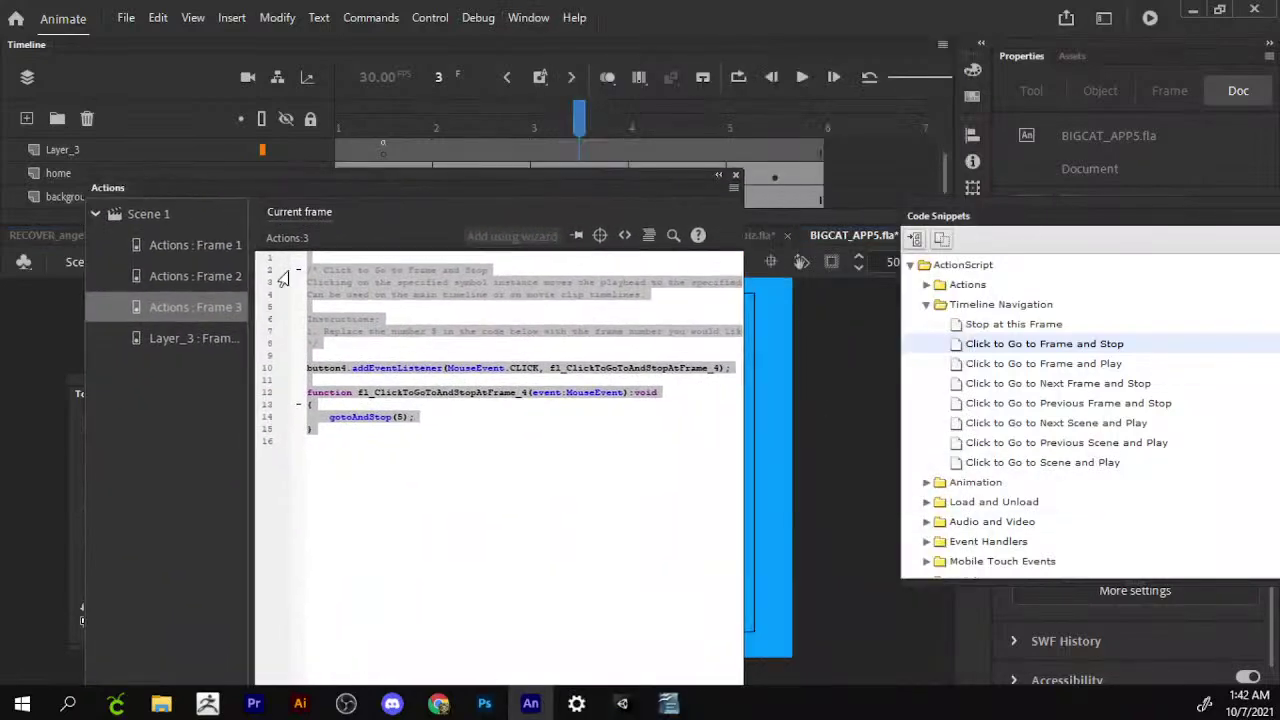
double_click(400, 417)
type("4")
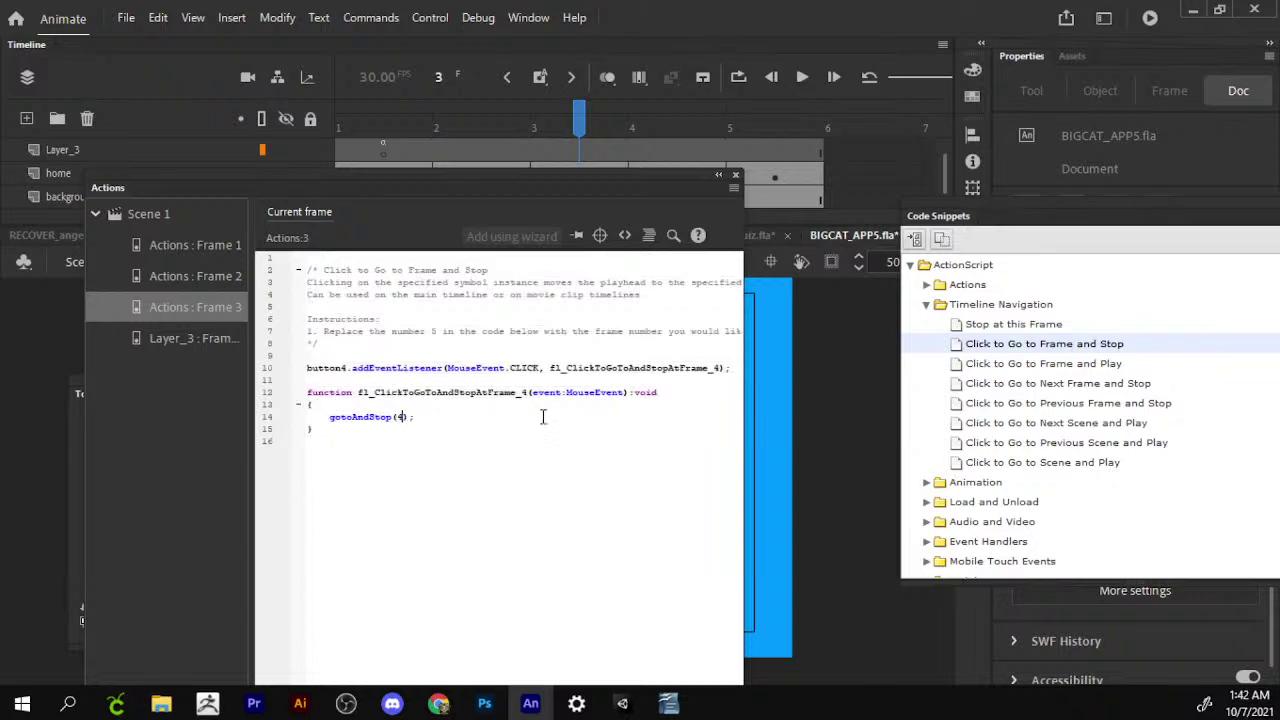
left_click_drag(643, 192, 579, 591)
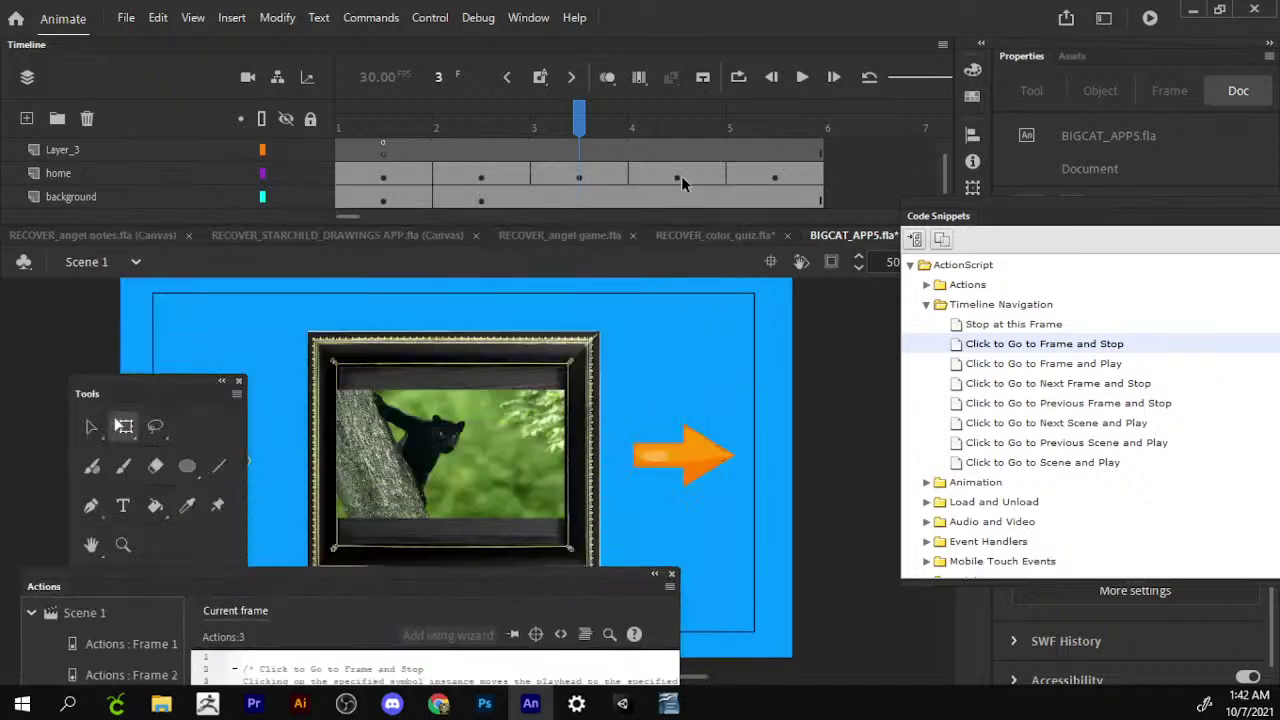
Go to frame 4 and inspect the cheetah page's content.
left_click(681, 177)
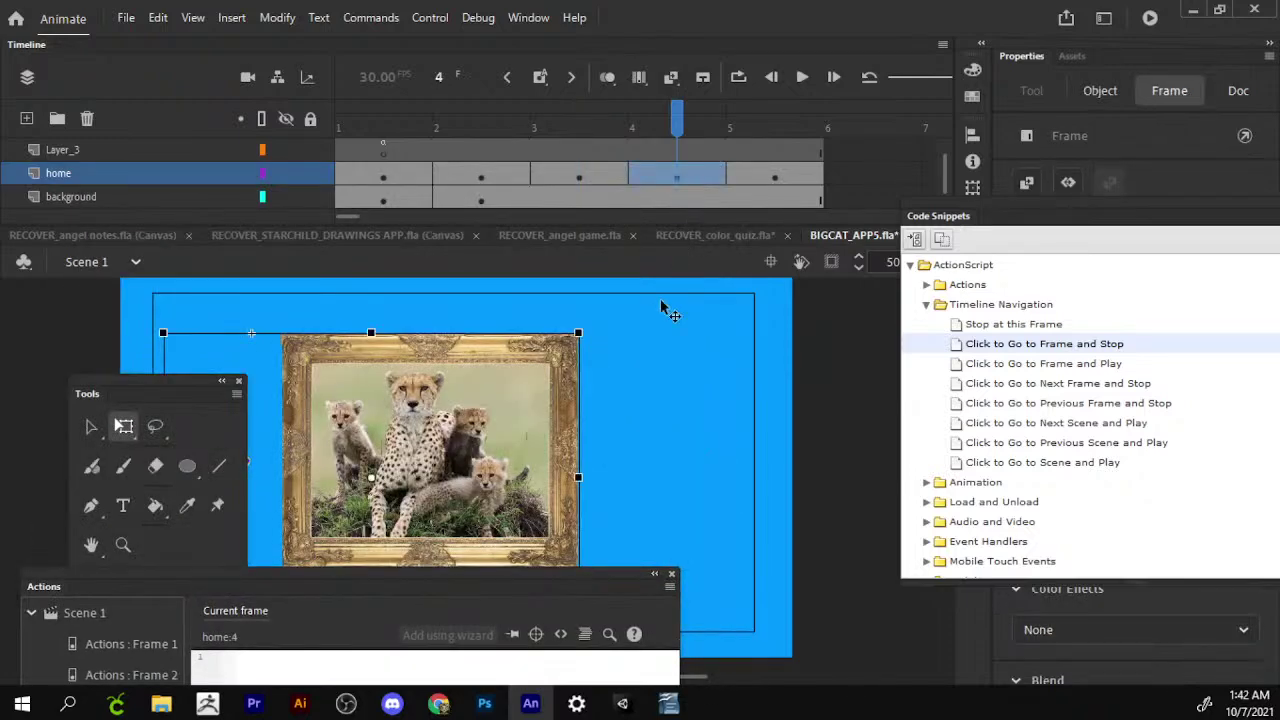
left_click_drag(478, 427, 558, 372)
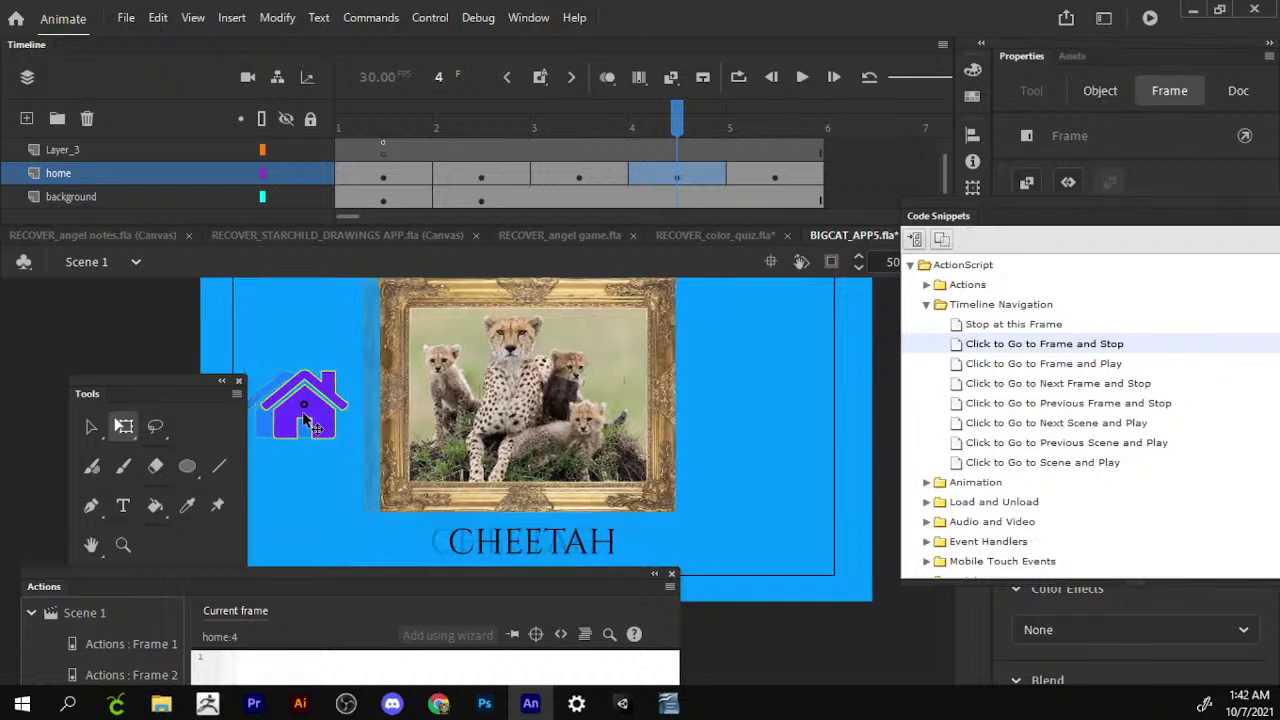
key("ctrl+a")
left_click_drag(715, 433, 678, 492)
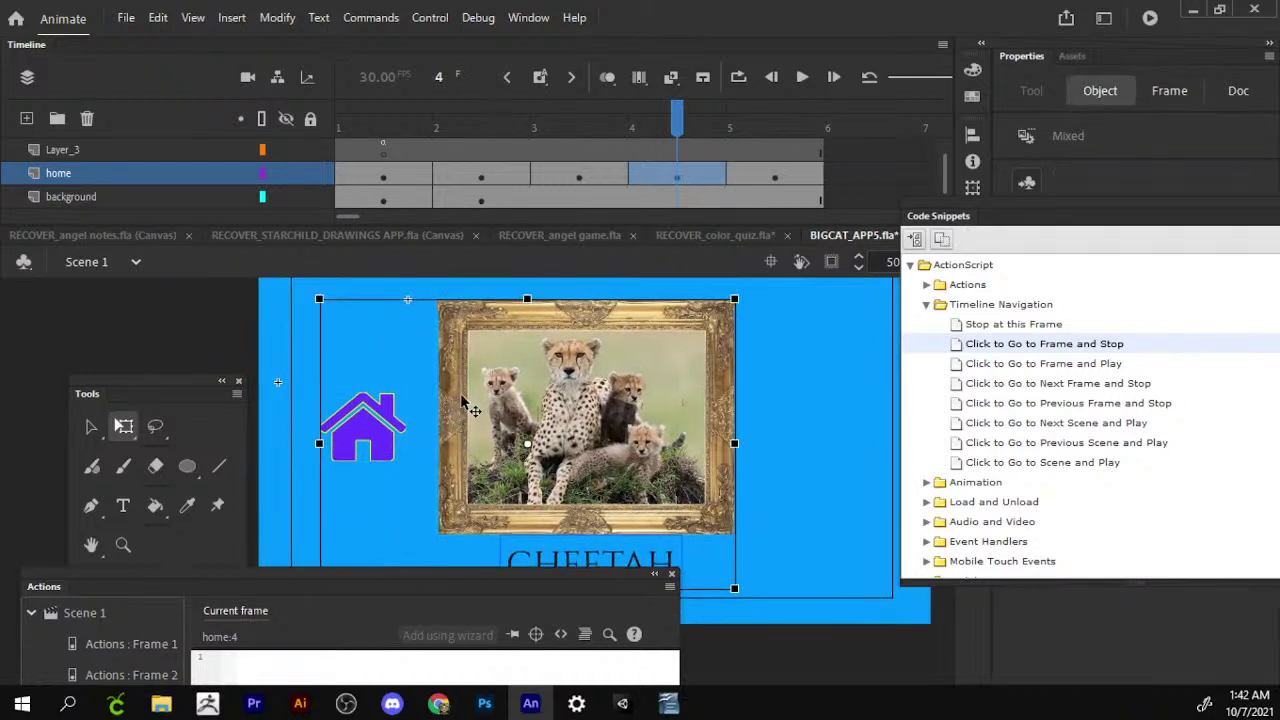
scroll(437, 333, "down", 3)
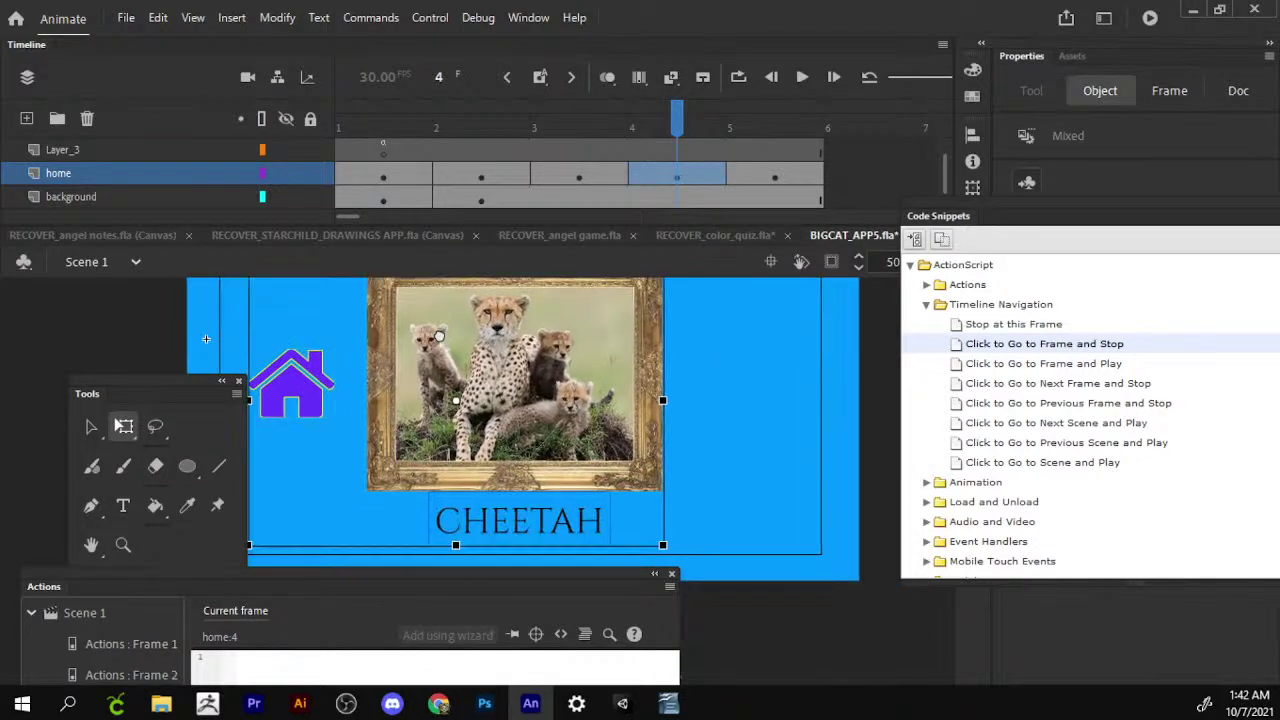
scroll(462, 304, "up", 2)
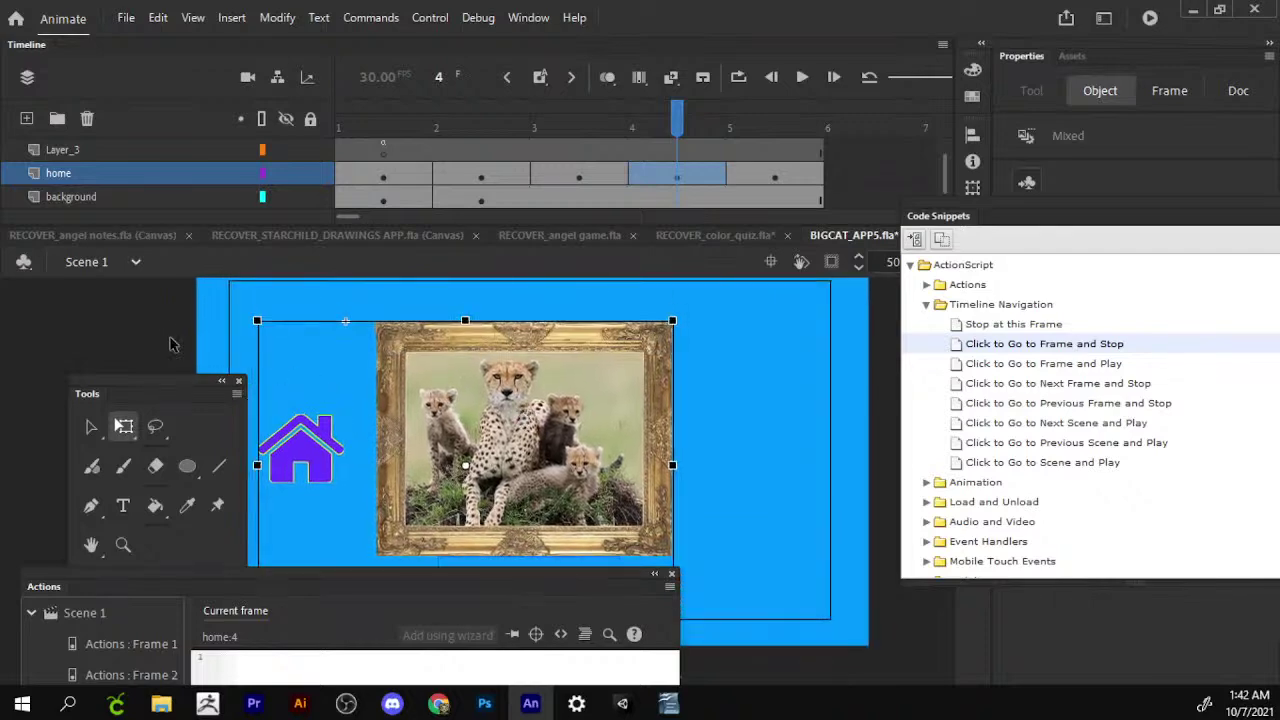
left_click(170, 345)
scroll(548, 400, "down", 2)
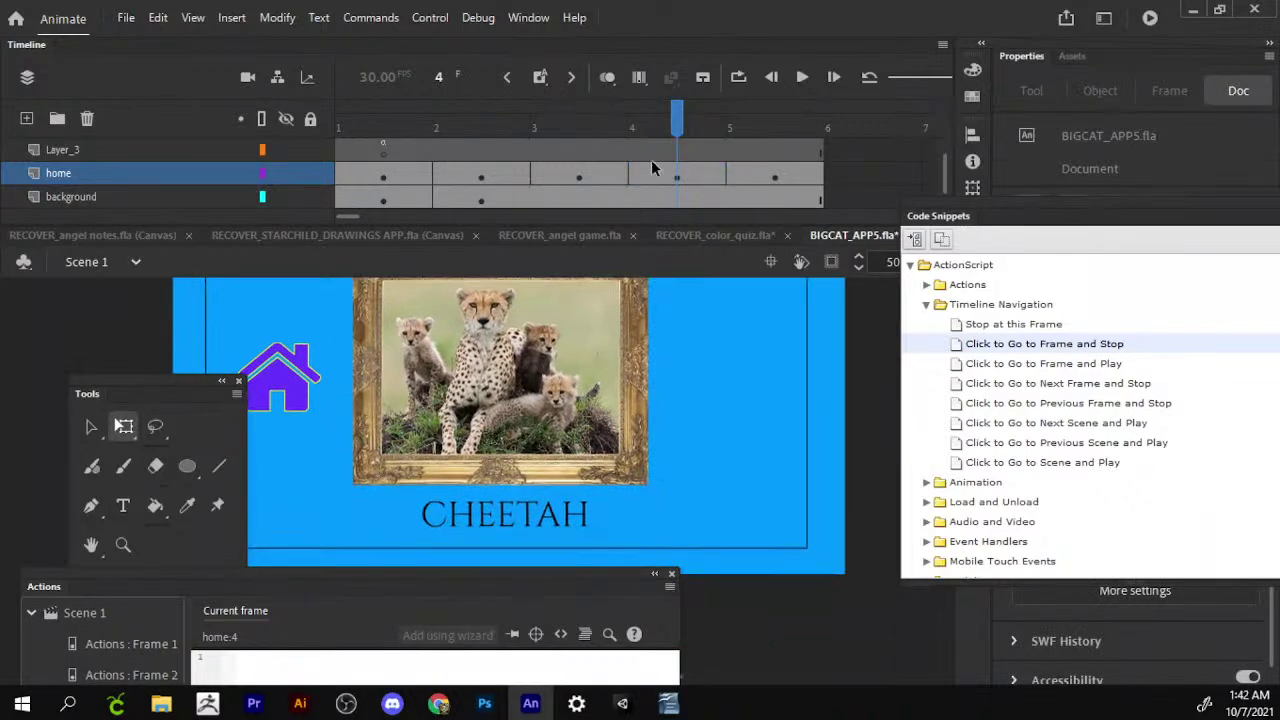
Paste the arrow right of the cheetah picture, break it apart, and make a new Button symbol.
right_click(810, 396)
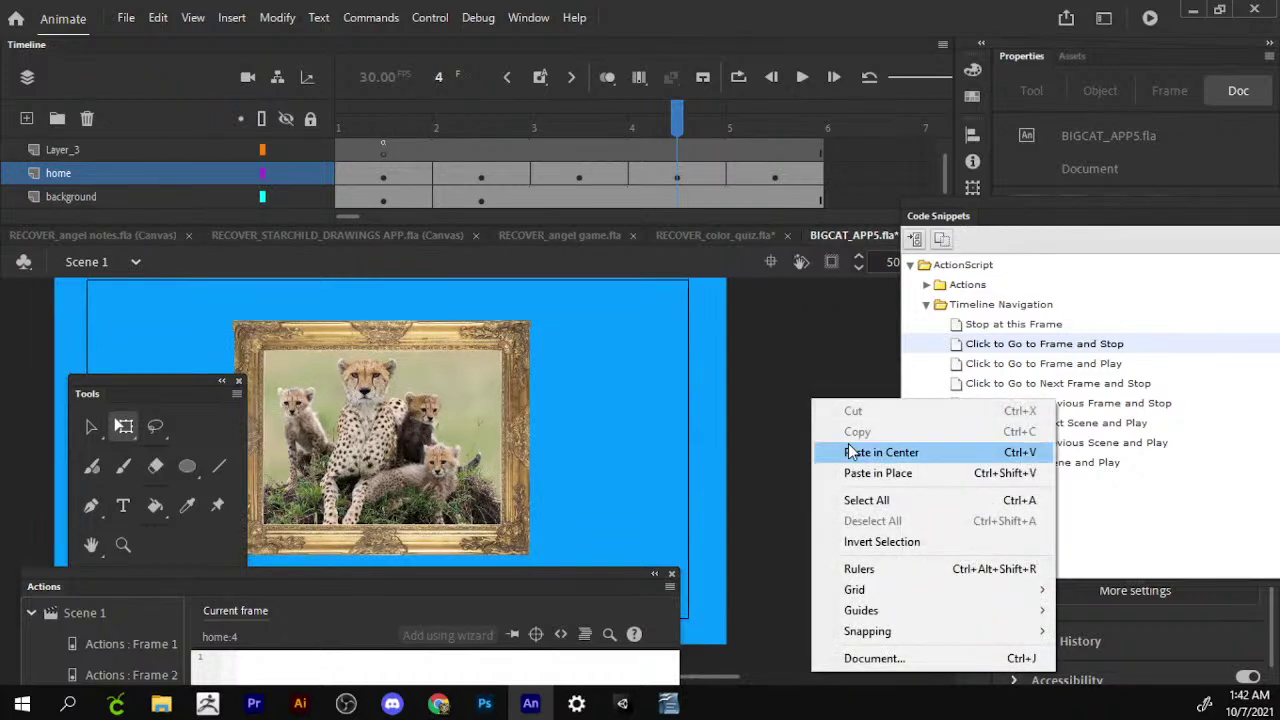
left_click(850, 452)
left_click_drag(473, 485, 631, 450)
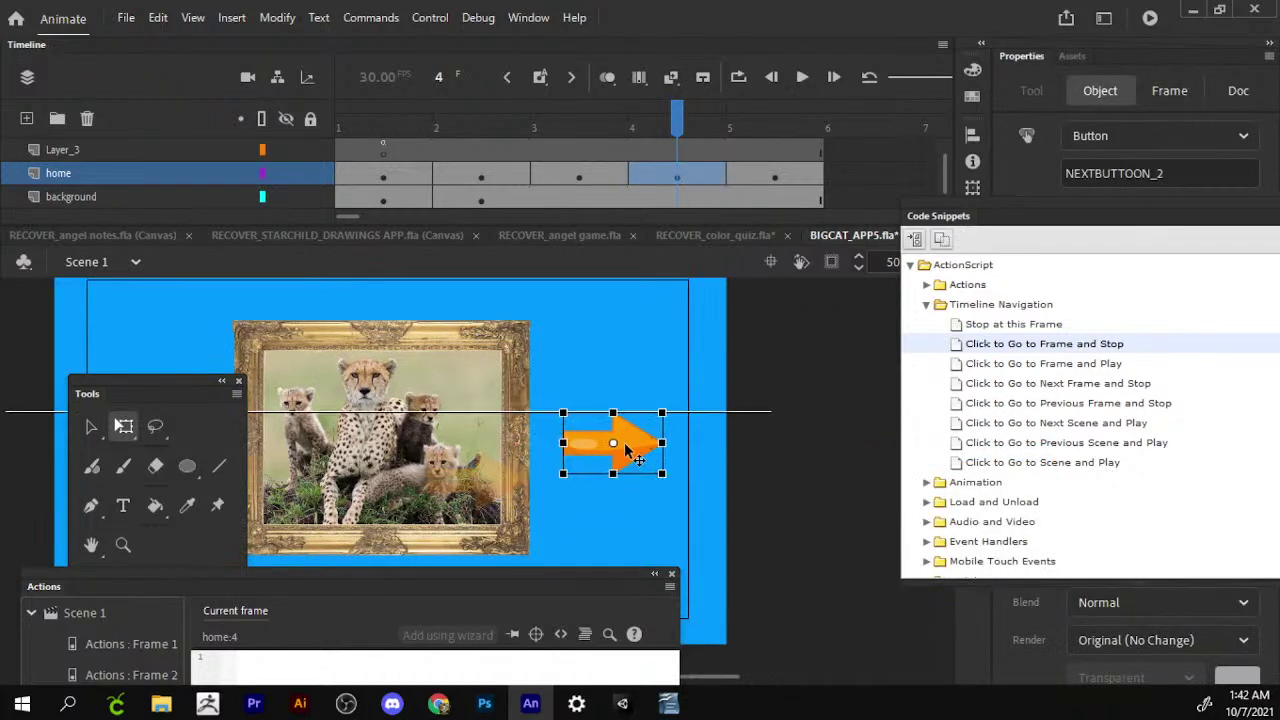
key("ctrl+b")
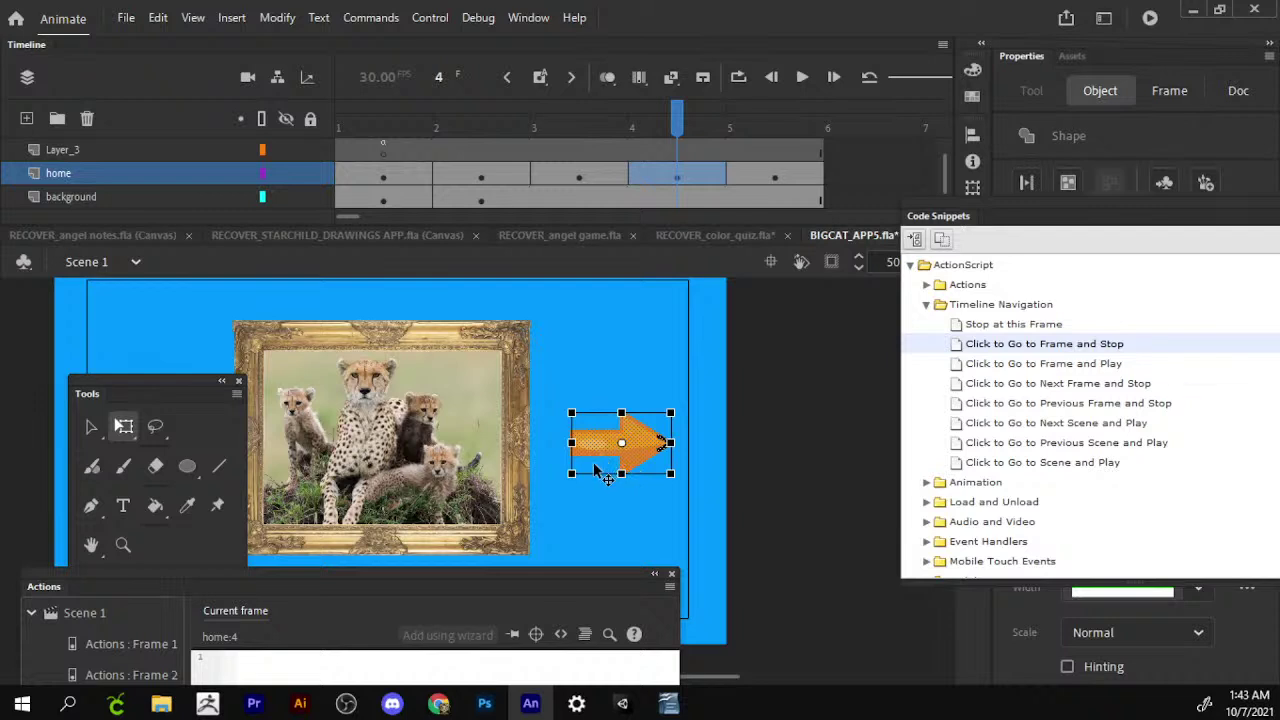
key("F8")
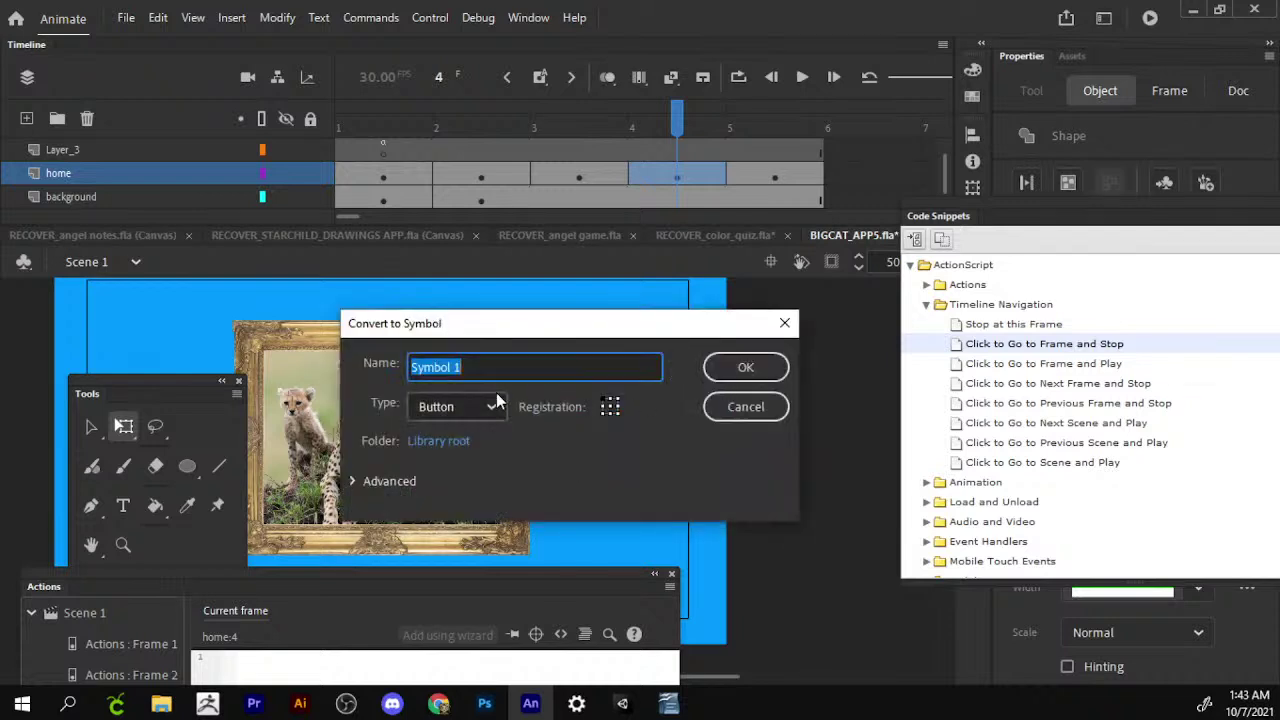
type("fi")
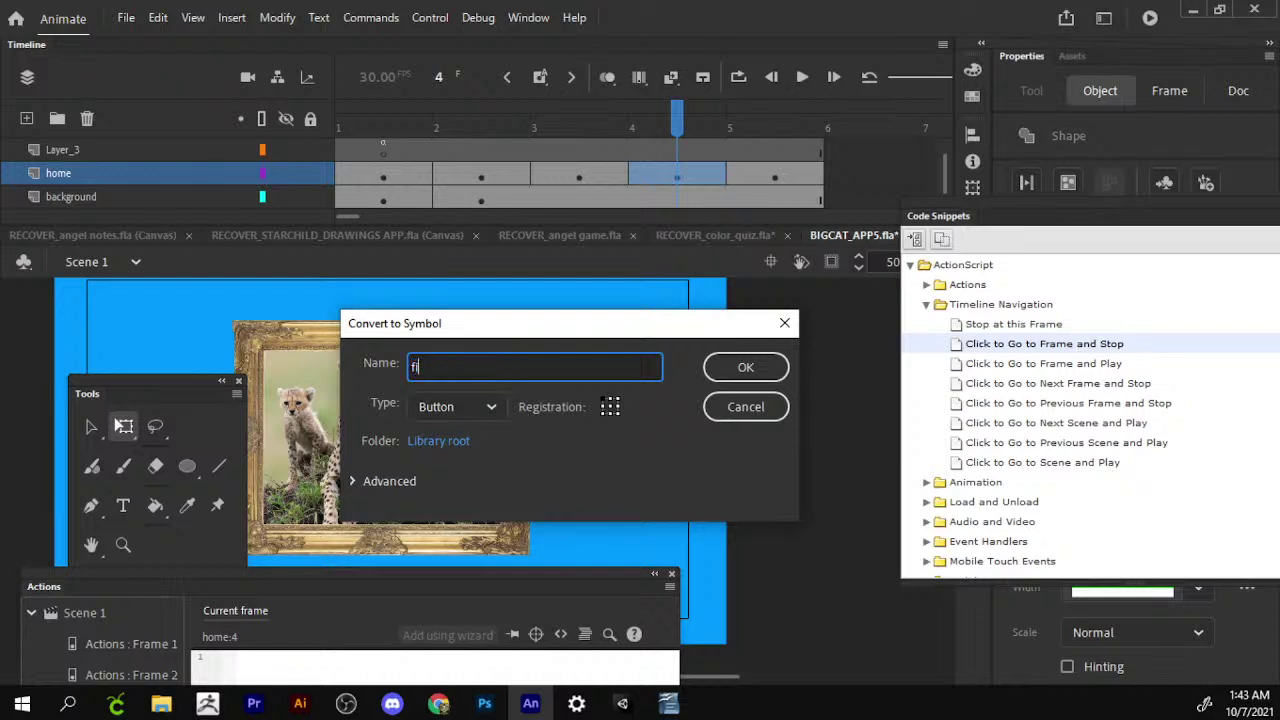
type("nal_butto")
key("Return")
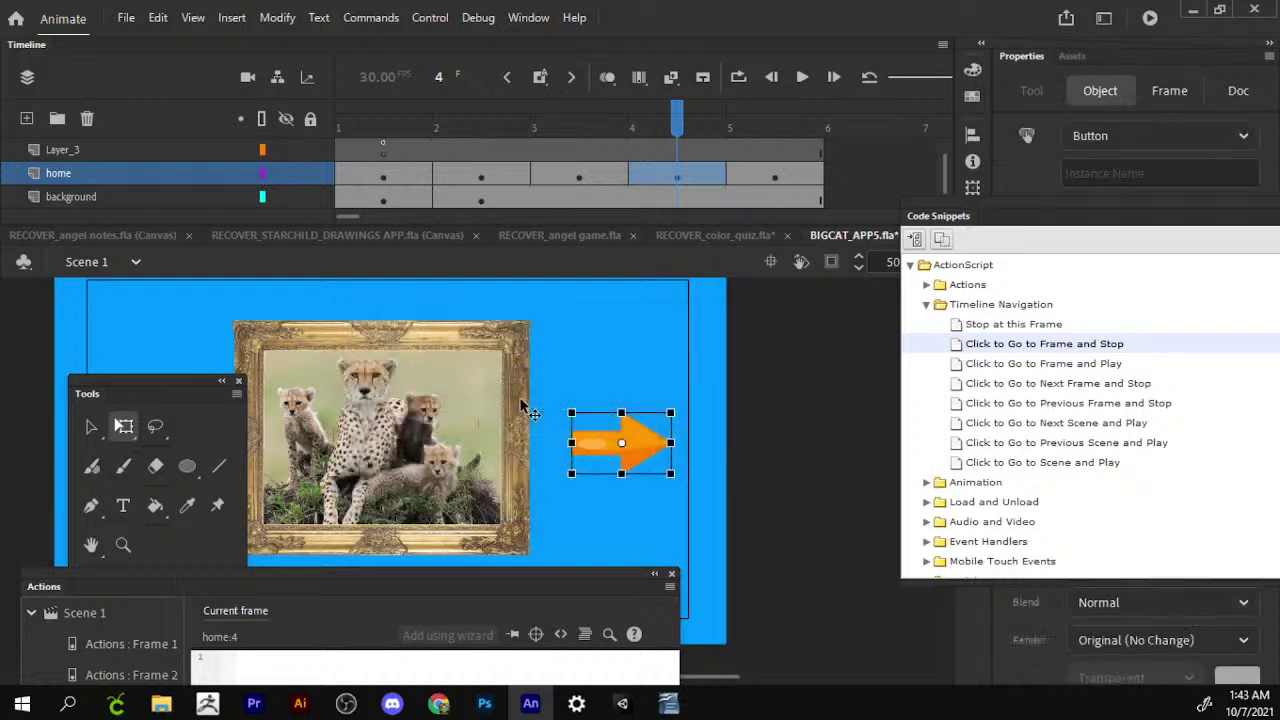
Name the cheetah arrow final_button, add Go to Frame and Stop code, and test the movie.
left_click(925, 242)
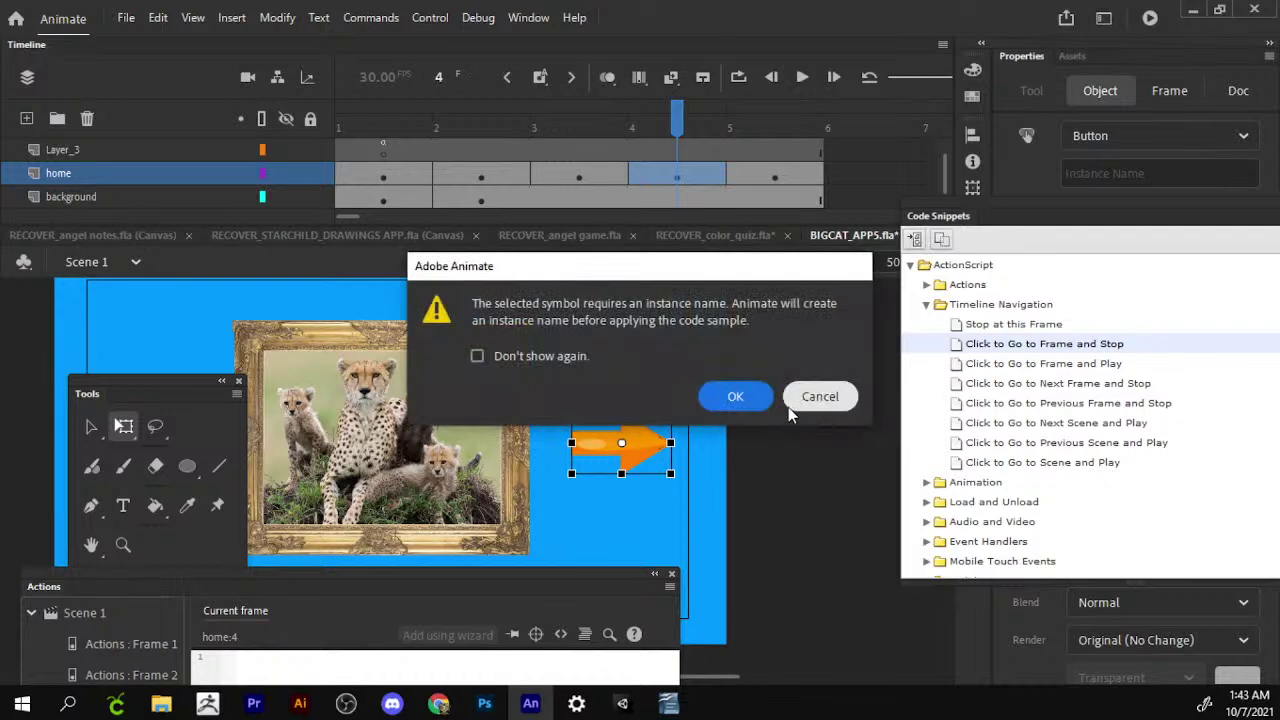
left_click(820, 396)
left_click(1096, 175)
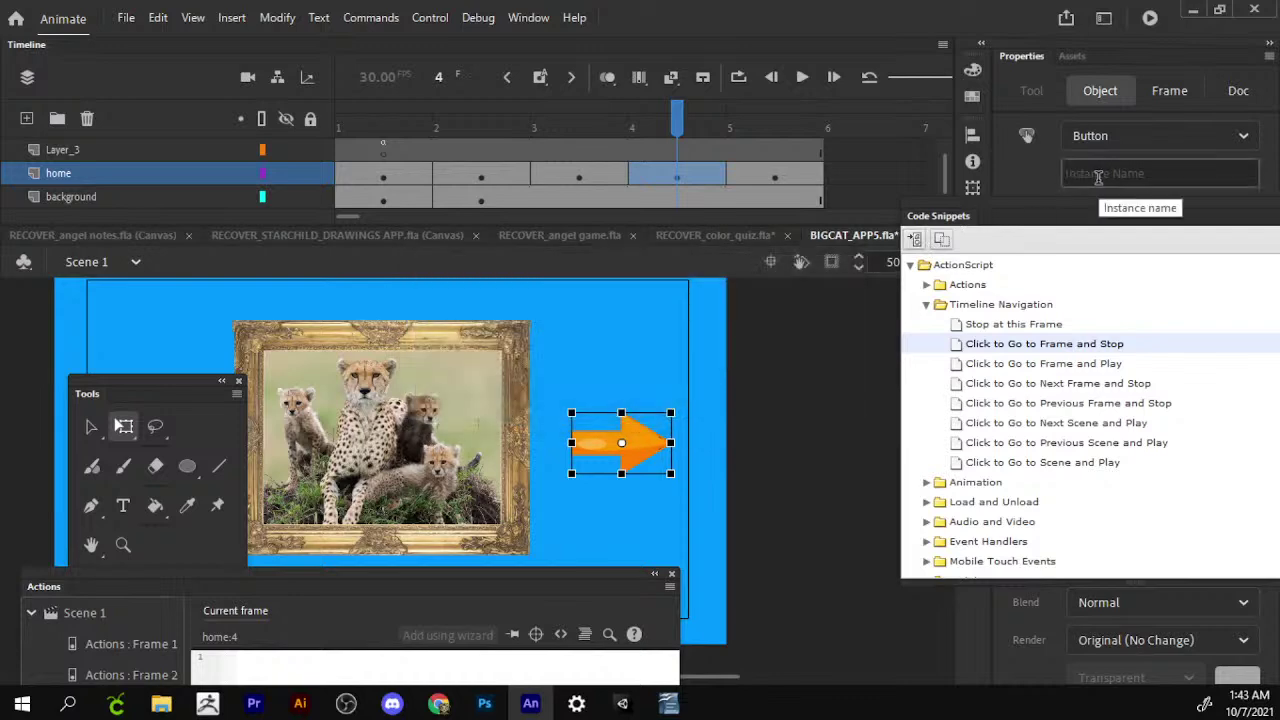
type("final_butt")
type("on")
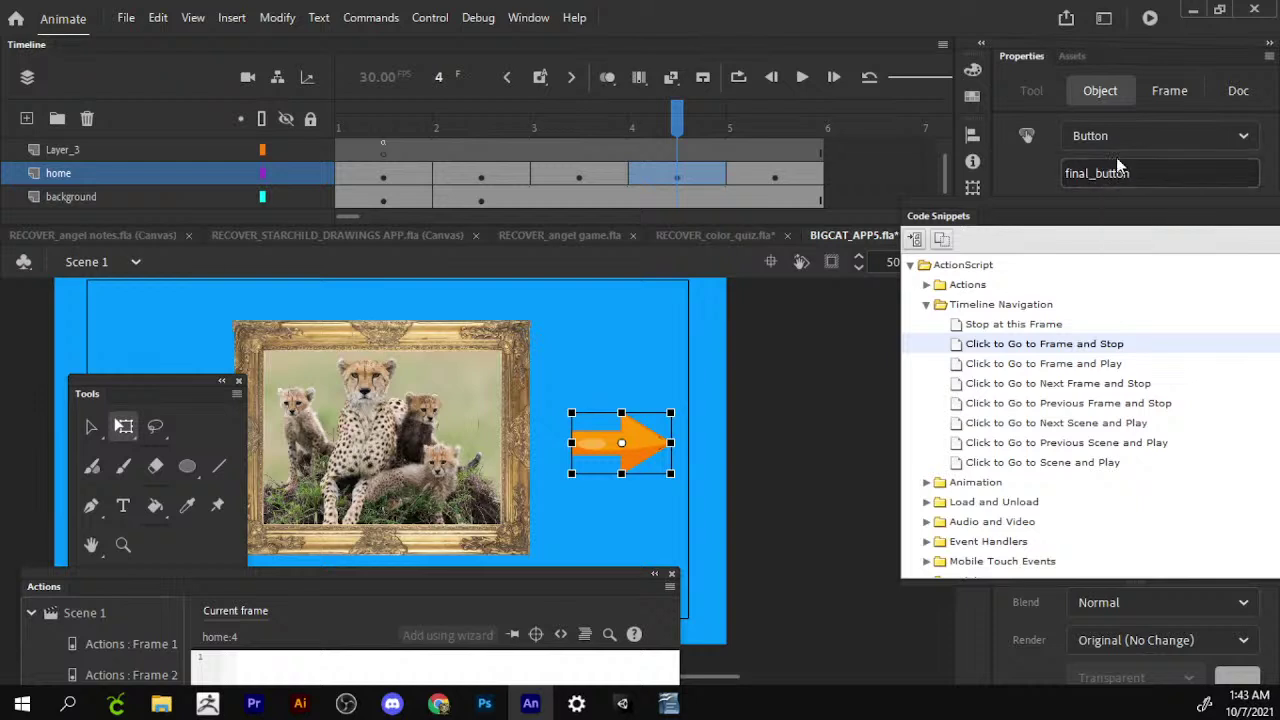
left_click(914, 240)
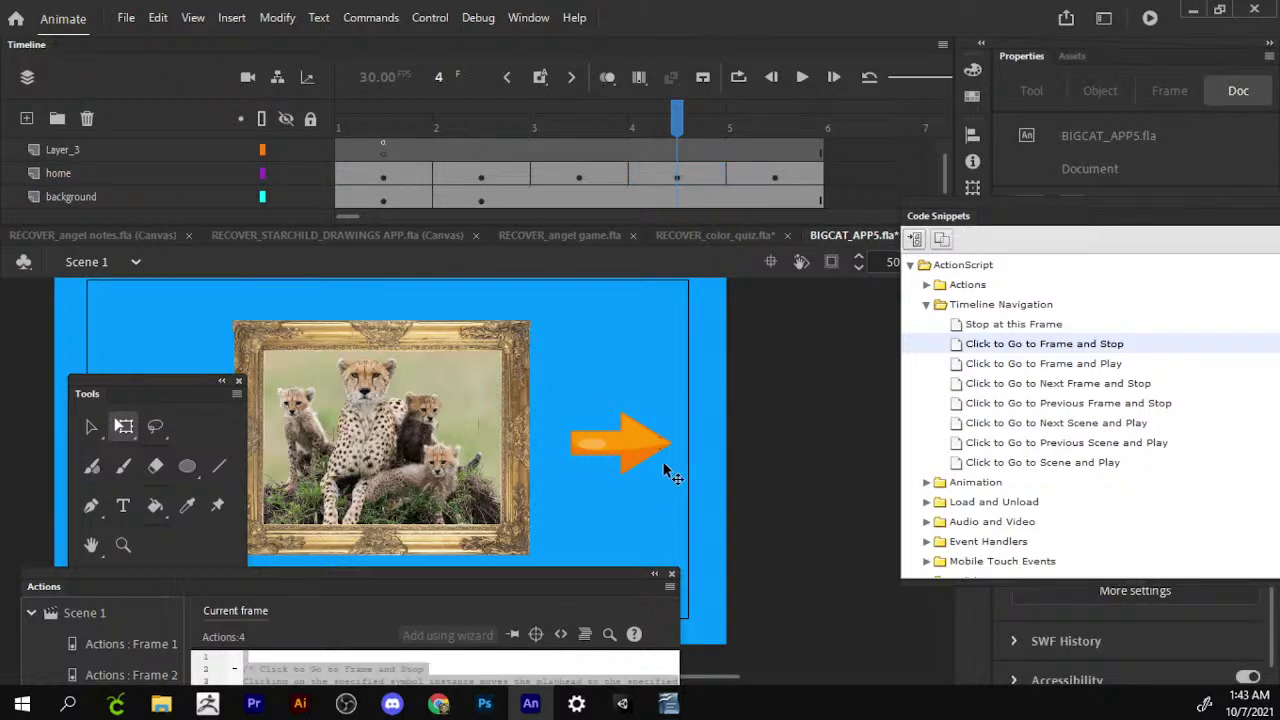
left_click_drag(531, 572, 678, 209)
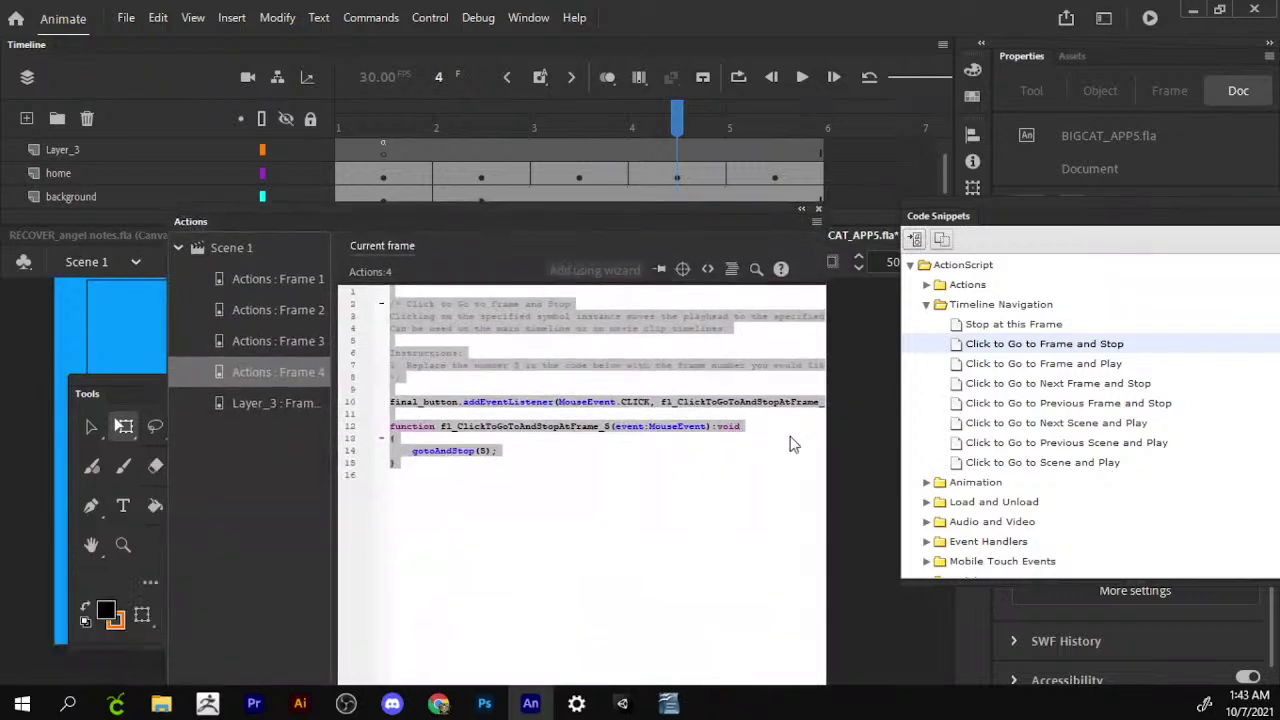
left_click_drag(501, 203, 455, 86)
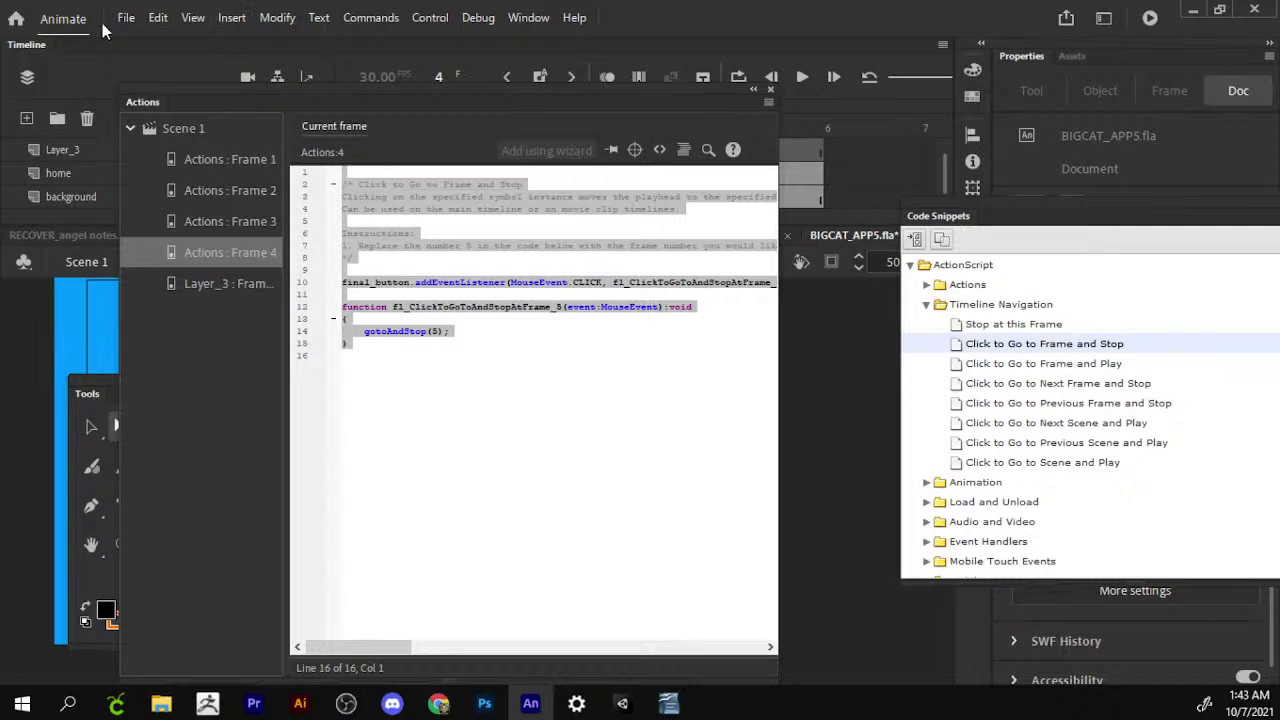
key("ctrl+Return")
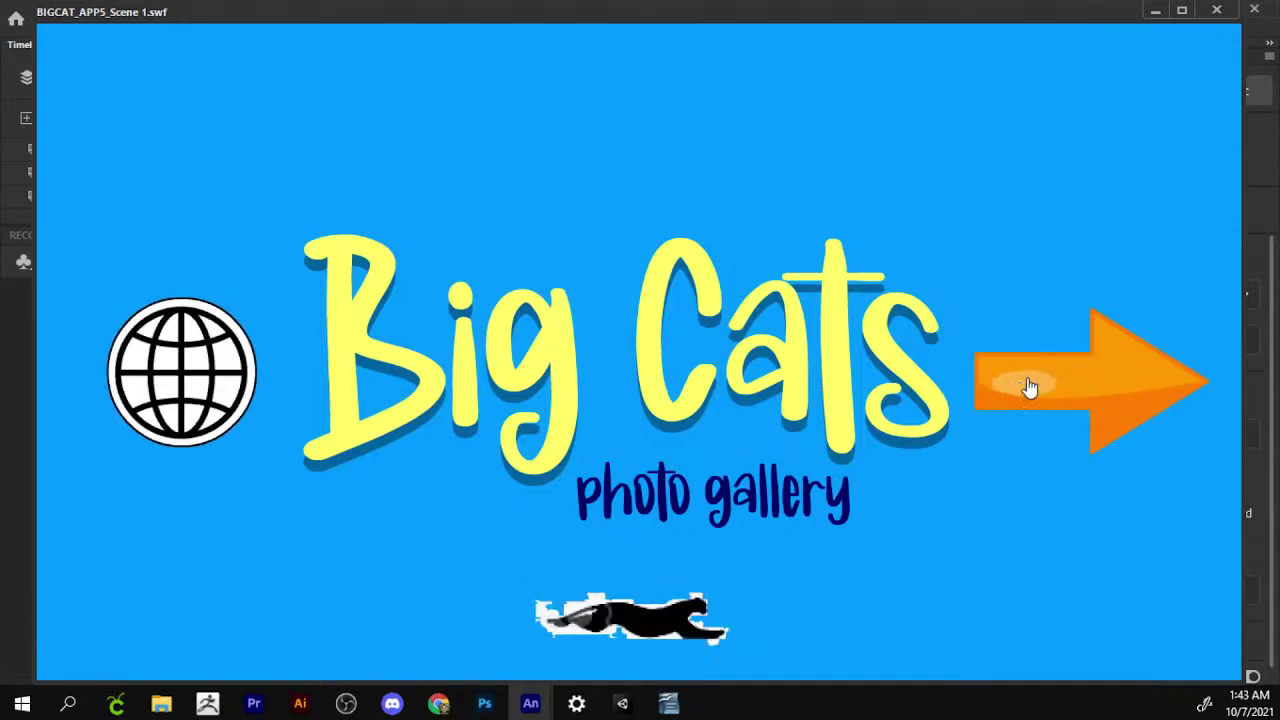
Verify the arrow reaches PUMA and the home button returns to the title, then close the player and code editor.
left_click(1062, 378)
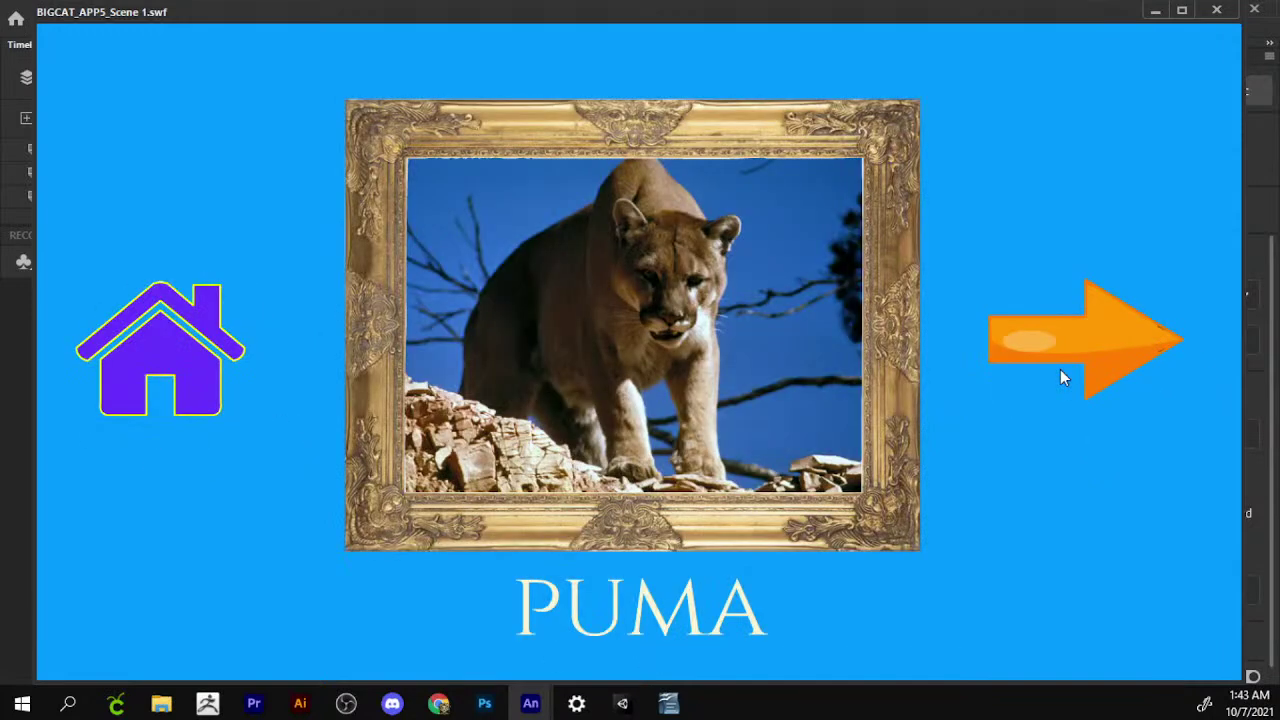
left_click(184, 378)
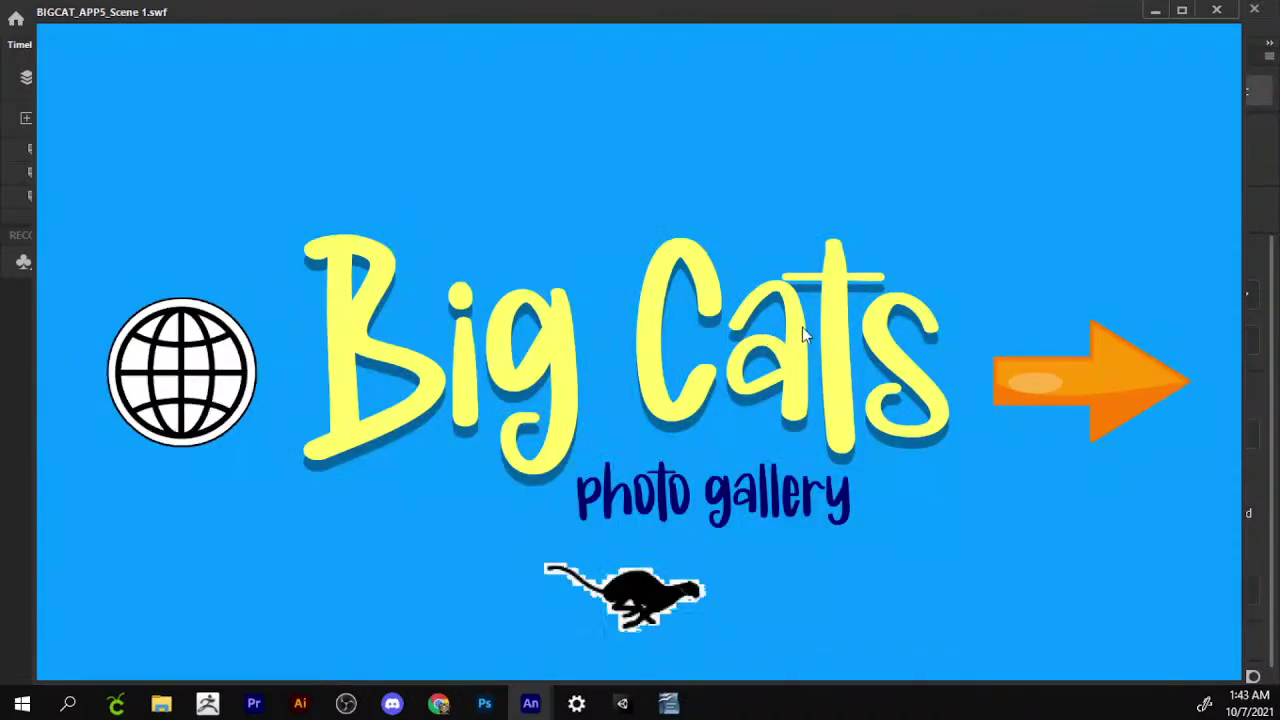
left_click(1216, 10)
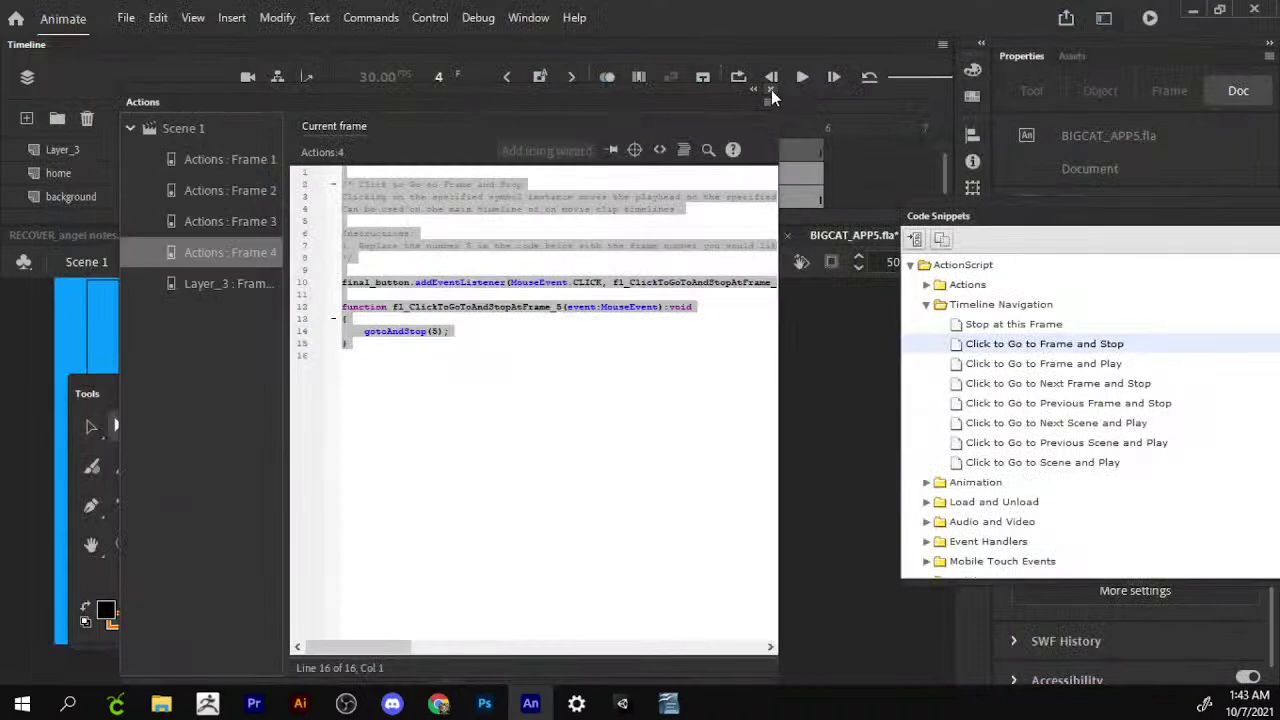
left_click(771, 90)
Inside the Title Movie Clip, add a Layer_1 keyframe and move it to frame 6.
left_click_drag(670, 115, 220, 128)
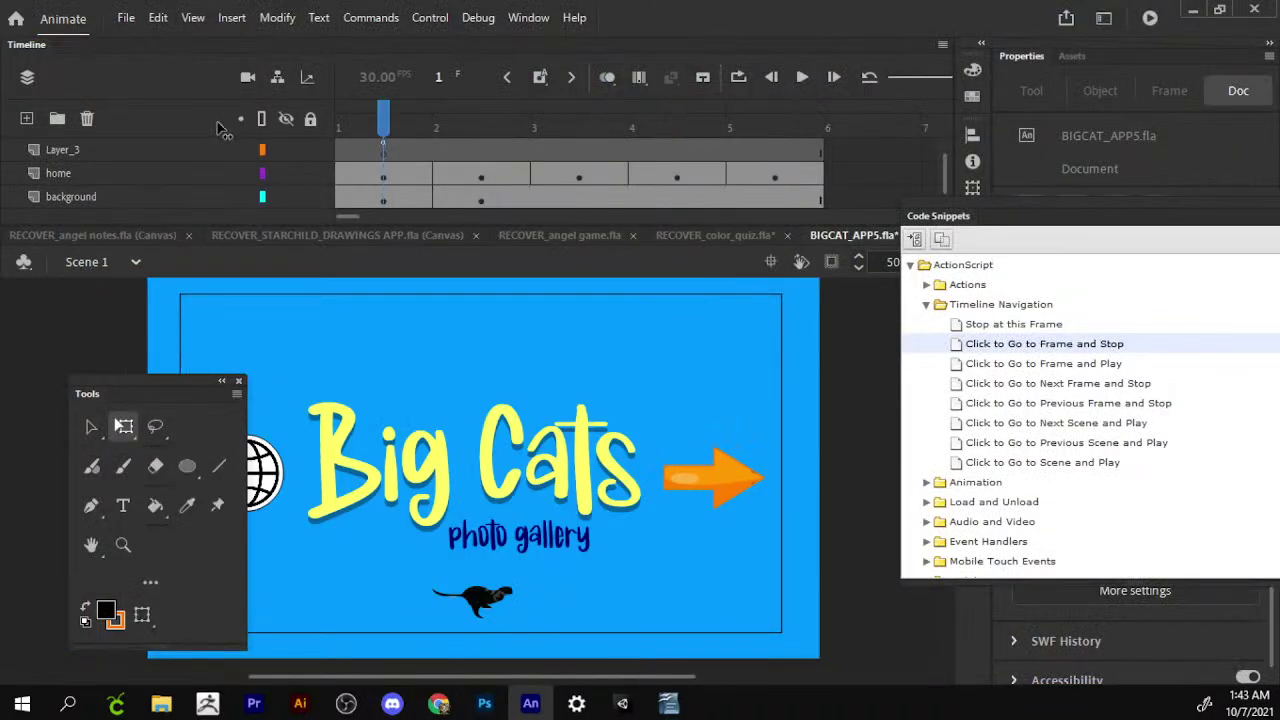
double_click(540, 462)
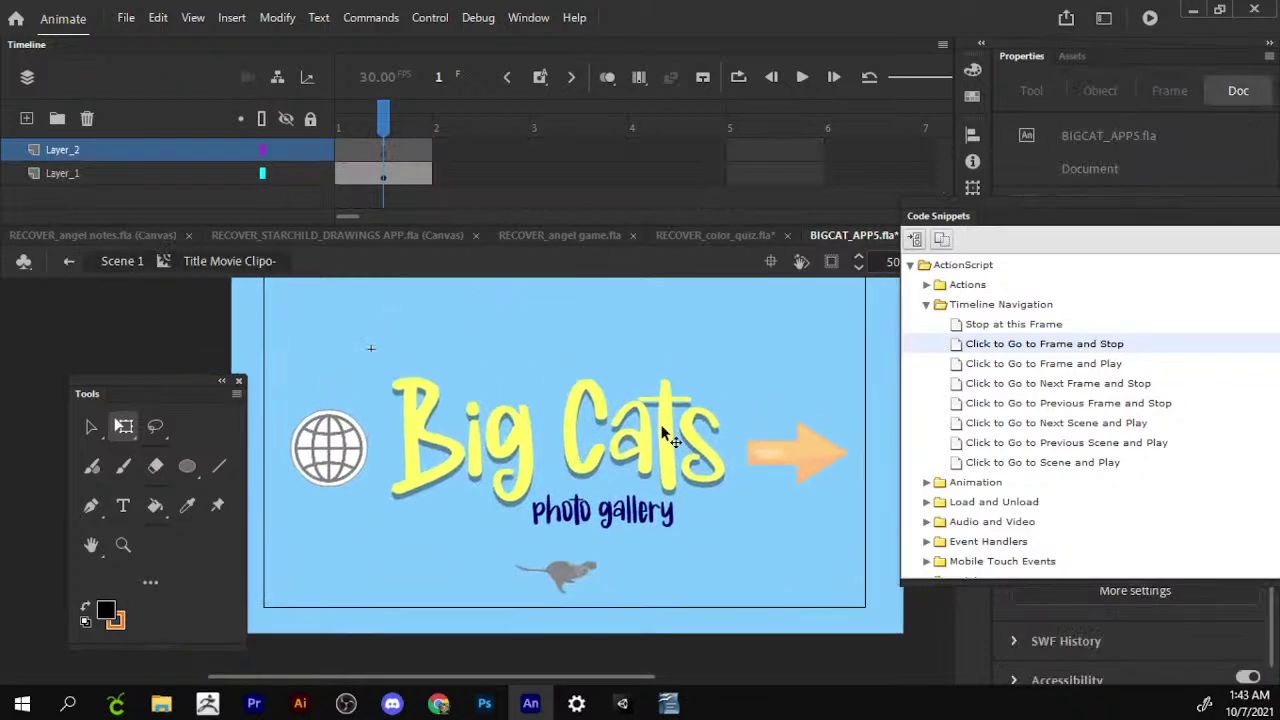
left_click_drag(748, 335, 365, 540)
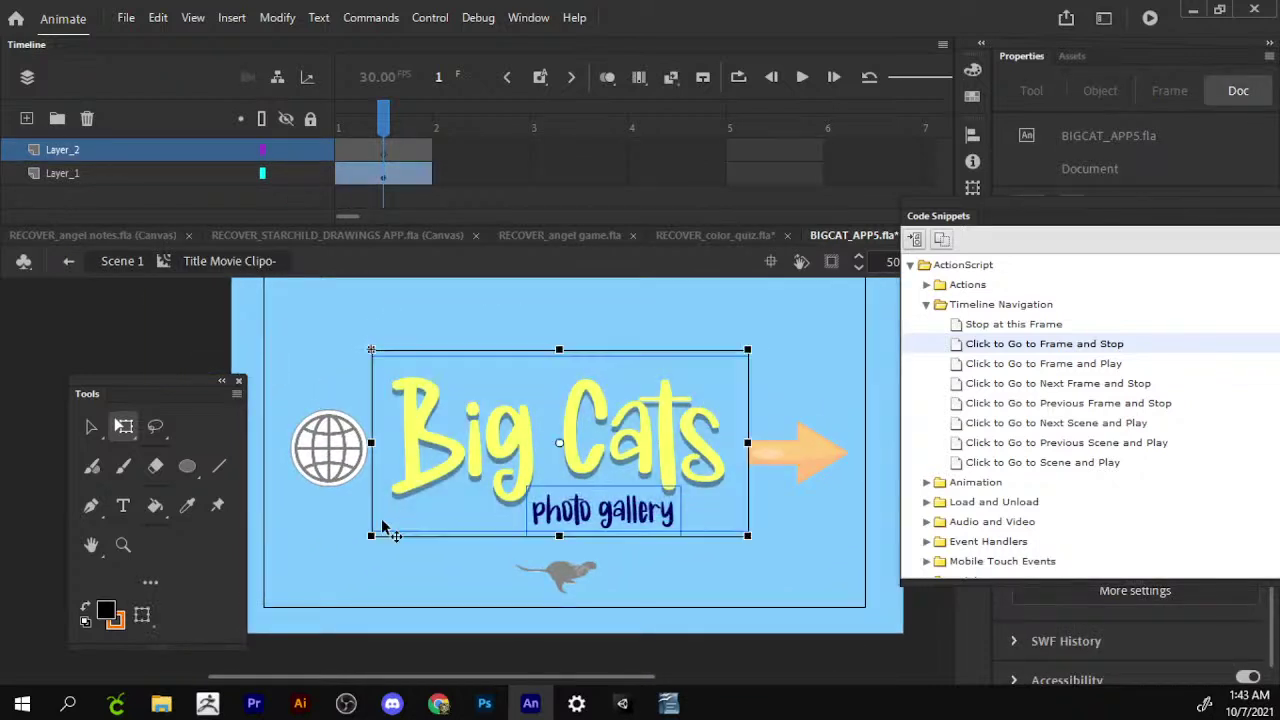
left_click(460, 175)
right_click(460, 175)
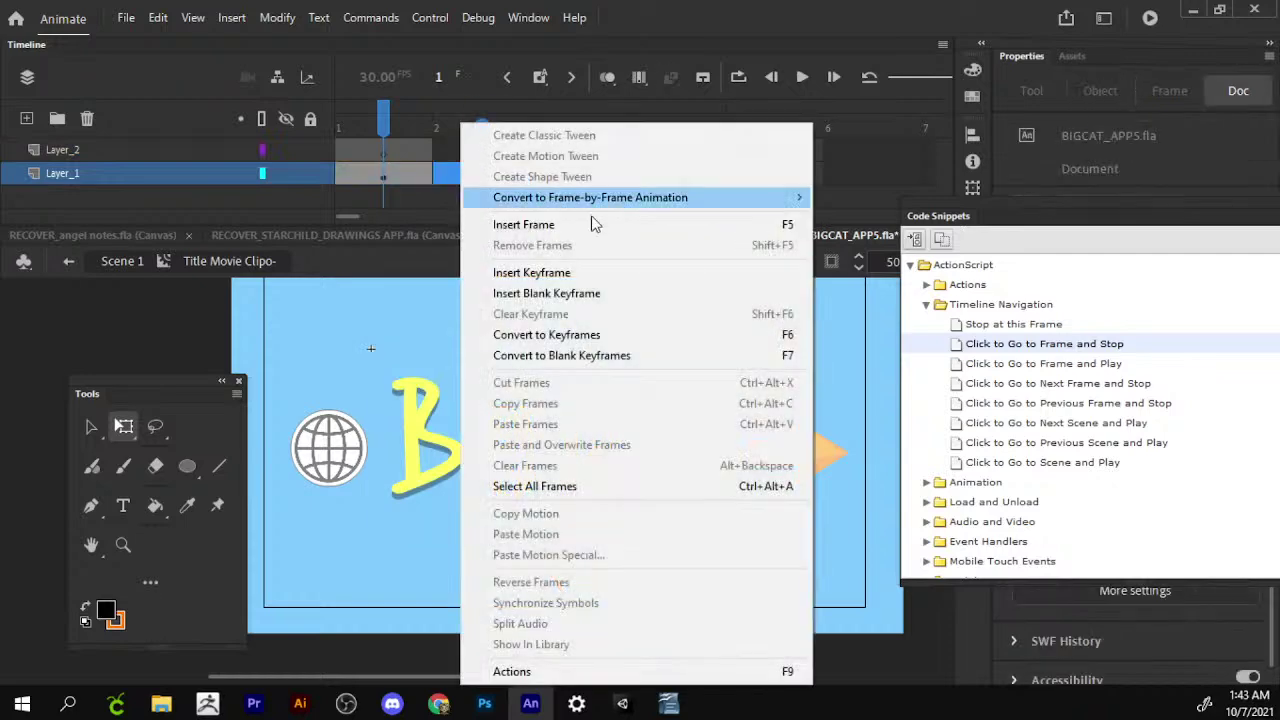
left_click(612, 270)
right_click(557, 175)
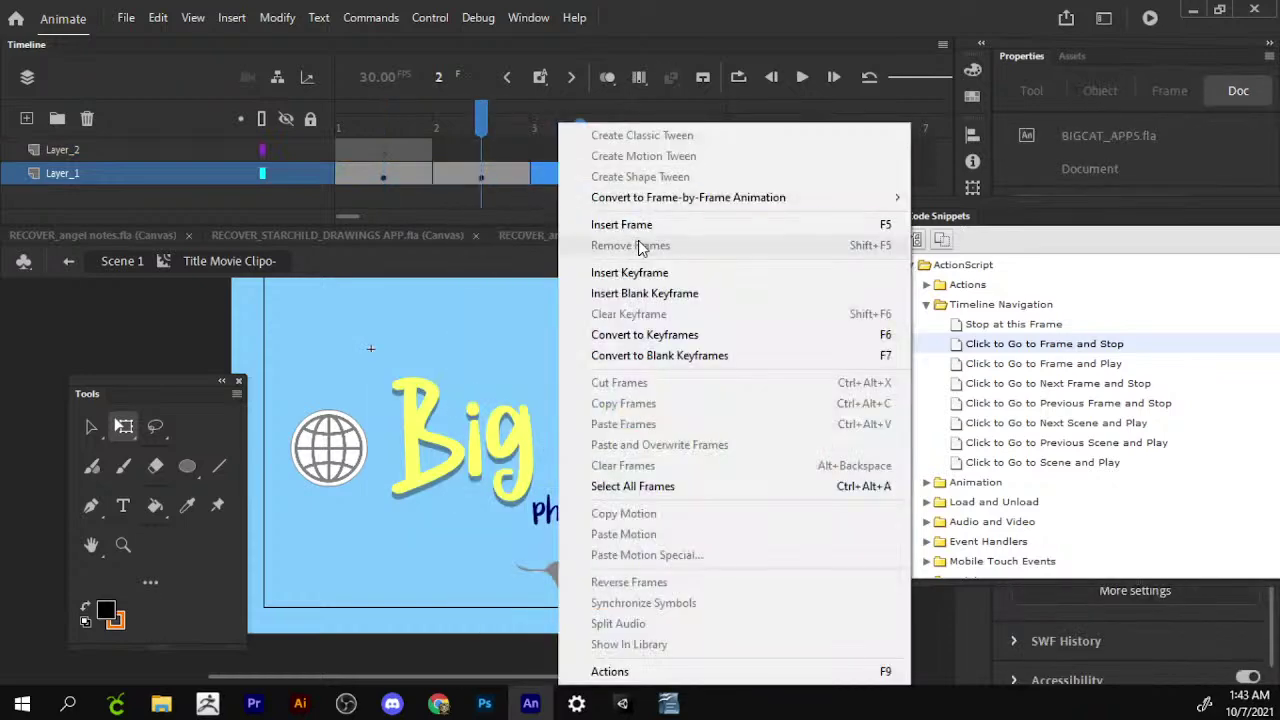
left_click(503, 178)
left_click_drag(503, 178, 857, 180)
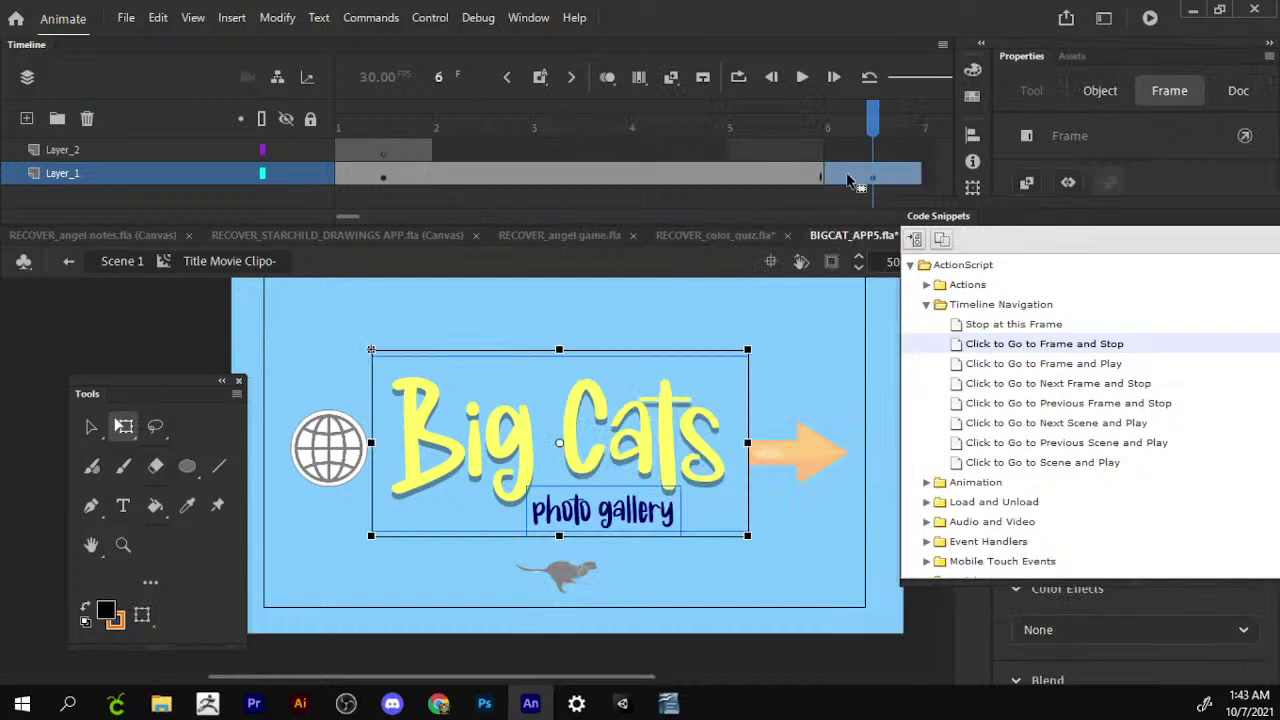
Close the code snippets panel and move the end keyframe to frame 10.
left_click(382, 178)
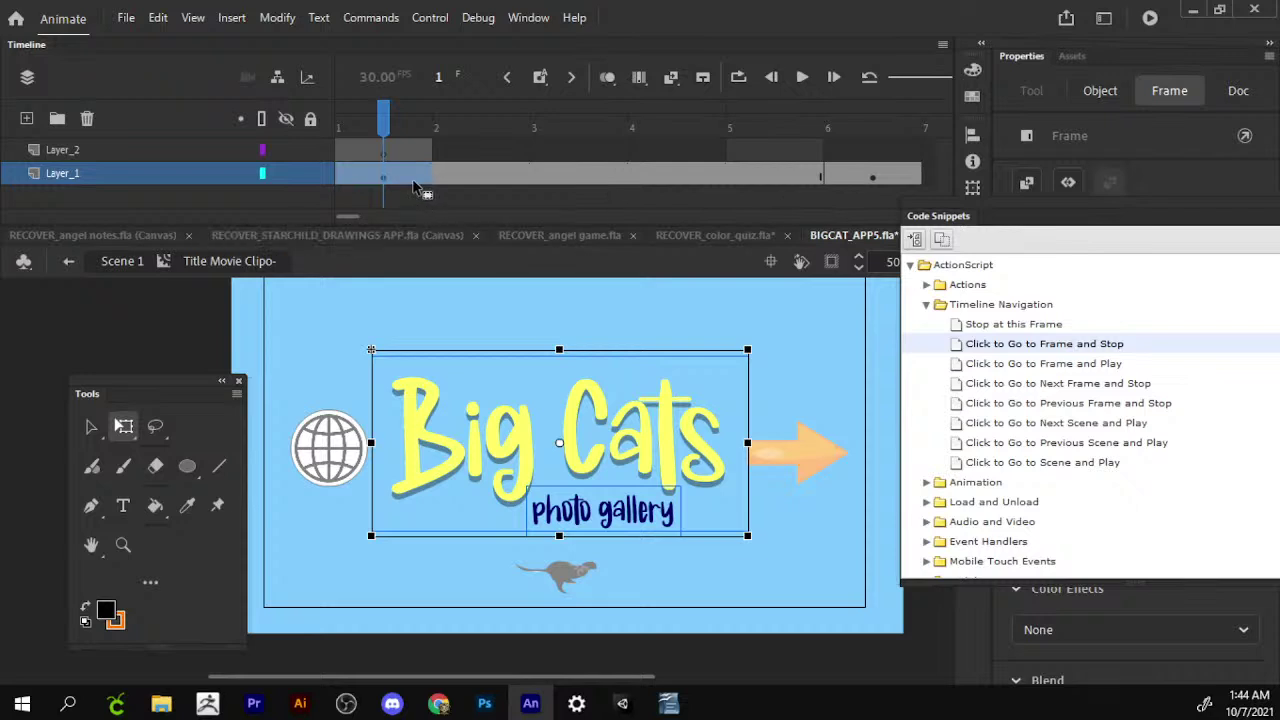
mouse_move(900, 180)
left_mouse_down()
mouse_move(395, 175)
mouse_move(872, 178)
left_mouse_up()
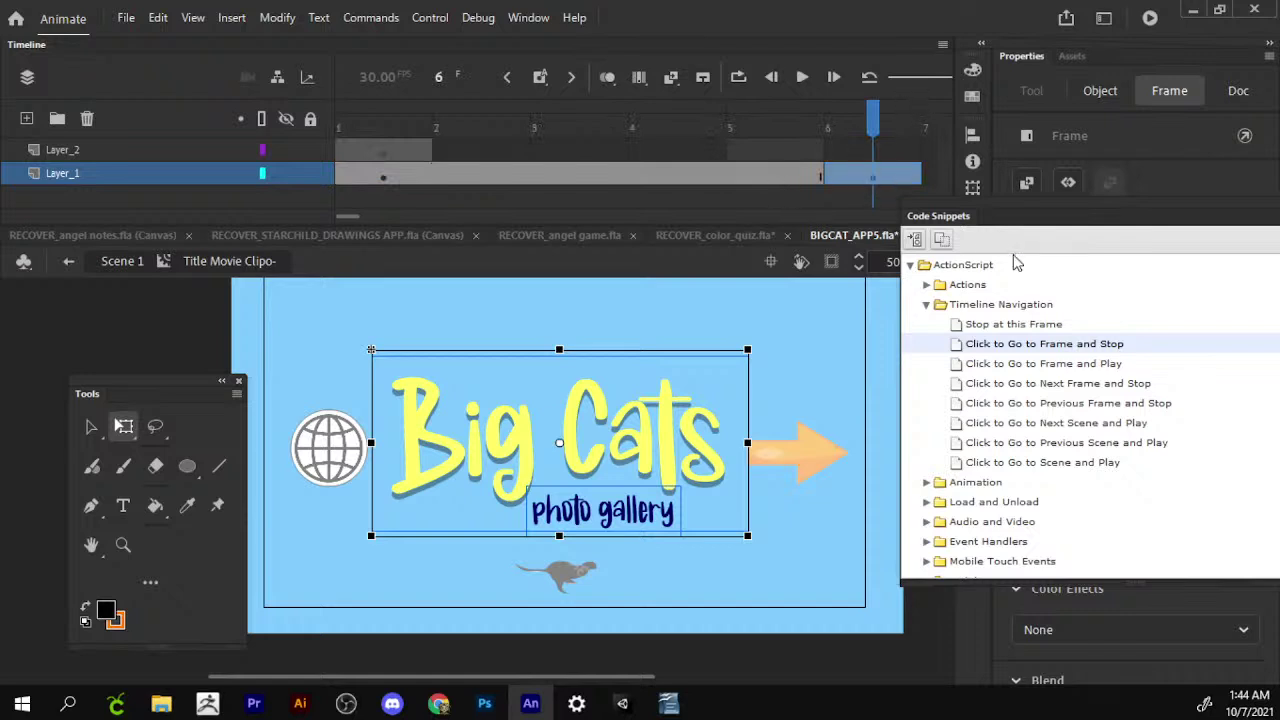
left_click_drag(1018, 215, 791, 342)
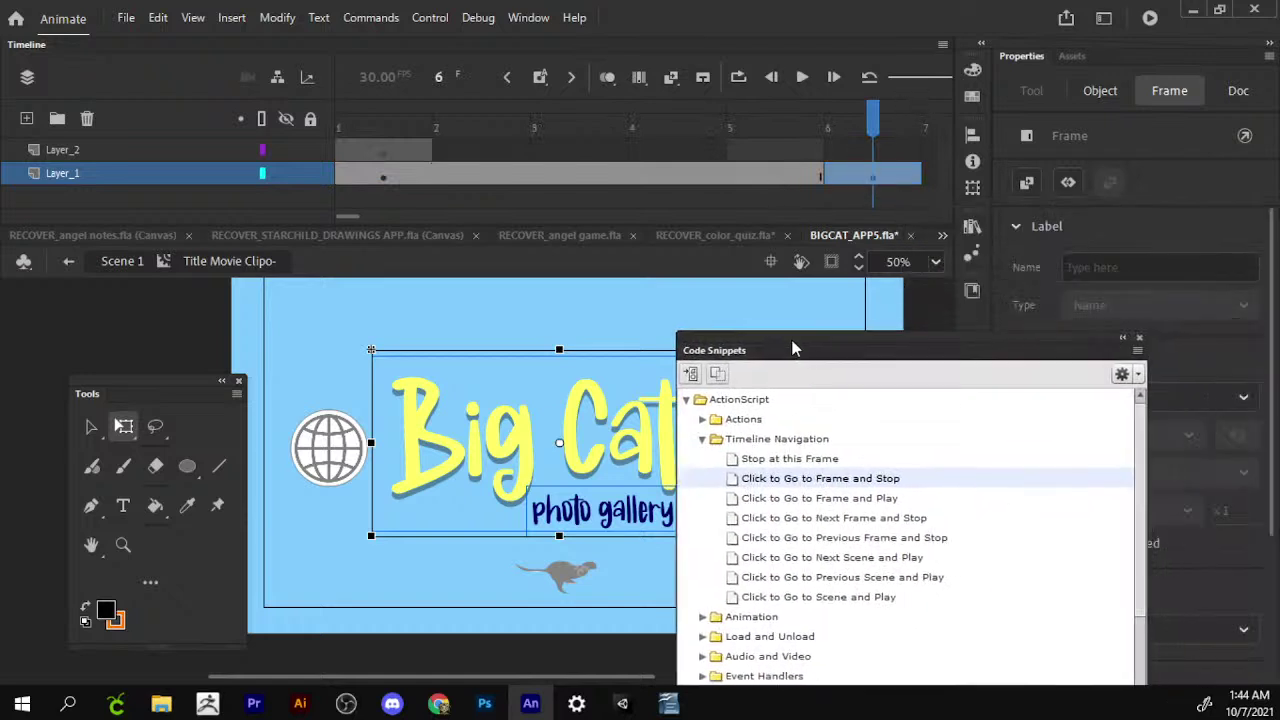
left_click(1140, 340)
left_click(939, 75)
mouse_move(925, 76)
left_mouse_down()
mouse_move(895, 79)
mouse_move(933, 84)
left_mouse_up()
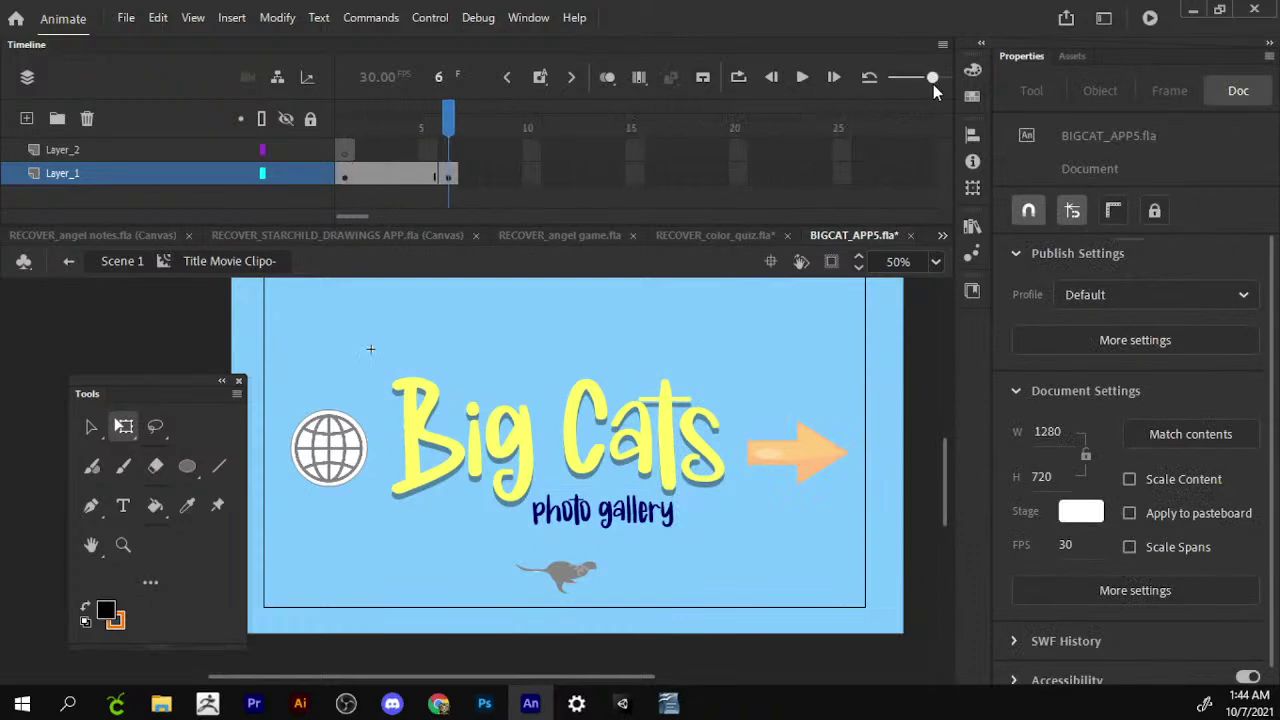
left_click(452, 177)
left_click_drag(458, 178, 538, 180)
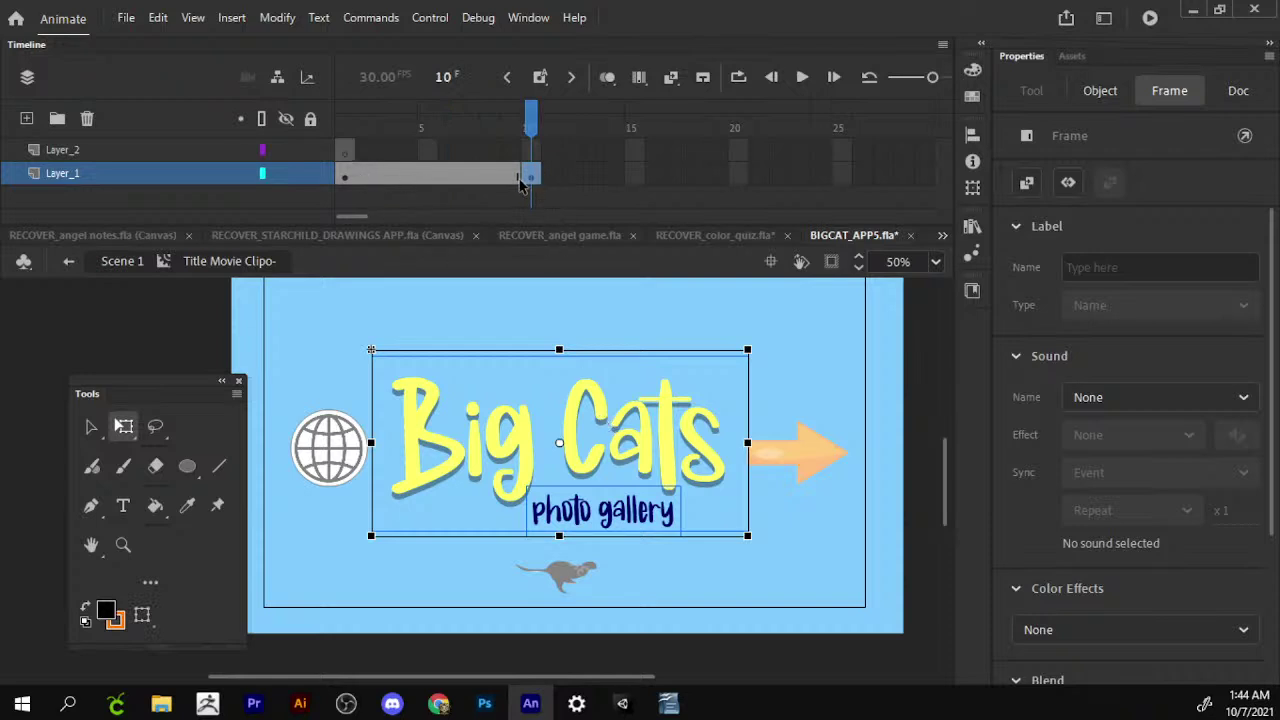
Restore the Big Cats title at frame 10 and extend Layer_1 to frame 15.
key("Delete")
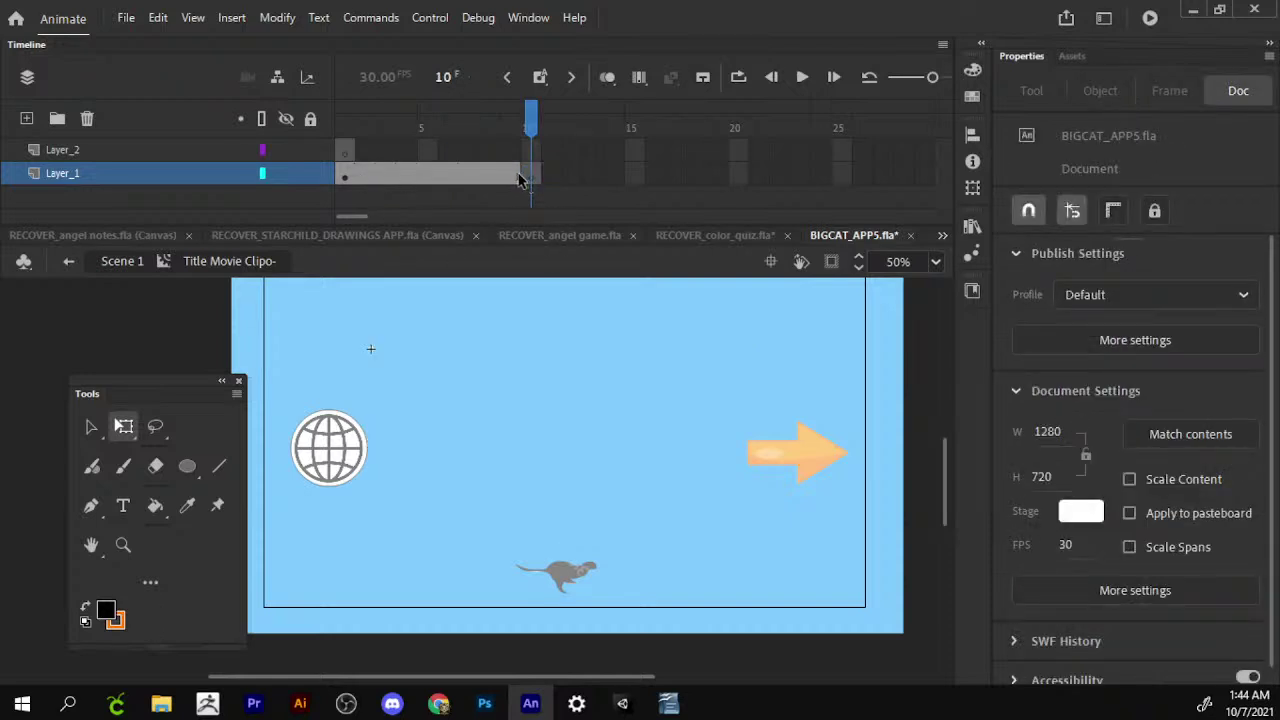
left_click(513, 176)
right_click(508, 186)
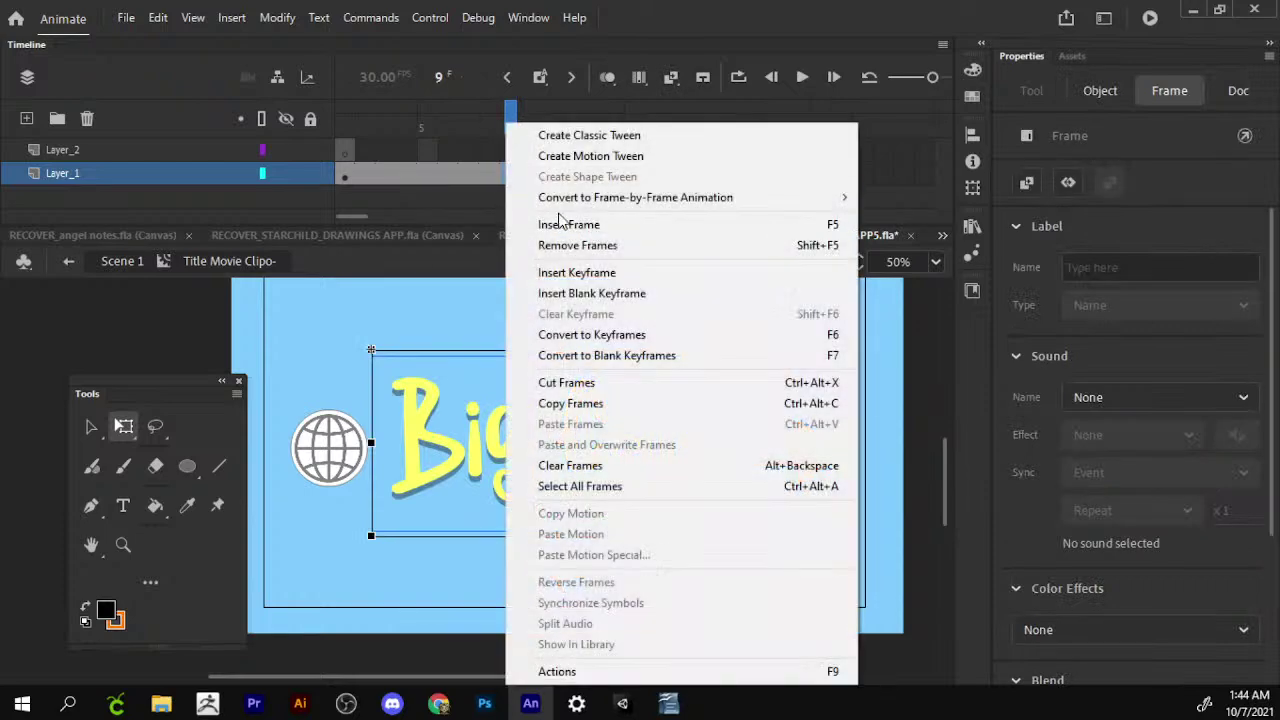
key("Escape")
left_click(530, 174)
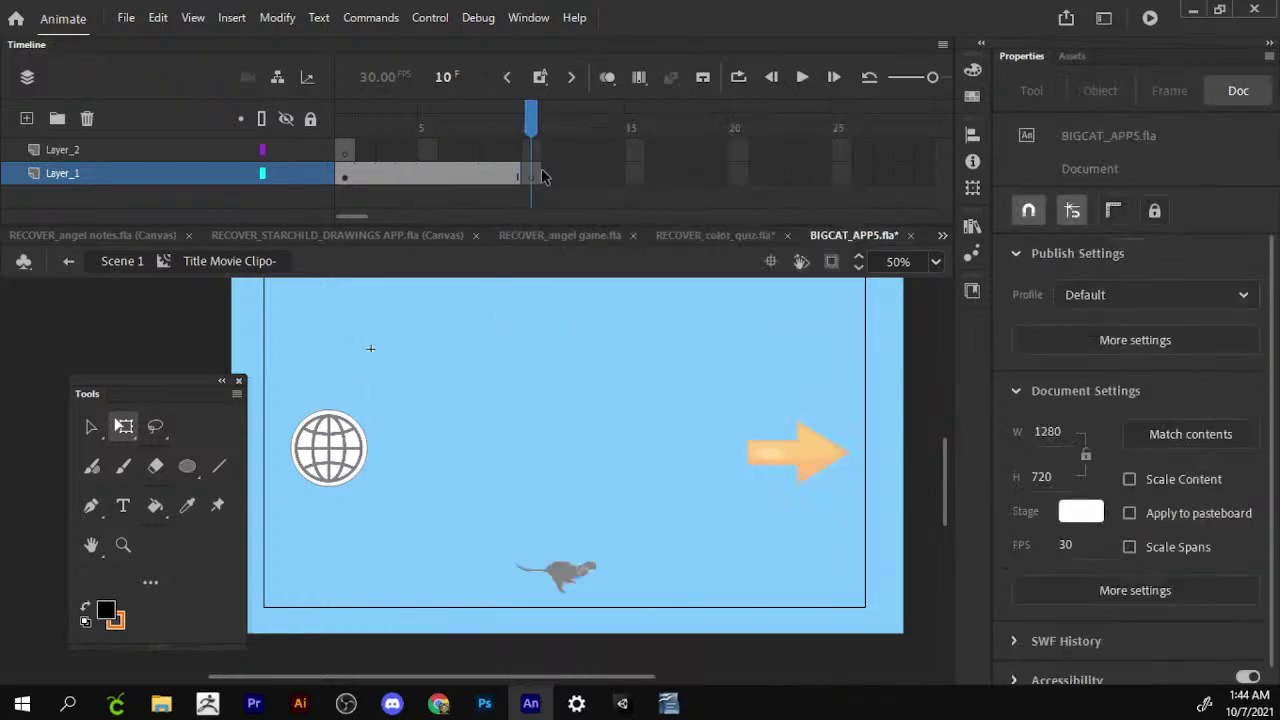
key("ctrl+shift+v")
left_click(636, 176)
key("F5")
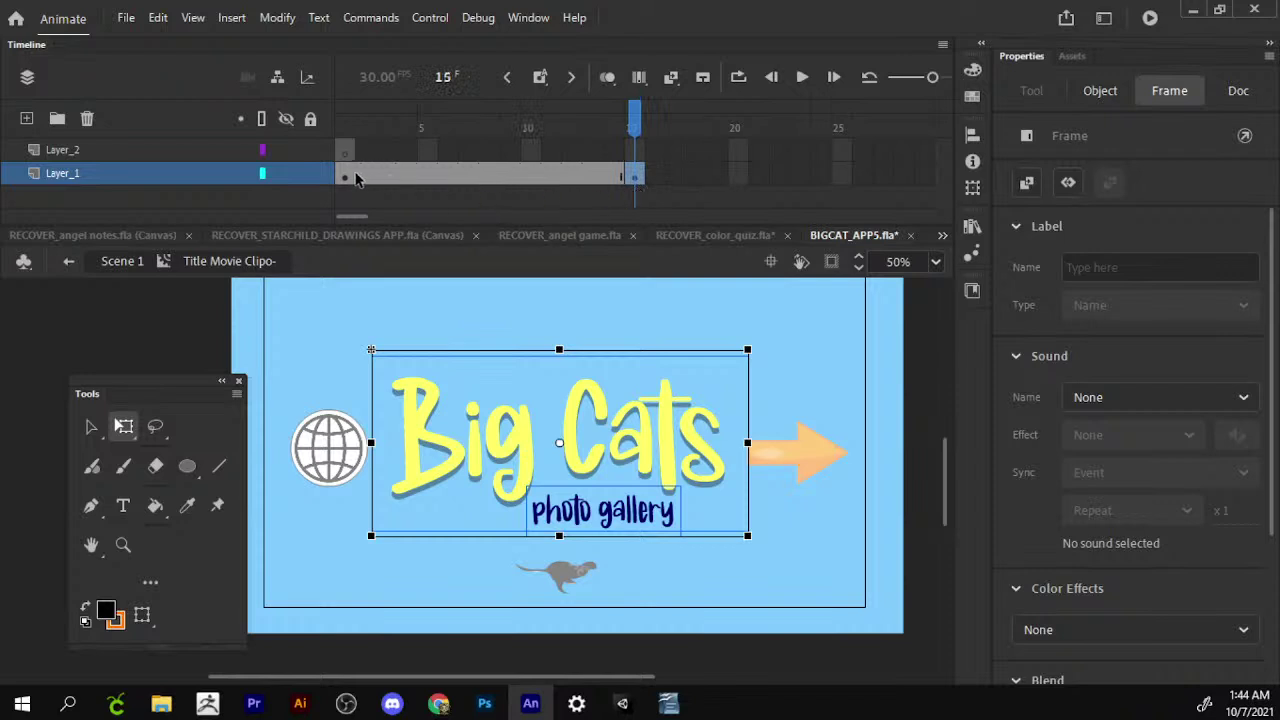
left_click(341, 178)
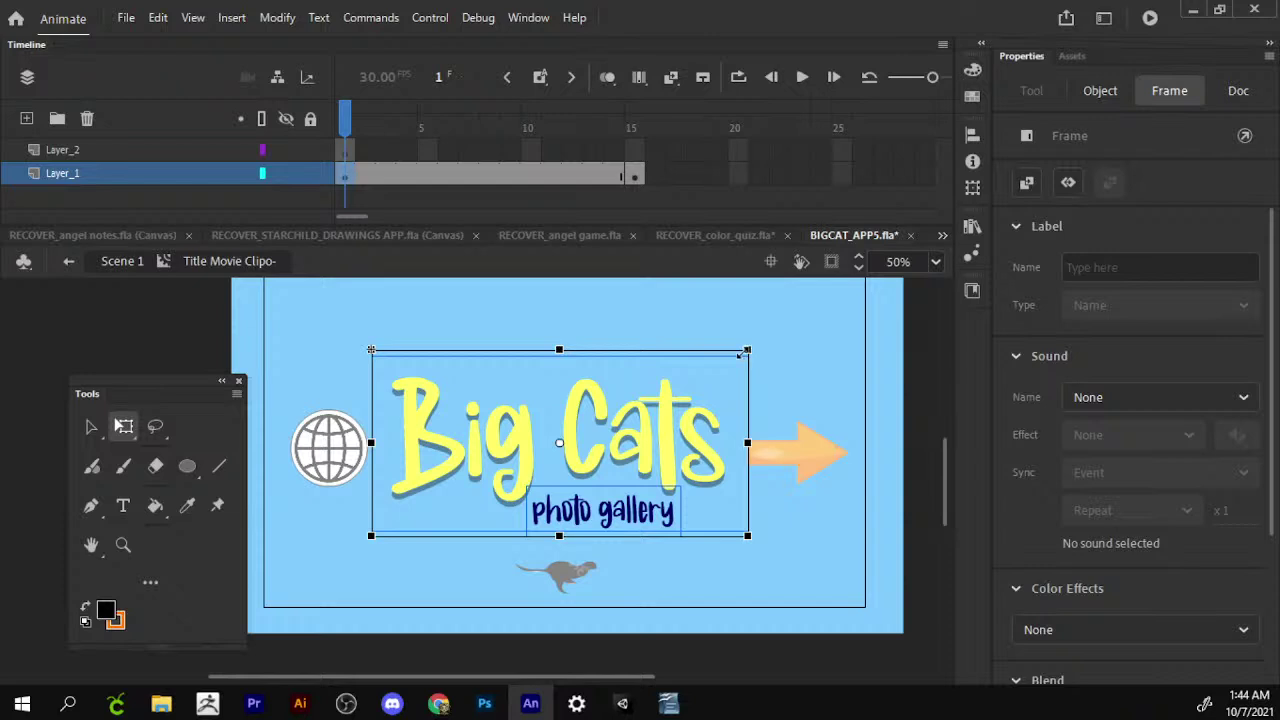
Shrink the Big Cats title at frame 1 and create a motion tween, accepting the conversion.
left_click_drag(745, 352, 698, 373)
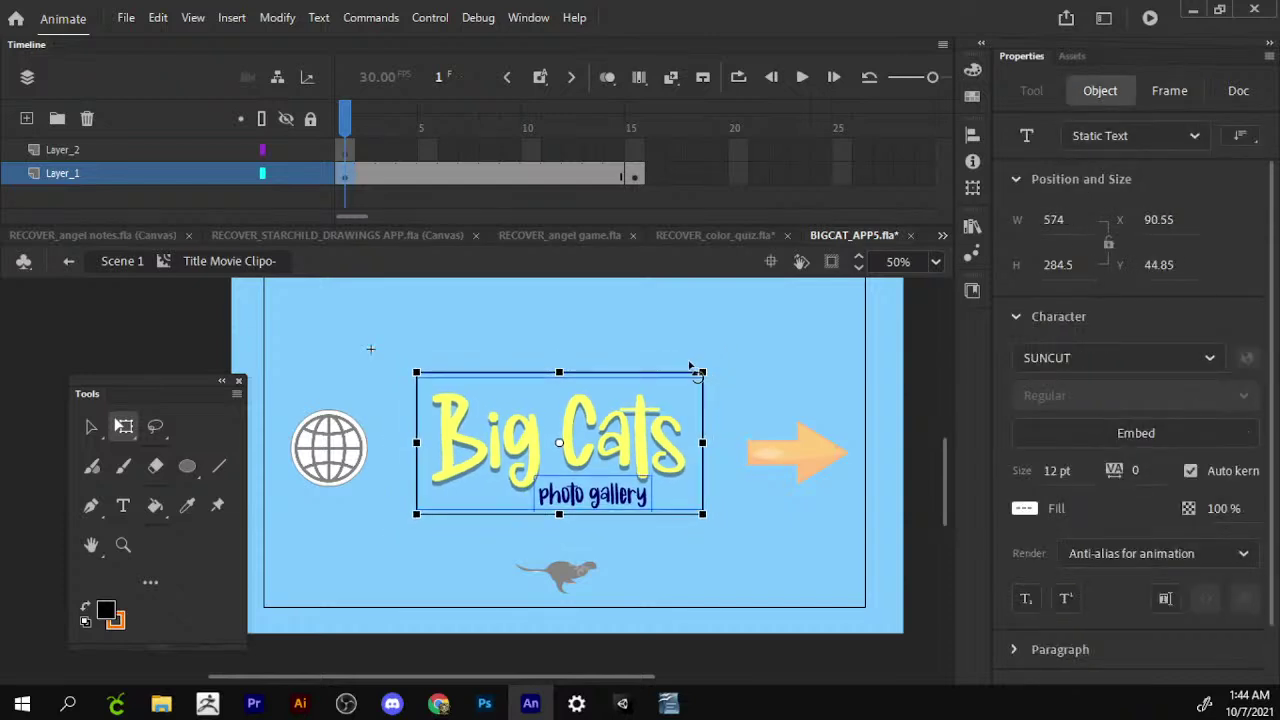
right_click(603, 176)
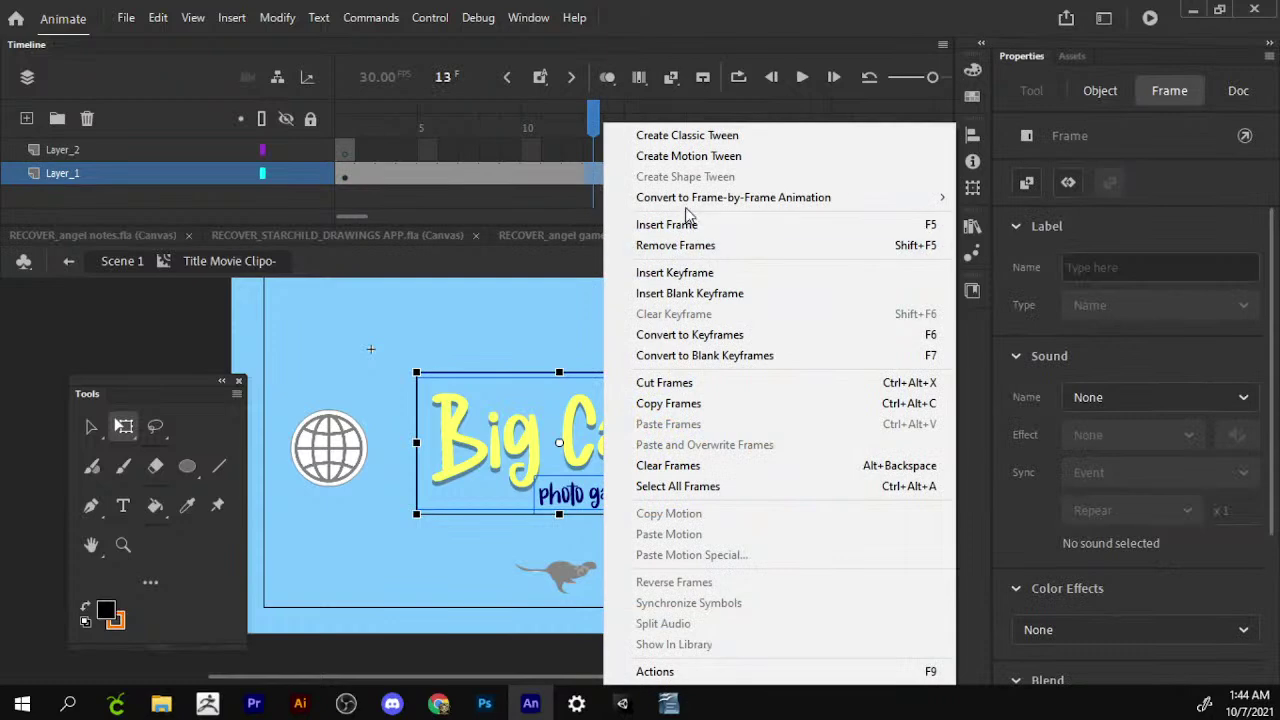
left_click(691, 157)
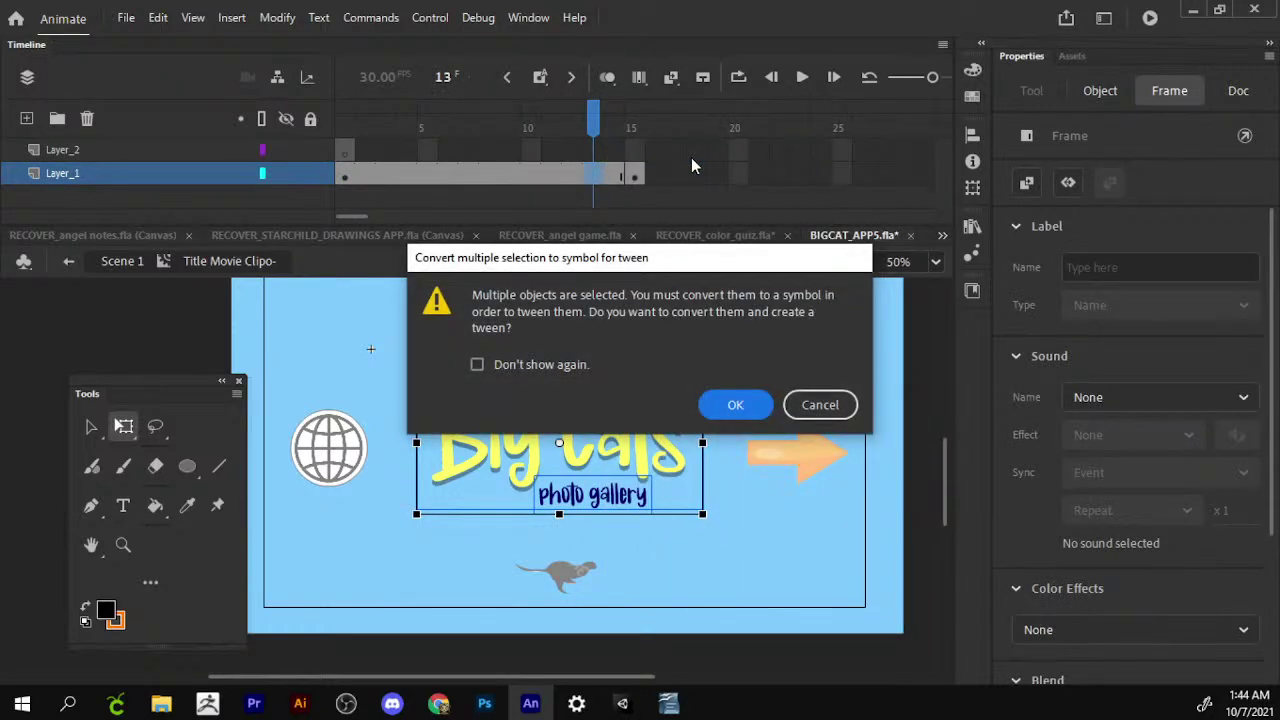
left_click(527, 366)
left_click(735, 404)
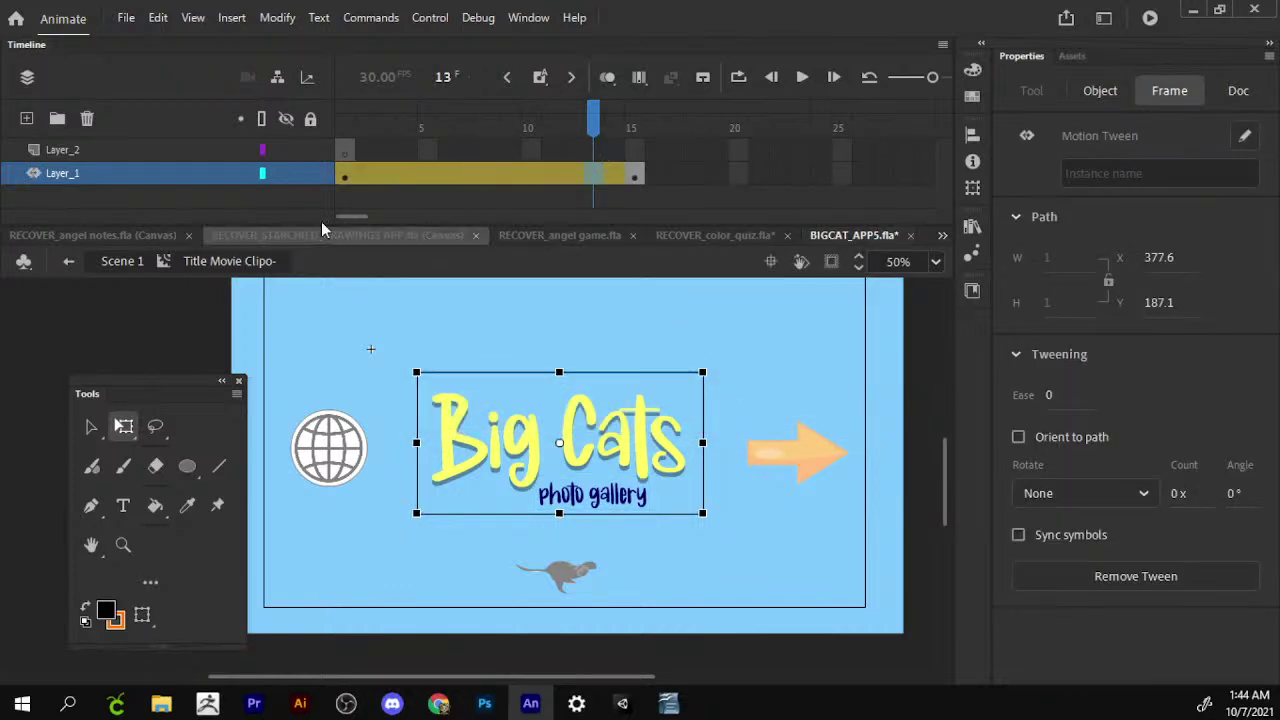
Preview the motion tween at frames 3 and 15, then remove it from the span.
mouse_move(581, 123)
left_mouse_down()
mouse_move(478, 145)
mouse_move(345, 145)
left_mouse_up()
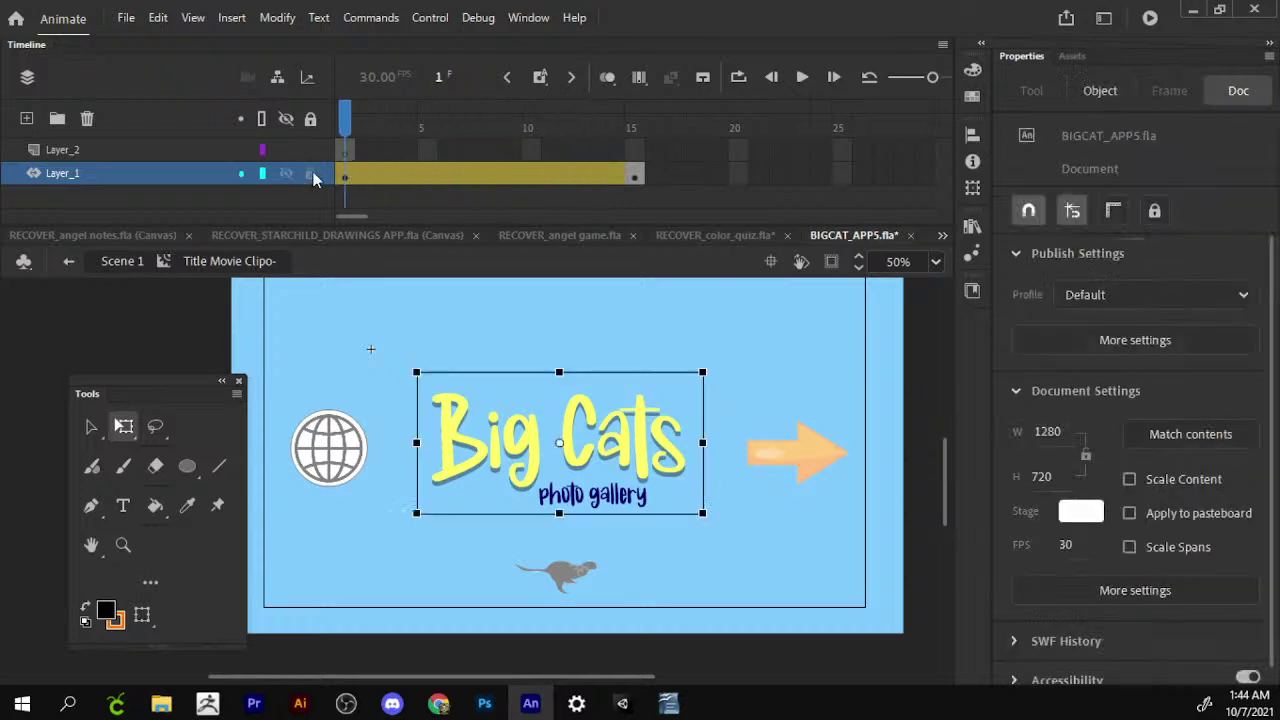
left_click(383, 182)
left_click(633, 175)
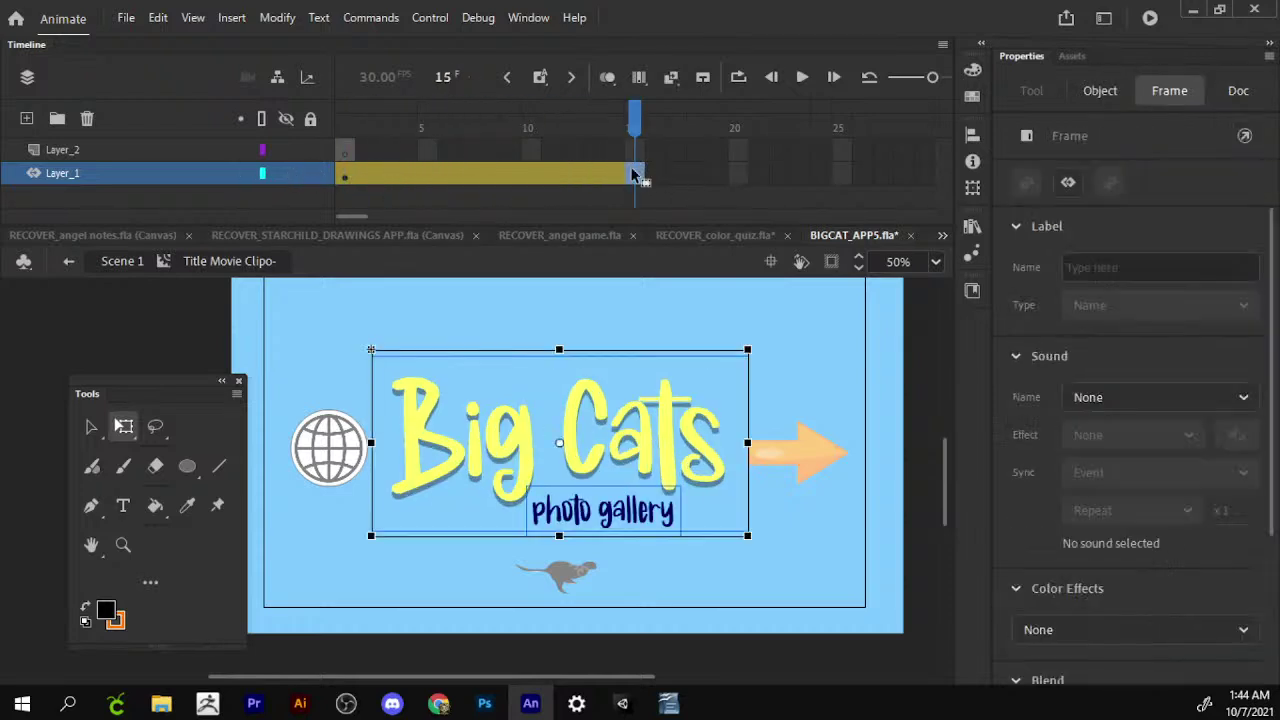
left_click(590, 180)
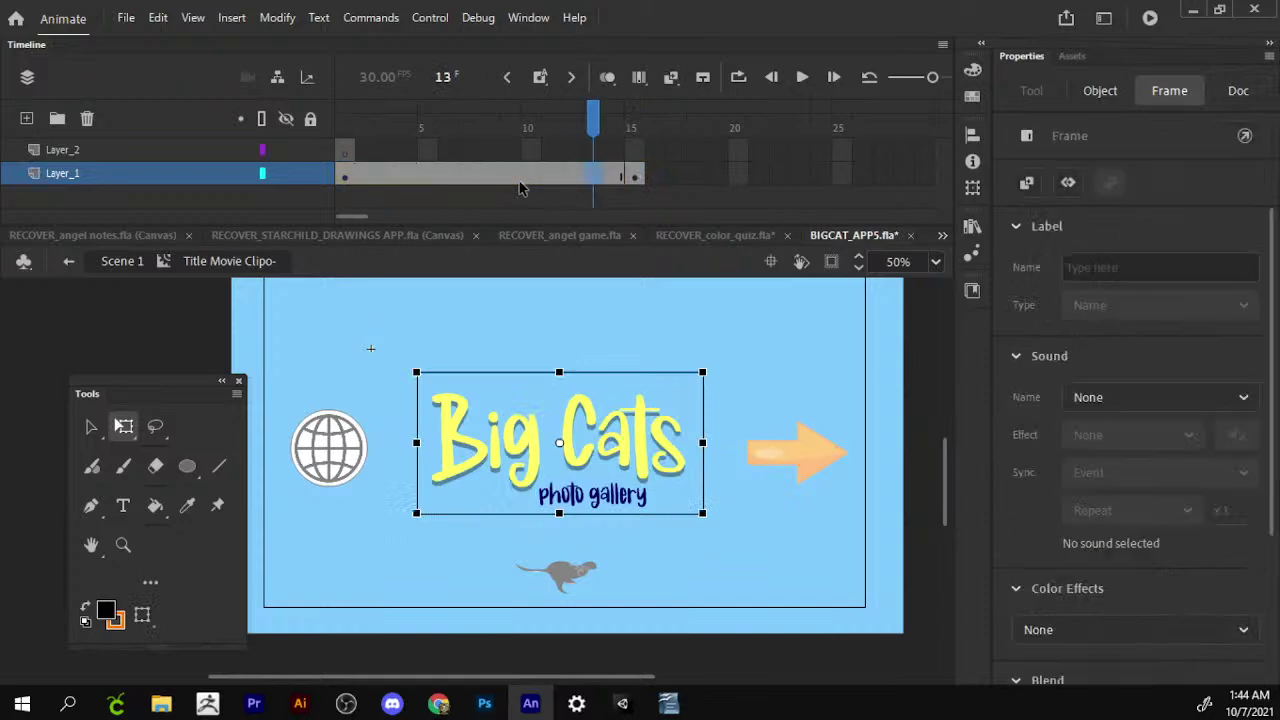
Create a classic tween across frames 1–15 on the title and preview its start.
right_click(480, 183)
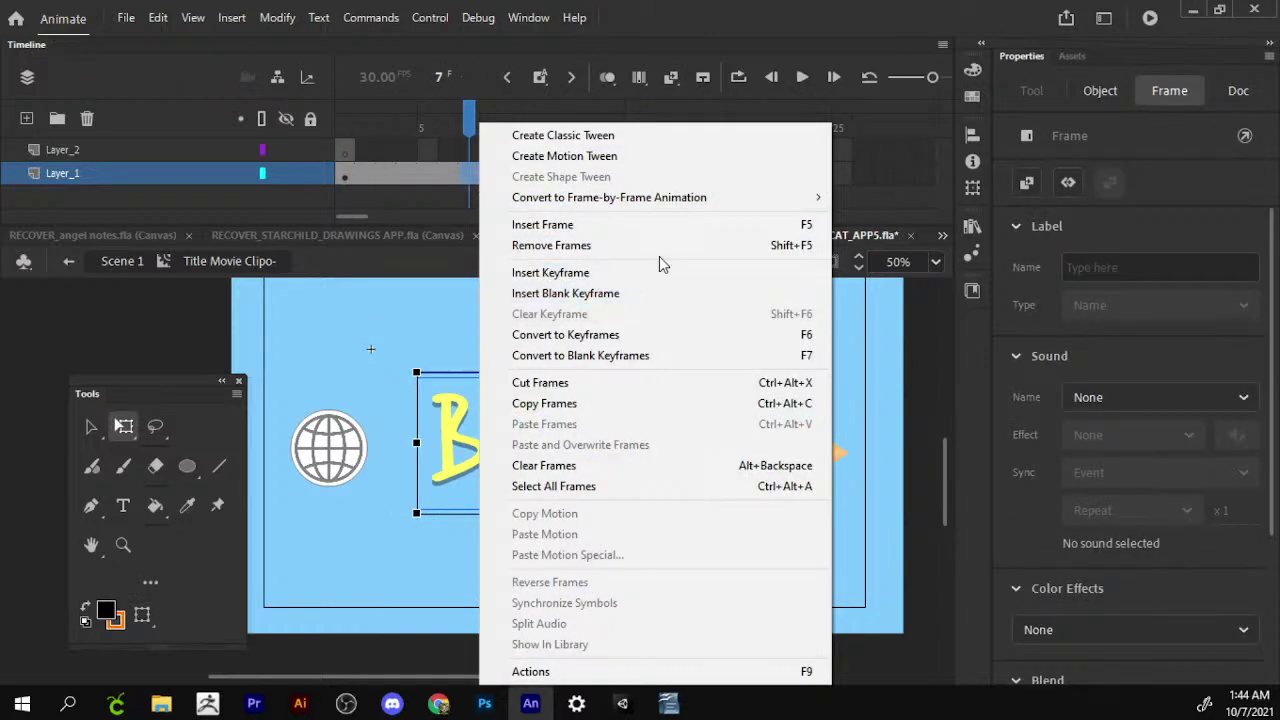
left_click(640, 140)
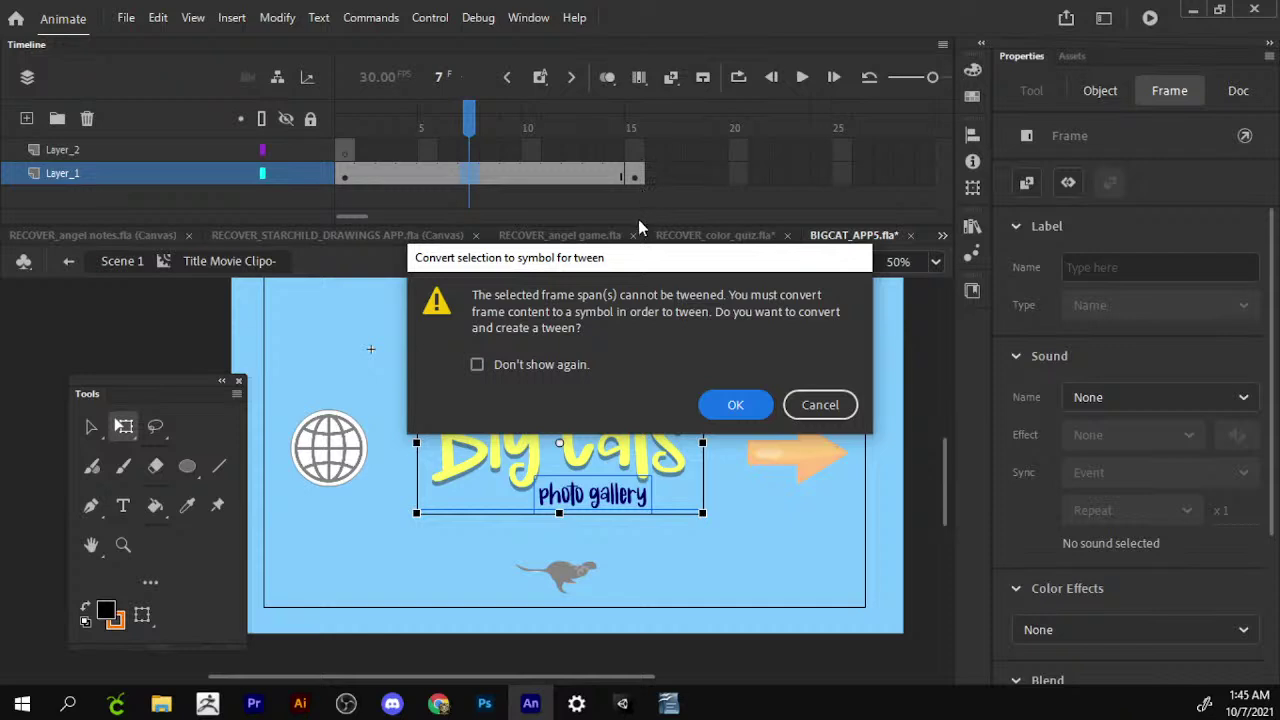
left_click(764, 414)
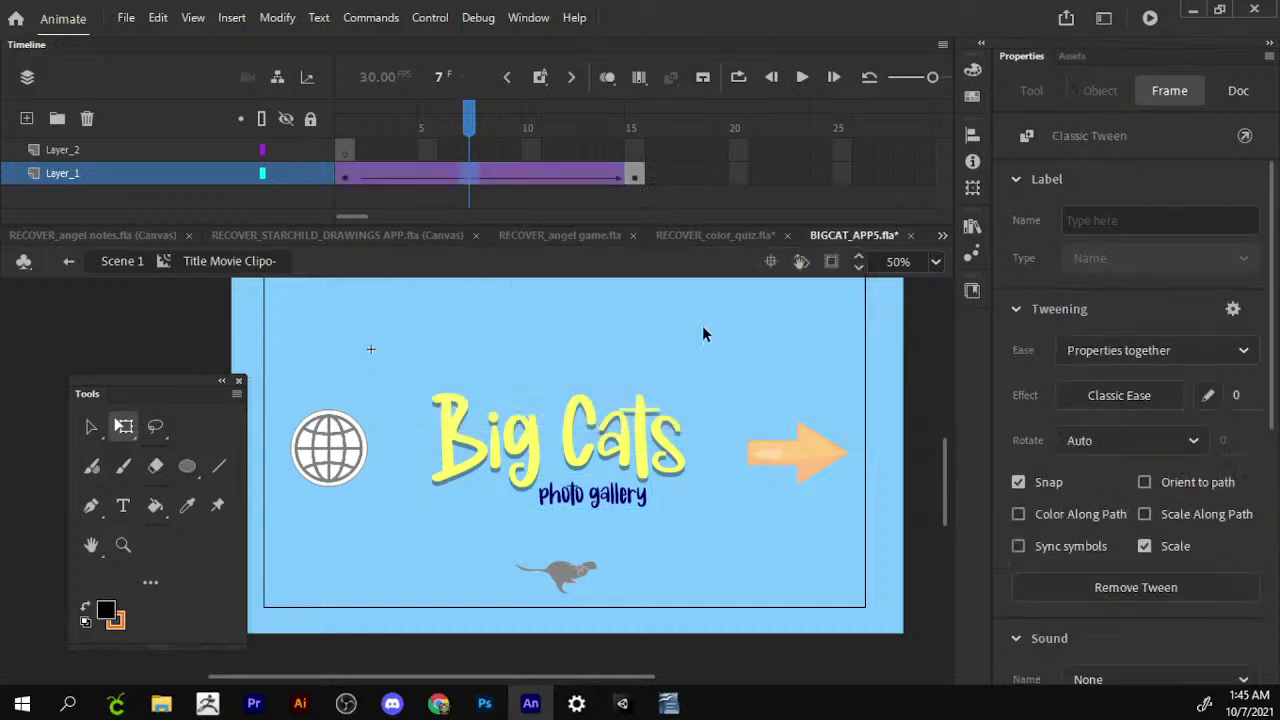
left_click_drag(469, 117, 372, 130)
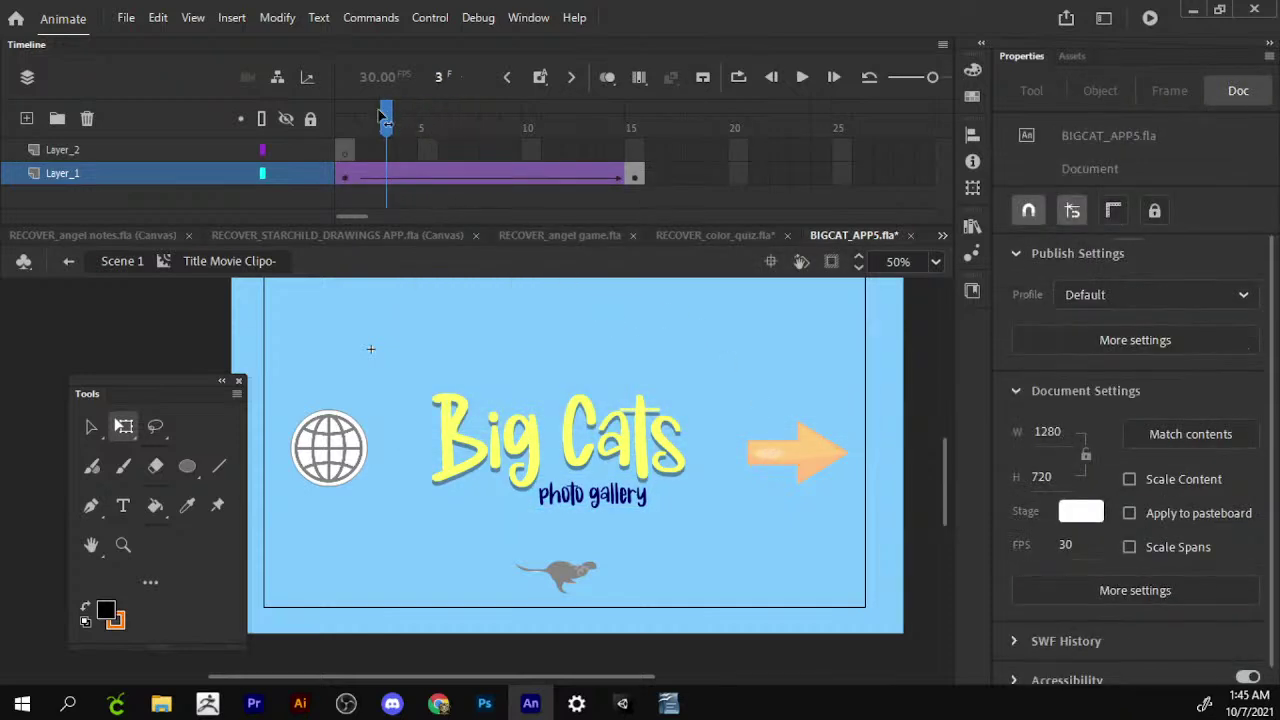
Test-play the movie from Scene 1, close the preview, and reopen the Title clip at frame 15.
left_click(115, 262)
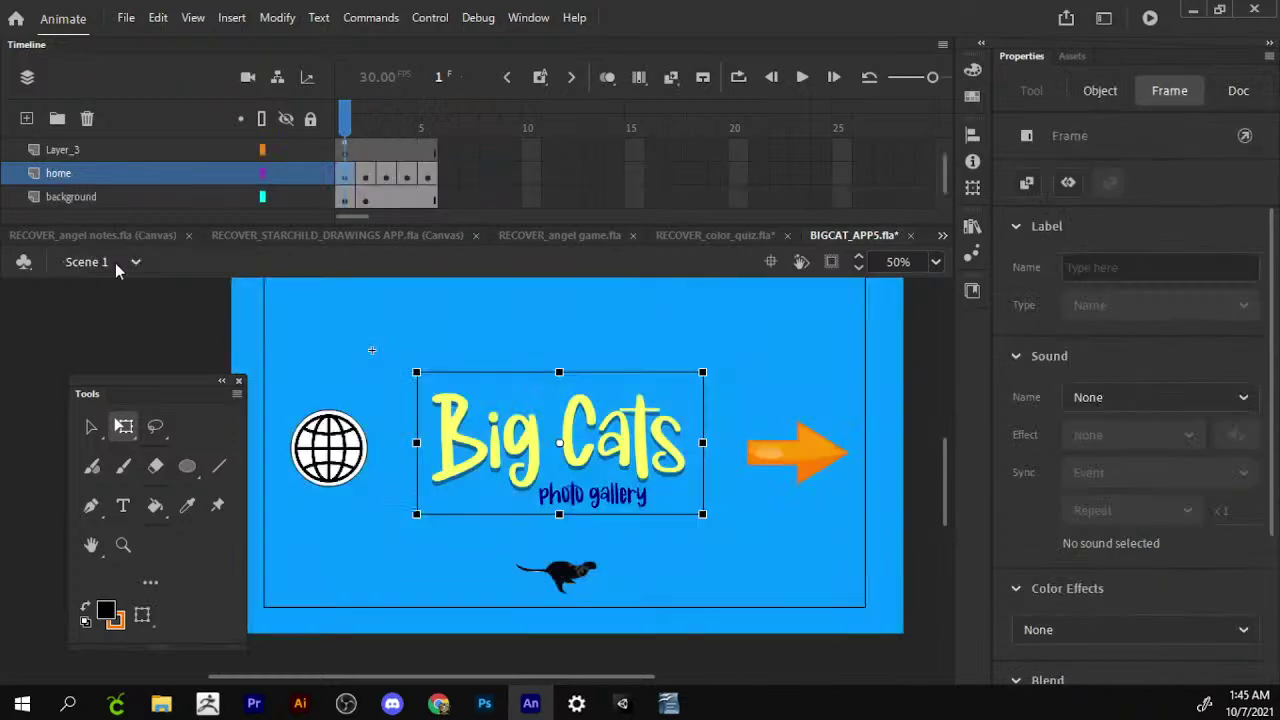
key("ctrl+Return")
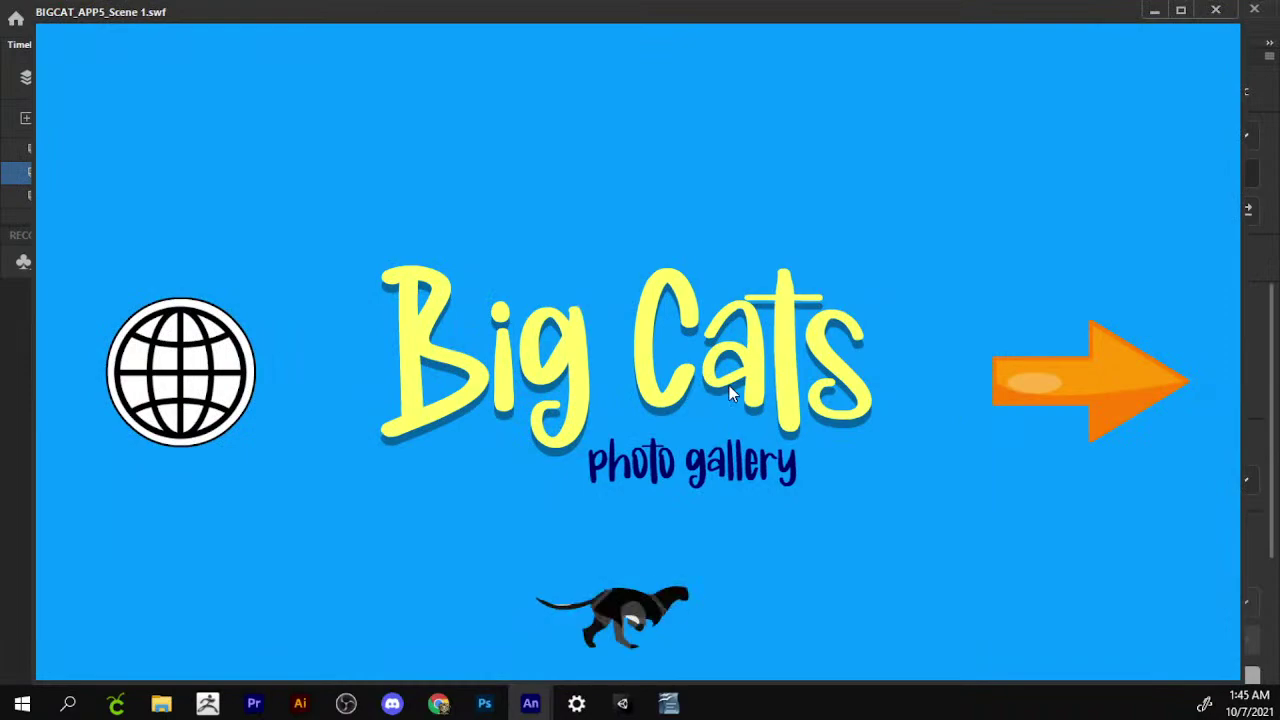
mouse_move(212, 22)
left_mouse_down()
mouse_move(190, 282)
mouse_move(190, 180)
left_mouse_up()
left_click(1240, 185)
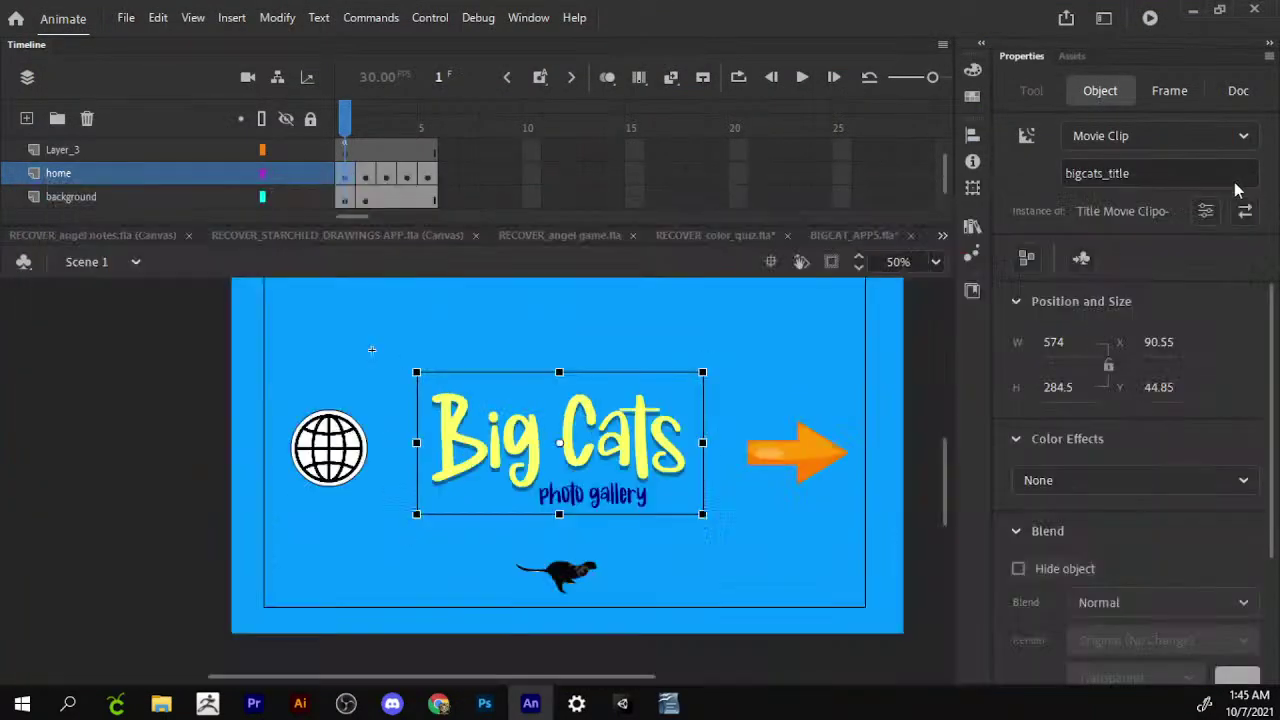
double_click(603, 440)
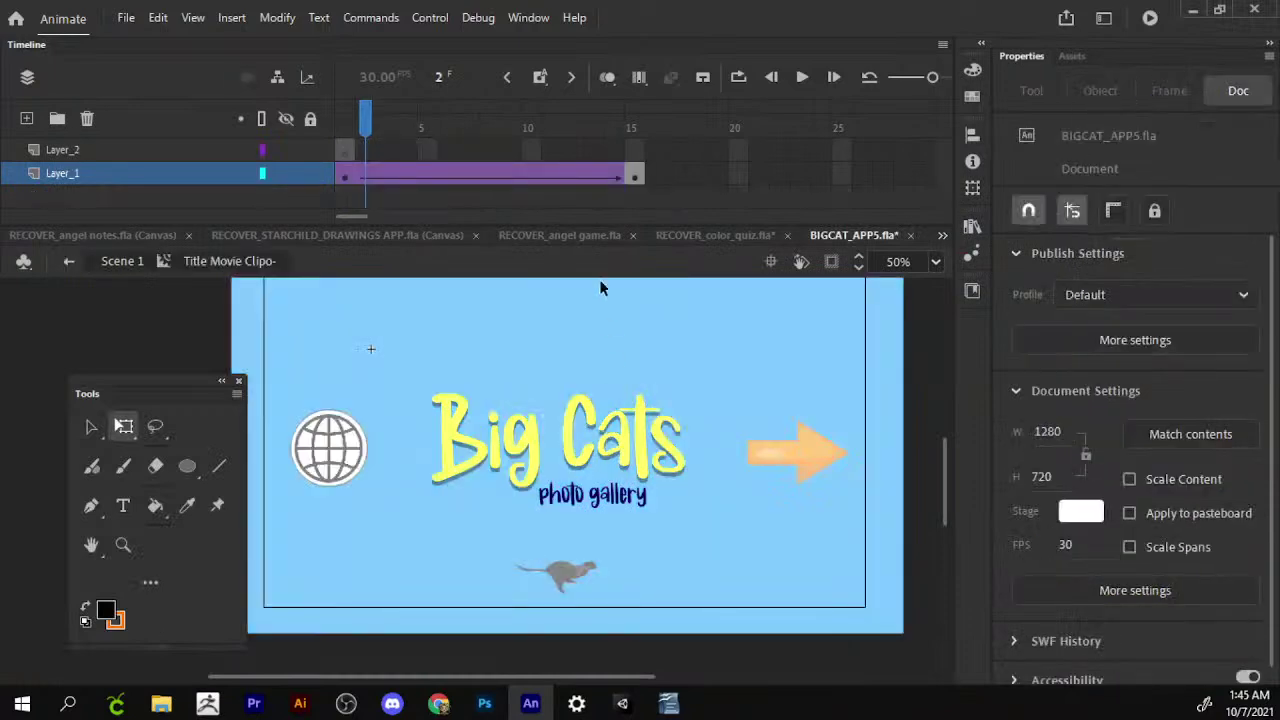
left_click(633, 178)
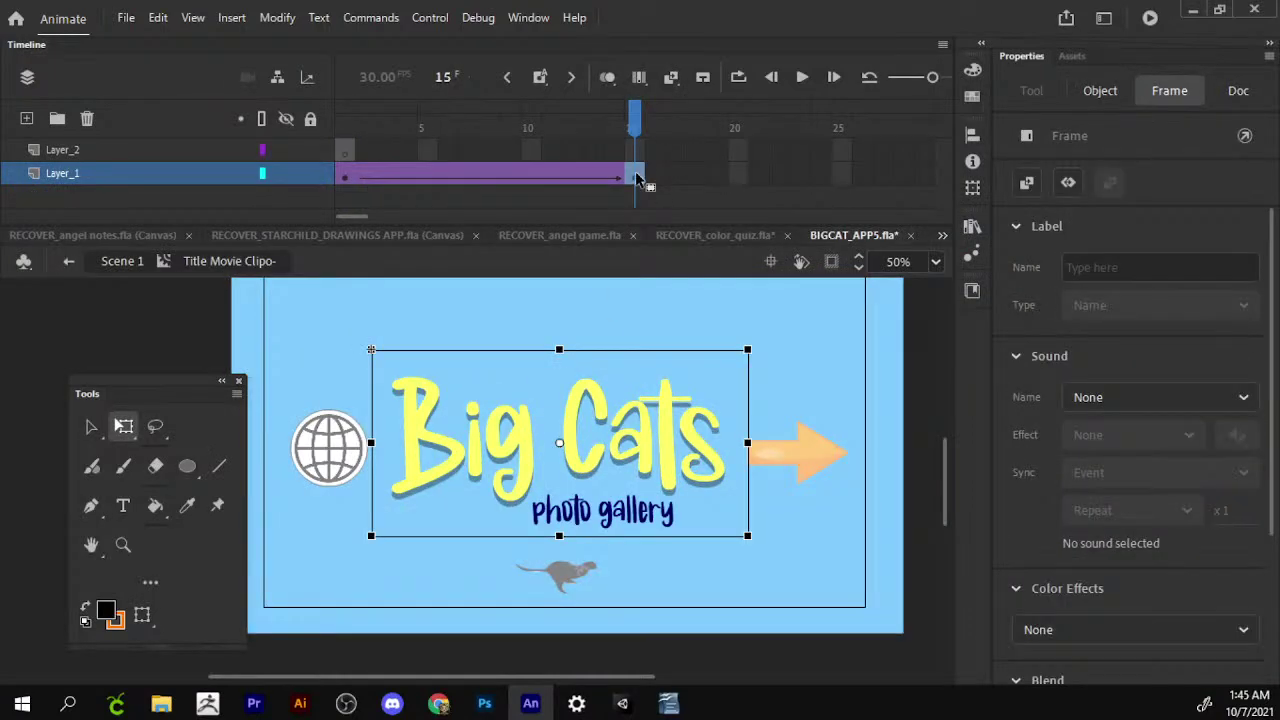
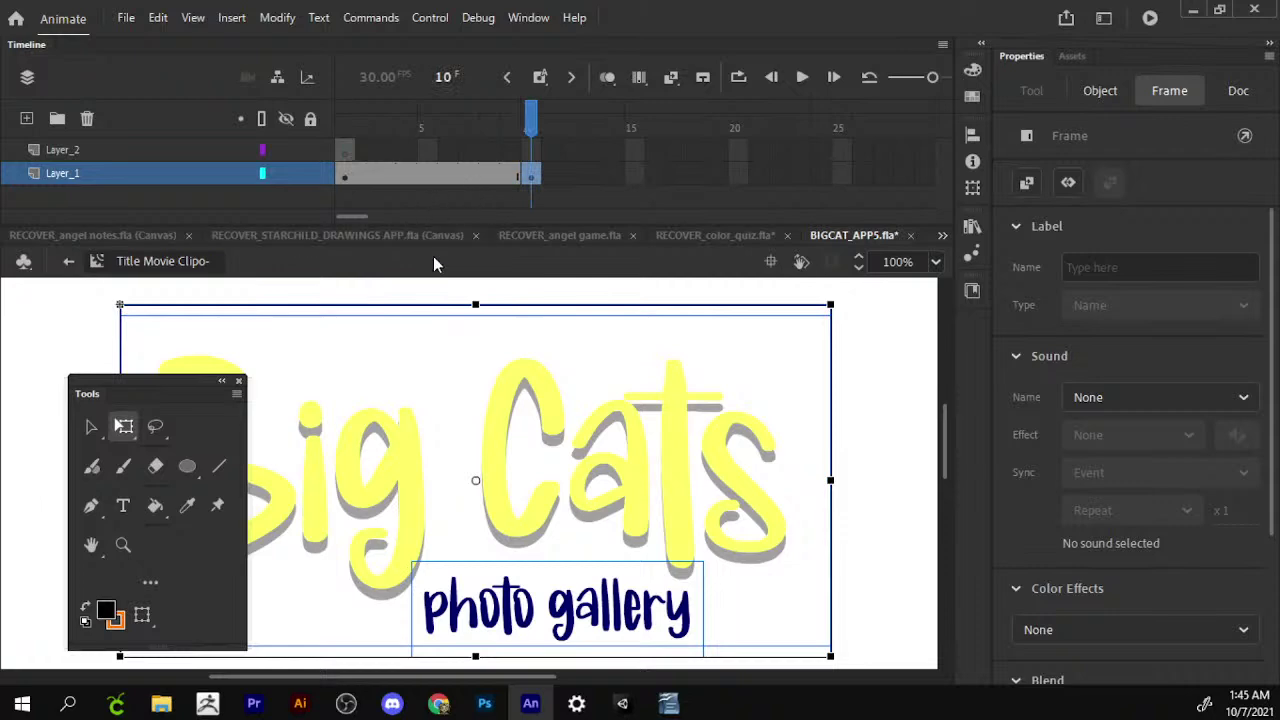
Cut the photo gallery subtitle text away from the Big Cats title.
left_click(397, 533)
scroll(420, 480, "down", 5)
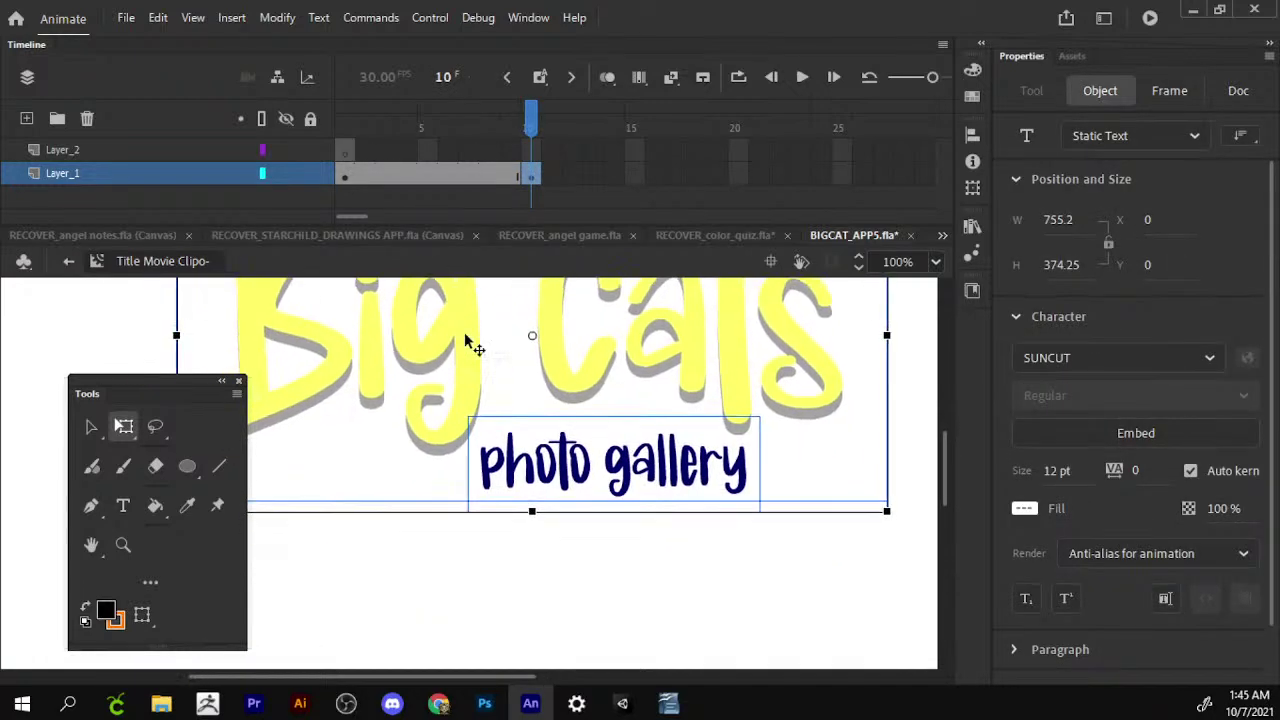
left_click(641, 569)
left_click(660, 458)
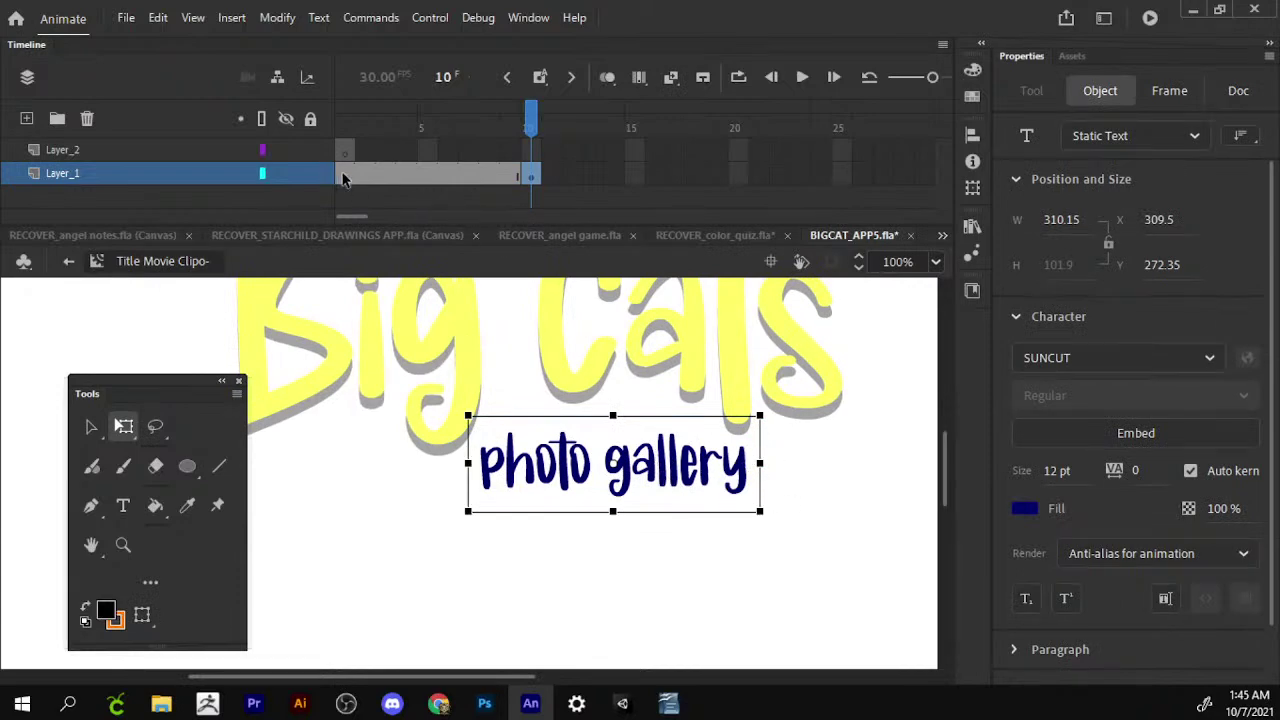
right_click(712, 475)
left_click(775, 232)
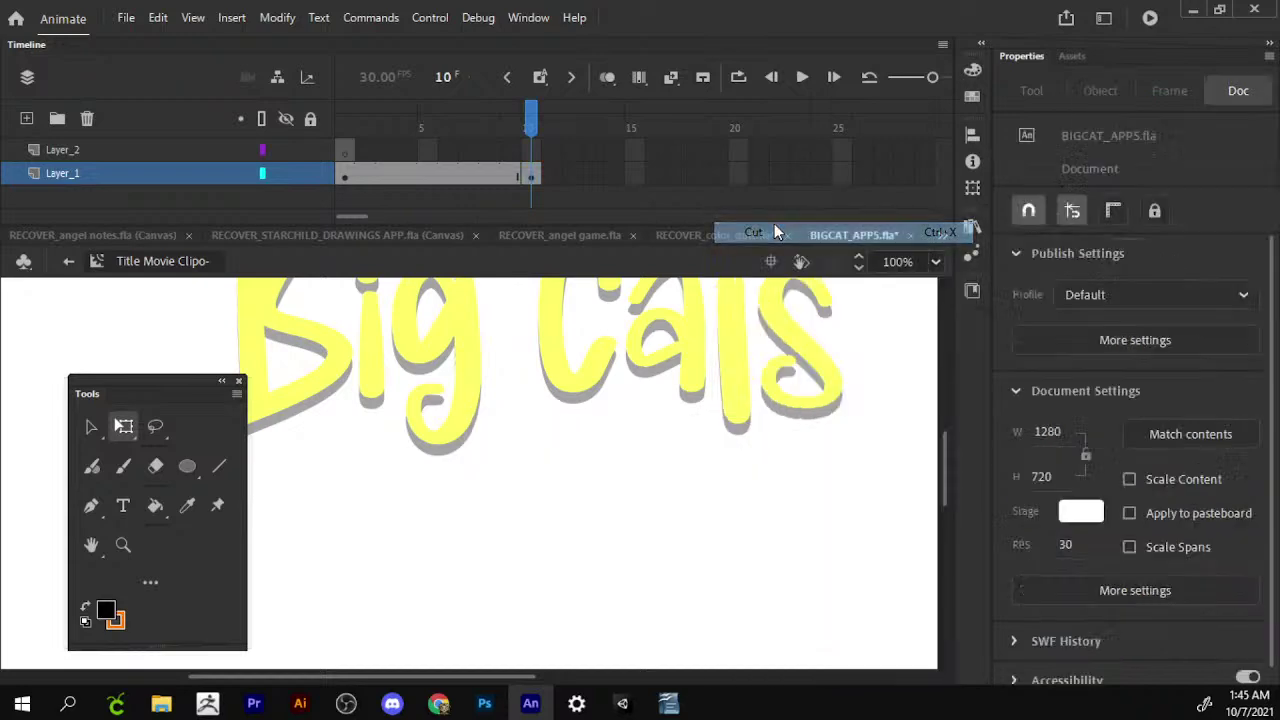
Return to frame 1 and zoom the stage out to 25%.
left_click(340, 153)
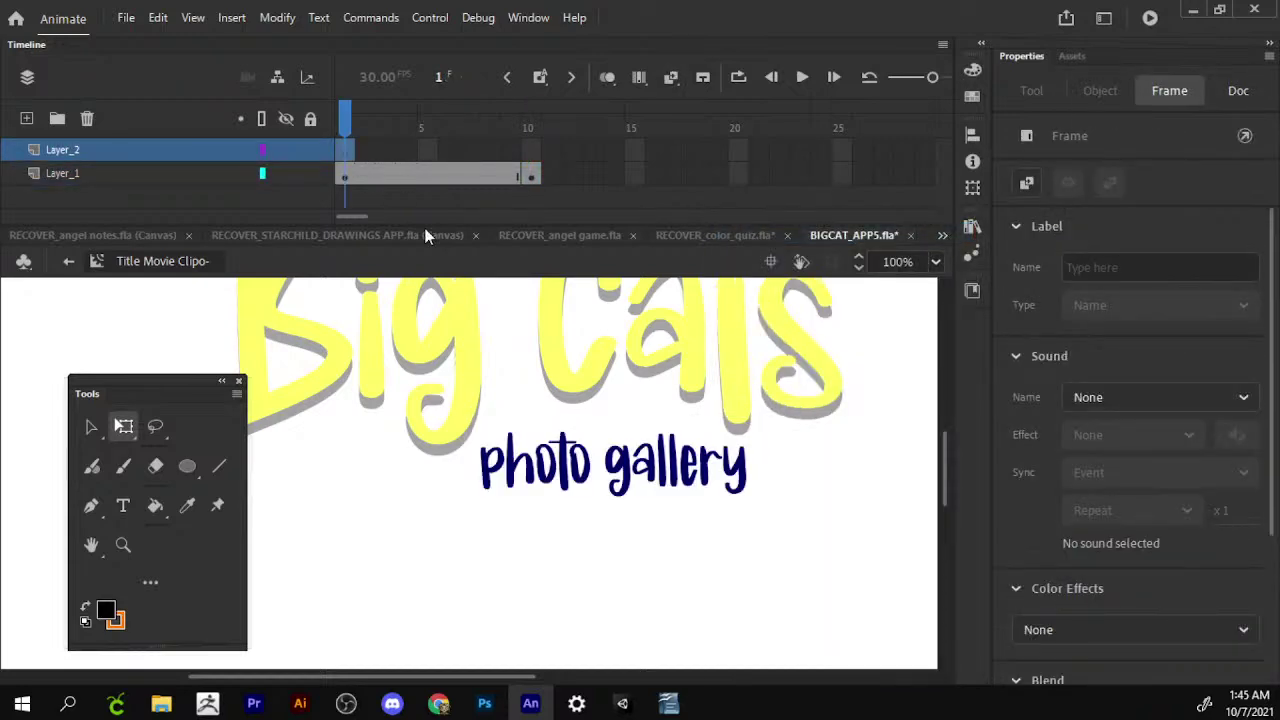
left_click(620, 474)
left_click(123, 544)
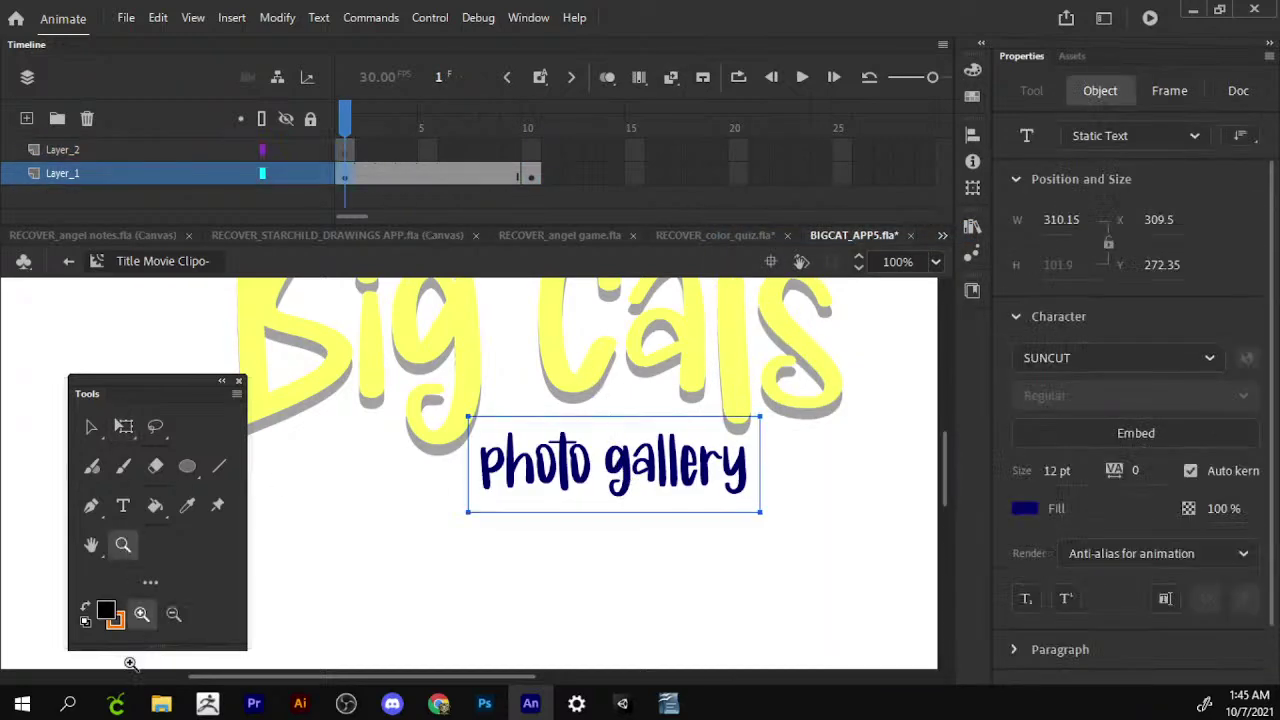
left_click(173, 614)
left_click(625, 441)
left_click(563, 454)
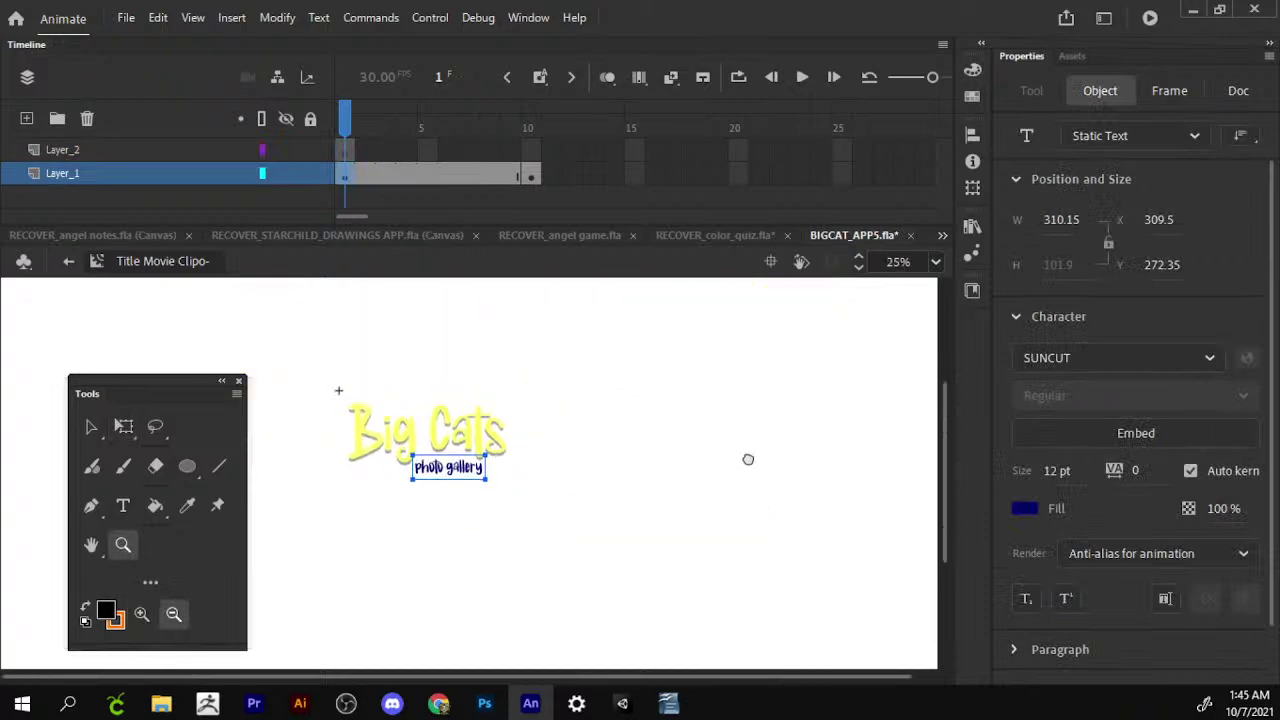
key("v")
Paste the photo gallery text in place on Layer_2 frame 1.
left_click(350, 152)
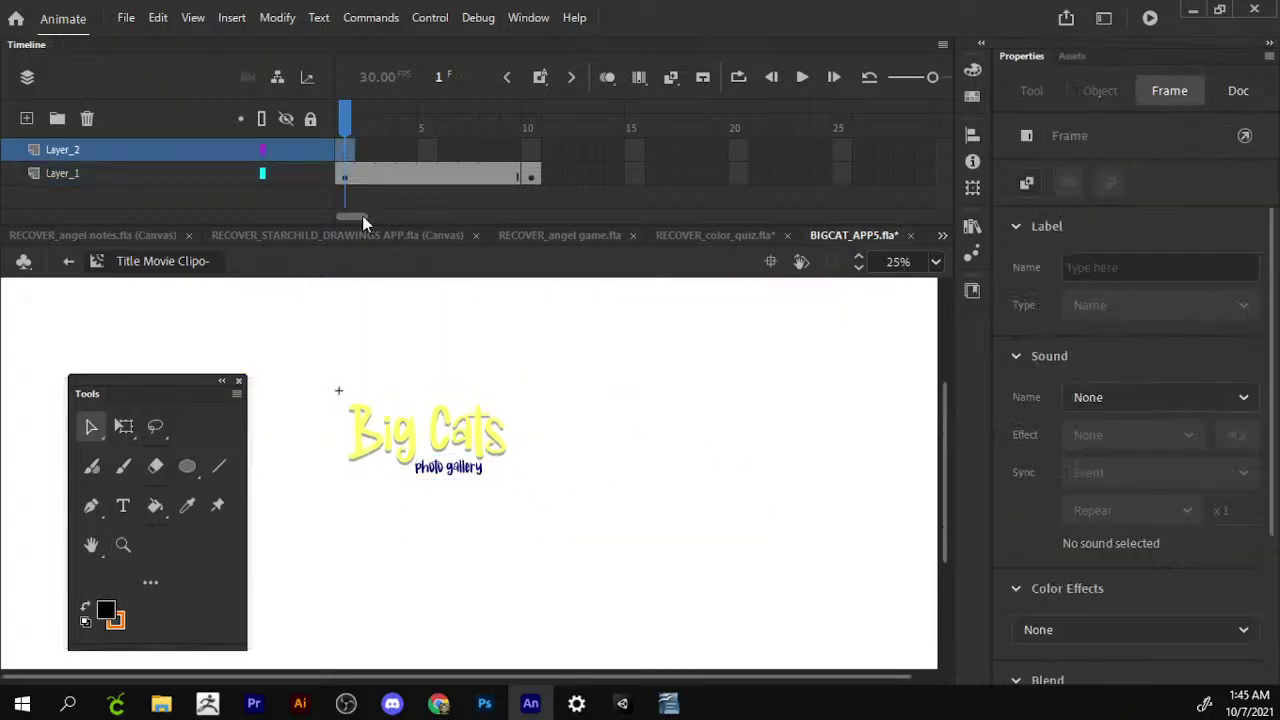
left_click(476, 473)
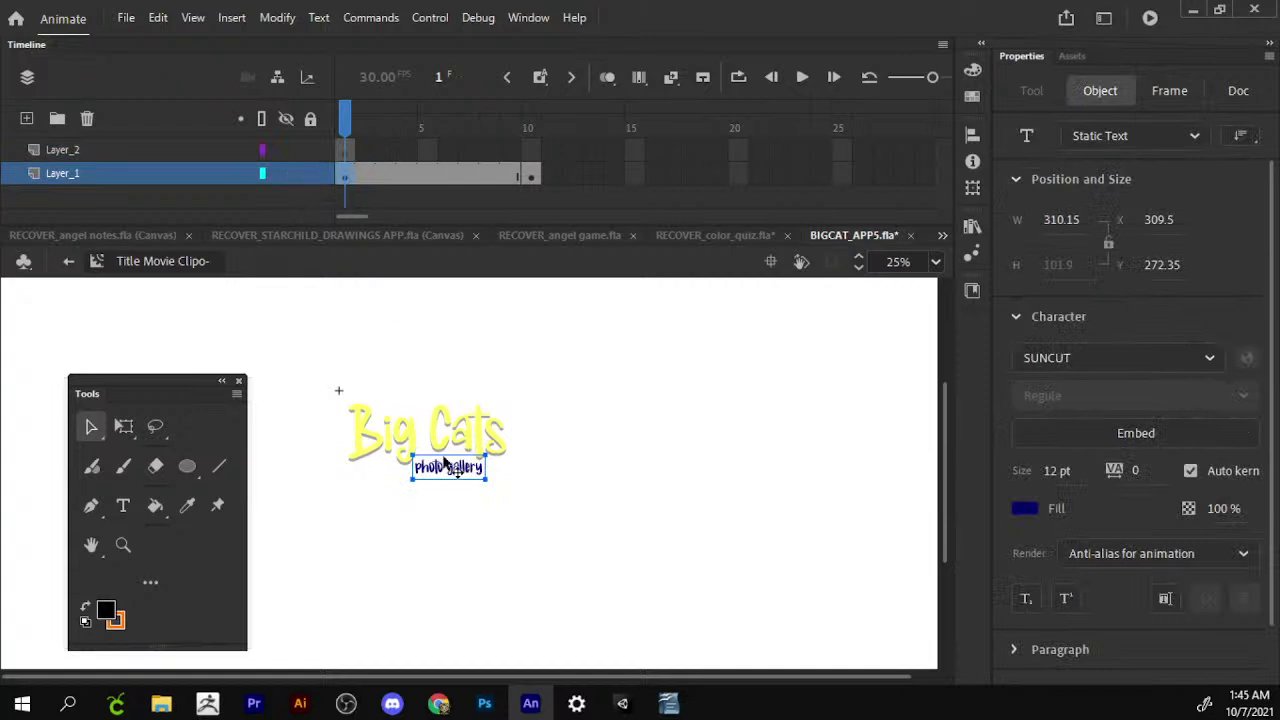
right_click(447, 465)
left_click(506, 233)
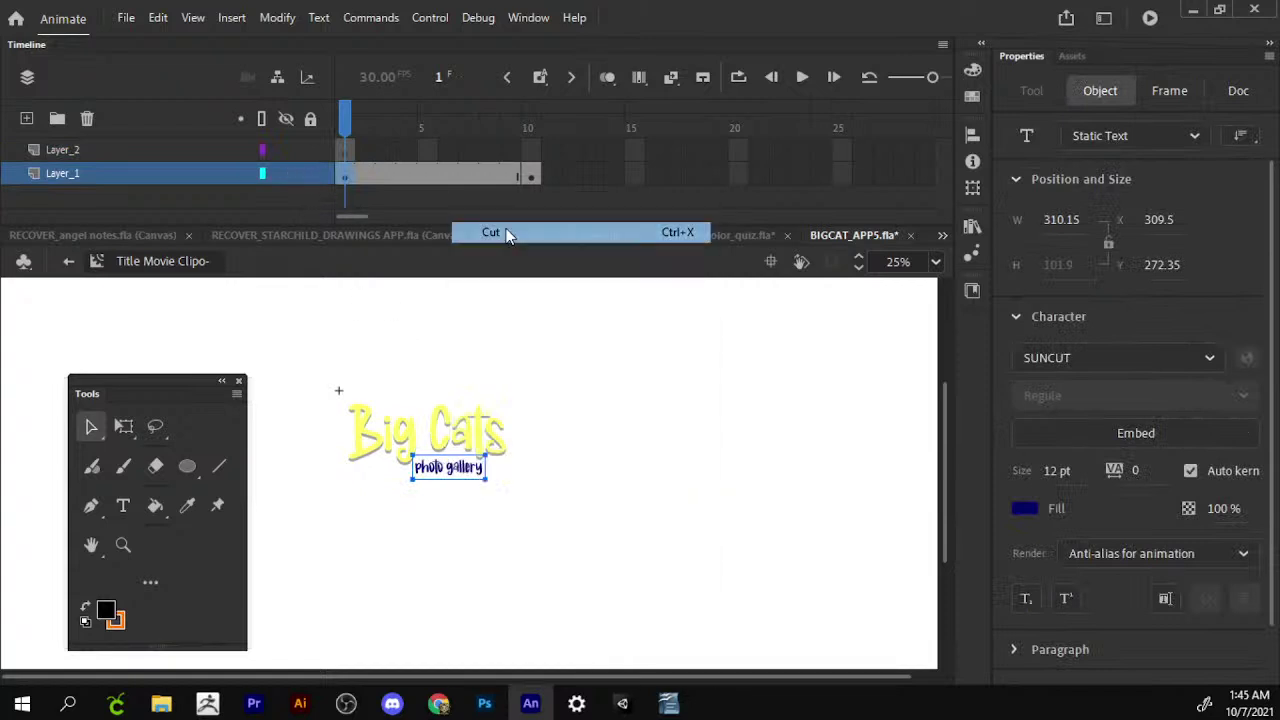
left_click(348, 152)
right_click(644, 392)
left_click(700, 467)
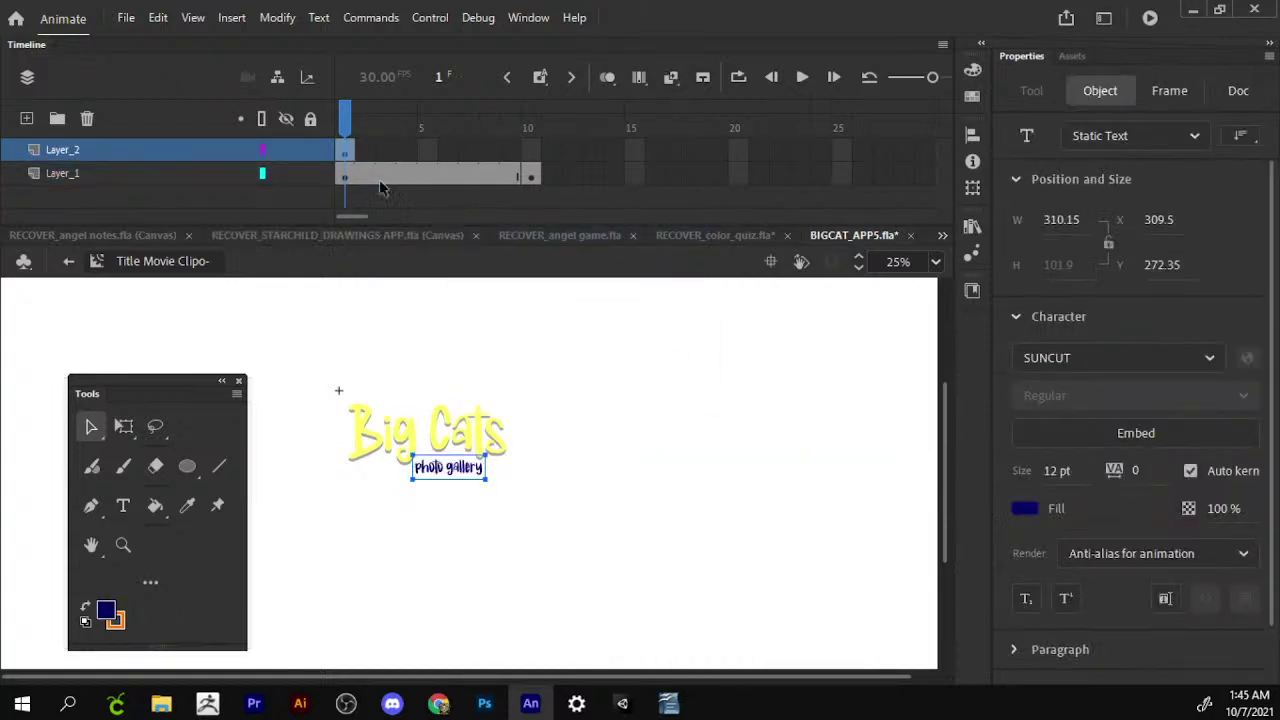
left_click(531, 152)
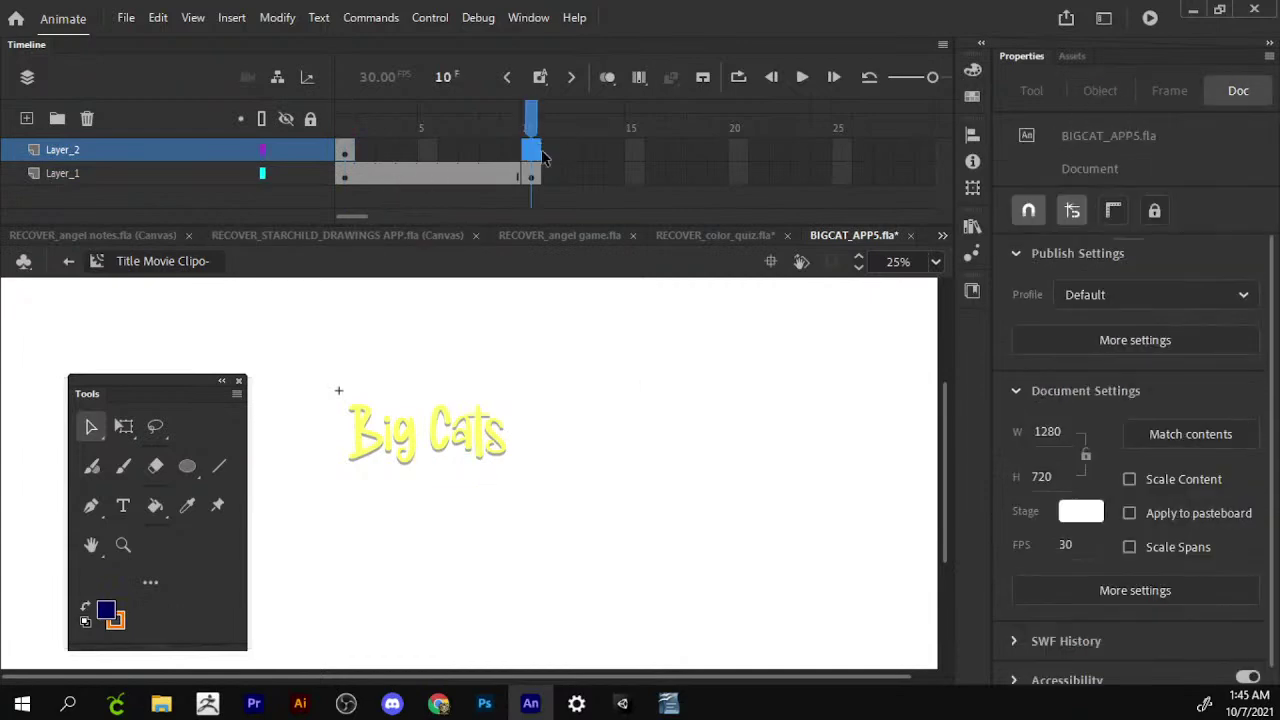
Trim Layer_2's surplus frames so the layer ends at frame 10.
right_click(636, 152)
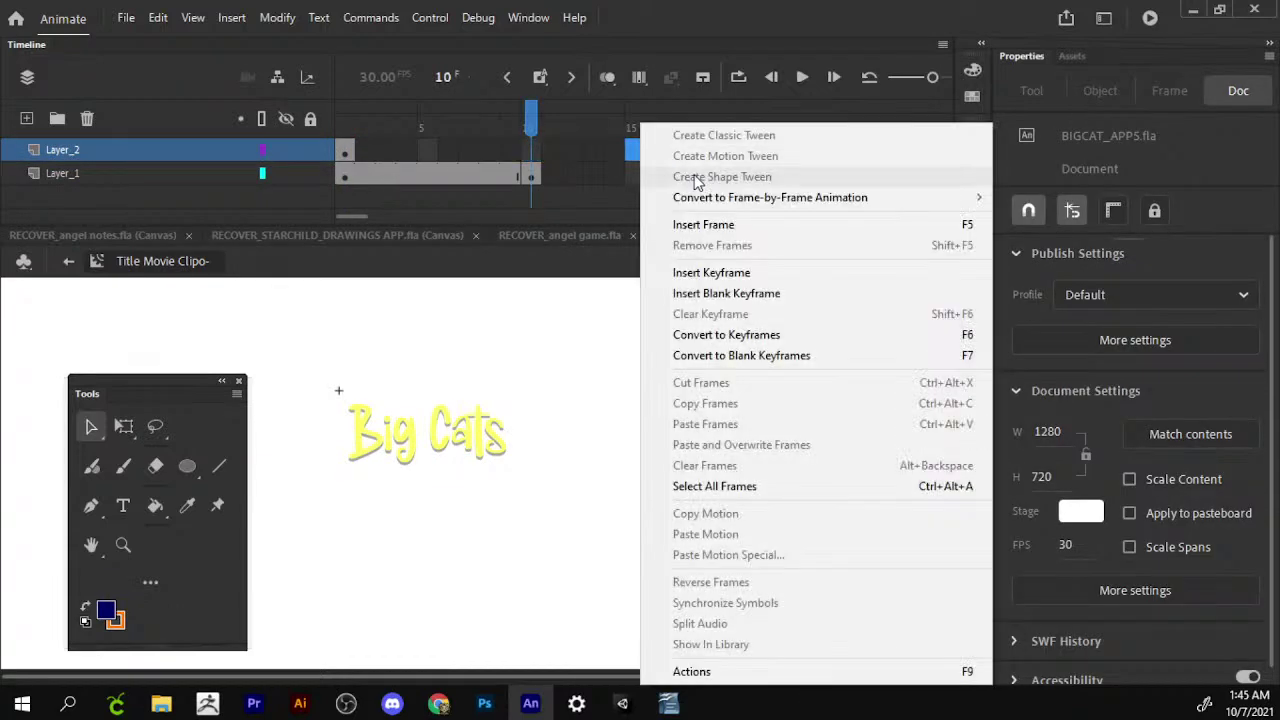
left_click(772, 294)
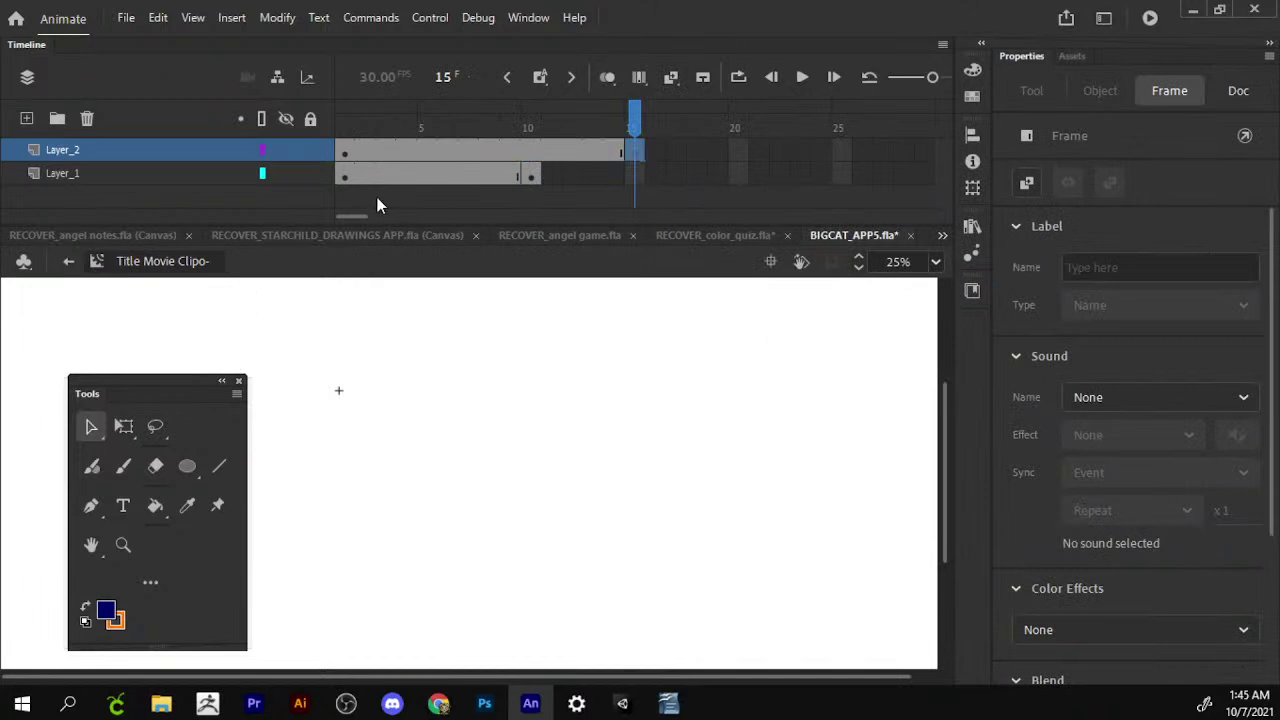
left_click(536, 160)
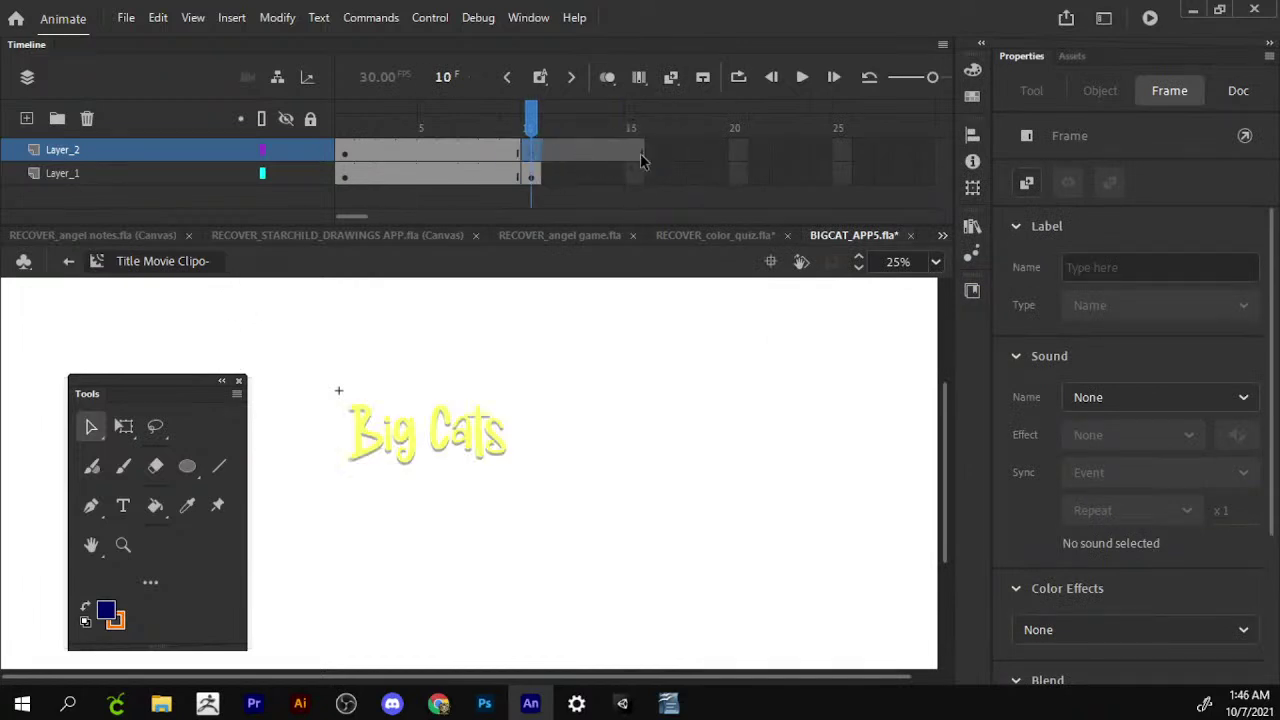
left_click(560, 154)
left_click(531, 154)
right_click(533, 154)
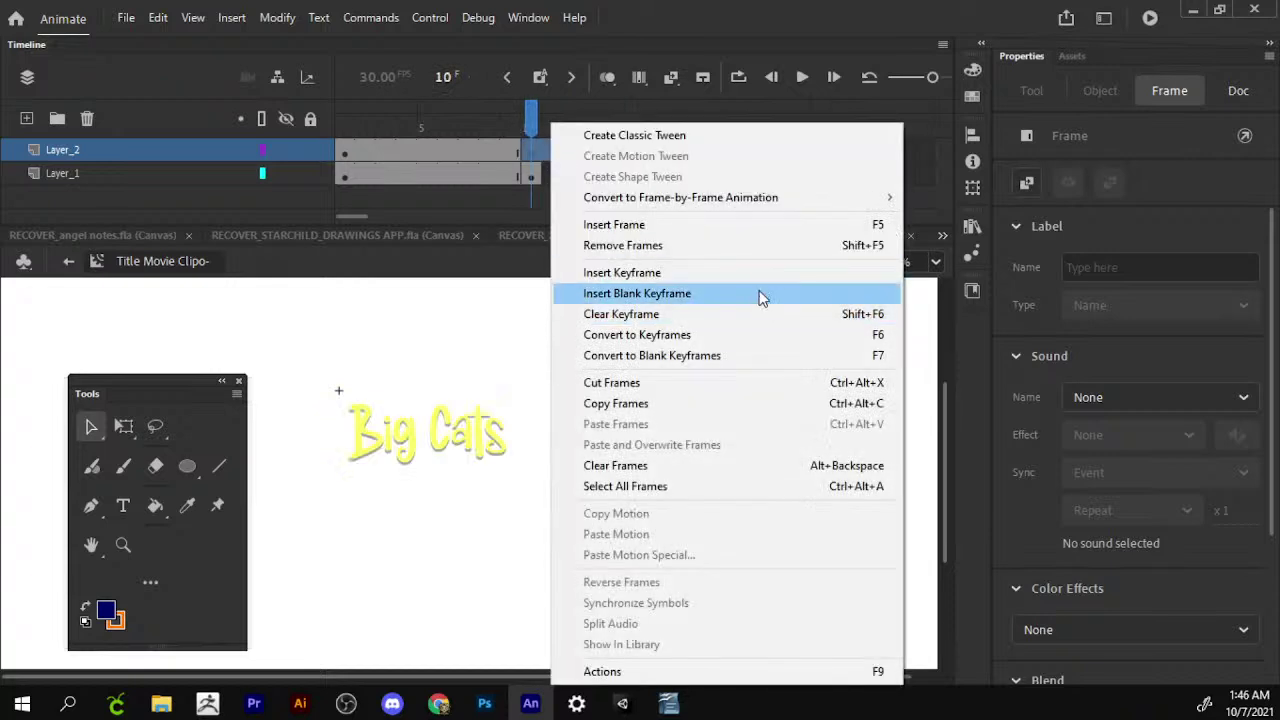
left_click(751, 245)
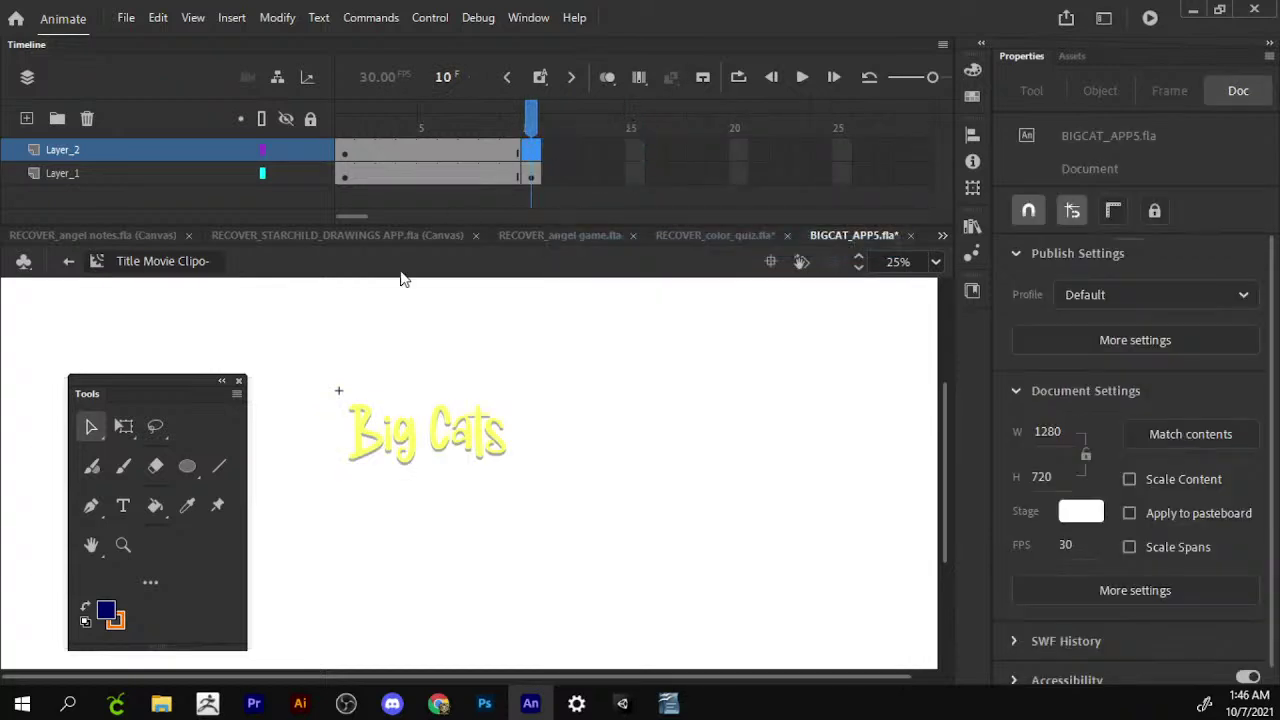
Add a keyframe at frame 10 and move frame 1's text off-stage left.
left_click(515, 150)
left_click(527, 155)
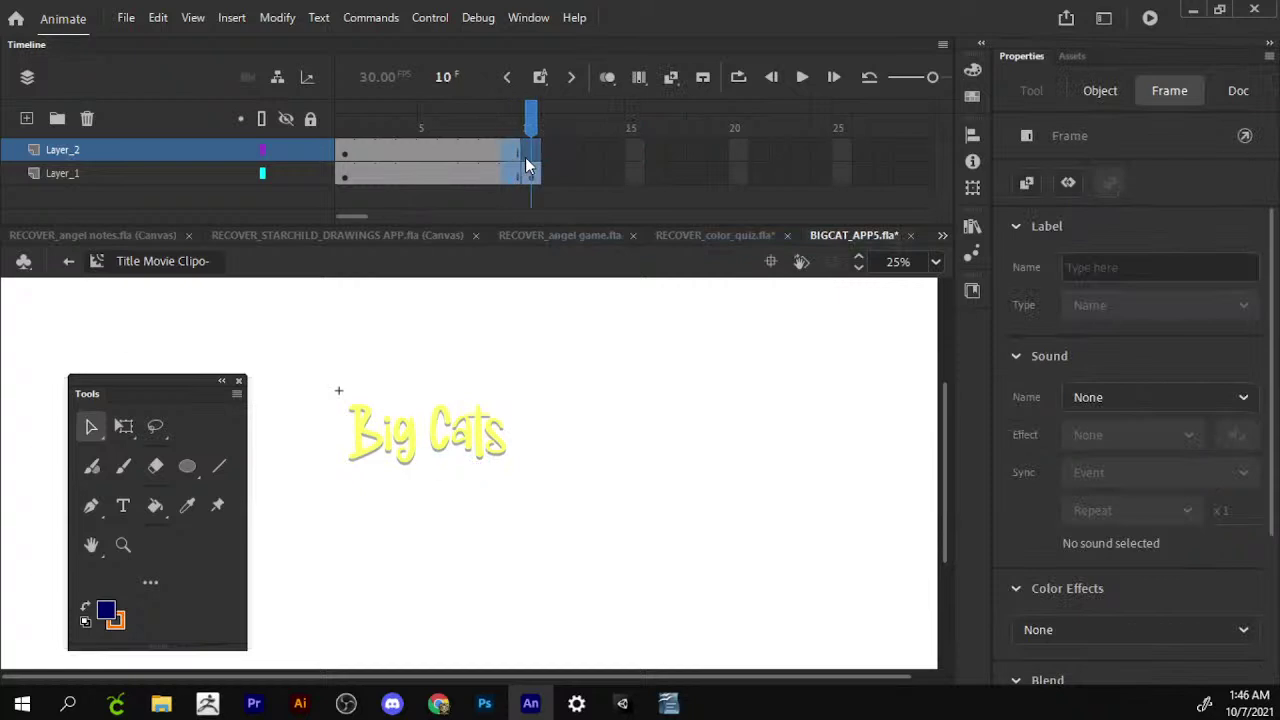
left_click(527, 172)
left_click(515, 150)
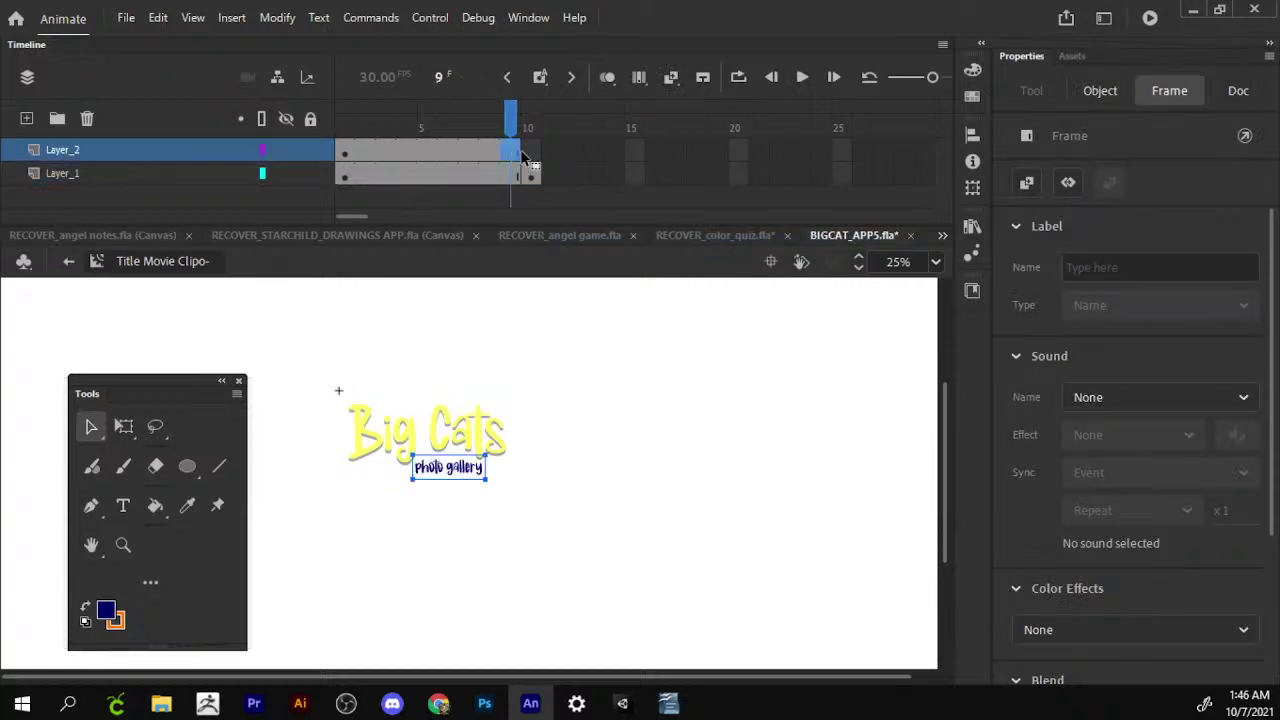
key("F6")
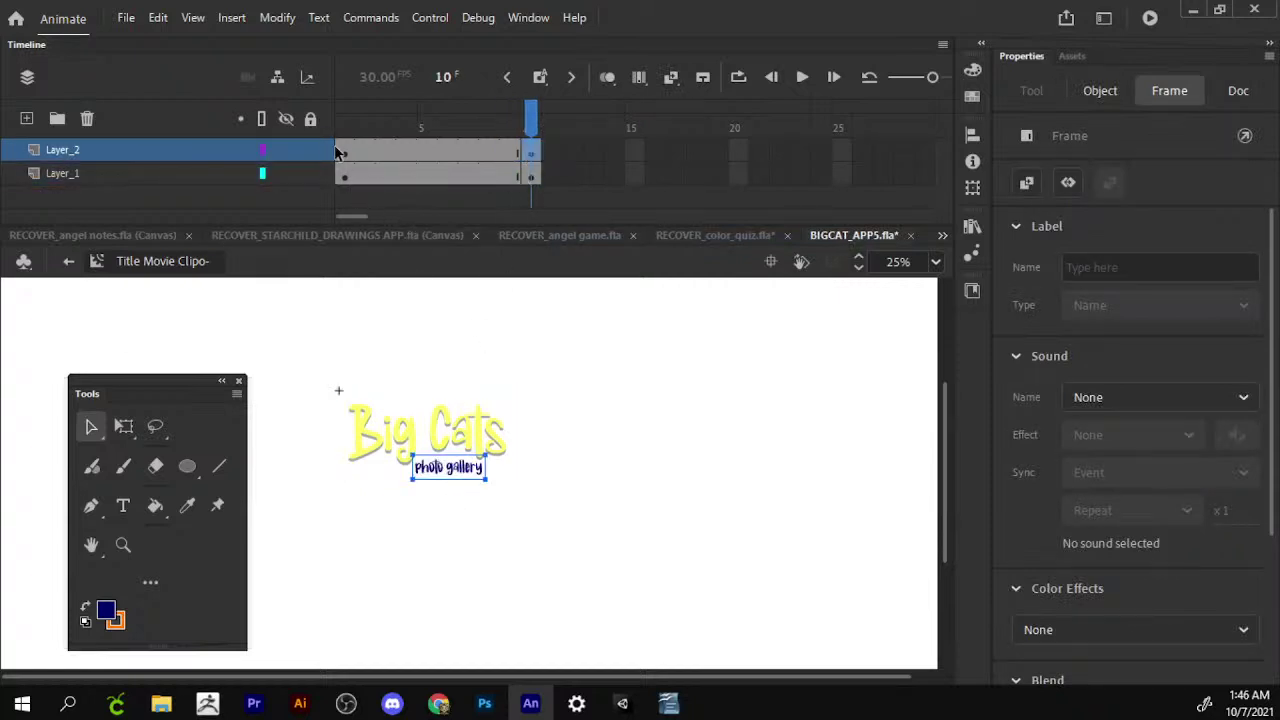
left_click(339, 151)
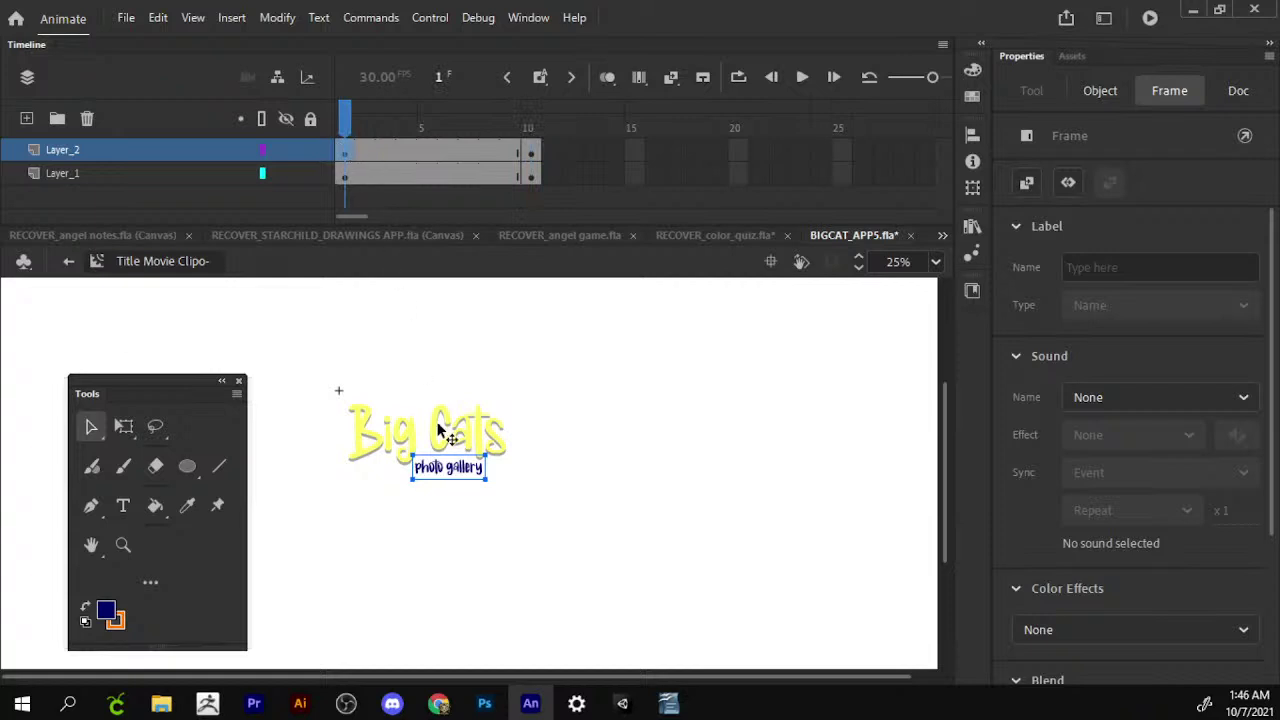
left_click_drag(448, 468, 200, 480)
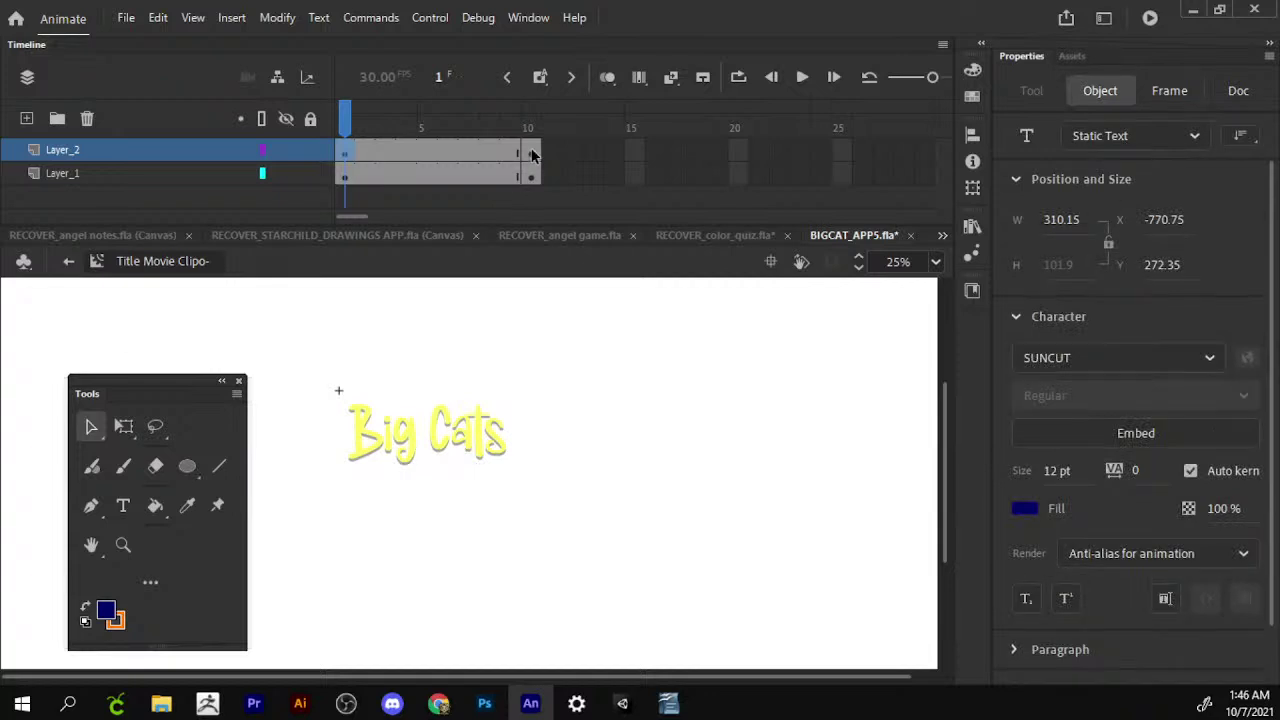
Create a classic tween over frames 1–10, accept symbol conversion, and return to Scene 1.
right_click(531, 152)
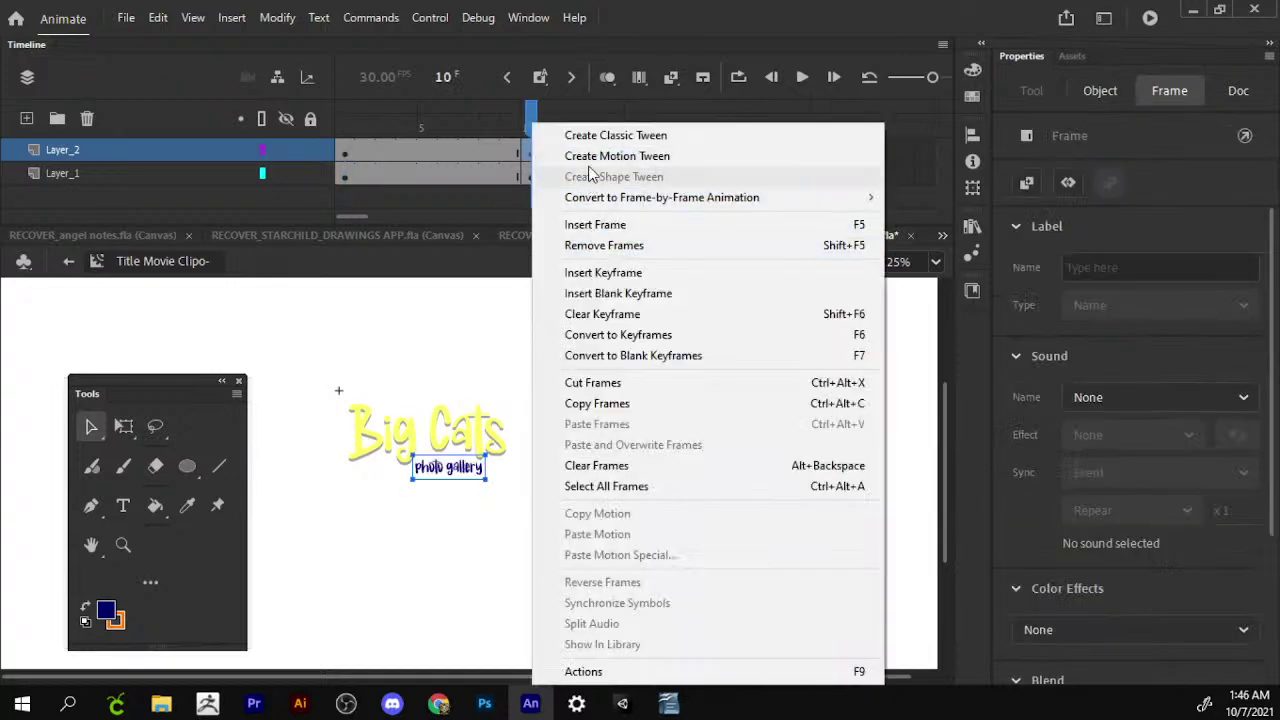
left_click(588, 156)
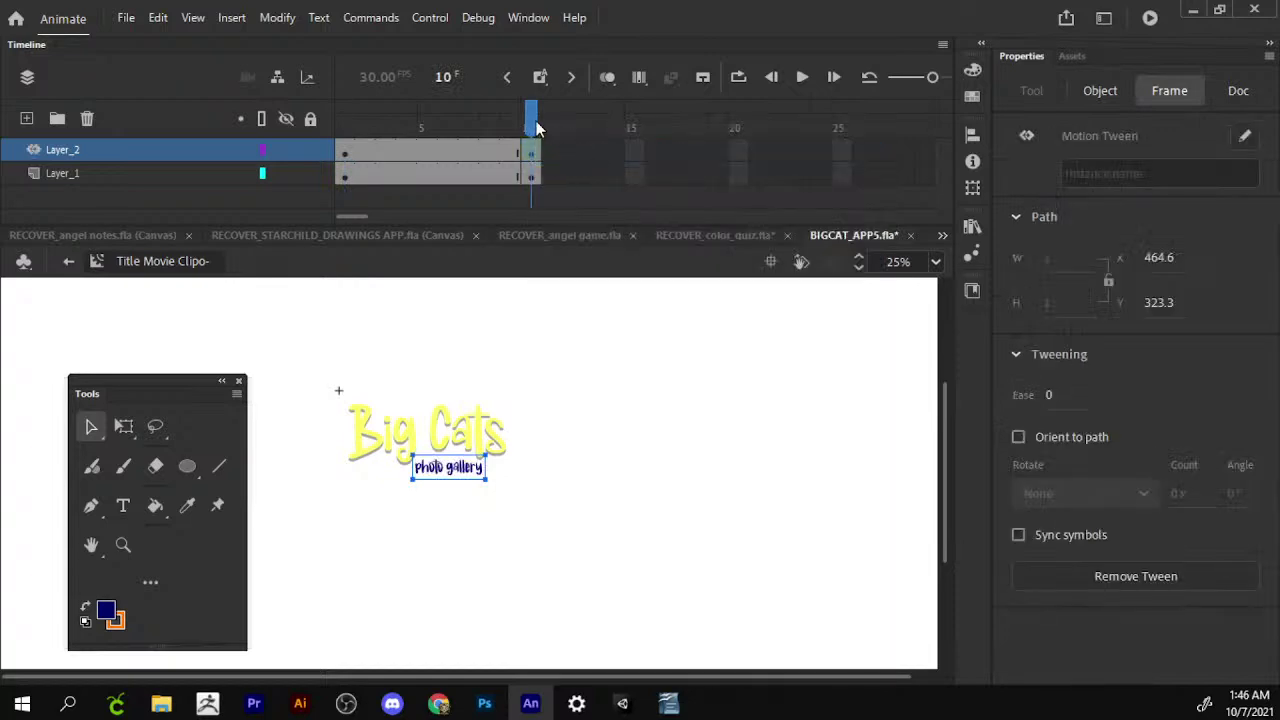
right_click(388, 150)
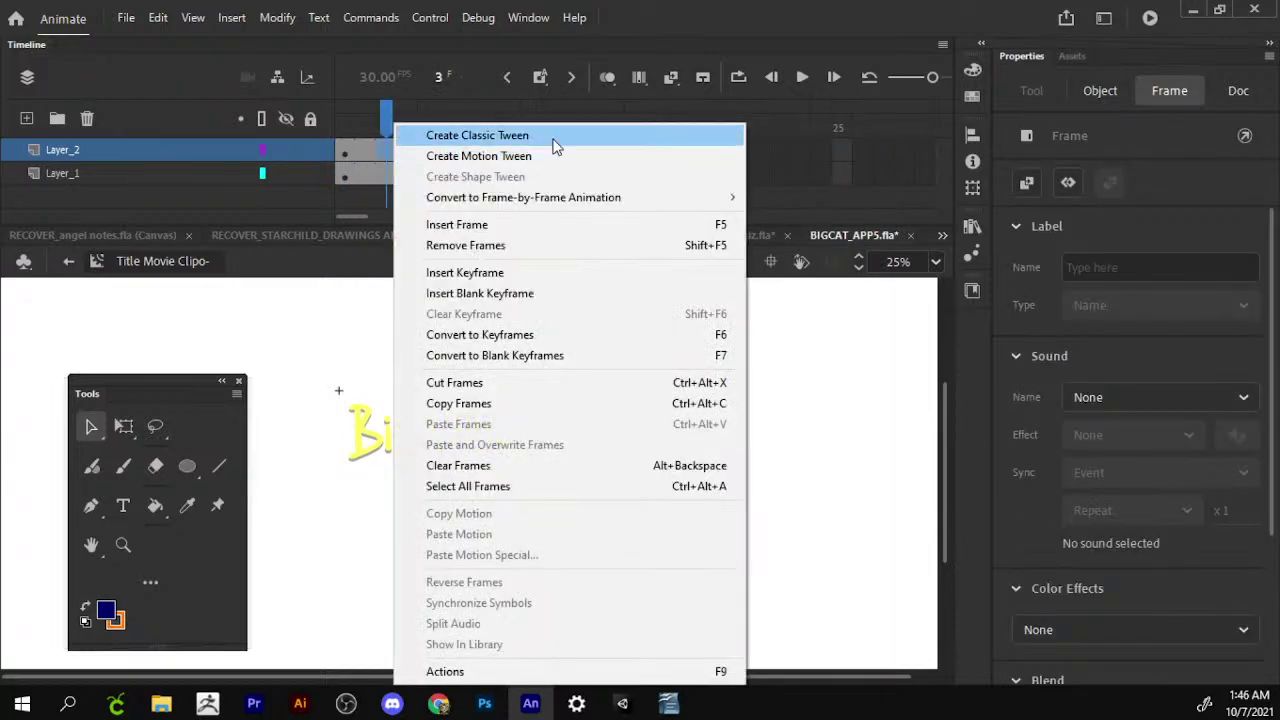
left_click(553, 138)
left_click(560, 368)
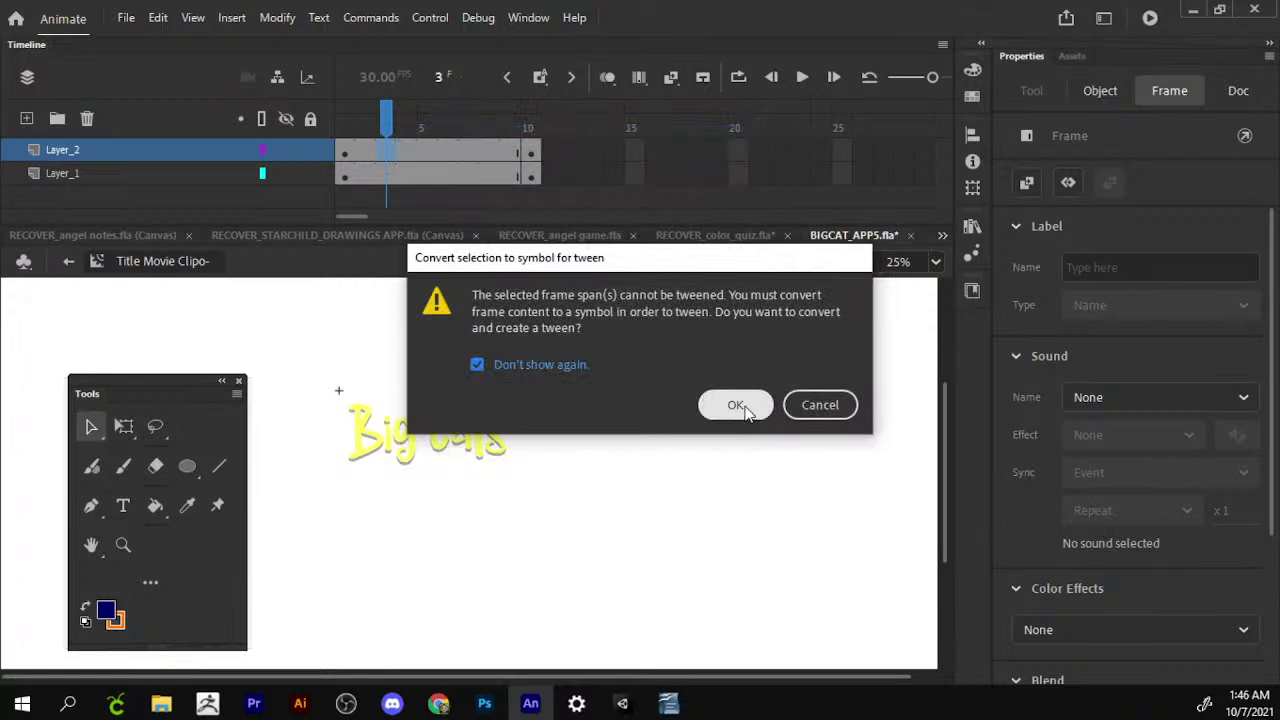
left_click(745, 405)
left_click(68, 262)
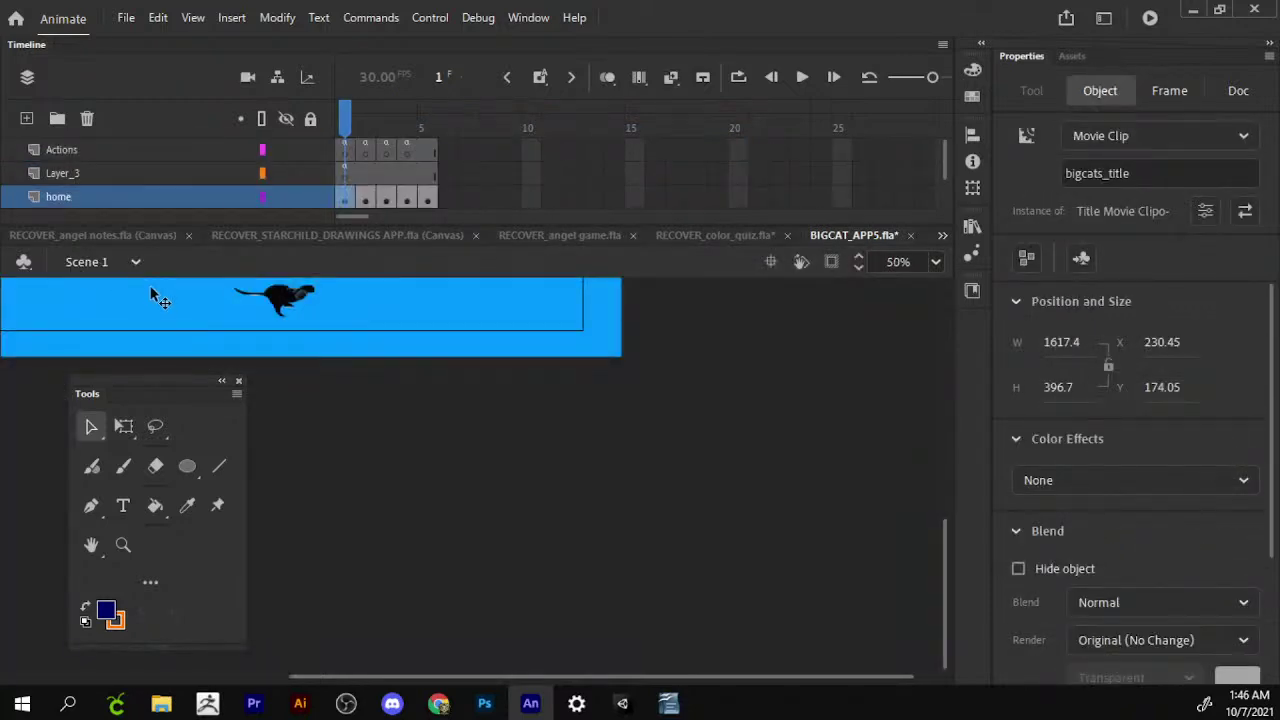
Preview the movie with Ctrl+Enter, close it, and reopen the Title Movie Clip.
key("ctrl+Return")
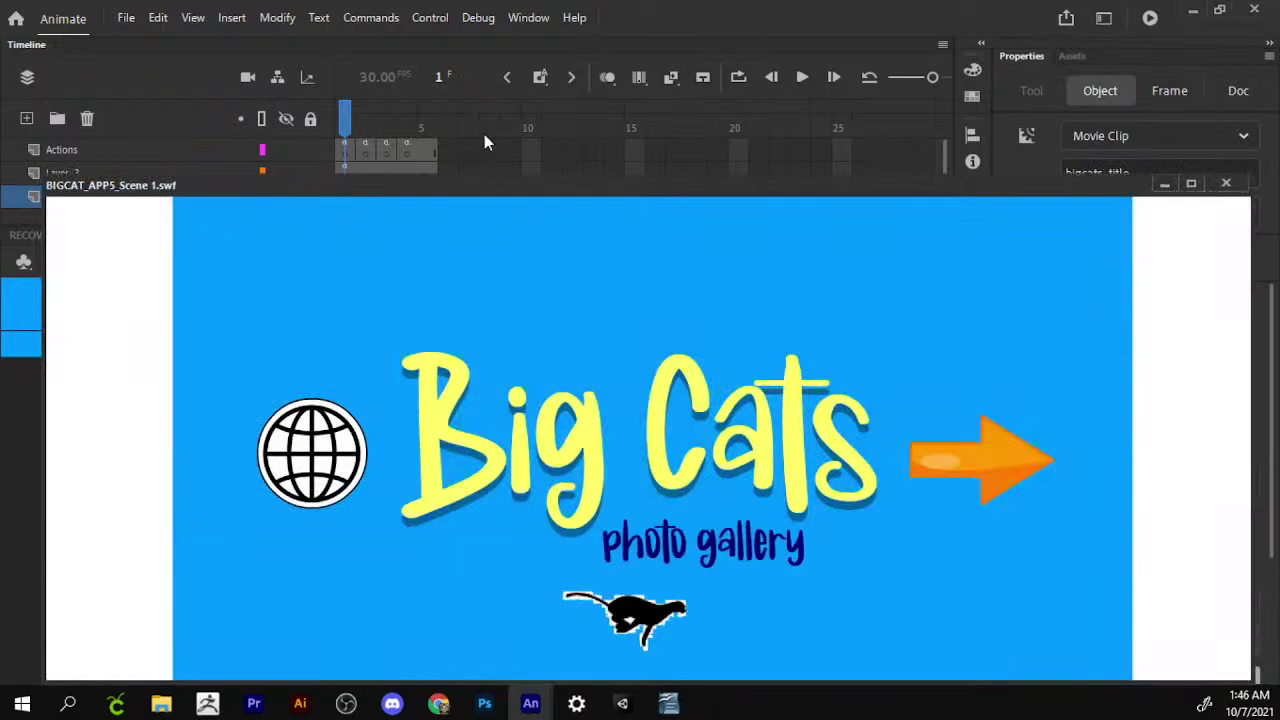
left_click(1043, 174)
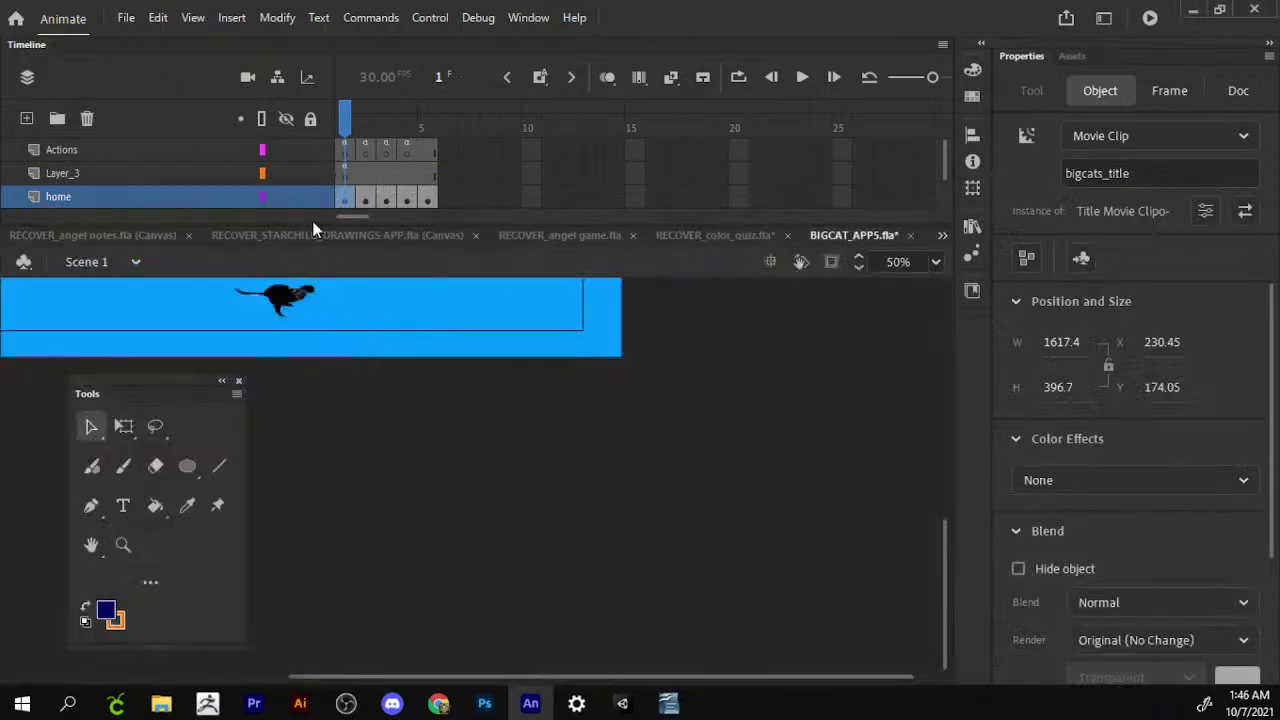
double_click(470, 428)
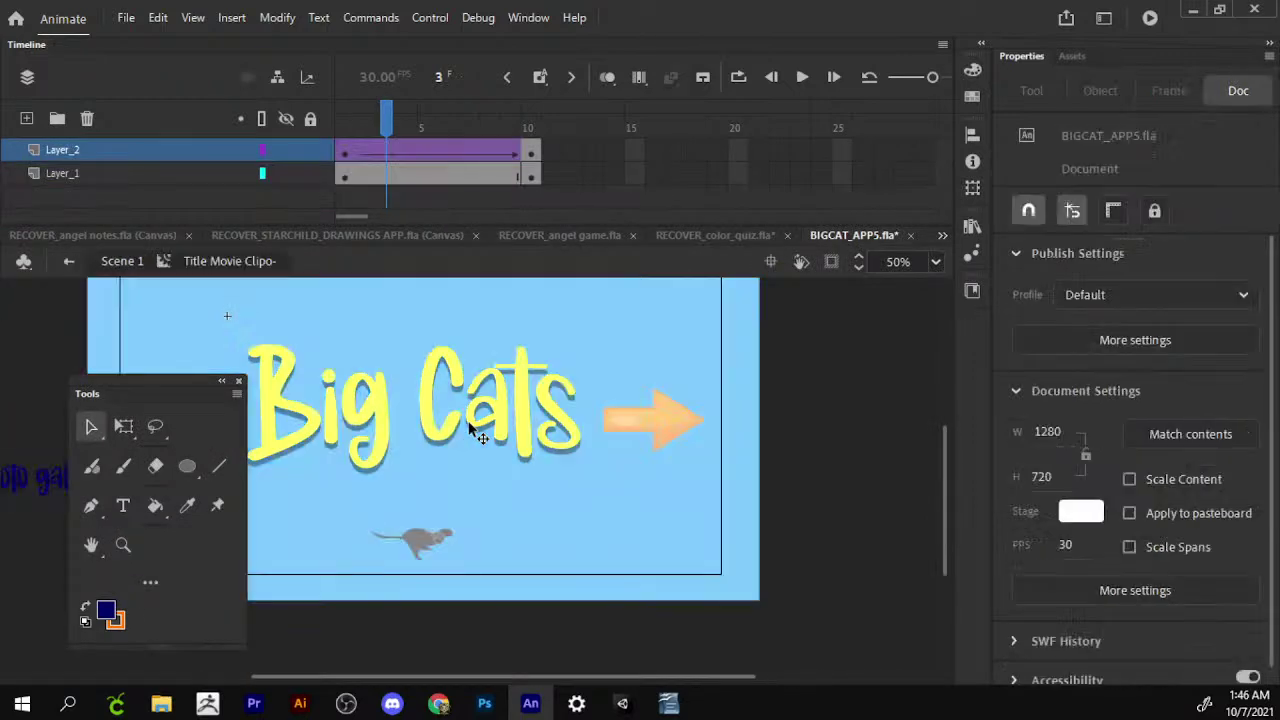
Give the Big Cats title at Layer_1 frame 10 a 52% white tint.
left_click(536, 148)
left_click(536, 178)
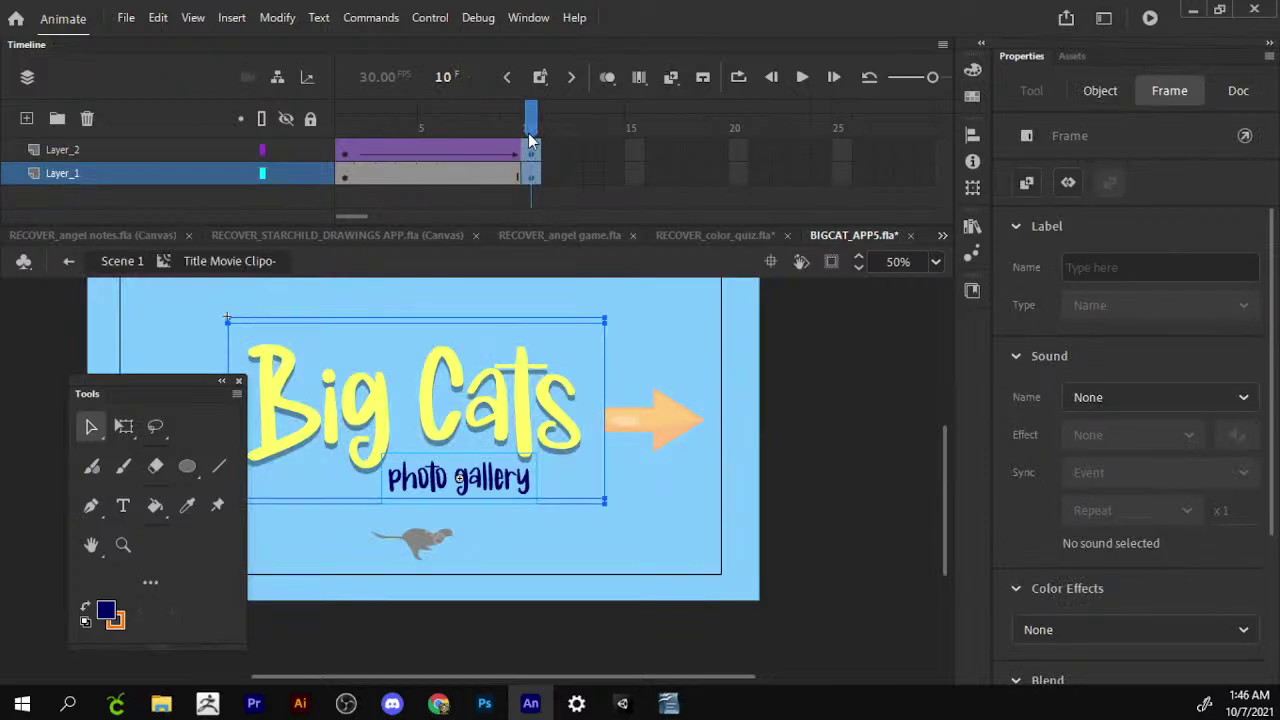
mouse_move(531, 125)
left_mouse_down()
mouse_move(368, 143)
mouse_move(510, 150)
mouse_move(530, 122)
left_mouse_up()
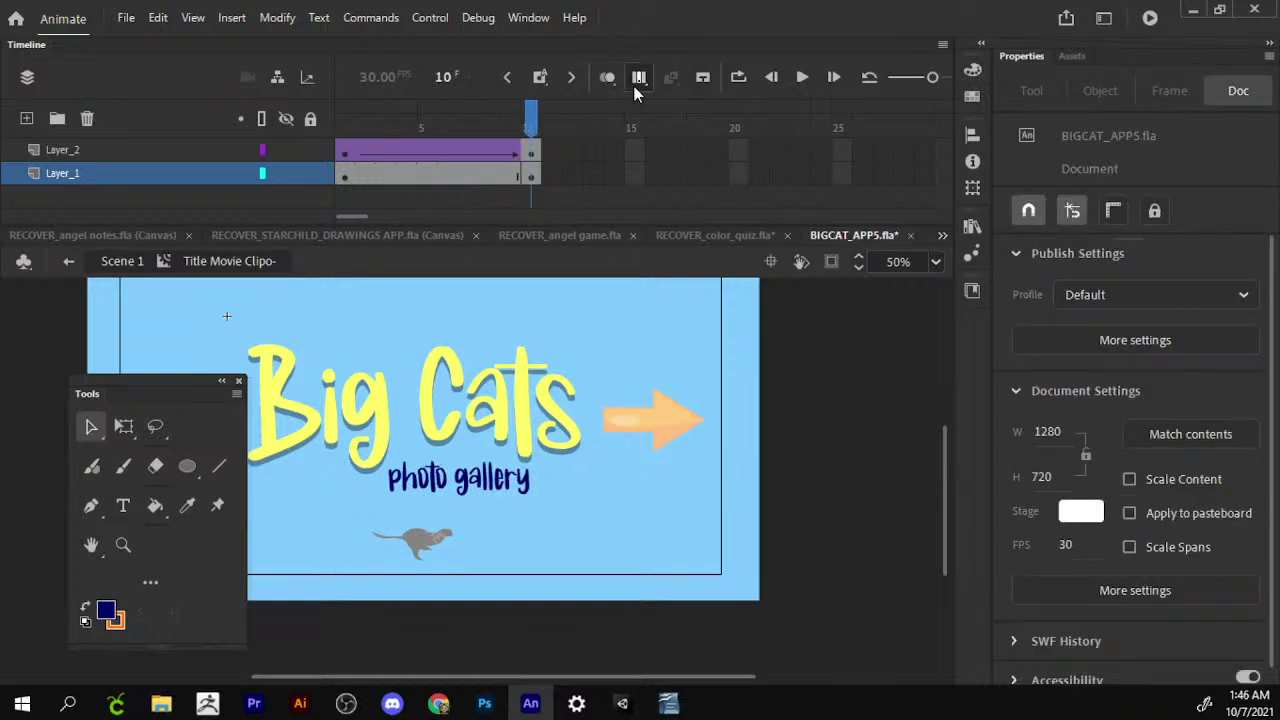
left_click(536, 180)
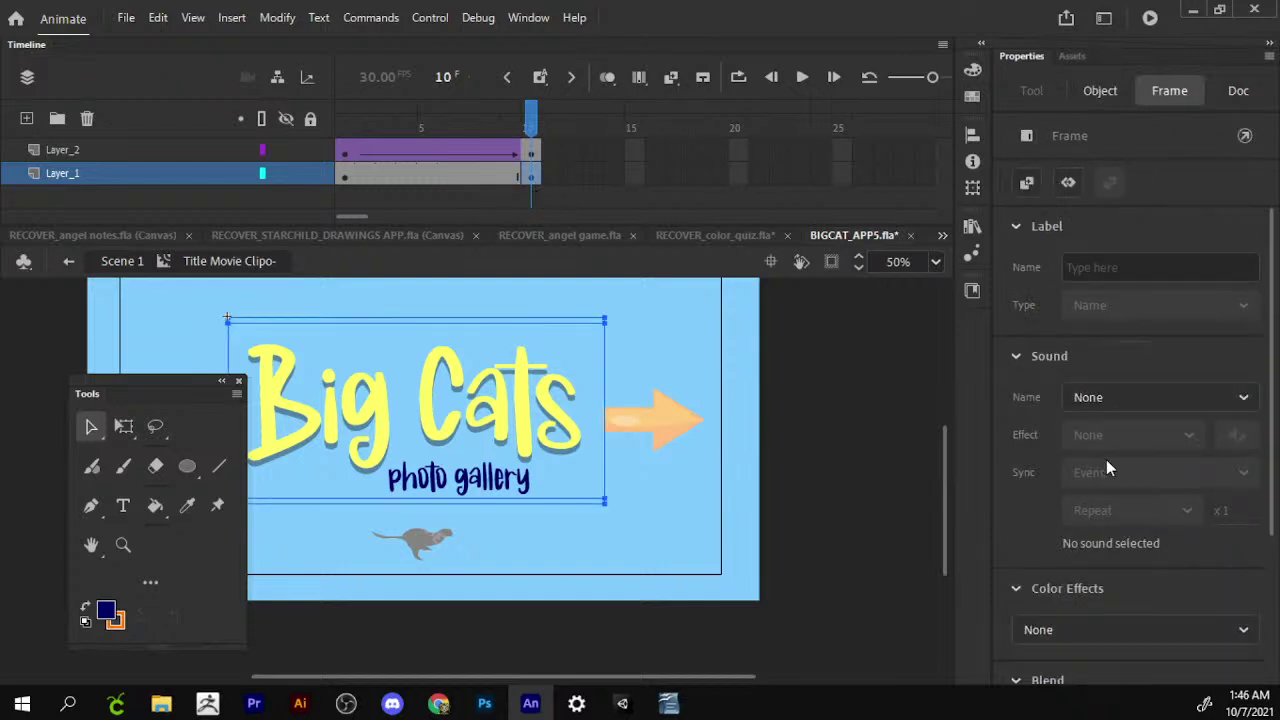
scroll(1106, 462, "down", 3)
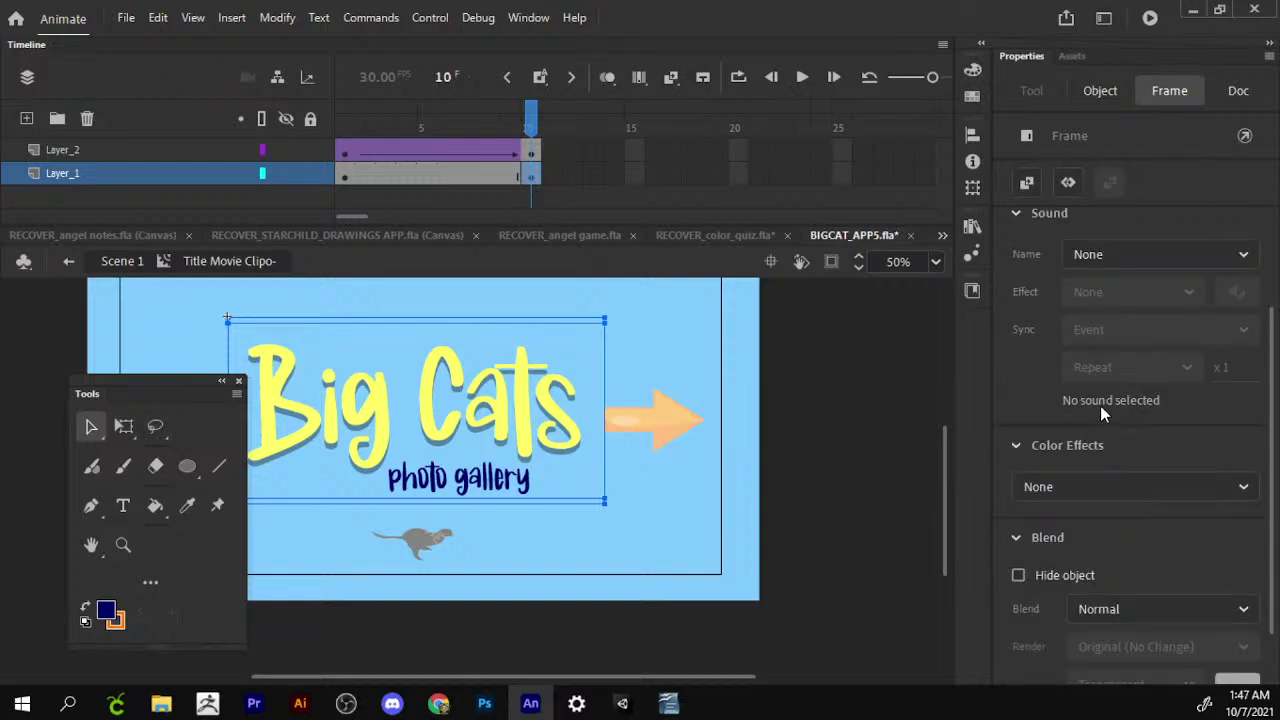
scroll(1100, 403, "down", 1)
scroll(1100, 409, "down", 2)
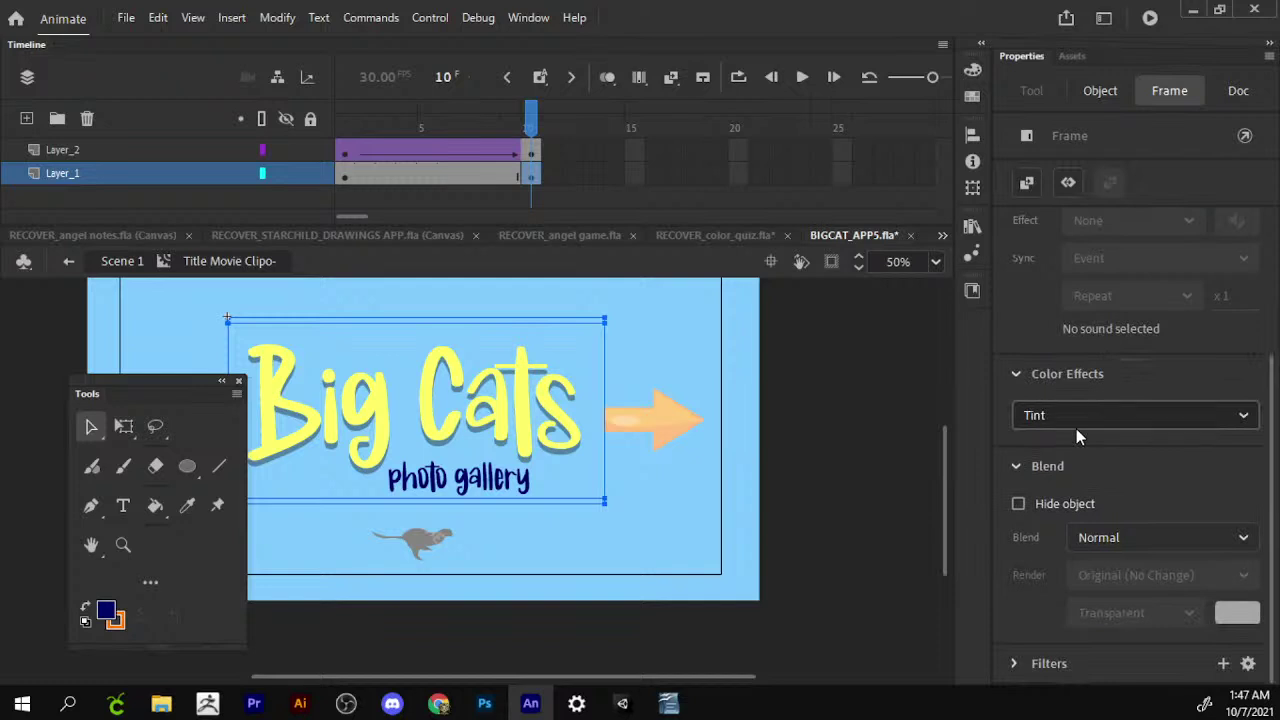
scroll(914, 434, "down", 3)
scroll(914, 434, "up", 4)
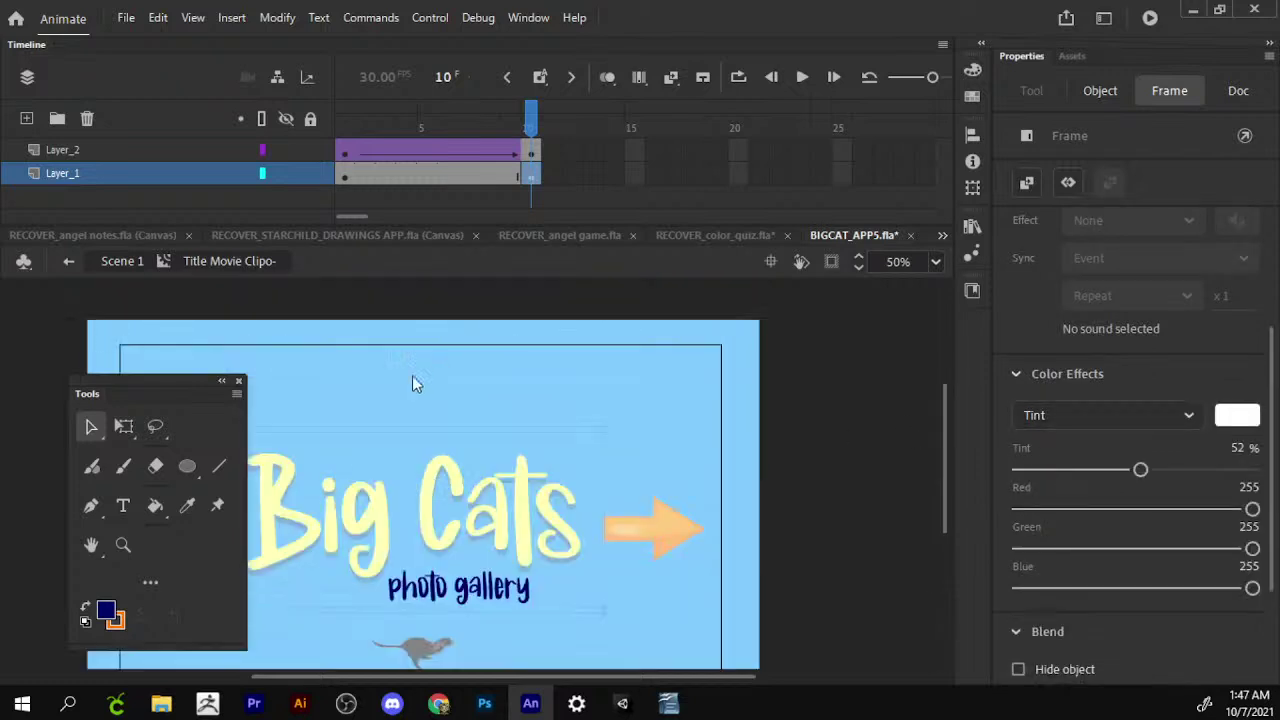
Extend the end frames of both title-clip layers out to frame 90.
left_click(465, 586)
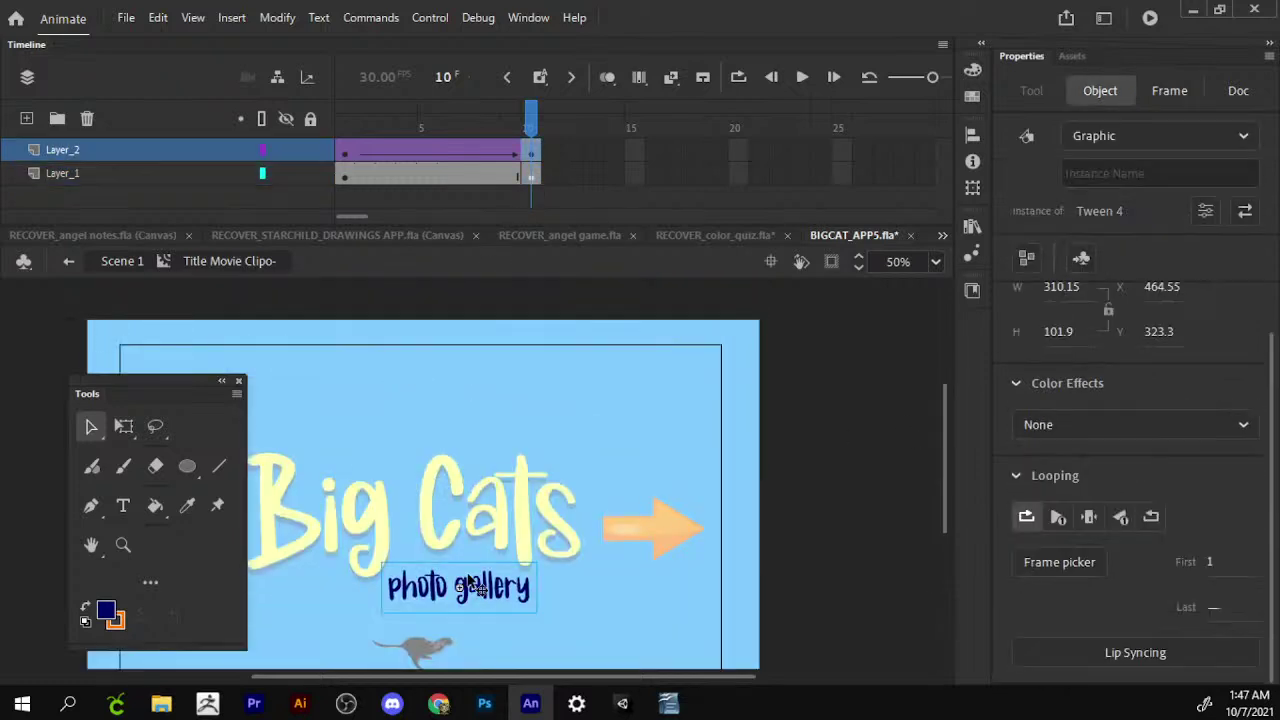
left_click(490, 500)
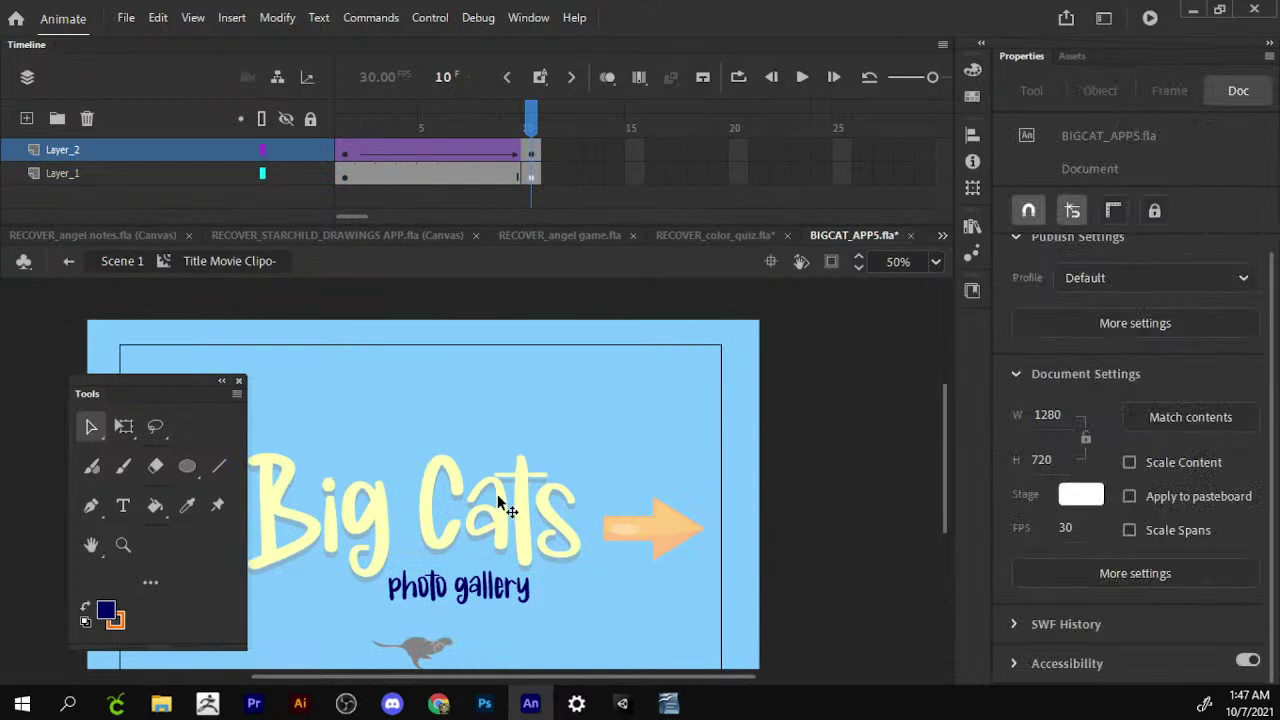
left_click(533, 150)
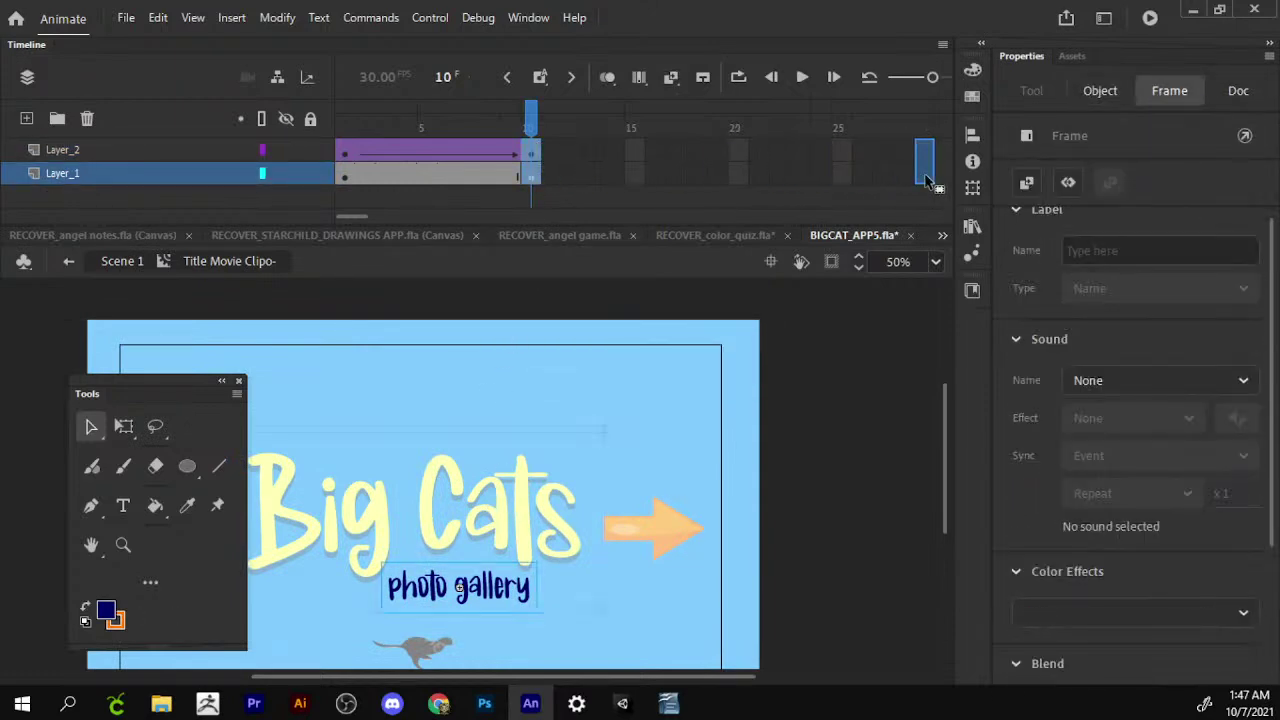
mouse_move(926, 182)
left_mouse_down()
mouse_move(635, 188)
mouse_move(880, 165)
mouse_move(1005, 112)
mouse_move(630, 175)
mouse_move(528, 170)
left_mouse_up()
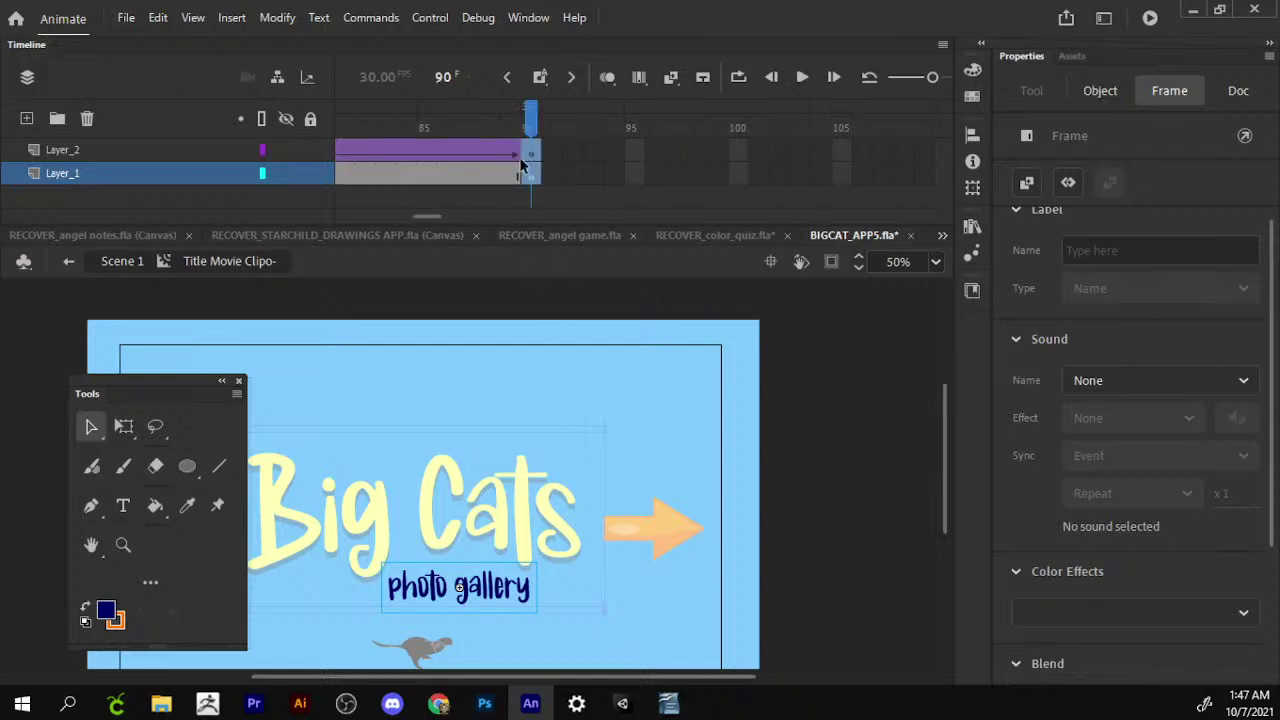
left_click(576, 172)
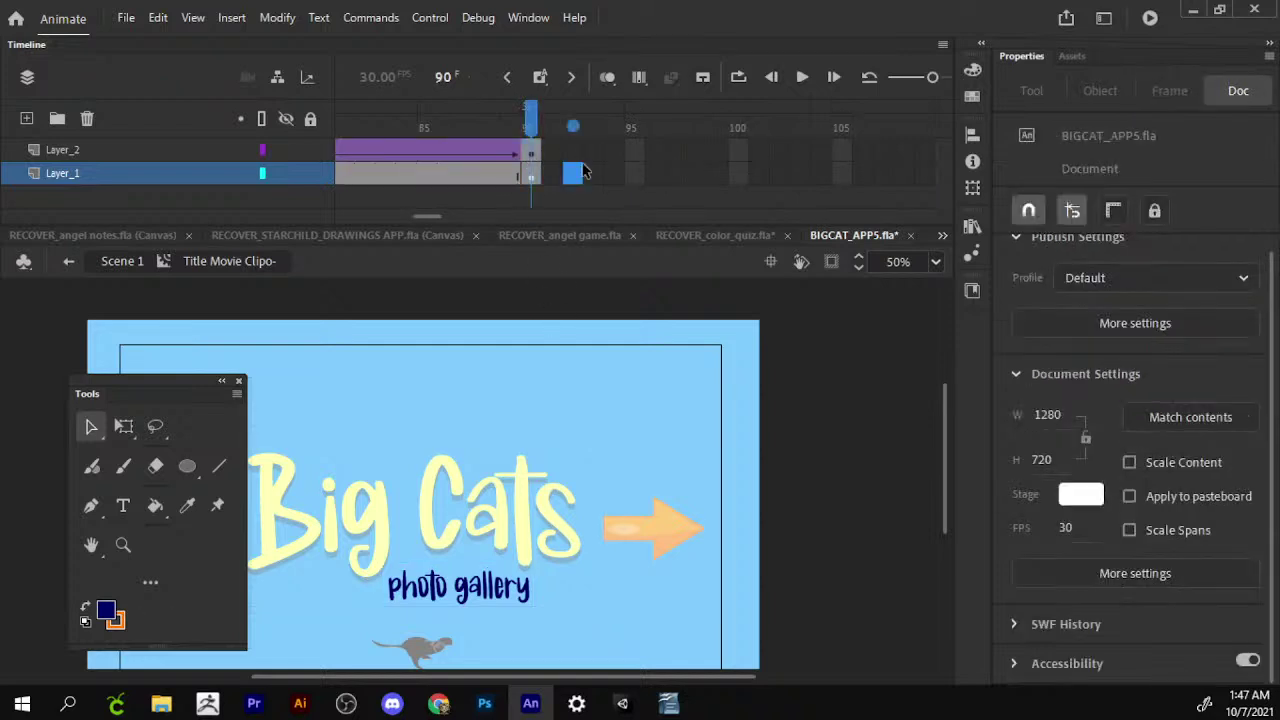
Test-play the title animation, then the whole movie from Scene 1.
key("ctrl+Return")
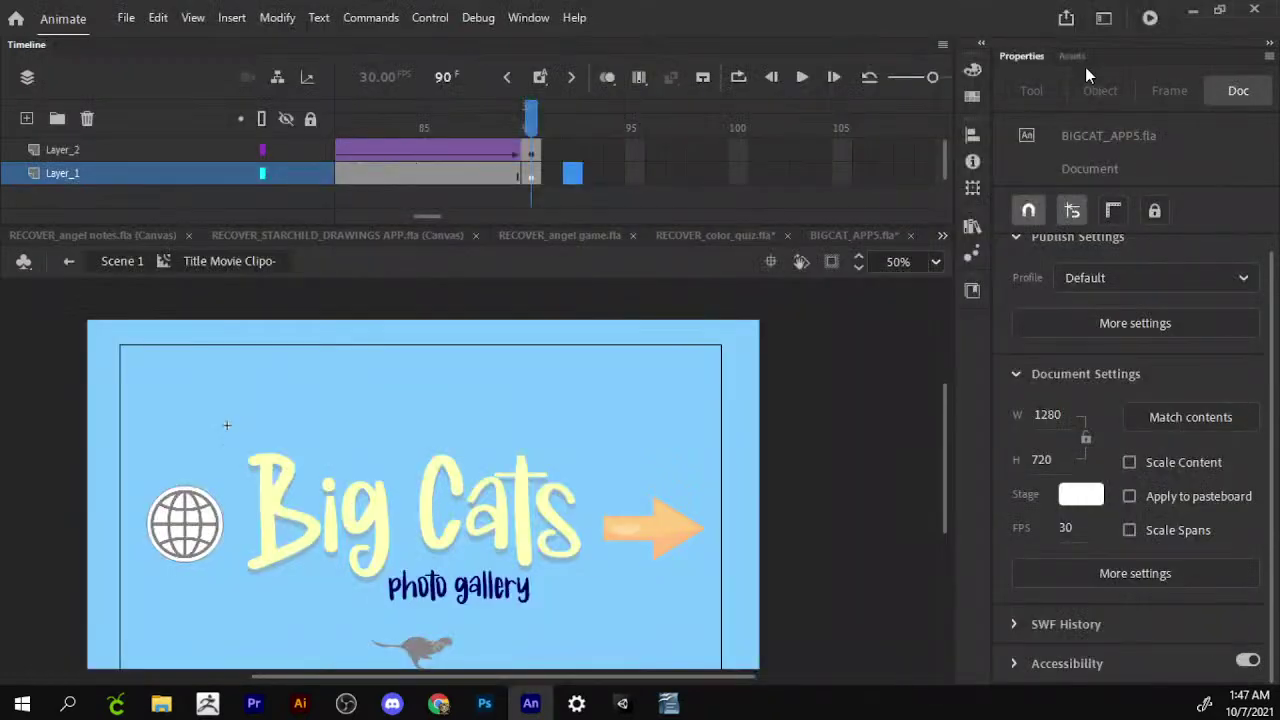
left_click(1217, 9)
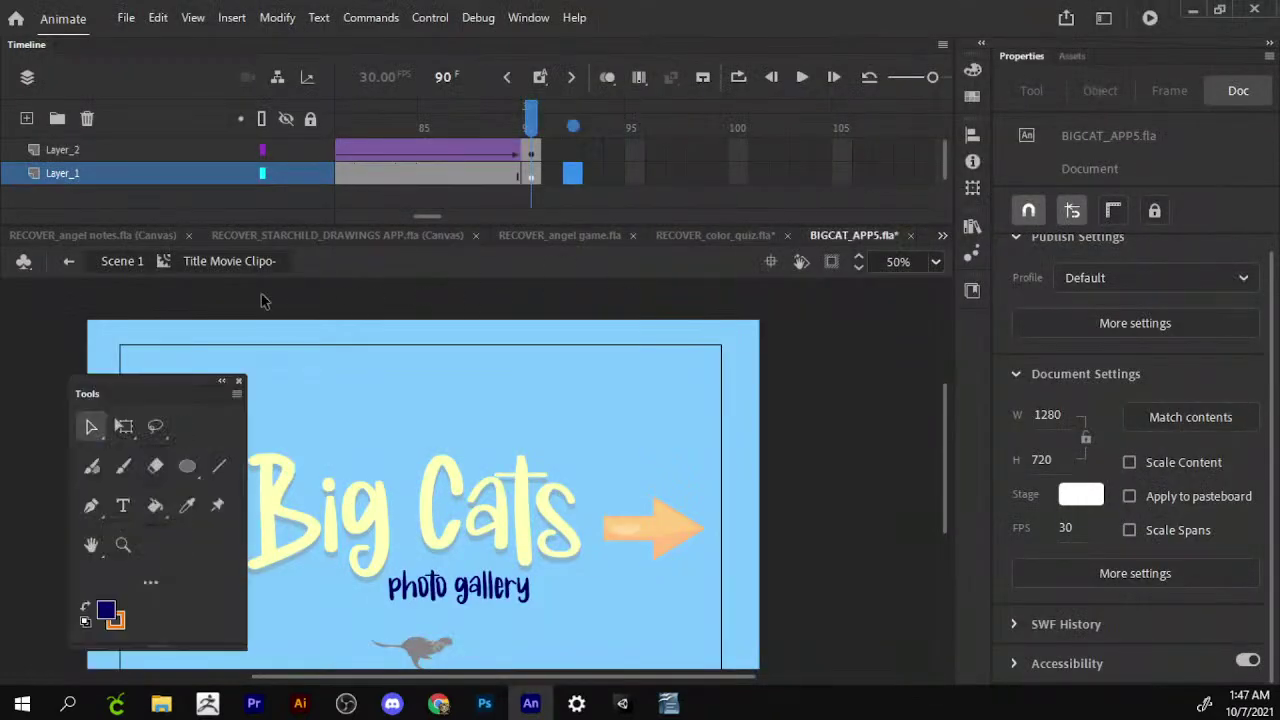
left_click(100, 260)
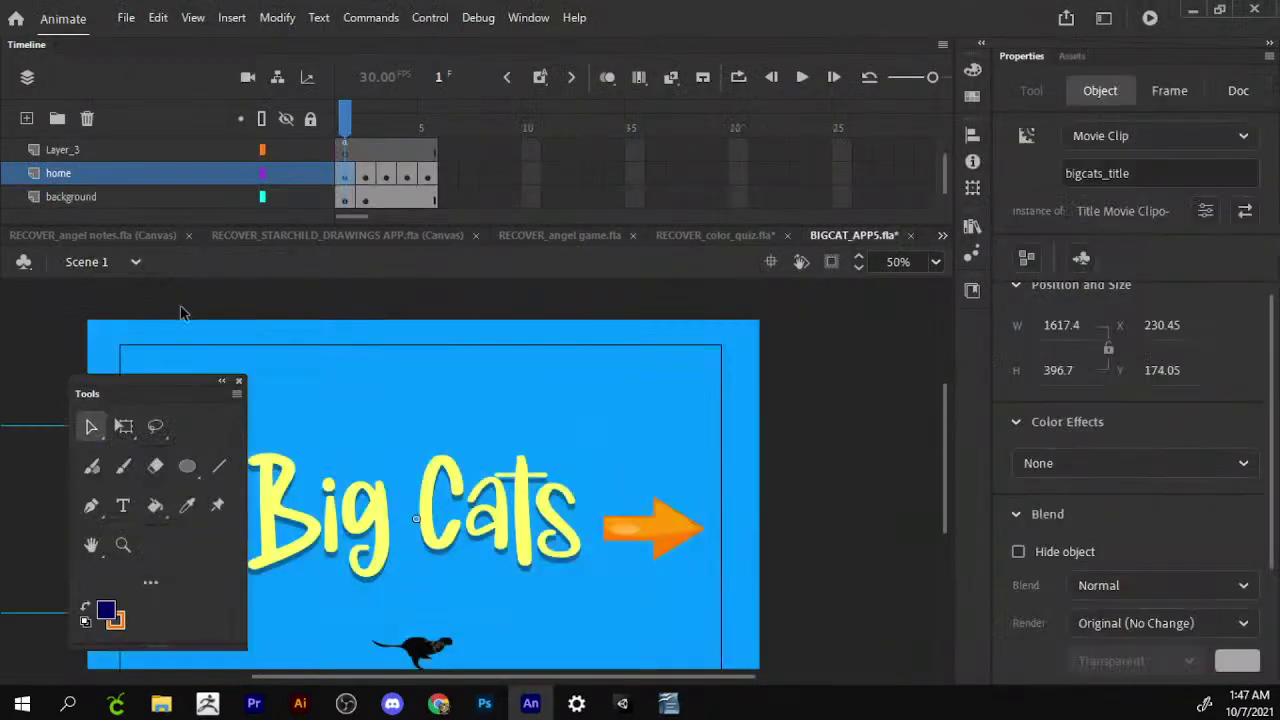
key("ctrl+Return")
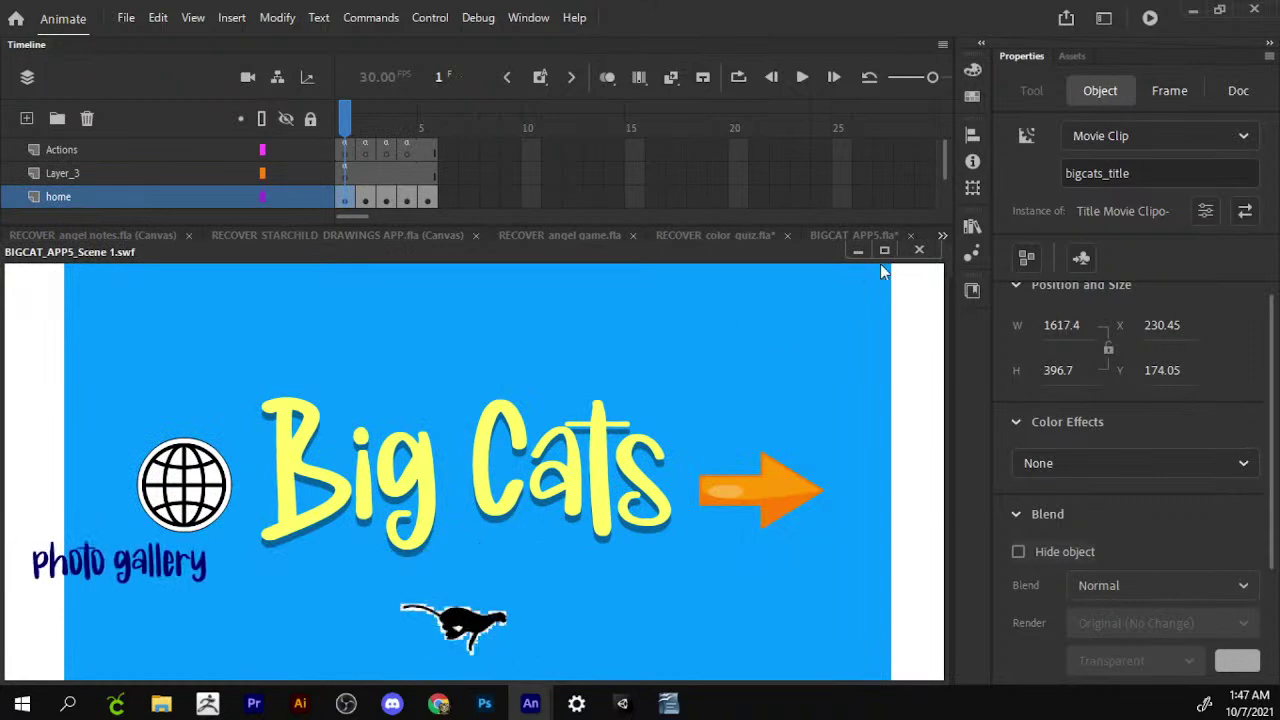
left_click(919, 249)
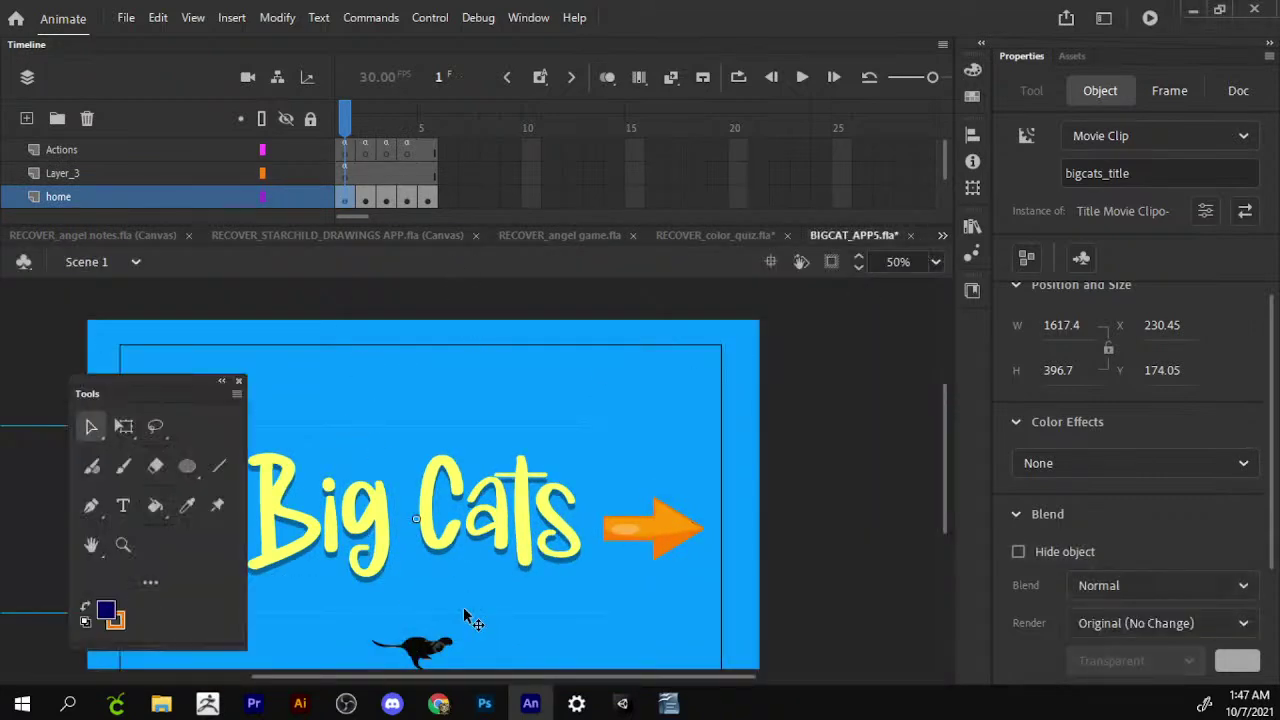
Reopen and exit the title clip, then test the whole movie again.
double_click(480, 553)
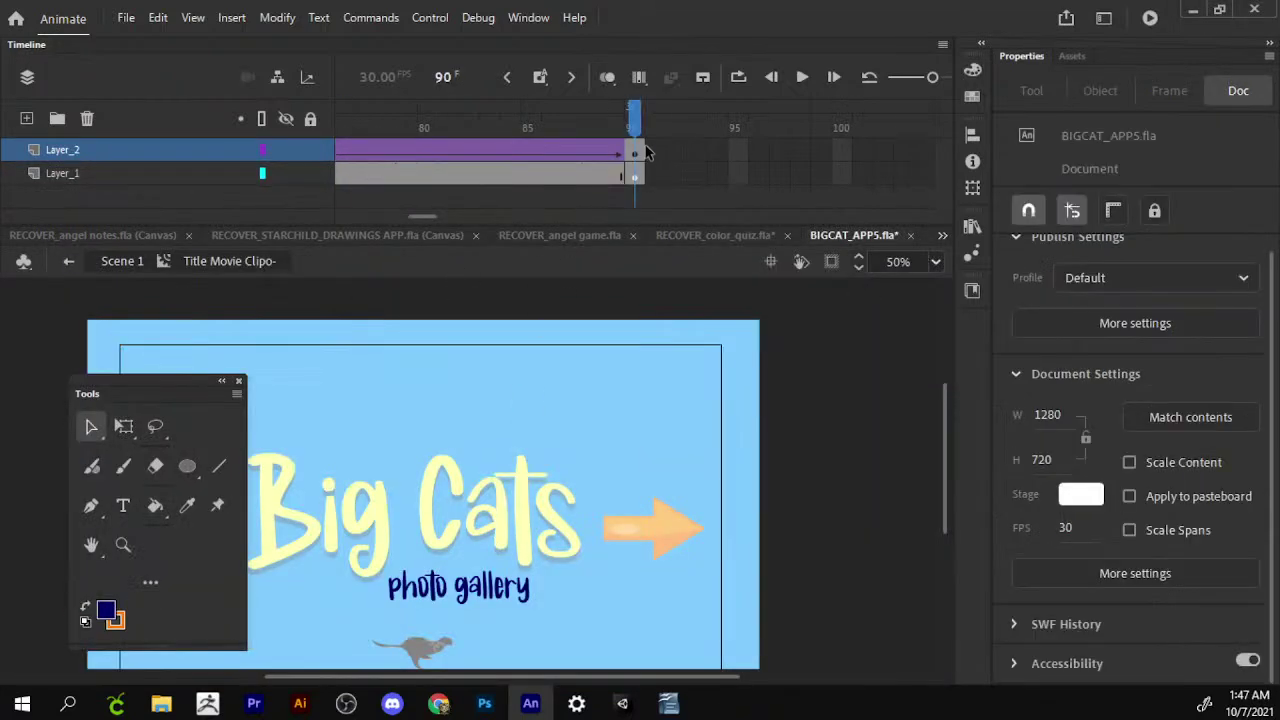
key("ctrl+e")
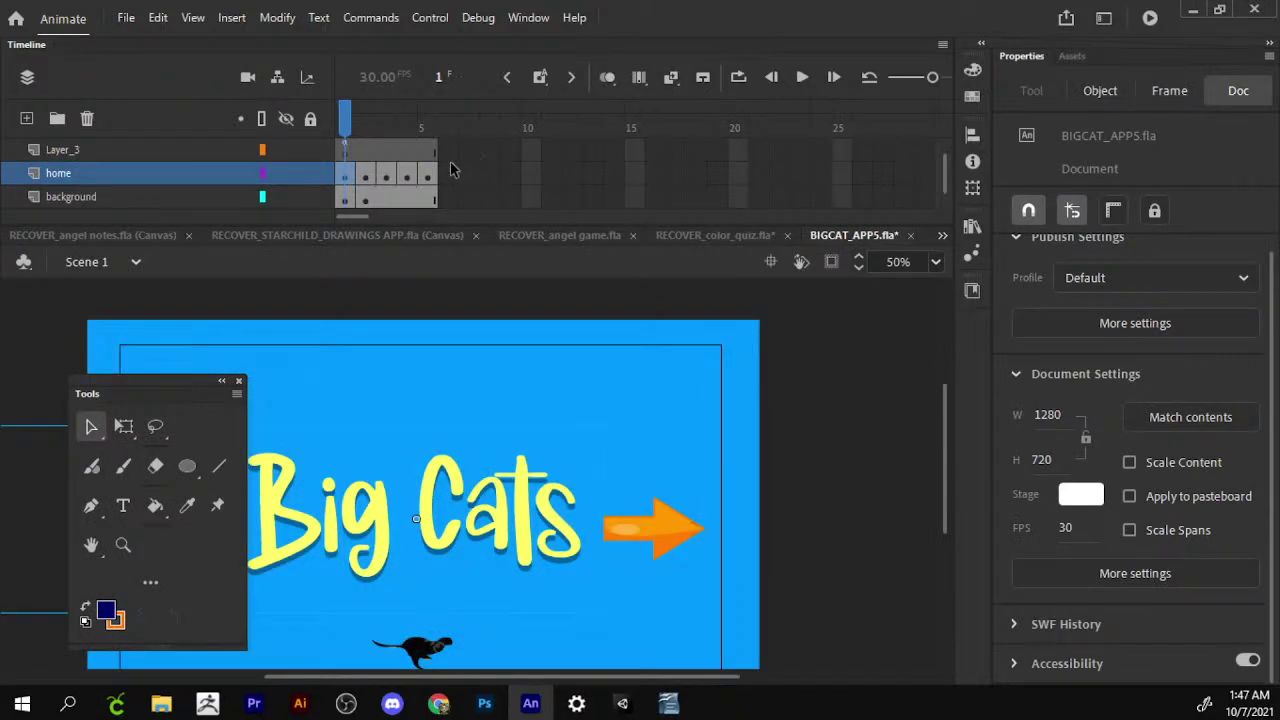
double_click(456, 540)
left_click(463, 488)
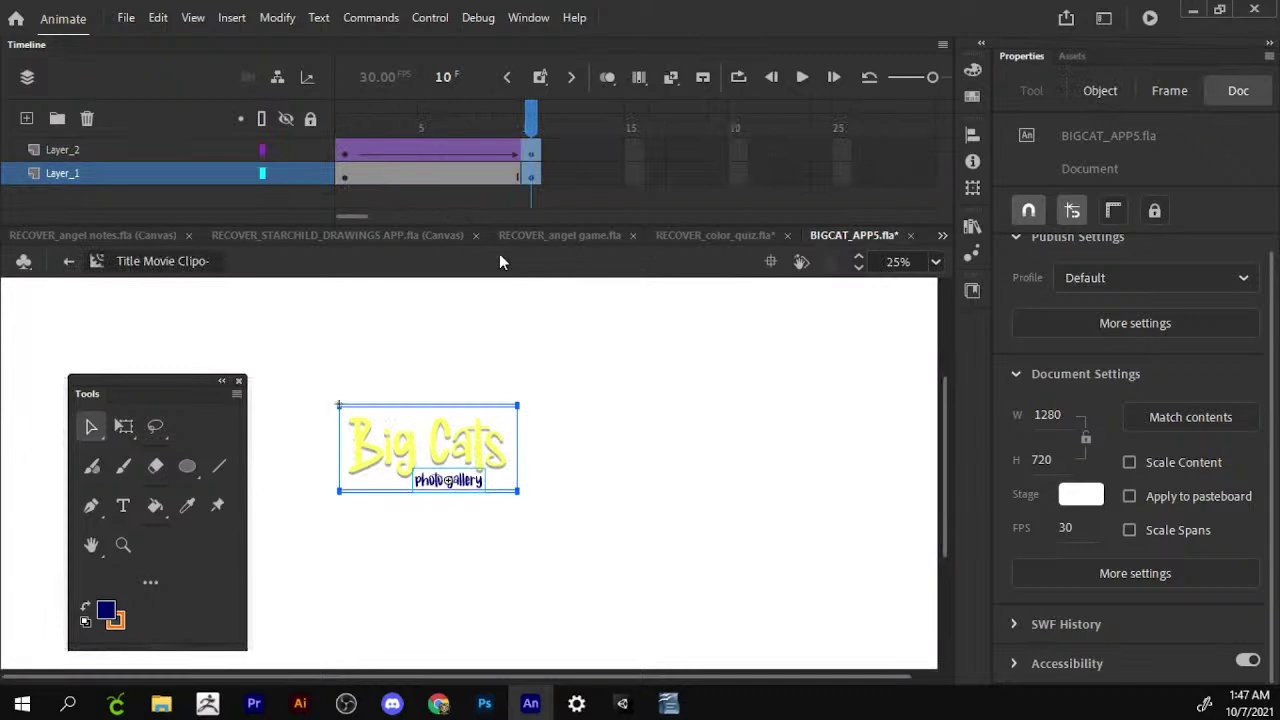
key("ctrl+e")
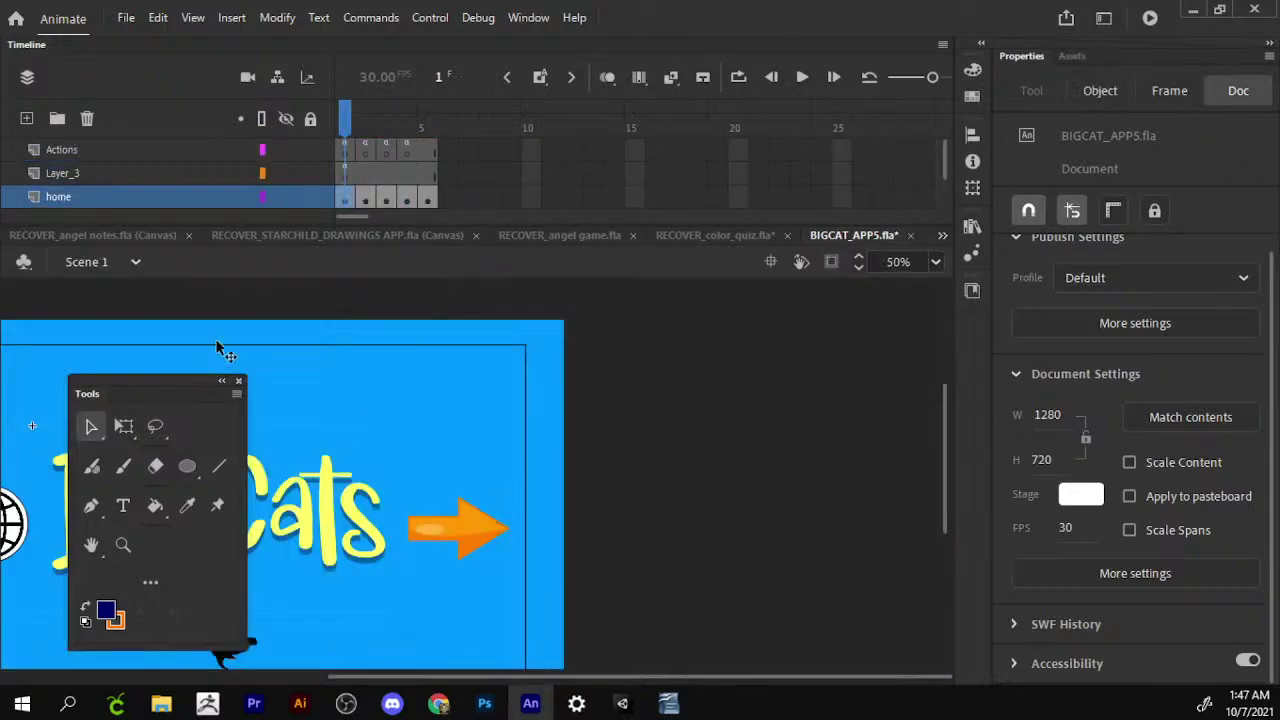
key("ctrl+Return")
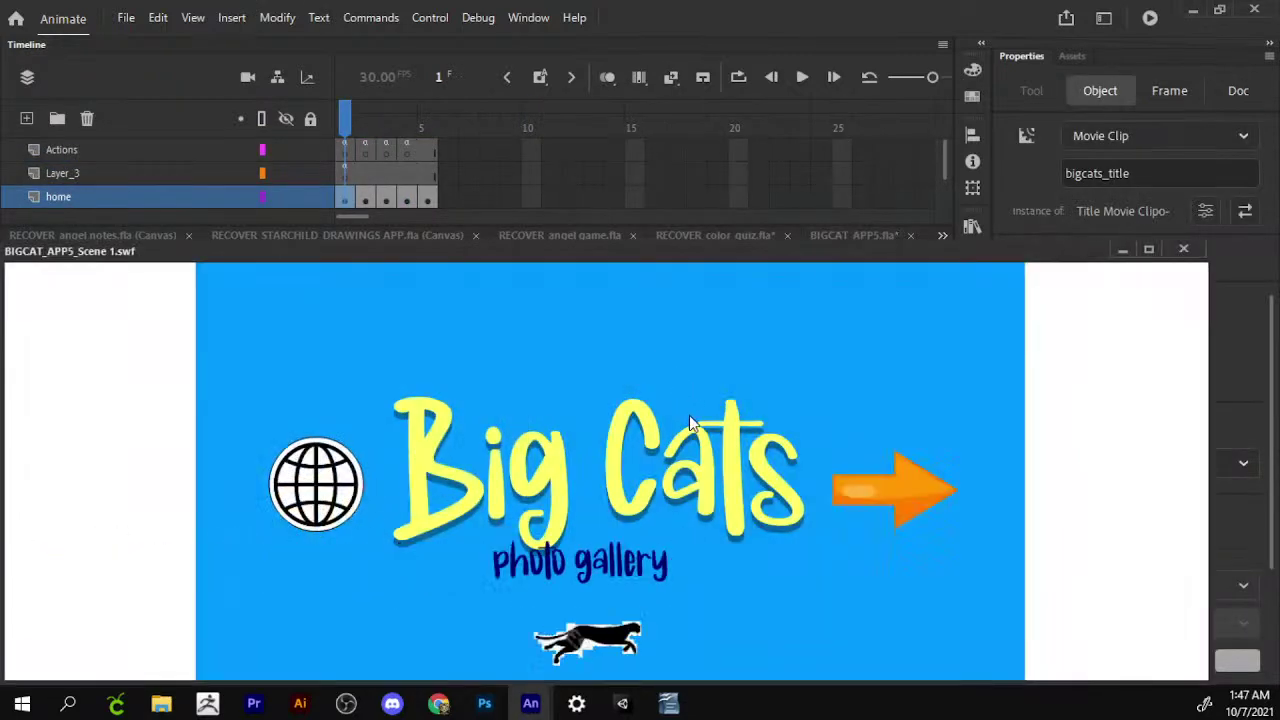
left_click(1184, 250)
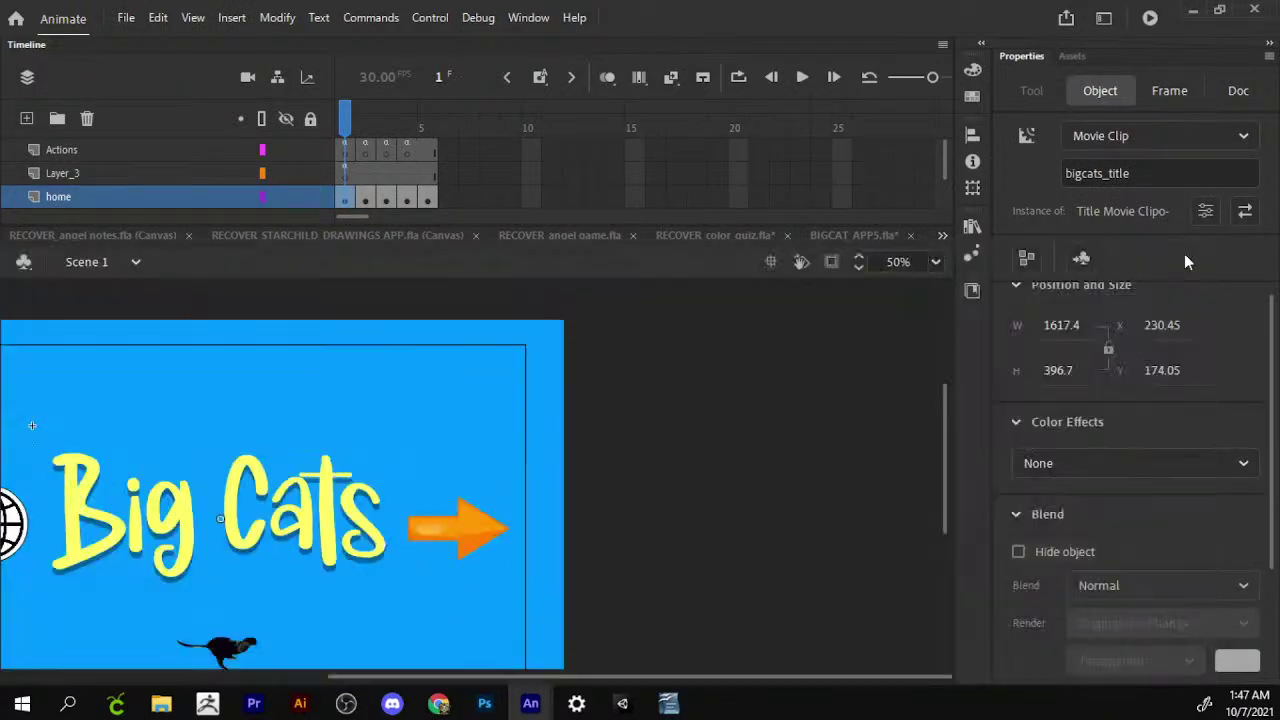
From frame 5, test the movie through Puma, Panther, Cheetah, Lion and back home.
left_click_drag(343, 130, 428, 125)
left_click(517, 380)
left_click_drag(511, 431, 745, 428)
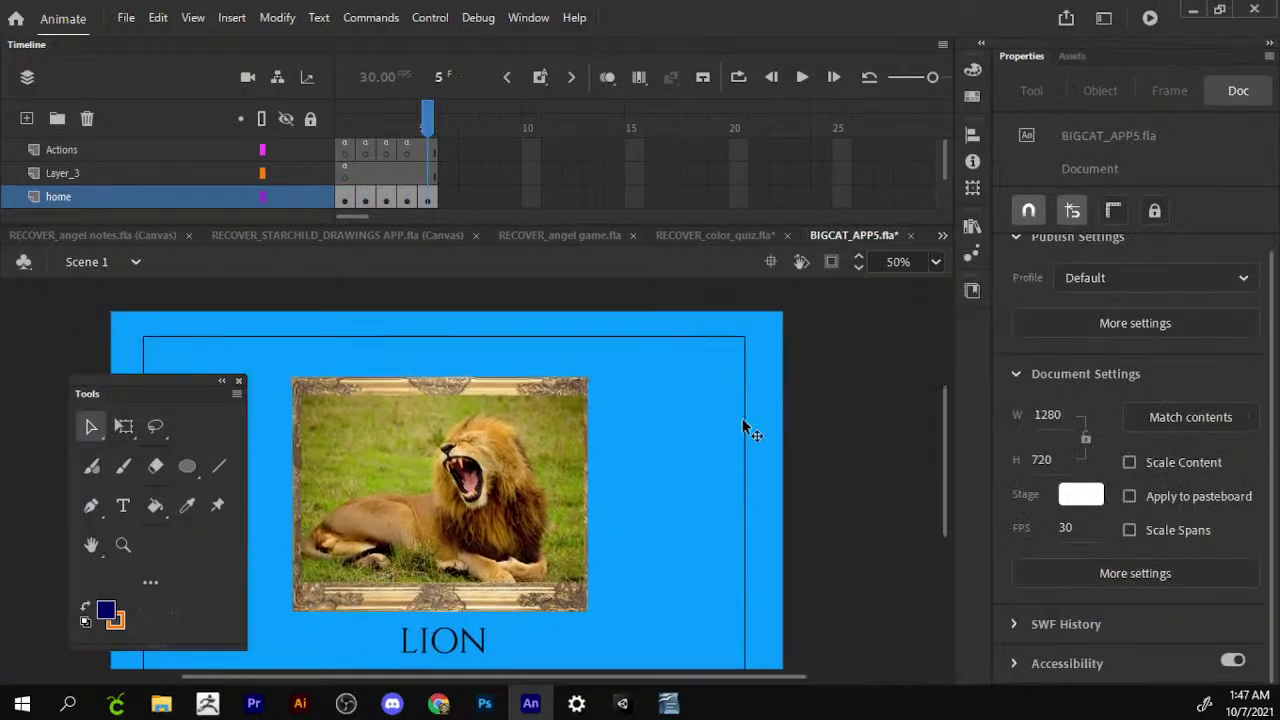
key("ctrl+Return")
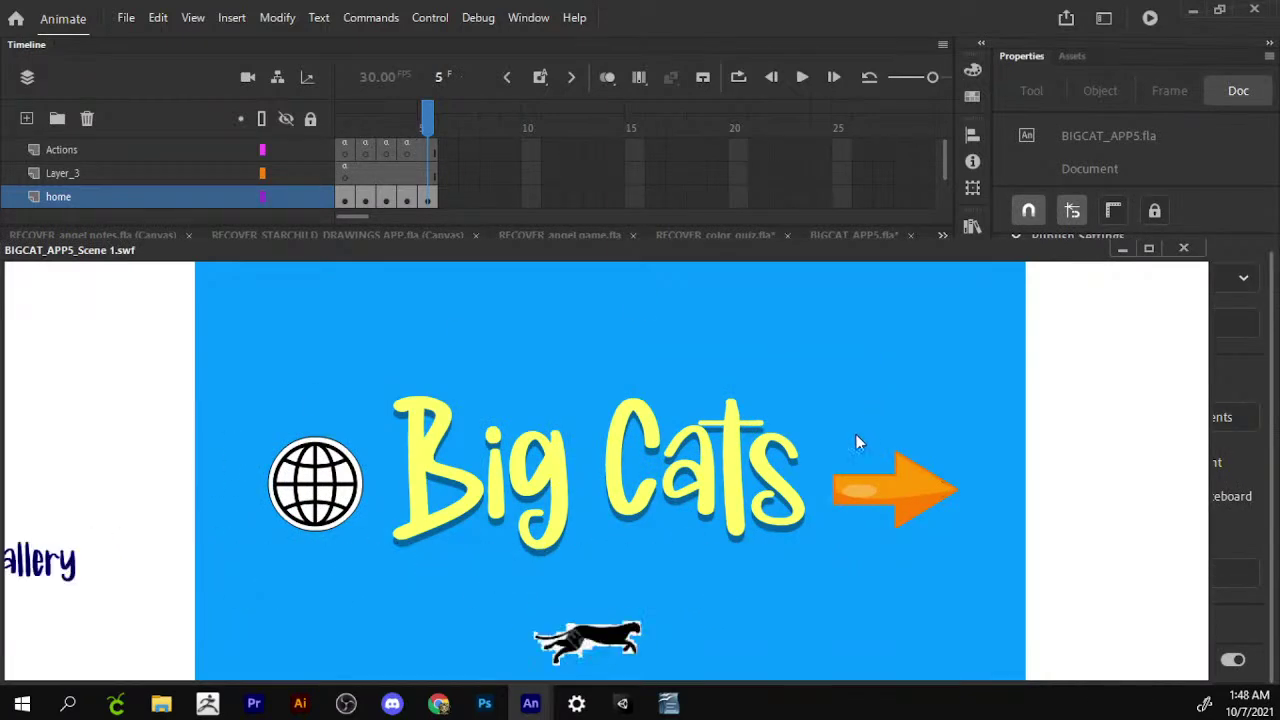
left_click(888, 482)
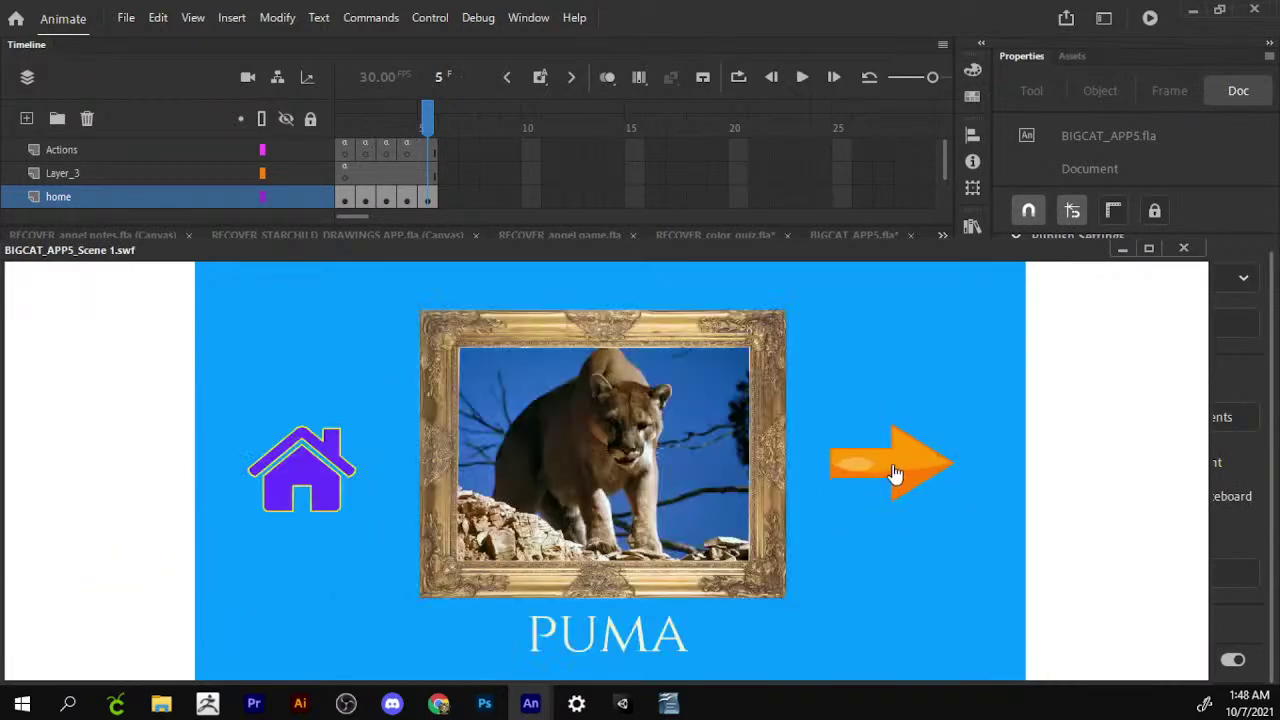
left_click(895, 474)
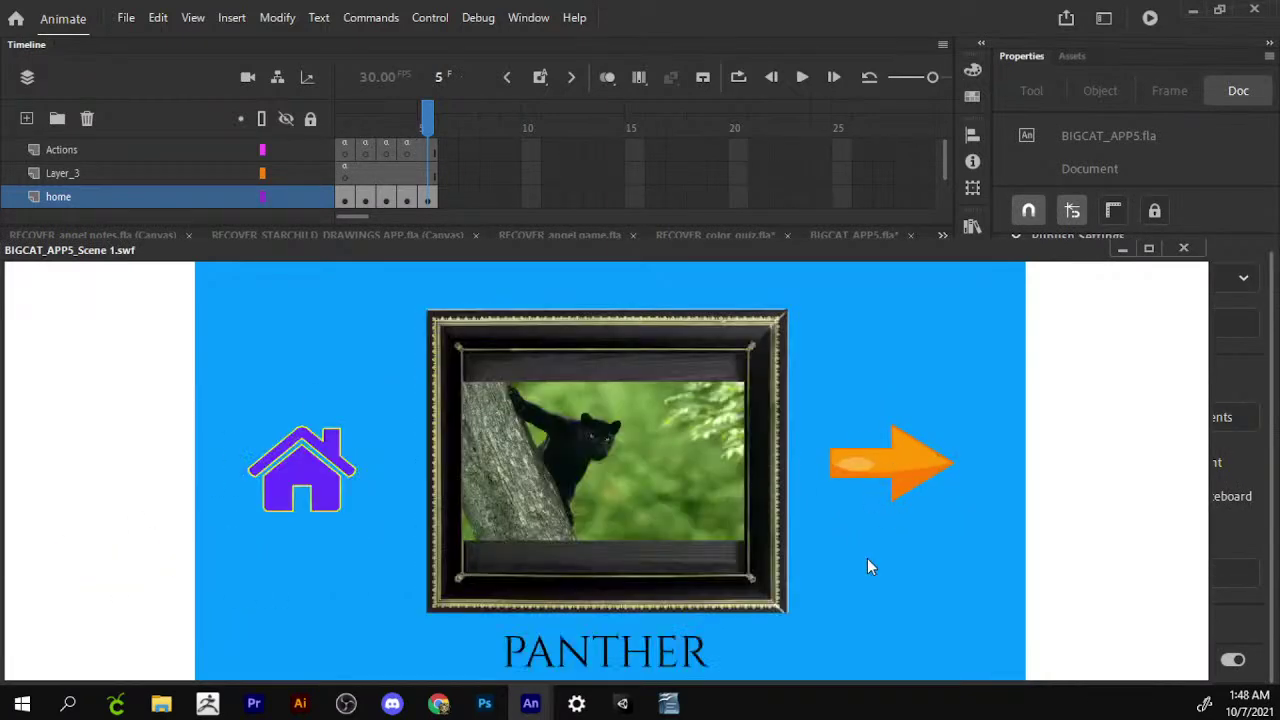
left_click(880, 468)
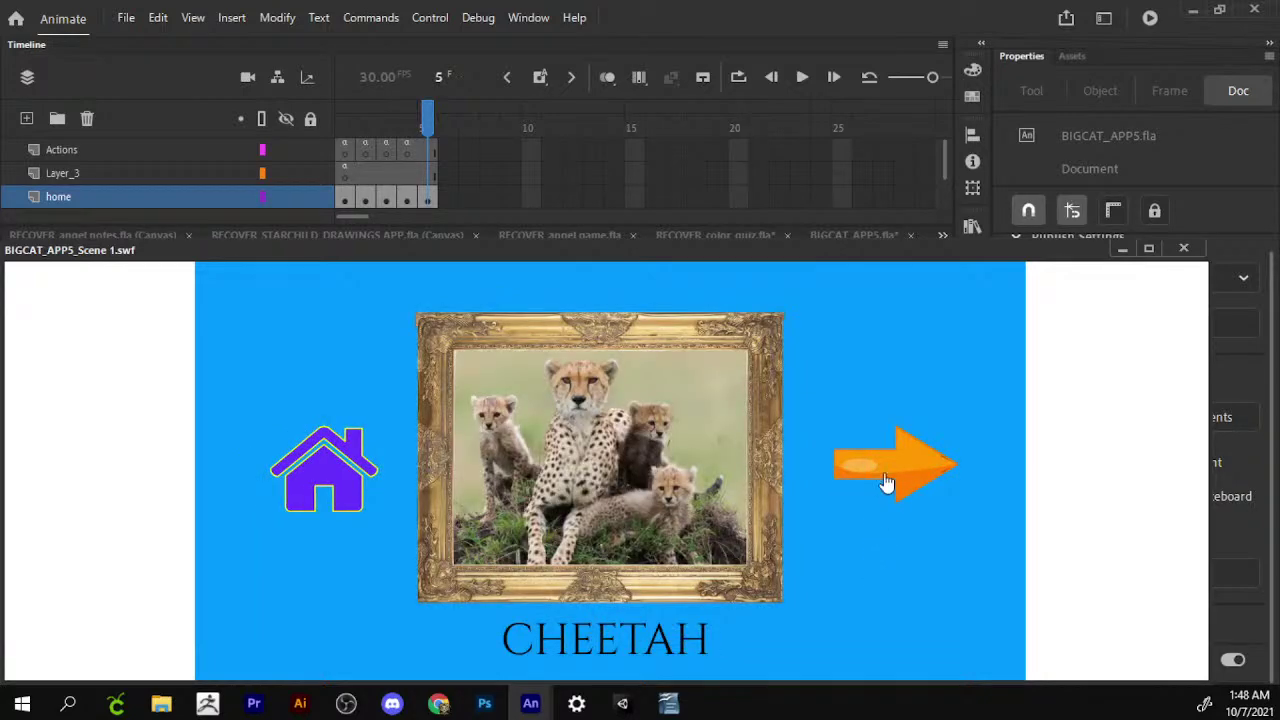
left_click(886, 484)
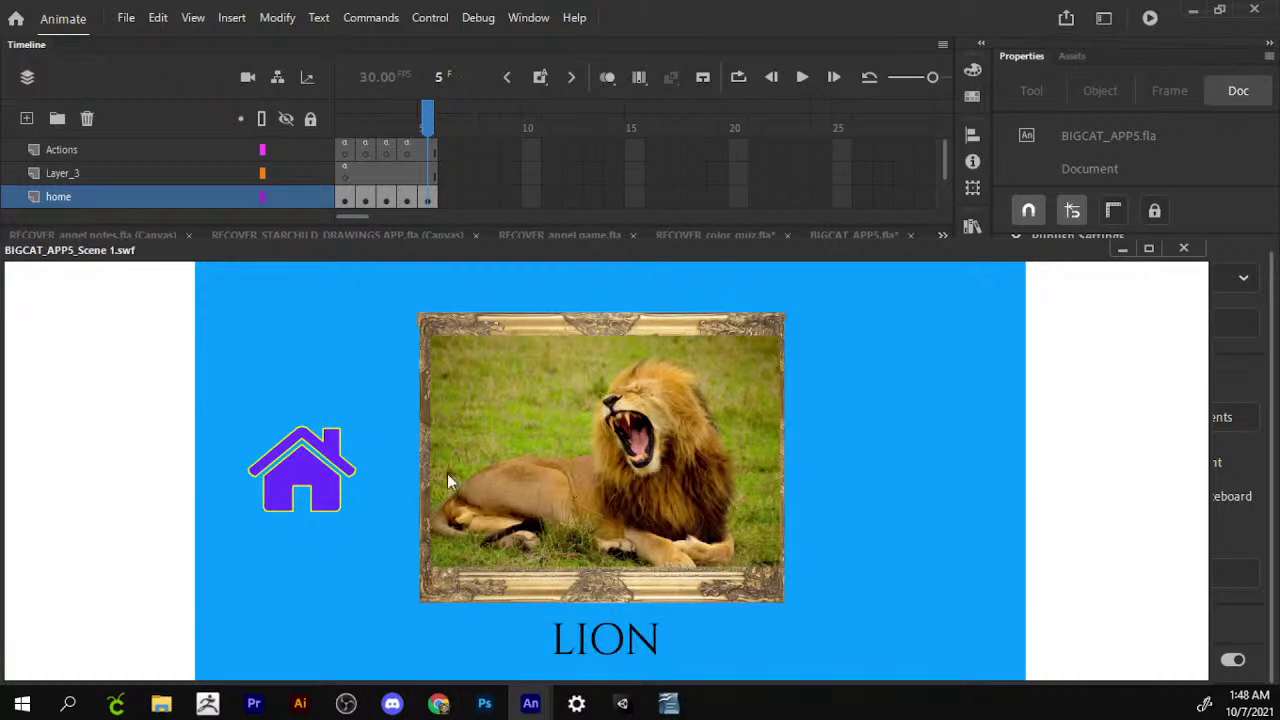
left_click(312, 488)
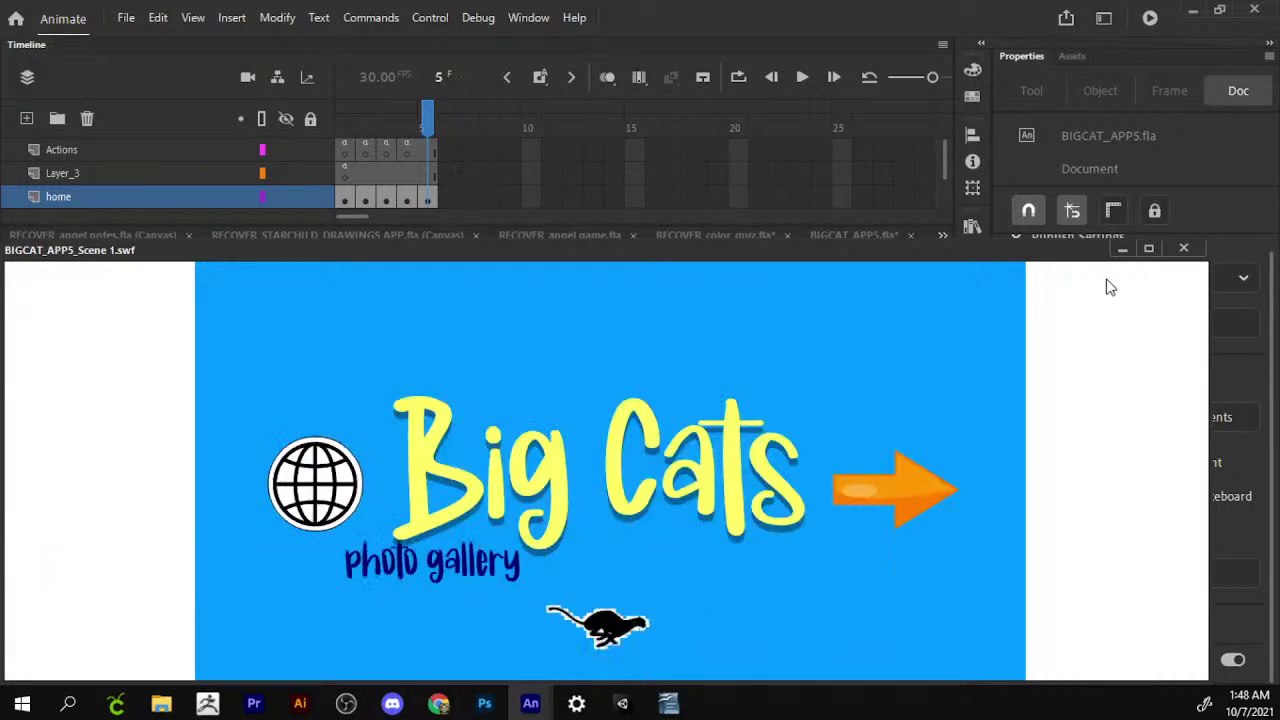
left_click(1183, 248)
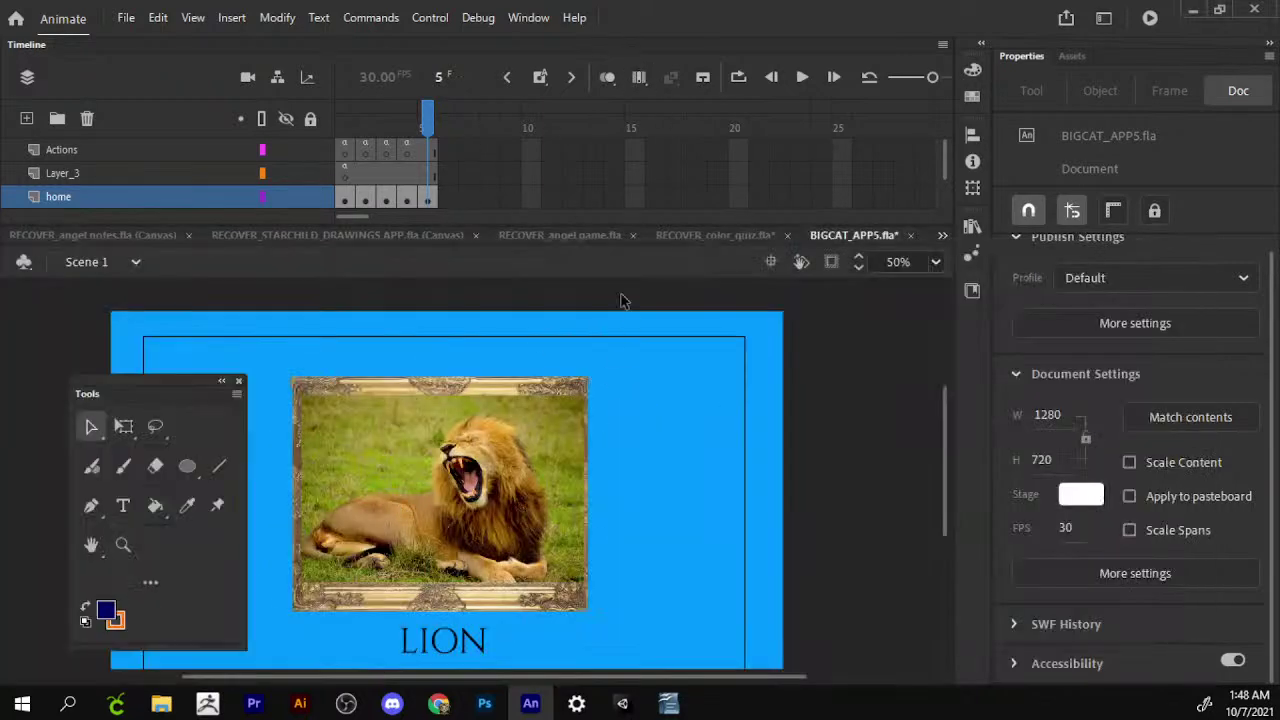
Shrink the lion photo inside its gold frame and bring the frame to the front.
left_click(476, 519)
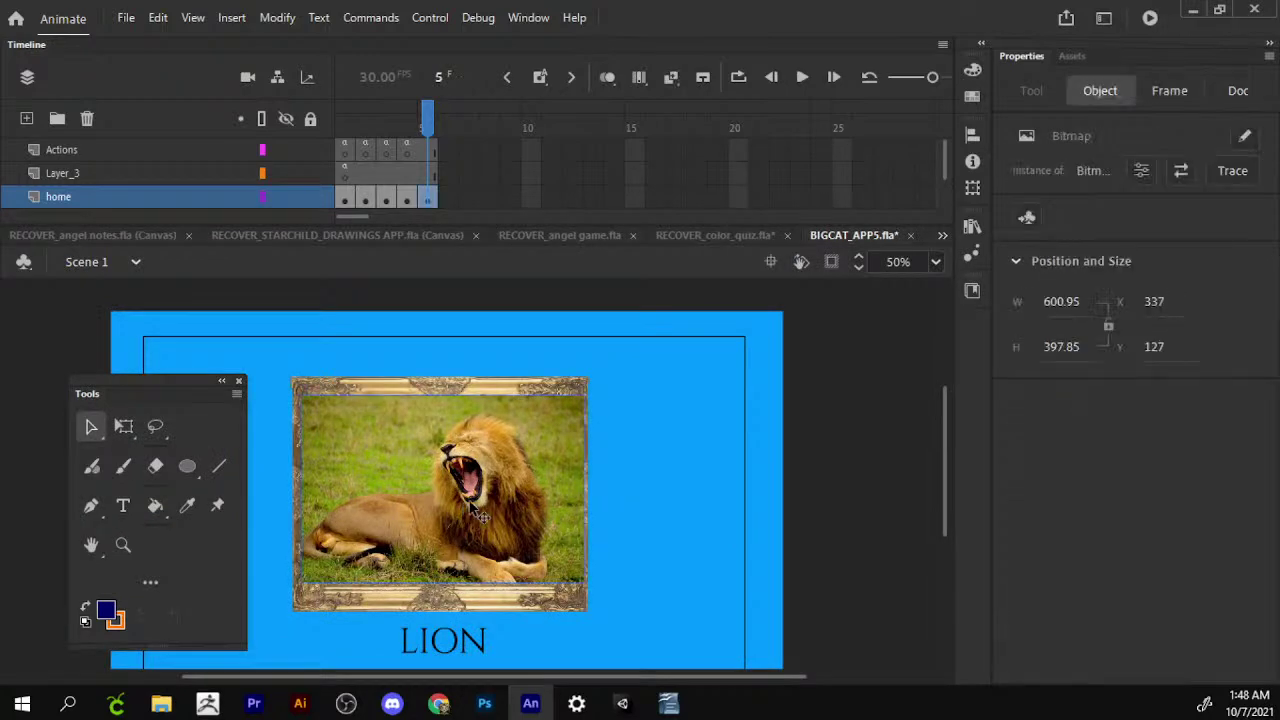
key("q")
left_click_drag(586, 381, 530, 432)
left_click(540, 400)
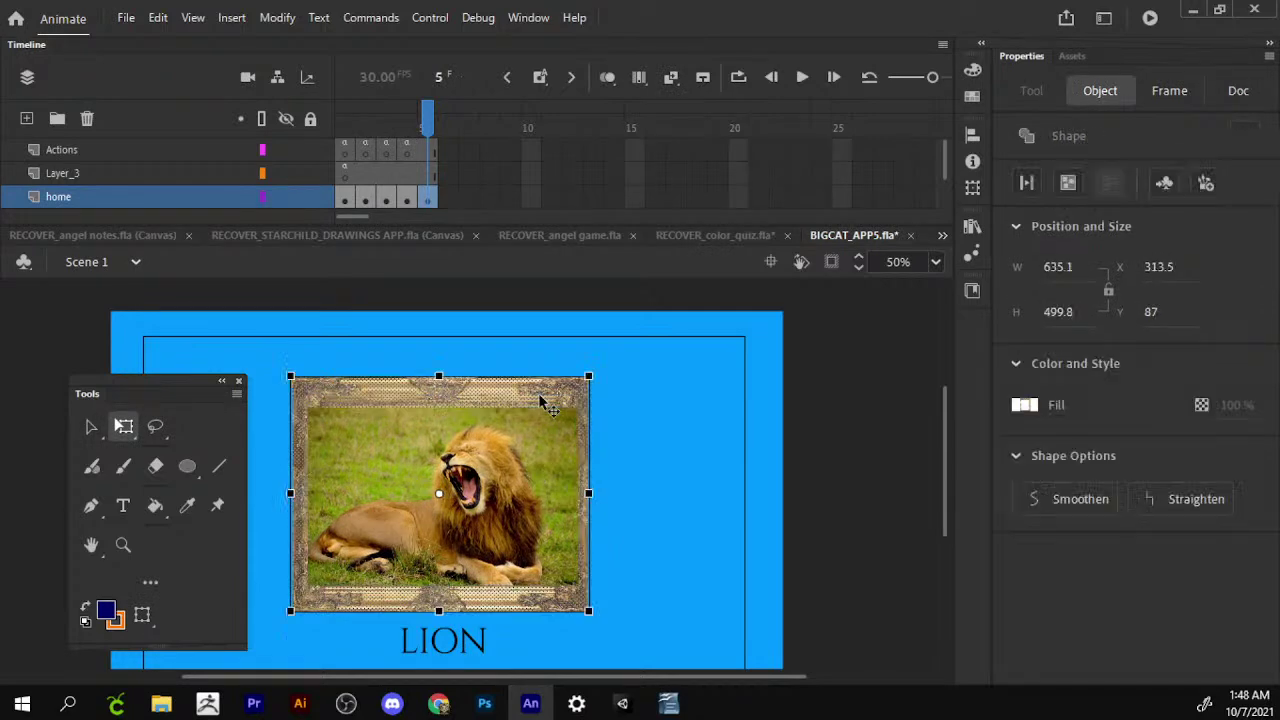
right_click(540, 400)
mouse_move(592, 527)
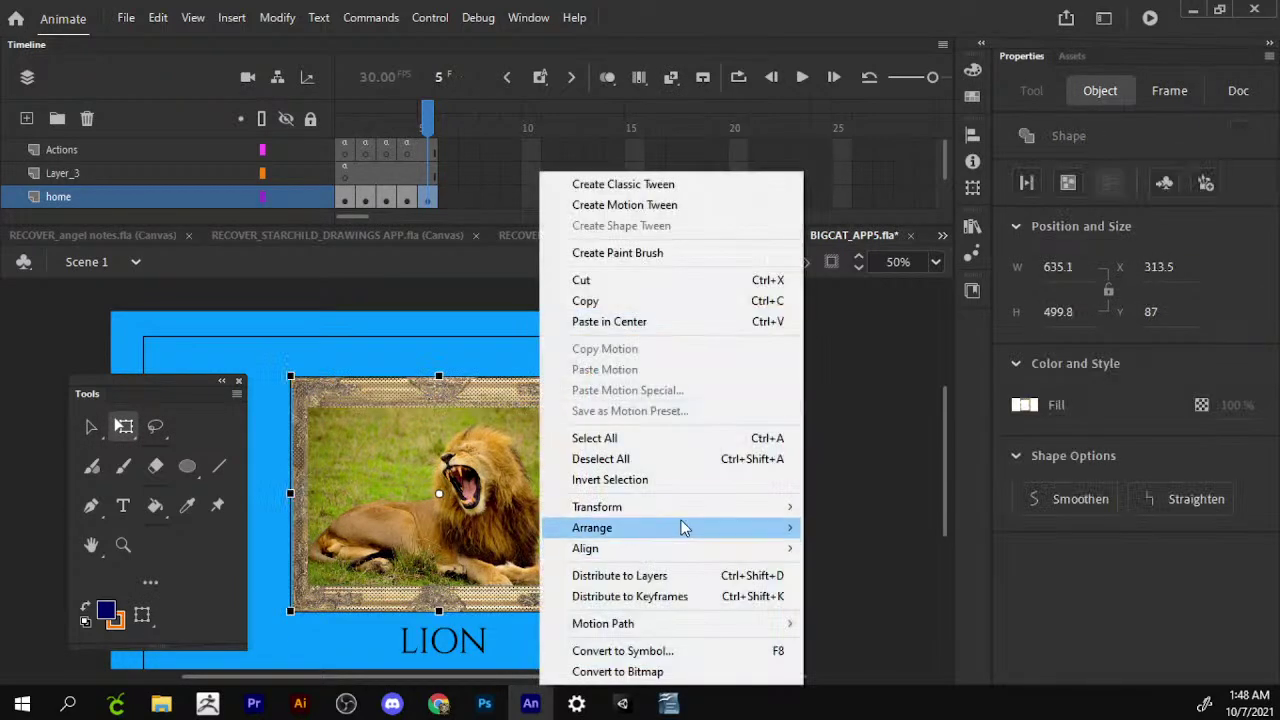
left_click(378, 440, "shift")
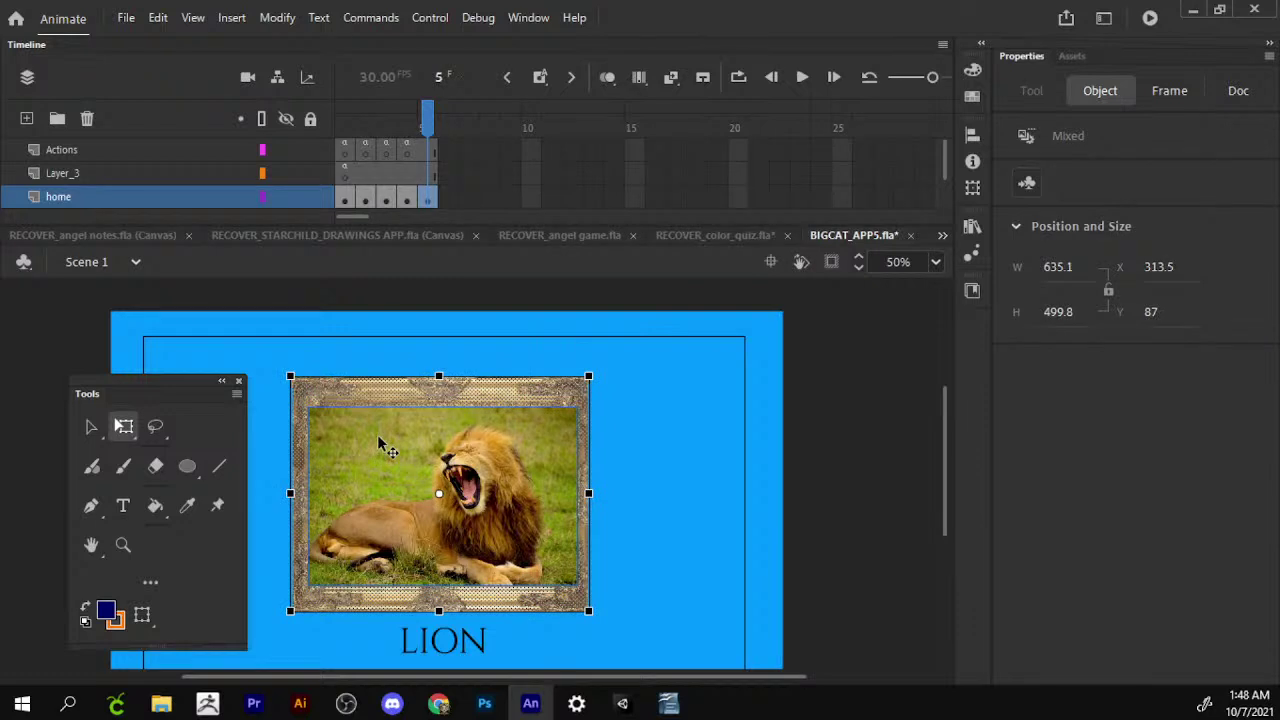
Convert the framed lion into a Graphic symbol and open it for editing.
key("F8")
left_click(470, 406)
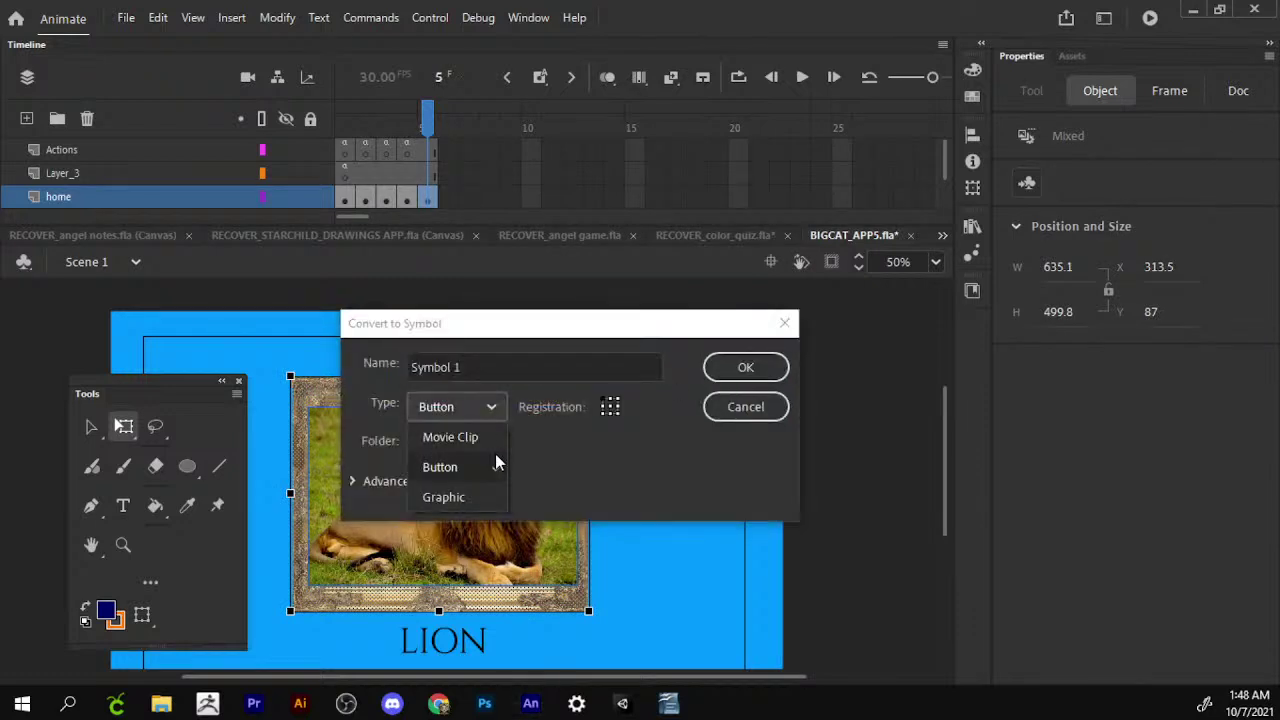
left_click(445, 497)
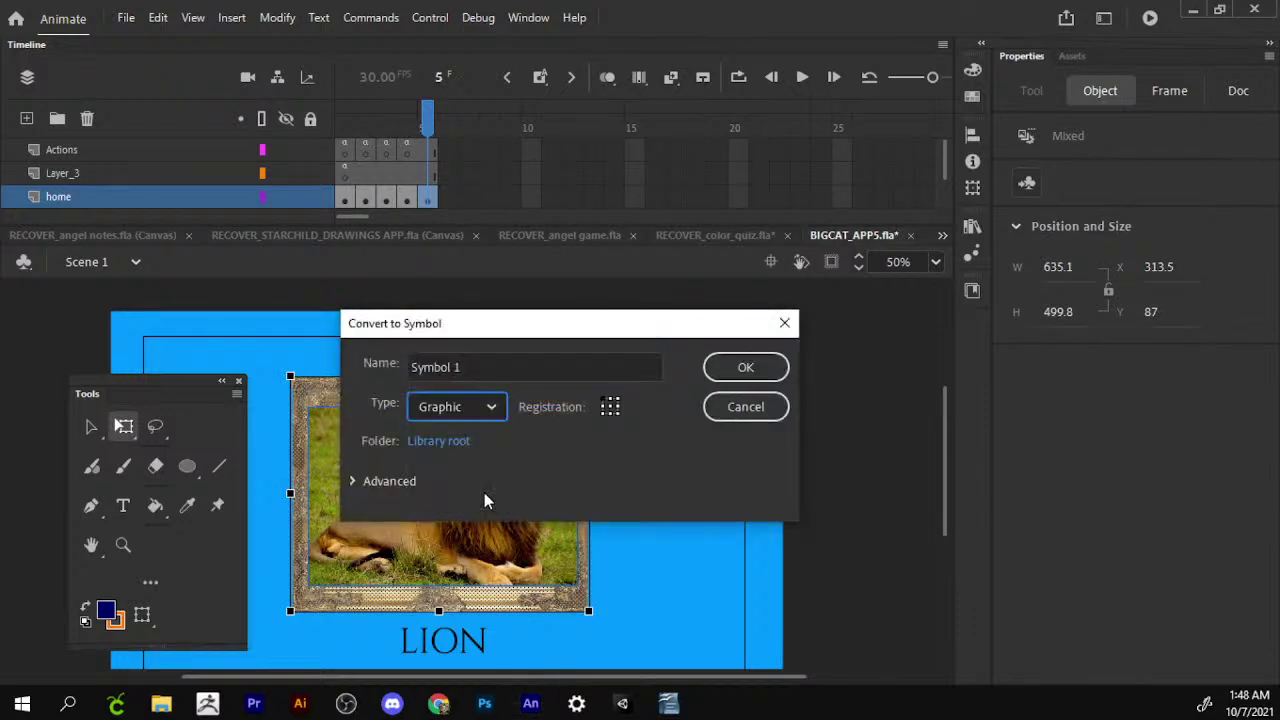
left_click(745, 368)
double_click(485, 445)
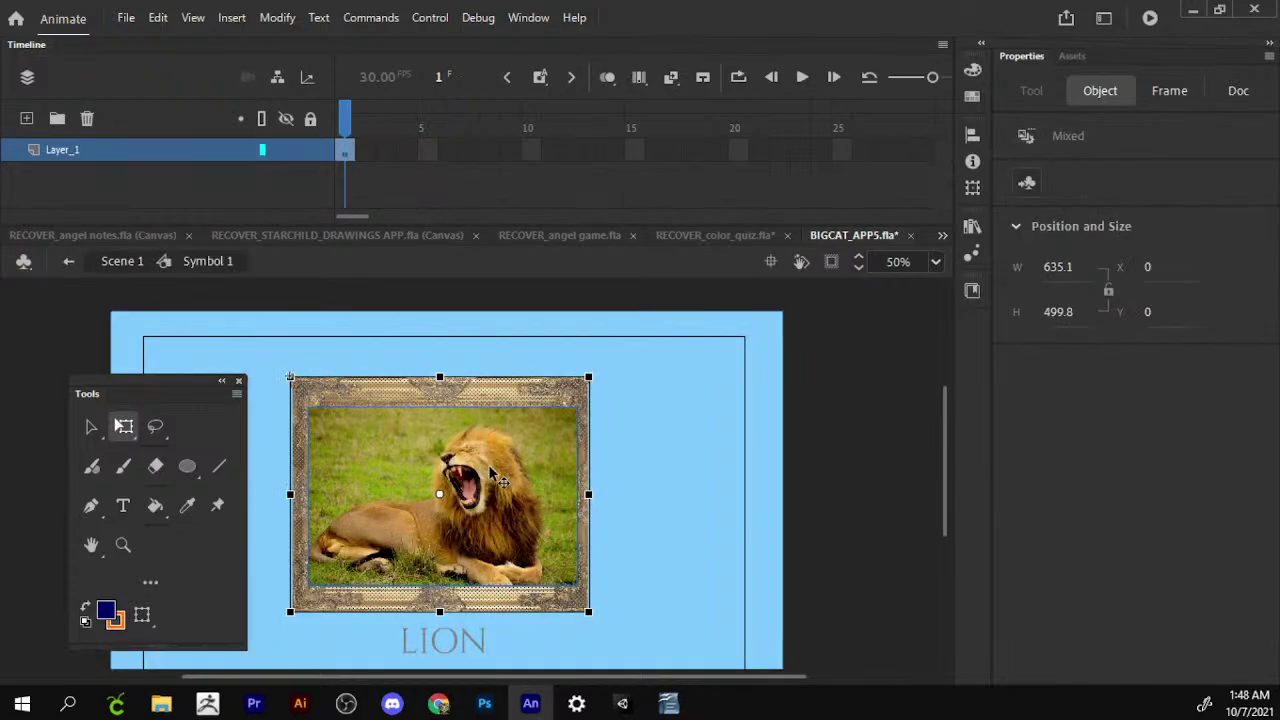
Cut the lion photo out of the symbol, leaving the empty gold frame.
right_click(491, 469)
left_click(571, 177)
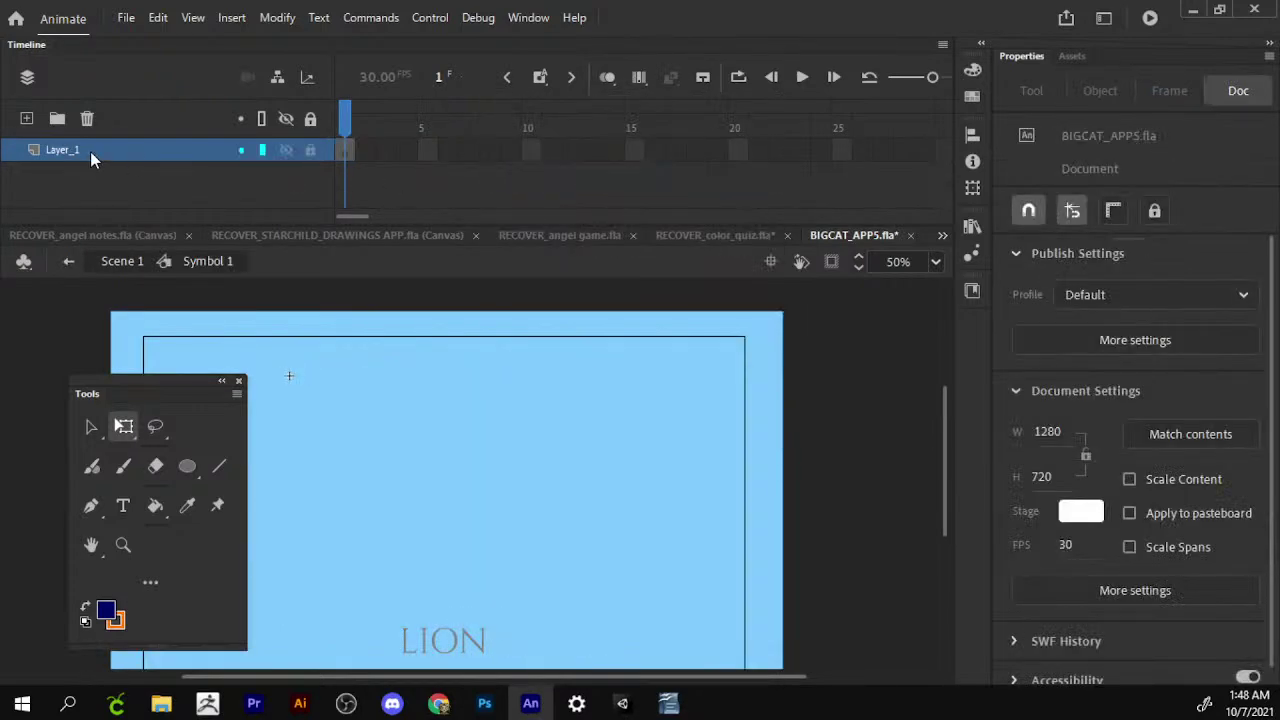
key("ctrl+v")
left_click(440, 340)
right_click(428, 440)
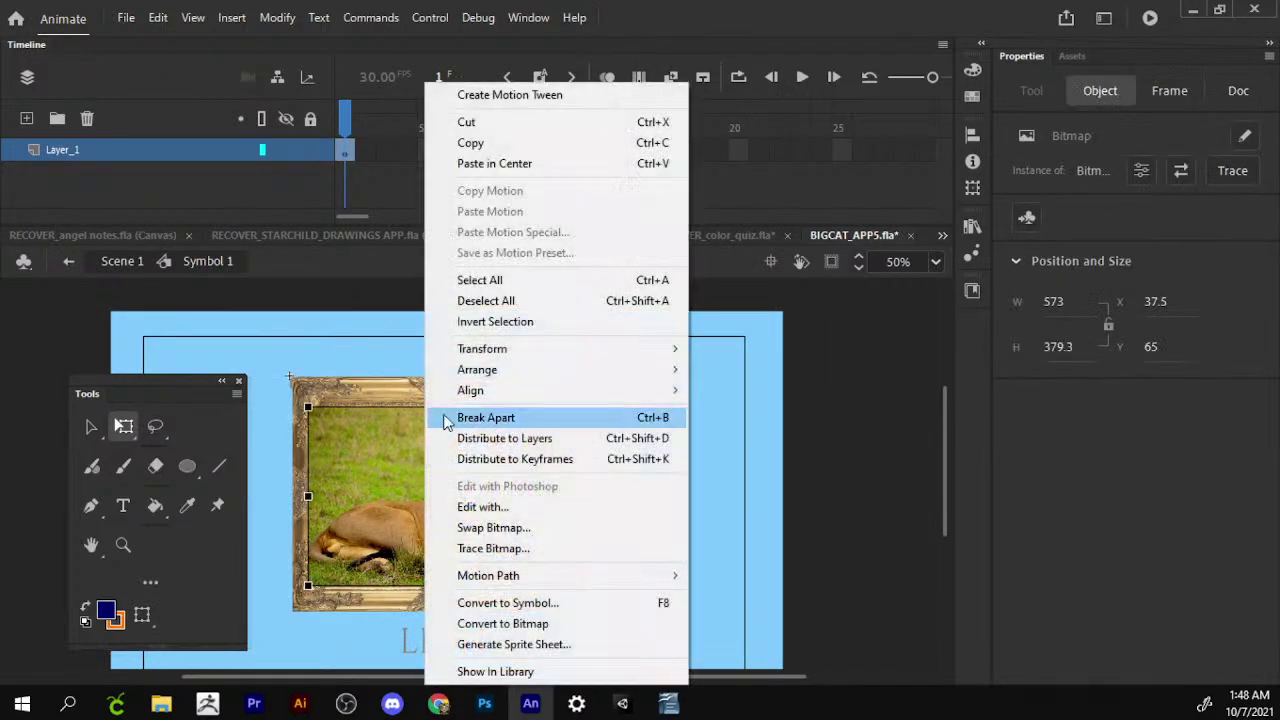
left_click(477, 124)
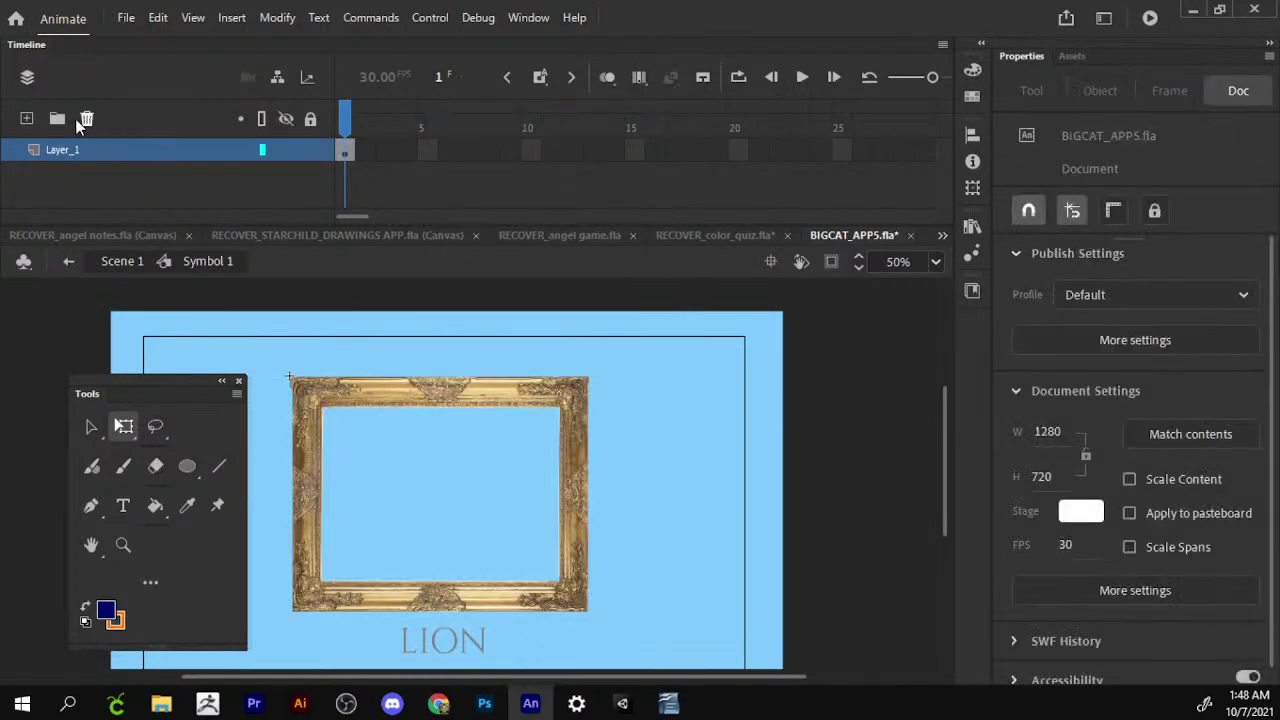
Paste the lion photo in place on a new Layer_2 beneath the frame, back to Scene 1.
left_click(27, 118)
left_click_drag(108, 158, 125, 180)
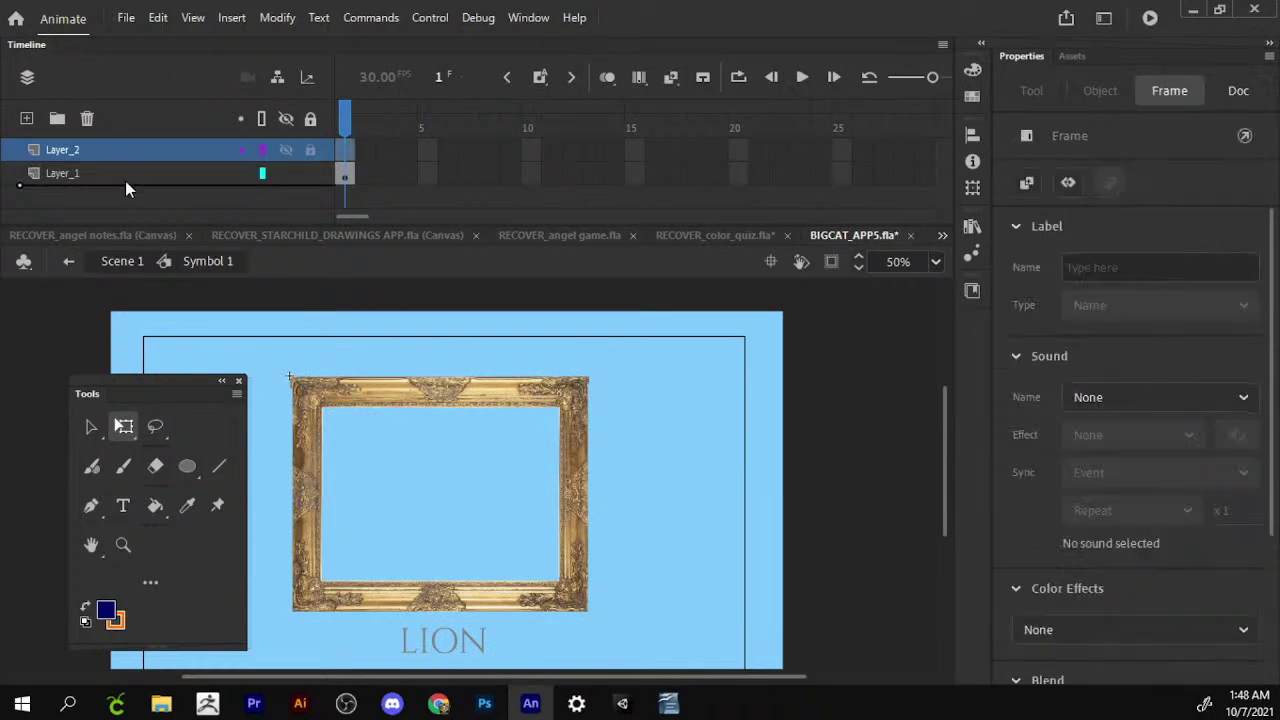
right_click(77, 330)
left_click(155, 407)
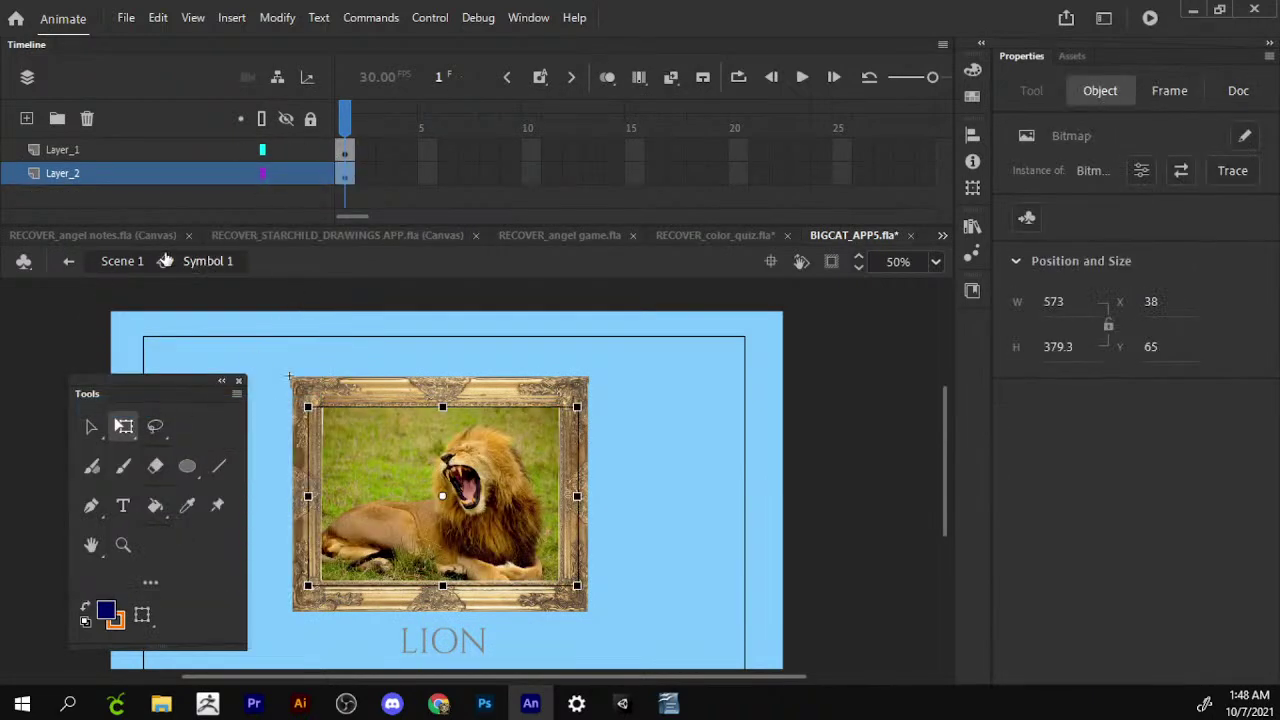
left_click(118, 262)
mouse_move(407, 124)
left_mouse_down()
mouse_move(373, 110)
mouse_move(393, 121)
left_mouse_up()
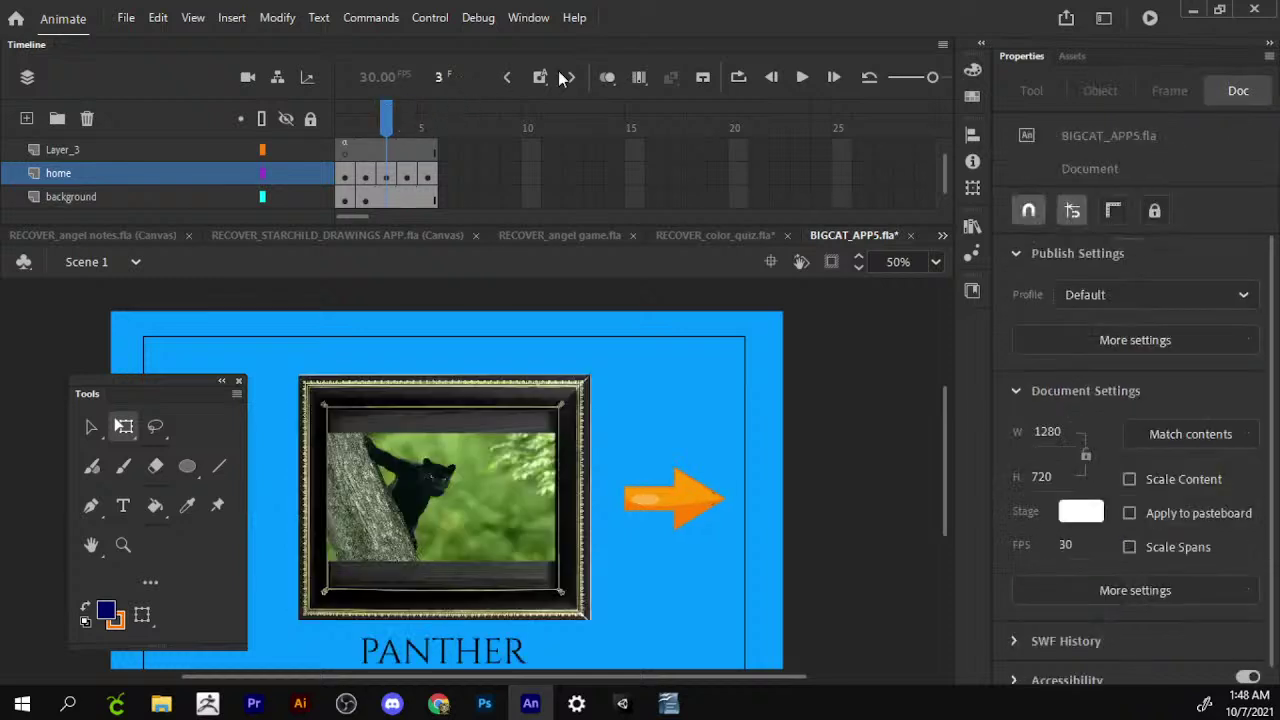
Turn on onion skinning and nudge the panther two steps left.
left_click(607, 77)
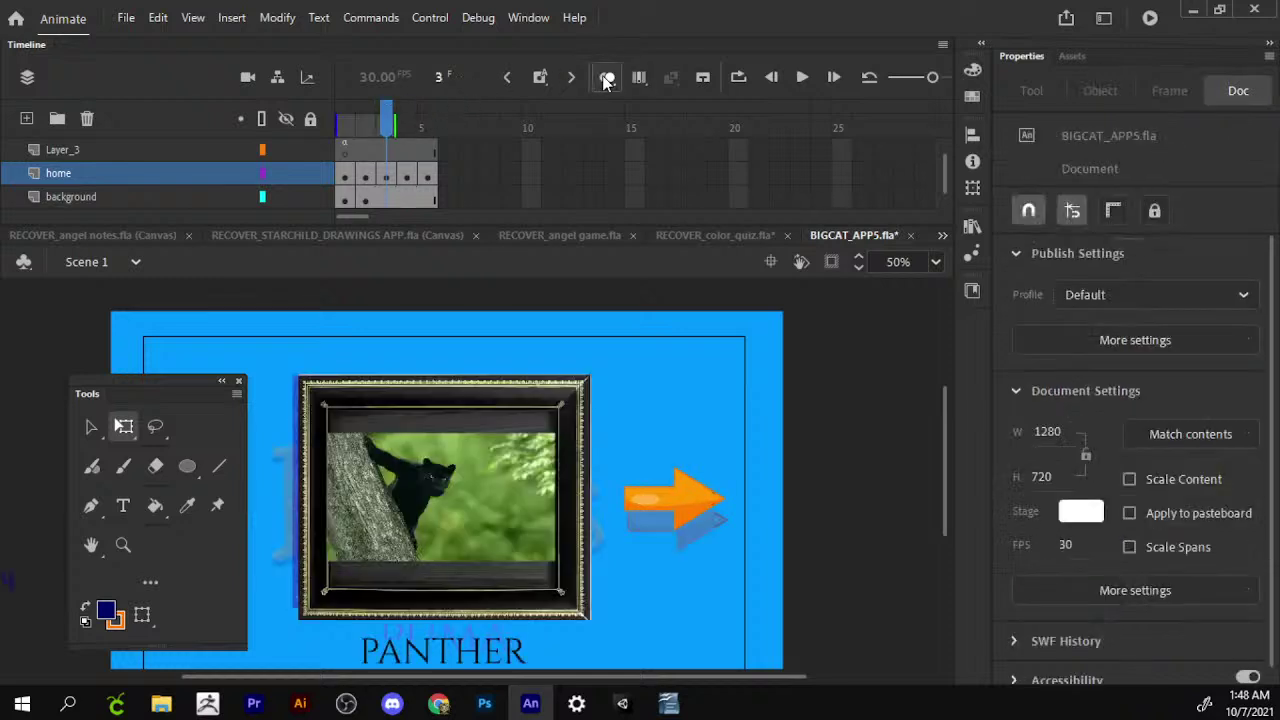
left_click(365, 425)
key("Left")
key("Left")
key("Left")
key("Left")
key("Left")
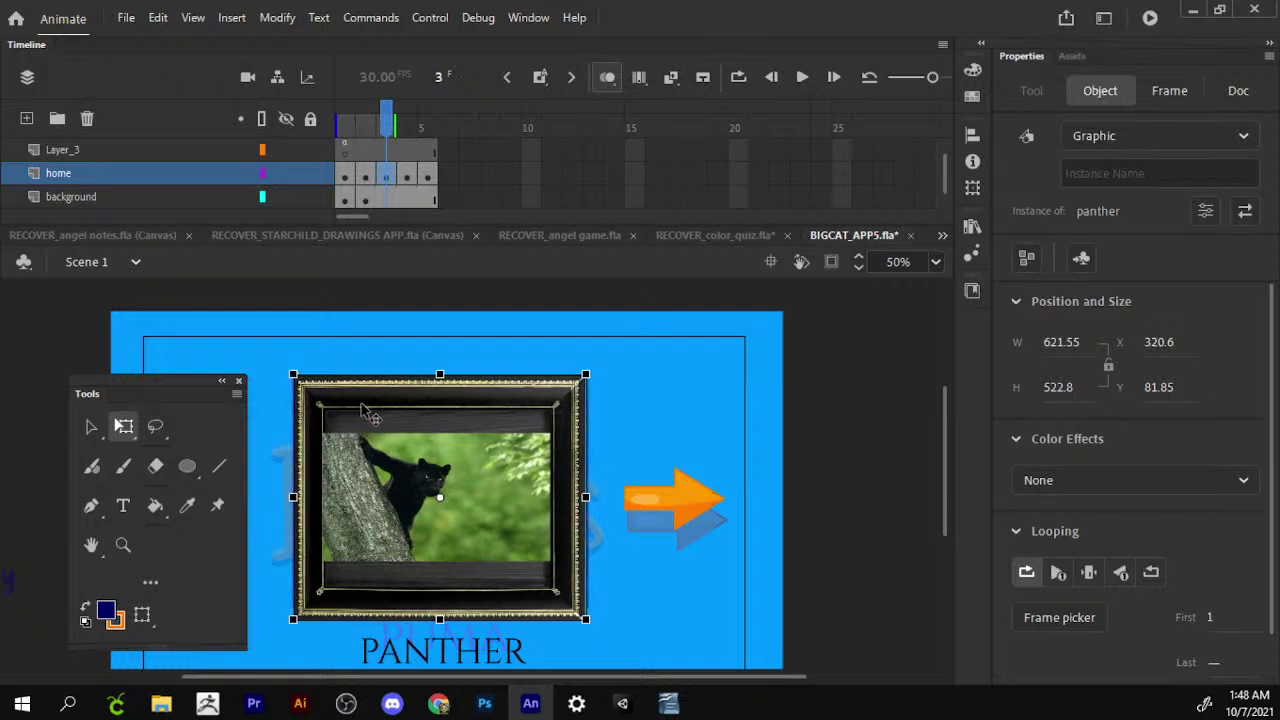
key("Left")
key("Left")
key("Left")
key("Left")
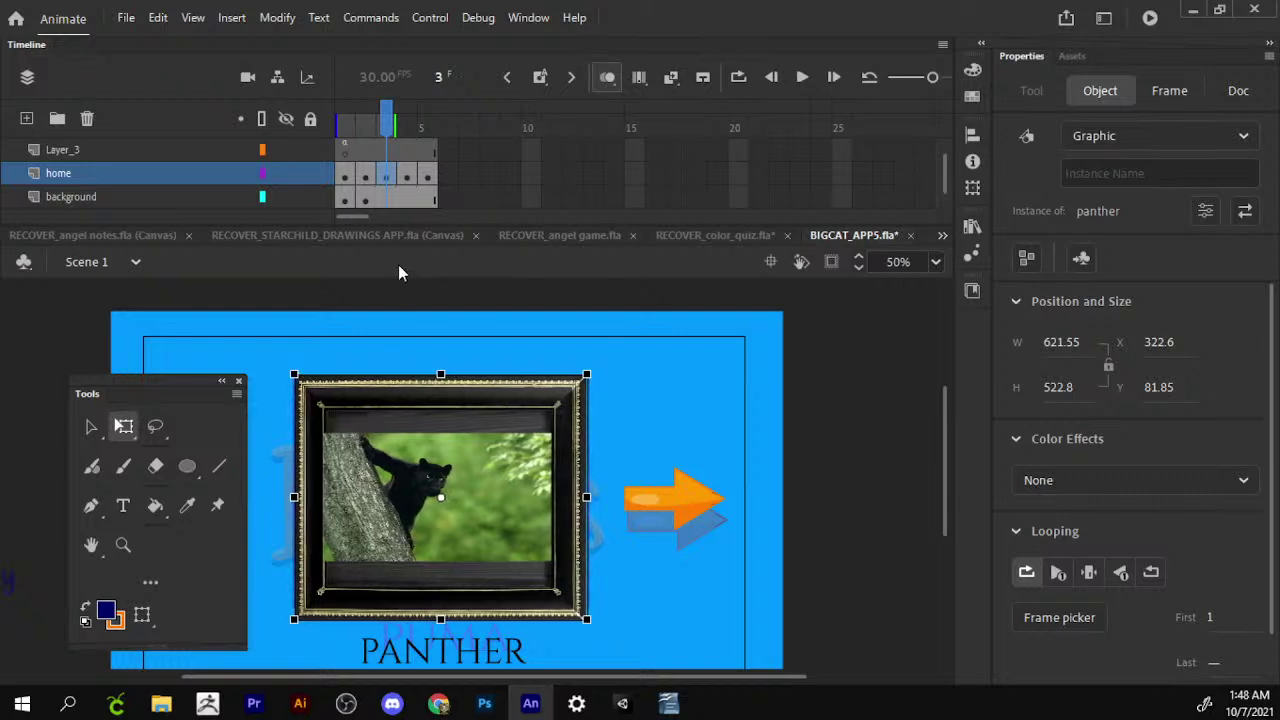
Step through frames 2–5, then return to frame 1's Big Cats title page.
left_click(367, 178)
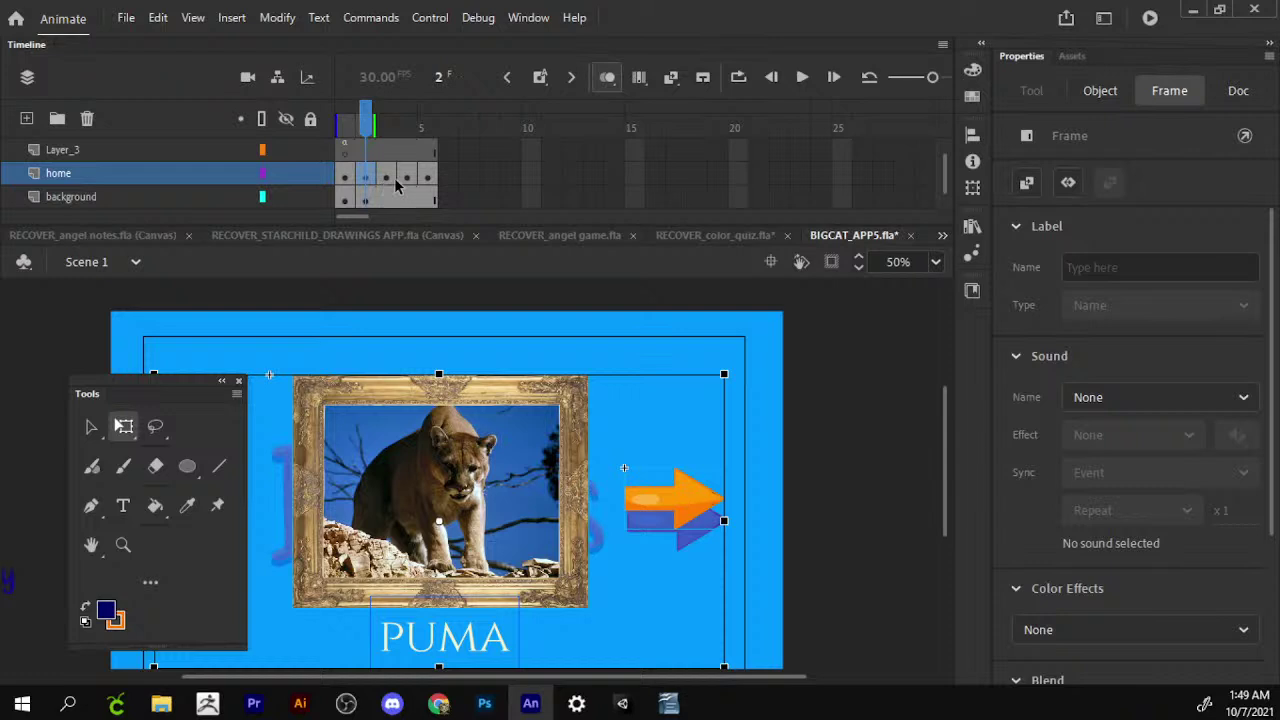
left_click(386, 178)
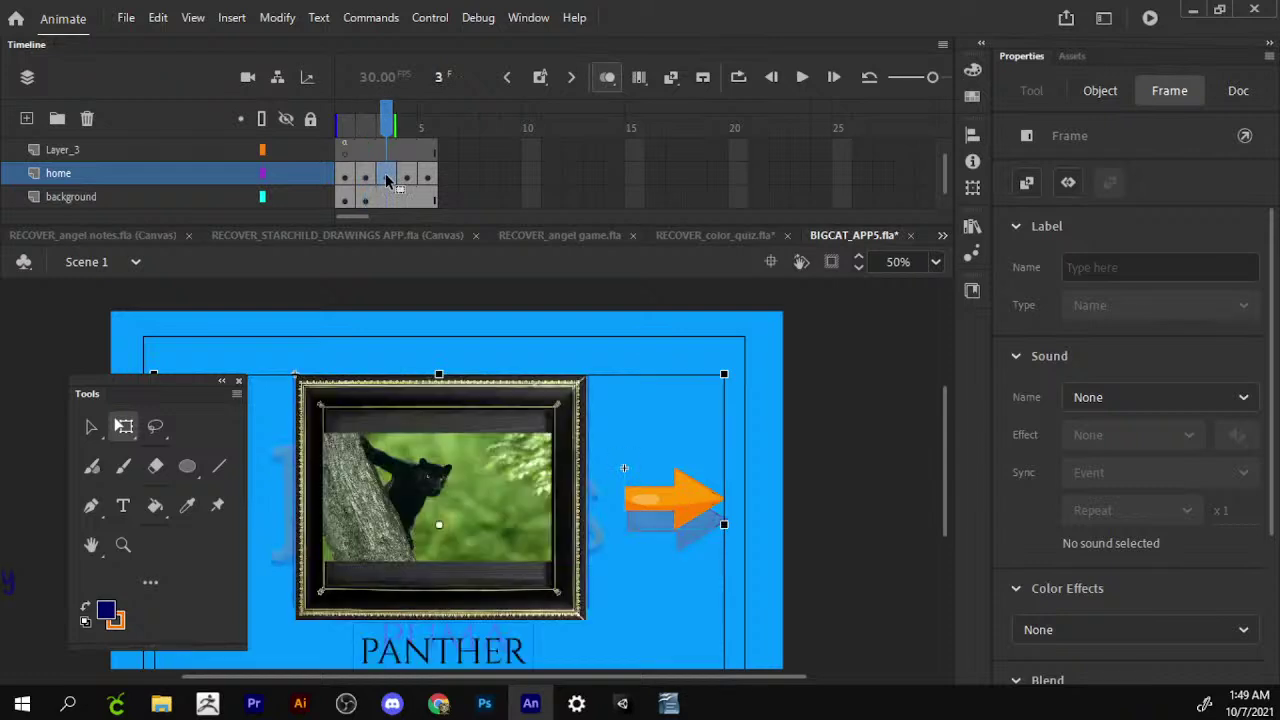
left_click(407, 178)
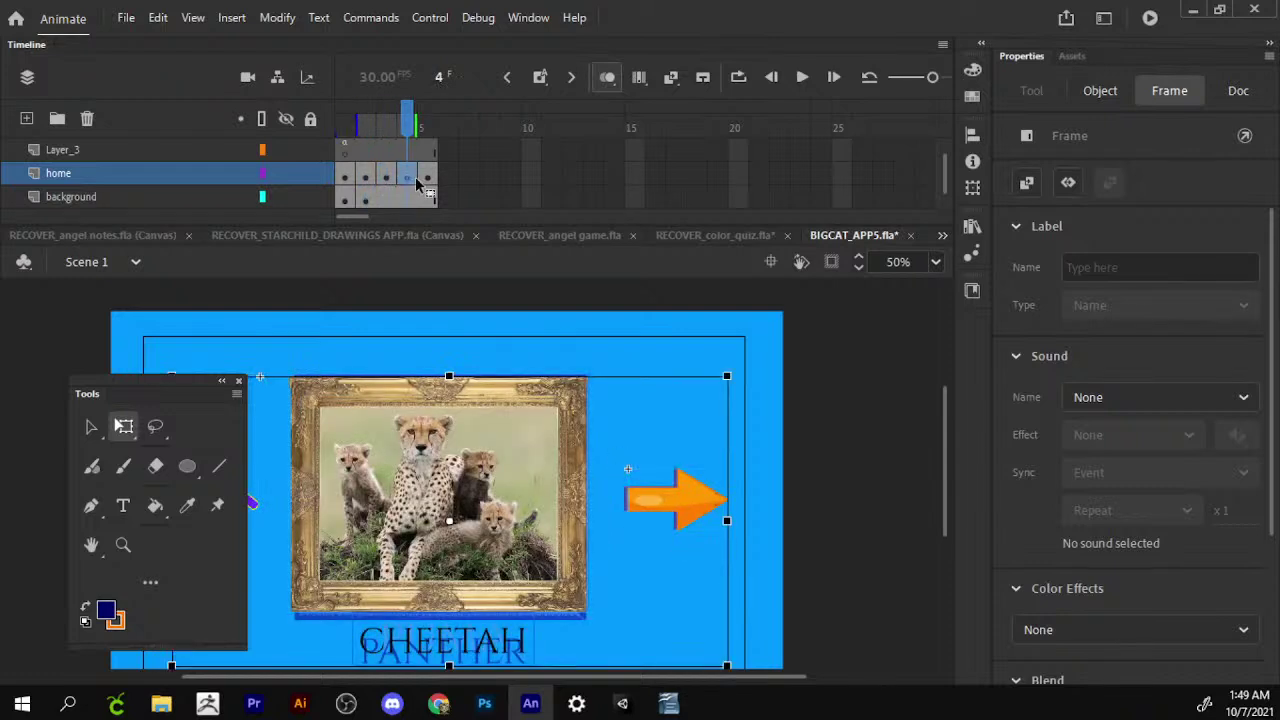
left_click(386, 178)
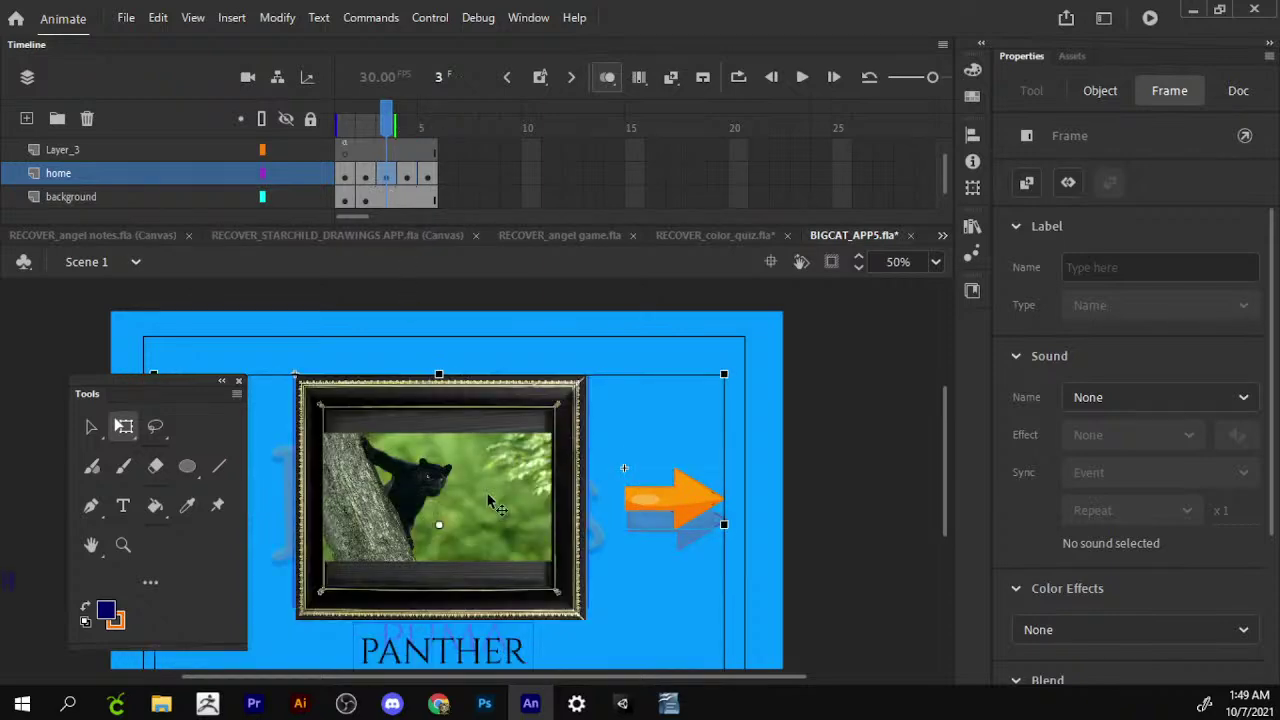
left_click(428, 178)
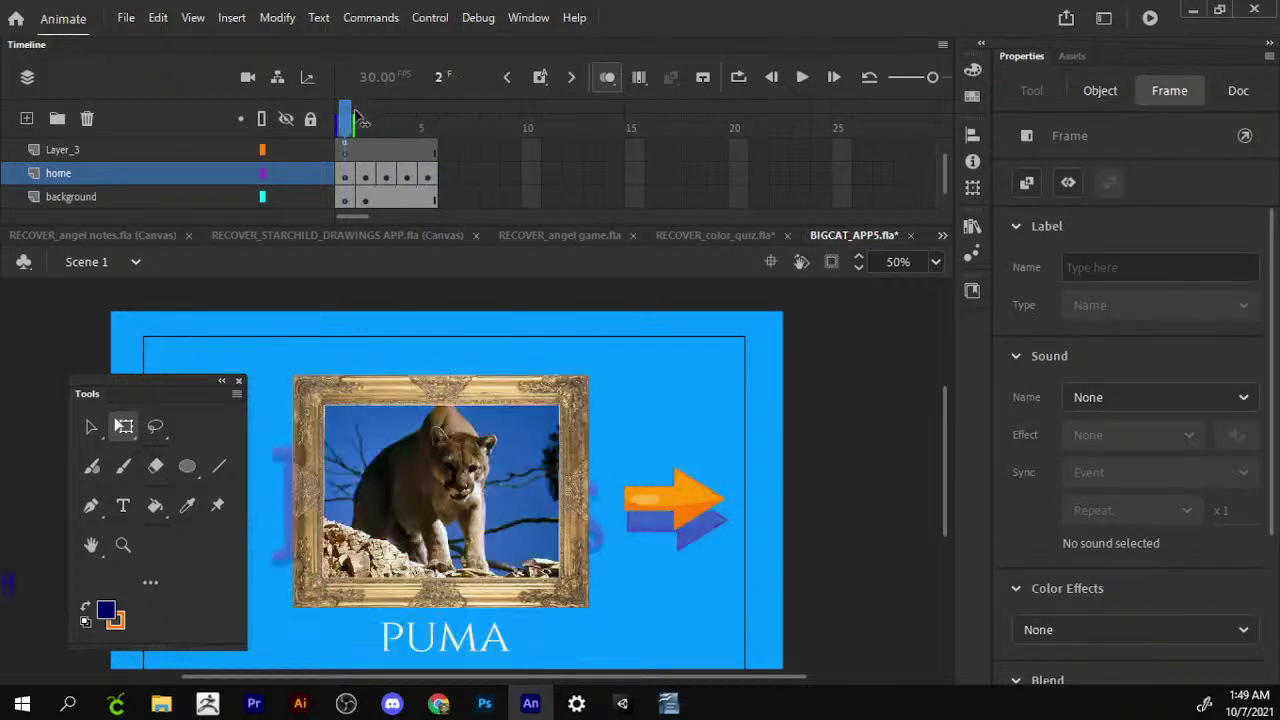
left_click_drag(430, 120, 345, 120)
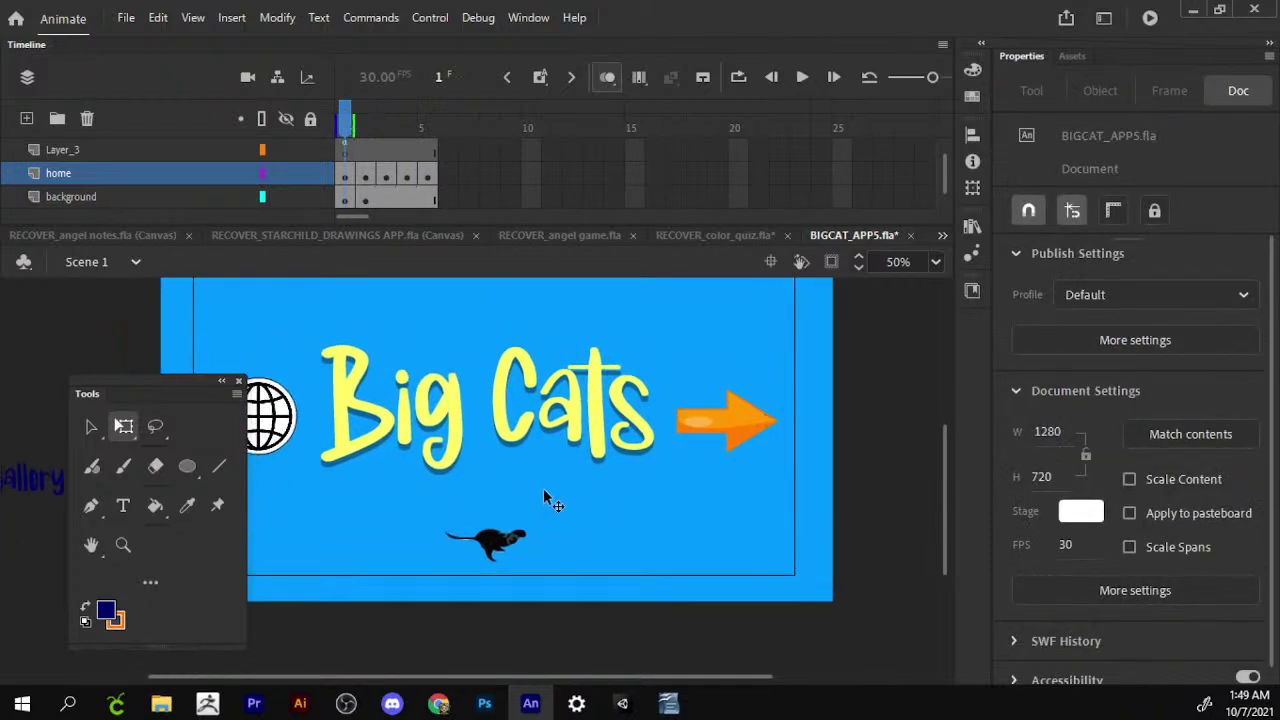
left_click_drag(543, 492, 620, 538)
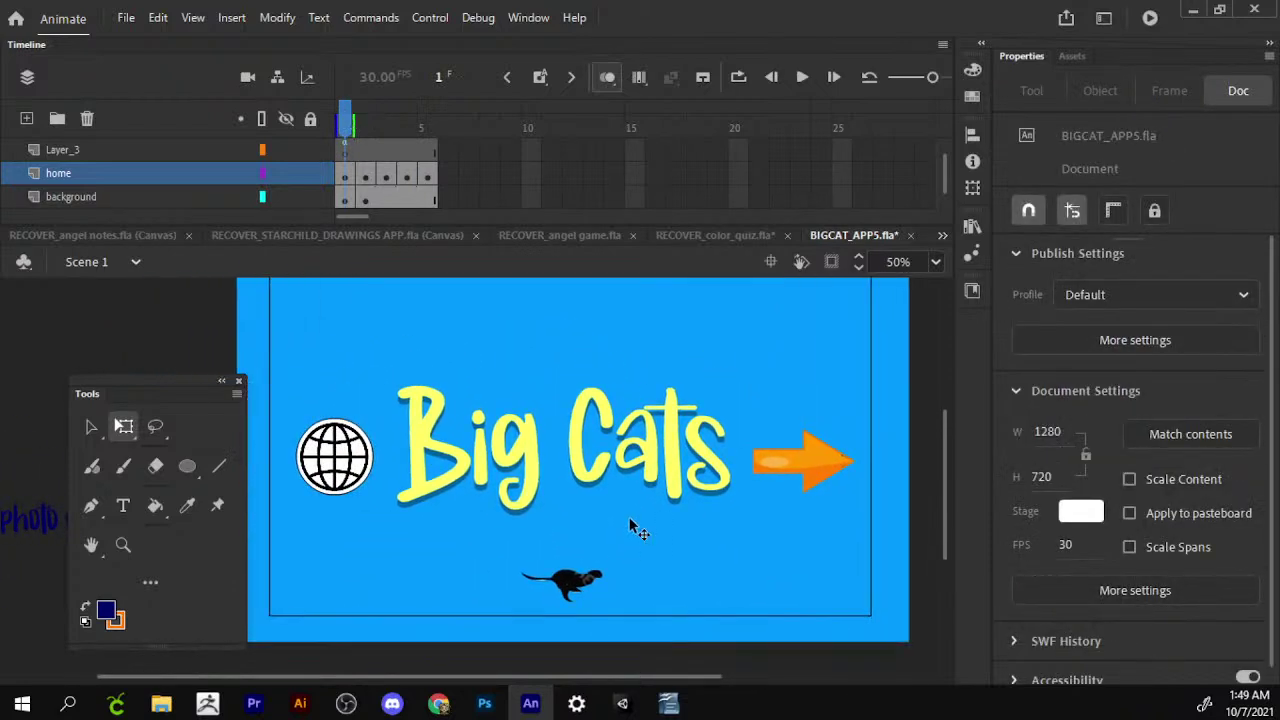
Save BIGCAT_APP5.fla and look over the profiles in Publish Settings.
left_click(126, 17)
mouse_move(160, 315)
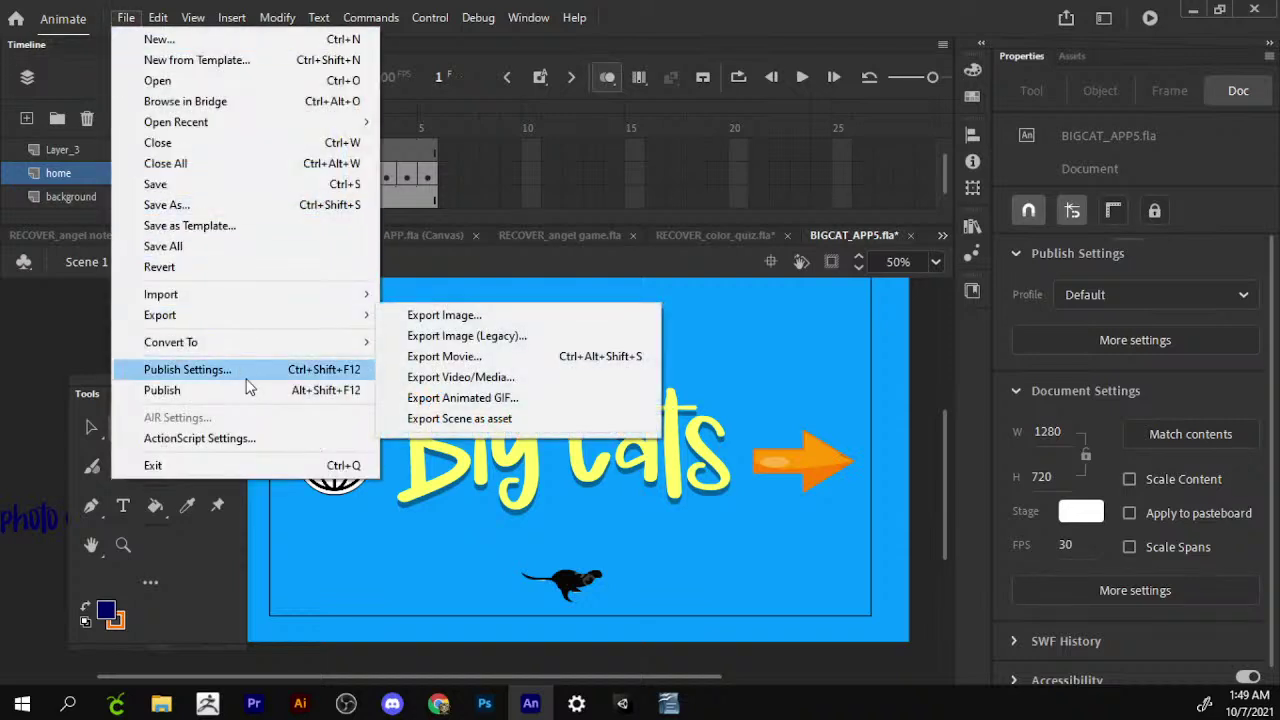
left_click(227, 190)
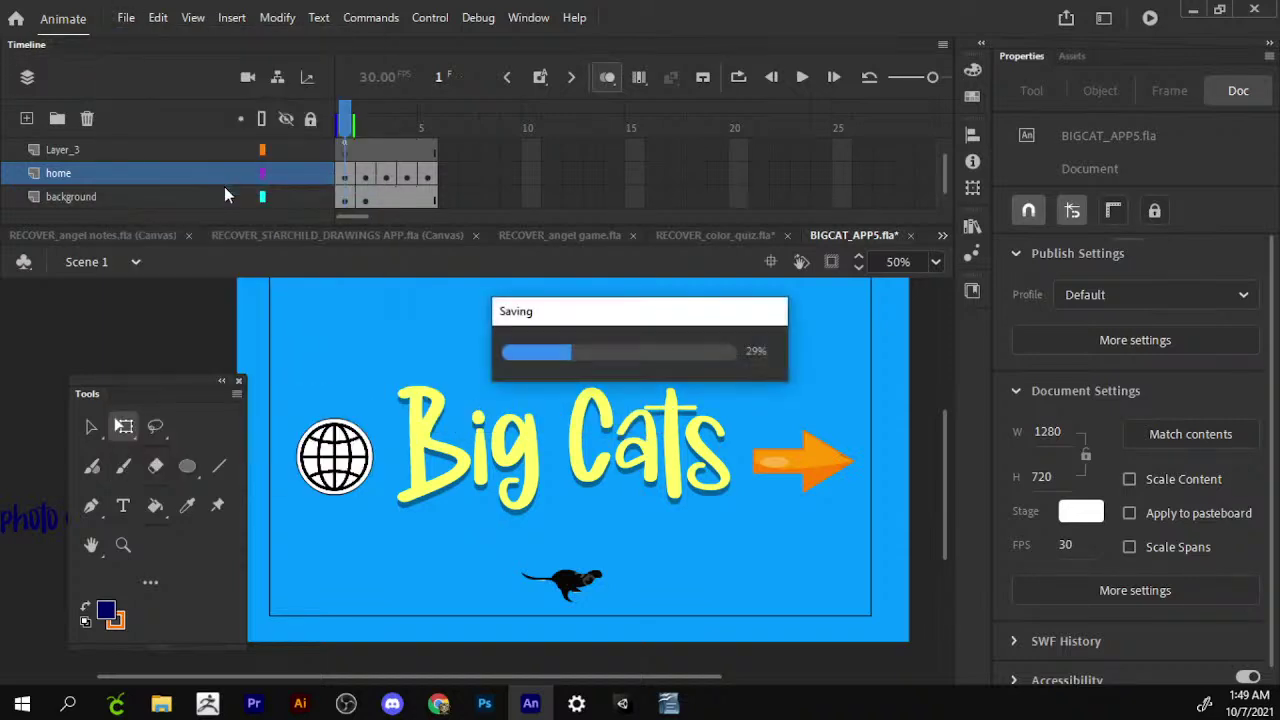
left_click(124, 18)
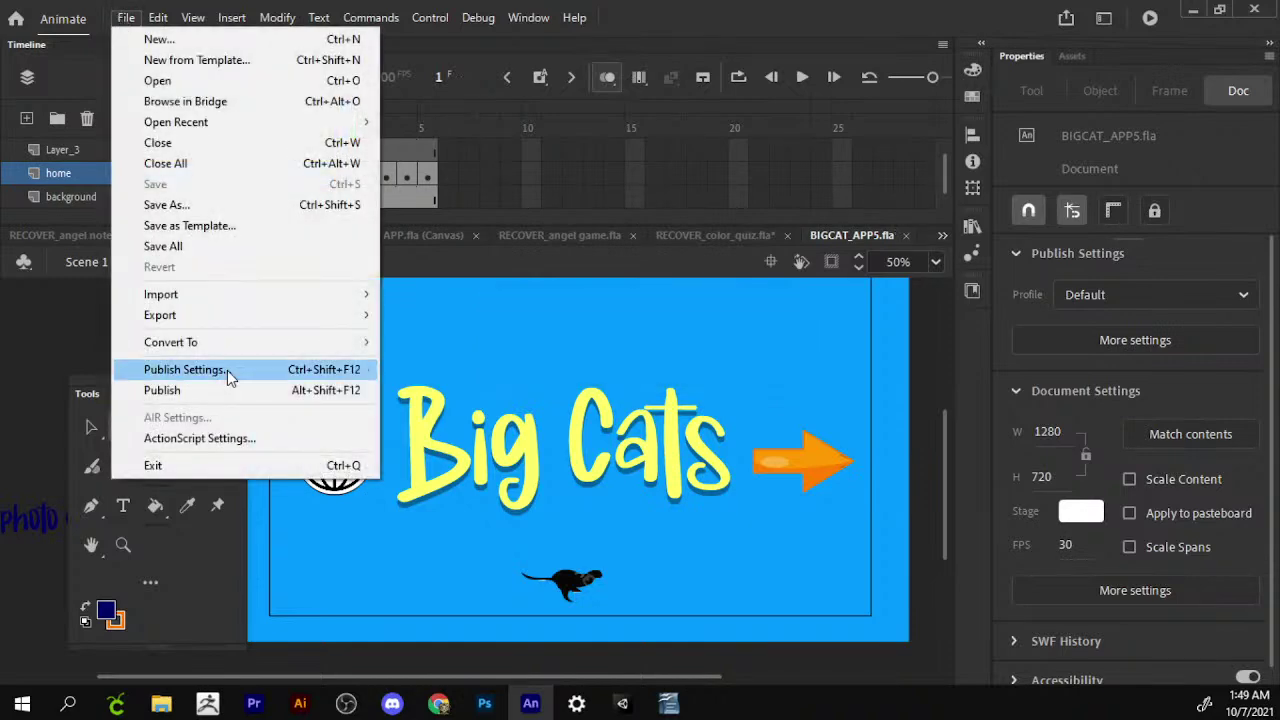
left_click(221, 368)
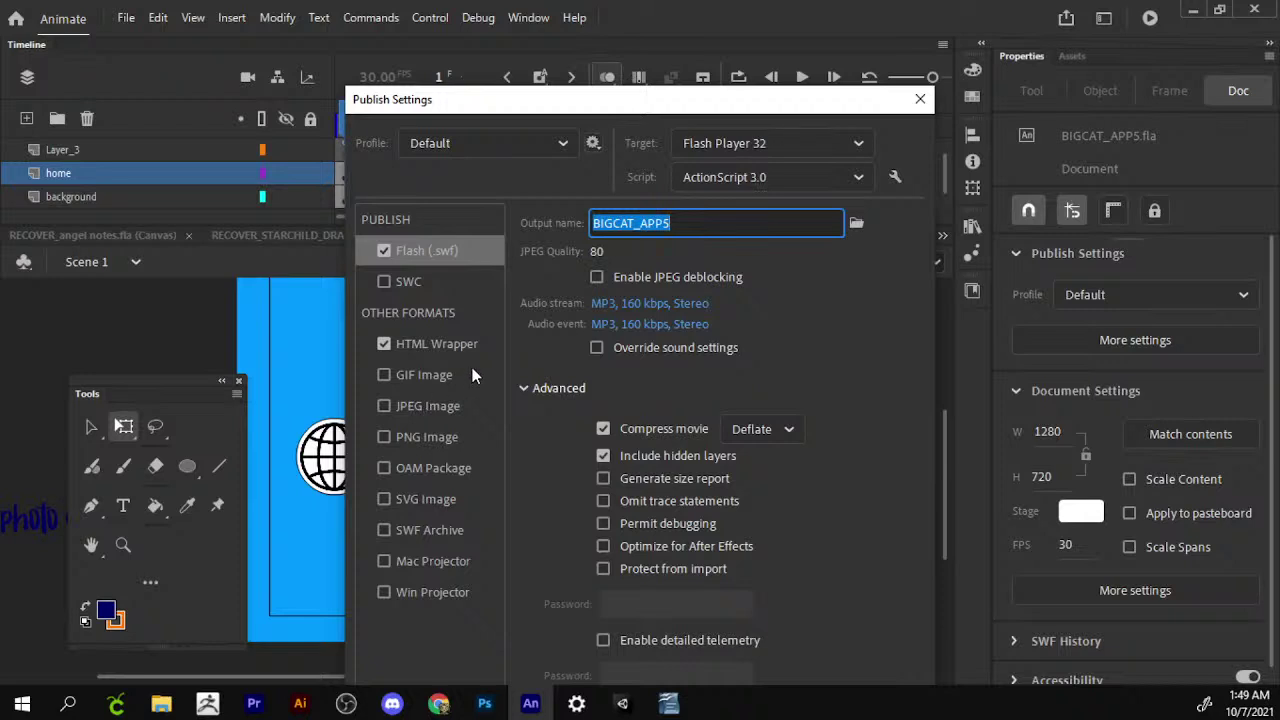
left_click(548, 145)
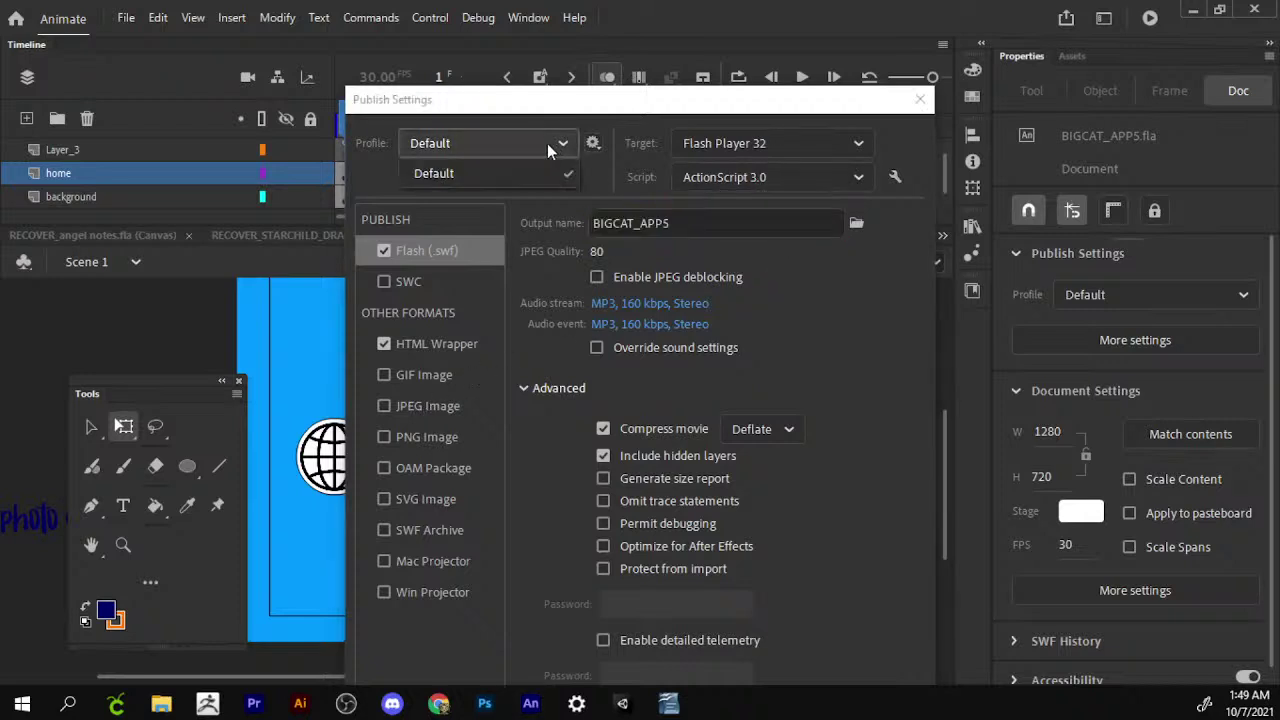
left_click(919, 100)
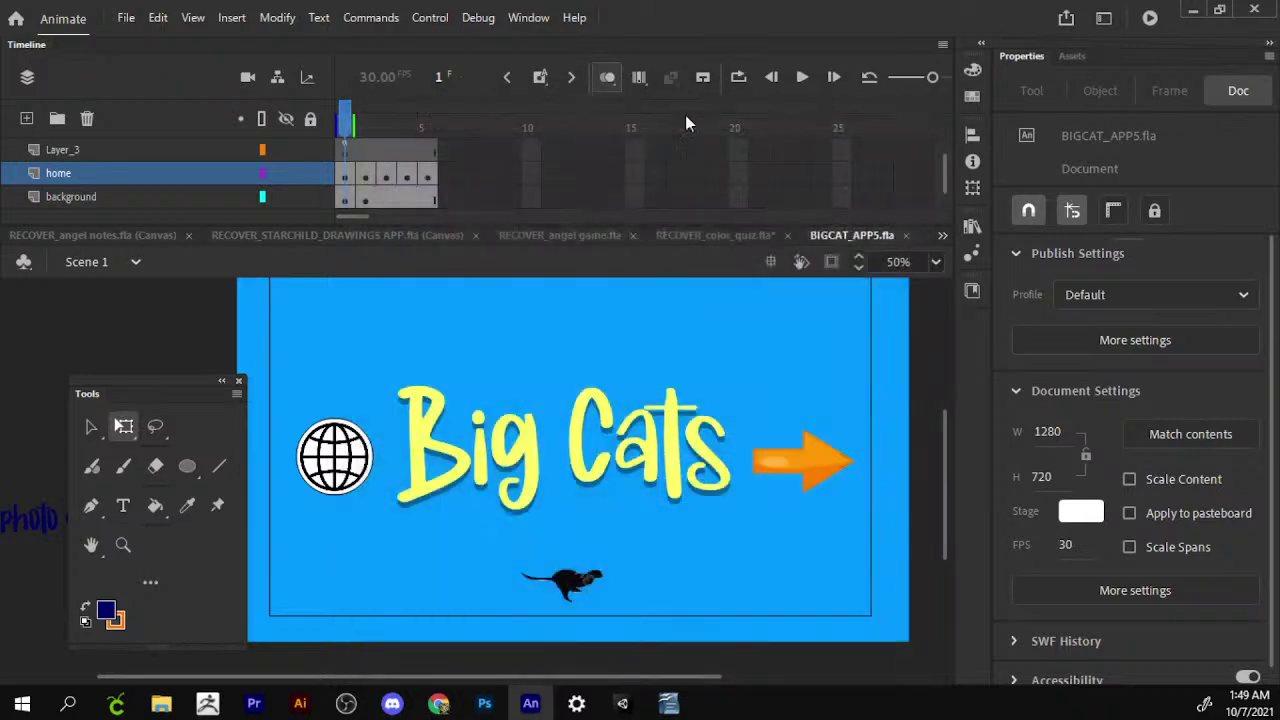
Confirm Publish Settings target Flash Player 32 with ActionScript 3.0, then close them.
left_click(118, 20)
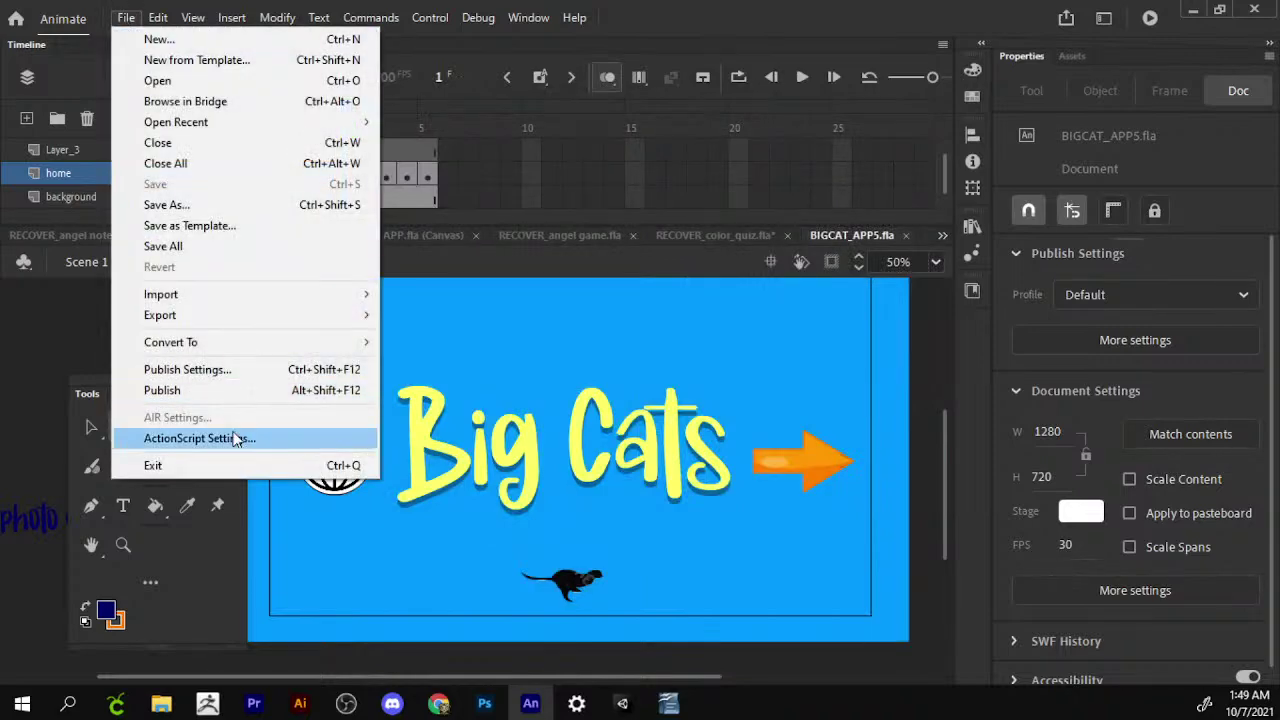
left_click(232, 369)
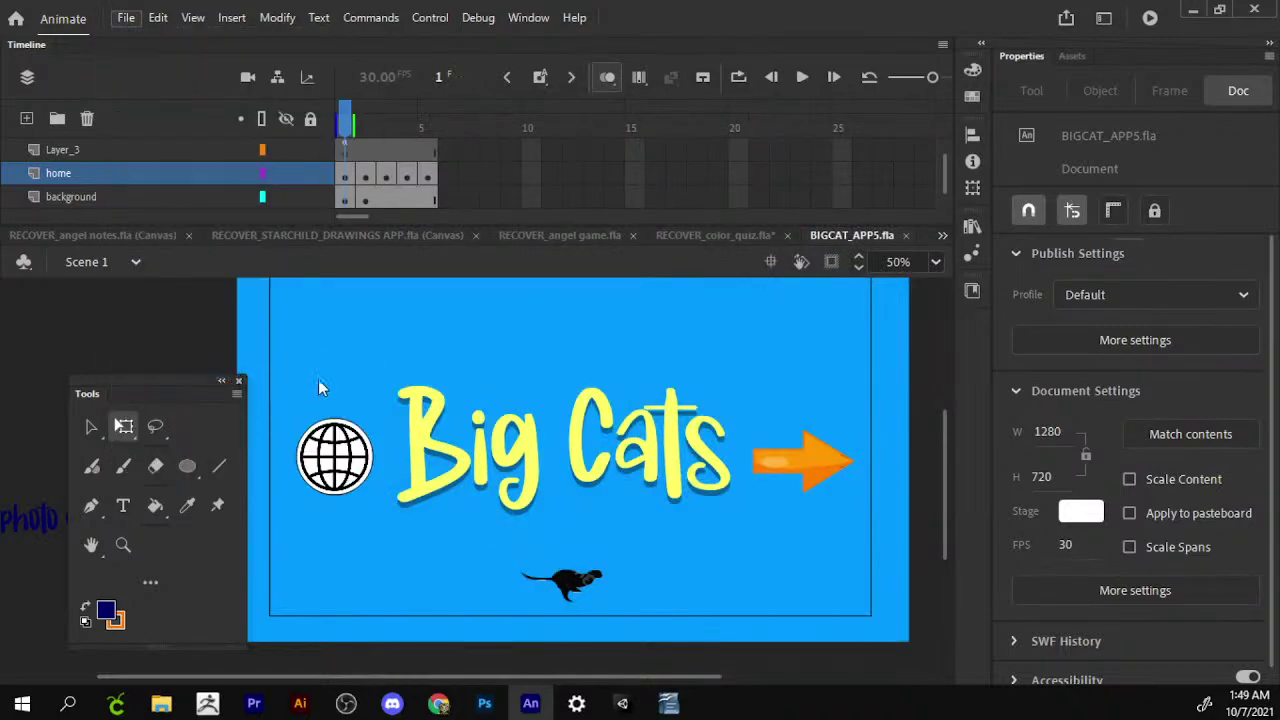
left_click(563, 143)
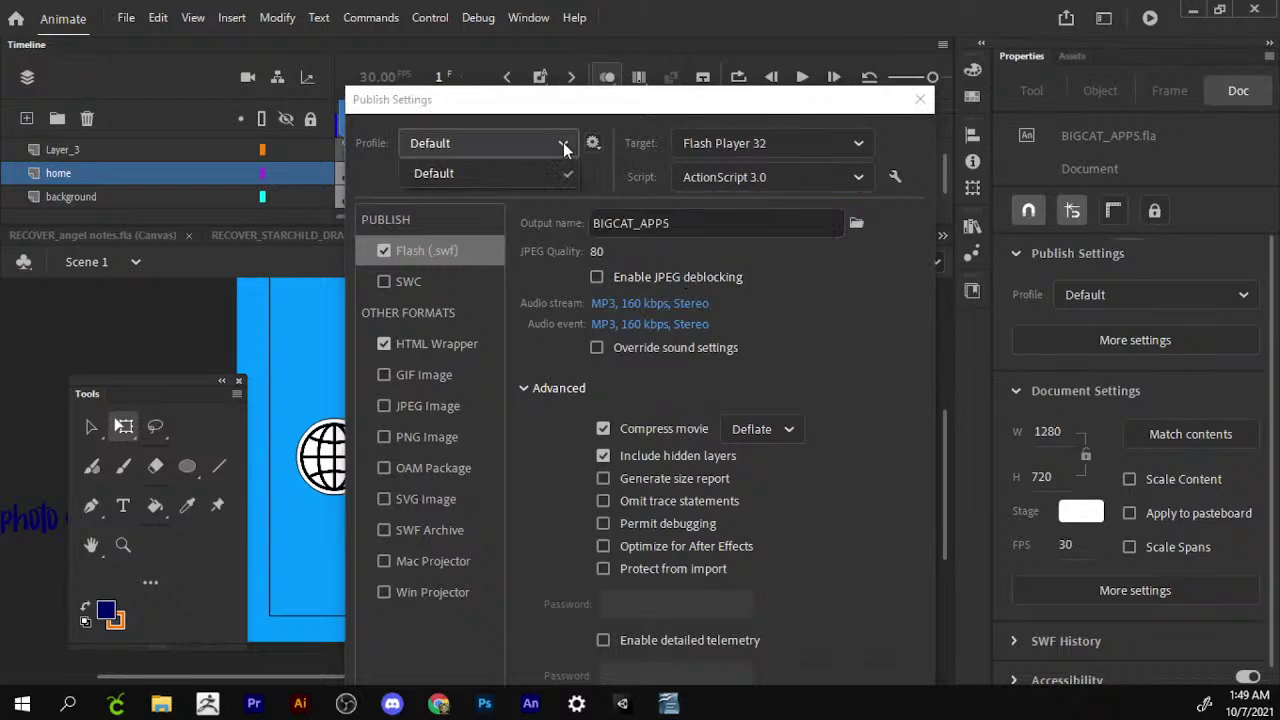
left_click(592, 145)
left_click(618, 118)
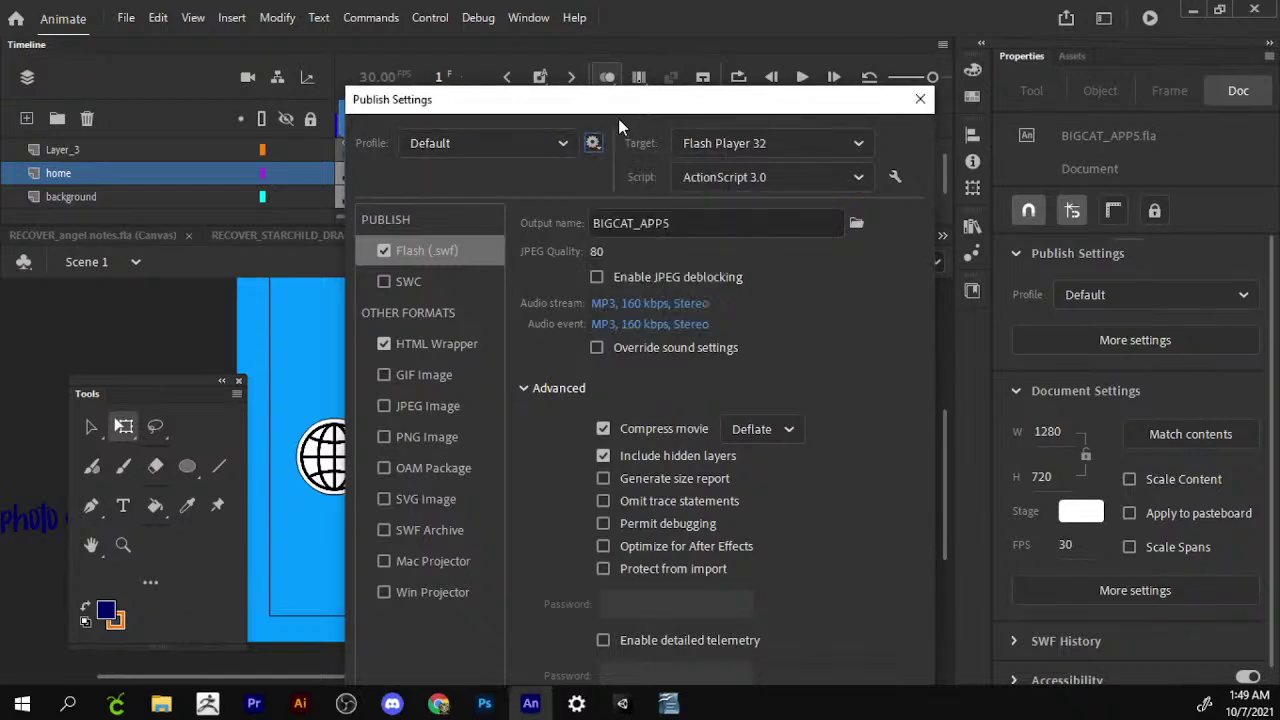
left_click(847, 151)
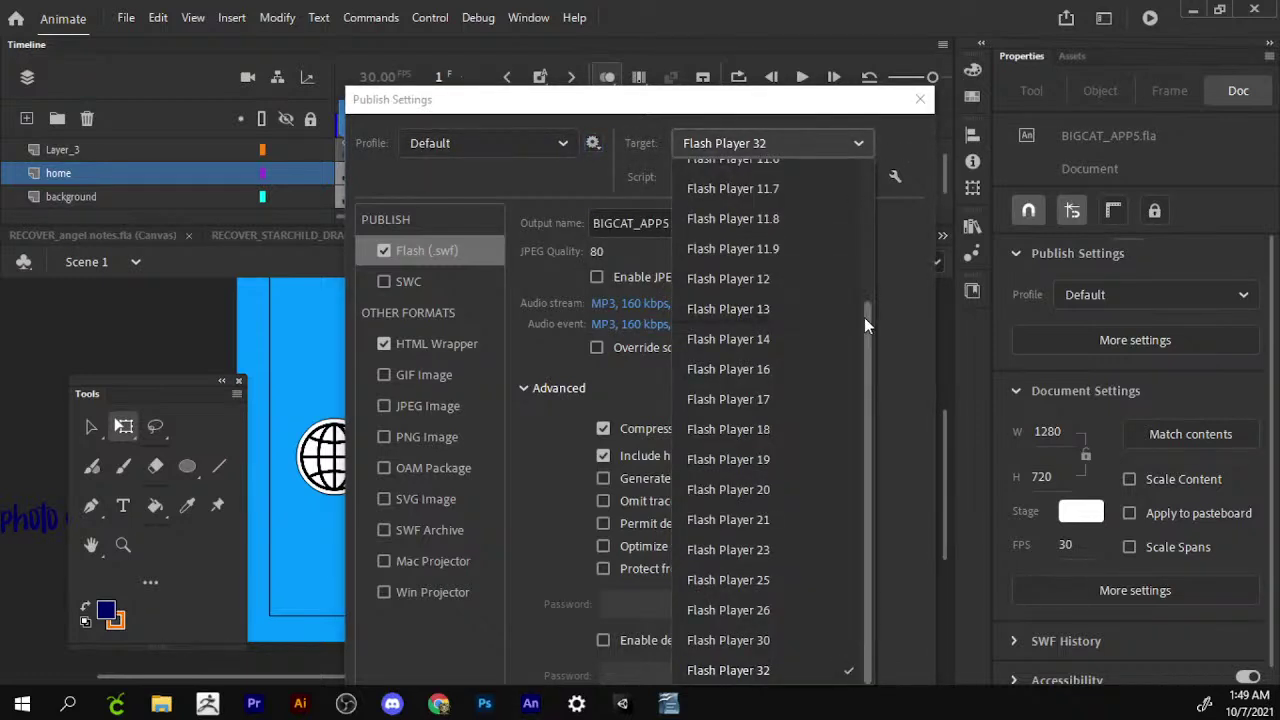
left_click_drag(866, 317, 874, 179)
scroll(816, 612, "down", 5)
left_click(904, 132)
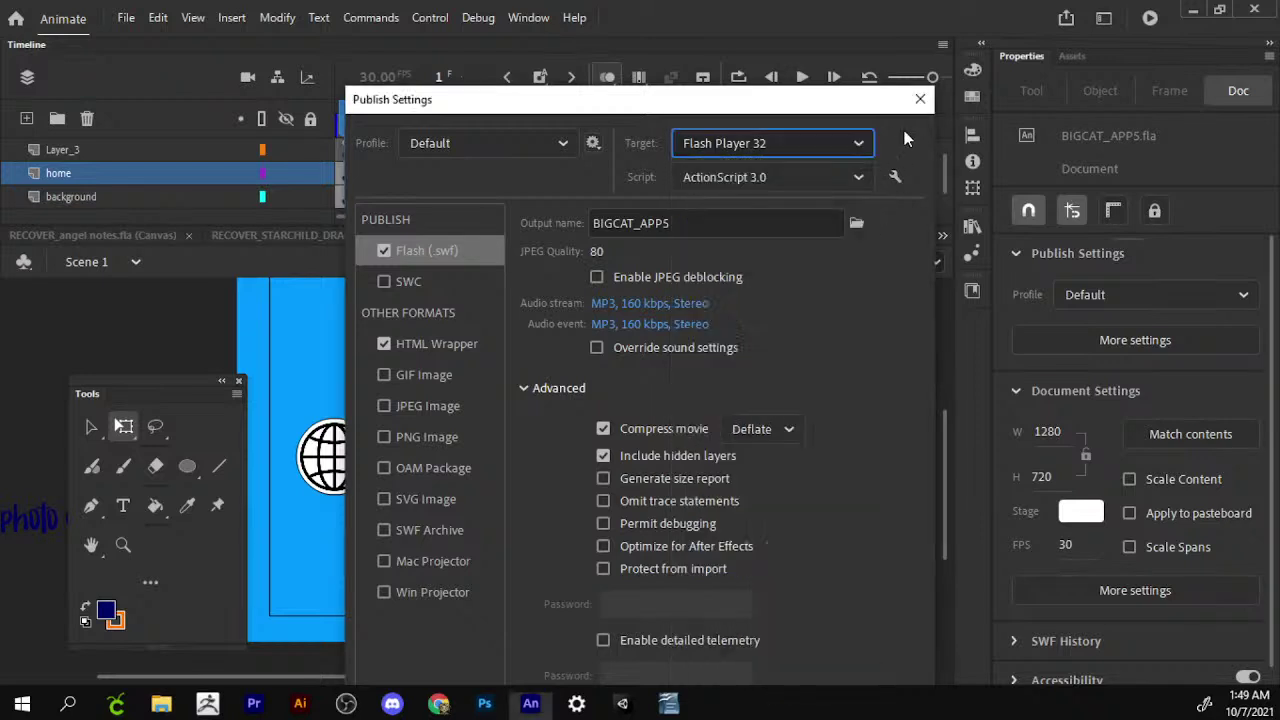
left_click(858, 175)
left_click(849, 177)
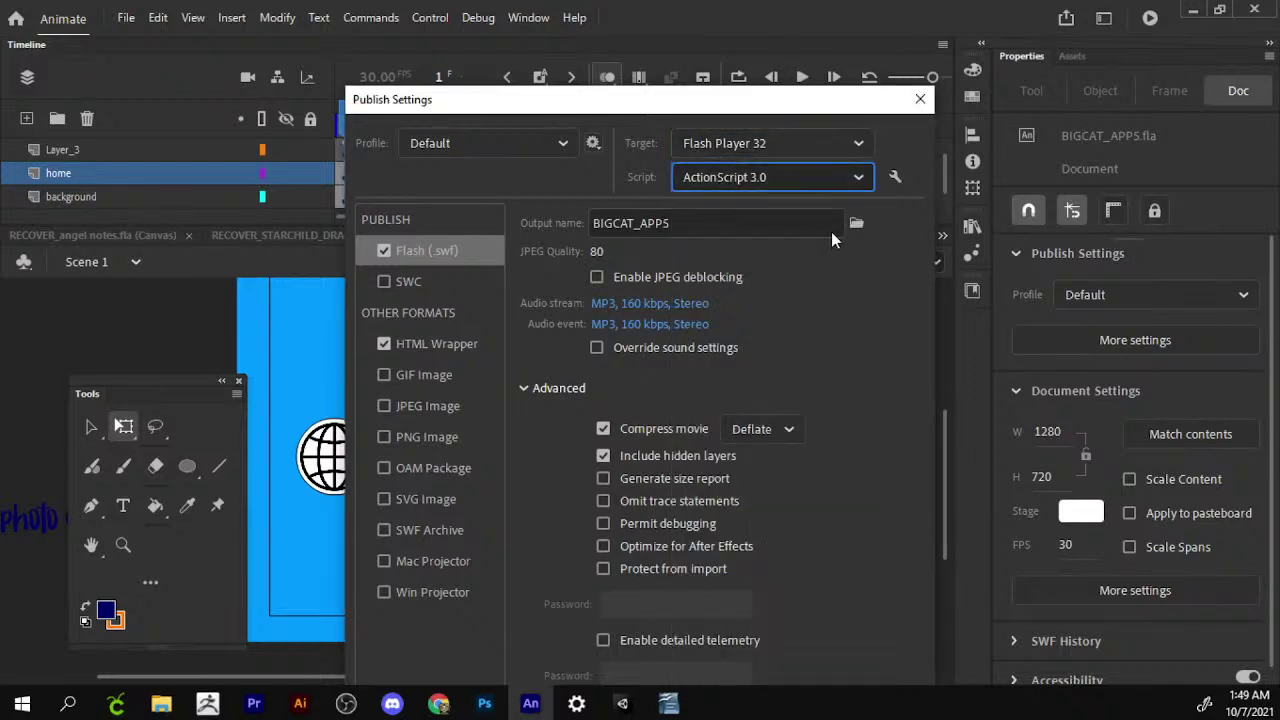
left_click(920, 99)
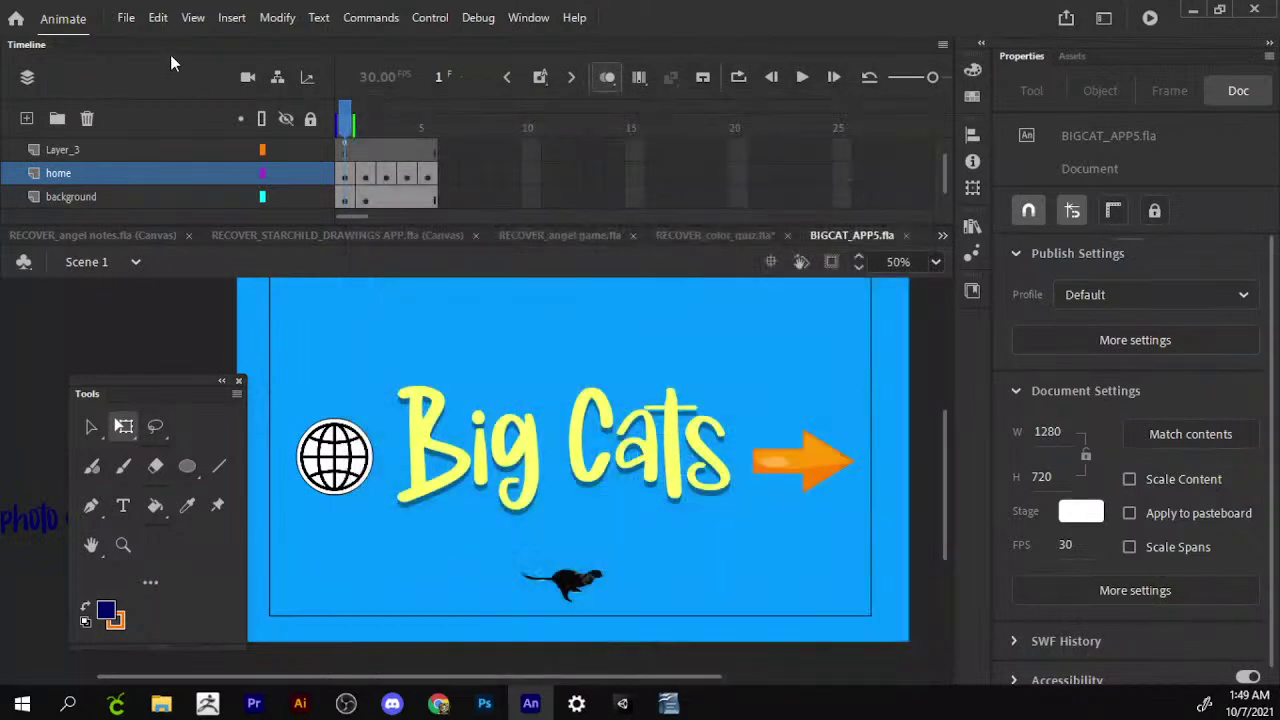
Close the recovered angel game, Starchild drawings and angel notes documents.
left_click(760, 236)
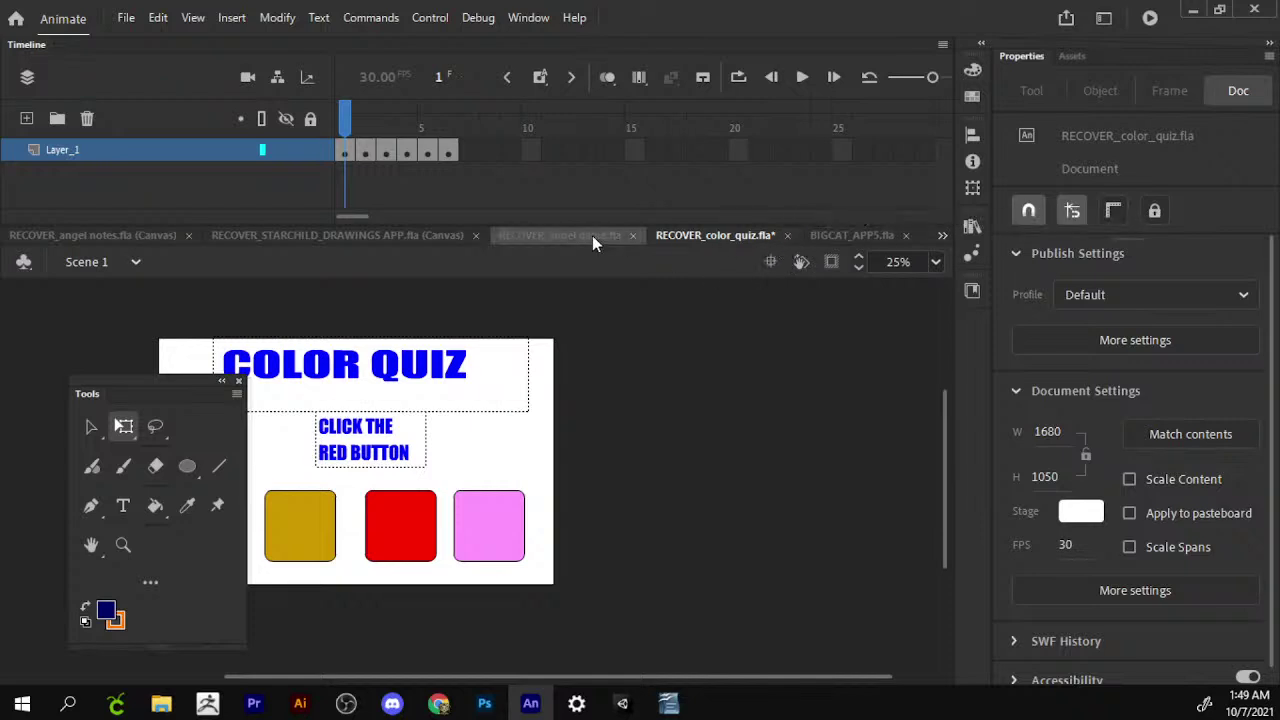
left_click(634, 235)
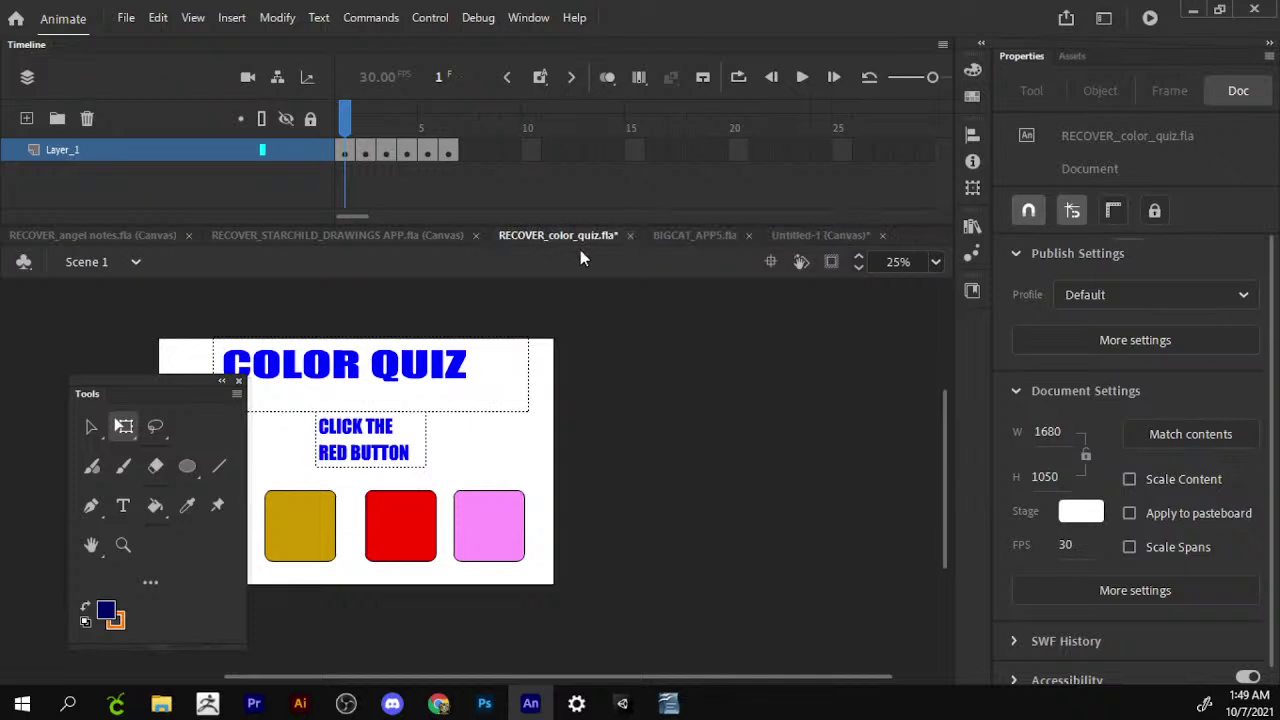
left_click(476, 235)
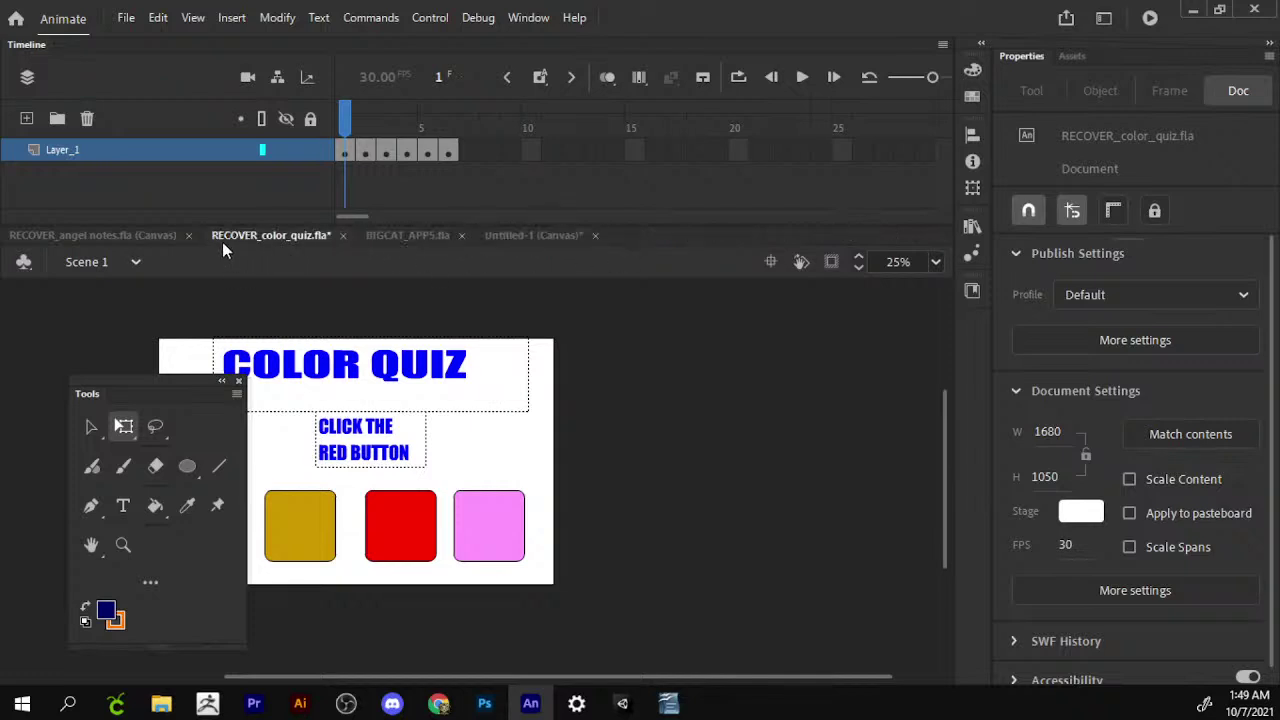
left_click(189, 235)
Save the untitled canvas document as Untitled-1.
left_click(326, 236)
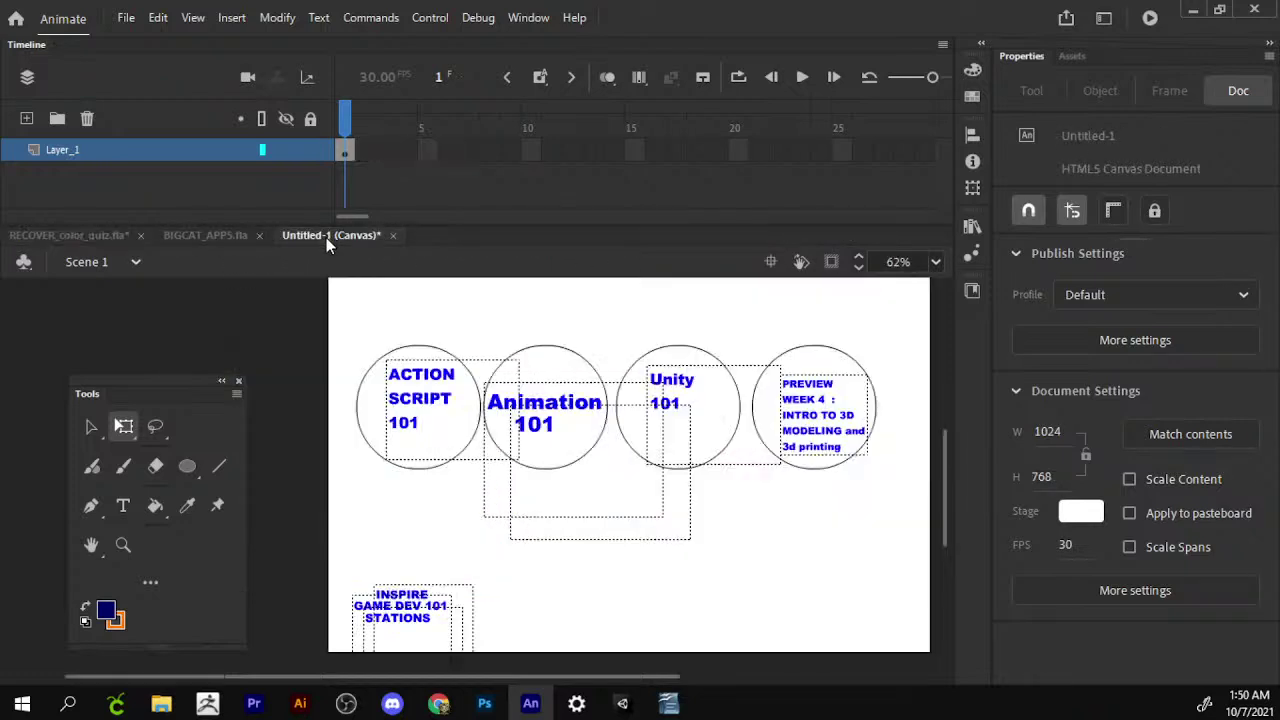
left_click_drag(431, 300, 308, 377)
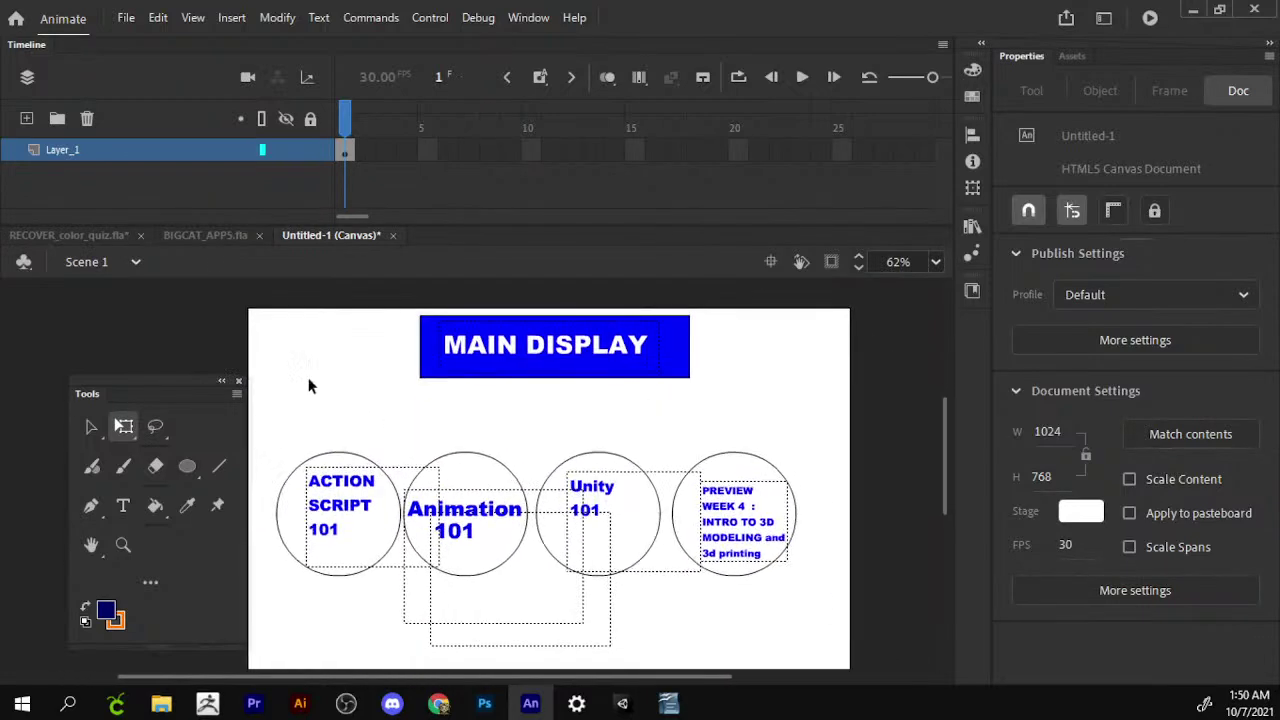
left_click(126, 17)
left_click(181, 176)
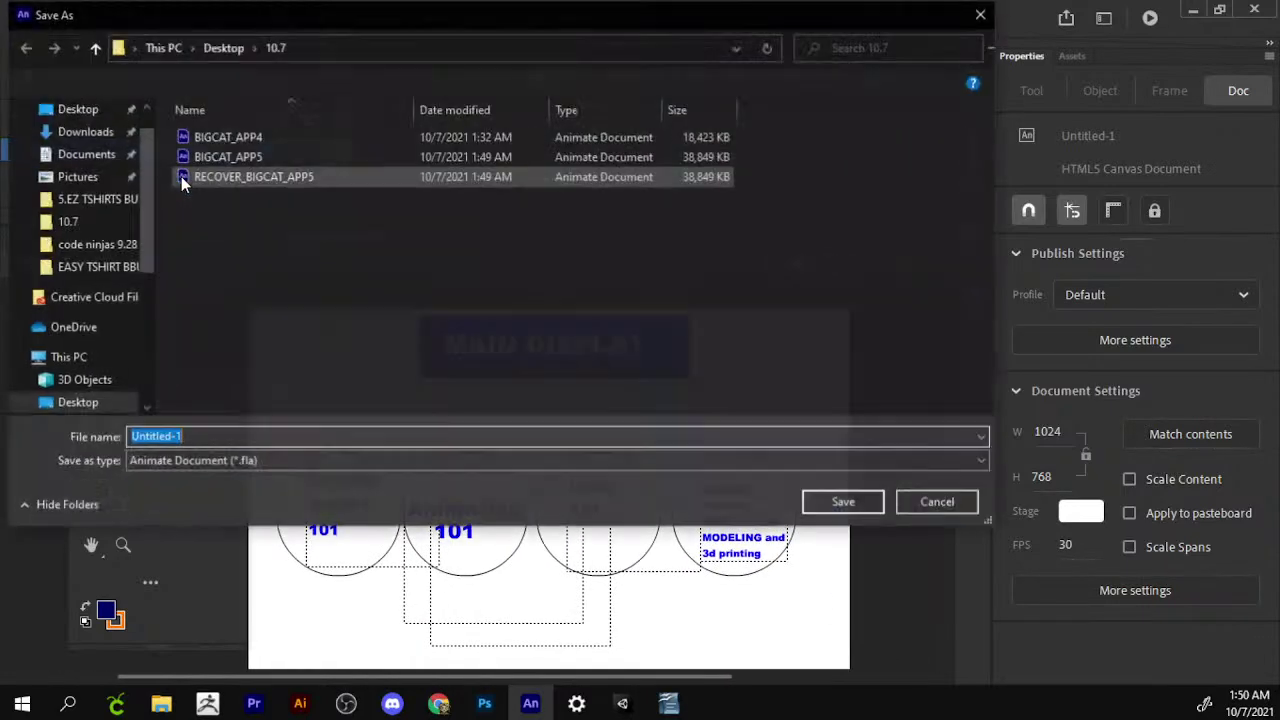
left_click(840, 503)
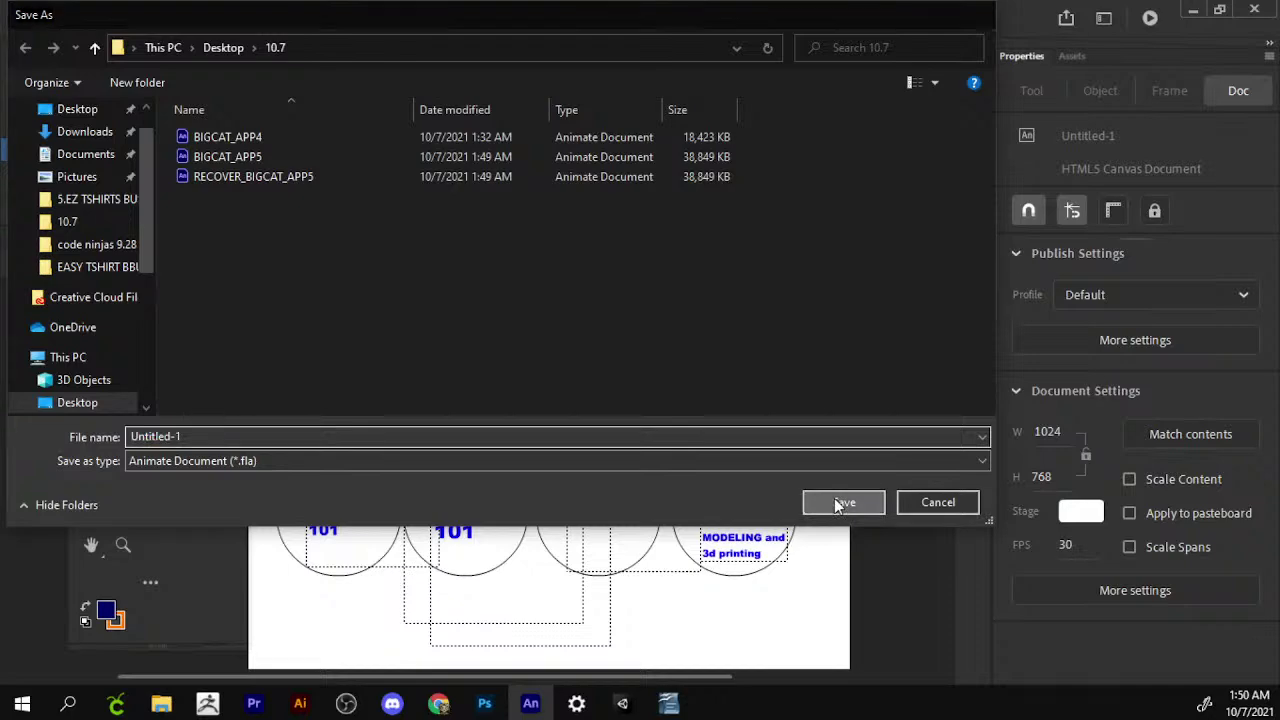
left_click(622, 703)
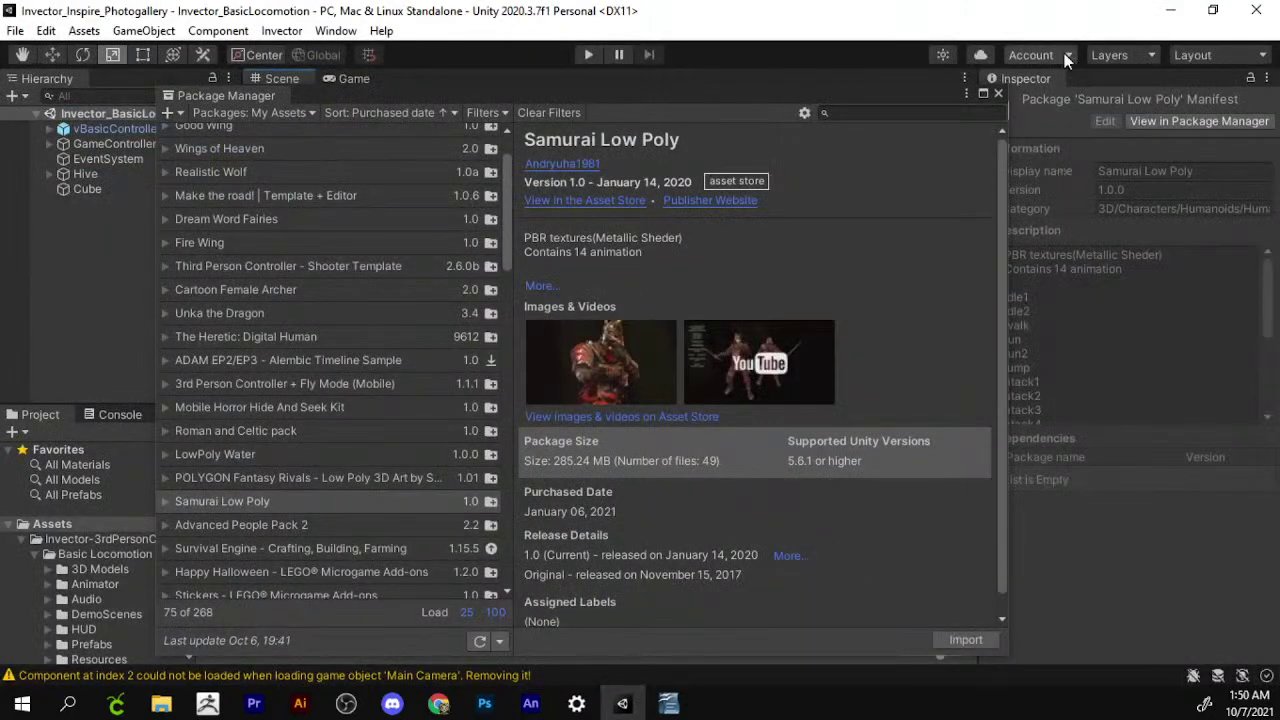
Close Package Manager and expand vBasicController down to its 3D Model child.
left_click(998, 93)
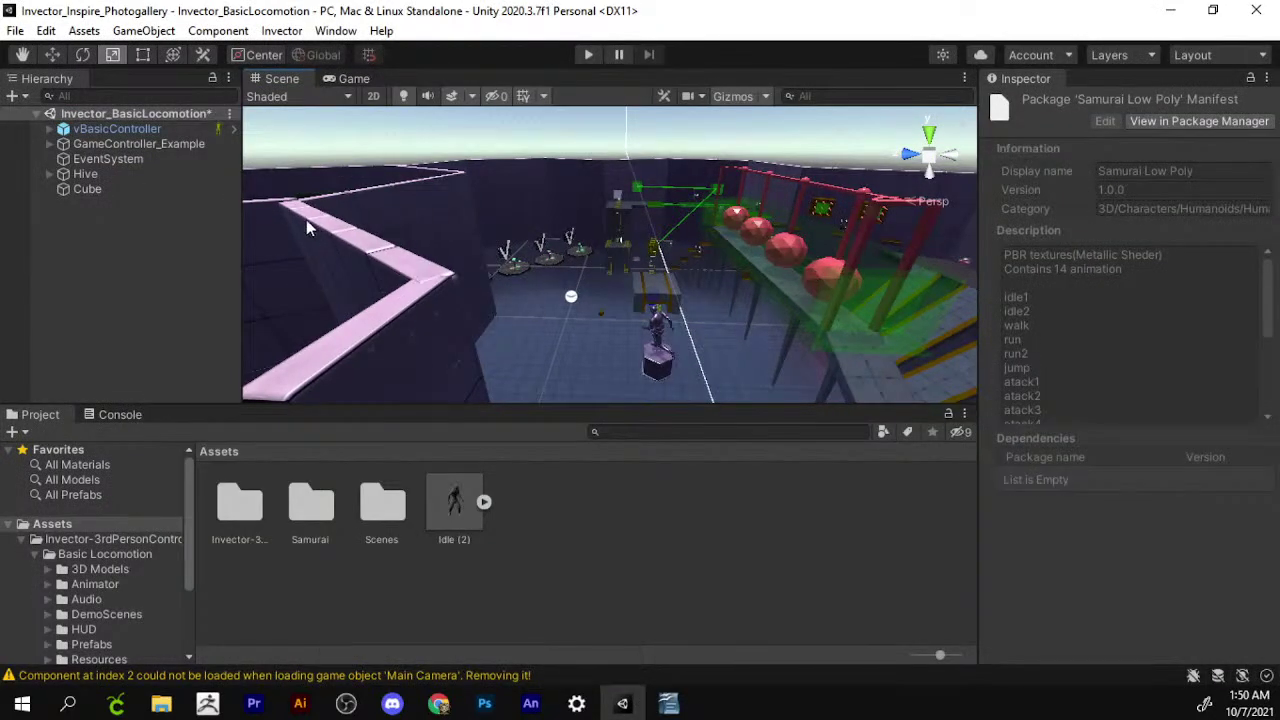
double_click(110, 129)
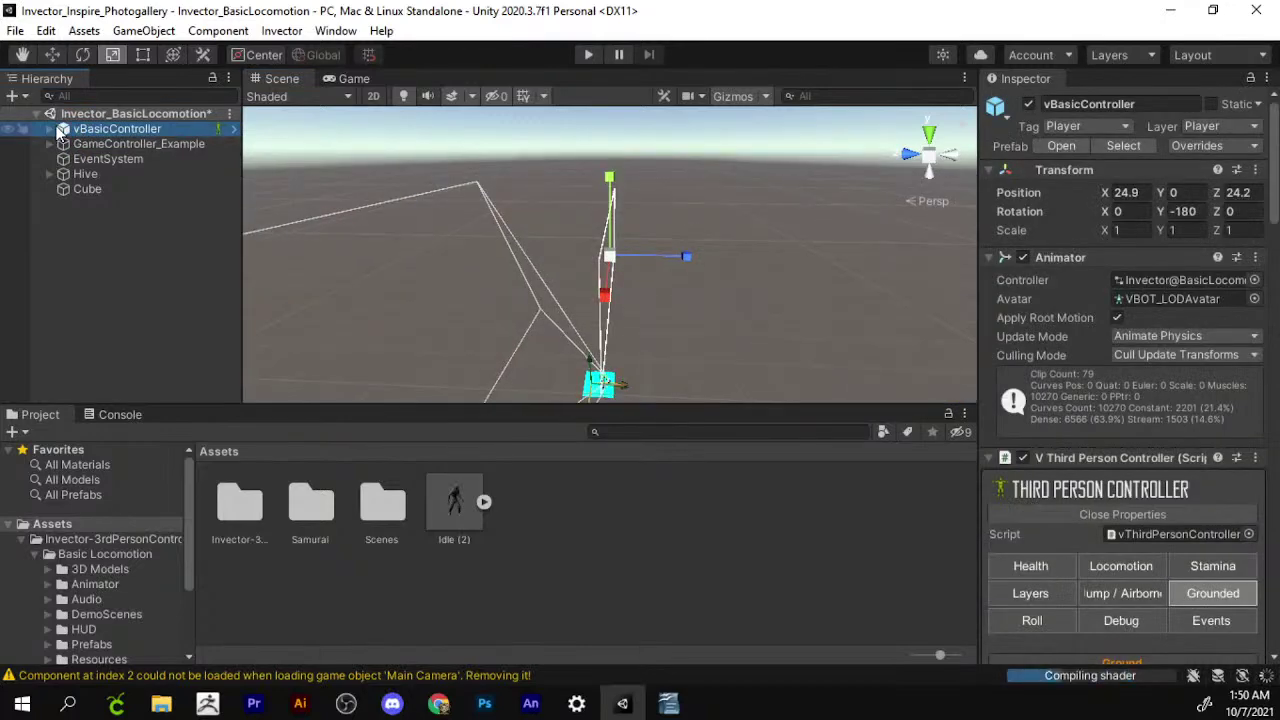
left_click(50, 129)
left_click(58, 144)
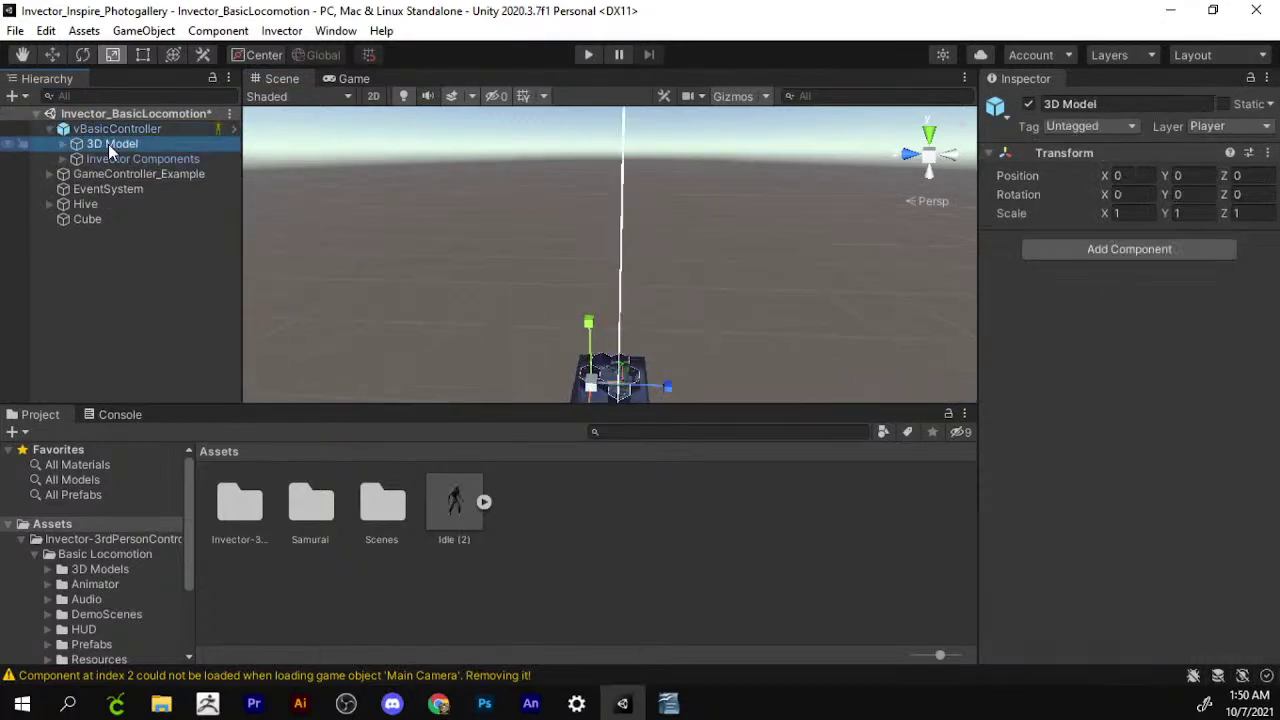
left_click(63, 144)
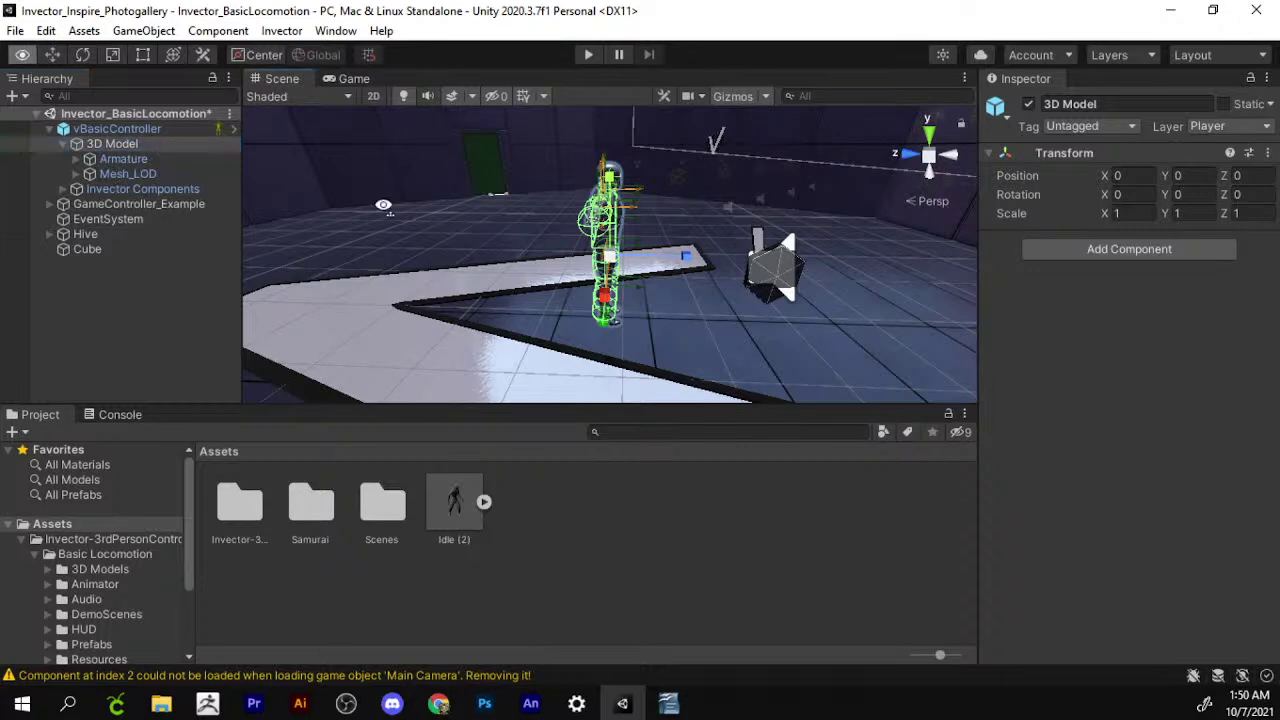
left_click_drag(640, 200, 544, 232)
key("f")
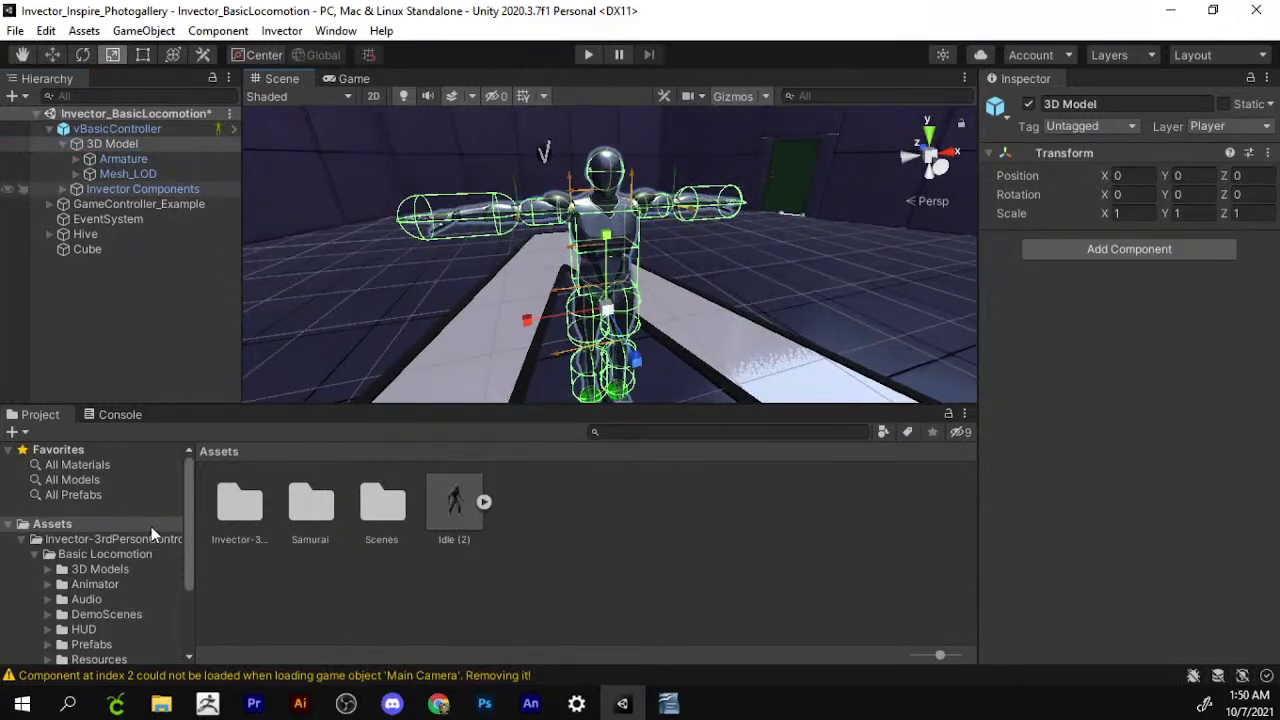
Locate the Samurai prefab in the Assets/Samurai/prefab folder.
left_click(152, 539)
left_click(122, 525)
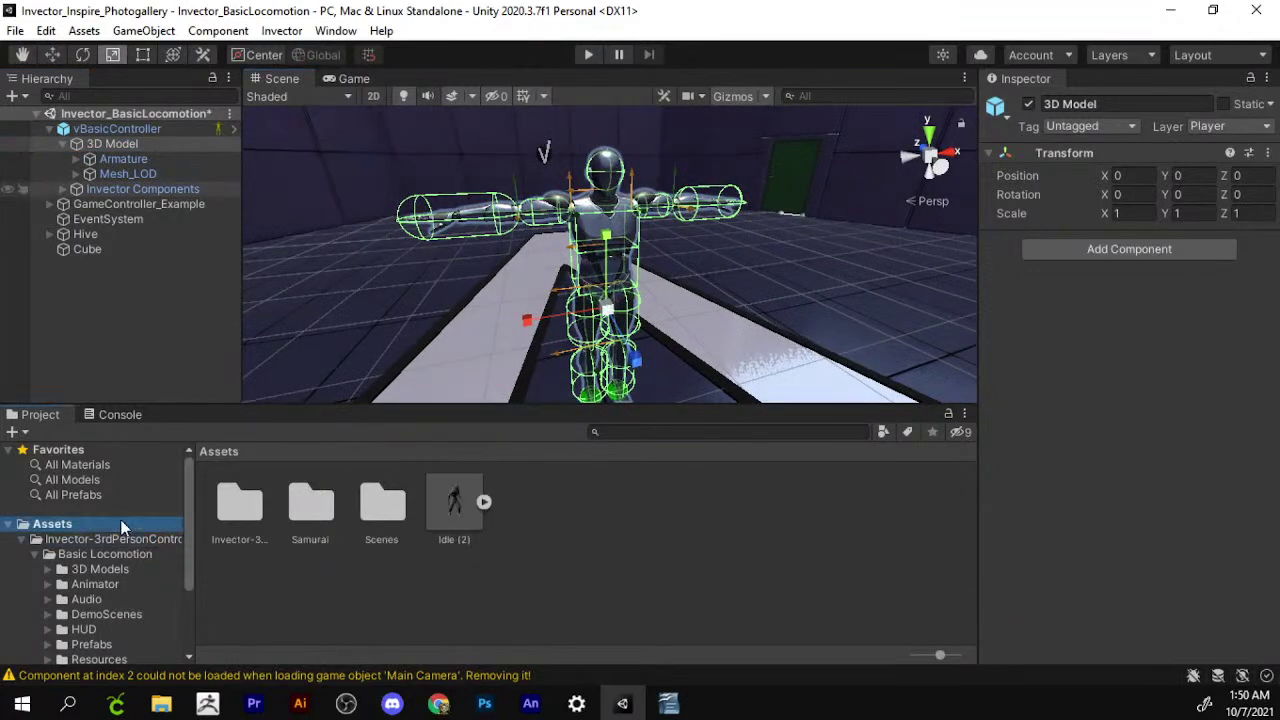
left_click(35, 553)
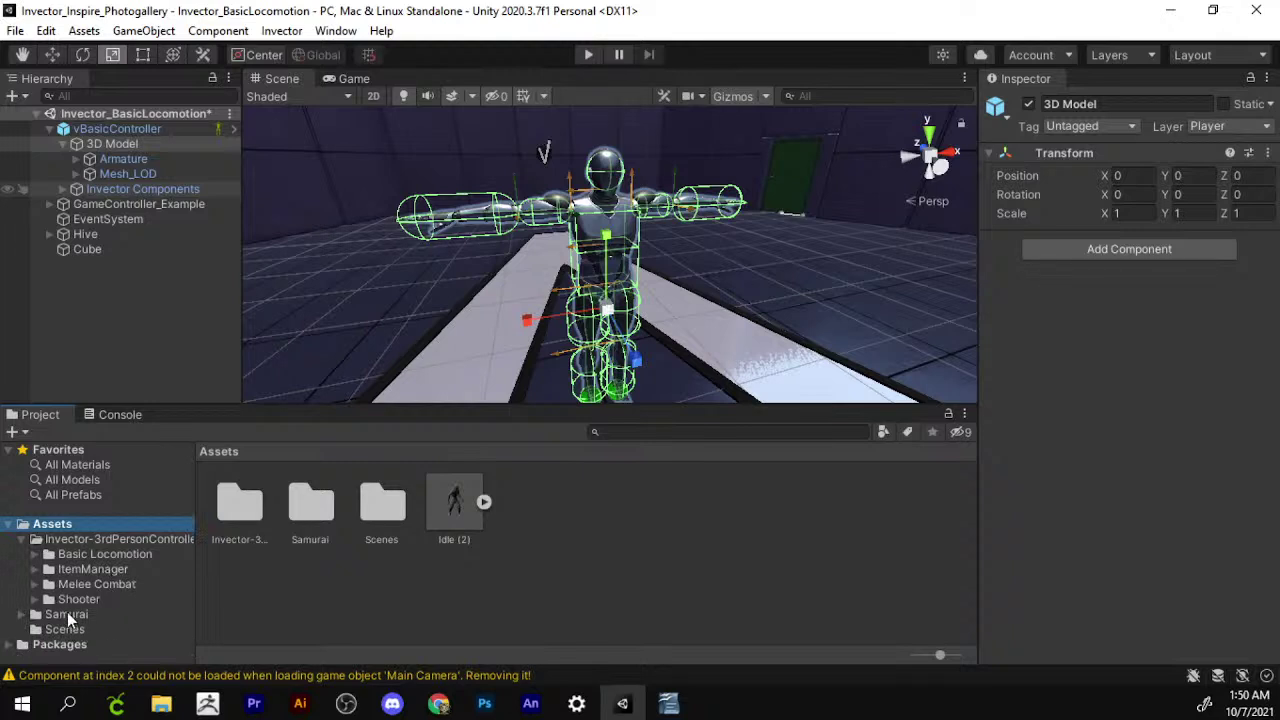
left_click(67, 614)
left_click_drag(775, 362, 700, 380)
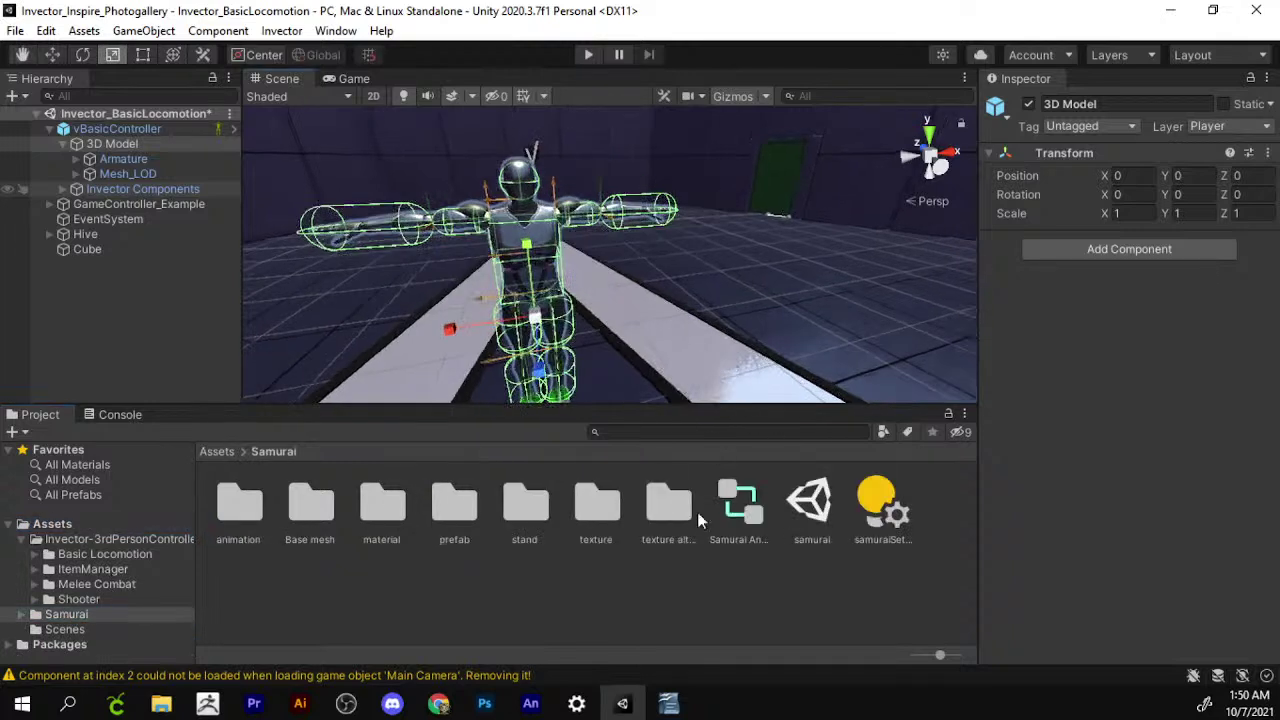
double_click(454, 505)
left_click(250, 507)
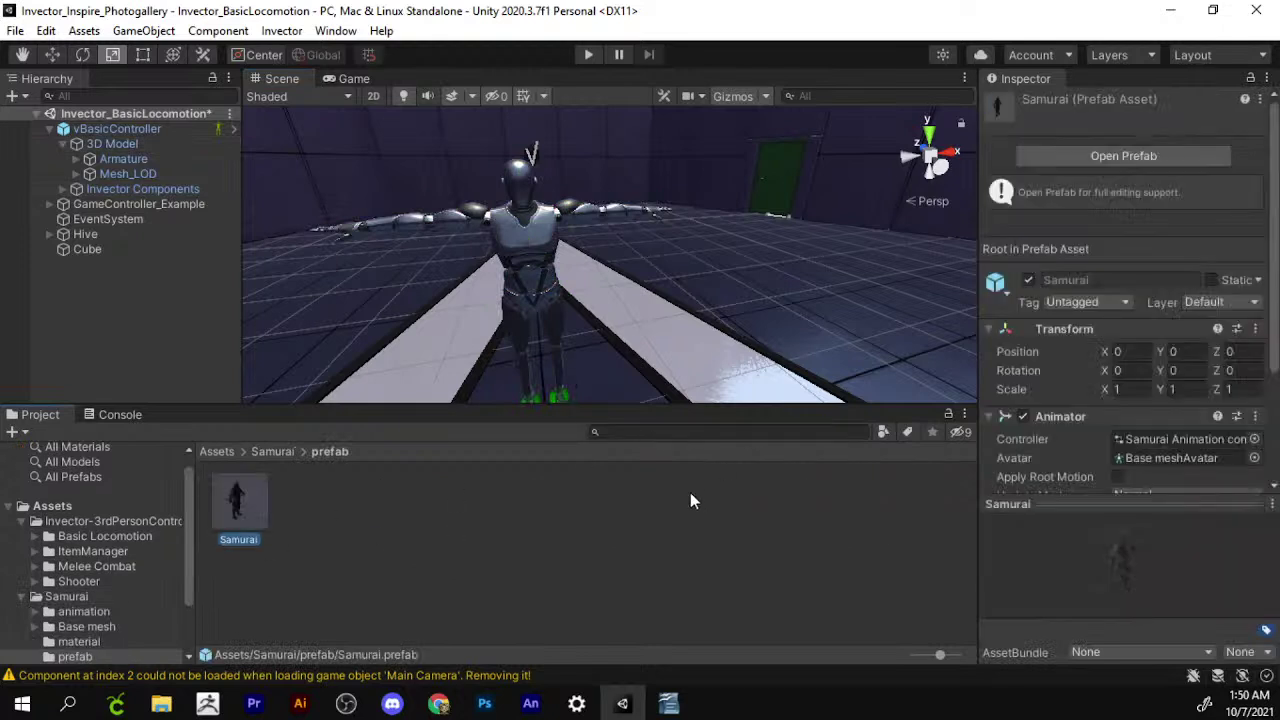
Nest the Samurai prefab under 3D Model and enter Play mode.
mouse_move(222, 515)
left_mouse_down()
mouse_move(394, 366)
mouse_move(124, 145)
left_mouse_up()
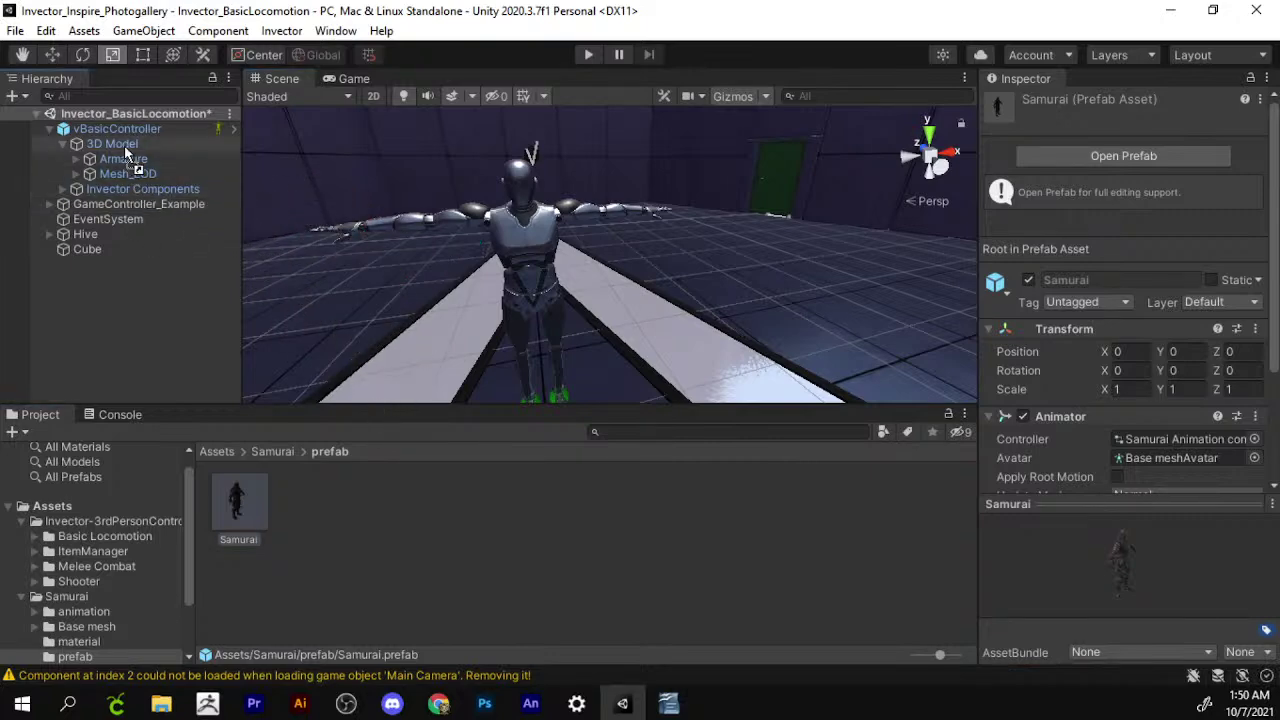
left_click_drag(124, 145, 124, 146)
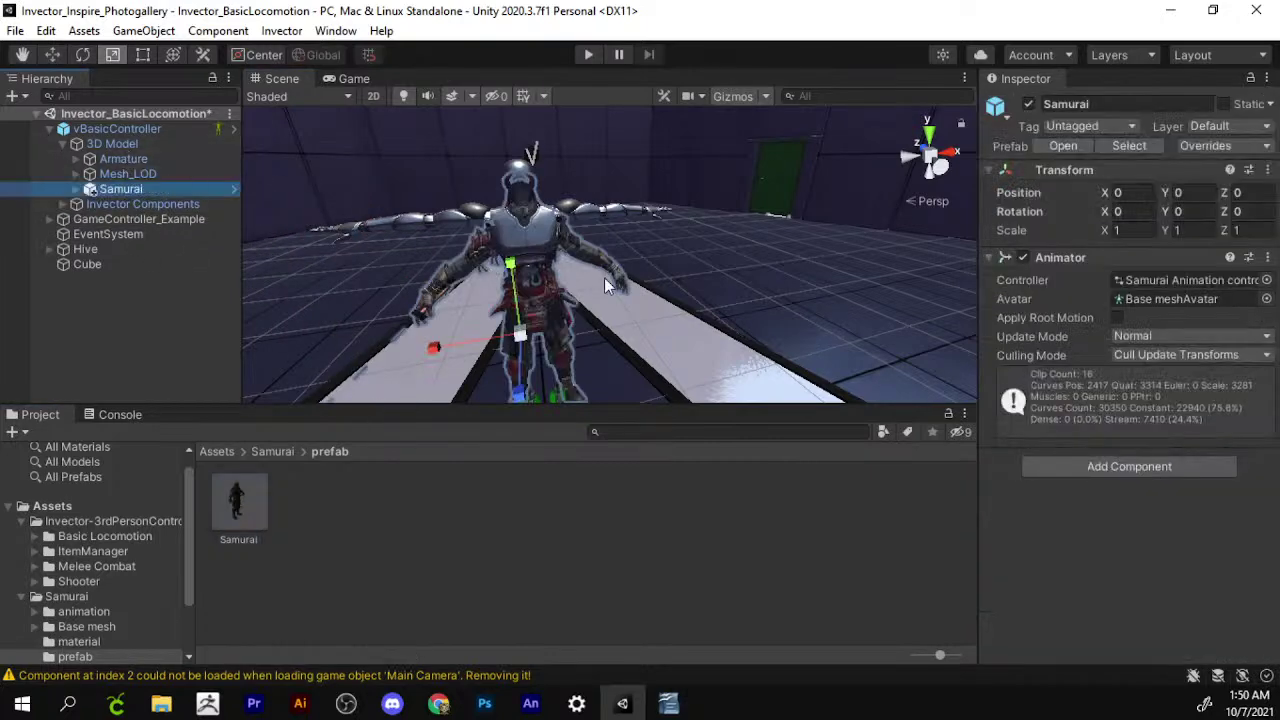
left_click(538, 300)
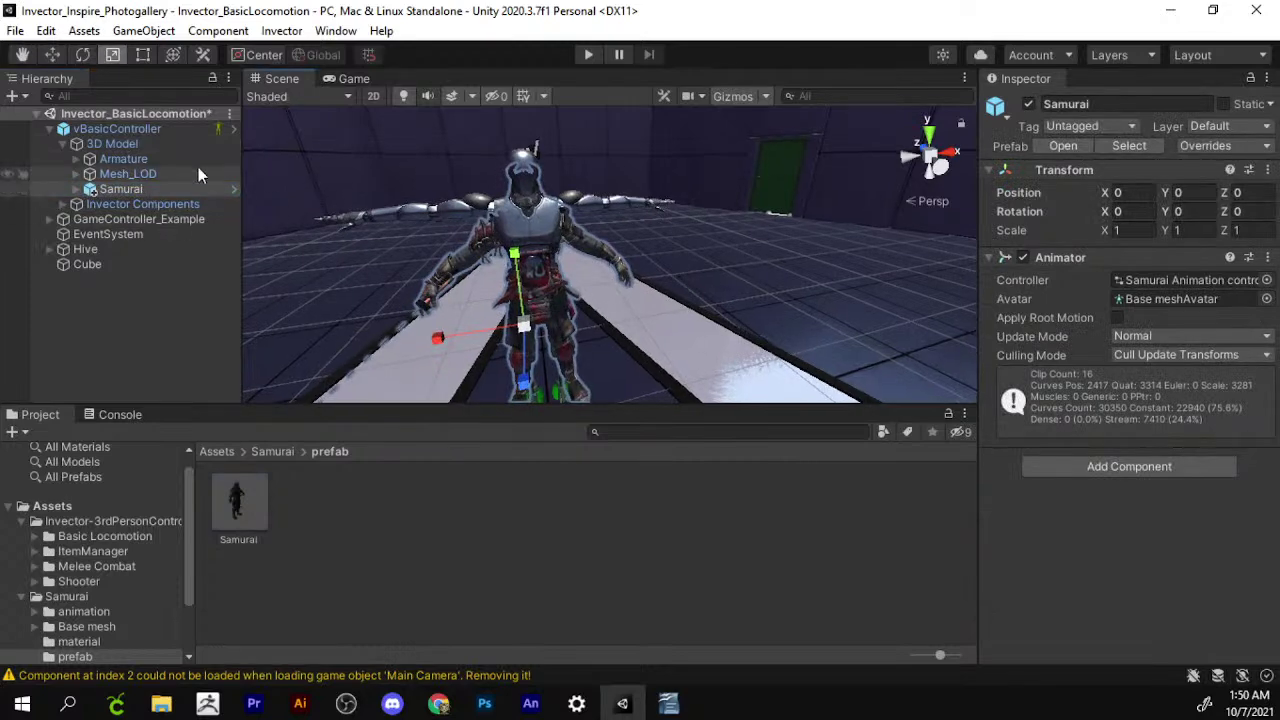
left_click(589, 55)
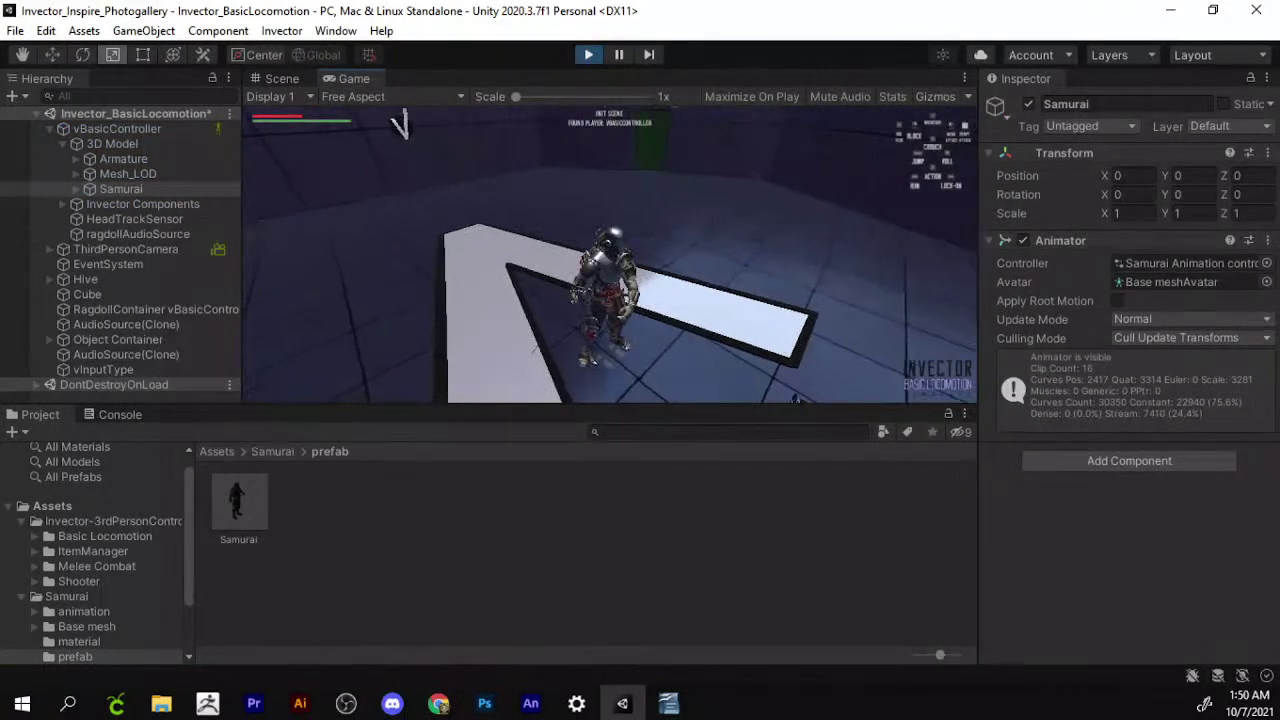
Walk the character forward, stop Play mode, and expand the Samurai object.
key("w")
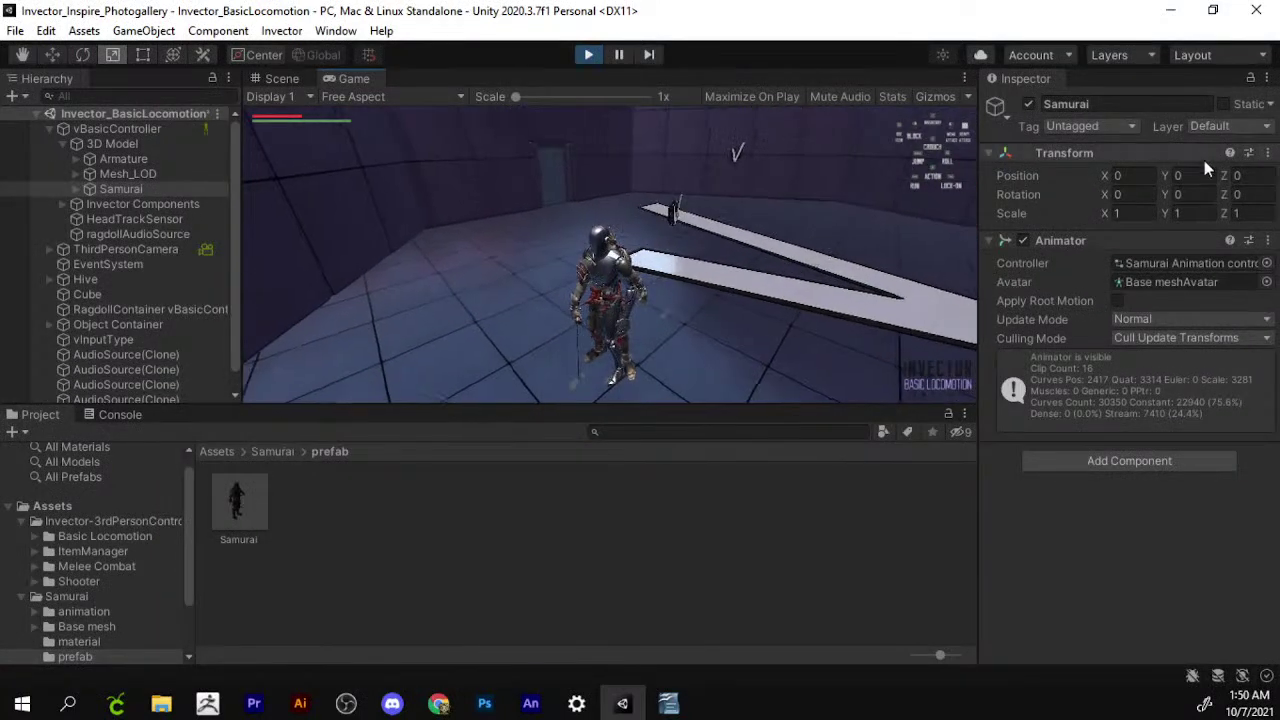
left_click(590, 55)
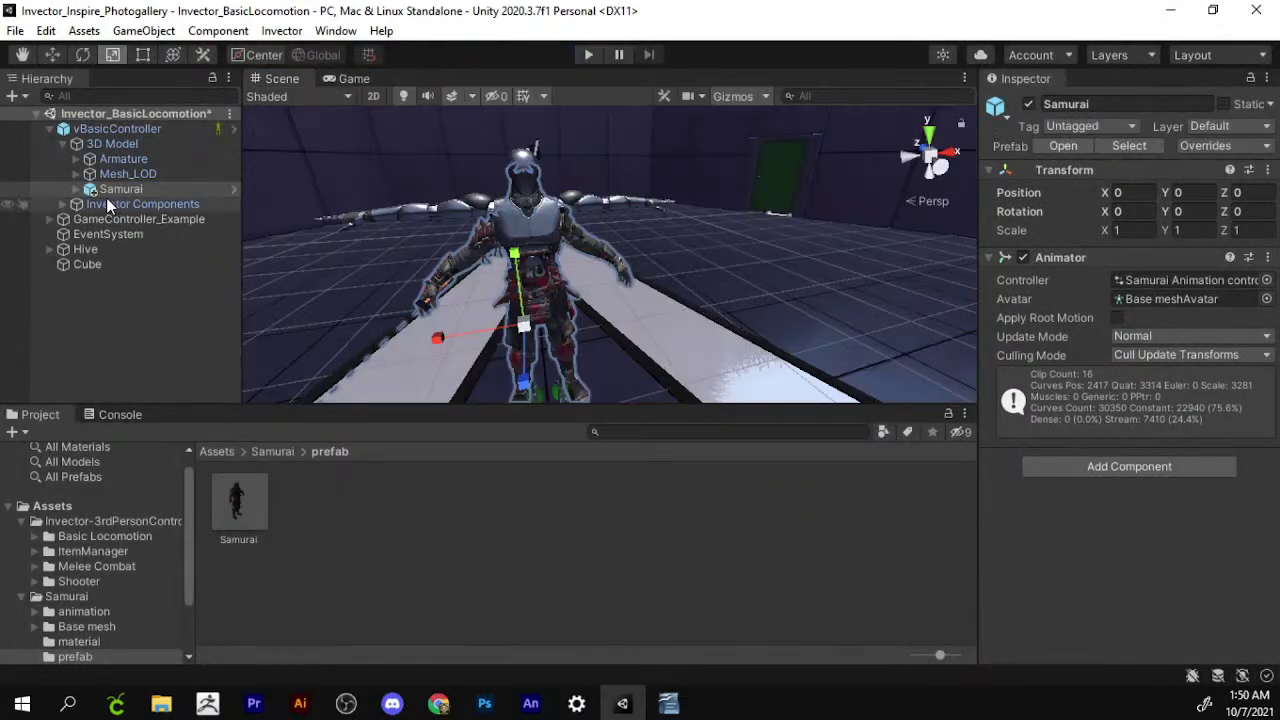
left_click(76, 189)
left_click(122, 204)
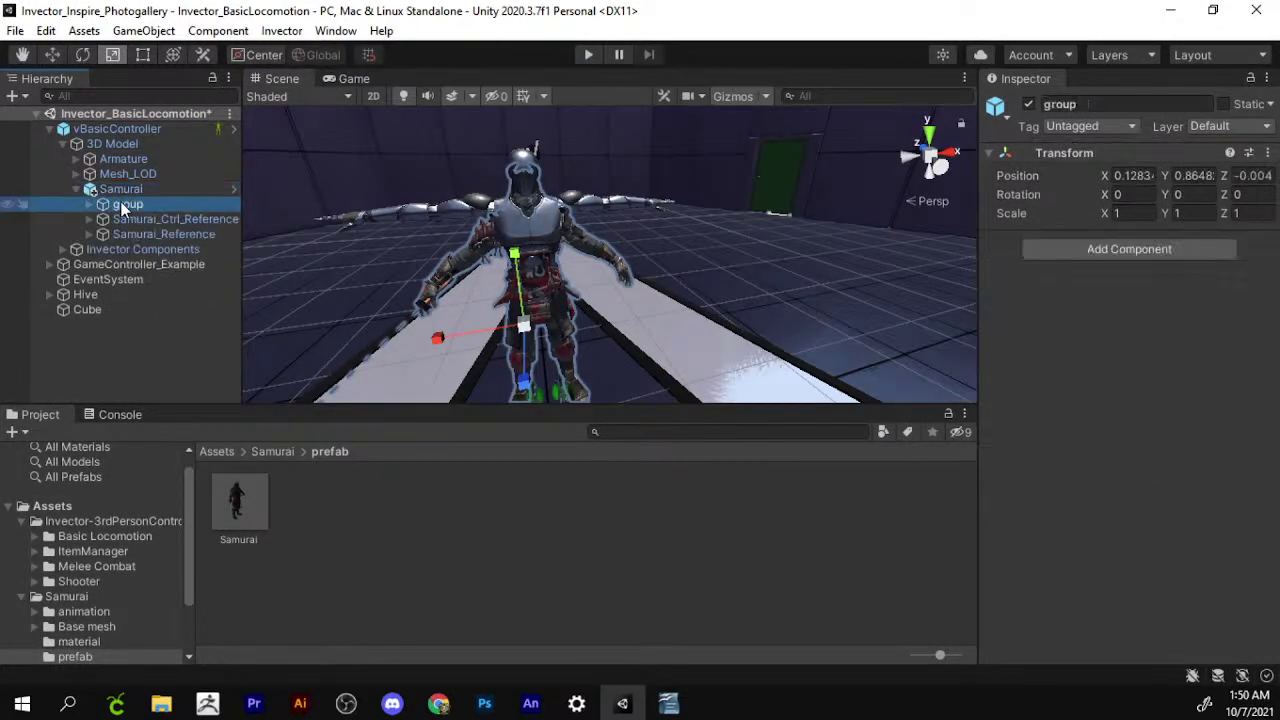
left_click(126, 233)
left_click(122, 189)
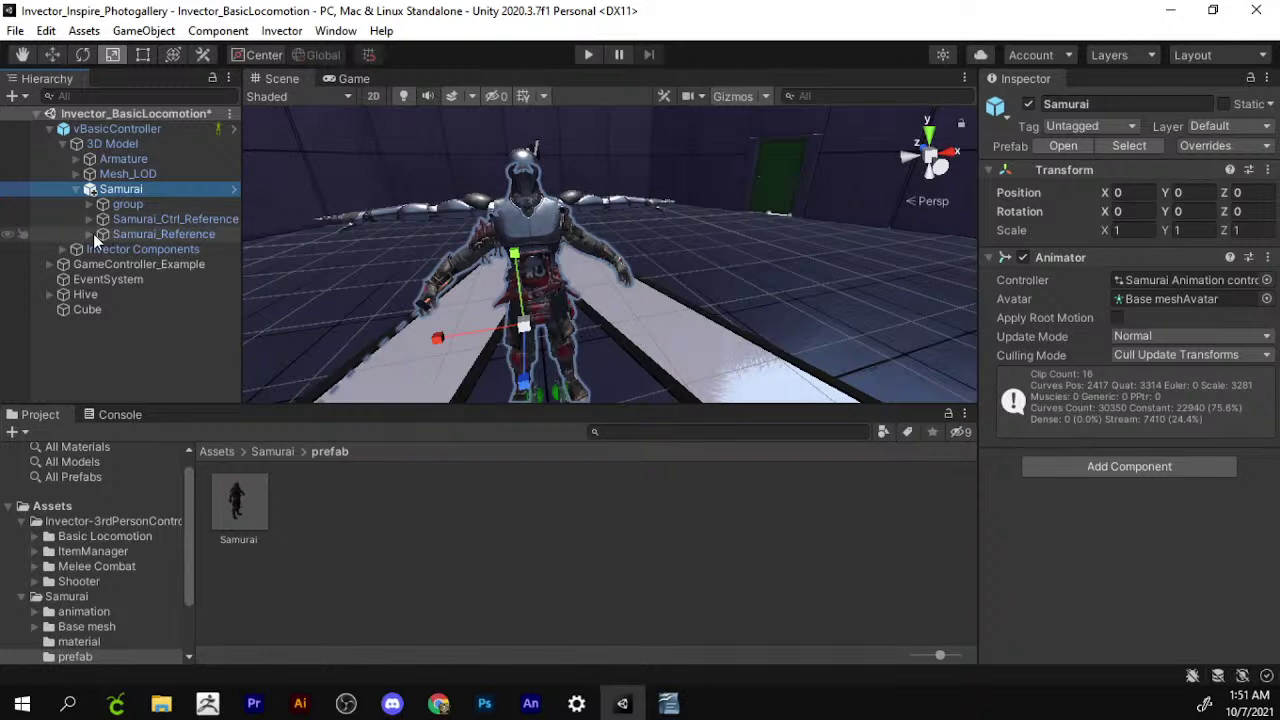
Expand Samurai_Reference and Samurai_Ctrl_Reference to inspect their hips children.
left_click(88, 233)
left_click(110, 249)
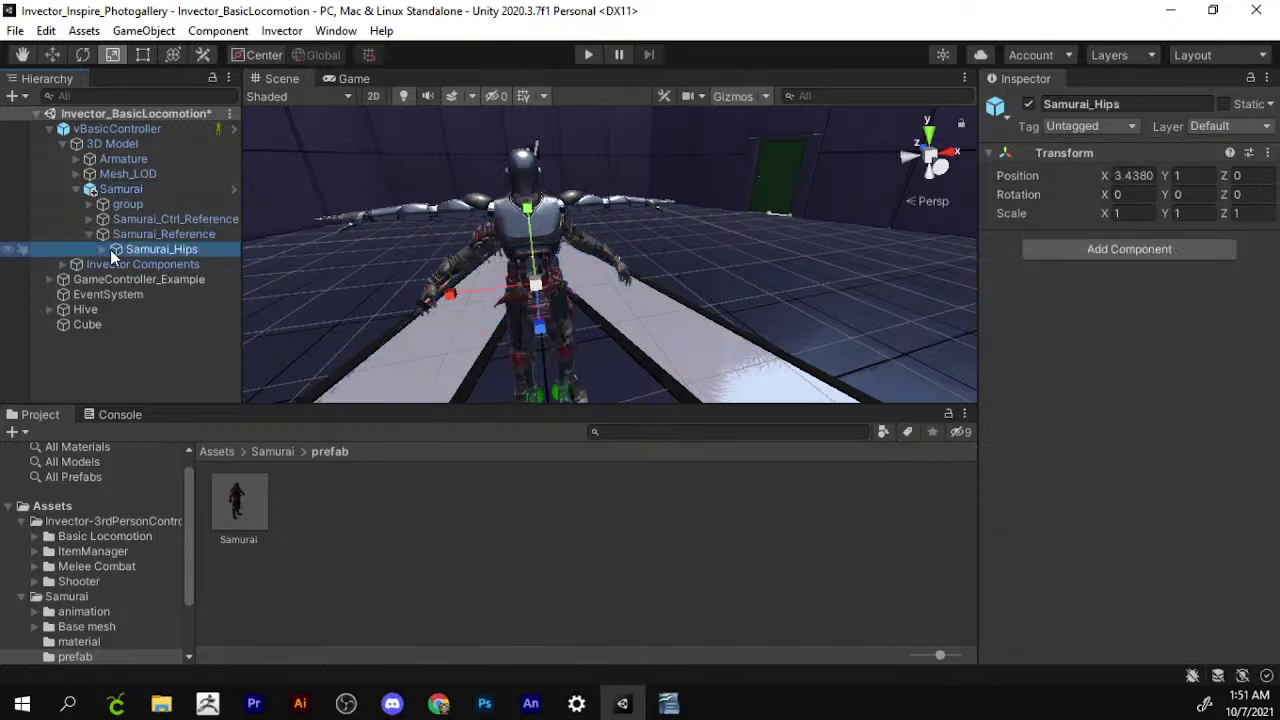
left_click(130, 219)
left_click(89, 219)
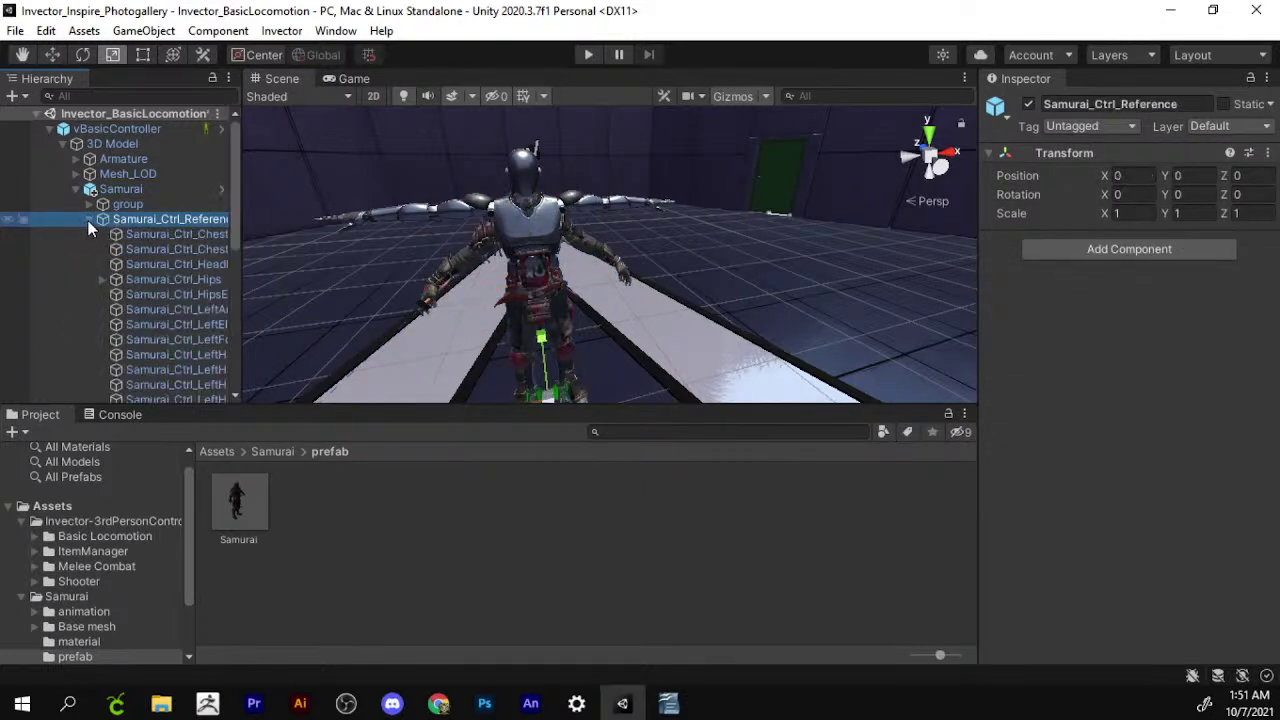
left_click(142, 280)
left_click(118, 203)
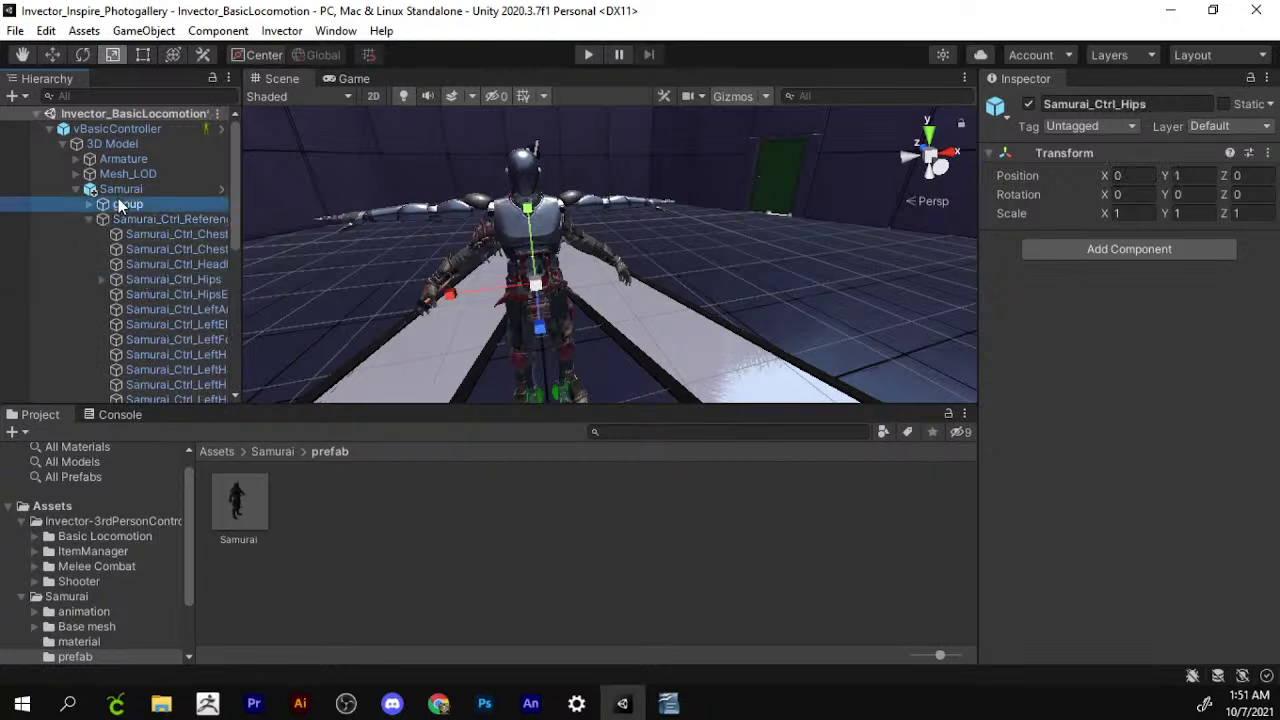
Expand the Samurai group and deactivate the WEAPON21 and WEAPON22 swords.
left_click(88, 204)
scroll(120, 280, "down", 3)
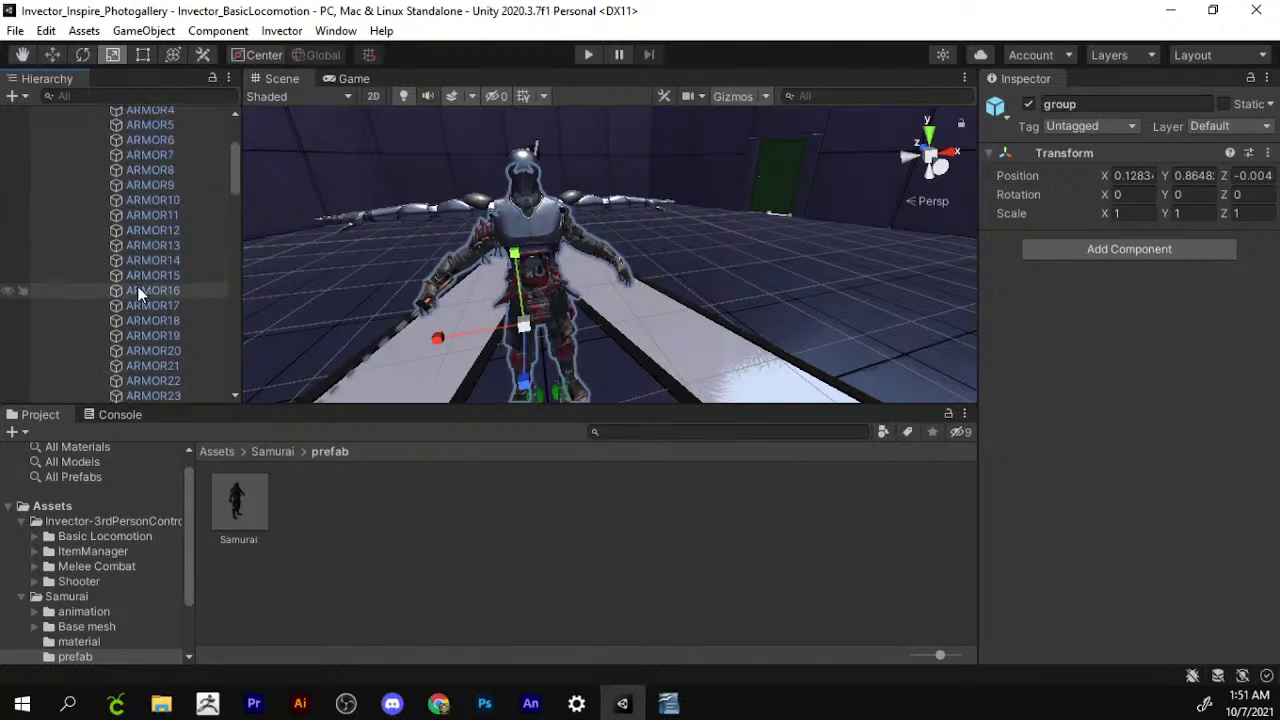
scroll(135, 307, "down", 3)
scroll(134, 302, "down", 5)
scroll(134, 302, "down", 5)
scroll(134, 302, "down", 3)
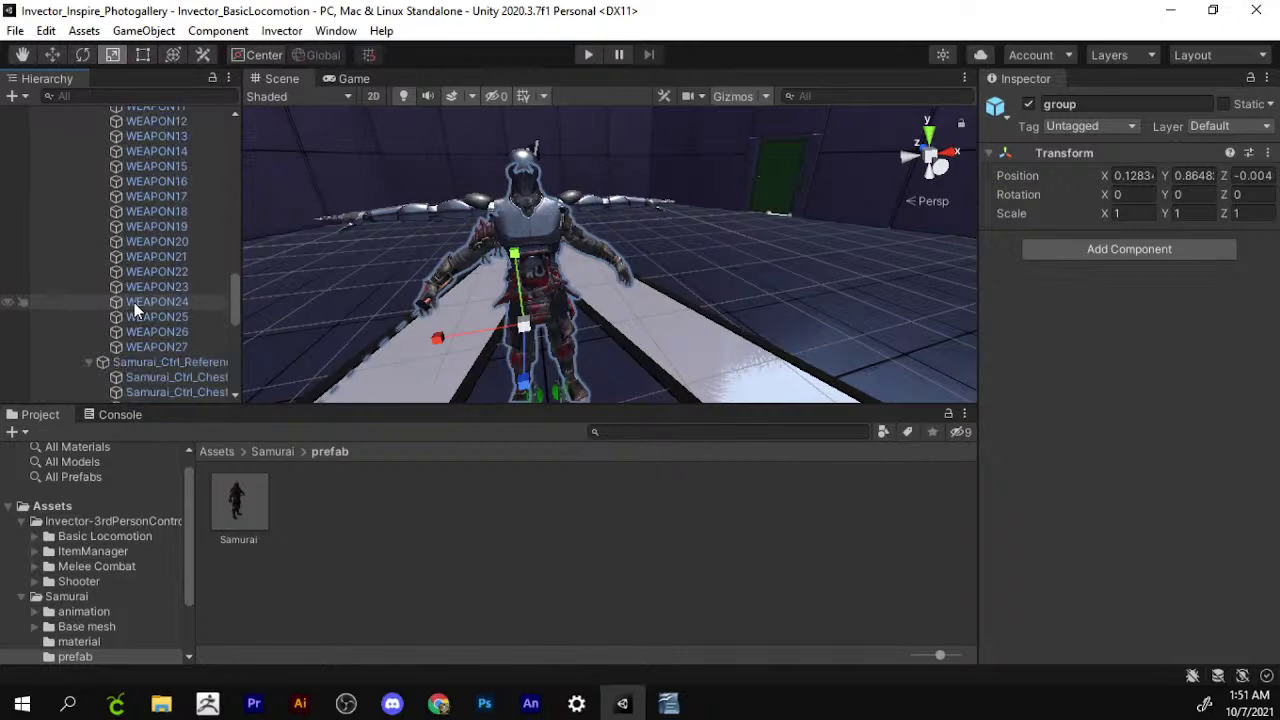
left_click(155, 243)
double_click(156, 258)
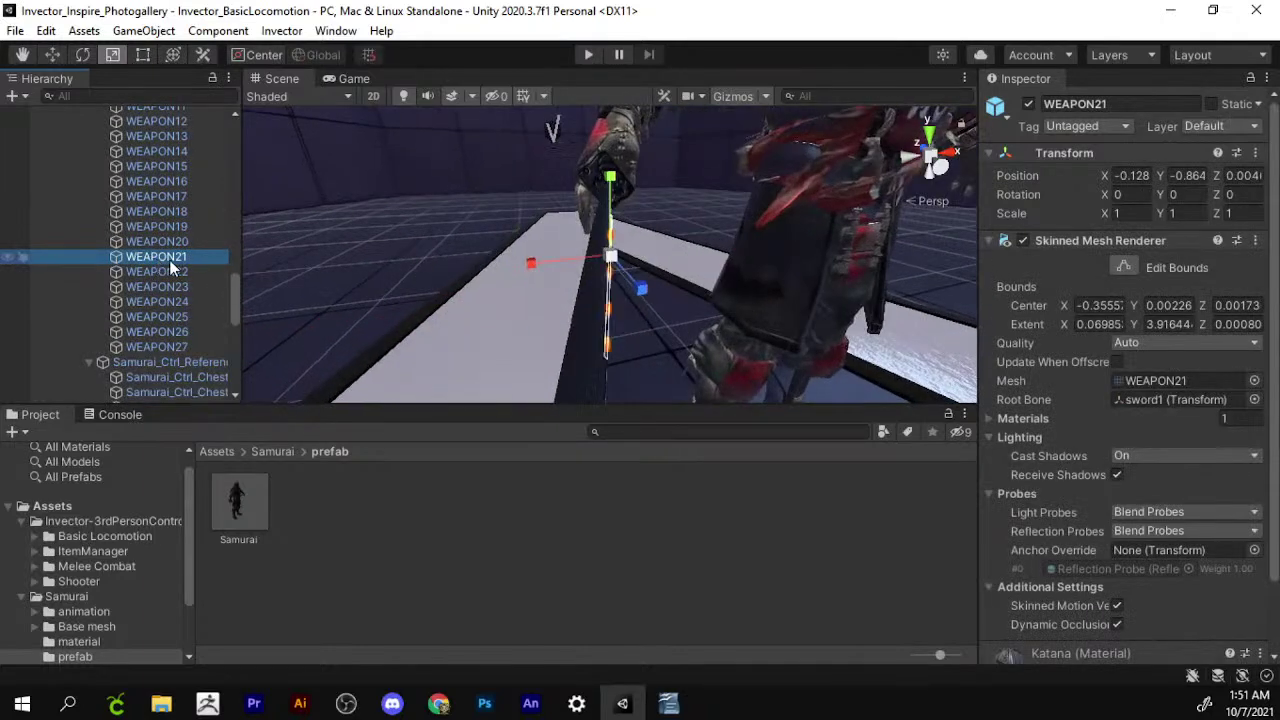
left_click(1028, 103)
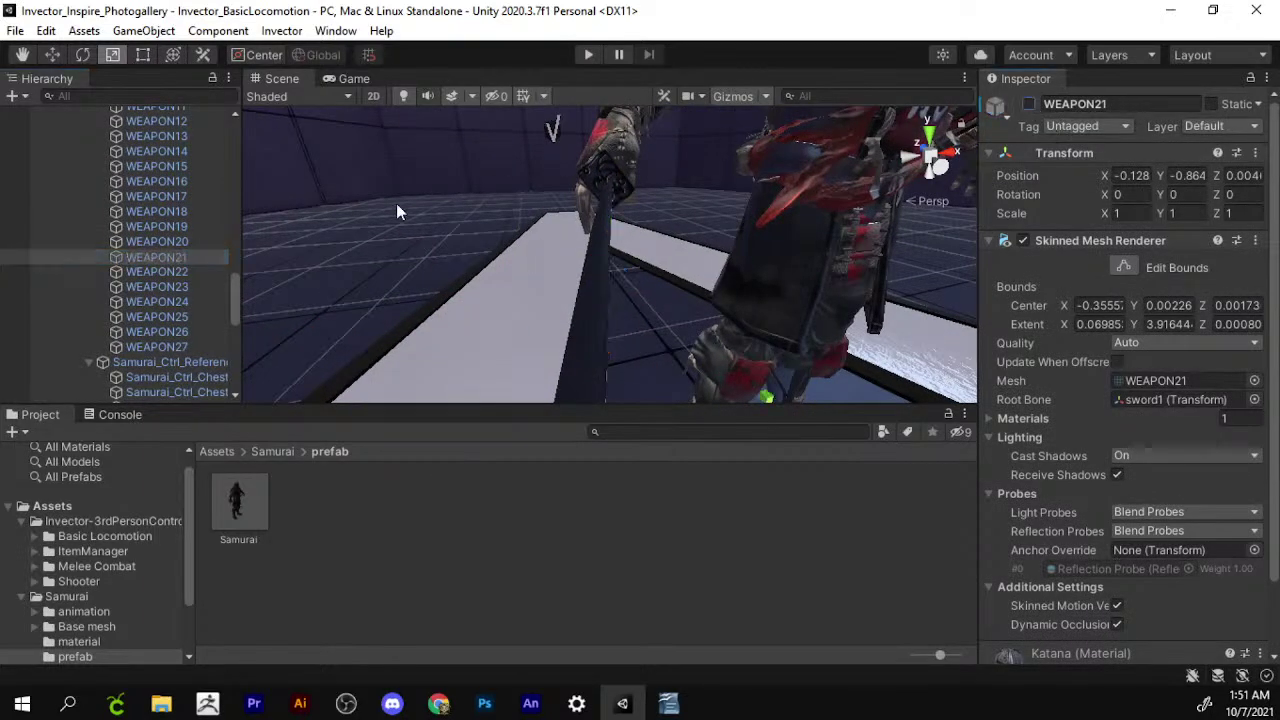
left_click(203, 271)
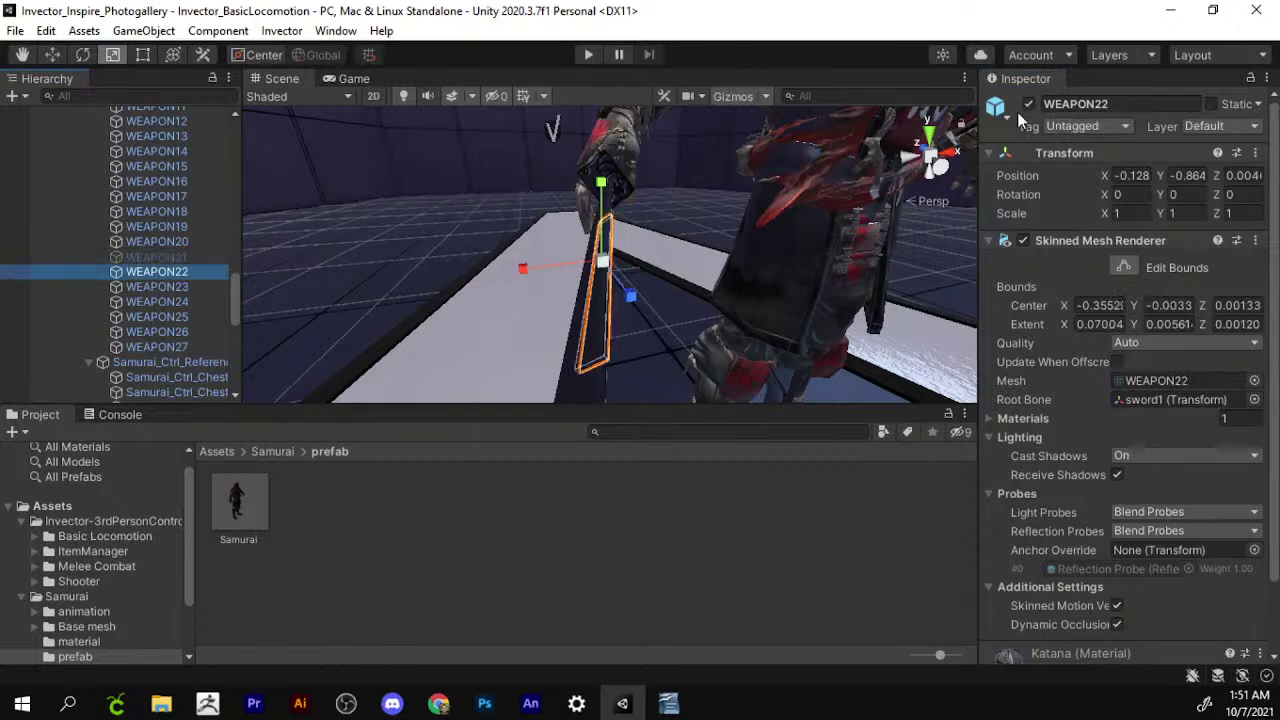
left_click(1029, 105)
Make the WEAPON21 and WEAPON22 swords visible again.
left_click(170, 287)
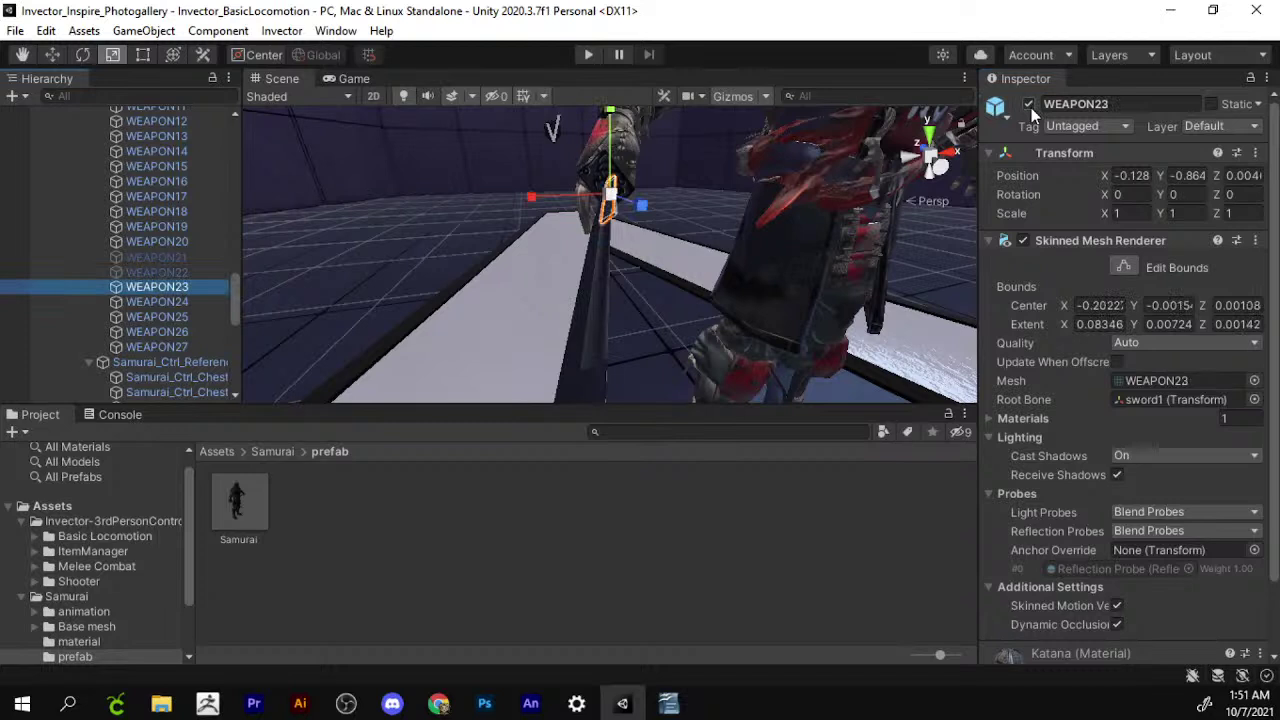
left_click(189, 268)
left_click(1030, 118)
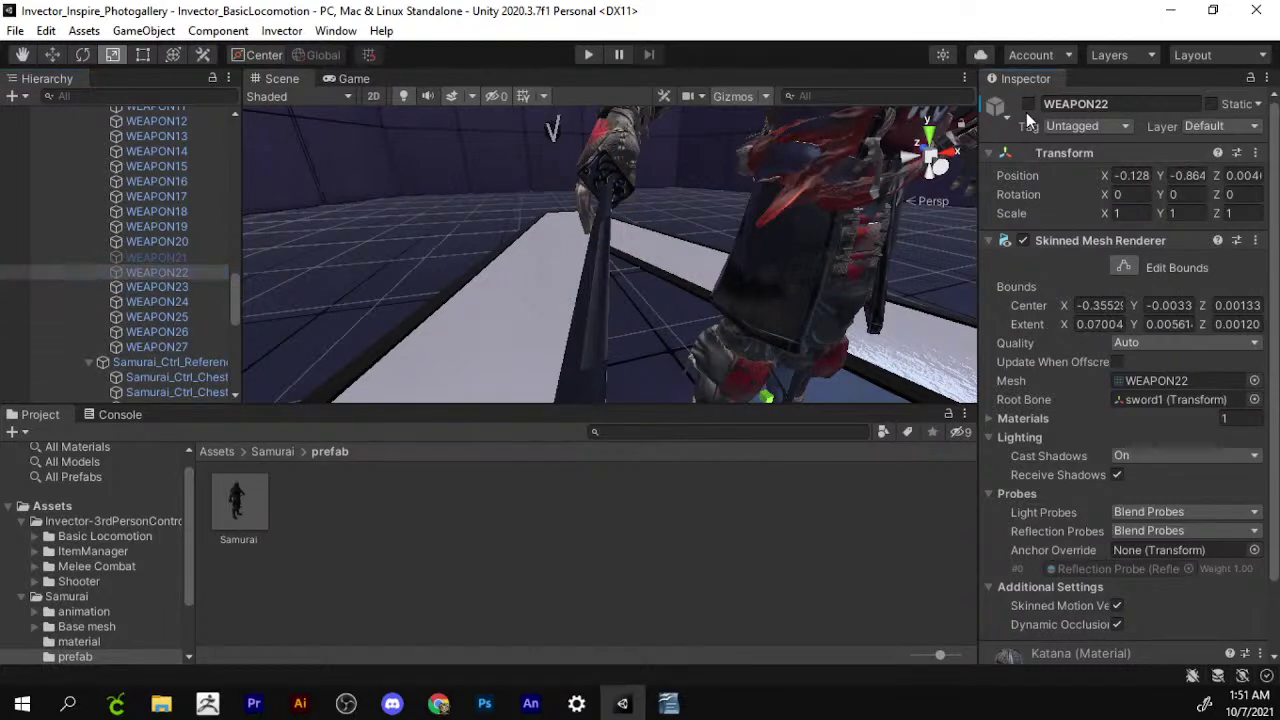
left_click(178, 257)
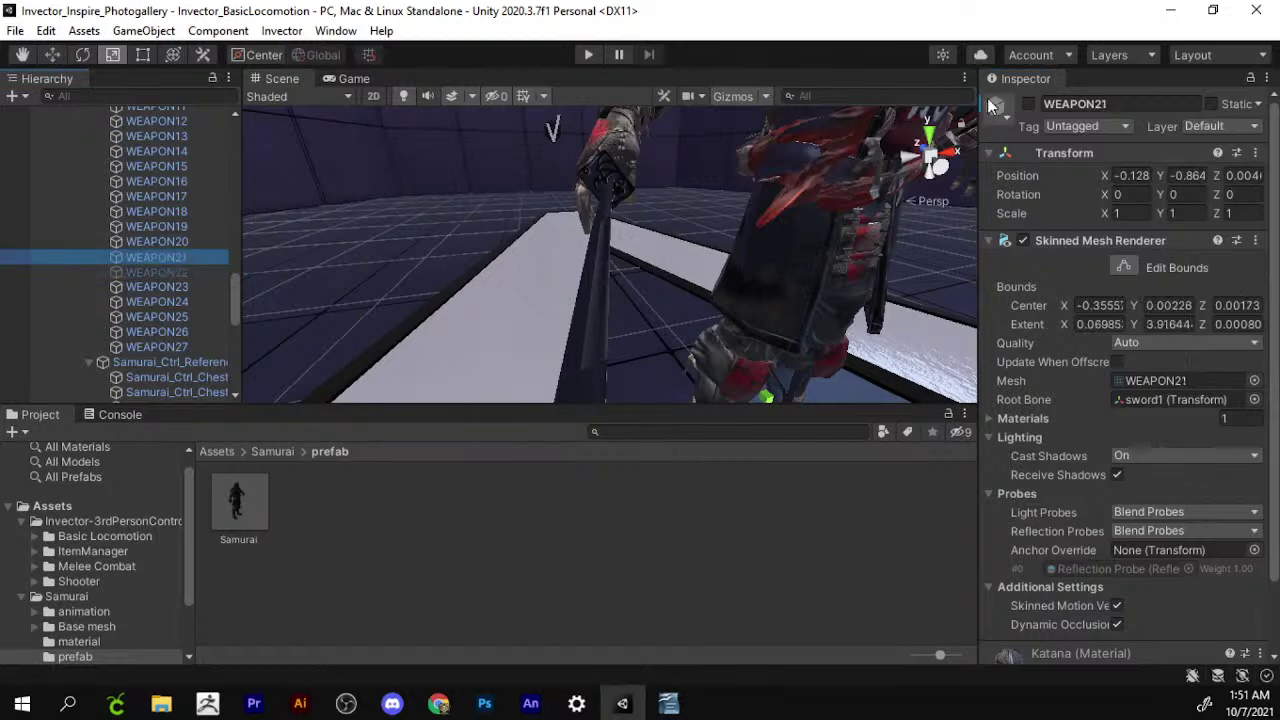
left_click(174, 271)
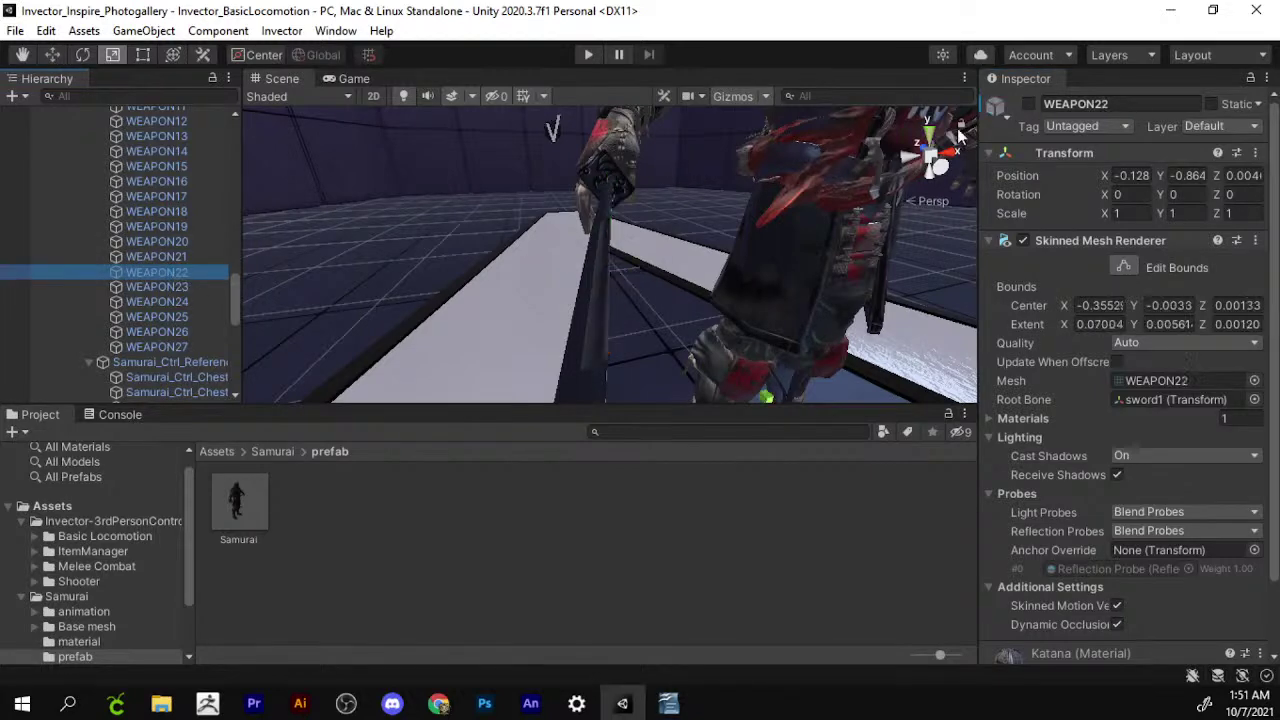
left_click(1029, 104)
scroll(860, 236, "down", 5)
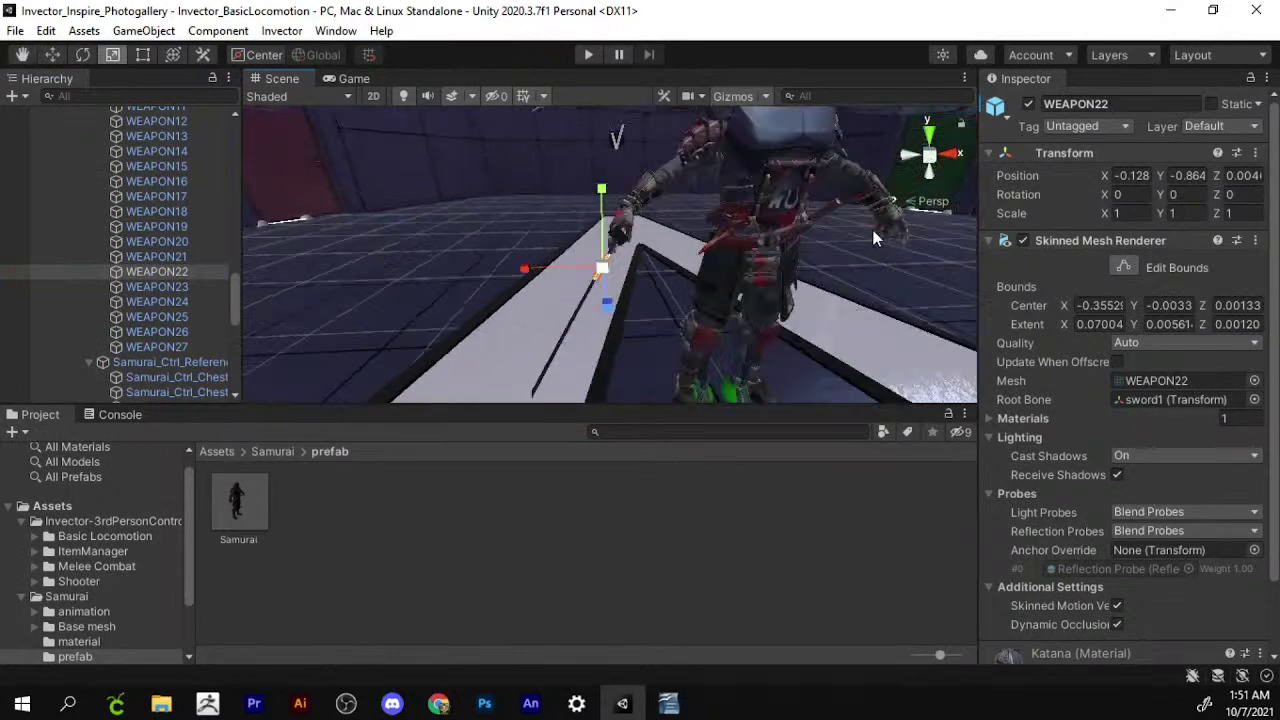
scroll(833, 268, "up", 5)
scroll(620, 330, "down", 2)
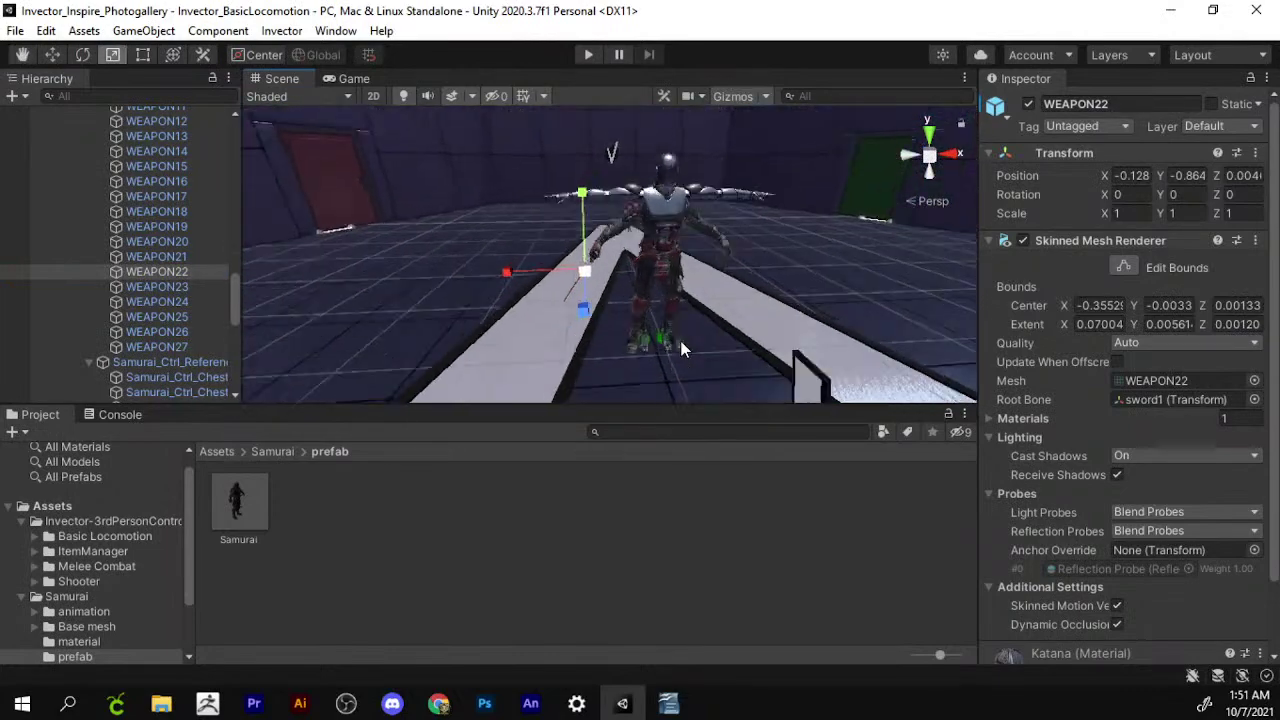
scroll(557, 325, "up", 3)
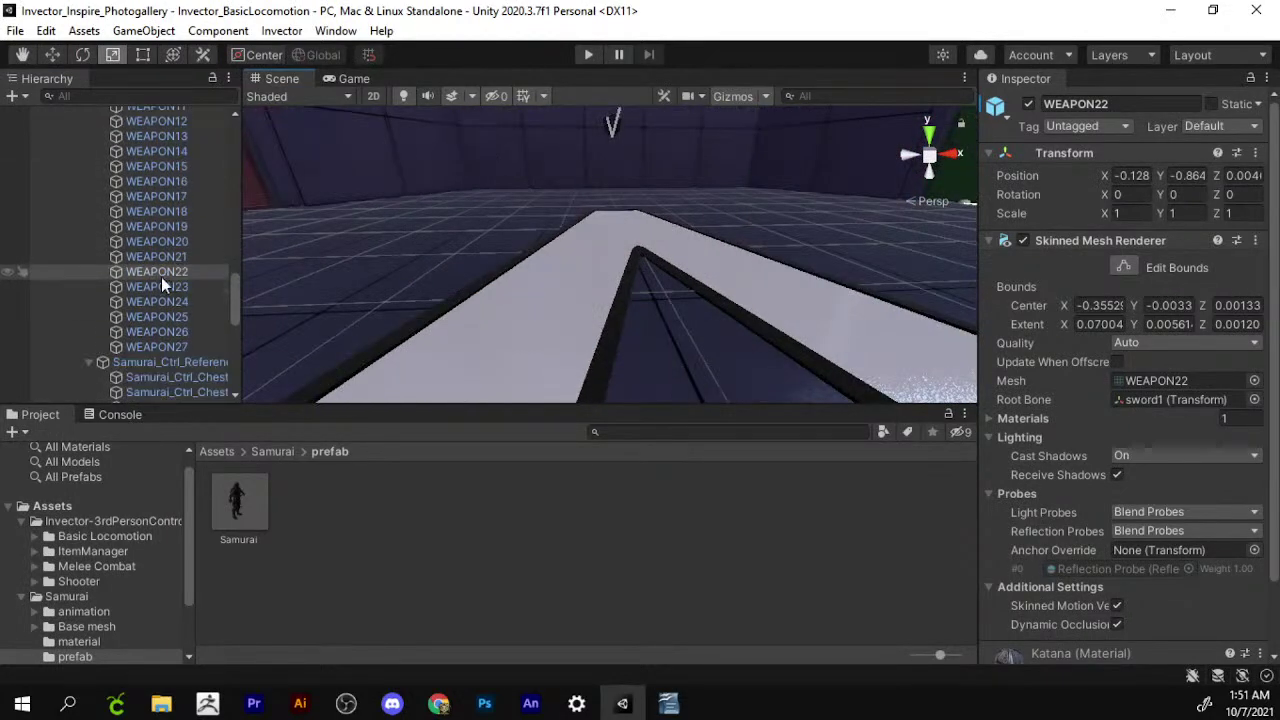
scroll(161, 277, "up", 5)
scroll(159, 272, "up", 5)
scroll(150, 220, "up", 3)
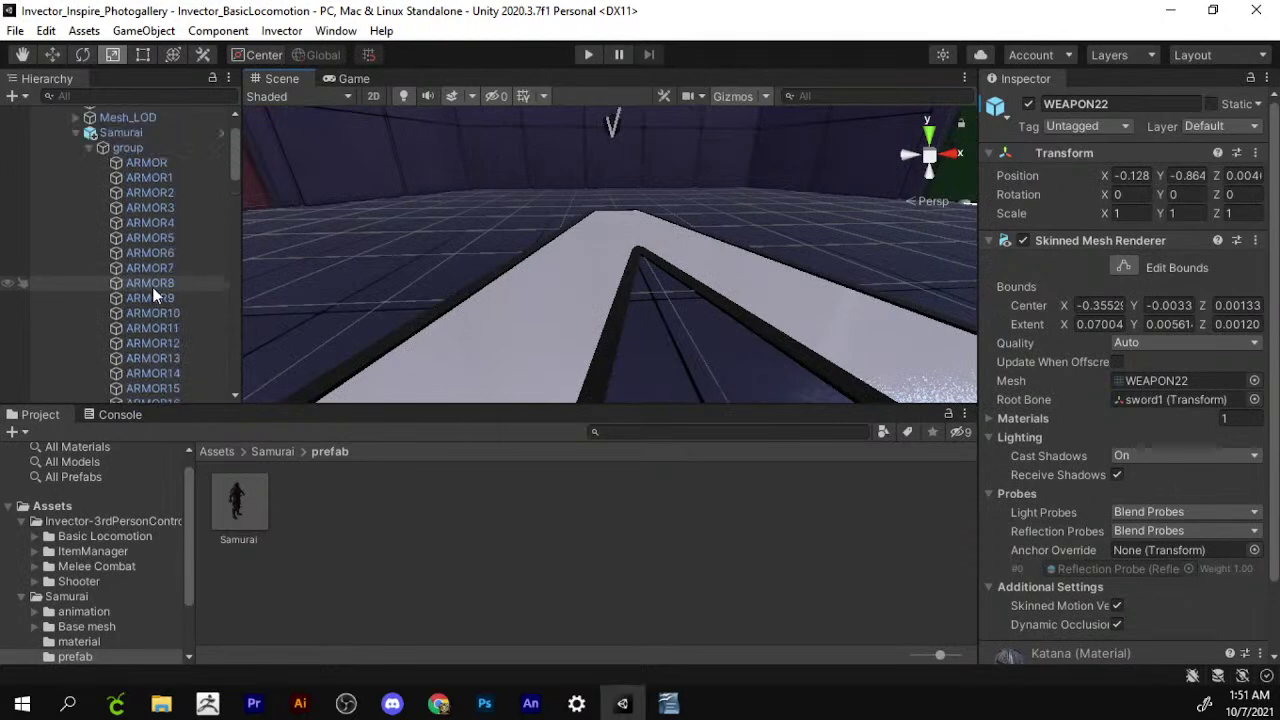
Uncheck the Samurai object's Animator component in the Inspector.
left_click(123, 131)
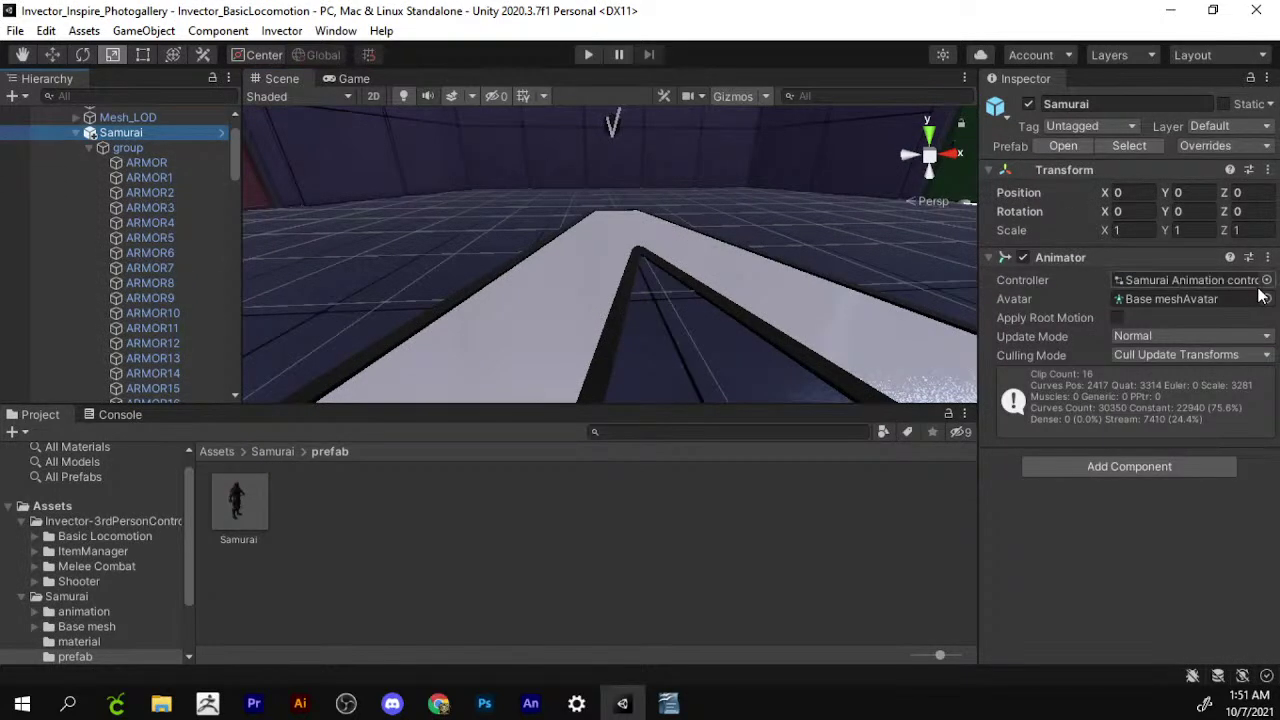
left_click(1022, 257)
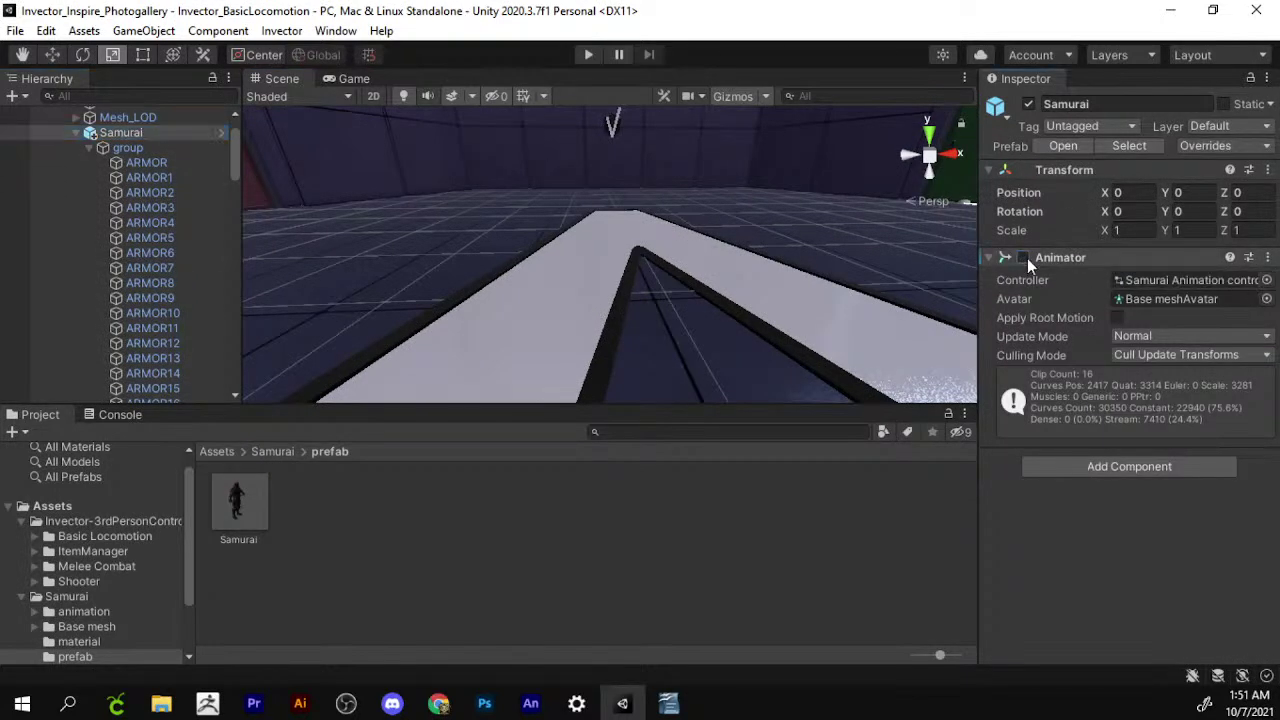
left_click(988, 257)
scroll(344, 261, "up", 5)
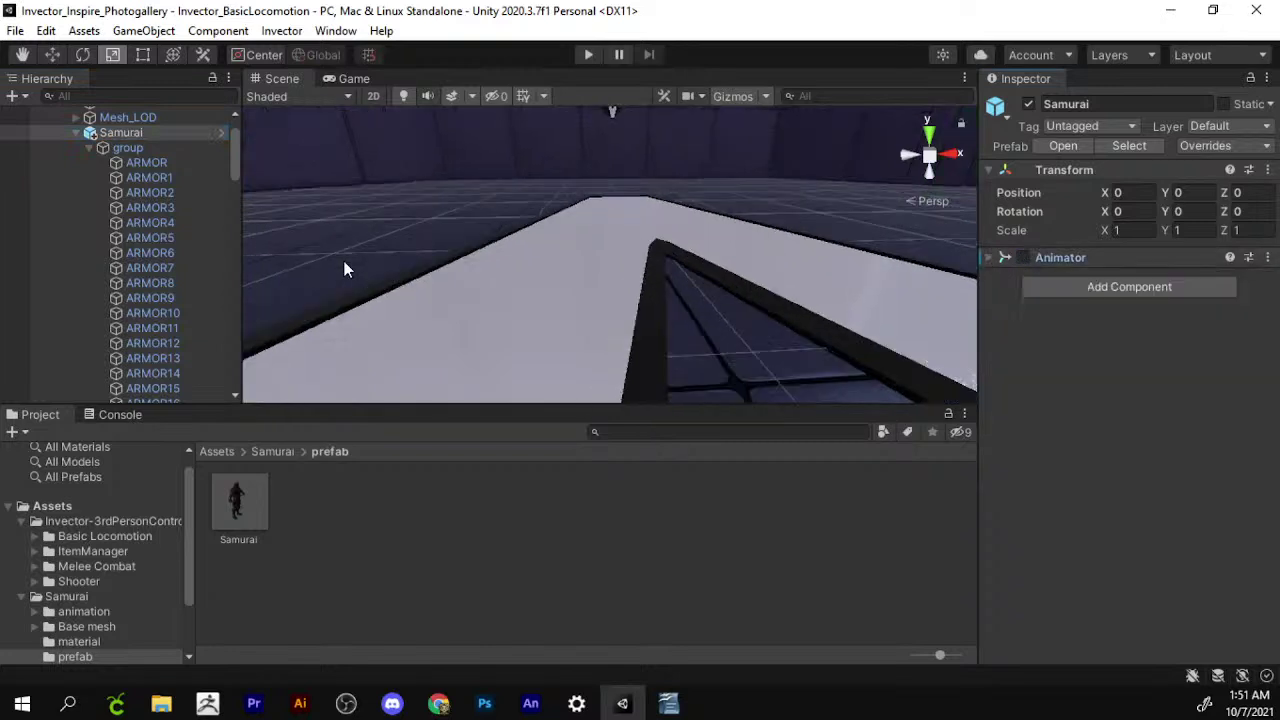
Collapse the Samurai tree and browse vBasicController's hierarchy down to 3D Model.
left_click(75, 133)
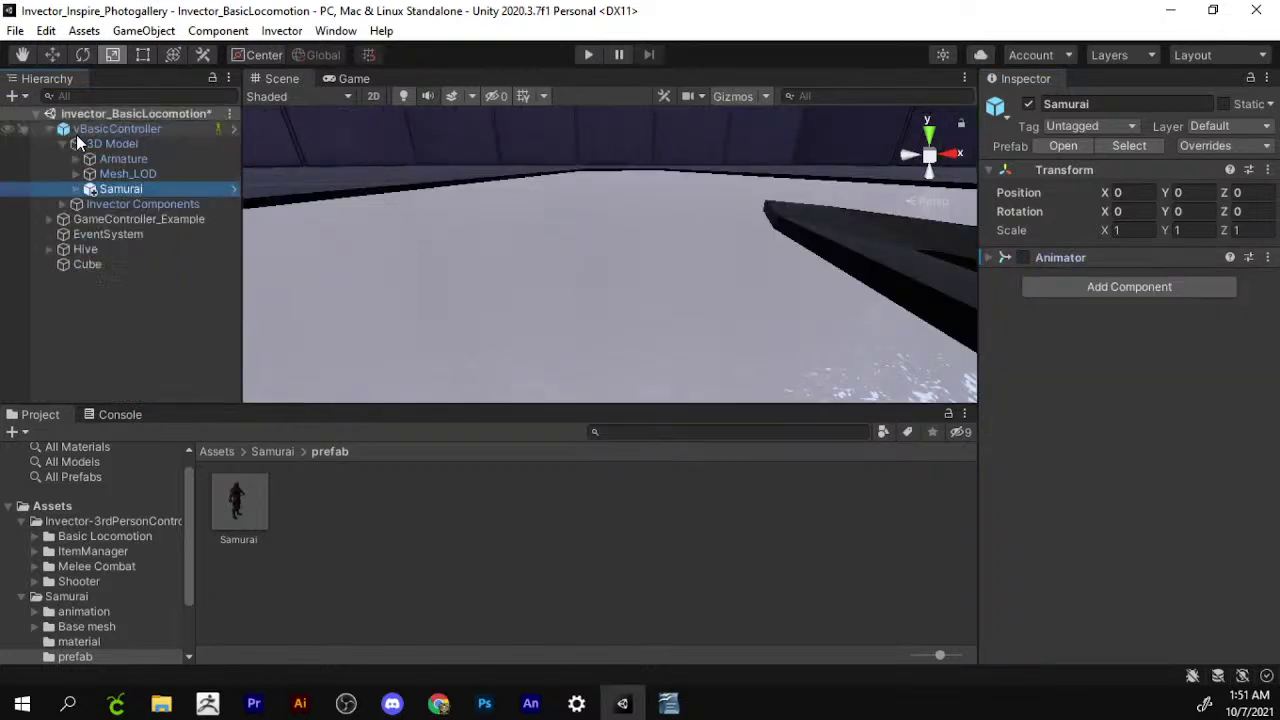
left_click(123, 132)
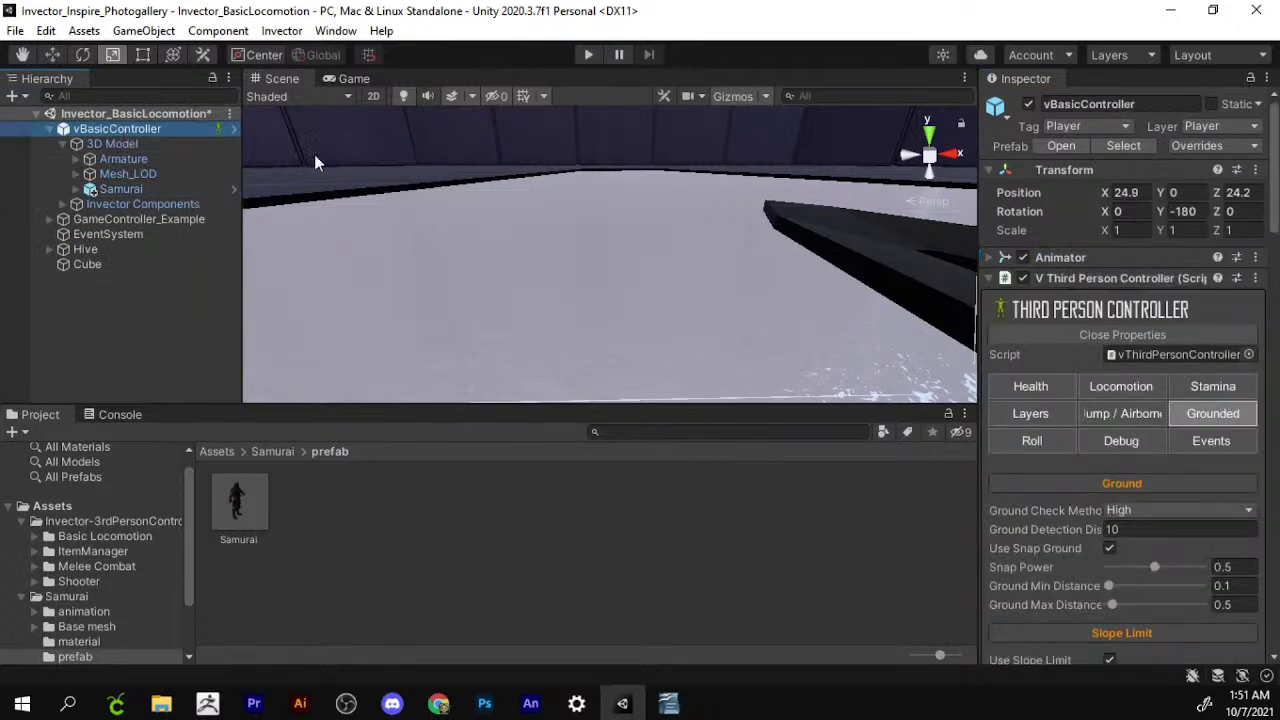
scroll(1230, 445, "down", 5)
scroll(1192, 464, "down", 5)
scroll(1191, 465, "down", 5)
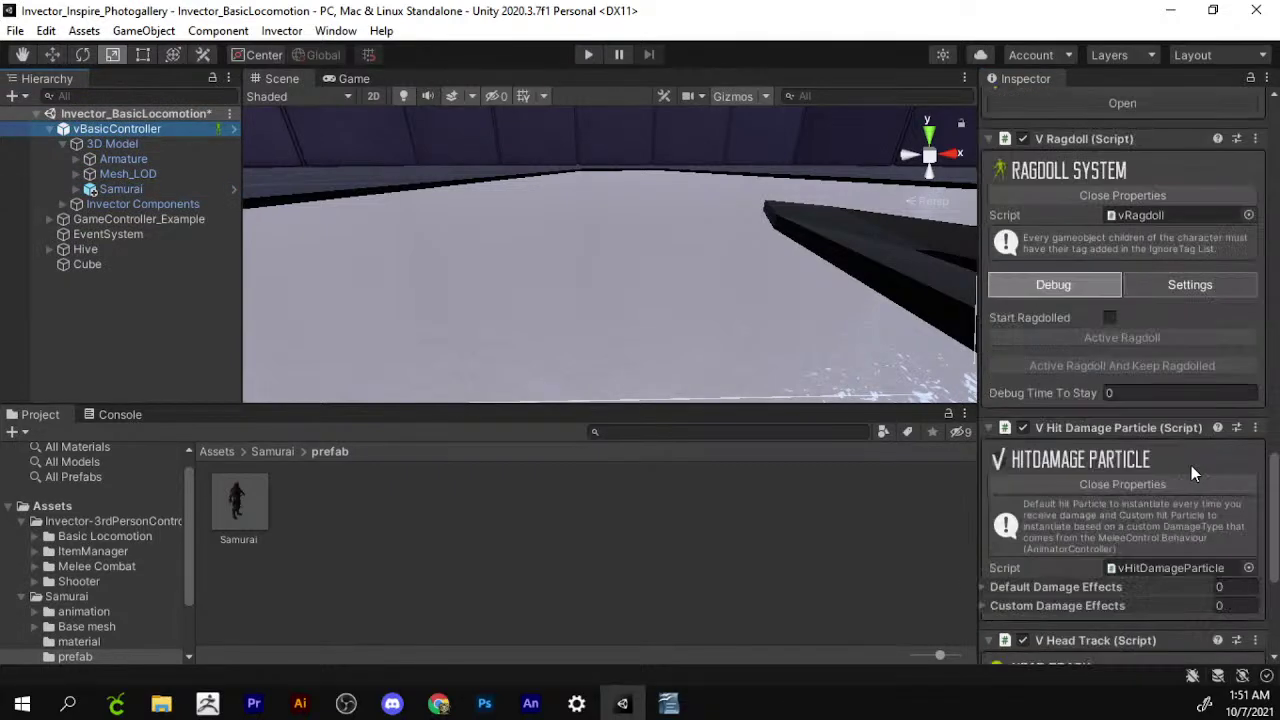
scroll(1190, 468, "down", 5)
scroll(1189, 470, "down", 3)
scroll(1195, 465, "up", 5)
scroll(1201, 461, "up", 5)
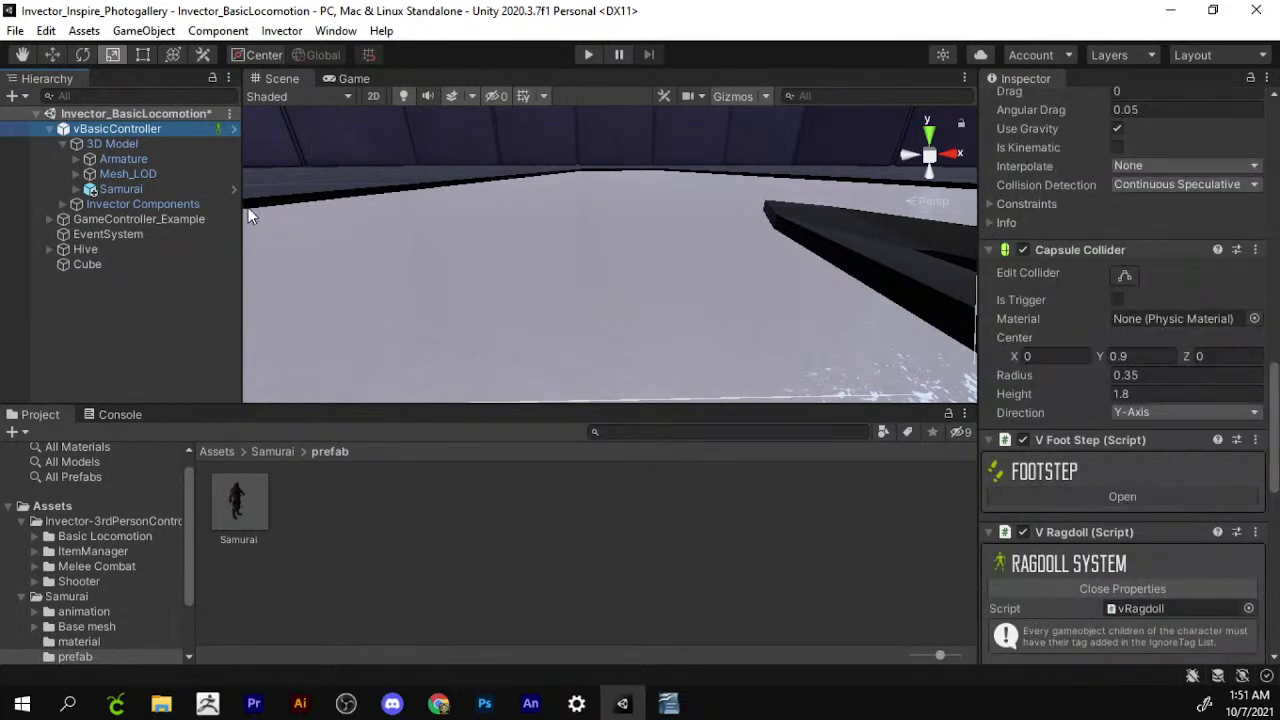
left_click(169, 147)
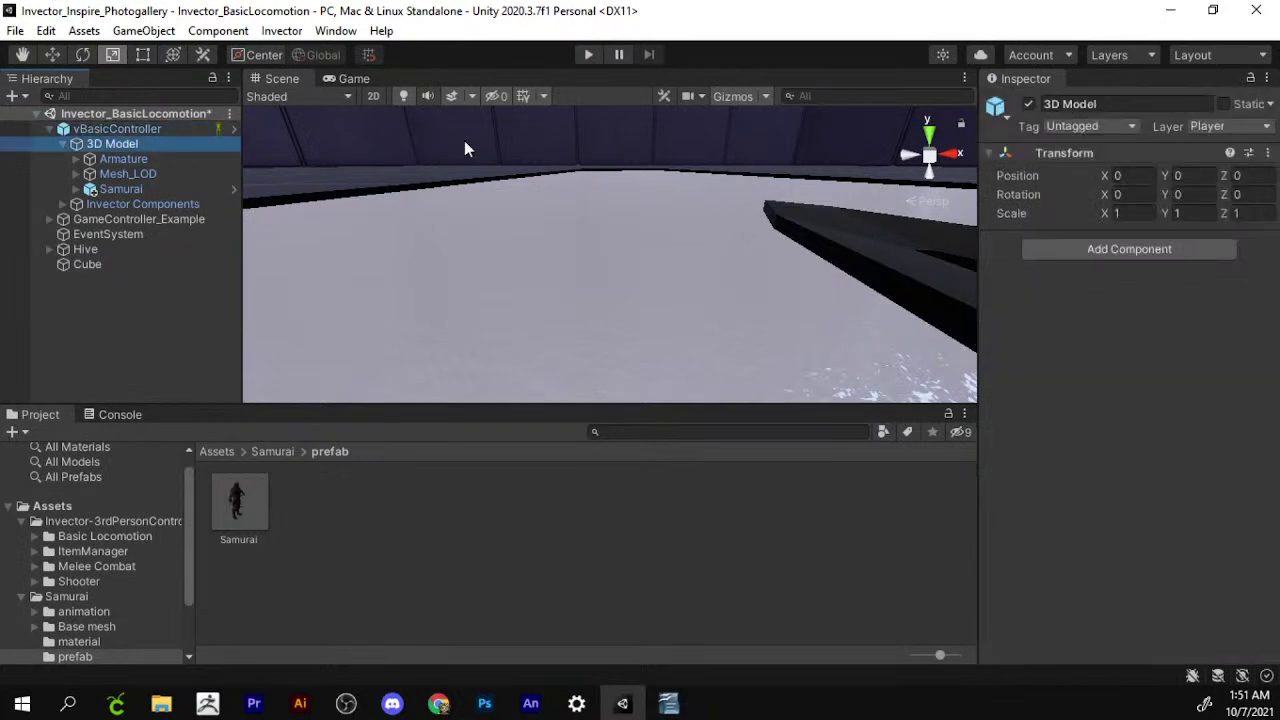
left_click(182, 131)
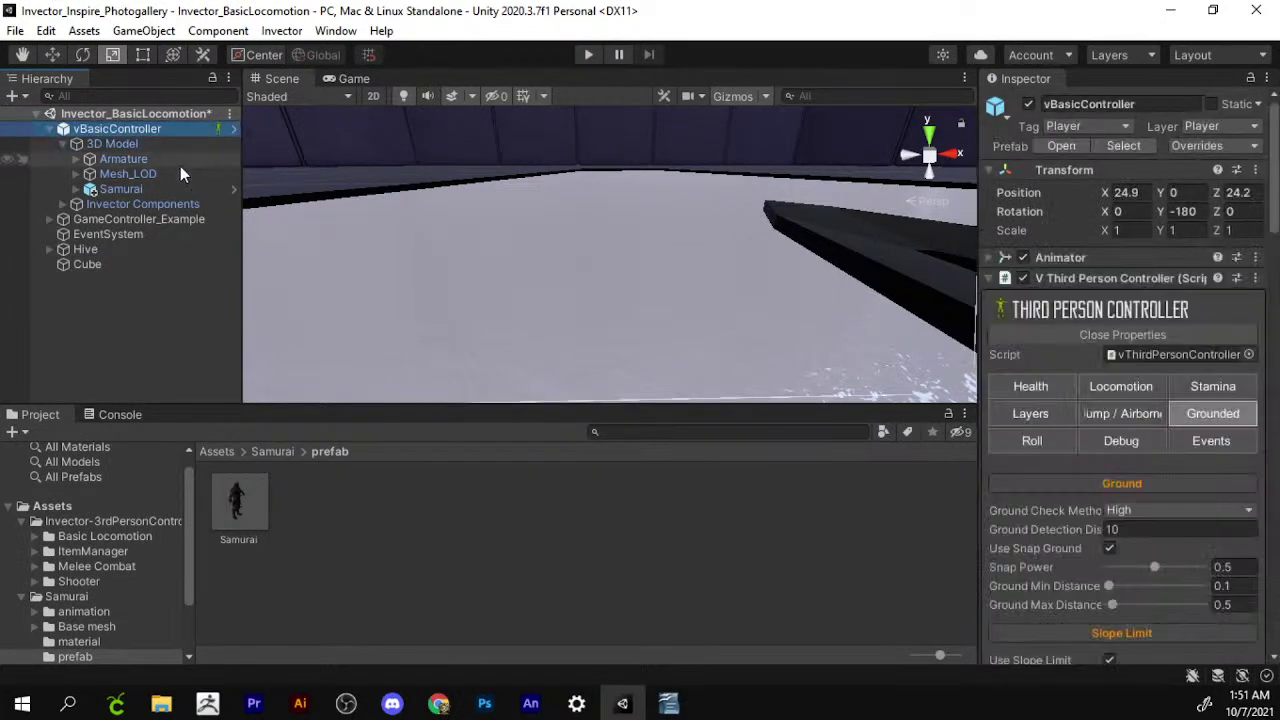
Frame the Armature in the Scene view, toggle it off and on, and open the Invector menu.
left_click(180, 162)
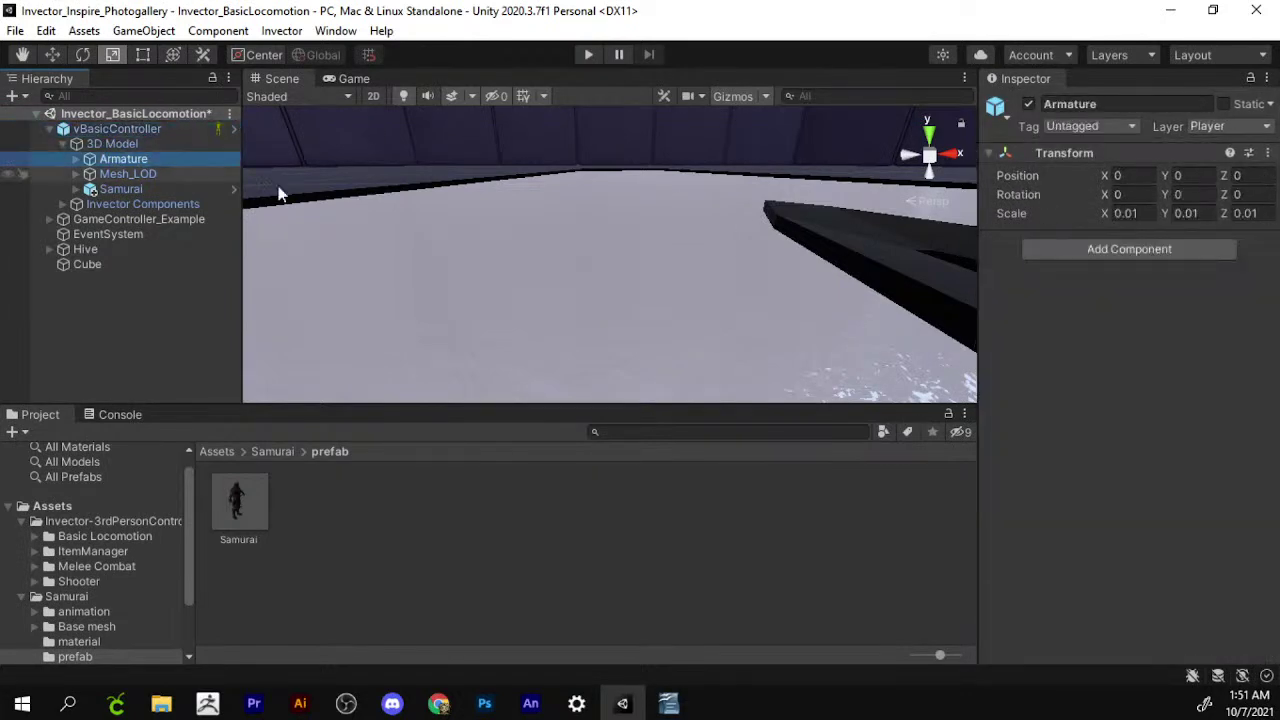
double_click(138, 162)
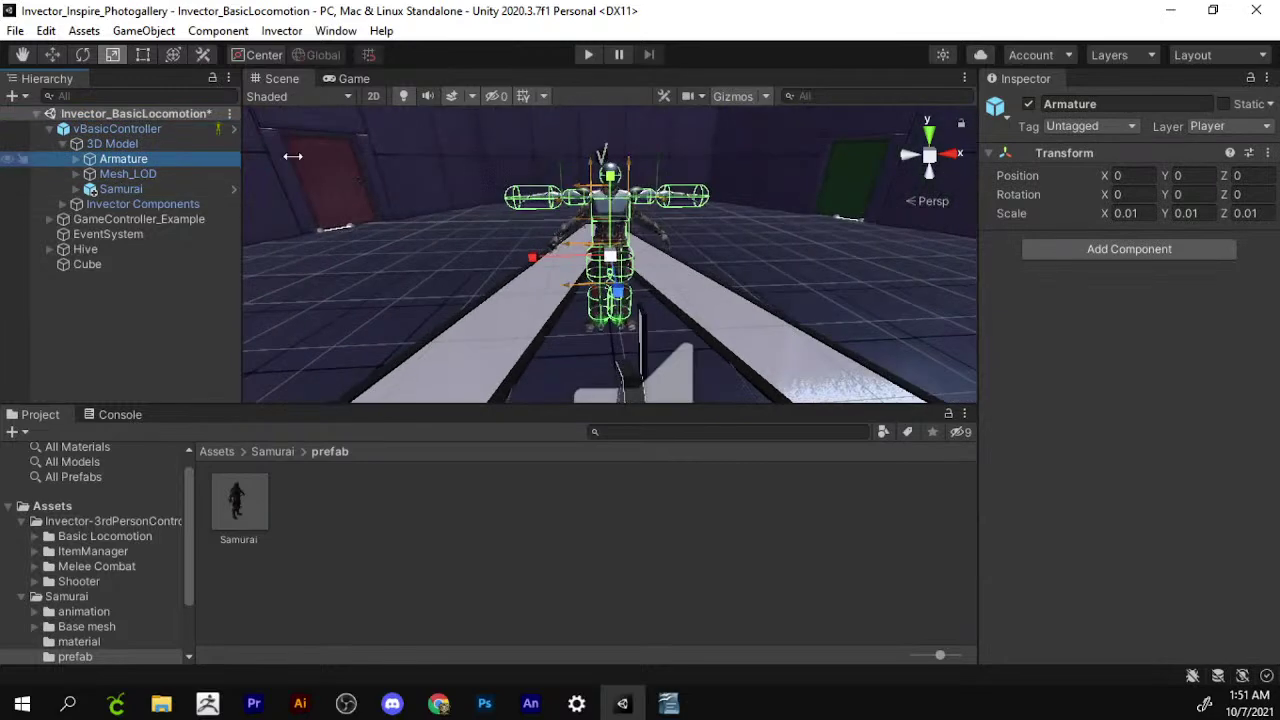
left_click(1029, 104)
left_click(1029, 104)
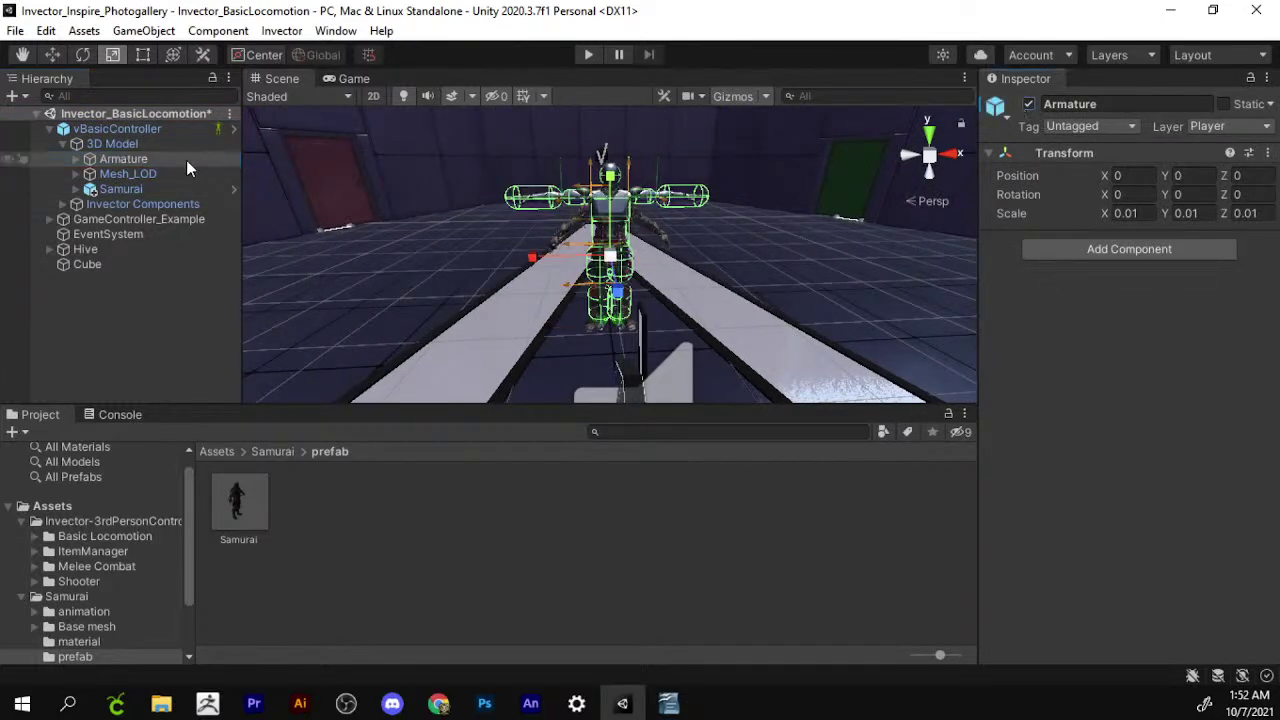
left_click(282, 33)
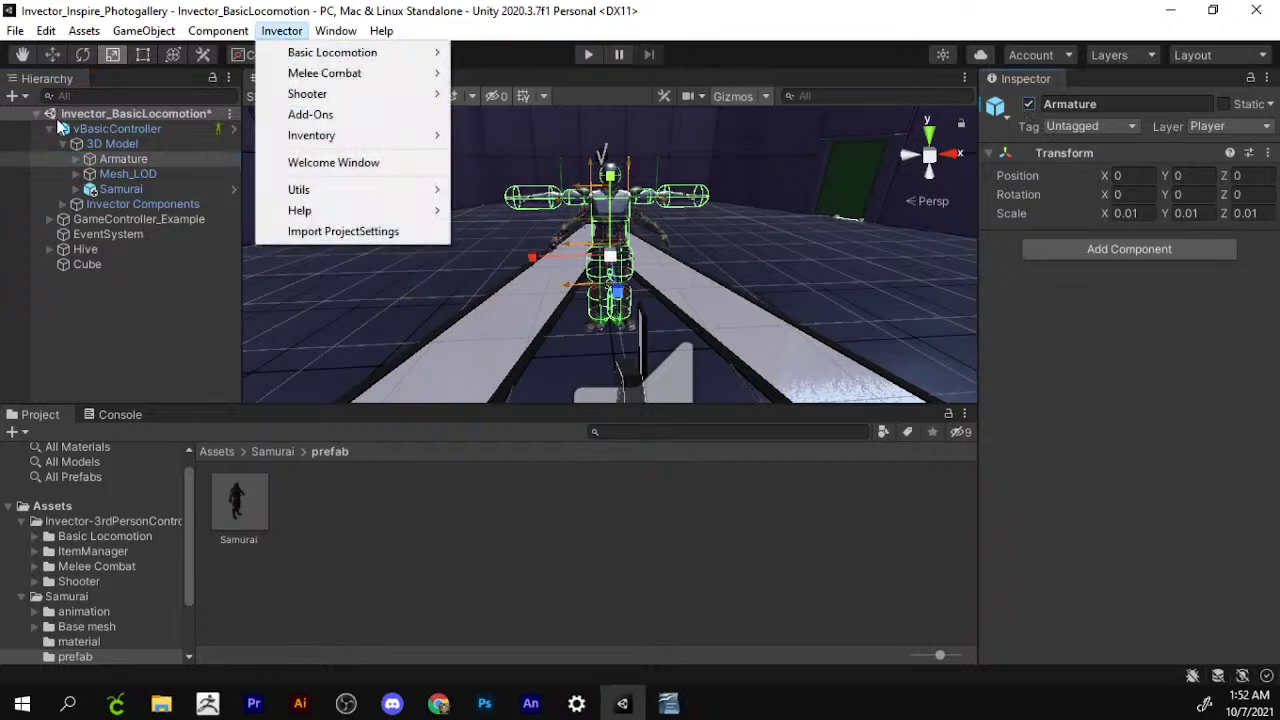
Try the Samurai prefab in Invector's Character Creator for a basic controller, then close it.
left_click(62, 115)
left_click(282, 31)
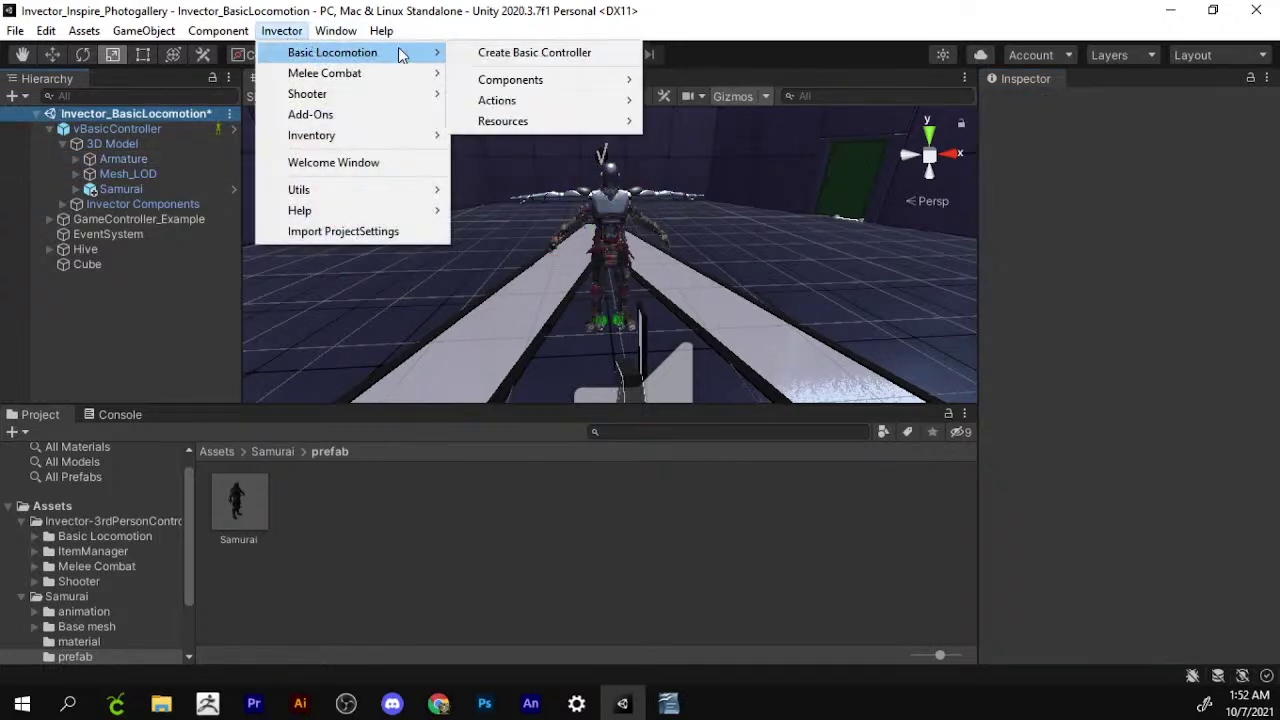
left_click(534, 56)
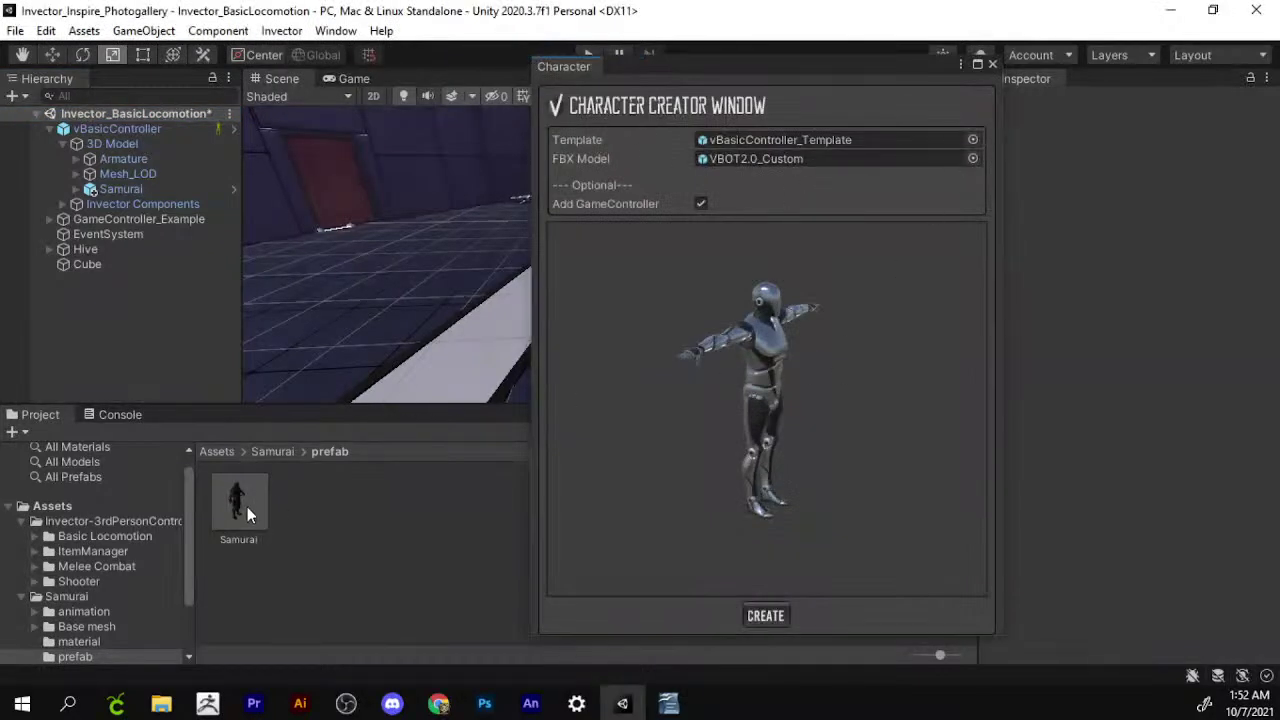
mouse_move(247, 507)
left_mouse_down()
mouse_move(992, 130)
mouse_move(902, 138)
left_mouse_up()
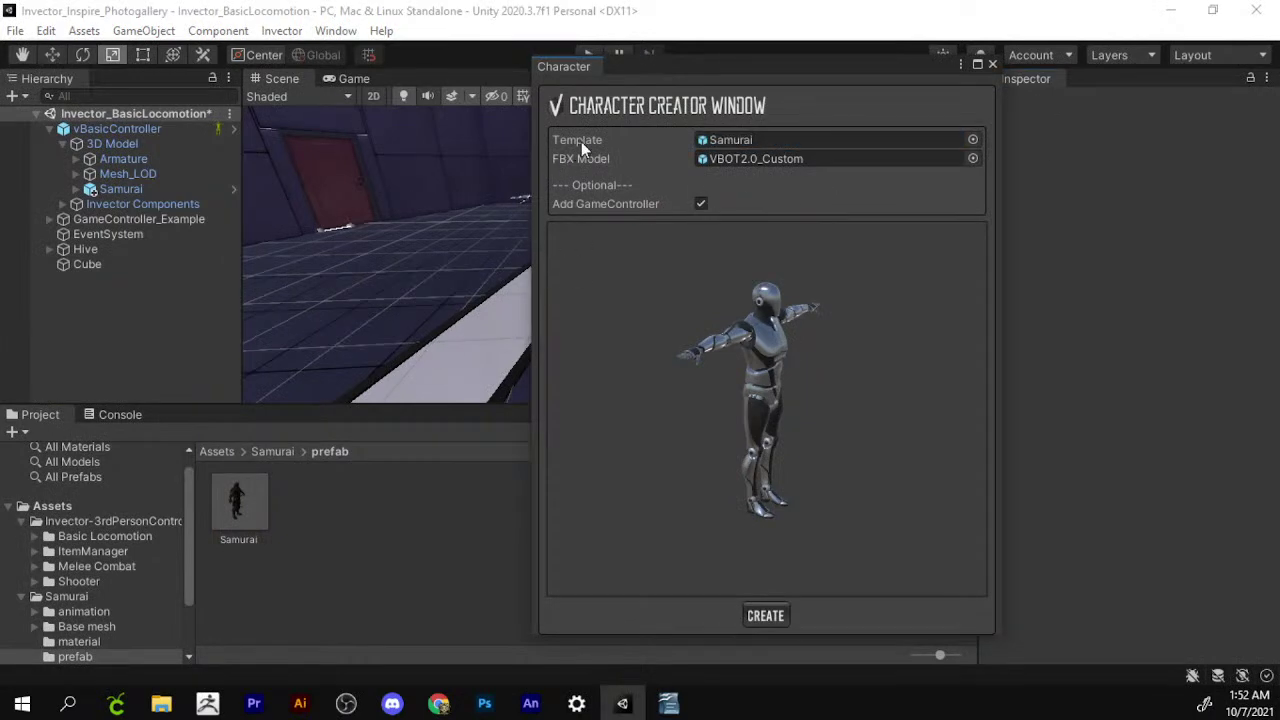
left_click(46, 30)
left_click(53, 49)
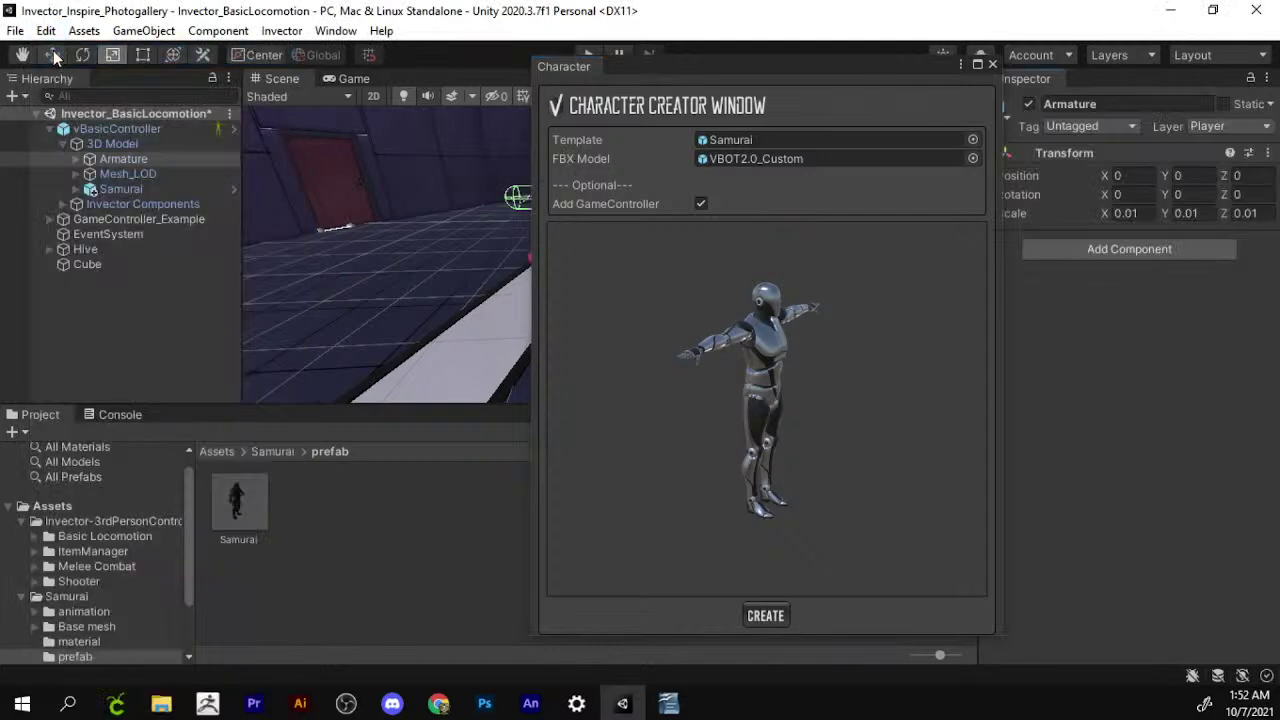
left_click(992, 66)
Reopen the Character Creator and assign the Samurai prefab as its FBX Model.
left_click(282, 30)
mouse_move(332, 52)
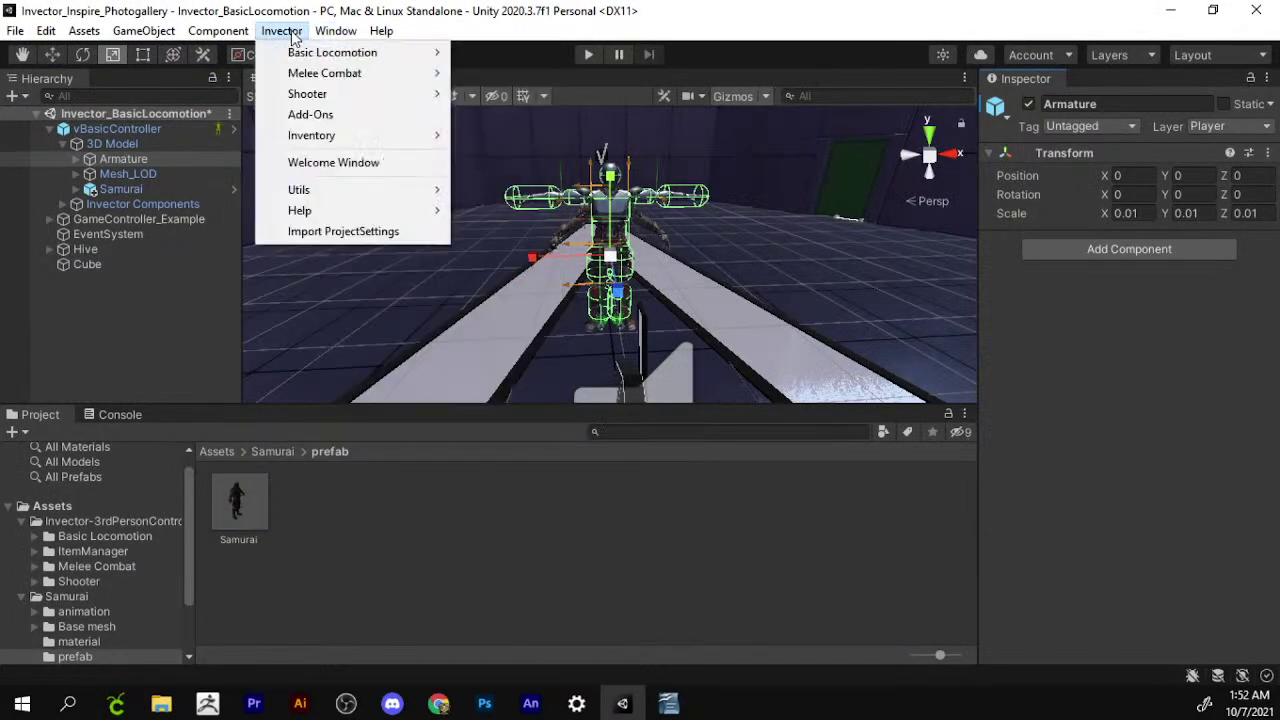
left_click(514, 49)
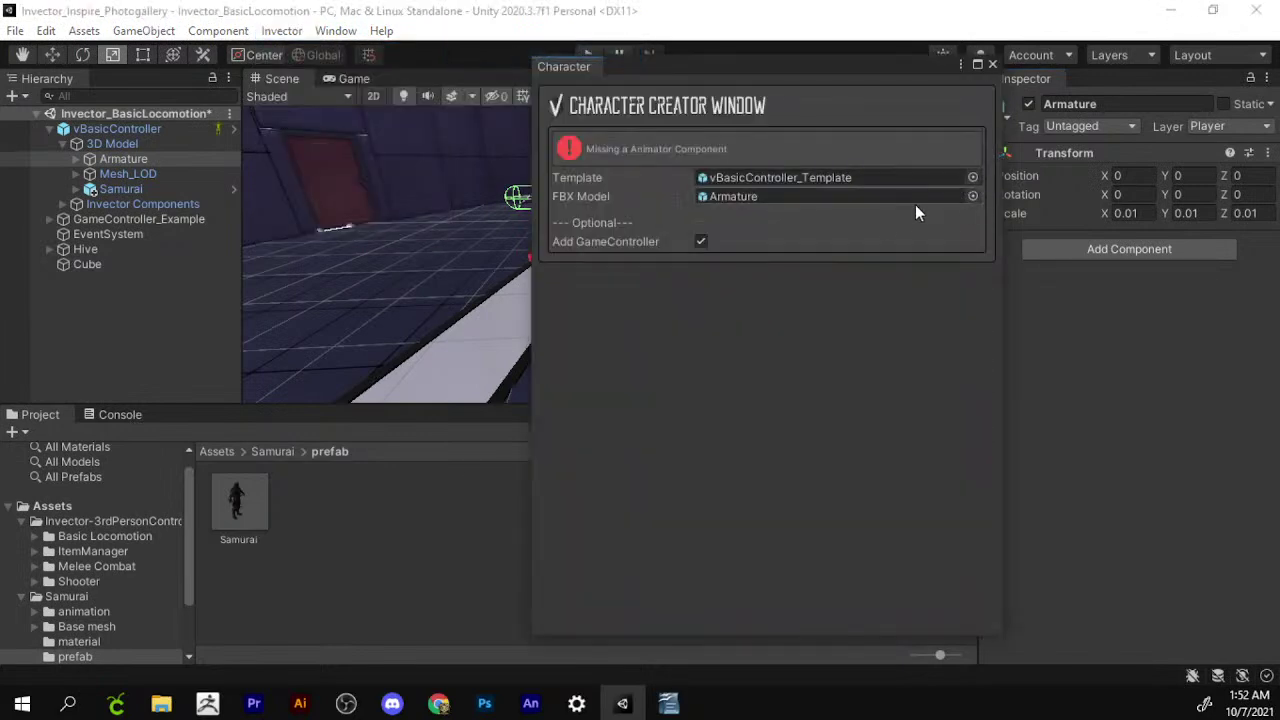
left_click_drag(238, 502, 755, 200)
left_click(237, 495)
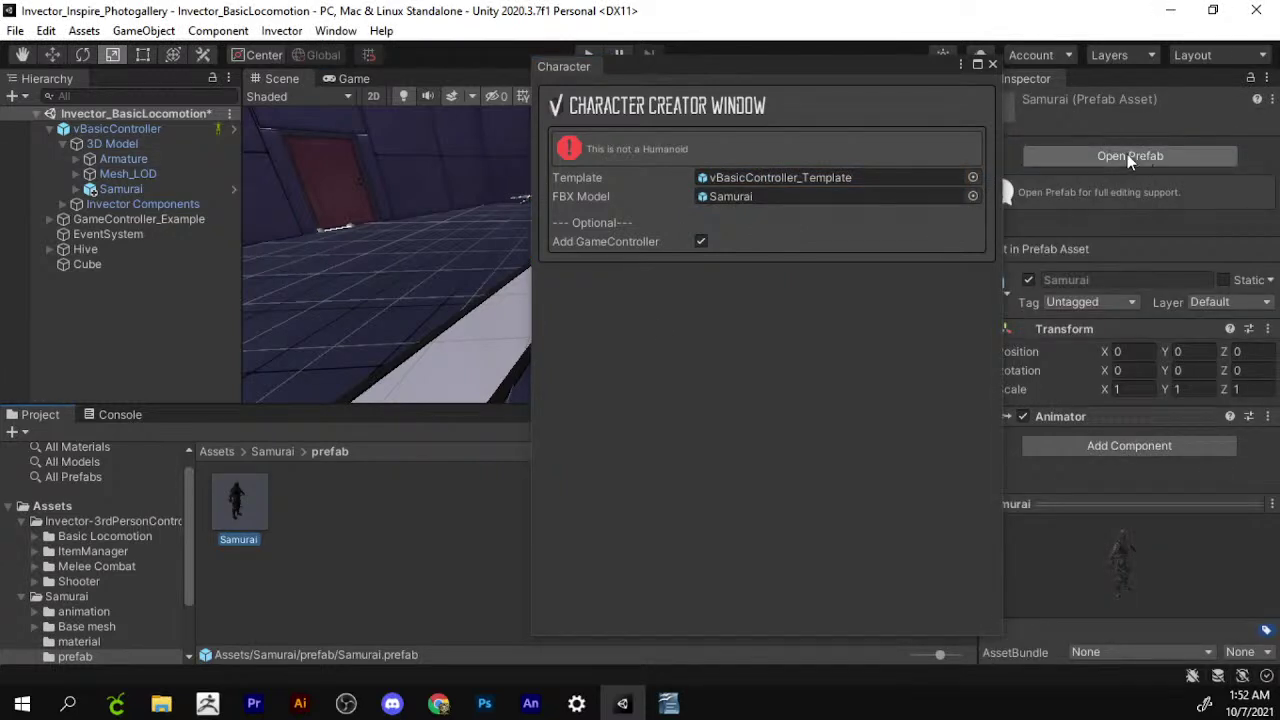
left_click_drag(920, 75, 762, 72)
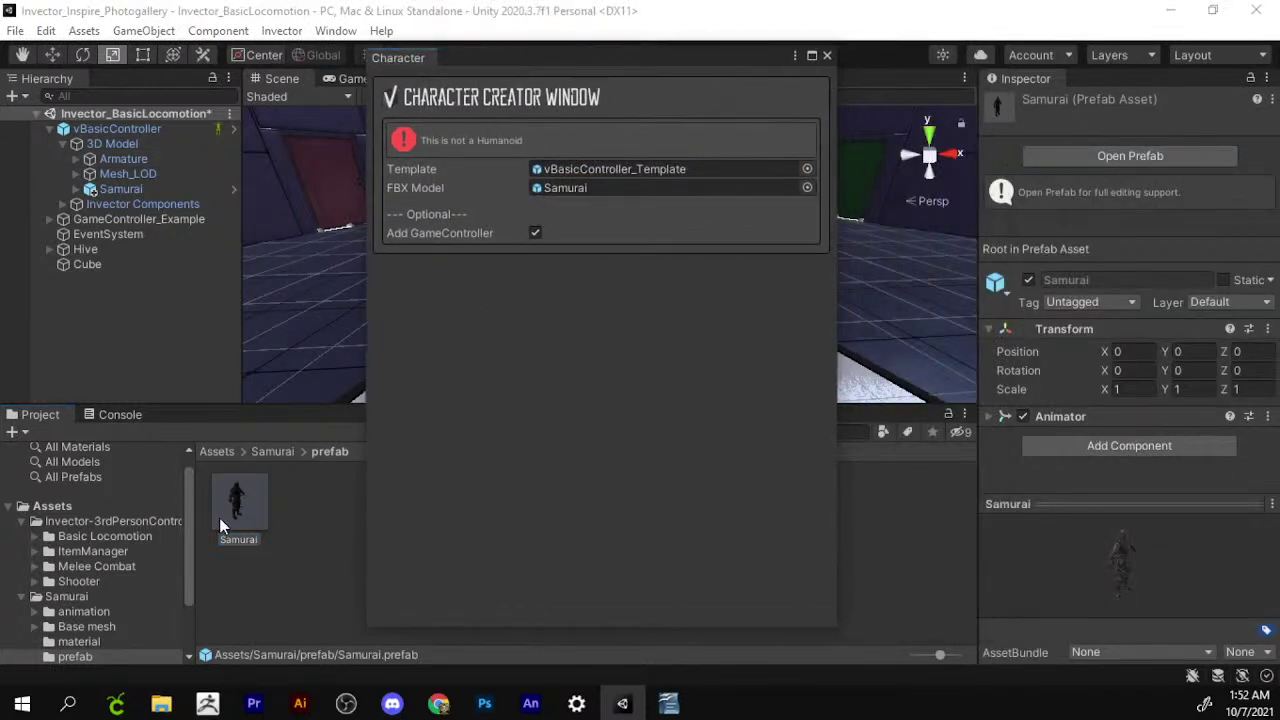
Assign the Samurai Base mesh as the Character Creator's FBX Model.
left_click(111, 625)
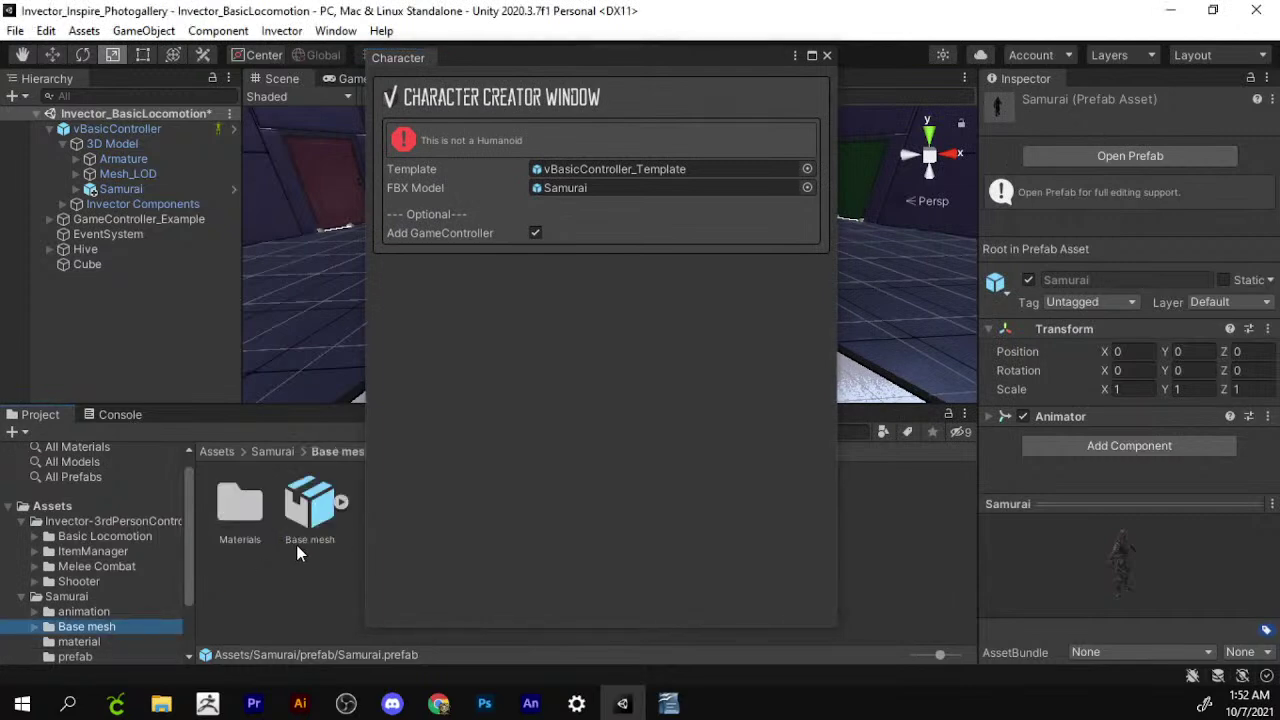
left_click_drag(316, 499, 687, 179)
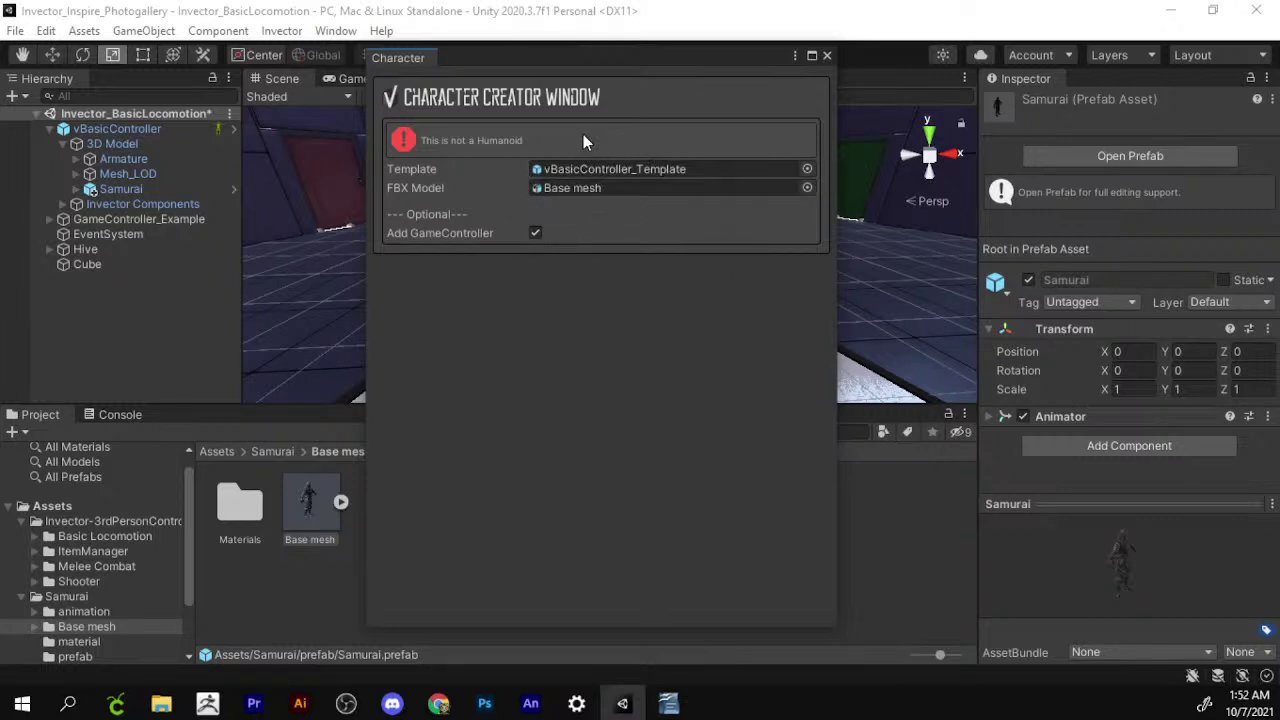
left_click_drag(296, 517, 616, 190)
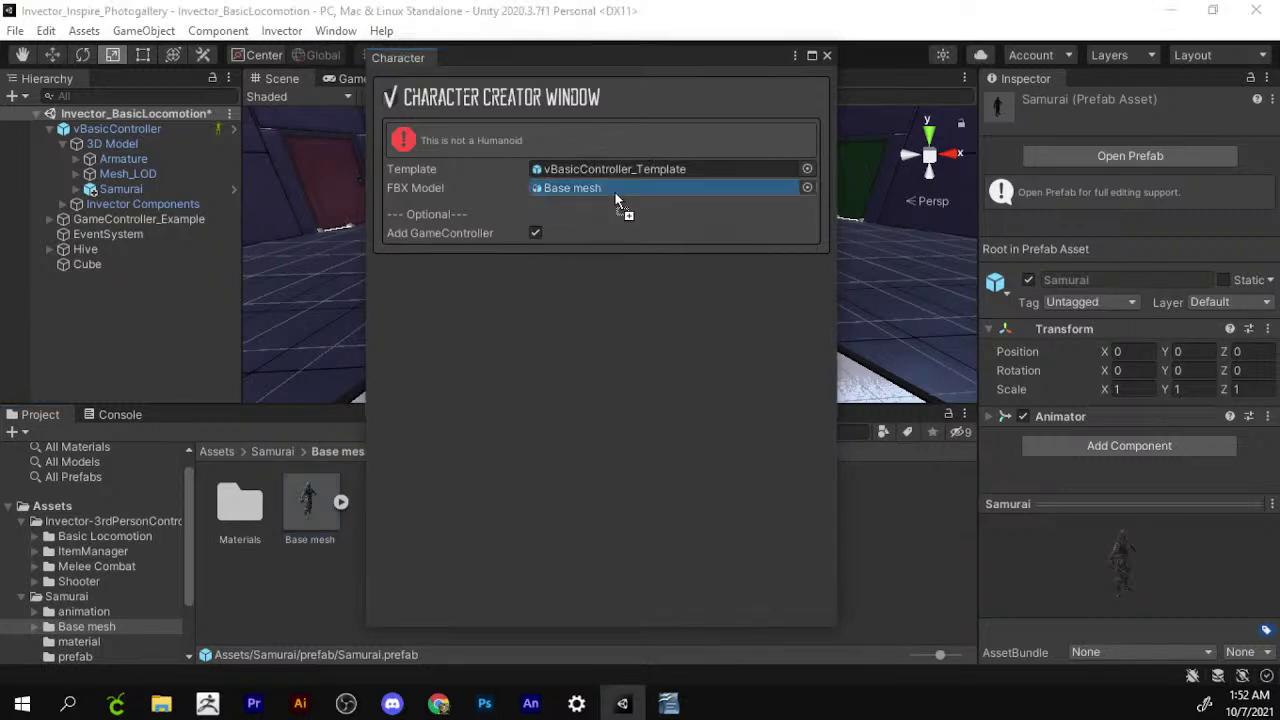
Open the Samurai prefab and browse to Assets > Invector > Shooter > 3DModels.
left_click(1110, 160)
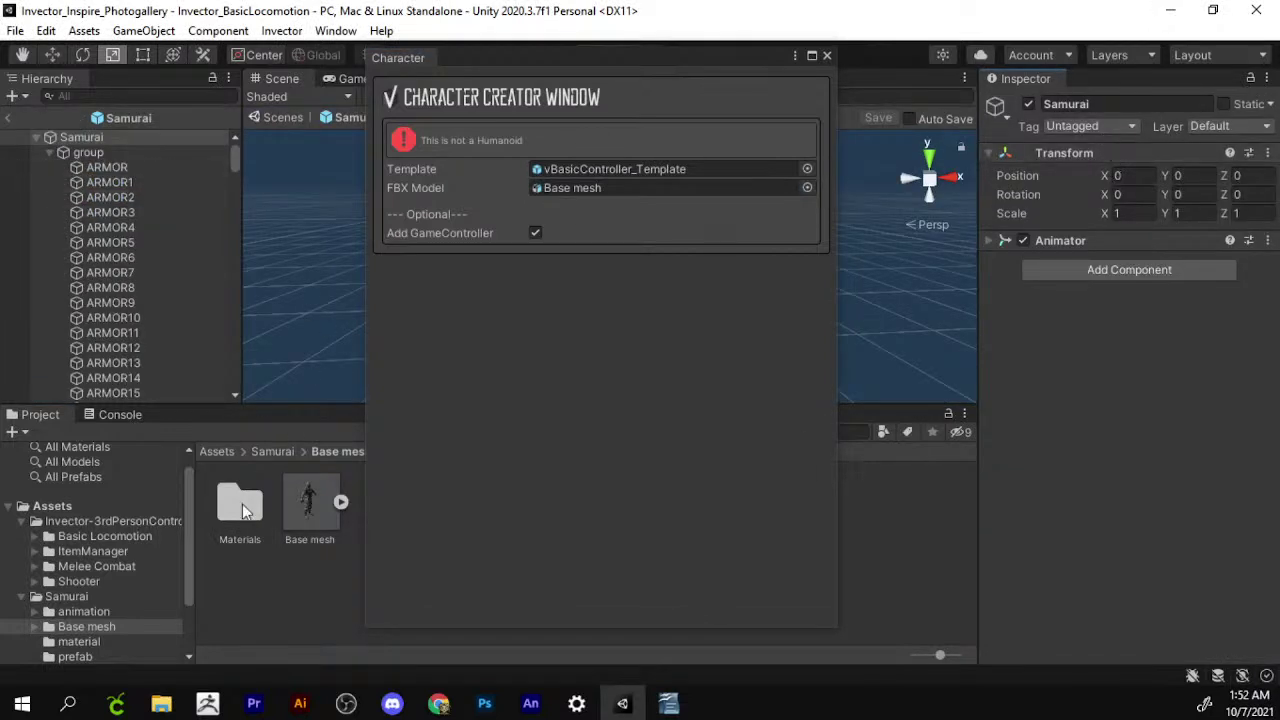
left_click(91, 652)
left_click(104, 581)
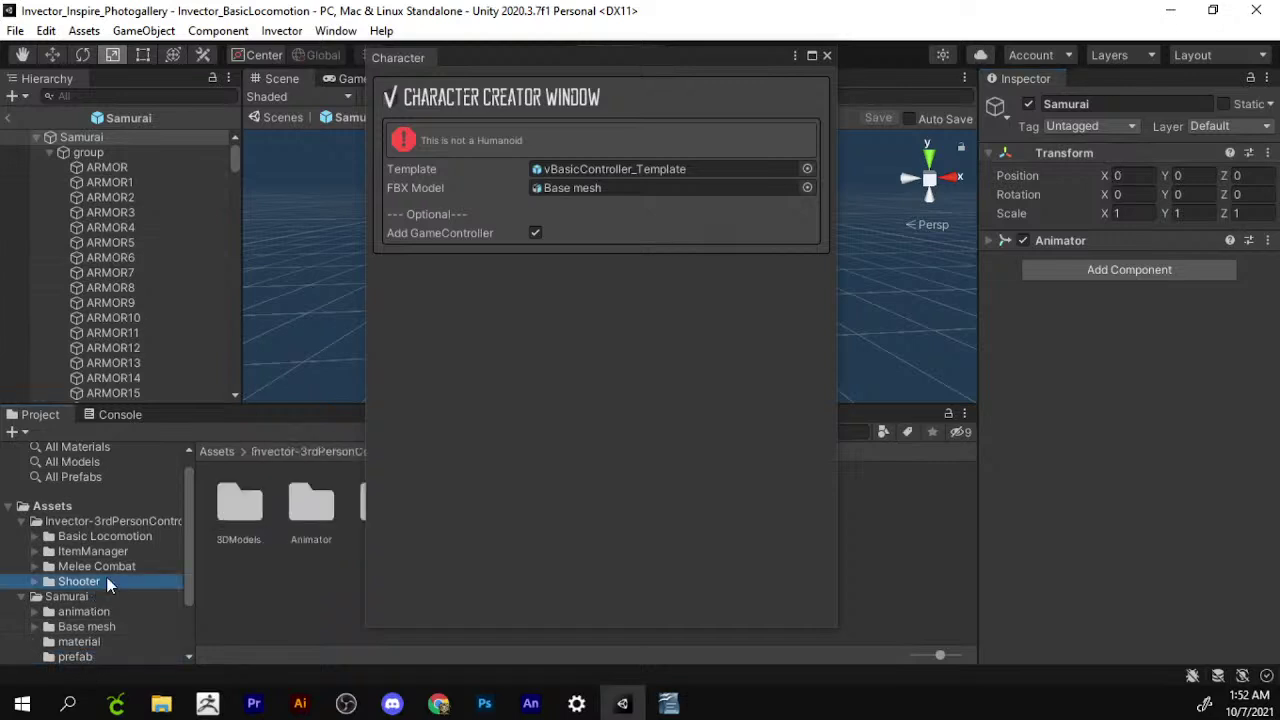
double_click(239, 505)
mouse_move(472, 67)
left_mouse_down()
mouse_move(566, 51)
mouse_move(858, 73)
left_mouse_up()
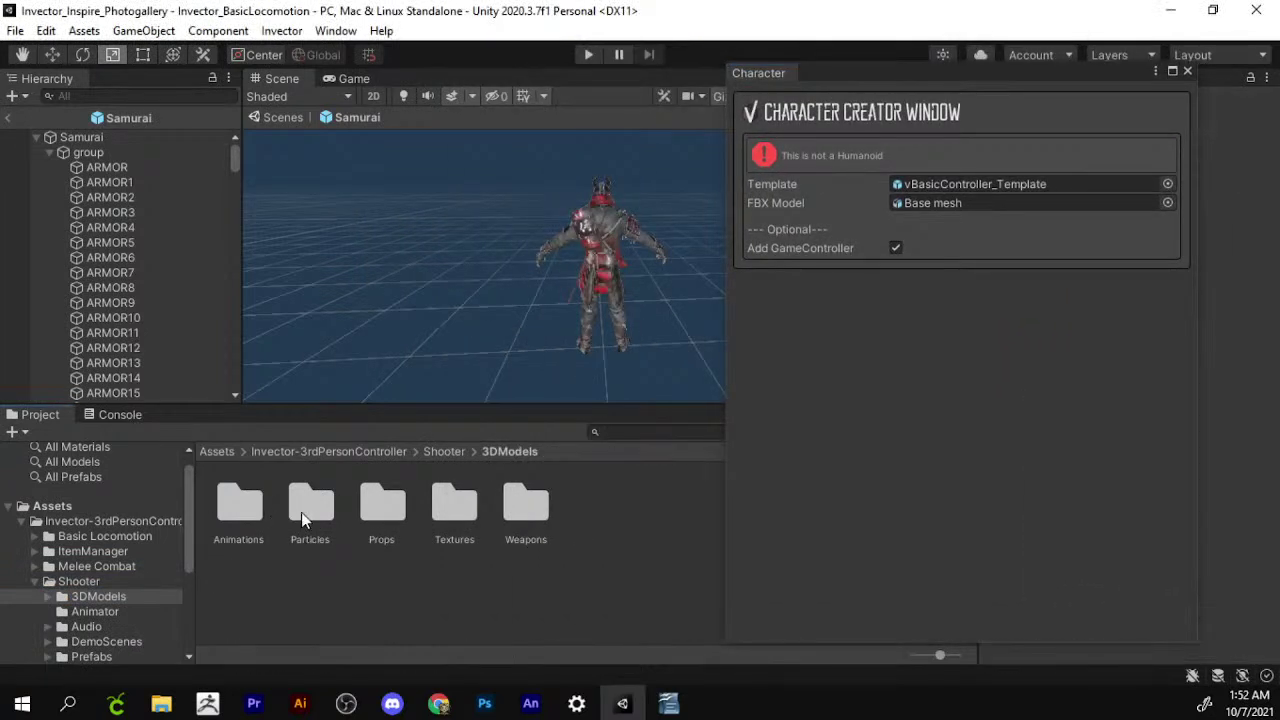
Browse the Samurai animation and Base mesh folders and expand Base mesh's sub-assets.
left_click(121, 584)
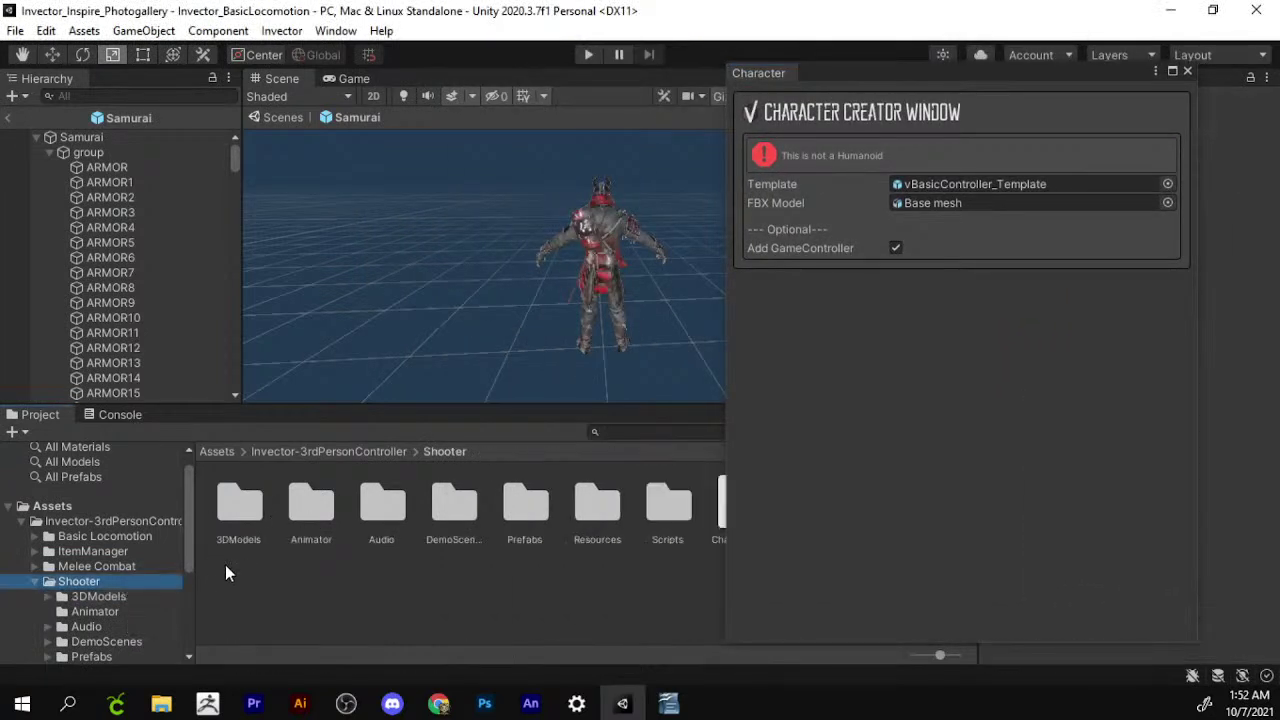
left_click(36, 583)
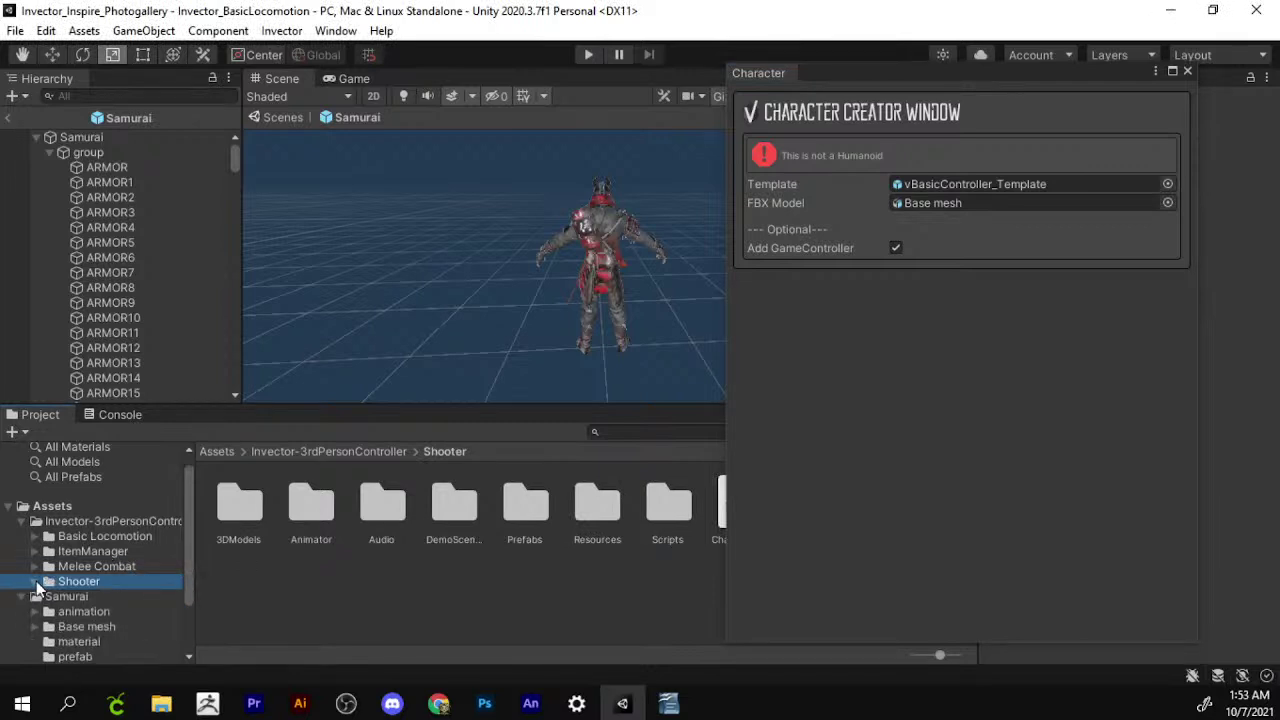
left_click(78, 613)
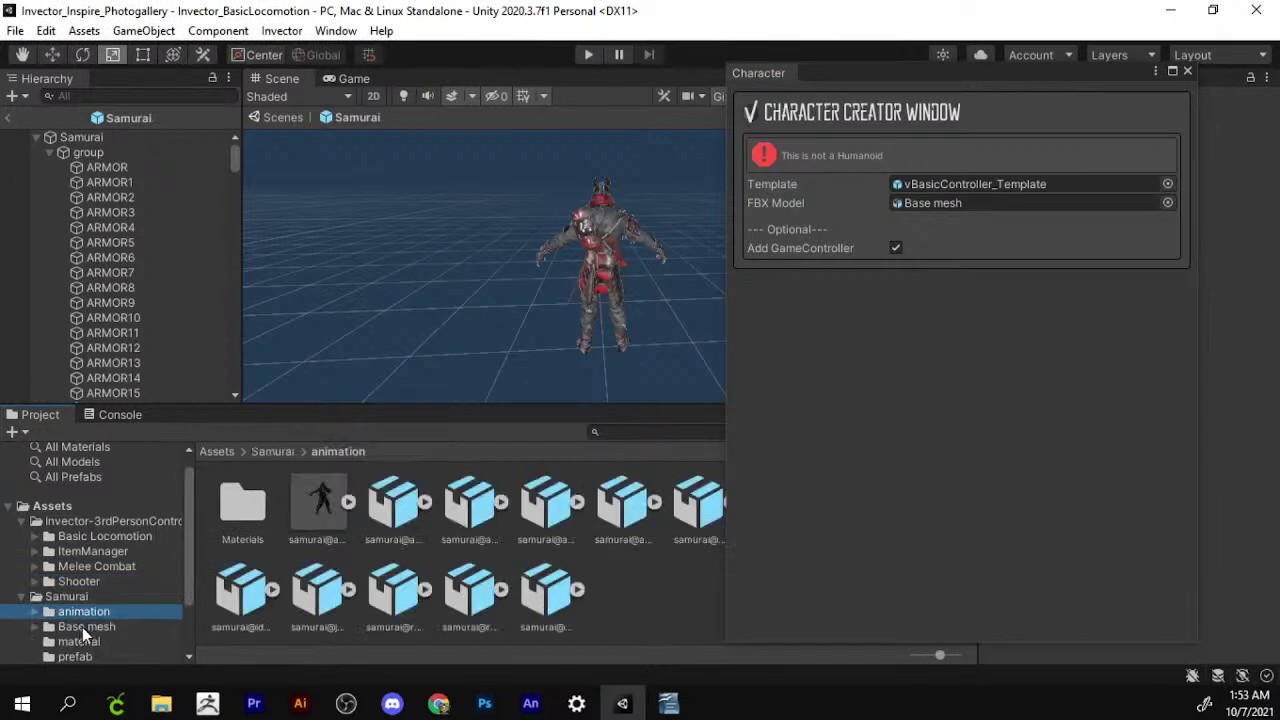
left_click(82, 627)
left_click(341, 503)
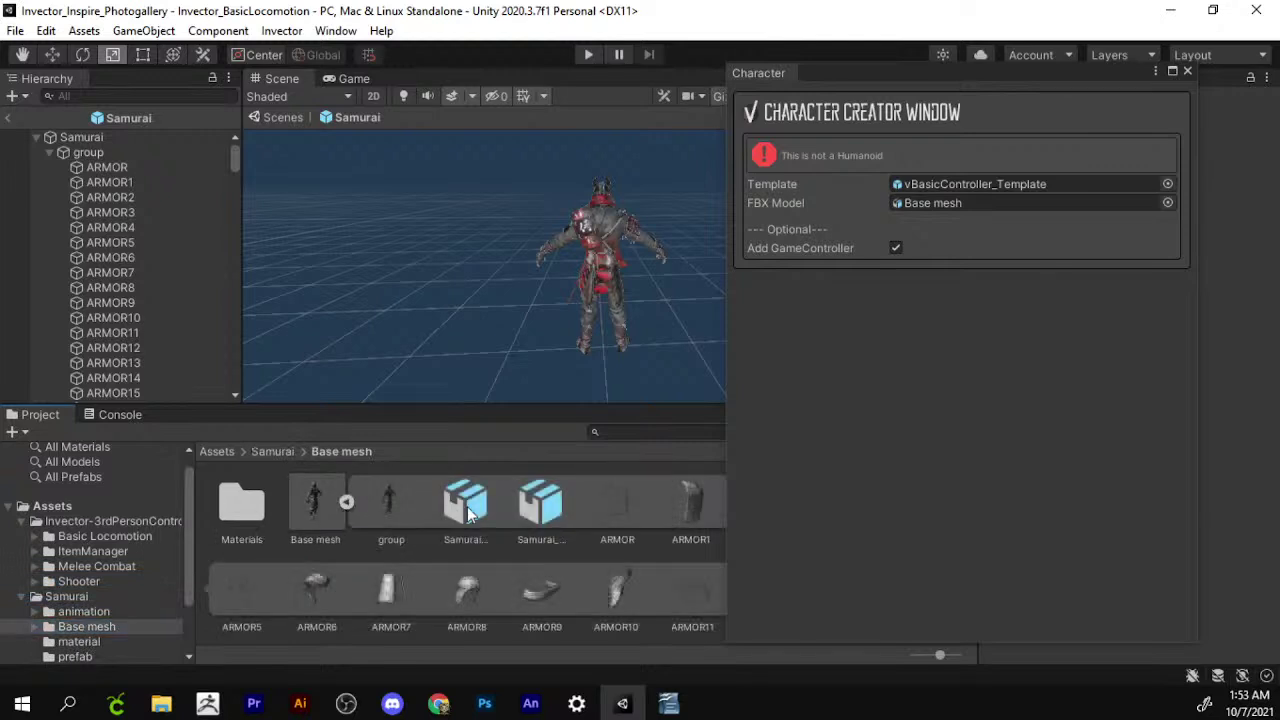
scroll(561, 500, "down", 2)
scroll(552, 541, "down", 2)
scroll(559, 549, "down", 2)
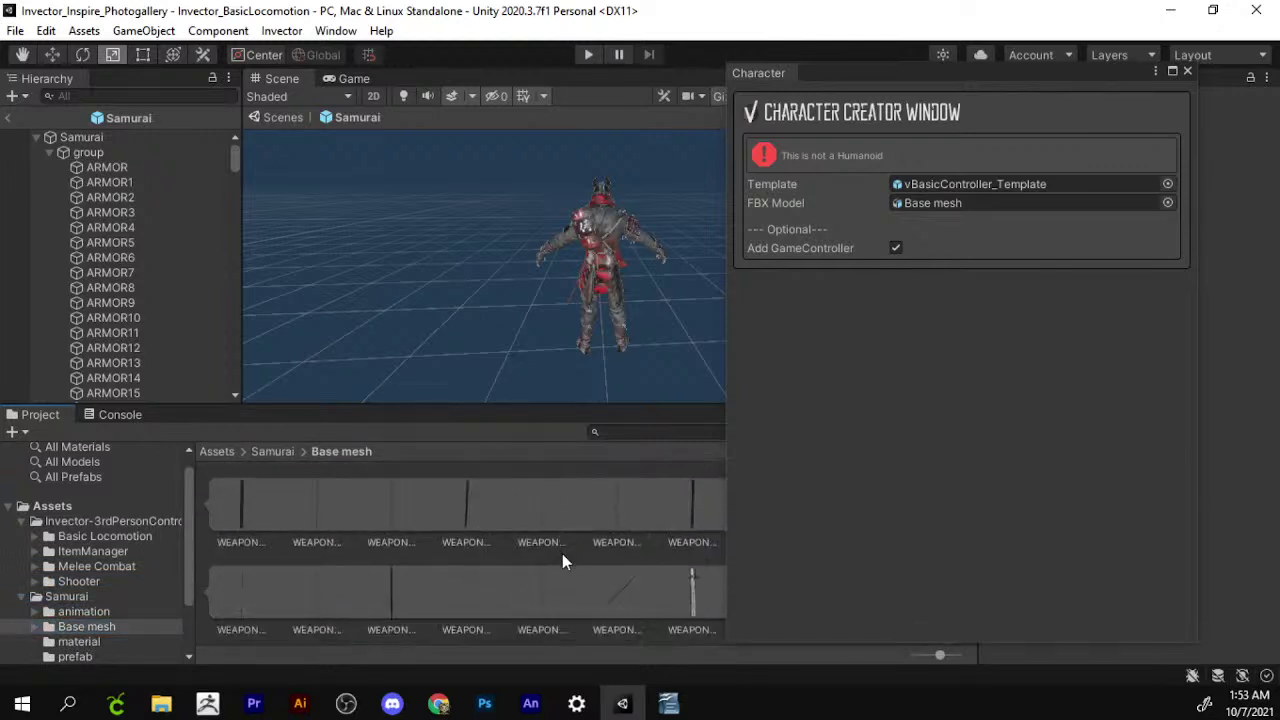
scroll(562, 553, "up", 3)
scroll(583, 523, "up", 3)
scroll(600, 520, "down", 3)
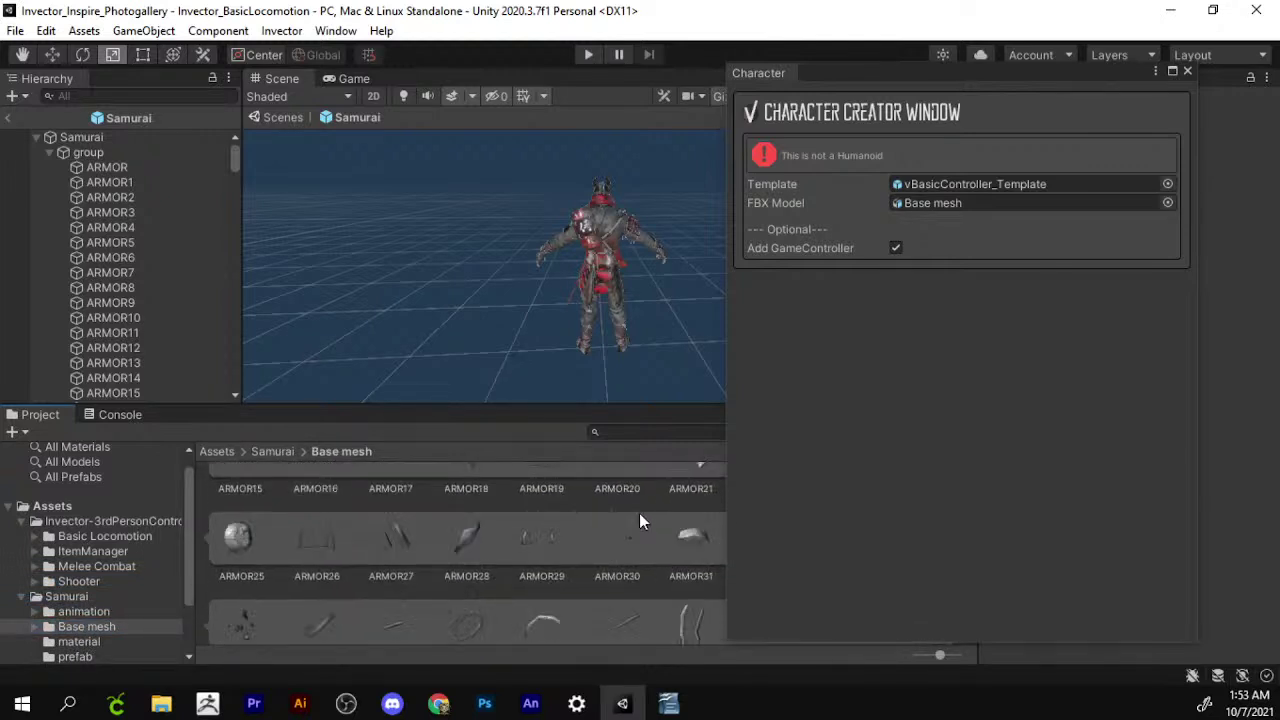
Inspect the Base mesh avatar and Take 001 clip, repositioning the Character Creator.
left_click(861, 67)
mouse_move(905, 88)
left_mouse_down()
mouse_move(329, 75)
mouse_move(271, 58)
left_mouse_up()
scroll(636, 620, "down", 3)
scroll(650, 640, "down", 3)
scroll(660, 600, "down", 1)
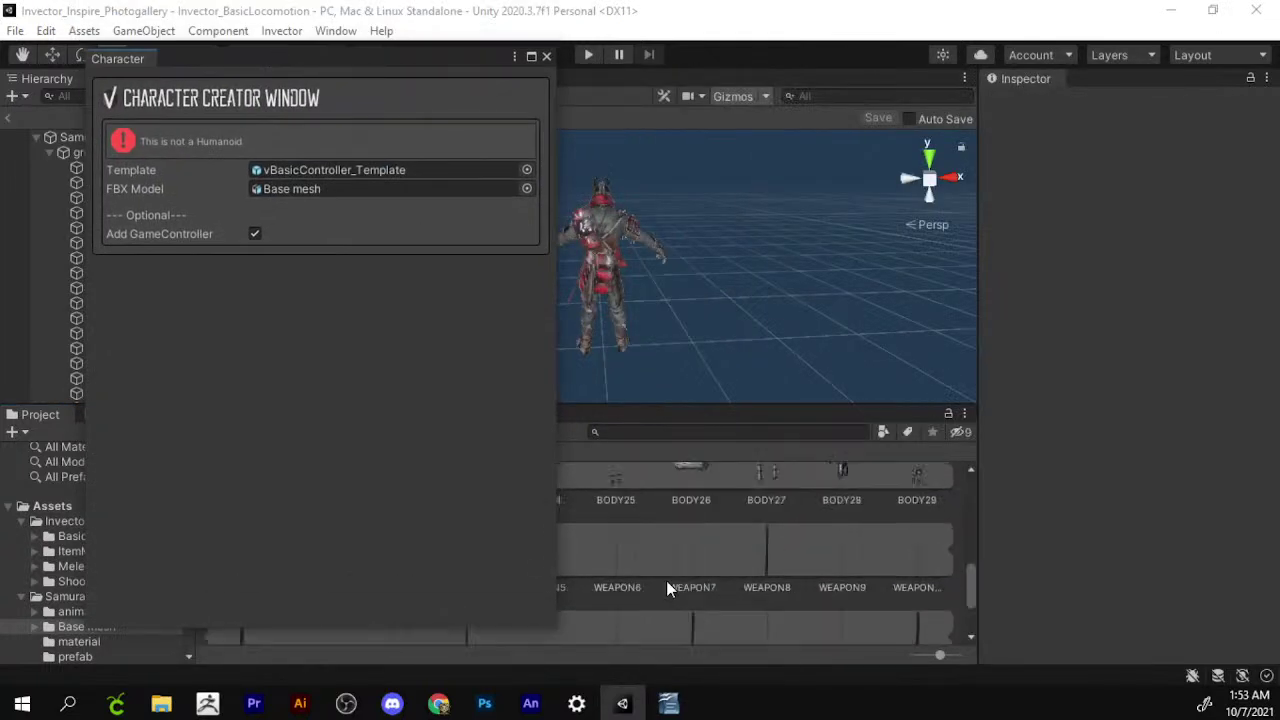
left_click(842, 605)
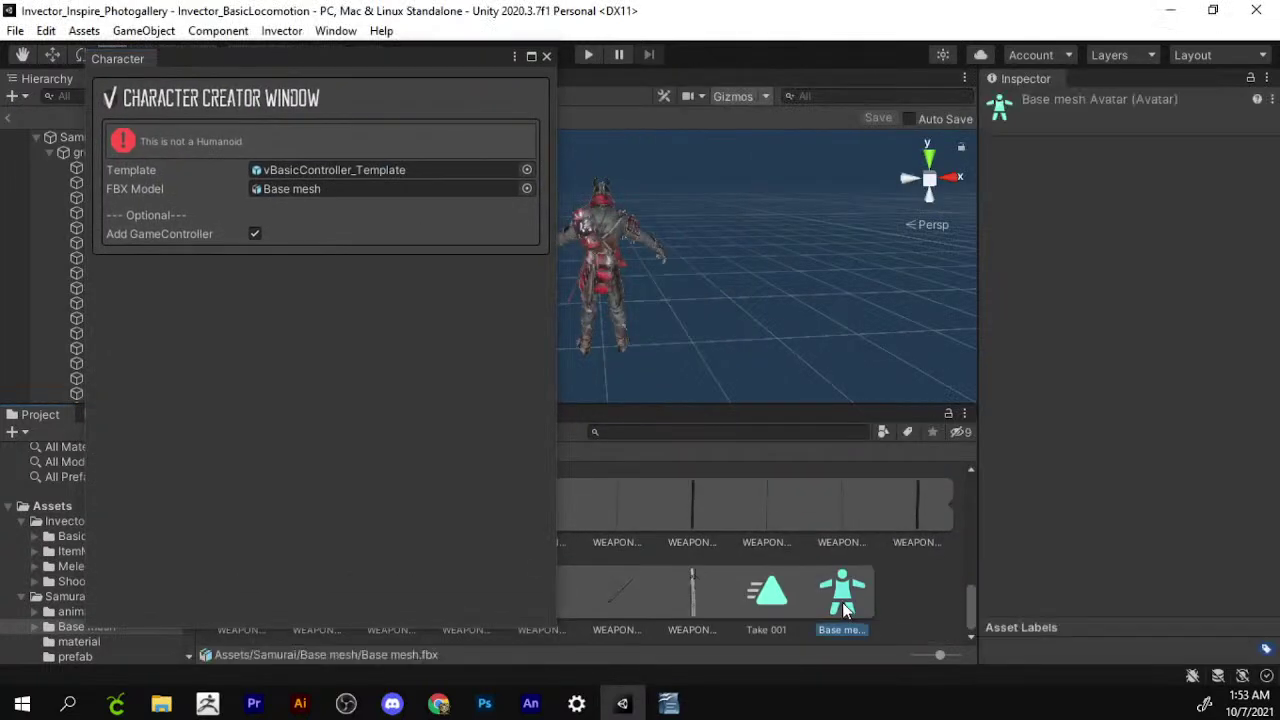
left_click(781, 604)
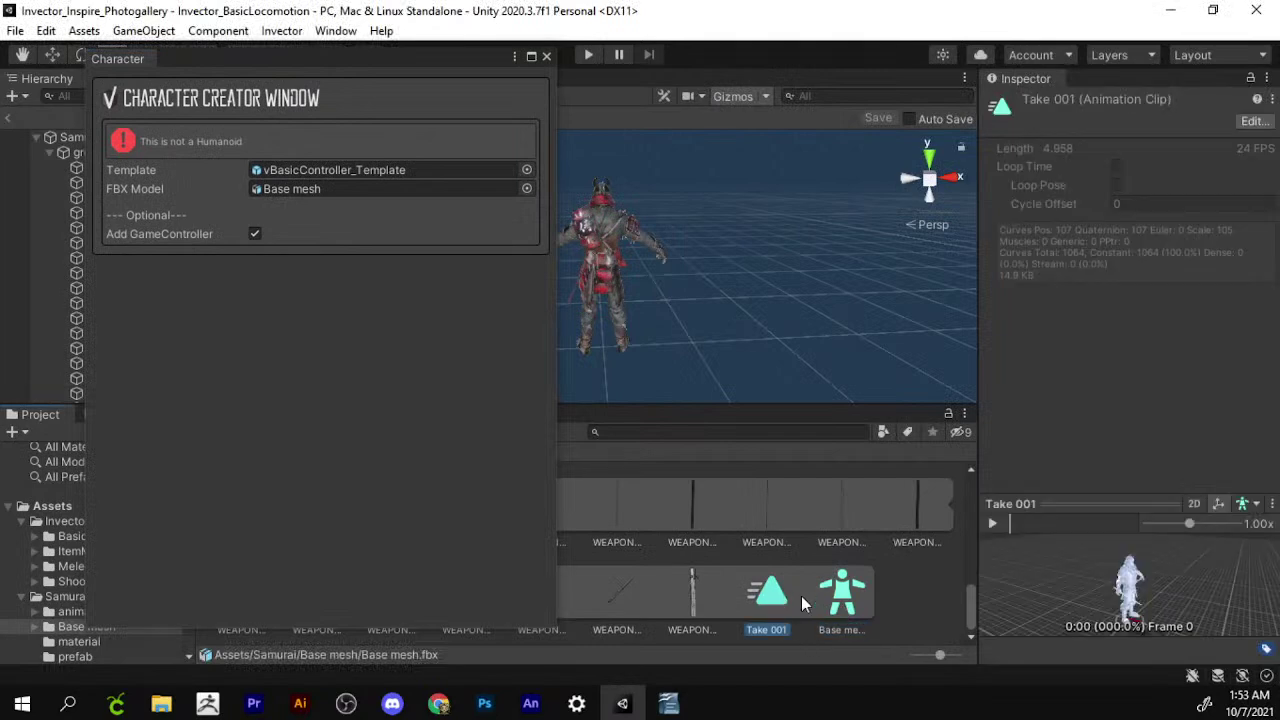
left_click(862, 594)
left_click_drag(465, 48, 452, 120)
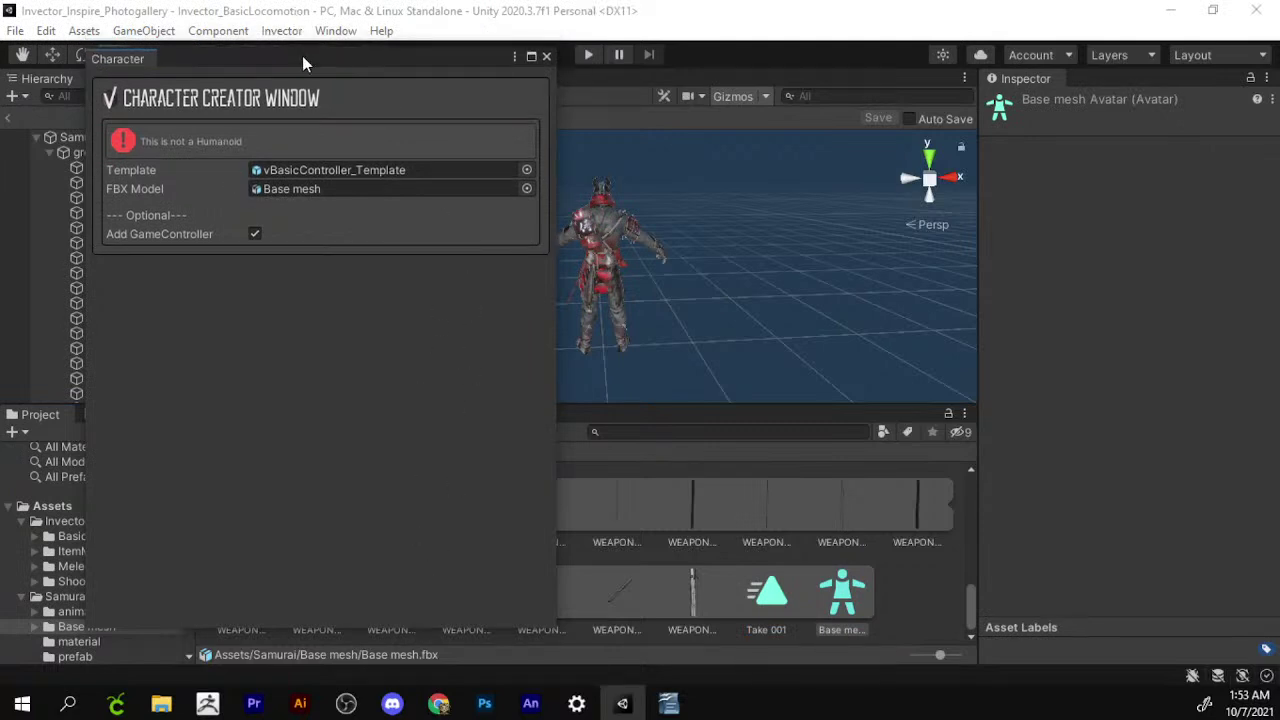
left_click_drag(302, 57, 988, 115)
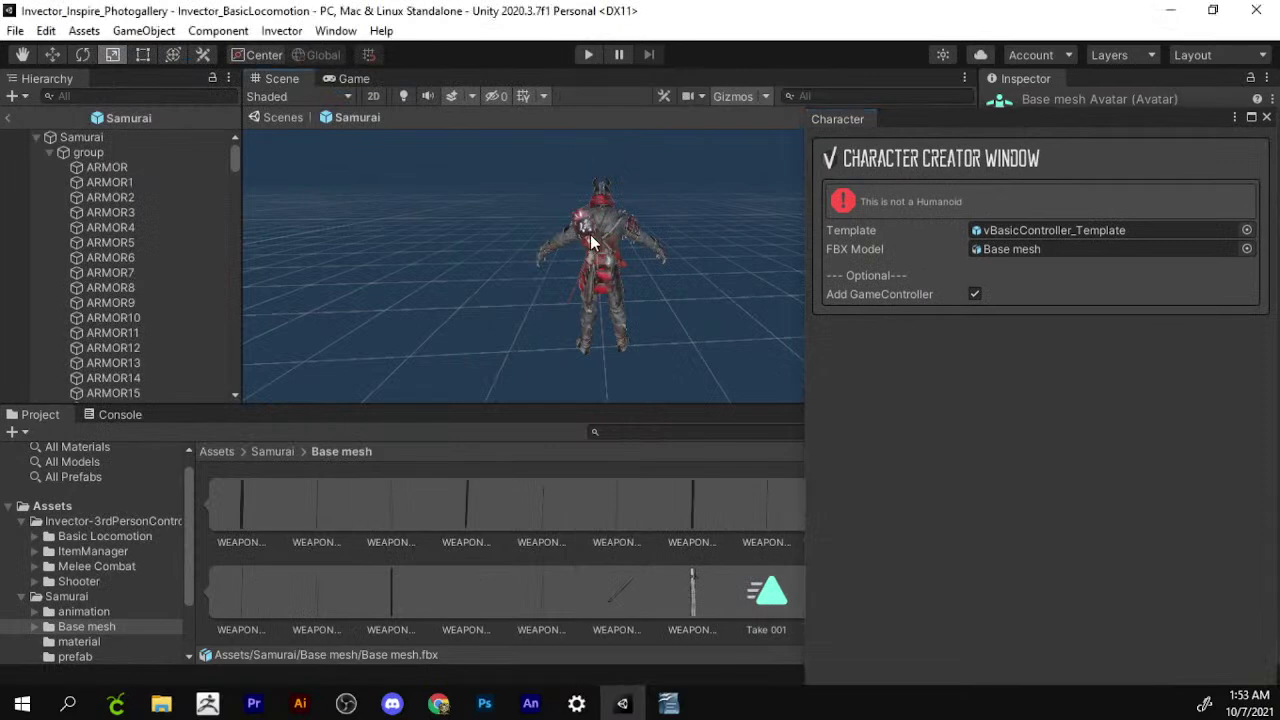
Select ARMOR3, list the Samurai folder's Animation controller, and close the Character Creator.
left_click(581, 238)
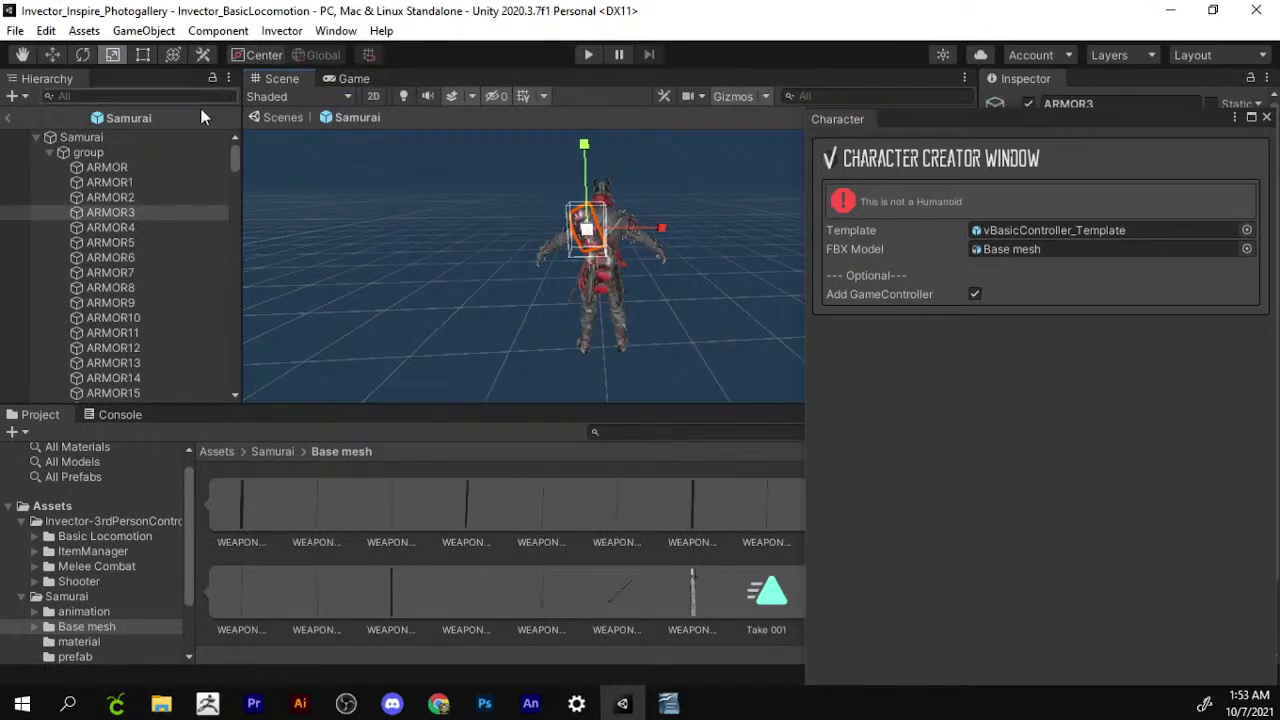
scroll(113, 612, "down", 2)
scroll(113, 612, "down", 1)
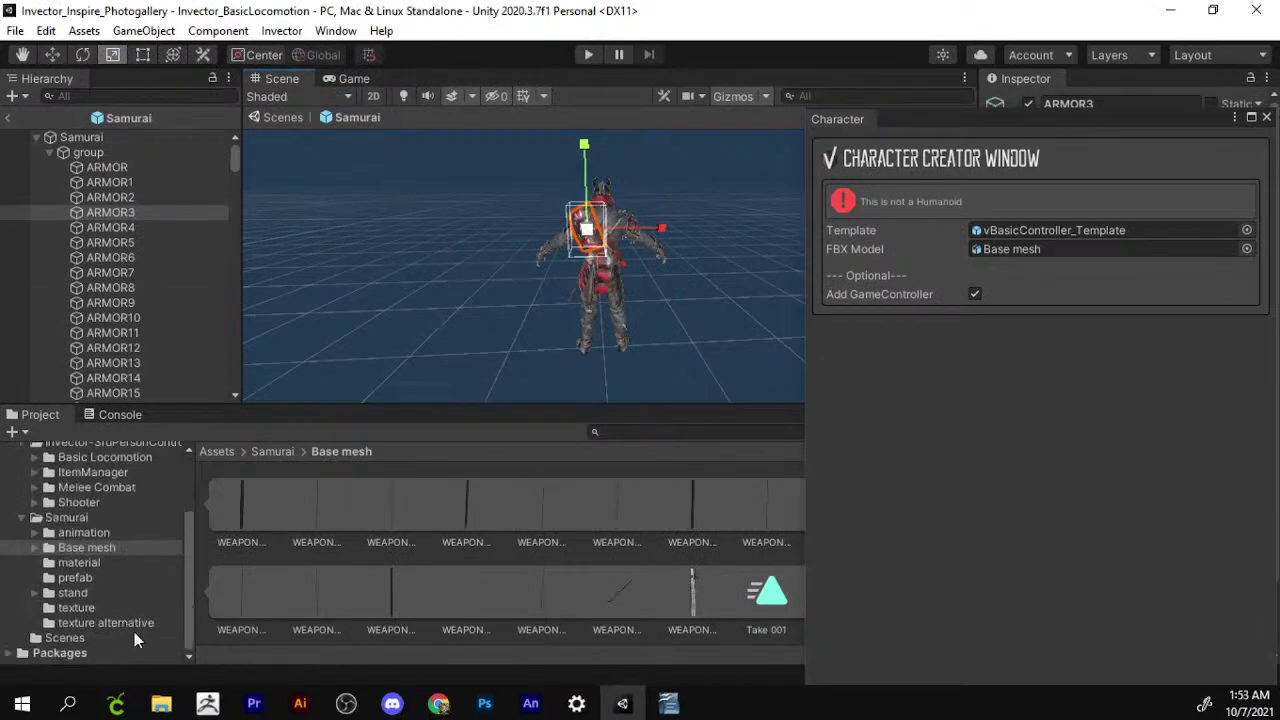
scroll(142, 574, "up", 2)
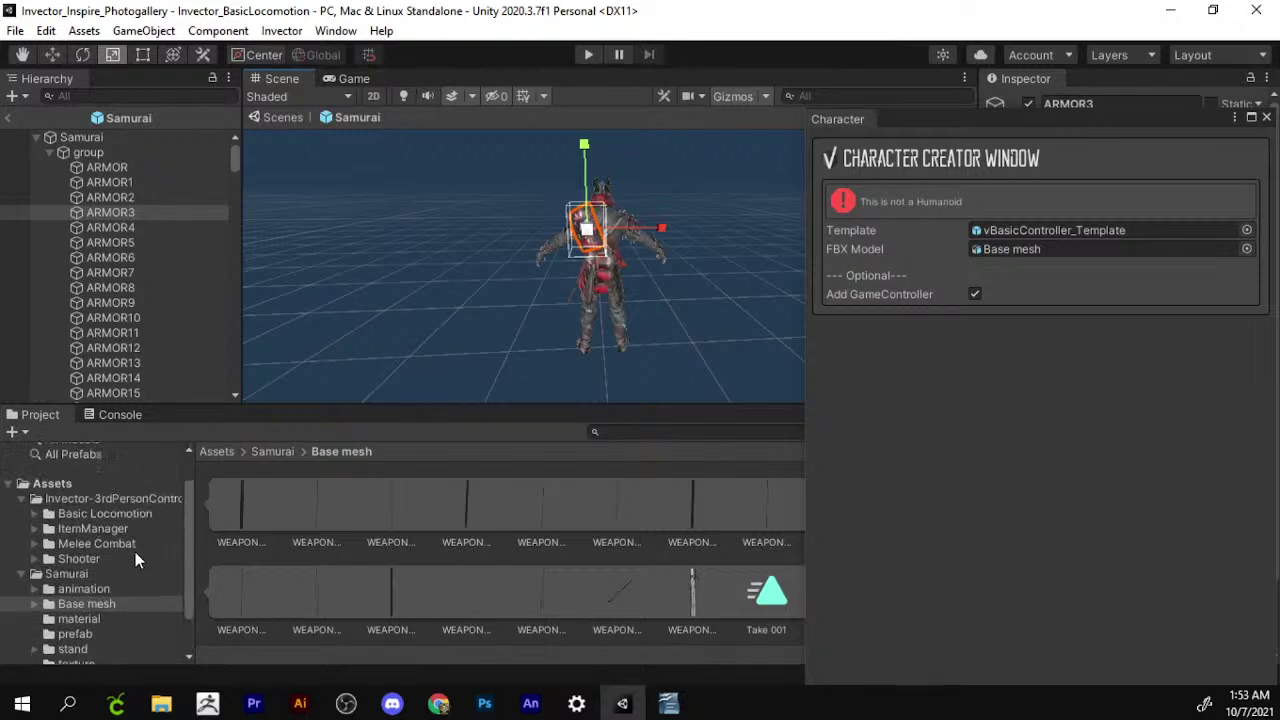
scroll(136, 562, "up", 2)
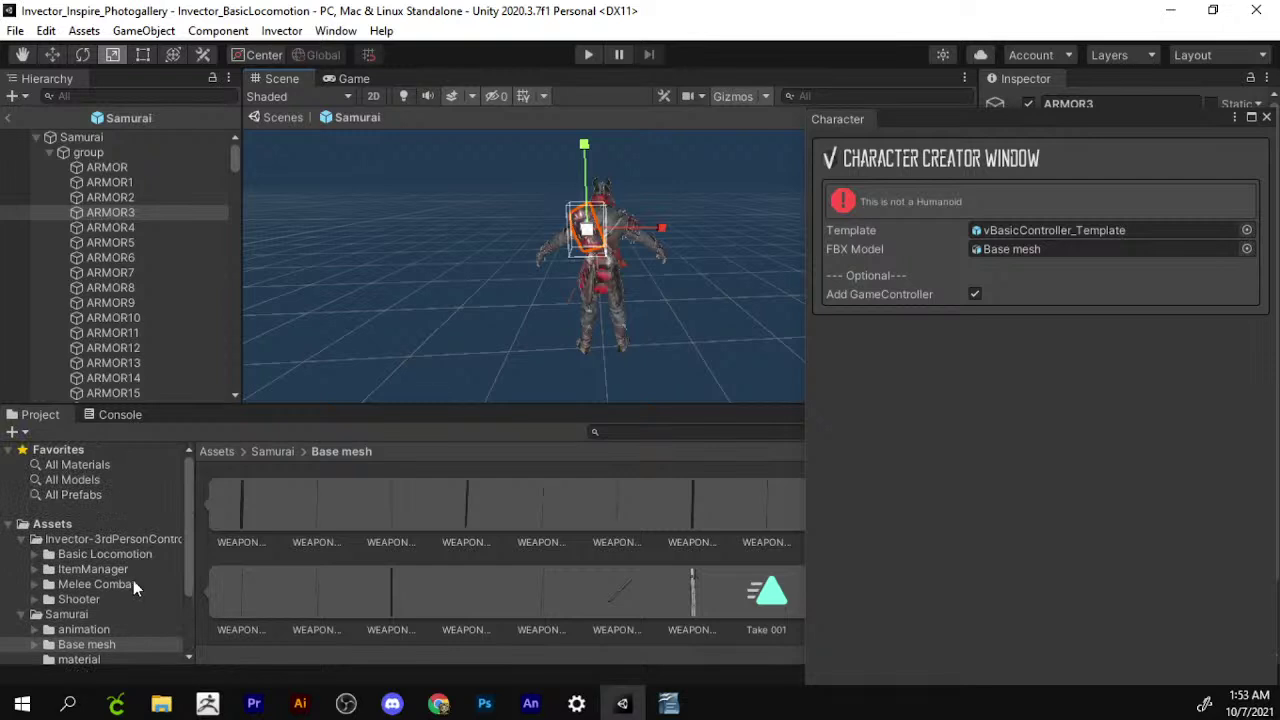
left_click(64, 616)
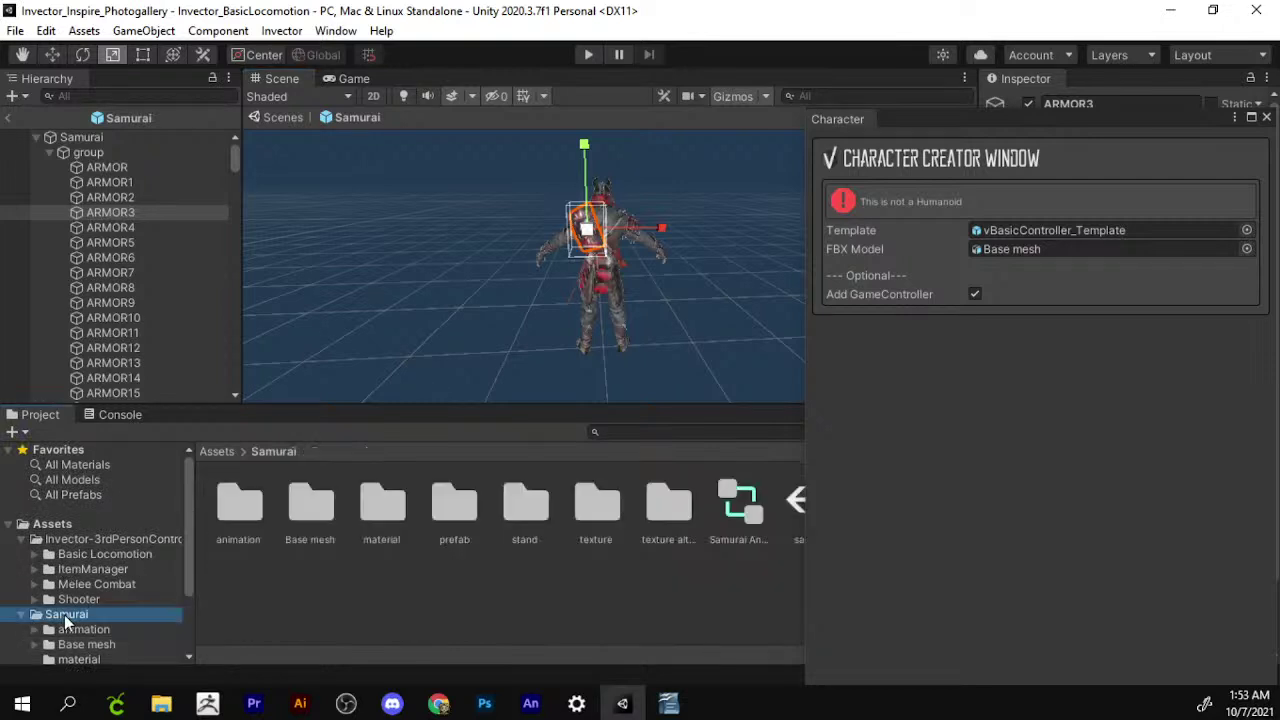
left_click(736, 508)
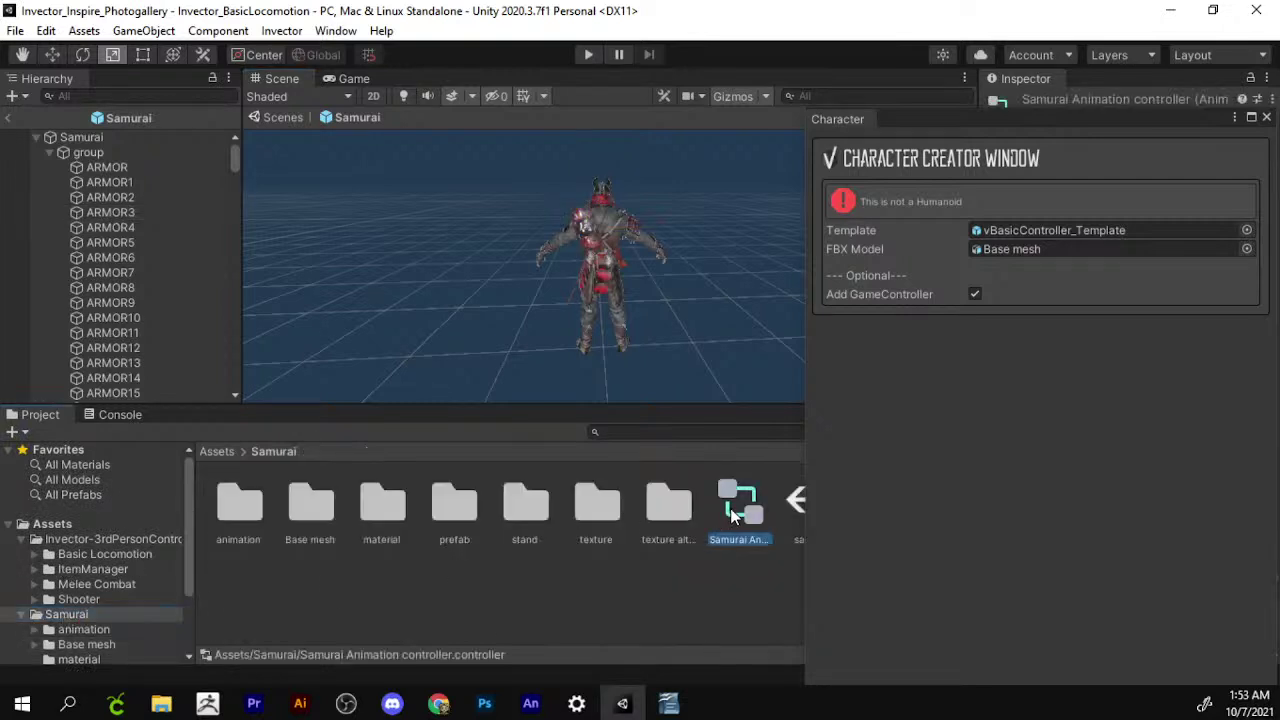
left_click(1266, 117)
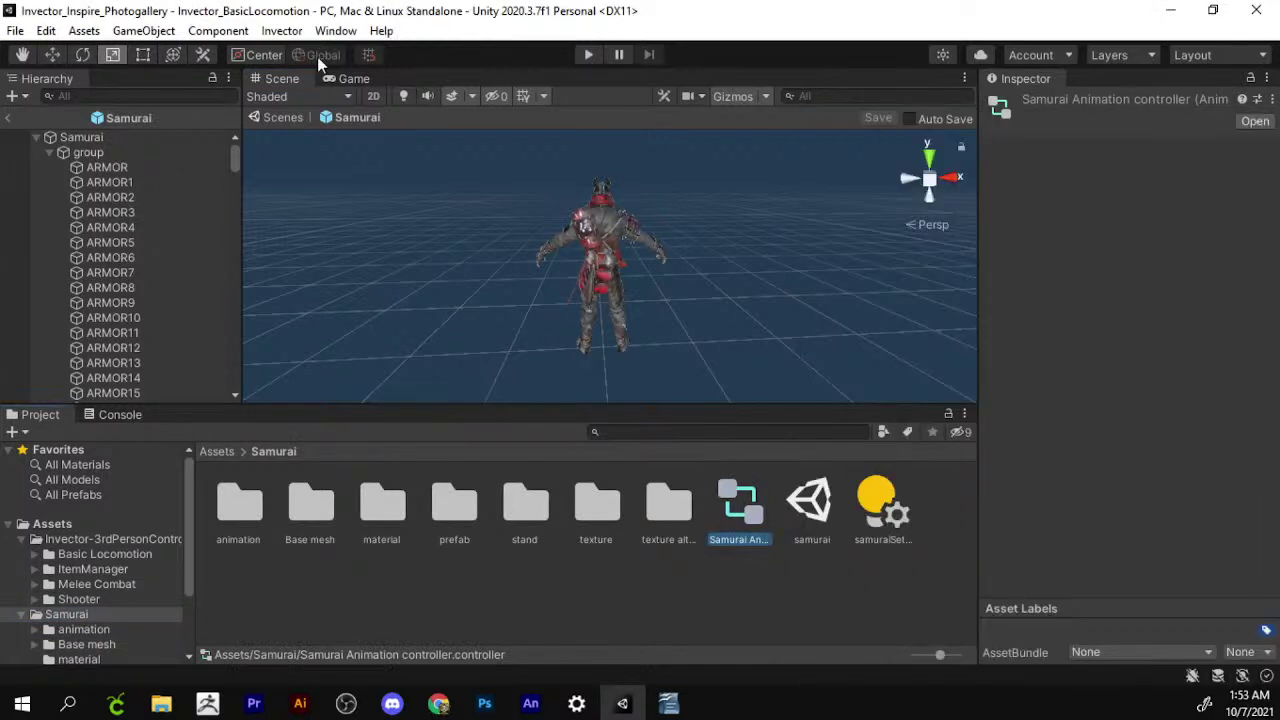
Return to the scene and open the Invector basic controller Character Creator as a floating window.
left_click(7, 117)
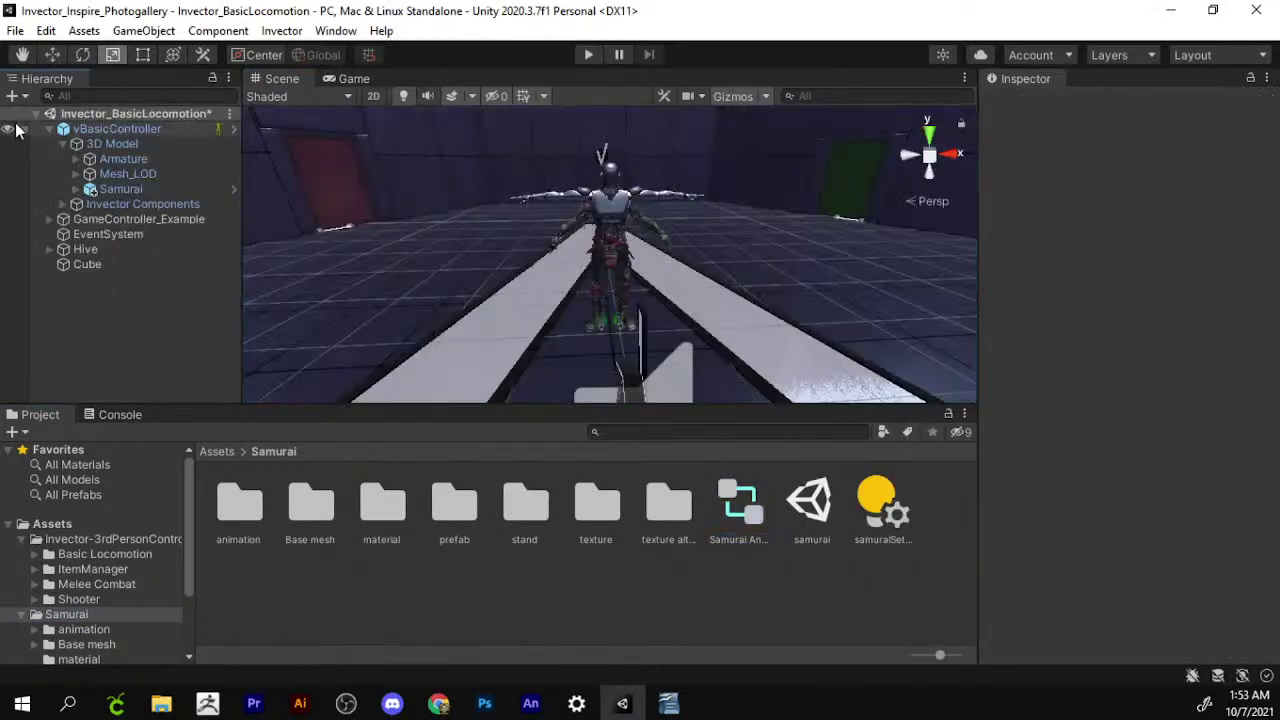
mouse_move(443, 211)
left_mouse_down()
mouse_move(425, 196)
mouse_move(417, 117)
left_mouse_up()
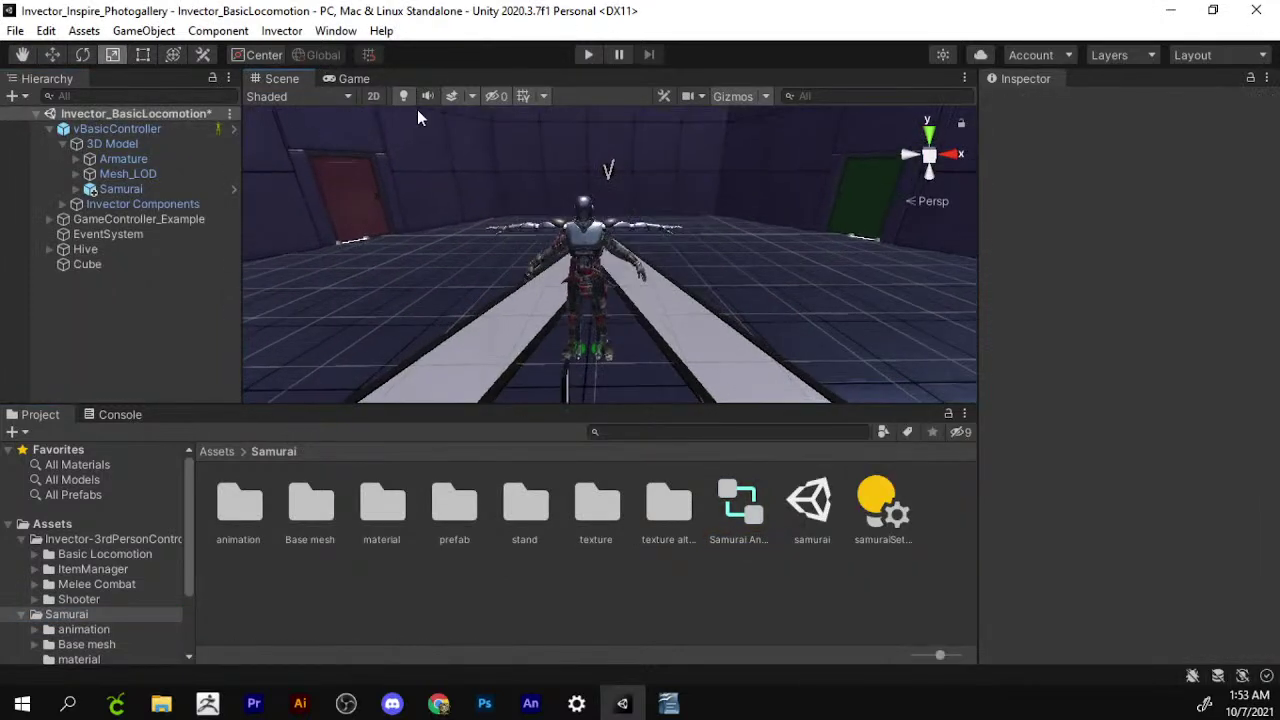
left_click(335, 31)
mouse_move(281, 31)
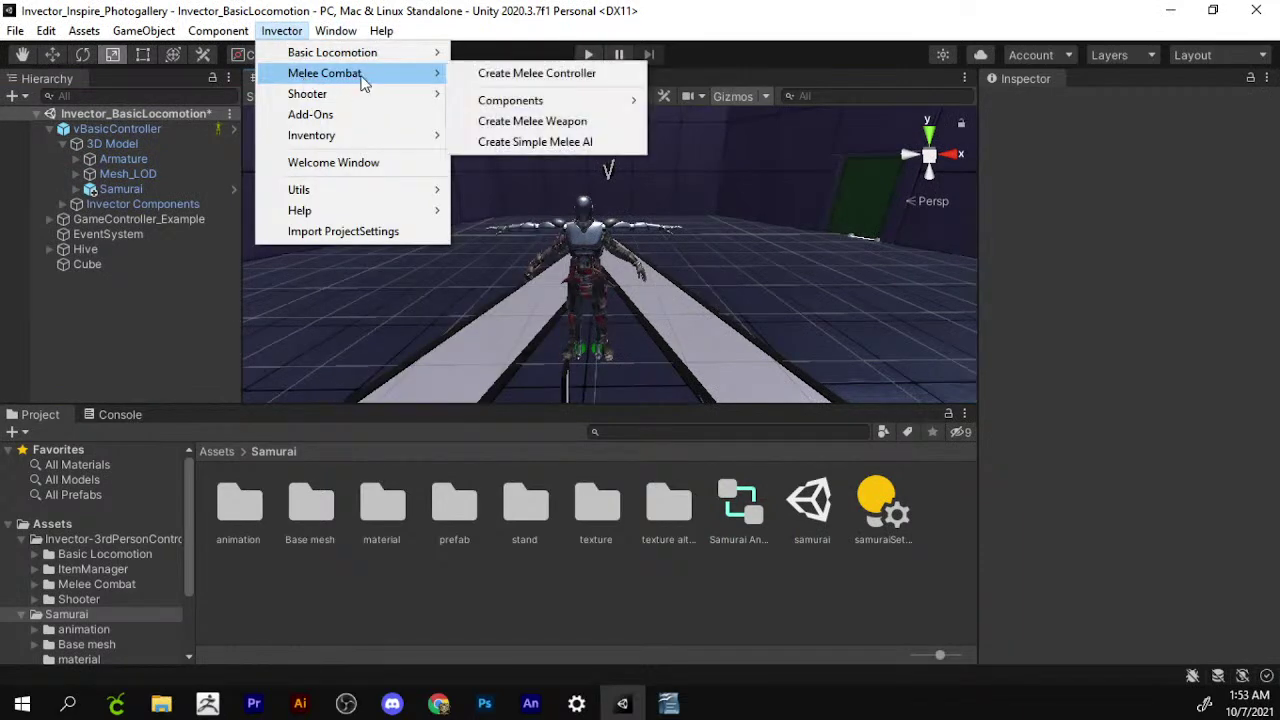
mouse_move(332, 52)
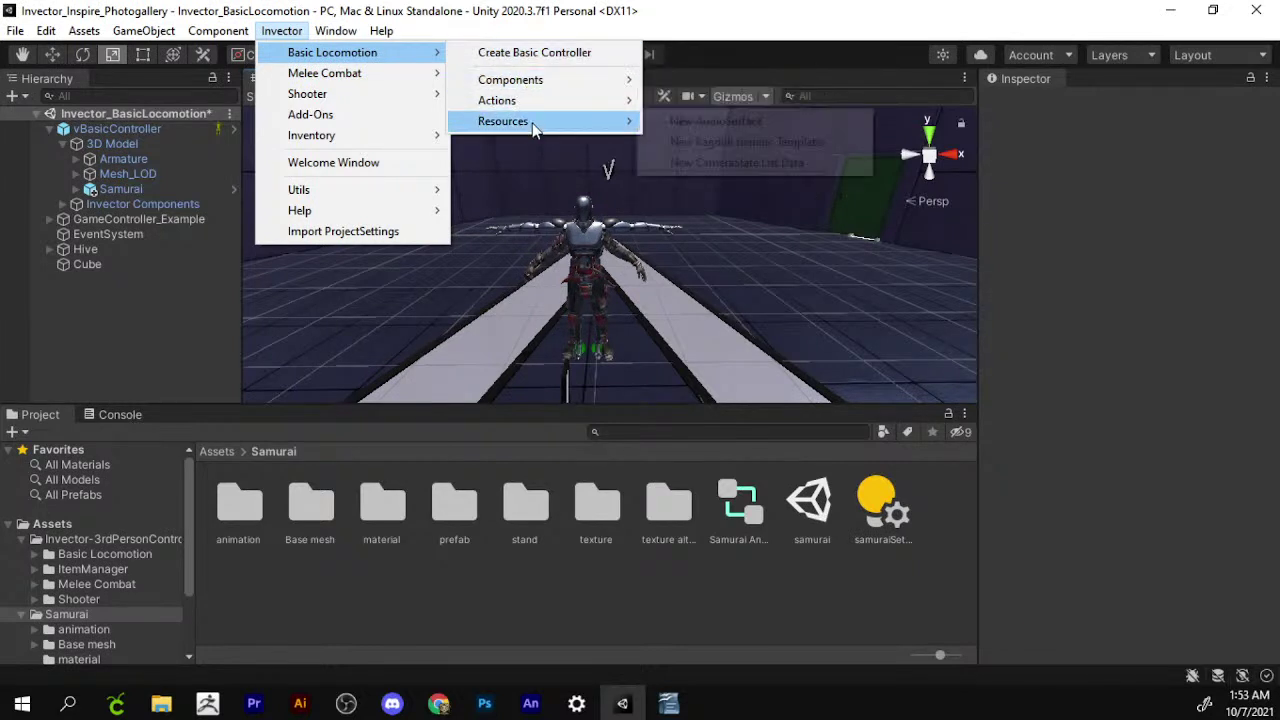
mouse_move(497, 100)
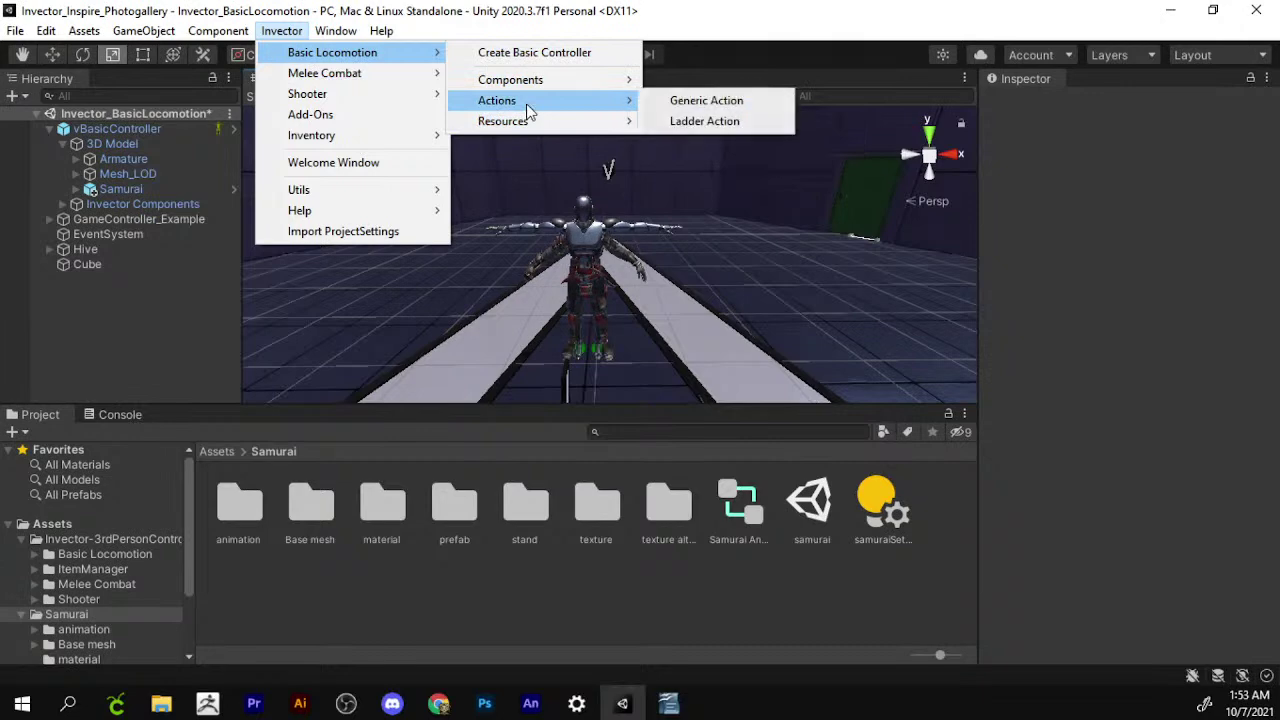
left_click(541, 64)
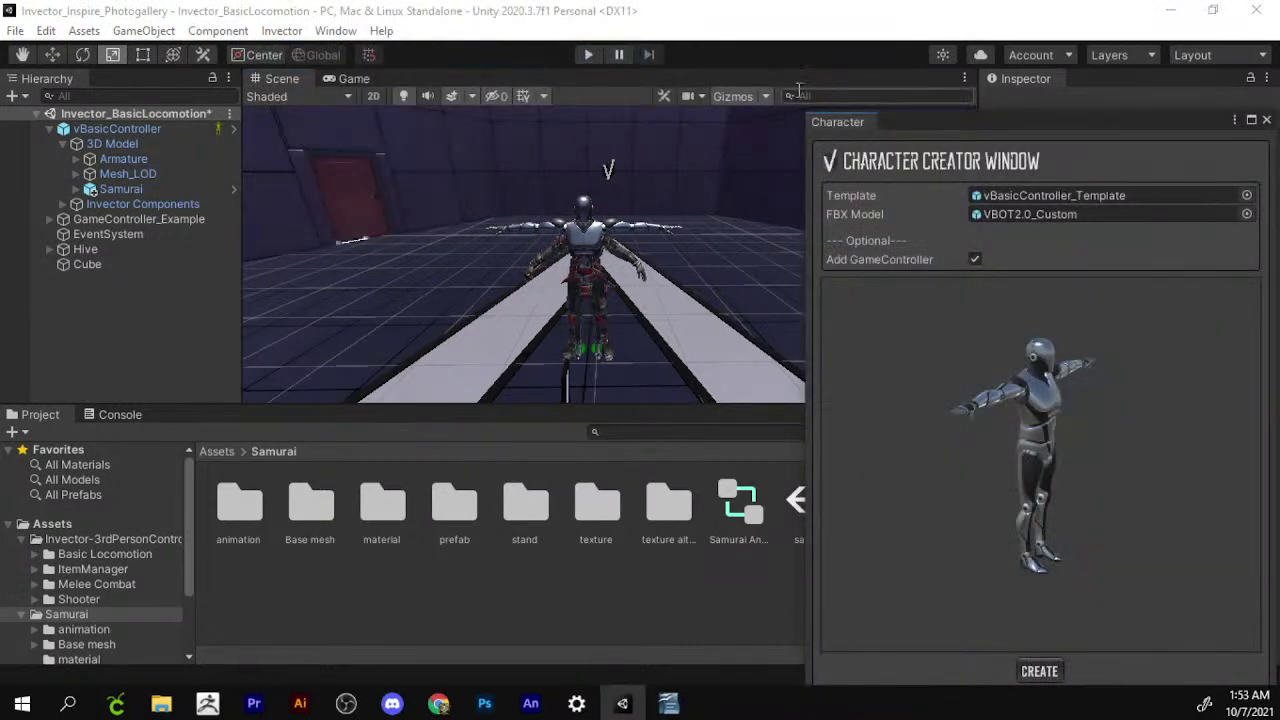
mouse_move(965, 128)
left_mouse_down()
mouse_move(742, 92)
mouse_move(557, 86)
left_mouse_up()
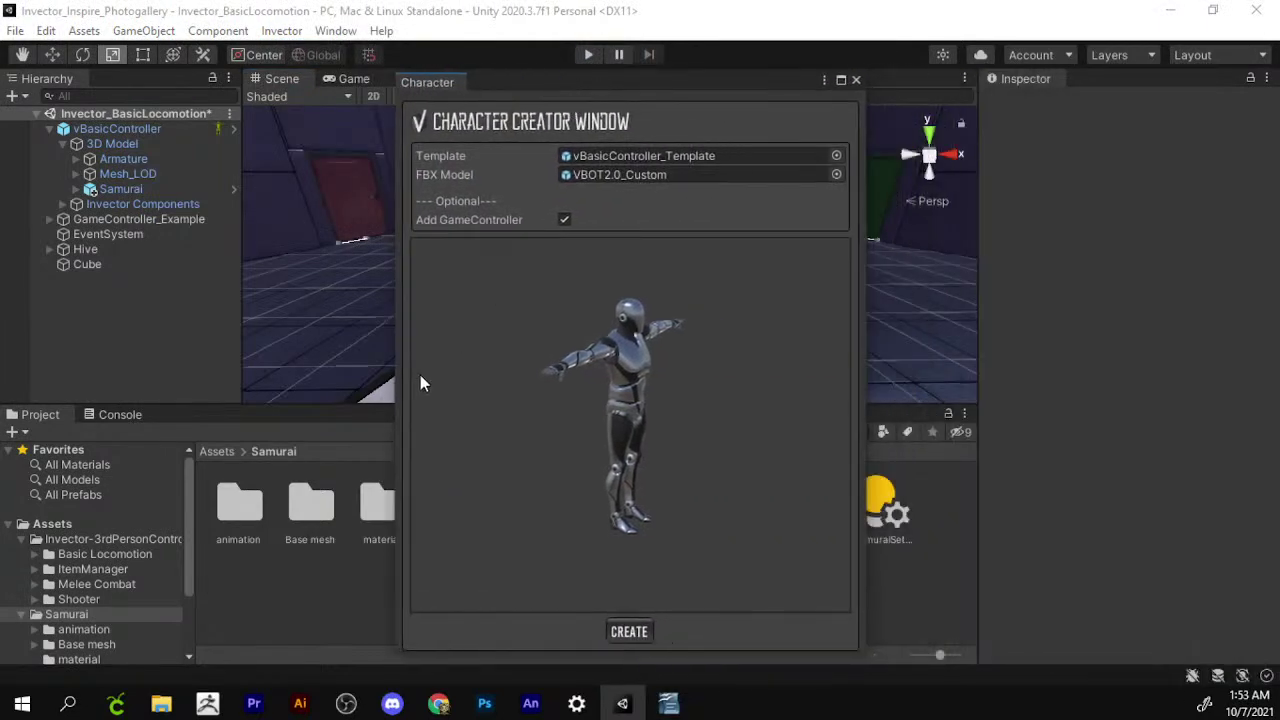
left_click_drag(709, 462, 580, 477)
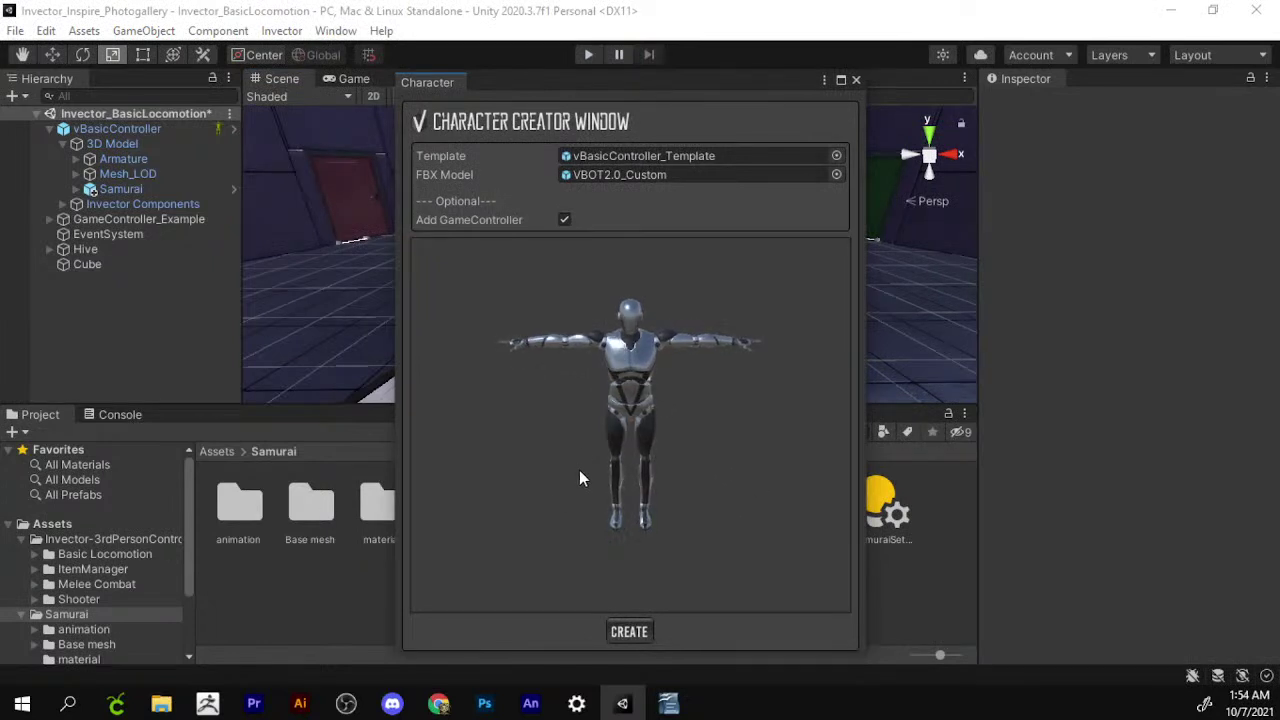
Browse to Samurai > prefab and set the Samurai prefab as the Character Creator's FBX Model.
left_click(52, 524)
double_click(313, 500)
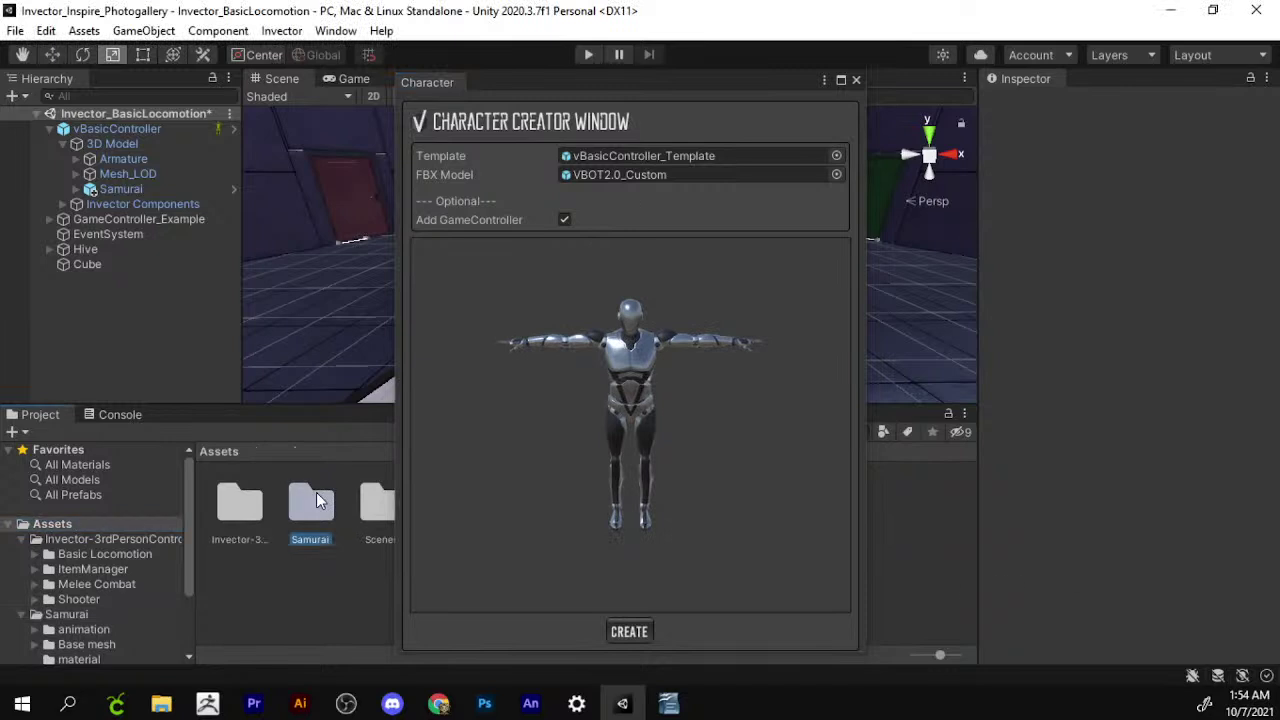
mouse_move(735, 84)
left_mouse_down()
mouse_move(421, 92)
mouse_move(447, 91)
left_mouse_up()
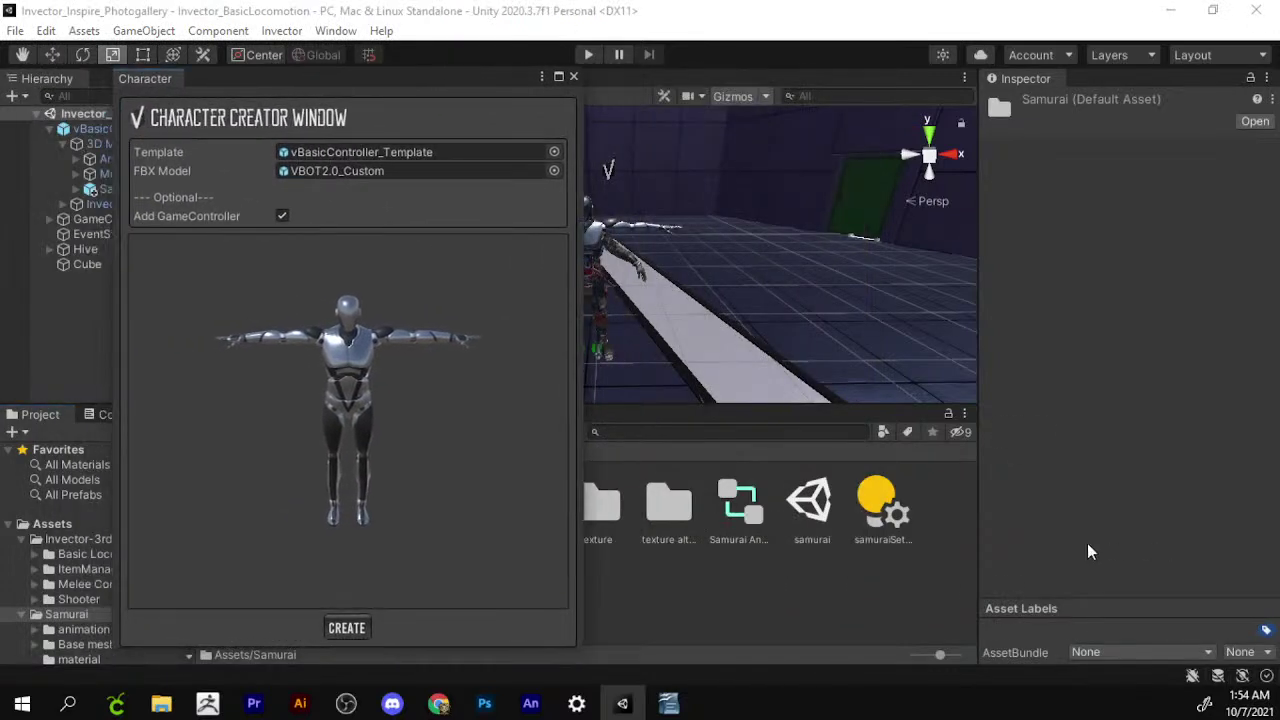
left_click(745, 515)
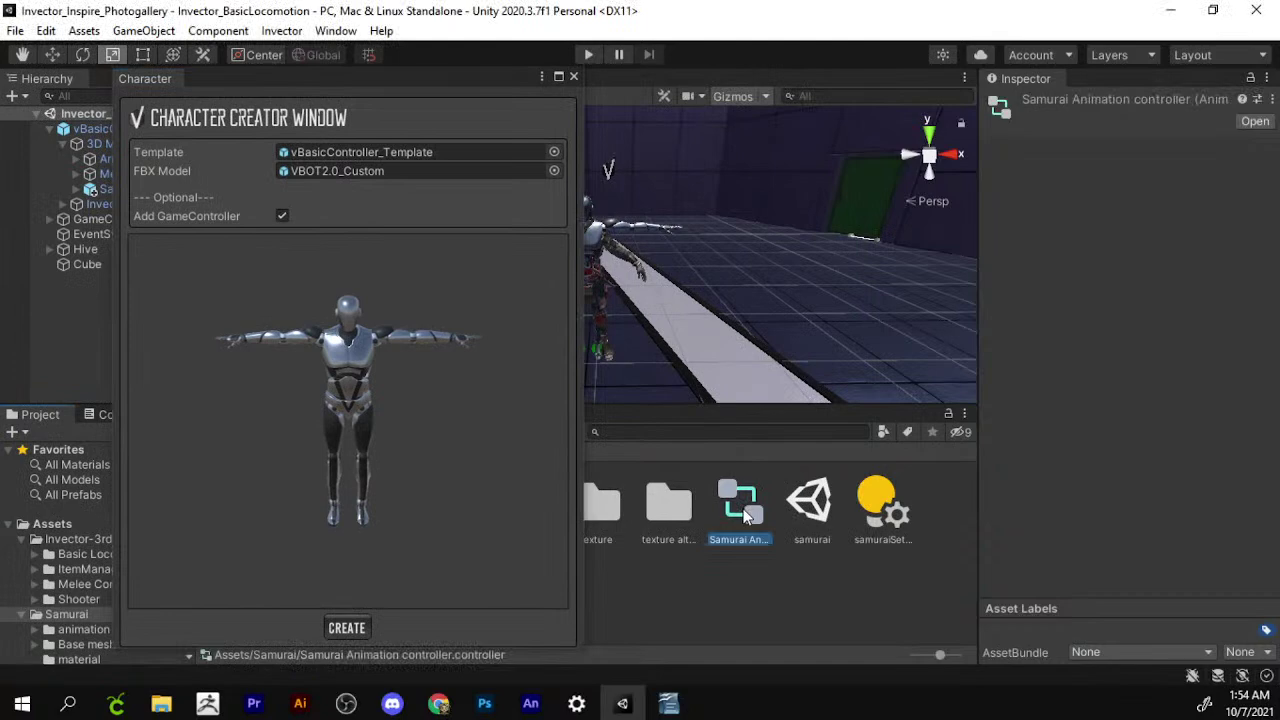
left_click(818, 530)
mouse_move(404, 80)
left_mouse_down()
mouse_move(1038, 122)
mouse_move(1002, 104)
left_mouse_up()
double_click(434, 514)
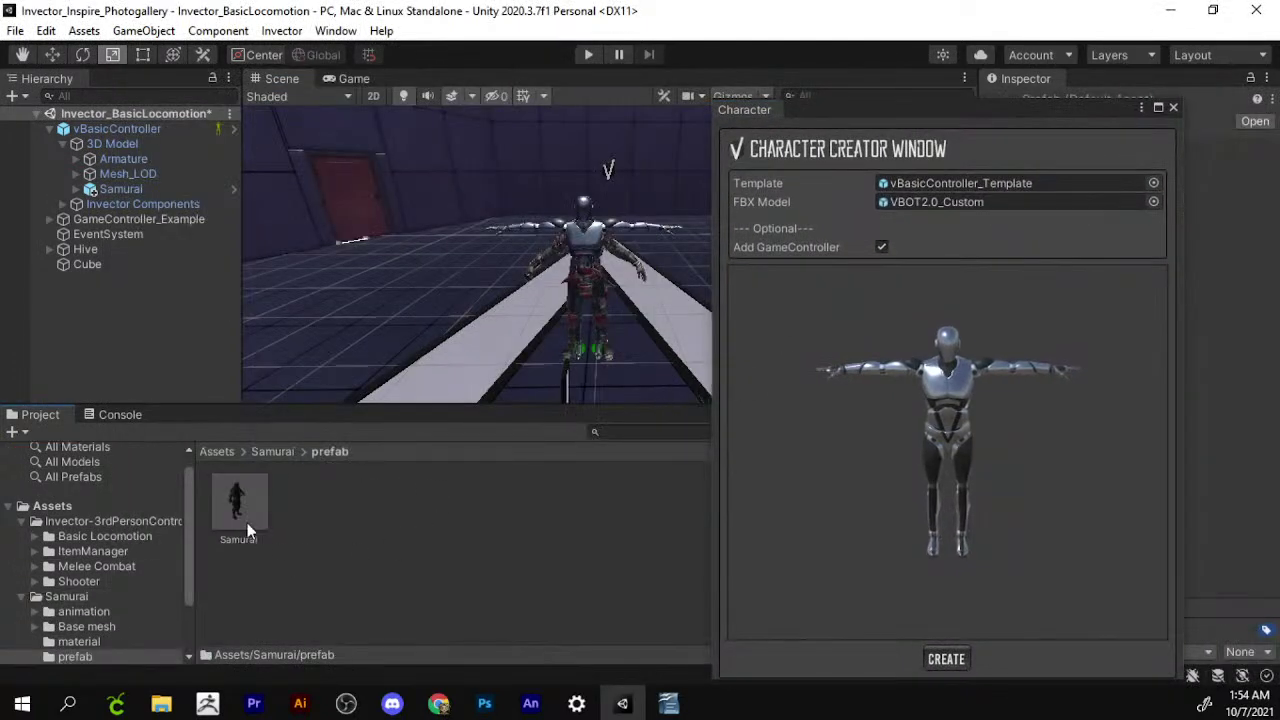
left_click_drag(248, 530, 968, 205)
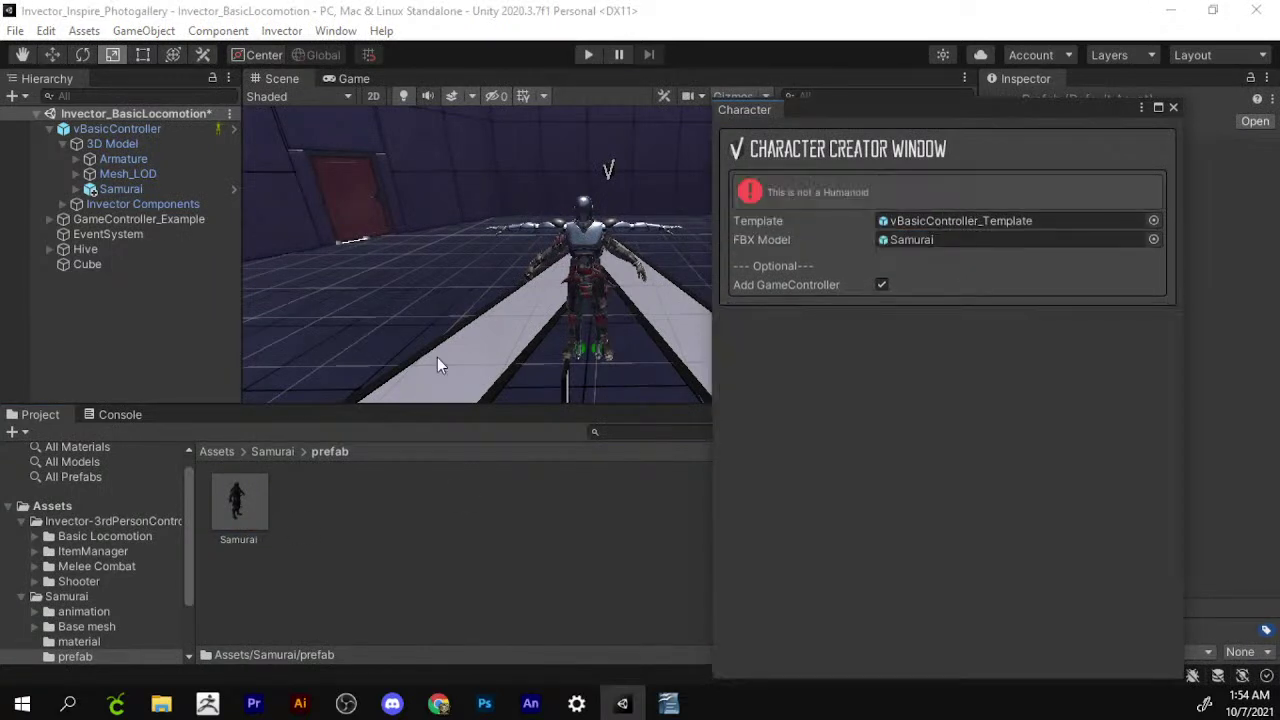
Inspect the Samurai prefab, move the Character Creator aside, and return to the Assets folder.
left_click(252, 508)
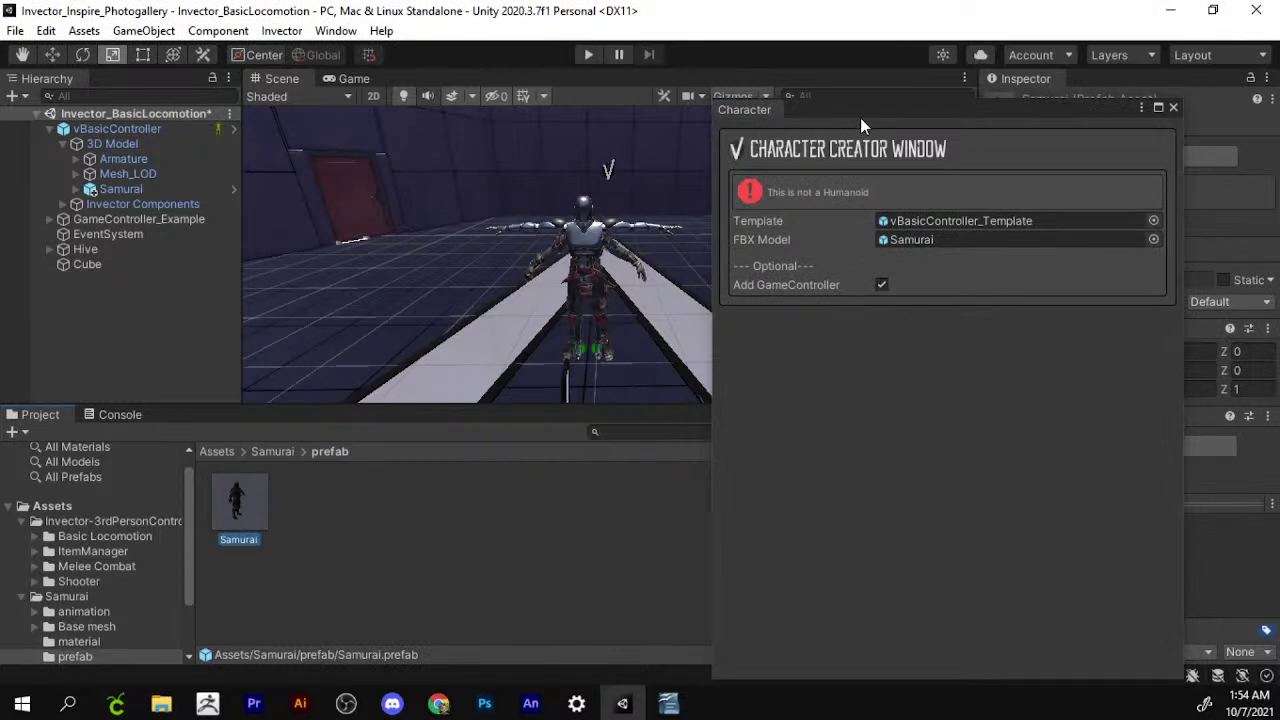
left_click_drag(860, 117, 448, 146)
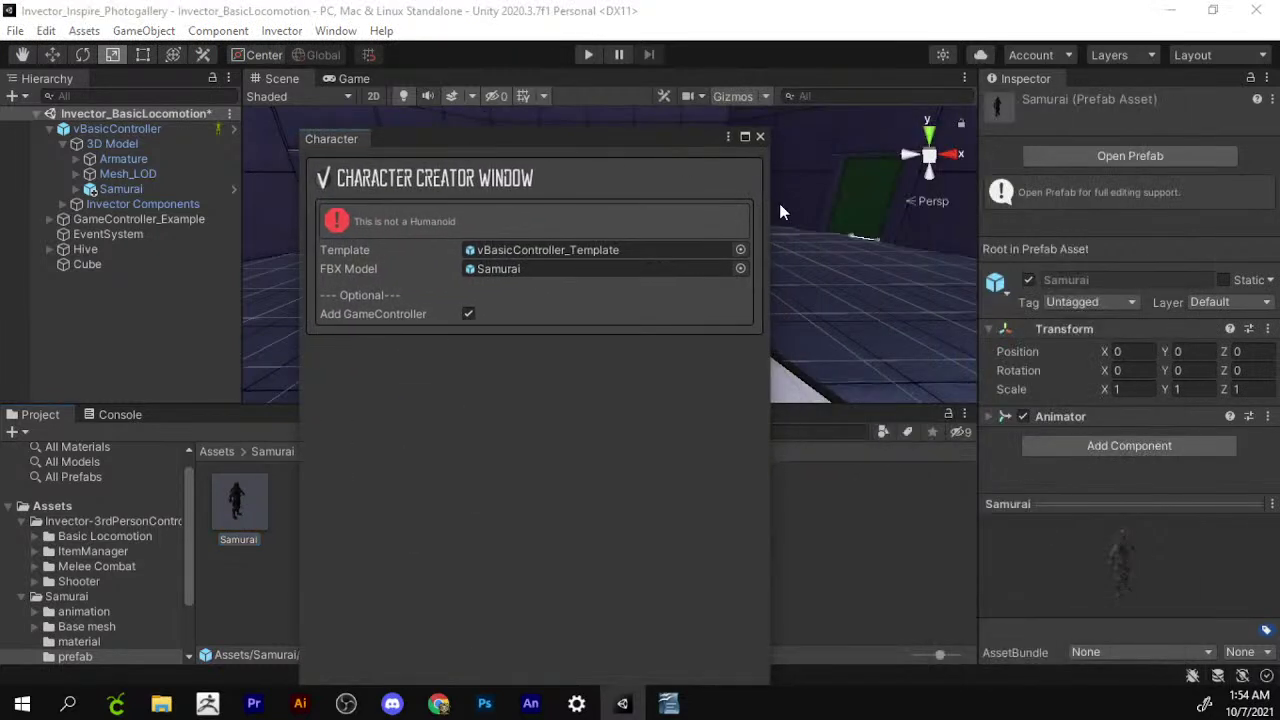
left_click(52, 506)
left_click_drag(474, 138, 729, 88)
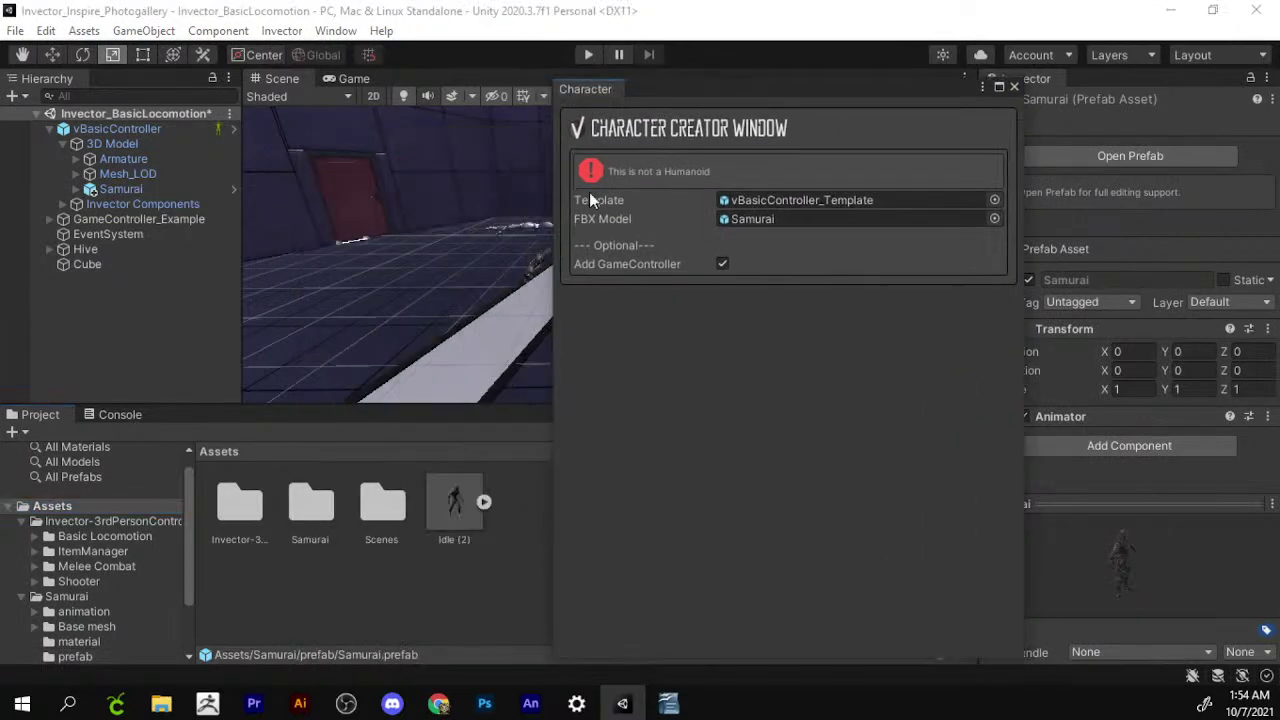
Set Idle (2)'s rig Animation Type to Humanoid and close the Character Creator.
left_click(457, 497)
left_click(1062, 151)
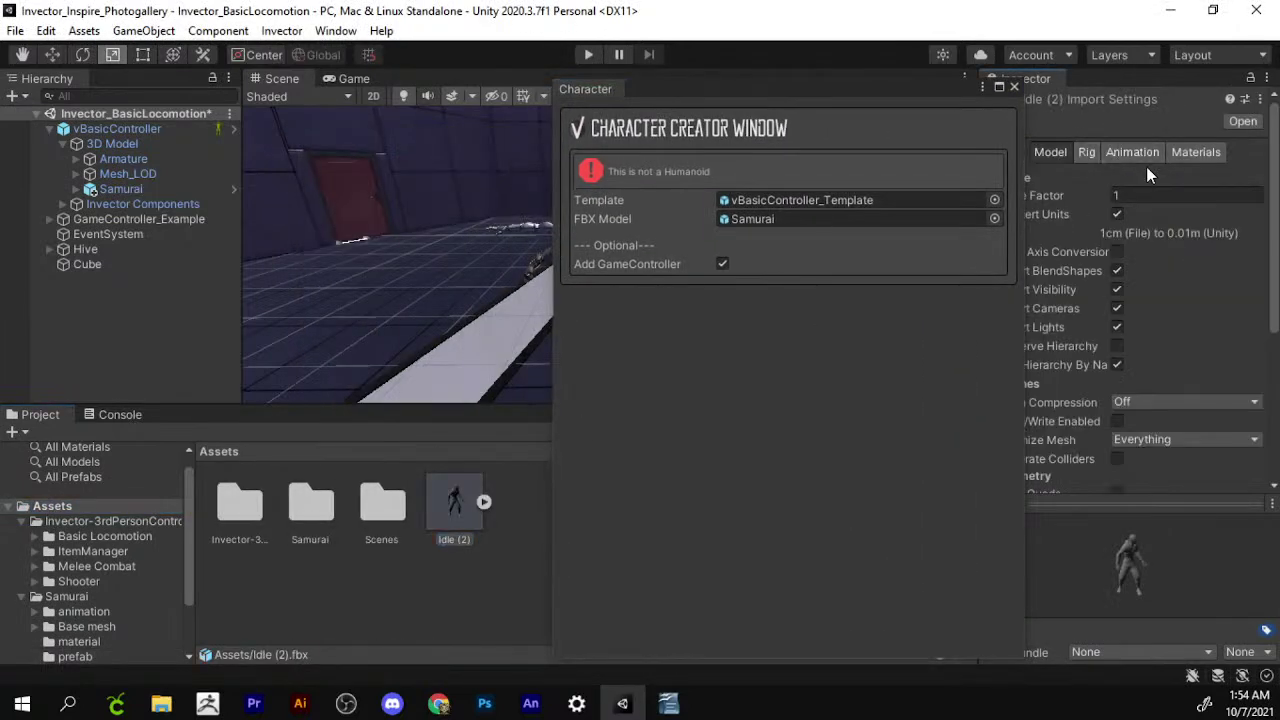
left_click(1088, 152)
left_click(1160, 179)
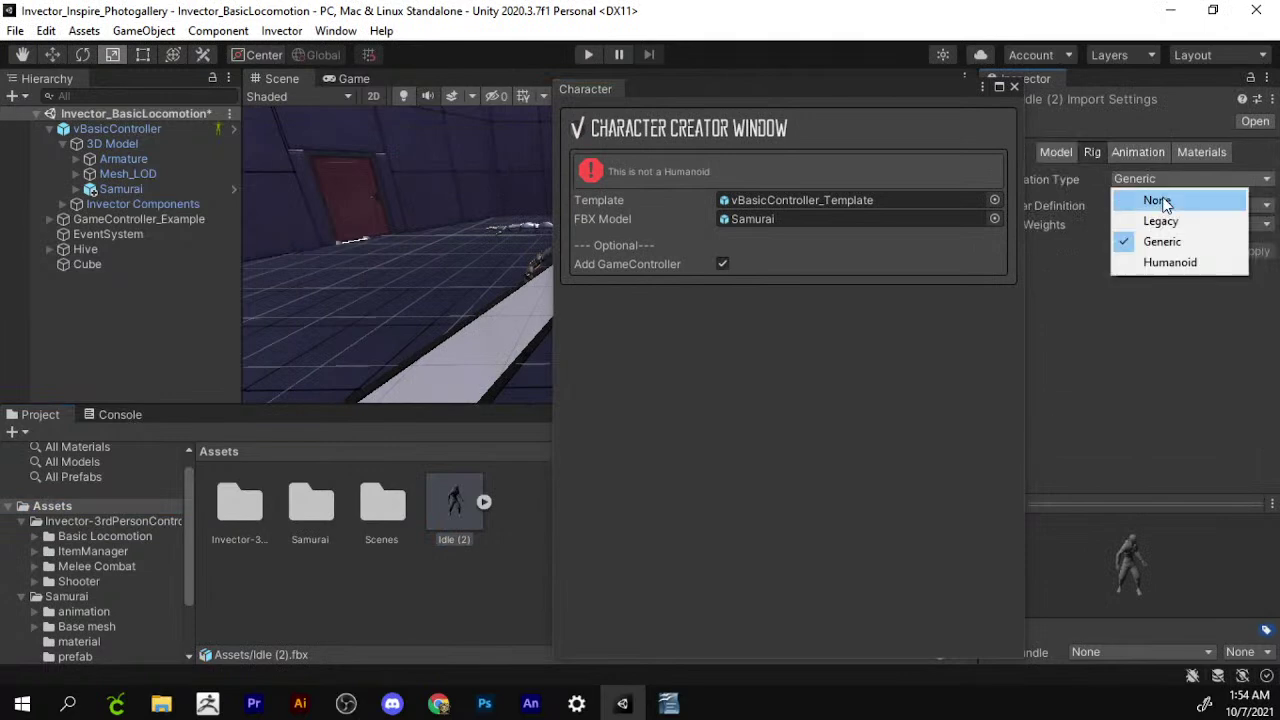
left_click(1188, 264)
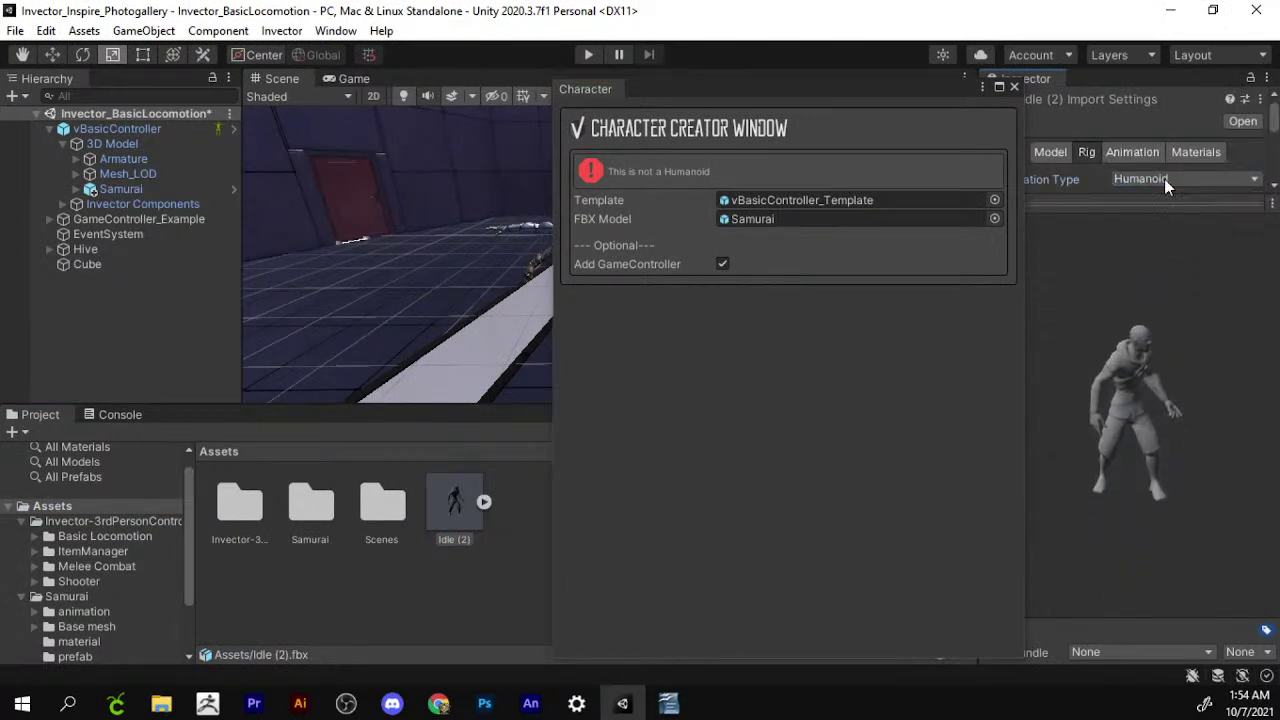
left_click(1014, 87)
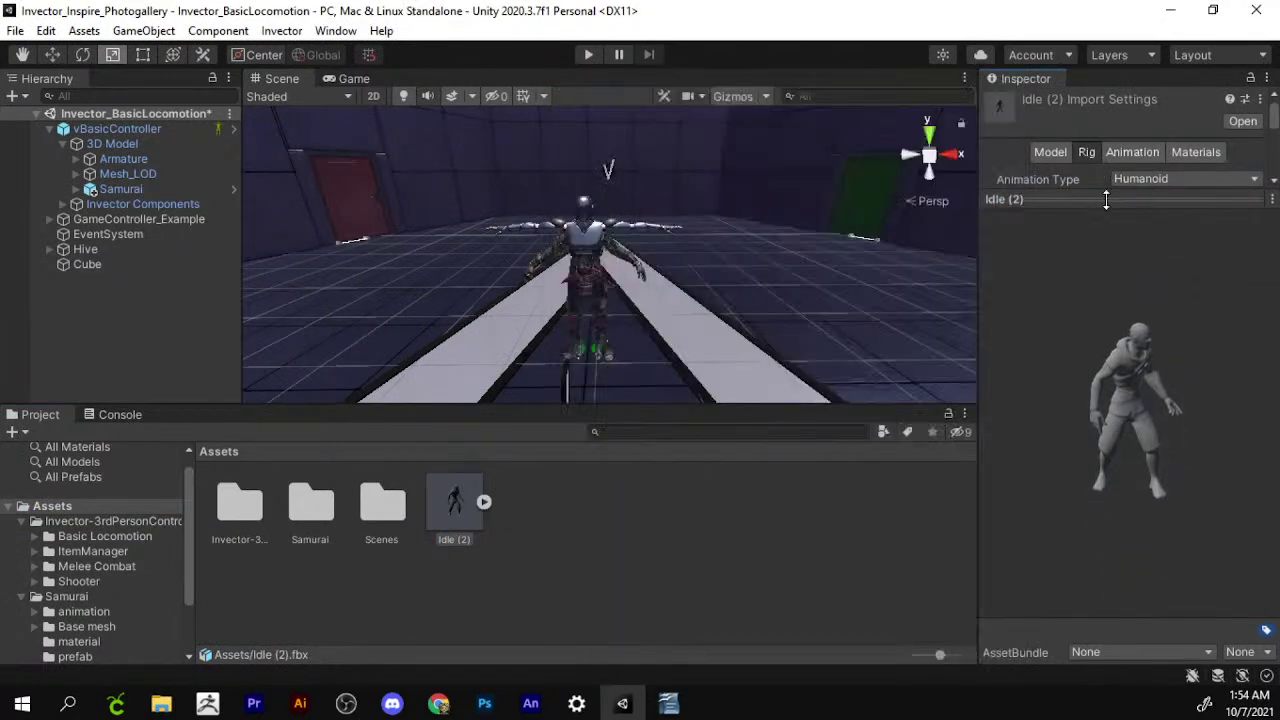
Extract Idle (2)'s embedded materials and textures into the Assets folder.
left_click(1185, 154)
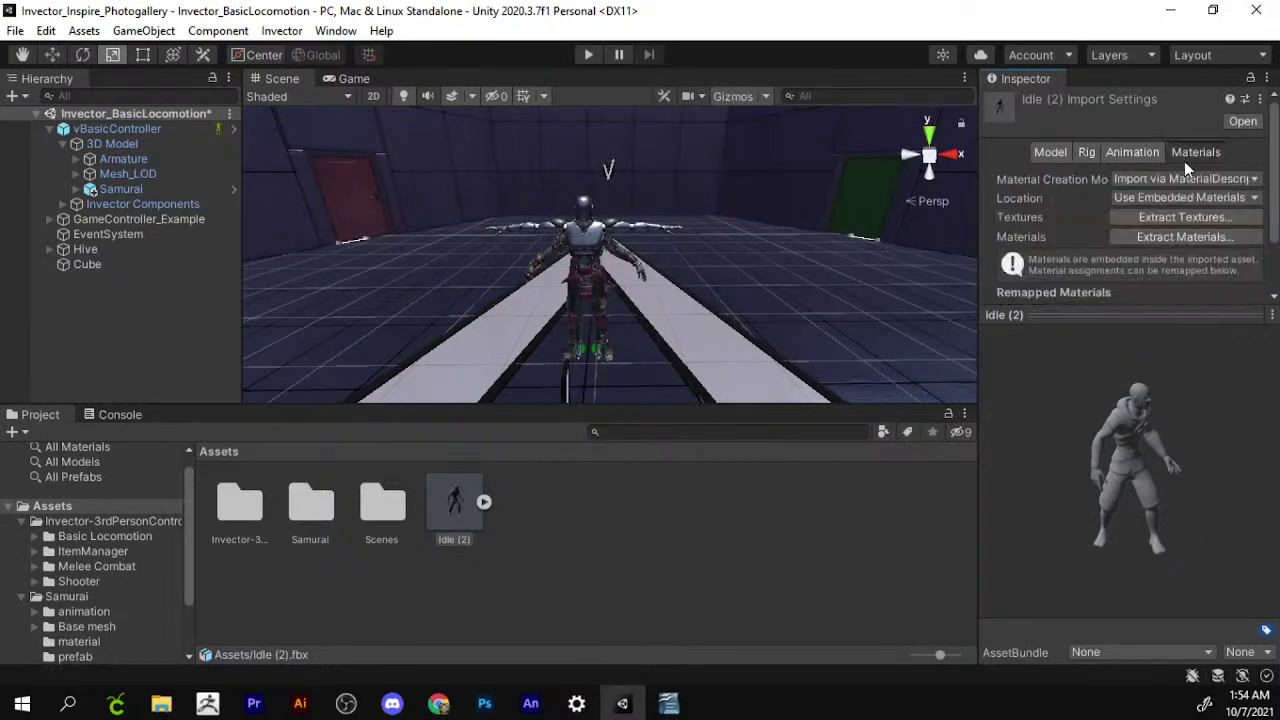
left_click(1173, 236)
left_click(738, 522)
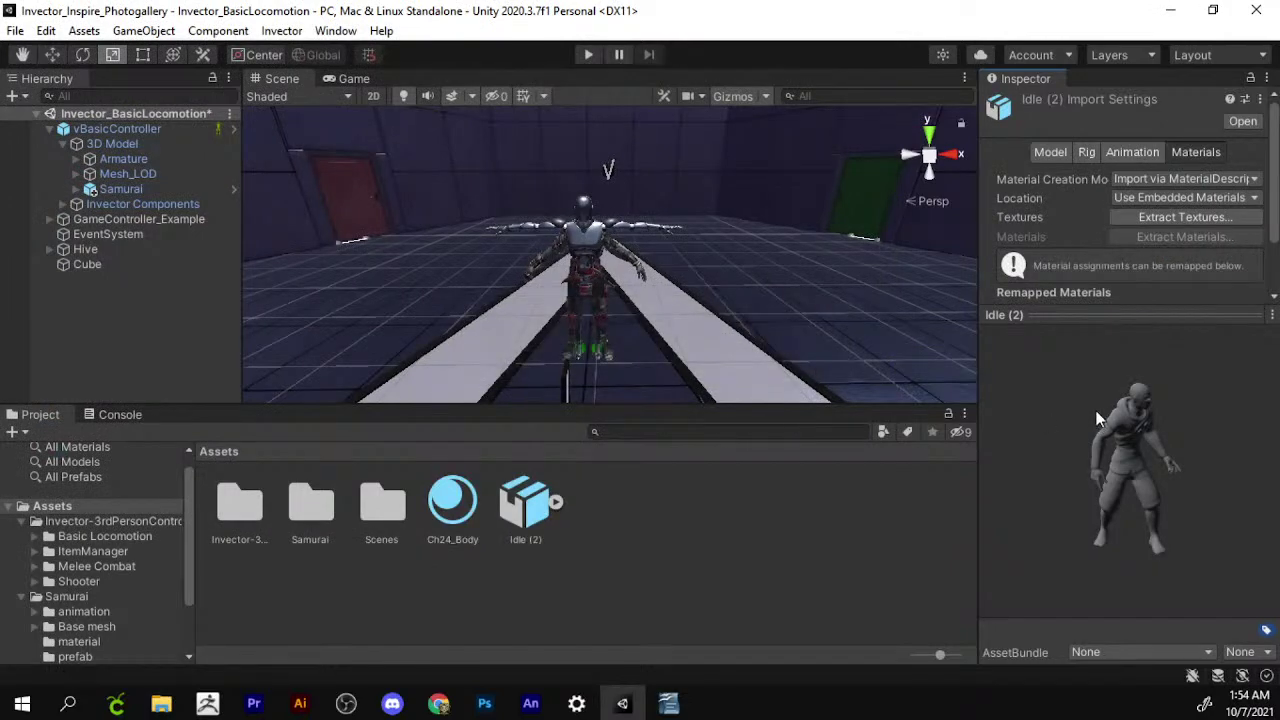
left_click_drag(982, 393, 607, 375)
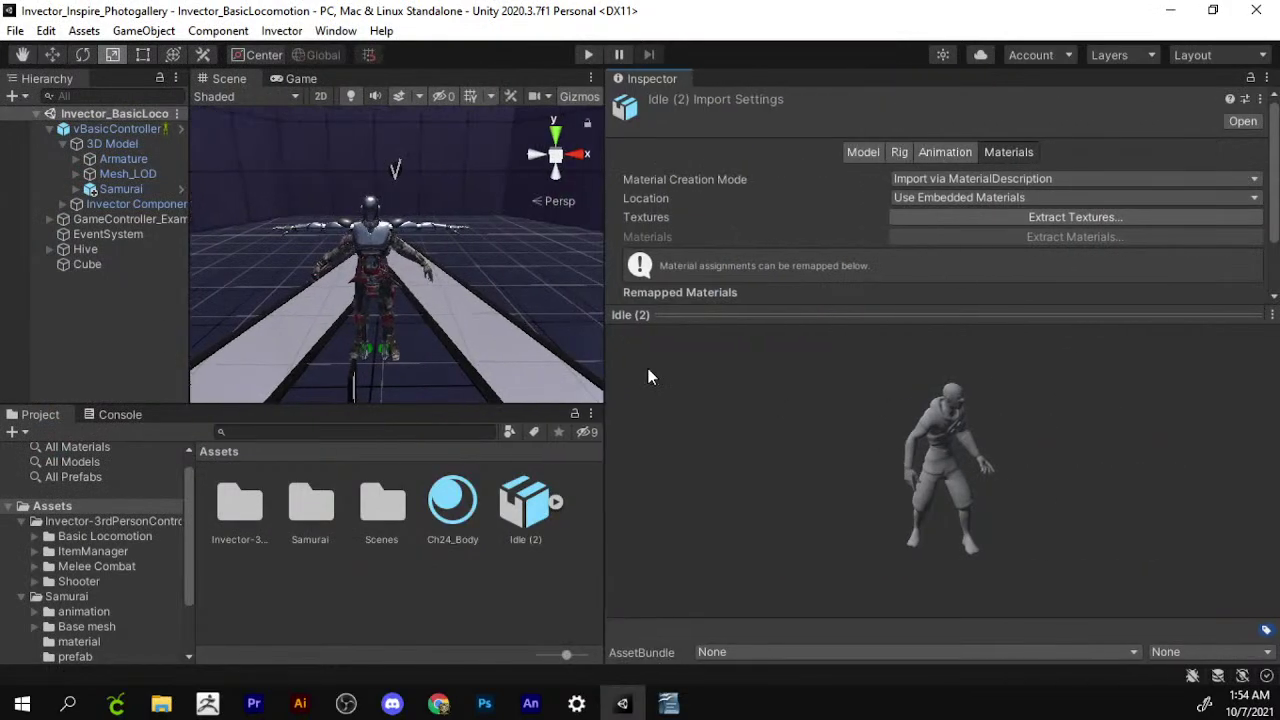
left_click(1072, 217)
left_click(748, 516)
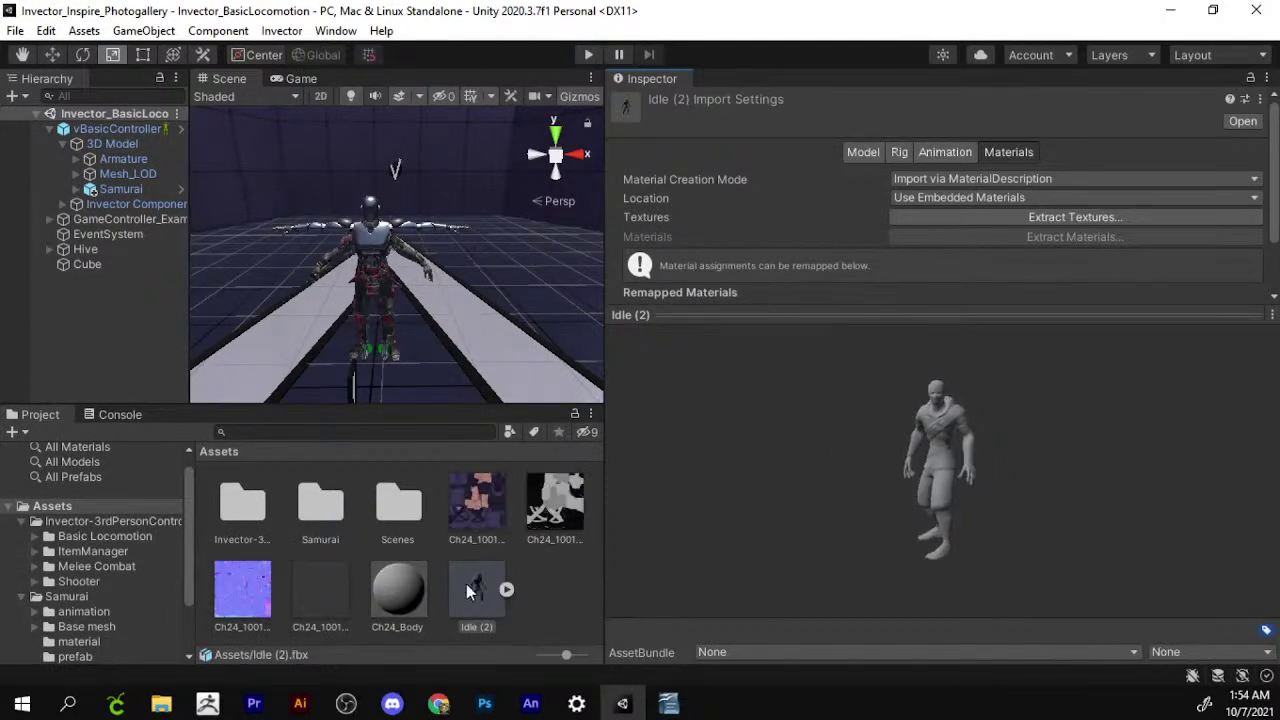
left_click(1051, 217)
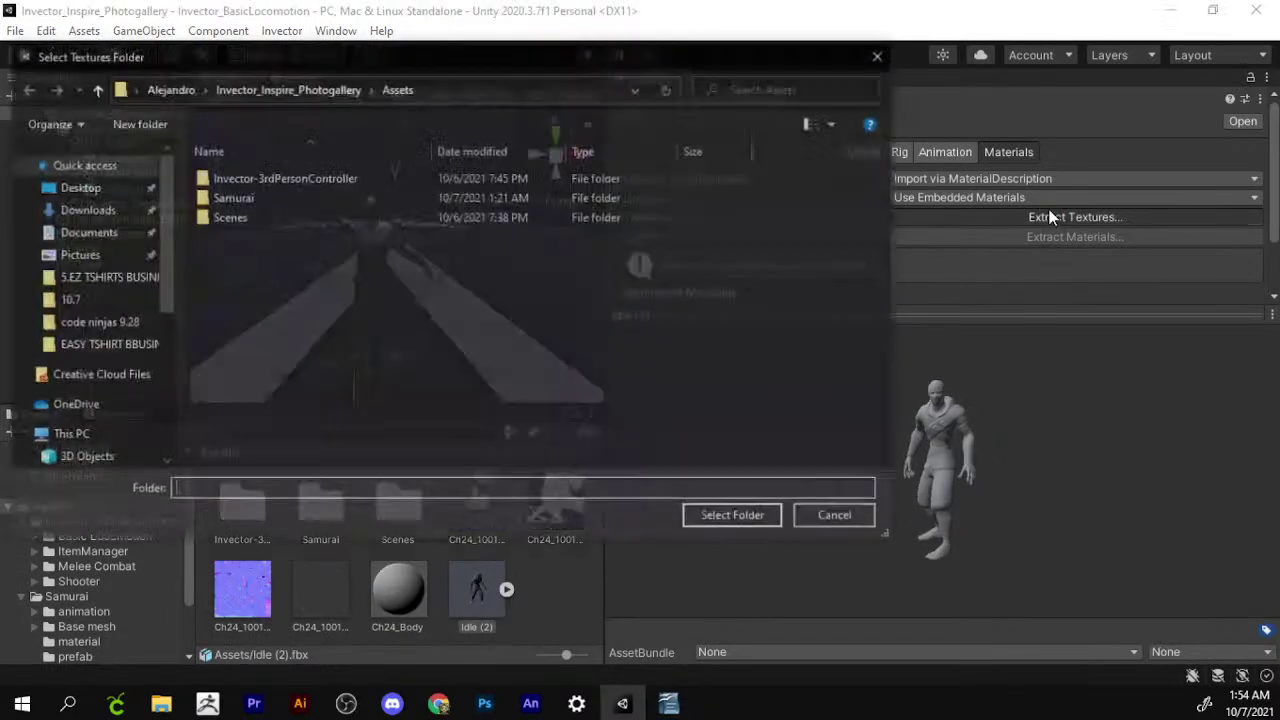
left_click(694, 518)
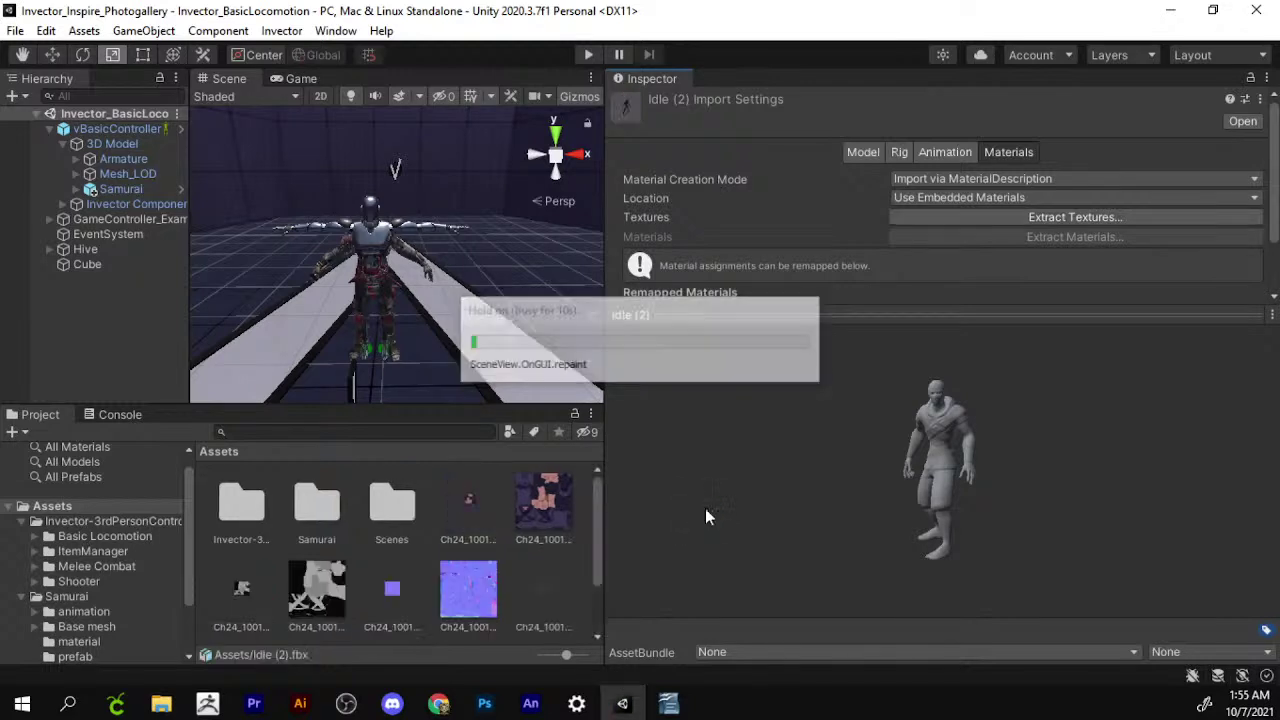
Confirm Idle (2)'s Humanoid rig and inspect the Ch24_1001_Specular 1 texture's settings.
left_click(900, 155)
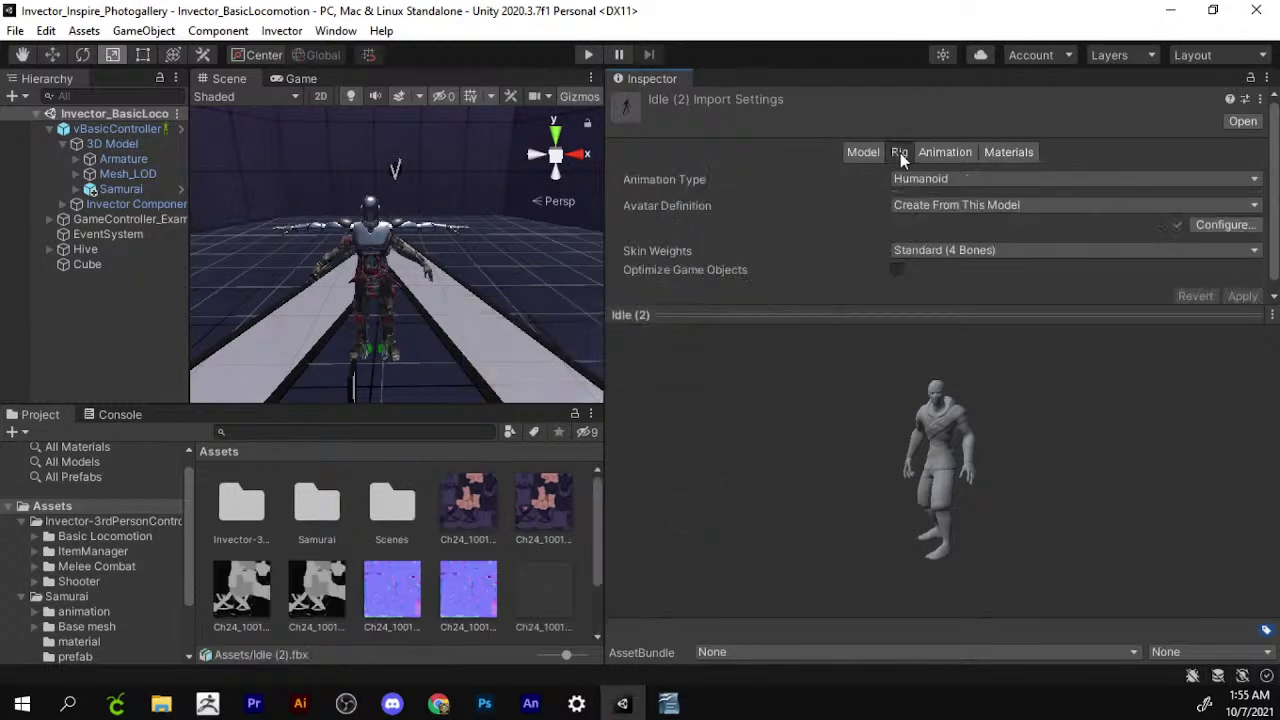
left_click(1000, 153)
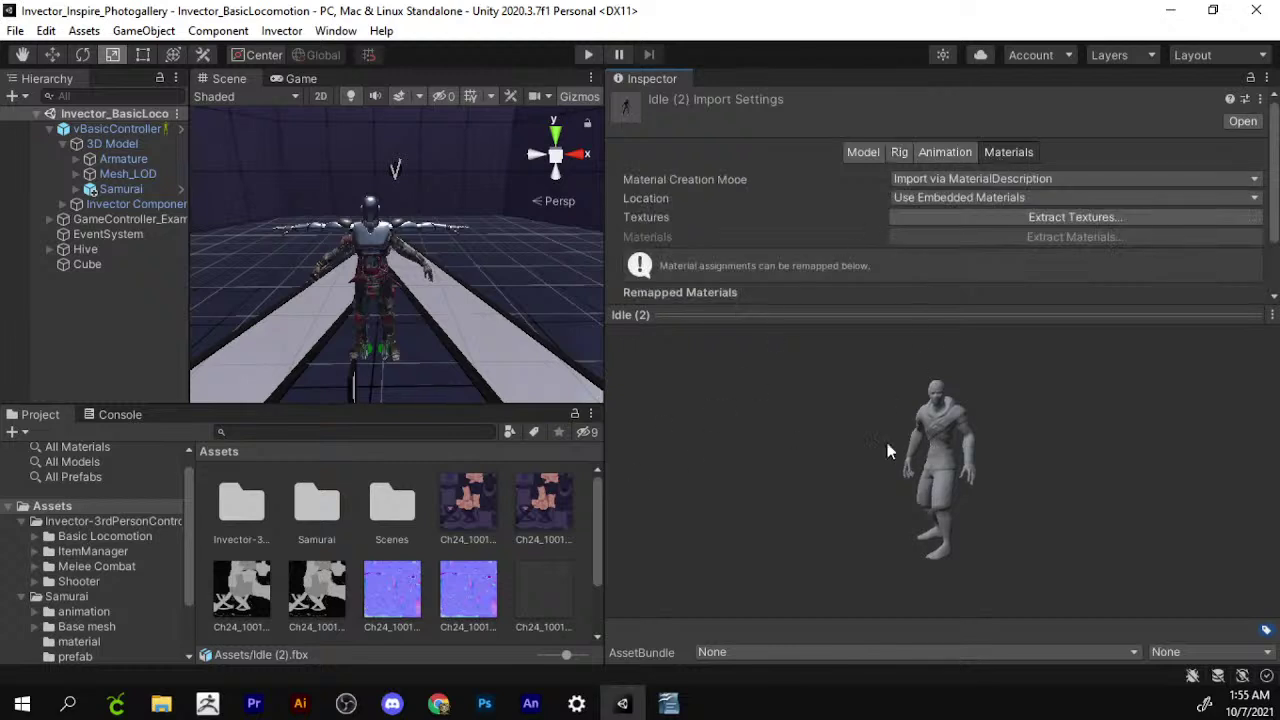
left_click_drag(410, 262, 457, 285)
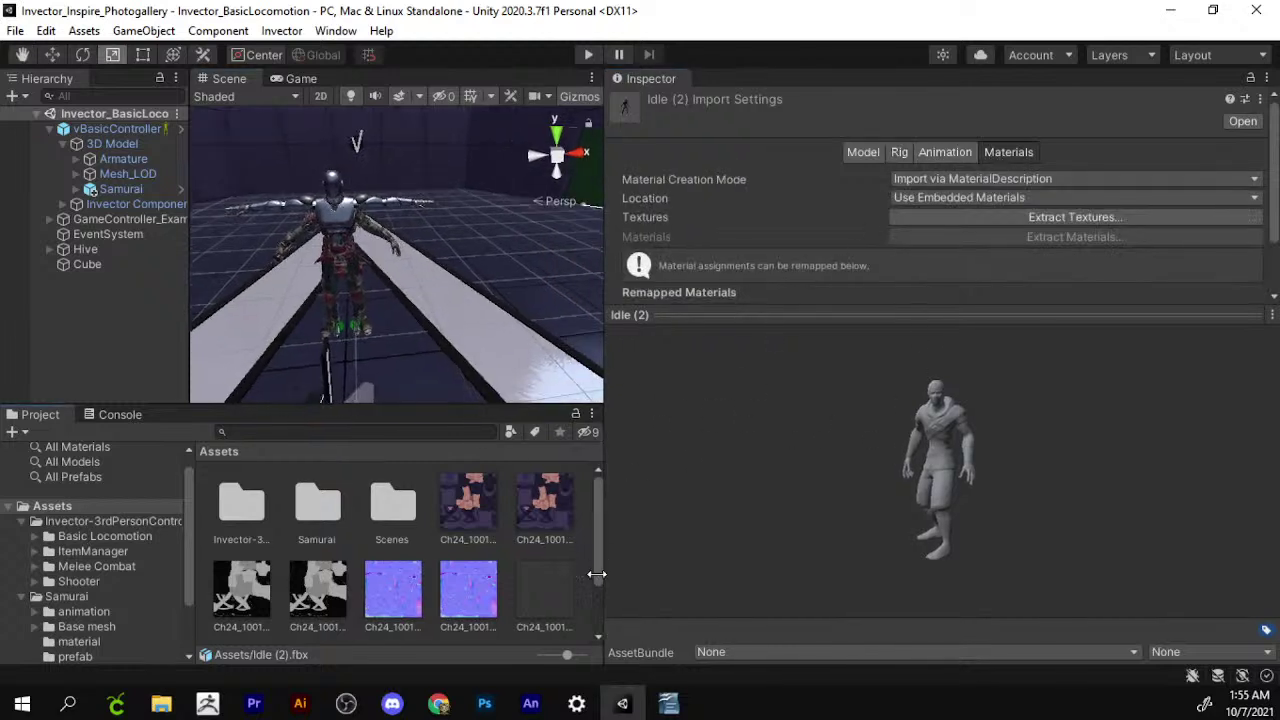
left_click_drag(605, 568, 596, 566)
left_click(536, 593)
scroll(585, 548, "down", 2)
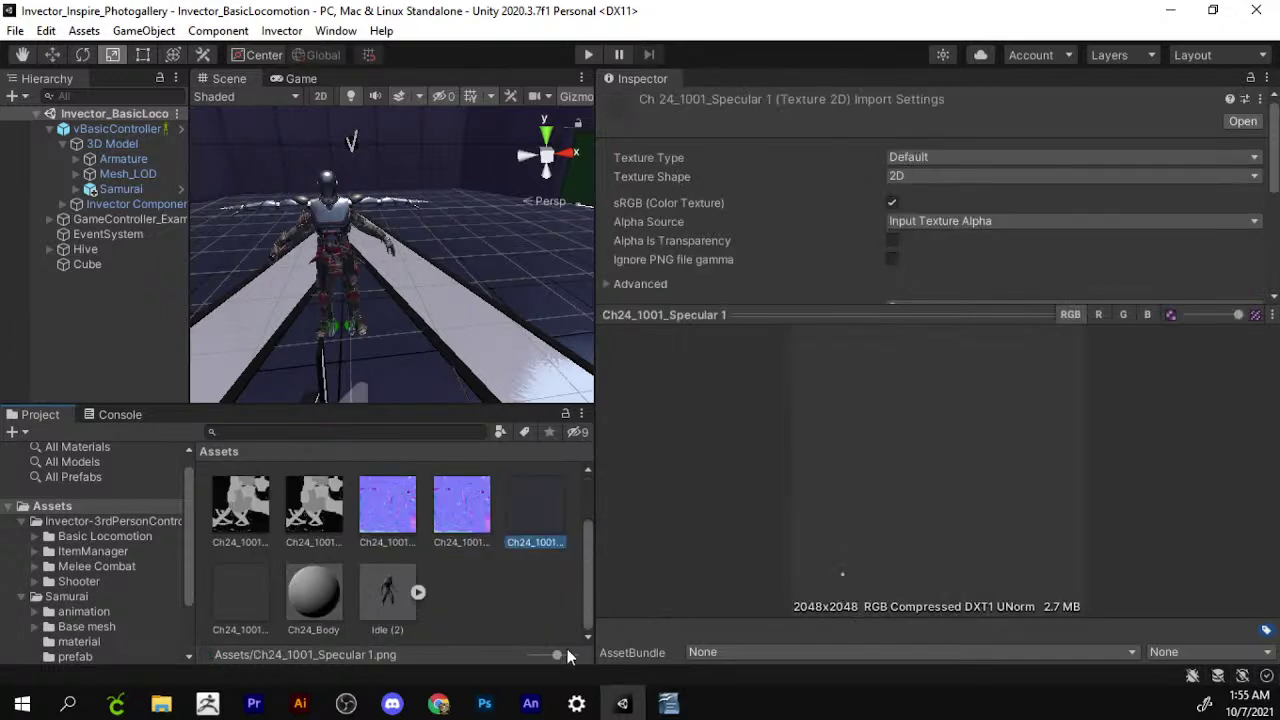
Put a Ch24_1001 texture into the Ch24_Body material's Normal Map slot.
left_click(385, 595)
left_click(418, 592)
left_click(418, 592)
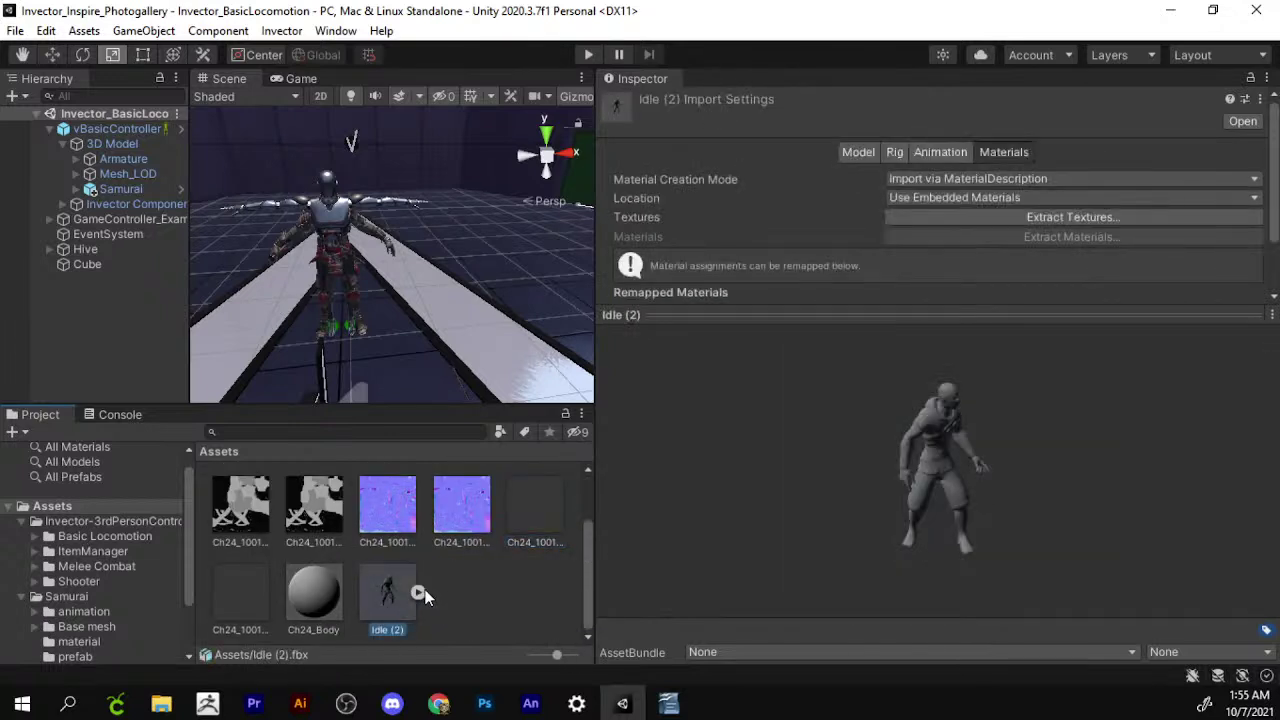
left_click(320, 595)
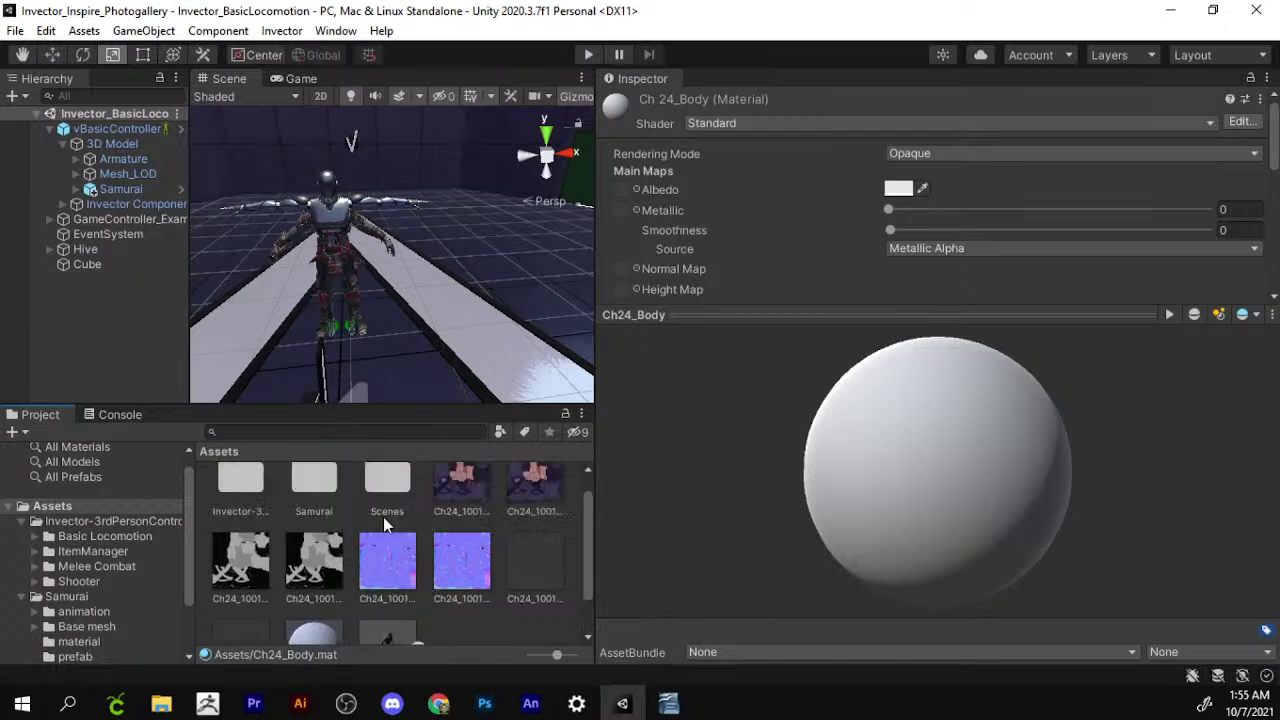
scroll(380, 520, "up", 2)
scroll(670, 255, "down", 5)
scroll(654, 128, "up", 5)
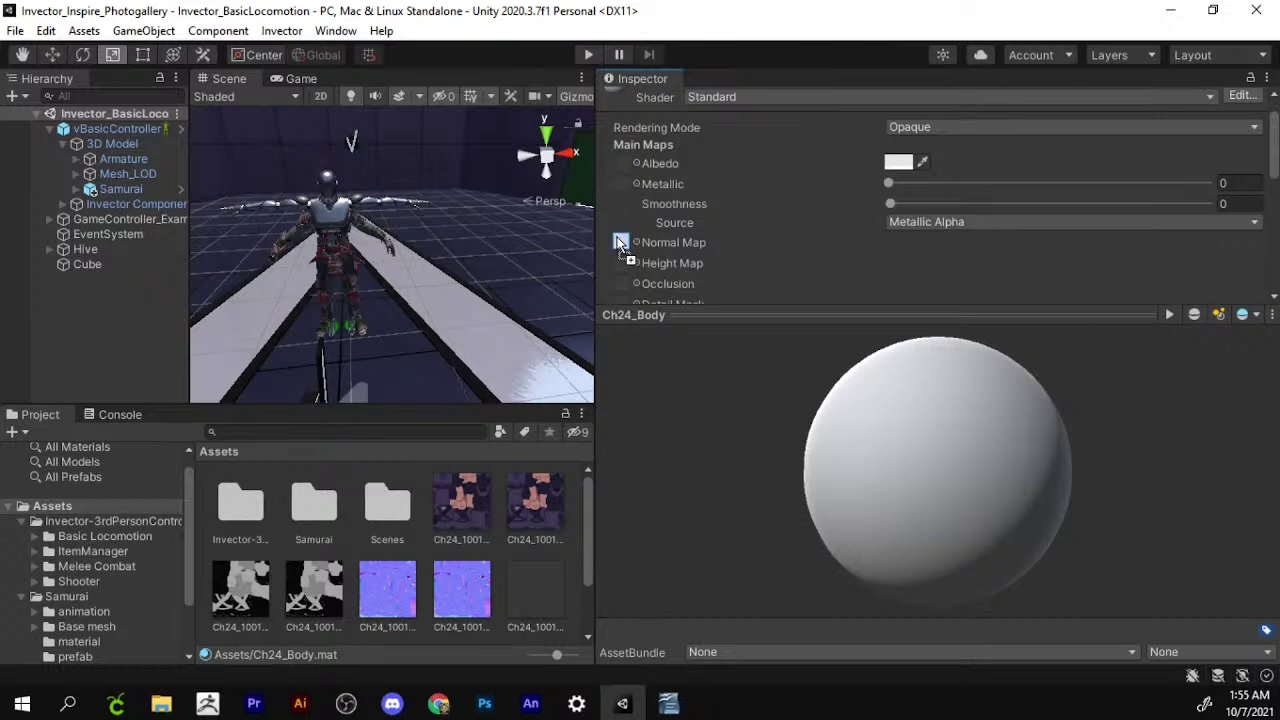
left_click_drag(618, 193, 620, 242)
scroll(450, 560, "down", 2)
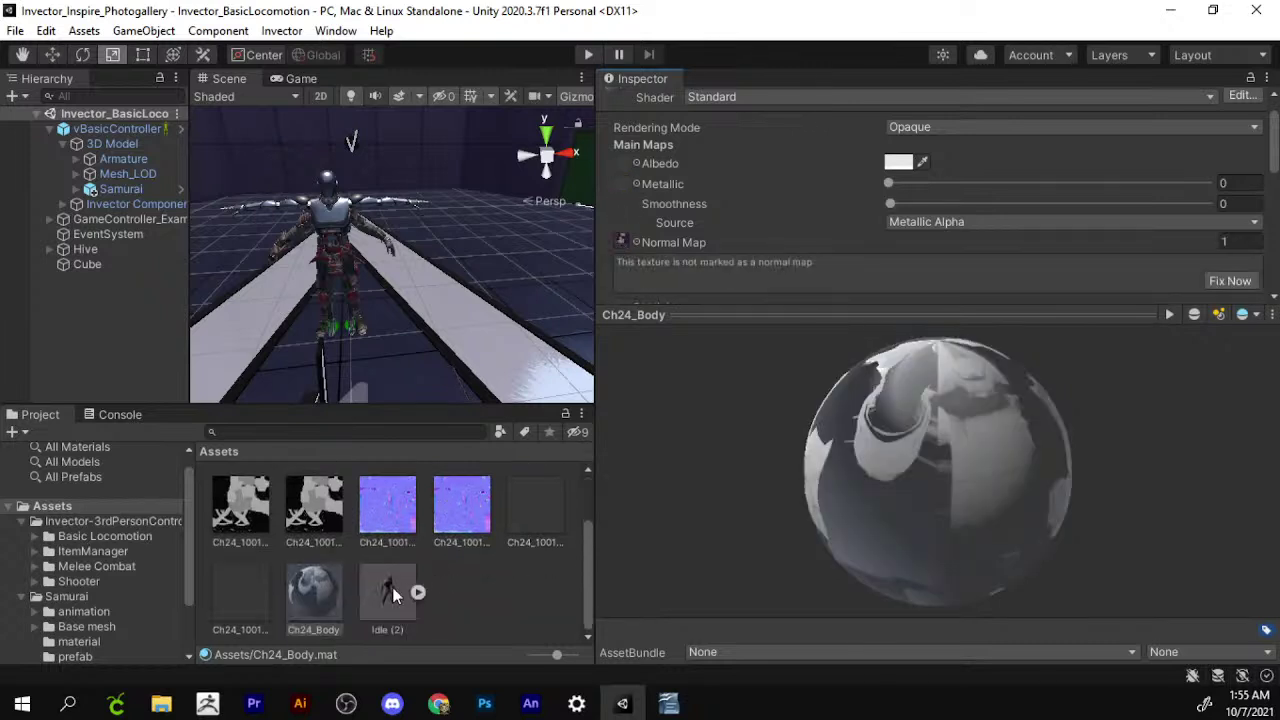
left_click(297, 598)
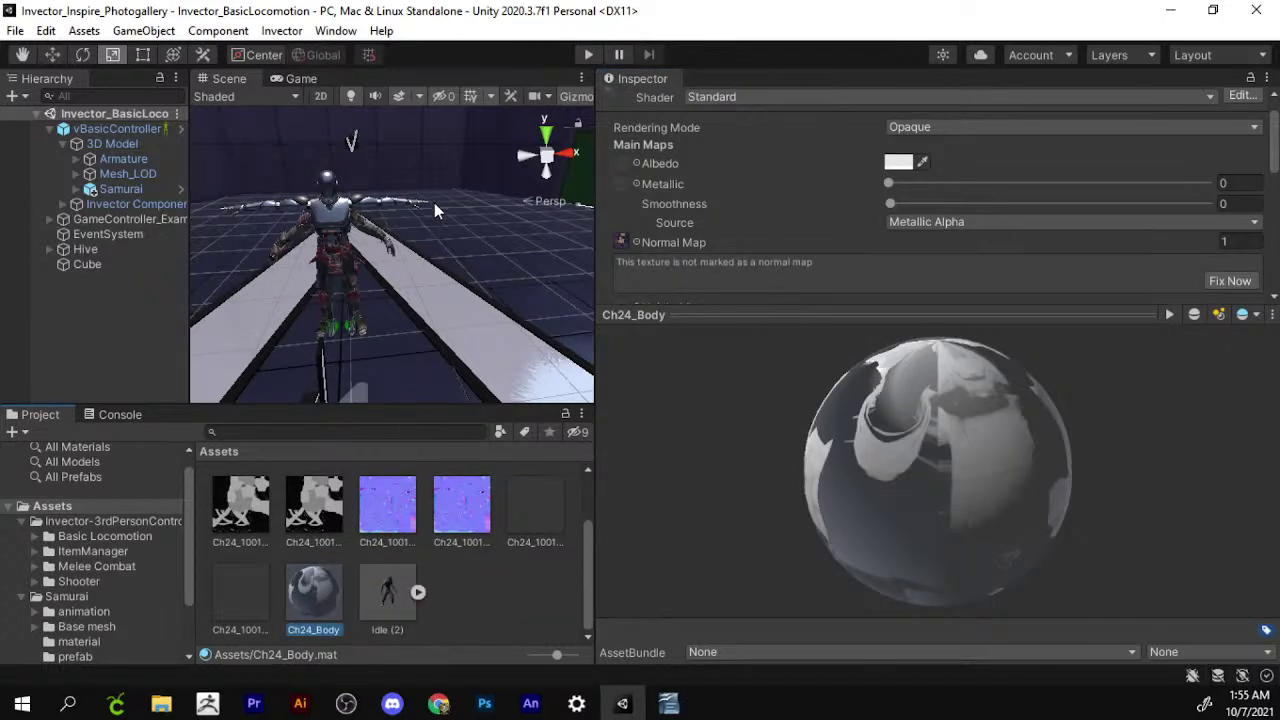
left_click(370, 235)
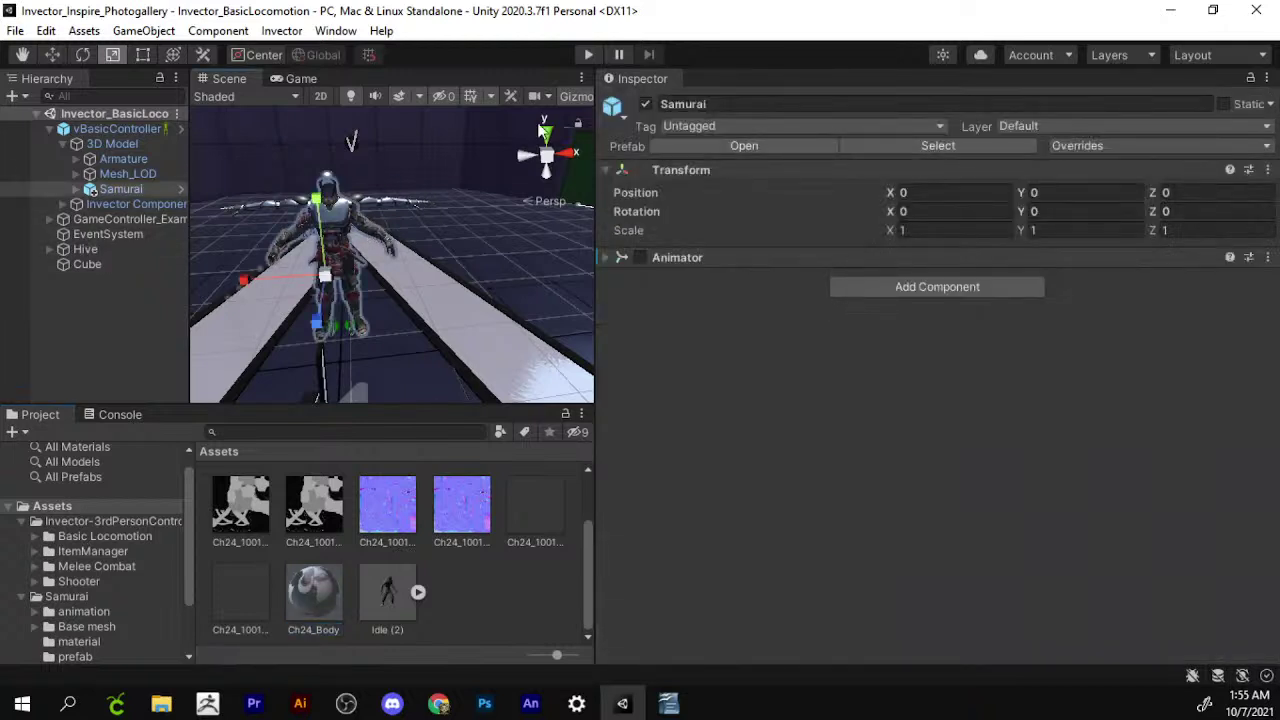
Delete the Samurai object and place the Idle (2) model under vBasicController.
right_click(128, 189)
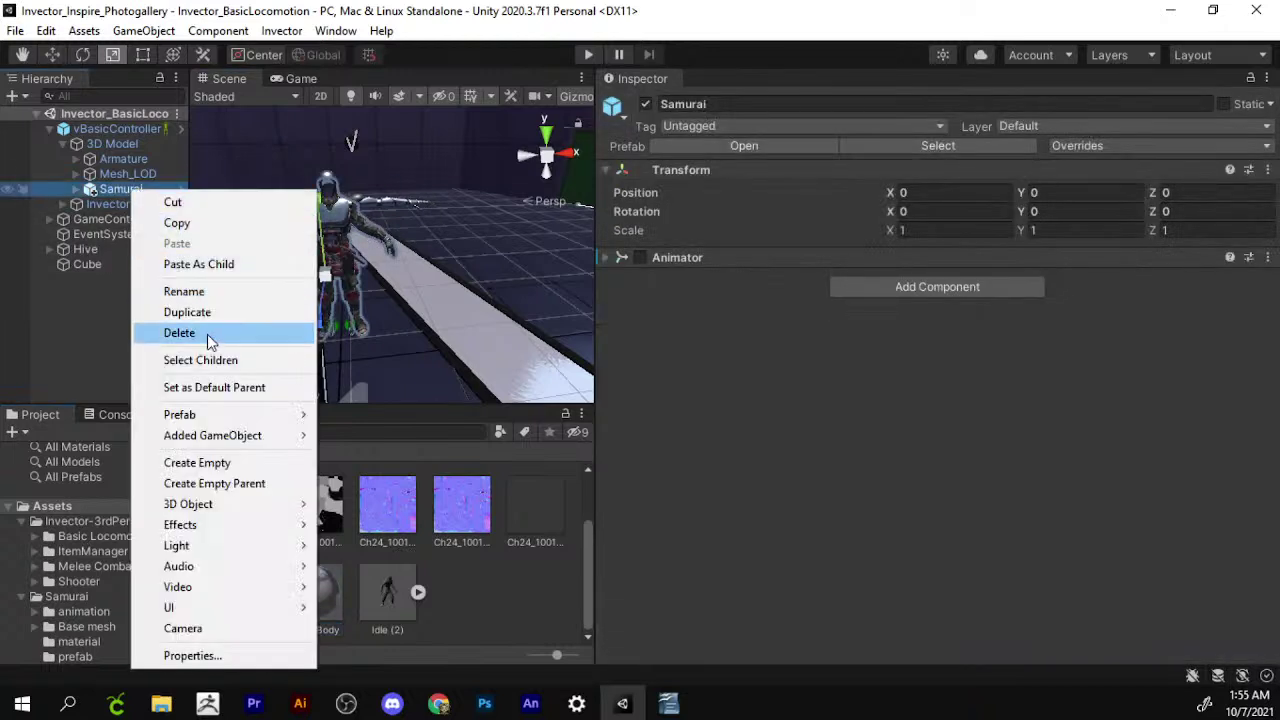
left_click(207, 334)
left_click_drag(388, 592, 395, 353)
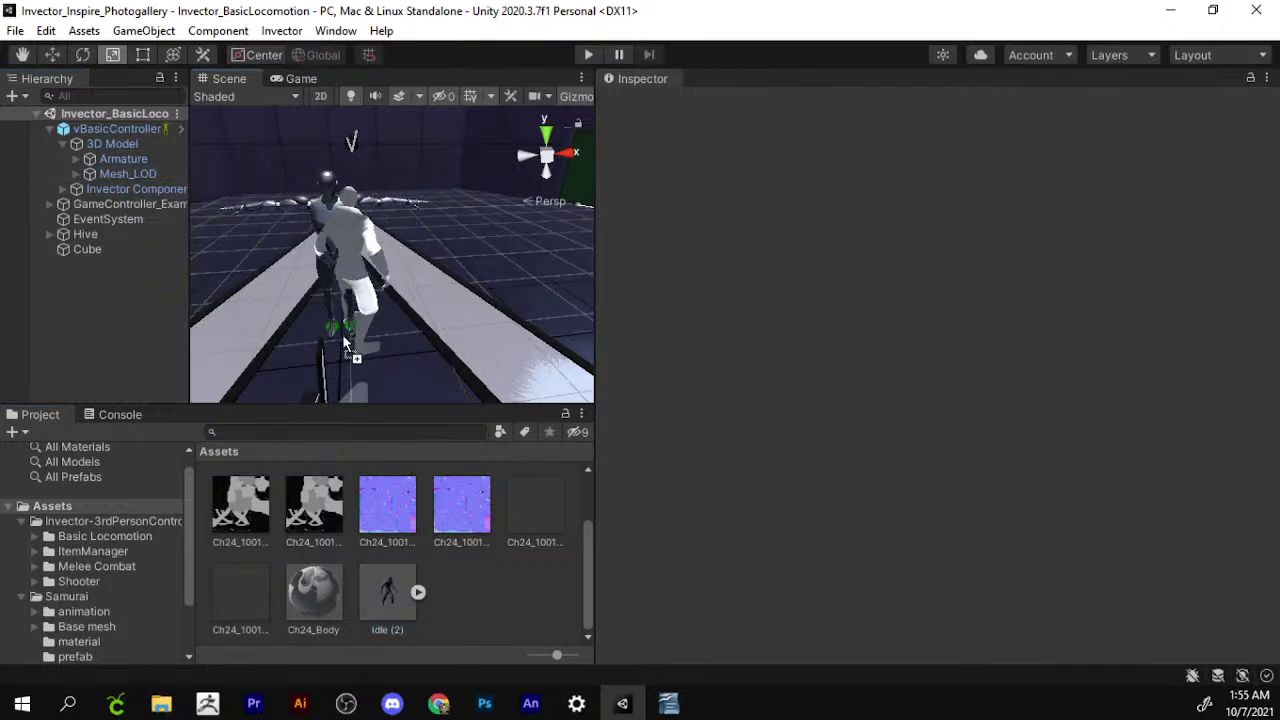
mouse_move(394, 346)
left_mouse_down()
mouse_move(164, 232)
mouse_move(114, 131)
left_mouse_up()
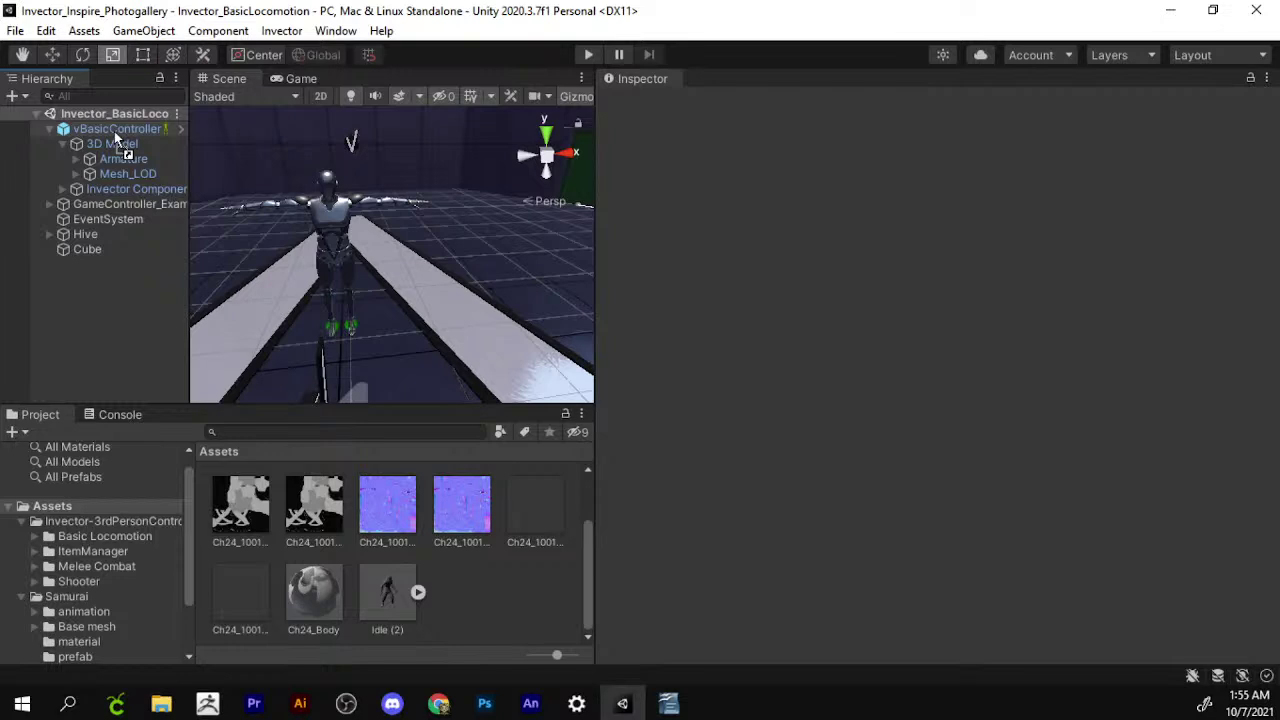
left_click_drag(114, 131, 114, 131)
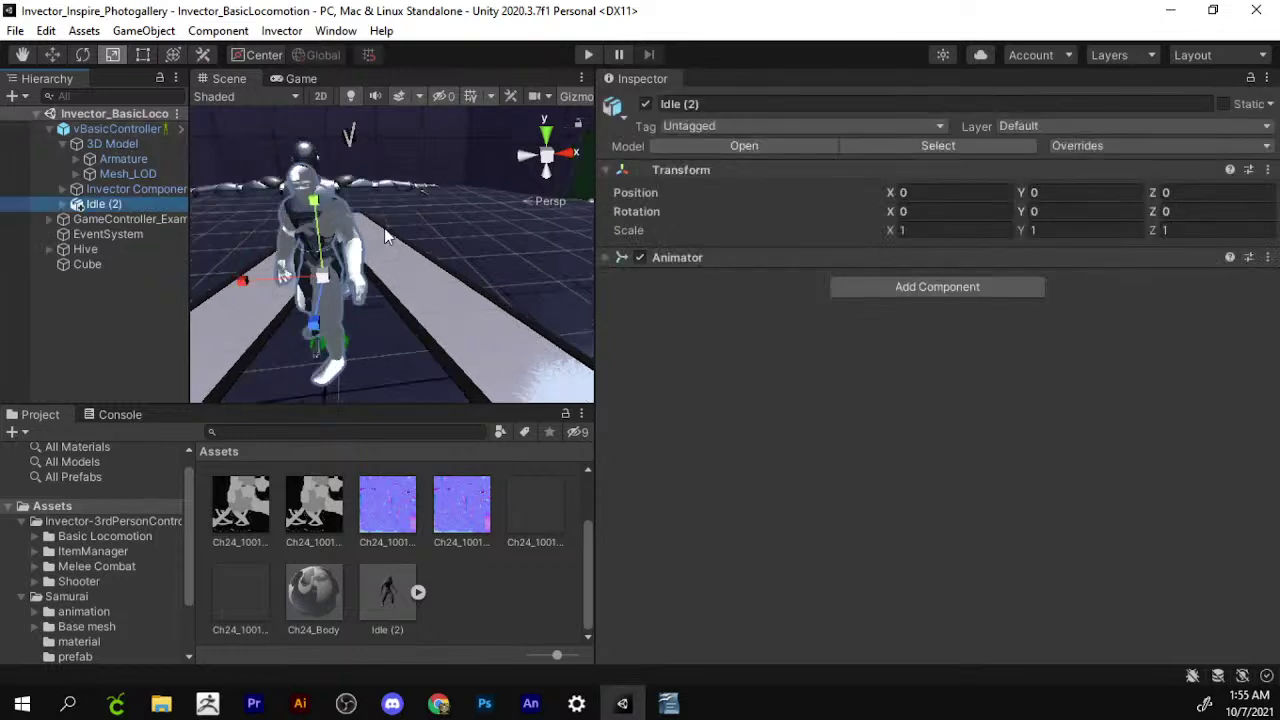
scroll(430, 220, "up", 2)
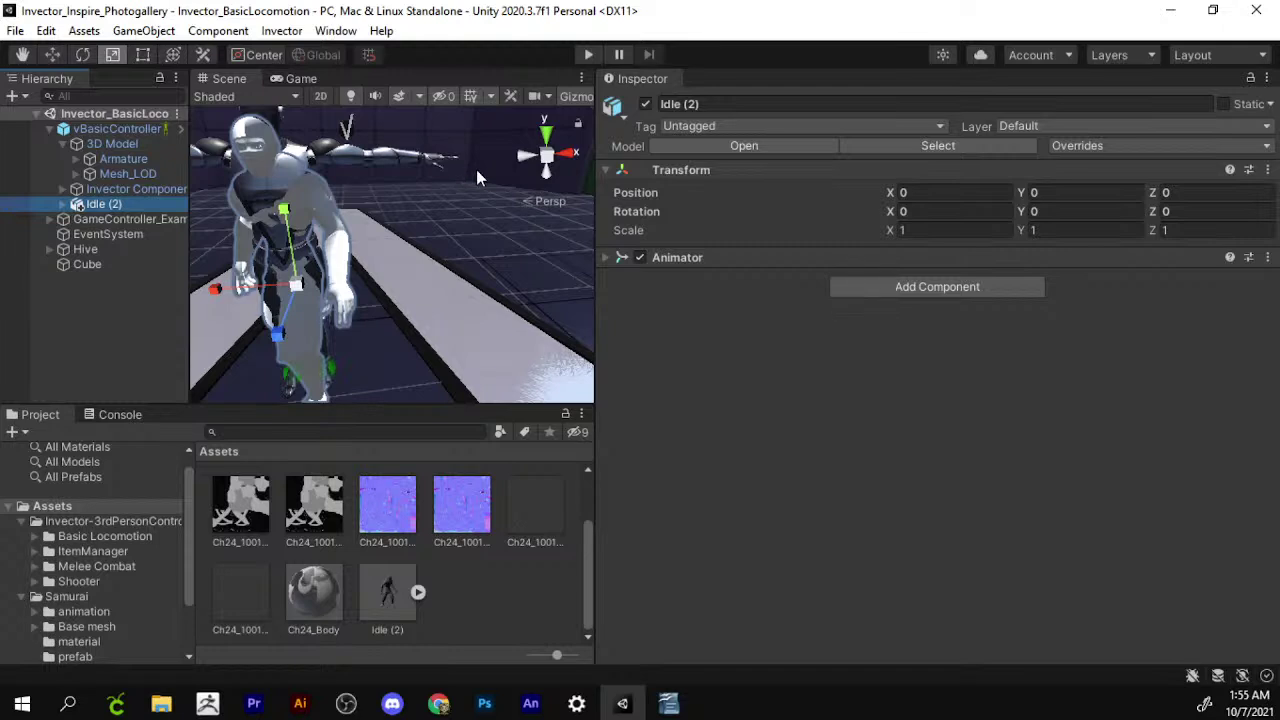
scroll(476, 176, "down", 3)
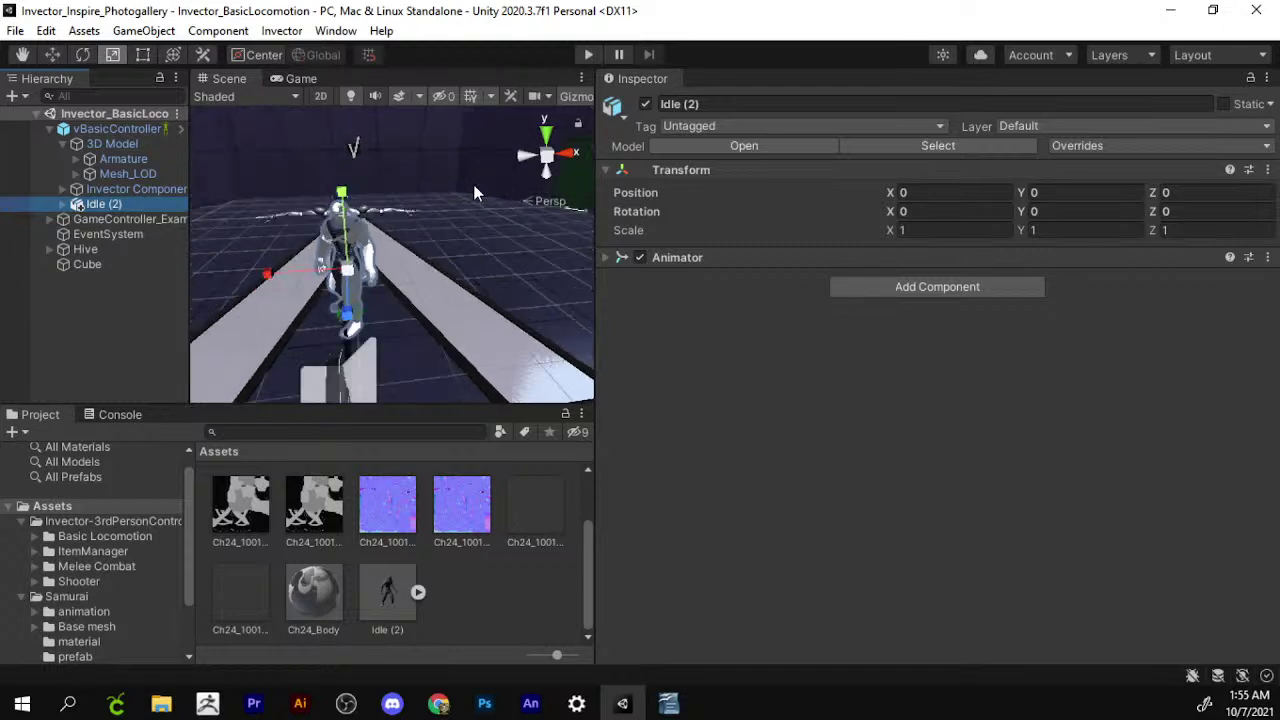